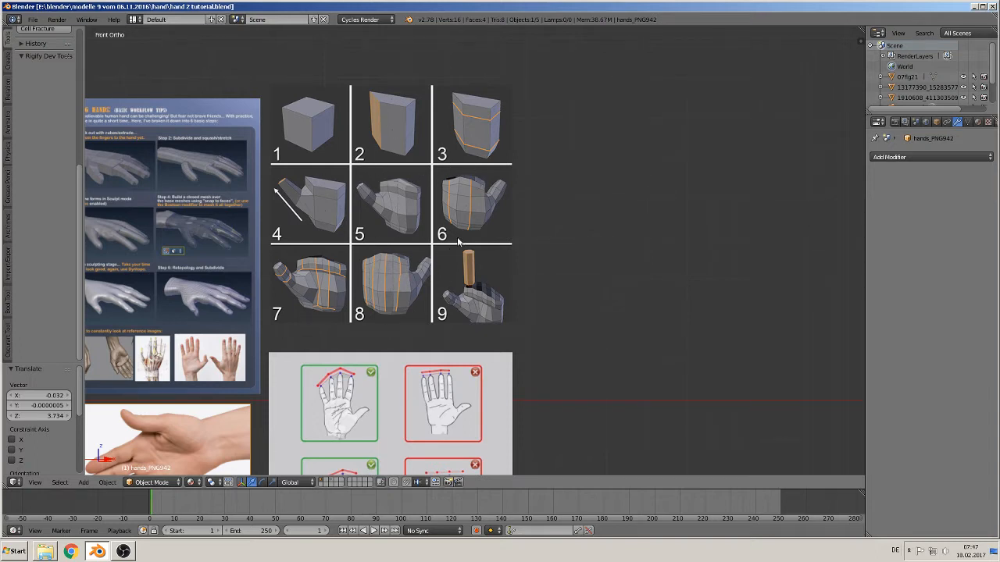
# Start the Screencast Keys display for the 3D view
pyautogui.keyDown('shift'); pyautogui.moveTo(460, 241); pyautogui.dragTo(437, 305, button='middle'); pyautogui.keyUp('shift')
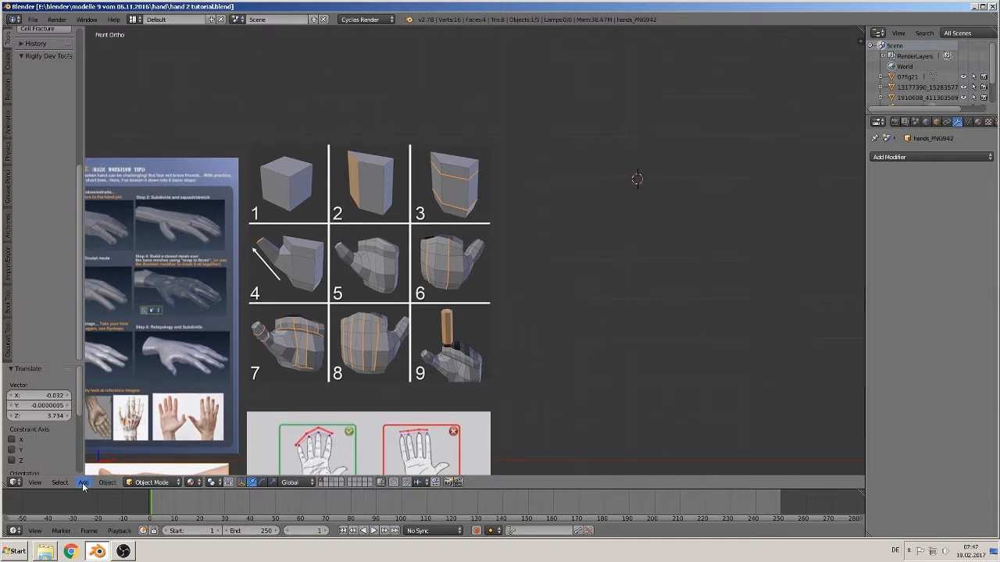
pyautogui.press('n')
pyautogui.scroll(-10, 818, 418)
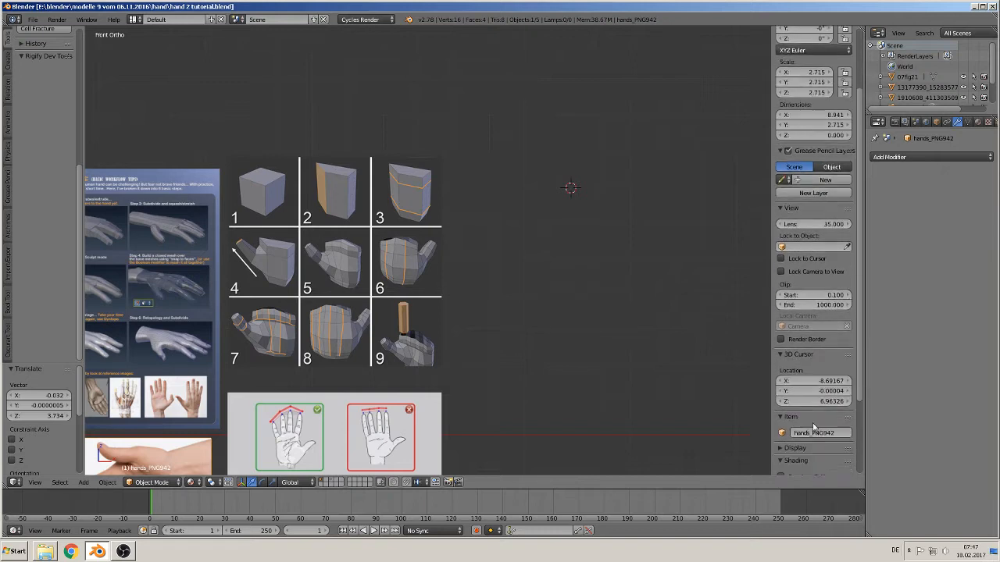
pyautogui.click(816, 467)
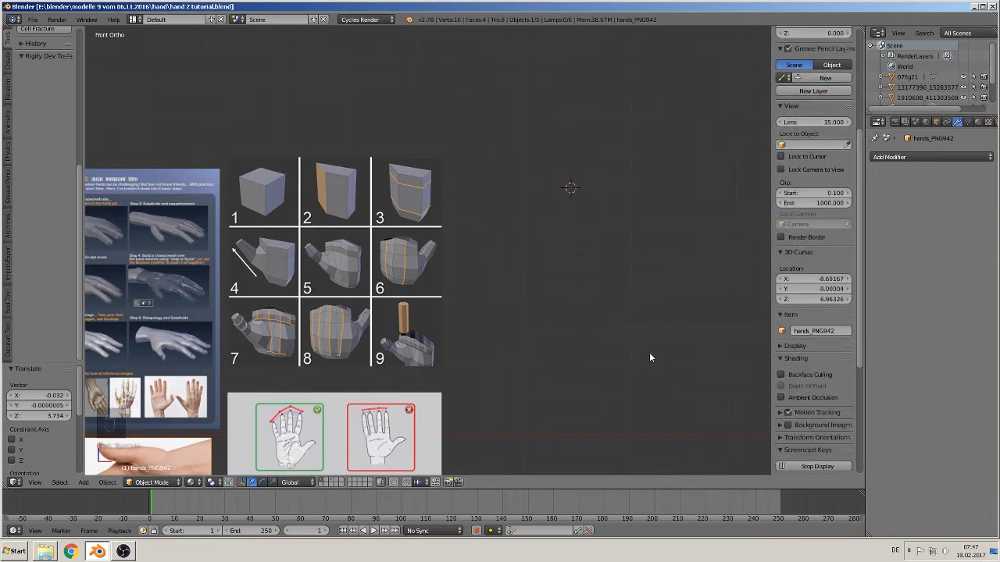
pyautogui.press('n')
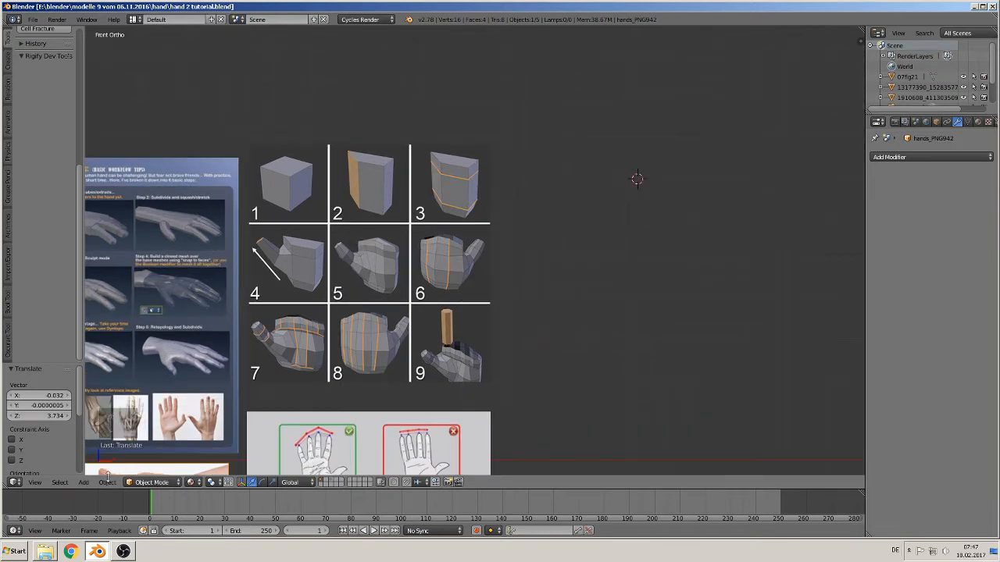
# Add a mesh cube at the 3D cursor beside the hand reference images
pyautogui.click(83, 482)
pyautogui.moveTo(97, 470)
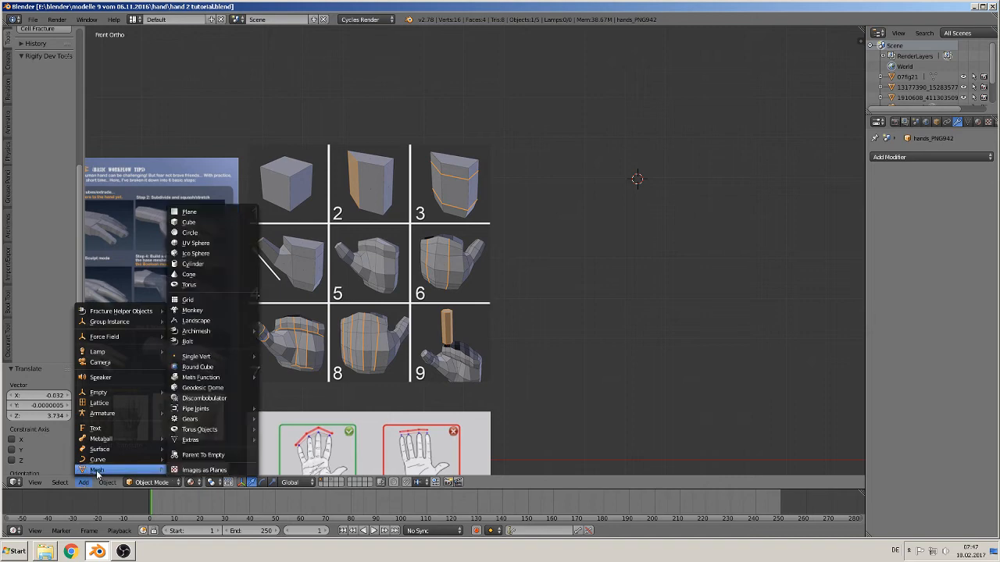
pyautogui.click(190, 226)
pyautogui.scroll(2, 669, 196)
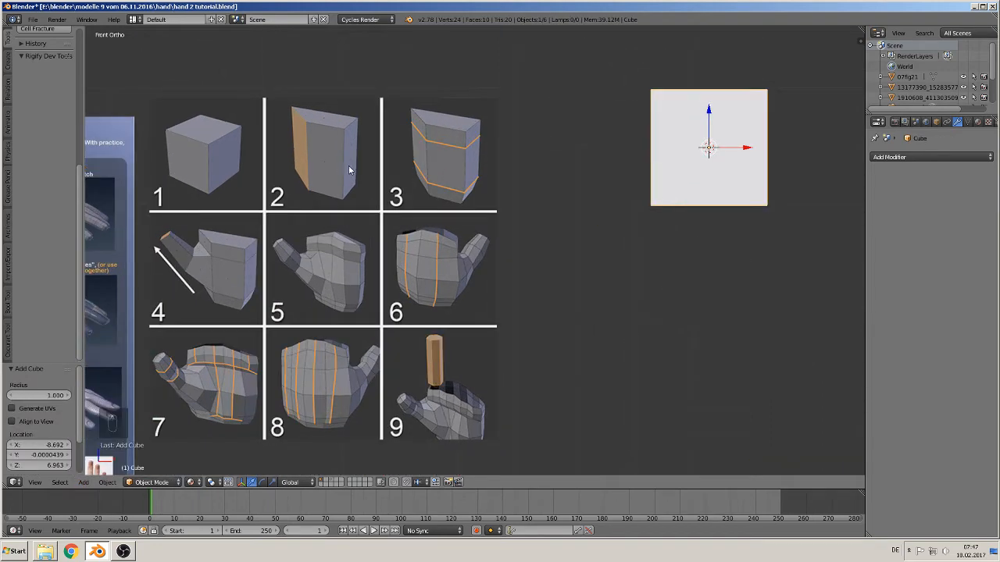
pyautogui.keyDown('shift'); pyautogui.moveTo(300, 169); pyautogui.dragTo(241, 204, button='middle'); pyautogui.keyUp('shift')
pyautogui.press('Tab')
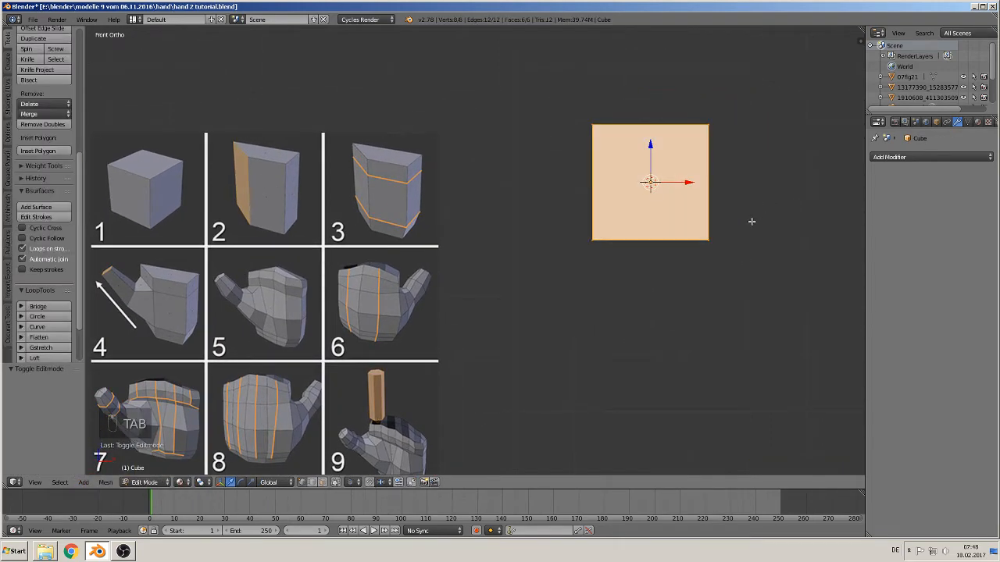
pyautogui.press('Tab')
# Scale the cube along Y to about 0.306 to make a flat palm block
pyautogui.moveTo(683, 243); pyautogui.dragTo(697, 266, button='middle')
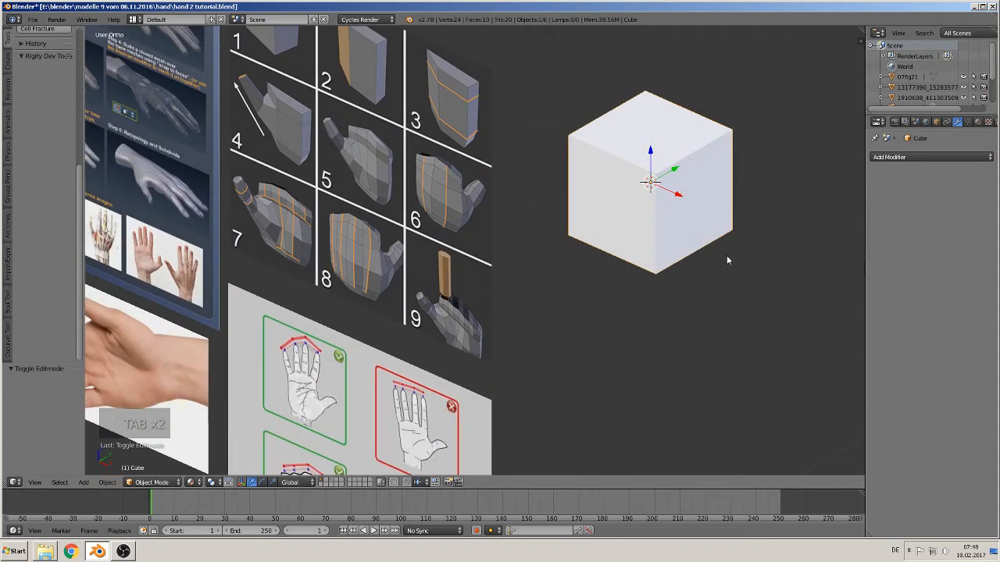
pyautogui.press('s')
pyautogui.press('y')
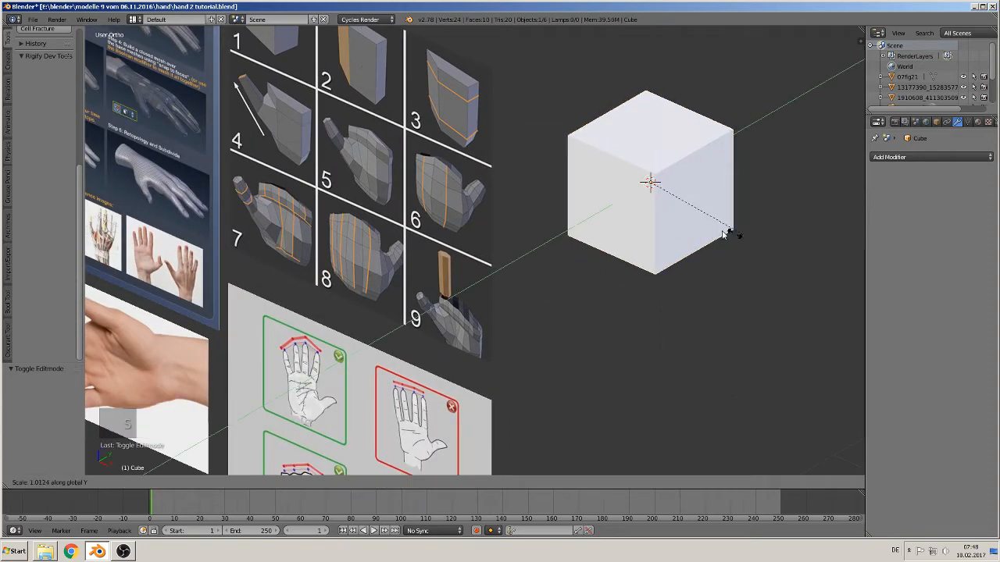
pyautogui.click(683, 182)
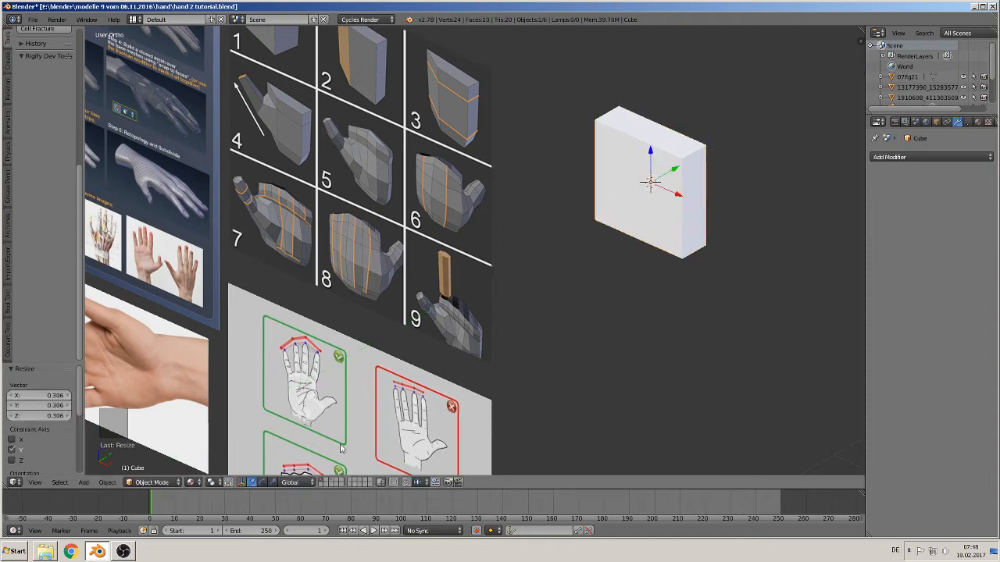
# In Edit Mode, scale only the block's front face along X to about 0.532
pyautogui.press('Tab')
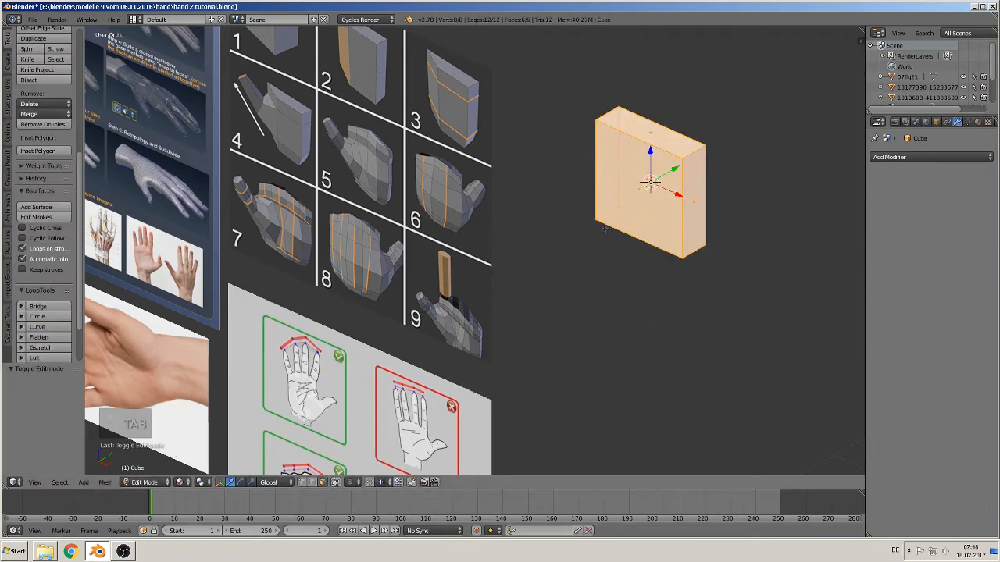
pyautogui.rightClick(651, 190)
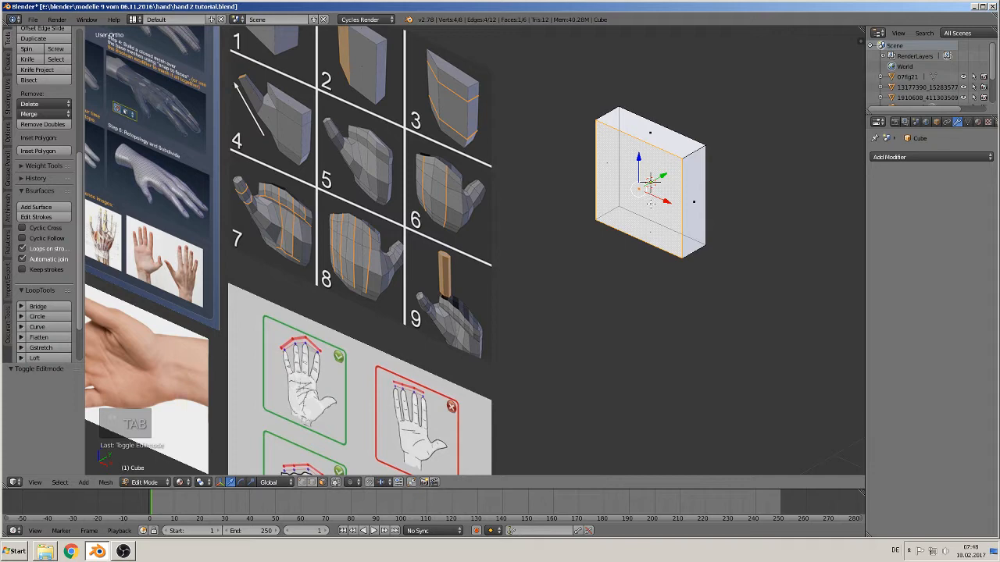
pyautogui.click(339, 482)
pyautogui.press('KP_1')
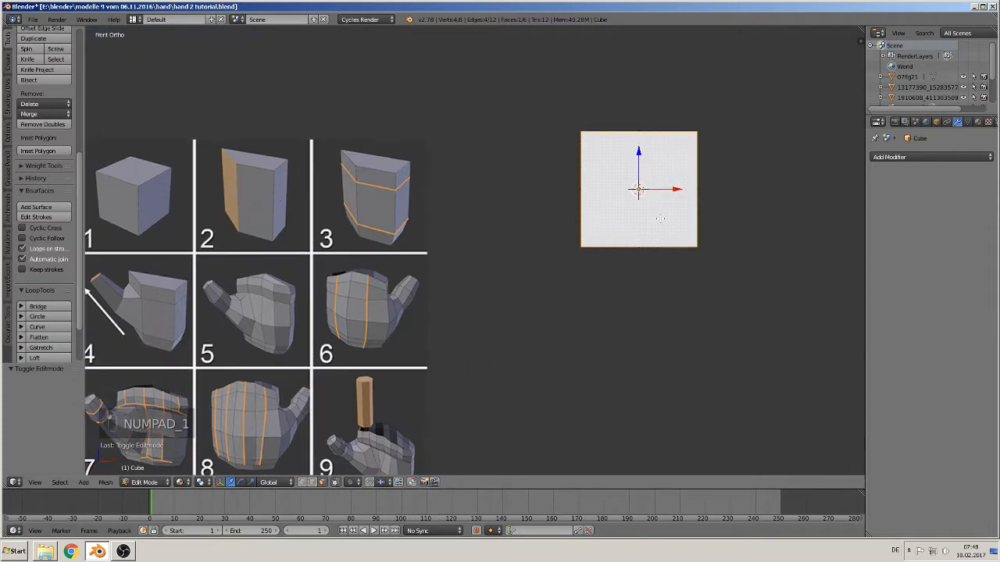
pyautogui.press('s')
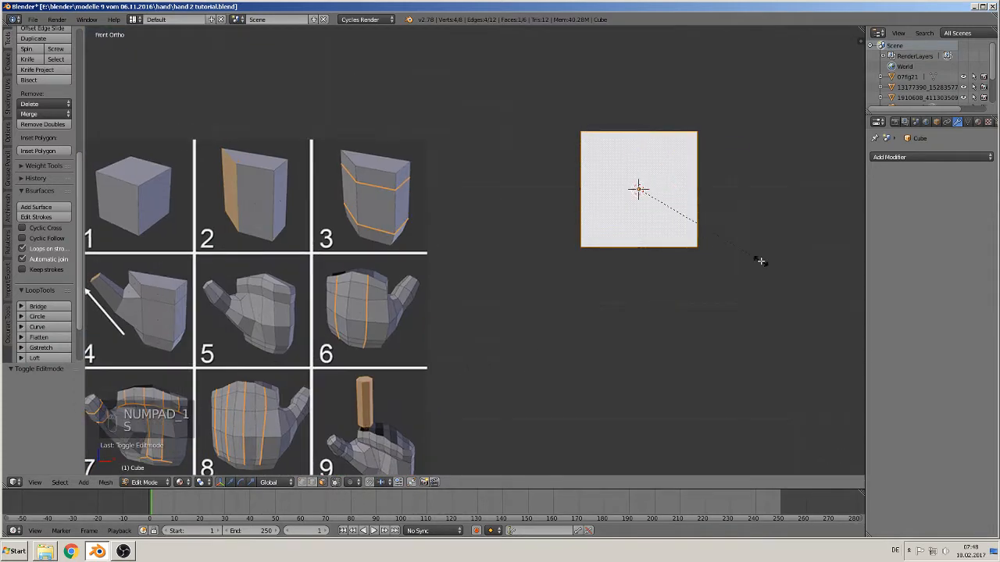
pyautogui.press('x')
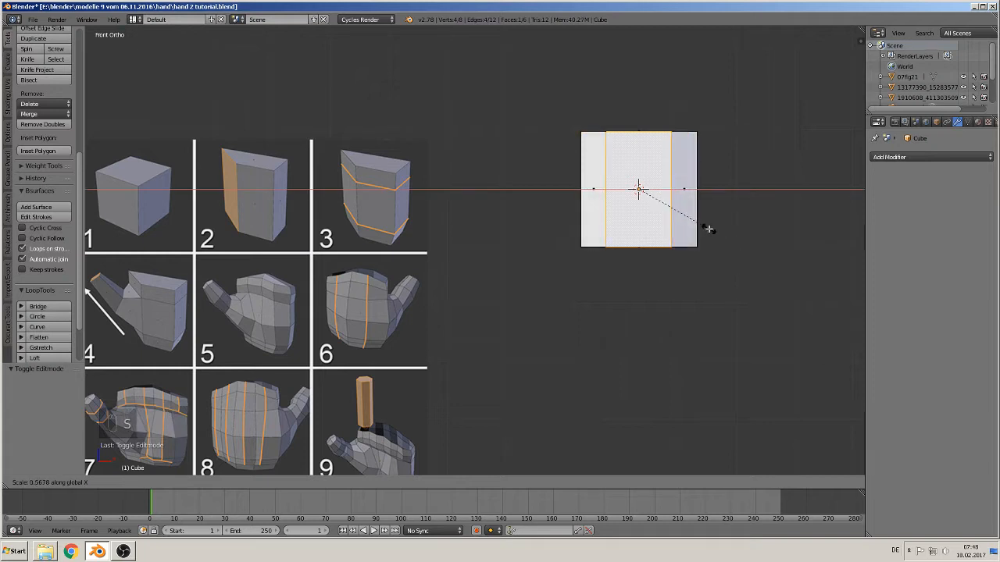
pyautogui.click(703, 223)
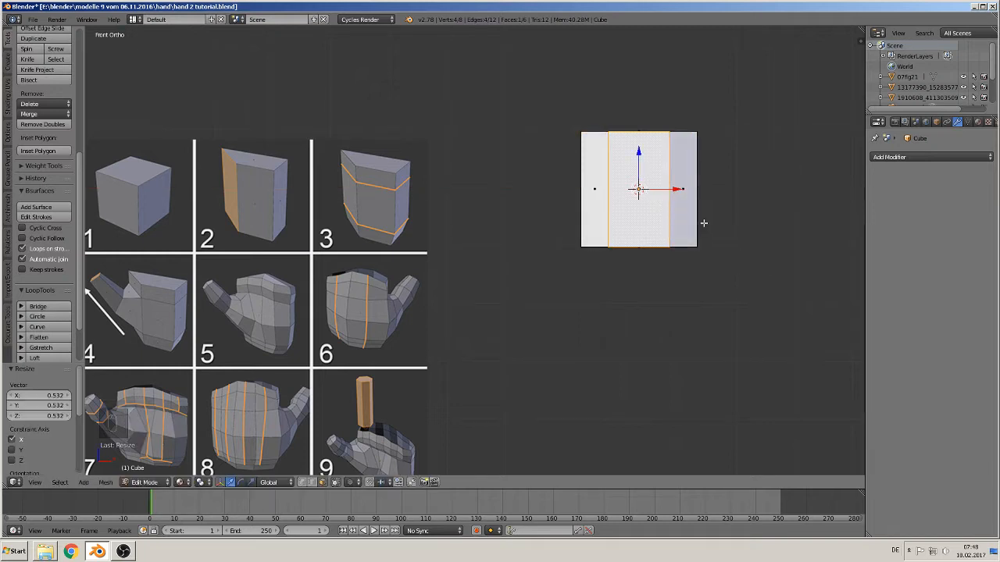
# Move the narrowed front face about 0.243 along X so one side becomes strongly slanted
pyautogui.moveTo(677, 188); pyautogui.dragTo(689, 189)
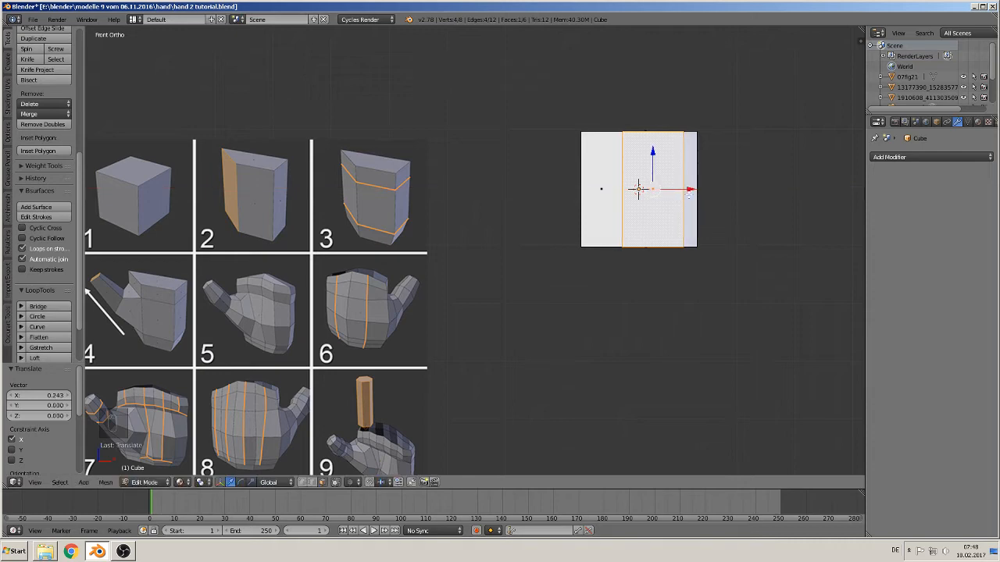
pyautogui.moveTo(689, 190); pyautogui.dragTo(638, 281, button='middle')
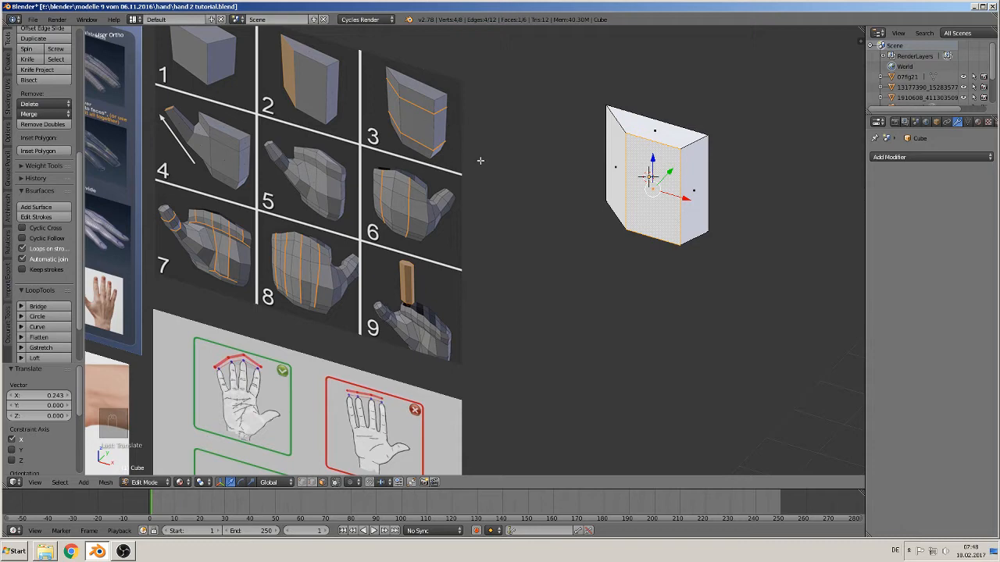
pyautogui.press('KP_1')
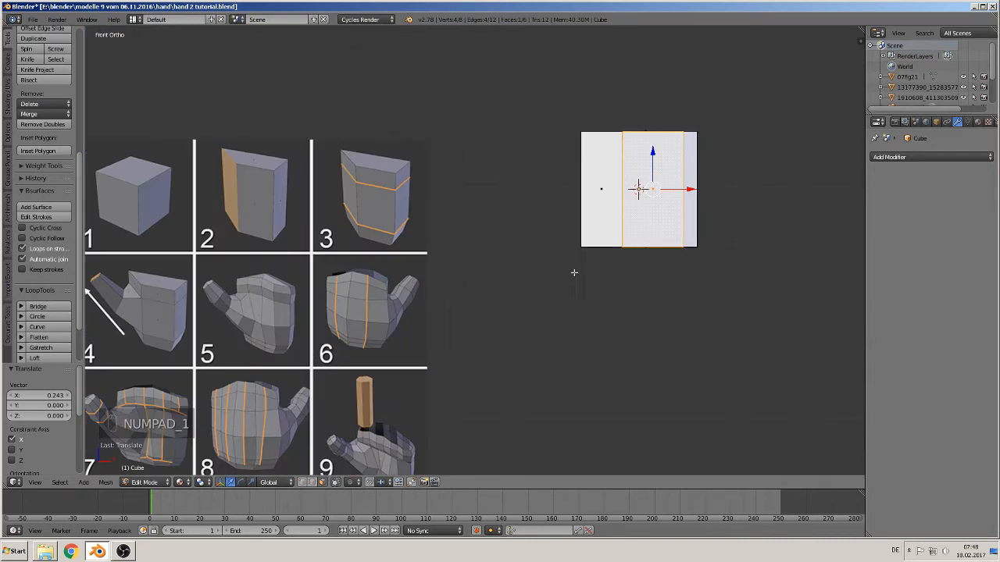
pyautogui.press('Tab')
pyautogui.press('Tab')
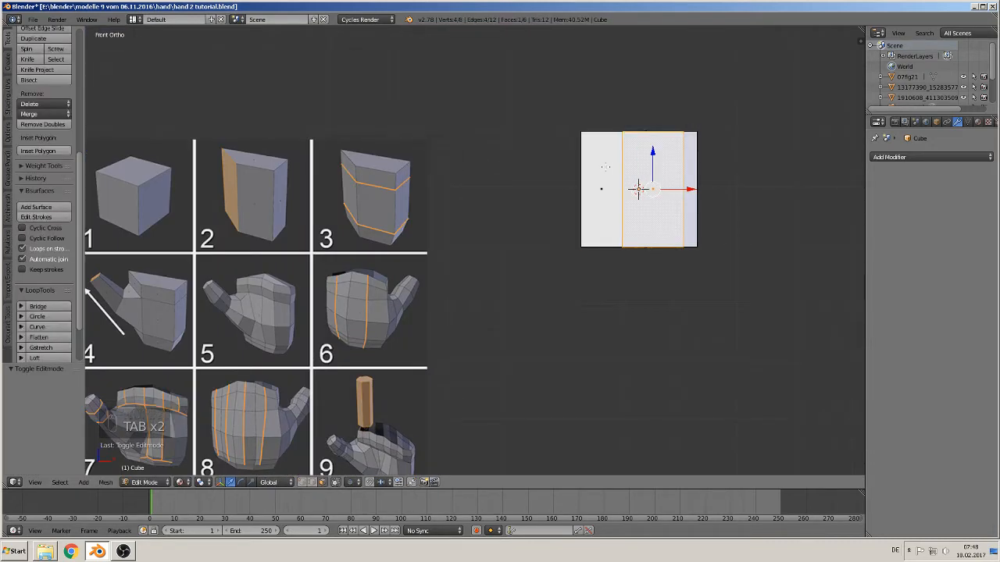
# Add two horizontal loop cuts around the palm block, one near its upper edge and one near its lower edge
pyautogui.press('a')
pyautogui.press('a')
pyautogui.press('a')
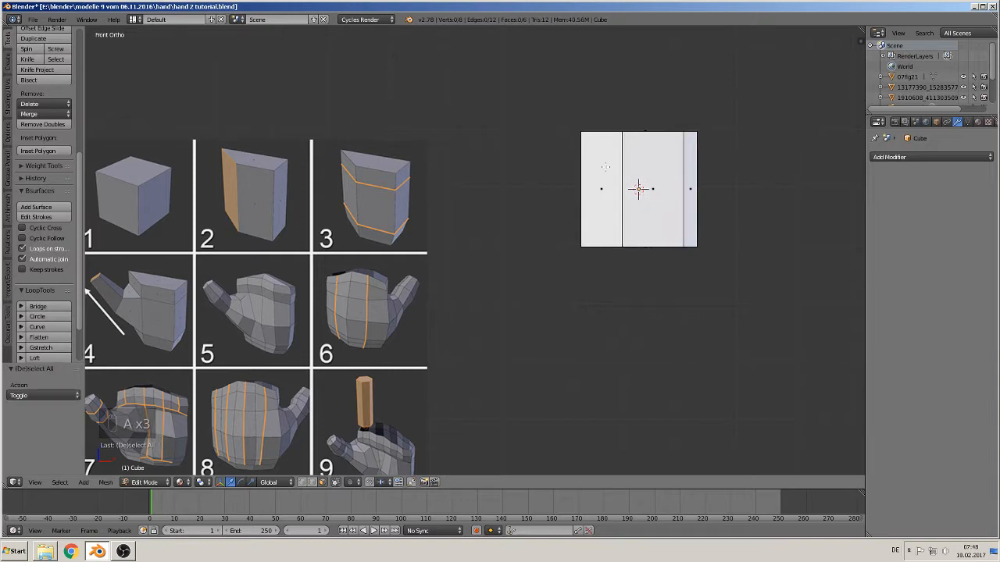
pyautogui.hotkey('ctrl', 'r')
pyautogui.click(605, 166)
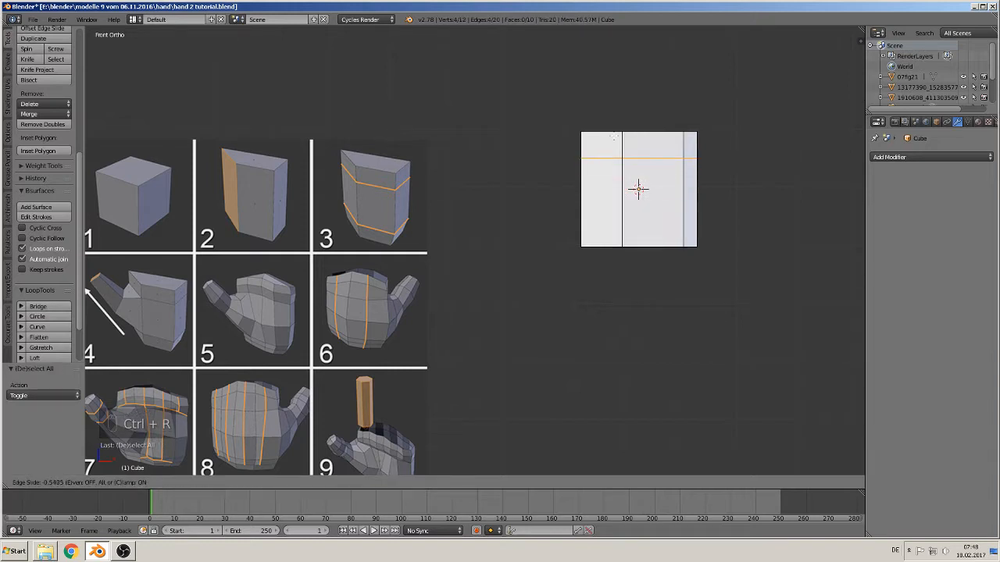
pyautogui.click(612, 131)
pyautogui.hotkey('ctrl', 'r')
pyautogui.click(615, 207)
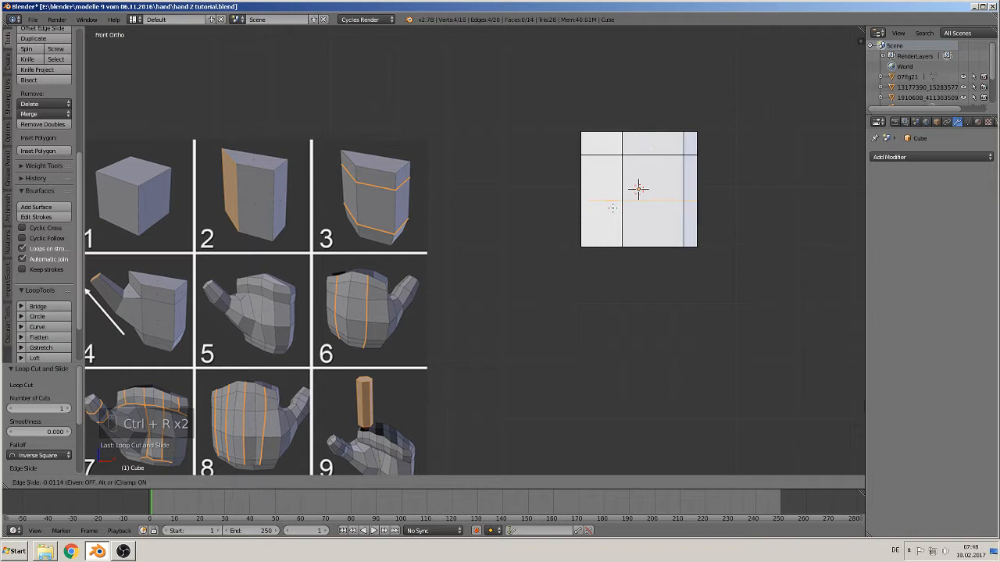
pyautogui.click(615, 227)
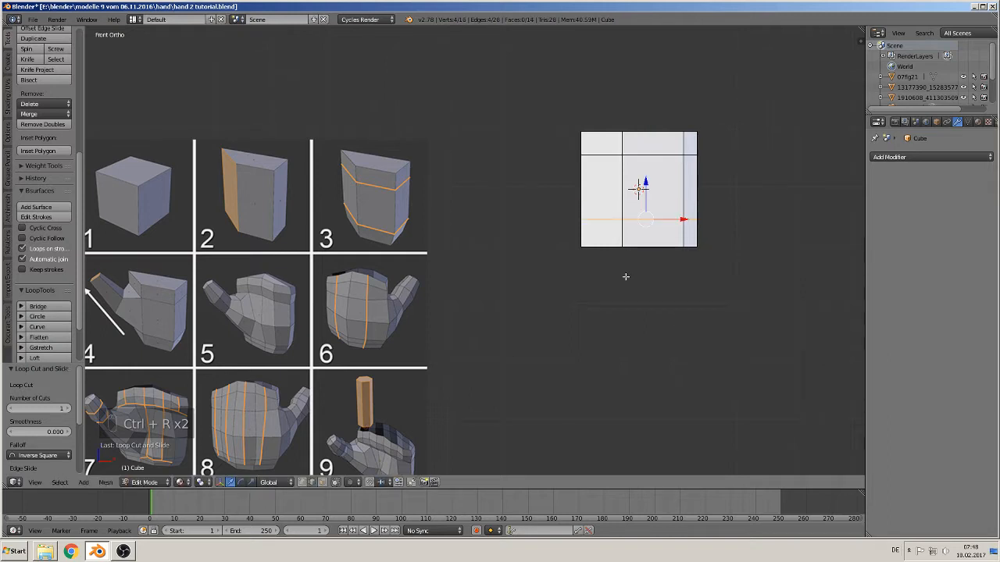
pyautogui.keyDown('shift'); pyautogui.moveTo(625, 277); pyautogui.dragTo(639, 276, button='middle'); pyautogui.keyUp('shift')
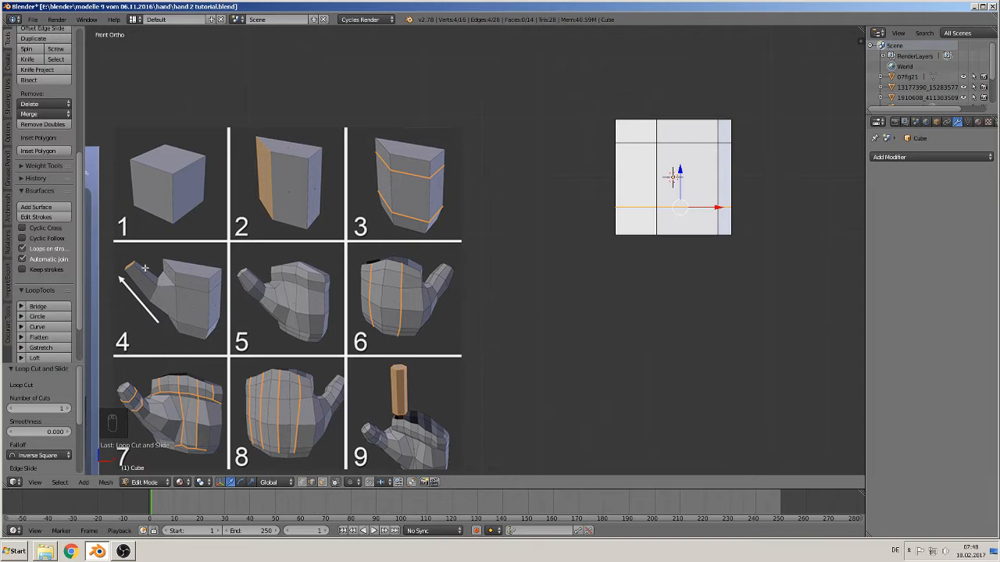
# Extrude the middle face of the slanted side in place, without offset, as the base of the thumb
pyautogui.moveTo(621, 229); pyautogui.dragTo(461, 320, button='middle')
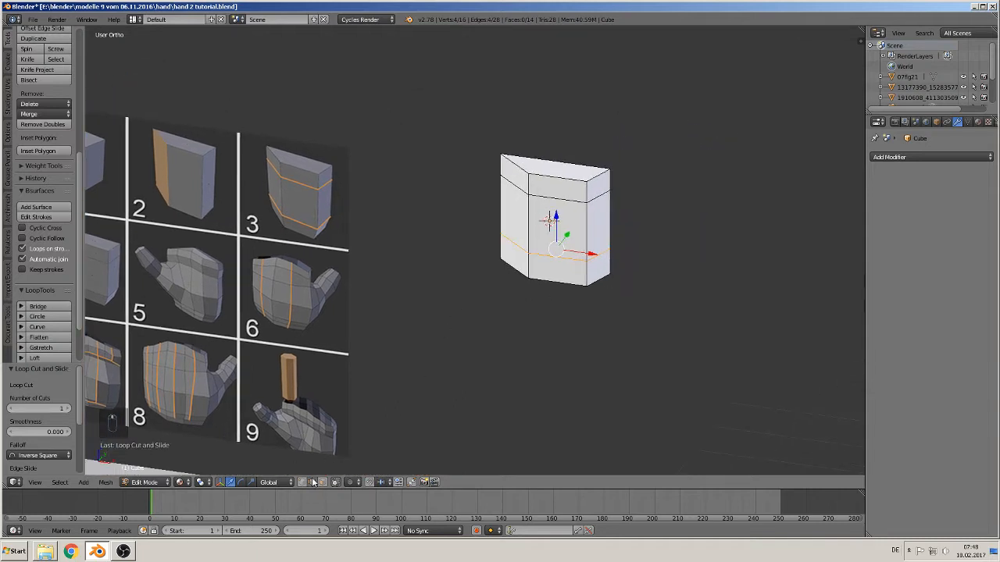
pyautogui.click(322, 482)
pyautogui.rightClick(512, 217)
pyautogui.keyDown('shift'); pyautogui.moveTo(520, 292); pyautogui.dragTo(634, 407, button='middle'); pyautogui.keyUp('shift')
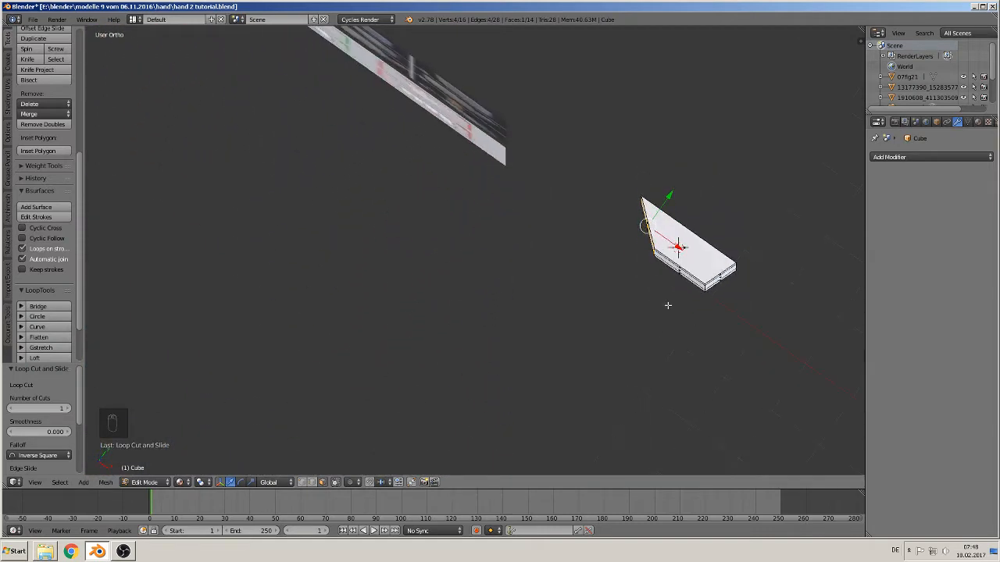
pyautogui.press('e')
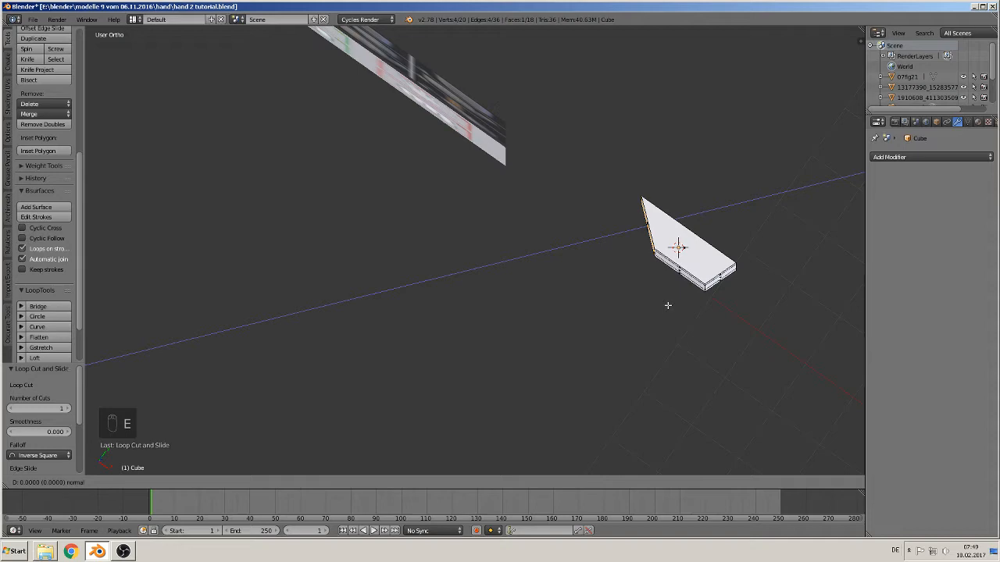
pyautogui.rightClick(668, 305)
pyautogui.moveTo(668, 306); pyautogui.dragTo(718, 269, button='middle')
pyautogui.press('s')
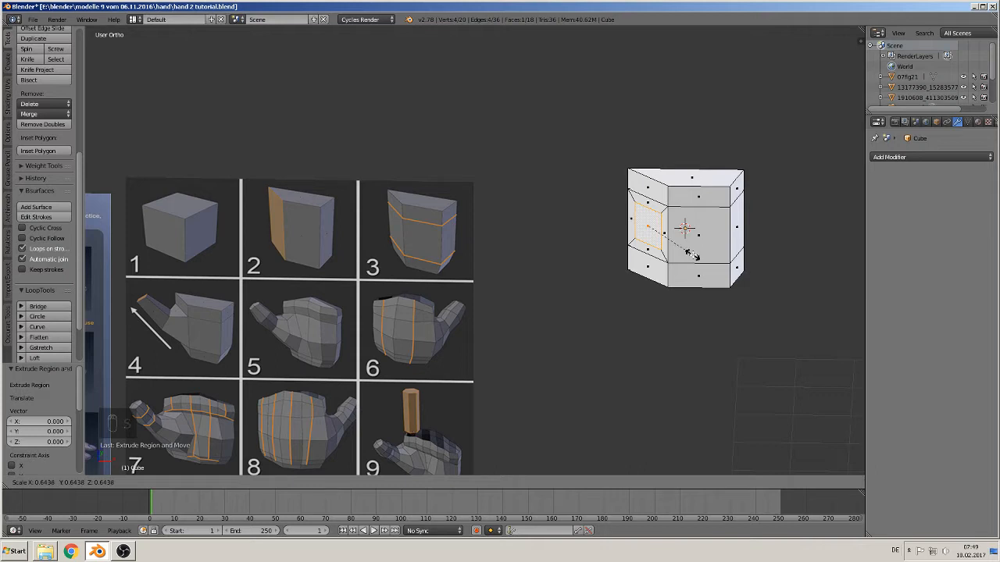
pyautogui.click(692, 255)
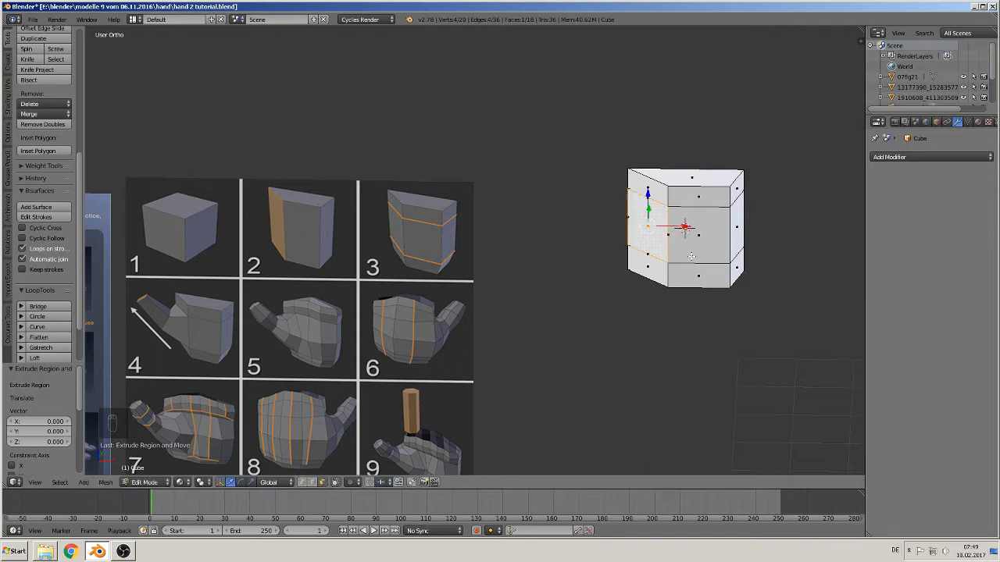
# Move the extruded thumb face outward by about -0.617 in X and -0.467 in Y
pyautogui.moveTo(692, 255); pyautogui.dragTo(668, 306, button='middle')
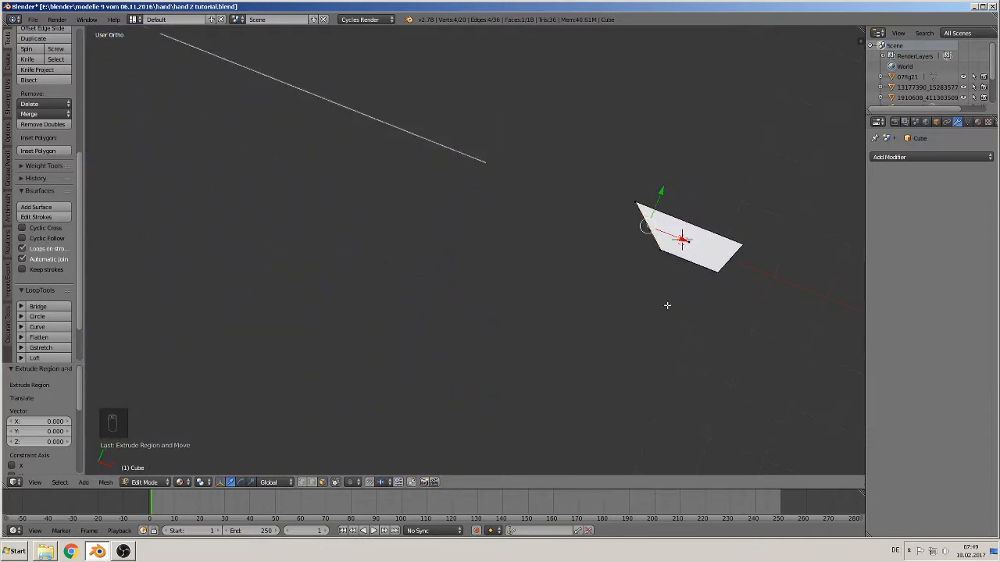
pyautogui.press('g')
pyautogui.click(625, 316)
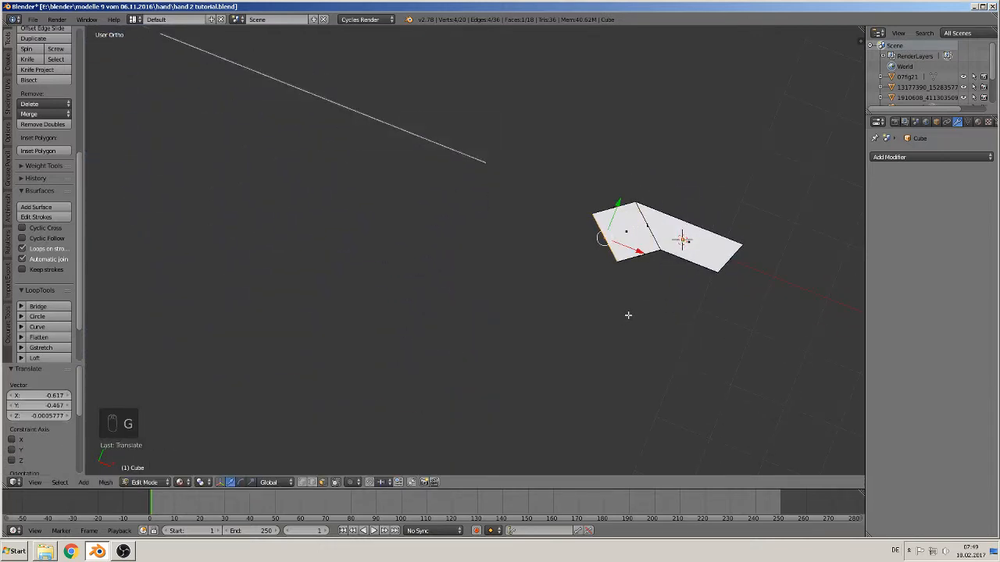
pyautogui.moveTo(628, 314); pyautogui.dragTo(645, 247, button='middle')
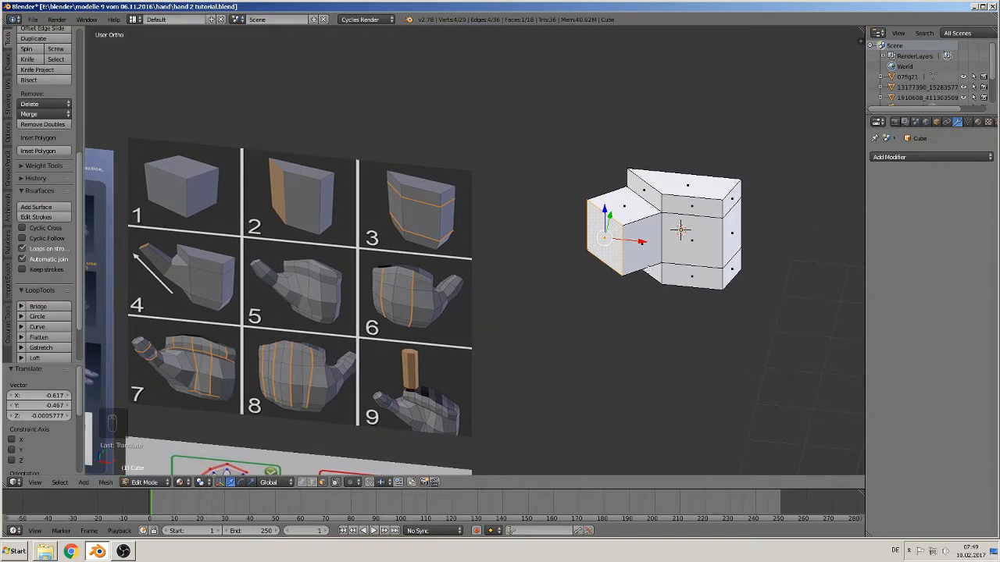
# Scale the thumb's end face uniformly to about 0.626 to taper the extrusion
pyautogui.press('s')
pyautogui.click(640, 268)
pyautogui.moveTo(641, 268); pyautogui.dragTo(648, 233, button='middle')
pyautogui.press('KP_1')
pyautogui.scroll(1, 645, 233)
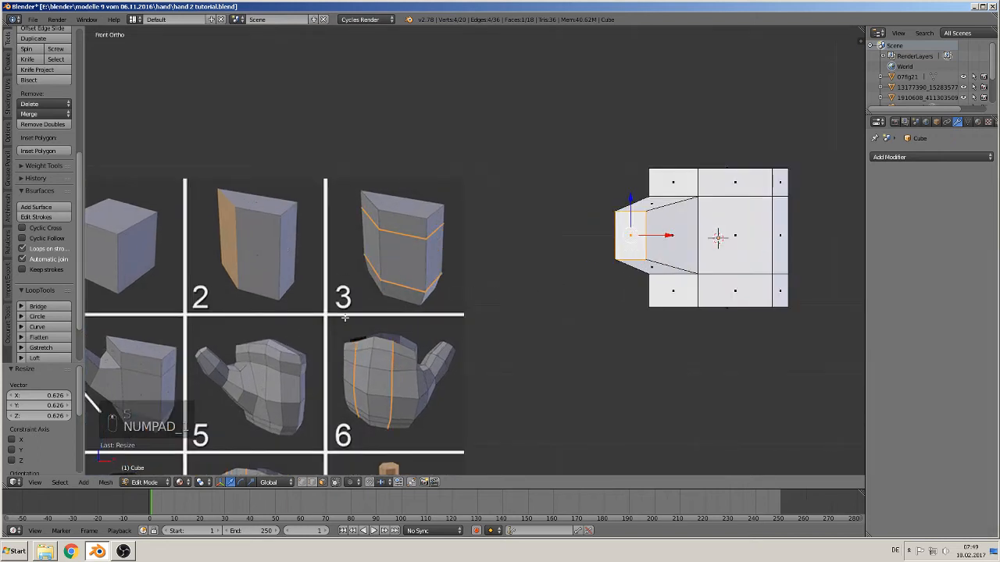
pyautogui.keyDown('shift'); pyautogui.moveTo(320, 327); pyautogui.dragTo(478, 256, button='middle'); pyautogui.keyUp('shift')
pyautogui.keyDown('shift'); pyautogui.moveTo(661, 221); pyautogui.dragTo(590, 254, button='middle'); pyautogui.keyUp('shift')
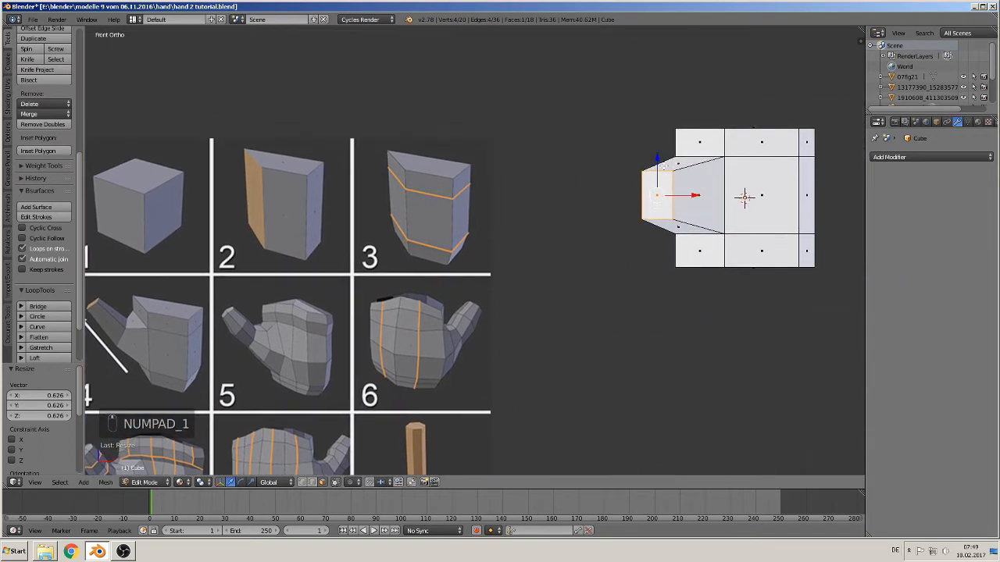
# Raise the thumb's end face about 0.165 in Z, then extrude it outward by about 0.646
pyautogui.moveTo(660, 160); pyautogui.dragTo(661, 156)
pyautogui.moveTo(661, 157); pyautogui.dragTo(642, 304, button='middle')
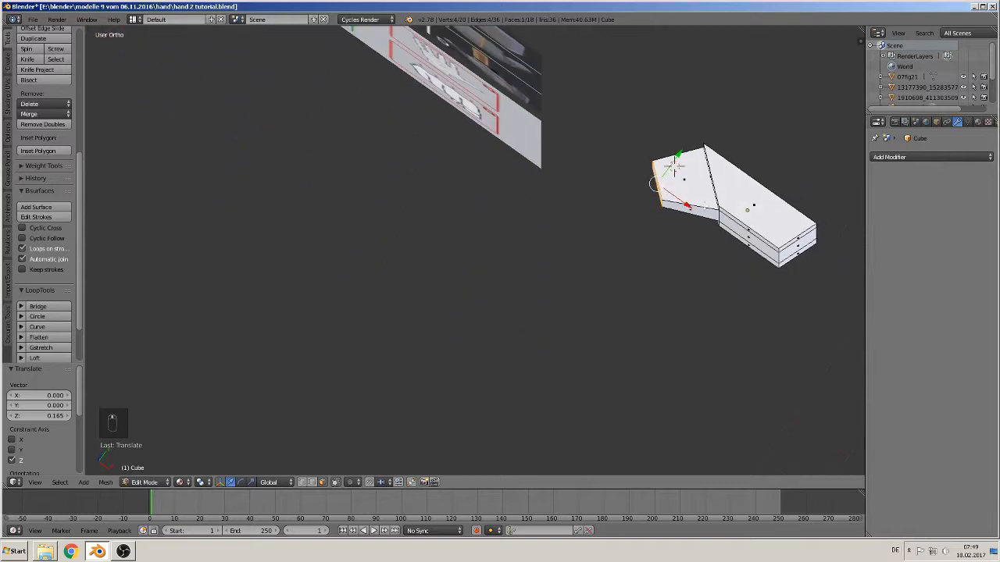
pyautogui.press('e')
pyautogui.click(660, 218)
# Move the newly extruded thumb end face up by about 0.689 in Z so the thumb angles upward
pyautogui.moveTo(660, 218); pyautogui.dragTo(659, 146, button='middle')
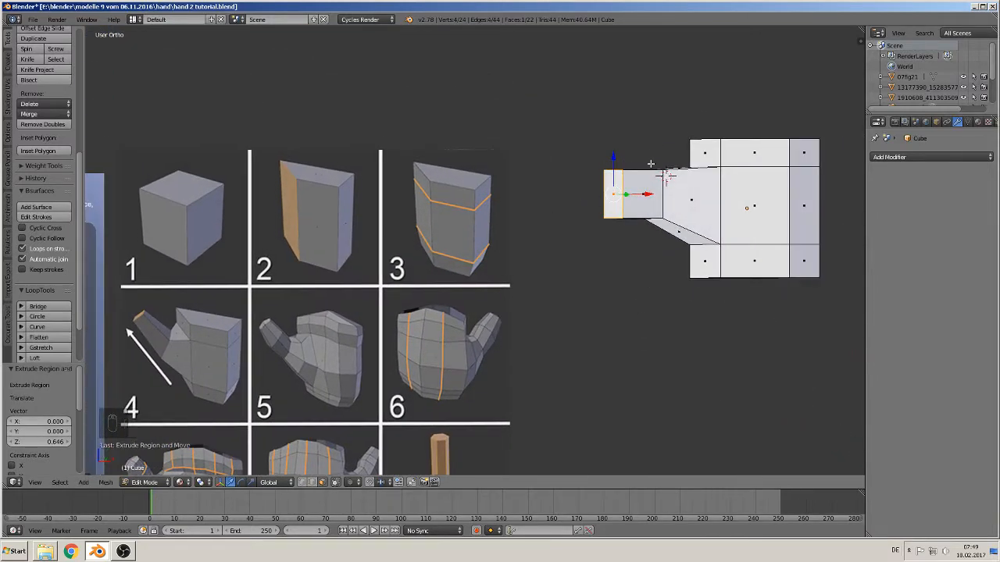
pyautogui.press('g')
pyautogui.press('z')
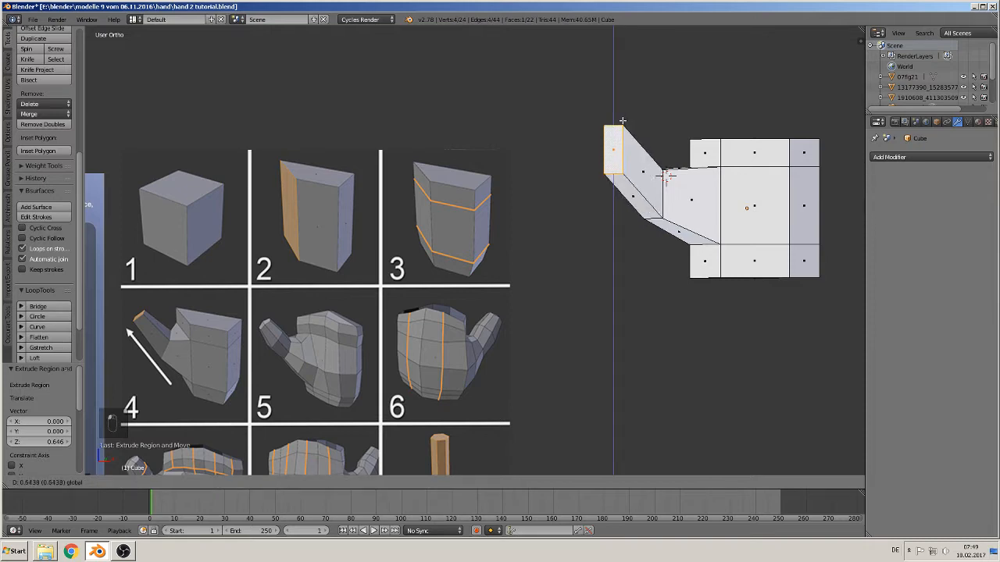
pyautogui.click(629, 129)
# Rotate the thumb's tip face by about 37.5° and scale it uniformly to about 0.794
pyautogui.moveTo(669, 175); pyautogui.dragTo(619, 216, button='middle')
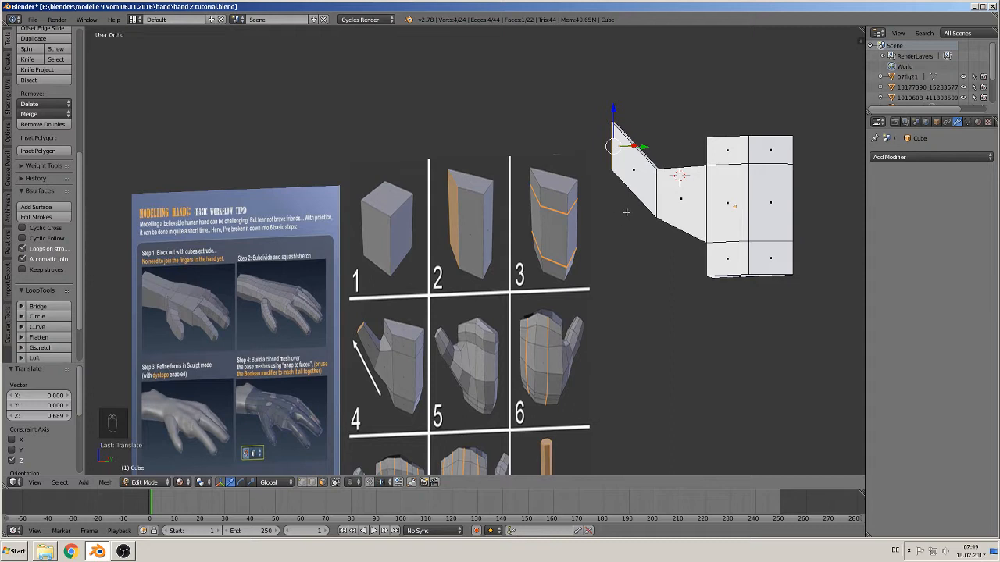
pyautogui.press('r')
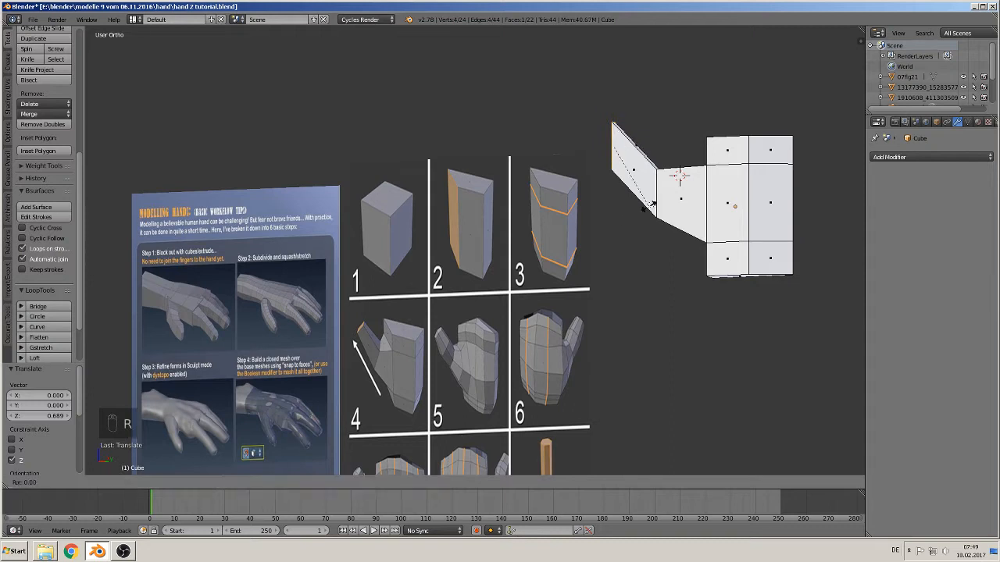
pyautogui.click(603, 217)
pyautogui.press('s')
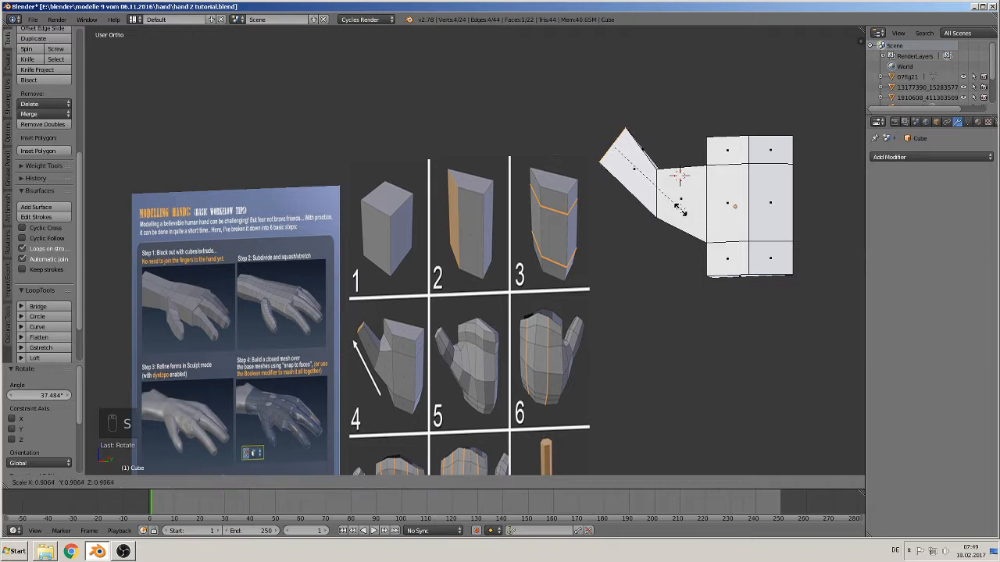
pyautogui.click(672, 202)
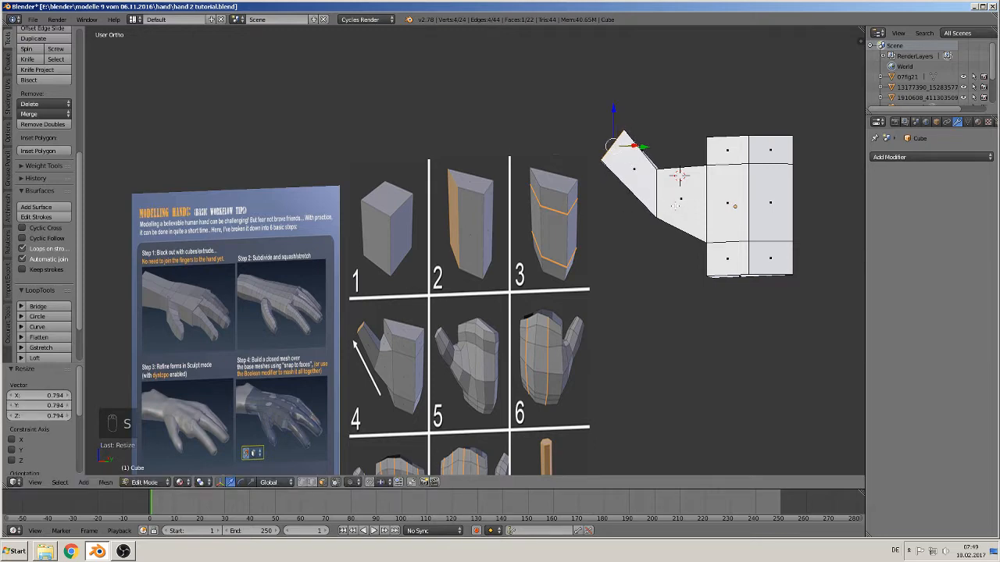
# Lower the upper corner vertex at the thumb's bend about 0.112 in Z and a thumb tip corner vertex about 0.120
pyautogui.moveTo(676, 206); pyautogui.dragTo(670, 167, button='middle')
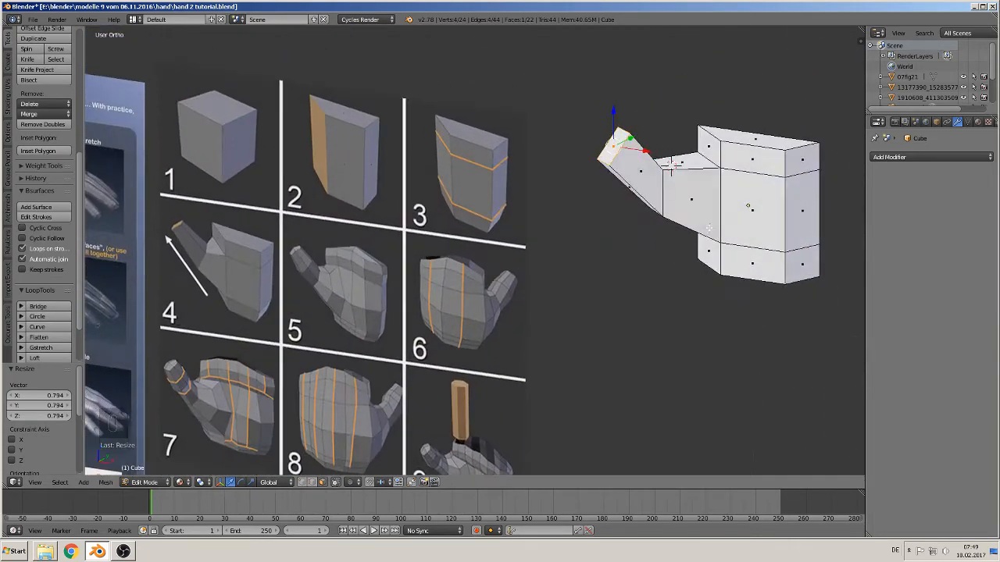
pyautogui.moveTo(709, 227); pyautogui.dragTo(716, 210, button='middle')
pyautogui.press('KP_1')
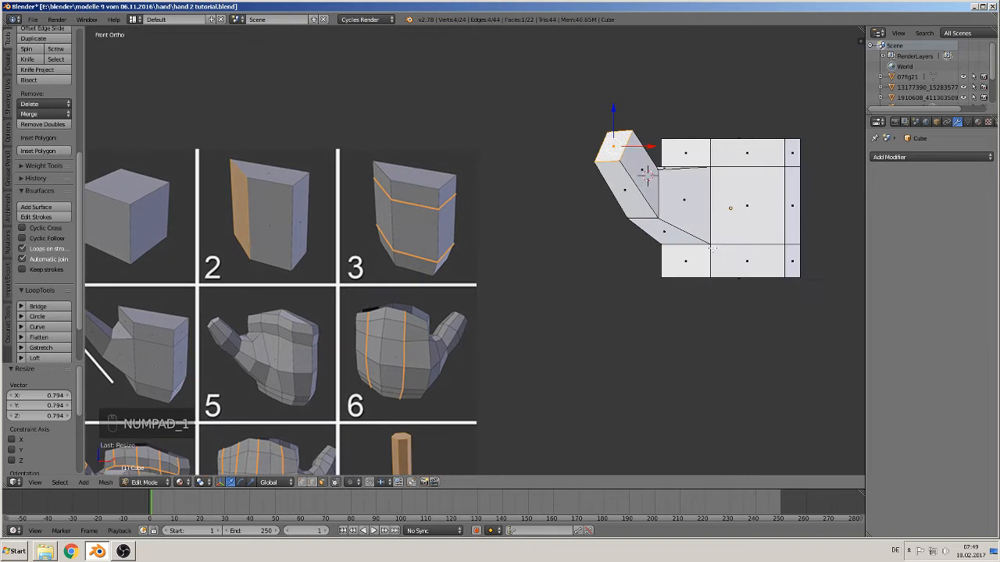
pyautogui.scroll(-1, 713, 248)
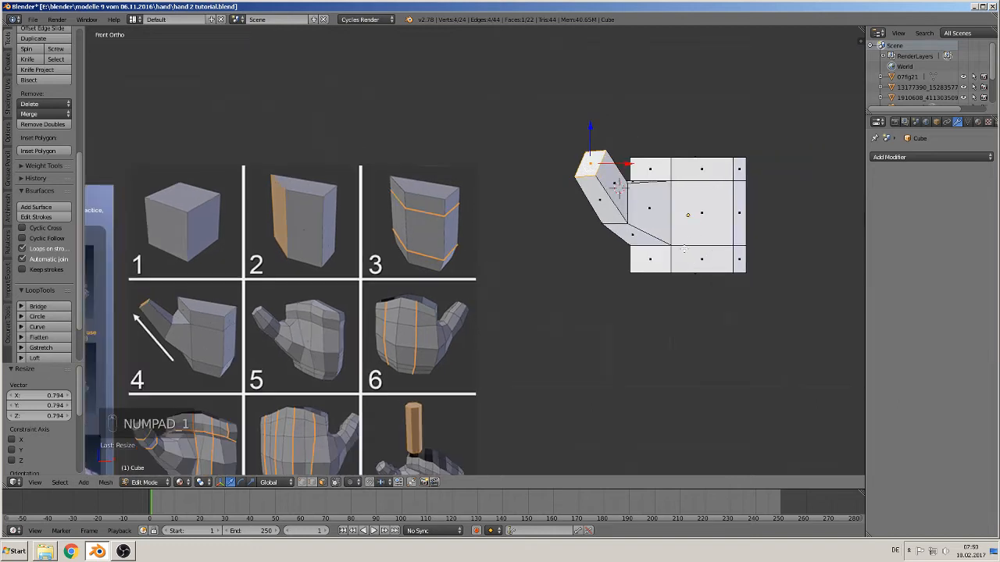
pyautogui.keyDown('shift'); pyautogui.moveTo(684, 249); pyautogui.dragTo(640, 251, button='middle'); pyautogui.keyUp('shift')
pyautogui.scroll(1, 637, 252)
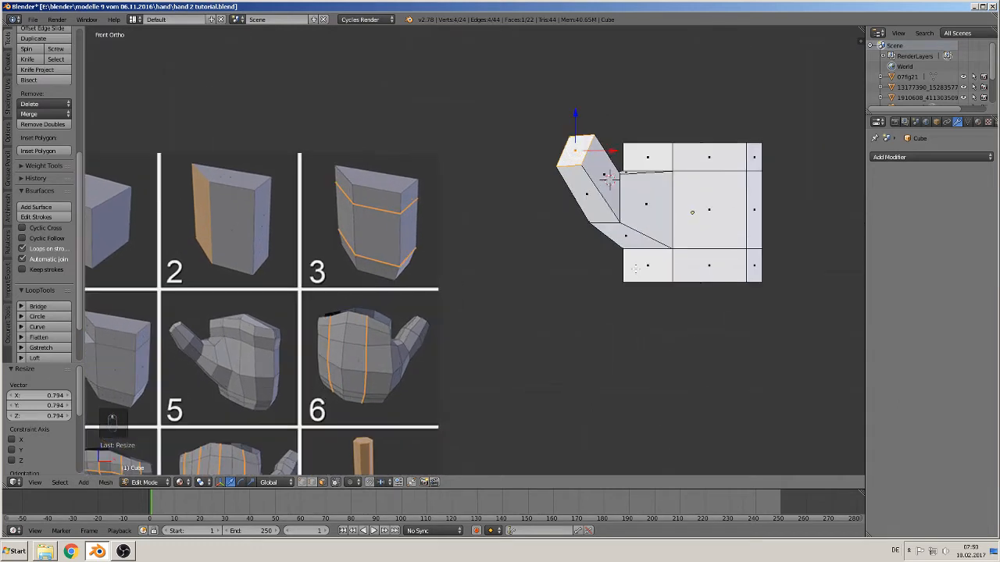
pyautogui.rightClick(620, 170)
pyautogui.moveTo(623, 139); pyautogui.dragTo(623, 148)
pyautogui.moveTo(617, 183); pyautogui.dragTo(592, 208, button='middle')
pyautogui.press('g')
pyautogui.press('z')
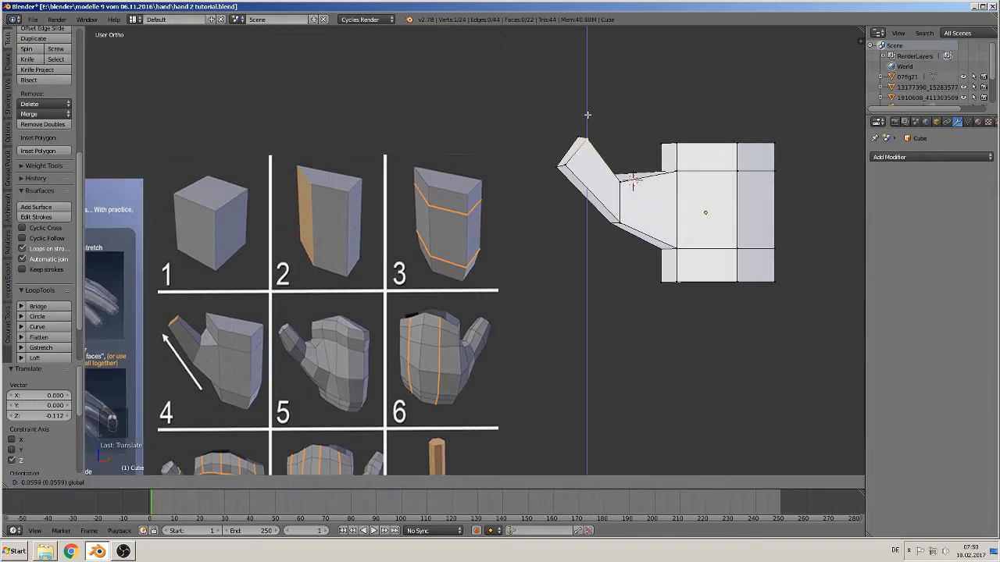
pyautogui.click(586, 119)
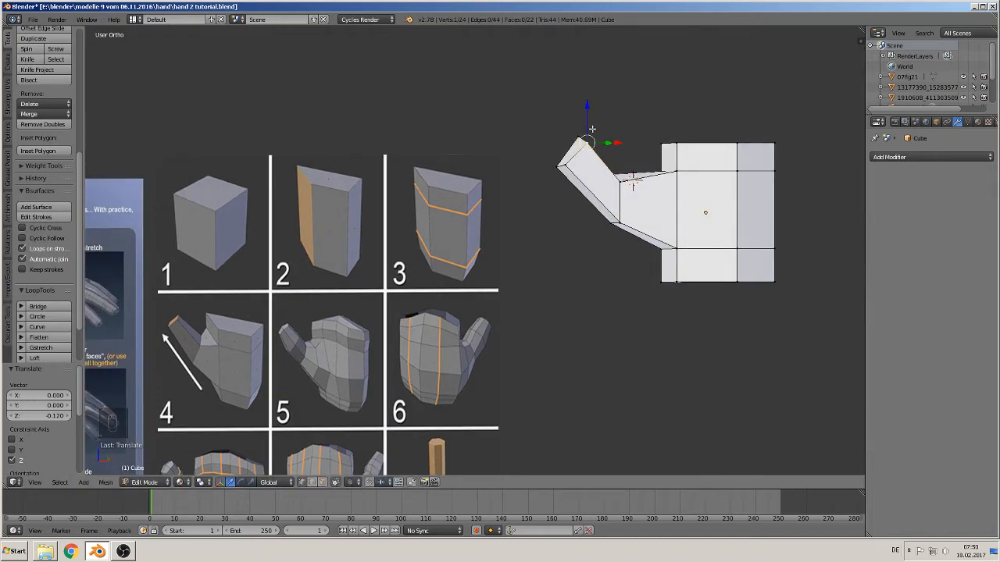
# Lower the upper thumb tip corners in Z, one by about 0.092, and shift the last one about -0.069 in X
pyautogui.moveTo(593, 130); pyautogui.dragTo(590, 153, button='middle')
pyautogui.rightClick(585, 120)
pyautogui.press('g')
pyautogui.press('z')
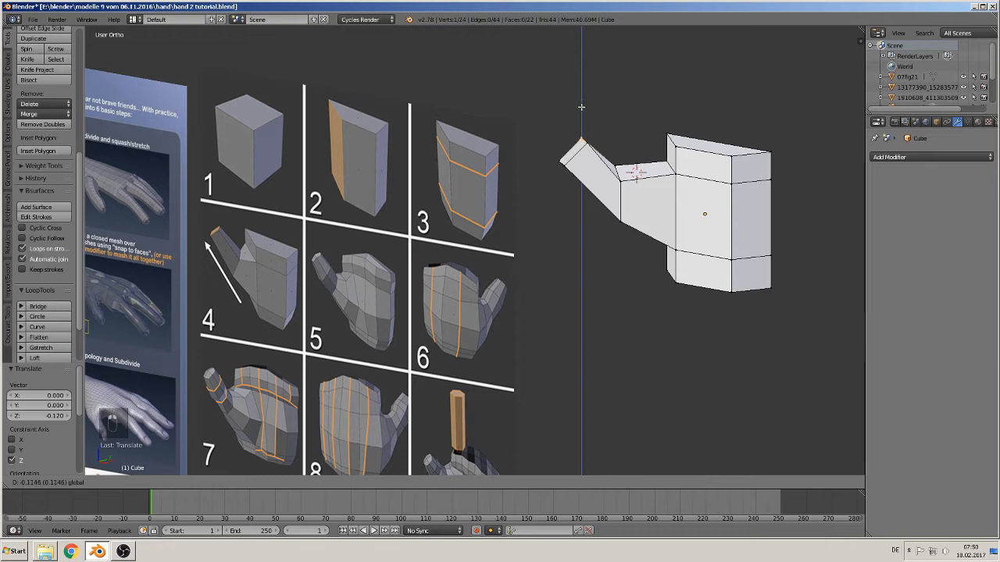
pyautogui.click(586, 142)
pyautogui.press('g')
pyautogui.press('z')
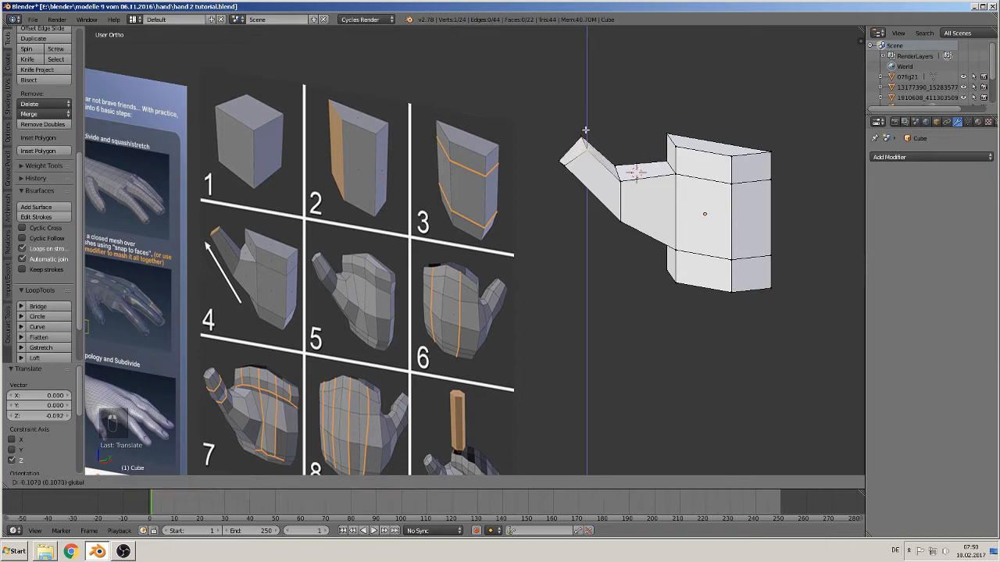
pyautogui.click(621, 150)
pyautogui.moveTo(618, 154); pyautogui.dragTo(614, 151)
# Add a Subdivision Surface modifier to the hand with the viewport subdivisions set to 2
pyautogui.moveTo(660, 190); pyautogui.dragTo(681, 165, button='middle')
pyautogui.press('KP_1')
pyautogui.scroll(-1, 684, 191)
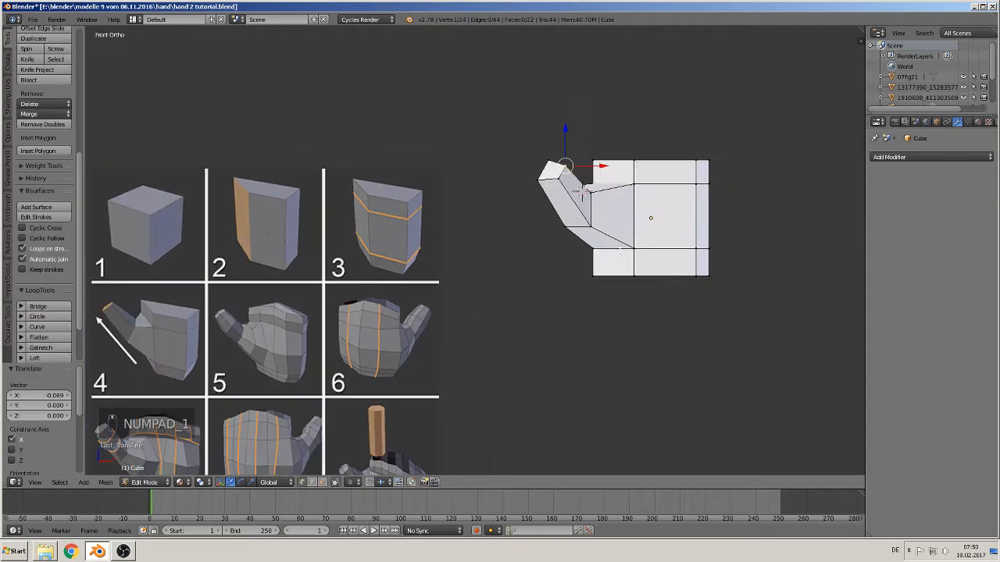
pyautogui.keyDown('shift'); pyautogui.moveTo(409, 354); pyautogui.dragTo(428, 274, button='middle'); pyautogui.keyUp('shift')
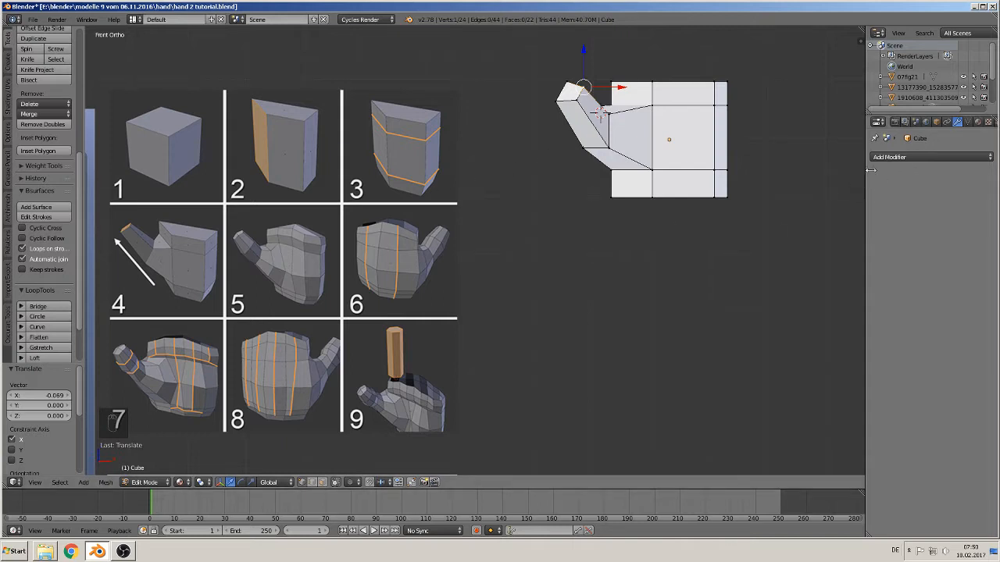
pyautogui.click(930, 159)
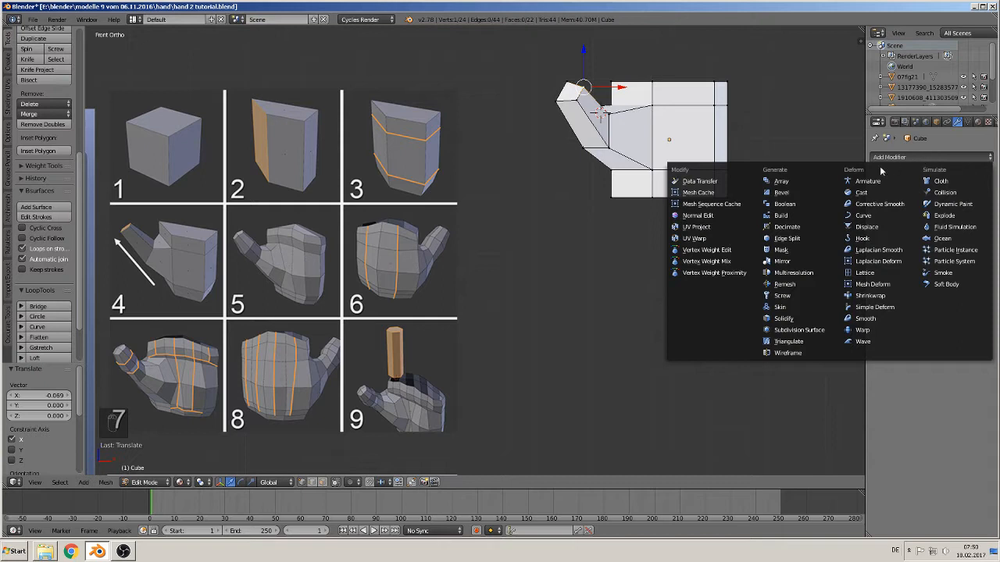
pyautogui.click(804, 334)
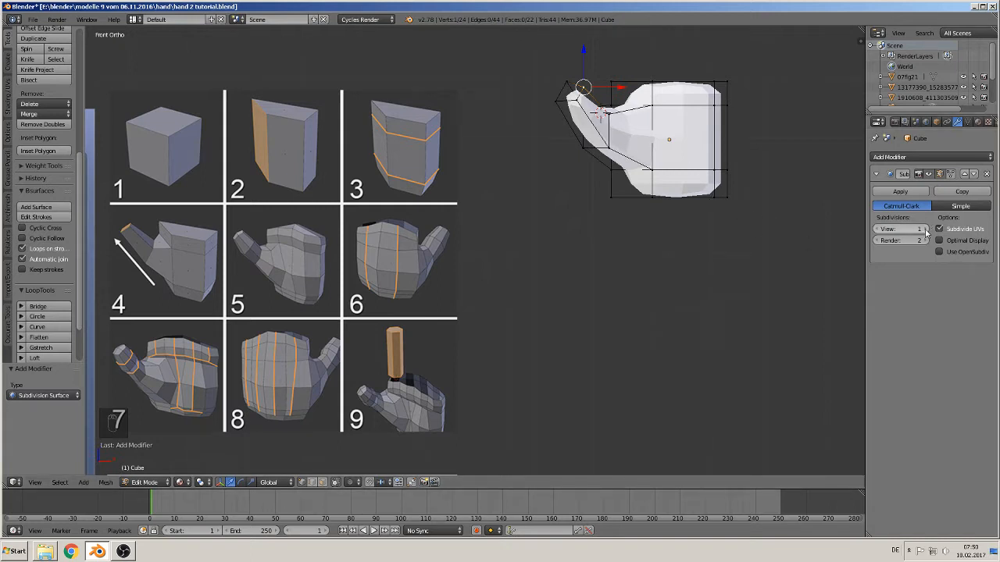
pyautogui.click(925, 230)
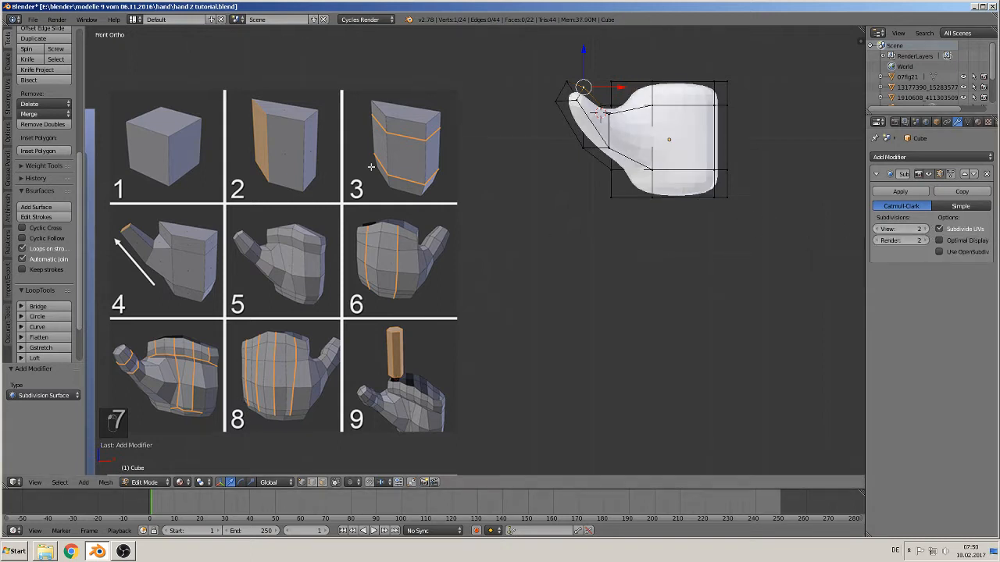
# Switch the hand mesh to Object Mode and apply smooth shading
pyautogui.press('Tab')
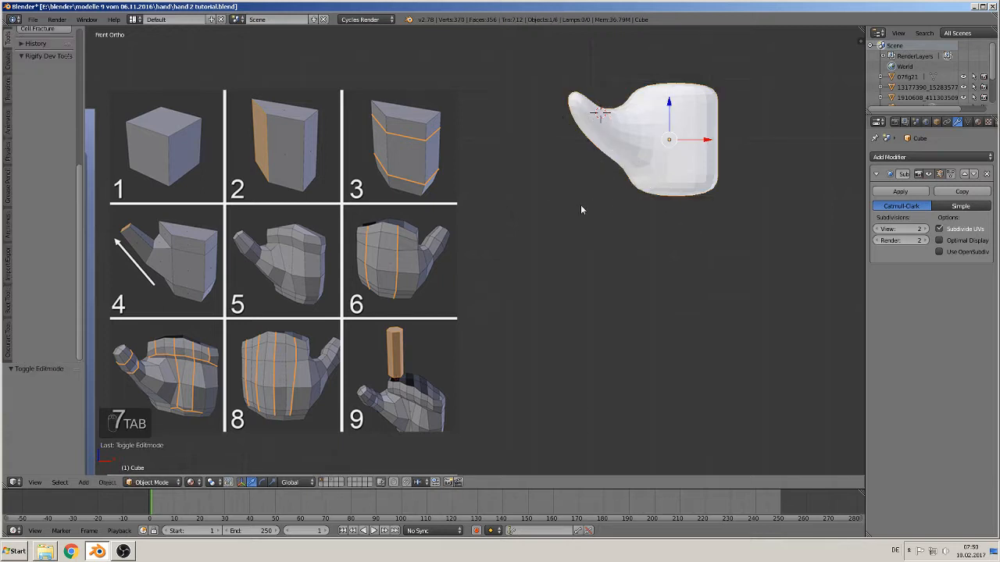
pyautogui.scroll(5, 45, 181)
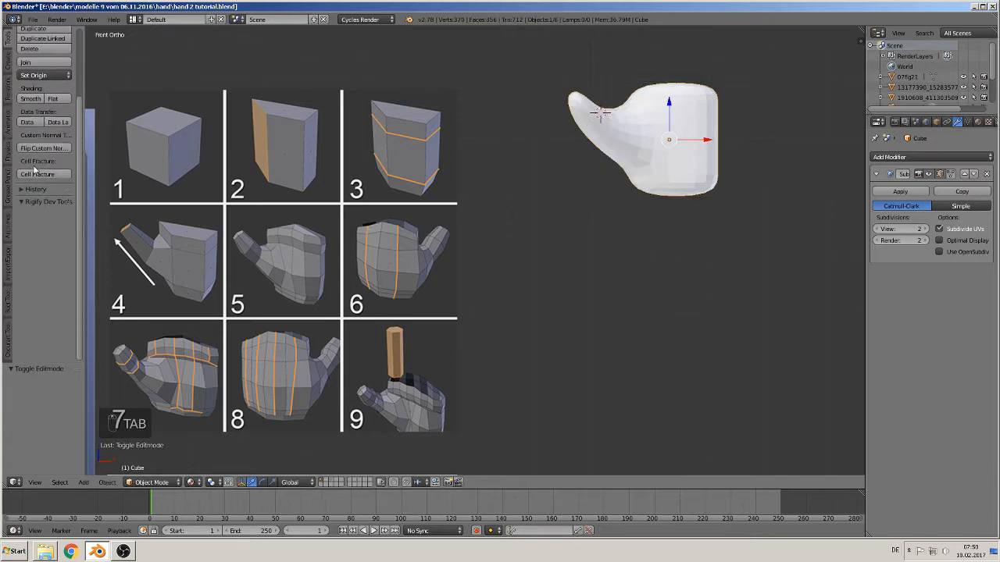
pyautogui.click(31, 100)
pyautogui.scroll(1, 579, 203)
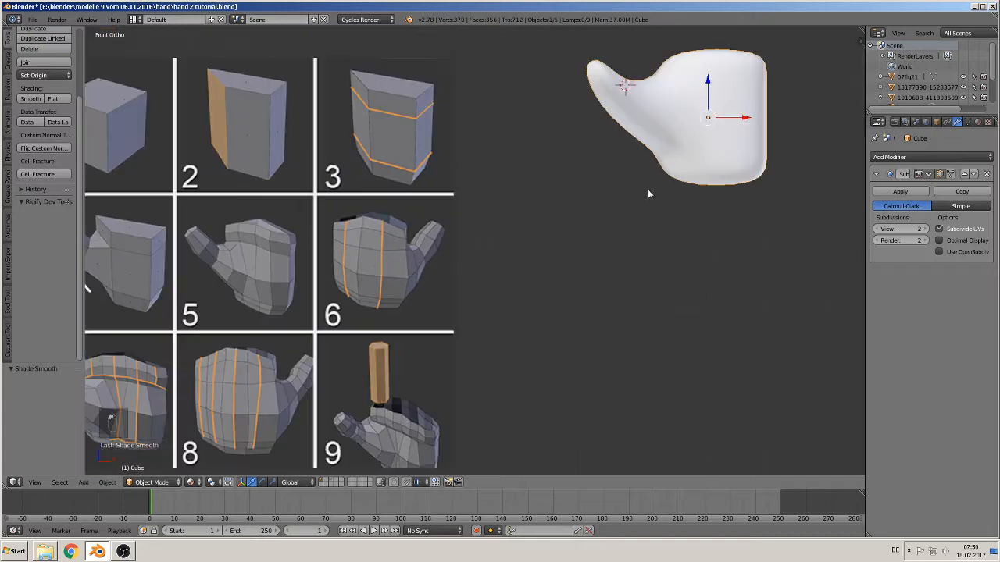
# Return to Edit Mode, add a centred loop cut around the thumb's base segment, and try scaling the loop down
pyautogui.press('Tab')
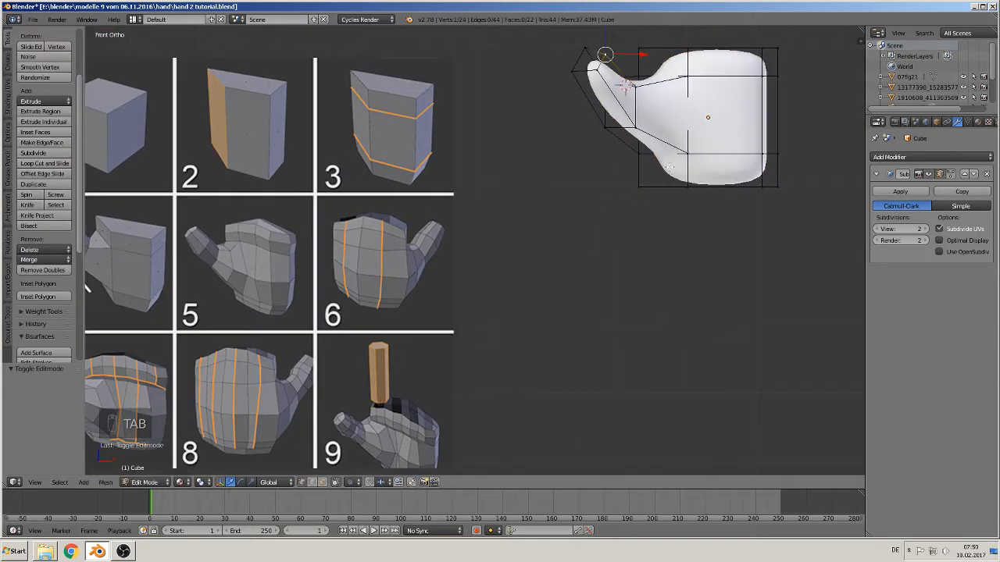
pyautogui.keyDown('shift'); pyautogui.moveTo(667, 174); pyautogui.dragTo(629, 232, button='middle'); pyautogui.keyUp('shift')
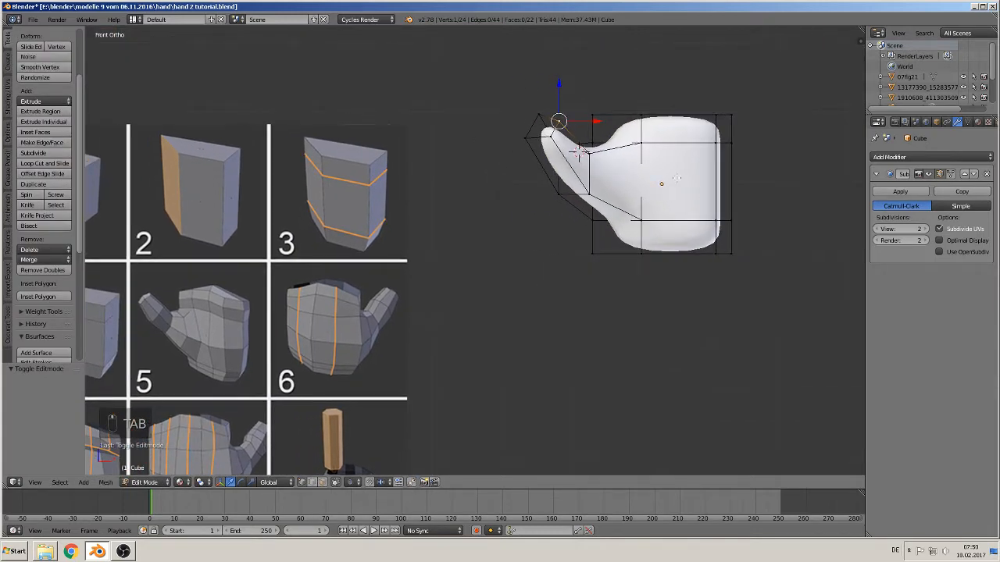
pyautogui.keyDown('shift'); pyautogui.moveTo(676, 178); pyautogui.dragTo(689, 175, button='middle'); pyautogui.keyUp('shift')
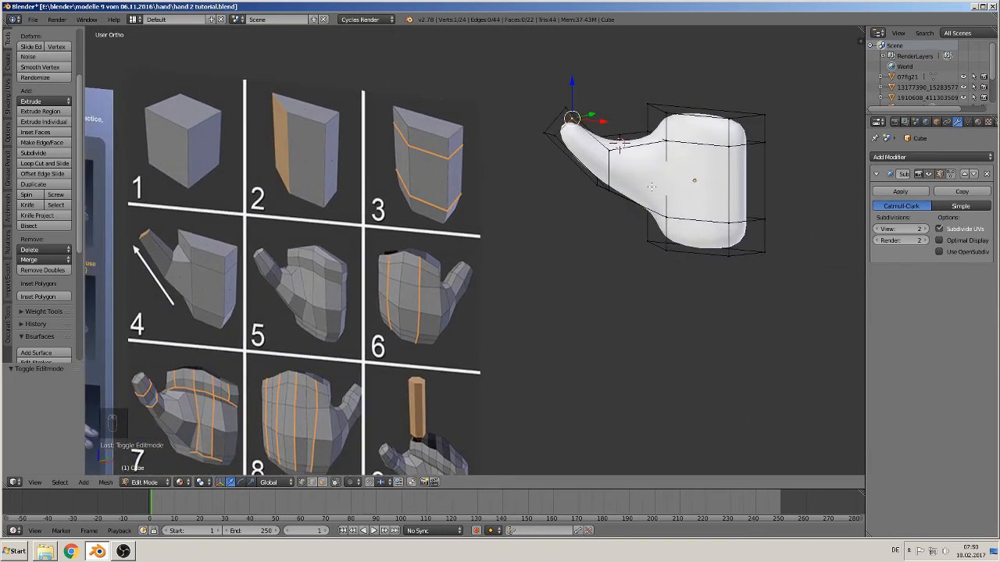
pyautogui.hotkey('ctrl', 'r')
pyautogui.click(614, 160)
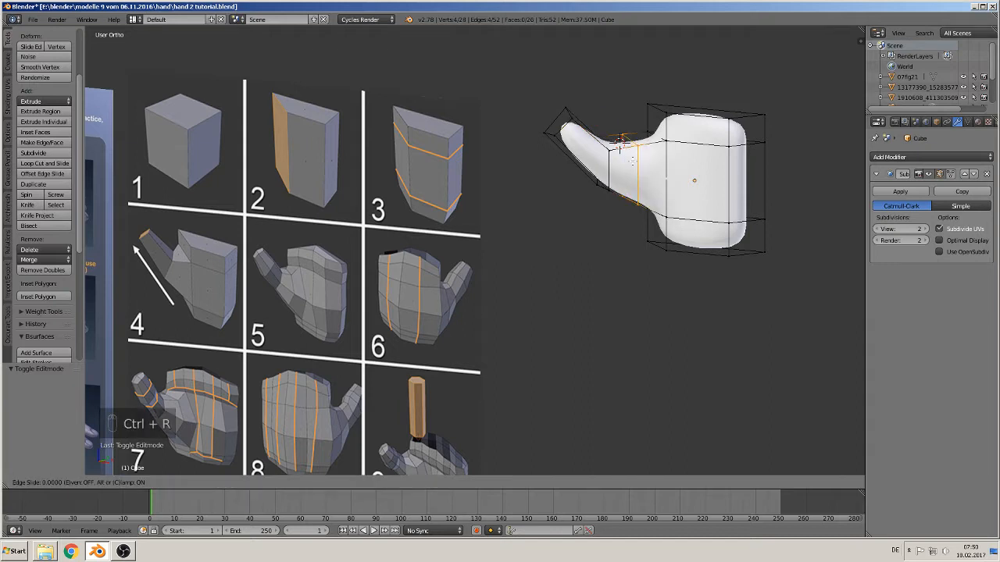
pyautogui.rightClick(608, 177)
pyautogui.press('s')
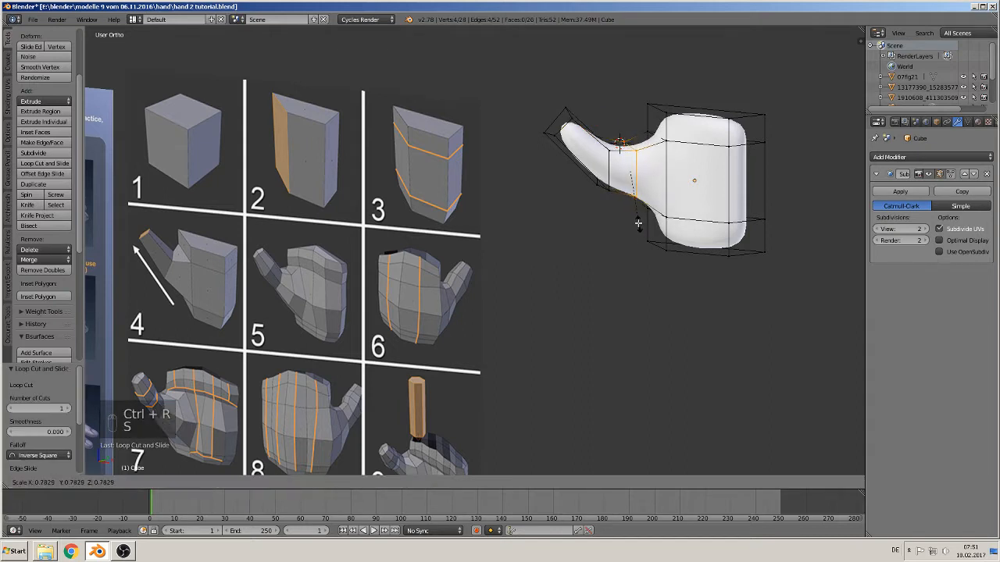
pyautogui.click(640, 233)
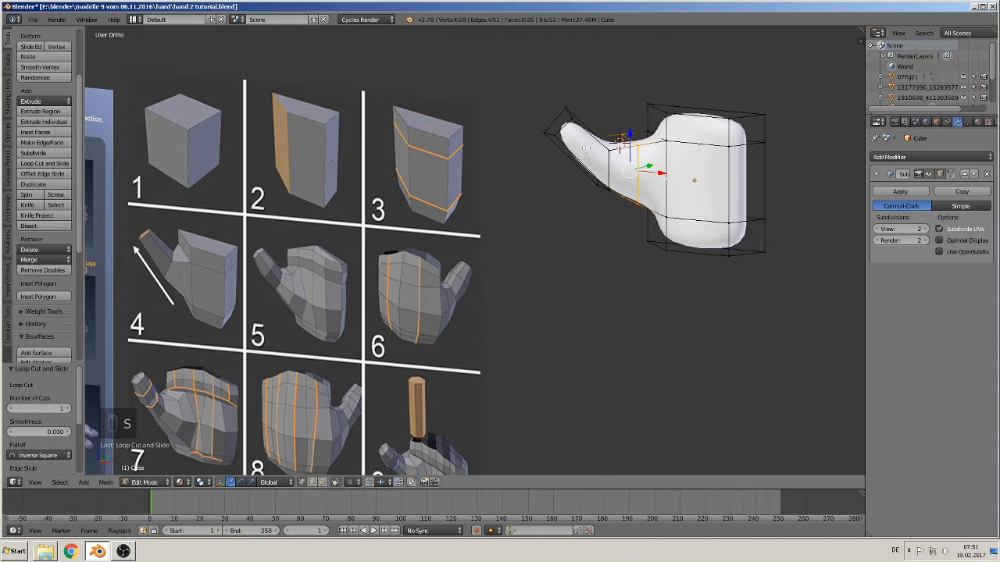
# Add a centred loop cut around the outer segment of the thumb
pyautogui.hotkey('ctrl', 'r')
pyautogui.click(570, 191)
pyautogui.rightClick(570, 194)
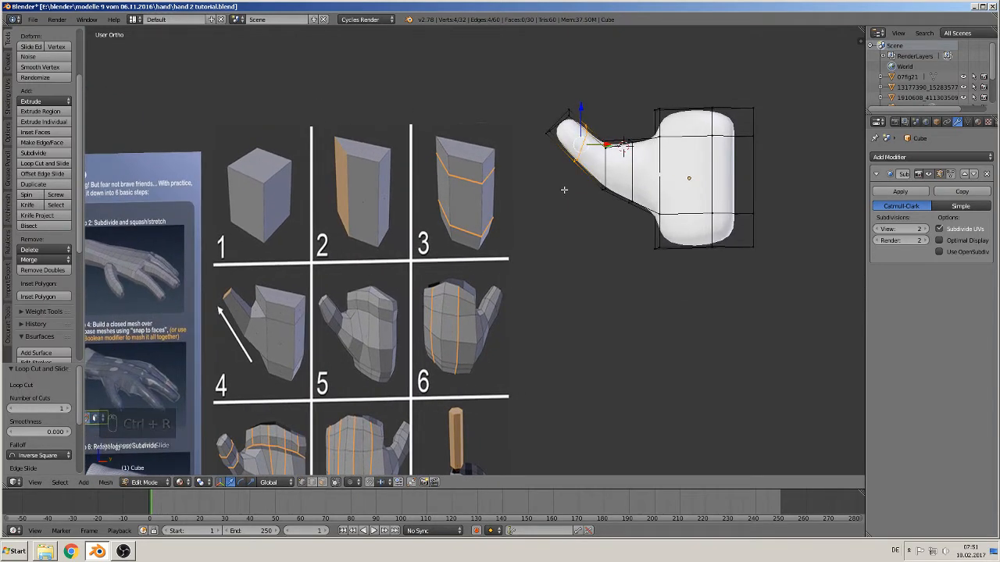
# Rotate the outer thumb loop by about 22.2° and scale it uniformly to about 1.13
pyautogui.moveTo(583, 191)
pyautogui.mouseDown(button='middle')
pyautogui.moveTo(576, 182)
pyautogui.moveTo(585, 187)
pyautogui.mouseUp(button='middle')
pyautogui.press('r')
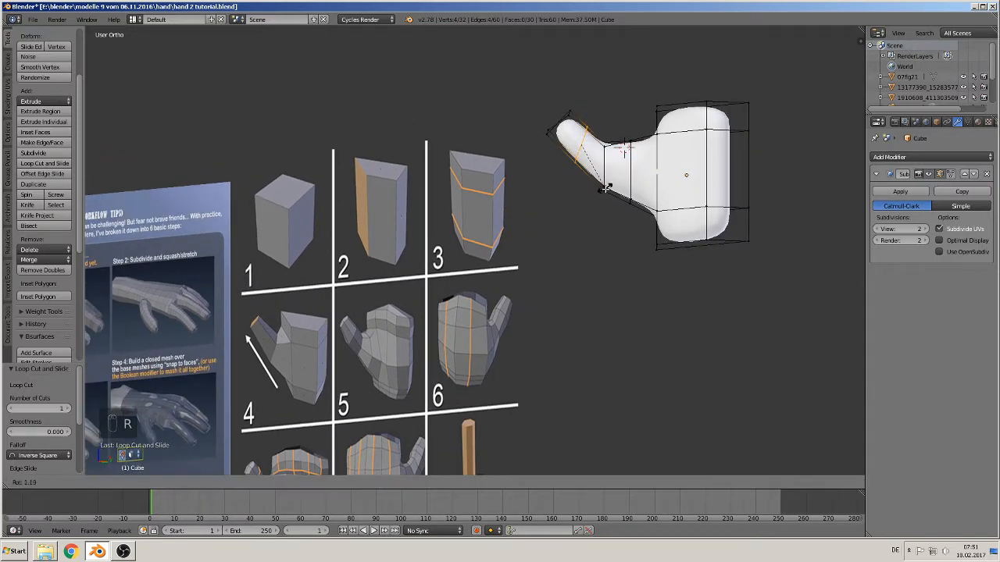
pyautogui.click(589, 202)
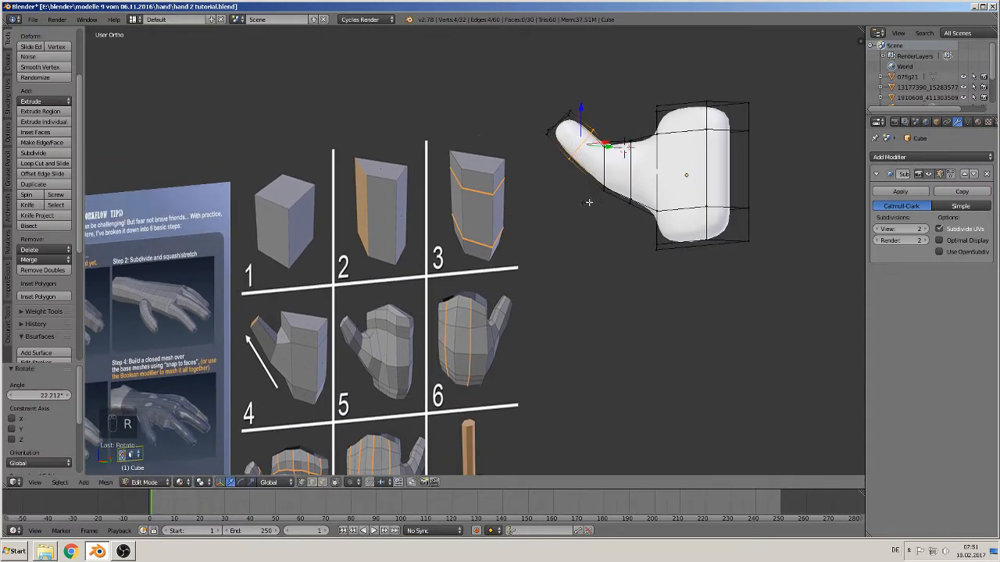
pyautogui.press('s')
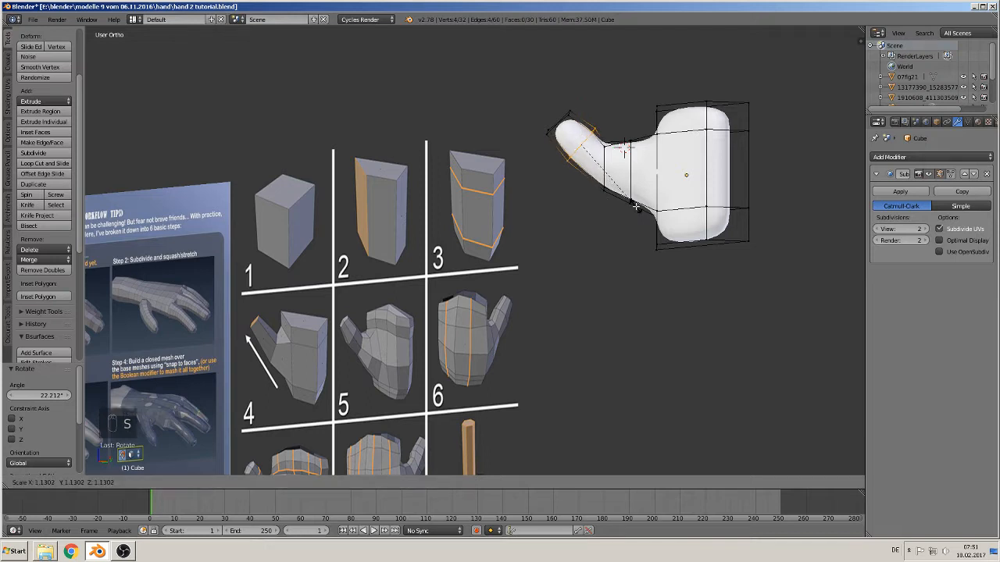
pyautogui.click(636, 207)
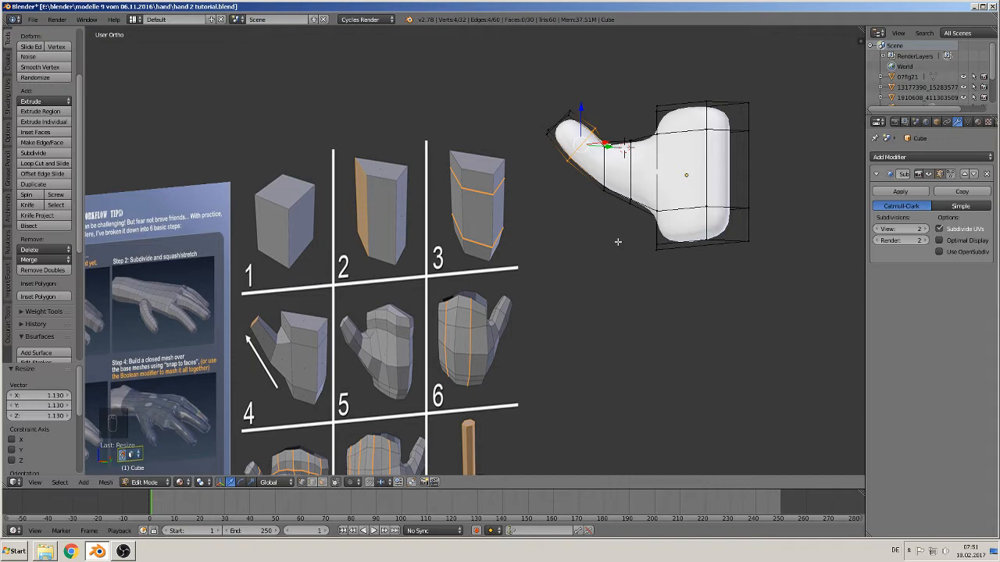
# Move the upper vertex at the thumb's base down along Z by about 0.265
pyautogui.moveTo(631, 196); pyautogui.dragTo(694, 235, button='middle')
pyautogui.rightClick(639, 138)
pyautogui.press('g')
pyautogui.press('z')
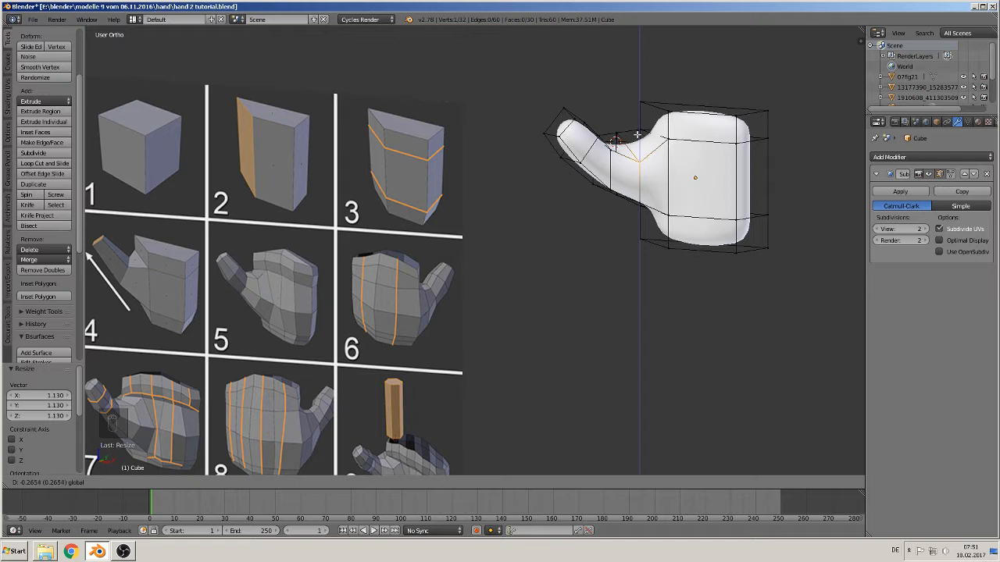
pyautogui.click(637, 135)
# Select the two lower vertices at the thumb's base and move them down along Z by about 0.127
pyautogui.moveTo(637, 149); pyautogui.dragTo(639, 202, button='middle')
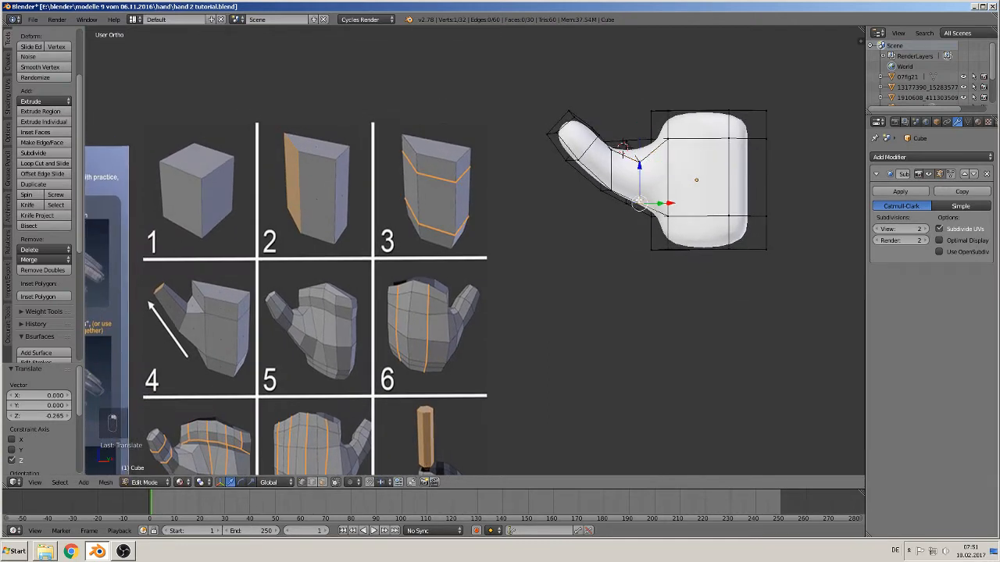
pyautogui.keyDown('shift'); pyautogui.rightClick(638, 214); pyautogui.keyUp('shift')
pyautogui.keyDown('shift'); pyautogui.rightClick(628, 206); pyautogui.keyUp('shift')
pyautogui.keyDown('shift'); pyautogui.rightClick(639, 203); pyautogui.keyUp('shift')
pyautogui.moveTo(634, 167); pyautogui.dragTo(634, 173)
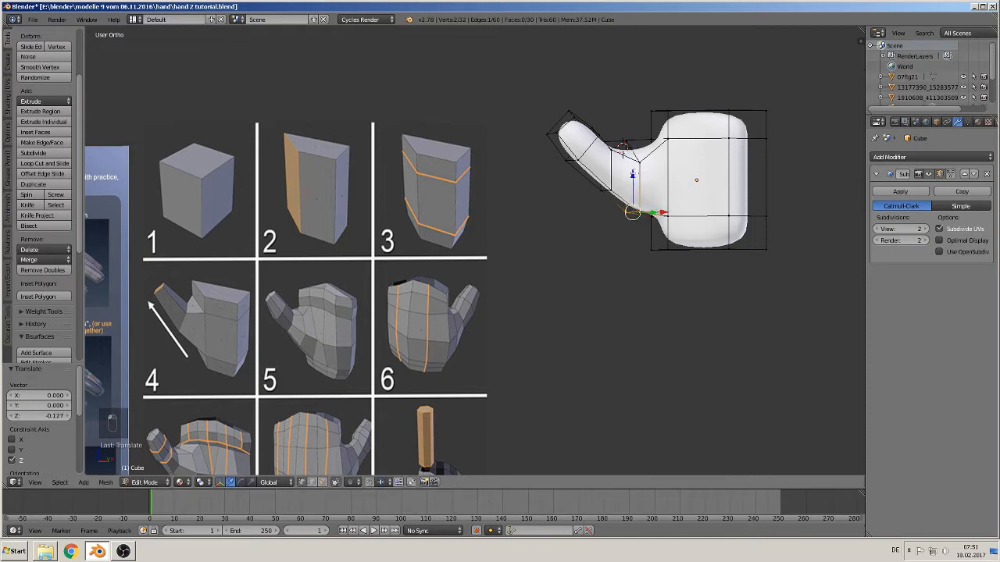
# Box-select all the thumb's vertices and scale them uniformly to about 0.869
pyautogui.moveTo(625, 189); pyautogui.dragTo(608, 186, button='middle')
pyautogui.press('a')
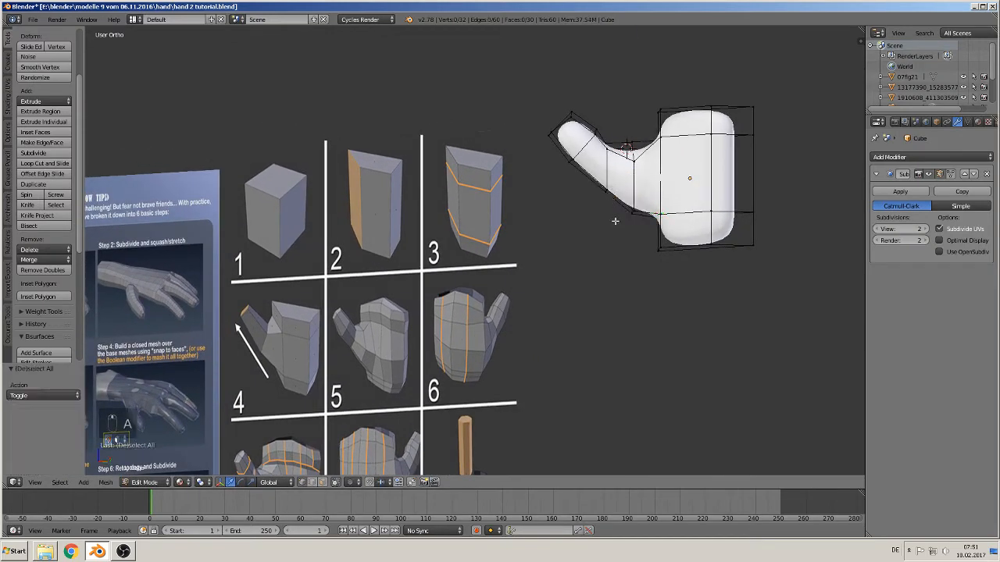
pyautogui.press('b')
pyautogui.moveTo(644, 233); pyautogui.dragTo(531, 87)
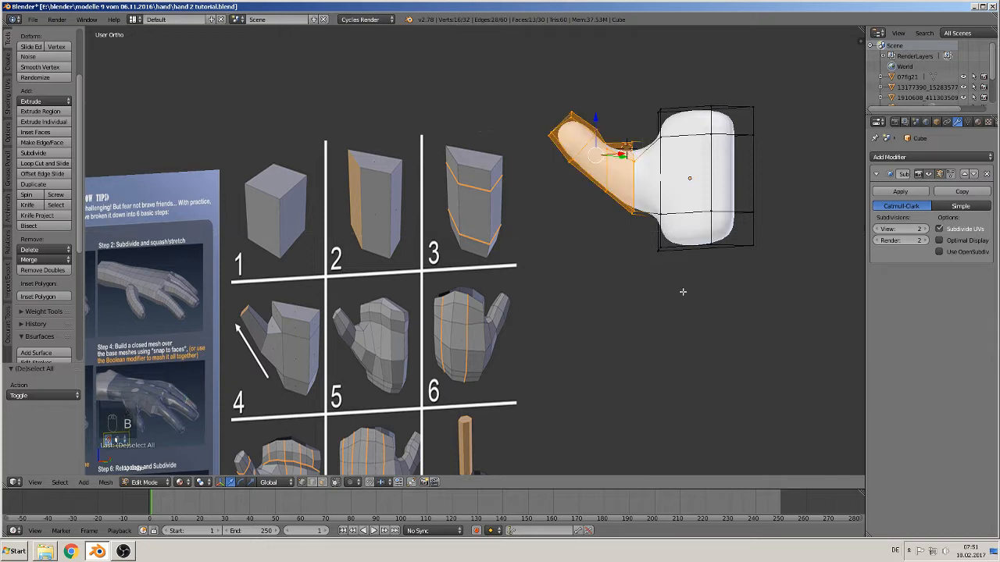
pyautogui.press('a')
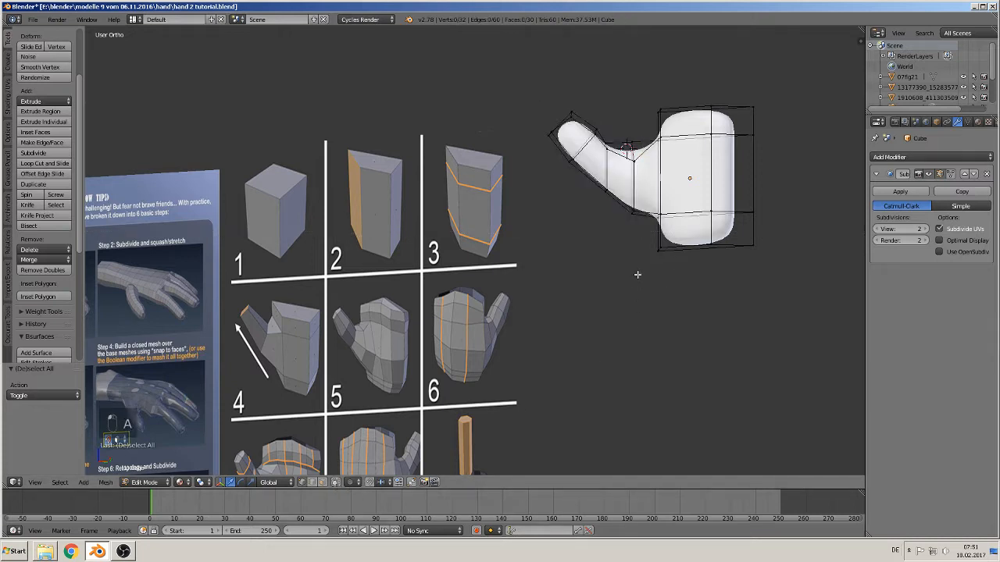
pyautogui.press('b')
pyautogui.moveTo(643, 246); pyautogui.dragTo(537, 76)
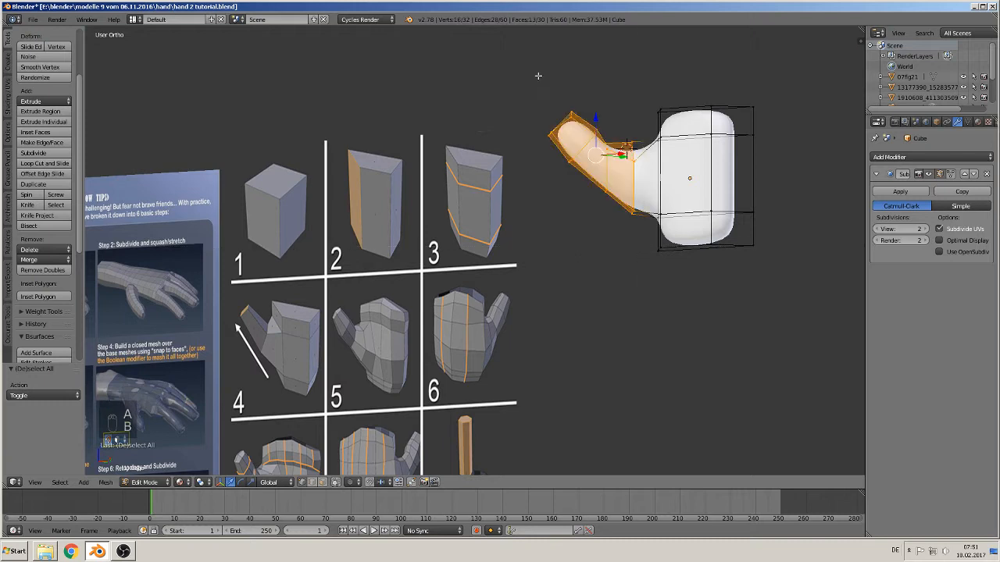
pyautogui.press('s')
pyautogui.click(693, 289)
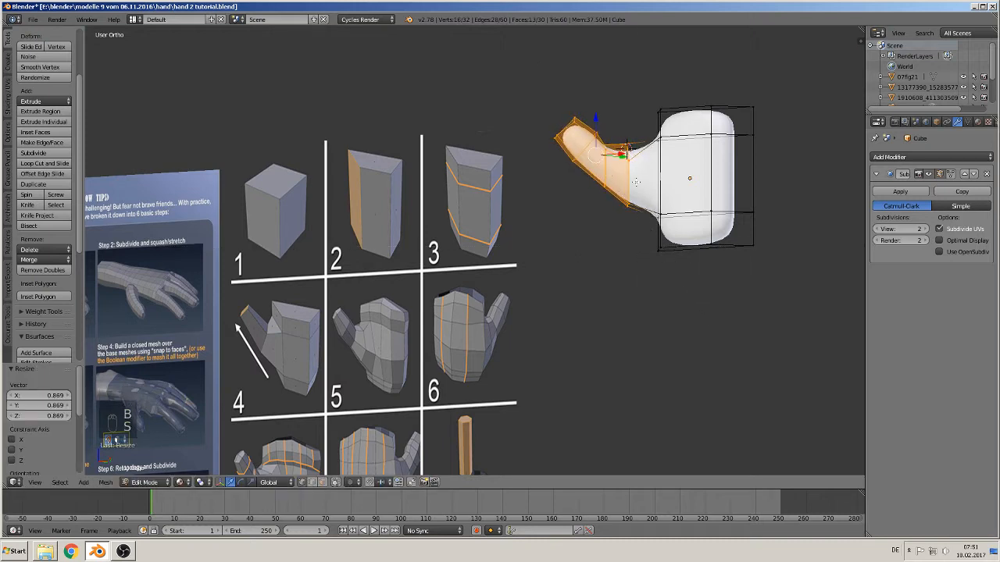
# Move the thumb closer to the palm and scale it down to about 0.696, repositioning it against the palm's side
pyautogui.press('g')
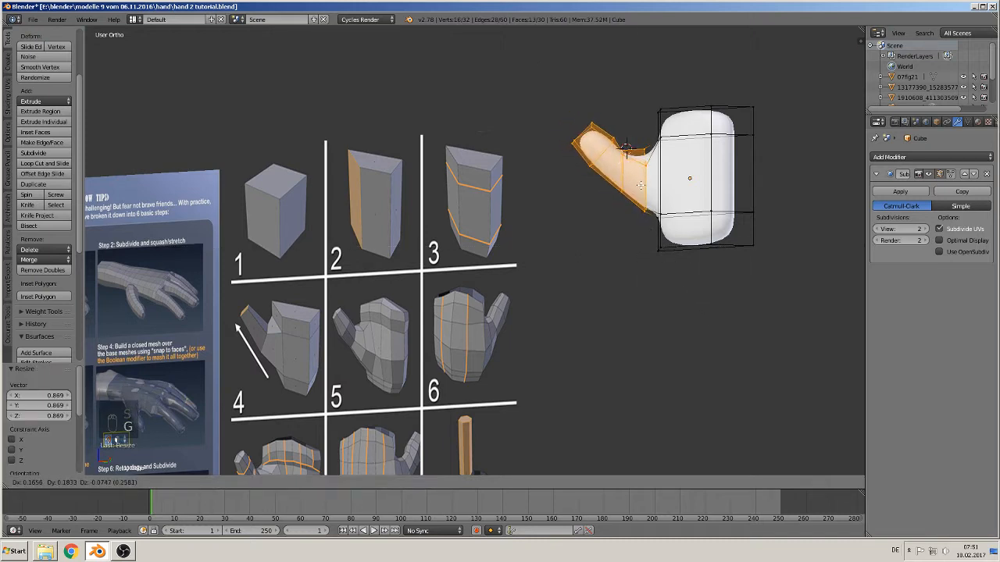
pyautogui.click(660, 235)
pyautogui.press('s')
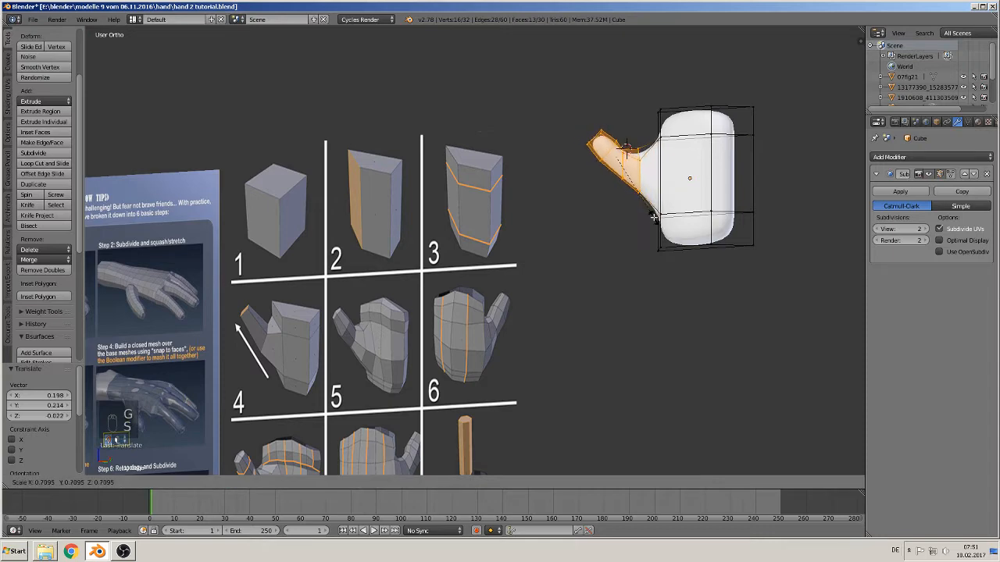
pyautogui.click(655, 219)
pyautogui.press('g')
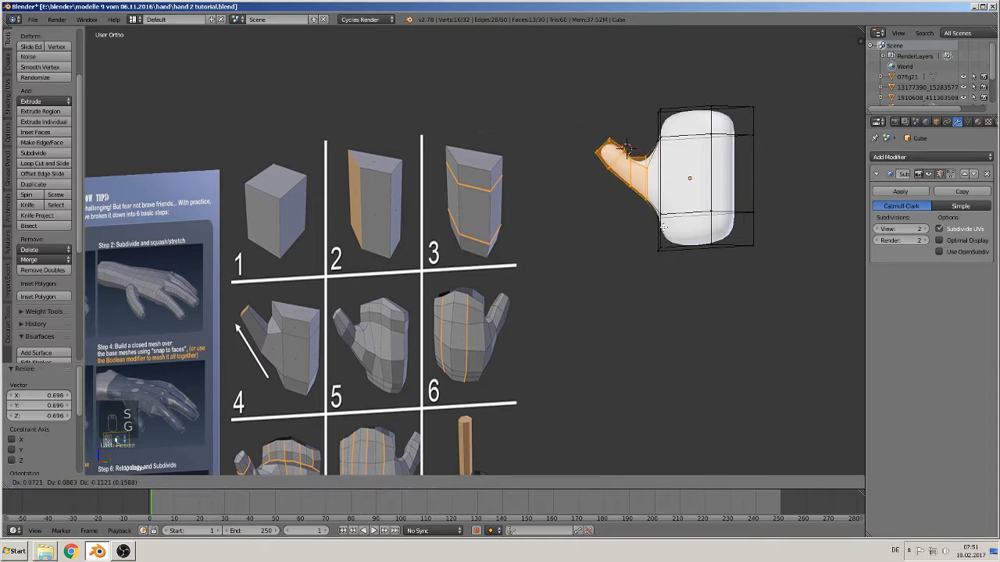
pyautogui.click(665, 228)
# Enlarge the thumb slightly and switch the hand to Object Mode
pyautogui.moveTo(664, 229); pyautogui.dragTo(703, 235, button='middle')
pyautogui.press('s')
pyautogui.click(724, 318)
pyautogui.press('Tab')
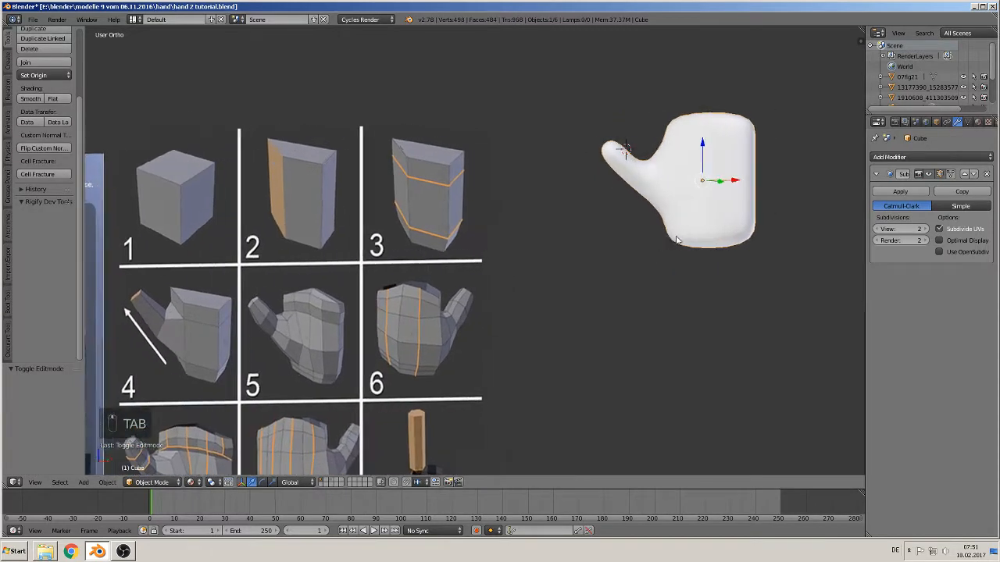
# Try shifting the thumb slightly along X toward the palm in Edit Mode, check it in Object Mode, and undo the change
pyautogui.press('Tab')
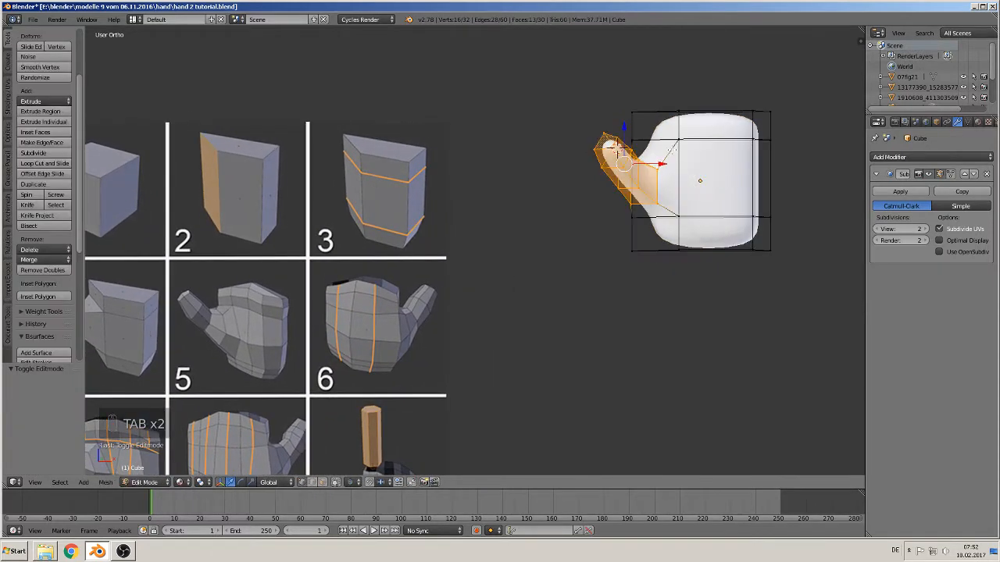
pyautogui.moveTo(660, 163); pyautogui.dragTo(667, 164)
pyautogui.press('Tab')
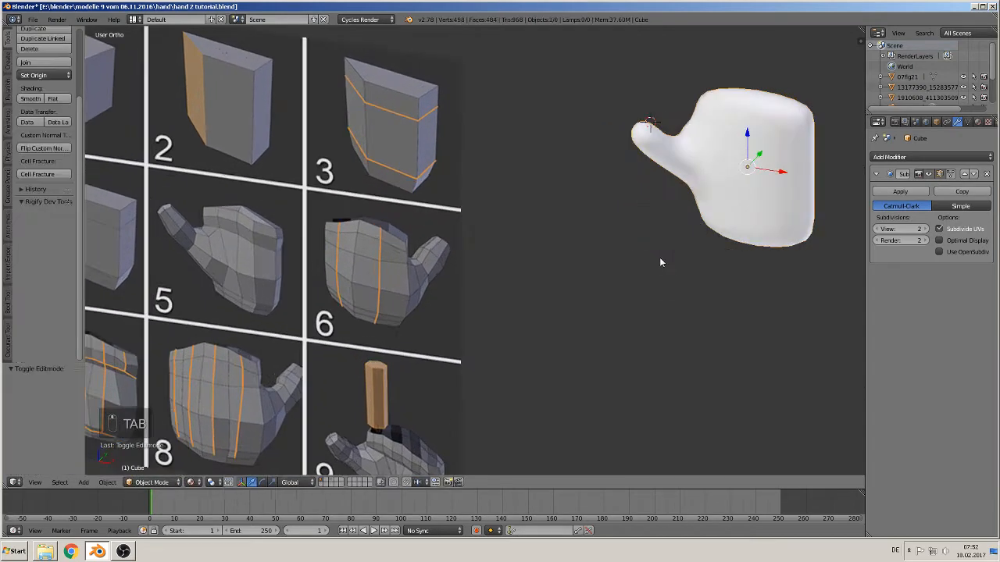
pyautogui.moveTo(688, 249); pyautogui.dragTo(722, 332, button='middle')
pyautogui.hotkey('ctrl', 'z')
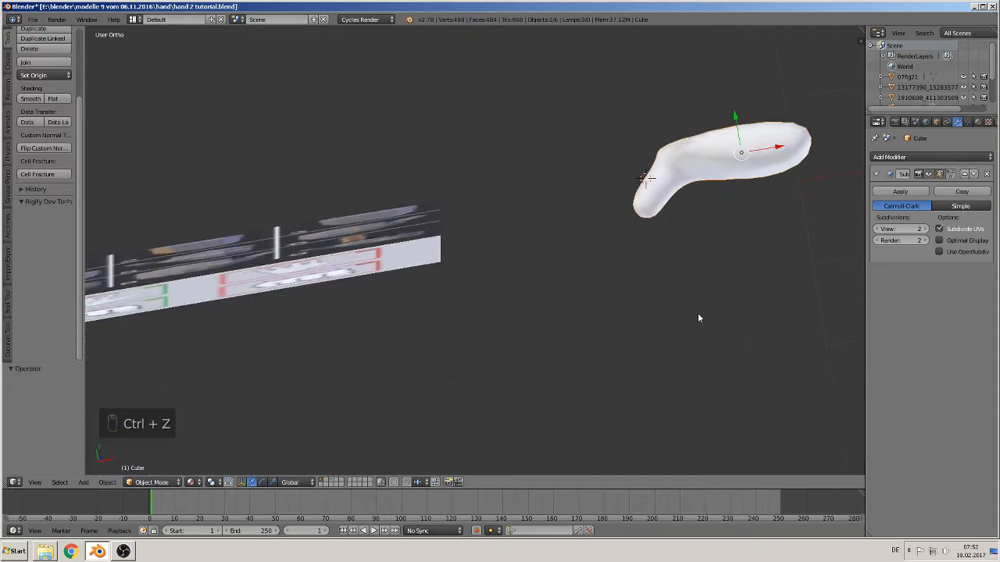
# Return to Edit Mode in front view and add a centred vertical loop cut through the thumb-side section of the palm
pyautogui.moveTo(692, 290); pyautogui.dragTo(680, 227, button='middle')
pyautogui.press('Tab')
pyautogui.press('KP_1')
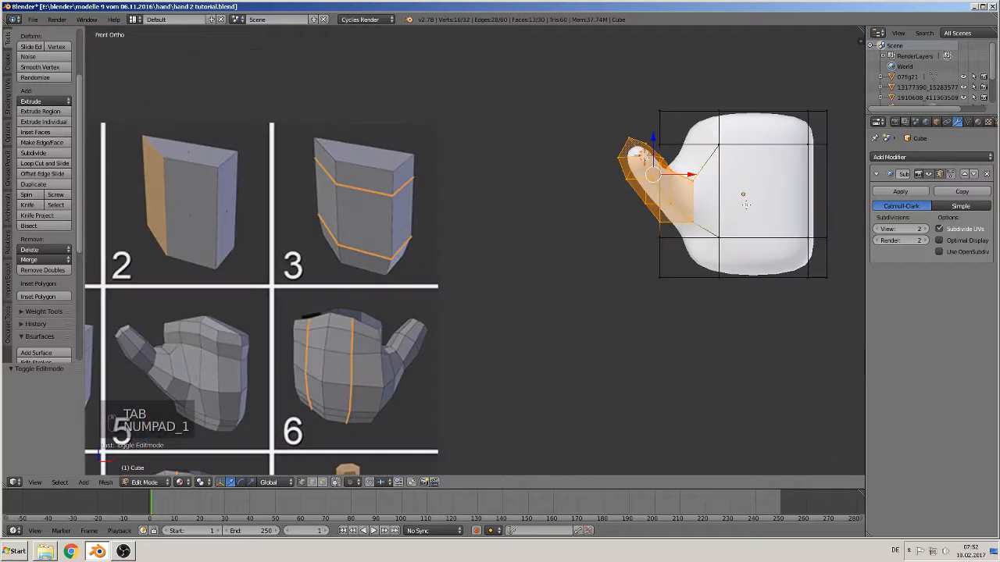
pyautogui.keyDown('shift'); pyautogui.moveTo(745, 205); pyautogui.dragTo(613, 236, button='middle'); pyautogui.keyUp('shift')
pyautogui.scroll(-2, 533, 299)
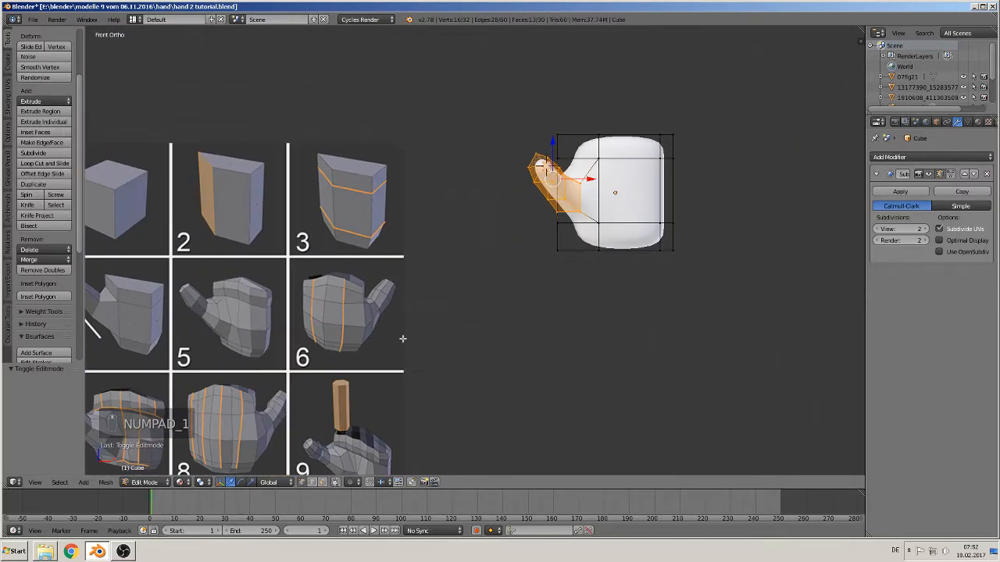
pyautogui.keyDown('shift'); pyautogui.moveTo(402, 338); pyautogui.dragTo(412, 326, button='middle'); pyautogui.keyUp('shift')
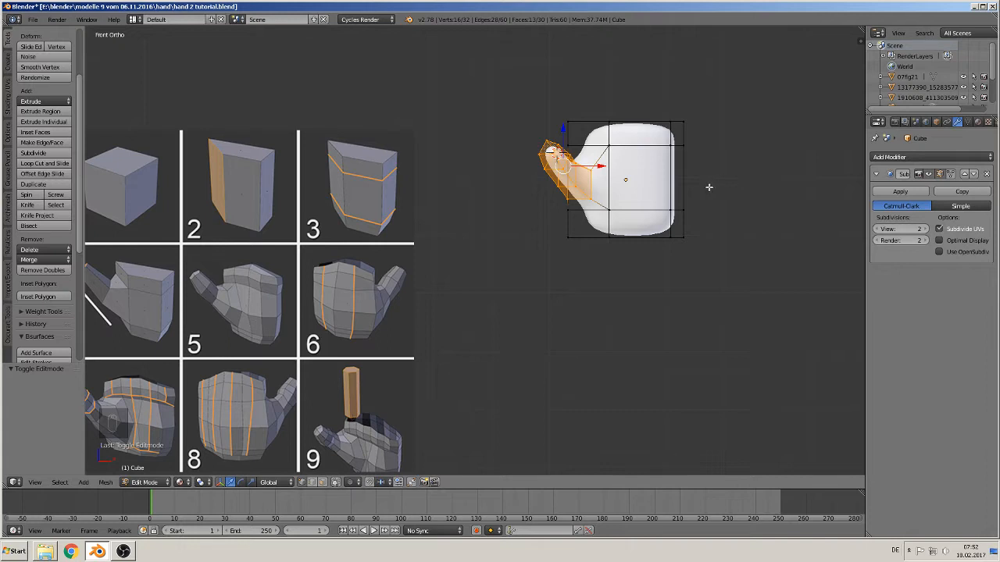
pyautogui.keyDown('shift'); pyautogui.moveTo(652, 198); pyautogui.dragTo(613, 218, button='middle'); pyautogui.keyUp('shift')
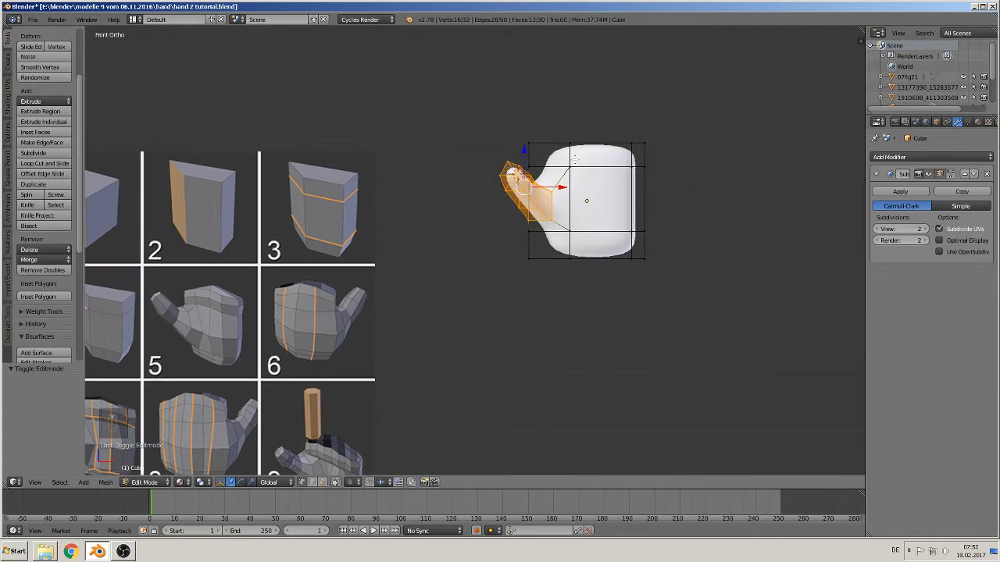
pyautogui.hotkey('ctrl', 'r')
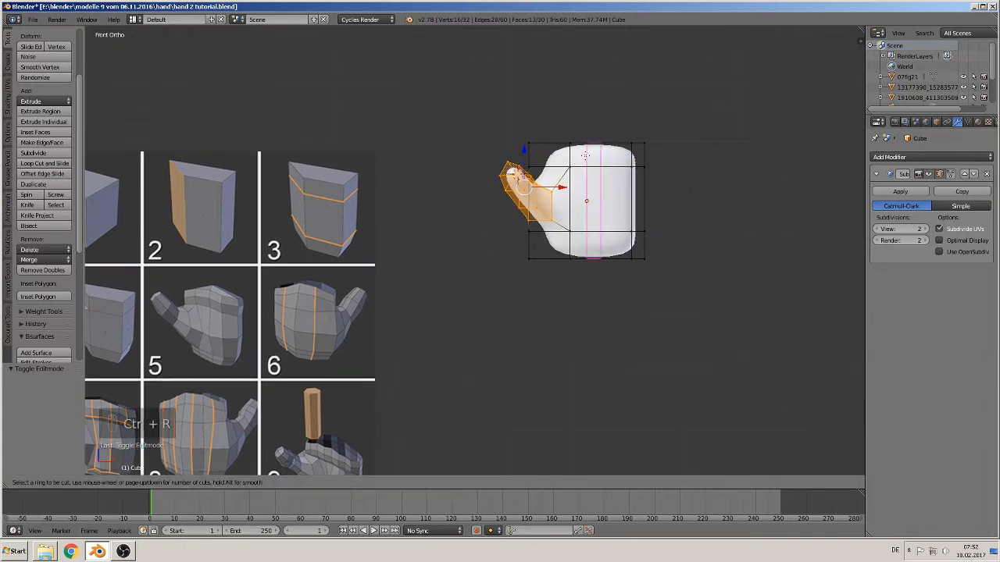
pyautogui.click(585, 155)
pyautogui.rightClick(617, 160)
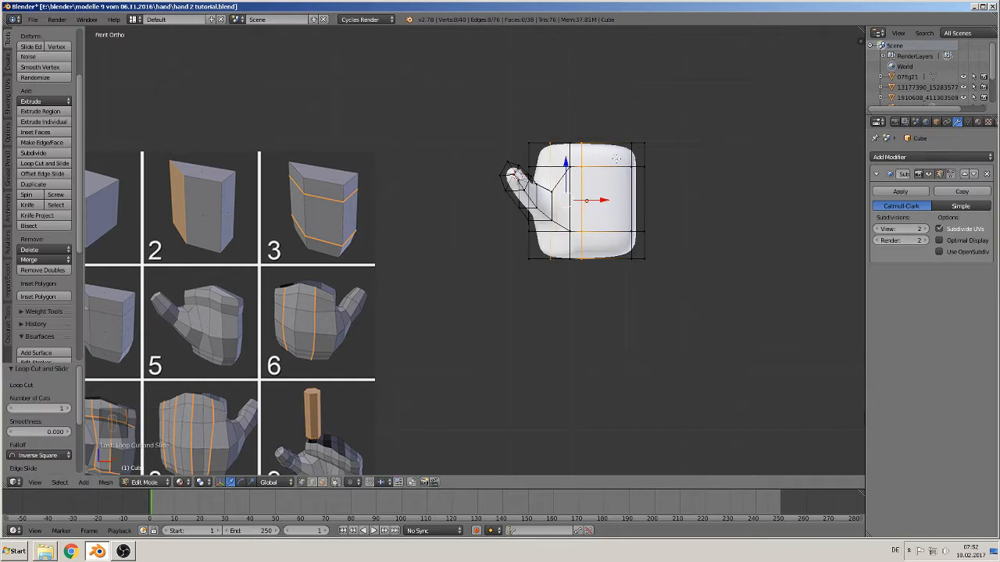
# Add a vertical loop cut through the palm's outer section and slide it by about -0.58 toward the outer edge
pyautogui.hotkey('ctrl', 'r')
pyautogui.click(616, 158)
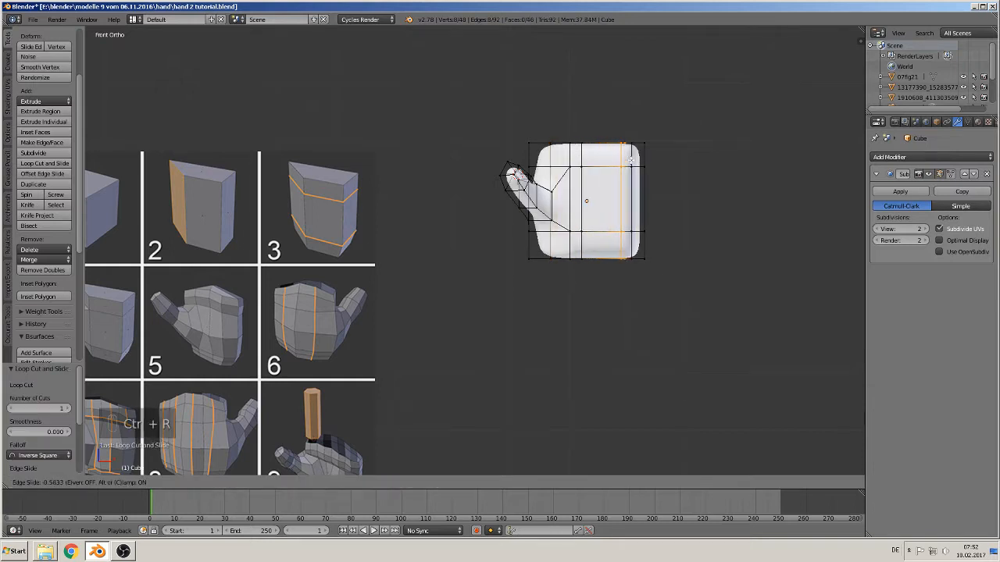
pyautogui.click(630, 160)
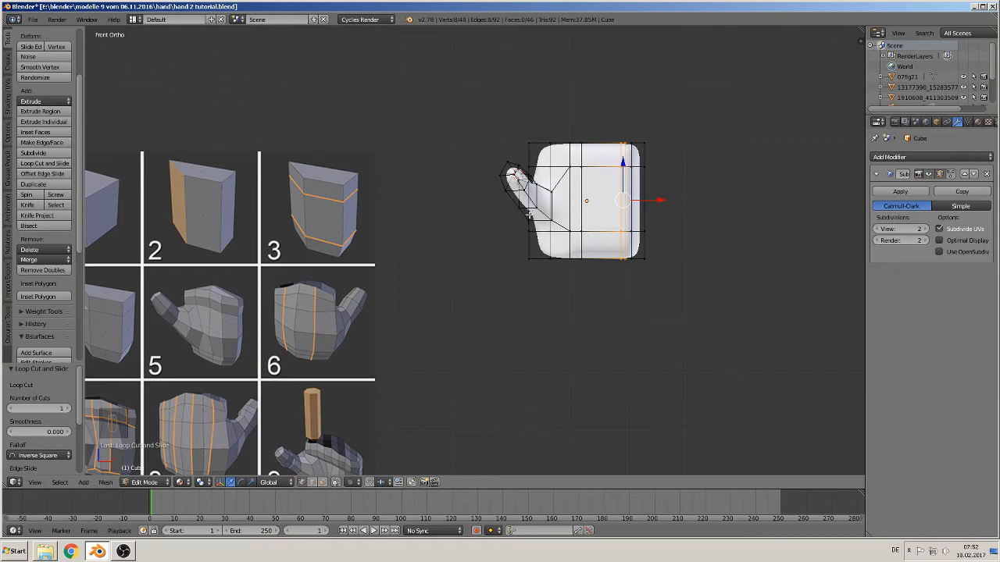
# Limit selection to visible geometry and add a centred vertical loop cut through the back of the hand
pyautogui.moveTo(530, 216); pyautogui.dragTo(299, 223, button='middle')
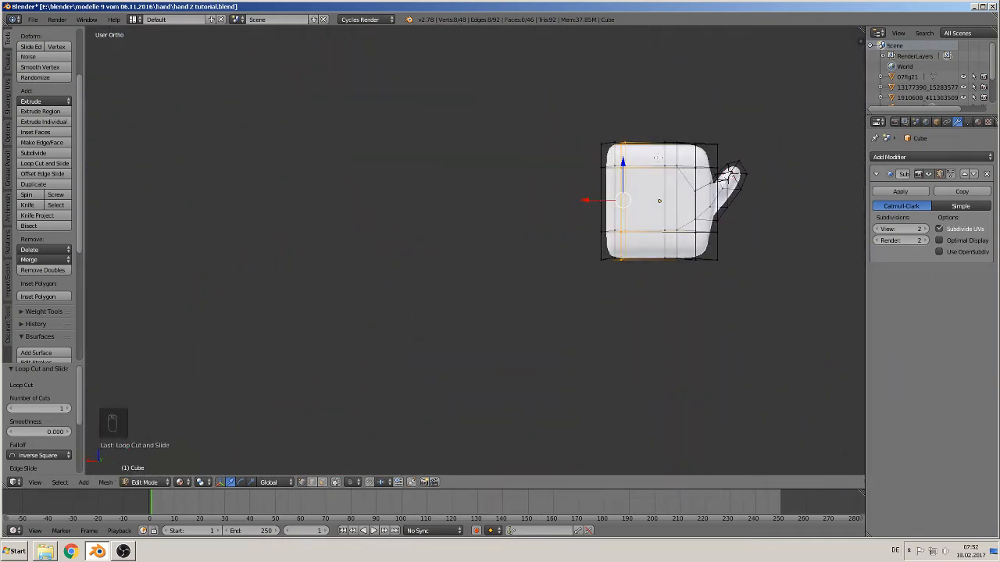
pyautogui.click(335, 481)
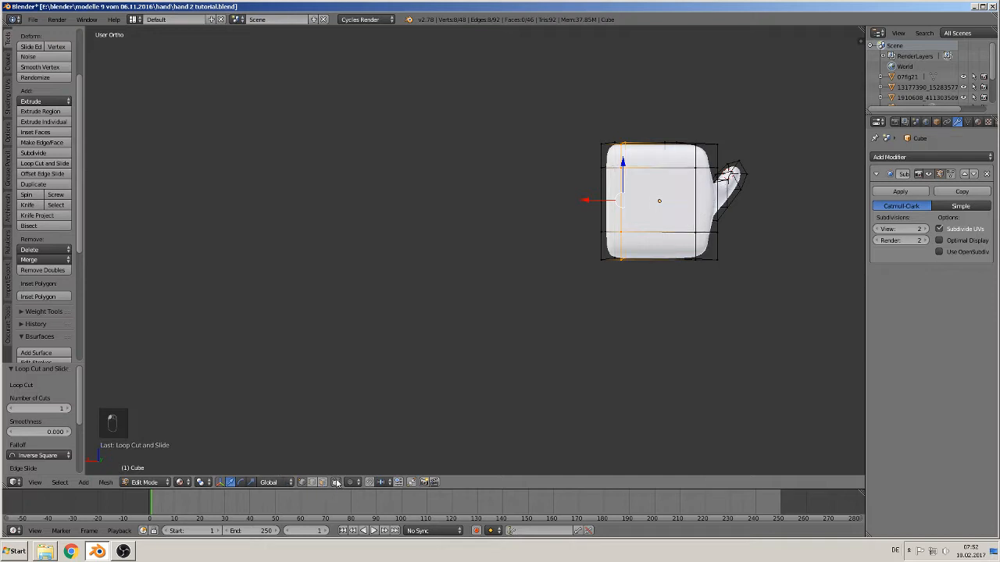
pyautogui.hotkey('ctrl', 'r')
pyautogui.click(665, 148)
pyautogui.click(665, 148)
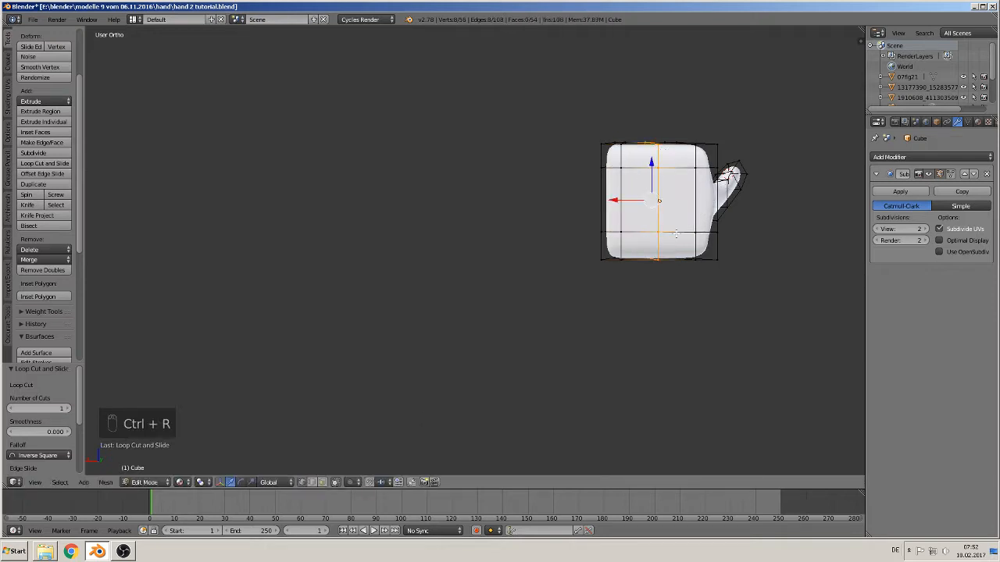
# Even out the palm's vertical loops by moving the outer loop toward the middle and the thumb-side loop 0.099 along X
pyautogui.moveTo(677, 235); pyautogui.dragTo(697, 253, button='middle')
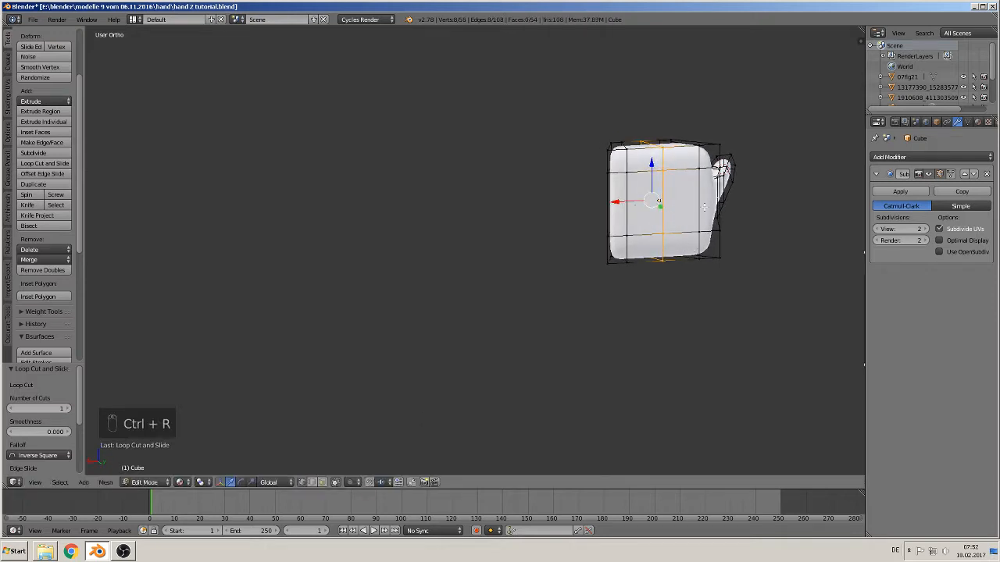
pyautogui.moveTo(608, 220); pyautogui.dragTo(833, 241, button='middle')
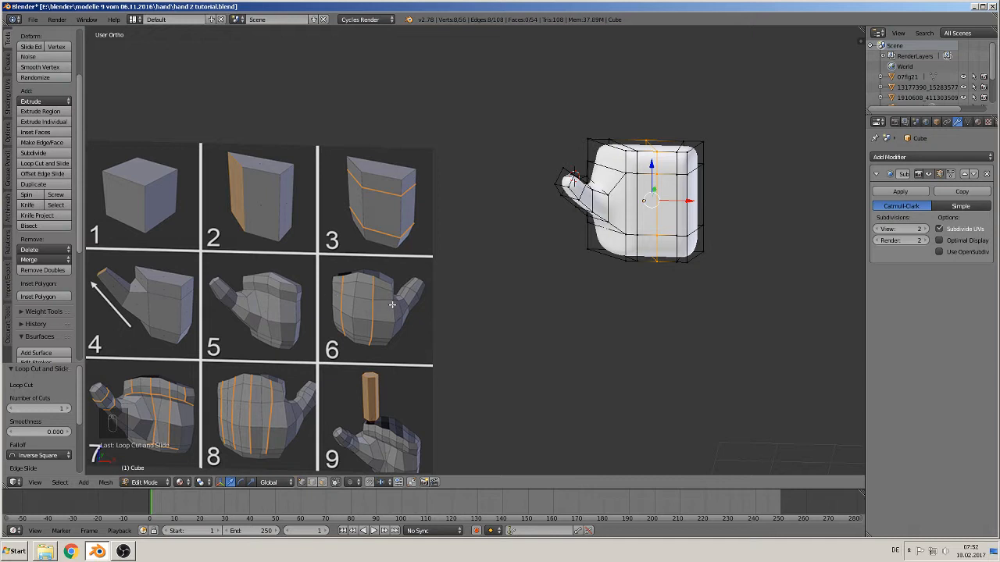
pyautogui.keyDown('shift'); pyautogui.moveTo(656, 262); pyautogui.dragTo(692, 251, button='middle'); pyautogui.keyUp('shift')
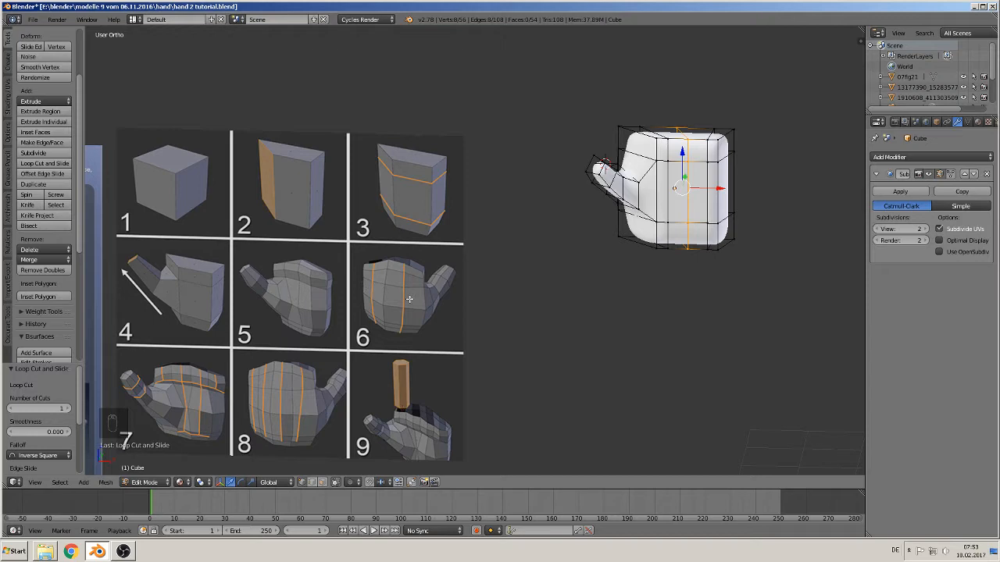
pyautogui.moveTo(542, 294); pyautogui.dragTo(355, 275, button='middle')
pyautogui.keyDown('alt'); pyautogui.rightClick(654, 181); pyautogui.keyUp('alt')
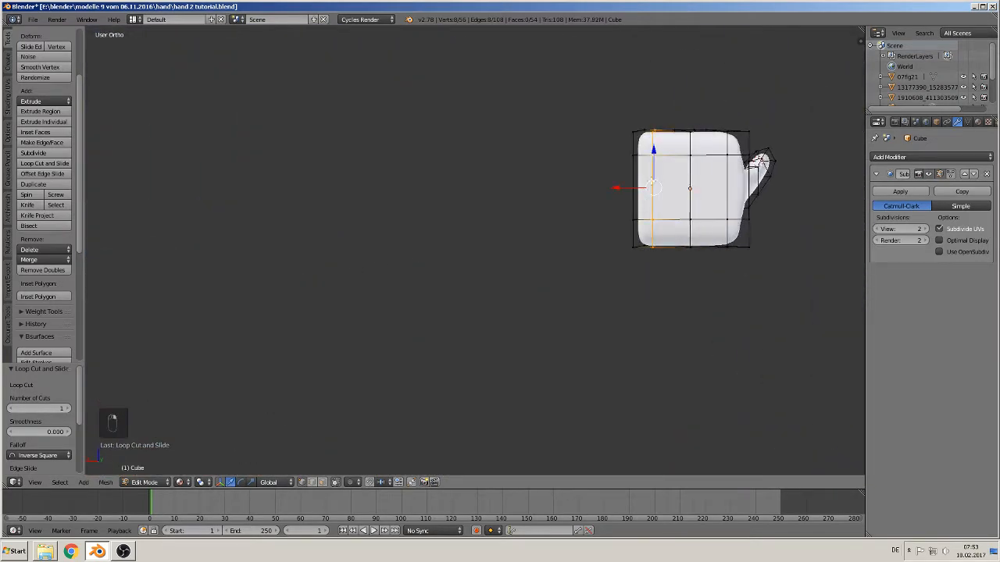
pyautogui.moveTo(634, 188); pyautogui.dragTo(684, 192)
pyautogui.keyDown('alt'); pyautogui.rightClick(720, 185); pyautogui.keyUp('alt')
pyautogui.moveTo(675, 273); pyautogui.dragTo(141, 278, button='middle')
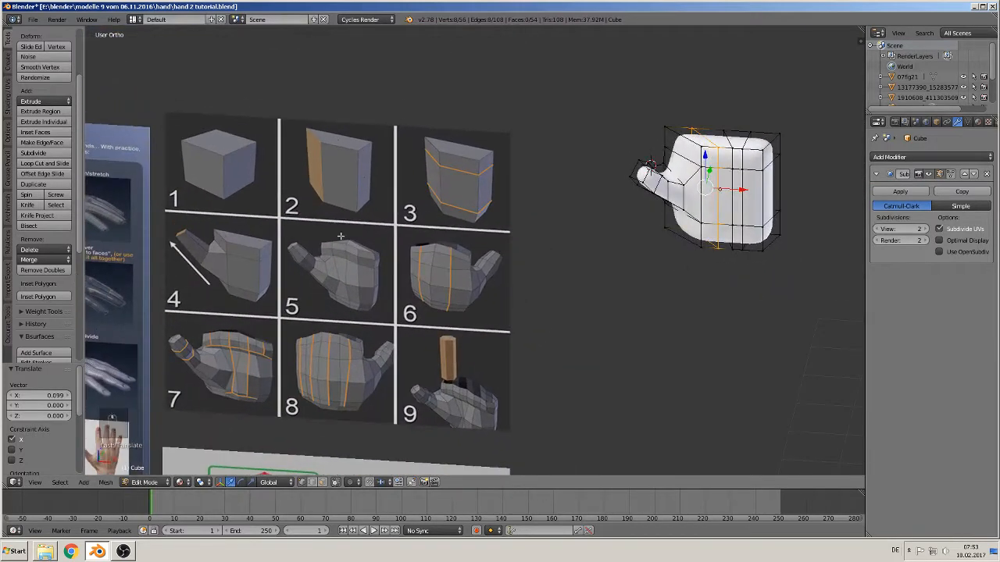
# In front view, add a centred horizontal loop cut through the uppermost section of the palm
pyautogui.press('KP_1')
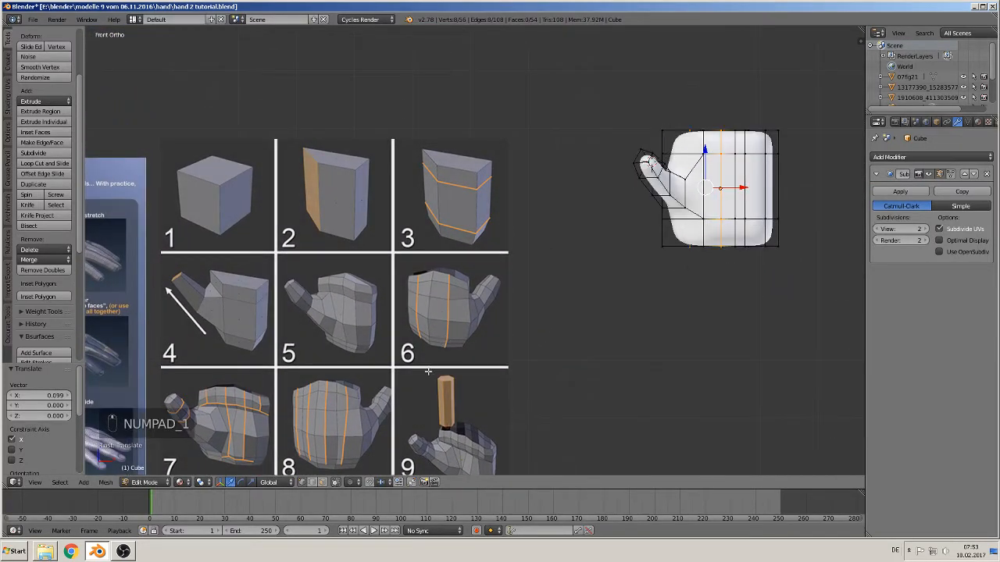
pyautogui.keyDown('shift'); pyautogui.moveTo(422, 324); pyautogui.dragTo(468, 248, button='middle'); pyautogui.keyUp('shift')
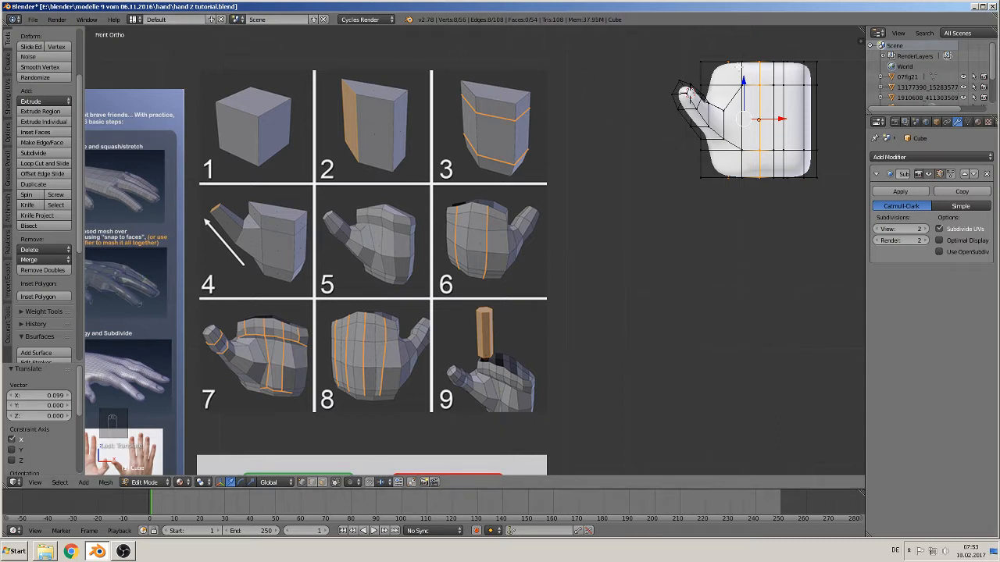
pyautogui.hotkey('ctrl', 'r')
pyautogui.click(734, 74)
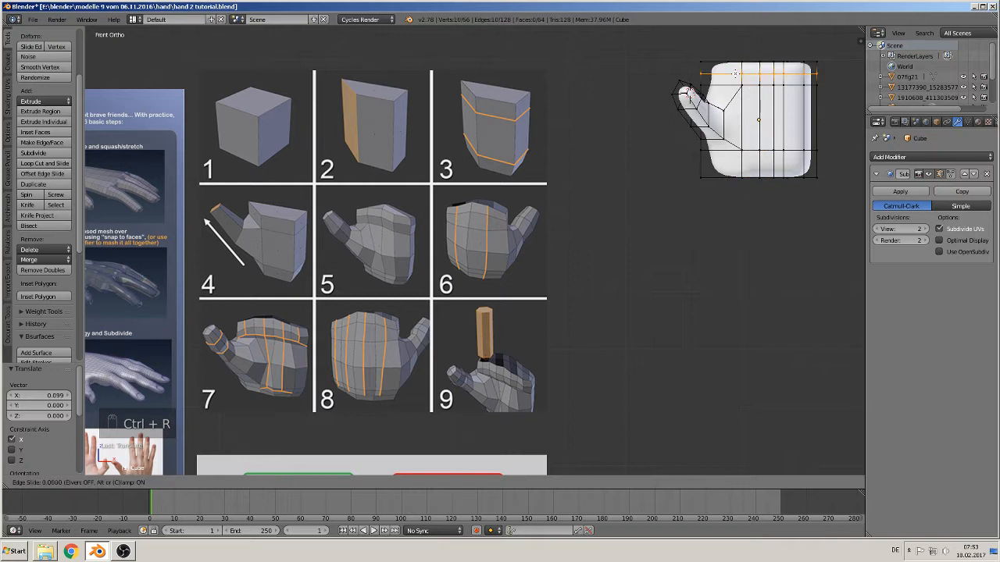
pyautogui.rightClick(735, 74)
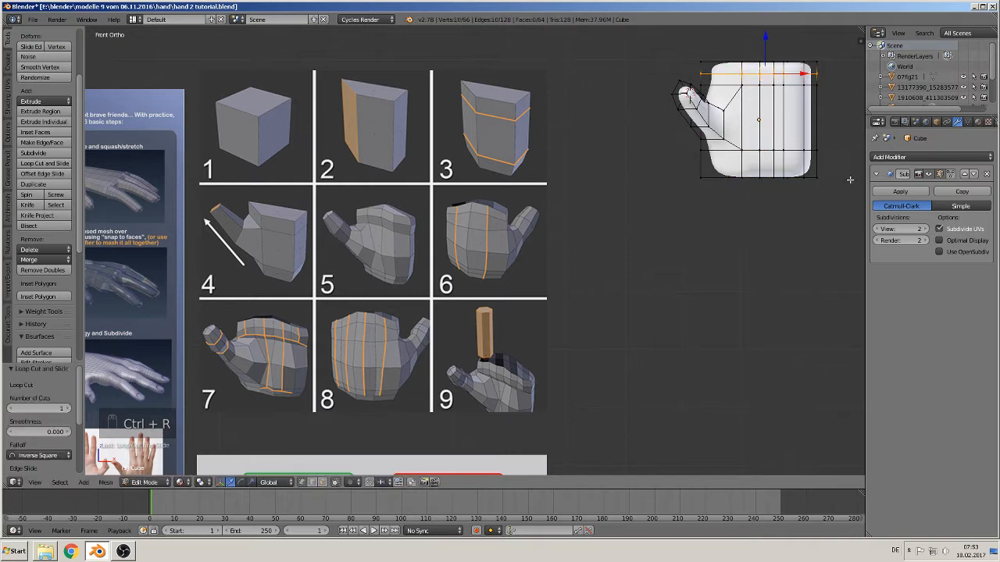
# Select the horizontal edge loop just below the palm's uppermost cut and scale it to 0.956
pyautogui.rightClick(734, 84)
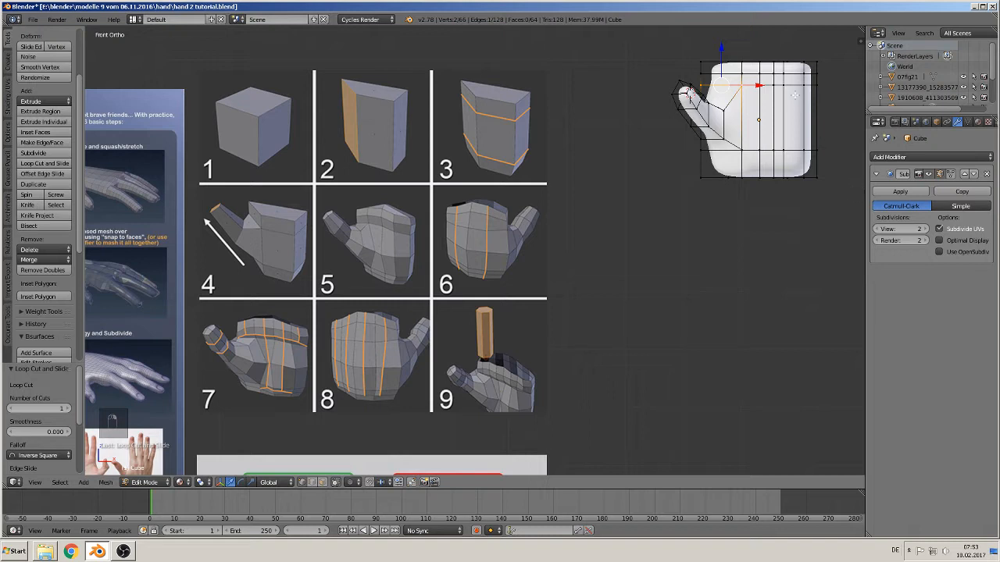
pyautogui.keyDown('alt'); pyautogui.rightClick(792, 89); pyautogui.keyUp('alt')
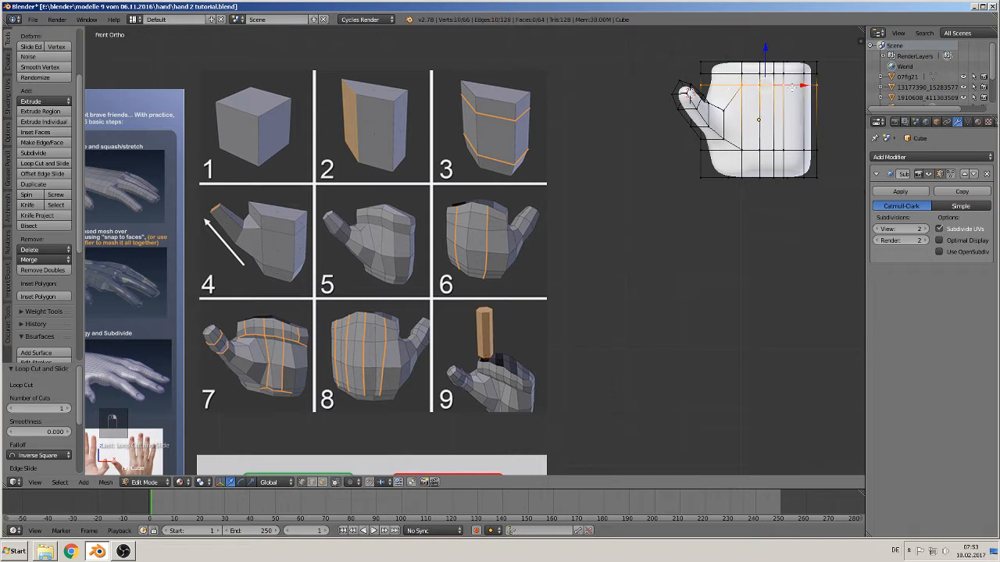
pyautogui.press('s')
pyautogui.click(838, 182)
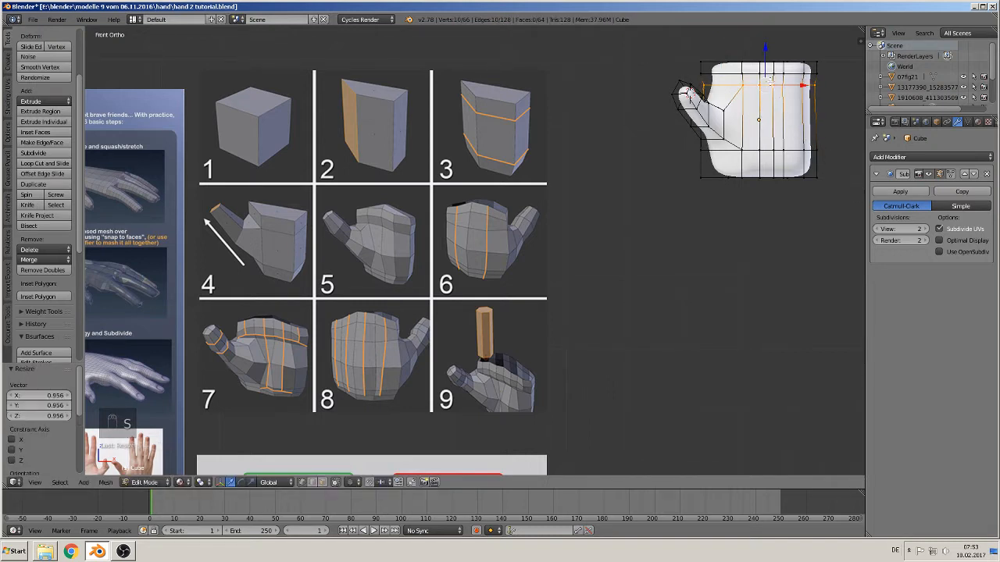
# Select all vertices along the palm's top face and scale them to 0.925
pyautogui.keyDown('alt'); pyautogui.rightClick(747, 65); pyautogui.keyUp('alt')
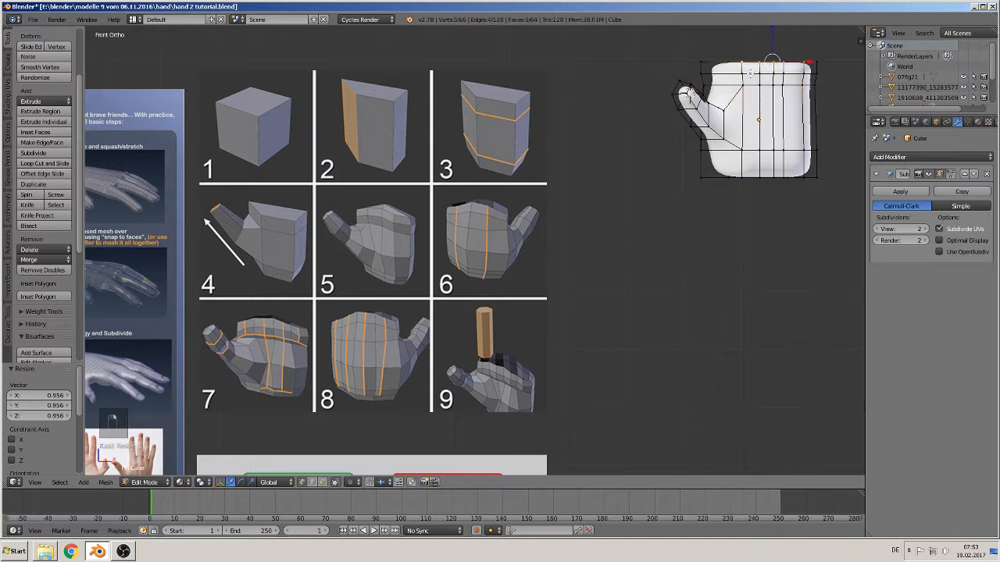
pyautogui.keyDown('shift'); pyautogui.rightClick(697, 56); pyautogui.keyUp('shift')
pyautogui.press('a')
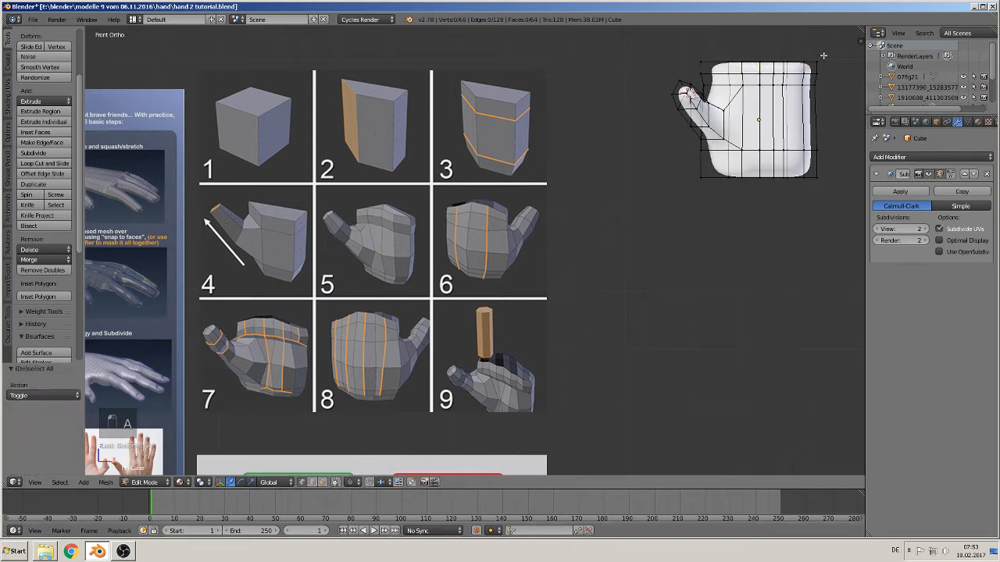
pyautogui.press('v')
pyautogui.press('b')
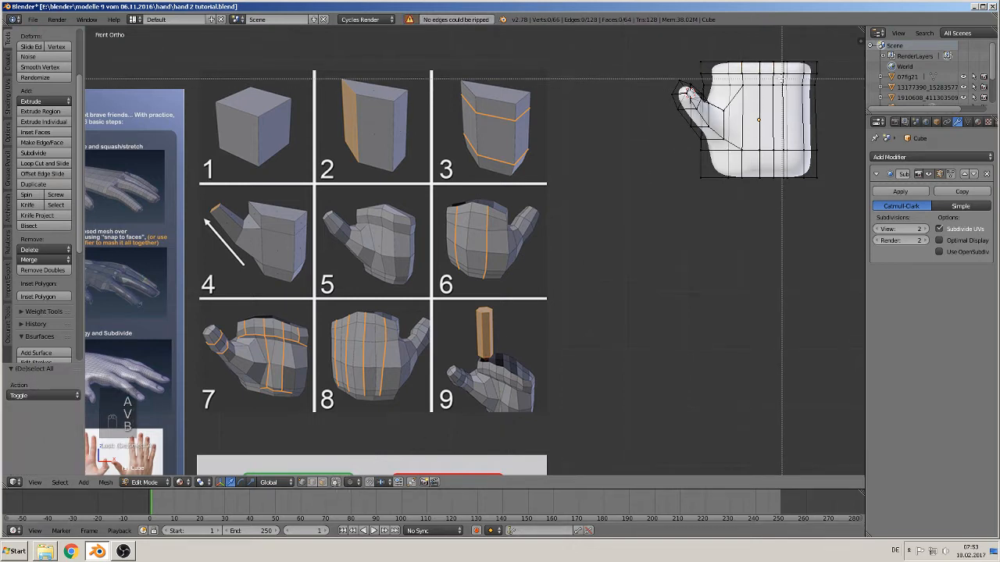
pyautogui.moveTo(828, 70); pyautogui.dragTo(675, 44)
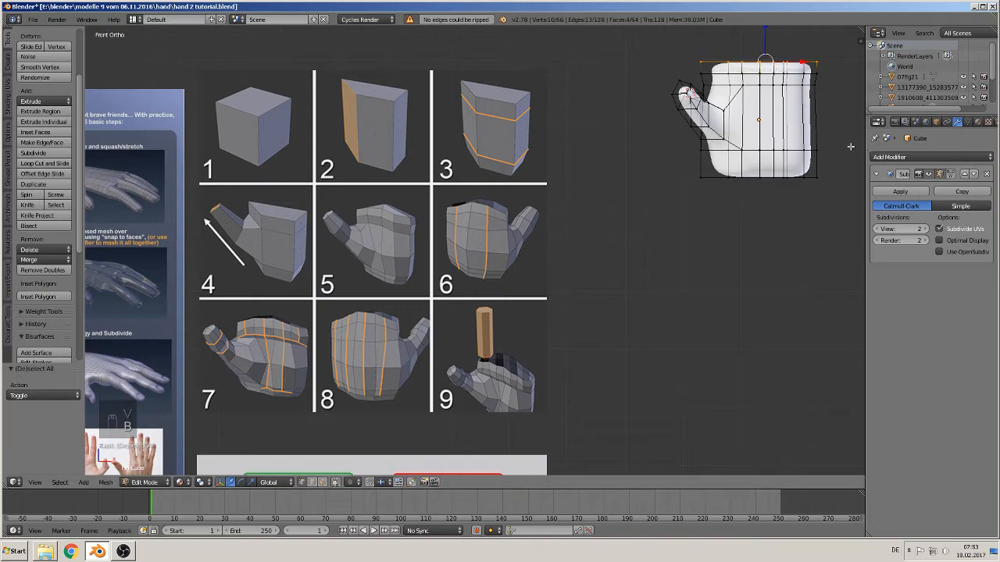
pyautogui.press('s')
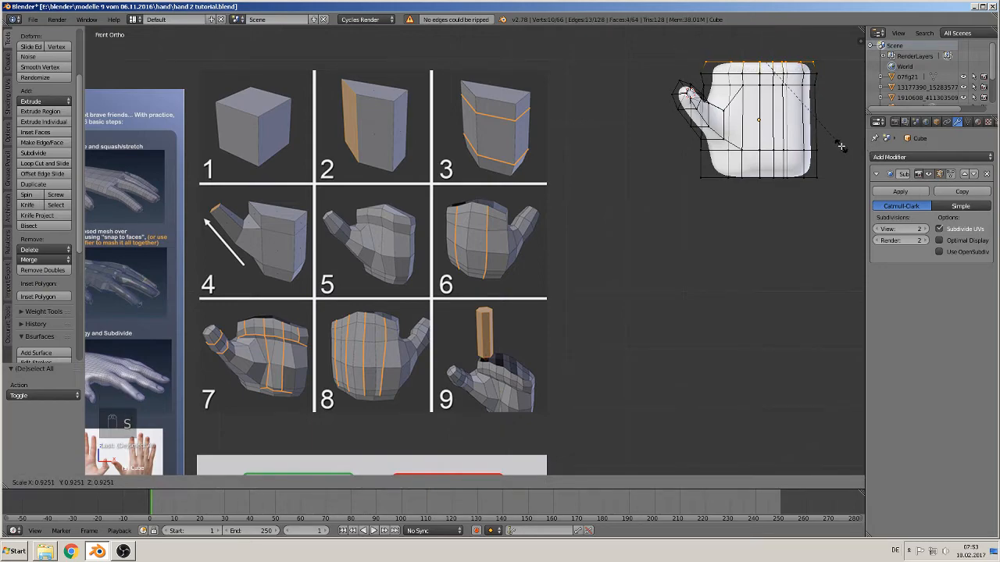
pyautogui.click(840, 147)
# Examine the narrowed top of the palm from several angles and compare it with the numbered reference image
pyautogui.moveTo(840, 146); pyautogui.dragTo(789, 200, button='middle')
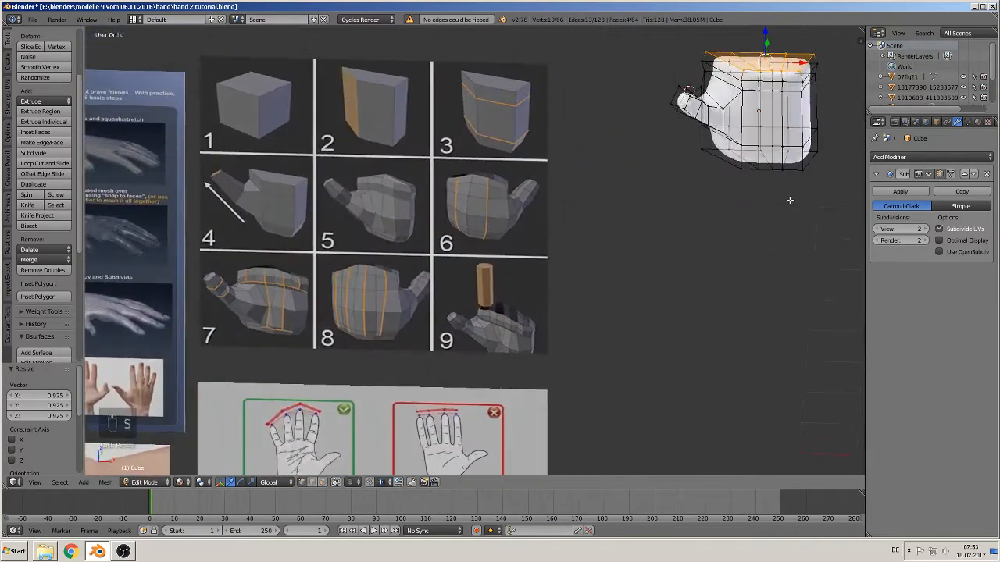
pyautogui.scroll(2, 783, 196)
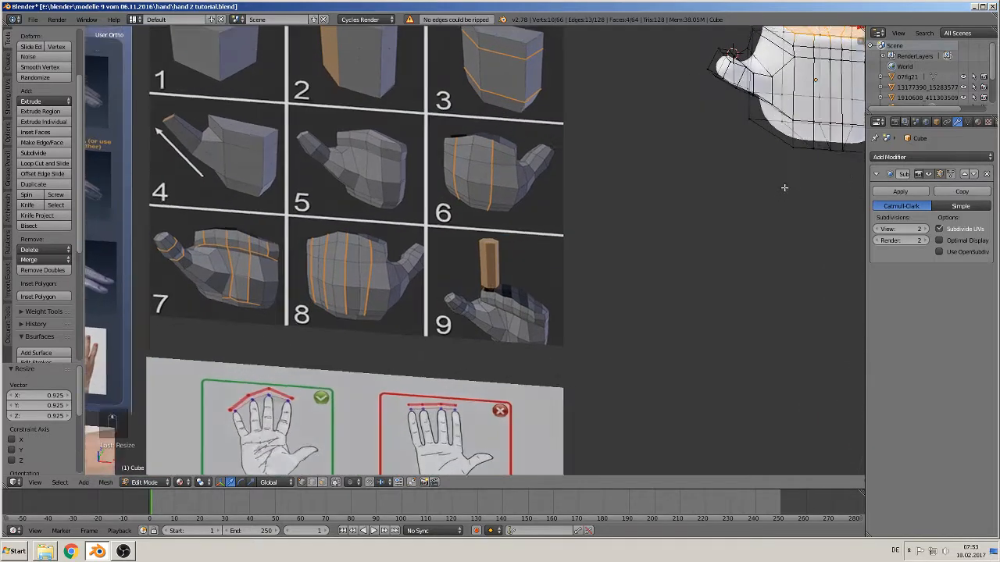
pyautogui.scroll(-2, 784, 188)
pyautogui.scroll(1, 774, 179)
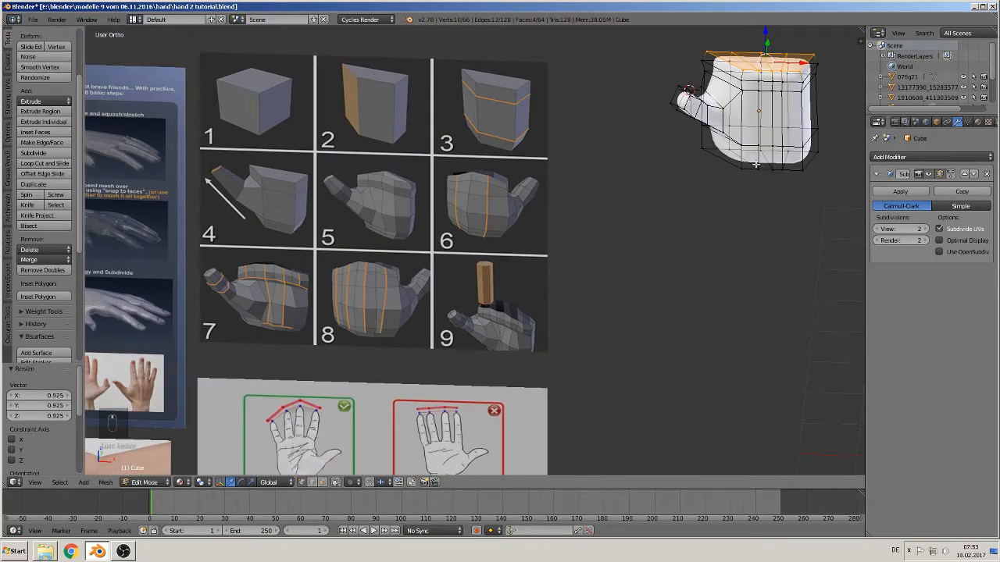
pyautogui.keyDown('shift'); pyautogui.moveTo(756, 164); pyautogui.dragTo(619, 242, button='middle'); pyautogui.keyUp('shift')
pyautogui.scroll(3, 619, 242)
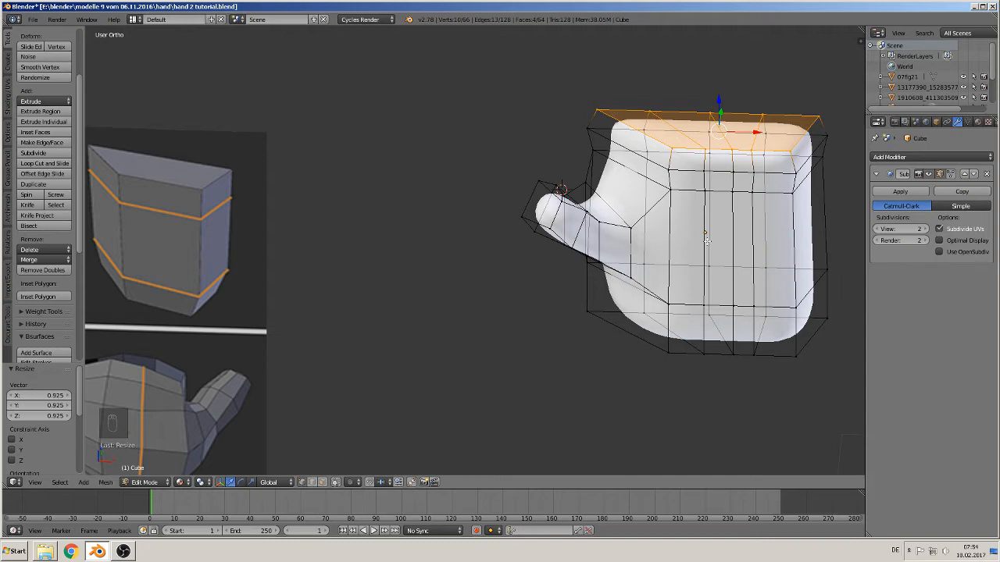
pyautogui.scroll(-4, 707, 242)
pyautogui.scroll(3, 674, 258)
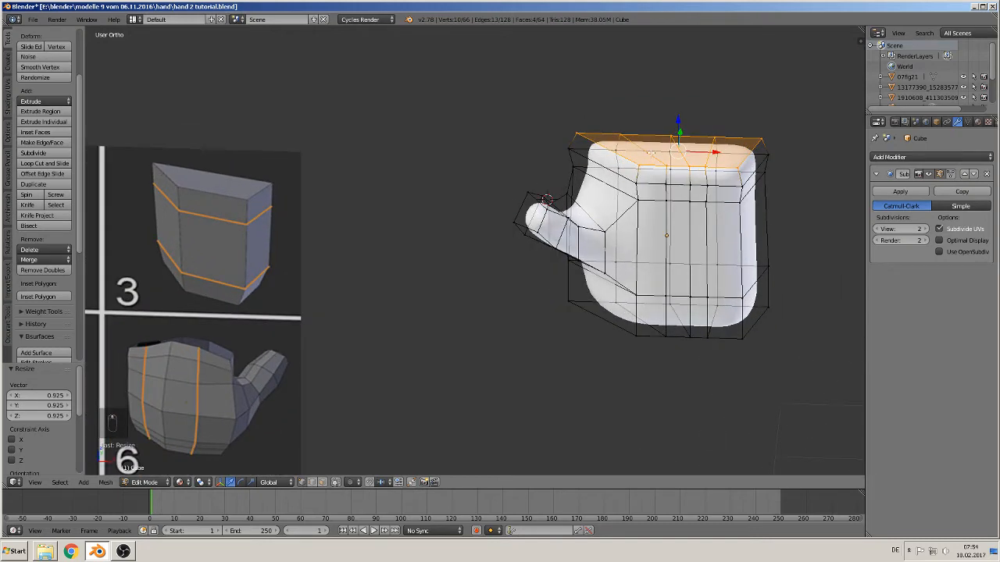
pyautogui.moveTo(660, 263); pyautogui.dragTo(653, 236, button='middle')
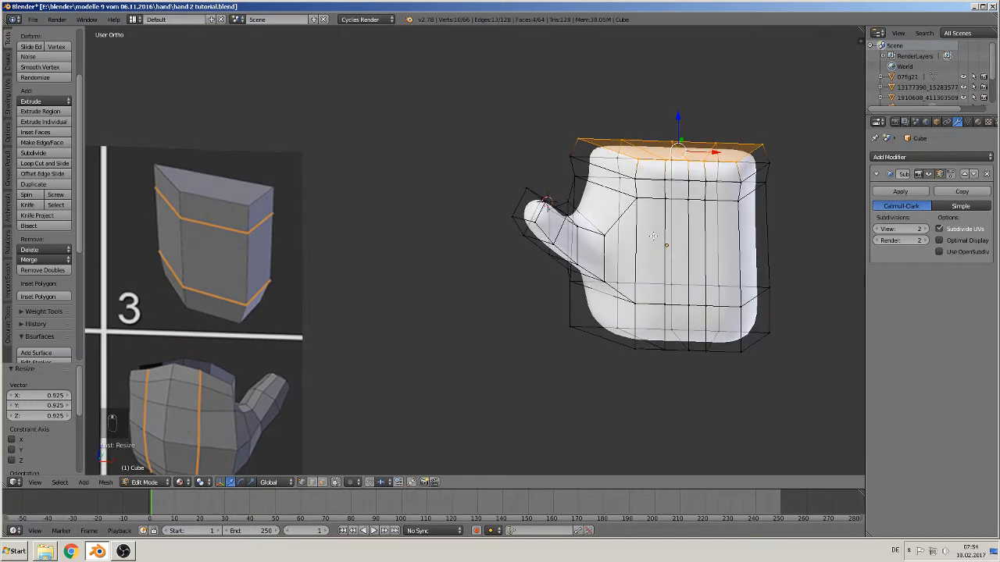
pyautogui.press('KP_1')
pyautogui.scroll(-4, 496, 357)
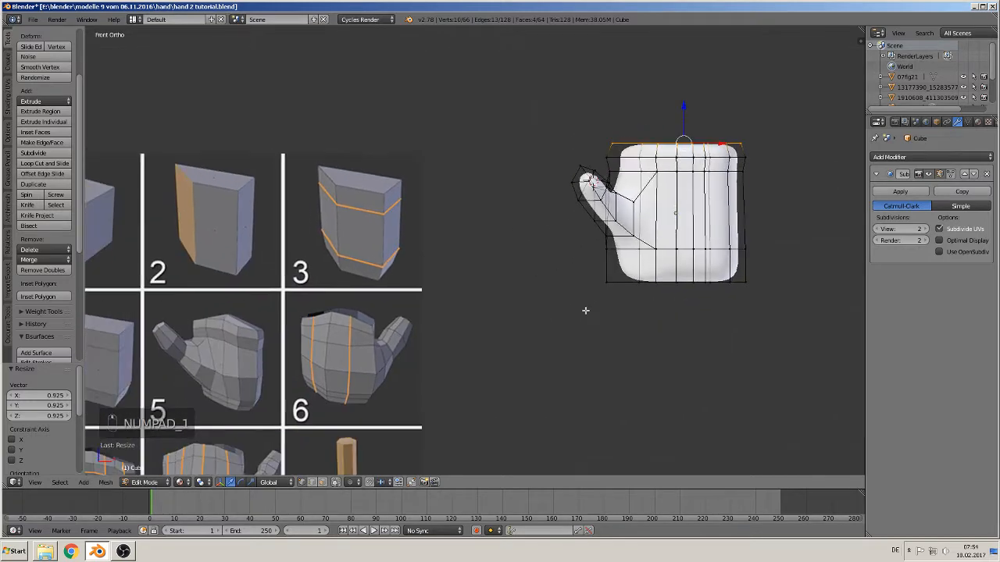
pyautogui.scroll(1, 578, 277)
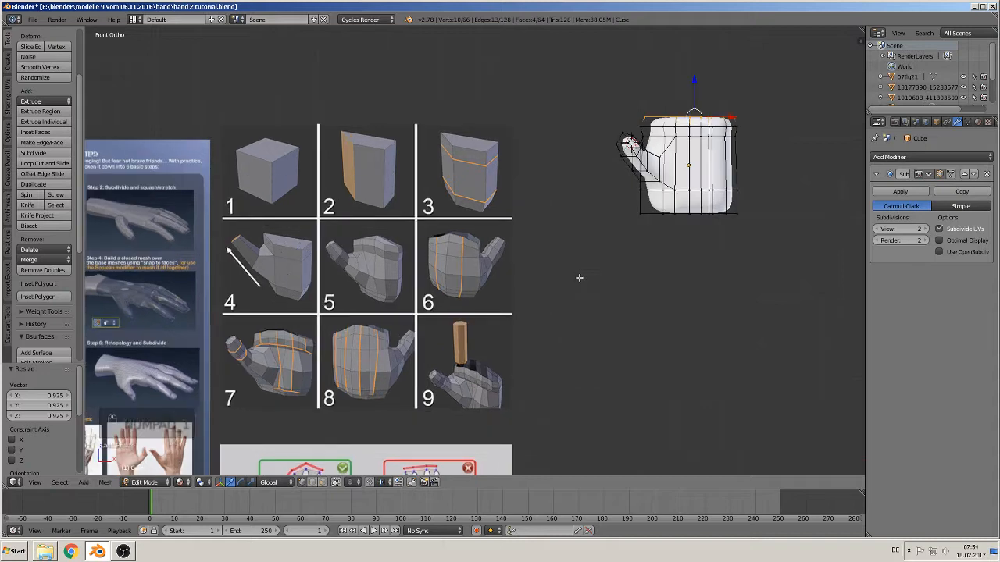
pyautogui.scroll(1, 527, 339)
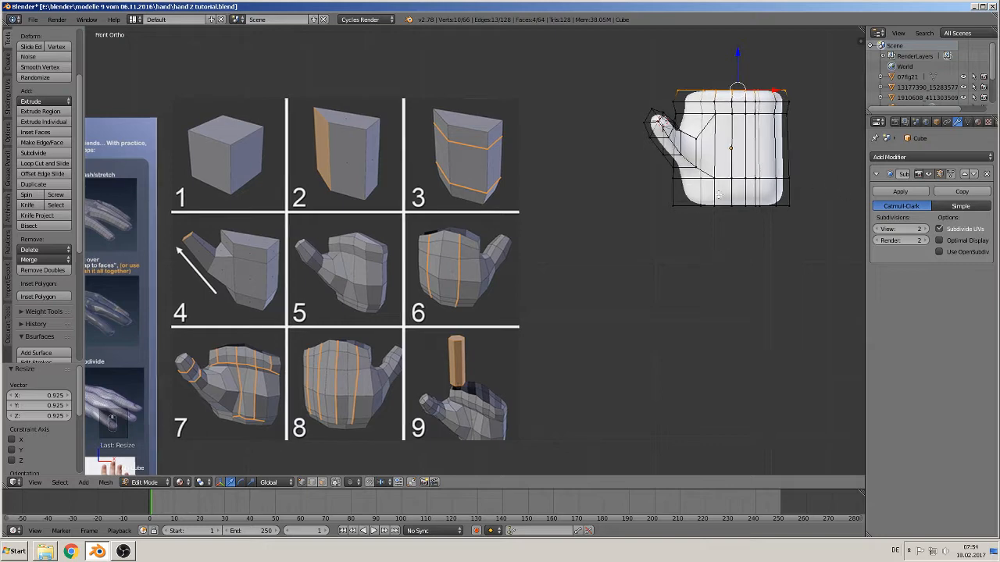
# Limit selection to visible geometry and move the front face's thumb-side column of five vertices -0.385 along X
pyautogui.moveTo(717, 194); pyautogui.dragTo(554, 296, button='middle')
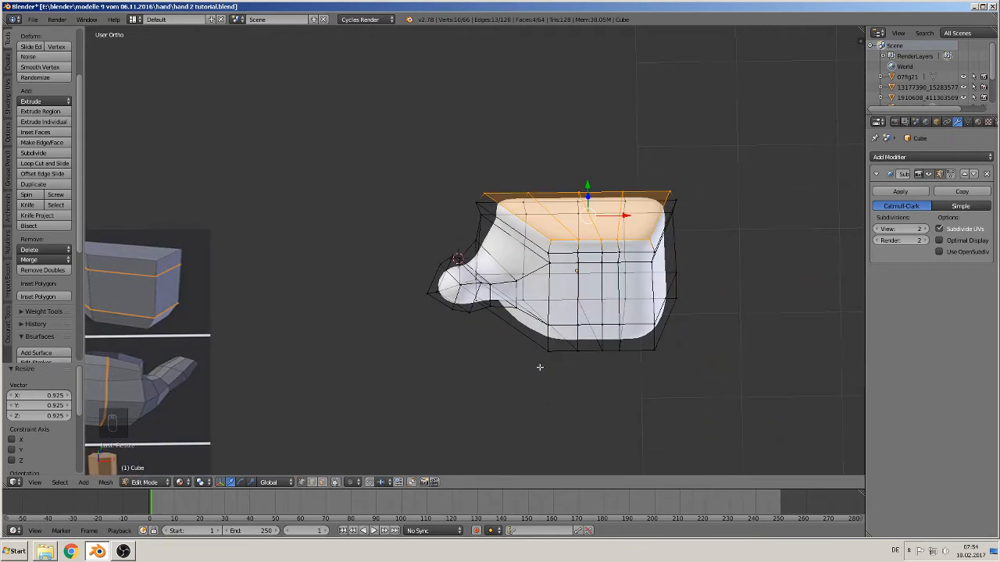
pyautogui.click(336, 482)
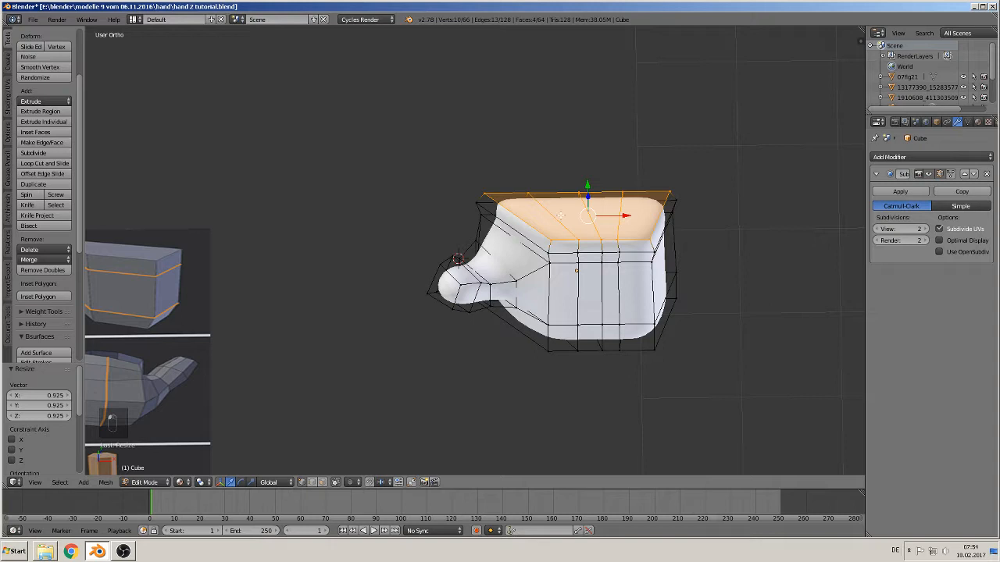
pyautogui.rightClick(551, 239)
pyautogui.keyDown('shift'); pyautogui.rightClick(551, 252); pyautogui.keyUp('shift')
pyautogui.keyDown('shift'); pyautogui.rightClick(550, 264); pyautogui.keyUp('shift')
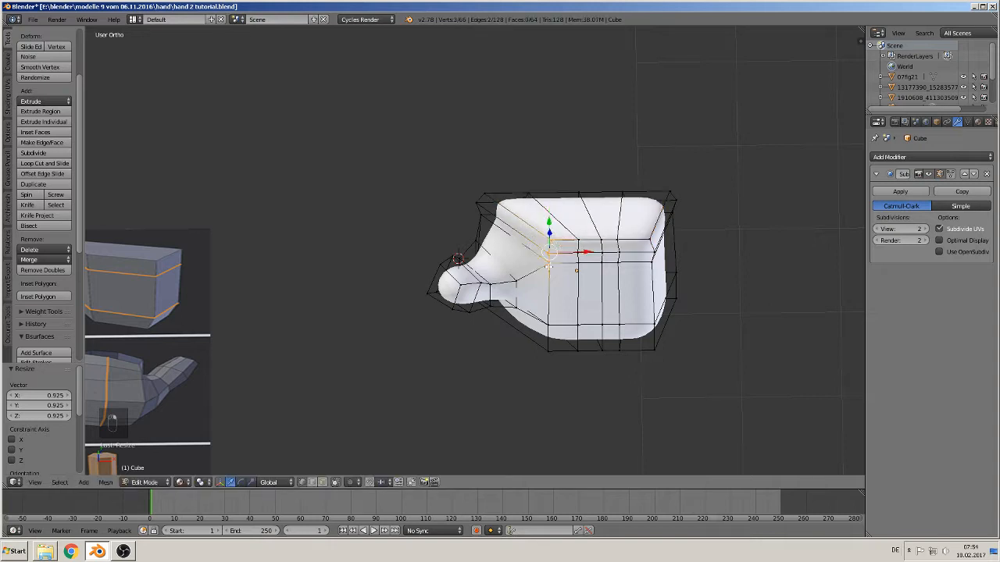
pyautogui.keyDown('shift'); pyautogui.rightClick(550, 324); pyautogui.keyUp('shift')
pyautogui.keyDown('shift'); pyautogui.rightClick(550, 352); pyautogui.keyUp('shift')
pyautogui.moveTo(556, 337); pyautogui.dragTo(561, 364, button='middle')
pyautogui.press('g')
pyautogui.press('x')
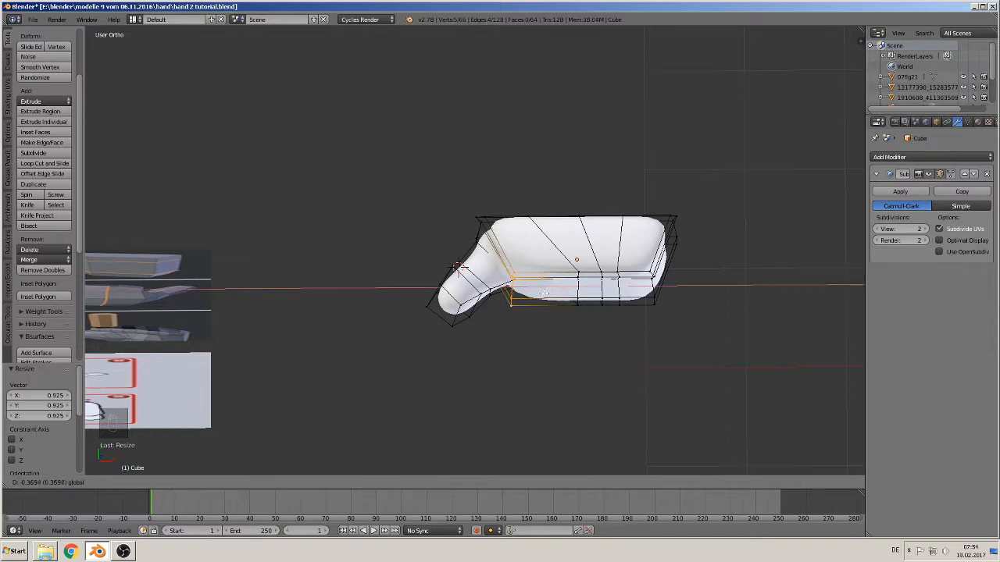
pyautogui.click(496, 245)
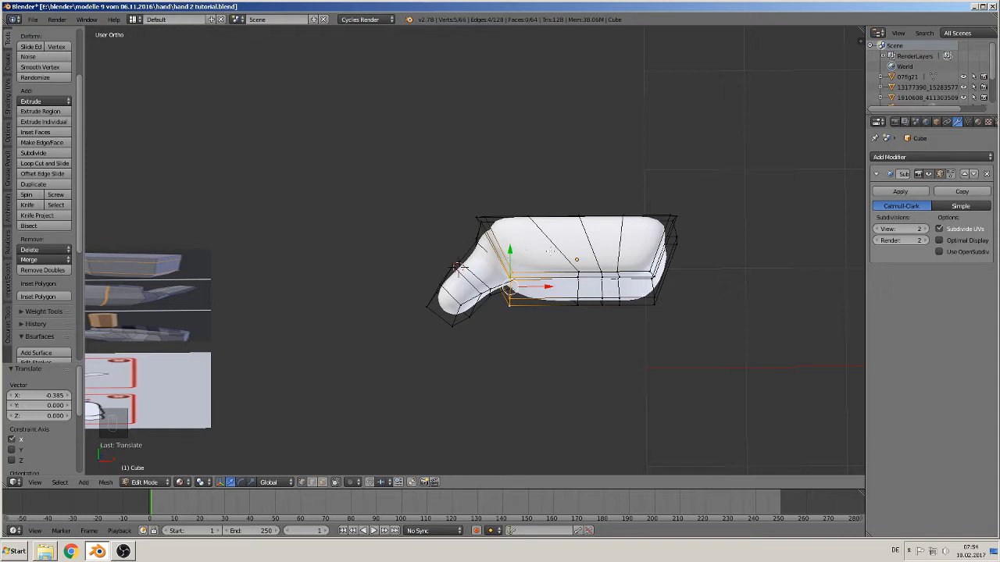
# Select the five vertices of the front face's second column from the thumb and move them -0.254 along X
pyautogui.moveTo(589, 288); pyautogui.dragTo(578, 258, button='middle')
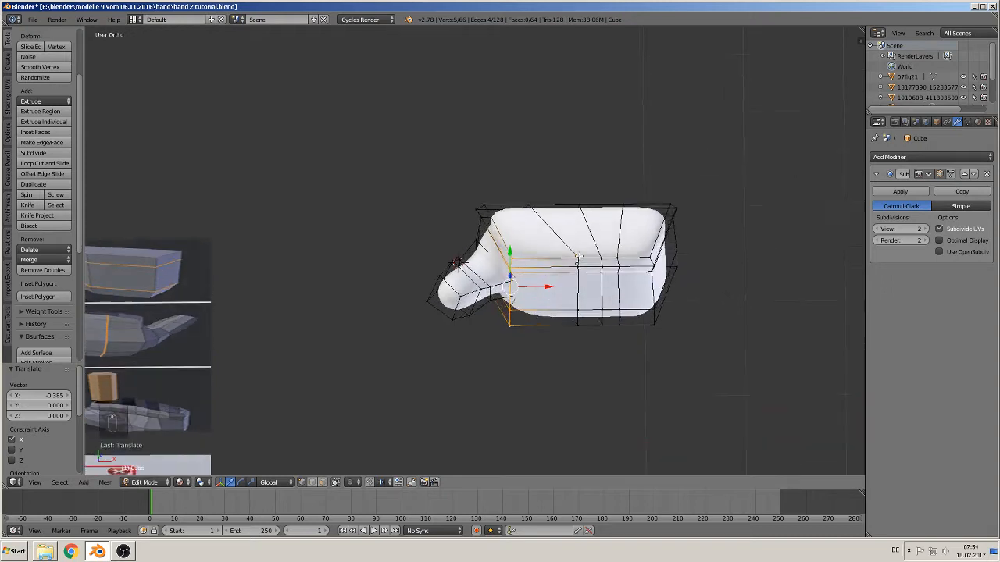
pyautogui.rightClick(578, 259)
pyautogui.keyDown('shift'); pyautogui.rightClick(578, 267); pyautogui.keyUp('shift')
pyautogui.keyDown('shift'); pyautogui.rightClick(578, 272); pyautogui.keyUp('shift')
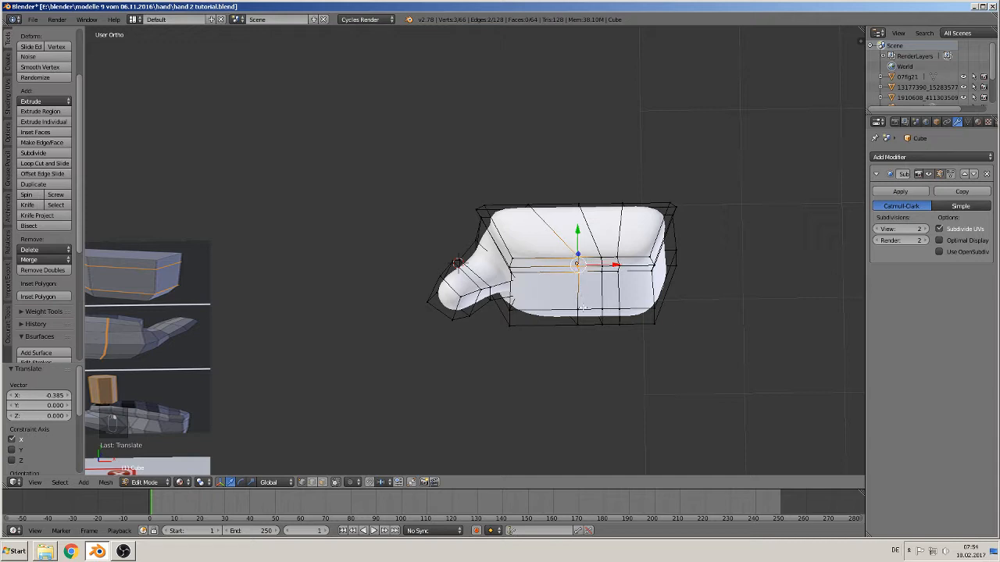
pyautogui.keyDown('shift'); pyautogui.rightClick(578, 310); pyautogui.keyUp('shift')
pyautogui.keyDown('shift'); pyautogui.rightClick(577, 327); pyautogui.keyUp('shift')
pyautogui.moveTo(577, 327); pyautogui.dragTo(613, 319, button='middle')
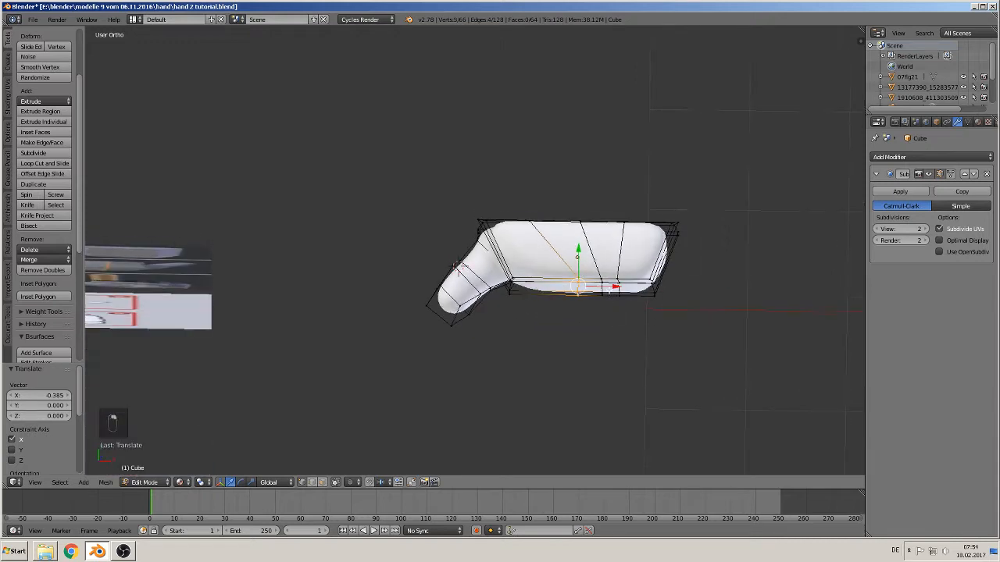
pyautogui.press('g')
pyautogui.press('x')
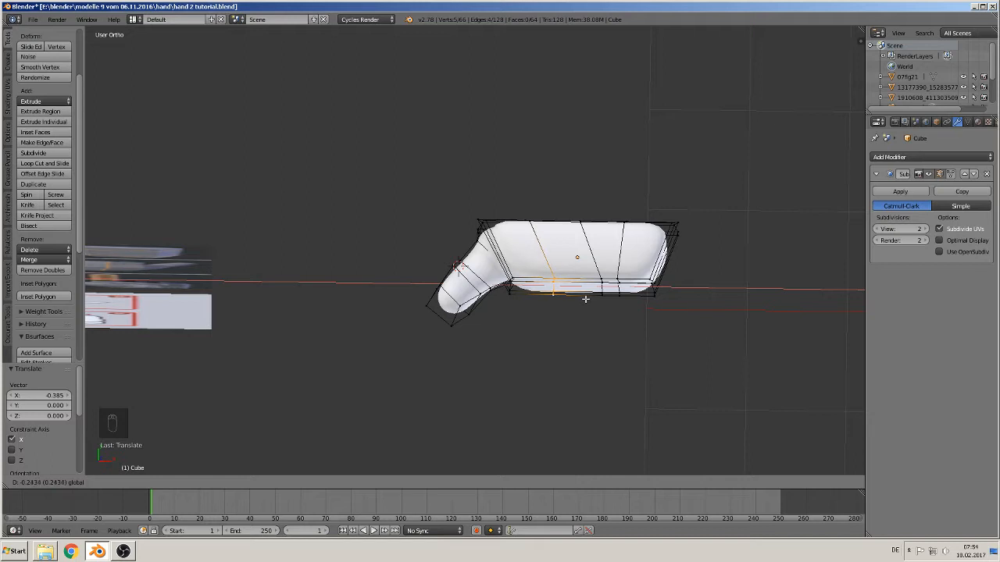
pyautogui.click(588, 301)
# Select the five vertices of the front face's third column from the thumb and move them -0.181 along X
pyautogui.moveTo(588, 301); pyautogui.dragTo(595, 236, button='middle')
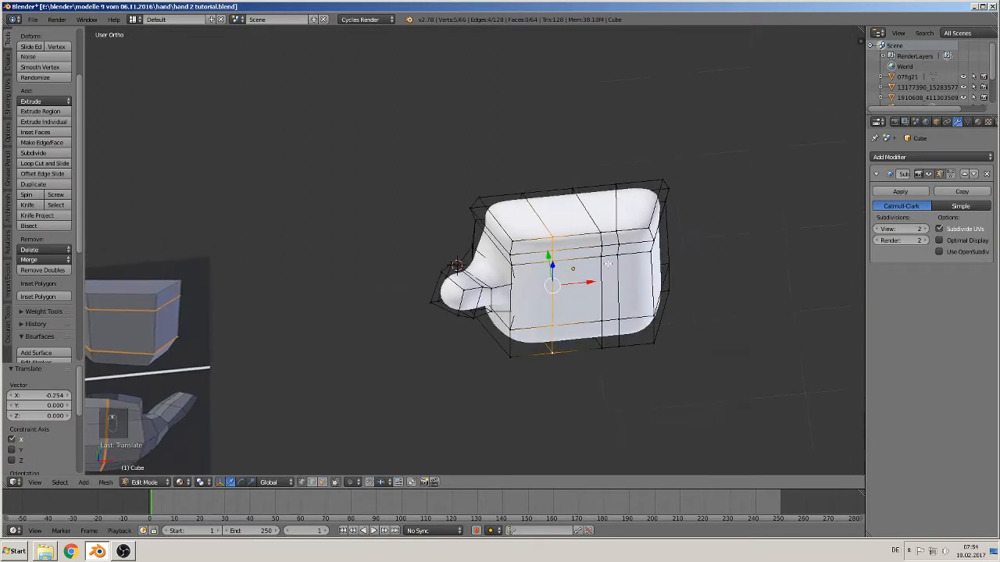
pyautogui.keyDown('shift'); pyautogui.rightClick(598, 236); pyautogui.keyUp('shift')
pyautogui.keyDown('shift'); pyautogui.rightClick(602, 247); pyautogui.keyUp('shift')
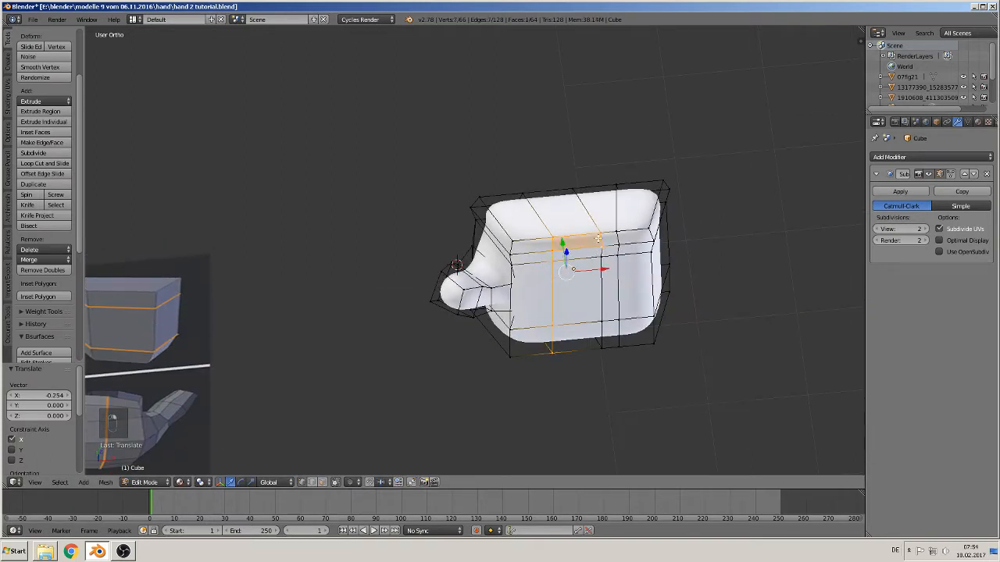
pyautogui.rightClick(598, 238)
pyautogui.keyDown('shift'); pyautogui.rightClick(599, 246); pyautogui.keyUp('shift')
pyautogui.keyDown('shift'); pyautogui.rightClick(601, 257); pyautogui.keyUp('shift')
pyautogui.keyDown('shift'); pyautogui.rightClick(601, 320); pyautogui.keyUp('shift')
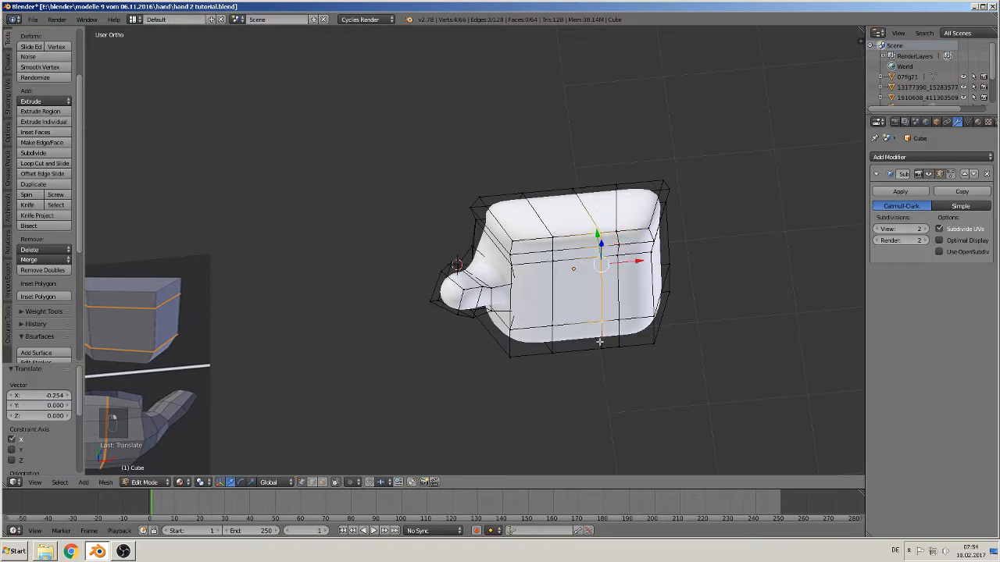
pyautogui.keyDown('shift'); pyautogui.rightClick(600, 343); pyautogui.keyUp('shift')
pyautogui.moveTo(600, 343)
pyautogui.mouseDown(button='middle')
pyautogui.moveTo(593, 356)
pyautogui.moveTo(595, 335)
pyautogui.mouseUp(button='middle')
pyautogui.press('g')
pyautogui.press('x')
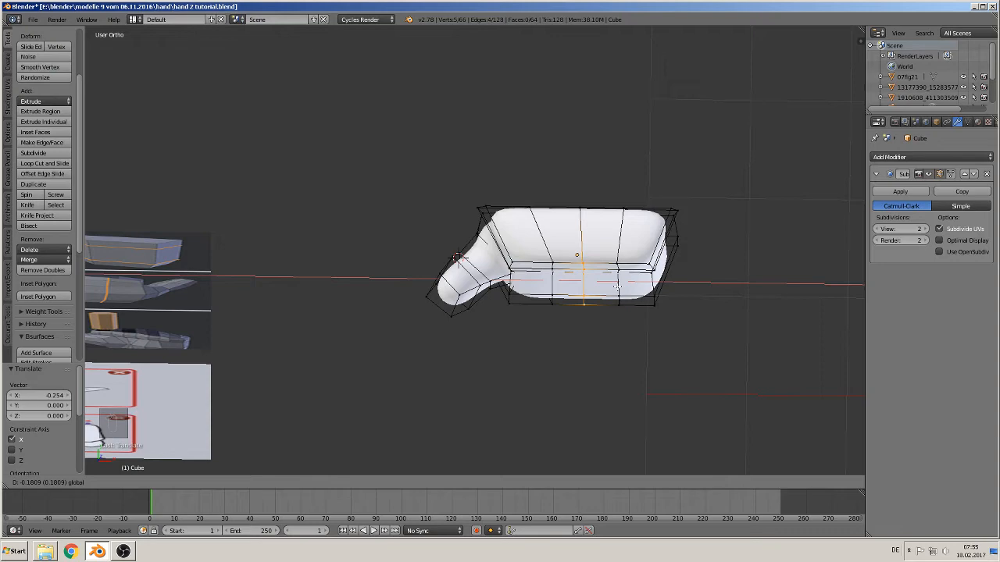
pyautogui.click(616, 287)
# Add a vertical loop cut between the palm's second and third columns and slide it close beside the second
pyautogui.moveTo(620, 286); pyautogui.dragTo(627, 199, button='middle')
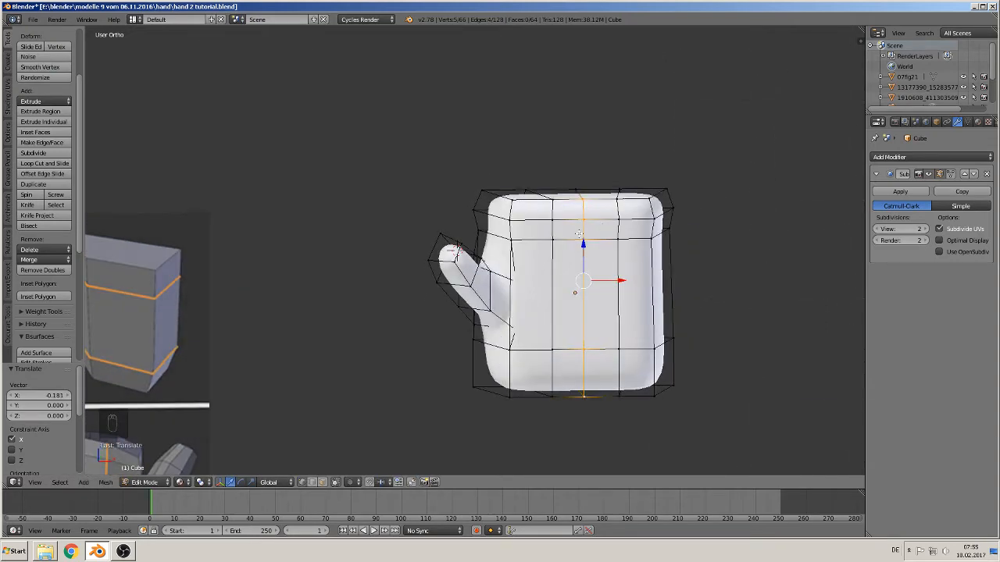
pyautogui.moveTo(550, 238); pyautogui.dragTo(529, 257, button='middle')
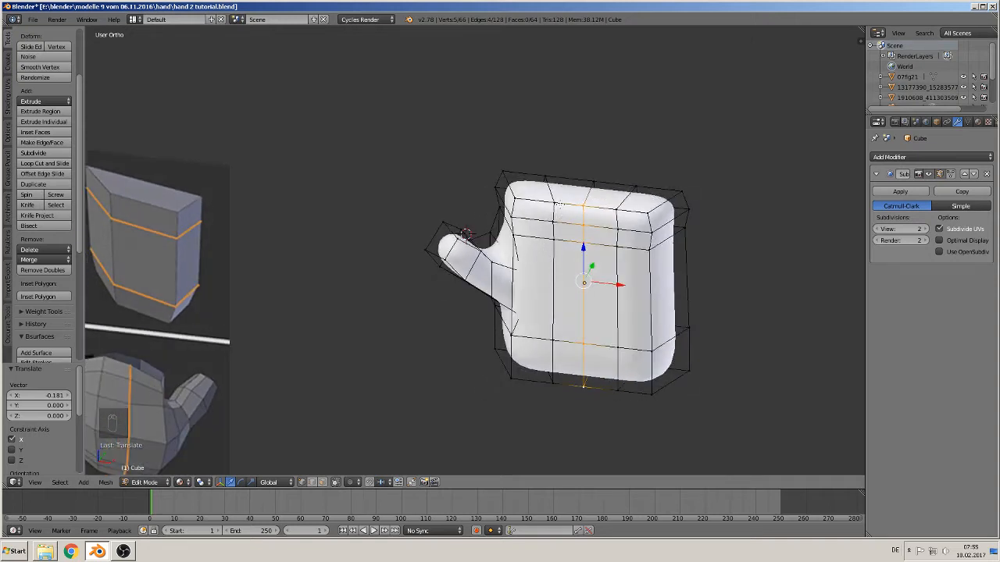
pyautogui.hotkey('ctrl', 'r')
pyautogui.click(559, 205)
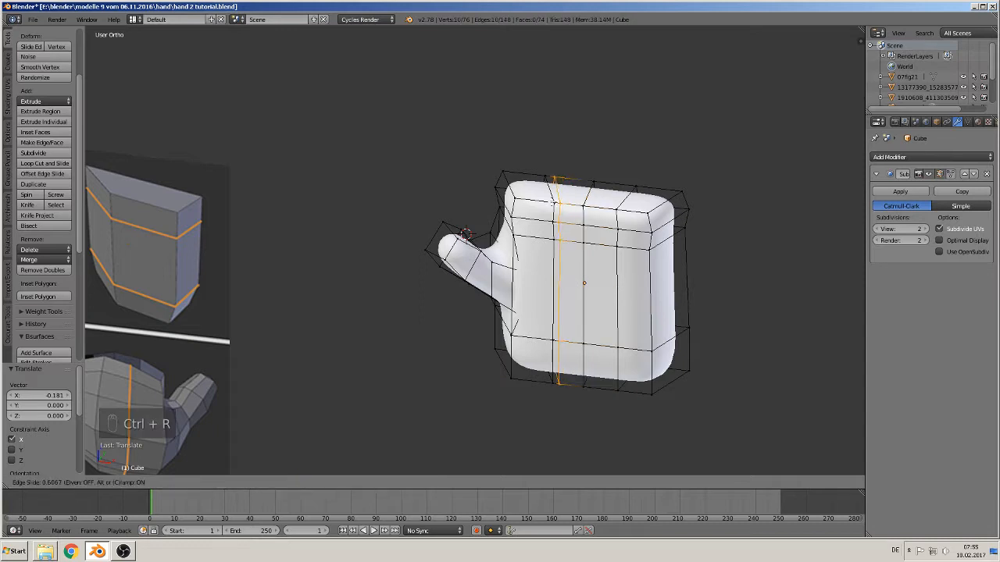
pyautogui.click(556, 204)
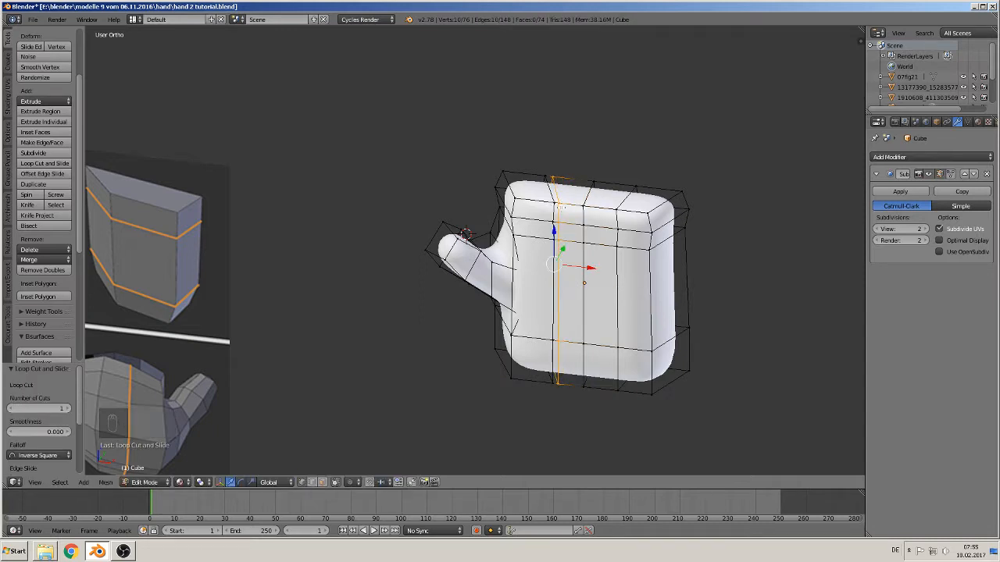
# Add two more vertical loop cuts on the palm and slide each close beside the third and fourth columns from the thumb
pyautogui.hotkey('ctrl', 'r')
pyautogui.click(594, 205)
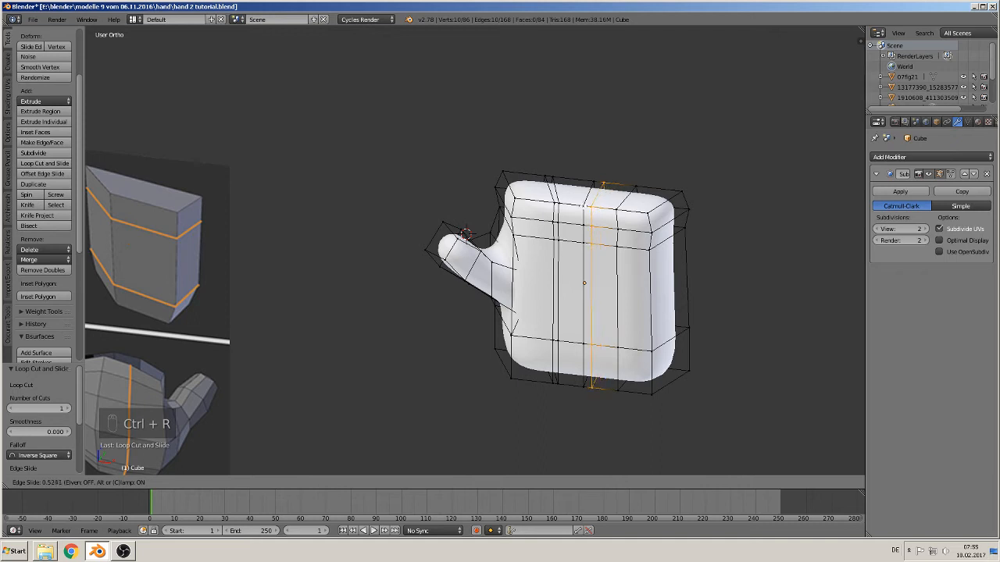
pyautogui.click(582, 204)
pyautogui.hotkey('ctrl', 'r')
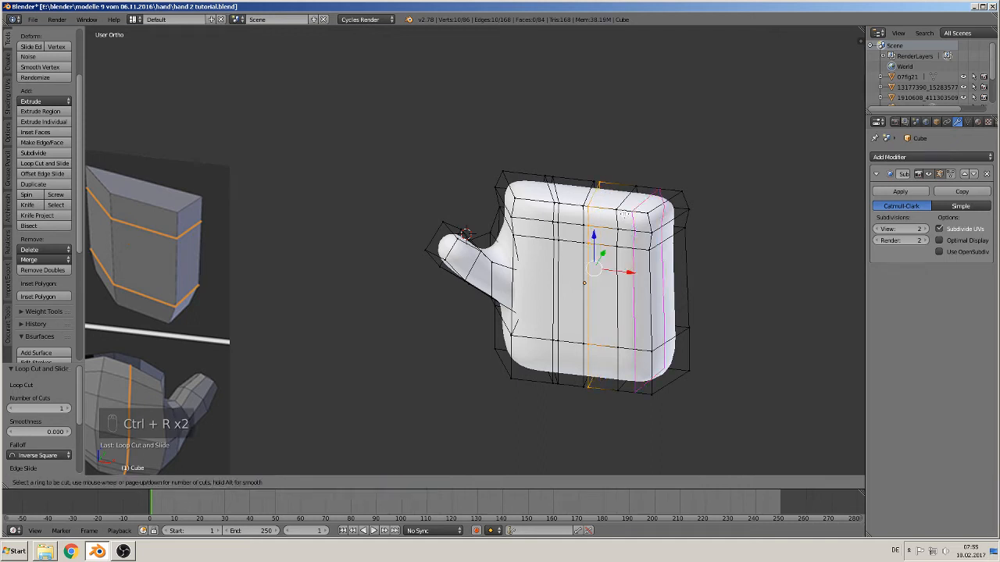
pyautogui.click(622, 213)
pyautogui.click(614, 210)
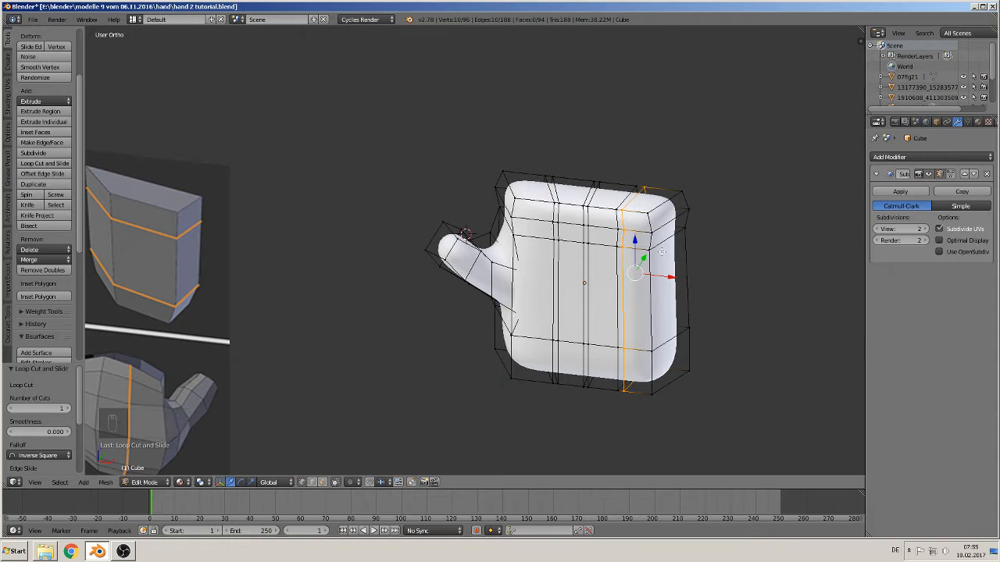
# Add a centered loop cut that runs around the hand's narrow sides and splits its thickness in two
pyautogui.moveTo(661, 251); pyautogui.dragTo(633, 267, button='middle')
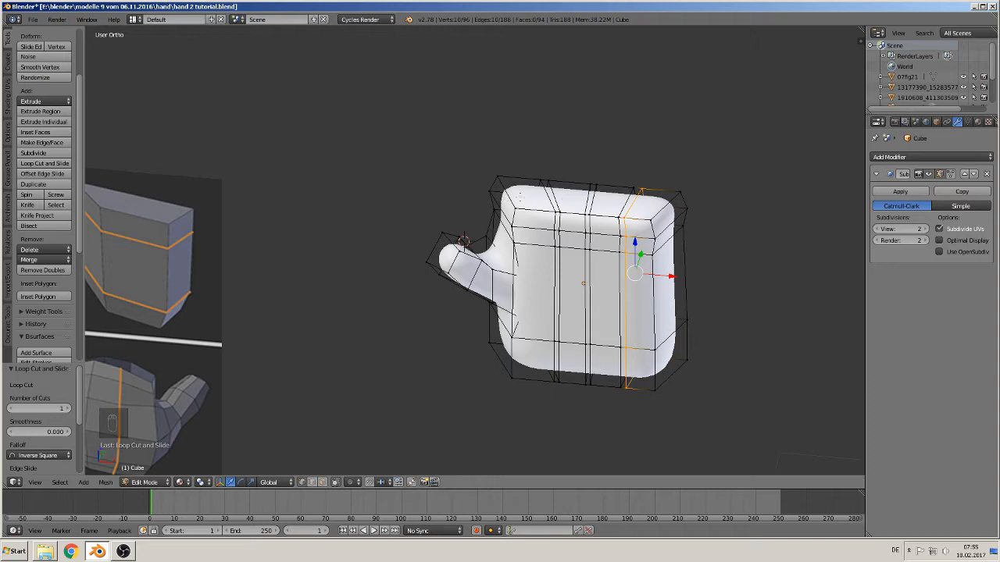
pyautogui.keyDown('shift'); pyautogui.moveTo(445, 417); pyautogui.dragTo(665, 156, button='middle'); pyautogui.keyUp('shift')
pyautogui.scroll(-3, 656, 170)
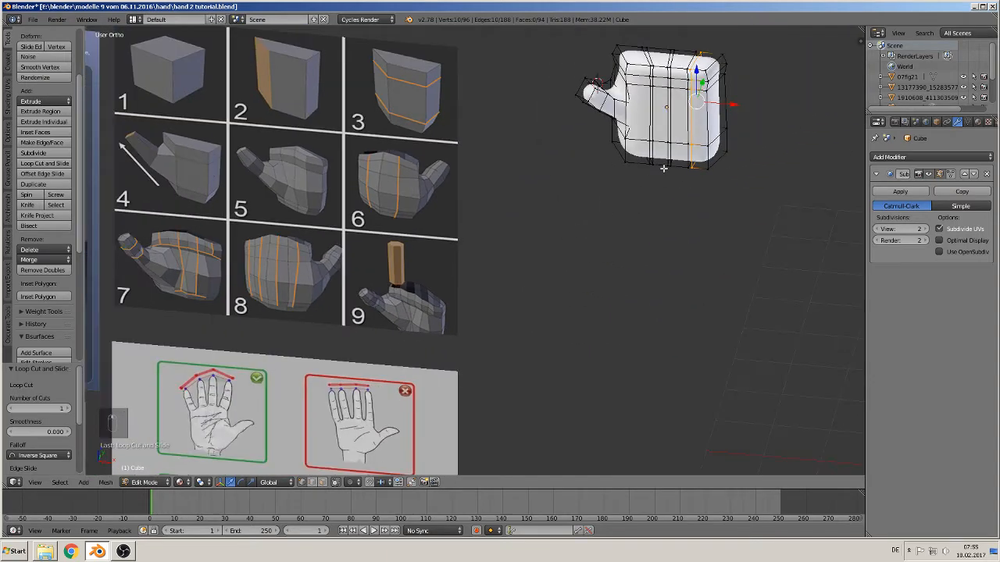
pyautogui.moveTo(728, 81); pyautogui.dragTo(515, 210, button='middle')
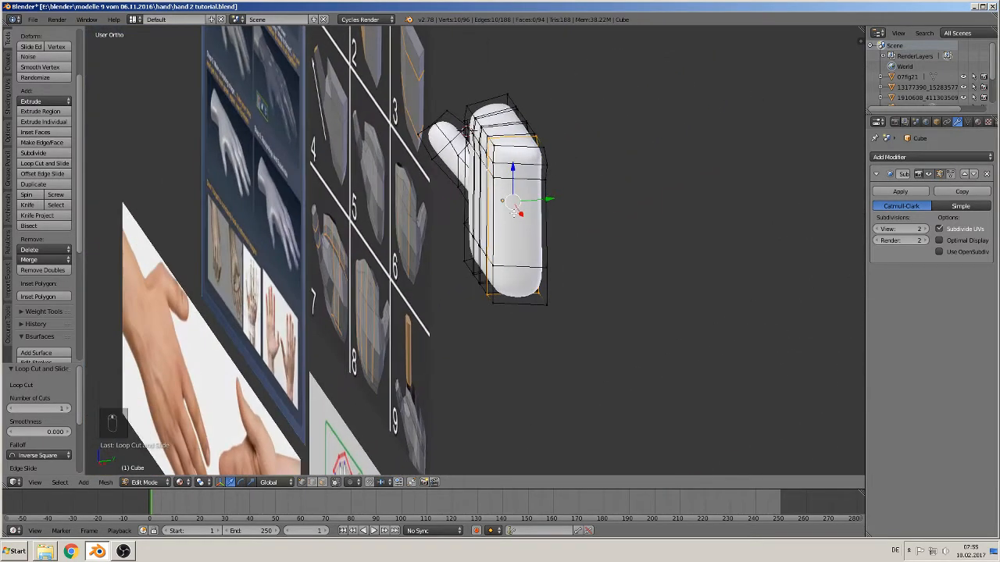
pyautogui.hotkey('ctrl', 'r')
pyautogui.click(521, 149)
pyautogui.click(522, 149)
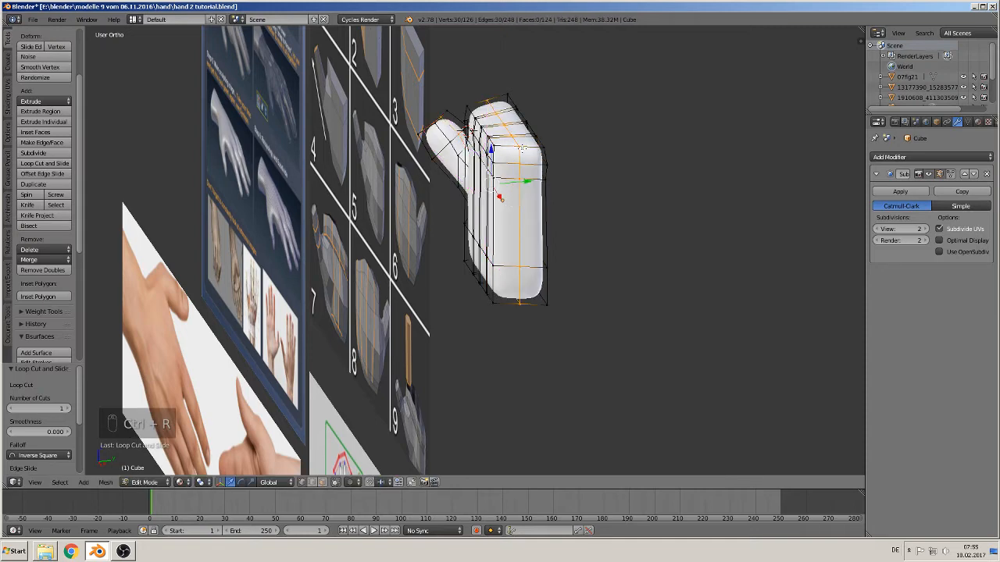
# Select the eight wide faces on the palm's top, skipping the narrow strips between fingers, and extrude them 0.738 along Z
pyautogui.moveTo(522, 150); pyautogui.dragTo(627, 186, button='middle')
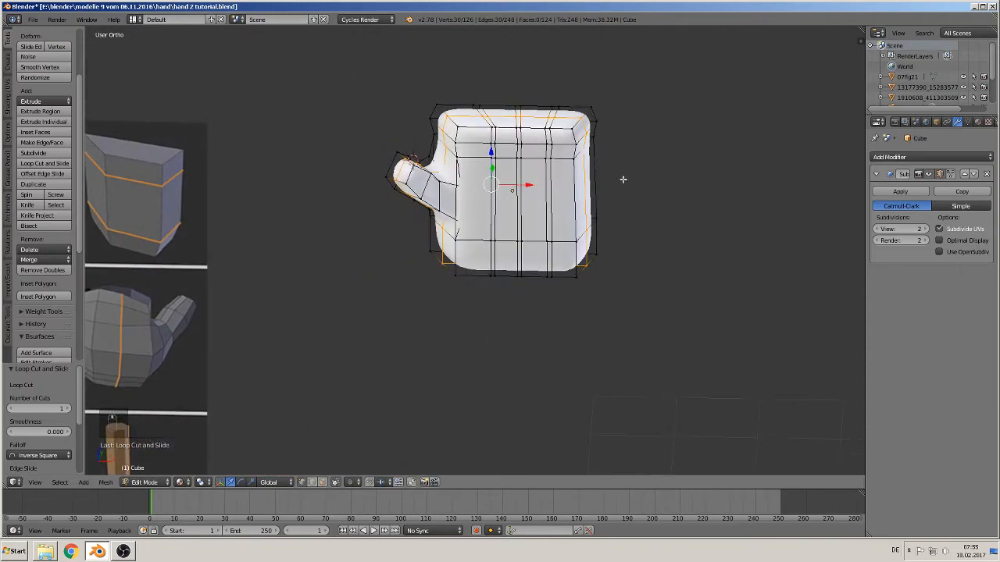
pyautogui.moveTo(492, 124); pyautogui.dragTo(478, 225, button='middle')
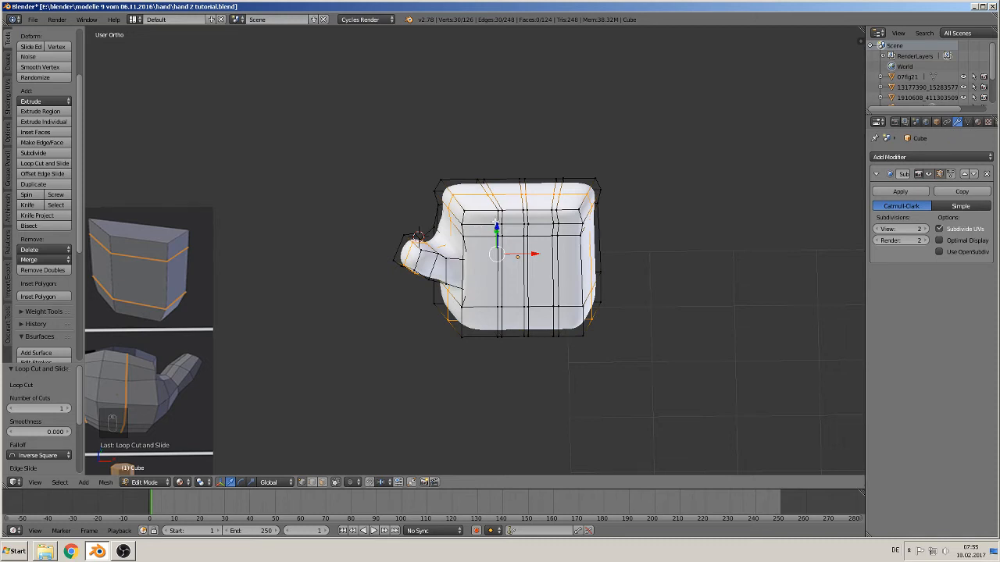
pyautogui.scroll(2, 494, 222)
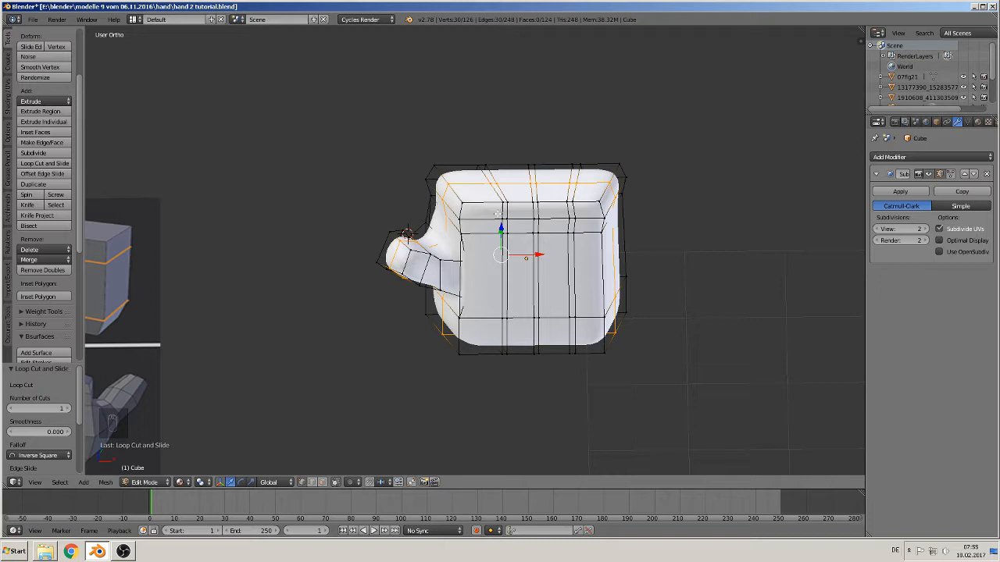
pyautogui.moveTo(496, 213); pyautogui.dragTo(497, 192, button='middle')
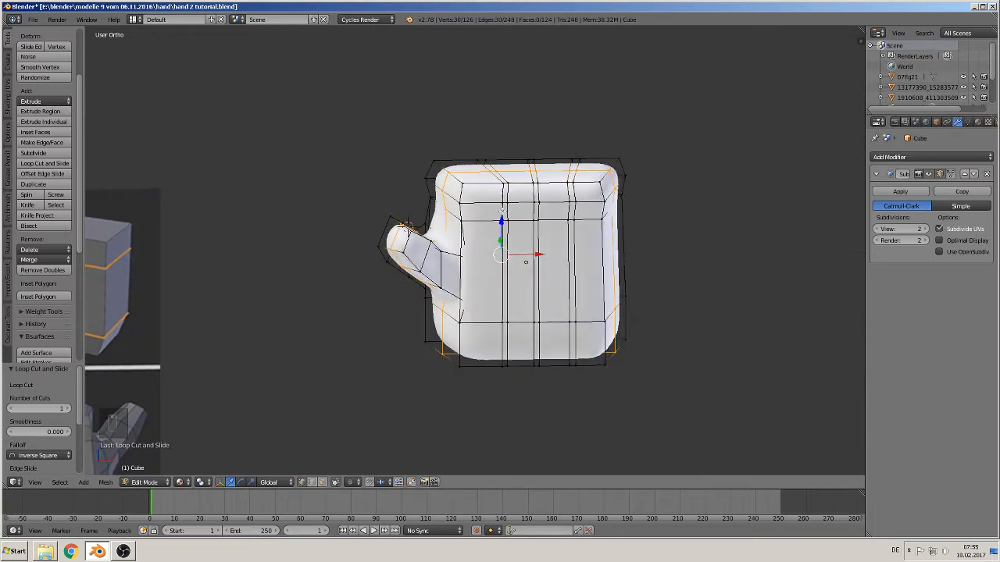
pyautogui.press('a')
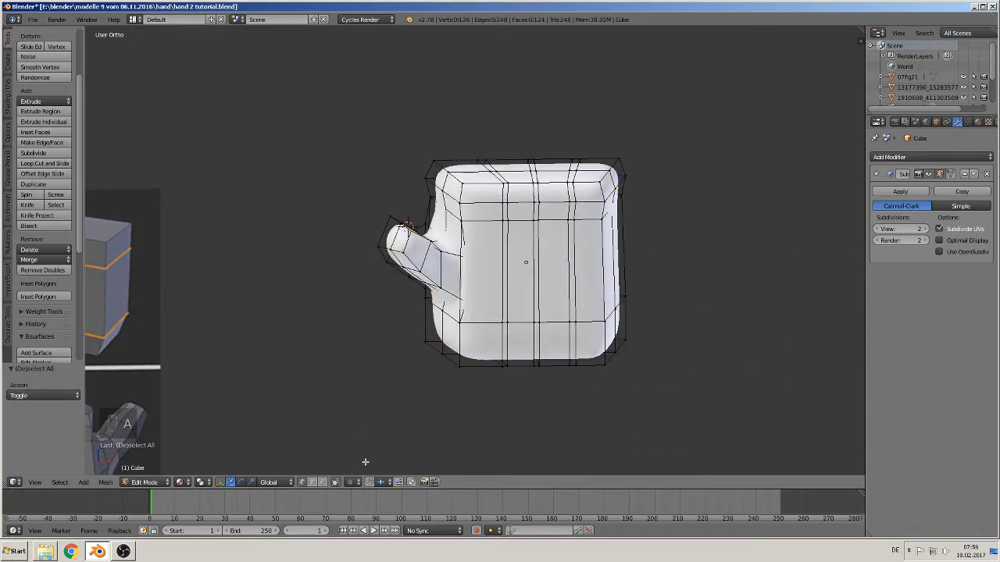
pyautogui.keyDown('shift'); pyautogui.moveTo(461, 233); pyautogui.dragTo(444, 286, button='middle'); pyautogui.keyUp('shift')
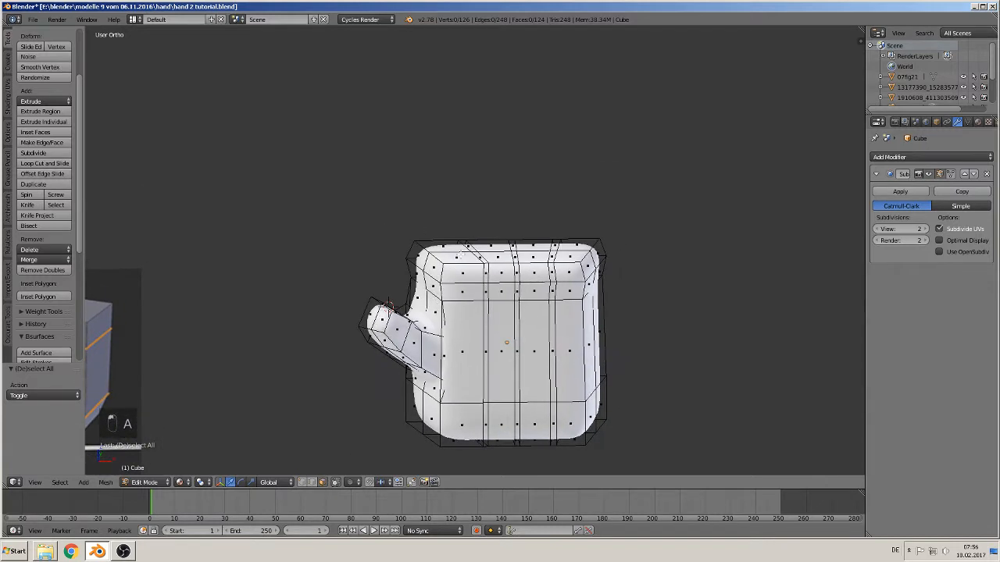
pyautogui.rightClick(455, 257)
pyautogui.keyDown('shift'); pyautogui.rightClick(448, 252); pyautogui.keyUp('shift')
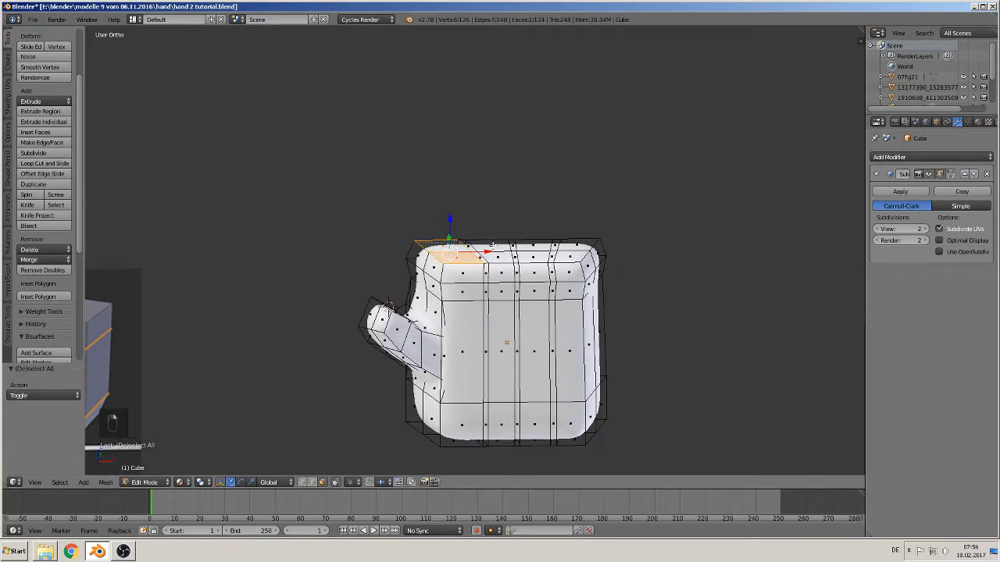
pyautogui.keyDown('shift'); pyautogui.rightClick(492, 250); pyautogui.keyUp('shift')
pyautogui.keyDown('shift'); pyautogui.rightClick(496, 258); pyautogui.keyUp('shift')
pyautogui.keyDown('shift'); pyautogui.rightClick(516, 254); pyautogui.keyUp('shift')
pyautogui.keyDown('shift'); pyautogui.rightClick(535, 243); pyautogui.keyUp('shift')
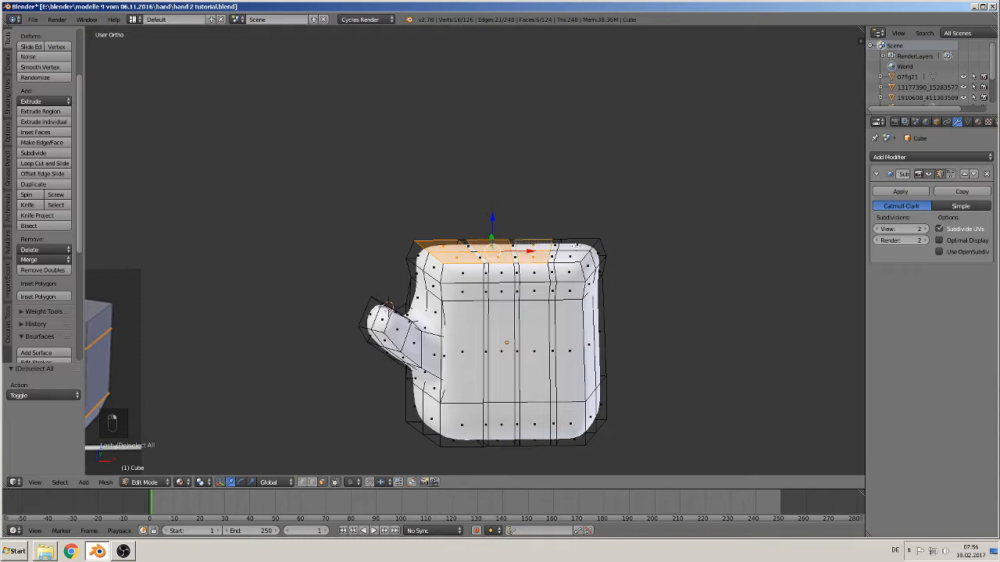
pyautogui.keyDown('shift'); pyautogui.rightClick(577, 246); pyautogui.keyUp('shift')
pyautogui.keyDown('shift'); pyautogui.rightClick(572, 258); pyautogui.keyUp('shift')
pyautogui.moveTo(563, 274); pyautogui.dragTo(457, 281, button='middle')
pyautogui.press('KP_1')
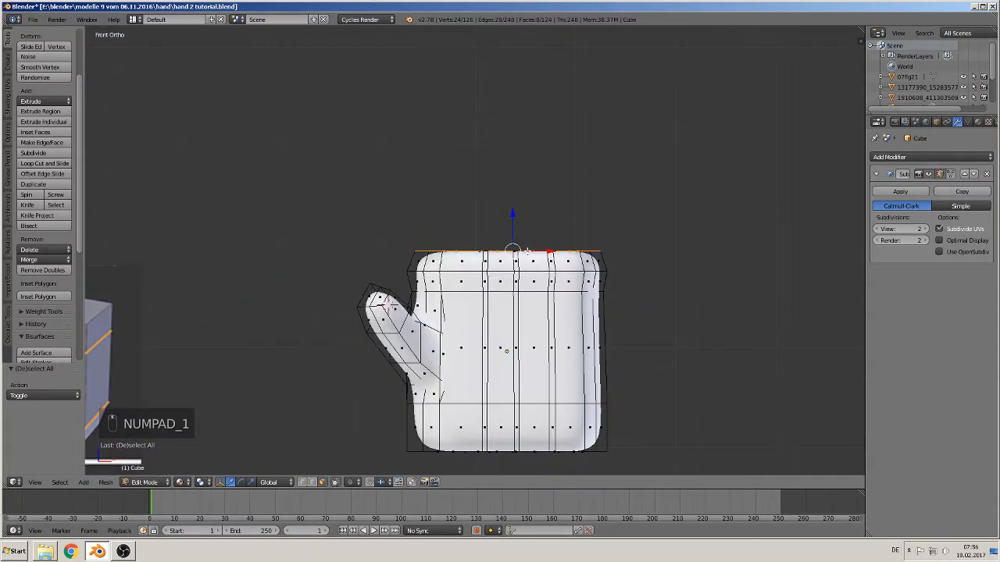
pyautogui.press('e')
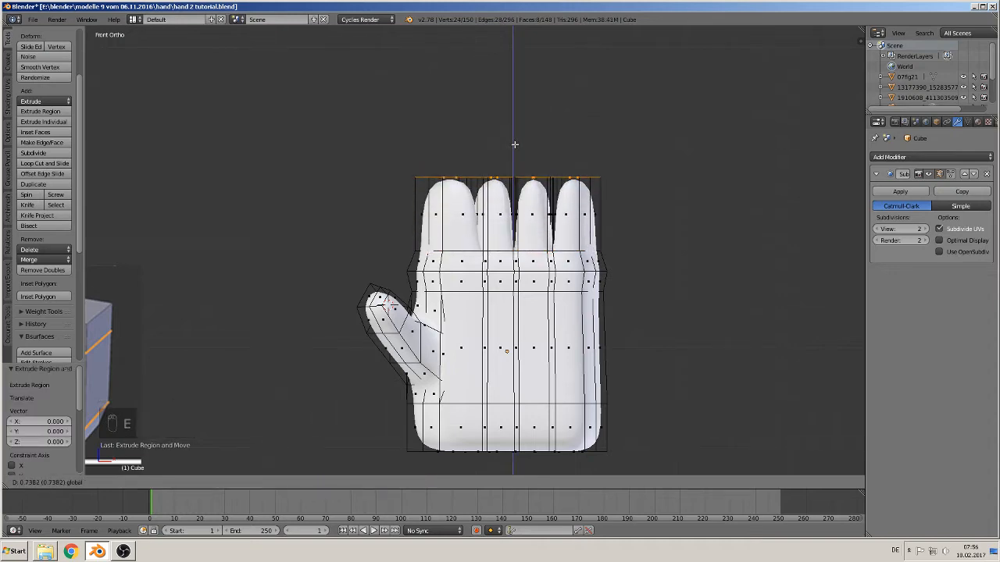
pyautogui.click(514, 144)
# In edge selection mode, select the middle edge across each of the four finger tips and delete these edges to open the tips
pyautogui.moveTo(514, 144); pyautogui.dragTo(501, 228, button='middle')
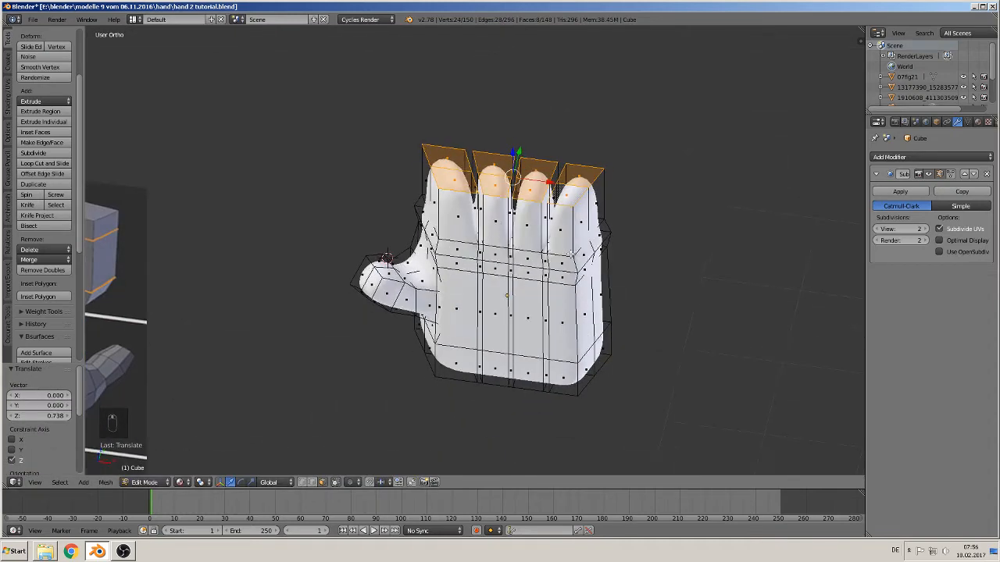
pyautogui.moveTo(570, 253); pyautogui.dragTo(567, 278, button='middle')
pyautogui.scroll(1, 530, 267)
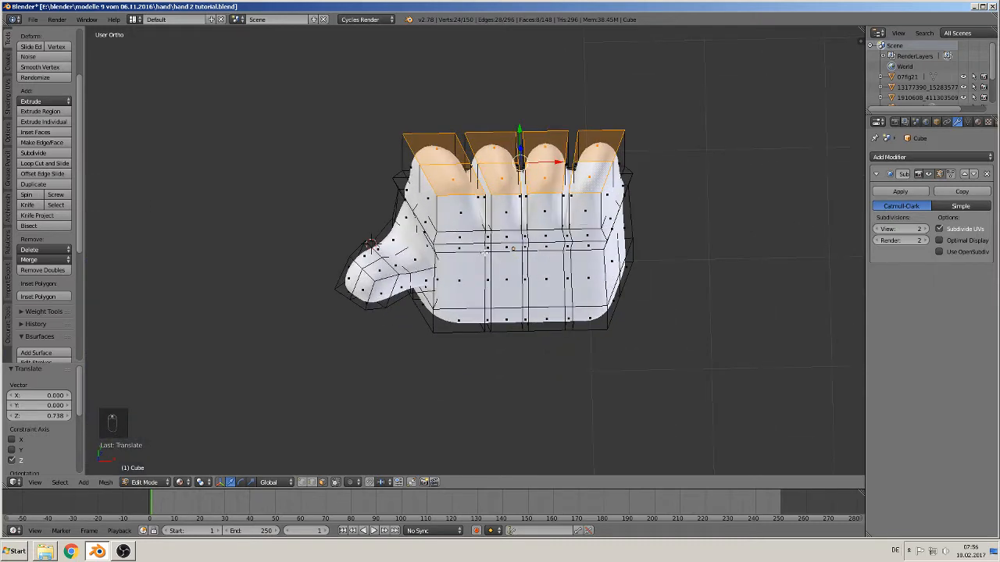
pyautogui.keyDown('shift'); pyautogui.moveTo(461, 223); pyautogui.dragTo(427, 260, button='middle'); pyautogui.keyUp('shift')
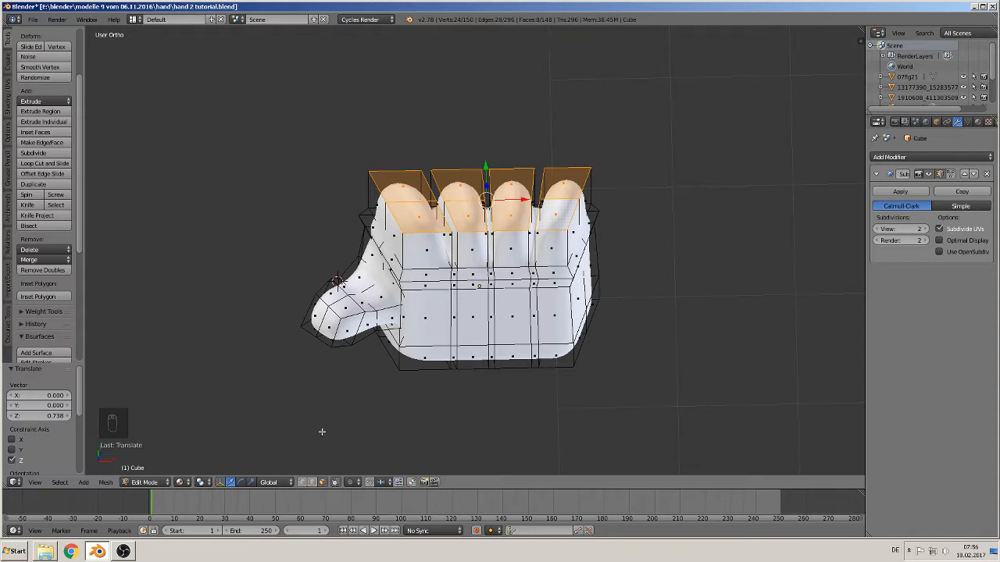
pyautogui.click(312, 484)
pyautogui.rightClick(408, 201)
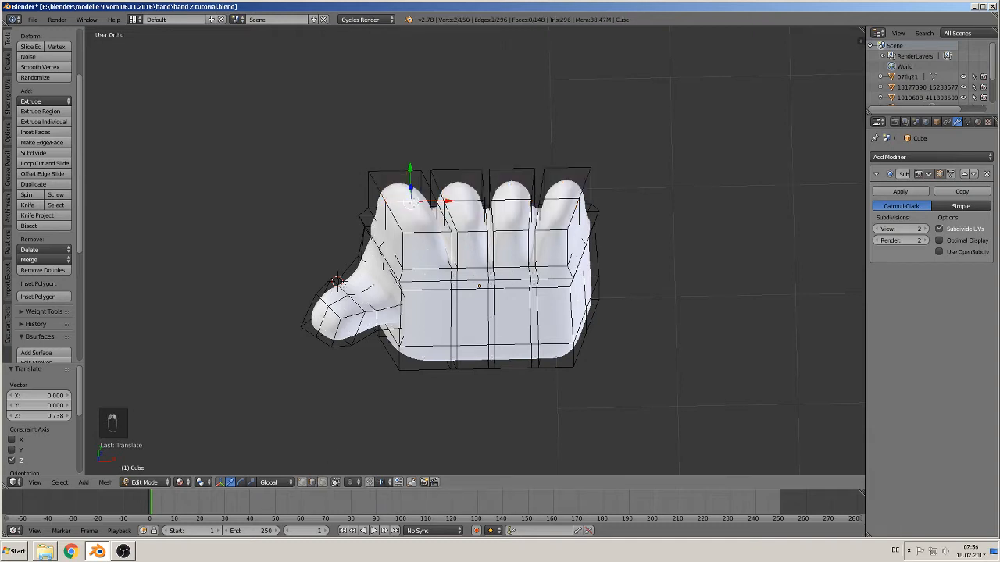
pyautogui.keyDown('shift'); pyautogui.rightClick(468, 205); pyautogui.keyUp('shift')
pyautogui.keyDown('shift'); pyautogui.rightClick(518, 202); pyautogui.keyUp('shift')
pyautogui.keyDown('shift'); pyautogui.rightClick(560, 208); pyautogui.keyUp('shift')
pyautogui.press('x')
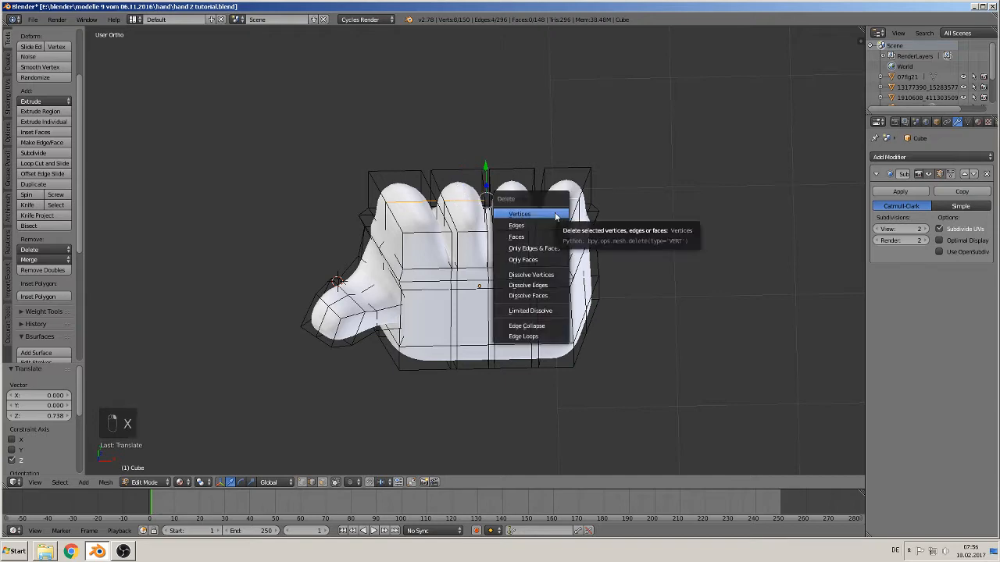
pyautogui.click(551, 228)
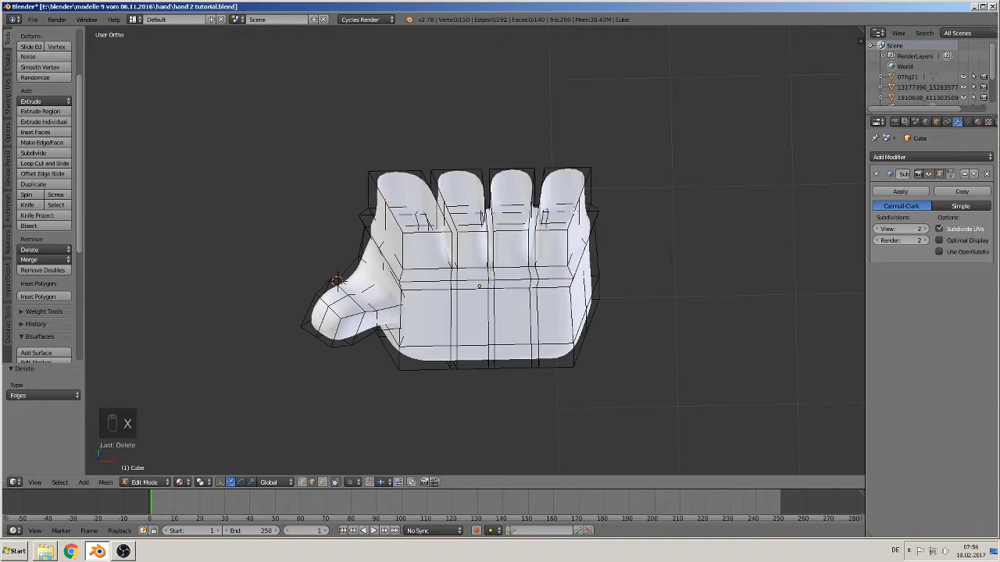
# Select the six rim edges of the open index finger beside the thumb and shape them with the LoopTools Circle operation
pyautogui.moveTo(497, 210)
pyautogui.mouseDown(button='middle')
pyautogui.moveTo(489, 263)
pyautogui.moveTo(486, 197)
pyautogui.mouseUp(button='middle')
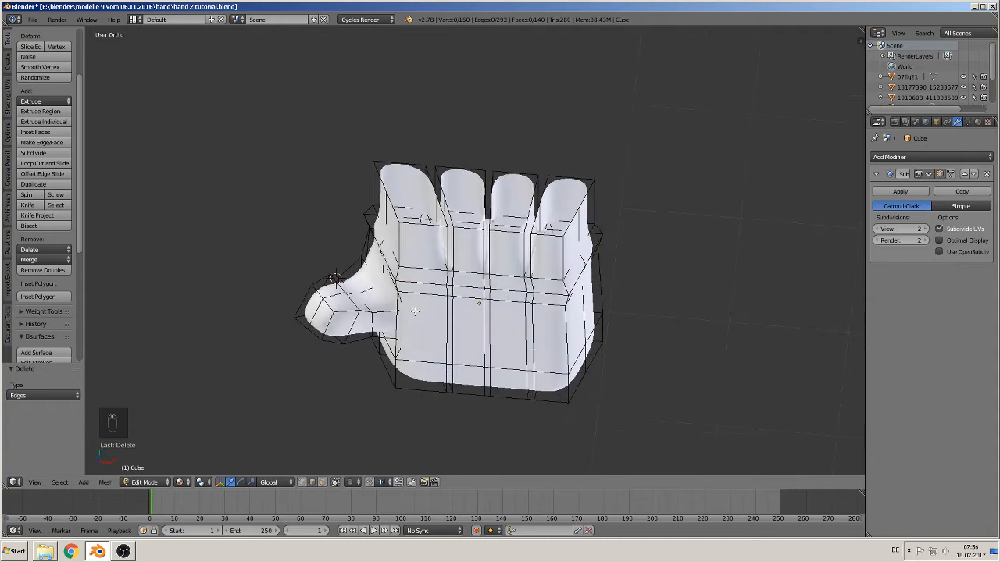
pyautogui.scroll(1, 416, 312)
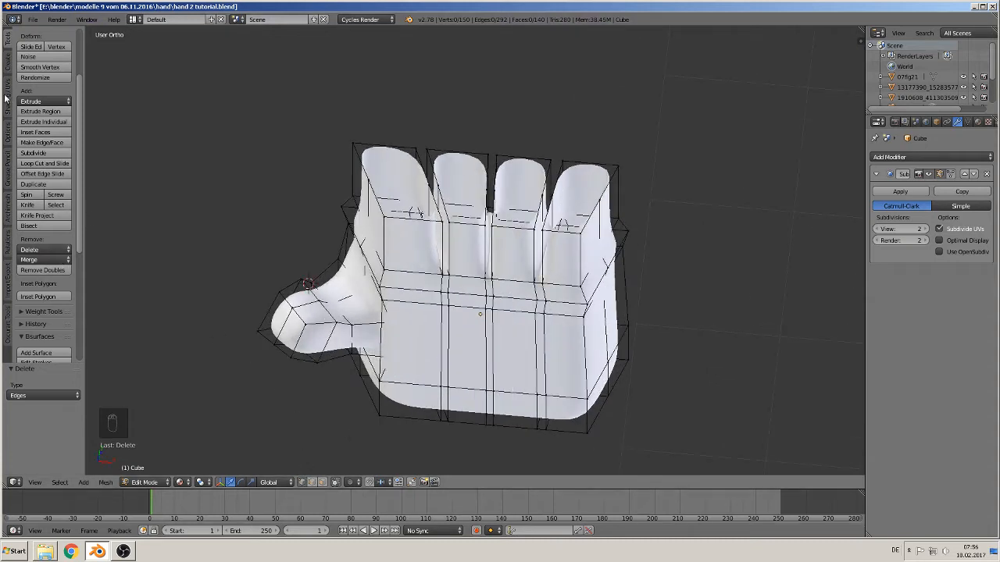
pyautogui.scroll(-6, 33, 242)
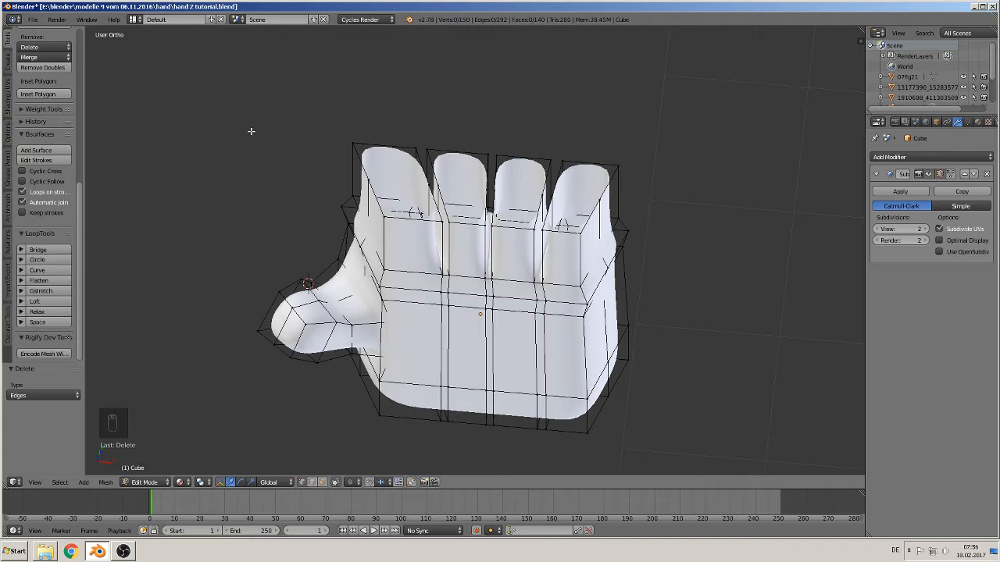
pyautogui.rightClick(432, 182)
pyautogui.keyDown('shift'); pyautogui.rightClick(442, 221); pyautogui.keyUp('shift')
pyautogui.keyDown('shift'); pyautogui.rightClick(383, 218); pyautogui.keyUp('shift')
pyautogui.keyDown('shift'); pyautogui.rightClick(354, 146); pyautogui.keyUp('shift')
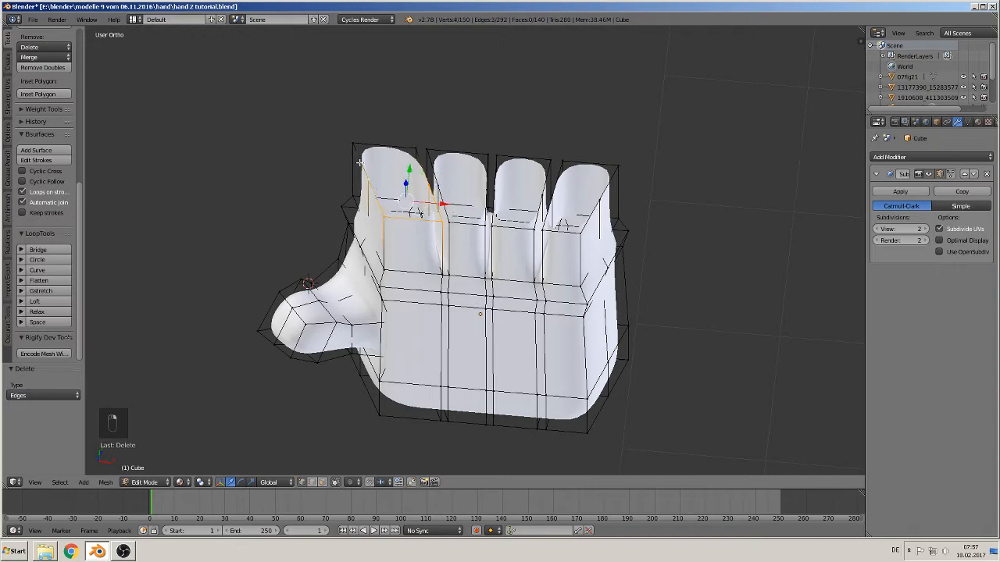
pyautogui.keyDown('shift'); pyautogui.rightClick(403, 150); pyautogui.keyUp('shift')
pyautogui.keyDown('shift'); pyautogui.rightClick(408, 150); pyautogui.keyUp('shift')
pyautogui.moveTo(292, 225)
pyautogui.mouseDown(button='middle')
pyautogui.moveTo(290, 201)
pyautogui.moveTo(292, 221)
pyautogui.mouseUp(button='middle')
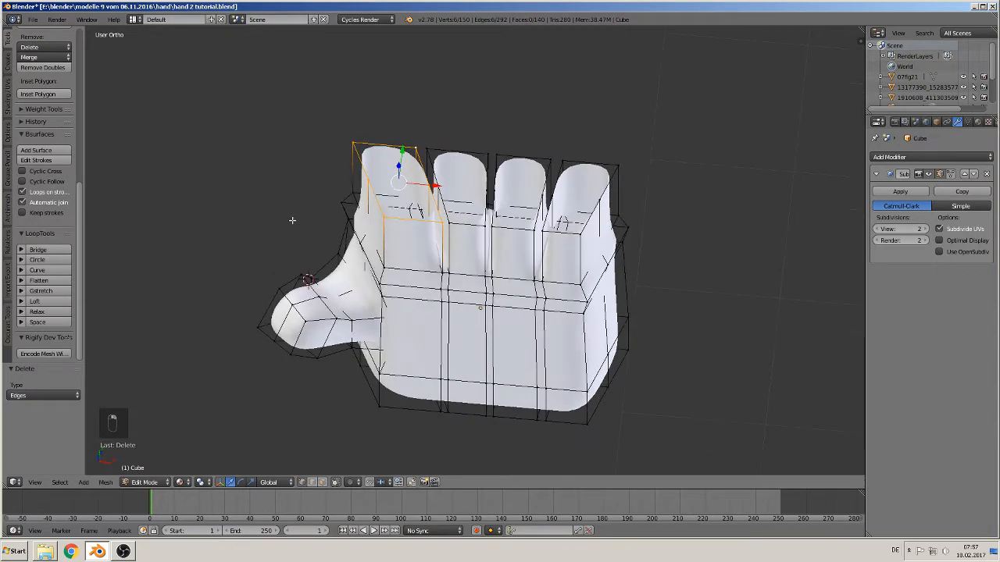
pyautogui.click(37, 262)
# Scale the index finger's circular rim to 0.316 and rotate it 23.56°
pyautogui.moveTo(392, 235); pyautogui.dragTo(402, 270, button='middle')
pyautogui.press('s')
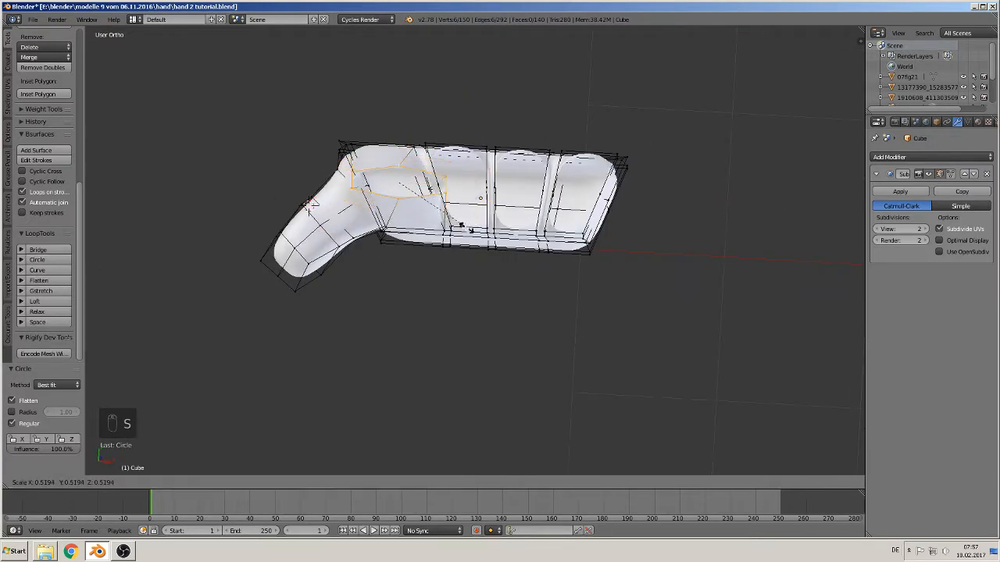
pyautogui.click(428, 224)
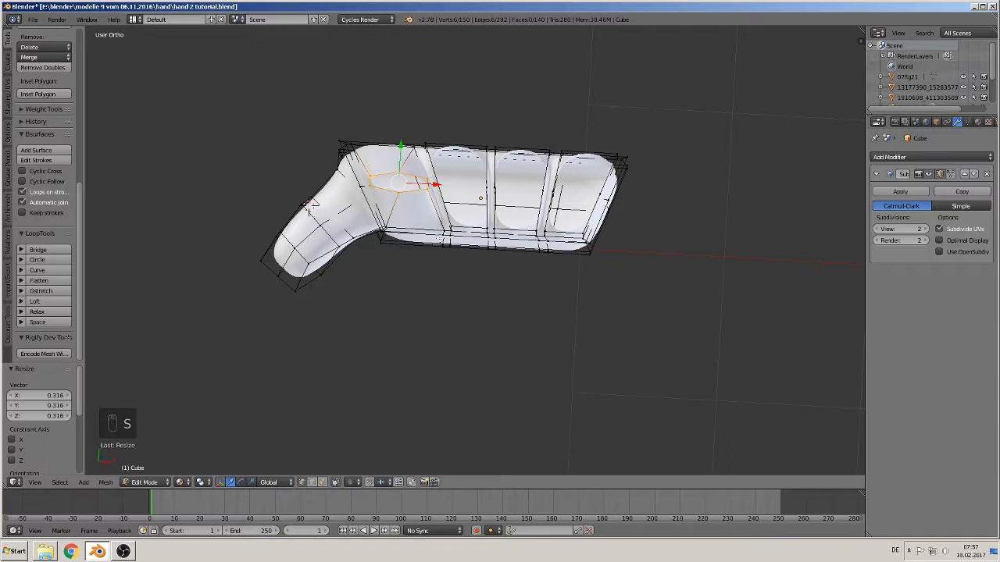
pyautogui.press('r')
pyautogui.click(415, 252)
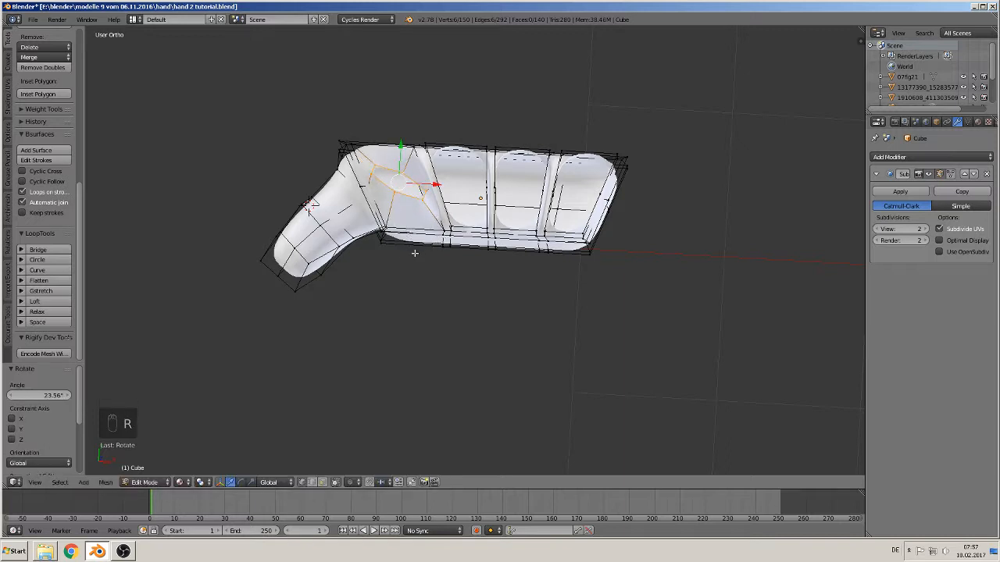
pyautogui.press('s')
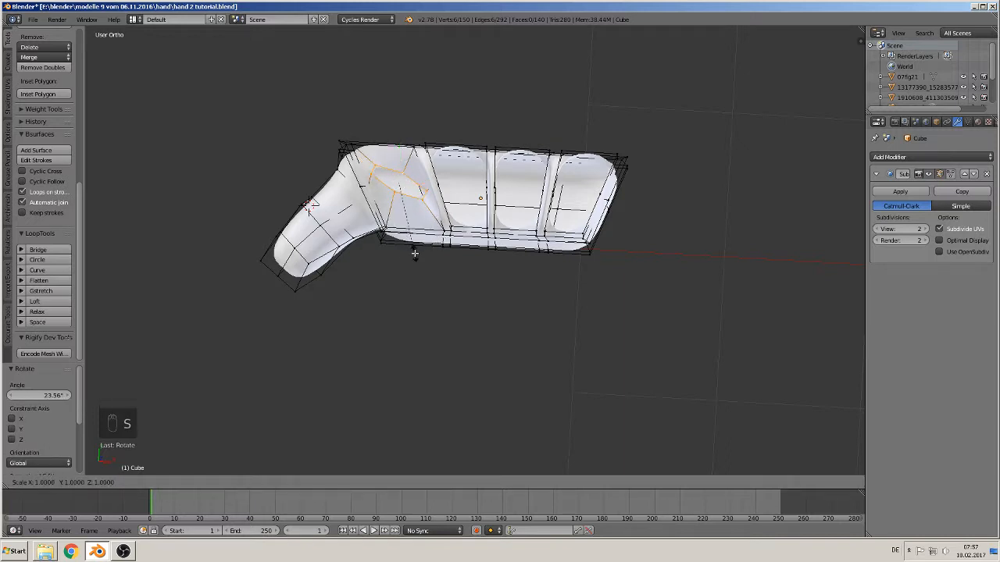
pyautogui.rightClick(409, 251)
pyautogui.press('s')
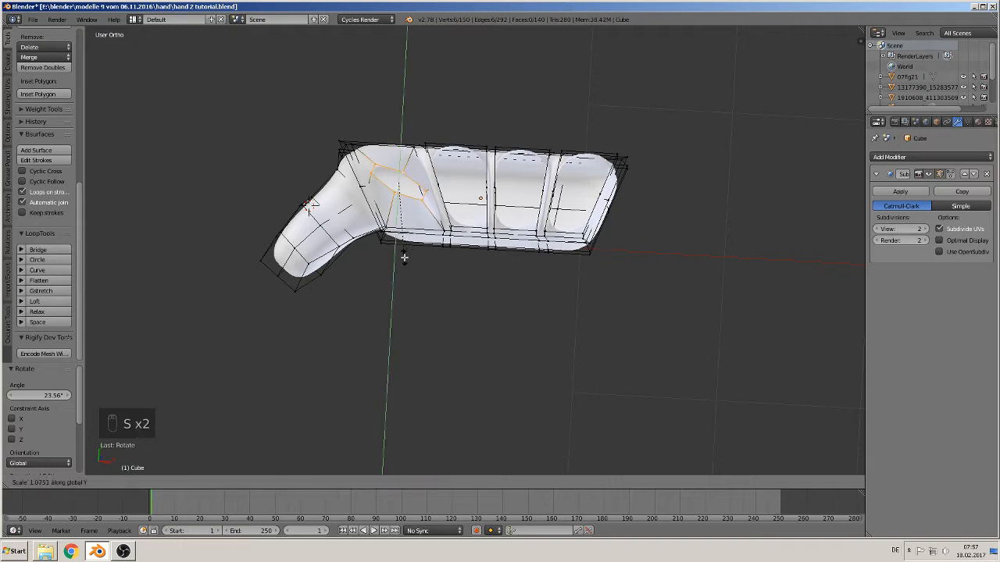
pyautogui.rightClick(388, 284)
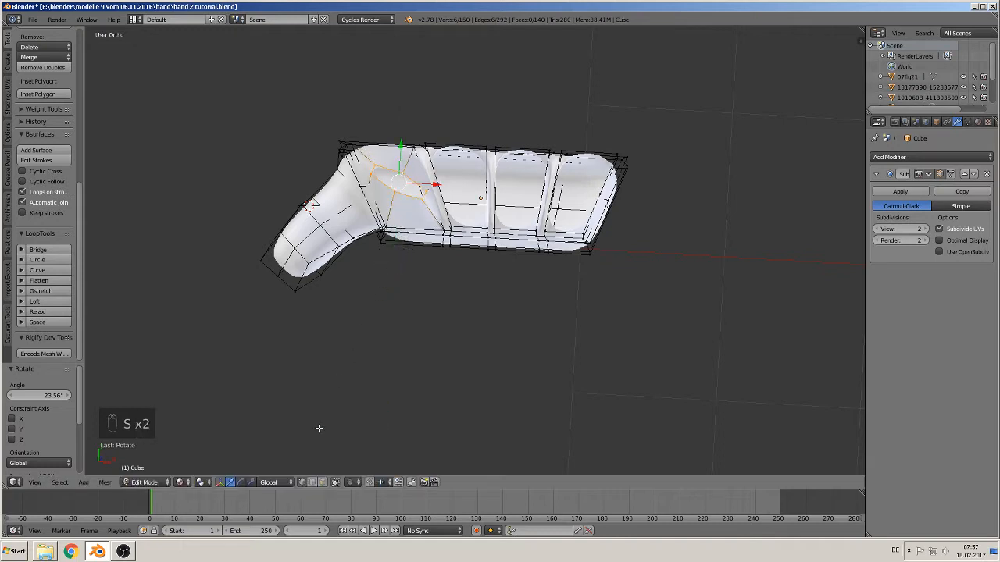
# Set the transform orientation to Local and scale the index finger's rim 2.089 along Y and 1.177 along X
pyautogui.click(280, 483)
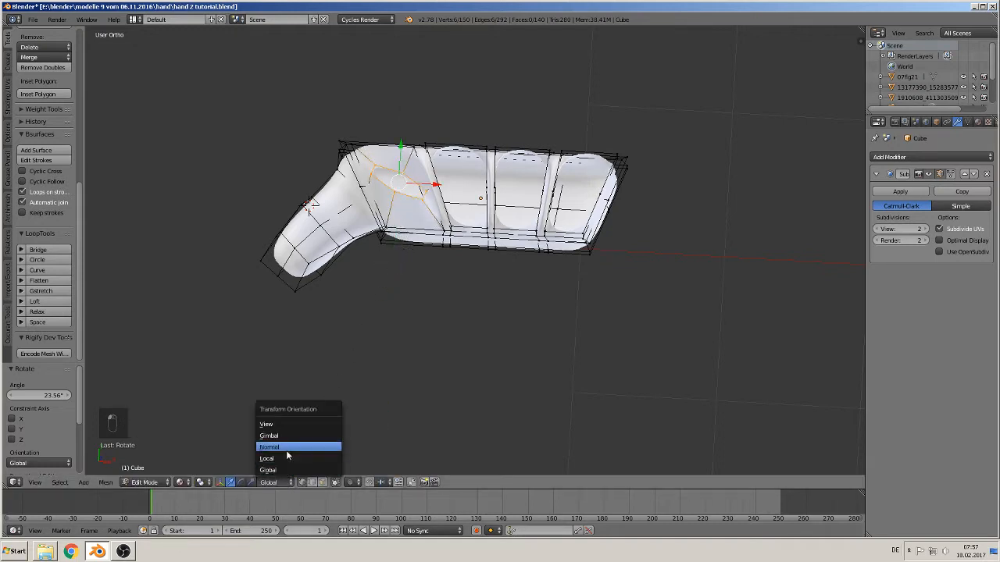
pyautogui.click(286, 459)
pyautogui.moveTo(417, 320); pyautogui.dragTo(385, 268, button='middle')
pyautogui.moveTo(431, 175); pyautogui.dragTo(502, 230, button='middle')
pyautogui.press('s')
pyautogui.press('y')
pyautogui.click(496, 170)
pyautogui.press('s')
pyautogui.press('x')
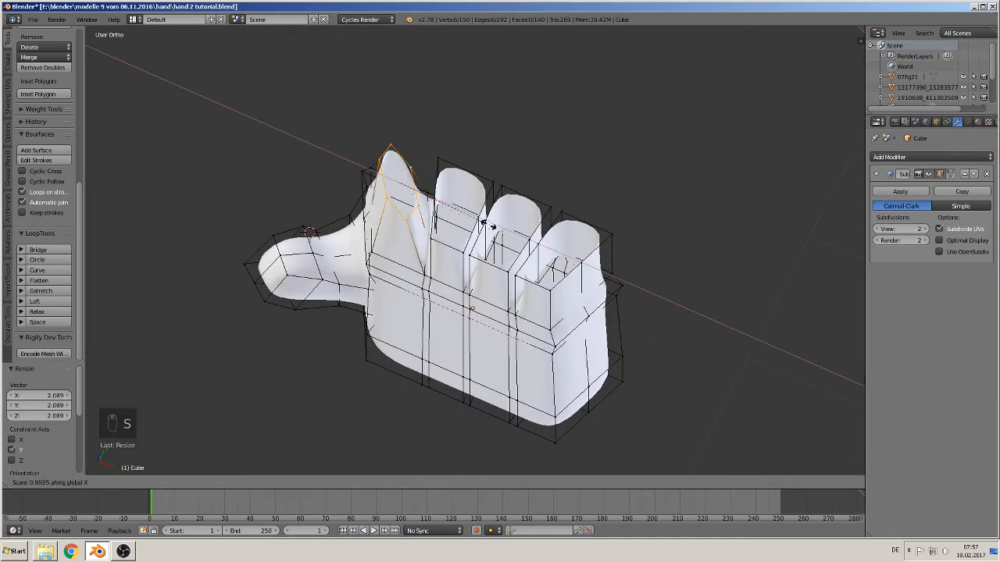
pyautogui.click(495, 225)
pyautogui.moveTo(495, 227); pyautogui.dragTo(493, 279, button='middle')
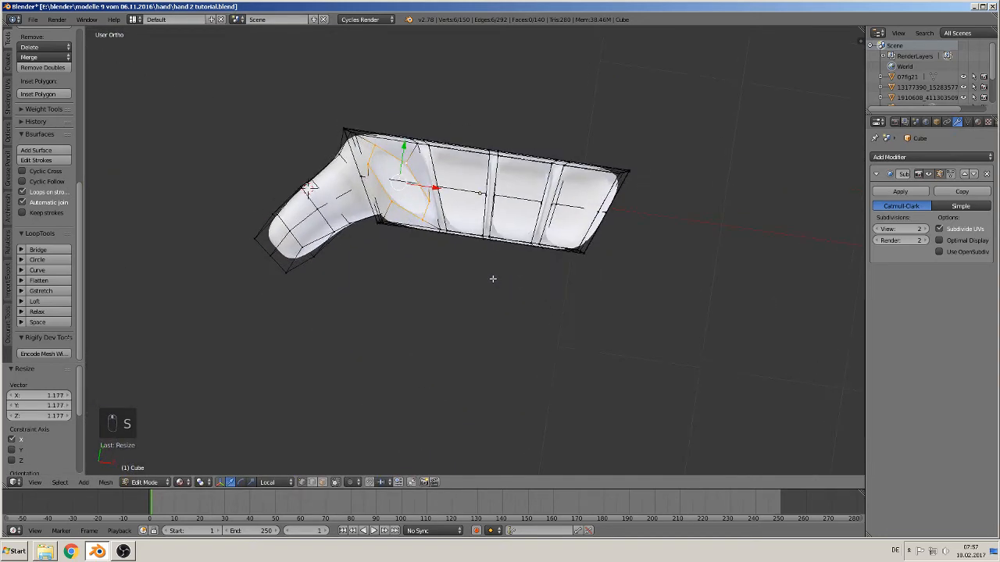
# Rotate the index finger's rim by -3.705° and try scaling it along Y
pyautogui.press('r')
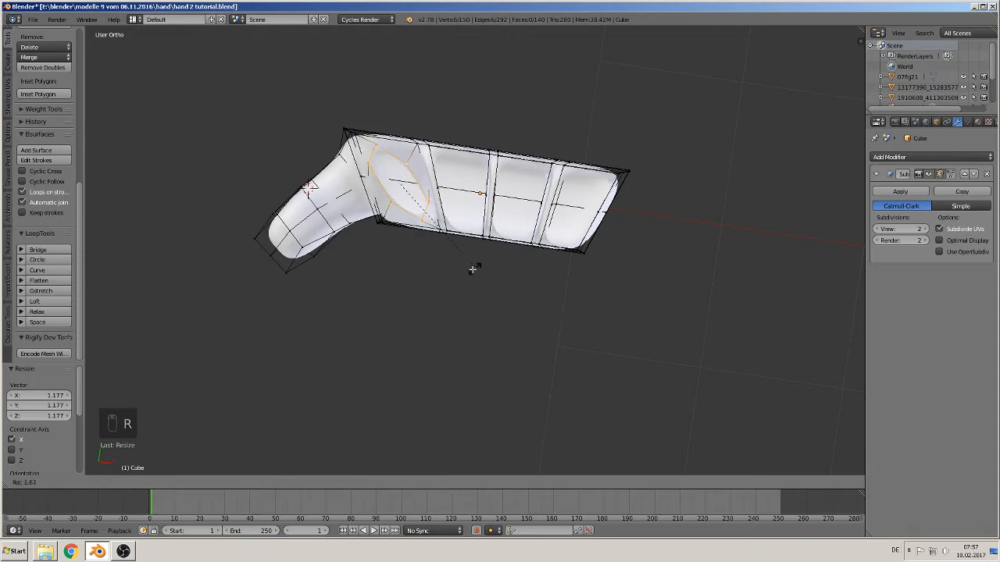
pyautogui.moveTo(456, 245); pyautogui.dragTo(457, 194, button='middle')
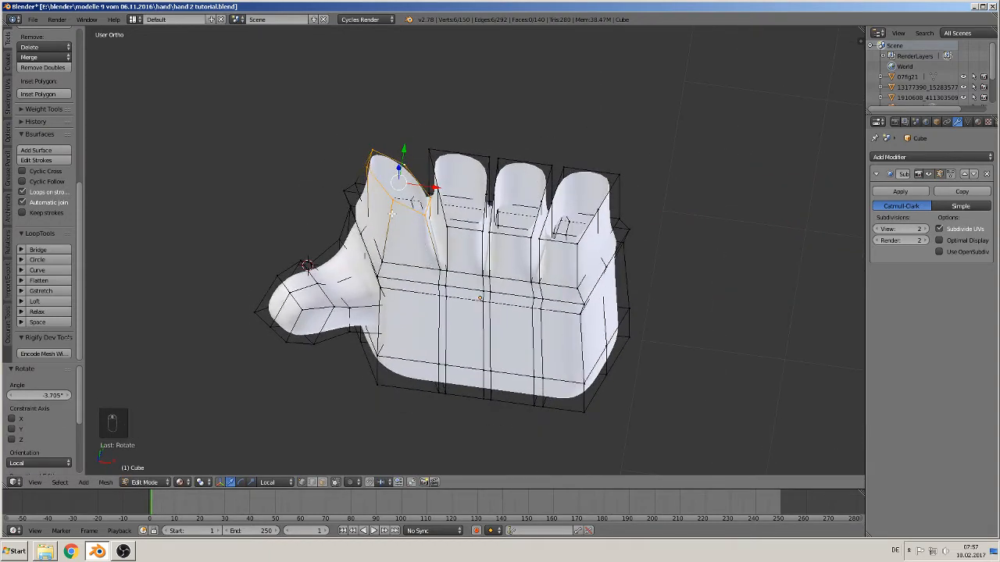
pyautogui.moveTo(391, 212); pyautogui.dragTo(339, 179, button='middle')
pyautogui.press('s')
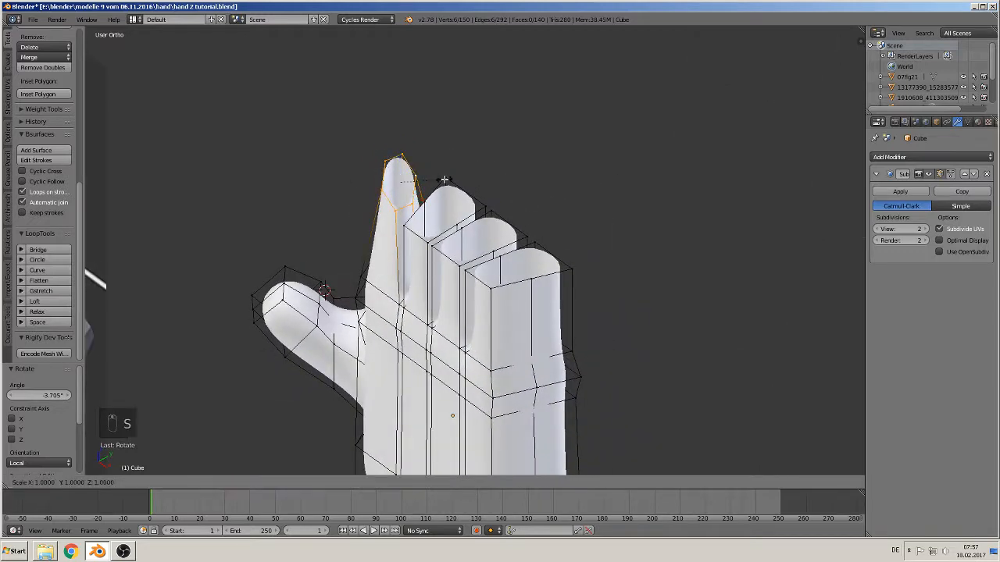
pyautogui.press('y')
pyautogui.click(450, 184)
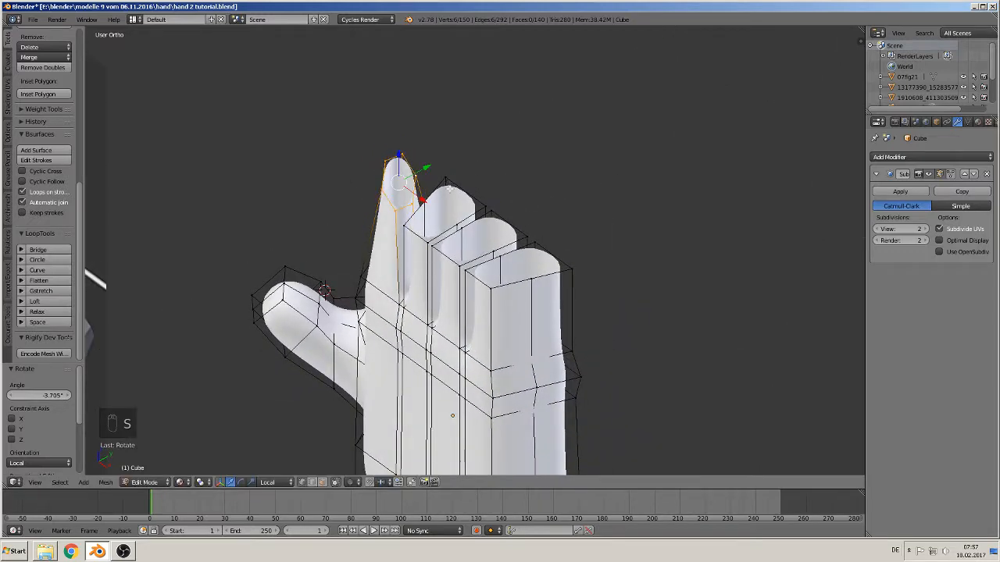
# Scale the index finger's rim by 1.435 and again by 0.732, and even it out with the LoopTools Relax operation
pyautogui.press('s')
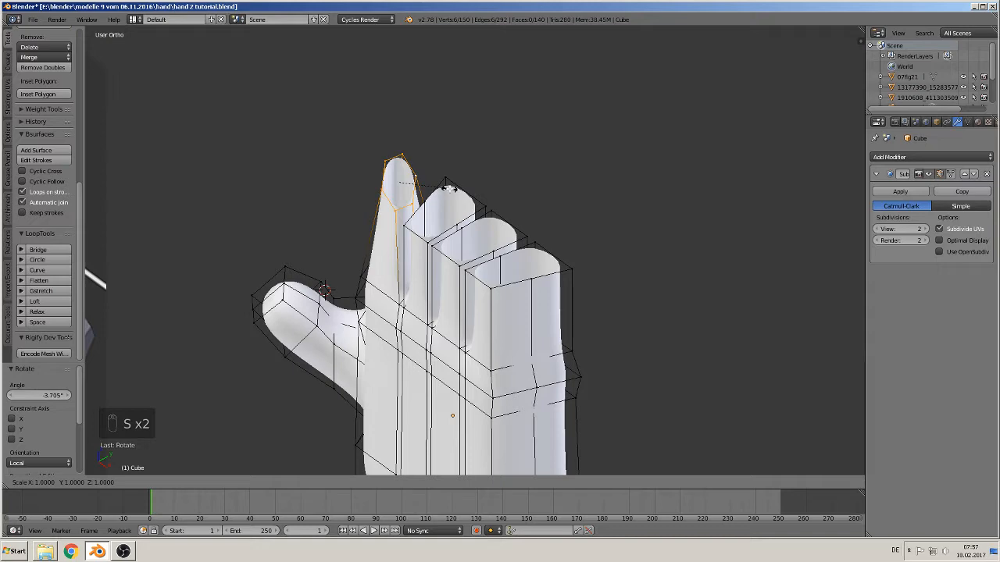
pyautogui.click(471, 194)
pyautogui.moveTo(471, 193); pyautogui.dragTo(476, 266, button='middle')
pyautogui.moveTo(412, 160); pyautogui.dragTo(383, 175, button='middle')
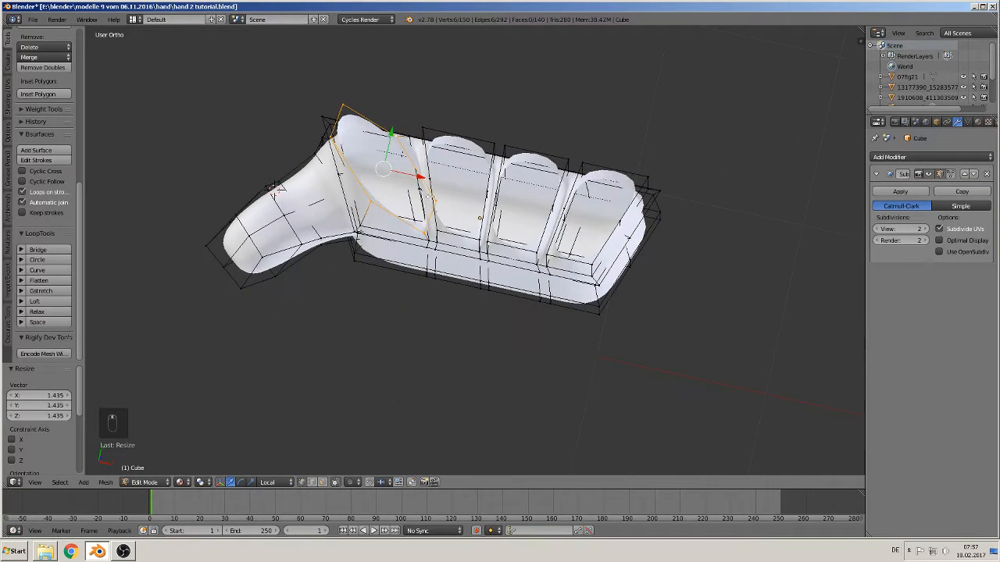
pyautogui.press('s')
pyautogui.click(425, 201)
pyautogui.scroll(1, 410, 198)
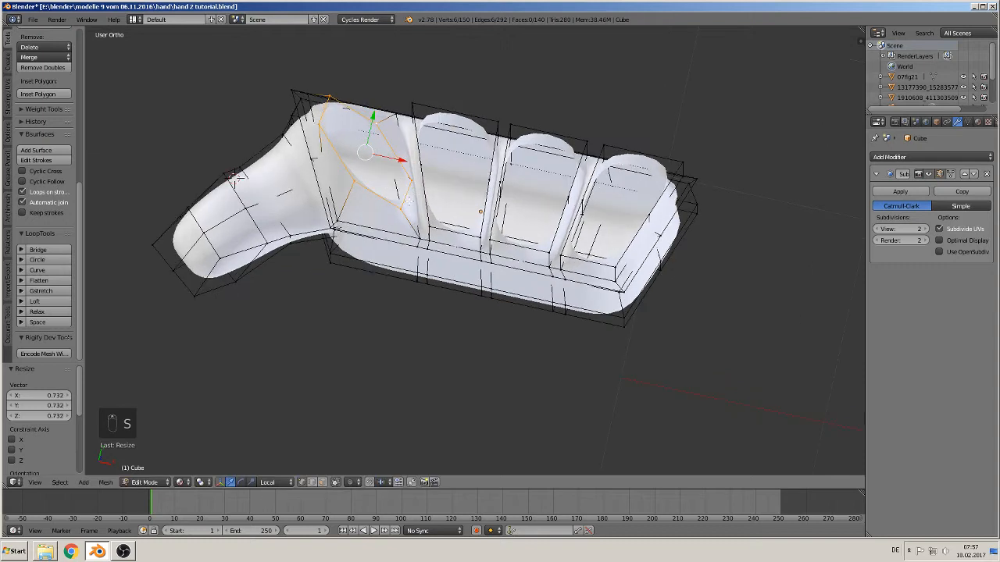
pyautogui.click(45, 312)
pyautogui.click(45, 313)
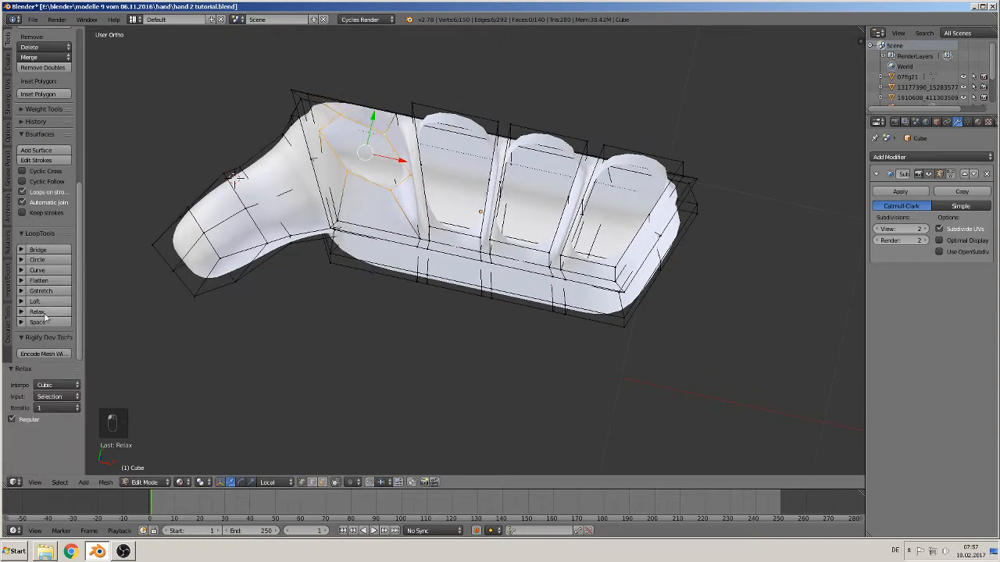
# Reposition the index rim's thumb-side vertices along X and Z, including a 0.066 shift along X
pyautogui.moveTo(310, 134)
pyautogui.mouseDown(button='middle')
pyautogui.moveTo(305, 163)
pyautogui.moveTo(306, 103)
pyautogui.moveTo(324, 127)
pyautogui.mouseUp(button='middle')
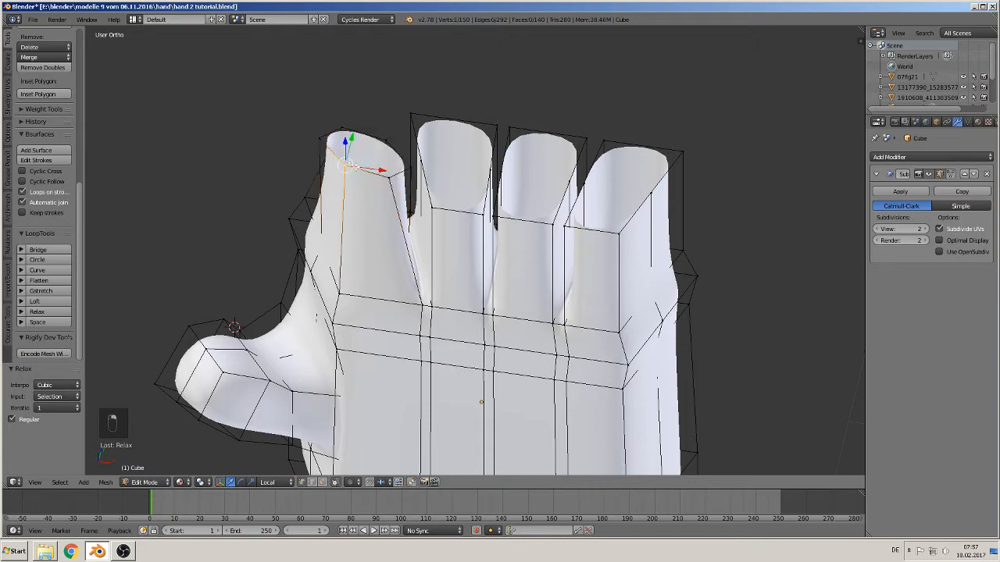
pyautogui.moveTo(362, 175); pyautogui.dragTo(373, 143, button='middle')
pyautogui.rightClick(352, 167)
pyautogui.press('g')
pyautogui.press('x')
pyautogui.press('x')
pyautogui.click(388, 172)
pyautogui.press('g')
pyautogui.press('z')
pyautogui.press('z')
pyautogui.click(356, 149)
pyautogui.press('g')
pyautogui.press('x')
pyautogui.press('x')
pyautogui.click(354, 151)
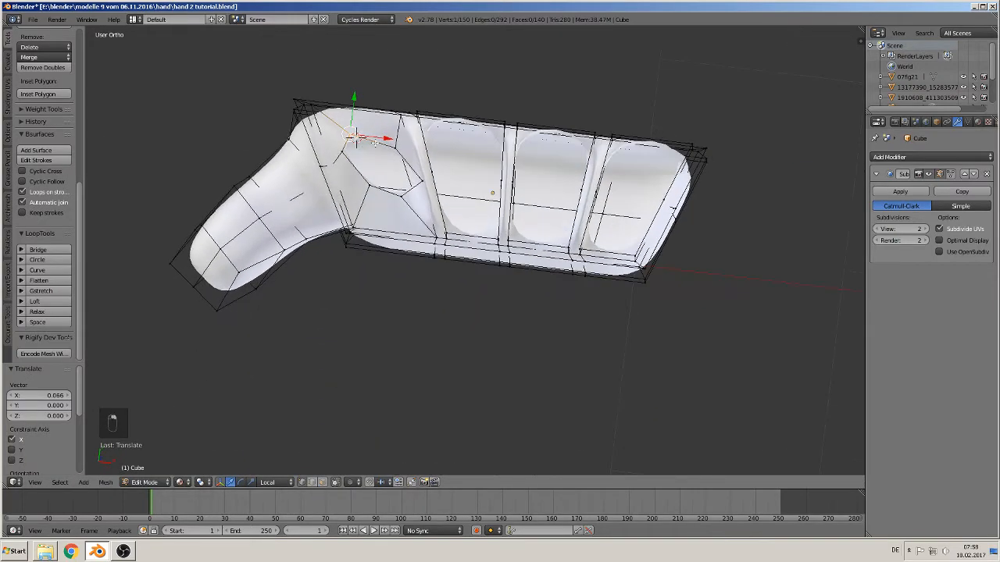
# Move the index rim's back, middle-finger-side and front vertices one by one to round the opening's outline
pyautogui.moveTo(384, 138); pyautogui.dragTo(401, 102)
pyautogui.rightClick(396, 148)
pyautogui.rightClick(422, 183)
pyautogui.moveTo(427, 148); pyautogui.dragTo(429, 125)
pyautogui.click(453, 160)
pyautogui.moveTo(447, 163); pyautogui.dragTo(404, 160)
pyautogui.rightClick(370, 138)
pyautogui.rightClick(398, 196)
pyautogui.click(398, 173)
pyautogui.press('g')
pyautogui.press('x')
pyautogui.click(382, 186)
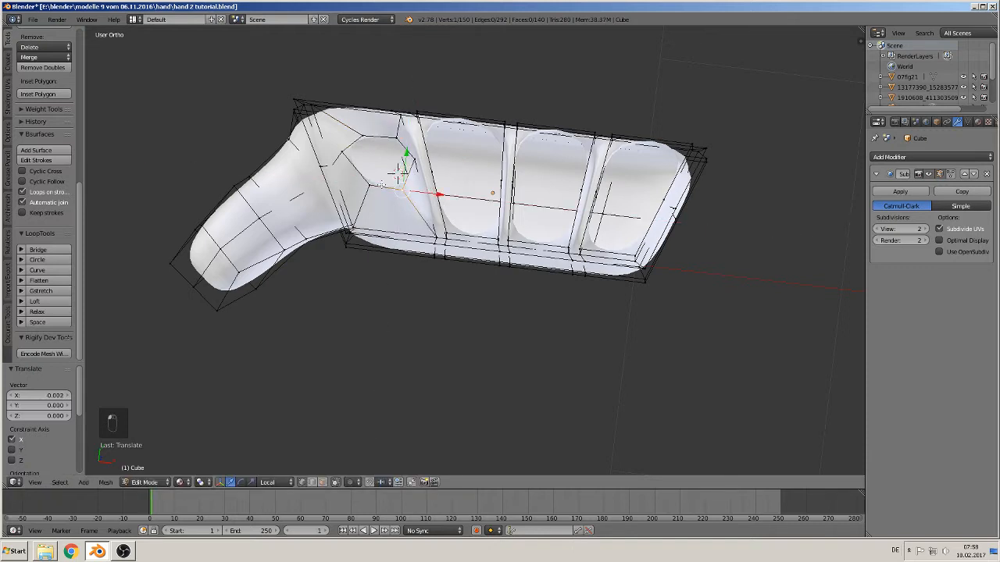
# Shift the index rim's front thumb-side vertex 0.047 toward the thumb, and adjust the outermost thumb-side vertex by 0.030 along both Y and X
pyautogui.rightClick(381, 185)
pyautogui.press('g')
pyautogui.press('x')
pyautogui.click(364, 153)
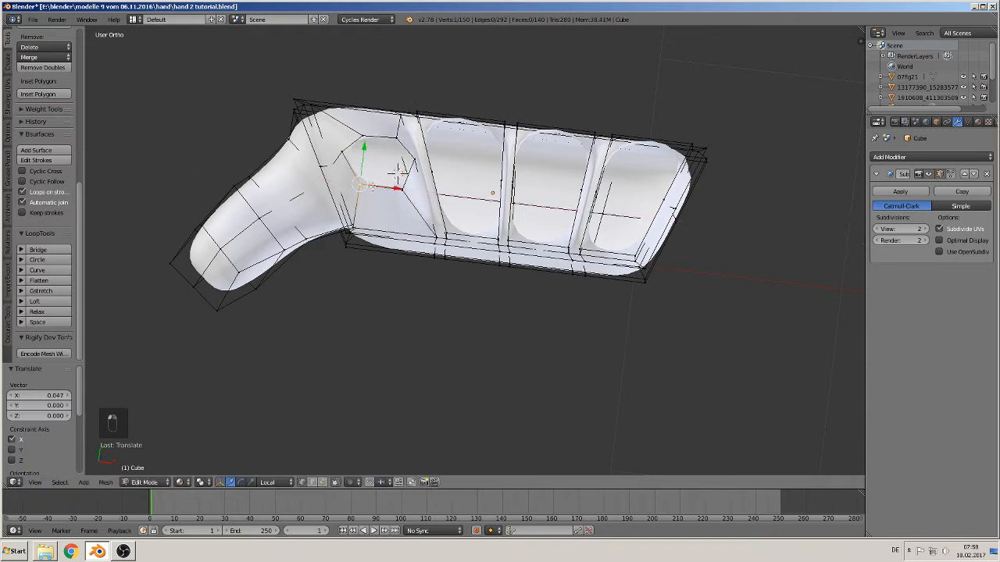
pyautogui.press('g')
pyautogui.press('x')
pyautogui.click(380, 161)
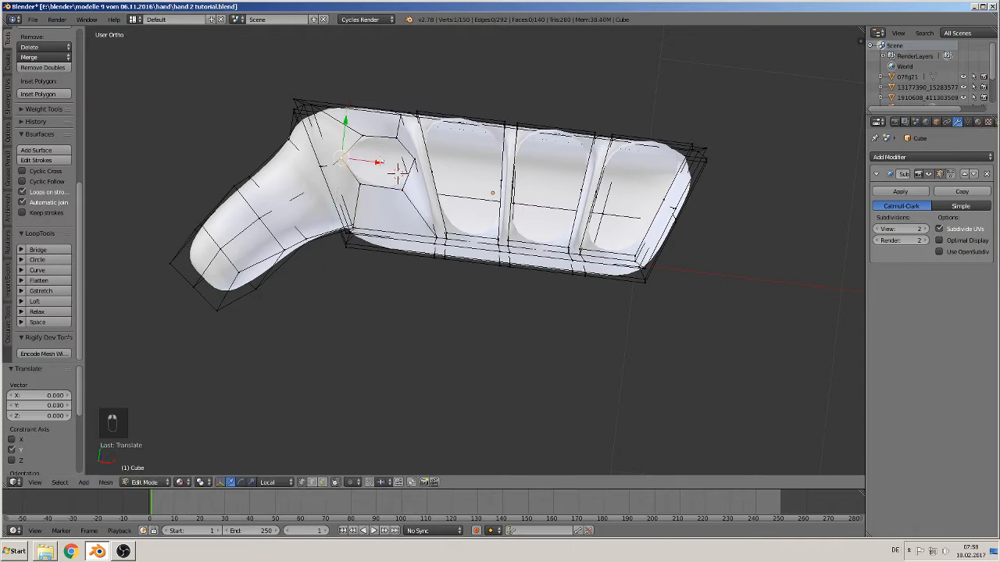
pyautogui.press('g')
pyautogui.press('x')
pyautogui.click(392, 154)
pyautogui.moveTo(392, 154); pyautogui.dragTo(388, 127, button='middle')
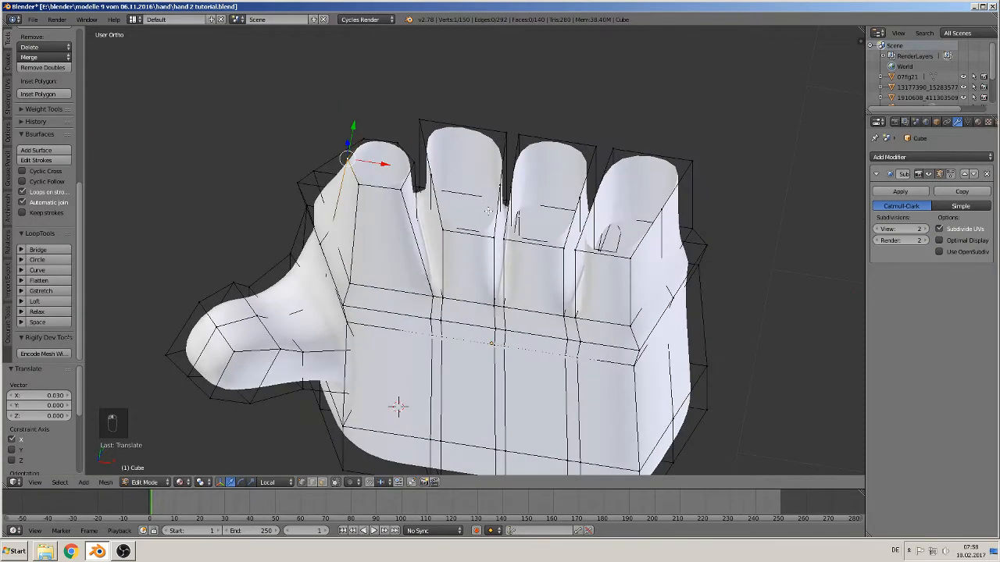
# Select the six rim vertices of the open middle finger and try the LoopTools Circle operation in top view
pyautogui.moveTo(488, 212); pyautogui.dragTo(478, 170, button='middle')
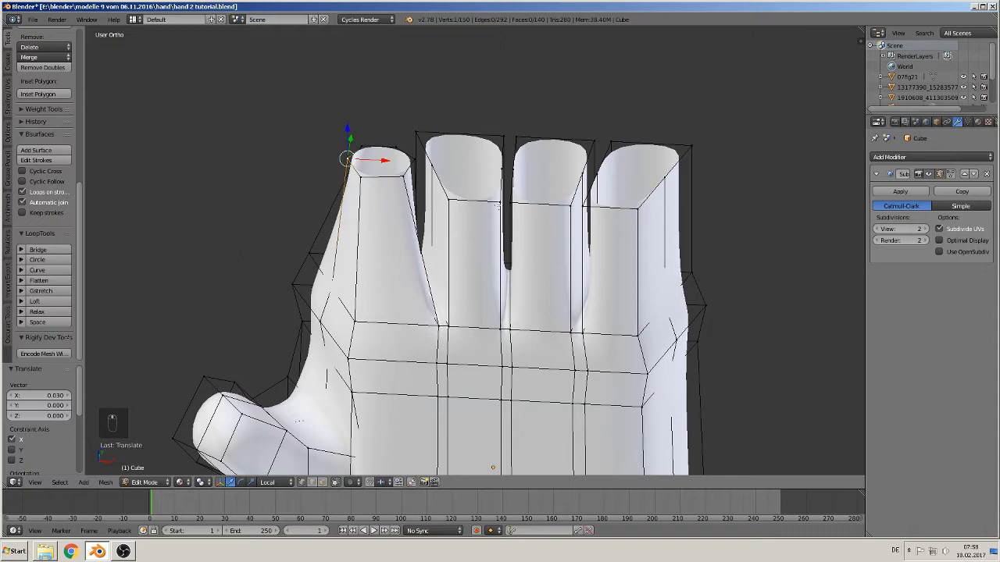
pyautogui.rightClick(498, 168)
pyautogui.keyDown('shift'); pyautogui.rightClick(498, 200); pyautogui.keyUp('shift')
pyautogui.keyDown('shift'); pyautogui.rightClick(450, 198); pyautogui.keyUp('shift')
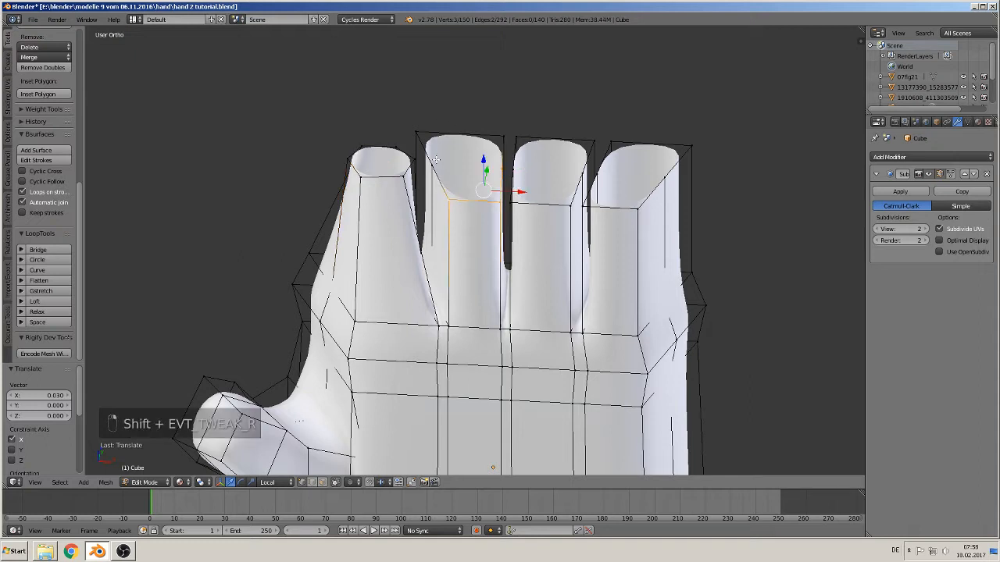
pyautogui.keyDown('shift'); pyautogui.rightClick(432, 165); pyautogui.keyUp('shift')
pyautogui.keyDown('shift'); pyautogui.rightClick(418, 131); pyautogui.keyUp('shift')
pyautogui.keyDown('shift'); pyautogui.rightClick(501, 137); pyautogui.keyUp('shift')
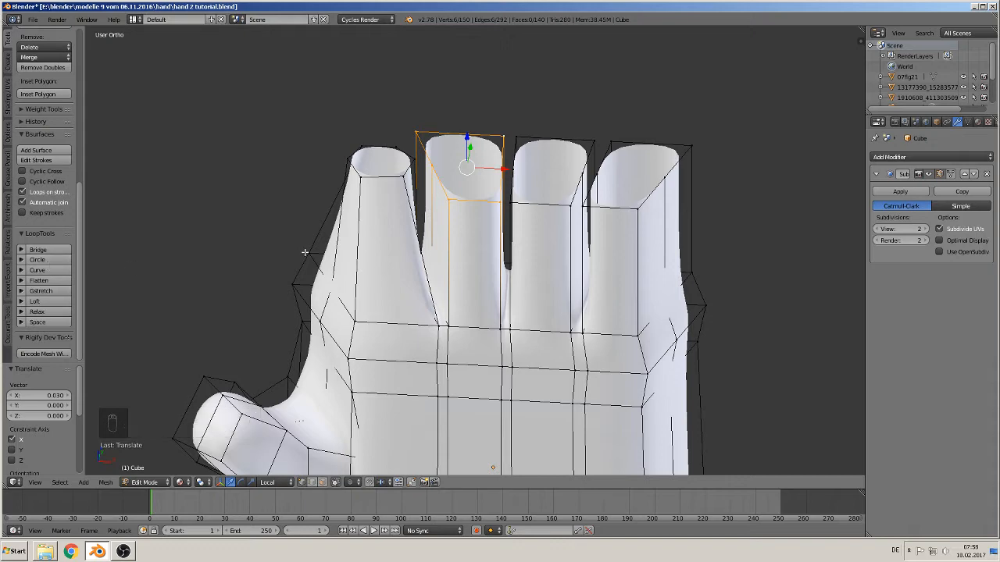
pyautogui.press('KP_7')
pyautogui.click(48, 262)
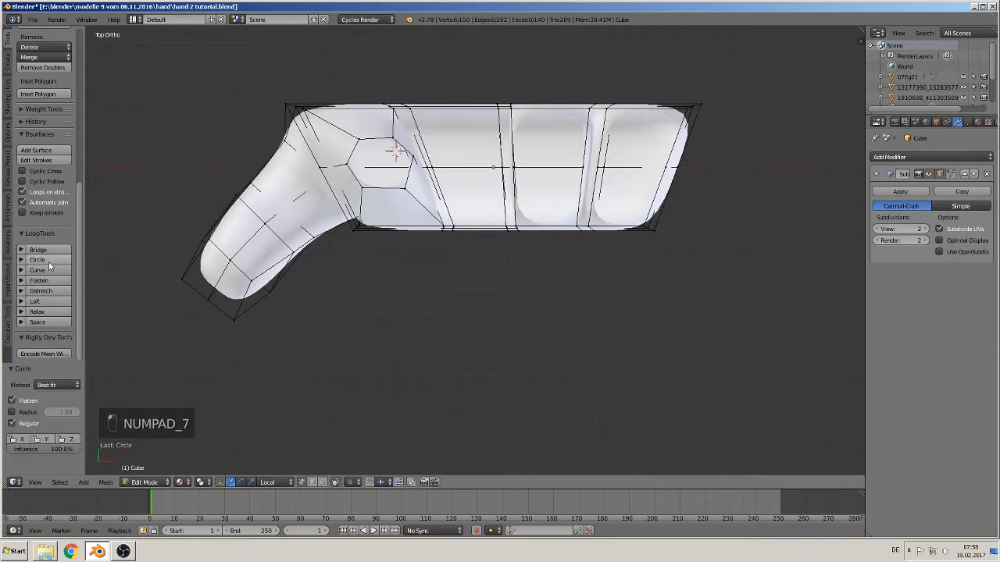
# Undo the Circle operation on the middle finger's rim and try the LoopTools Curve operation instead
pyautogui.moveTo(437, 239); pyautogui.dragTo(406, 467, button='middle')
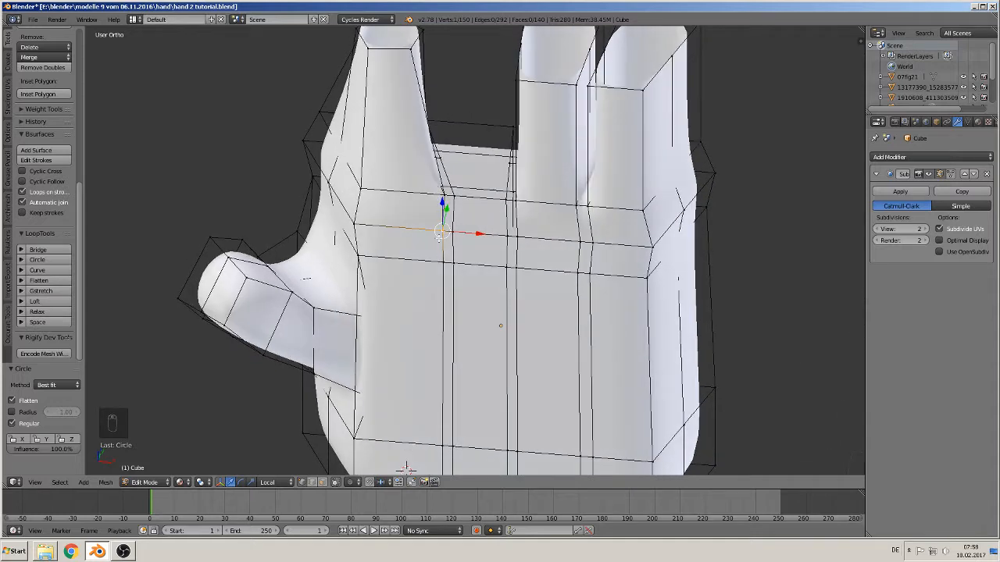
pyautogui.hotkey('ctrl', 'z')
pyautogui.hotkey('ctrl', 'z')
pyautogui.moveTo(406, 467); pyautogui.dragTo(383, 367, button='middle')
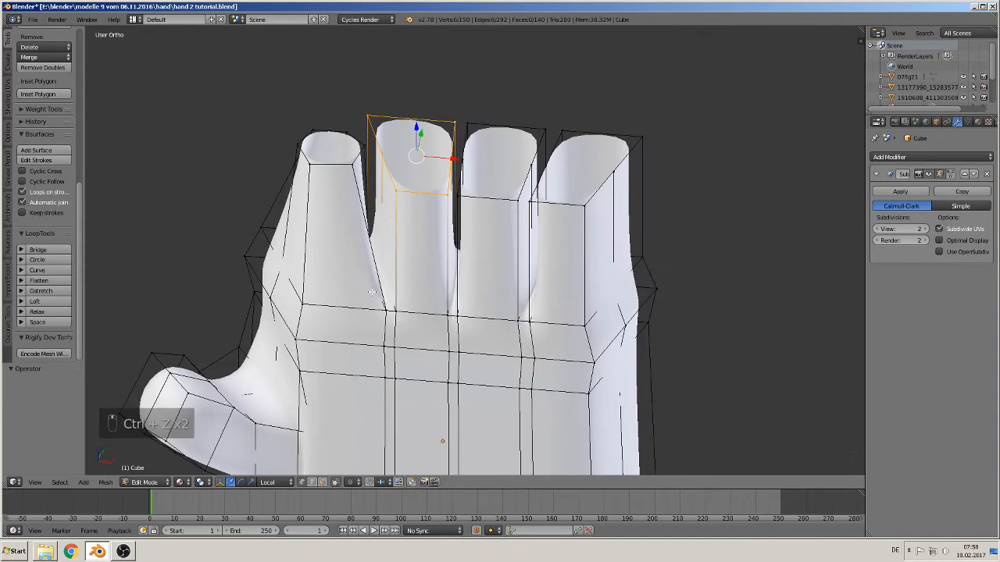
pyautogui.click(36, 270)
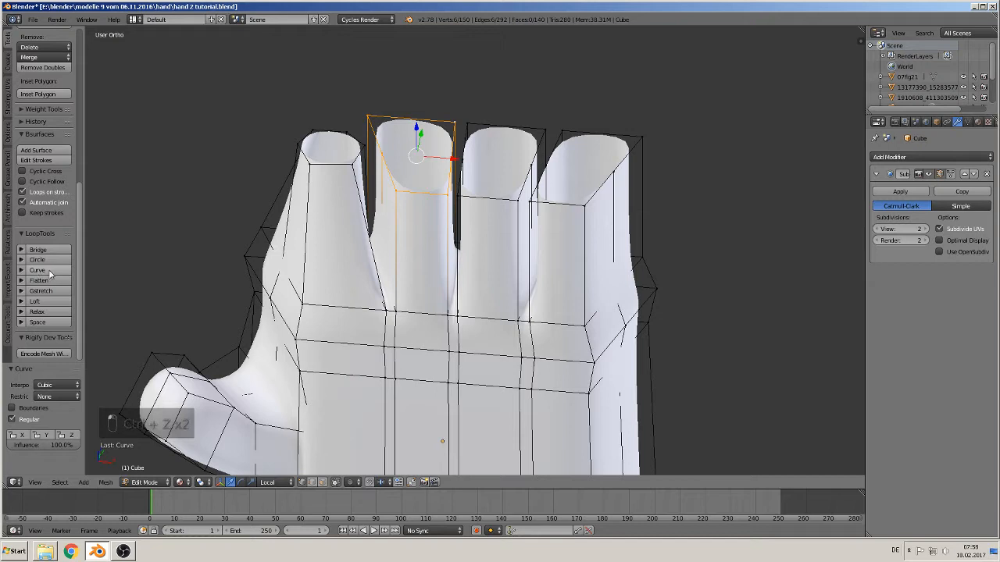
# Reselect the middle finger's six rim vertices in order around the opening and try the LoopTools Circle operation again
pyautogui.rightClick(512, 201)
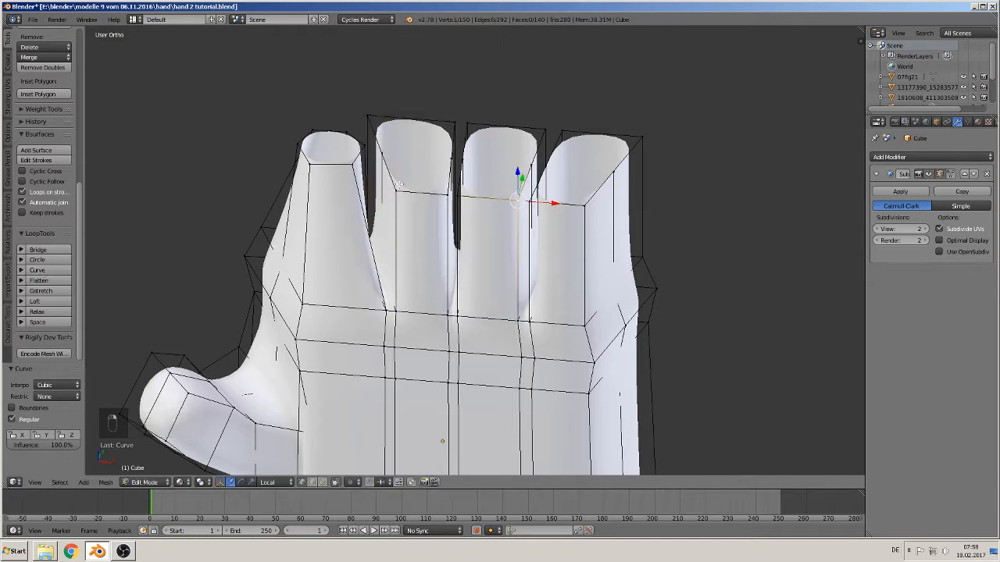
pyautogui.rightClick(398, 186)
pyautogui.keyDown('shift'); pyautogui.rightClick(446, 193); pyautogui.keyUp('shift')
pyautogui.keyDown('shift'); pyautogui.rightClick(450, 160); pyautogui.keyUp('shift')
pyautogui.keyDown('shift'); pyautogui.rightClick(452, 122); pyautogui.keyUp('shift')
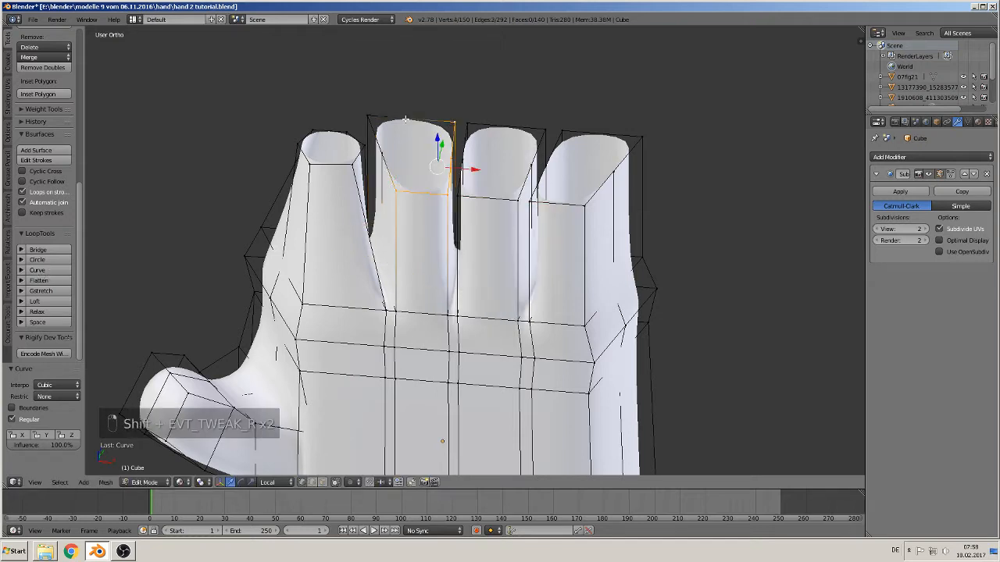
pyautogui.keyDown('shift'); pyautogui.rightClick(375, 118); pyautogui.keyUp('shift')
pyautogui.keyDown('shift'); pyautogui.rightClick(384, 151); pyautogui.keyUp('shift')
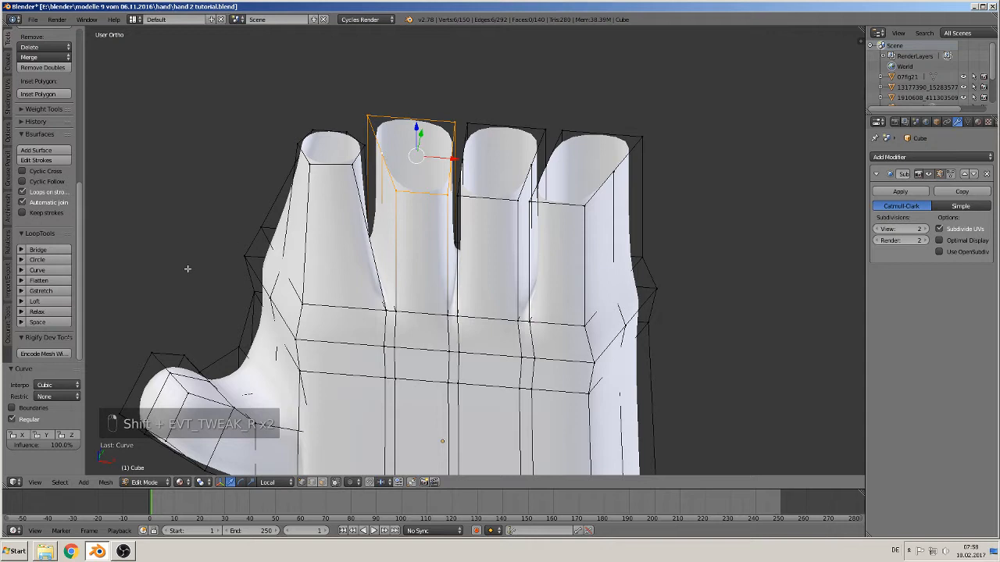
pyautogui.click(43, 261)
pyautogui.moveTo(375, 243); pyautogui.dragTo(378, 254, button='middle')
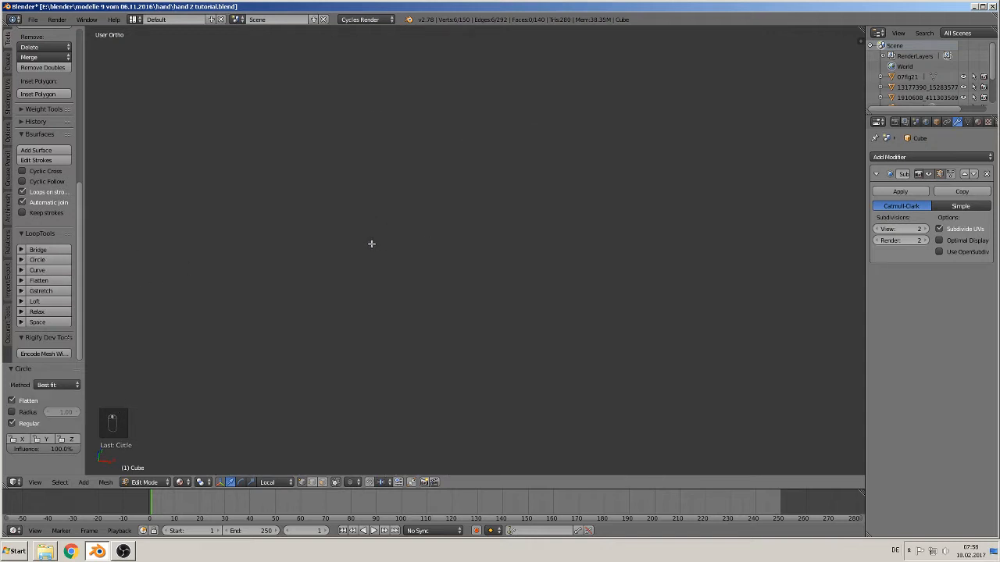
# Undo the repeated Circle operation, switch to Object Mode and cancel the move started there
pyautogui.hotkey('ctrl', 'z')
pyautogui.hotkey('ctrl', 'z')
pyautogui.press('Tab')
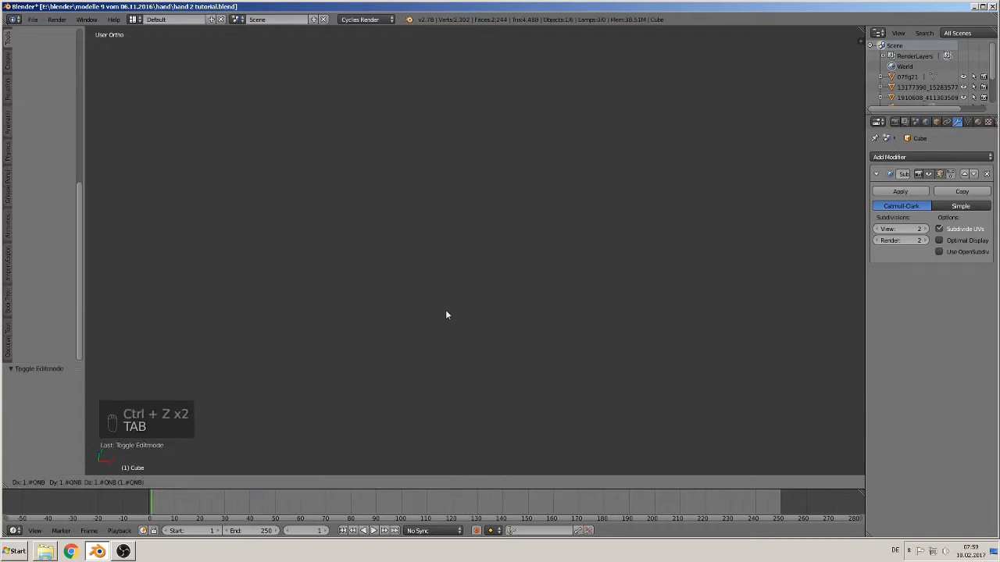
pyautogui.write('0')
pyautogui.press('Tab')
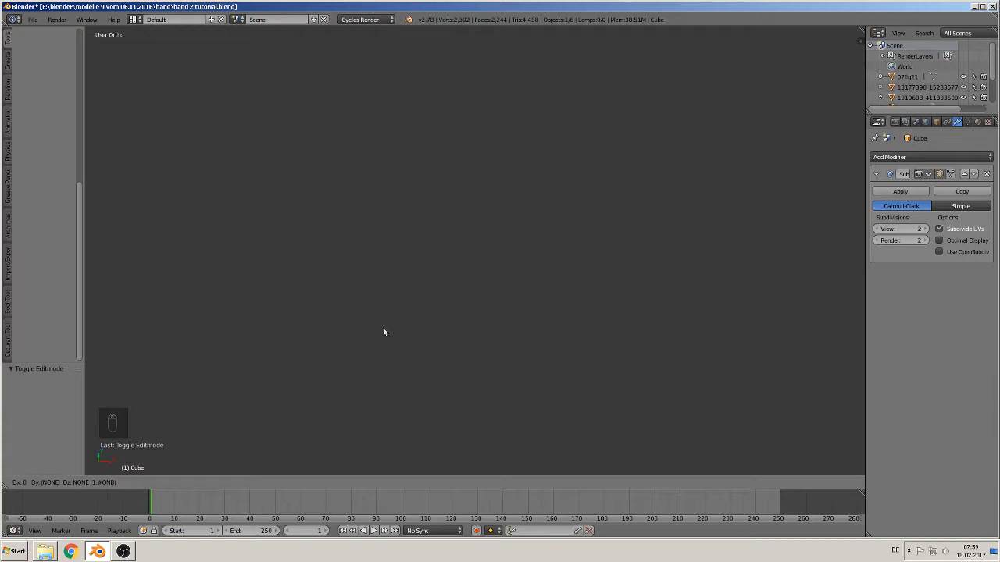
pyautogui.rightClick(466, 256)
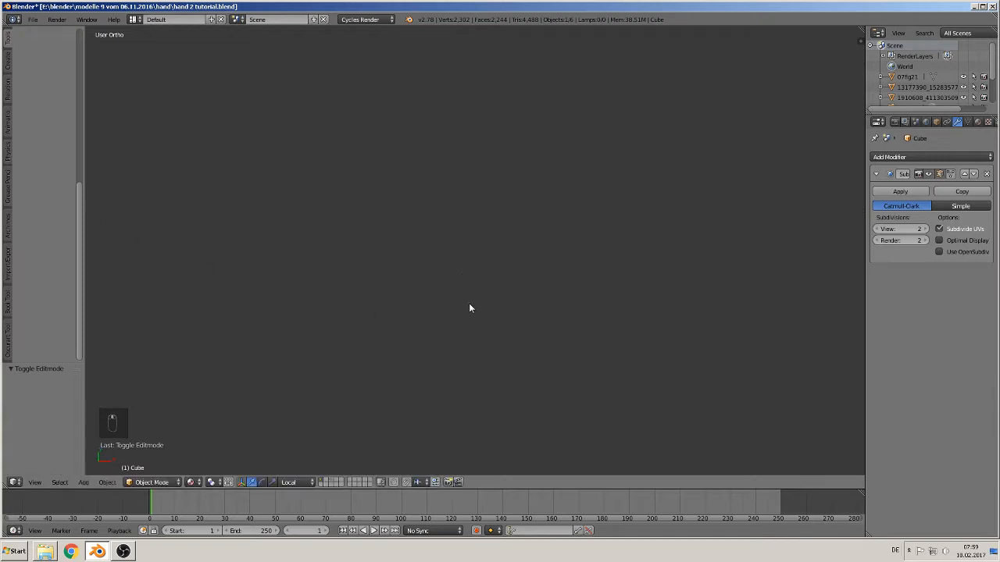
pyautogui.press('Tab')
pyautogui.press('Tab')
# Select the Cube object, frame it in the view and return to Edit Mode
pyautogui.scroll(-2, 916, 91)
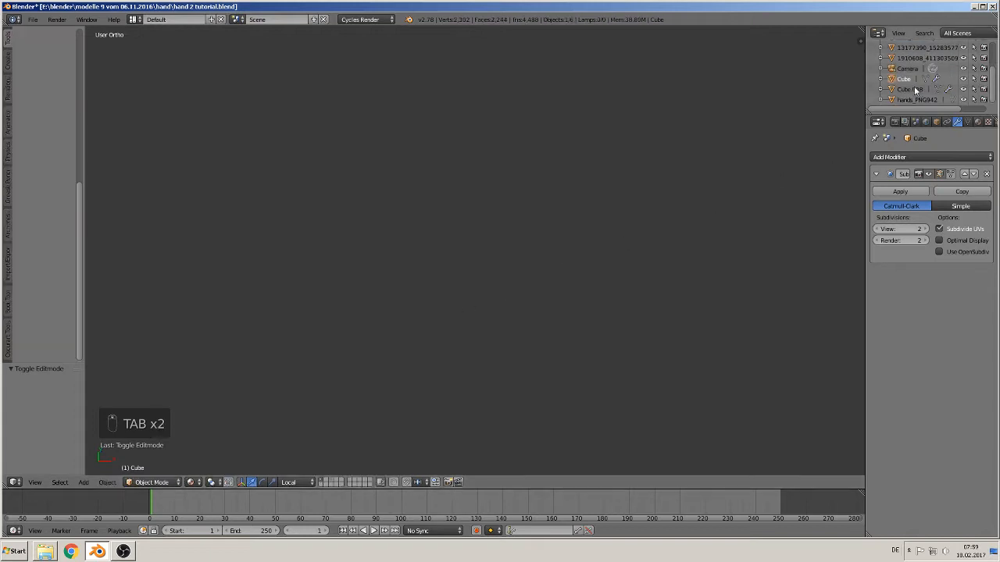
pyautogui.rightClick(902, 79)
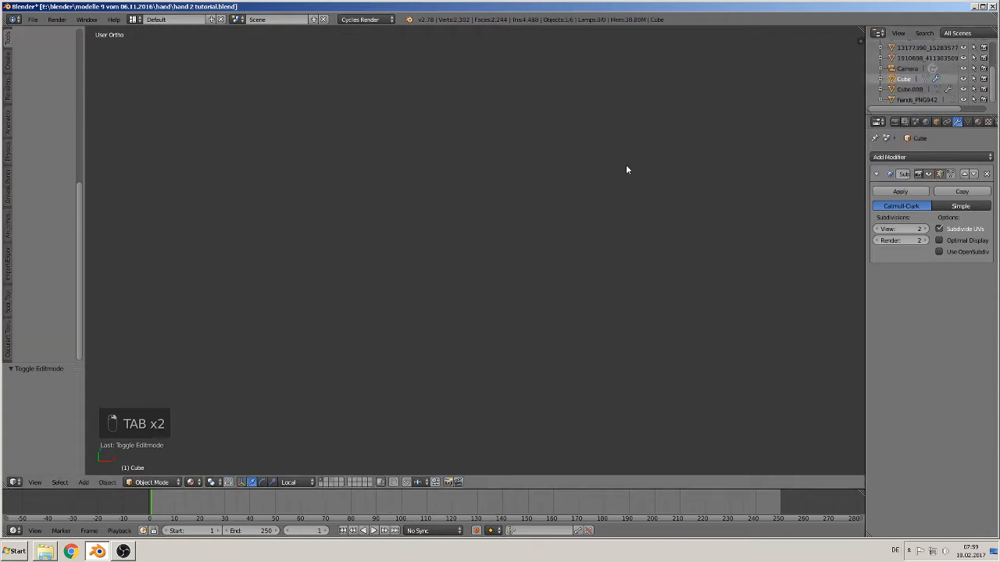
pyautogui.press('KP_Decimal')
pyautogui.press('KP_Enter')
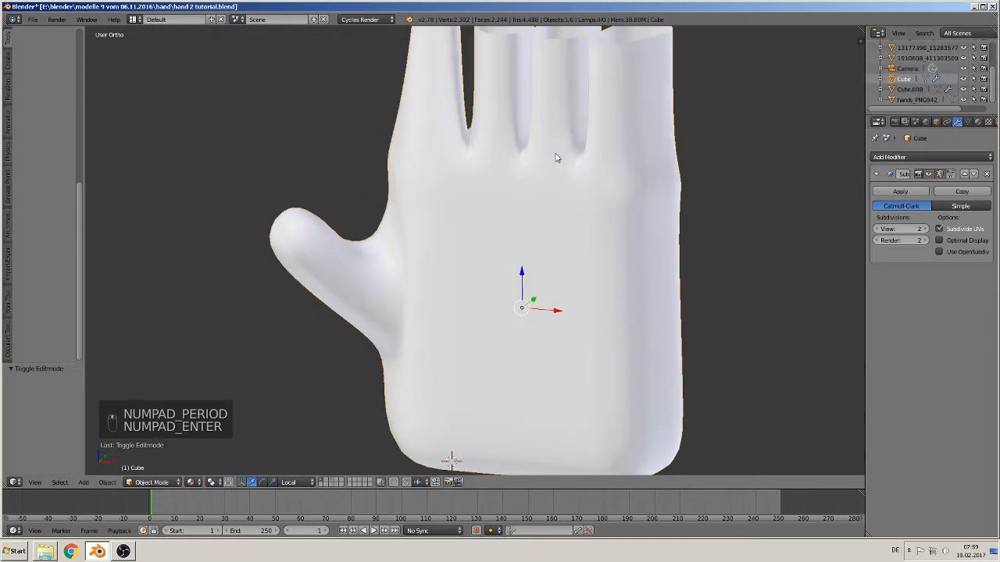
pyautogui.press('Tab')
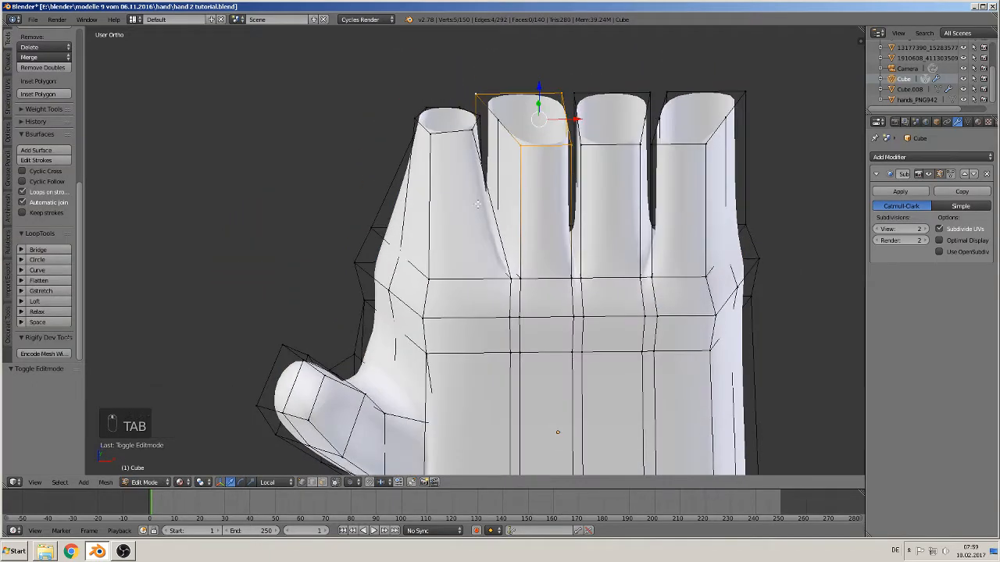
# Add the last rim vertex to the middle finger's selection, run LoopTools Relax and scale the rim to about 0.787
pyautogui.keyDown('shift'); pyautogui.rightClick(497, 121); pyautogui.keyUp('shift')
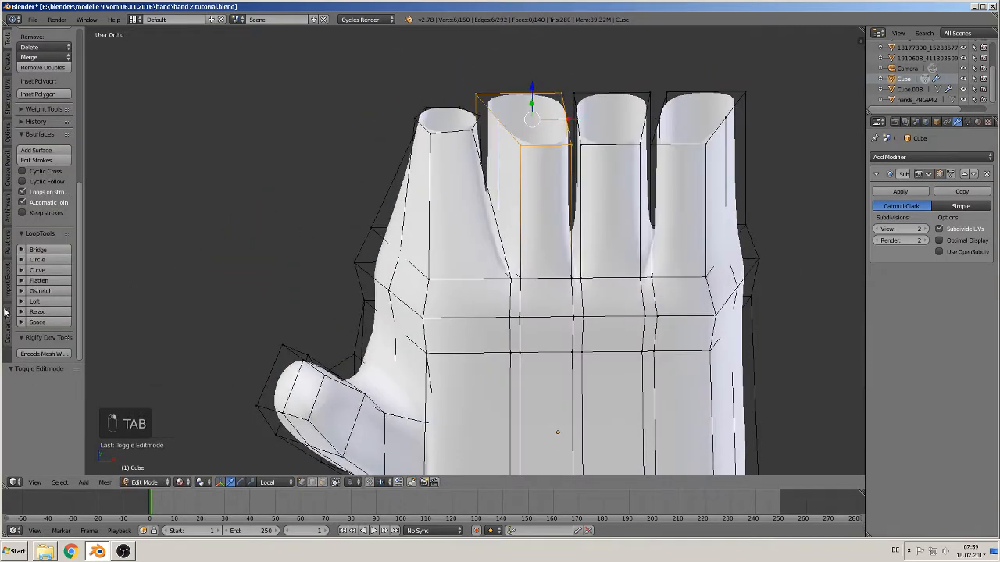
pyautogui.click(37, 312)
pyautogui.moveTo(388, 187); pyautogui.dragTo(380, 255, button='middle')
pyautogui.keyDown('shift'); pyautogui.moveTo(571, 215); pyautogui.dragTo(464, 260, button='middle'); pyautogui.keyUp('shift')
pyautogui.press('s')
pyautogui.click(530, 226)
# Select the ring finger's six rim vertices in order around the opening, run LoopTools Relax and scale them to about 0.817
pyautogui.rightClick(492, 239)
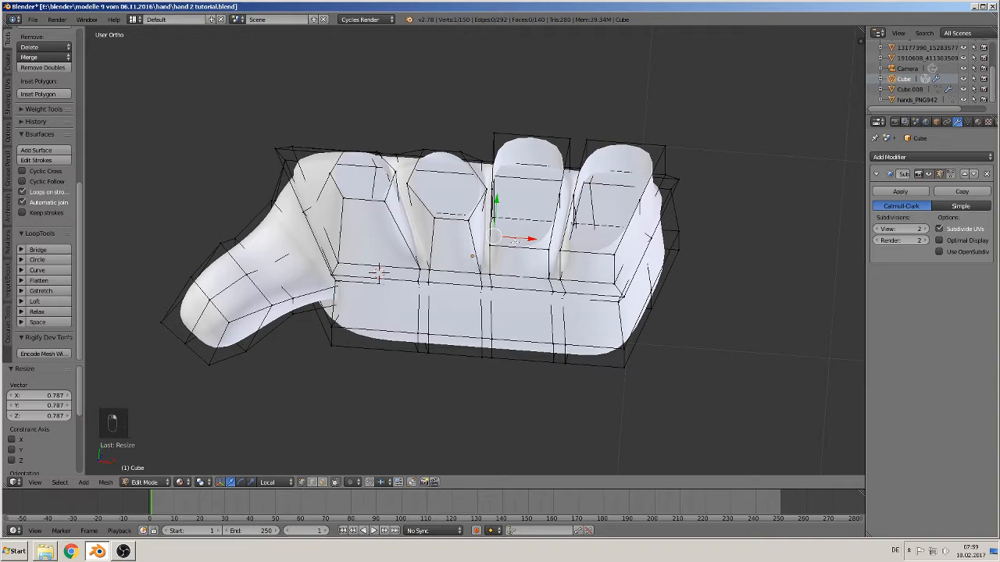
pyautogui.moveTo(550, 245); pyautogui.dragTo(473, 198, button='middle')
pyautogui.rightClick(461, 190)
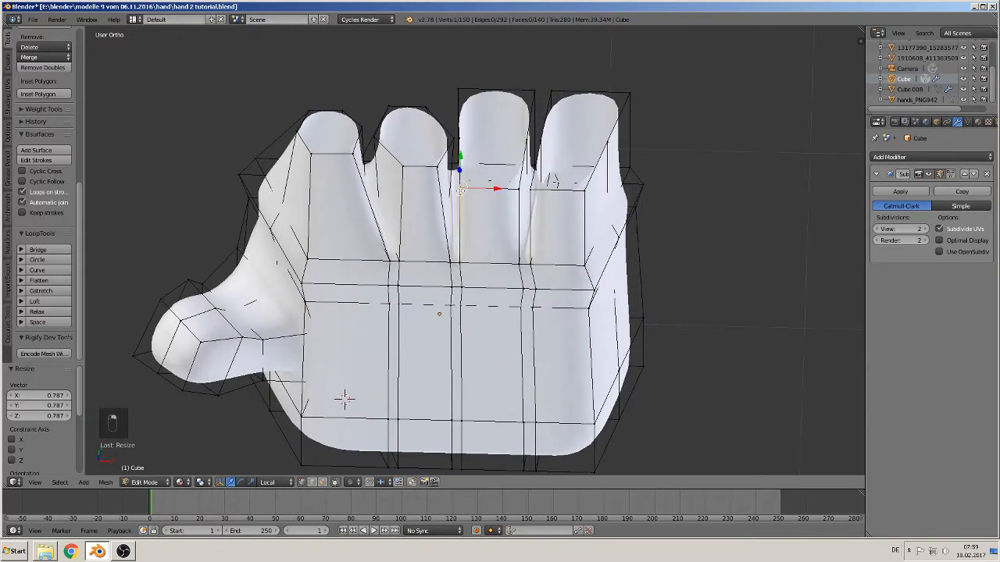
pyautogui.keyDown('shift'); pyautogui.rightClick(518, 190); pyautogui.keyUp('shift')
pyautogui.keyDown('shift'); pyautogui.rightClick(527, 142); pyautogui.keyUp('shift')
pyautogui.keyDown('shift'); pyautogui.rightClick(531, 93); pyautogui.keyUp('shift')
pyautogui.keyDown('shift'); pyautogui.rightClick(460, 91); pyautogui.keyUp('shift')
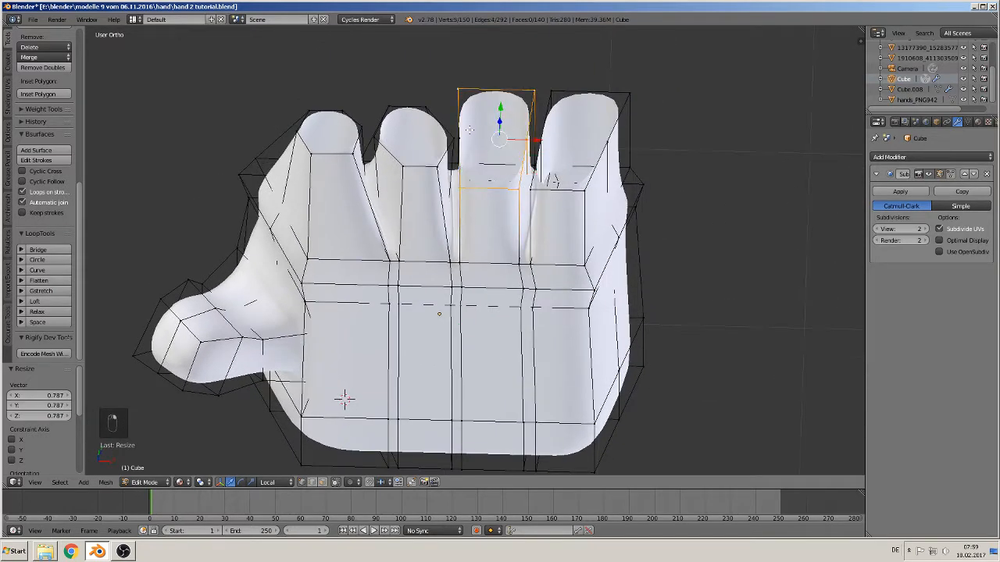
pyautogui.keyDown('shift'); pyautogui.rightClick(452, 162); pyautogui.keyUp('shift')
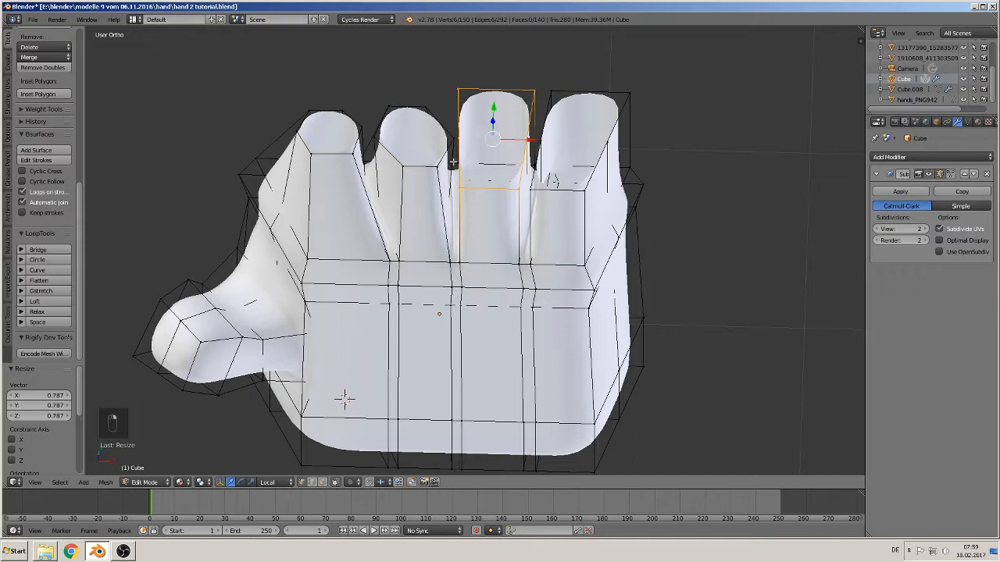
pyautogui.click(36, 311)
pyautogui.click(36, 312)
pyautogui.click(35, 313)
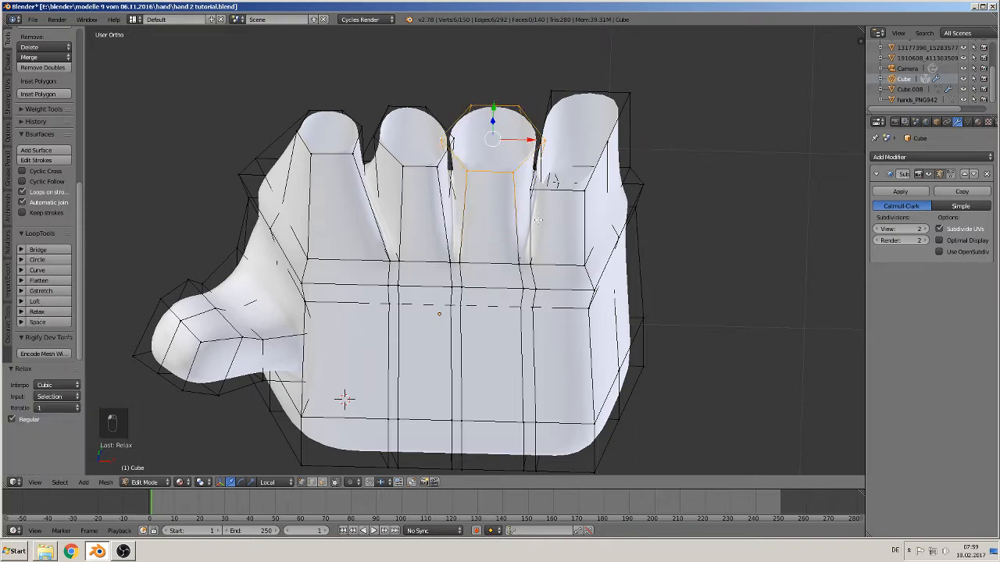
pyautogui.press('s')
pyautogui.click(595, 202)
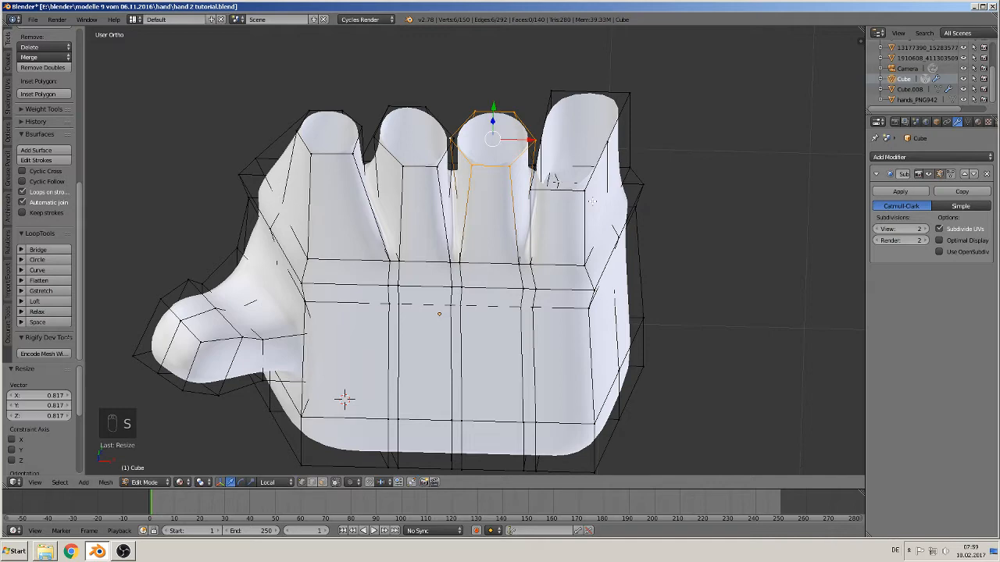
# Separate the facing rim vertices of the ring and middle fingers along X, moving them about 0.039 and -0.011 respectively
pyautogui.scroll(4, 492, 148)
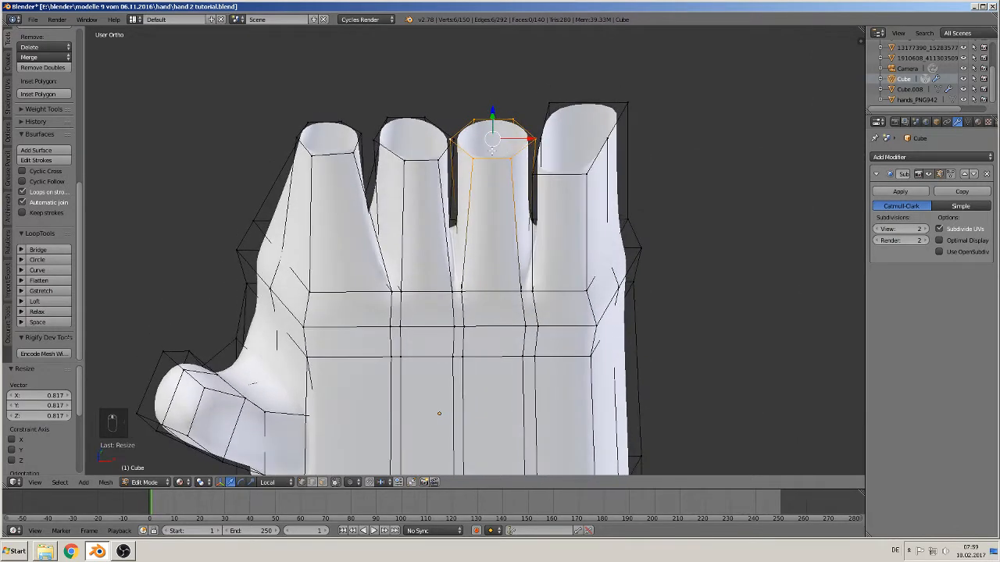
pyautogui.scroll(3, 450, 157)
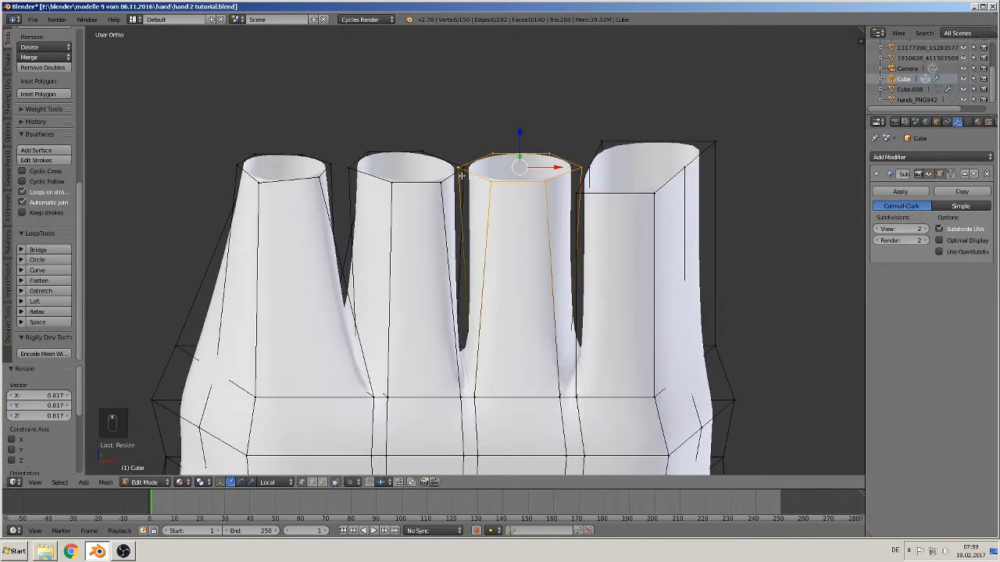
pyautogui.press('g')
pyautogui.press('x')
pyautogui.click(465, 168)
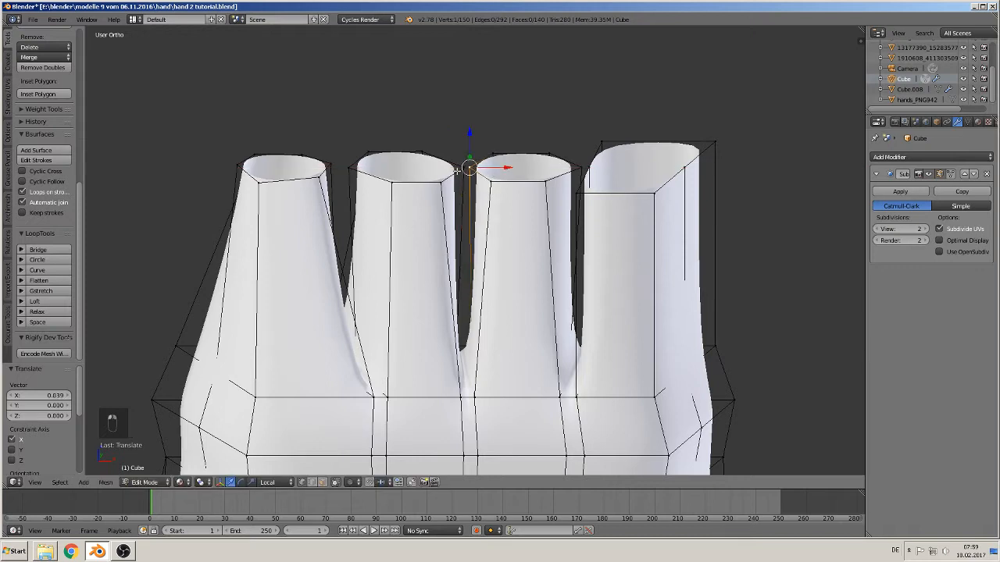
pyautogui.press('g')
pyautogui.press('x')
pyautogui.click(463, 166)
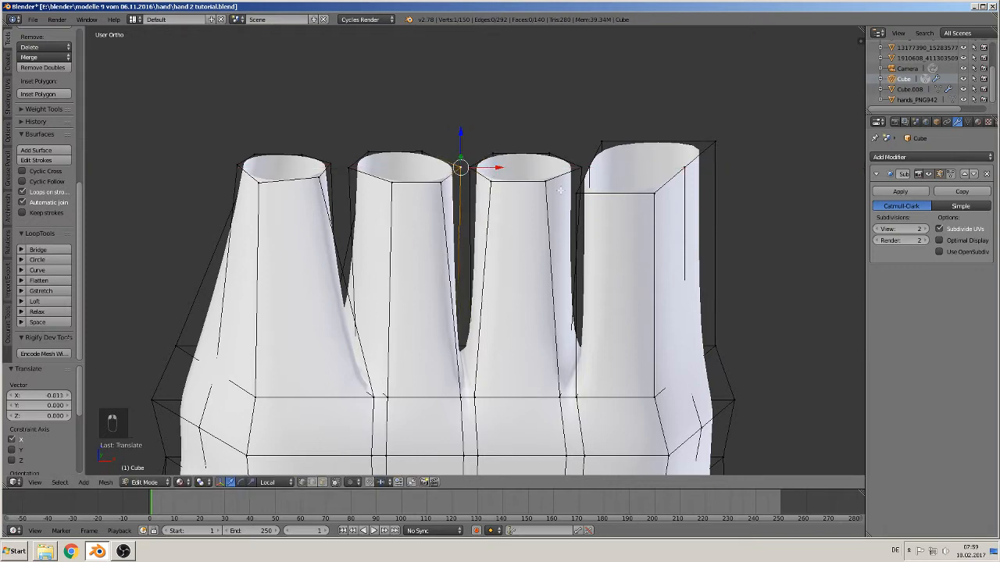
# Select the little finger's six rim vertices in order around the opening, run LoopTools Relax and scale them to about 0.669
pyautogui.rightClick(577, 192)
pyautogui.keyDown('shift'); pyautogui.rightClick(654, 192); pyautogui.keyUp('shift')
pyautogui.keyDown('shift'); pyautogui.rightClick(684, 167); pyautogui.keyUp('shift')
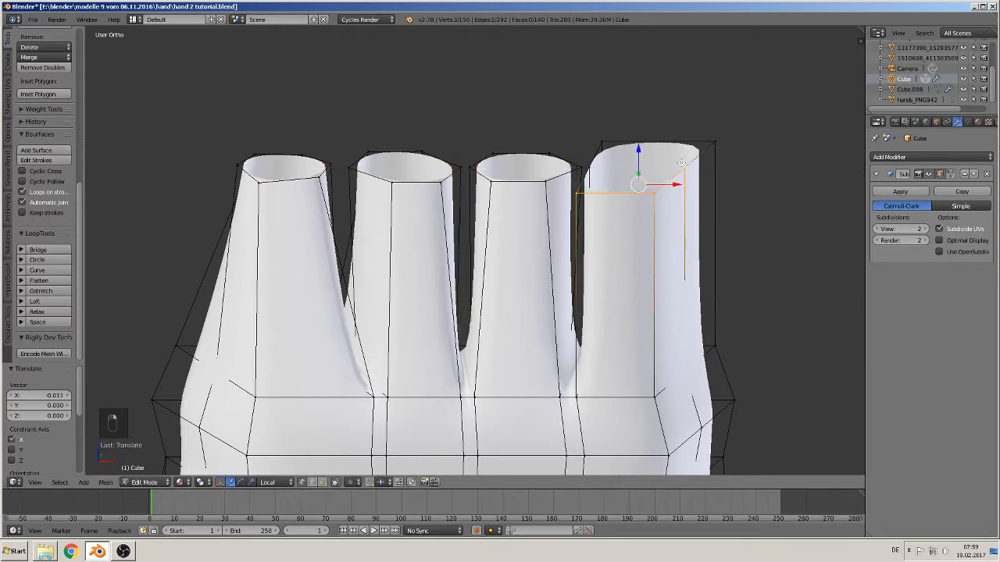
pyautogui.keyDown('shift'); pyautogui.rightClick(715, 142); pyautogui.keyUp('shift')
pyautogui.keyDown('shift'); pyautogui.rightClick(603, 139); pyautogui.keyUp('shift')
pyautogui.keyDown('shift'); pyautogui.rightClick(590, 167); pyautogui.keyUp('shift')
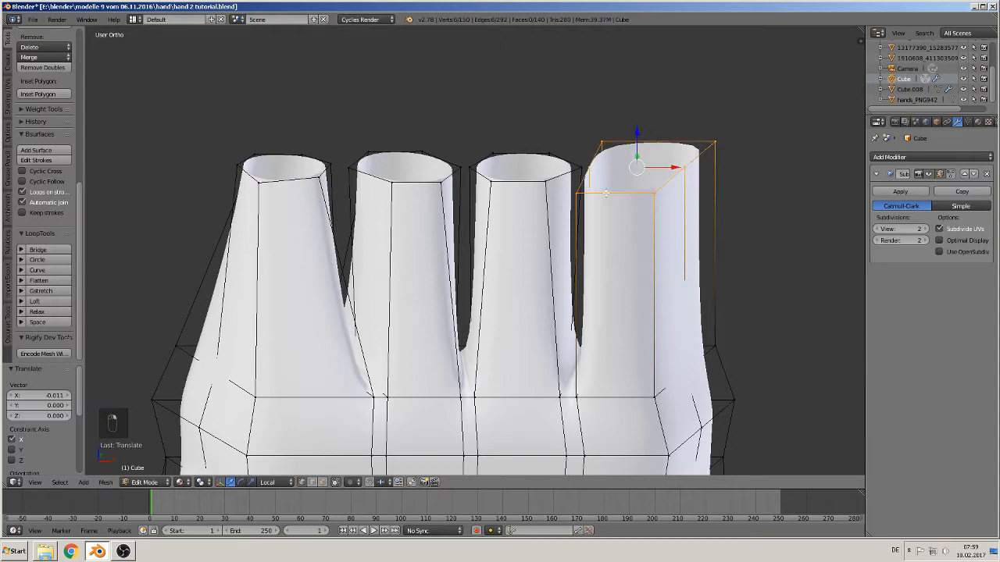
pyautogui.moveTo(605, 194); pyautogui.dragTo(616, 248, button='middle')
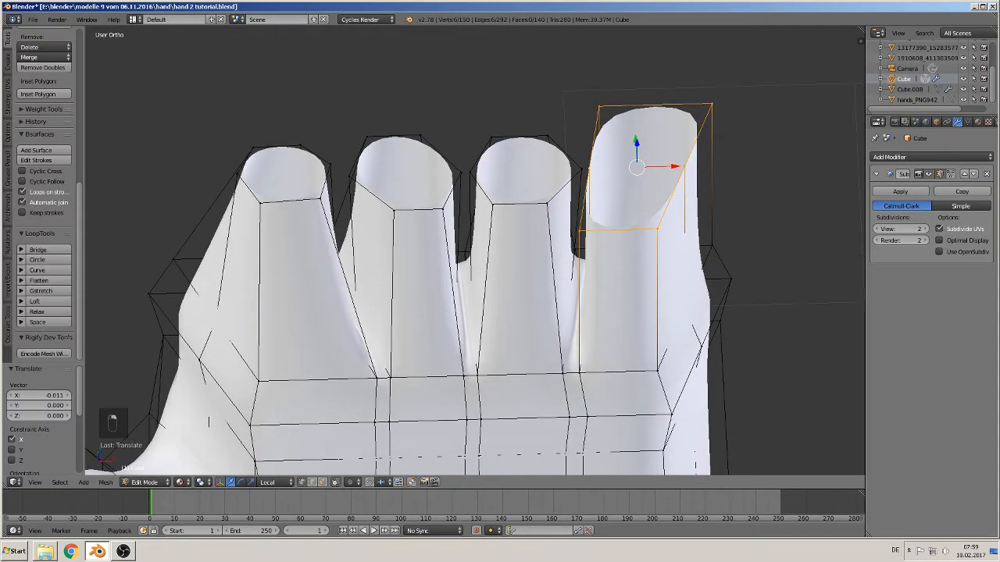
pyautogui.click(39, 312)
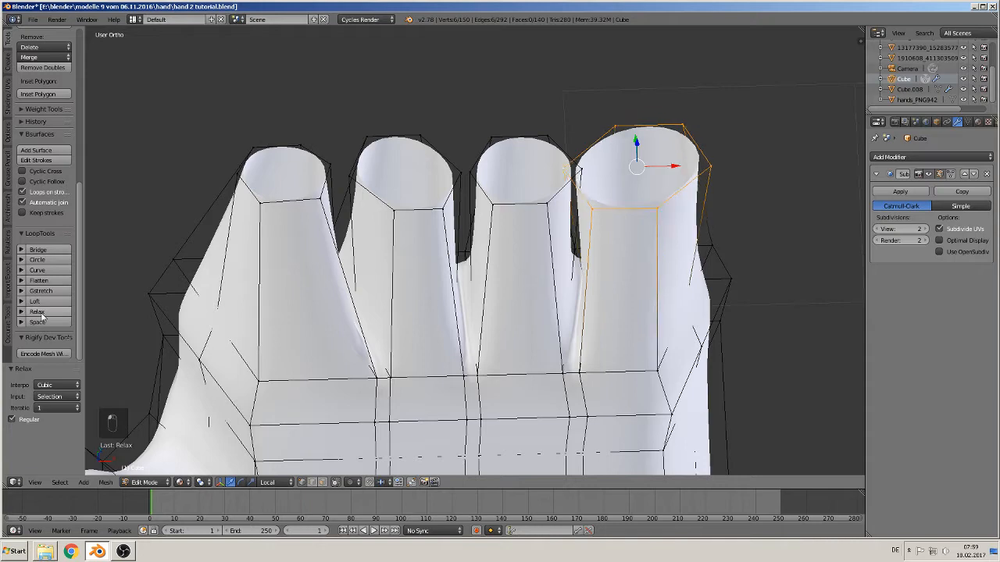
pyautogui.press('s')
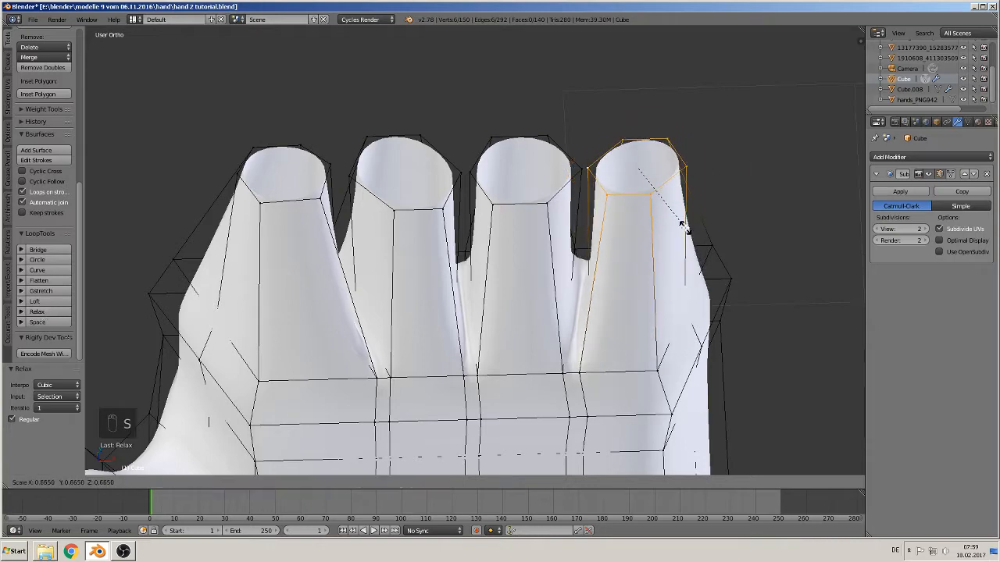
pyautogui.click(681, 224)
# In front view, add one centred loop cut between the lowest edge loop and the bottom edge of the palm
pyautogui.scroll(-6, 557, 284)
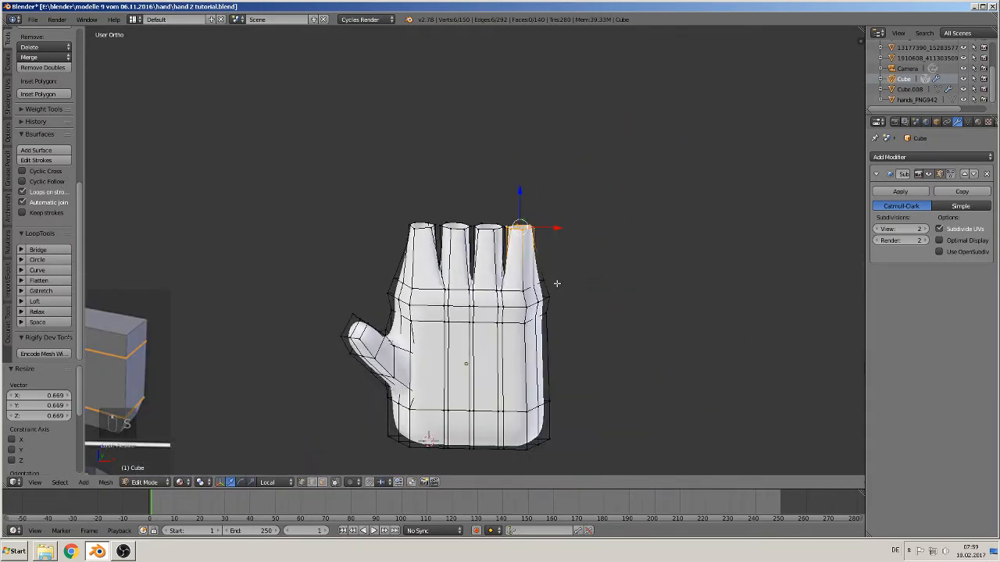
pyautogui.keyDown('shift'); pyautogui.moveTo(557, 283); pyautogui.dragTo(574, 228, button='middle'); pyautogui.keyUp('shift')
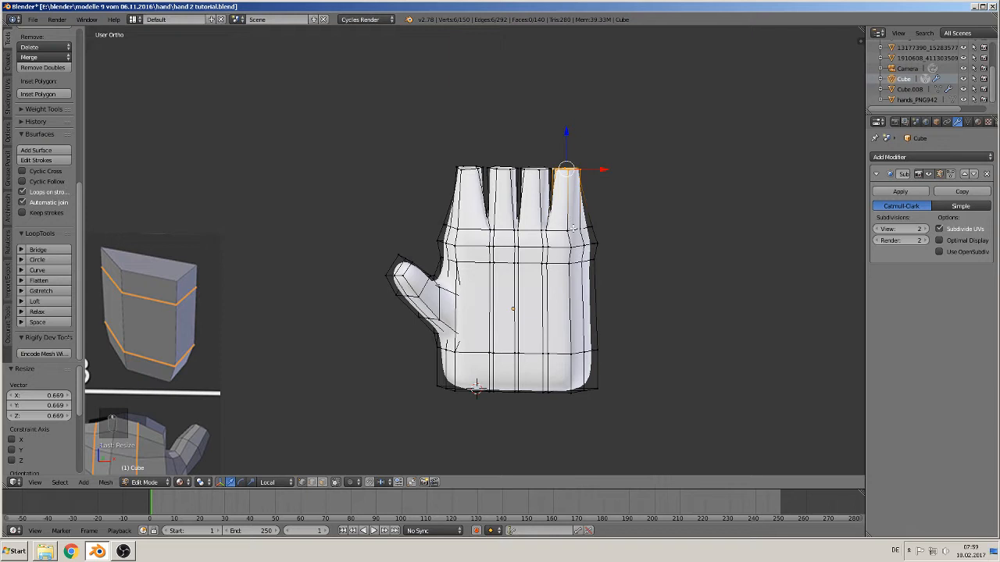
pyautogui.press('KP_1')
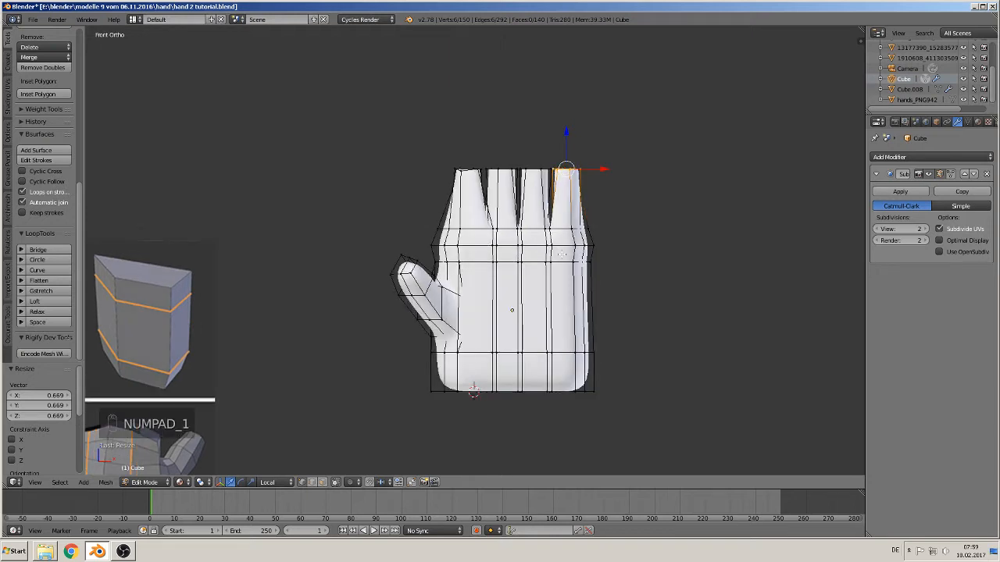
pyautogui.keyDown('shift'); pyautogui.moveTo(574, 306); pyautogui.dragTo(665, 282, button='middle'); pyautogui.keyUp('shift')
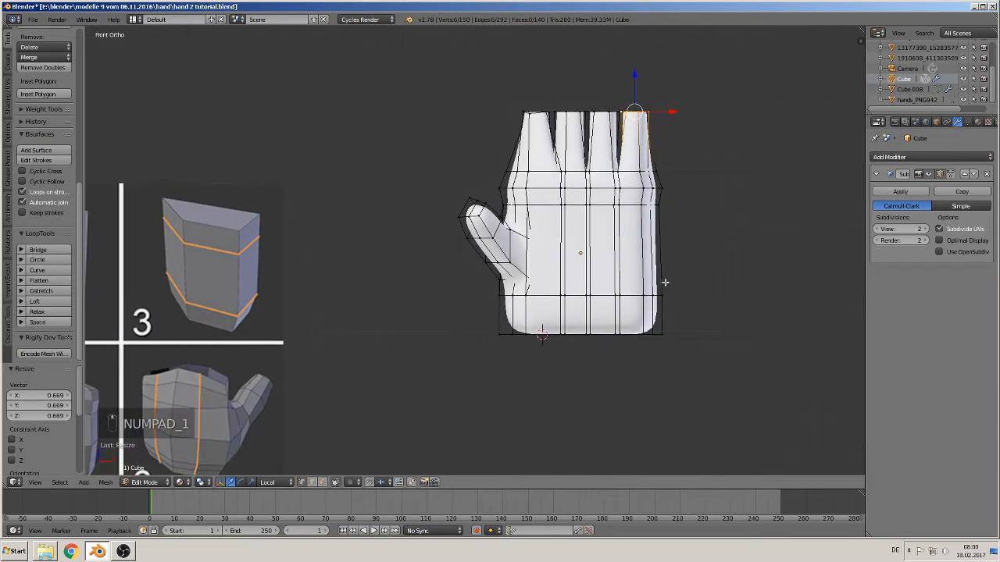
pyautogui.keyDown('shift'); pyautogui.moveTo(624, 321); pyautogui.dragTo(524, 320, button='middle'); pyautogui.keyUp('shift')
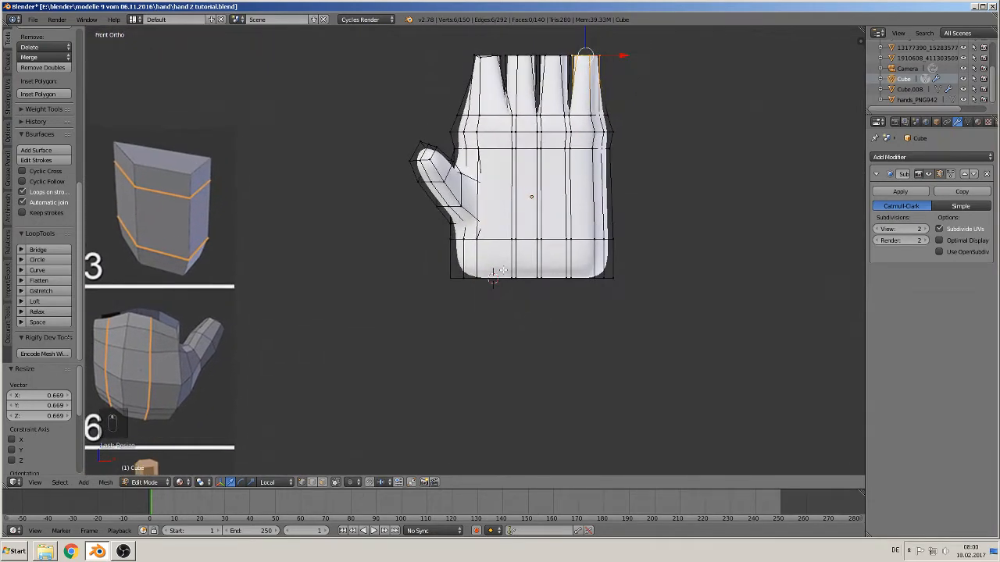
pyautogui.hotkey('ctrl', 'r')
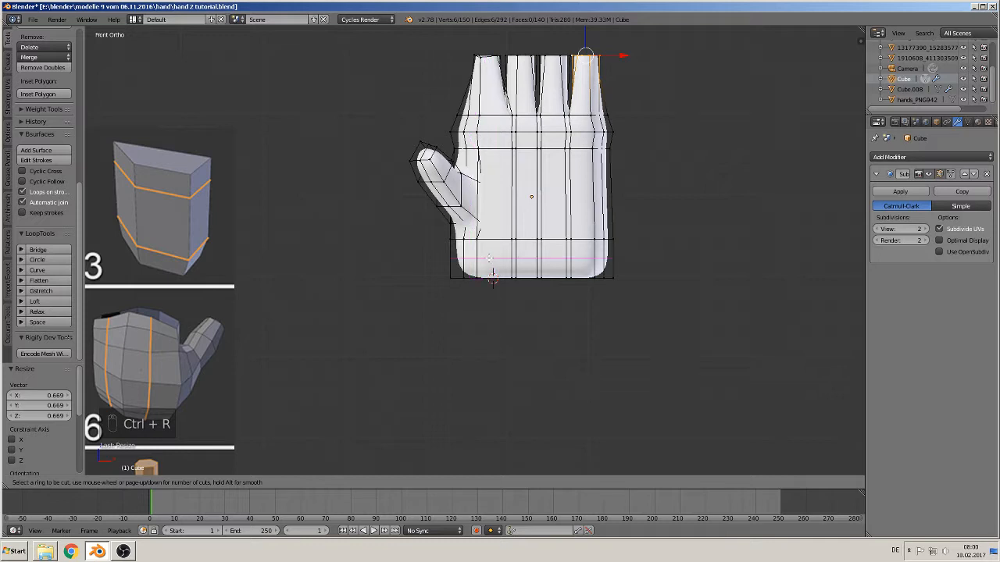
pyautogui.click(490, 259)
pyautogui.rightClick(489, 258)
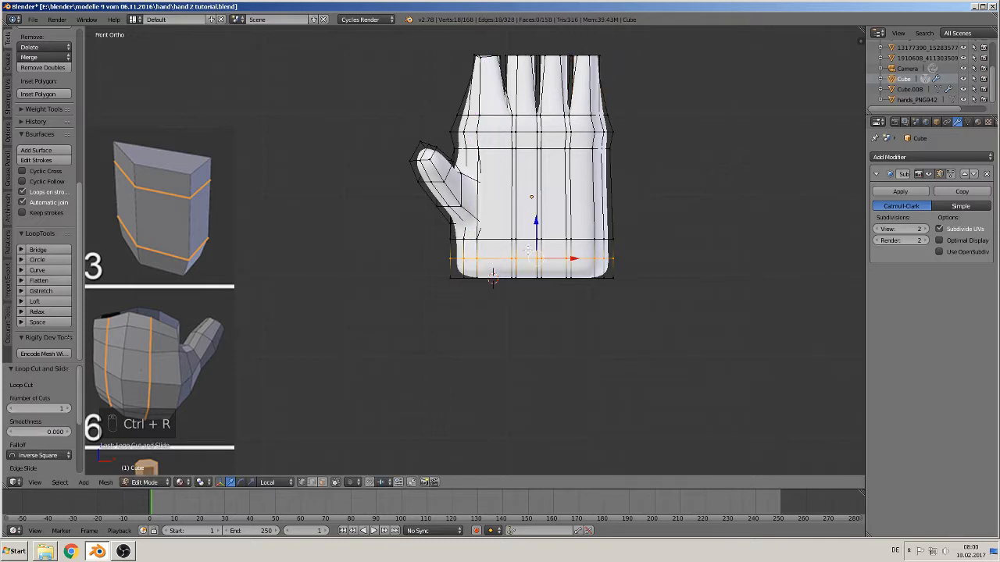
# Allow selection through the mesh, box-select all vertices along the palm's bottom edge and scale them to about 0.705
pyautogui.keyDown('alt'); pyautogui.rightClick(557, 278); pyautogui.keyUp('alt')
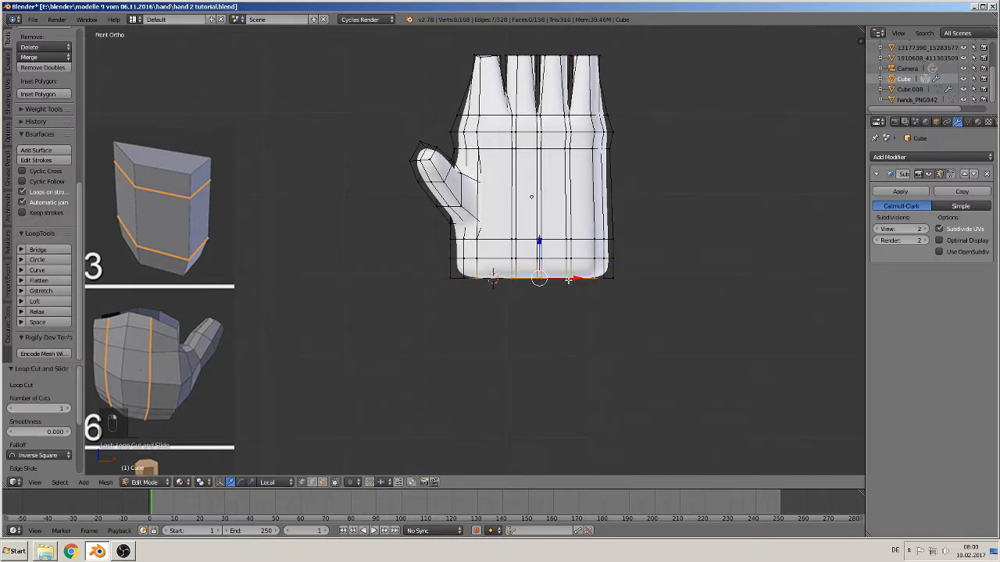
pyautogui.press('a')
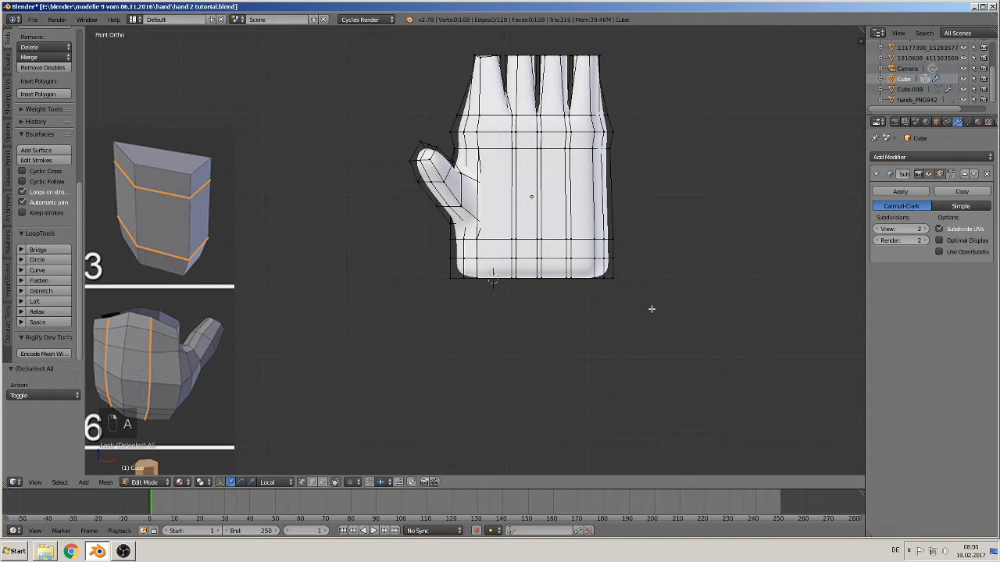
pyautogui.click(341, 482)
pyautogui.press('b')
pyautogui.moveTo(651, 300); pyautogui.dragTo(407, 261)
pyautogui.click(351, 482)
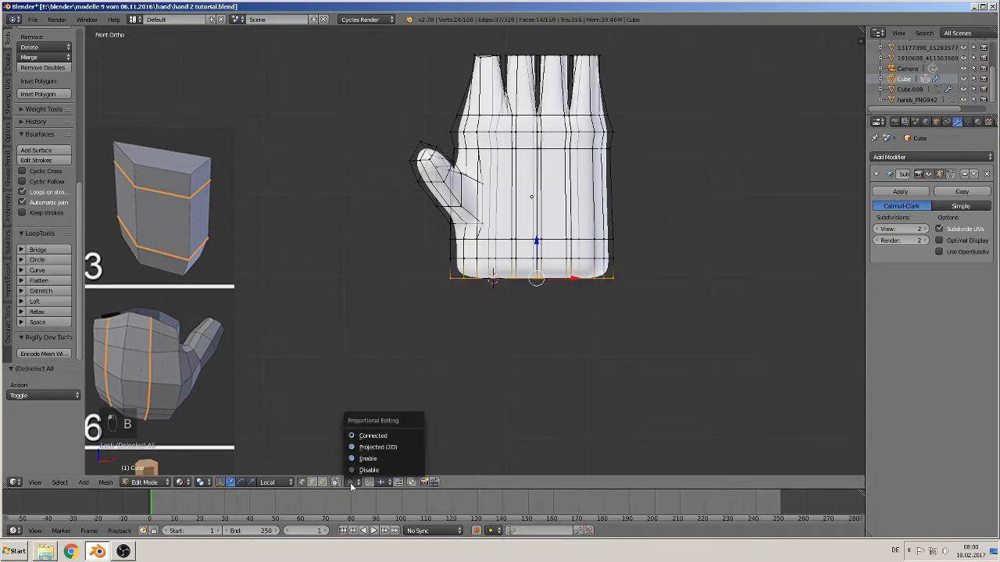
pyautogui.click(378, 440)
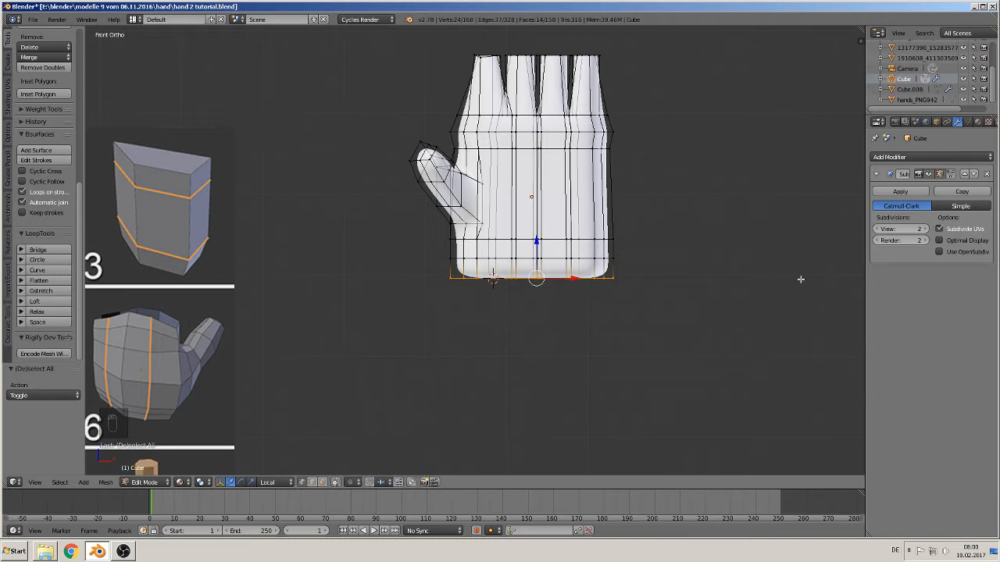
pyautogui.press('s')
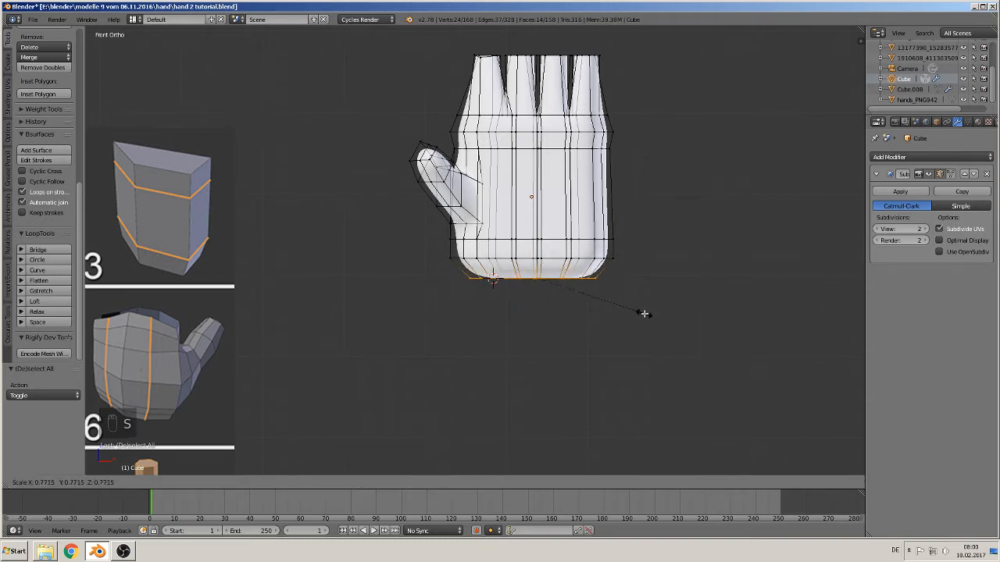
pyautogui.click(635, 311)
# Select the edge loop just above the palm's bottom edge and scale it along X to about 0.86
pyautogui.keyDown('alt'); pyautogui.rightClick(527, 259); pyautogui.keyUp('alt')
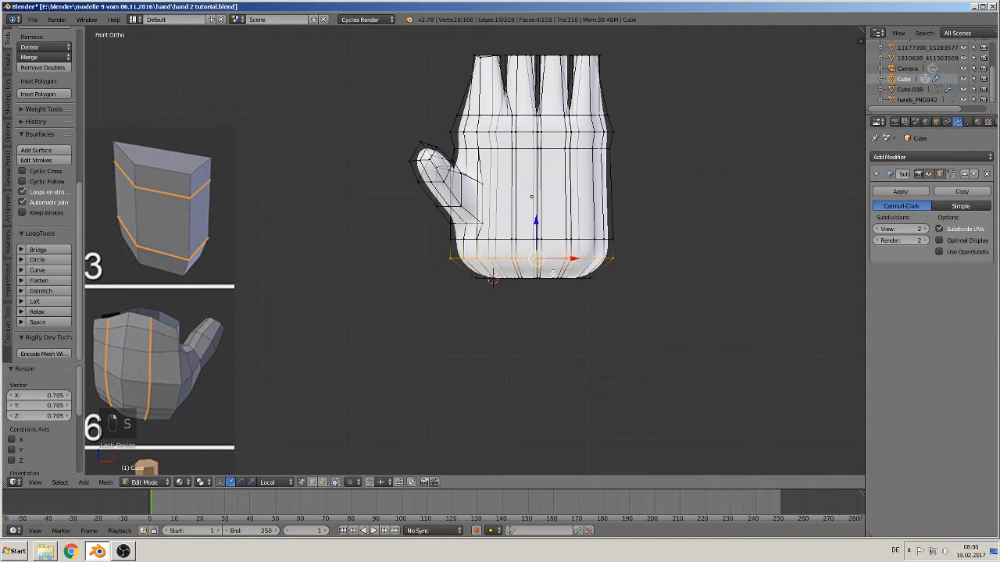
pyautogui.press('s')
pyautogui.press('x')
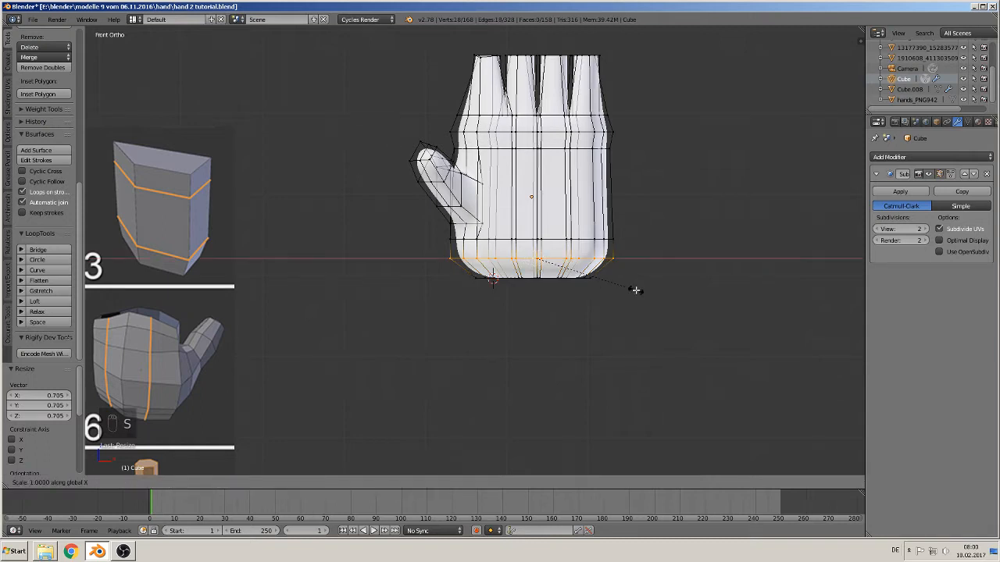
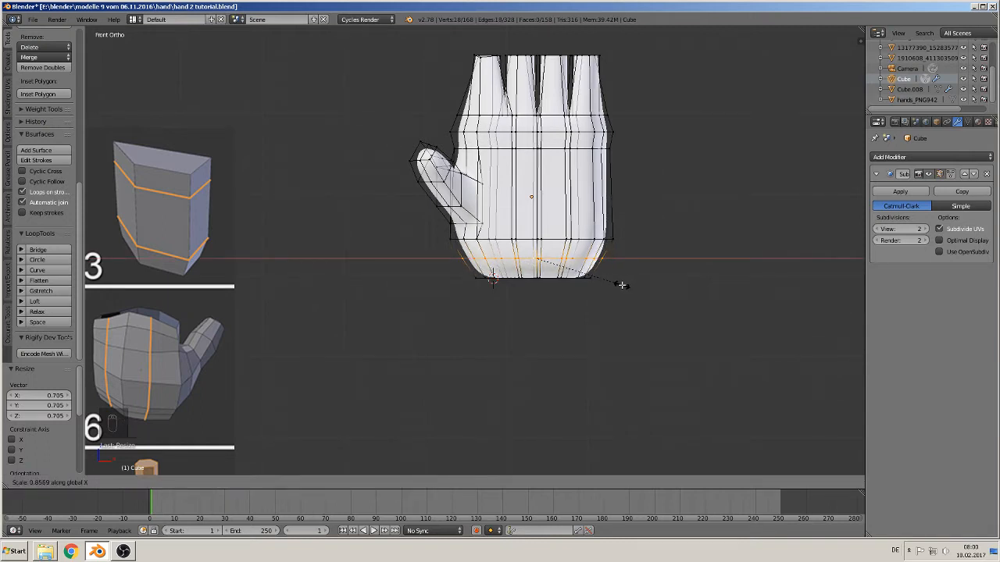
pyautogui.click(620, 284)
# Examine the smoothed hand shape in Object Mode from the front and return to Edit Mode
pyautogui.press('Tab')
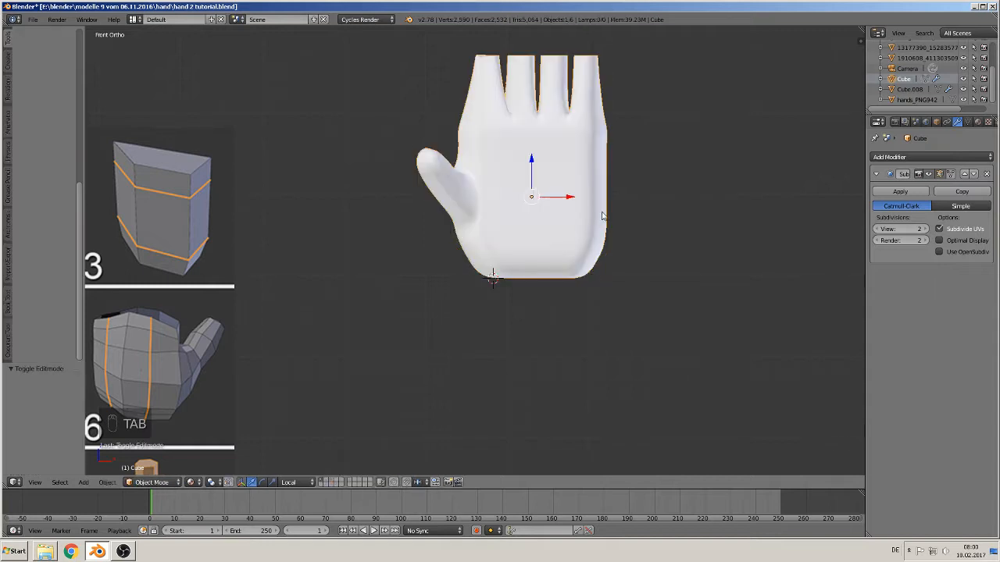
pyautogui.moveTo(602, 216); pyautogui.dragTo(567, 241, button='middle')
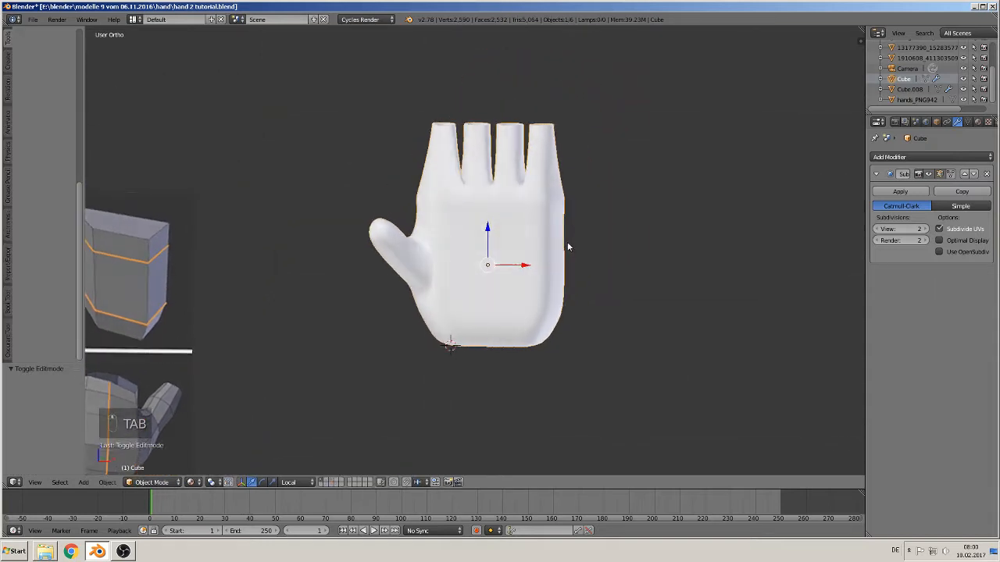
pyautogui.press('KP_1')
pyautogui.scroll(4, 567, 241)
pyautogui.scroll(-1, 468, 222)
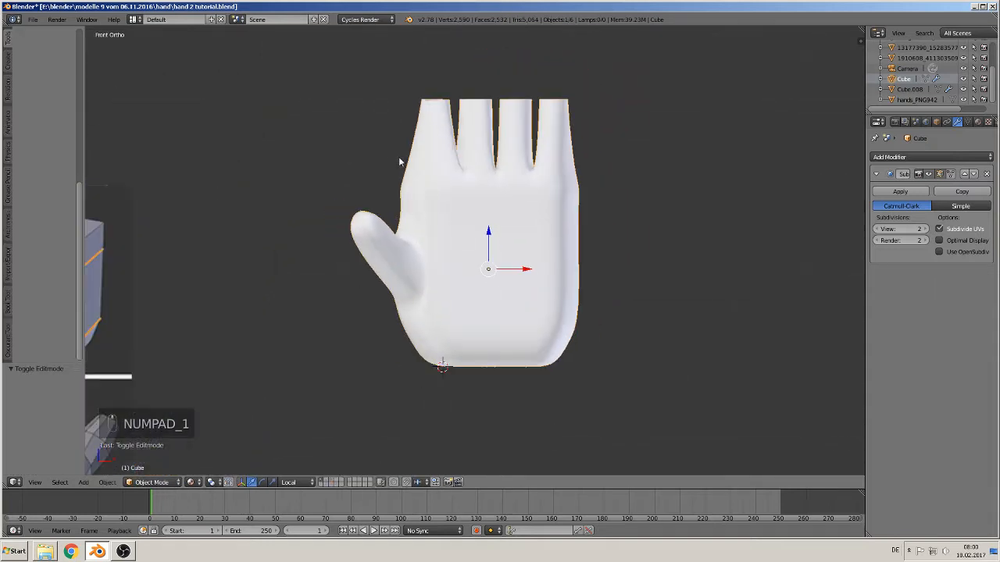
pyautogui.press('Tab')
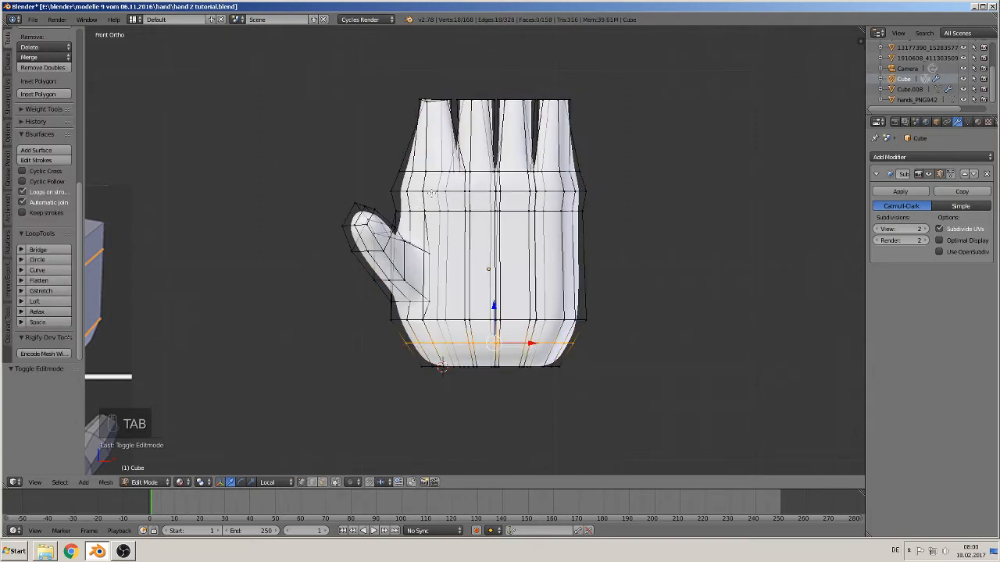
# Select the second edge loop below the finger gaps, scale it to about 0.97 and move it 0.011 along X
pyautogui.keyDown('alt'); pyautogui.rightClick(431, 193); pyautogui.keyUp('alt')
pyautogui.press('s')
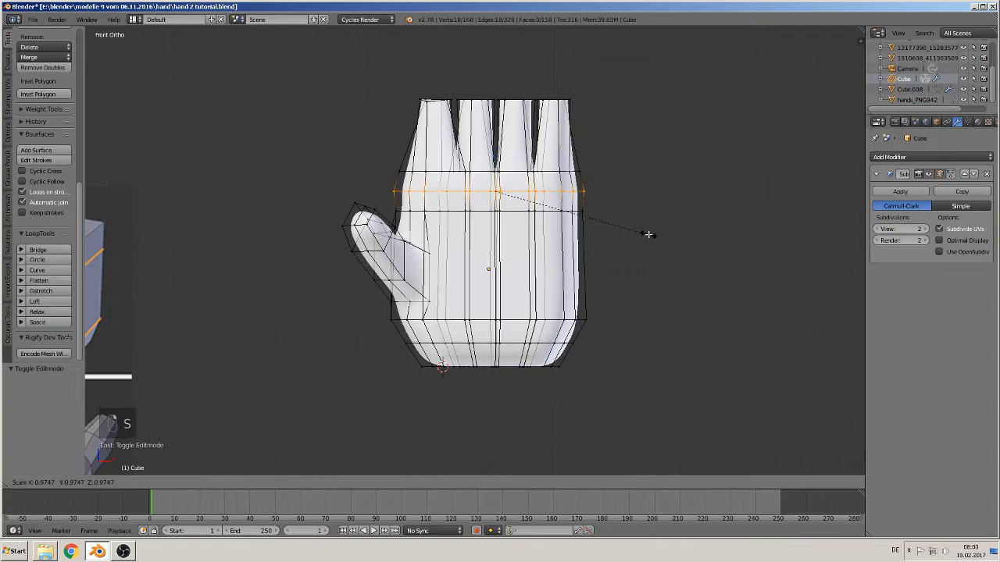
pyautogui.click(649, 232)
pyautogui.moveTo(532, 193); pyautogui.dragTo(540, 203)
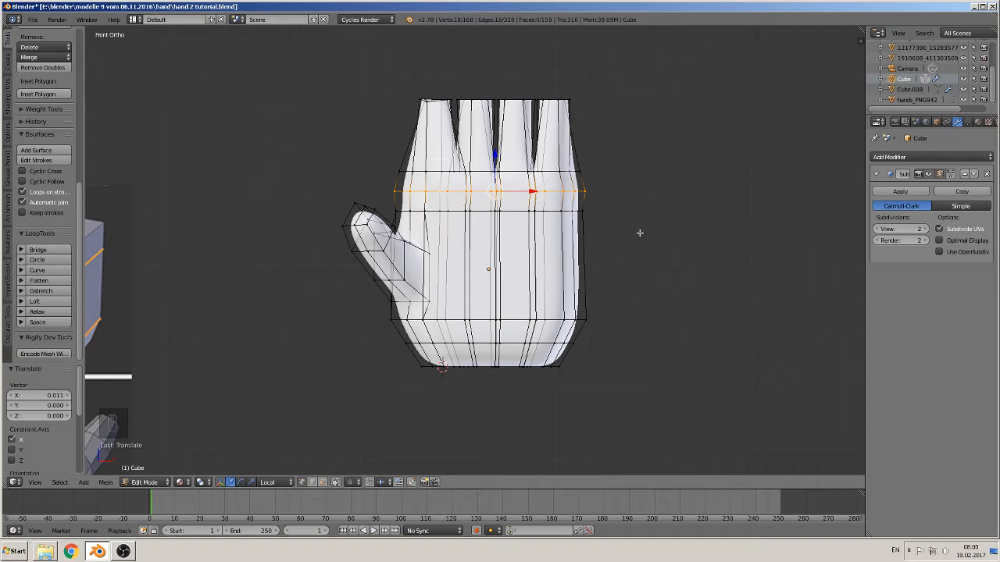
# Select all vertices of the four fingers and the upper palm down to its third edge loop and move them -0.139 along local Z
pyautogui.press('a')
pyautogui.press('b')
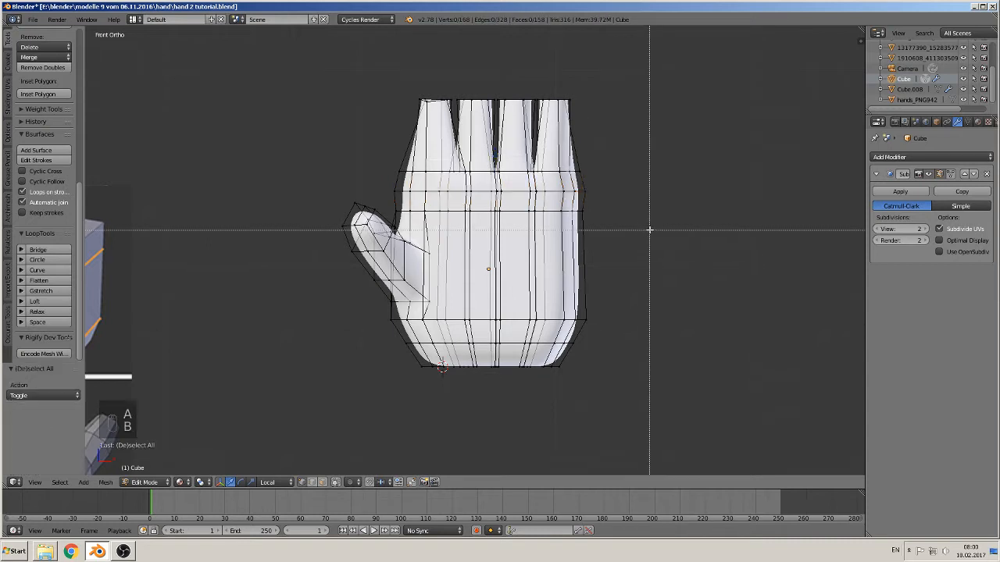
pyautogui.moveTo(649, 229); pyautogui.dragTo(414, 62)
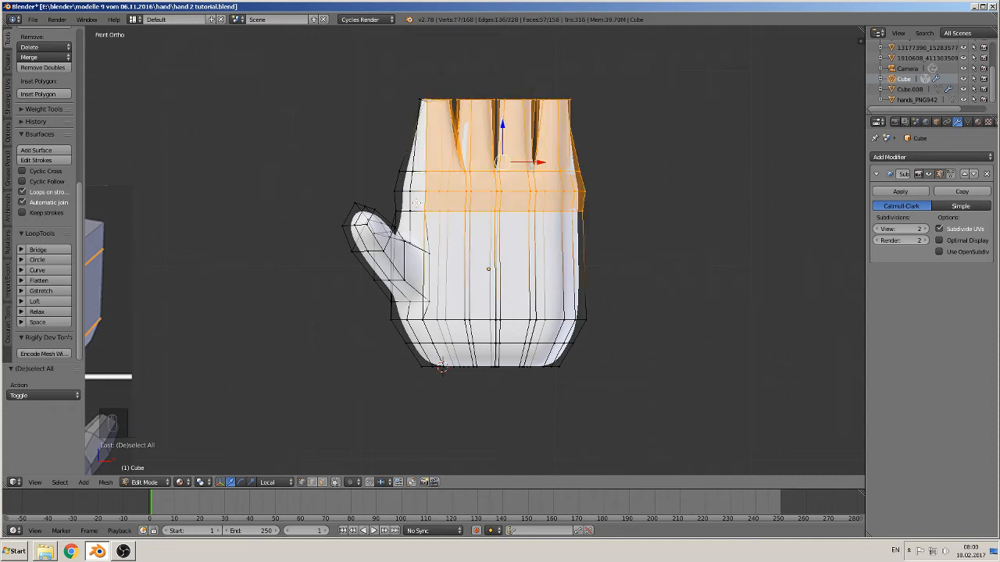
pyautogui.press('c')
pyautogui.moveTo(403, 203)
pyautogui.mouseDown()
pyautogui.moveTo(402, 164)
pyautogui.moveTo(428, 94)
pyautogui.mouseUp()
pyautogui.moveTo(413, 171); pyautogui.dragTo(403, 204)
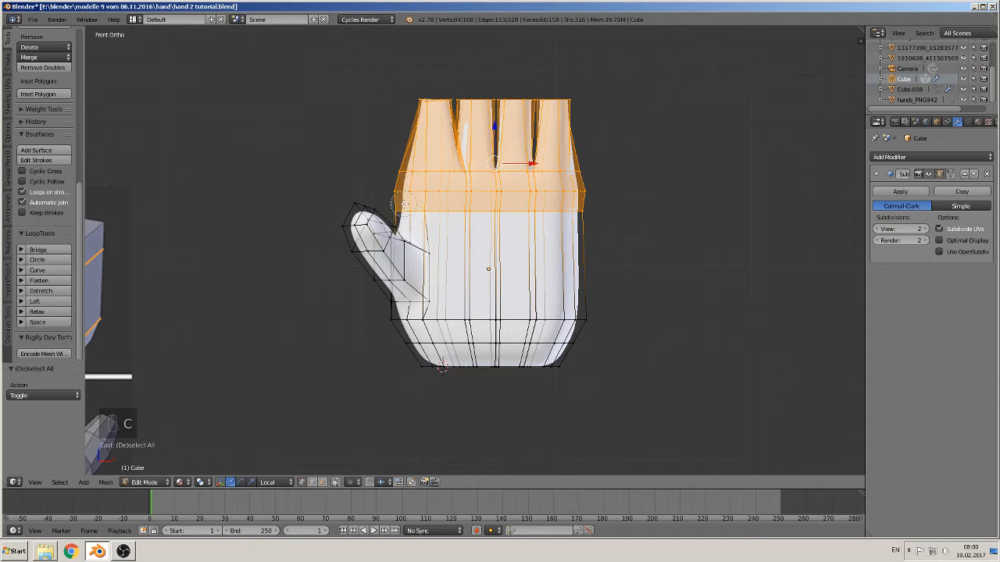
pyautogui.press('g')
pyautogui.press('z')
pyautogui.press('z')
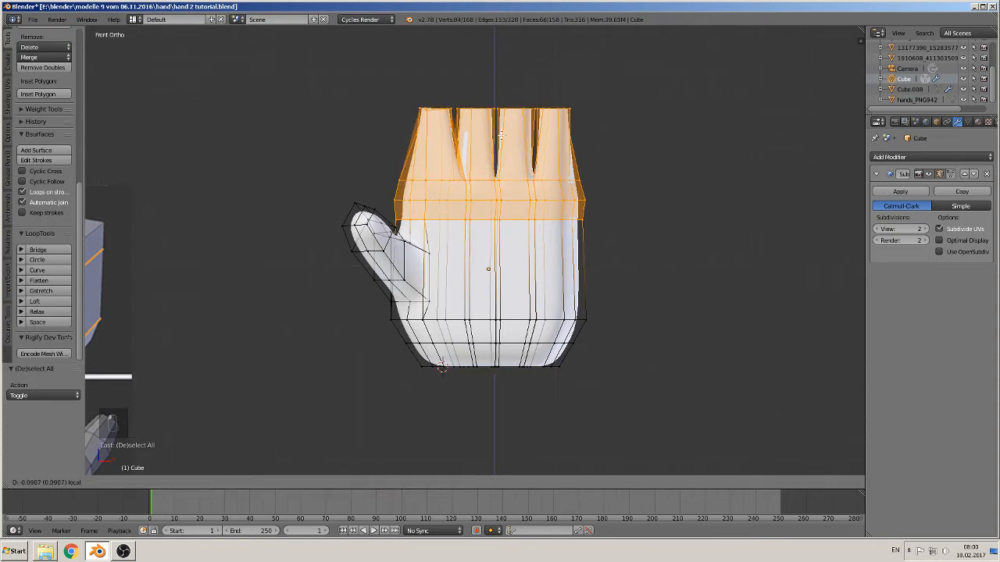
pyautogui.click(502, 142)
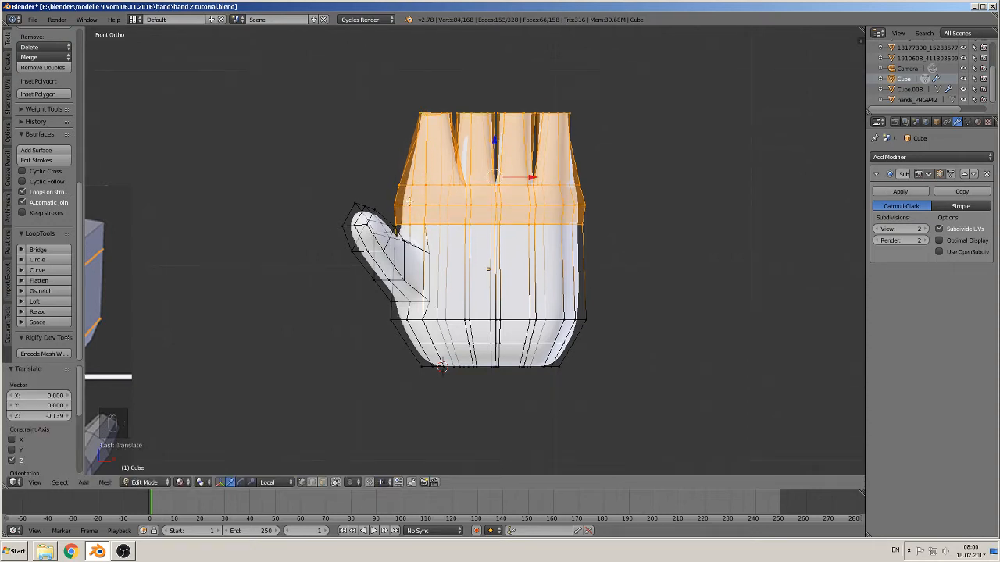
# Check the smoothed hand in Object Mode, then select the six vertices around the index finger's base in Edit Mode and apply LoopTools Relax
pyautogui.press('Tab')
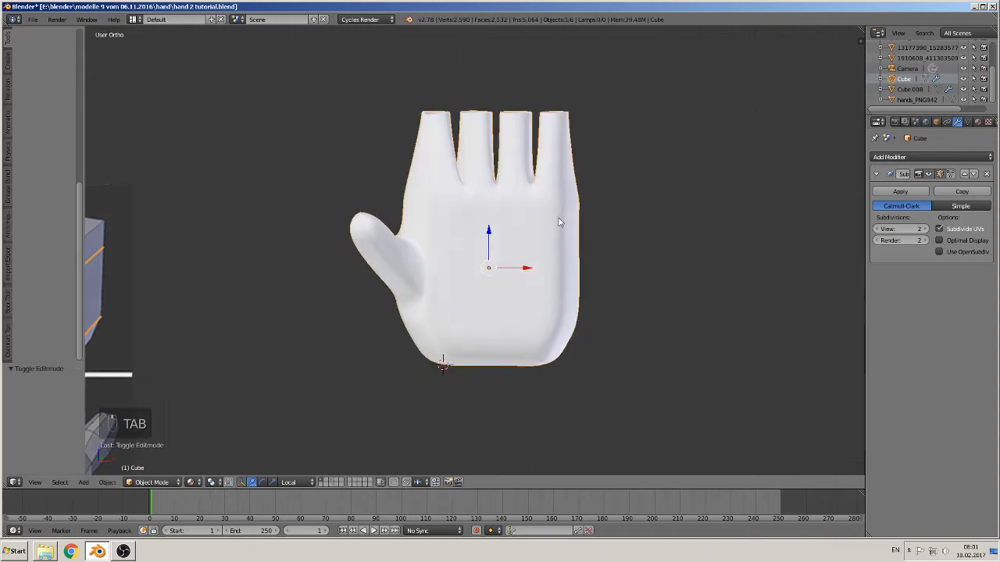
pyautogui.moveTo(557, 224); pyautogui.dragTo(529, 246, button='middle')
pyautogui.scroll(2, 527, 238)
pyautogui.press('Tab')
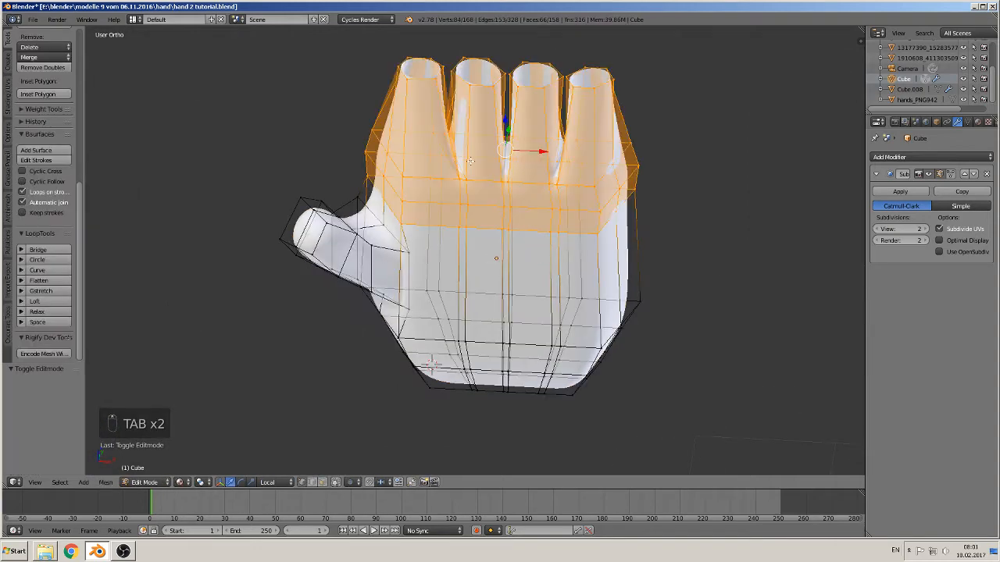
pyautogui.keyDown('shift'); pyautogui.moveTo(411, 166); pyautogui.dragTo(442, 188, button='middle'); pyautogui.keyUp('shift')
pyautogui.rightClick(438, 186)
pyautogui.keyDown('shift'); pyautogui.rightClick(408, 178); pyautogui.keyUp('shift')
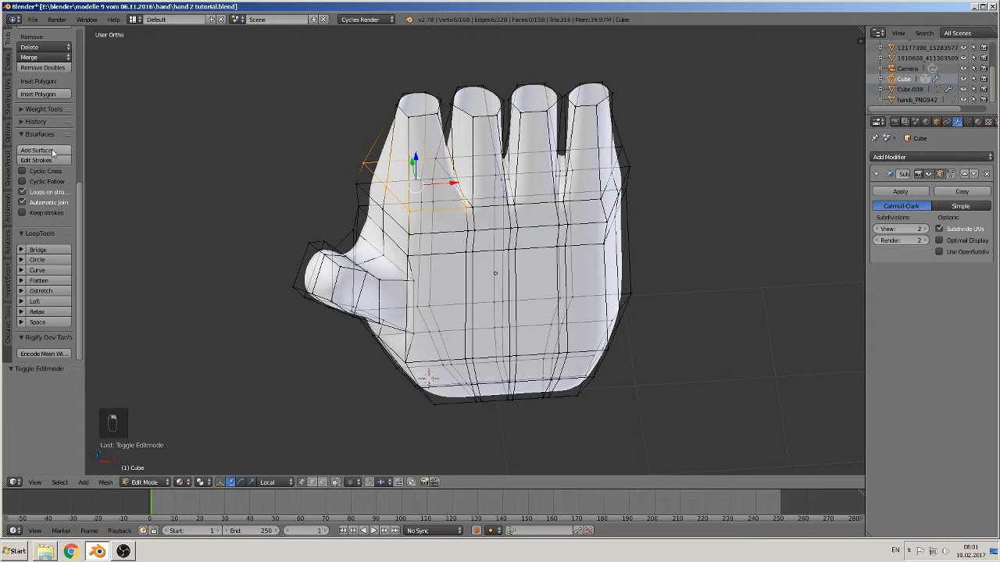
pyautogui.click(39, 313)
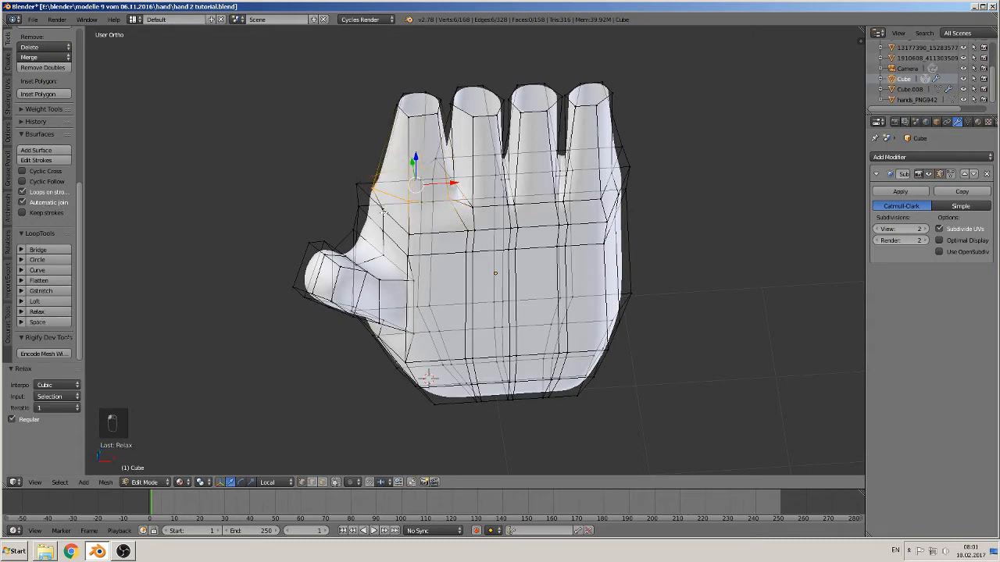
pyautogui.moveTo(385, 213)
pyautogui.mouseDown(button='middle')
pyautogui.moveTo(339, 191)
pyautogui.moveTo(373, 176)
pyautogui.moveTo(366, 194)
pyautogui.moveTo(390, 225)
pyautogui.mouseUp(button='middle')
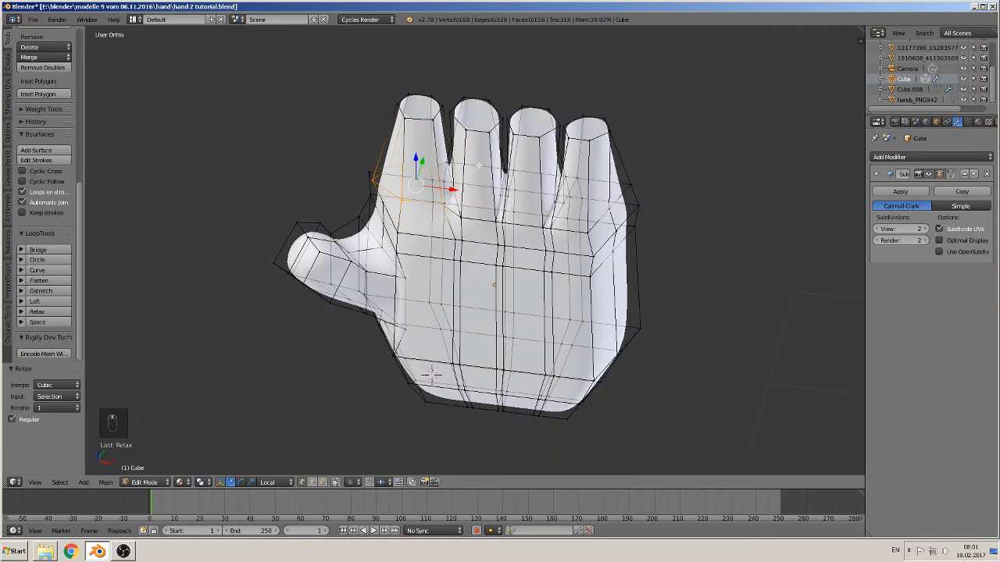
# Move the index finger's base vertex in the gap towards the index finger, and its outer-side base vertex 0.099 along X
pyautogui.moveTo(479, 165); pyautogui.dragTo(431, 235, button='middle')
pyautogui.scroll(5, 420, 267)
pyautogui.rightClick(359, 197)
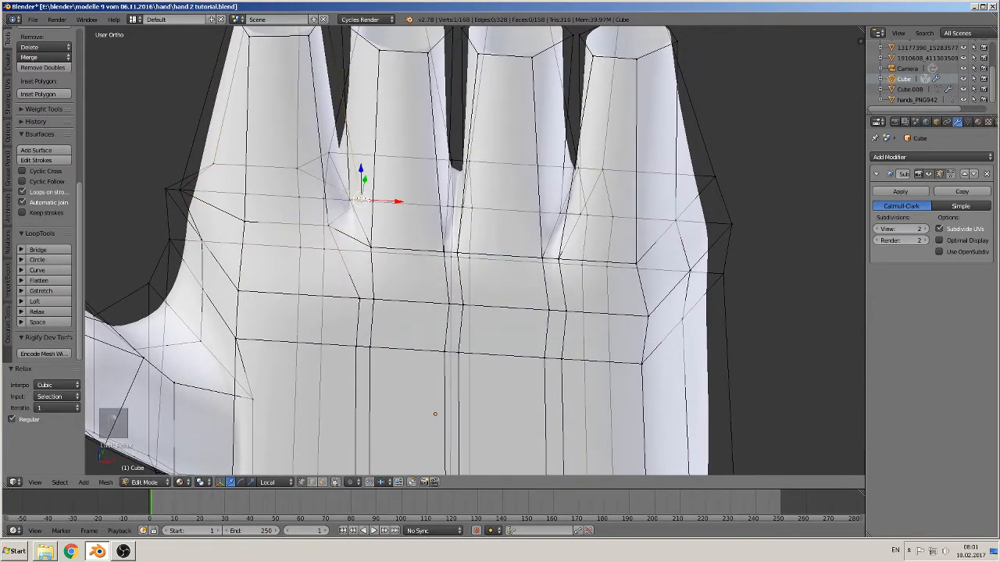
pyautogui.moveTo(405, 204); pyautogui.dragTo(244, 193)
pyautogui.rightClick(181, 188)
pyautogui.moveTo(237, 169); pyautogui.dragTo(227, 148, button='middle')
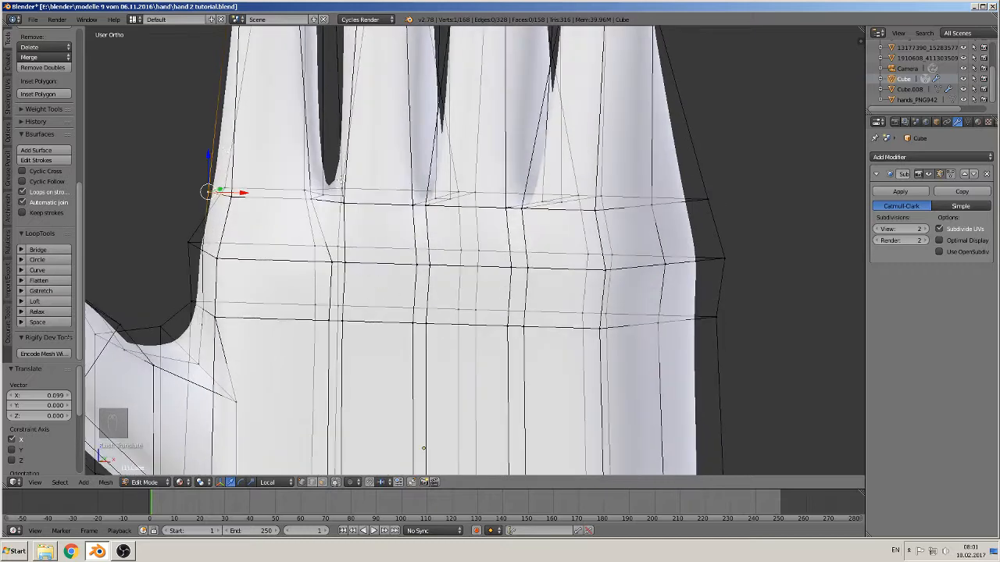
# Move the vertex at the index finger's base nearest the middle finger by -0.072 along X
pyautogui.rightClick(308, 202)
pyautogui.press('g')
pyautogui.press('x')
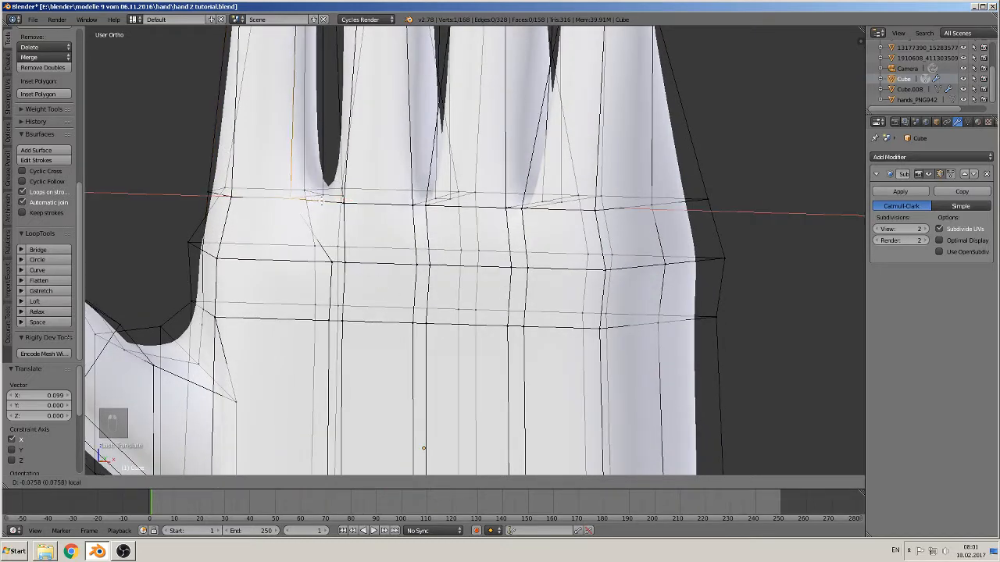
pyautogui.click(324, 202)
# Select the six vertices around the middle finger's base and apply LoopTools Relax repeatedly to round the loop
pyautogui.moveTo(325, 202); pyautogui.dragTo(334, 221, button='middle')
pyautogui.rightClick(331, 162)
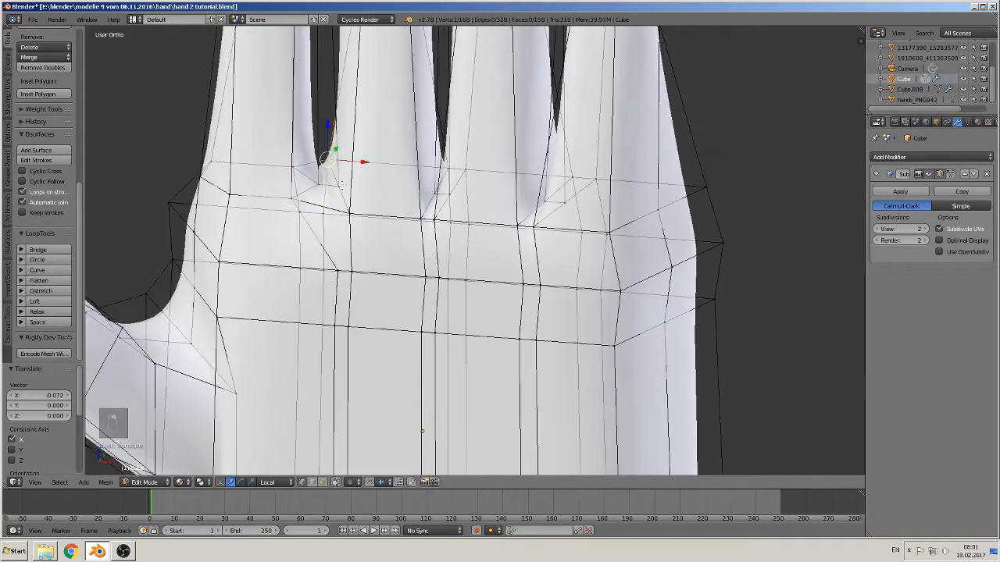
pyautogui.keyDown('shift'); pyautogui.rightClick(342, 187); pyautogui.keyUp('shift')
pyautogui.keyDown('shift'); pyautogui.rightClick(351, 216); pyautogui.keyUp('shift')
pyautogui.keyDown('shift'); pyautogui.rightClick(417, 212); pyautogui.keyUp('shift')
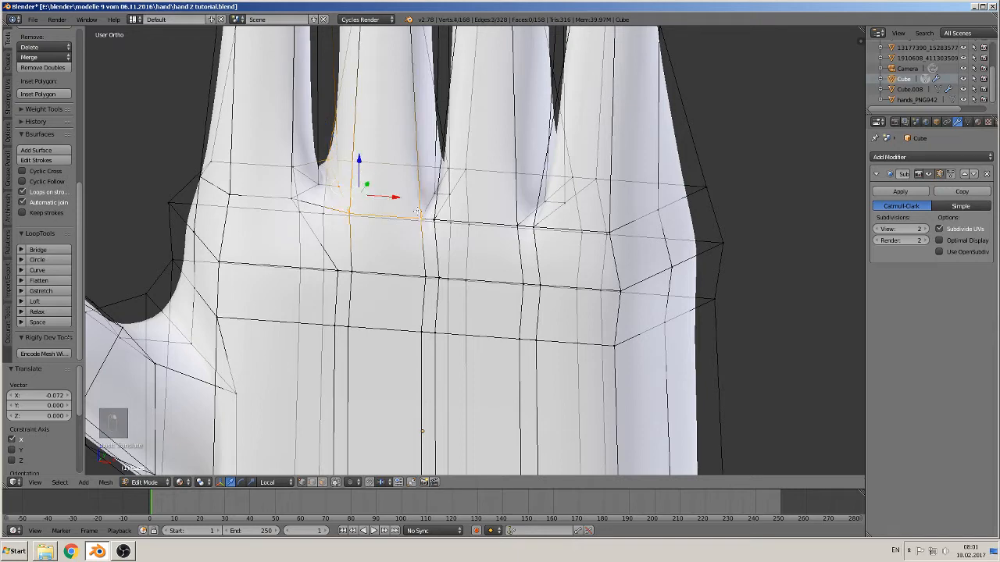
pyautogui.keyDown('shift'); pyautogui.rightClick(442, 162); pyautogui.keyUp('shift')
pyautogui.keyDown('shift'); pyautogui.rightClick(445, 167); pyautogui.keyUp('shift')
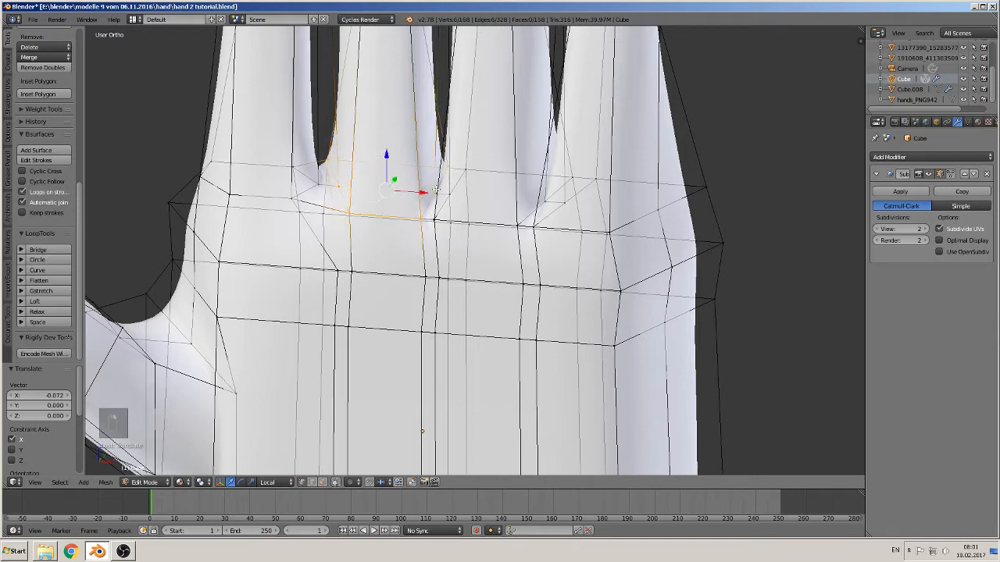
pyautogui.moveTo(445, 167); pyautogui.dragTo(442, 207, button='middle')
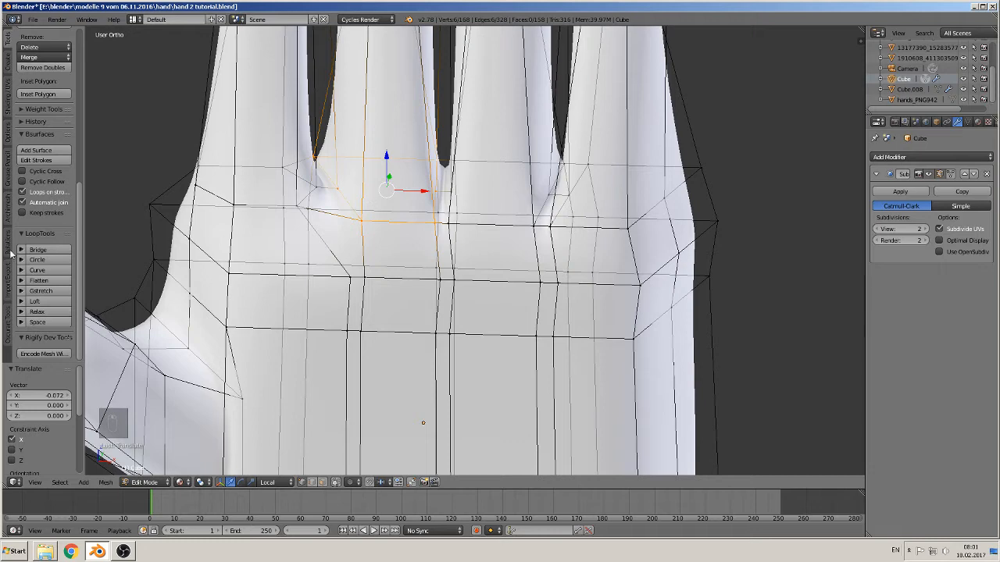
pyautogui.click(35, 311)
pyautogui.click(35, 312)
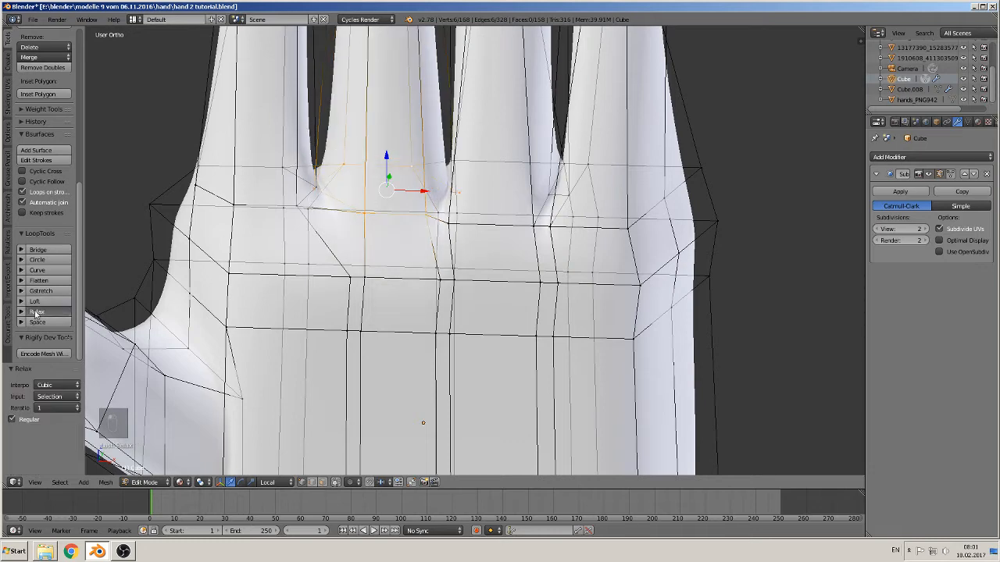
pyautogui.click(35, 313)
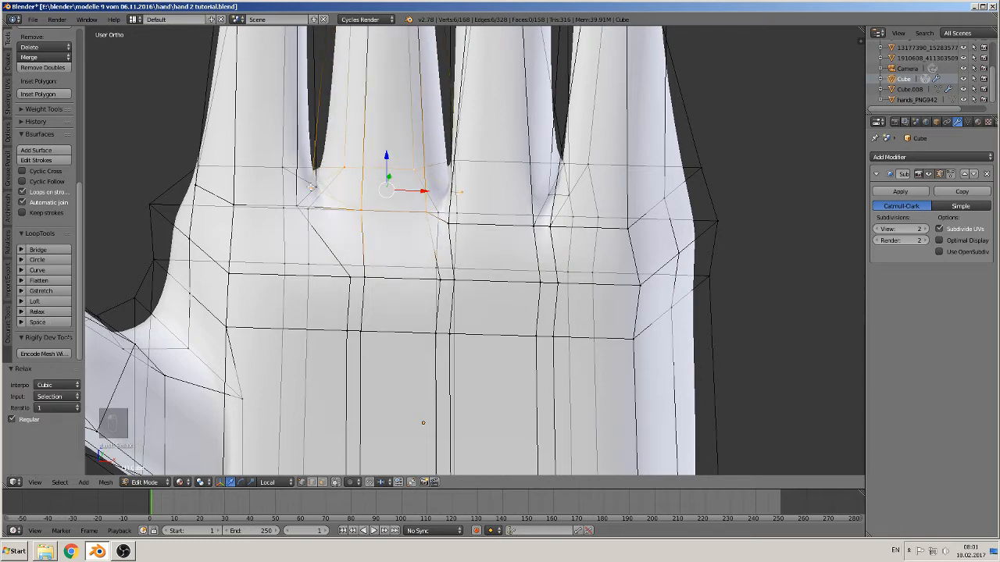
# Move the middle finger's base vertex in the gap beside the index finger 0.057 along local X
pyautogui.scroll(3, 369, 219)
pyautogui.keyDown('shift'); pyautogui.moveTo(291, 168); pyautogui.dragTo(476, 272, button='middle'); pyautogui.keyUp('shift')
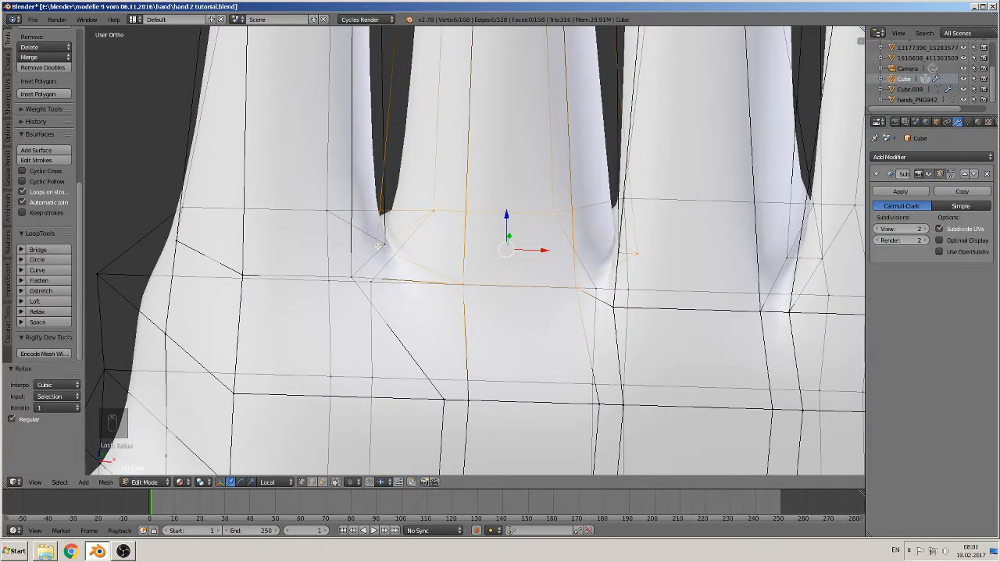
pyautogui.rightClick(379, 245)
pyautogui.press('g')
pyautogui.press('x')
pyautogui.press('x')
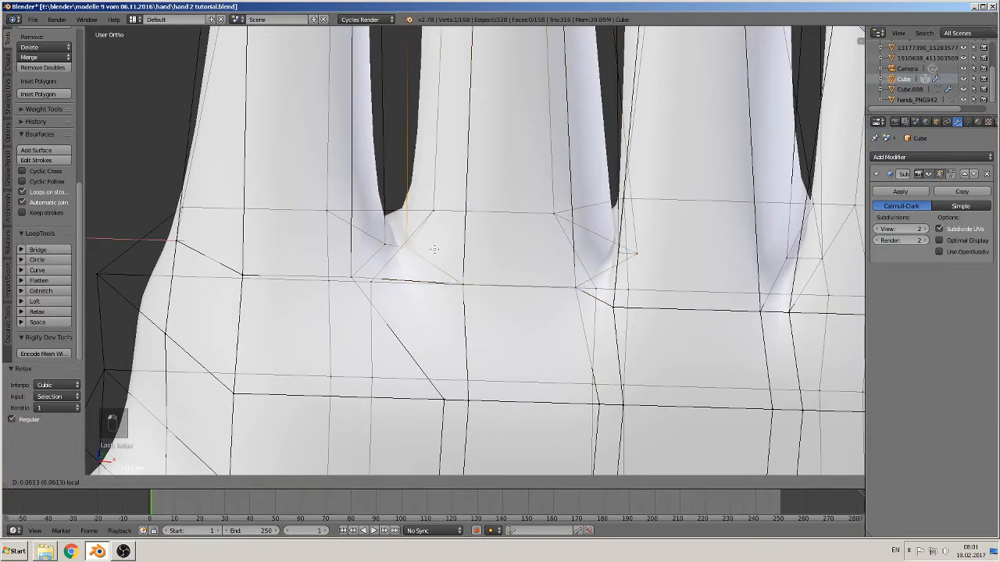
pyautogui.click(433, 248)
# Move the middle finger's base vertex in the gap beside the ring finger by -0.096 along local X
pyautogui.rightClick(637, 253)
pyautogui.press('g')
pyautogui.press('x')
pyautogui.press('x')
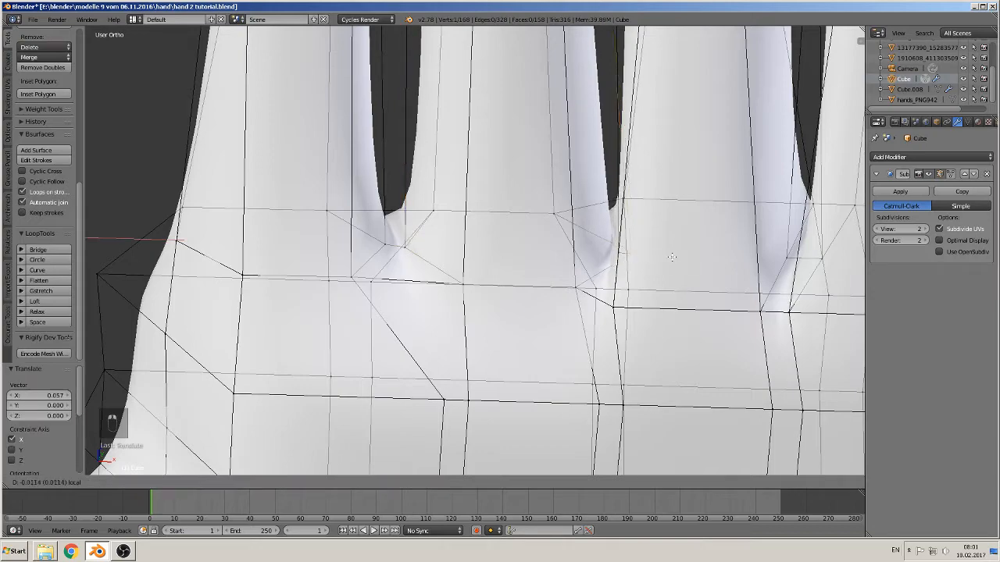
pyautogui.moveTo(639, 256); pyautogui.dragTo(627, 256)
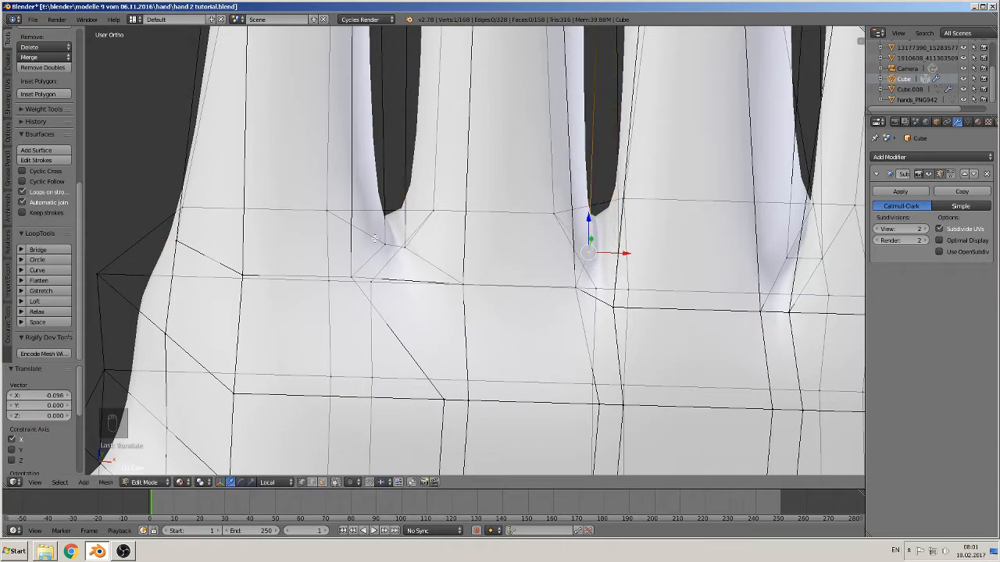
# Select the six vertices around the ring finger's base and apply LoopTools Relax twice
pyautogui.moveTo(424, 242); pyautogui.dragTo(410, 293, button='middle')
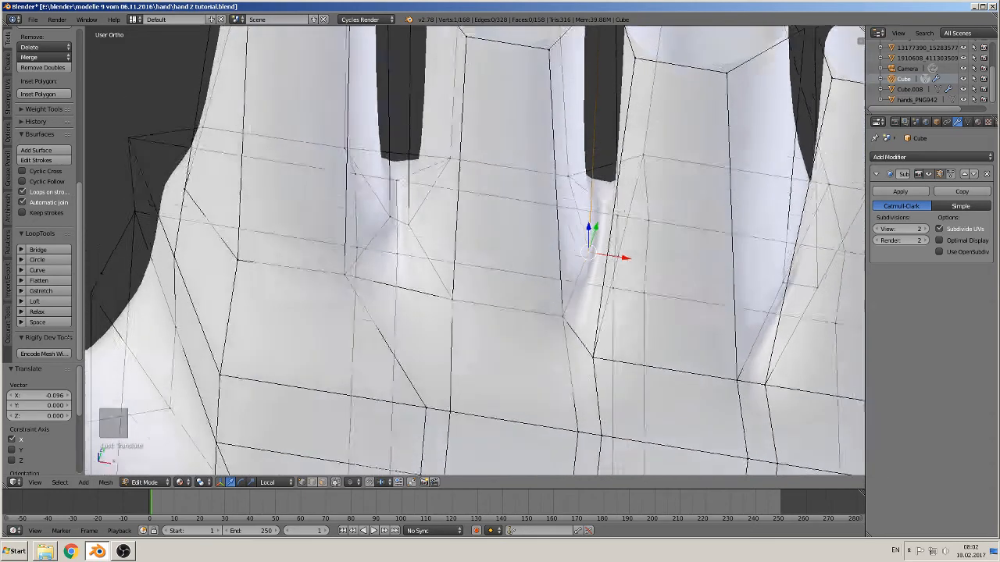
pyautogui.moveTo(403, 203); pyautogui.dragTo(458, 239, button='middle')
pyautogui.keyDown('shift'); pyautogui.rightClick(466, 132); pyautogui.keyUp('shift')
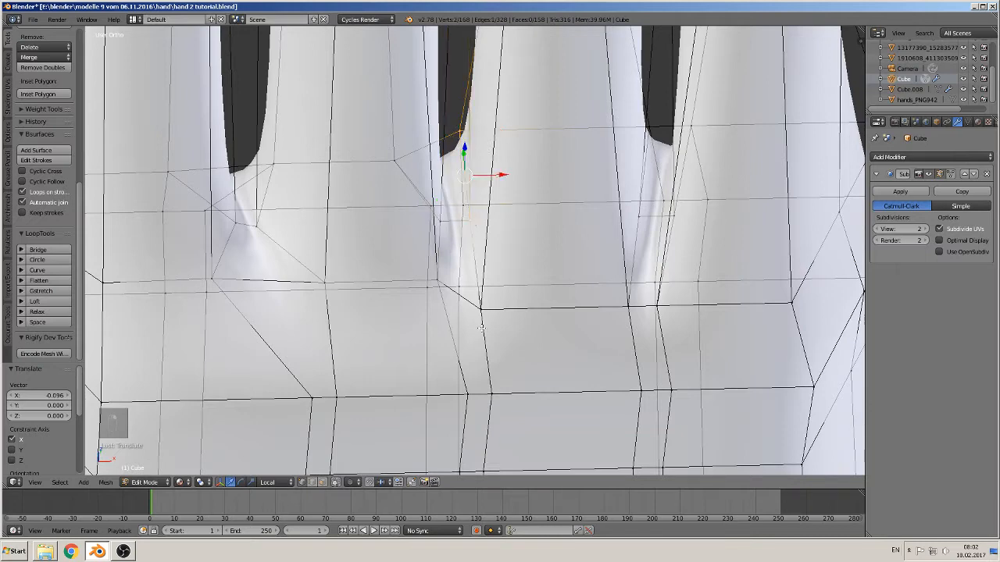
pyautogui.keyDown('shift'); pyautogui.rightClick(481, 309); pyautogui.keyUp('shift')
pyautogui.keyDown('shift'); pyautogui.rightClick(623, 304); pyautogui.keyUp('shift')
pyautogui.moveTo(625, 302); pyautogui.dragTo(657, 286, button='middle')
pyautogui.keyDown('shift'); pyautogui.rightClick(616, 195); pyautogui.keyUp('shift')
pyautogui.keyDown('shift'); pyautogui.rightClick(575, 124); pyautogui.keyUp('shift')
pyautogui.moveTo(574, 205); pyautogui.dragTo(555, 199, button='middle')
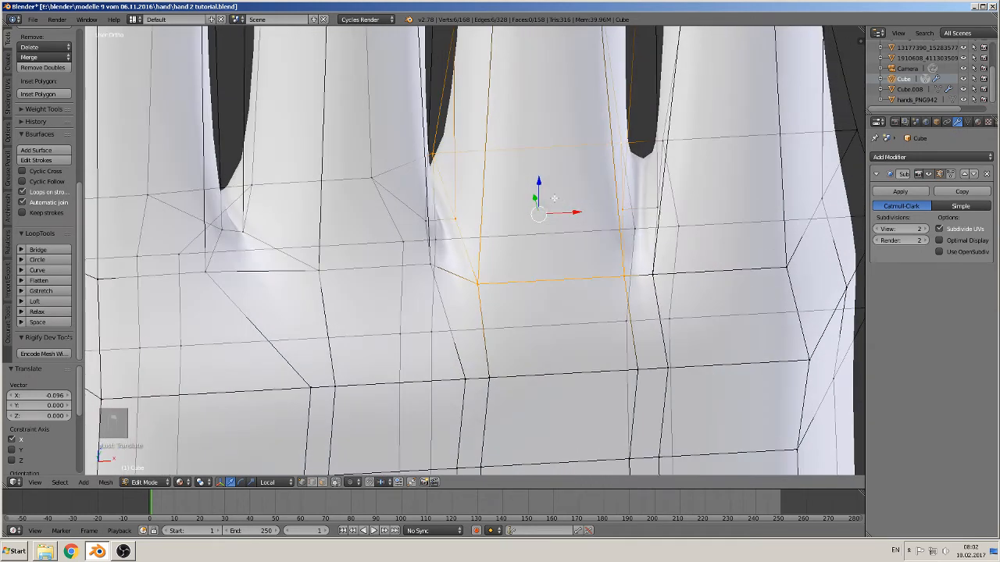
pyautogui.click(44, 313)
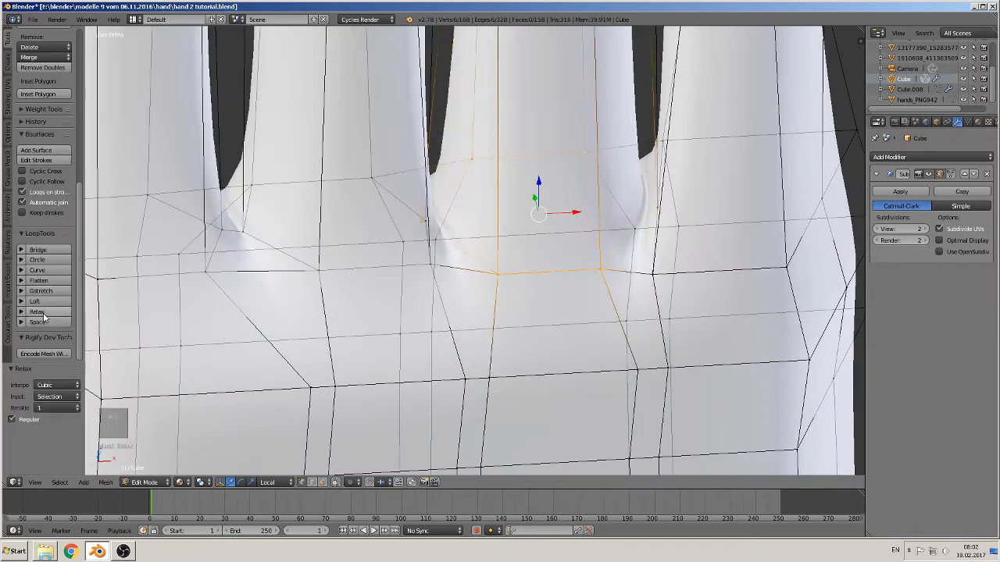
pyautogui.click(44, 312)
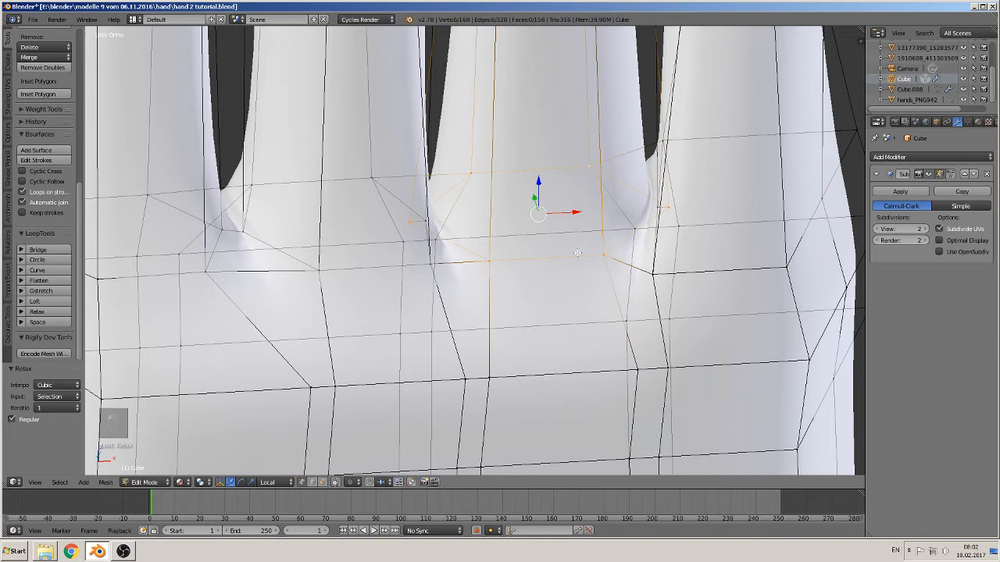
# Move the ring finger's base vertices in the gaps along X: 0.063 beside the middle finger and -0.085 beside the little finger
pyautogui.moveTo(596, 247); pyautogui.dragTo(751, 233, button='middle')
pyautogui.scroll(1, 751, 234)
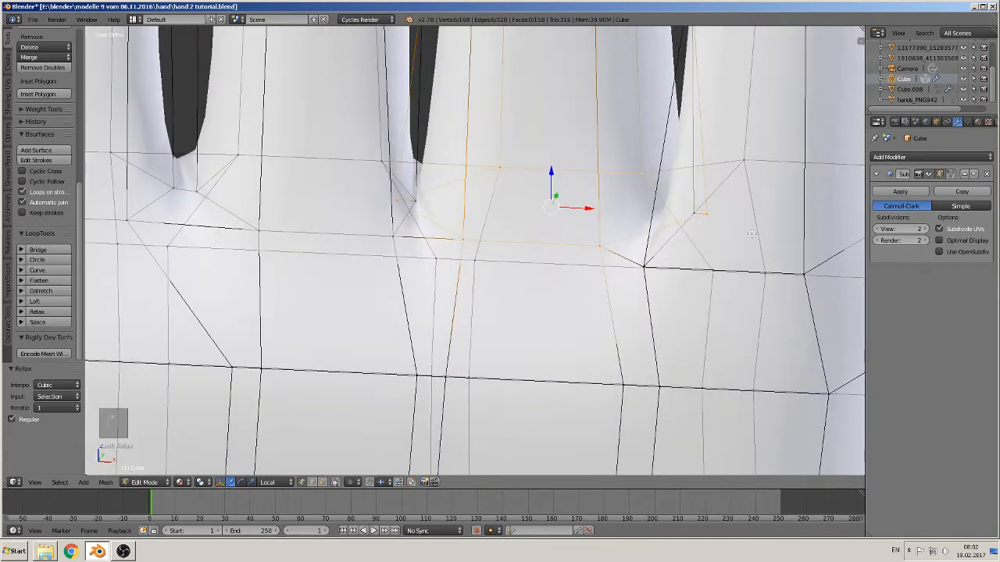
pyautogui.rightClick(396, 200)
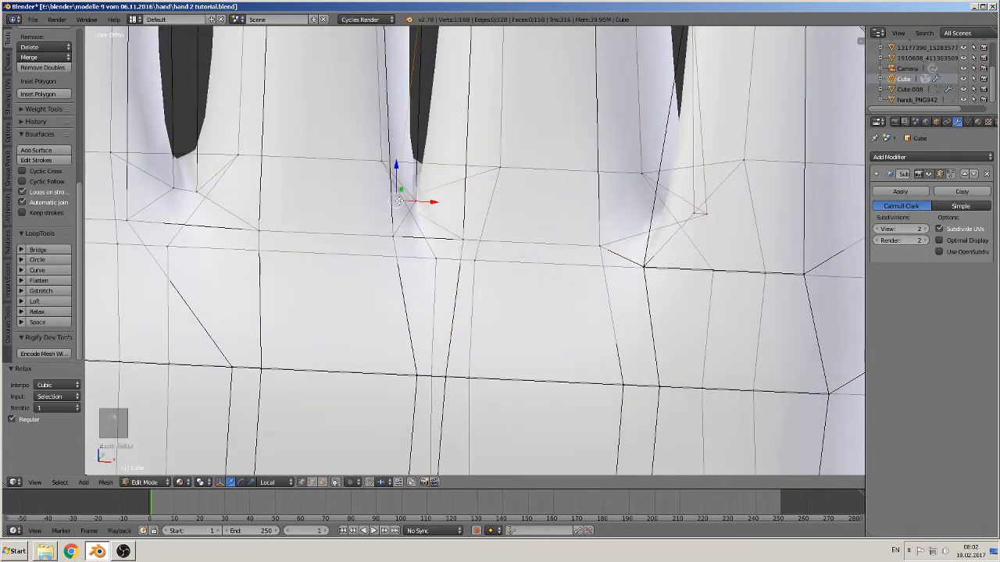
pyautogui.moveTo(432, 203); pyautogui.dragTo(468, 203)
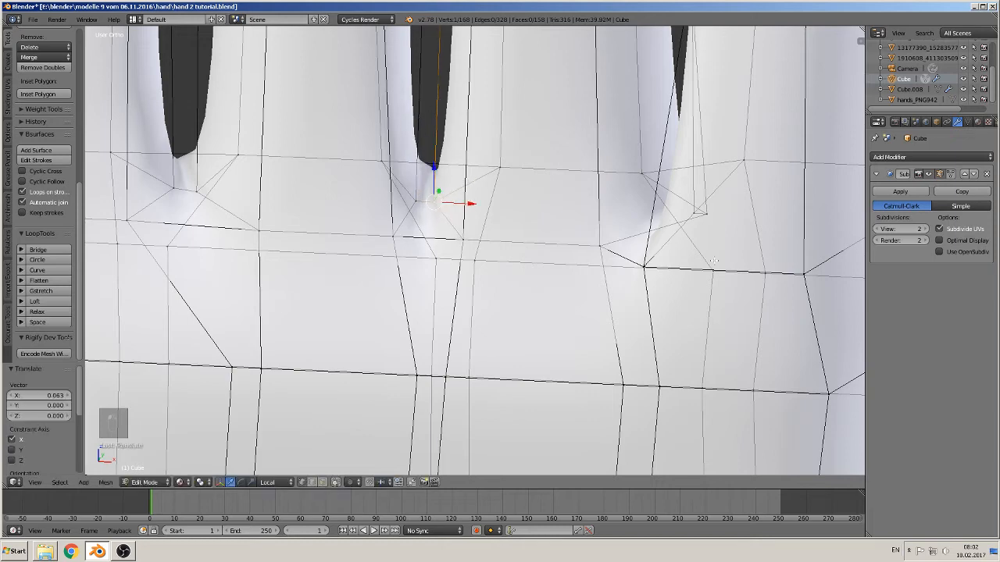
pyautogui.rightClick(713, 214)
pyautogui.moveTo(746, 218); pyautogui.dragTo(725, 221)
# Select the six vertices around the little finger's base and apply LoopTools Relax three times
pyautogui.moveTo(731, 244); pyautogui.dragTo(676, 206, button='middle')
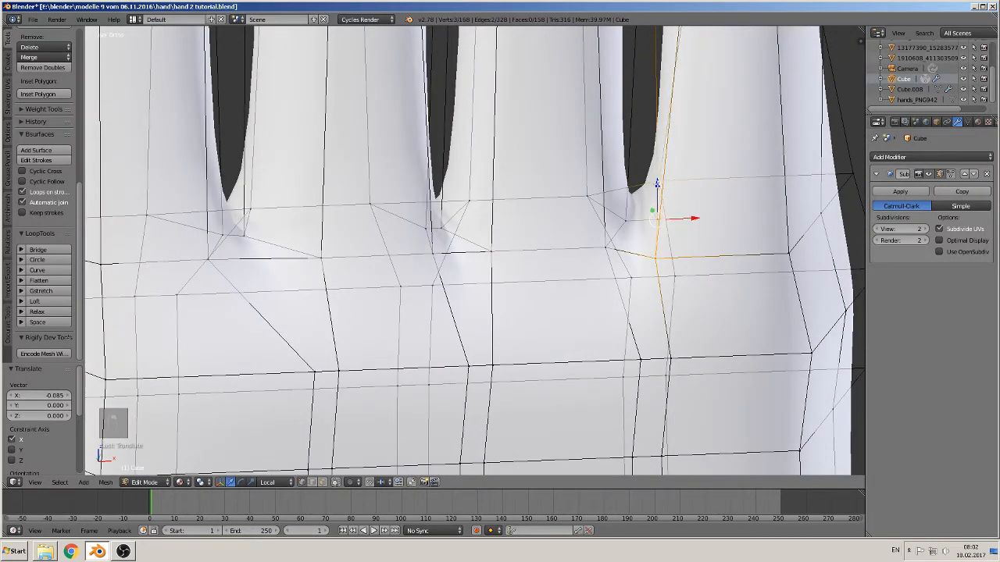
pyautogui.keyDown('shift'); pyautogui.rightClick(822, 187); pyautogui.keyUp('shift')
pyautogui.keyDown('shift'); pyautogui.rightClick(822, 212); pyautogui.keyUp('shift')
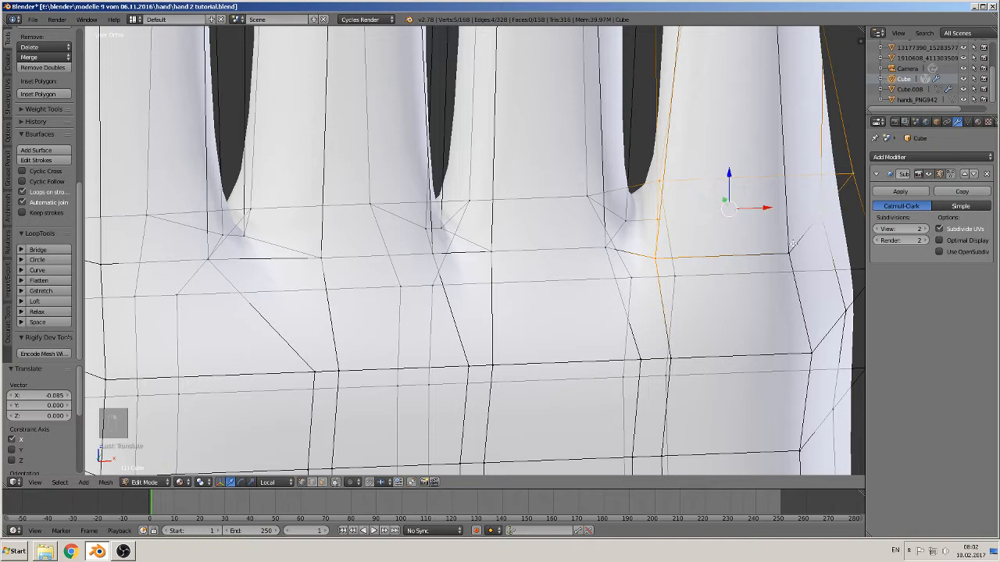
pyautogui.click(50, 312)
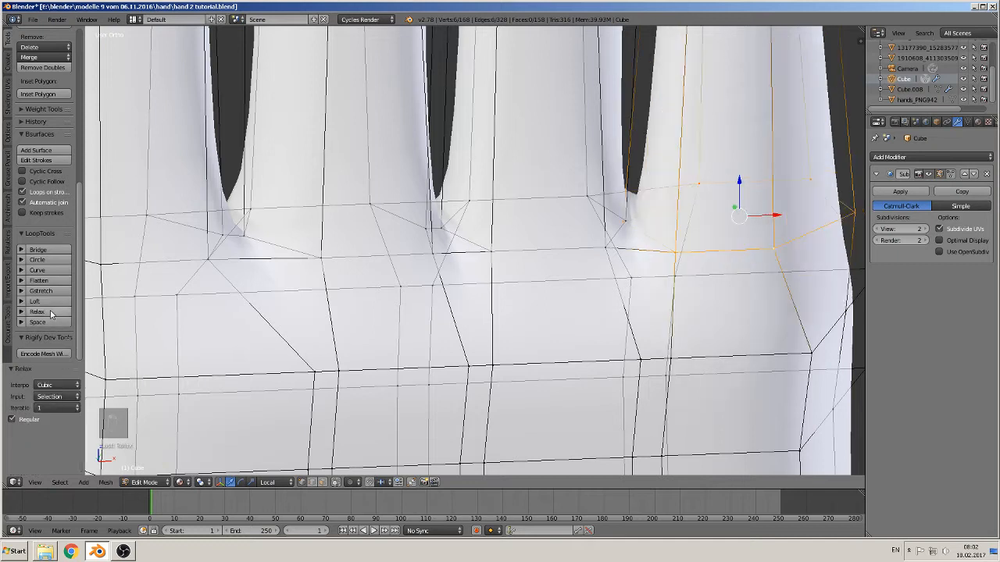
pyautogui.click(51, 312)
pyautogui.click(51, 312)
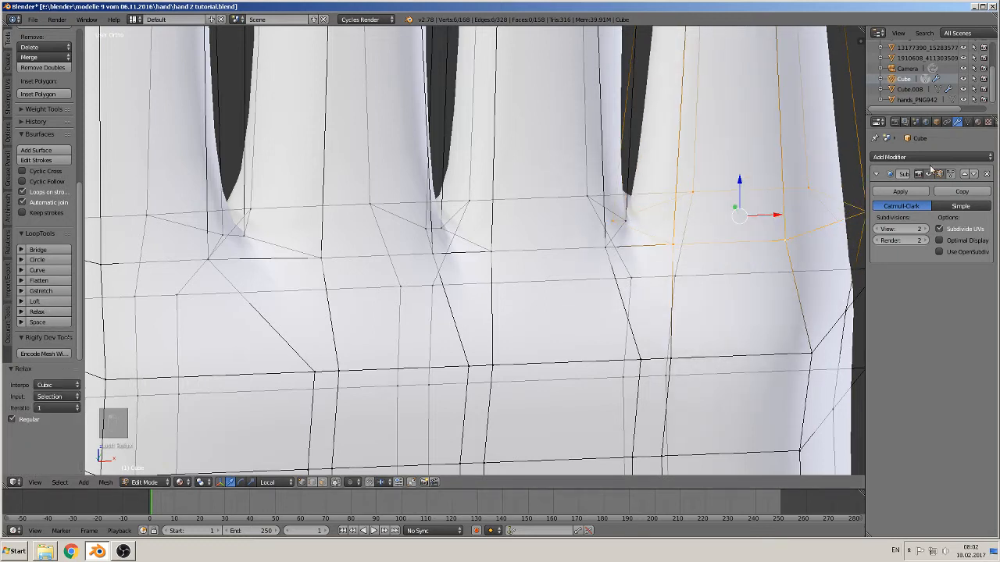
# Move the little finger's base vertex in the gap beside the ring finger 0.061 along local X
pyautogui.rightClick(610, 222)
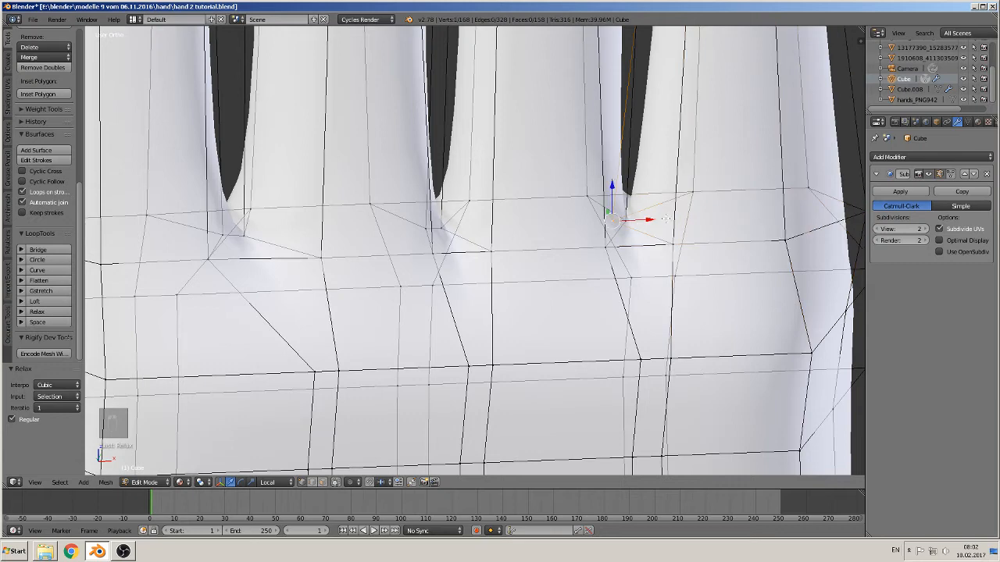
pyautogui.moveTo(664, 220); pyautogui.dragTo(684, 221)
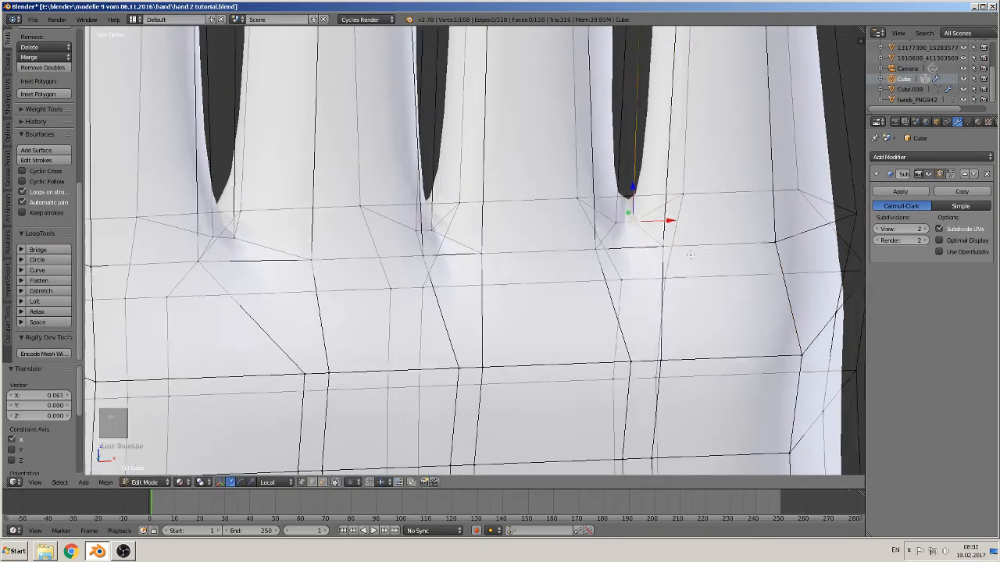
pyautogui.keyDown('shift'); pyautogui.moveTo(690, 255); pyautogui.dragTo(424, 276, button='middle'); pyautogui.keyUp('shift')
pyautogui.rightClick(596, 235)
# Examine the smoothed hand in Object Mode from the front, checking the finger bases and gaps, and return to Edit Mode
pyautogui.scroll(-6, 644, 358)
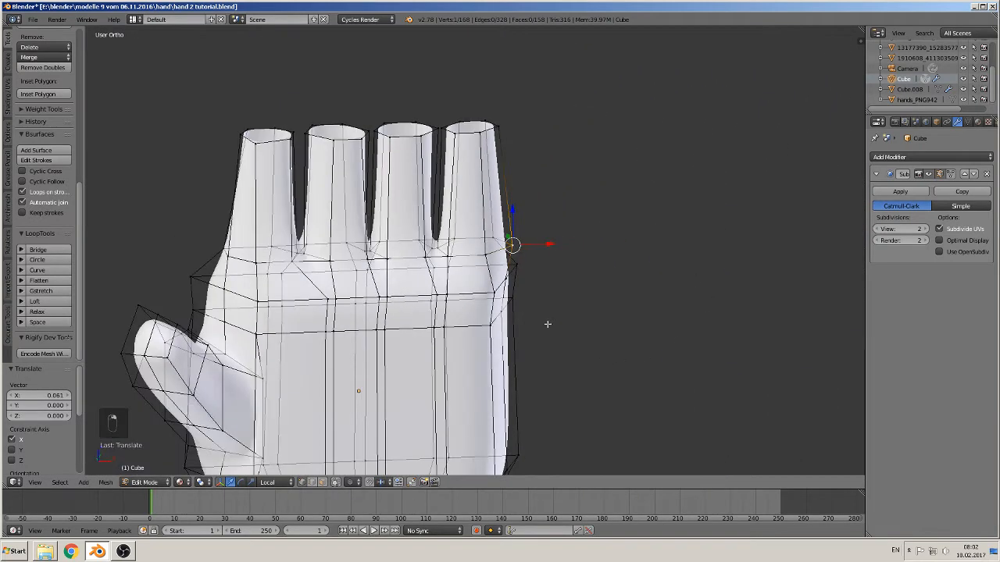
pyautogui.scroll(-4, 547, 323)
pyautogui.press('Tab')
pyautogui.scroll(-2, 658, 317)
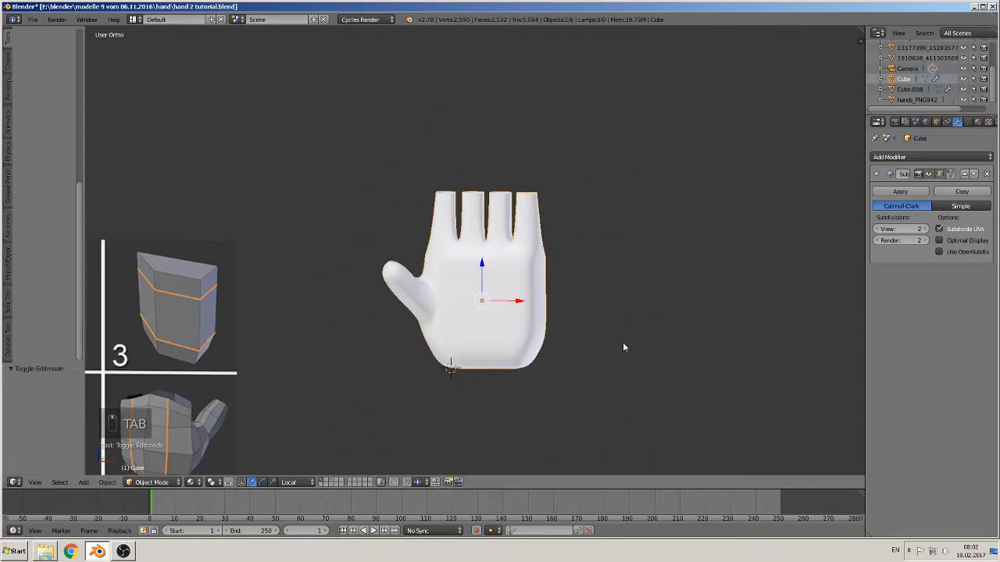
pyautogui.scroll(2, 552, 353)
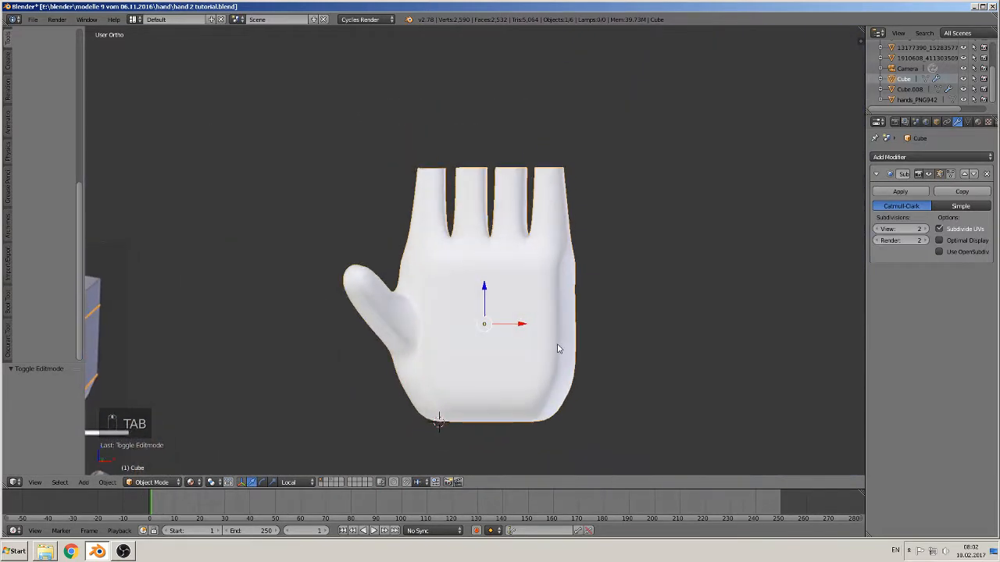
pyautogui.press('KP_1')
pyautogui.scroll(2, 536, 302)
pyautogui.keyDown('shift'); pyautogui.moveTo(451, 203); pyautogui.dragTo(491, 313, button='middle'); pyautogui.keyUp('shift')
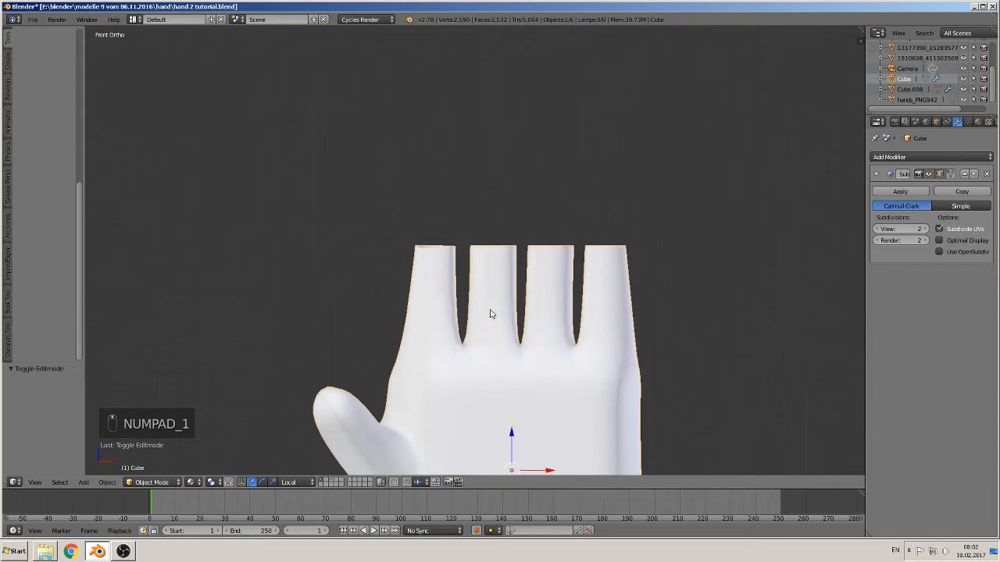
pyautogui.press('Tab')
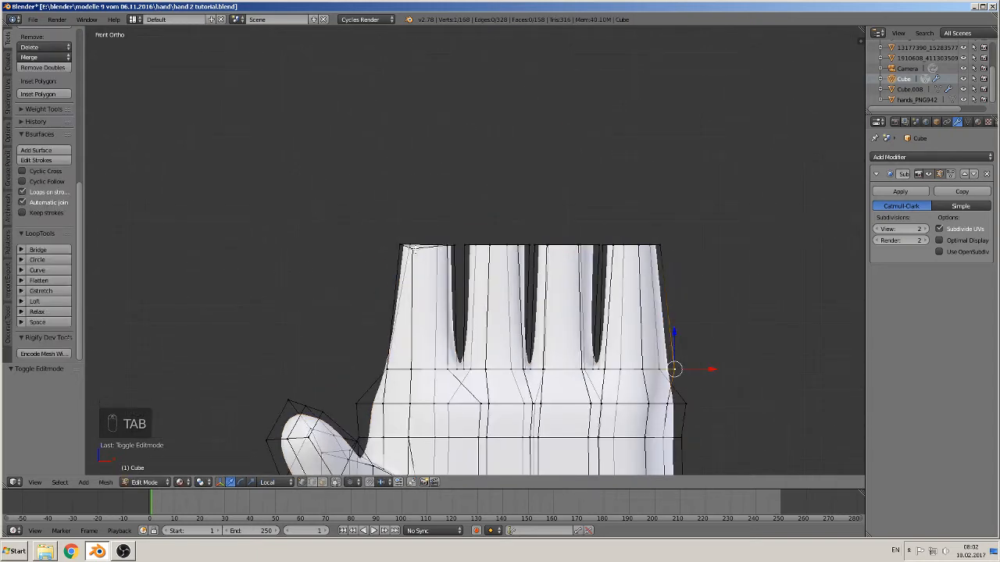
# Try to flatten the index finger's open end loop by scaling it to 0 along Y
pyautogui.keyDown('alt'); pyautogui.rightClick(420, 247); pyautogui.keyUp('alt')
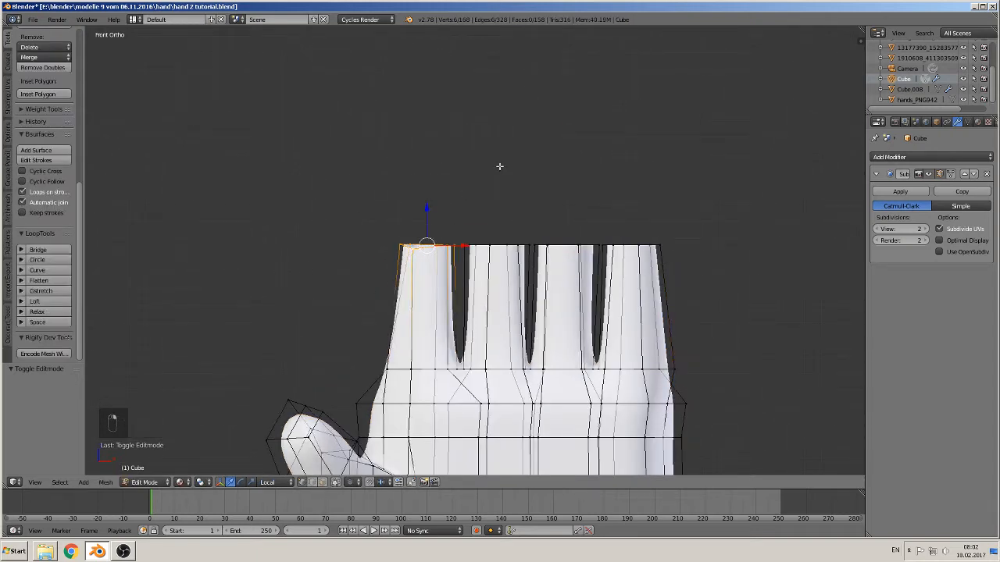
pyautogui.press('s')
pyautogui.press('0')
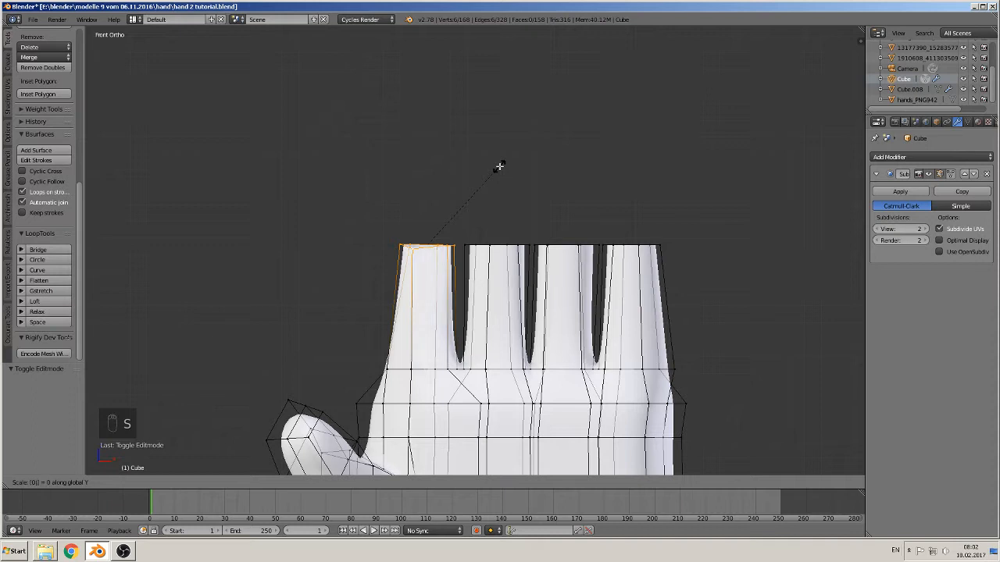
pyautogui.press('Return')
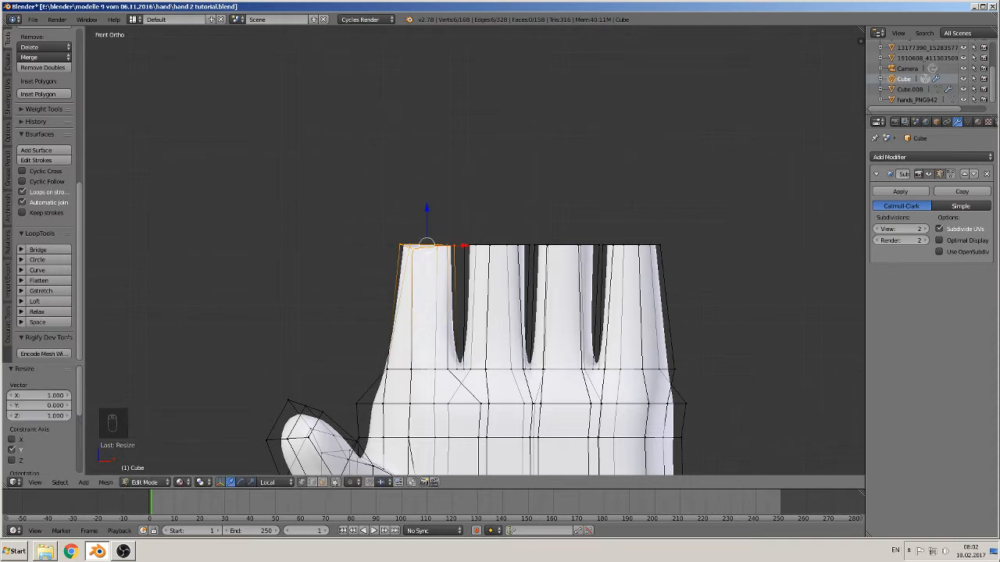
# Switch the keyboard input language to Deutsch (Deutschland)
pyautogui.click(896, 552)
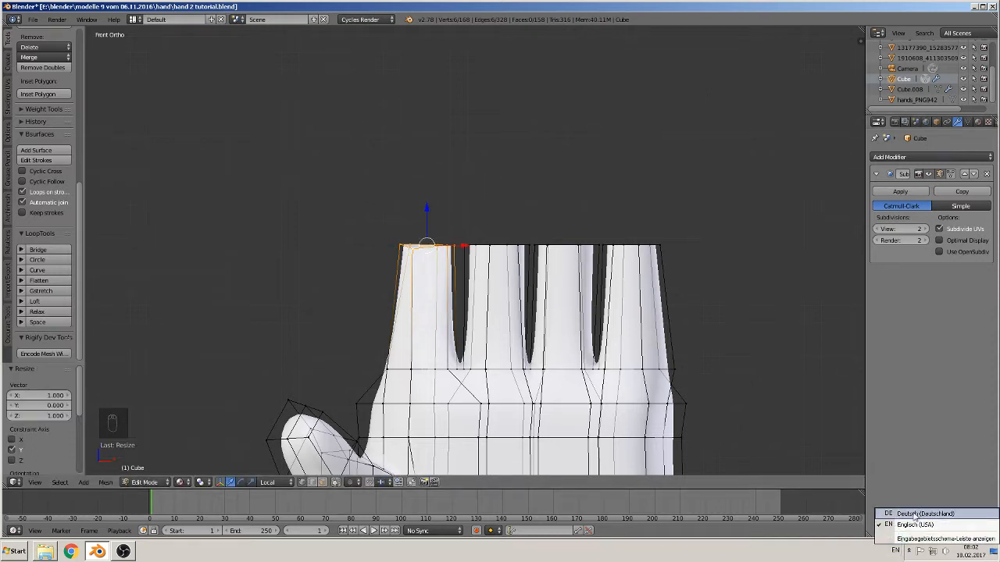
pyautogui.click(917, 515)
# Flatten the index finger's open end loop by scaling it to 0 along Z
pyautogui.press('s')
pyautogui.press('z')
pyautogui.press('0')
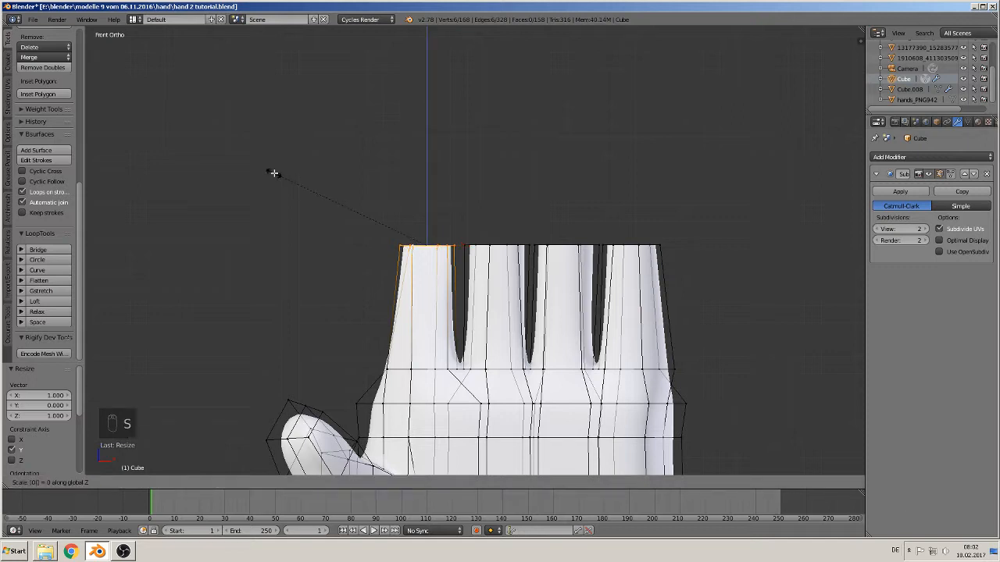
pyautogui.press('Return')
# Select the open ends of all four fingers and extrude them twice along Z, by 0.086 and 0.074
pyautogui.press('a')
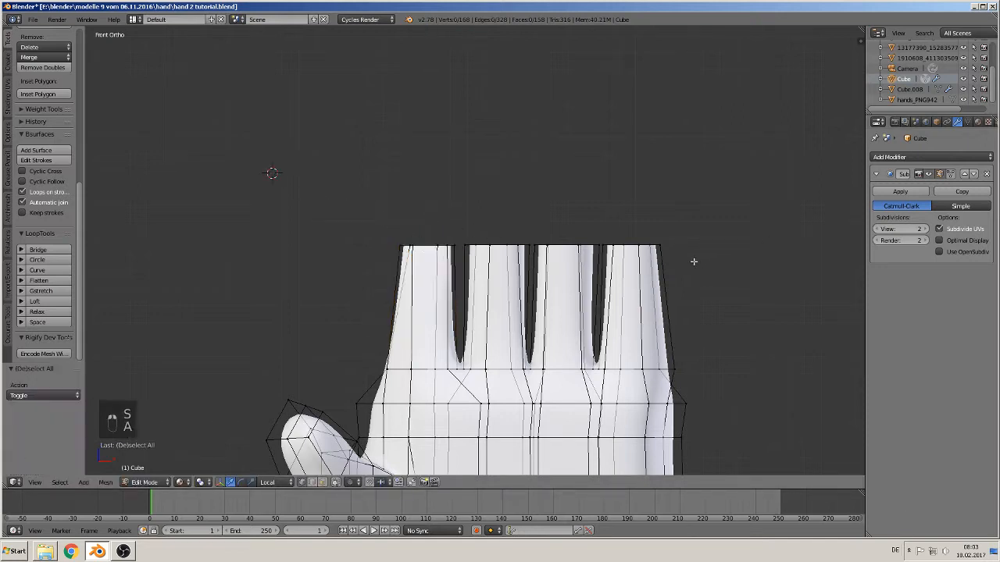
pyautogui.press('b')
pyautogui.moveTo(710, 255); pyautogui.dragTo(230, 215)
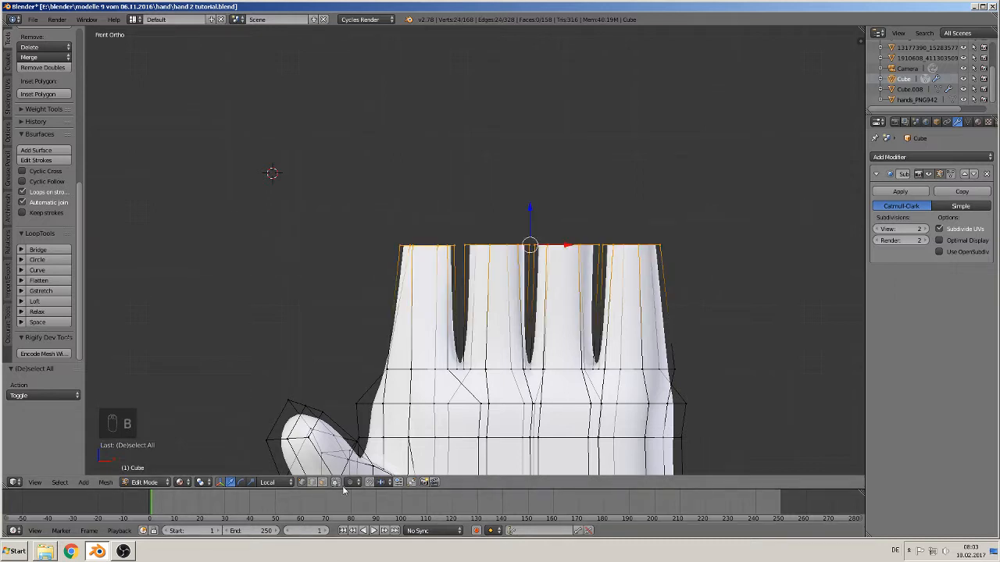
pyautogui.press('e')
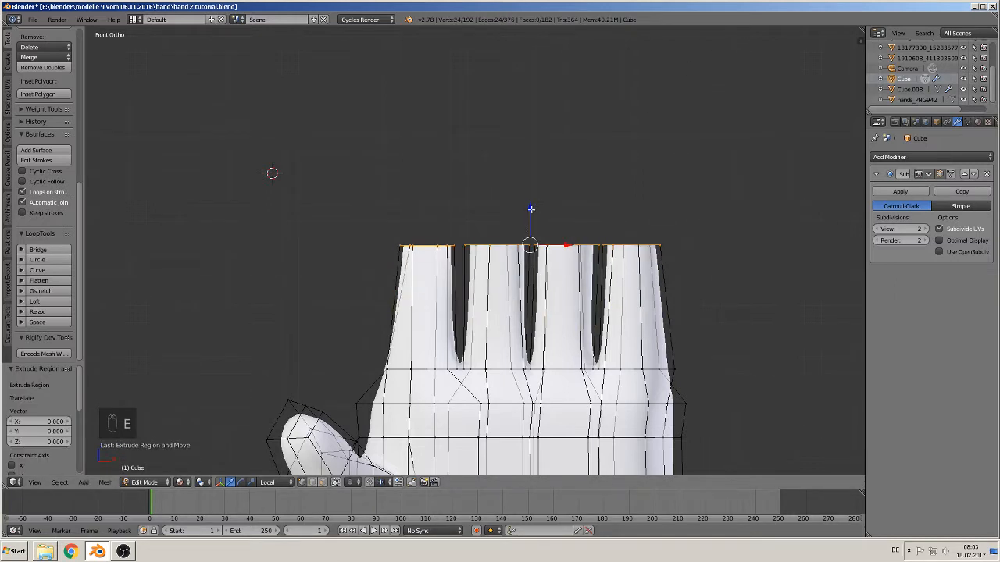
pyautogui.click(533, 195)
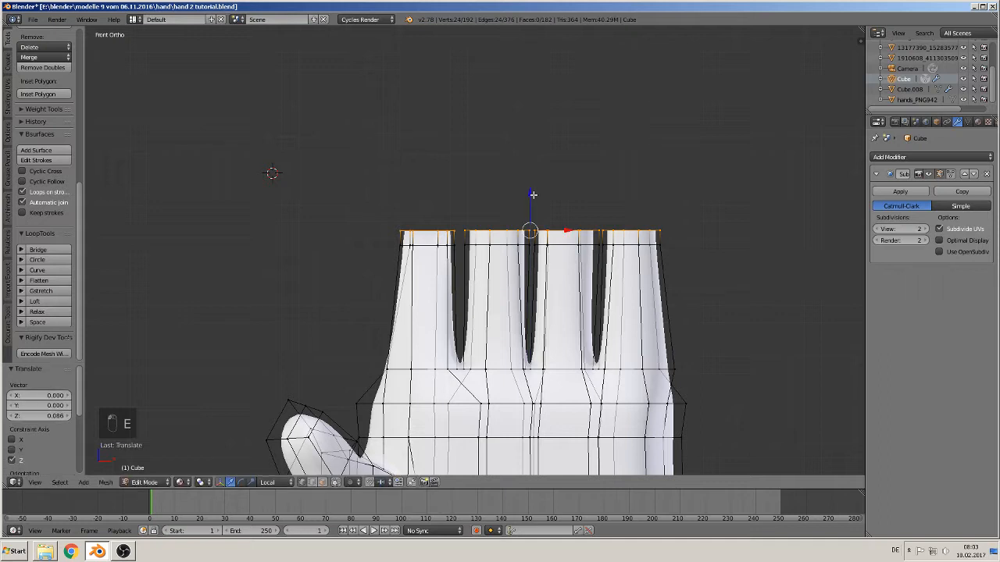
pyautogui.press('e')
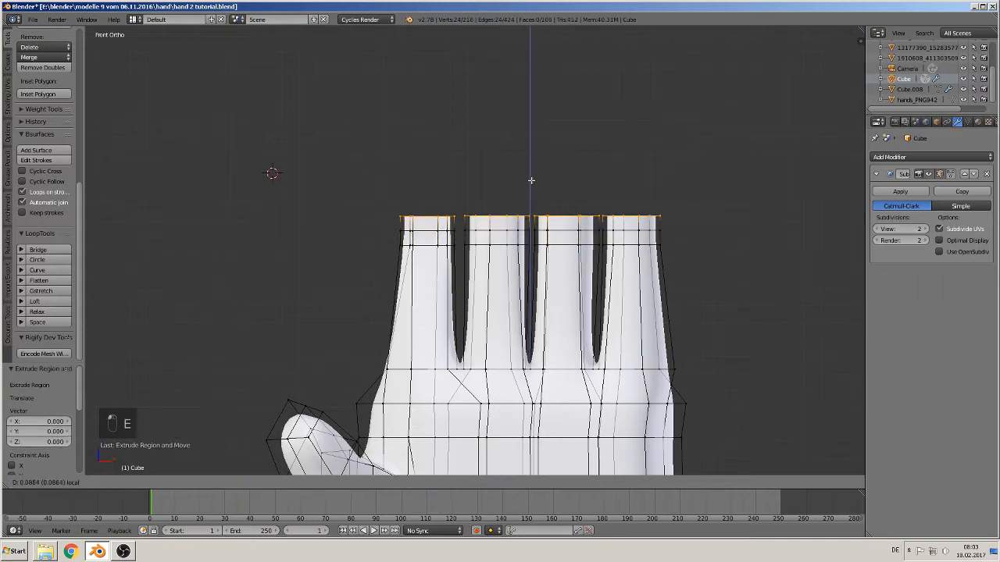
pyautogui.click(531, 182)
pyautogui.keyDown('shift'); pyautogui.moveTo(531, 185); pyautogui.dragTo(481, 280, button='middle'); pyautogui.keyUp('shift')
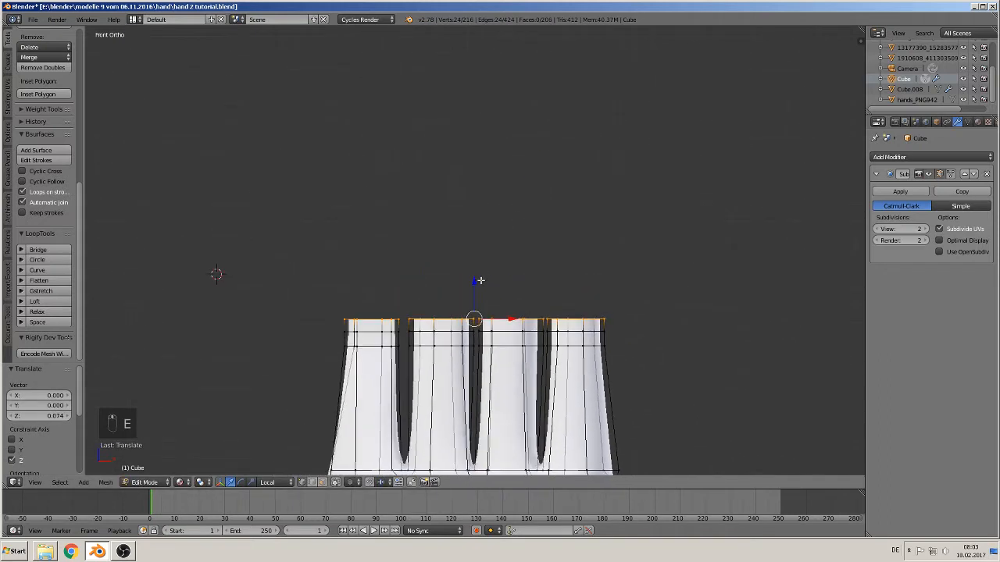
# Extrude the four finger ends 0.352 along Z and raise them another 0.012
pyautogui.press('e')
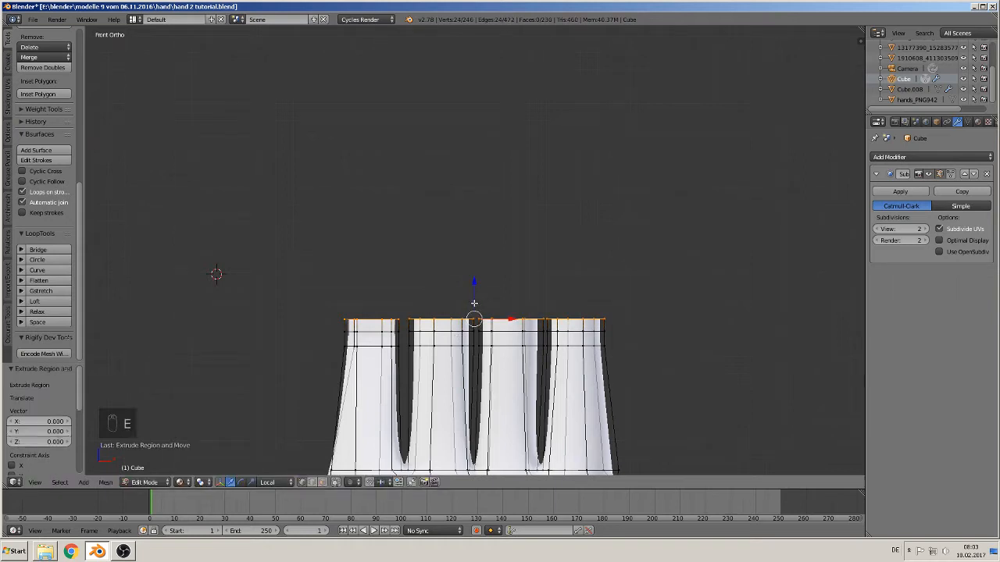
pyautogui.click(481, 221)
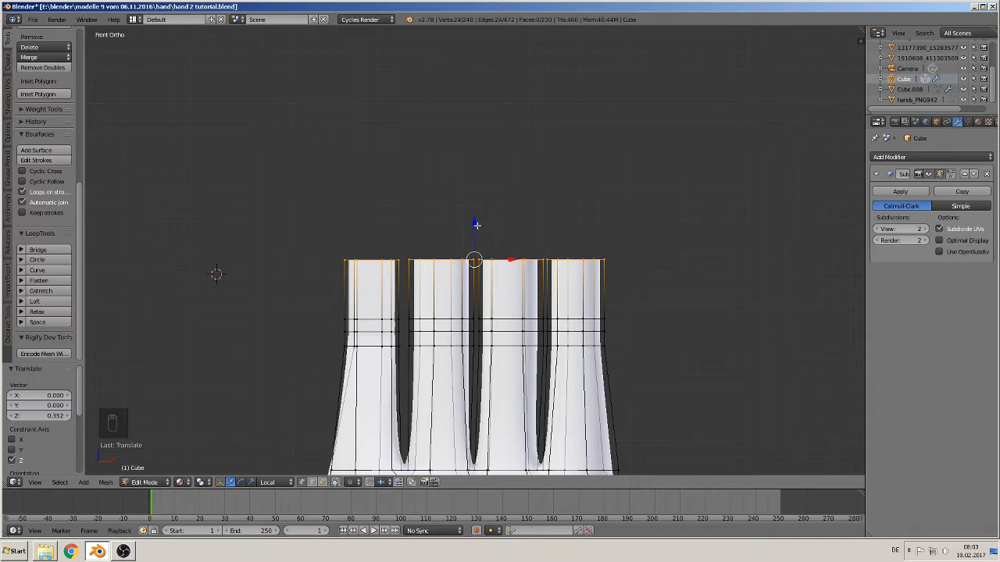
pyautogui.moveTo(477, 223); pyautogui.dragTo(478, 219)
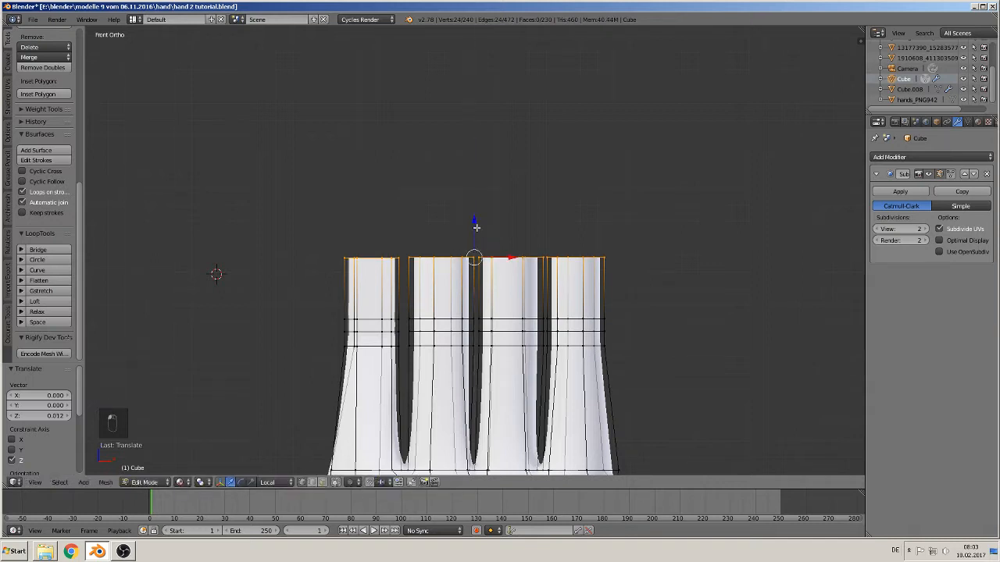
# Extrude two short joint segments on the four finger ends, the second one 0.046 along Z
pyautogui.press('e')
pyautogui.click(478, 214)
pyautogui.press('e')
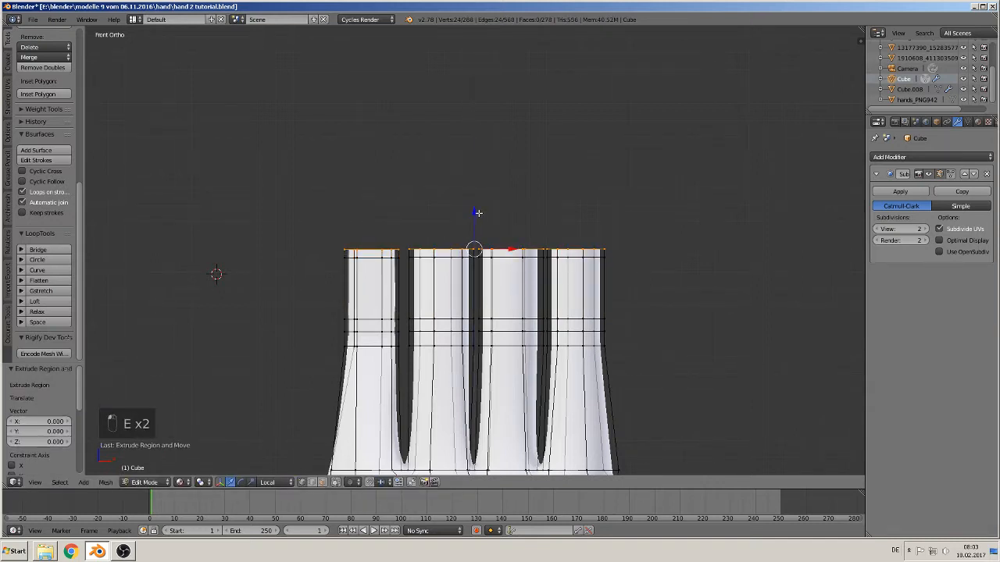
pyautogui.moveTo(477, 212); pyautogui.dragTo(475, 203)
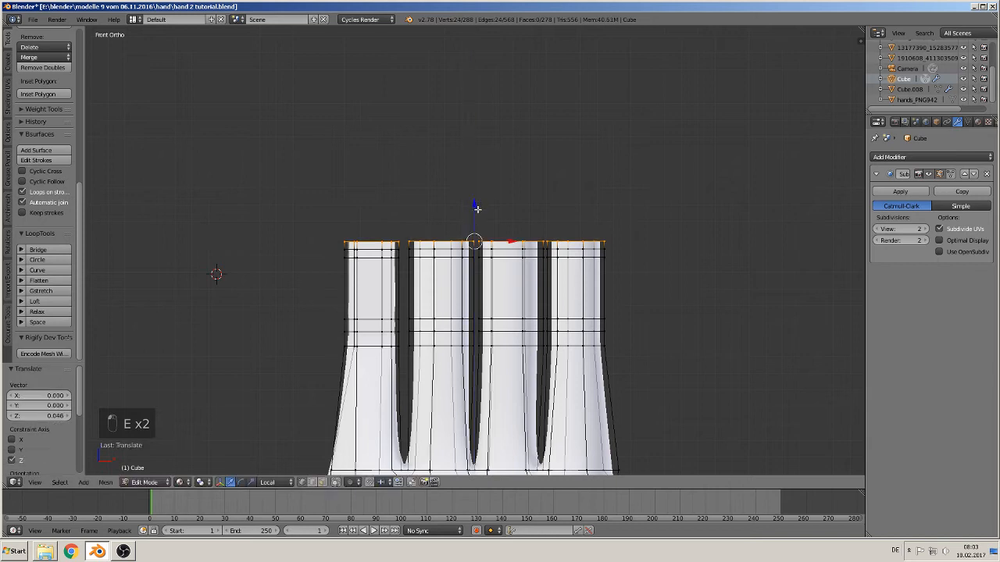
# Extrude the four finger ends 0.306 along Z and inspect the open ends from above
pyautogui.press('e')
pyautogui.click(478, 210)
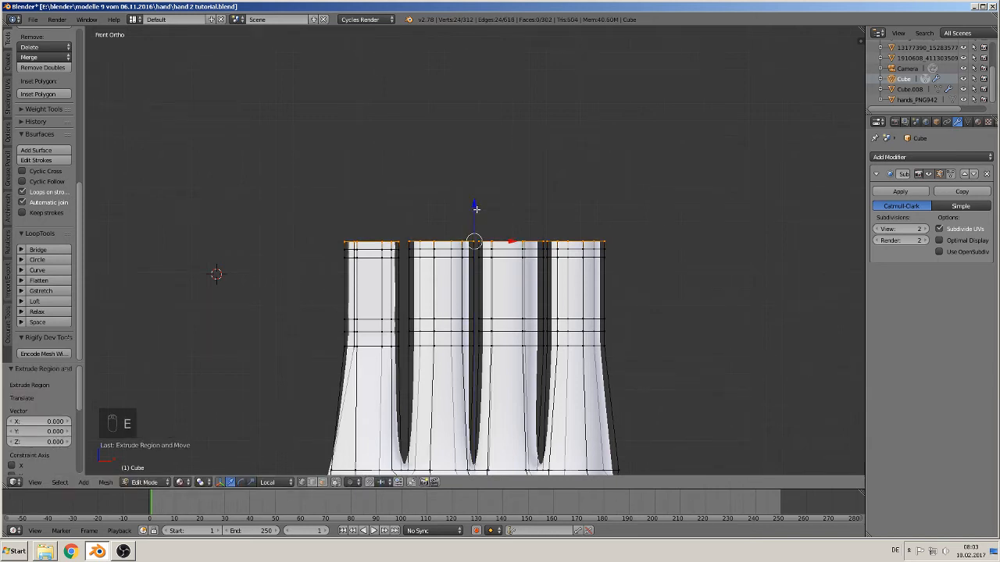
pyautogui.moveTo(476, 209); pyautogui.dragTo(480, 159)
pyautogui.moveTo(487, 265); pyautogui.dragTo(518, 414, button='middle')
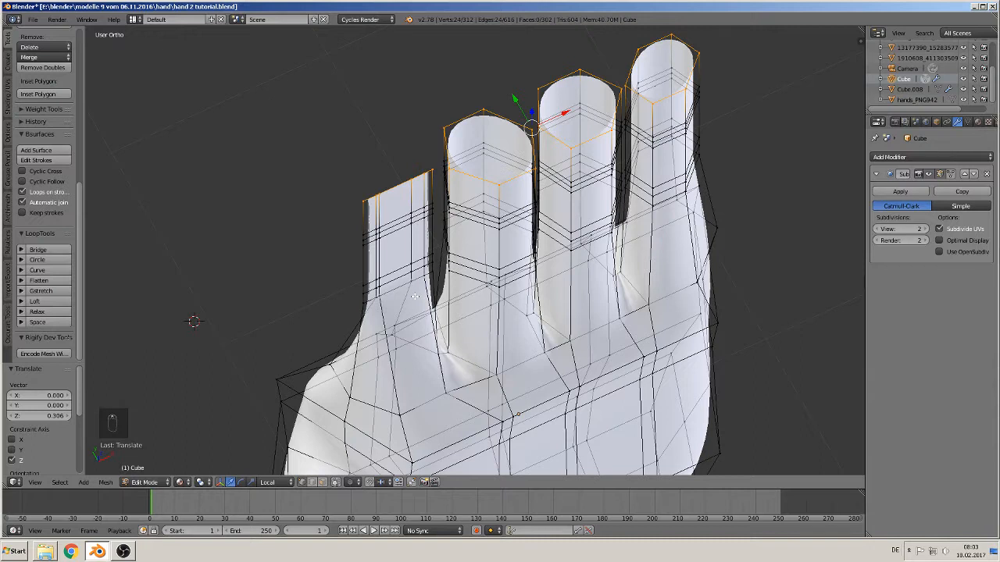
# Undo all the finger extrusions and both scalings of the index finger's end loop
pyautogui.hotkey('ctrl', 'z')
pyautogui.hotkey('ctrl', 'z')
pyautogui.hotkey('ctrl', 'z')
pyautogui.hotkey('ctrl', 'z')
pyautogui.hotkey('ctrl', 'z')
pyautogui.hotkey('ctrl', 'z')
pyautogui.hotkey('ctrl', 'z')
pyautogui.hotkey('ctrl', 'z')
pyautogui.hotkey('ctrl', 'z')
pyautogui.hotkey('ctrl', 'z')
pyautogui.hotkey('ctrl', 'z')
pyautogui.hotkey('ctrl', 'z')
pyautogui.hotkey('ctrl', 'z')
pyautogui.hotkey('ctrl', 'z')
pyautogui.hotkey('ctrl', 'z')
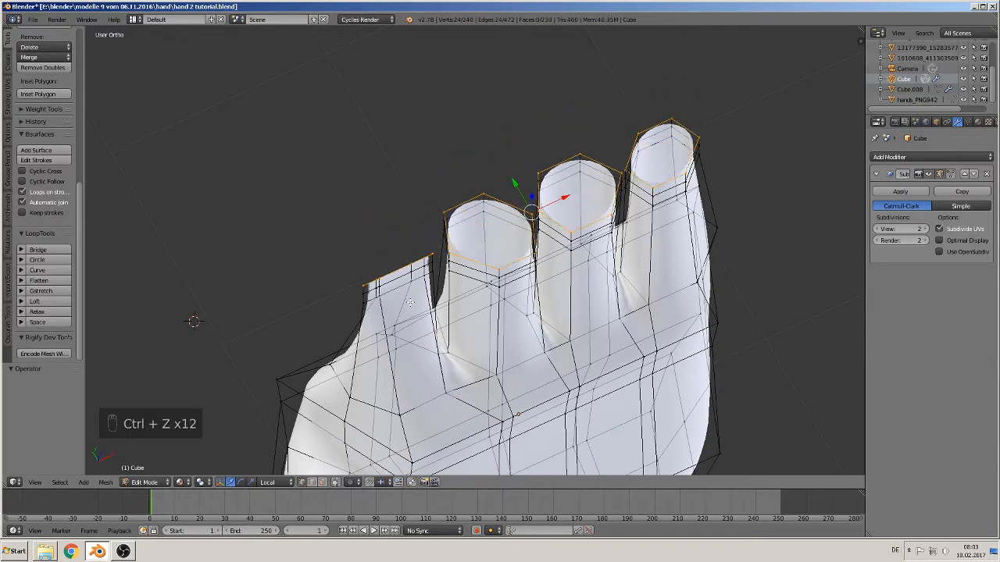
pyautogui.hotkey('ctrl', 'z')
pyautogui.hotkey('ctrl', 'z')
pyautogui.hotkey('ctrl', 'z')
pyautogui.hotkey('ctrl', 'z')
pyautogui.hotkey('ctrl', 'z')
pyautogui.hotkey('ctrl', 'z')
pyautogui.hotkey('ctrl', 'z')
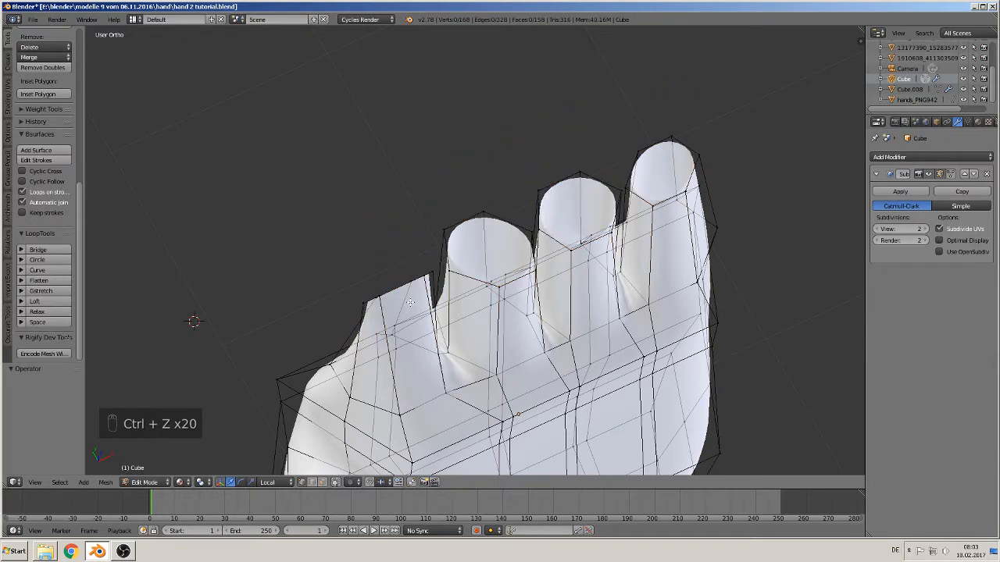
pyautogui.hotkey('ctrl', 'z')
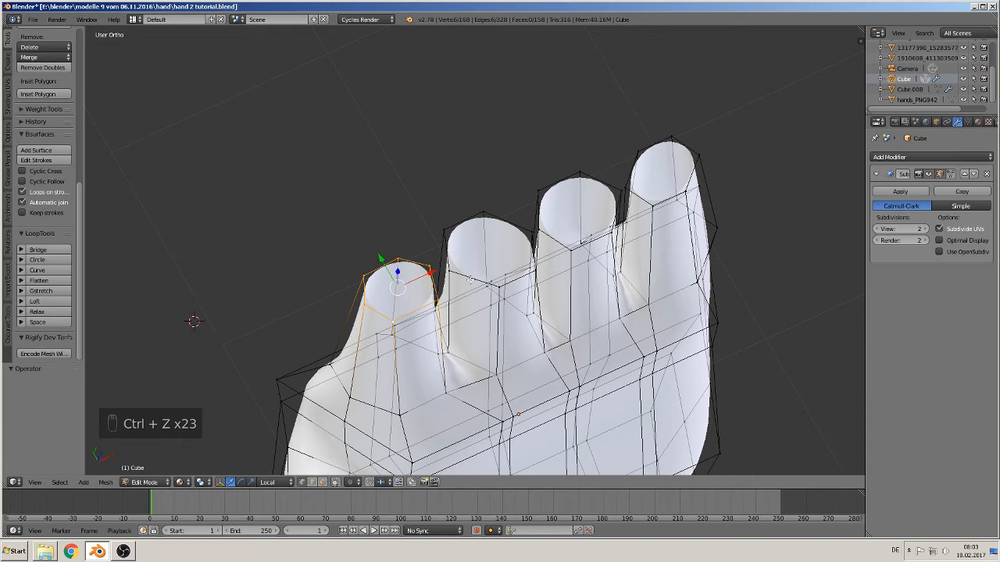
# Select the four open finger ends and extrude two short joint segments along Z, 0.064 and 0.049 long
pyautogui.moveTo(470, 279); pyautogui.dragTo(415, 224, button='middle')
pyautogui.press('a')
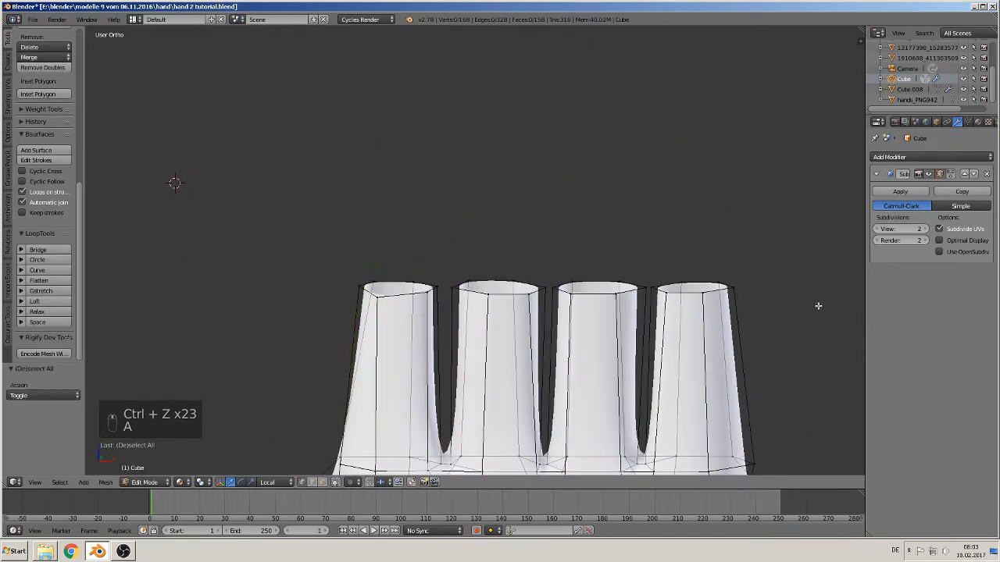
pyautogui.press('b')
pyautogui.moveTo(753, 313); pyautogui.dragTo(180, 235)
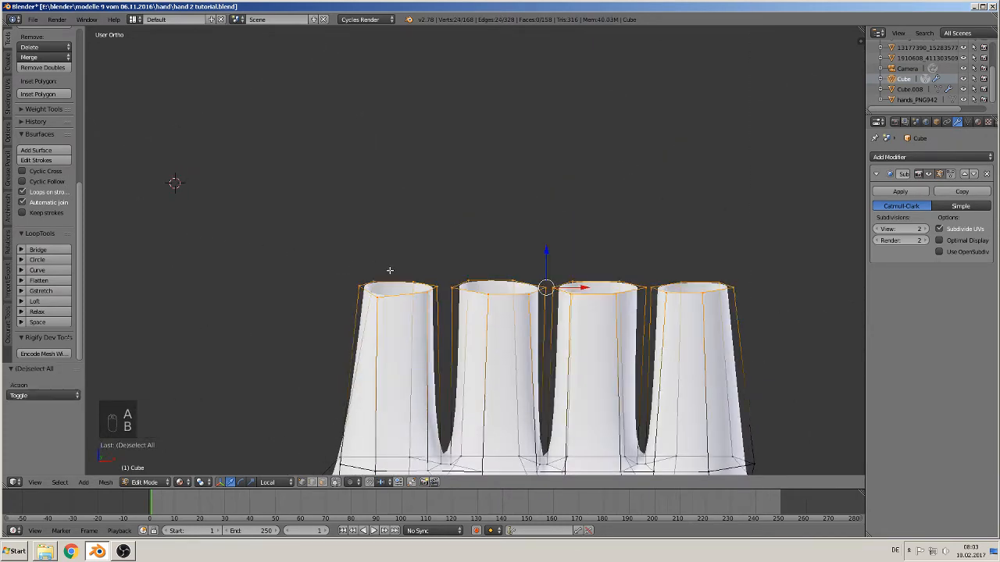
pyautogui.press('KP_1')
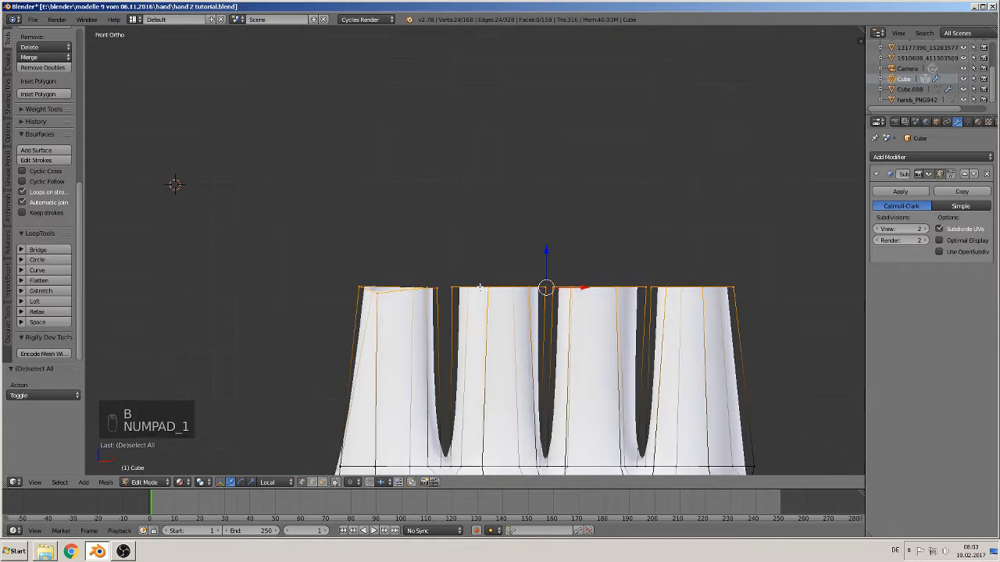
pyautogui.press('e')
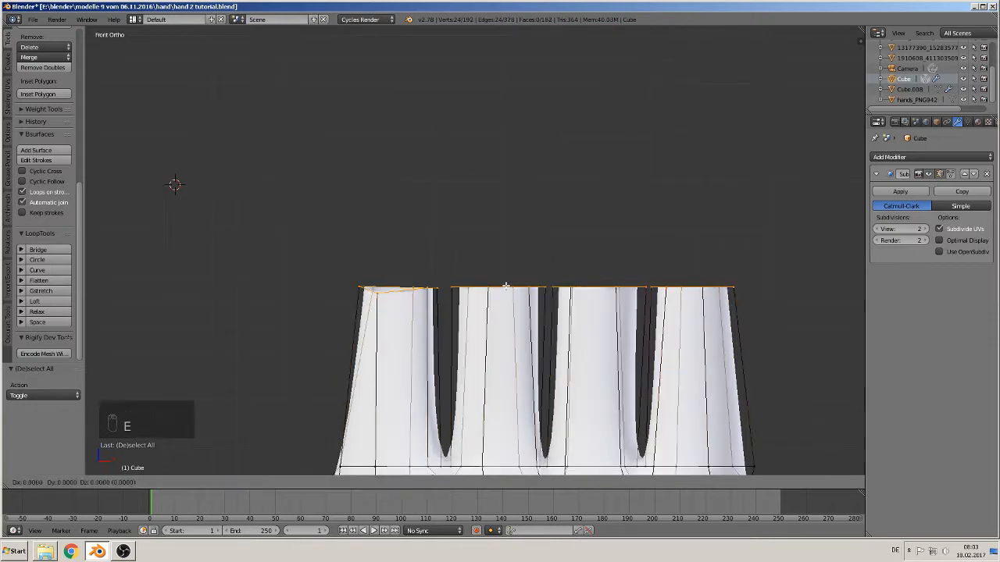
pyautogui.click(542, 236)
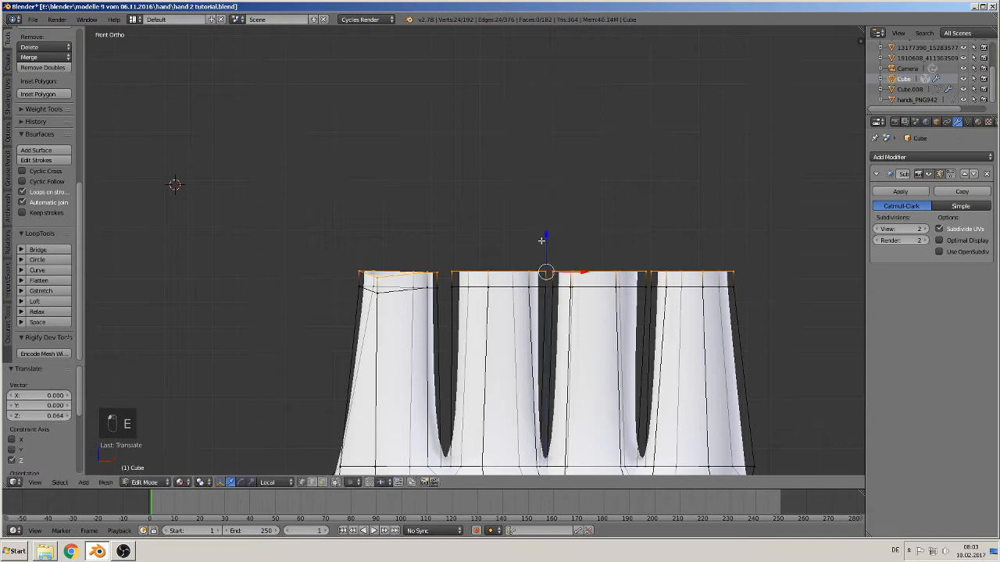
pyautogui.press('e')
pyautogui.click(547, 226)
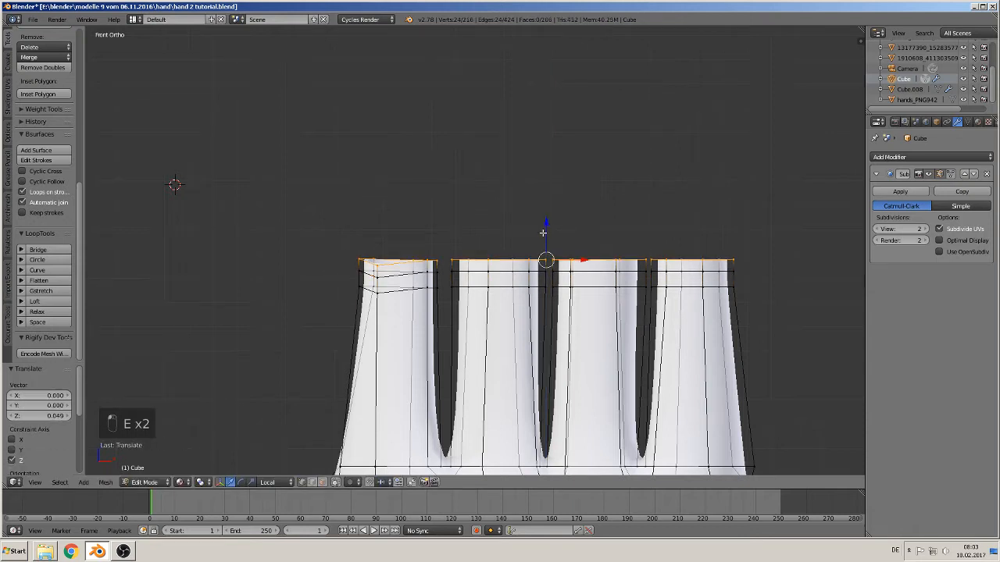
# Extrude the four finger ends about 0.41 along Z, adding two short joint segments above, the last one 0.059 long
pyautogui.scroll(-3, 543, 233)
pyautogui.press('e')
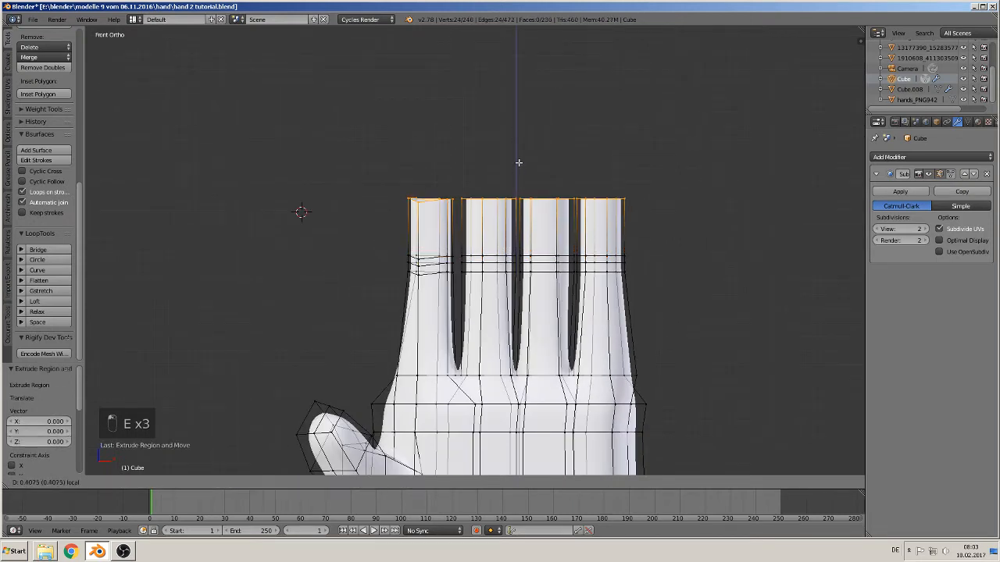
pyautogui.click(519, 162)
pyautogui.press('e')
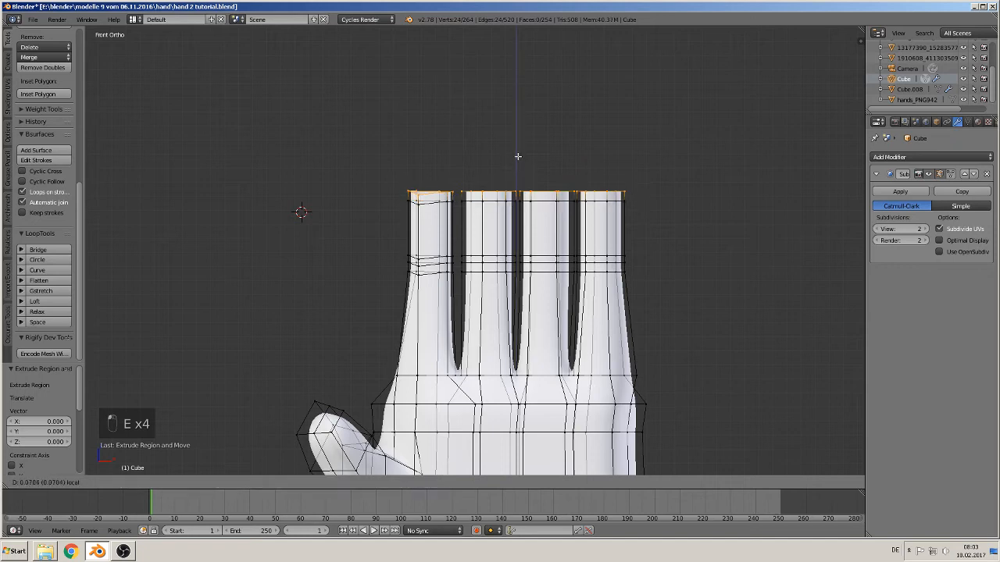
pyautogui.click(518, 157)
pyautogui.press('e')
pyautogui.click(518, 147)
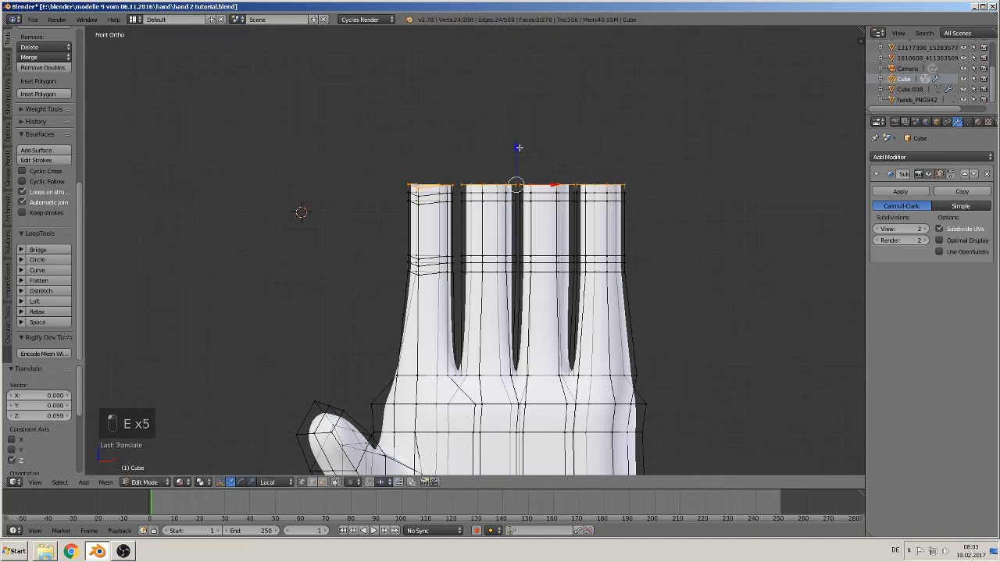
# Extrude the four finger ends 0.382 along Z to form the fingertip segments
pyautogui.press('e')
pyautogui.click(517, 147)
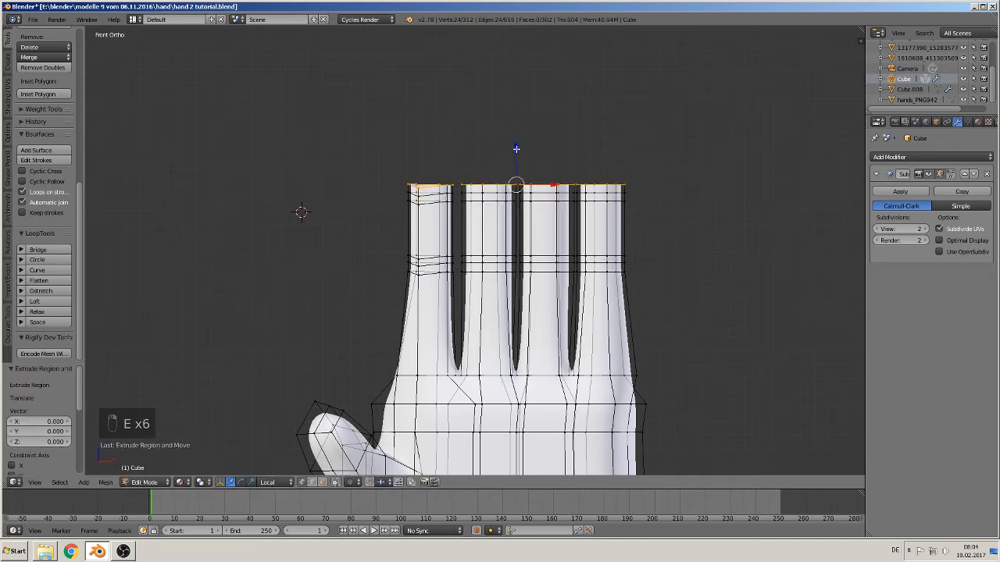
pyautogui.moveTo(516, 151); pyautogui.dragTo(523, 93)
pyautogui.moveTo(523, 94); pyautogui.dragTo(524, 296, button='middle')
pyautogui.scroll(2, 524, 297)
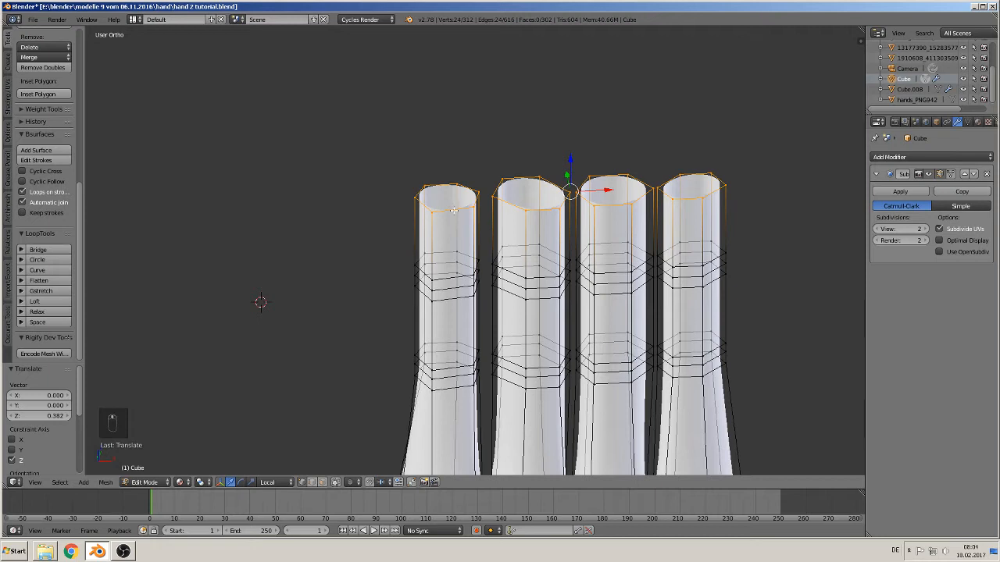
# Scale down the index finger's open end loop, lower it slightly along Z and close it with a face
pyautogui.keyDown('alt'); pyautogui.rightClick(454, 209); pyautogui.keyUp('alt')
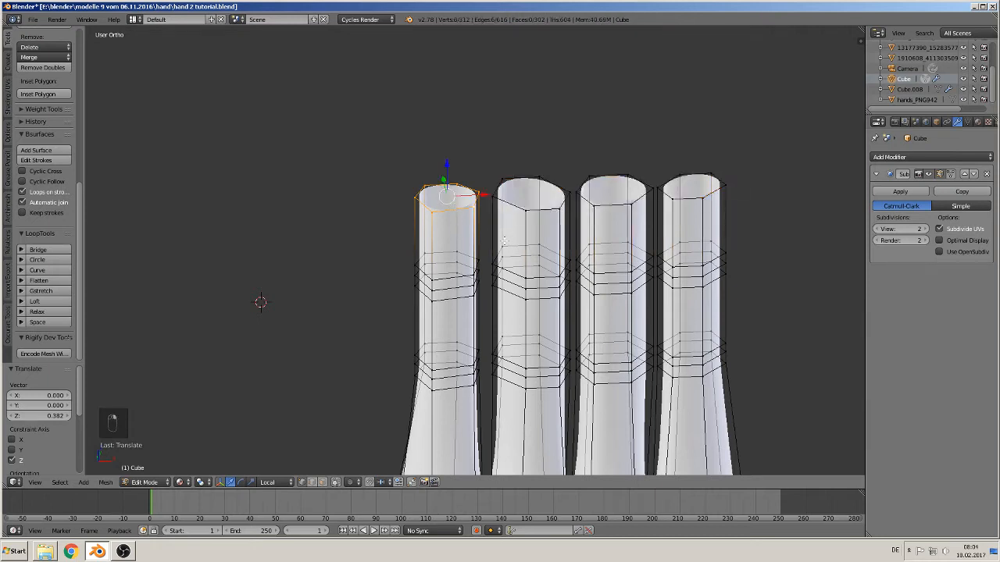
pyautogui.moveTo(504, 239); pyautogui.dragTo(488, 231, button='middle')
pyautogui.press('s')
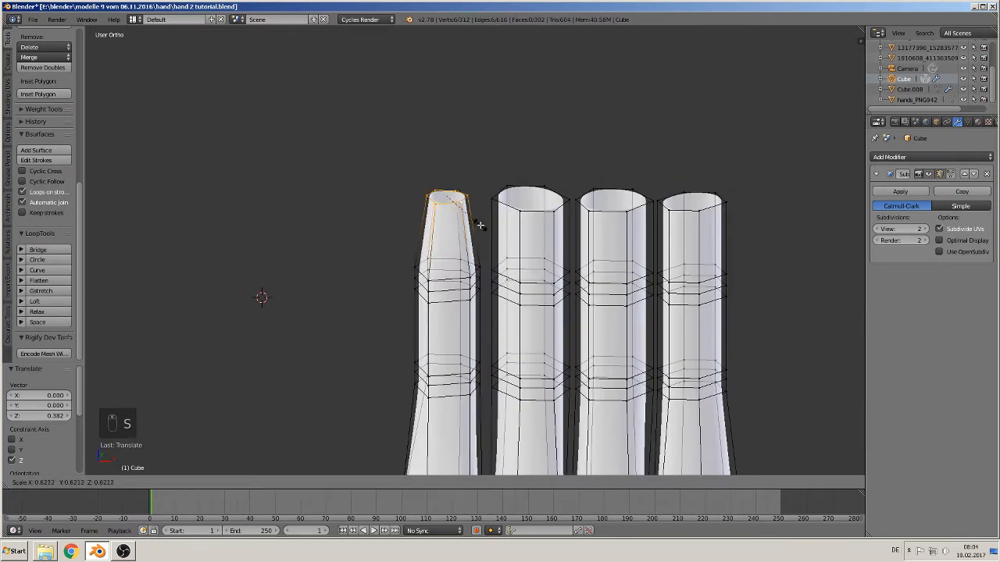
pyautogui.click(476, 222)
pyautogui.moveTo(446, 159); pyautogui.dragTo(446, 174)
pyautogui.moveTo(465, 236); pyautogui.dragTo(503, 227, button='middle')
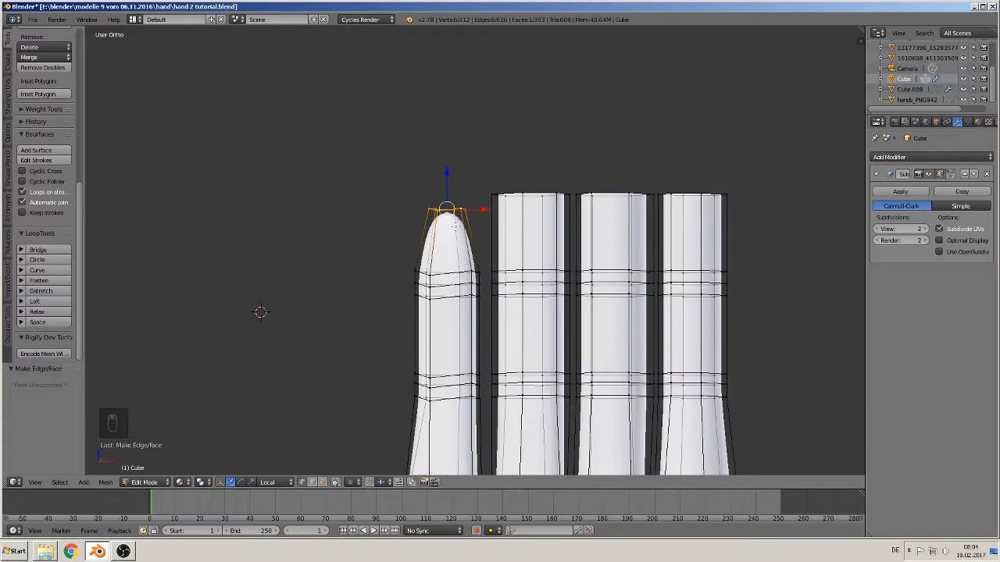
# Flatten the index fingertip's cap by scaling it to 0 along Z
pyautogui.press('s')
pyautogui.press('z')
pyautogui.rightClick(453, 224)
pyautogui.press('s')
pyautogui.press('z')
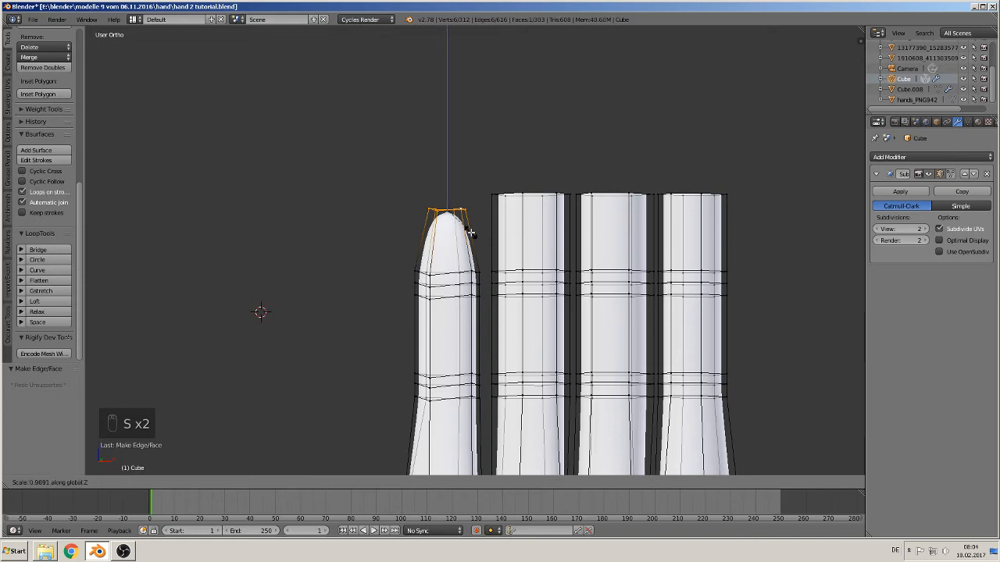
pyautogui.press('0')
pyautogui.click(487, 234)
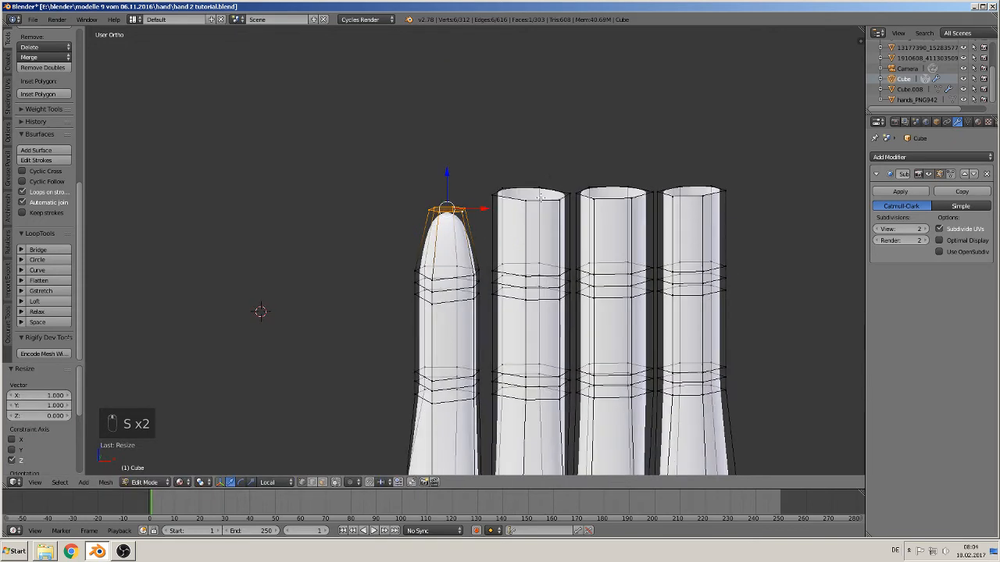
# Scale down the middle finger's open end loop, lower it slightly along Z and fill it with a face
pyautogui.keyDown('alt'); pyautogui.rightClick(537, 200); pyautogui.keyUp('alt')
pyautogui.keyDown('alt'); pyautogui.rightClick(535, 200); pyautogui.keyUp('alt')
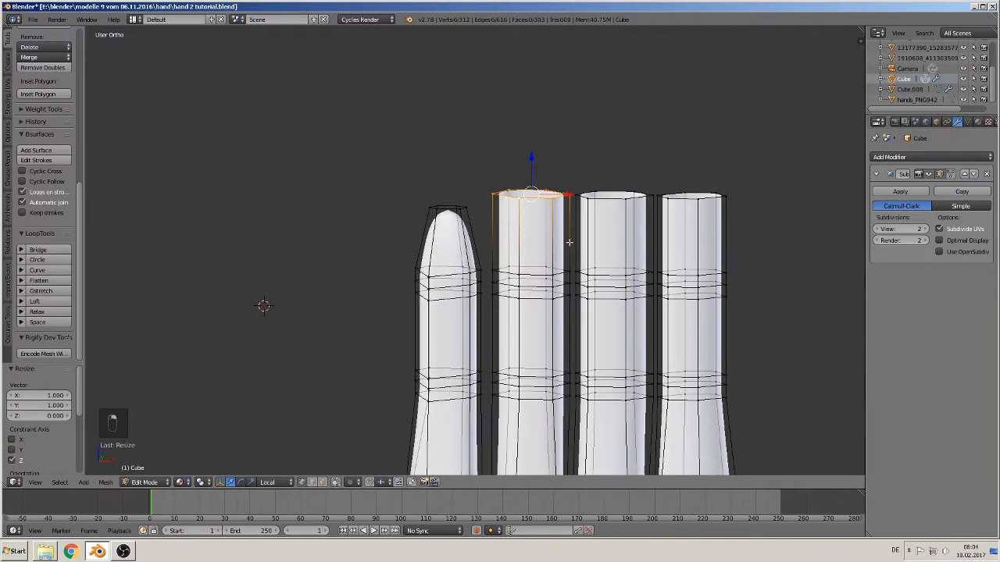
pyautogui.press('s')
pyautogui.click(564, 234)
pyautogui.moveTo(531, 168); pyautogui.dragTo(537, 183)
pyautogui.press('f')
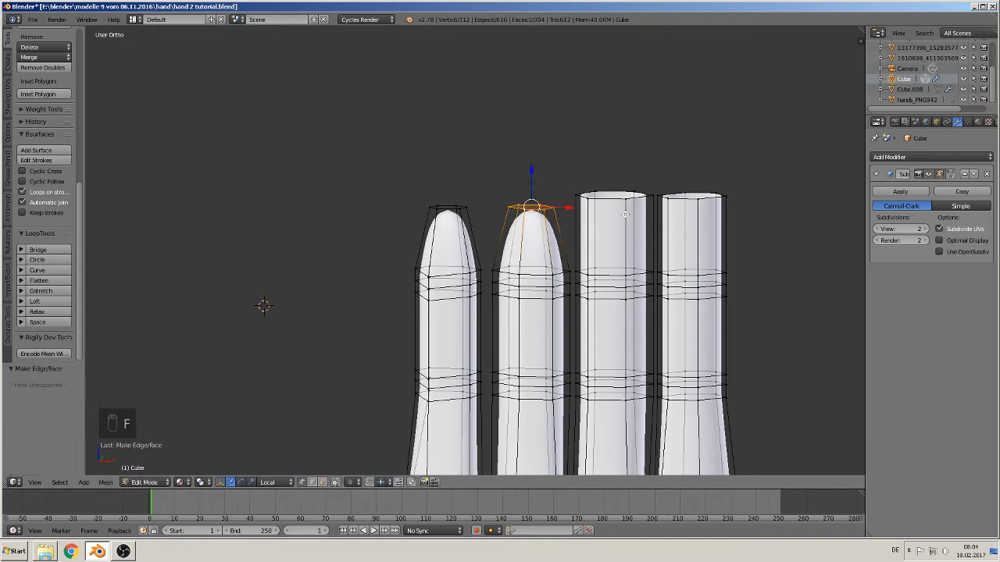
# Scale the ring finger's open end loop to 0.537, lower it slightly along Z and fill it with a face
pyautogui.keyDown('alt'); pyautogui.rightClick(610, 196); pyautogui.keyUp('alt')
pyautogui.press('s')
pyautogui.click(629, 226)
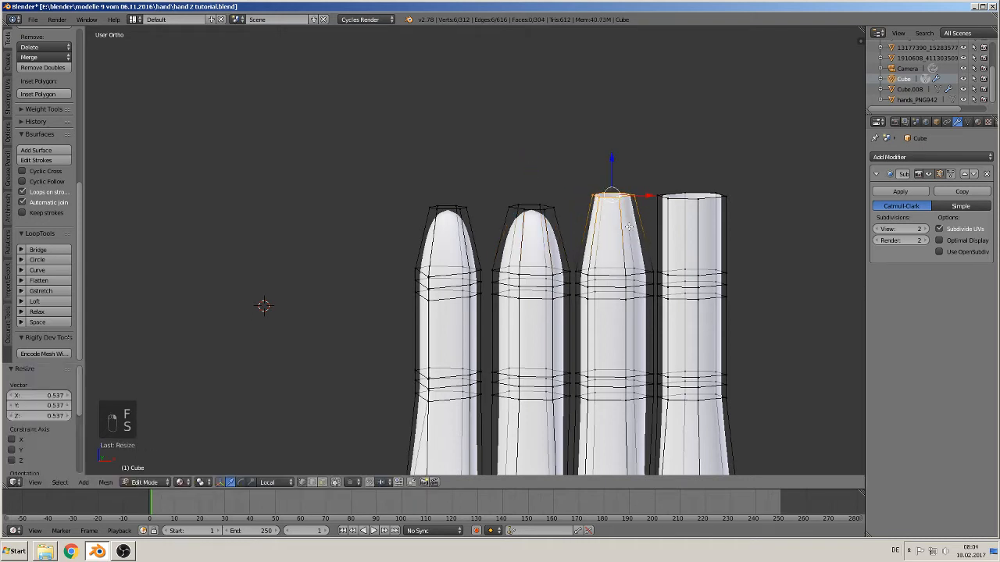
pyautogui.moveTo(617, 154); pyautogui.dragTo(618, 171)
pyautogui.press('f')
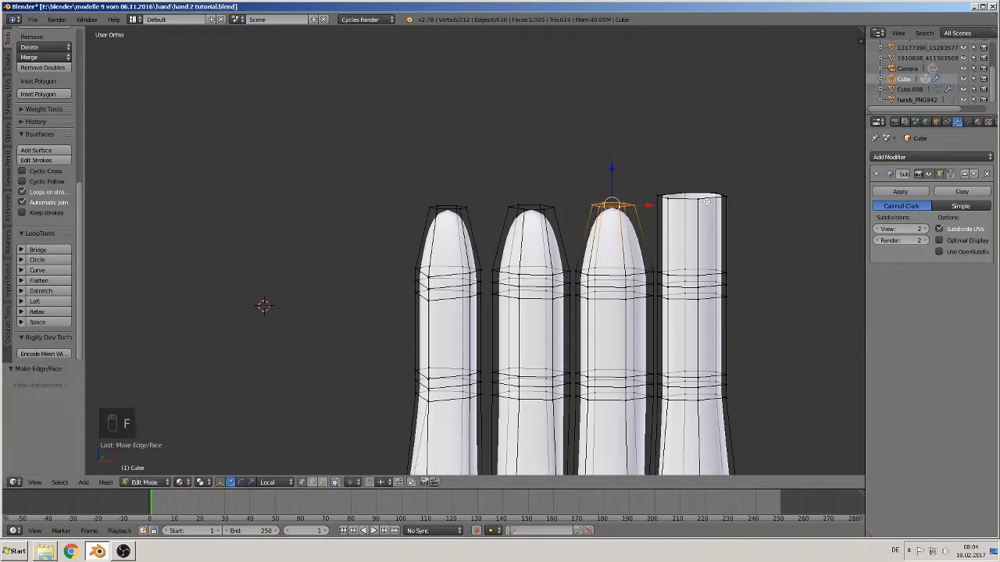
# Scale down the little finger's open end loop, lower it slightly along Z and fill it with a face
pyautogui.rightClick(706, 201)
pyautogui.press('s')
pyautogui.click(741, 221)
pyautogui.moveTo(692, 164); pyautogui.dragTo(687, 174)
pyautogui.press('f')
# Return to Object Mode and inspect the whole smoothed hand beside the reference images
pyautogui.scroll(-6, 633, 303)
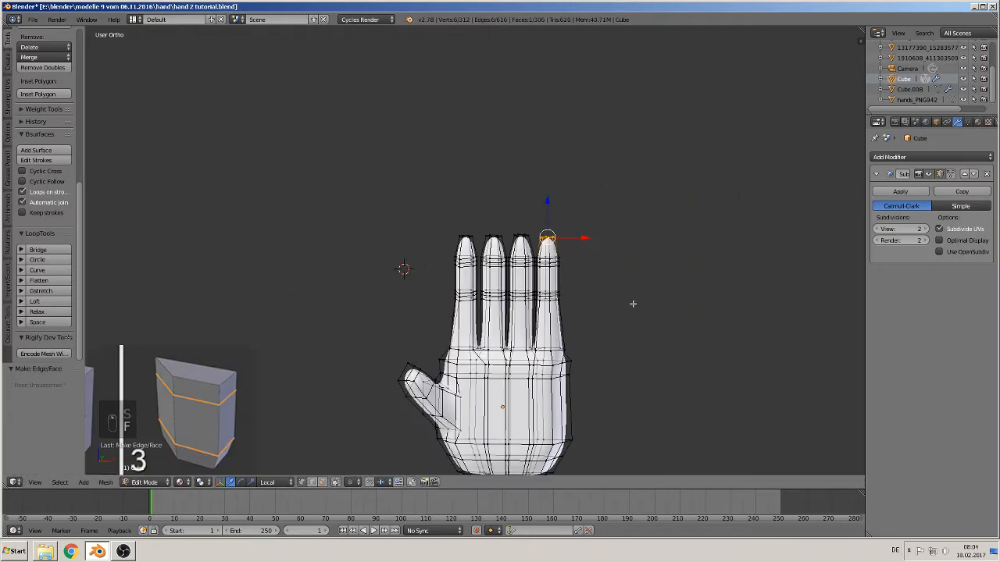
pyautogui.scroll(-1, 592, 258)
pyautogui.press('Tab')
pyautogui.scroll(3, 580, 290)
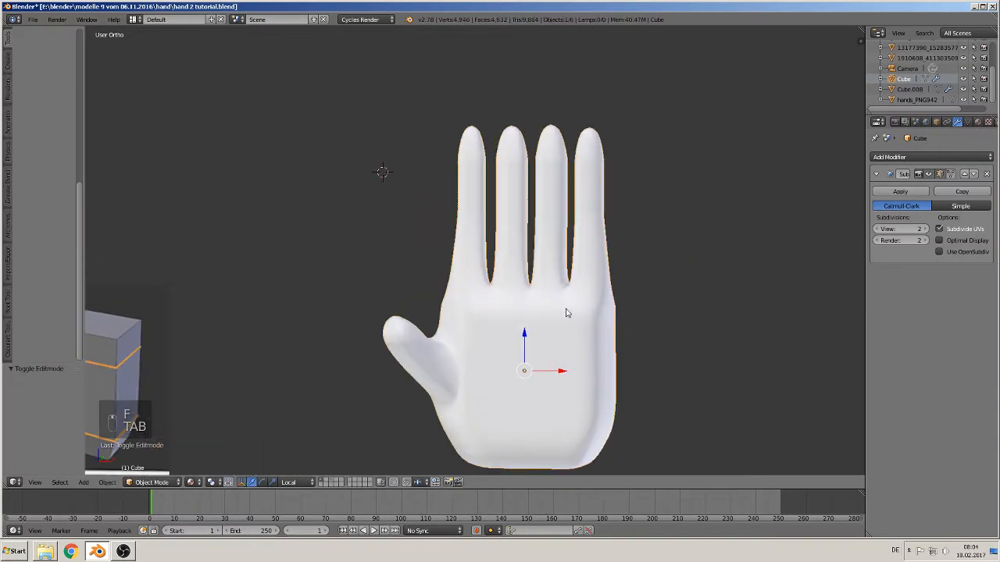
pyautogui.moveTo(567, 313); pyautogui.dragTo(681, 203, button='middle')
pyautogui.scroll(-2, 586, 296)
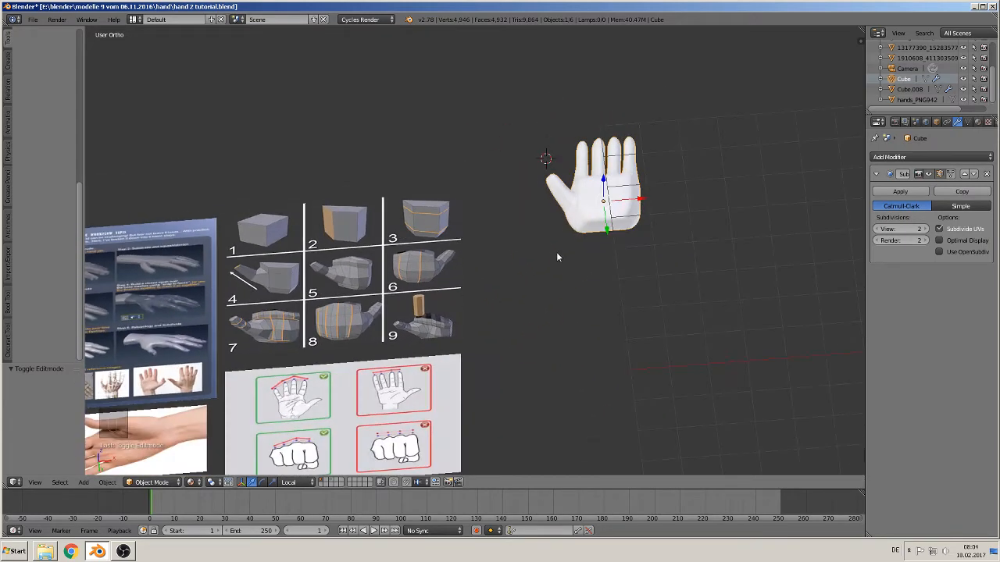
# Move the hand 0.229 in X and -0.941 in Z, and place a duplicate over the finger-length reference sheet in front view
pyautogui.press('KP_1')
pyautogui.scroll(-3, 570, 261)
pyautogui.keyDown('shift'); pyautogui.moveTo(568, 243); pyautogui.dragTo(656, 162, button='middle'); pyautogui.keyUp('shift')
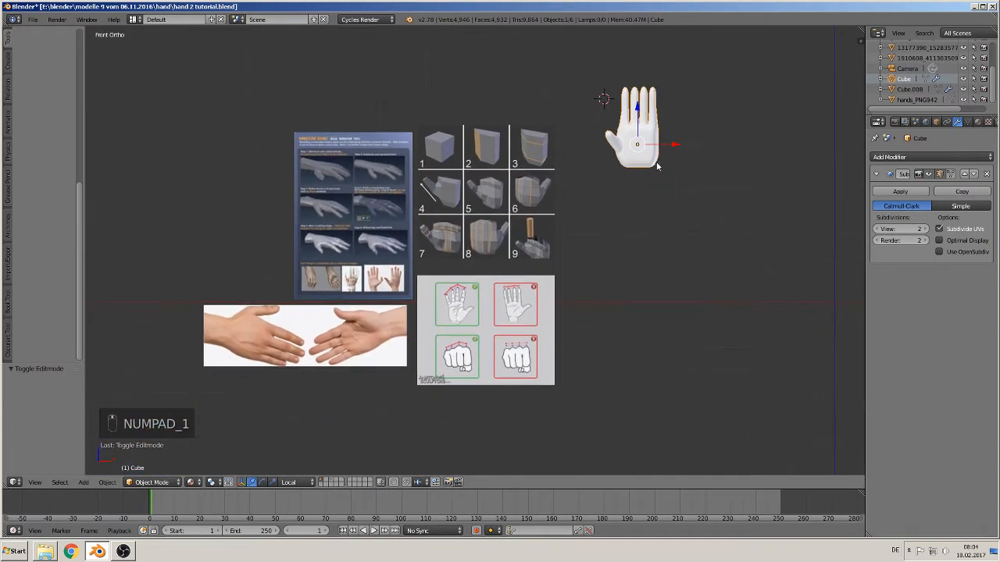
pyautogui.press('g')
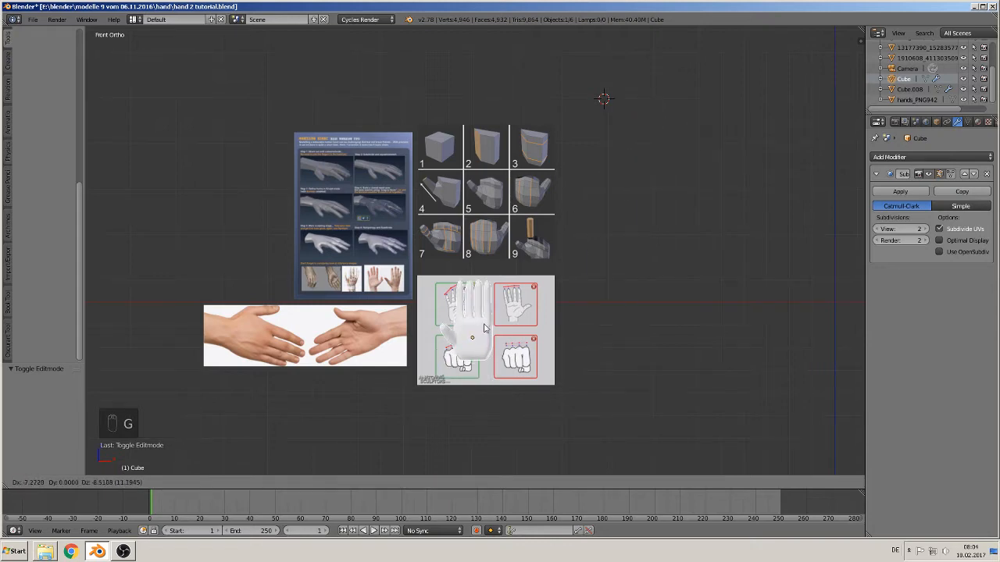
pyautogui.click(650, 177)
pyautogui.hotkey('shift', 'd')
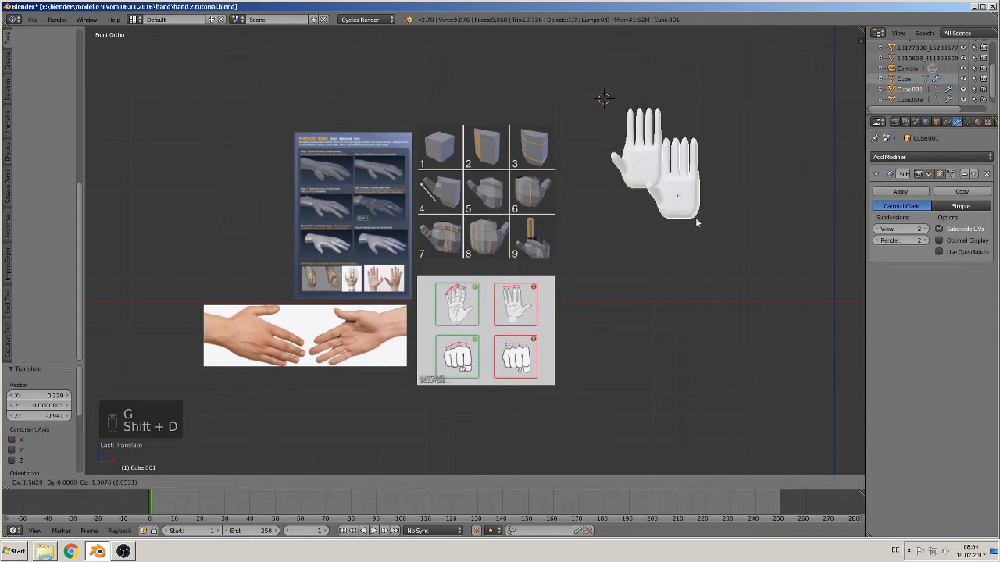
pyautogui.click(469, 343)
# Mirror the duplicated hand along the global X axis so its thumb faces the same way as the reference drawing's
pyautogui.scroll(5, 528, 387)
pyautogui.keyDown('shift'); pyautogui.moveTo(528, 387); pyautogui.dragTo(593, 205, button='middle'); pyautogui.keyUp('shift')
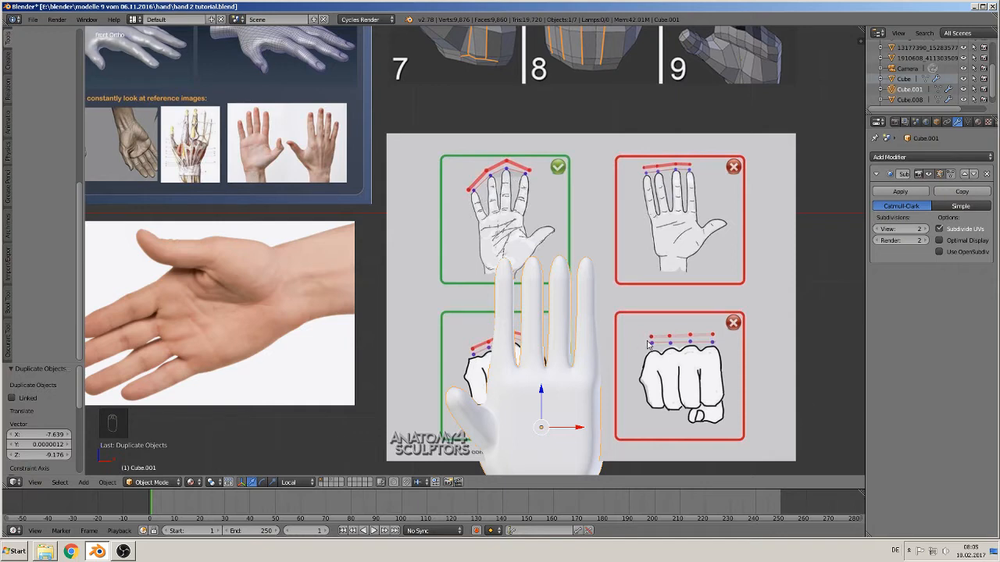
pyautogui.keyDown('shift'); pyautogui.moveTo(544, 364); pyautogui.dragTo(526, 321, button='middle'); pyautogui.keyUp('shift')
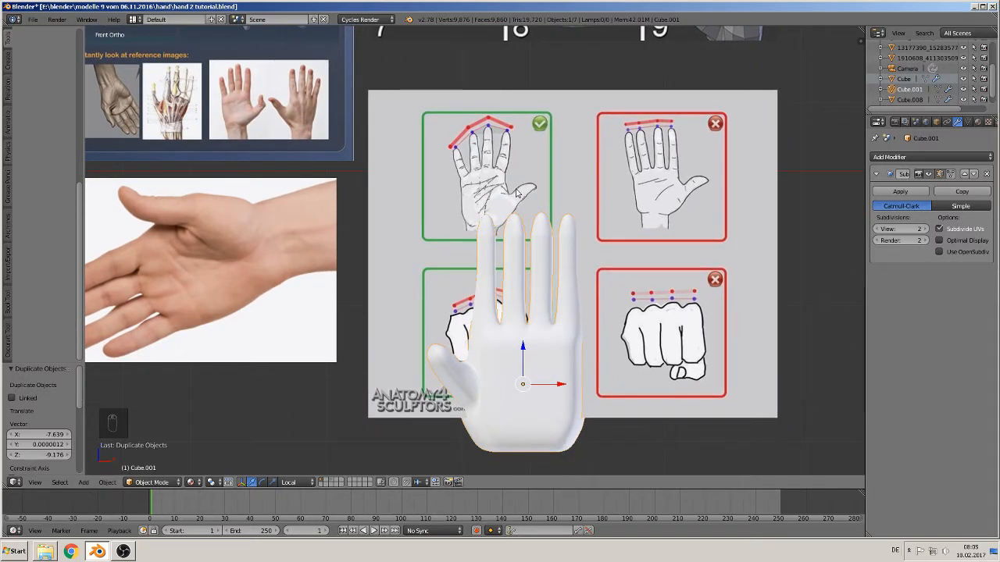
pyautogui.click(108, 483)
pyautogui.moveTo(141, 423)
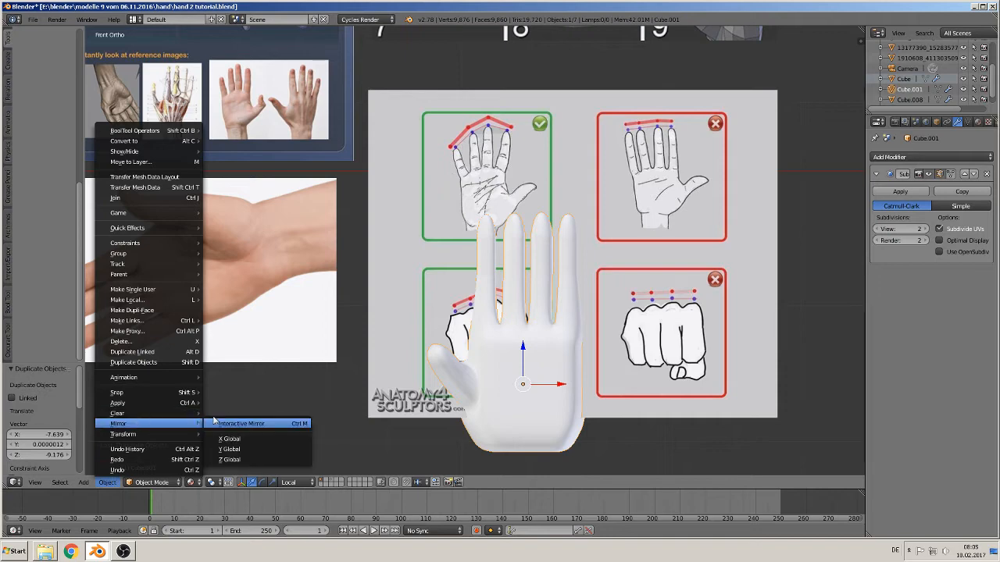
pyautogui.click(250, 424)
pyautogui.press('x')
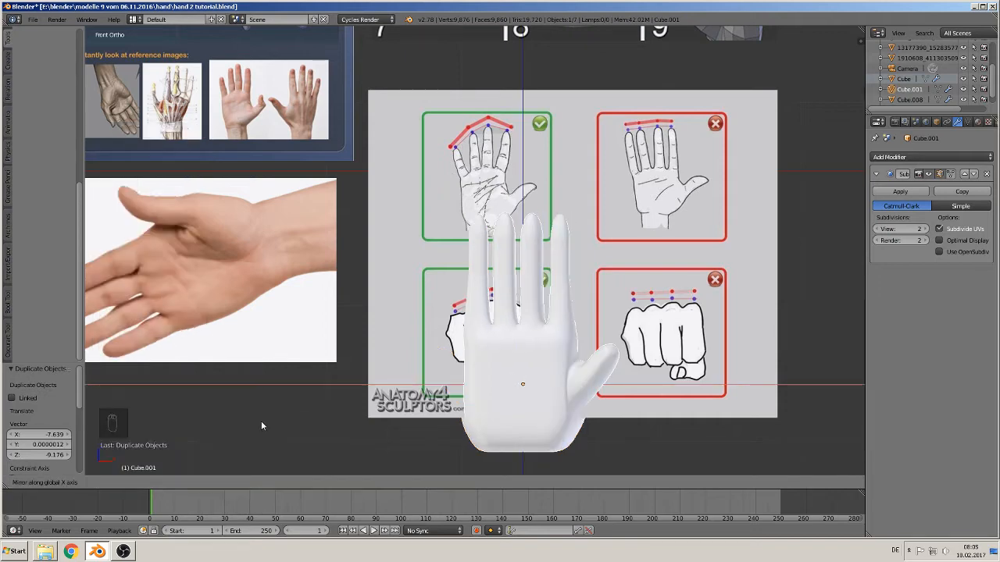
pyautogui.click(269, 417)
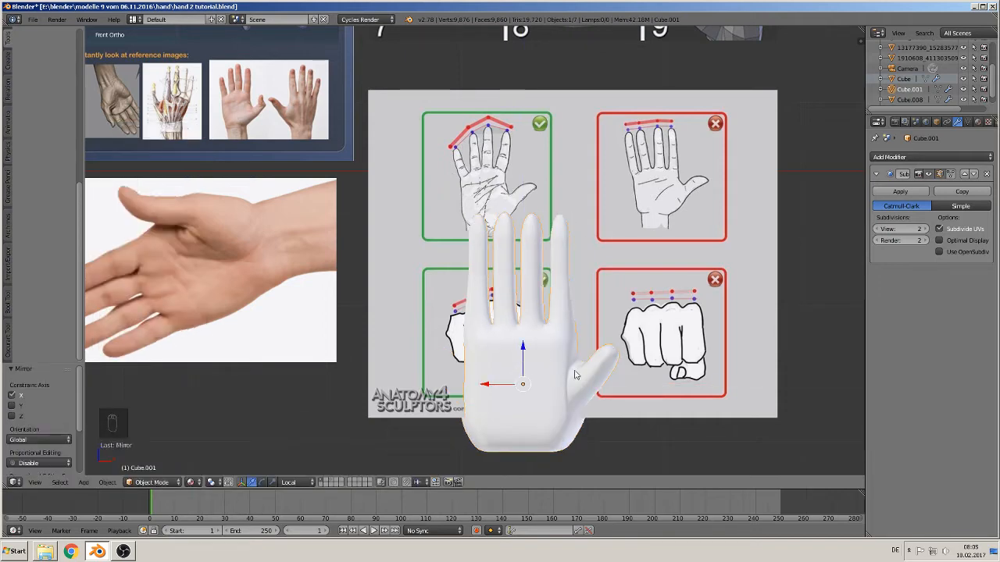
# Scale the mirrored hand to 0.654 and move it -0.553 in X and 2.766 in Z onto the green-framed open-hand drawing
pyautogui.press('s')
pyautogui.click(576, 398)
pyautogui.press('g')
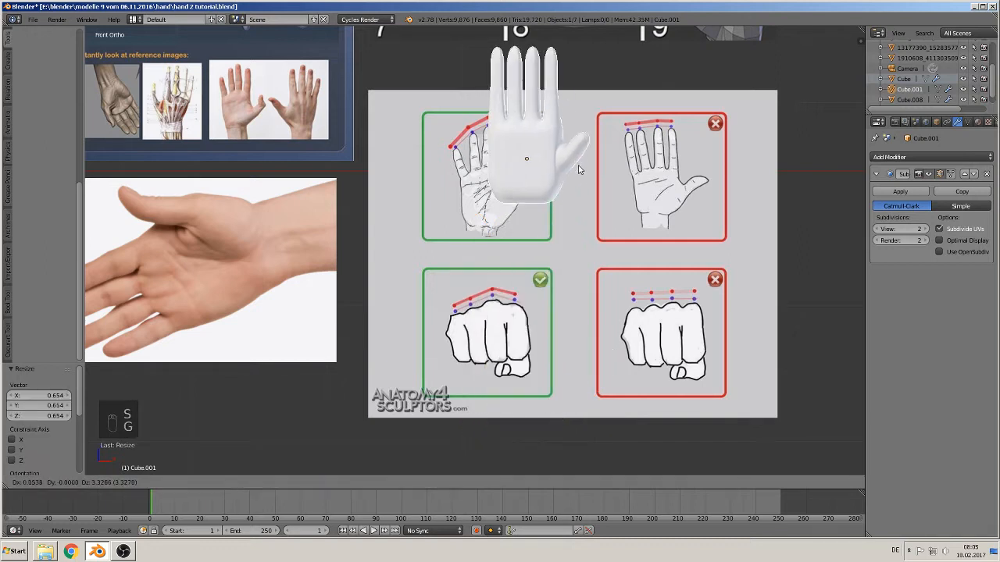
pyautogui.click(539, 211)
# Scale the mirrored hand by about 0.7 to fit the open-hand drawing, lower it 0.061 along Z and compare the finger lengths
pyautogui.press('s')
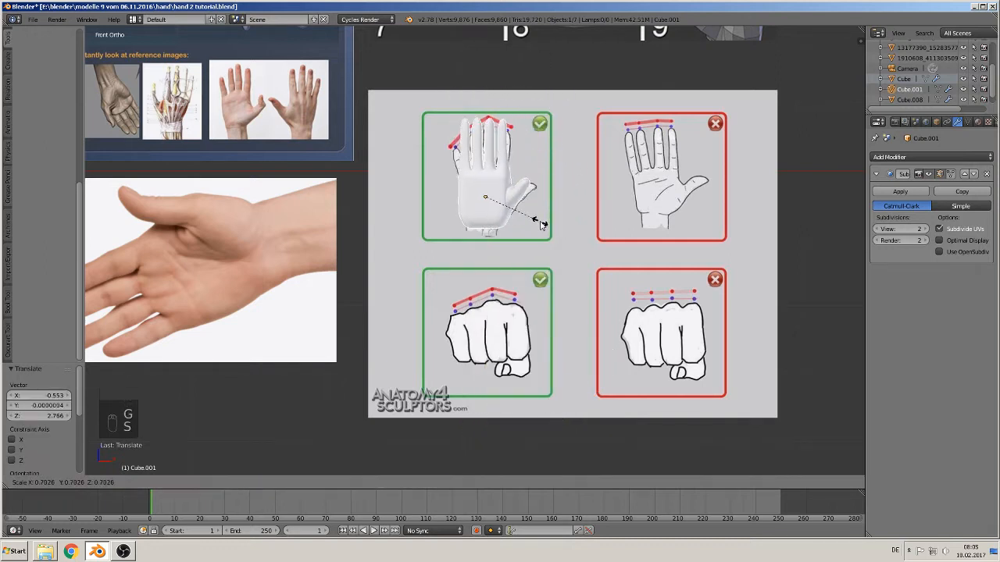
pyautogui.click(540, 222)
pyautogui.moveTo(482, 165); pyautogui.dragTo(483, 171)
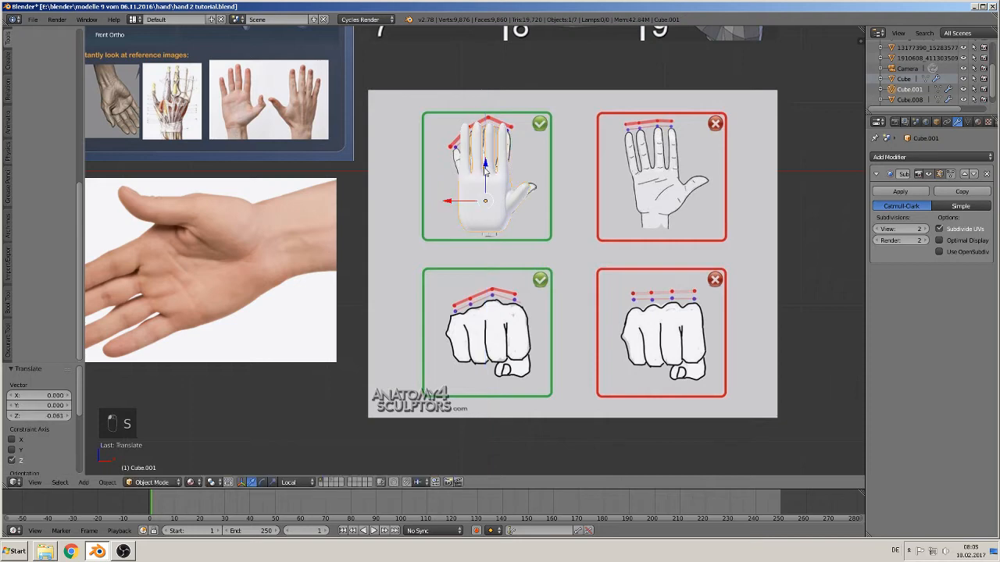
pyautogui.keyDown('shift'); pyautogui.moveTo(497, 181); pyautogui.dragTo(513, 245, button='middle'); pyautogui.keyUp('shift')
pyautogui.scroll(5, 513, 244)
pyautogui.keyDown('shift'); pyautogui.moveTo(492, 207); pyautogui.dragTo(421, 235, button='middle'); pyautogui.keyUp('shift')
pyautogui.scroll(2, 425, 233)
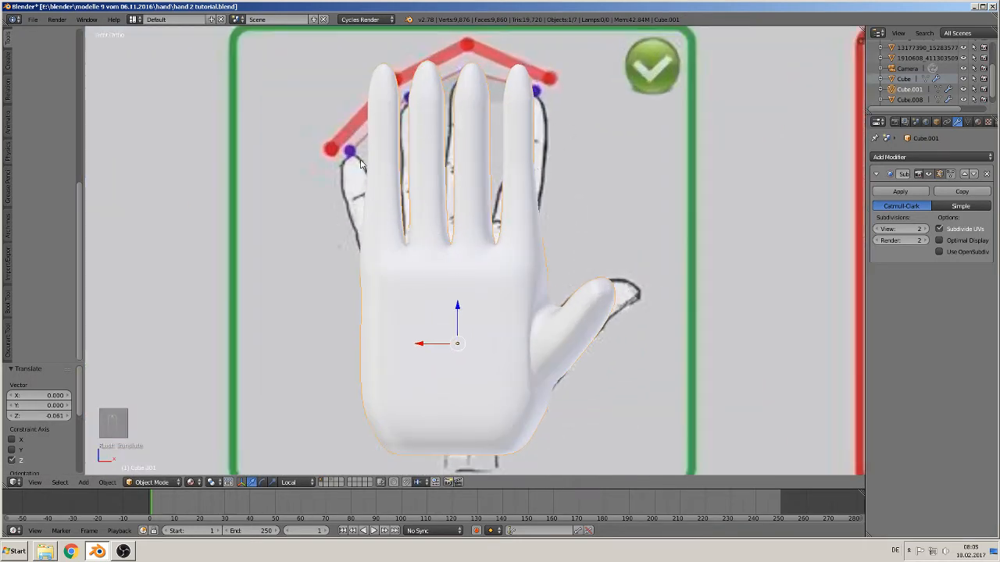
# Select the little finger from its tip to its lower joint loops in the mirrored hand and lower that section 0.268 along Z
pyautogui.press('Tab')
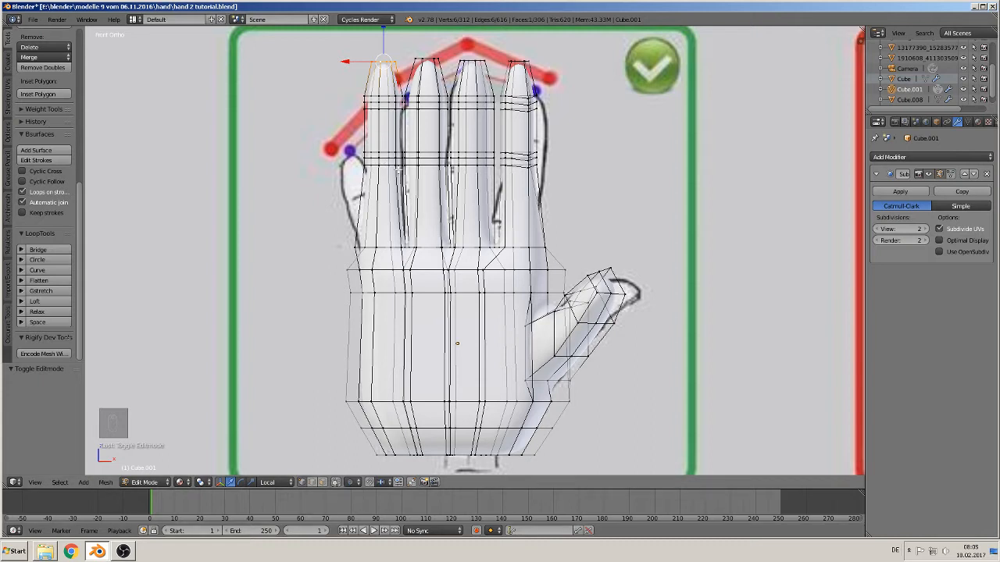
pyautogui.press('a')
pyautogui.press('c')
pyautogui.moveTo(396, 159)
pyautogui.mouseDown()
pyautogui.moveTo(382, 156)
pyautogui.moveTo(361, 94)
pyautogui.moveTo(385, 88)
pyautogui.moveTo(392, 109)
pyautogui.moveTo(381, 75)
pyautogui.moveTo(399, 60)
pyautogui.mouseUp()
pyautogui.rightClick(401, 66)
pyautogui.scroll(1, 399, 73)
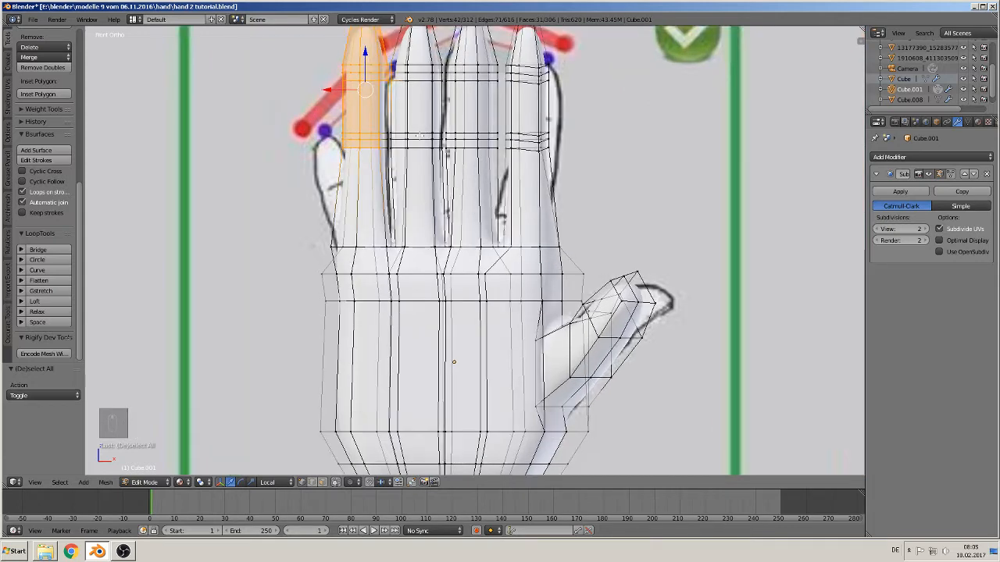
pyautogui.keyDown('shift'); pyautogui.moveTo(398, 75); pyautogui.dragTo(373, 192, button='middle'); pyautogui.keyUp('shift')
pyautogui.scroll(2, 367, 195)
pyautogui.press('c')
pyautogui.moveTo(303, 259); pyautogui.dragTo(306, 270)
pyautogui.rightClick(305, 263)
pyautogui.press('c')
pyautogui.moveTo(326, 147); pyautogui.dragTo(331, 185, button='middle')
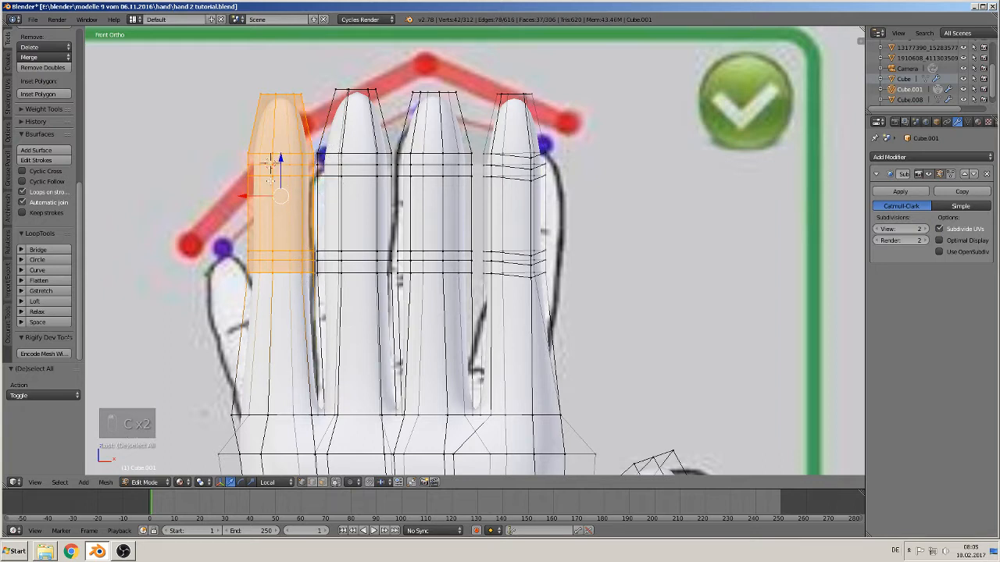
pyautogui.moveTo(279, 160); pyautogui.dragTo(259, 274)
pyautogui.keyDown('shift'); pyautogui.moveTo(305, 273); pyautogui.dragTo(389, 113, button='middle'); pyautogui.keyUp('shift')
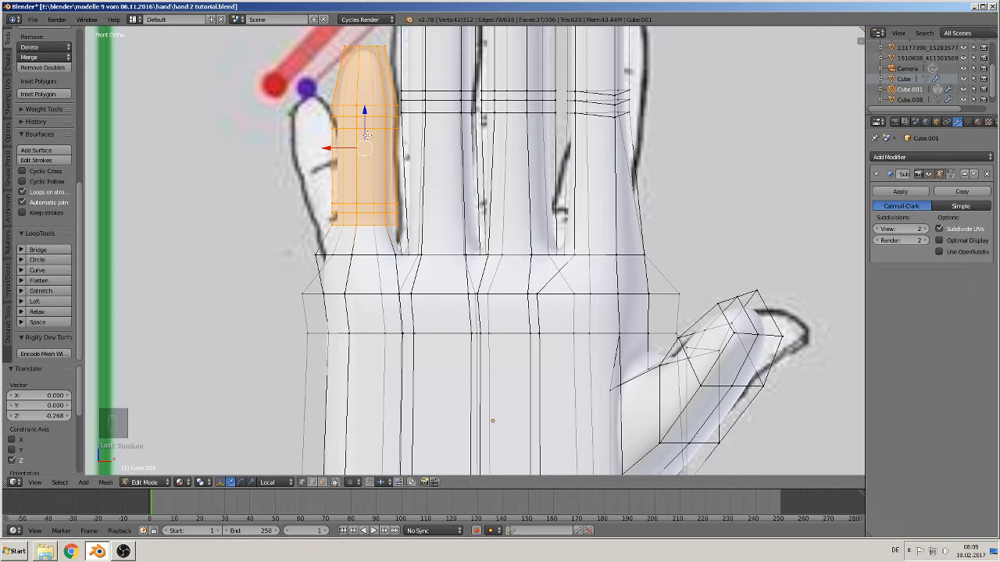
# Fine-tune the little finger's lowered section in height and shift it slightly outward along X toward the drawn little finger
pyautogui.moveTo(368, 114); pyautogui.dragTo(368, 128)
pyautogui.moveTo(332, 164); pyautogui.dragTo(325, 163)
pyautogui.moveTo(362, 130); pyautogui.dragTo(360, 115)
pyautogui.press('a')
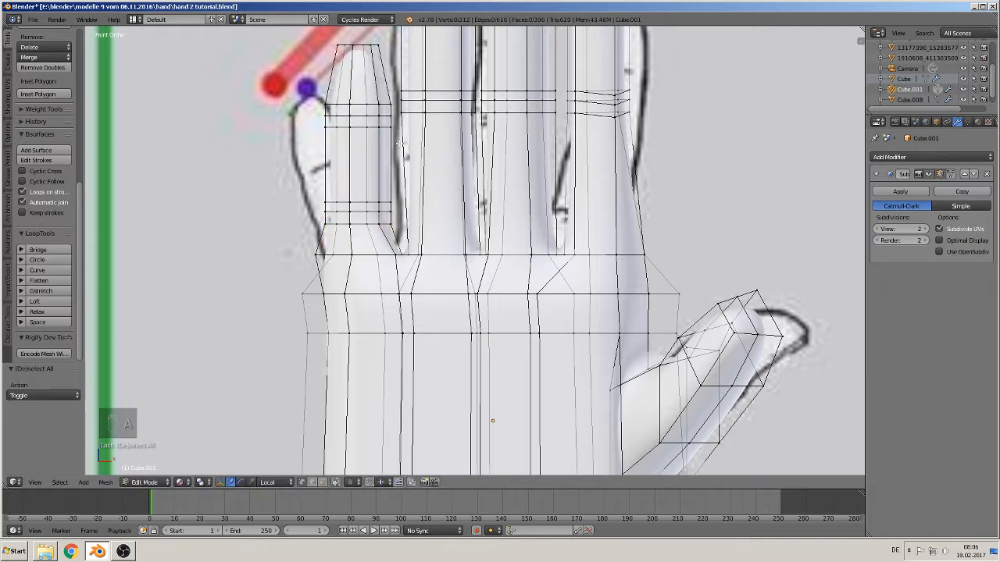
# Select the little finger's tip with its upper joint loops and lower it 0.098 along Z to match the drawn fingertip's height
pyautogui.press('v')
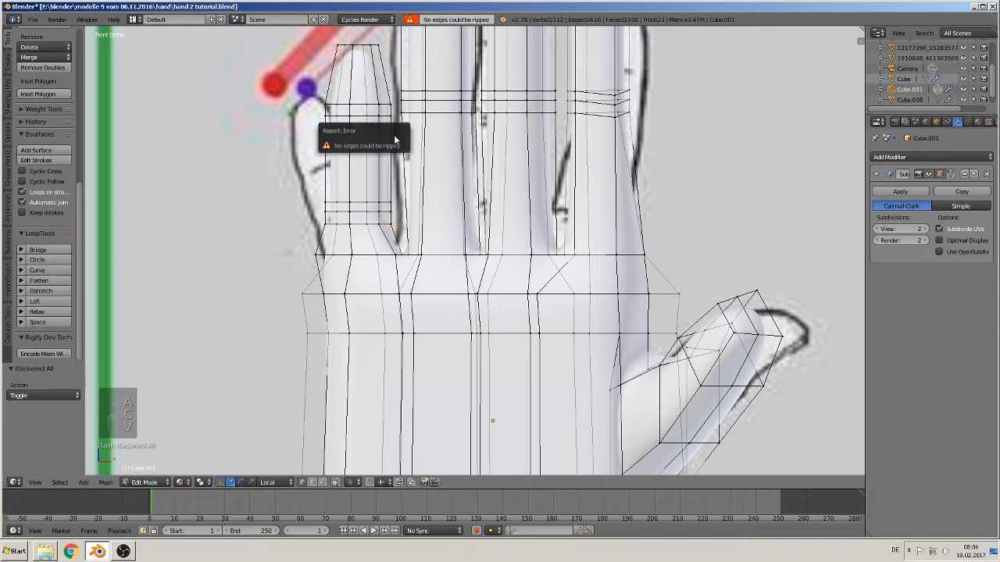
pyautogui.press('b')
pyautogui.moveTo(394, 139); pyautogui.dragTo(272, 47)
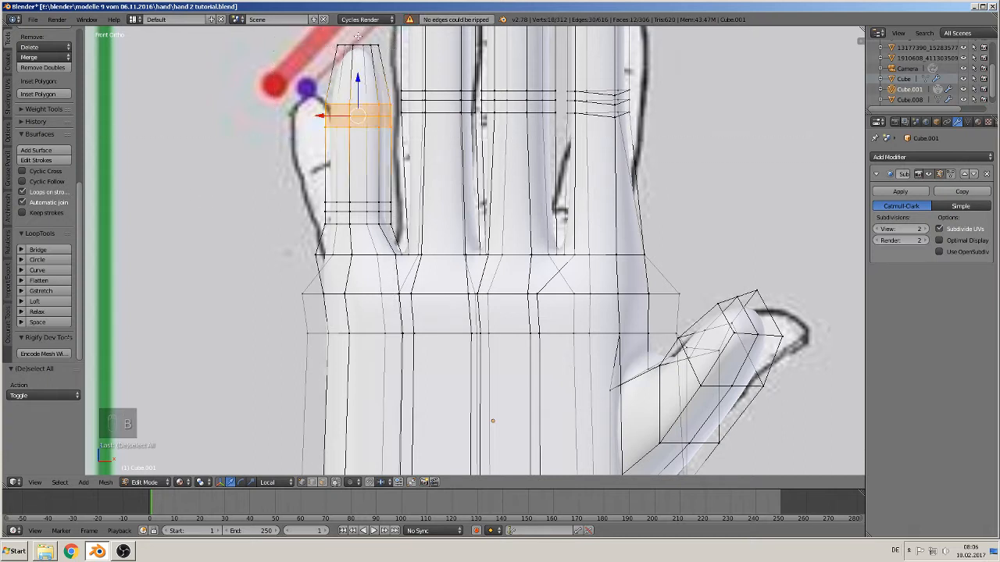
pyautogui.press('c')
pyautogui.click(368, 42)
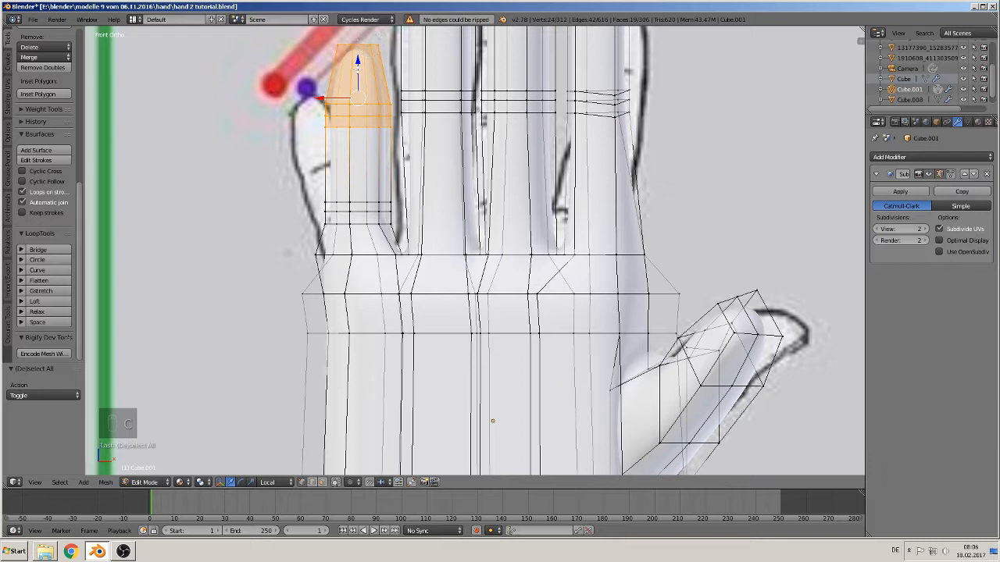
pyautogui.moveTo(357, 62); pyautogui.dragTo(357, 103)
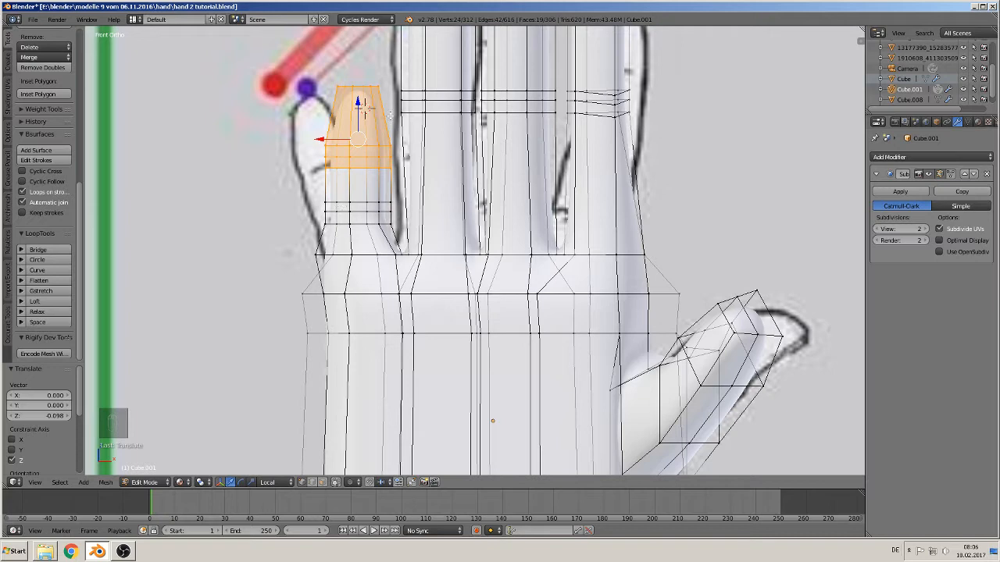
# Select the ring finger from its tip to its lower joint loops and lower that section 0.159 along Z to the drawn height
pyautogui.scroll(-2, 361, 114)
pyautogui.scroll(-2, 330, 188)
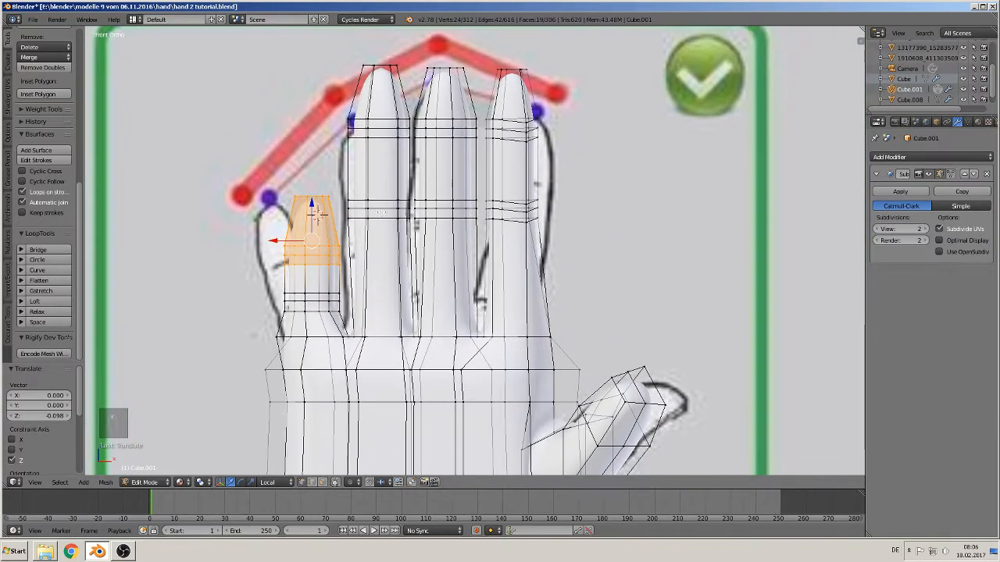
pyautogui.press('a')
pyautogui.press('v')
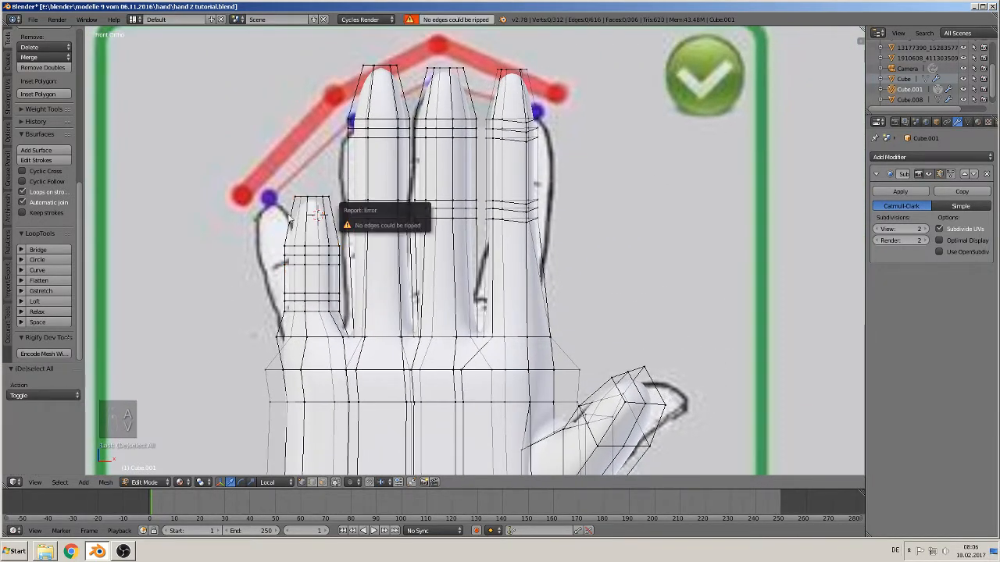
pyautogui.press('b')
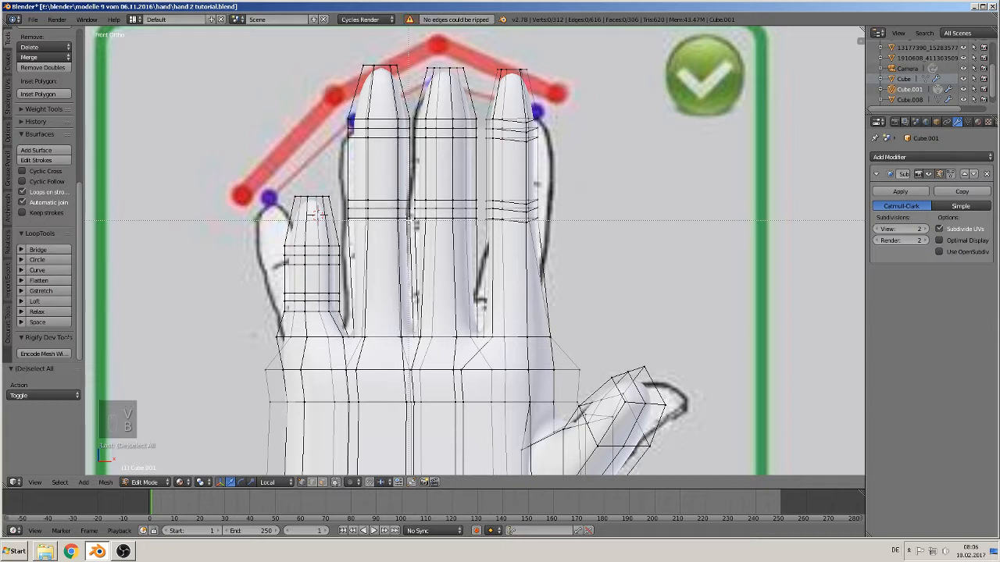
pyautogui.moveTo(410, 225); pyautogui.dragTo(366, 69)
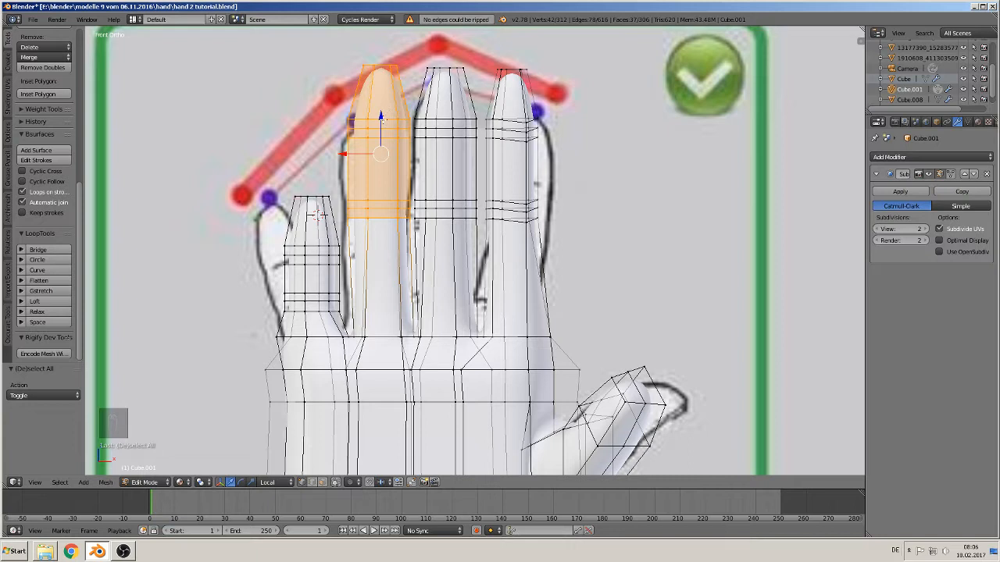
pyautogui.moveTo(381, 117); pyautogui.dragTo(375, 178)
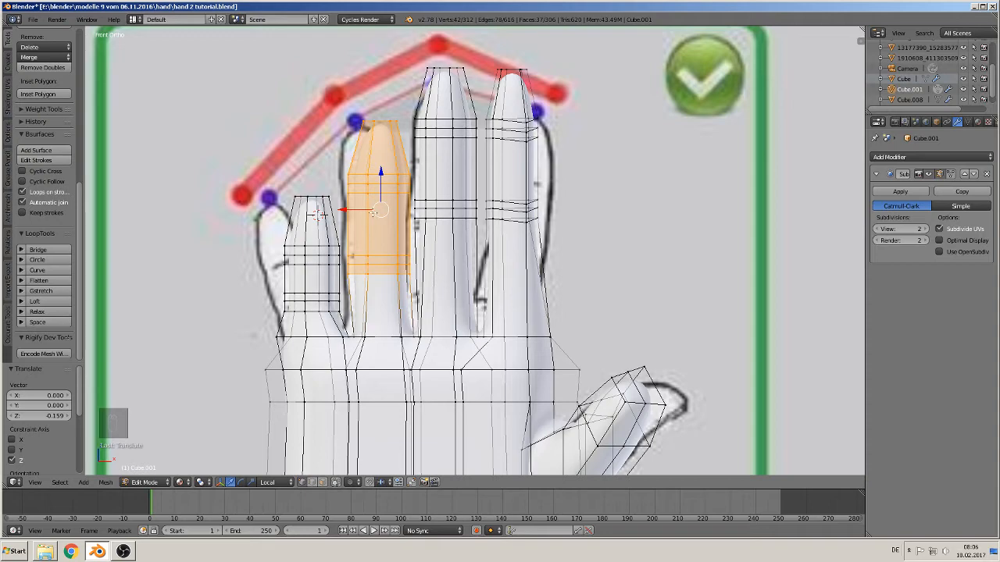
# Leave mesh editing, move the hand -0.105 along Y in front of the reference sheet and compare the fingers in front view
pyautogui.scroll(-5, 375, 213)
pyautogui.press('Tab')
pyautogui.moveTo(390, 250); pyautogui.dragTo(447, 263, button='middle')
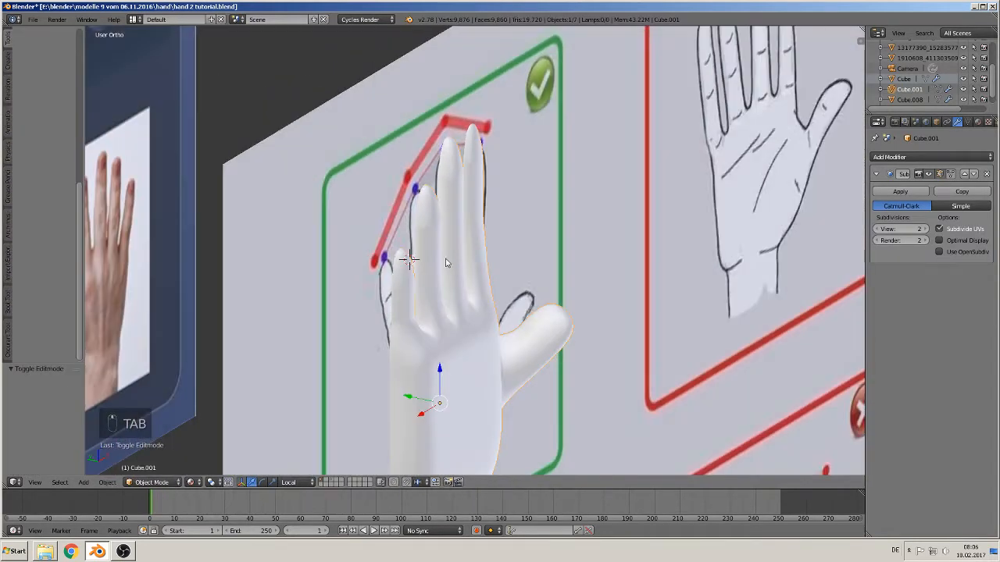
pyautogui.moveTo(409, 400); pyautogui.dragTo(444, 415)
pyautogui.moveTo(398, 350); pyautogui.dragTo(465, 352, button='middle')
pyautogui.moveTo(442, 404); pyautogui.dragTo(439, 268)
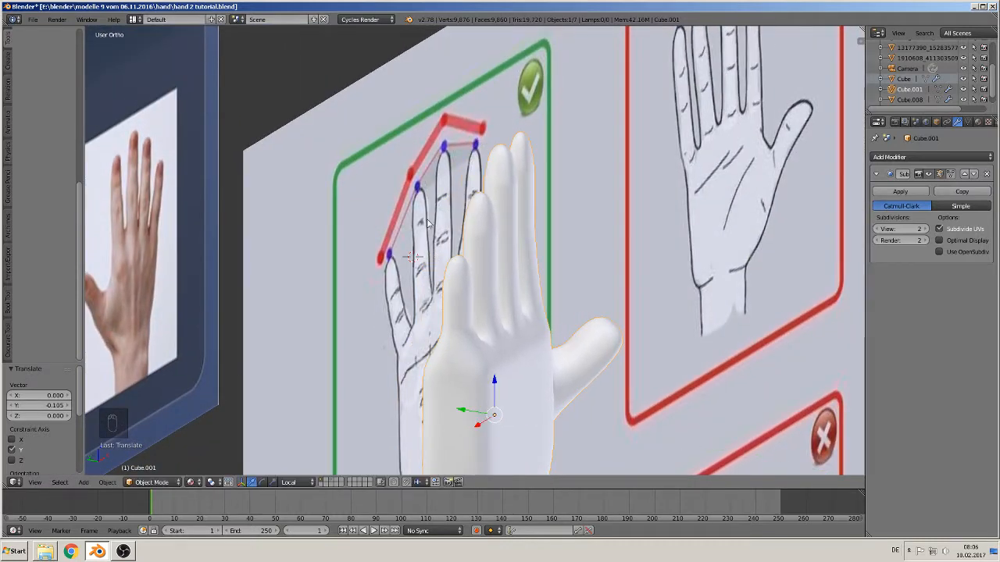
pyautogui.press('KP_1')
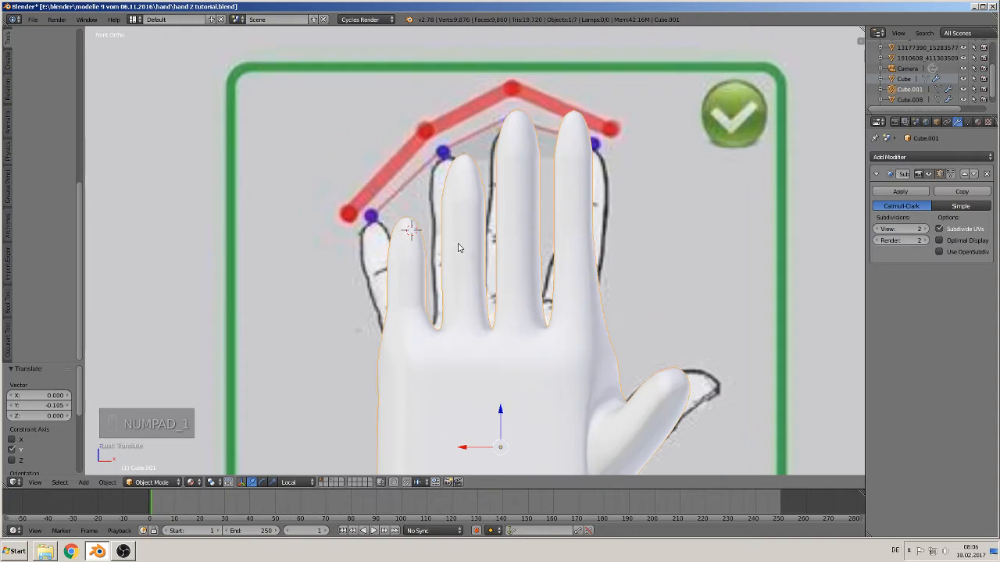
# Set the hand object's maximum draw type to Wire so the reference drawing shows through the mesh
pyautogui.press('Tab')
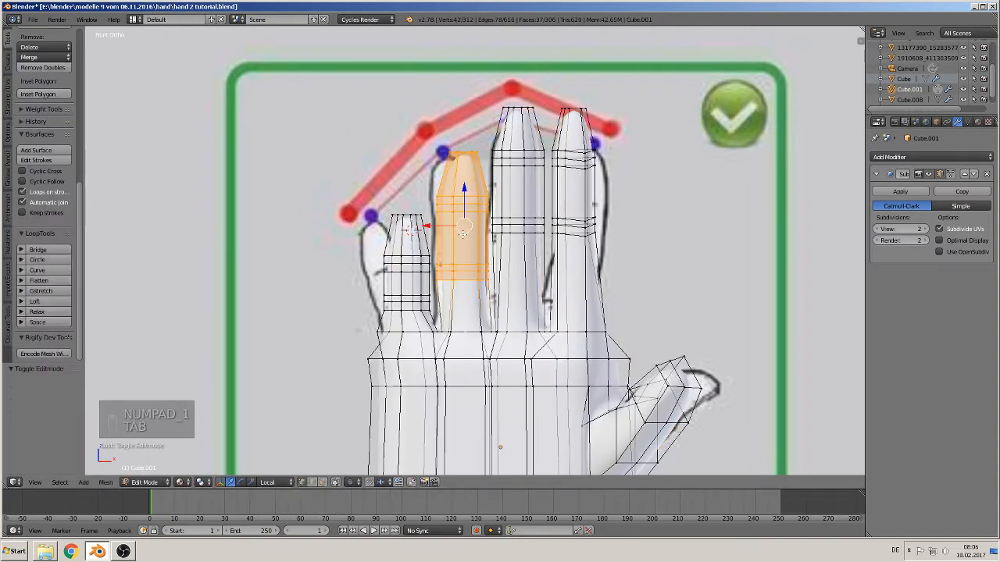
pyautogui.scroll(1, 465, 235)
pyautogui.press('Tab')
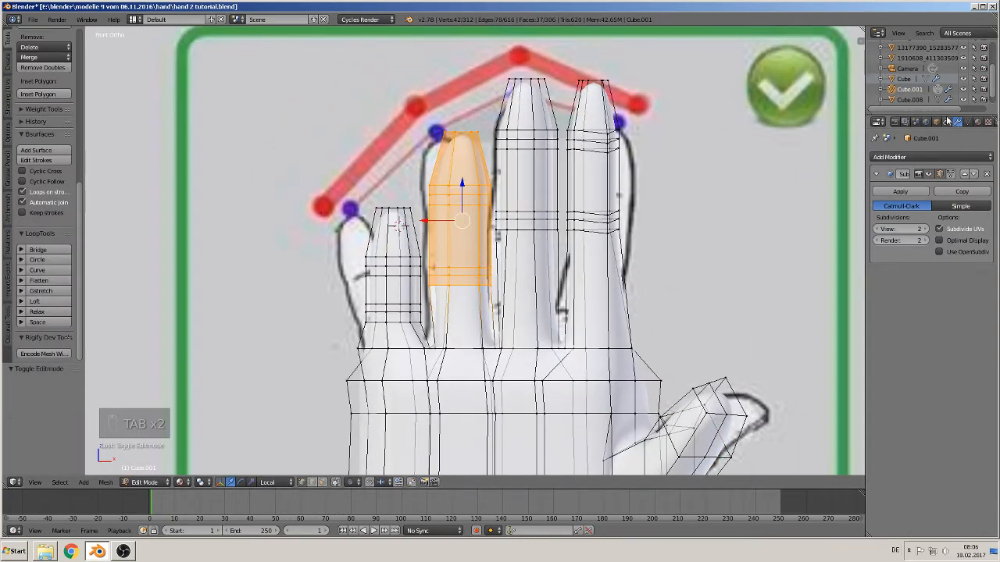
pyautogui.click(937, 123)
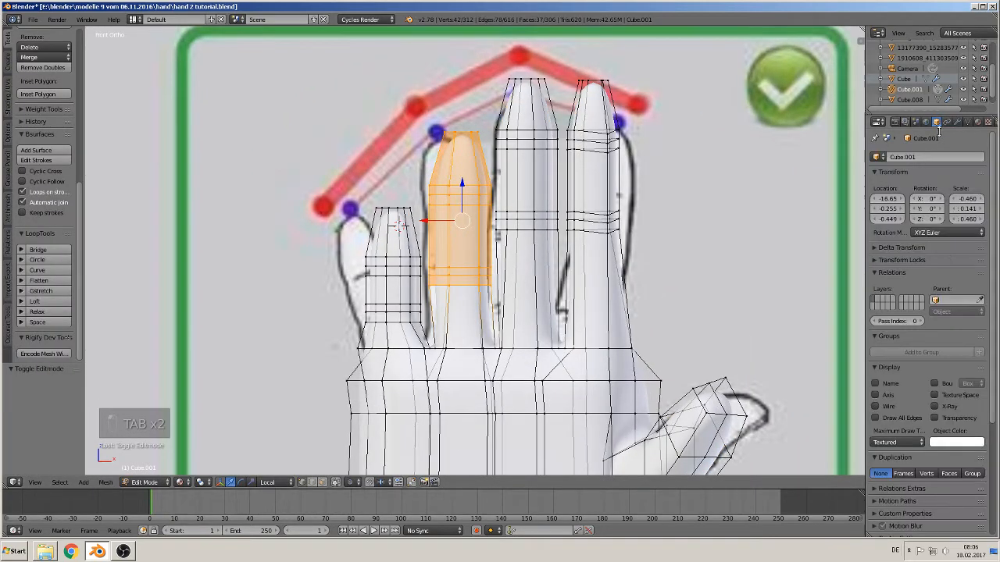
pyautogui.click(875, 406)
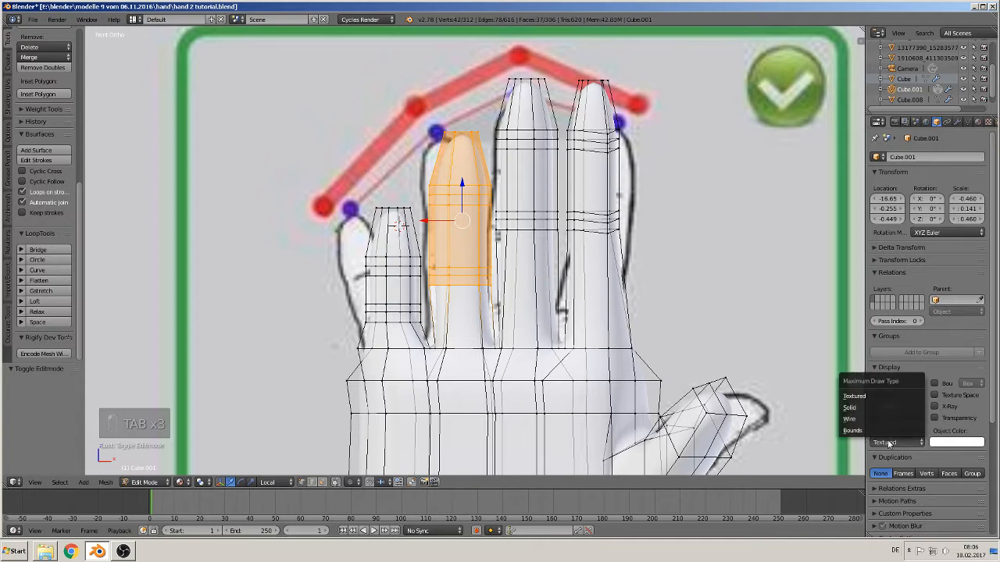
pyautogui.press('Tab')
pyautogui.press('Tab')
pyautogui.click(898, 442)
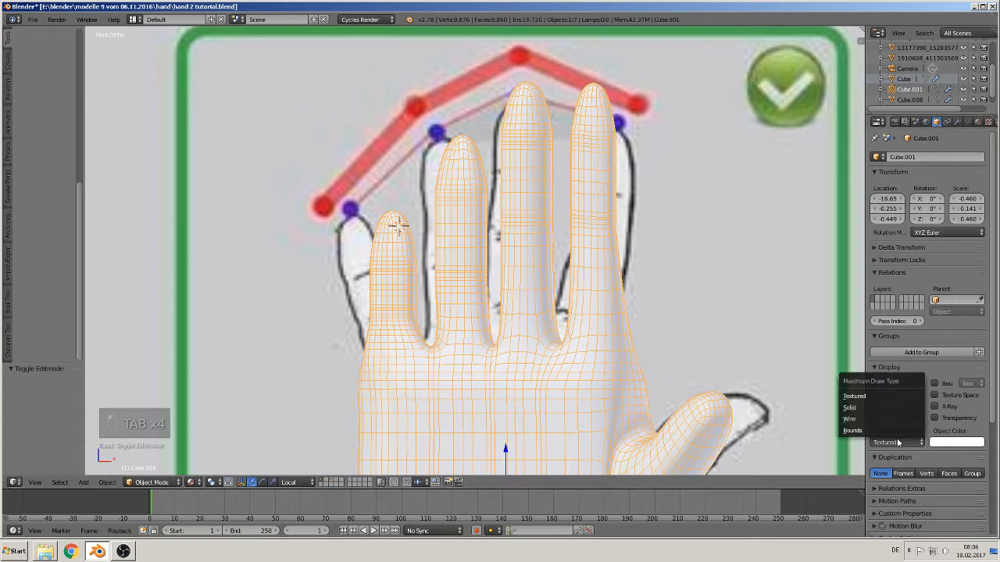
pyautogui.click(882, 419)
pyautogui.scroll(1, 467, 228)
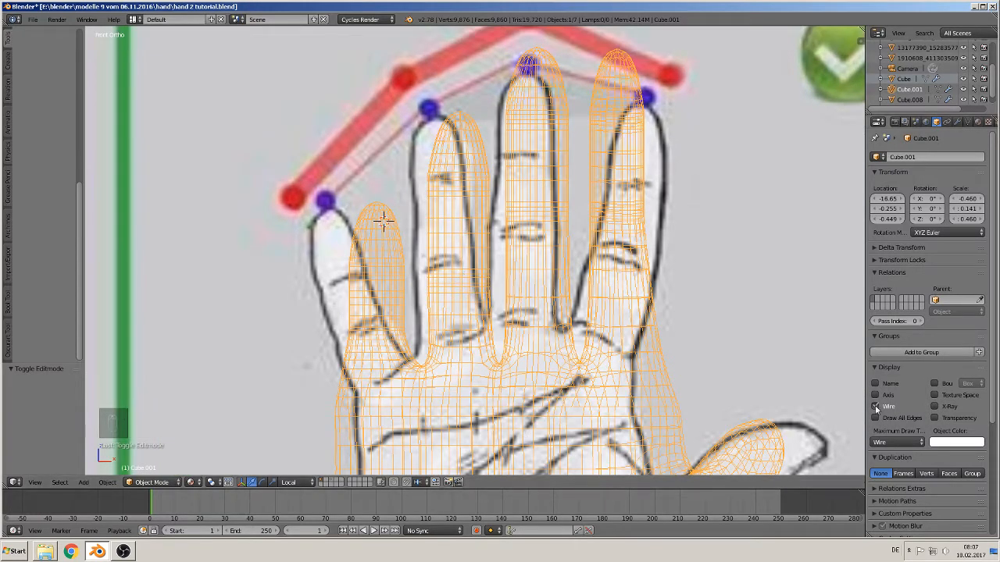
# Select the ring finger's three lower joint loops and raise them 0.038 along Z onto the drawn joint crease
pyautogui.press('Tab')
pyautogui.scroll(1, 487, 218)
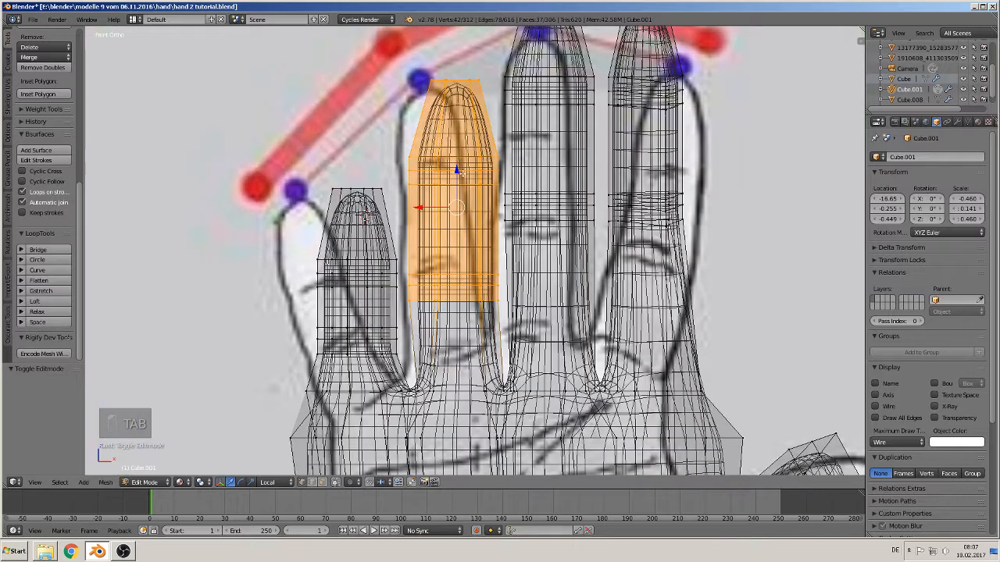
pyautogui.press('a')
pyautogui.press('a')
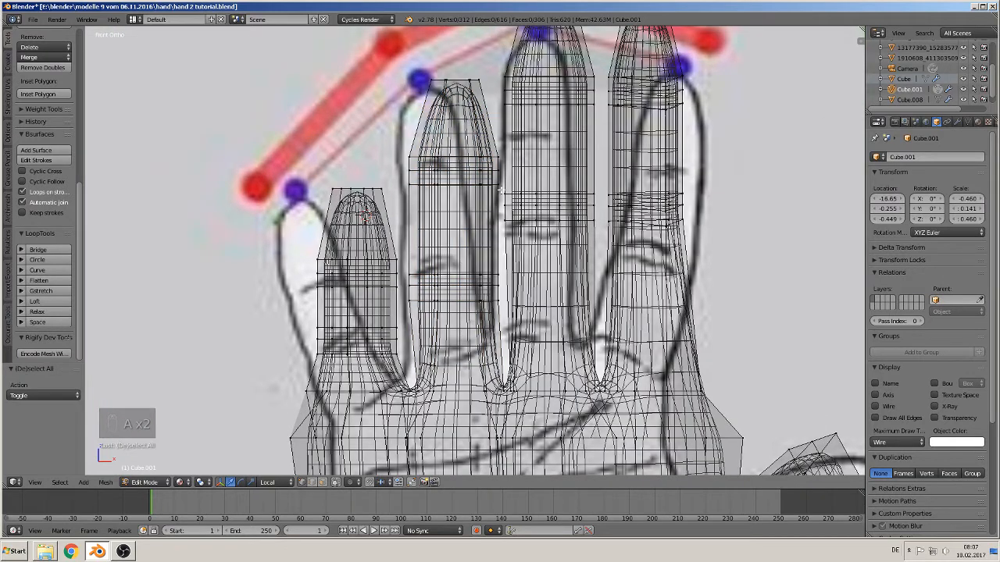
pyautogui.press('v')
pyautogui.press('c')
pyautogui.moveTo(415, 166)
pyautogui.mouseDown()
pyautogui.moveTo(463, 179)
pyautogui.moveTo(489, 174)
pyautogui.moveTo(414, 161)
pyautogui.mouseUp()
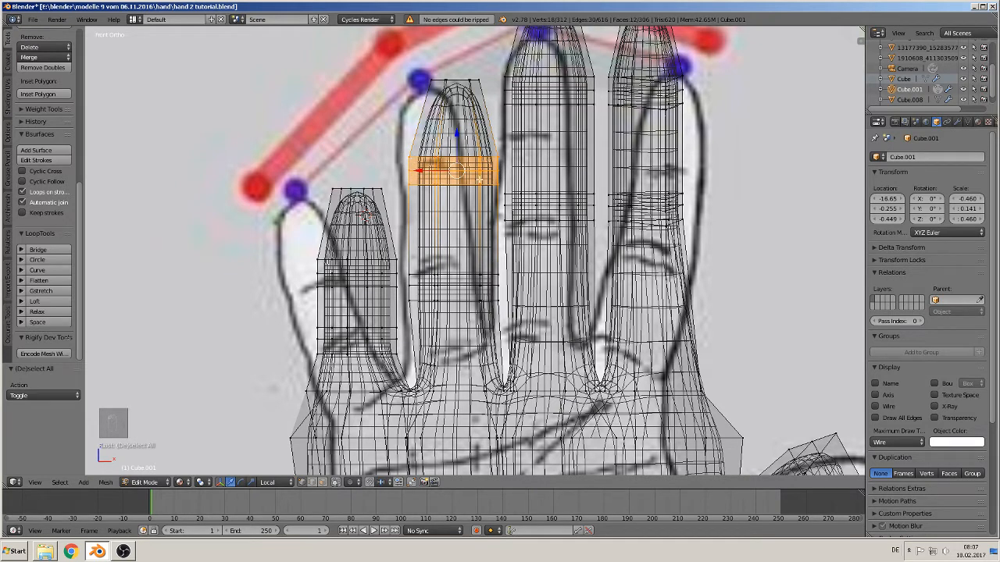
pyautogui.rightClick(438, 275)
pyautogui.keyDown('alt'); pyautogui.rightClick(438, 275); pyautogui.keyUp('alt')
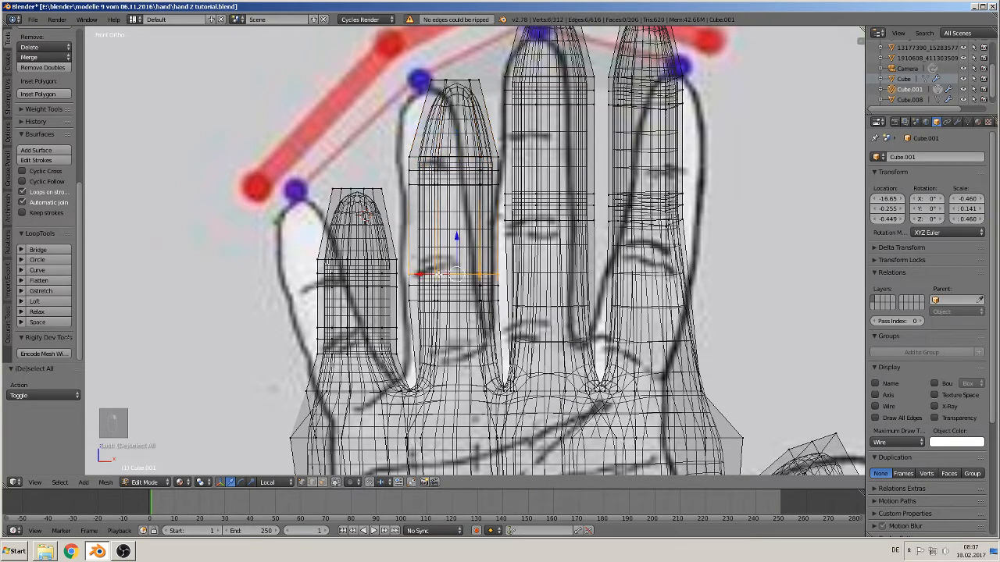
pyautogui.keyDown('alt'); pyautogui.keyDown('shift'); pyautogui.rightClick(440, 286); pyautogui.keyUp('shift'); pyautogui.keyUp('alt')
pyautogui.keyDown('alt'); pyautogui.keyDown('shift'); pyautogui.rightClick(444, 300); pyautogui.keyUp('shift'); pyautogui.keyUp('alt')
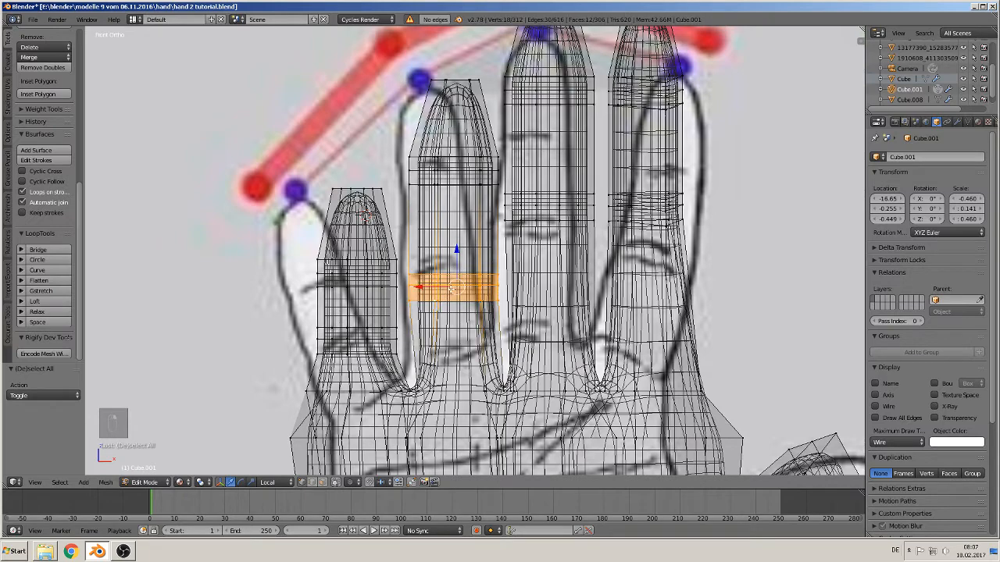
pyautogui.moveTo(459, 257); pyautogui.dragTo(461, 239)
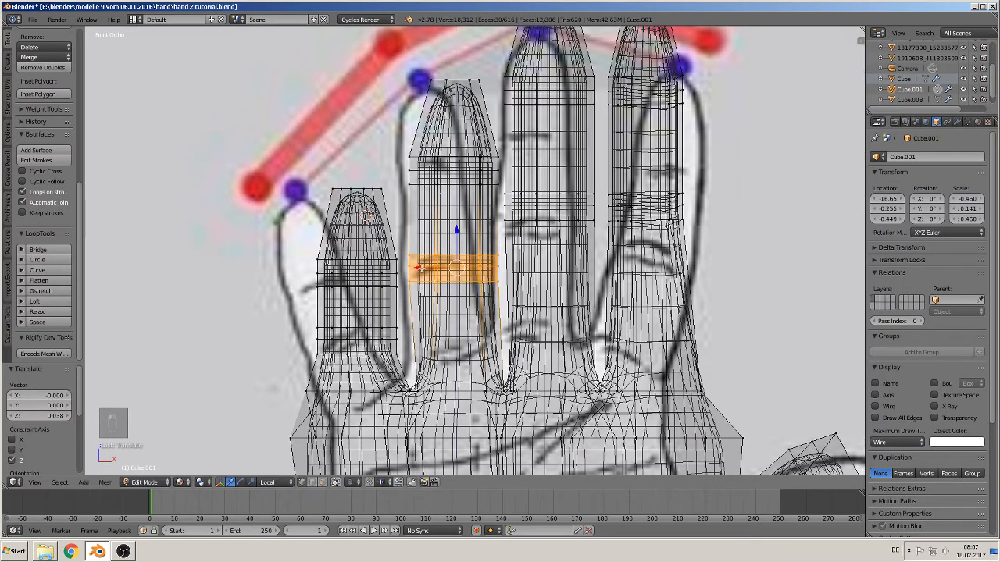
pyautogui.keyDown('shift'); pyautogui.moveTo(506, 204); pyautogui.dragTo(432, 266, button='middle'); pyautogui.keyUp('shift')
pyautogui.press('a')
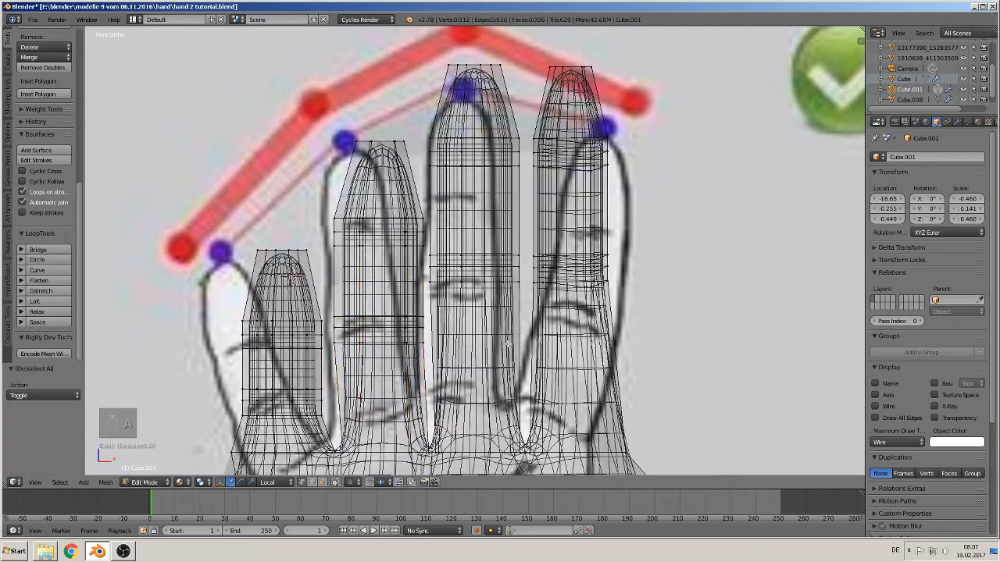
# Set the hand object's maximum draw type back to Textured
pyautogui.press('v')
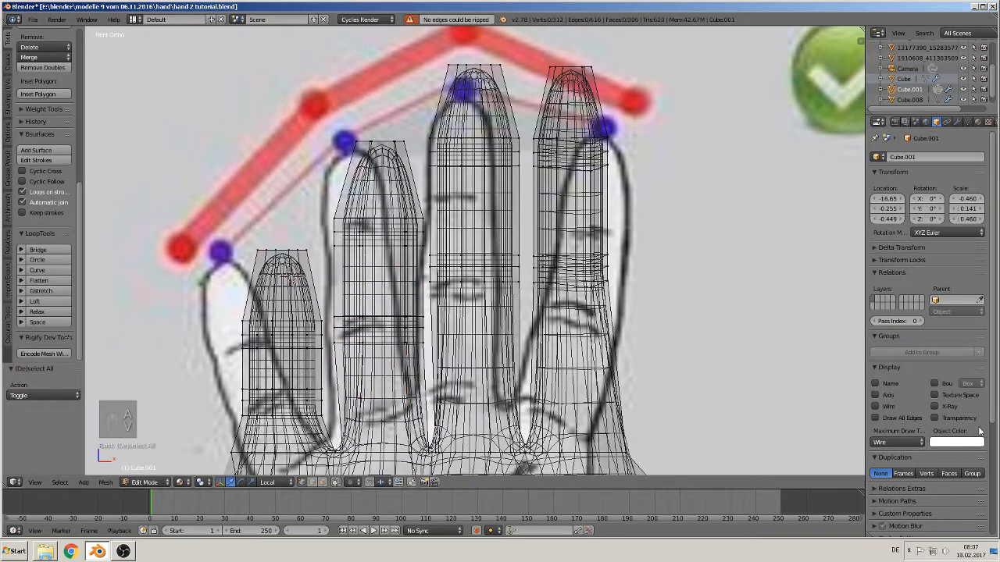
pyautogui.click(902, 442)
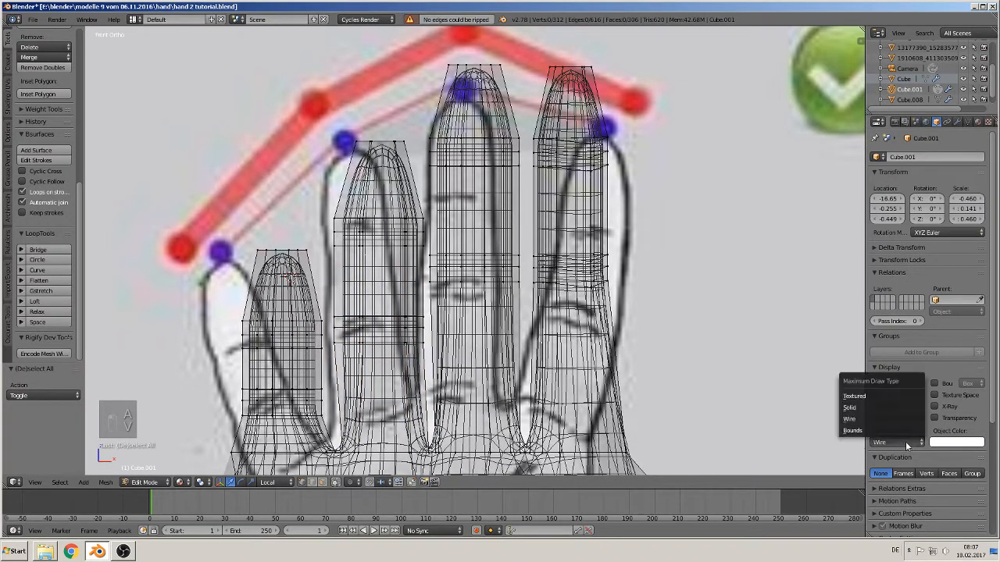
pyautogui.click(892, 399)
pyautogui.scroll(-1, 461, 316)
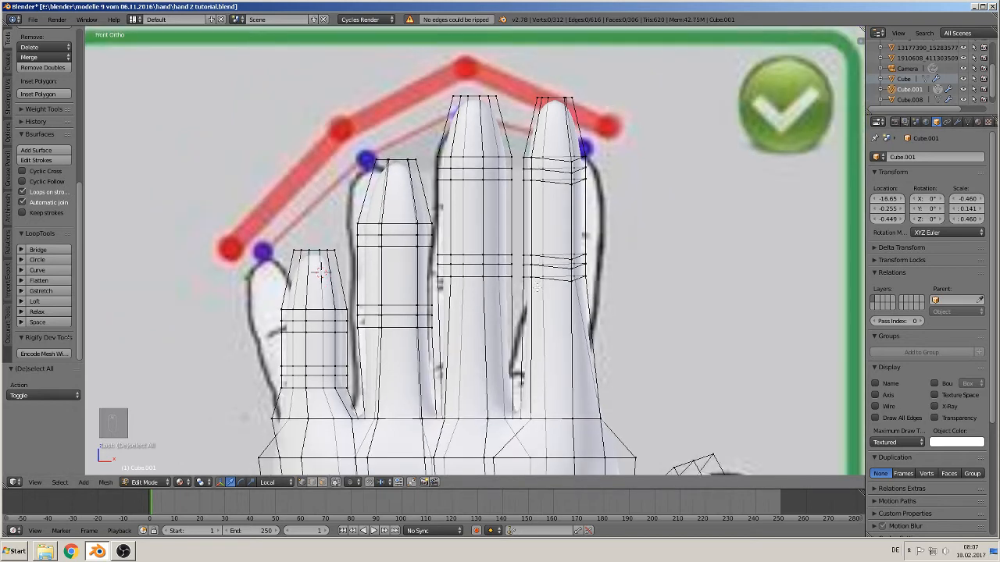
# Select the middle finger from its tip down through the lower joint loops and lower it 0.069 along Z to the drawn fingertip
pyautogui.press('a')
pyautogui.press('a')
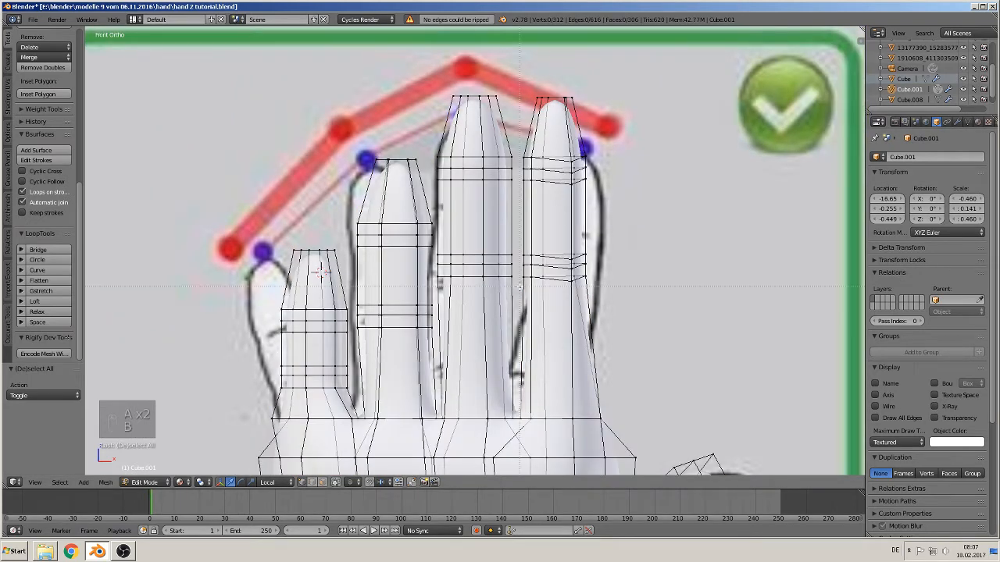
pyautogui.press('b')
pyautogui.moveTo(515, 282); pyautogui.dragTo(439, 83)
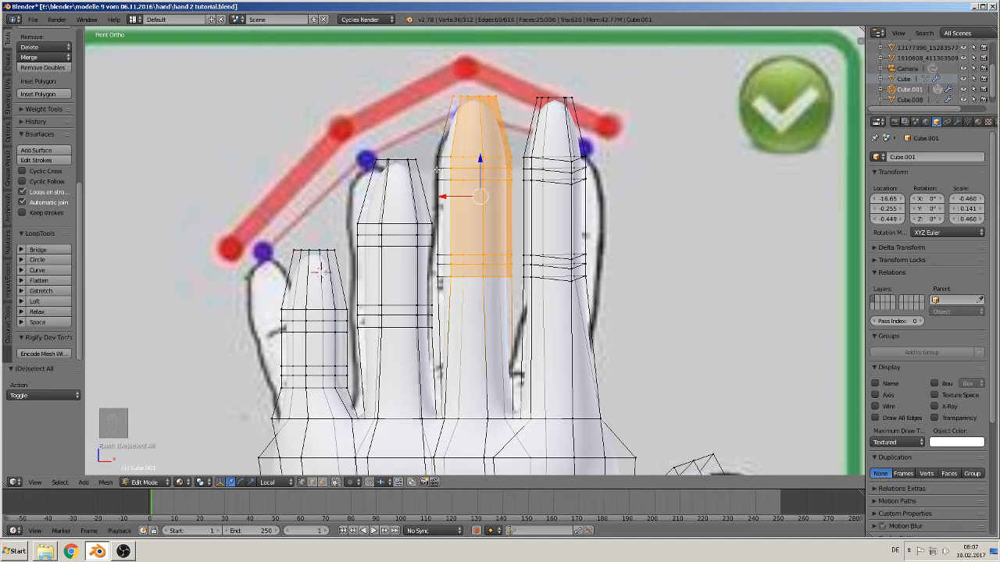
pyautogui.press('c')
pyautogui.moveTo(443, 154)
pyautogui.mouseDown()
pyautogui.moveTo(448, 132)
pyautogui.moveTo(438, 201)
pyautogui.moveTo(449, 278)
pyautogui.mouseUp()
pyautogui.press('c')
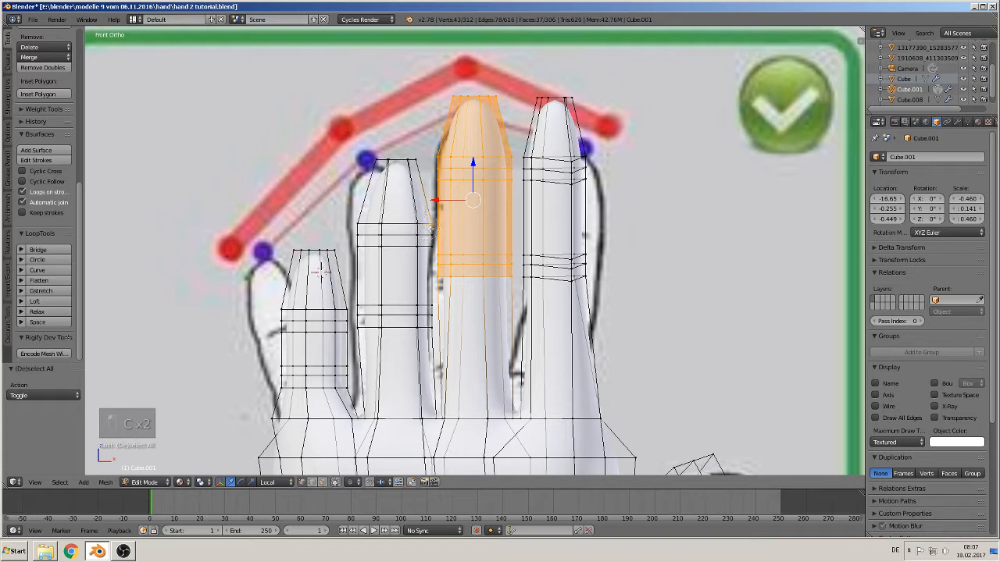
pyautogui.moveTo(473, 162); pyautogui.dragTo(478, 192)
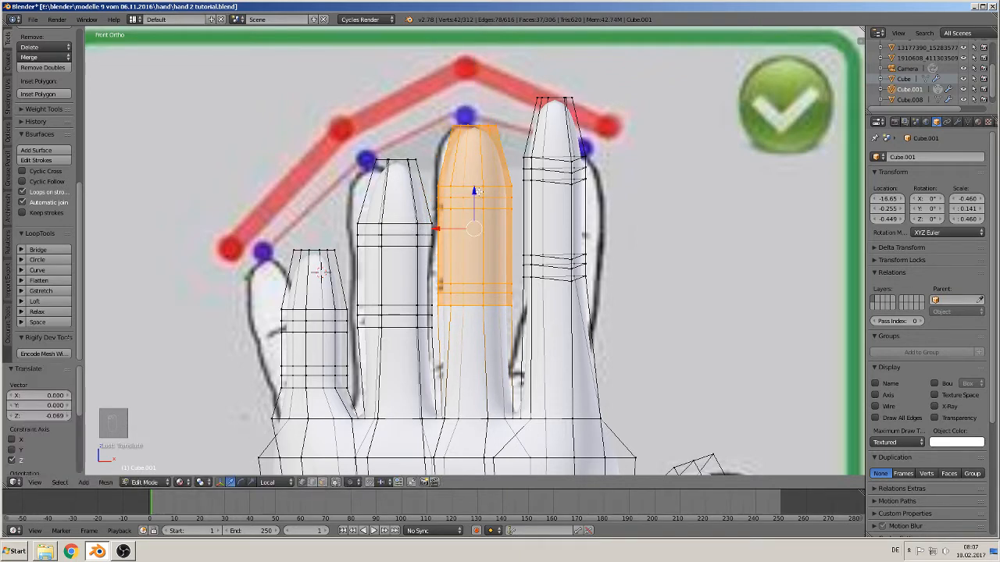
# Lower the middle finger's three upper joint loops 0.024 along Z and raise its three lower joint loops 0.029 to the drawn creases
pyautogui.press('a')
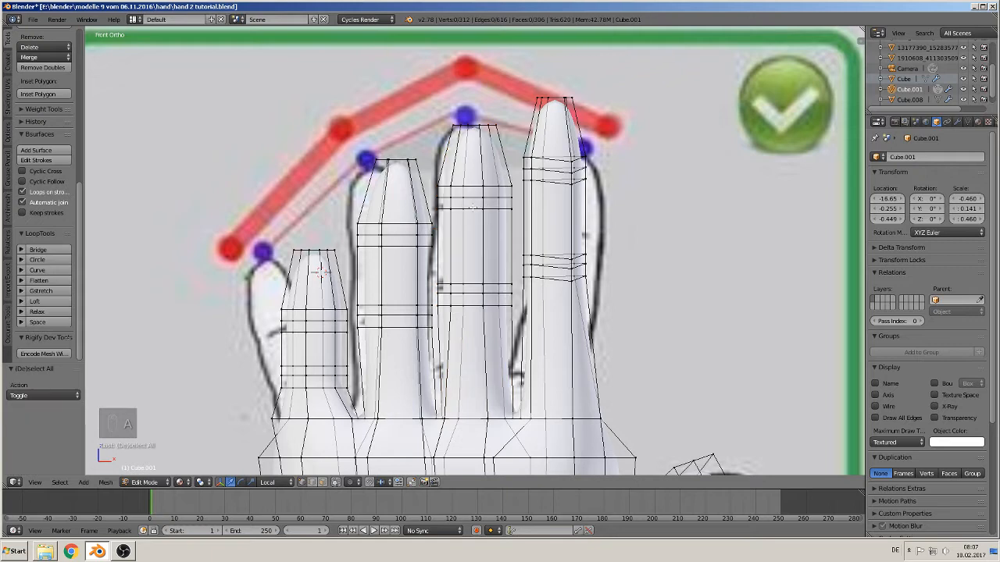
pyautogui.keyDown('alt'); pyautogui.rightClick(473, 207); pyautogui.keyUp('alt')
pyautogui.moveTo(473, 167); pyautogui.dragTo(474, 166)
pyautogui.keyDown('alt'); pyautogui.rightClick(472, 283); pyautogui.keyUp('alt')
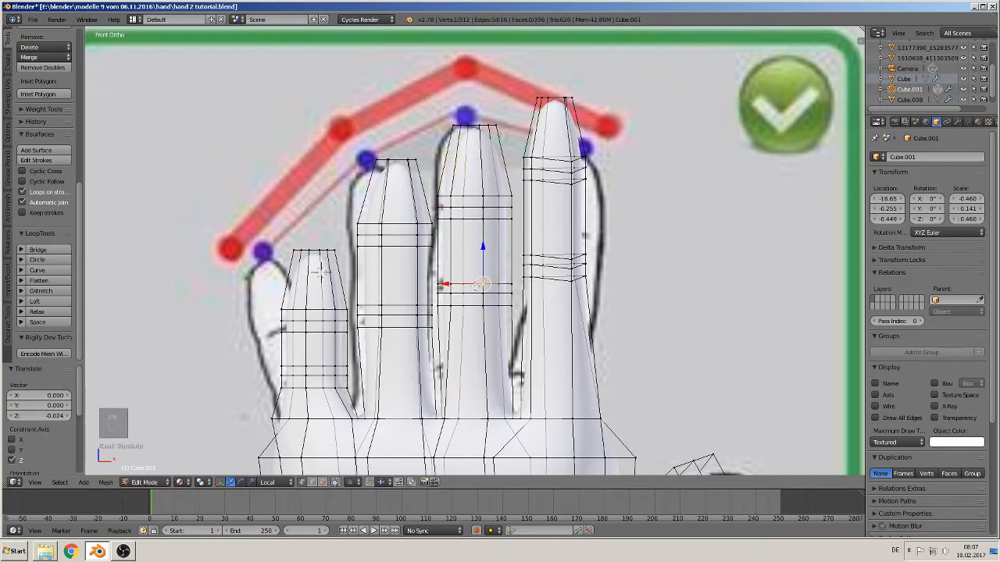
pyautogui.press('ctrl+KP_Add')
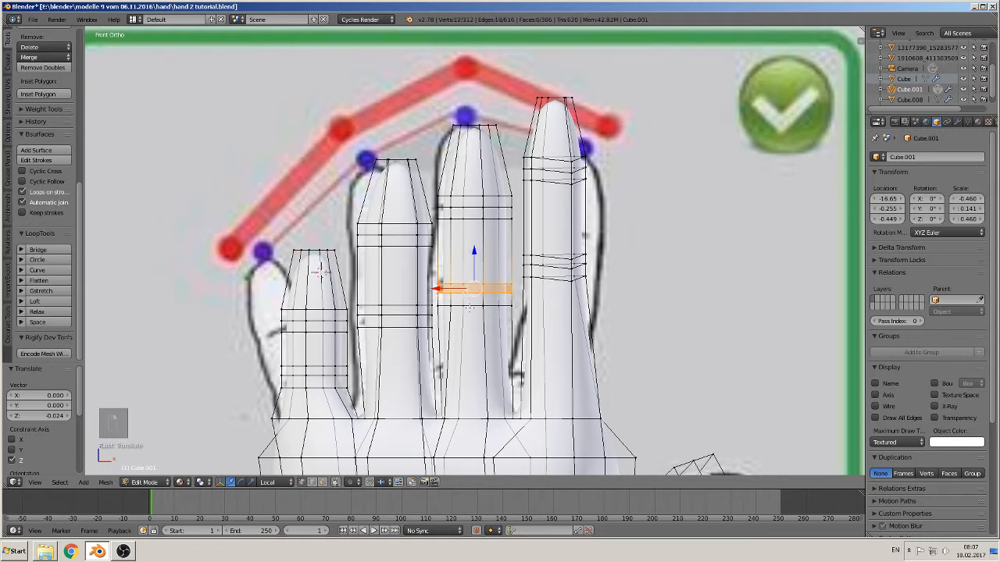
pyautogui.moveTo(474, 262); pyautogui.dragTo(474, 257)
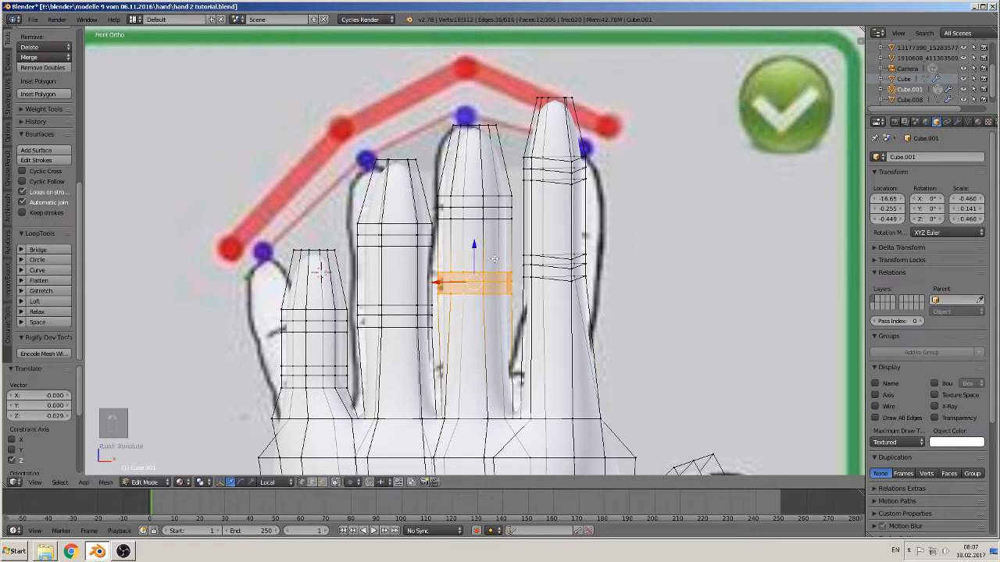
# Select the index finger from its tip down through the lower joint loops and lower it 0.135 along Z to the drawn fingertip height
pyautogui.press('a')
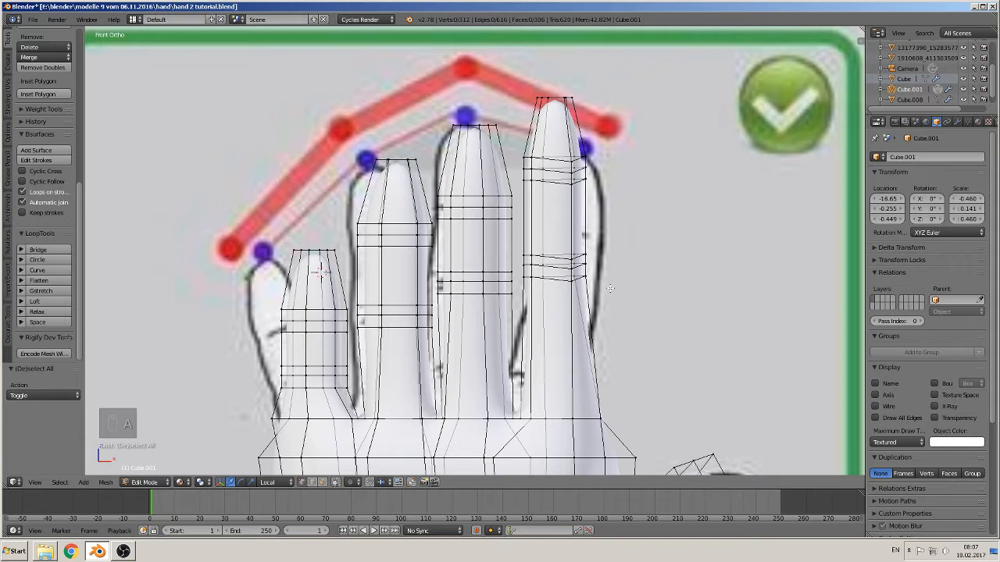
pyautogui.press('b')
pyautogui.moveTo(611, 289); pyautogui.dragTo(521, 93)
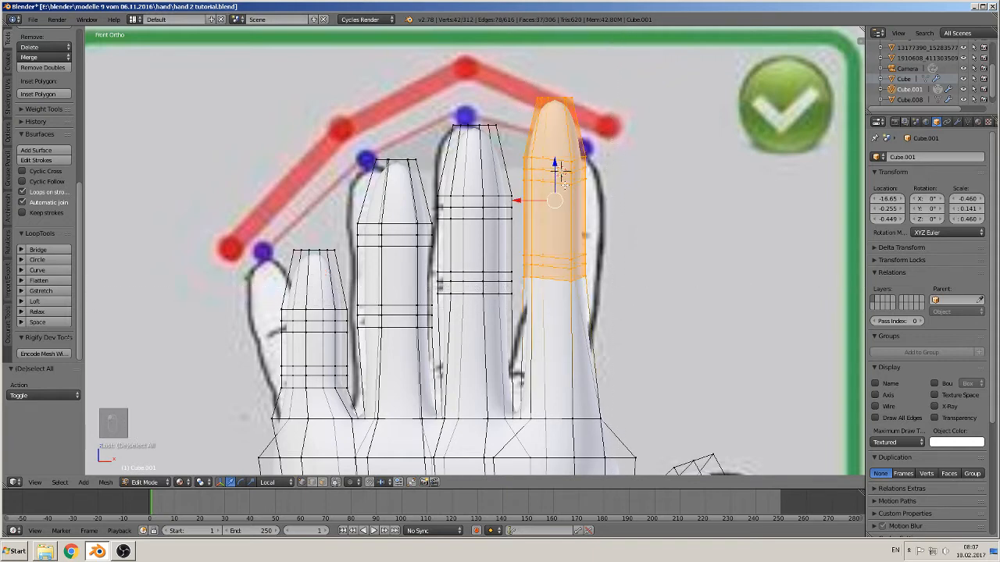
pyautogui.moveTo(556, 165); pyautogui.dragTo(555, 221)
# Lower the index finger's three upper joint loops 0.011 along Z and raise its three lower joint loops 0.024
pyautogui.keyDown('alt'); pyautogui.rightClick(557, 241); pyautogui.keyUp('alt')
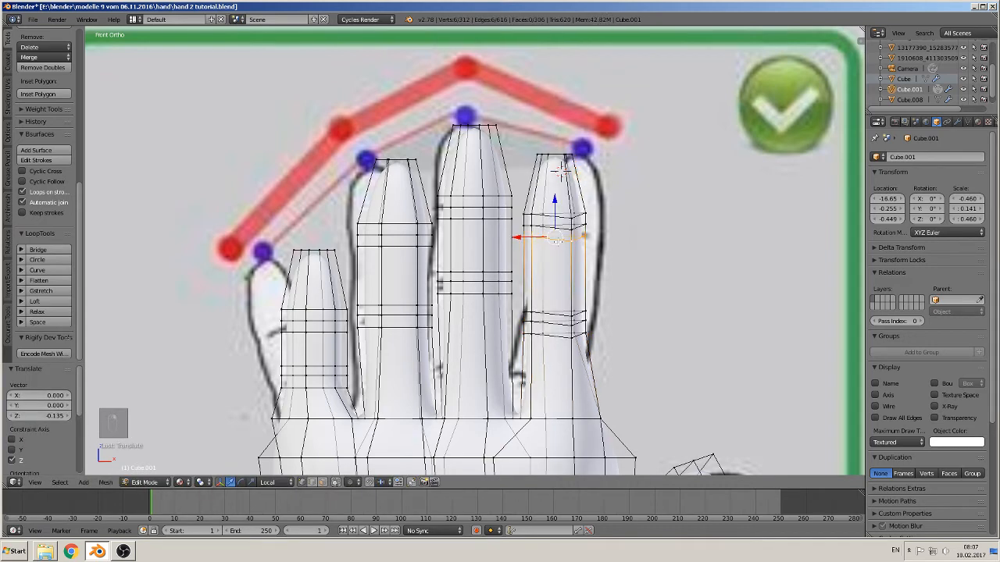
pyautogui.press('ctrl+KP_Add')
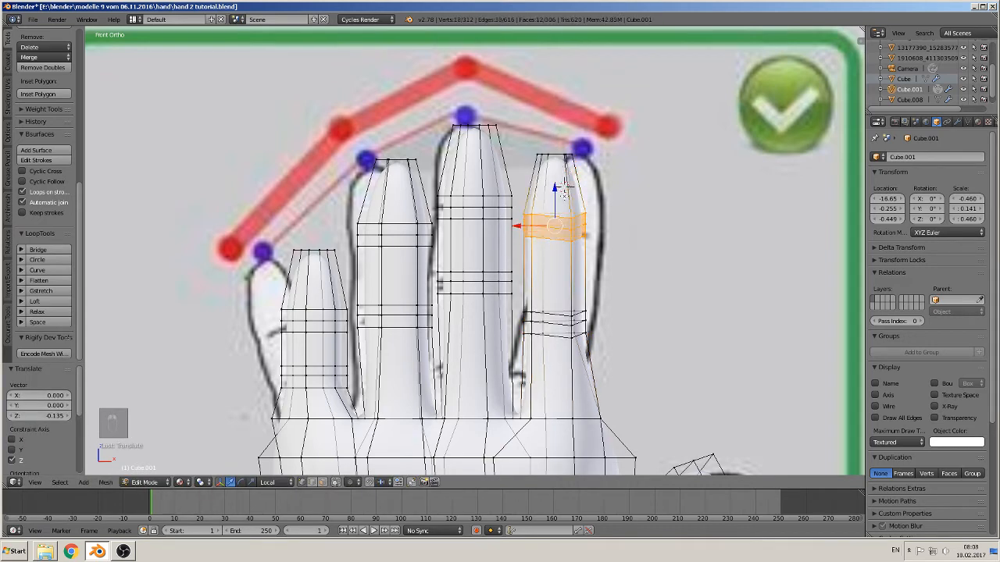
pyautogui.moveTo(563, 186); pyautogui.dragTo(564, 190)
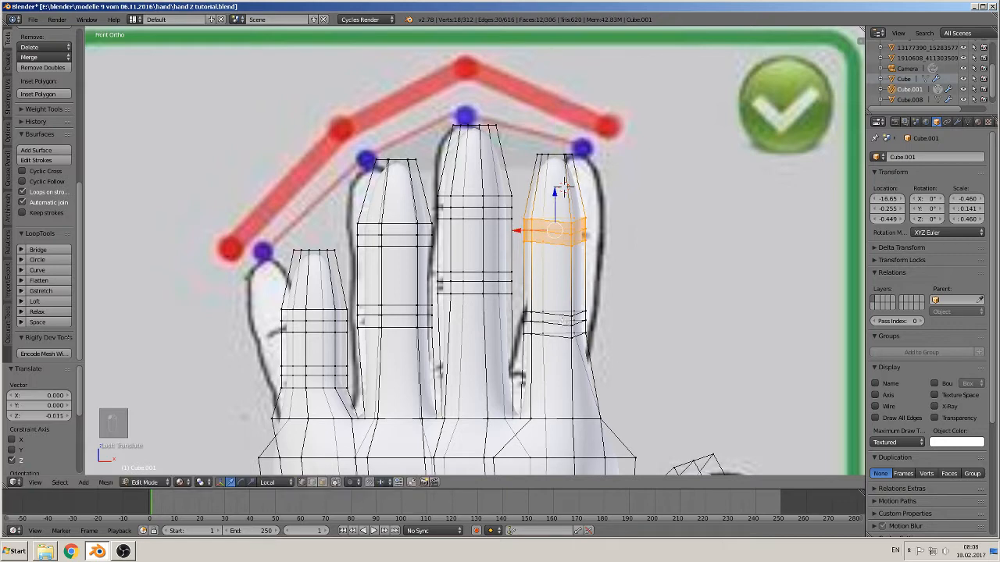
pyautogui.hotkey('ctrl', 'z')
pyautogui.hotkey('ctrl', 'z')
pyautogui.press('ctrl+KP_Add')
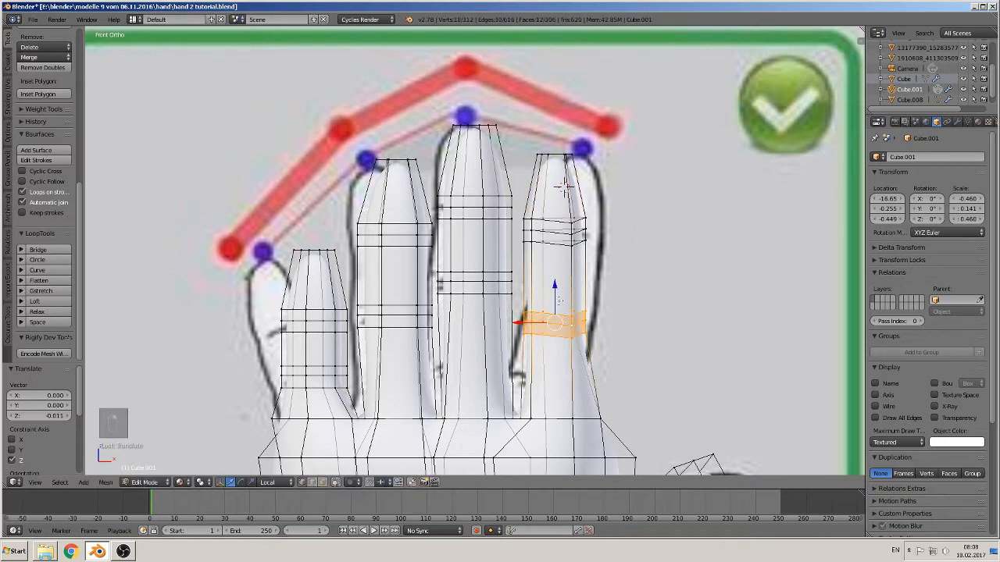
pyautogui.press('g')
pyautogui.press('z')
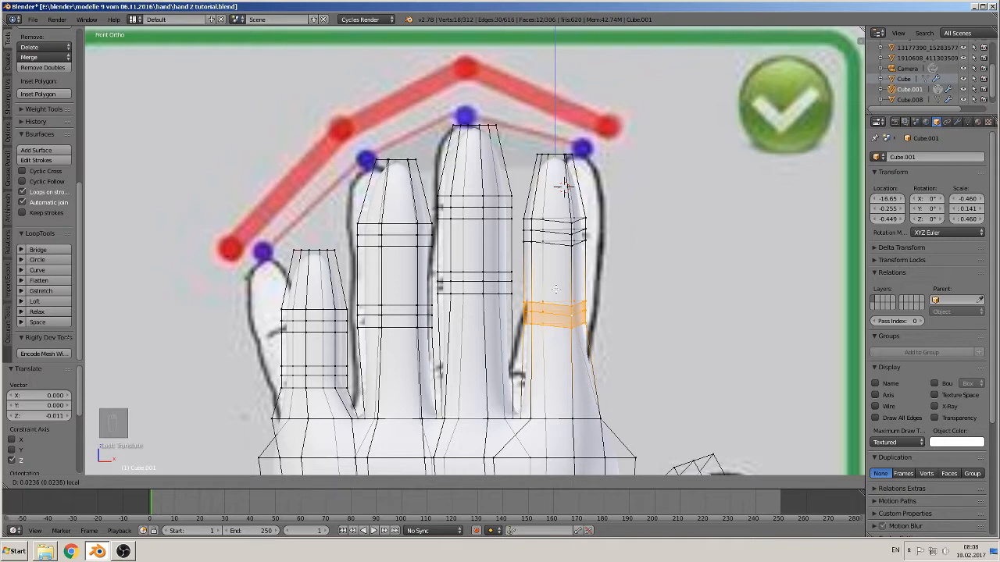
pyautogui.click(555, 289)
# Set the hand object's maximum draw type to Wire to compare the middle and index finger joints with the drawing
pyautogui.click(897, 442)
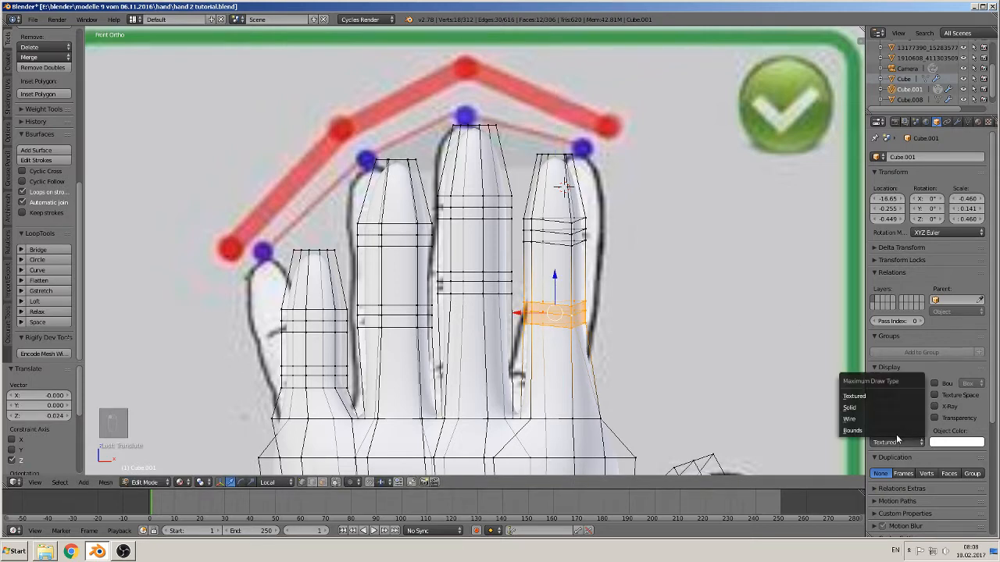
pyautogui.click(881, 419)
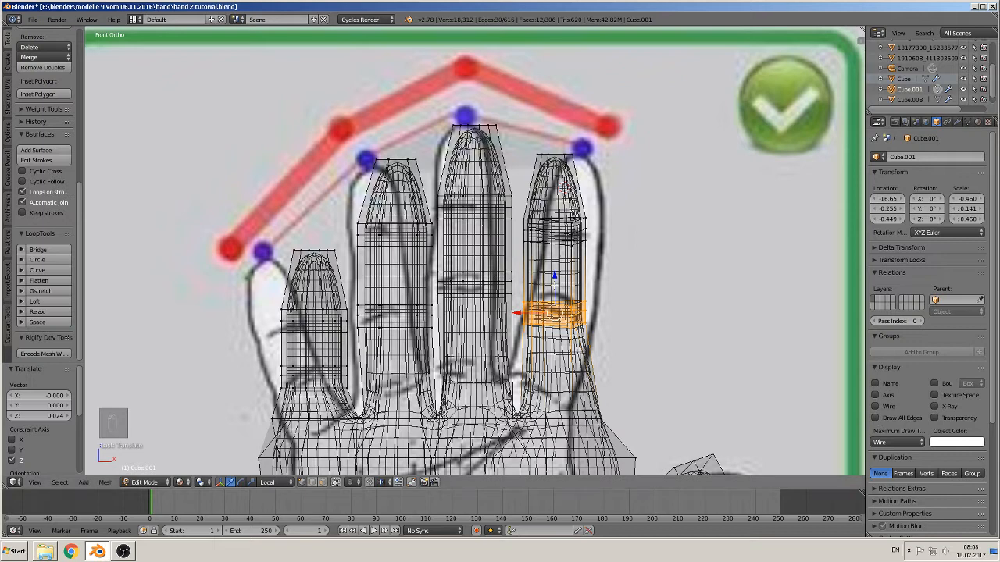
# Raise the index finger's lower joint loops about 0.021 along Z, set the maximum draw type to Textured, and leave edit mode
pyautogui.moveTo(555, 284); pyautogui.dragTo(554, 276)
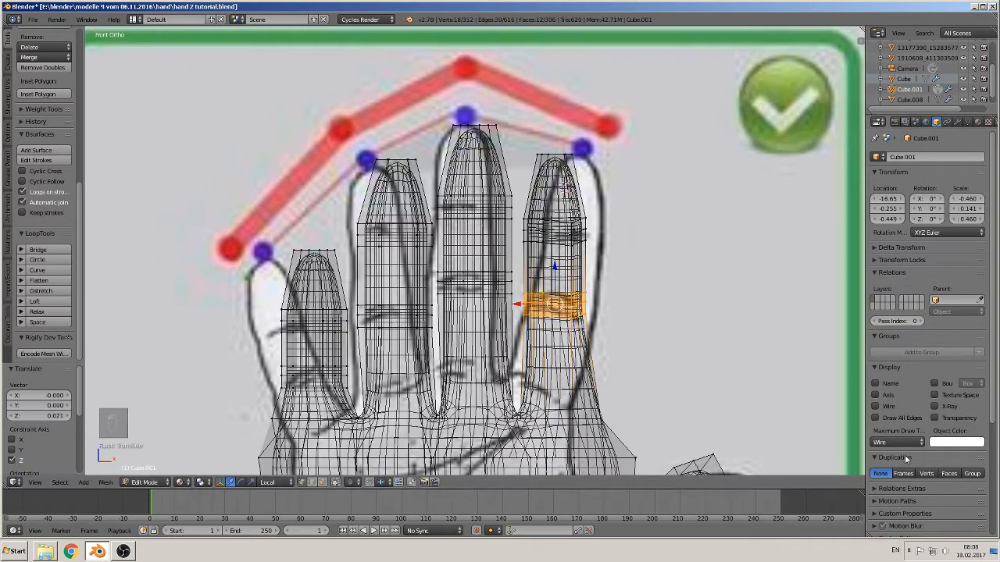
pyautogui.click(898, 442)
pyautogui.click(870, 399)
pyautogui.scroll(-2, 593, 278)
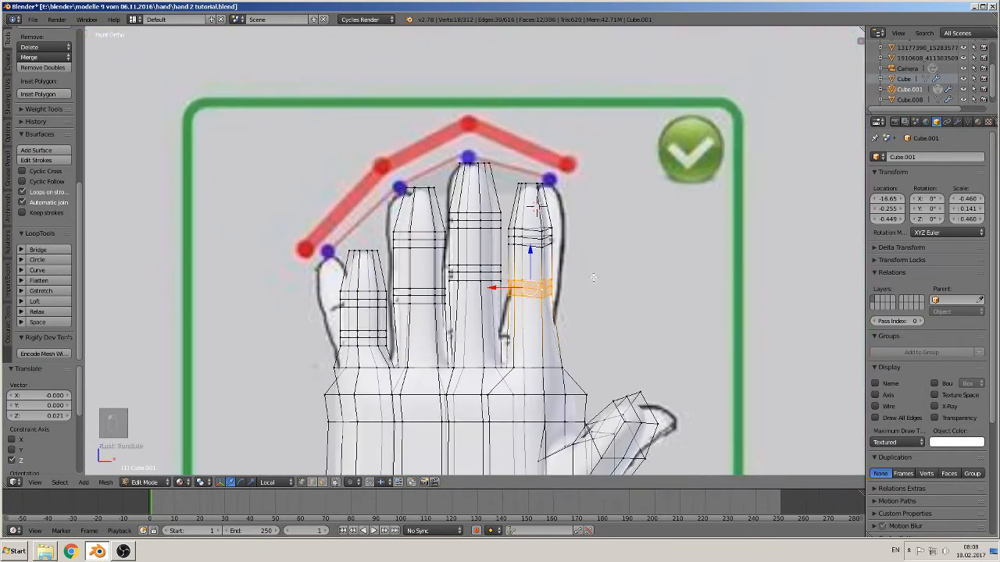
pyautogui.scroll(-7, 593, 278)
pyautogui.press('Tab')
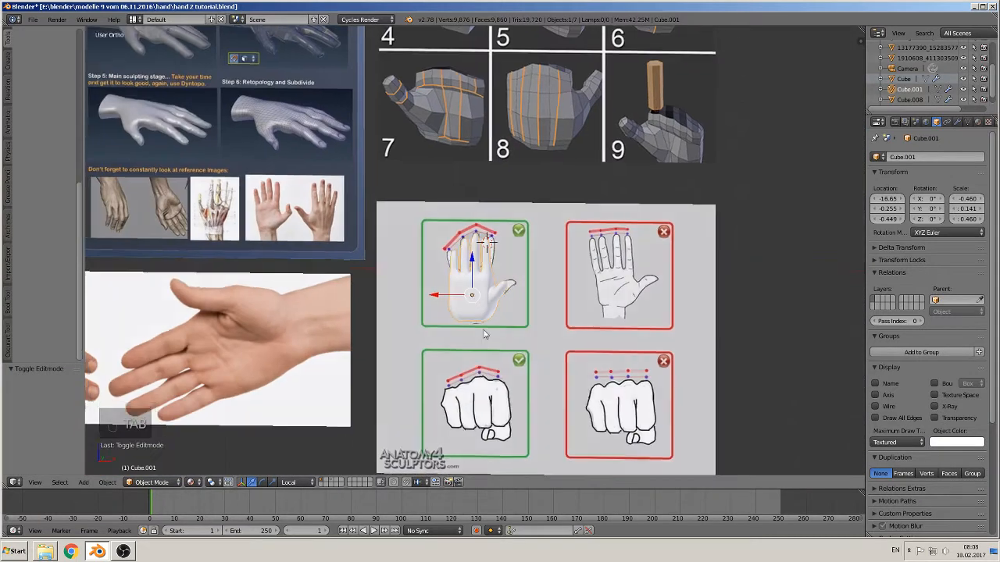
# Move the hand about 2.96 down along local Z and about 6.05 along local X to clear the reference sheet
pyautogui.press('KP_1')
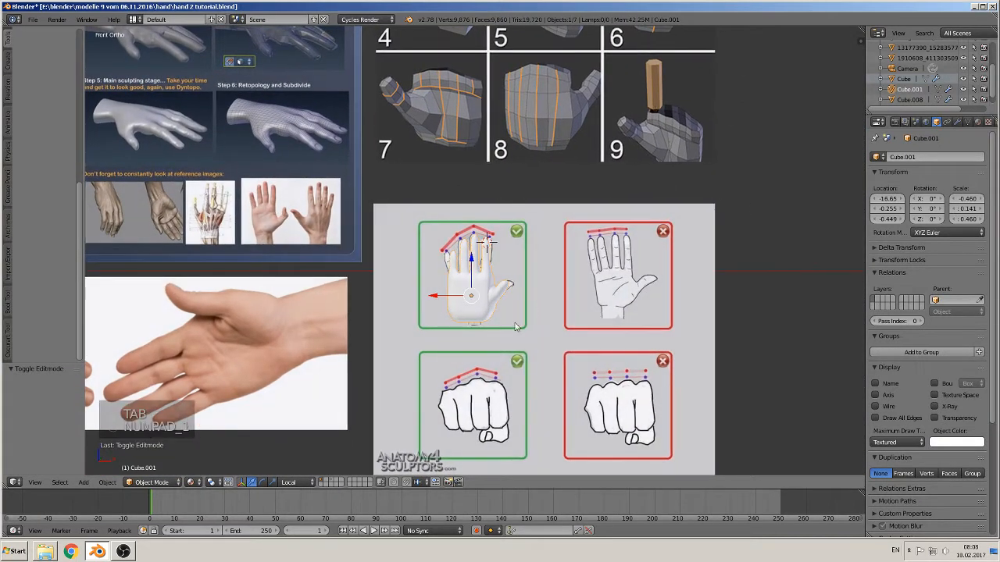
pyautogui.keyDown('shift'); pyautogui.moveTo(516, 326); pyautogui.dragTo(478, 238, button='middle'); pyautogui.keyUp('shift')
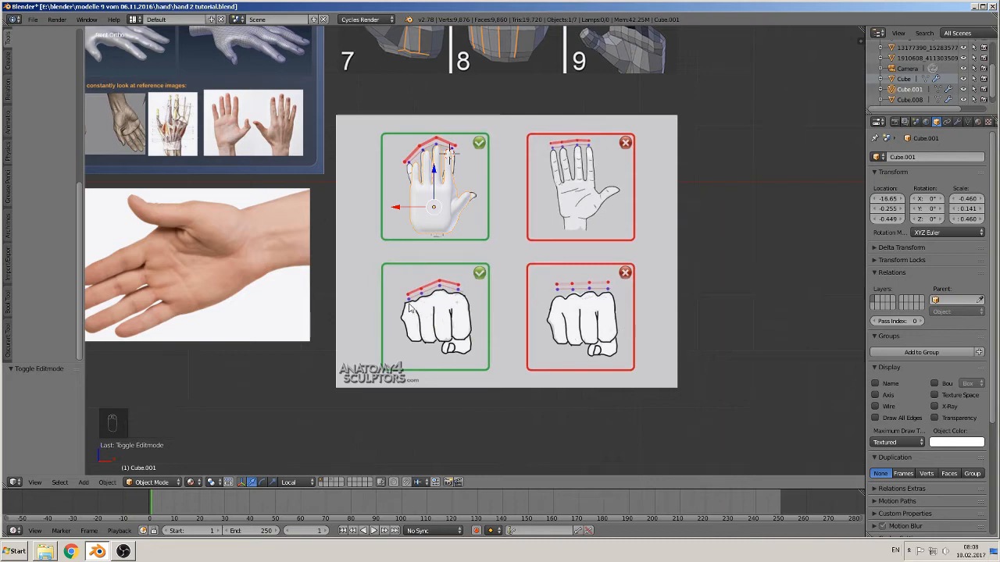
pyautogui.rightClick(442, 201)
pyautogui.rightClick(450, 206)
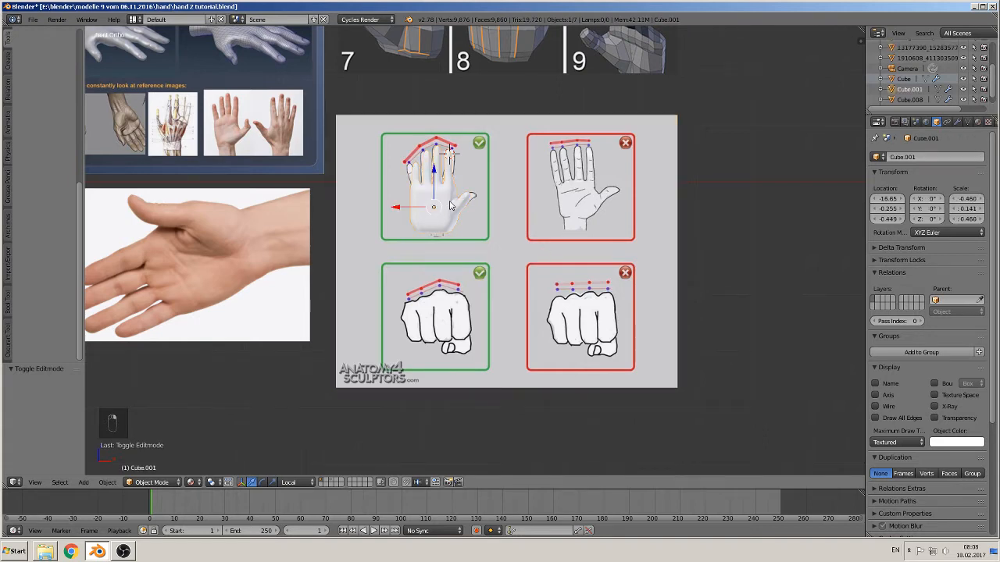
pyautogui.press('g')
pyautogui.press('z')
pyautogui.press('z')
pyautogui.click(430, 336)
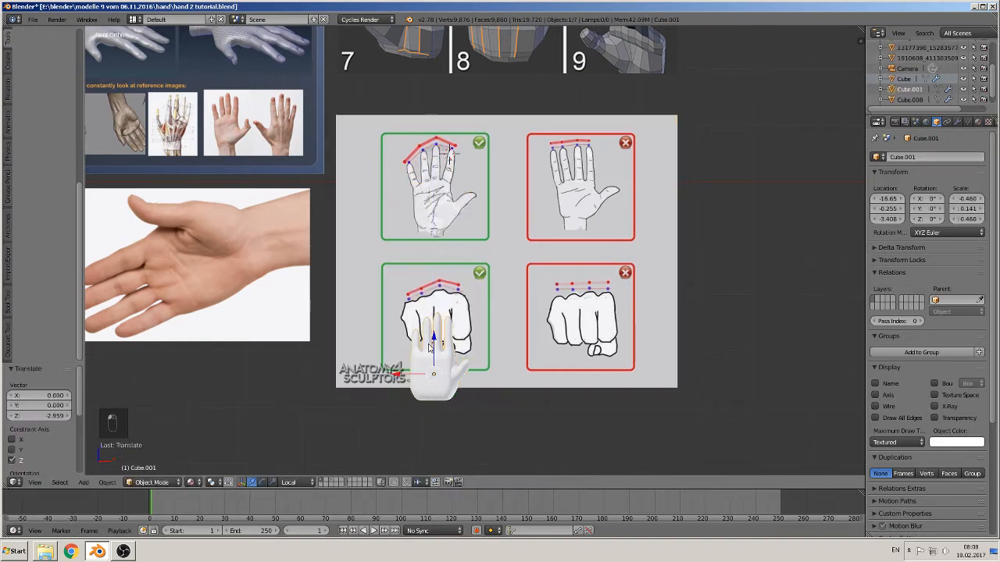
pyautogui.press('g')
pyautogui.press('x')
pyautogui.press('x')
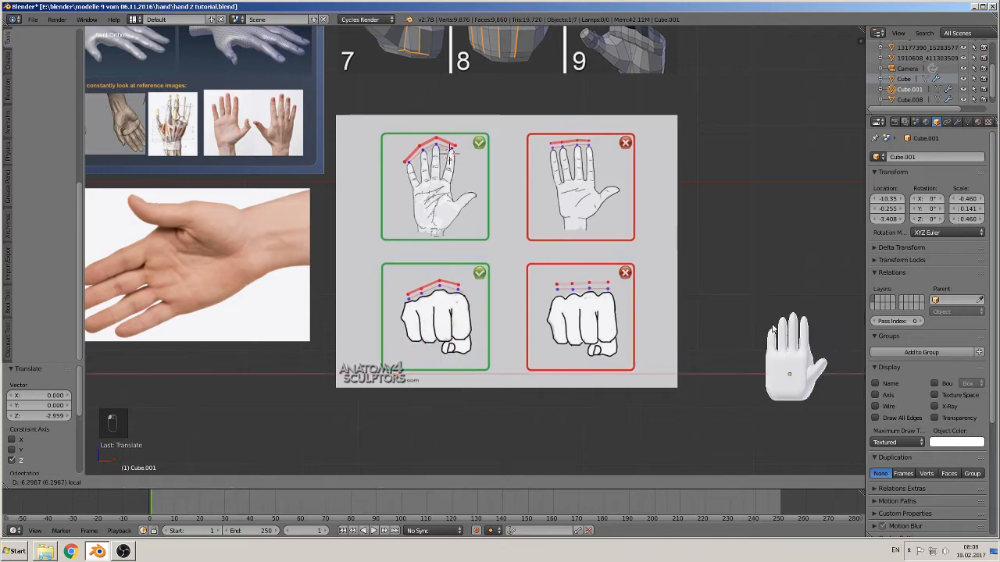
pyautogui.click(761, 327)
# Duplicate the hand beneath the green-framed fist reference and raise the original hand about 4.37 along Z
pyautogui.hotkey('shift', 'd')
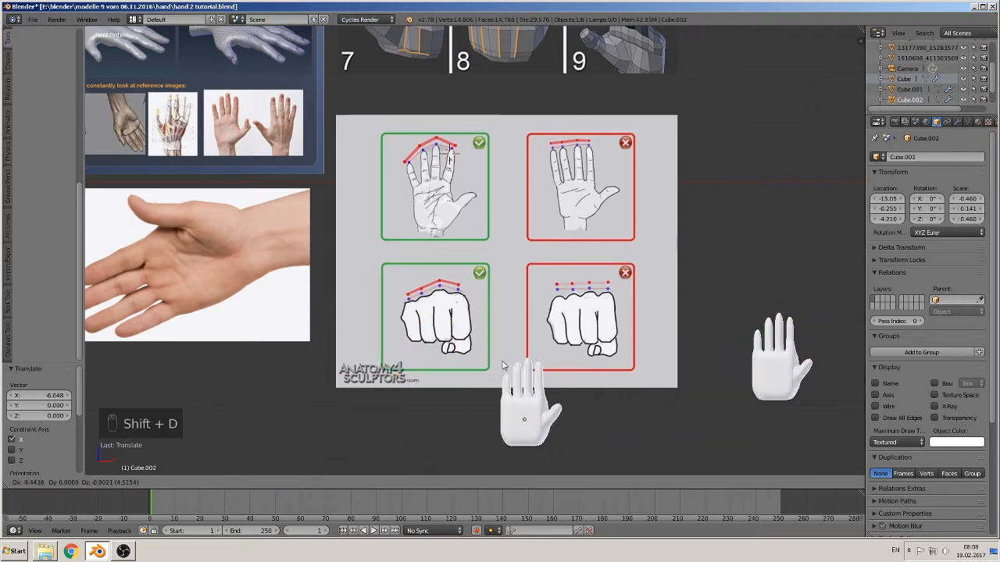
pyautogui.click(710, 362)
pyautogui.rightClick(768, 367)
pyautogui.moveTo(776, 362); pyautogui.dragTo(776, 114)
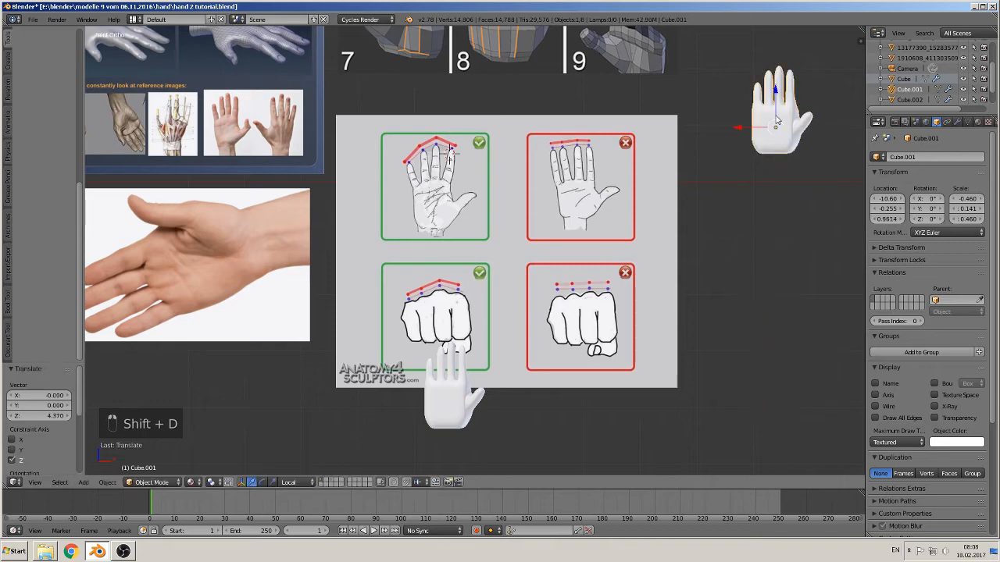
# Move the duplicated hand about 1.25 along negative Y, away from the reference images, and about 0.43 down along Z
pyautogui.moveTo(473, 384); pyautogui.dragTo(416, 398, button='middle')
pyautogui.rightClick(497, 295)
pyautogui.moveTo(498, 300); pyautogui.dragTo(477, 382, button='middle')
pyautogui.moveTo(542, 283); pyautogui.dragTo(482, 315)
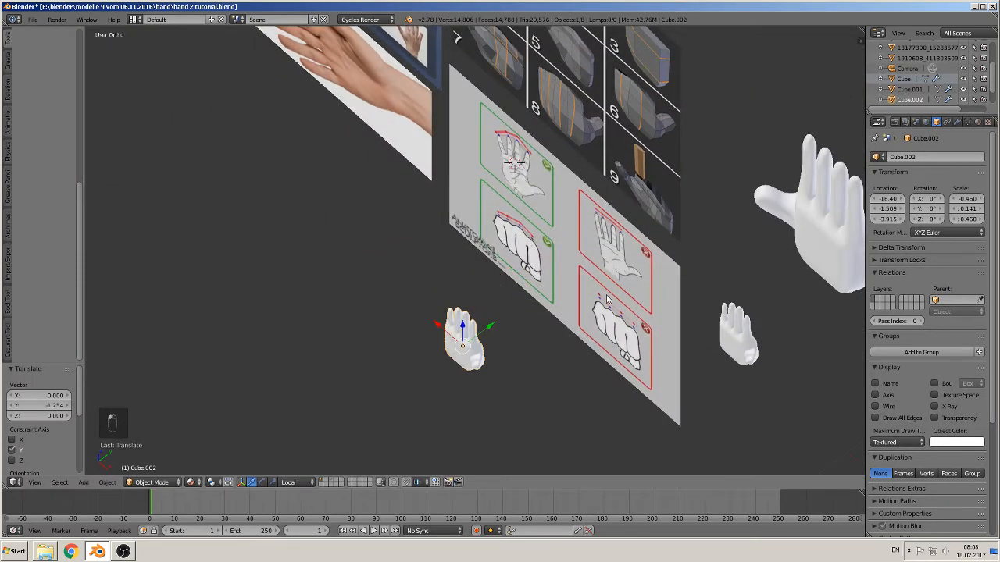
pyautogui.moveTo(553, 294); pyautogui.dragTo(450, 254, button='middle')
pyautogui.scroll(2, 481, 358)
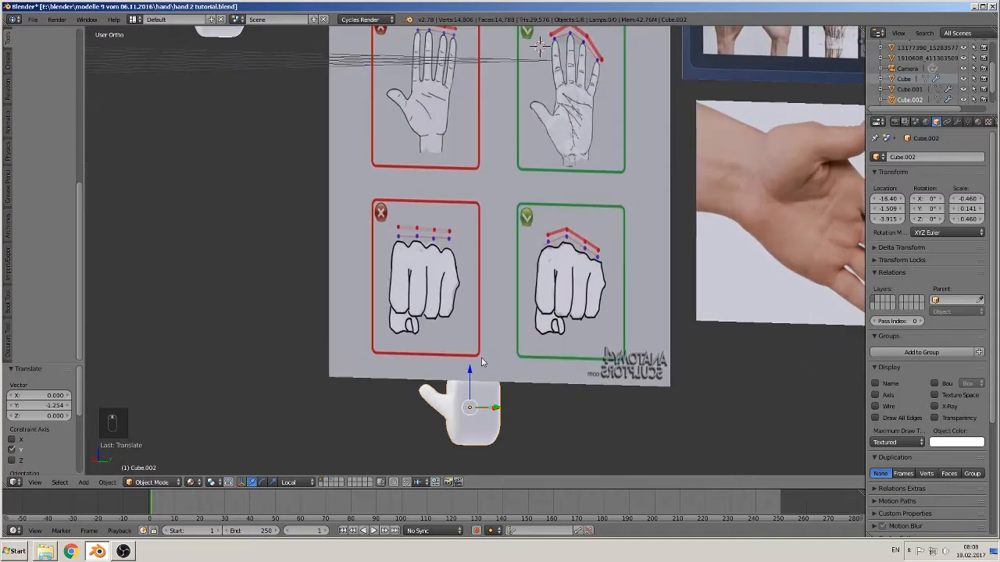
pyautogui.moveTo(467, 380); pyautogui.dragTo(477, 423)
pyautogui.keyDown('shift'); pyautogui.moveTo(502, 399); pyautogui.dragTo(565, 201, button='middle'); pyautogui.keyUp('shift')
pyautogui.scroll(3, 568, 207)
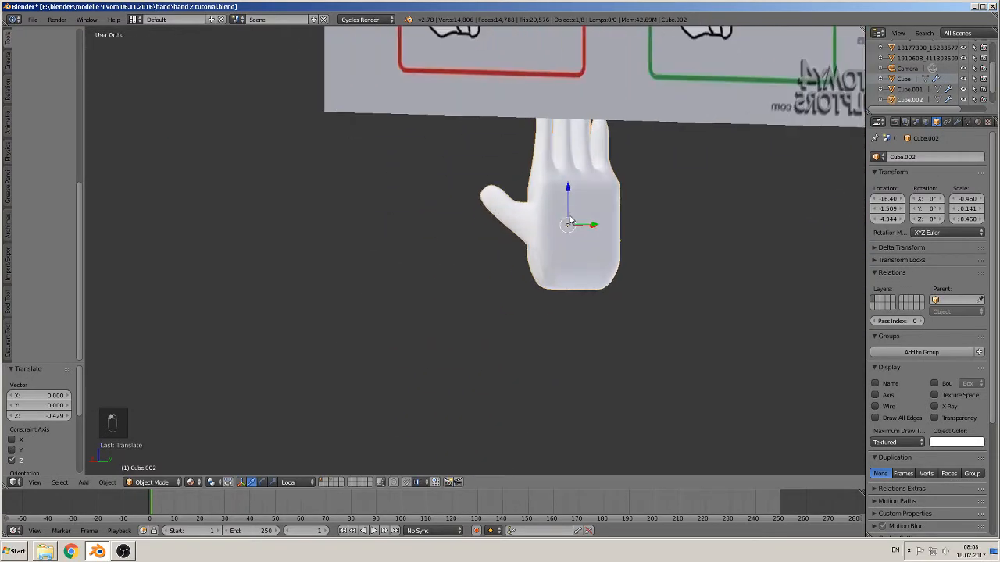
# Enter edit mode on the duplicated hand and switch to edge selection
pyautogui.press('Tab')
pyautogui.scroll(2, 599, 224)
pyautogui.scroll(2, 607, 226)
pyautogui.keyDown('shift'); pyautogui.moveTo(601, 243); pyautogui.dragTo(416, 315, button='middle'); pyautogui.keyUp('shift')
pyautogui.scroll(1, 421, 310)
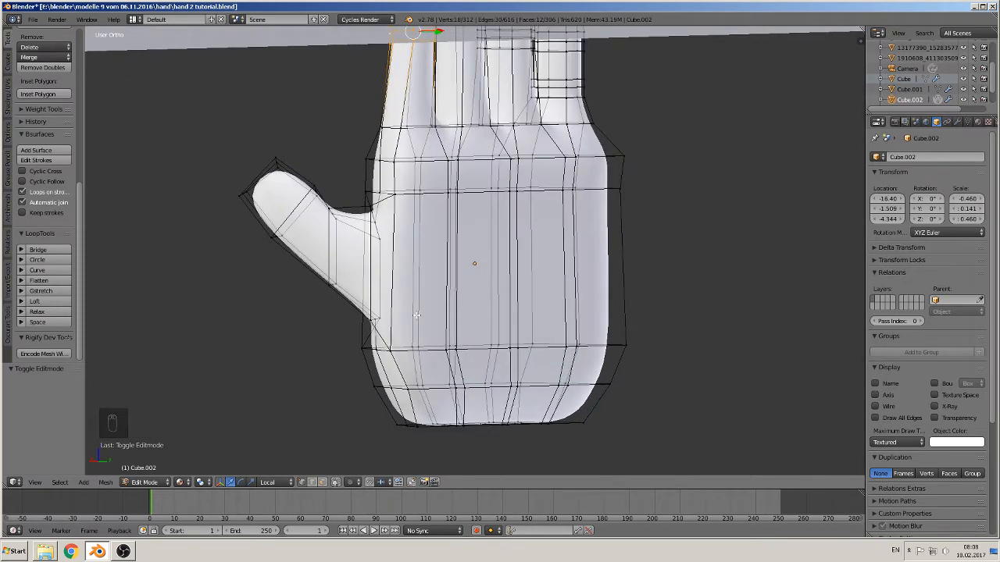
pyautogui.moveTo(500, 251)
pyautogui.mouseDown(button='middle')
pyautogui.moveTo(579, 257)
pyautogui.moveTo(510, 254)
pyautogui.mouseUp(button='middle')
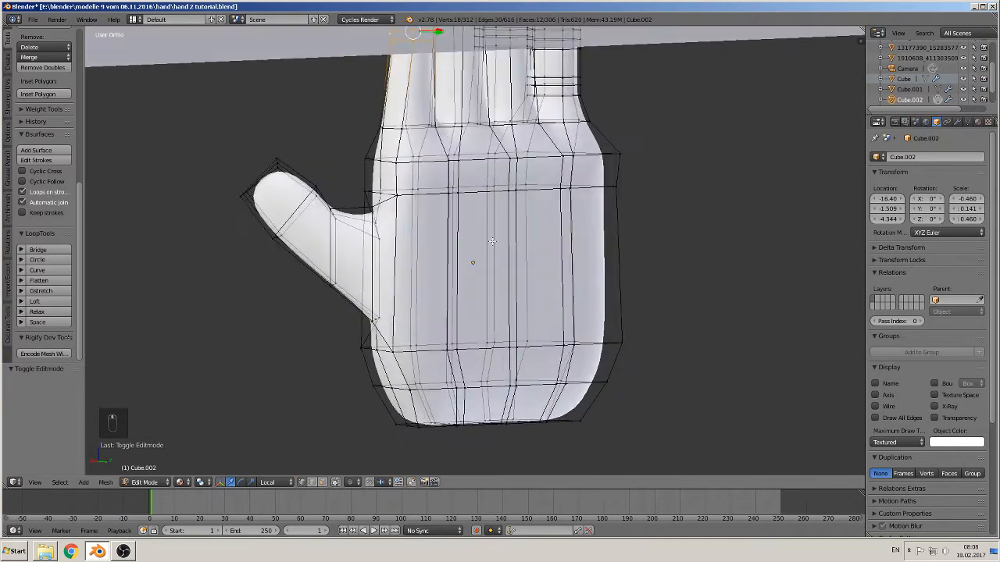
pyautogui.click(312, 482)
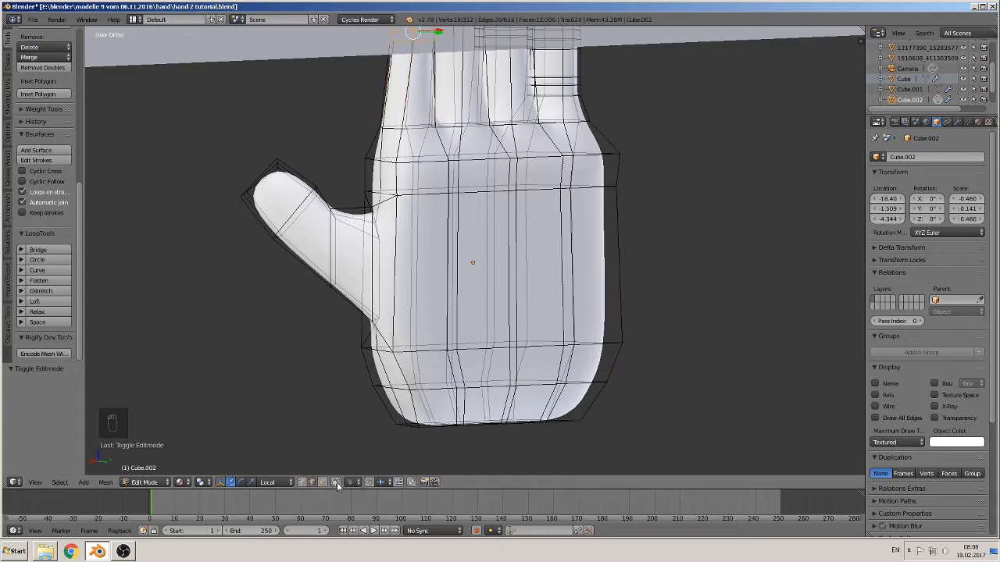
pyautogui.moveTo(568, 248); pyautogui.dragTo(518, 253, button='middle')
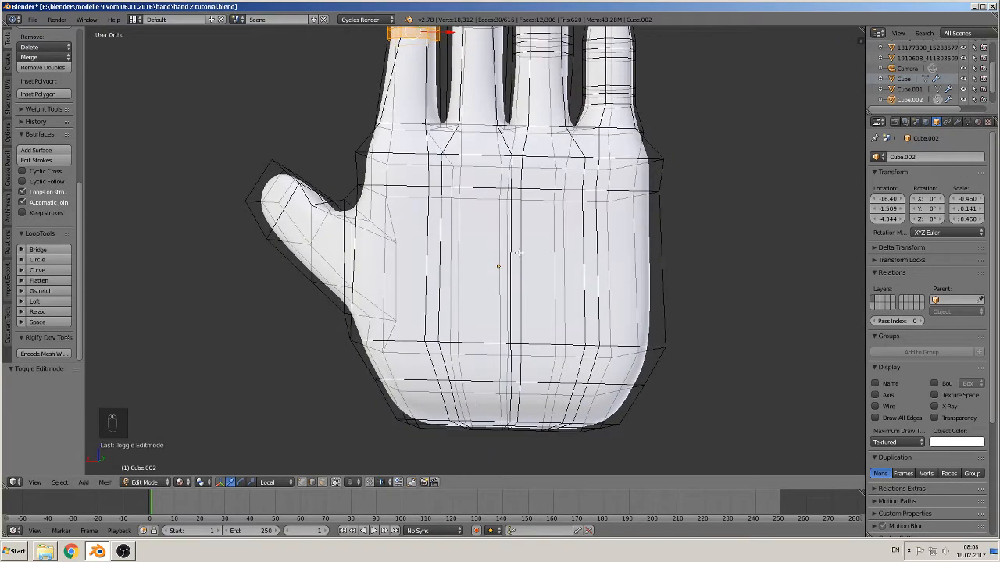
pyautogui.keyDown('shift'); pyautogui.rightClick(508, 245); pyautogui.keyUp('shift')
pyautogui.keyDown('shift'); pyautogui.rightClick(513, 256); pyautogui.keyUp('shift')
pyautogui.keyDown('shift'); pyautogui.rightClick(522, 258); pyautogui.keyUp('shift')
pyautogui.moveTo(521, 268); pyautogui.dragTo(604, 269, button='middle')
pyautogui.keyDown('shift'); pyautogui.rightClick(485, 255); pyautogui.keyUp('shift')
pyautogui.moveTo(534, 256); pyautogui.dragTo(608, 269, button='middle')
pyautogui.rightClick(398, 261)
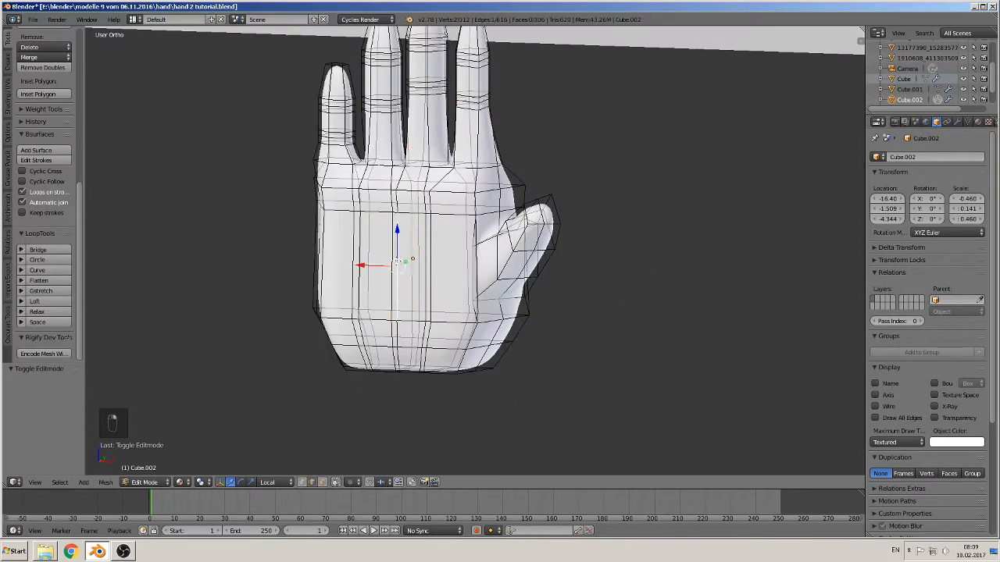
pyautogui.press('a')
# Select the four middle vertical edges on the front and back of the palm and enable Connected proportional editing
pyautogui.rightClick(398, 261)
pyautogui.moveTo(396, 260); pyautogui.dragTo(547, 260, button='middle')
pyautogui.keyDown('shift'); pyautogui.rightClick(391, 266); pyautogui.keyUp('shift')
pyautogui.keyDown('shift'); pyautogui.rightClick(407, 246); pyautogui.keyUp('shift')
pyautogui.keyDown('shift'); pyautogui.rightClick(395, 243); pyautogui.keyUp('shift')
pyautogui.moveTo(410, 335); pyautogui.dragTo(407, 339, button='middle')
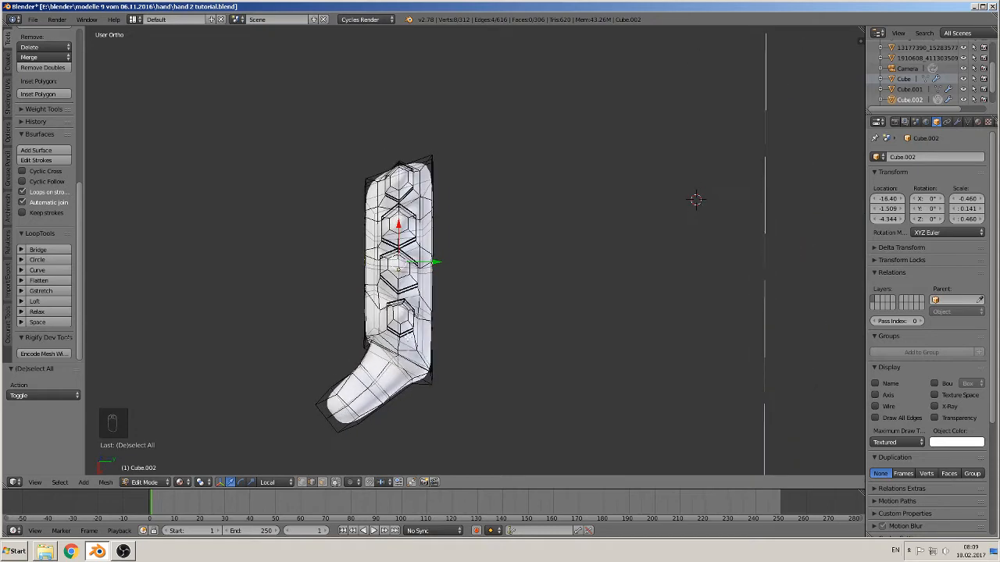
pyautogui.click(351, 482)
pyautogui.click(370, 435)
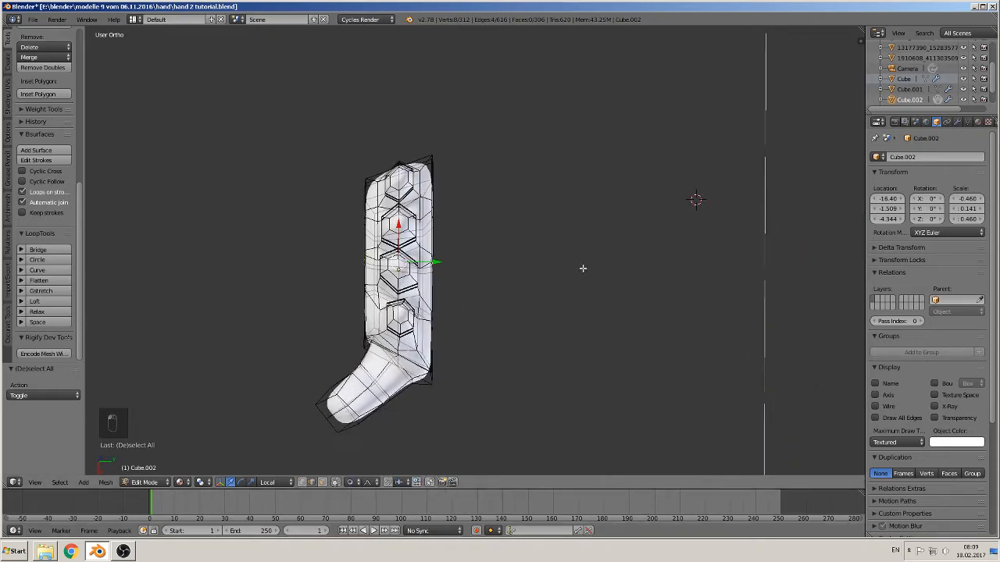
pyautogui.press('g')
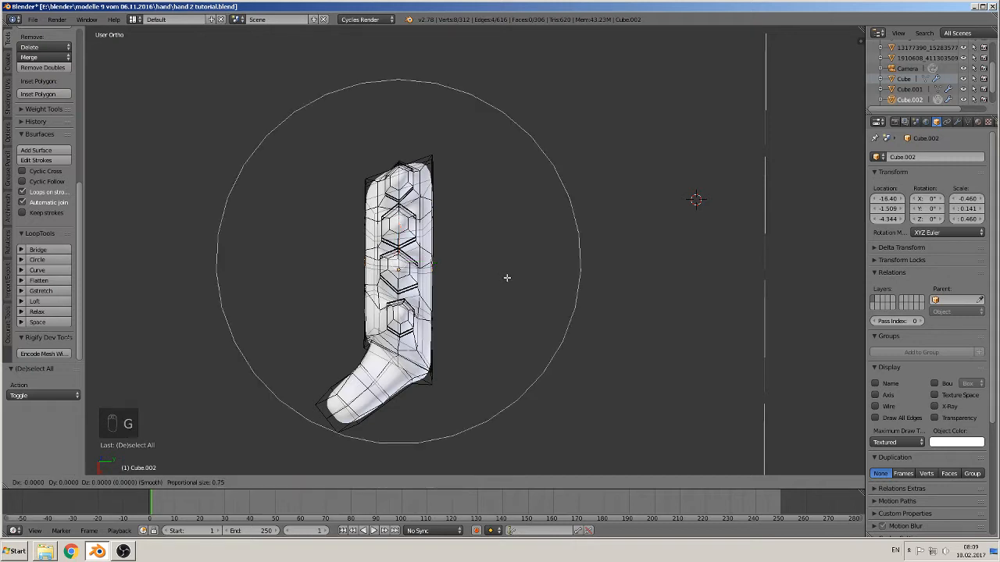
pyautogui.press('z')
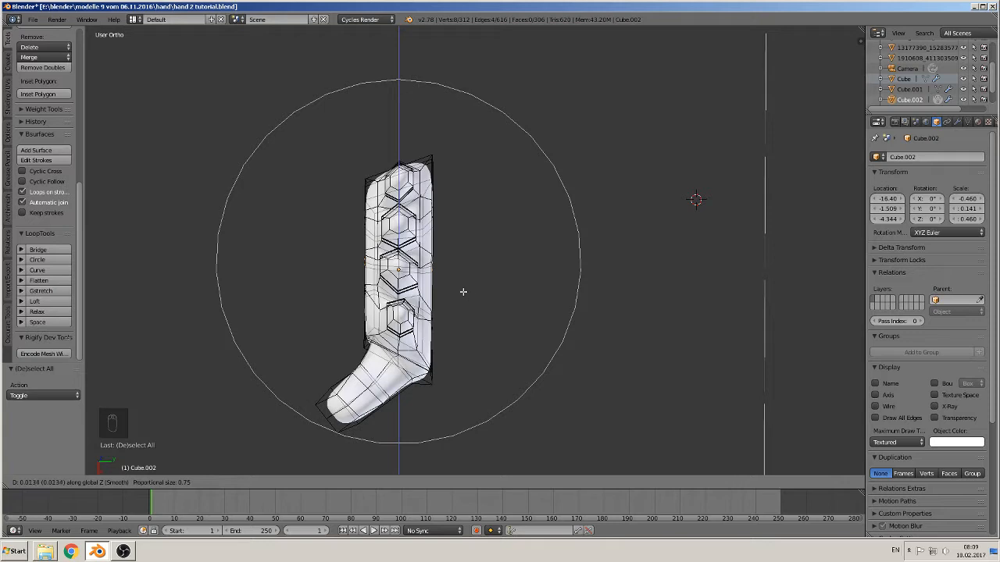
pyautogui.click(435, 293)
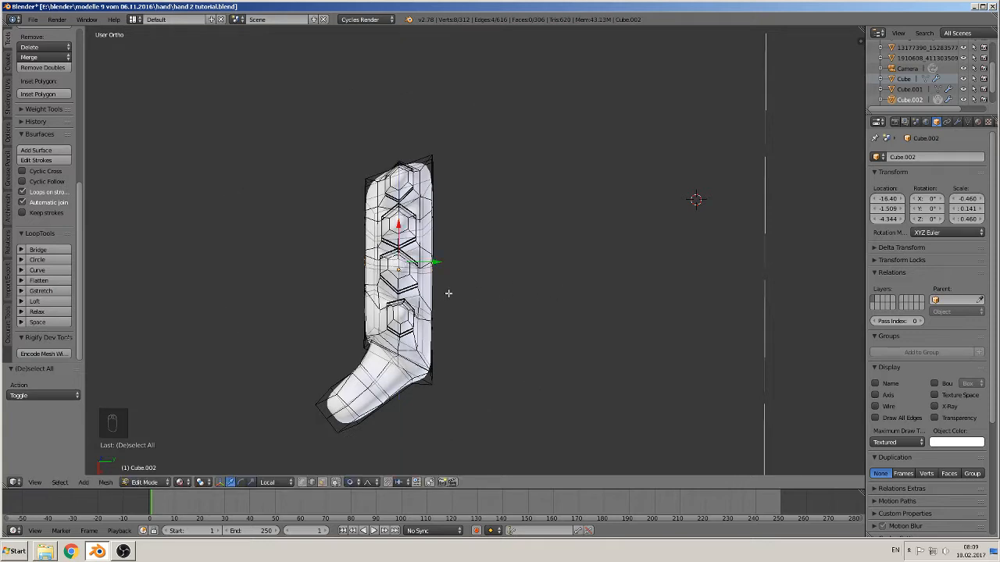
pyautogui.press('g')
pyautogui.press('z')
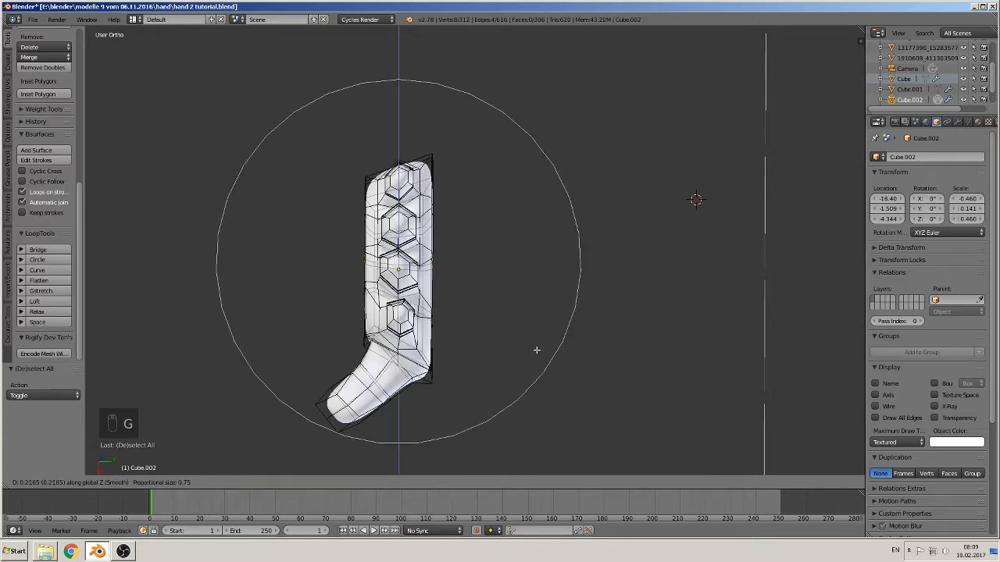
pyautogui.click(536, 350)
# Curve the palm by moving the selected edges about 0.15 along Y with proportional size 0.75, then leave edit mode
pyautogui.press('g')
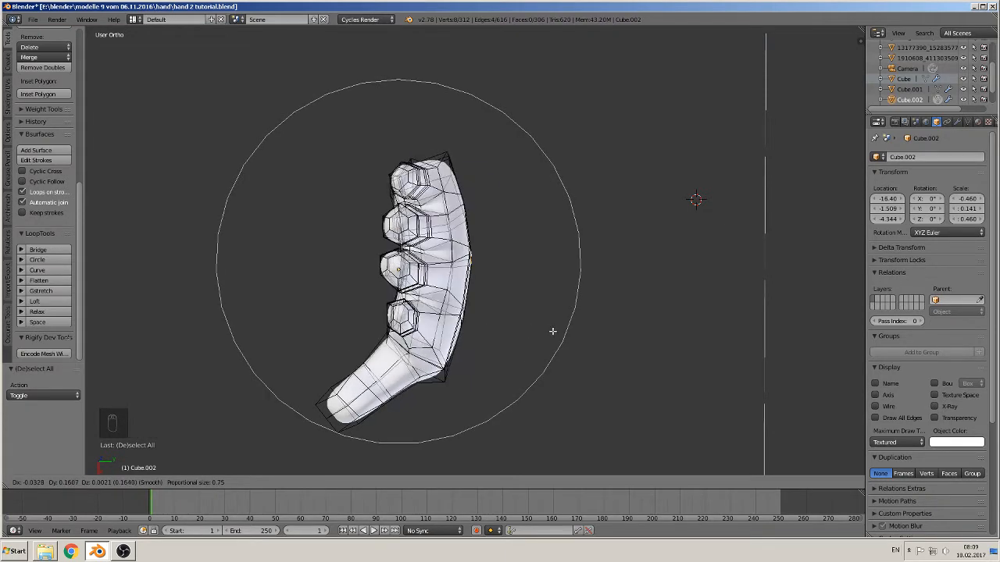
pyautogui.scroll(4, 552, 333)
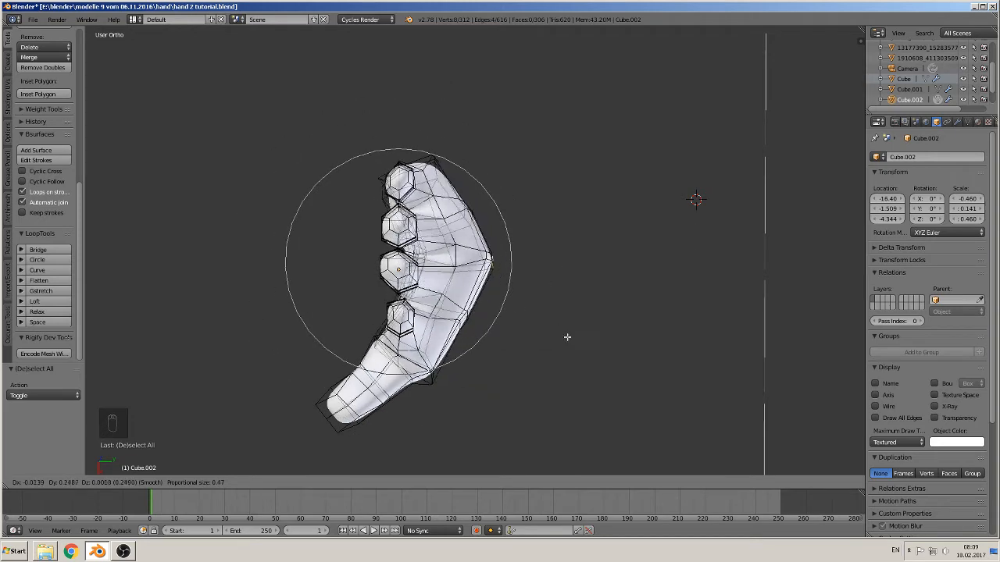
pyautogui.scroll(-2, 545, 349)
pyautogui.scroll(-2, 545, 349)
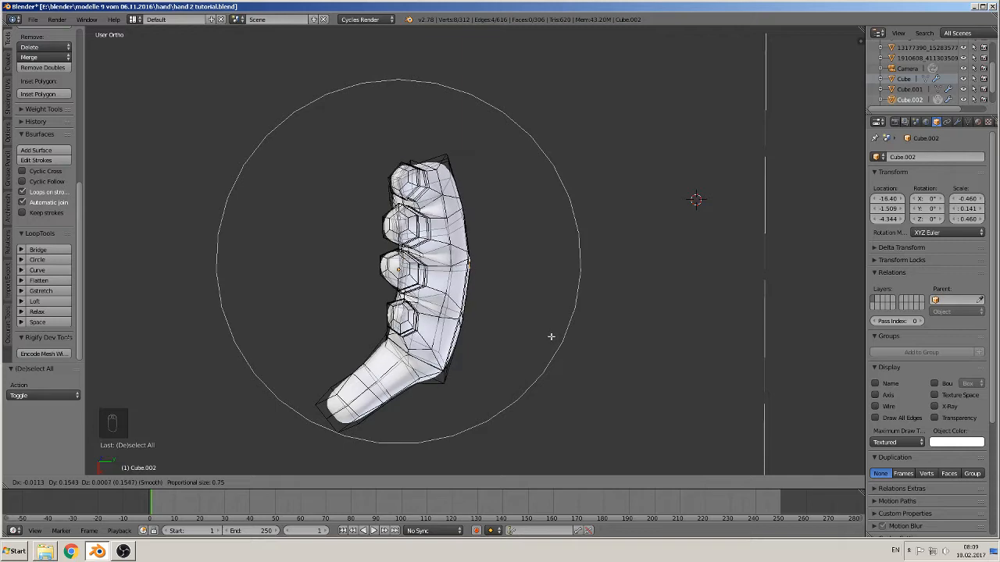
pyautogui.click(552, 336)
pyautogui.moveTo(553, 335); pyautogui.dragTo(426, 342, button='middle')
pyautogui.press('Tab')
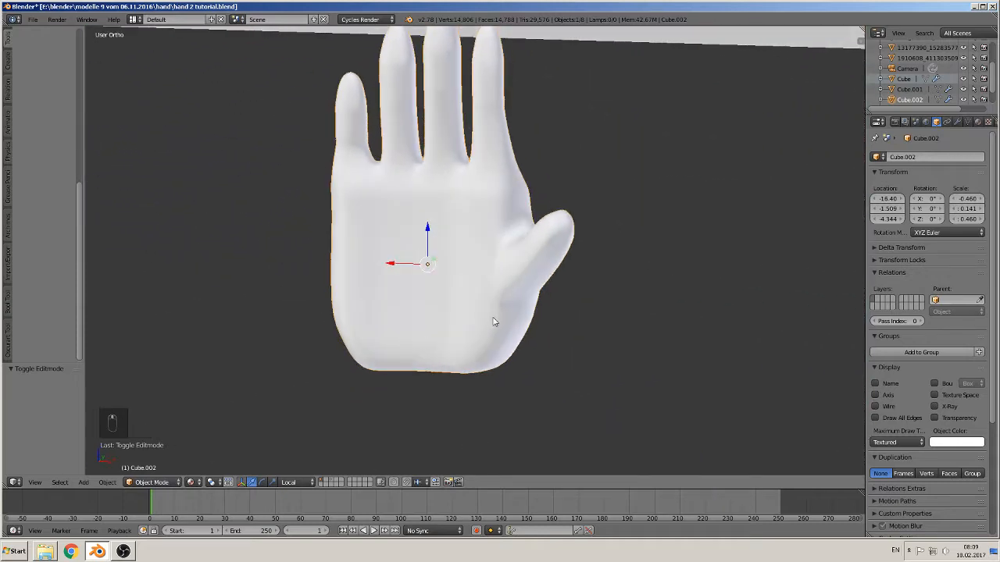
# Move the duplicated hand about 0.6 down along Z, below the reference sheet
pyautogui.press('KP_1')
pyautogui.scroll(-2, 539, 258)
pyautogui.keyDown('shift'); pyautogui.moveTo(500, 246); pyautogui.dragTo(427, 325, button='middle'); pyautogui.keyUp('shift')
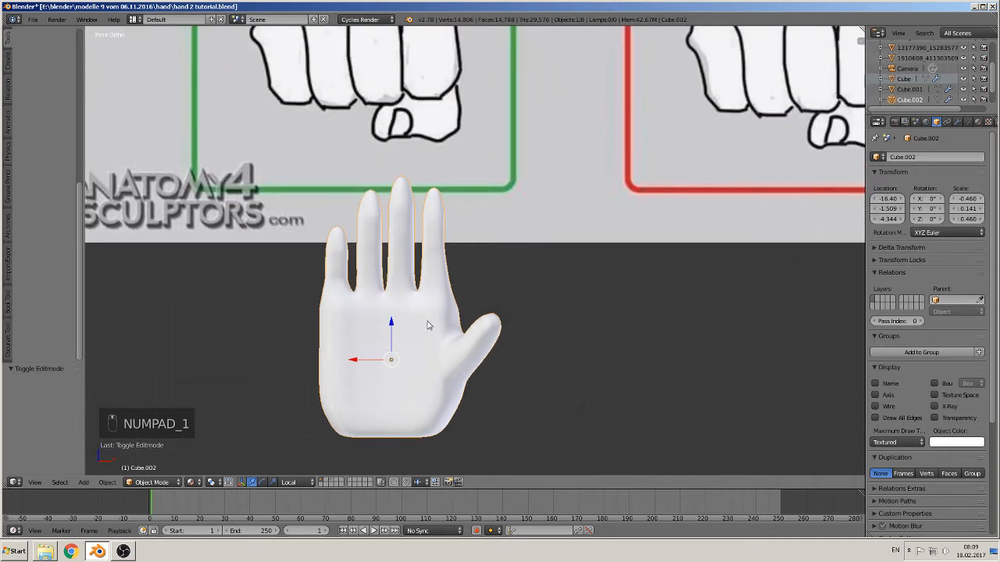
pyautogui.scroll(-2, 427, 325)
pyautogui.press('g')
pyautogui.press('z')
pyautogui.click(475, 361)
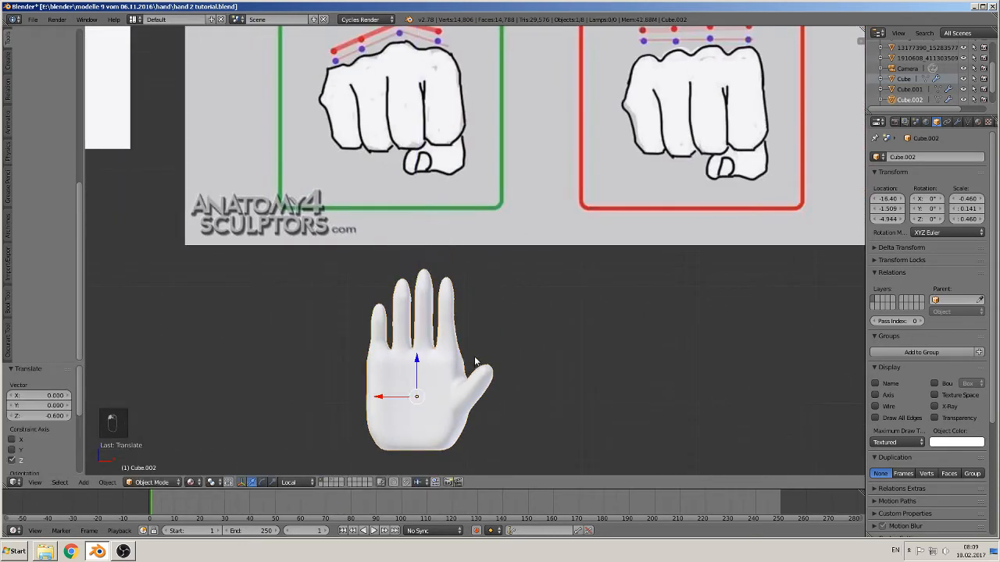
pyautogui.keyDown('shift'); pyautogui.moveTo(475, 361); pyautogui.dragTo(534, 290, button='middle'); pyautogui.keyUp('shift')
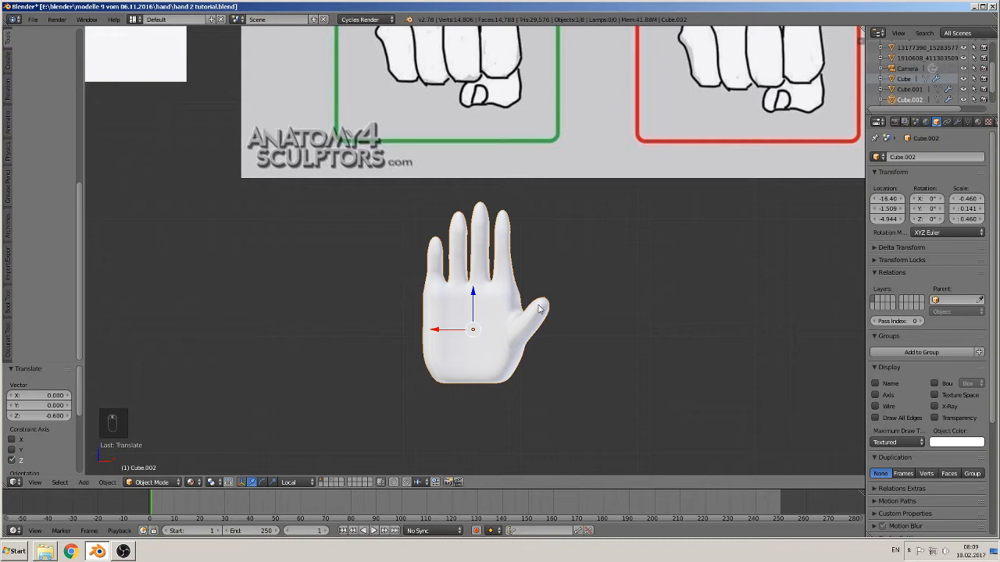
# Enter edit mode on the duplicated hand, disable proportional editing and switch to face selection
pyautogui.scroll(2, 504, 322)
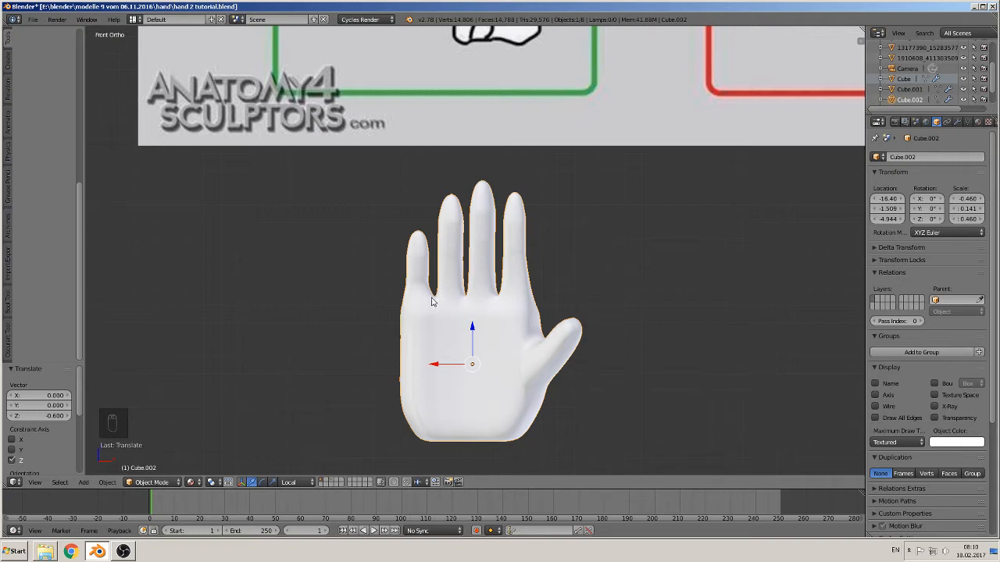
pyautogui.moveTo(432, 301); pyautogui.dragTo(505, 244, button='middle')
pyautogui.scroll(4, 542, 305)
pyautogui.scroll(2, 506, 245)
pyautogui.press('Tab')
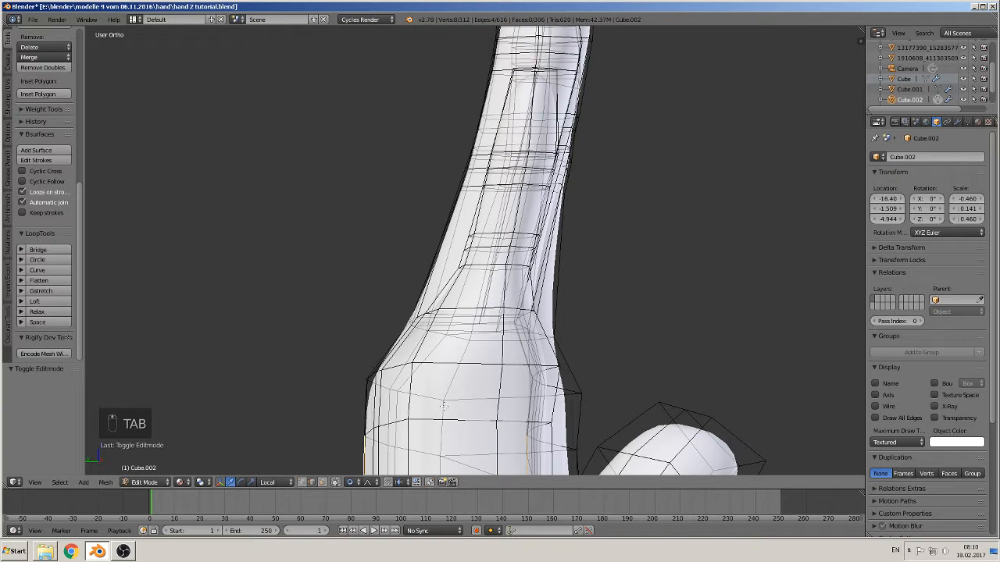
pyautogui.click(352, 482)
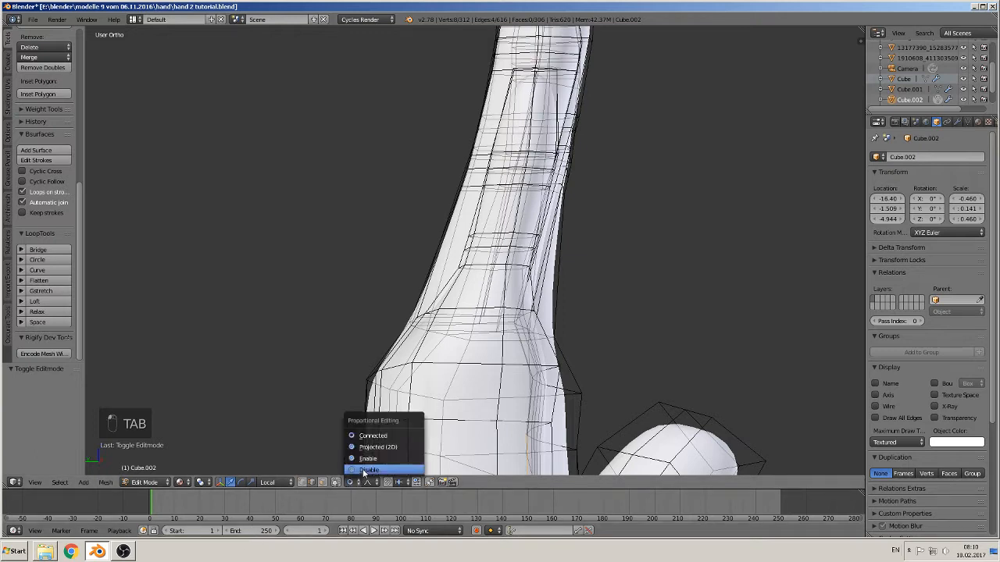
pyautogui.click(364, 471)
pyautogui.click(323, 482)
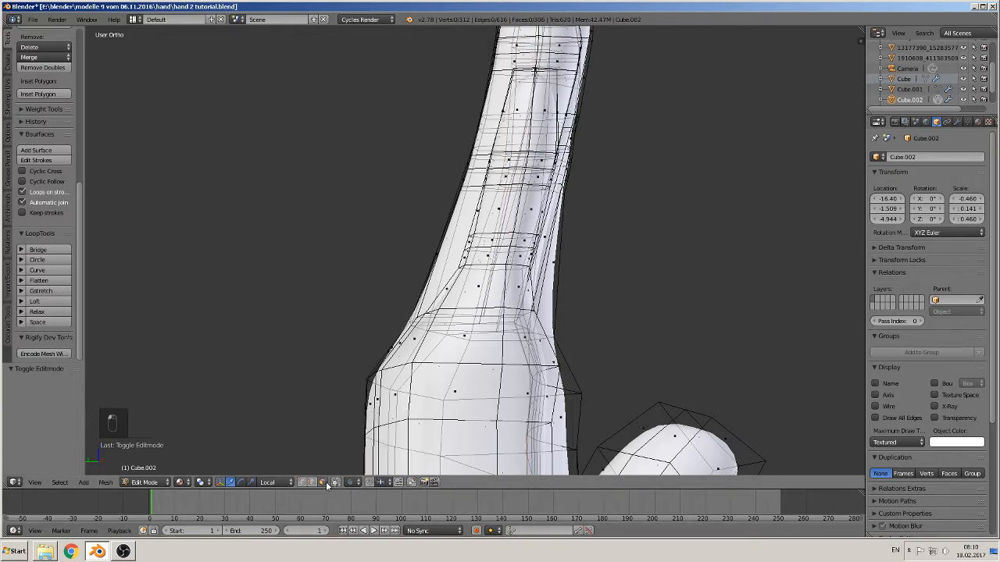
# Limit selection to visible geometry, switch to edge selection and lower the little finger's lowest lower-joint loop 0.037 along Z toward the finger base
pyautogui.click(323, 483)
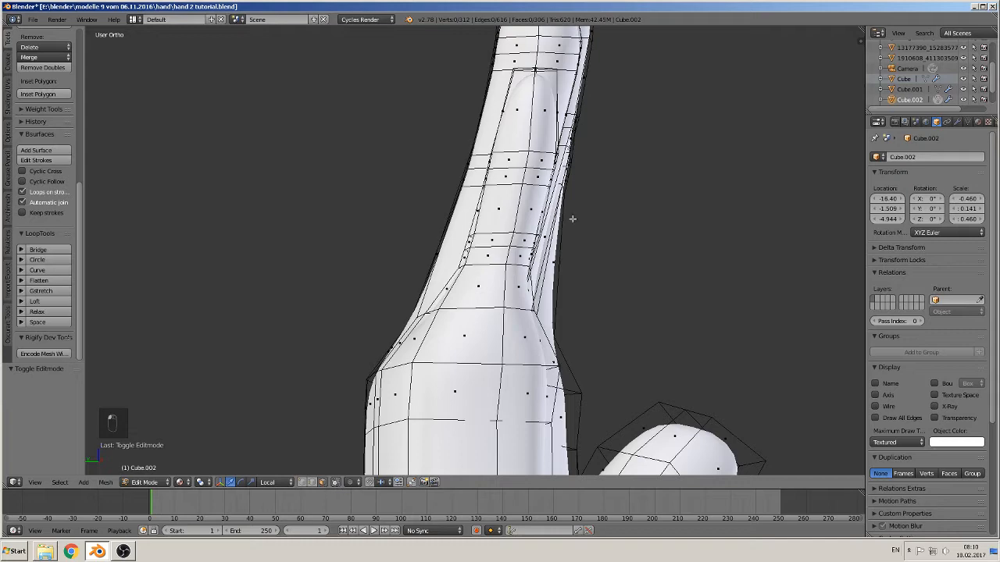
pyautogui.moveTo(567, 198); pyautogui.dragTo(539, 205, button='middle')
pyautogui.scroll(1, 434, 321)
pyautogui.scroll(-1, 428, 302)
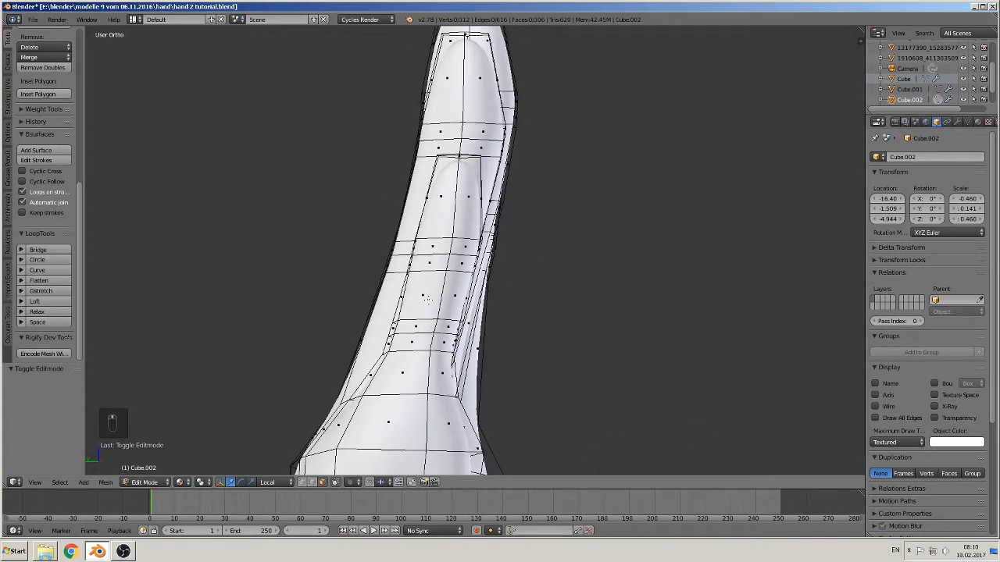
pyautogui.click(312, 482)
pyautogui.rightClick(414, 353)
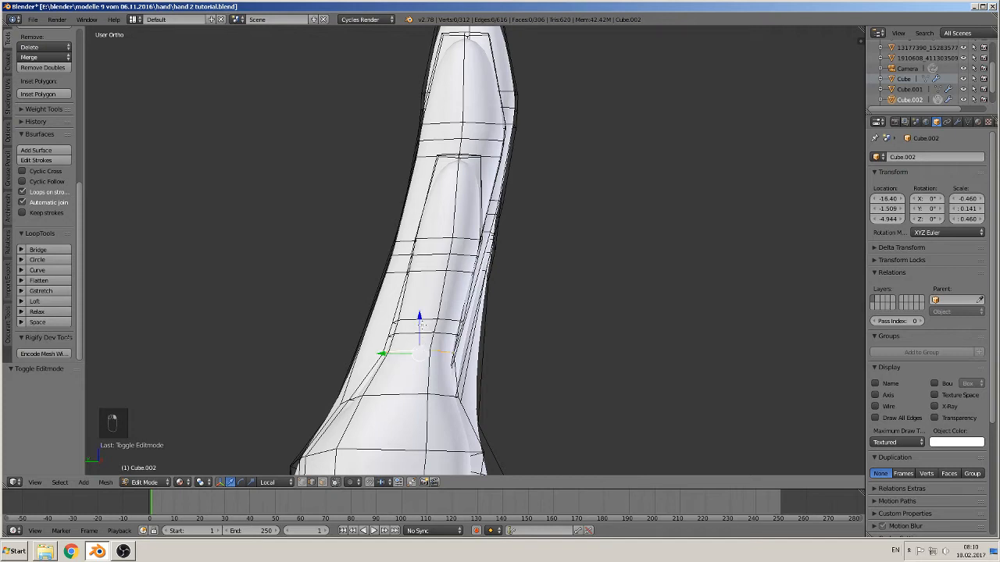
pyautogui.moveTo(421, 323); pyautogui.dragTo(412, 359)
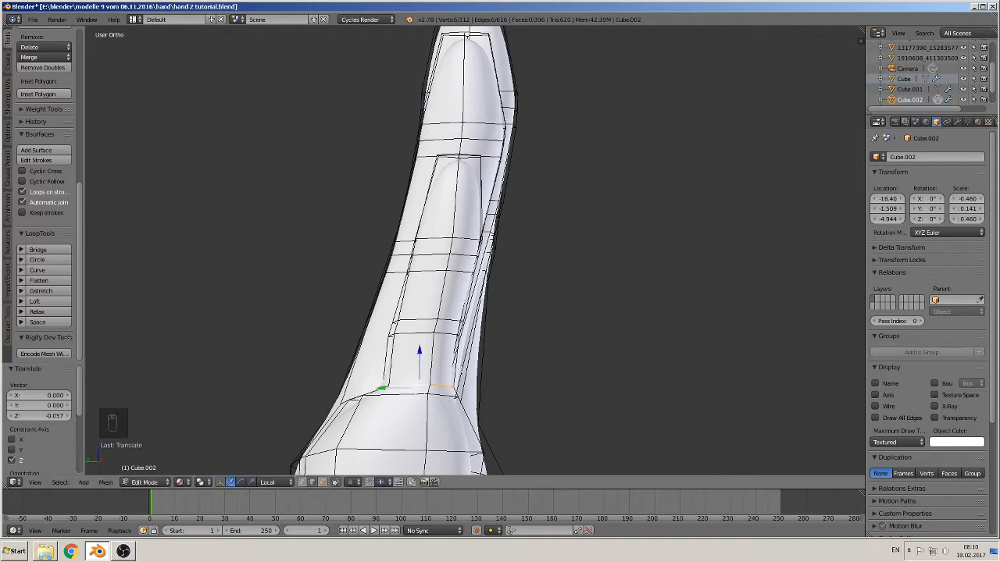
# Widen the lowered base loop by about 1.2, shift it 0.013 along Y and scale it by 1.053
pyautogui.press('s')
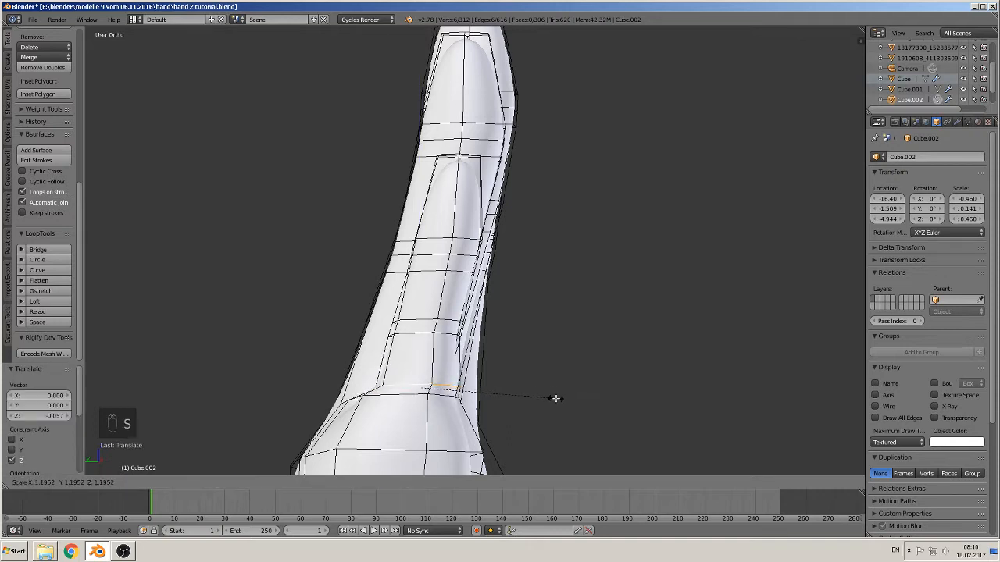
pyautogui.click(554, 399)
pyautogui.moveTo(390, 388); pyautogui.dragTo(389, 386)
pyautogui.press('s')
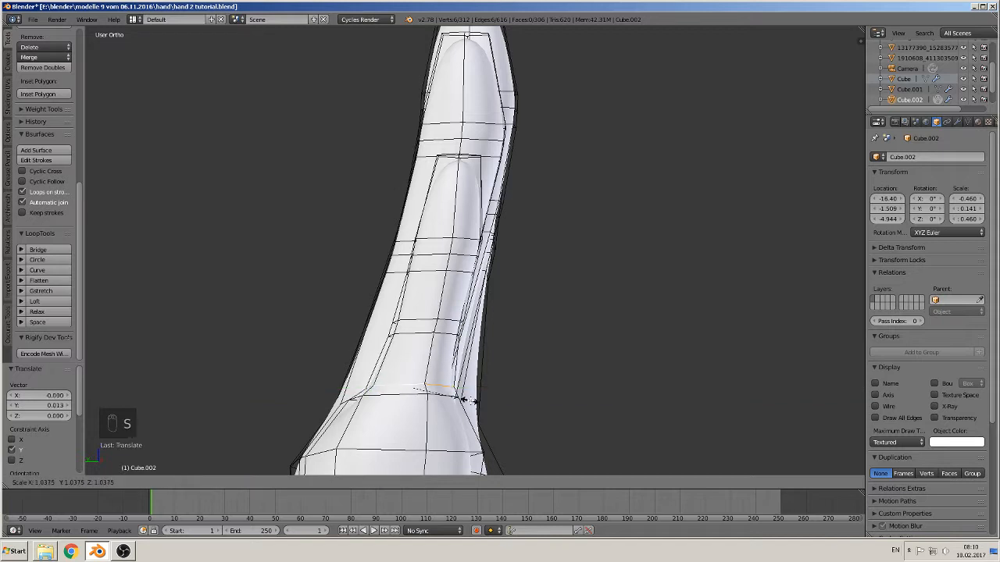
pyautogui.click(465, 400)
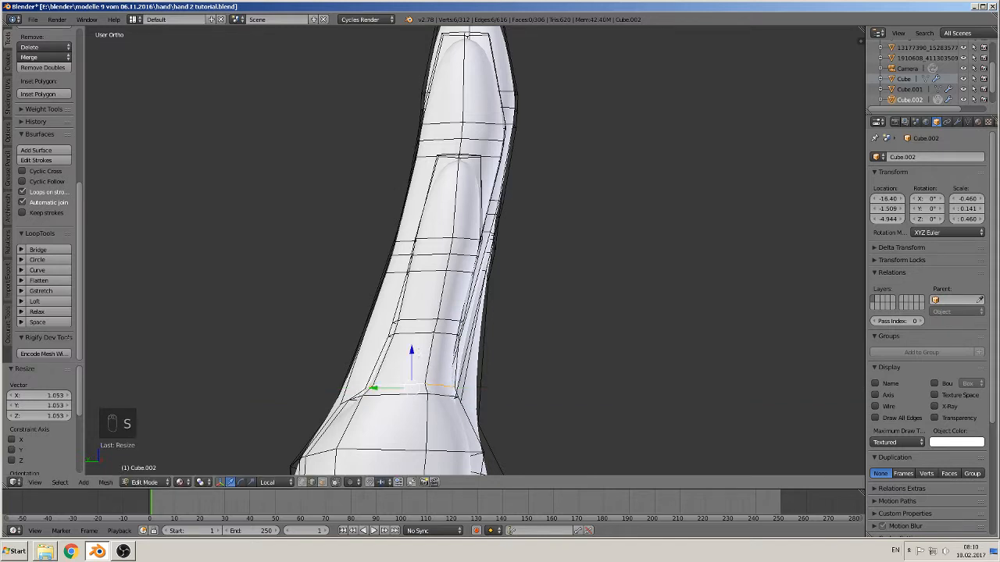
# Scale the two remaining lower-joint loops of the little finger, the lower one by 1.107 and the upper one by 1.055
pyautogui.keyDown('alt'); pyautogui.rightClick(414, 330); pyautogui.keyUp('alt')
pyautogui.press('s')
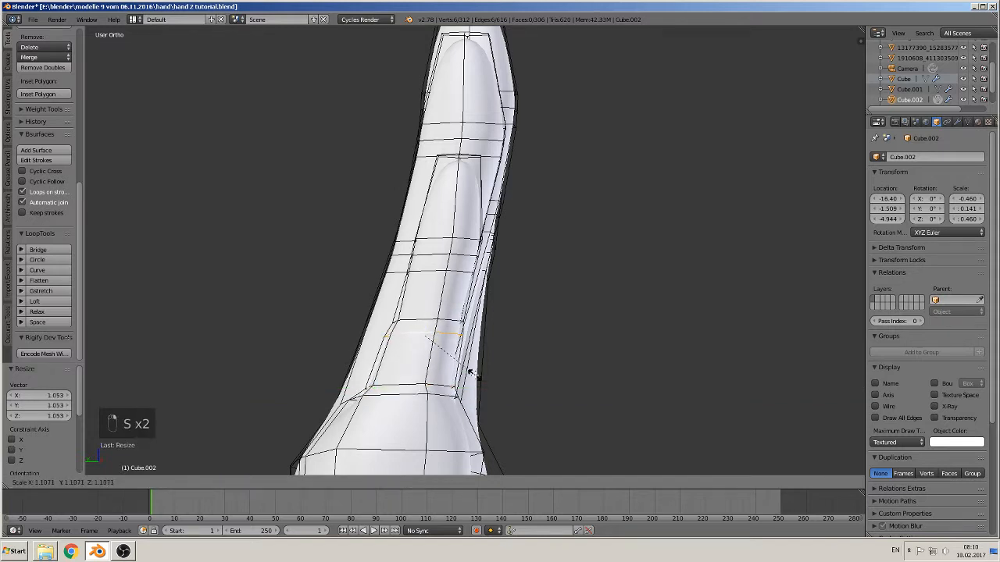
pyautogui.click(471, 364)
pyautogui.keyDown('alt'); pyautogui.rightClick(426, 322); pyautogui.keyUp('alt')
pyautogui.press('s')
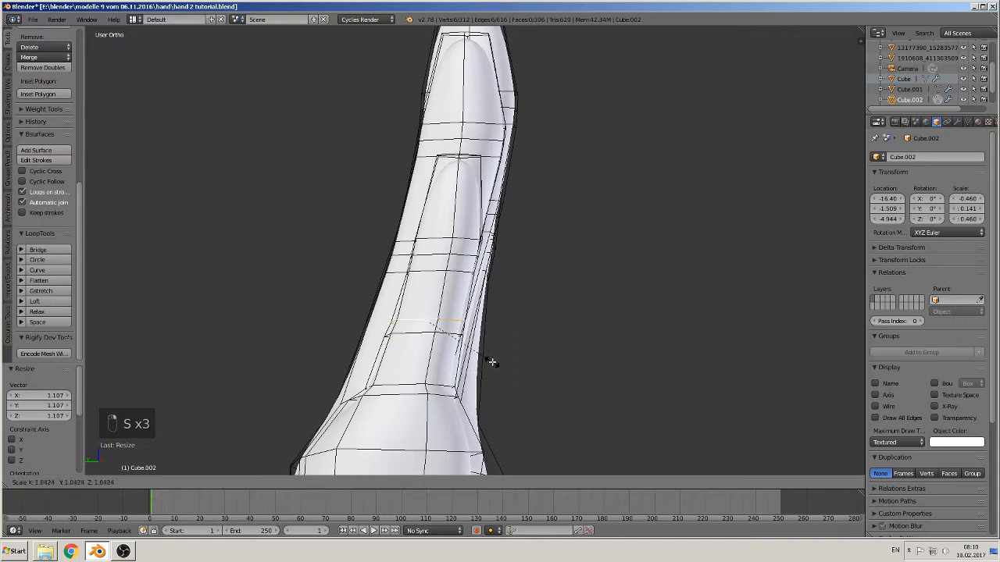
pyautogui.click(493, 362)
pyautogui.keyDown('shift'); pyautogui.moveTo(471, 235); pyautogui.dragTo(460, 264, button='middle'); pyautogui.keyUp('shift')
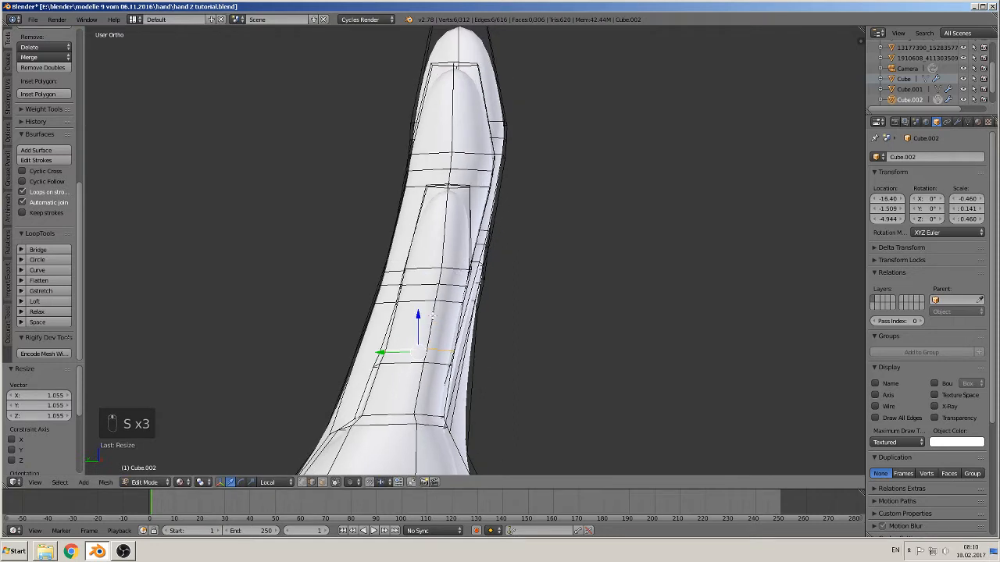
# Move the lowest upper-joint loop of the little finger about 0.017 up along Z and scale it by 0.891
pyautogui.keyDown('alt'); pyautogui.rightClick(440, 304); pyautogui.keyUp('alt')
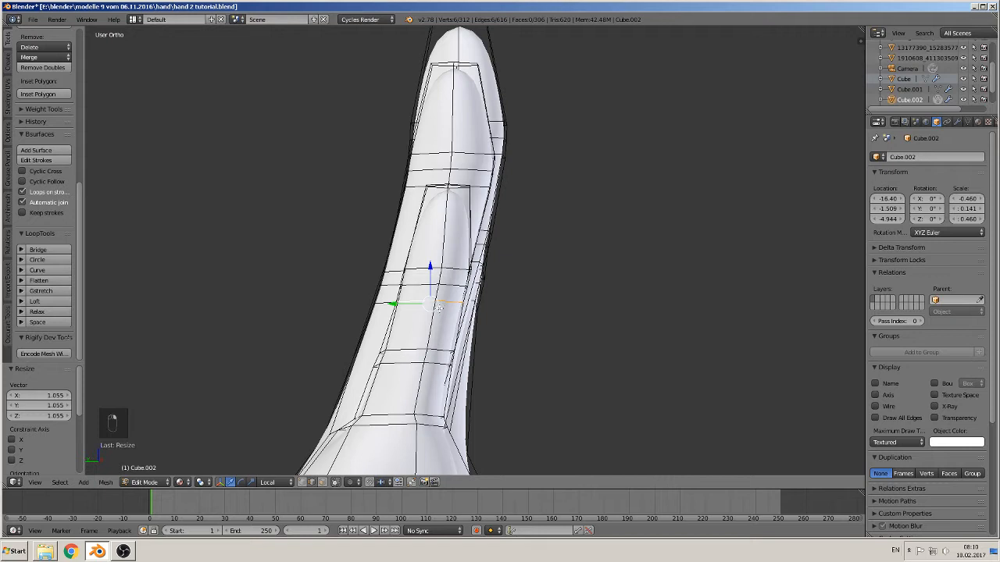
pyautogui.press('g')
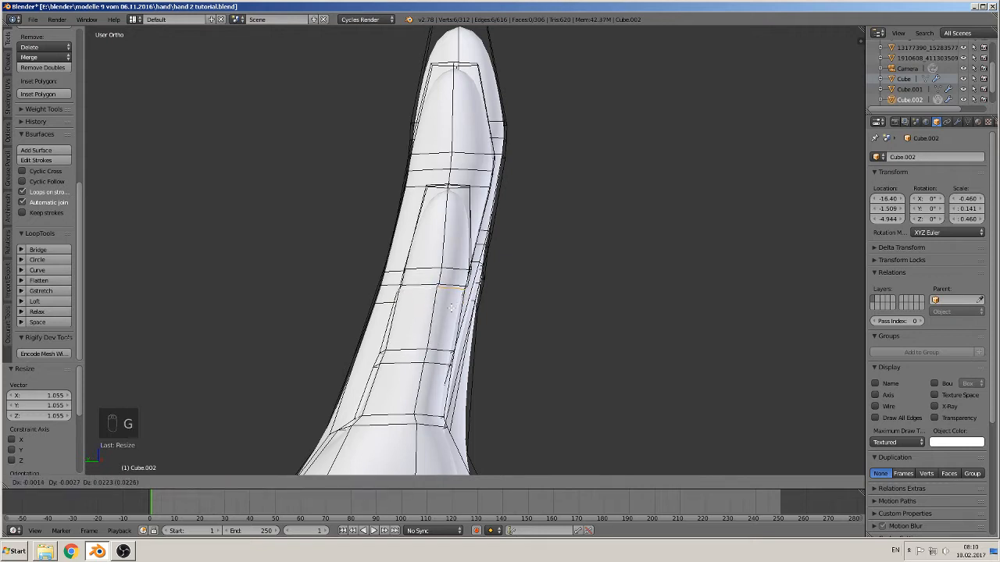
pyautogui.click(456, 312)
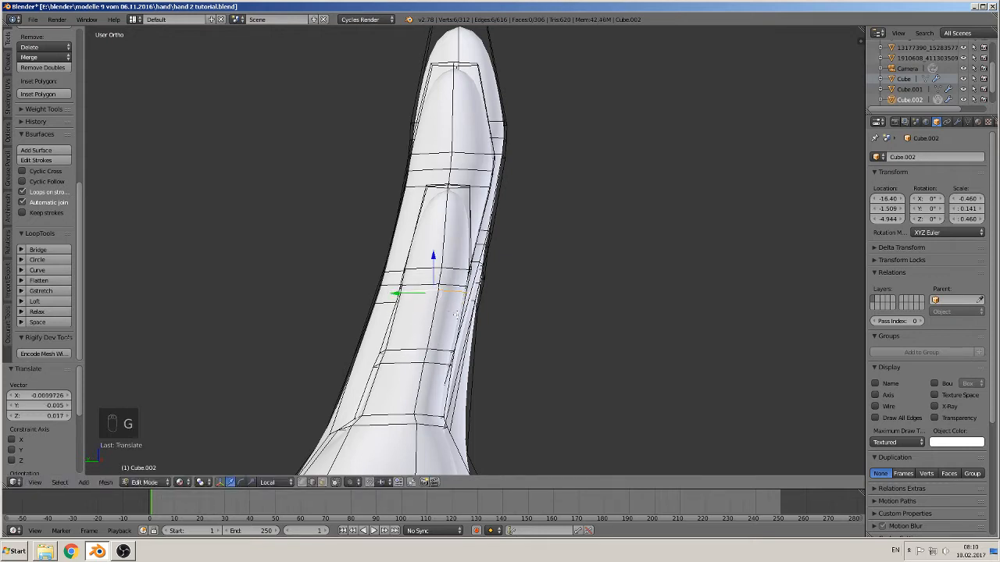
pyautogui.press('s')
pyautogui.click(471, 316)
pyautogui.scroll(2, 471, 316)
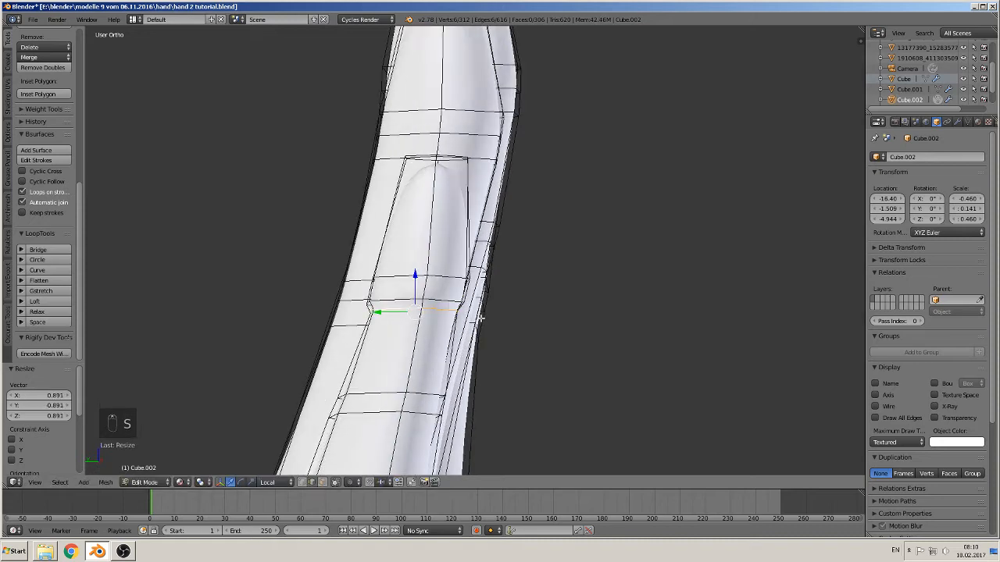
# Scale the middle upper-joint loop of the little finger by 0.878 and shift it 0.002 along Y
pyautogui.press('s')
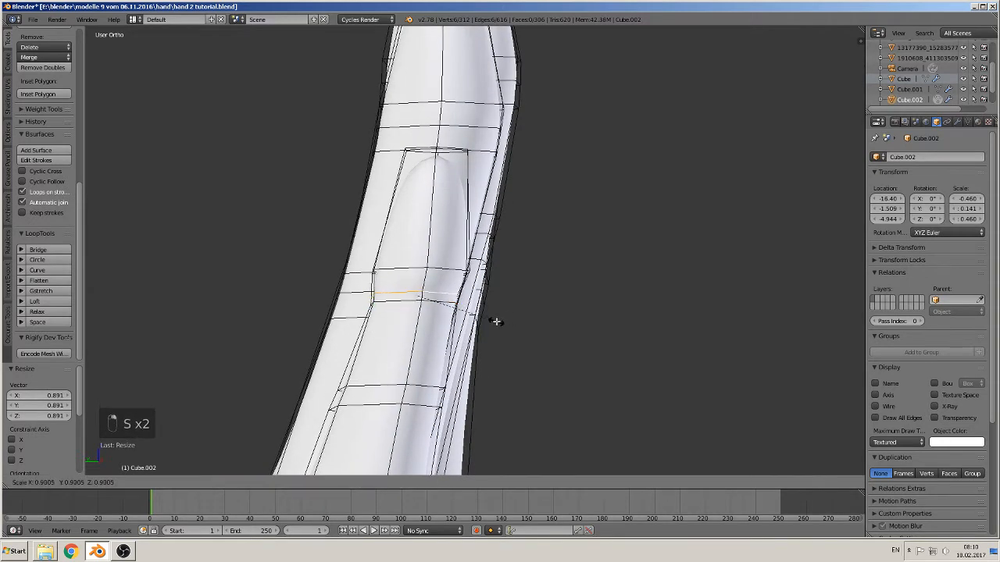
pyautogui.click(493, 321)
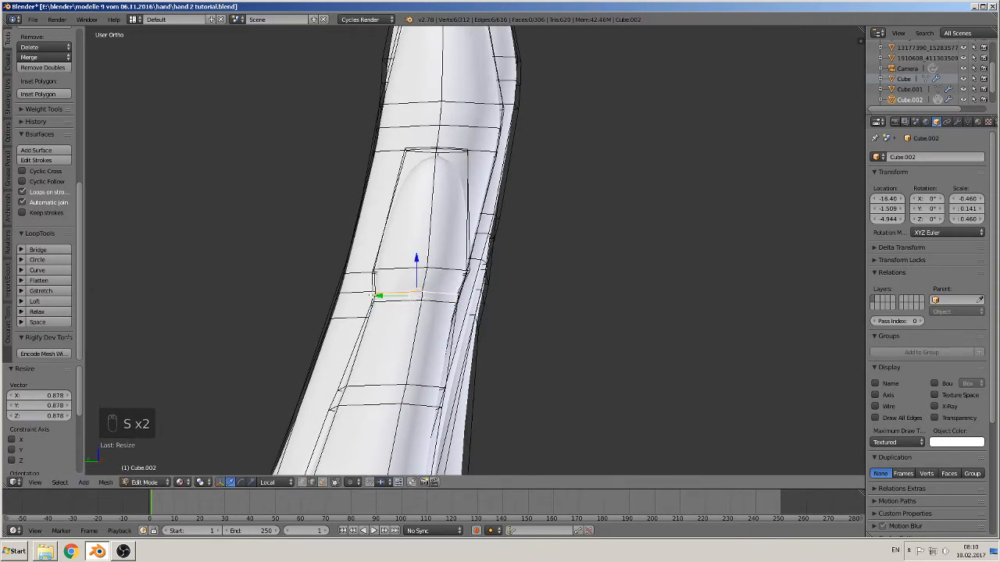
pyautogui.moveTo(375, 295); pyautogui.dragTo(377, 296)
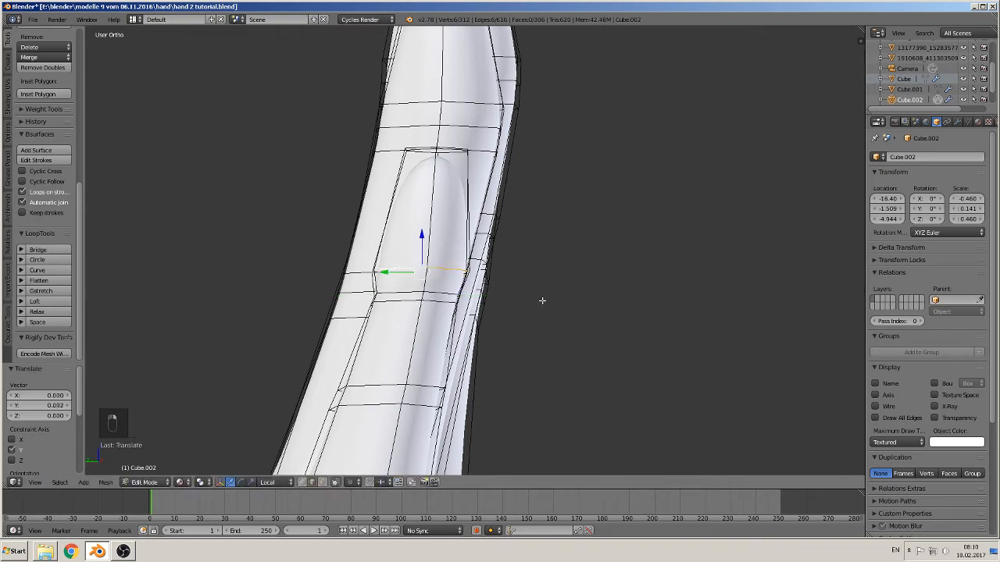
# Scale the topmost upper-joint loop by 0.806, move it about 0.02 down along Z, rescale it by 1.012 and lower it another 0.002
pyautogui.press('s')
pyautogui.click(518, 297)
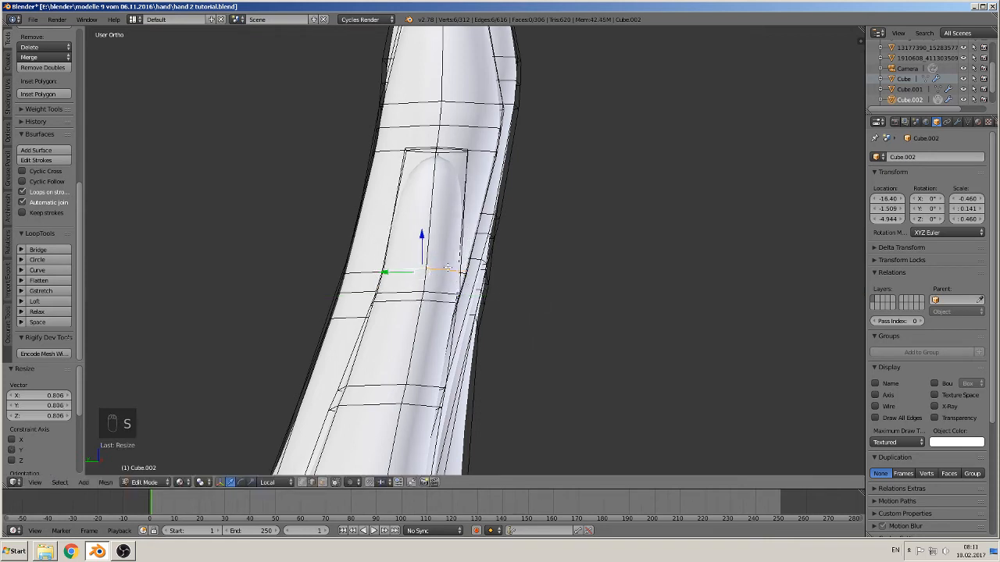
pyautogui.press('g')
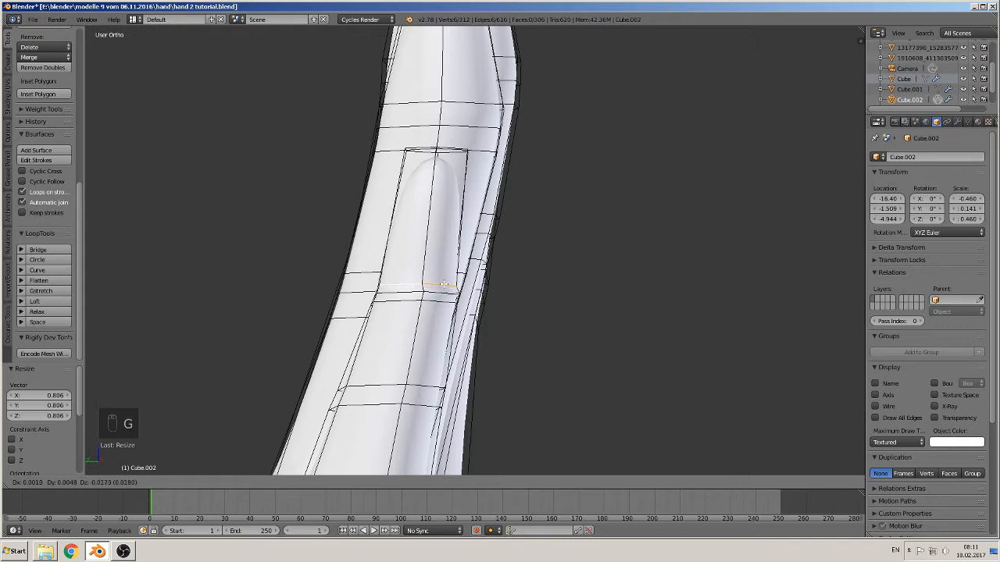
pyautogui.click(443, 289)
pyautogui.press('s')
pyautogui.click(484, 302)
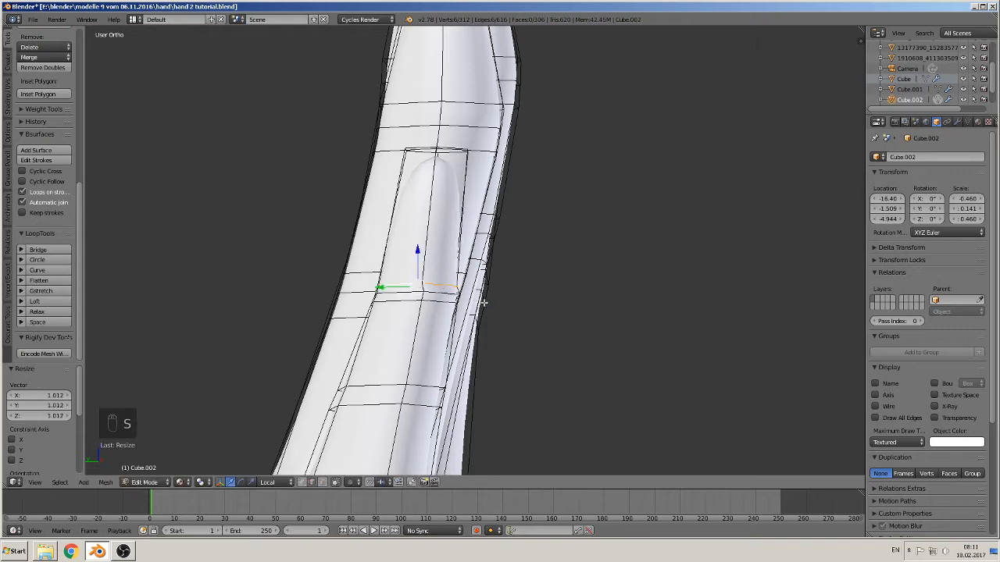
pyautogui.moveTo(417, 258); pyautogui.dragTo(417, 262)
# Select all three upper-joint loops of the little finger and move them 0.004 along the local Y axis
pyautogui.moveTo(434, 262)
pyautogui.mouseDown(button='middle')
pyautogui.moveTo(387, 278)
pyautogui.moveTo(346, 241)
pyautogui.moveTo(379, 330)
pyautogui.moveTo(543, 352)
pyautogui.moveTo(545, 328)
pyautogui.moveTo(431, 280)
pyautogui.mouseUp(button='middle')
pyautogui.keyDown('alt'); pyautogui.rightClick(410, 284); pyautogui.keyUp('alt')
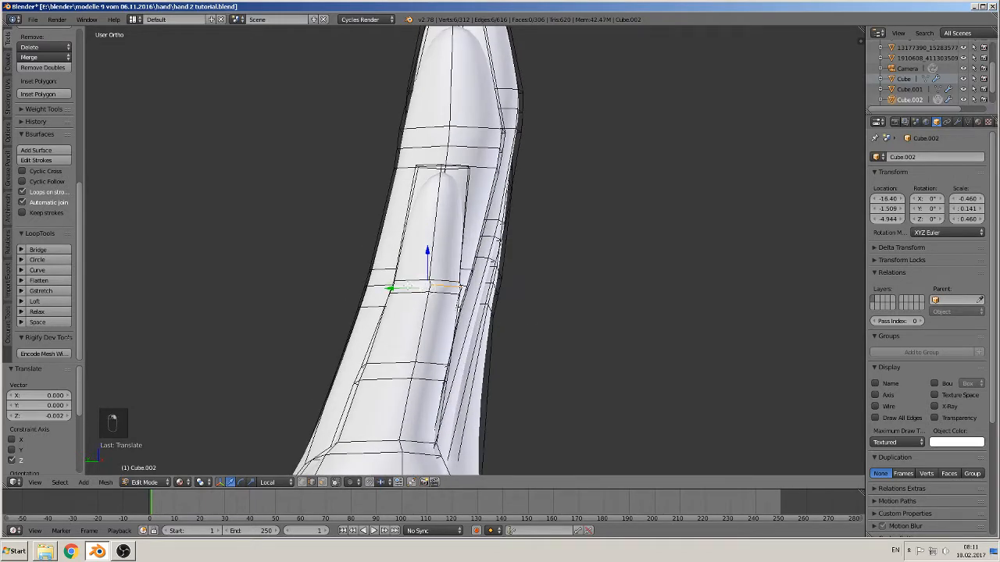
pyautogui.keyDown('alt'); pyautogui.rightClick(404, 290); pyautogui.keyUp('alt')
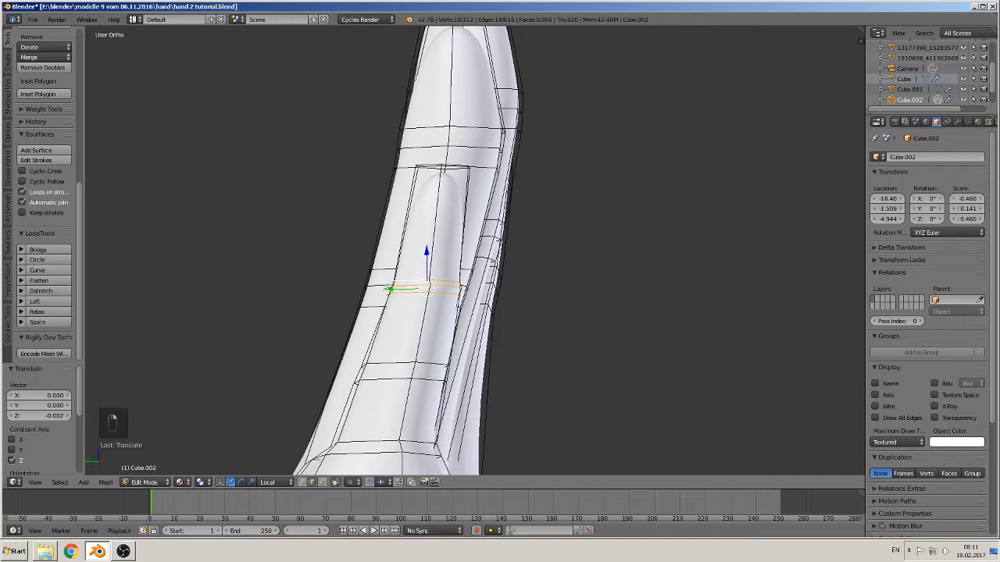
pyautogui.press('g')
pyautogui.press('y')
pyautogui.press('y')
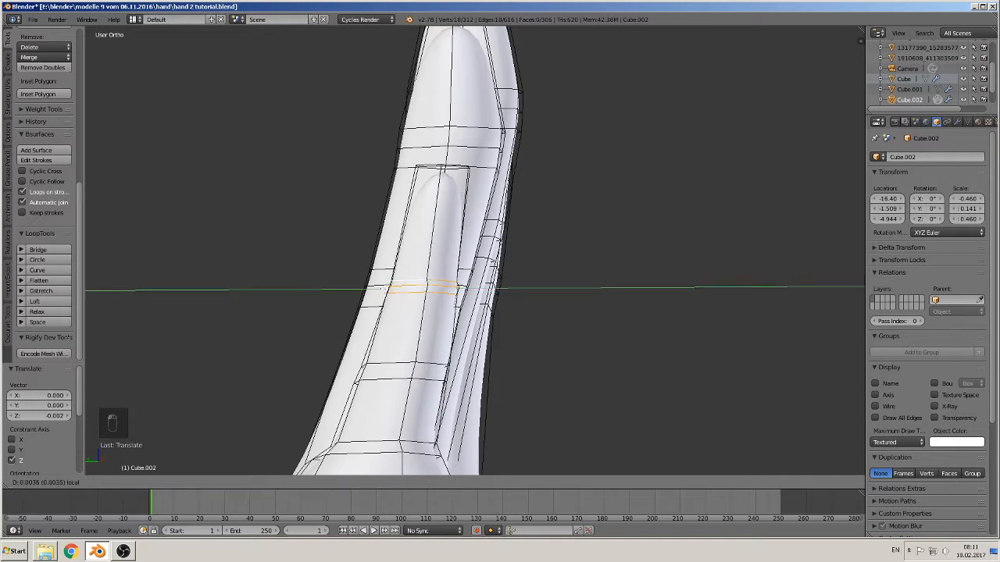
pyautogui.press('Return')
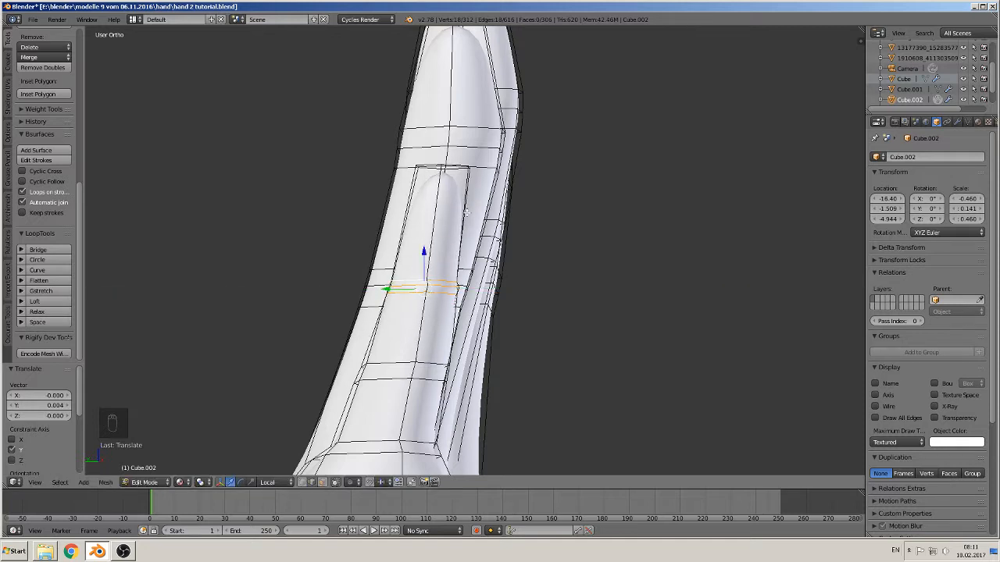
# Move the little finger's tip loop along local Y, first by 0.002 and again by -0.011
pyautogui.keyDown('alt'); pyautogui.rightClick(440, 166); pyautogui.keyUp('alt')
pyautogui.press('g')
pyautogui.press('y')
pyautogui.press('y')
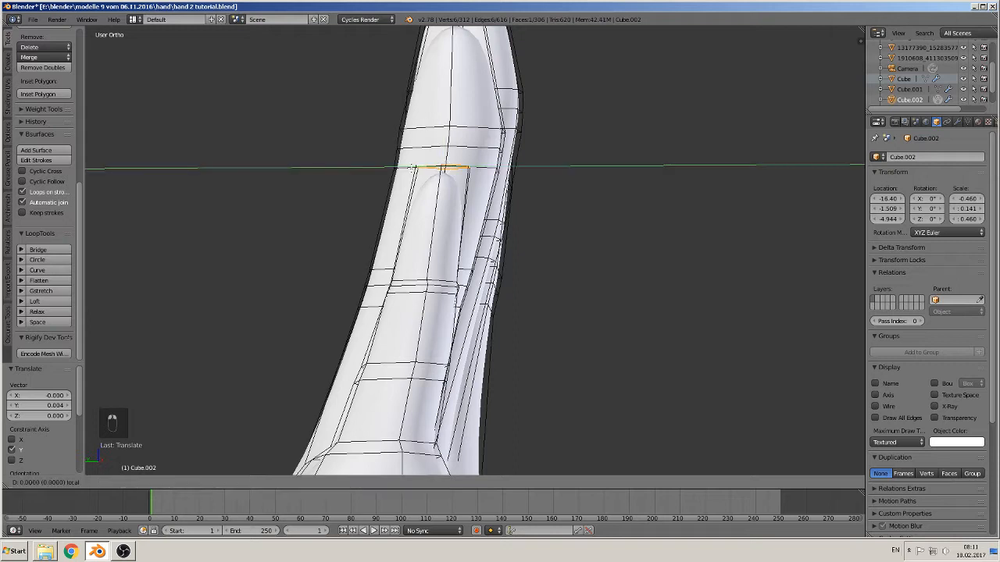
pyautogui.press('Return')
pyautogui.press('g')
pyautogui.press('y')
pyautogui.press('y')
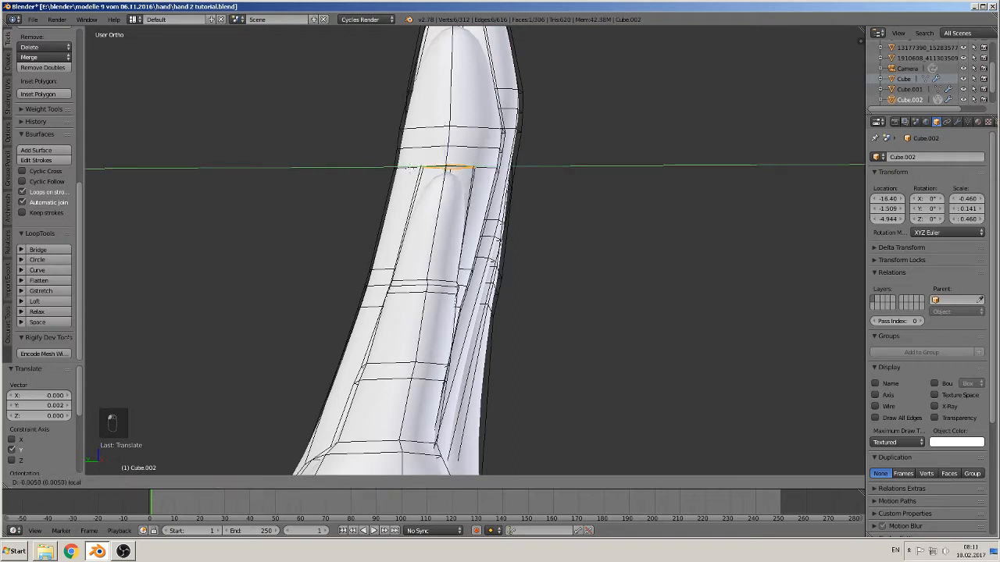
pyautogui.press('Return')
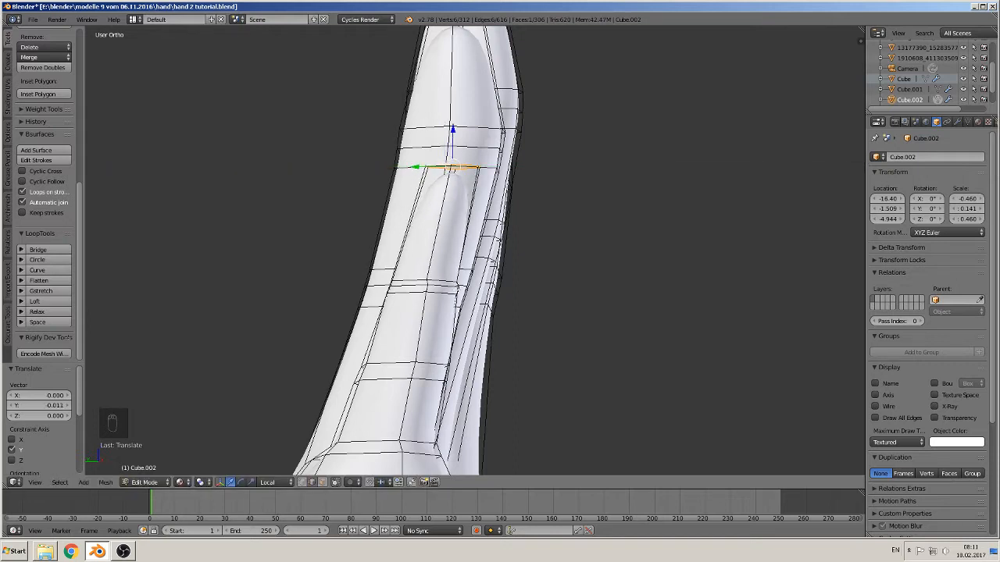
# Inspect the smoothed little finger and its neighbours in object mode, and return to edit mode facing the hand
pyautogui.press('Tab')
pyautogui.scroll(-5, 461, 319)
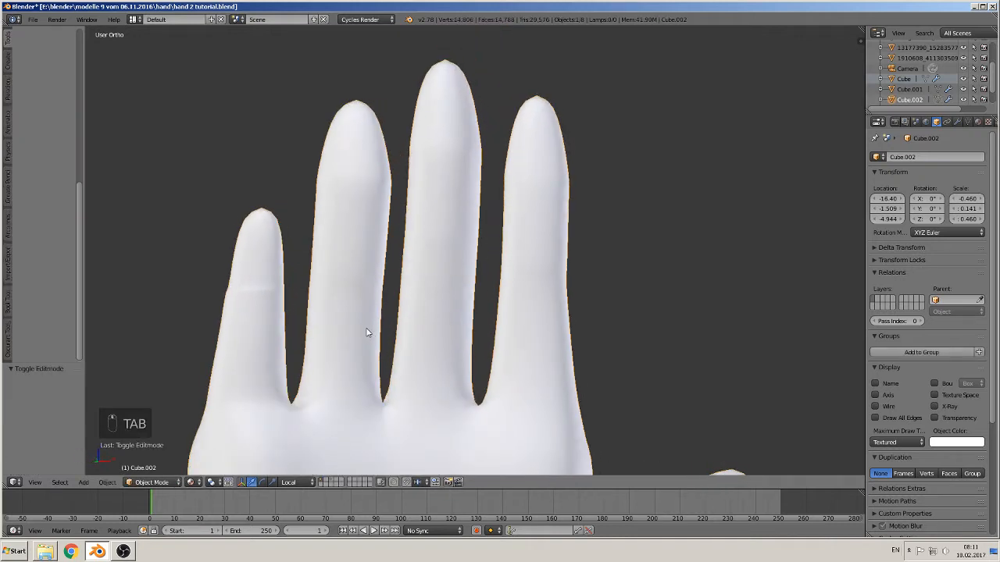
pyautogui.scroll(2, 435, 239)
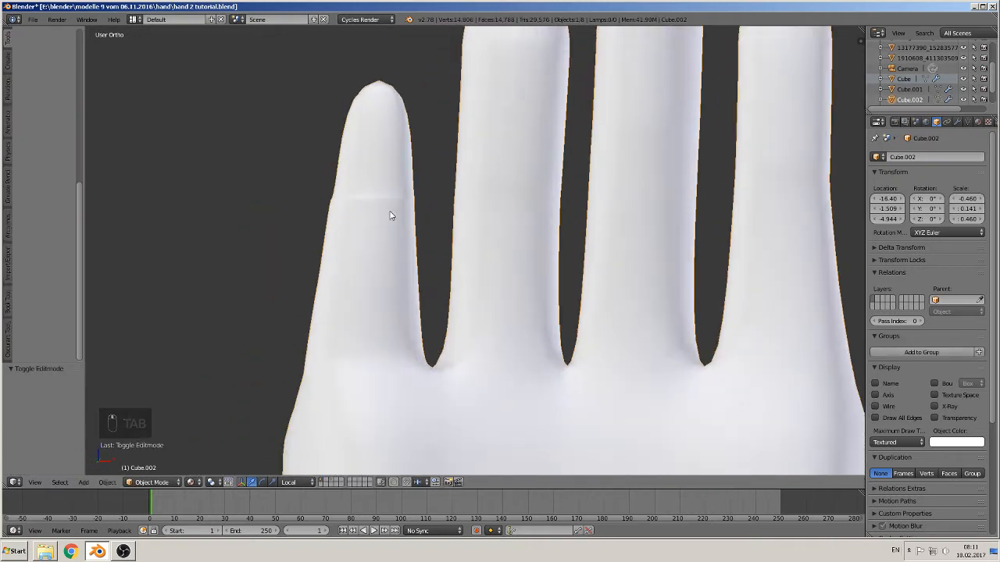
pyautogui.moveTo(399, 231); pyautogui.dragTo(507, 188, button='middle')
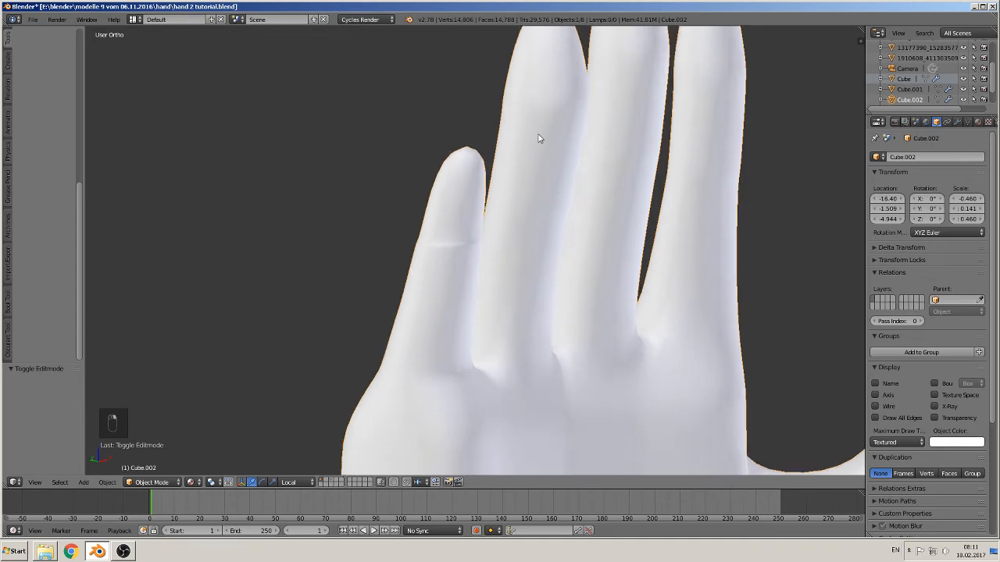
pyautogui.press('Tab')
pyautogui.moveTo(538, 133); pyautogui.dragTo(471, 312, button='middle')
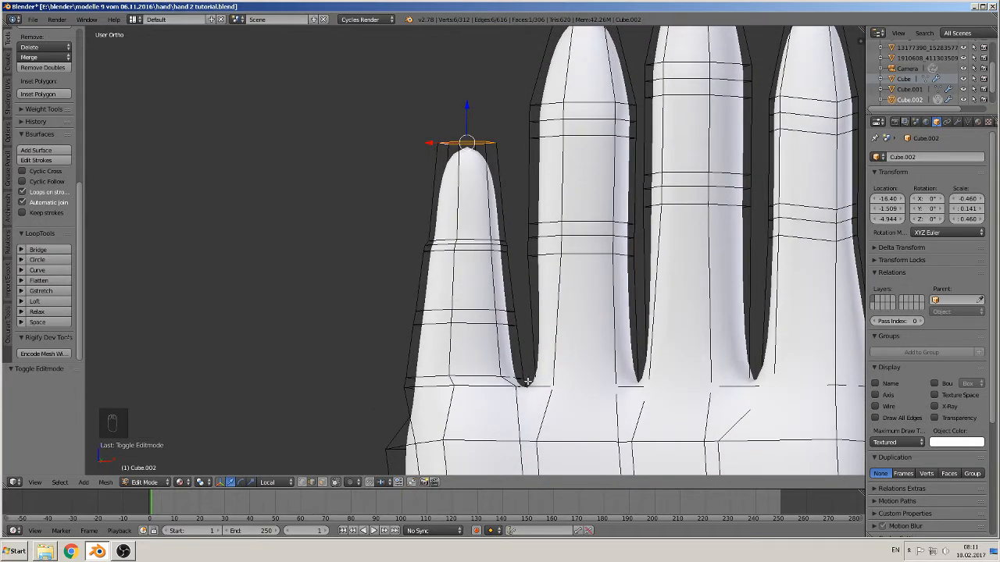
# Select the whole little finger above its base, including its back-side vertices, and hide it
pyautogui.press('a')
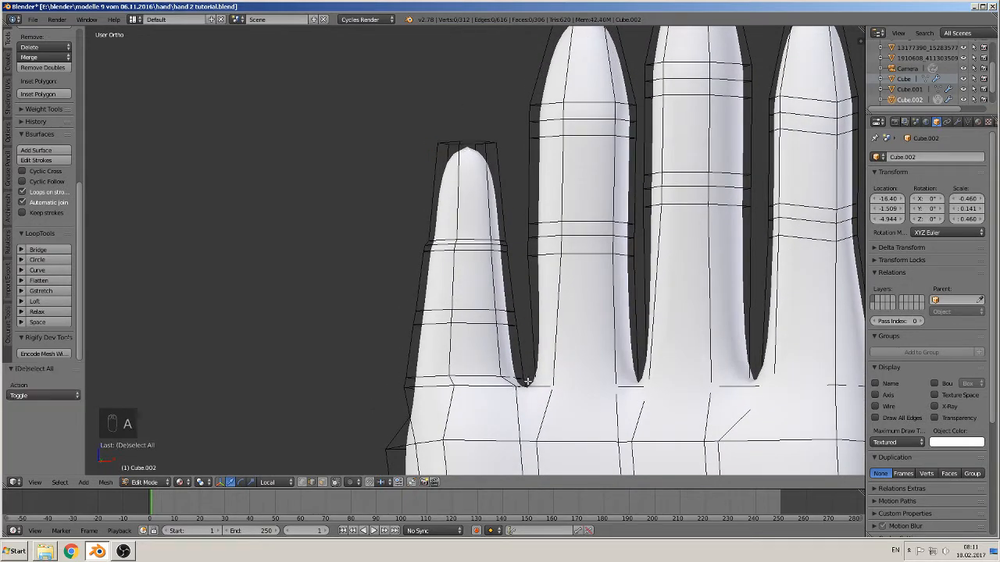
pyautogui.press('b')
pyautogui.moveTo(528, 381); pyautogui.dragTo(310, 120)
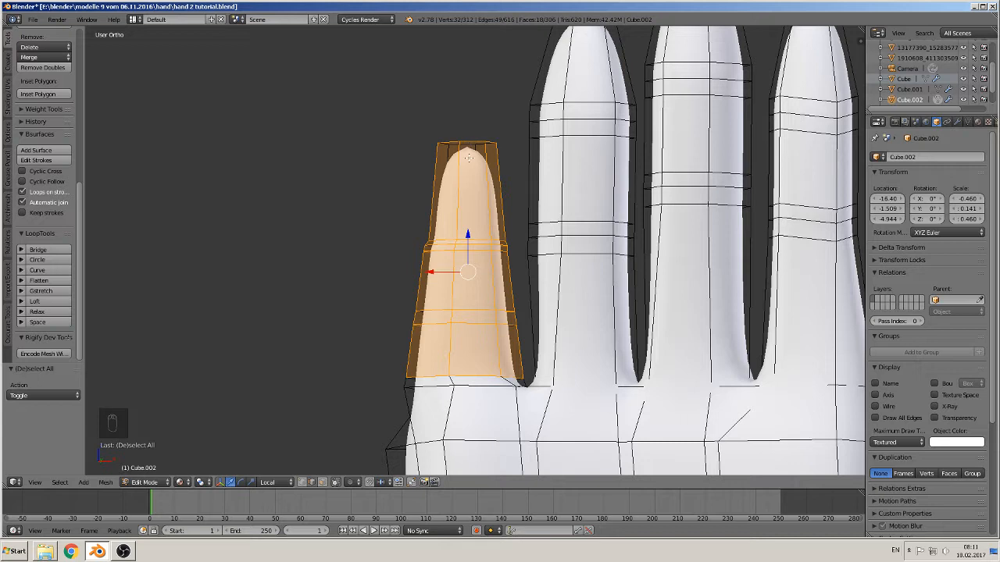
pyautogui.click(336, 482)
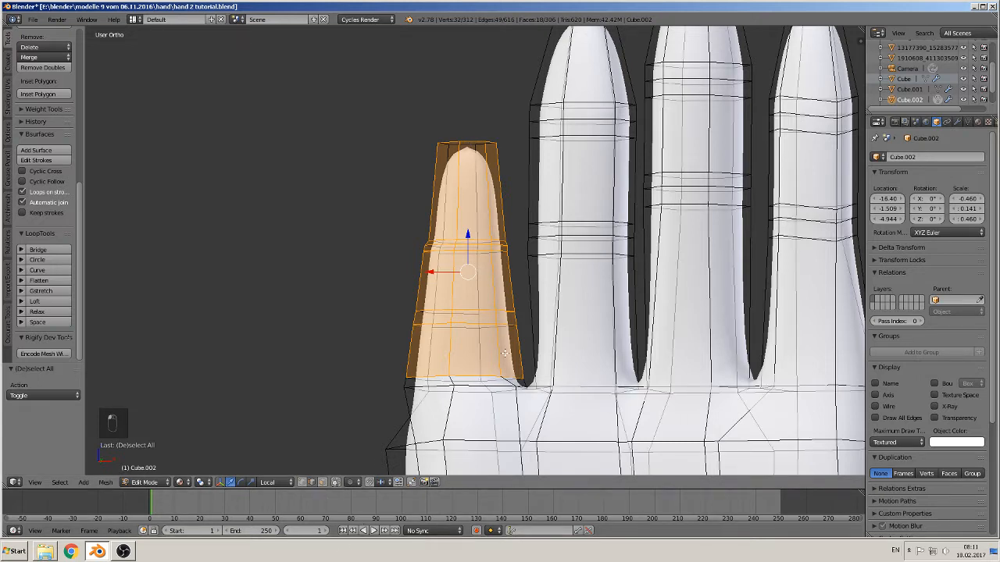
pyautogui.press('b')
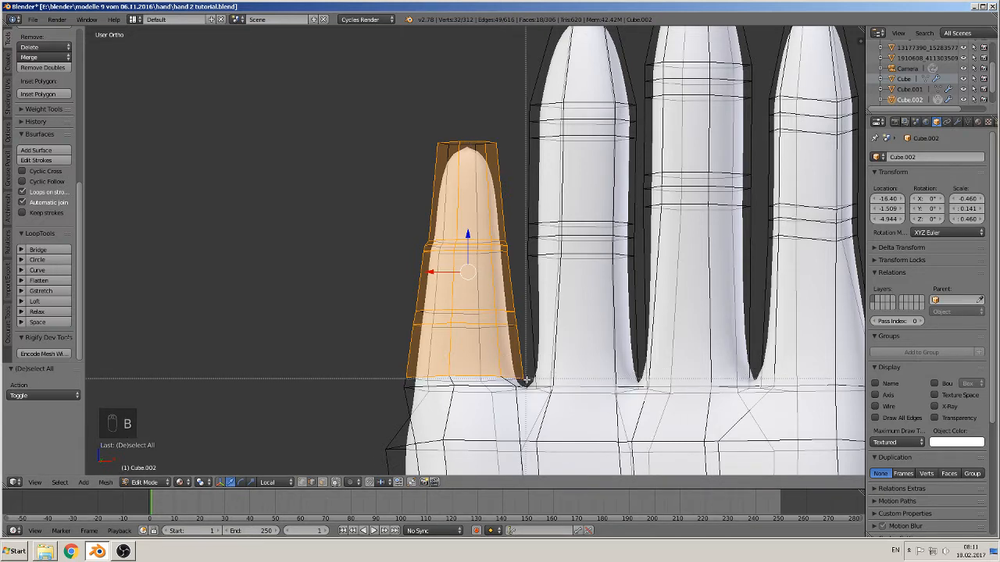
pyautogui.moveTo(524, 380); pyautogui.dragTo(368, 115)
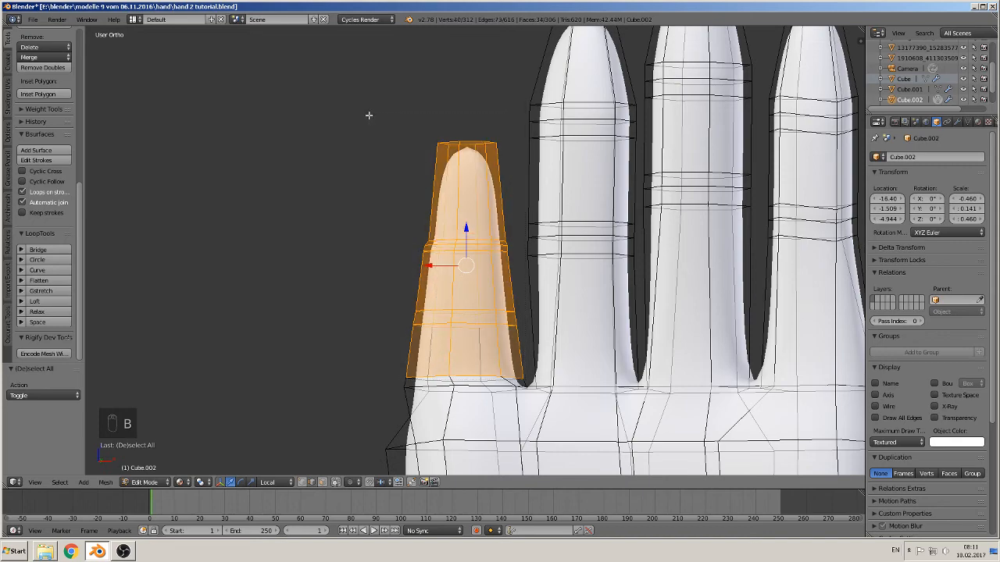
pyautogui.press('h')
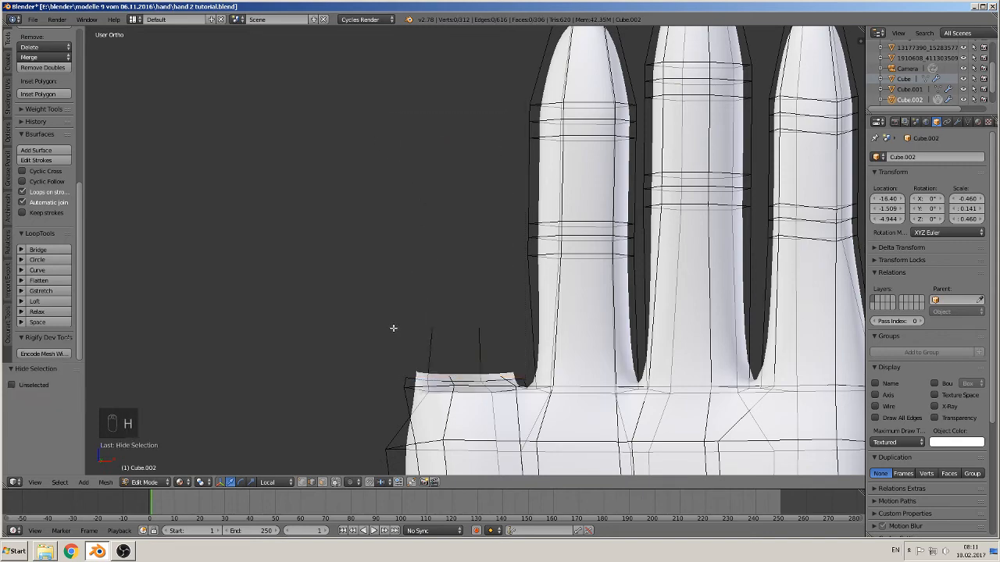
# Raise the lowest loop of the ring finger's lower joint along Z towards the middle loop and move it -0.006 along local Y
pyautogui.moveTo(325, 239); pyautogui.dragTo(443, 244, button='middle')
pyautogui.scroll(4, 437, 269)
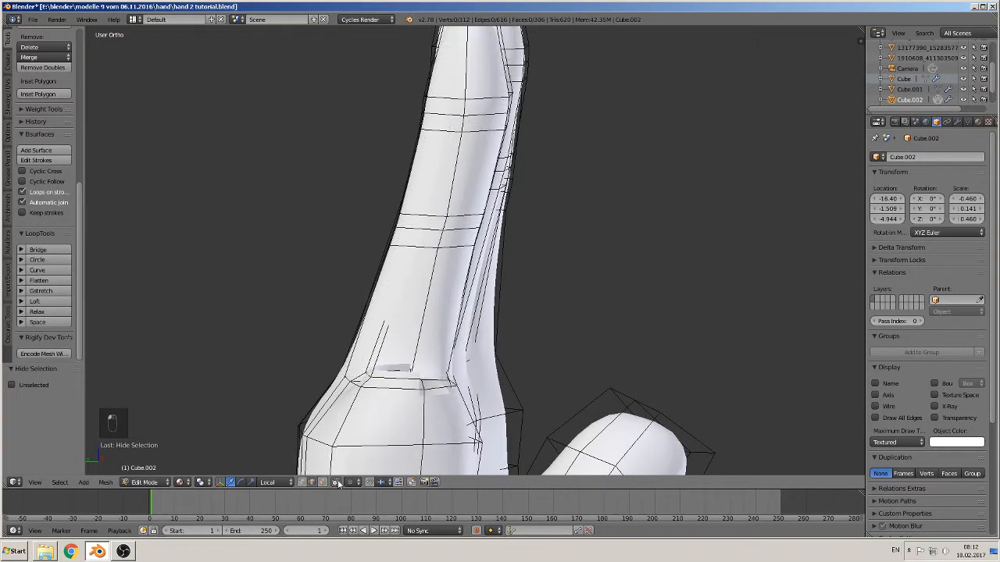
pyautogui.scroll(-4, 437, 269)
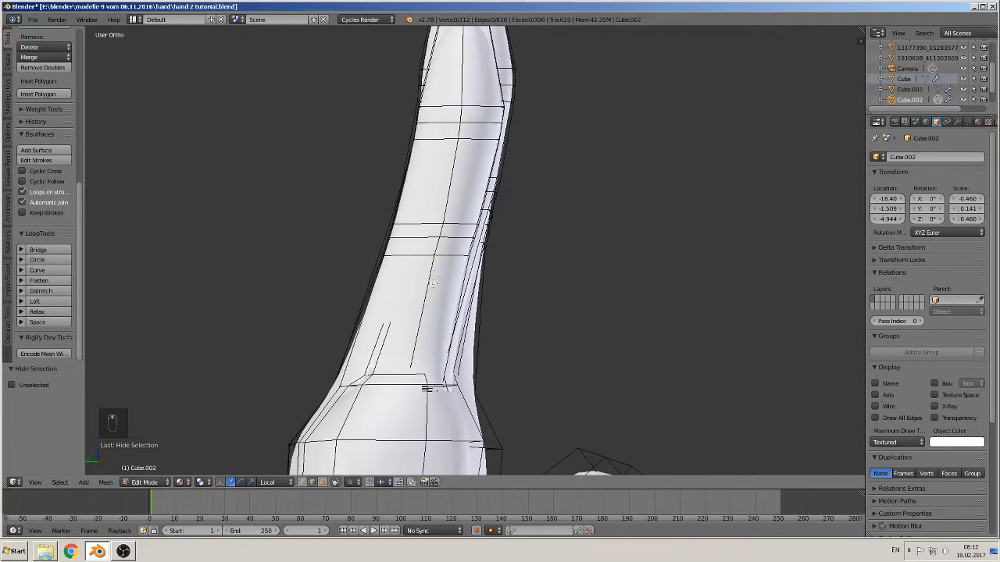
pyautogui.moveTo(414, 359); pyautogui.dragTo(410, 335, button='middle')
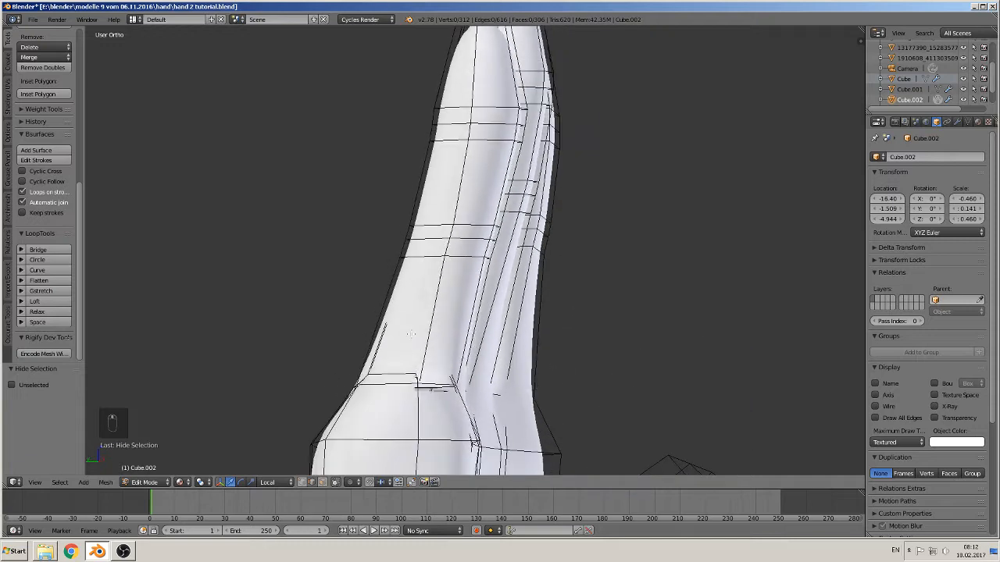
pyautogui.moveTo(437, 261); pyautogui.dragTo(445, 253, button='middle')
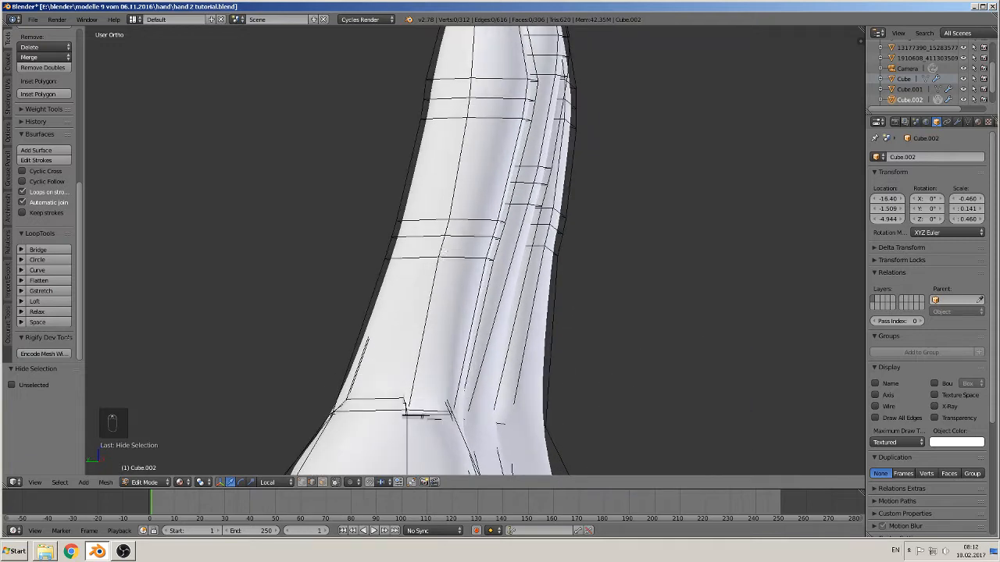
pyautogui.keyDown('alt'); pyautogui.rightClick(420, 257); pyautogui.keyUp('alt')
pyautogui.moveTo(441, 232); pyautogui.dragTo(443, 218)
pyautogui.moveTo(404, 249); pyautogui.dragTo(409, 248)
# Edge-slide the topmost loop of the ring finger's lower joint towards the middle loop by a factor of -0.702
pyautogui.keyDown('alt'); pyautogui.rightClick(439, 218); pyautogui.keyUp('alt')
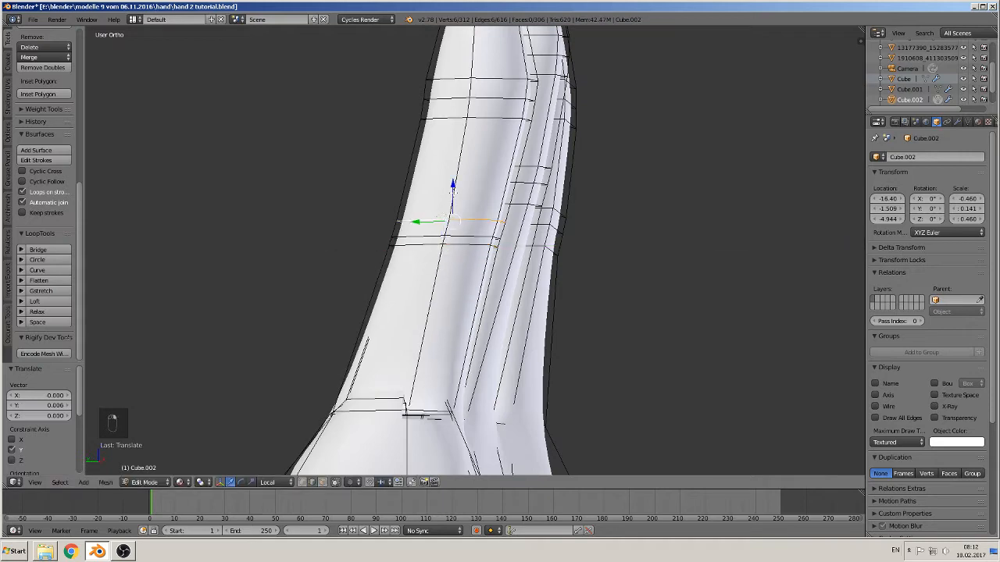
pyautogui.moveTo(458, 236); pyautogui.dragTo(472, 238, button='middle')
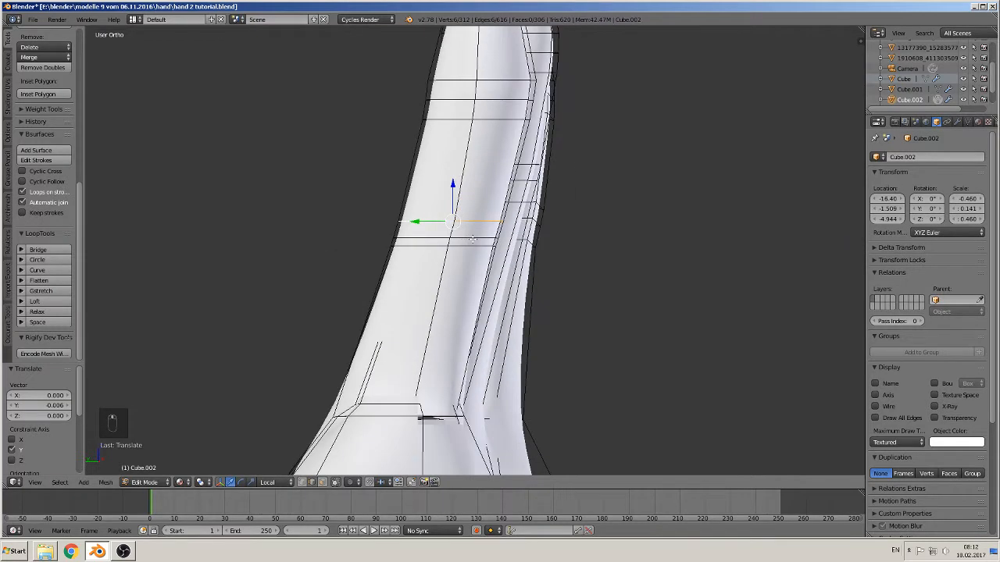
pyautogui.press('space')
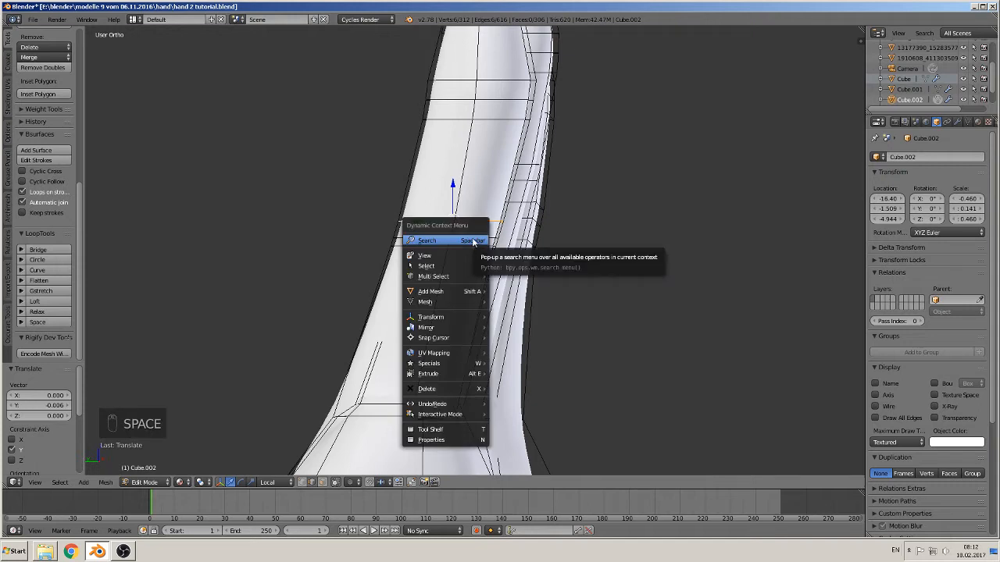
pyautogui.click(473, 242)
pyautogui.write('sl')
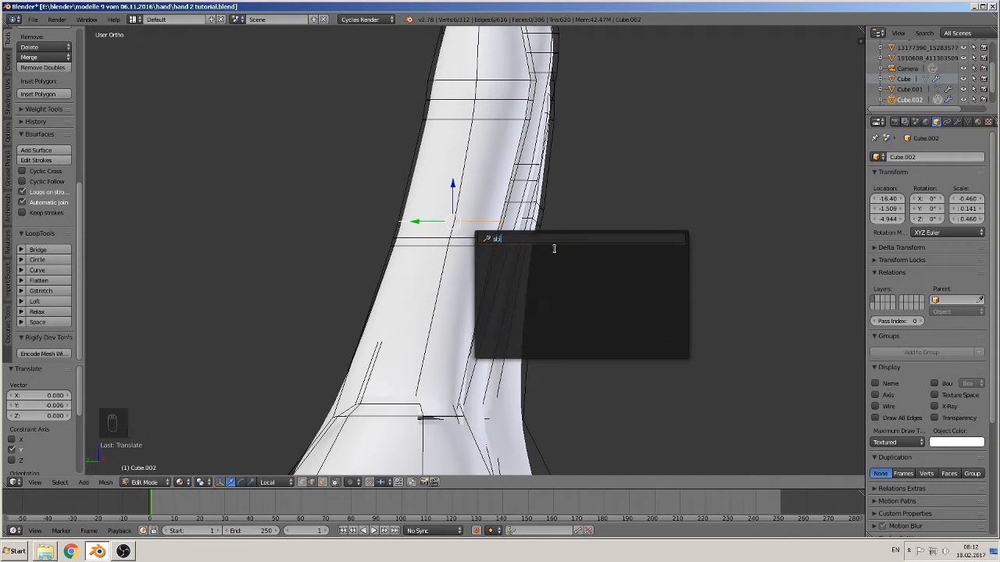
pyautogui.press('BackSpace')
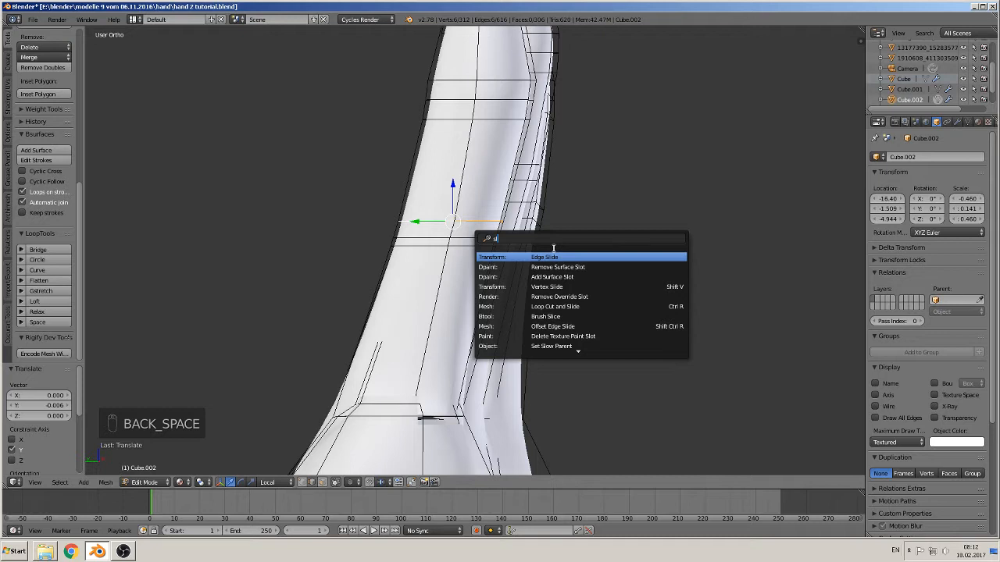
pyautogui.write('l')
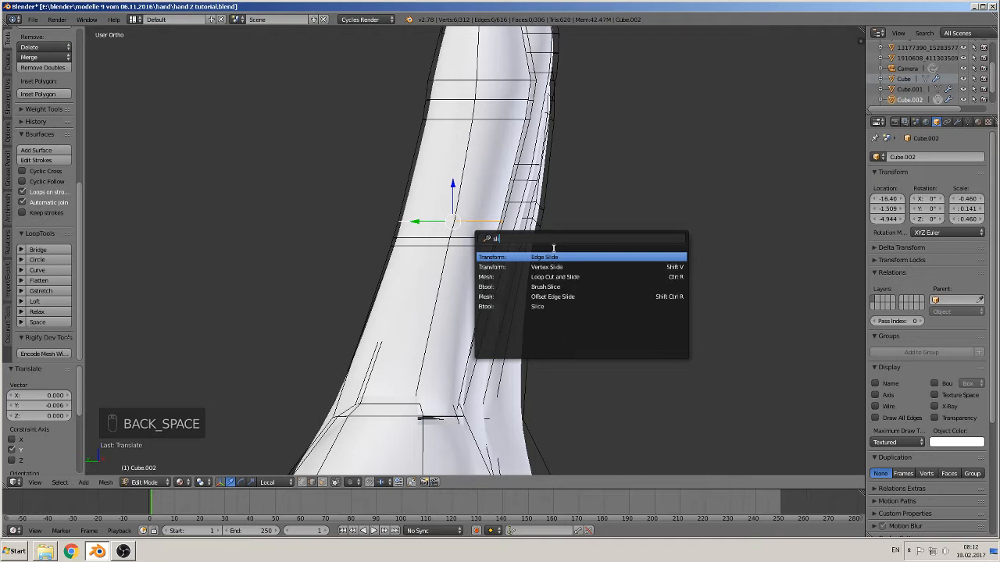
pyautogui.click(553, 257)
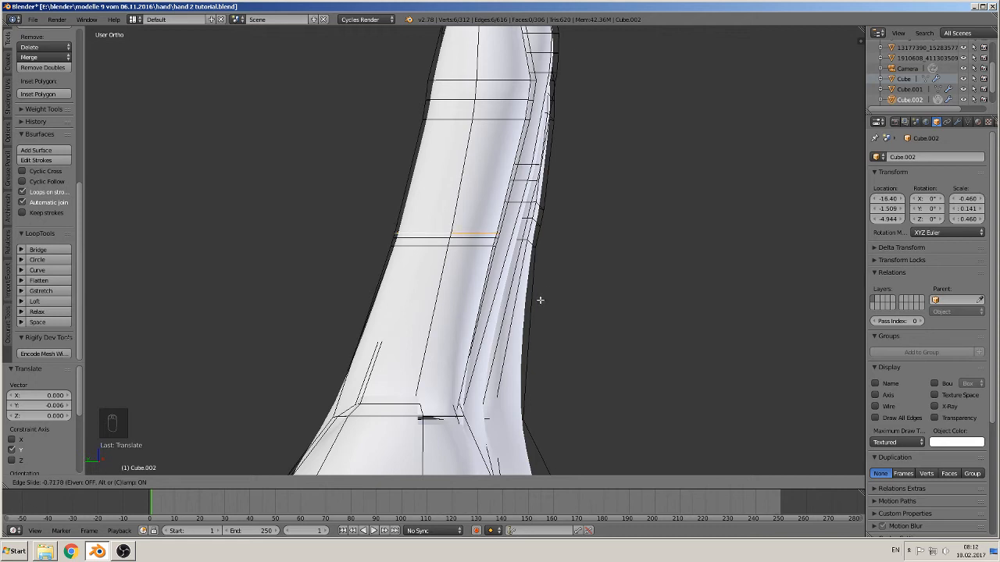
pyautogui.click(540, 300)
# Edge-slide the lowest loop of the ring finger's lower joint closer to the middle loop by a factor of 0.323
pyautogui.keyDown('alt'); pyautogui.rightClick(464, 246); pyautogui.keyUp('alt')
pyautogui.press('space')
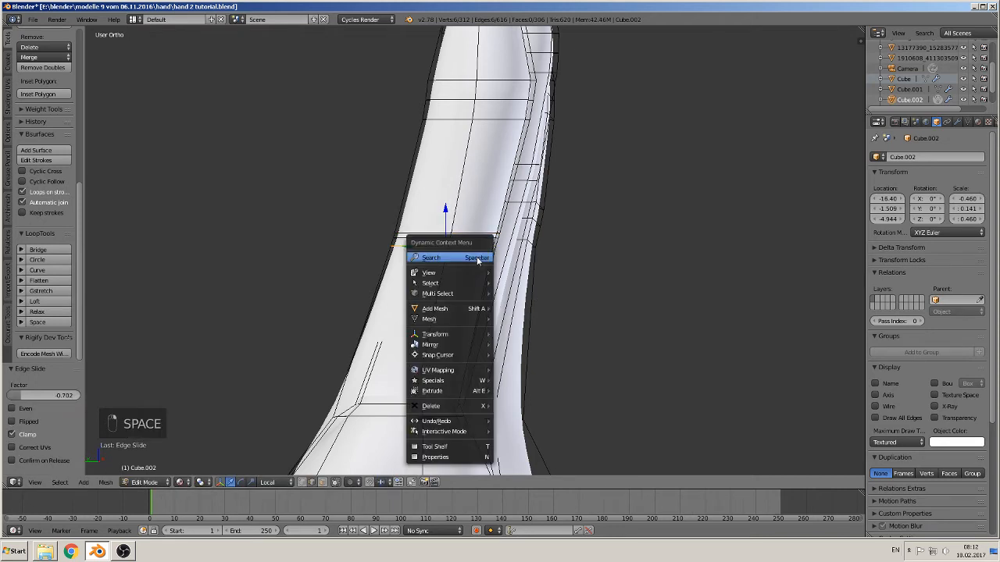
pyautogui.click(477, 259)
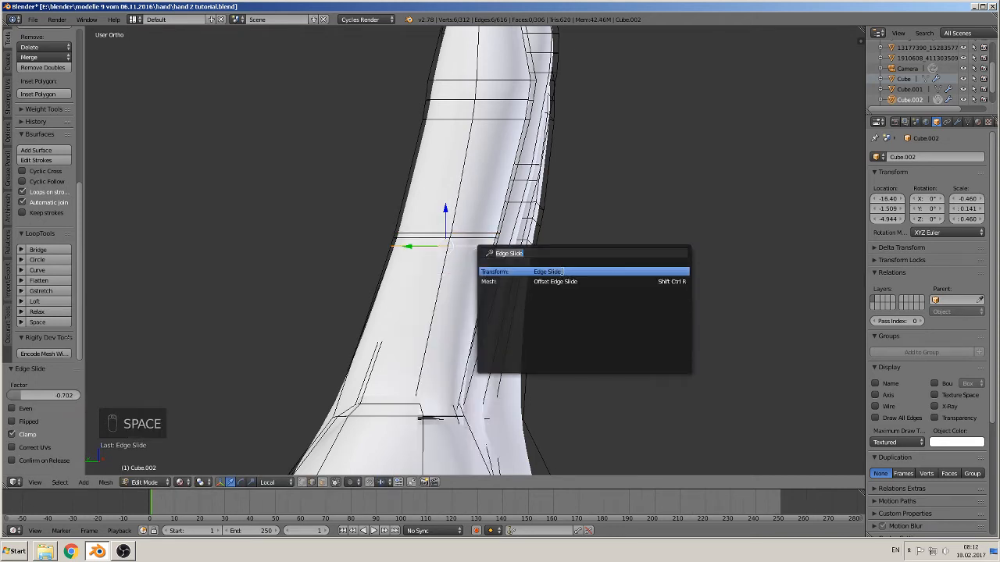
pyautogui.click(563, 272)
pyautogui.click(571, 243)
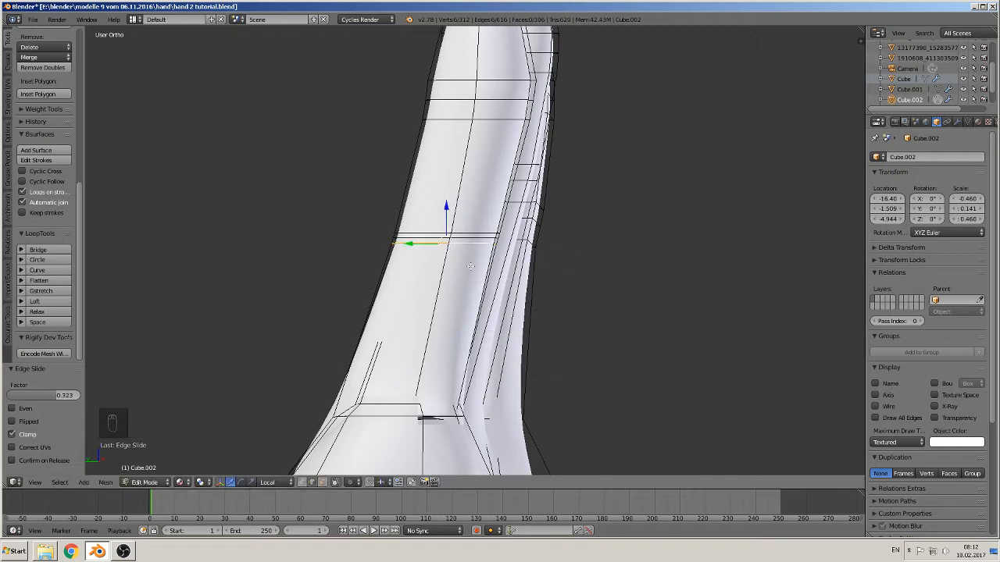
# Edge-slide the lowest loop of the ring finger's upper joint towards its middle loop by a factor of 0.758
pyautogui.scroll(2, 433, 264)
pyautogui.scroll(-2, 445, 236)
pyautogui.keyDown('shift'); pyautogui.moveTo(418, 235); pyautogui.dragTo(412, 247, button='middle'); pyautogui.keyUp('shift')
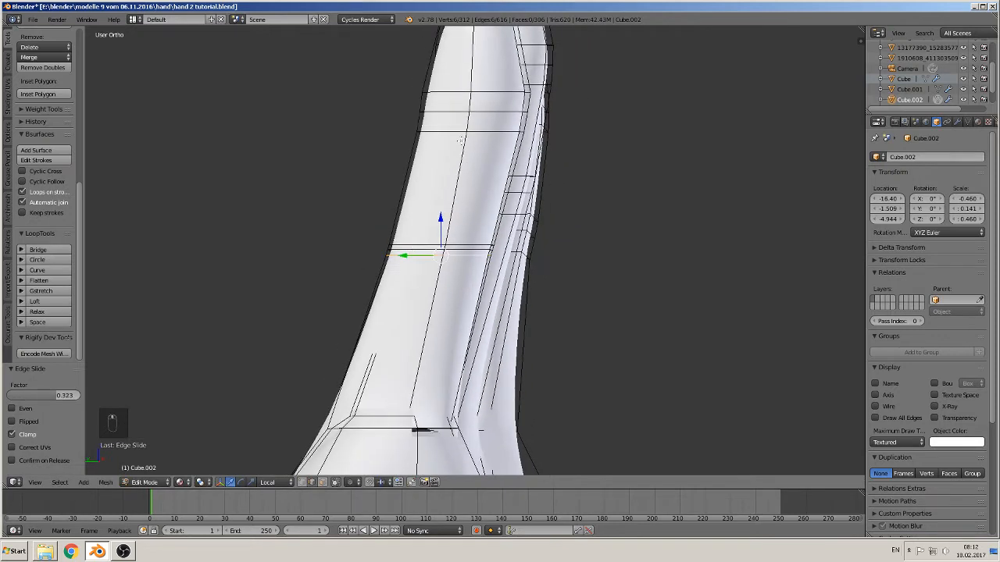
pyautogui.keyDown('alt'); pyautogui.rightClick(458, 131); pyautogui.keyUp('alt')
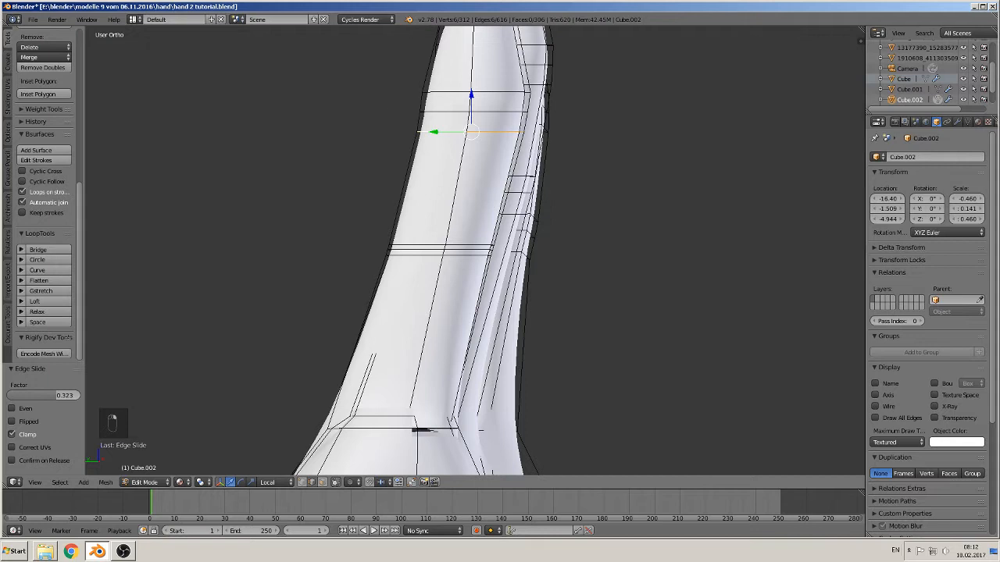
pyautogui.press('space')
pyautogui.click(486, 146)
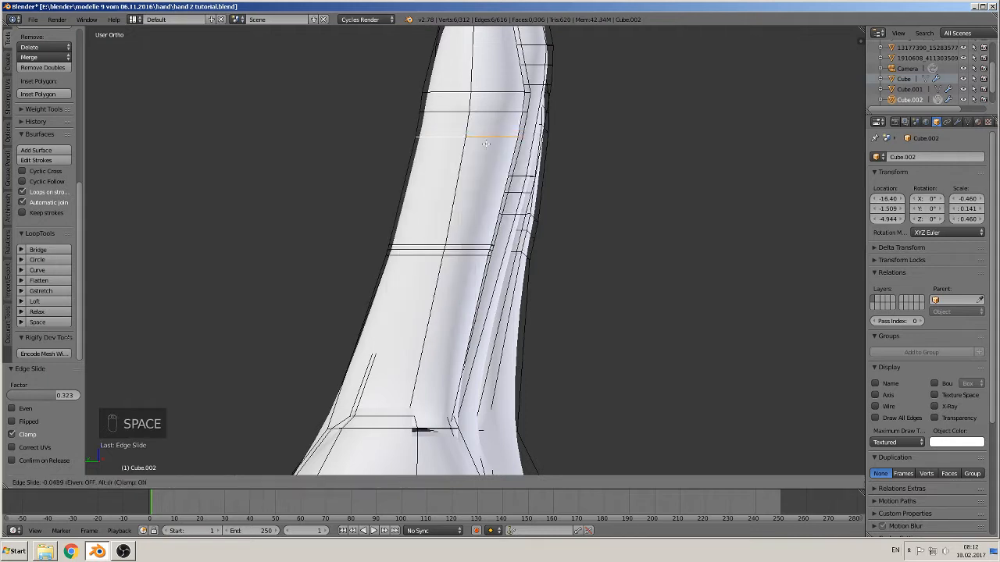
pyautogui.click(488, 89)
# Edge-slide the topmost loop of the ring finger's upper joint down towards its middle loop by a factor of -0.723
pyautogui.hotkey('alt', 'space')
pyautogui.press('space')
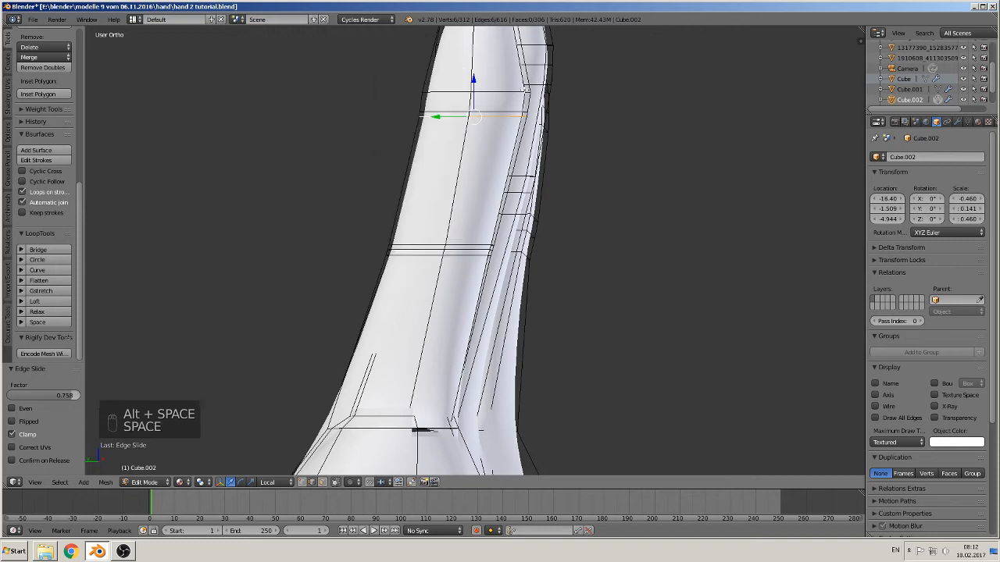
pyautogui.press('space')
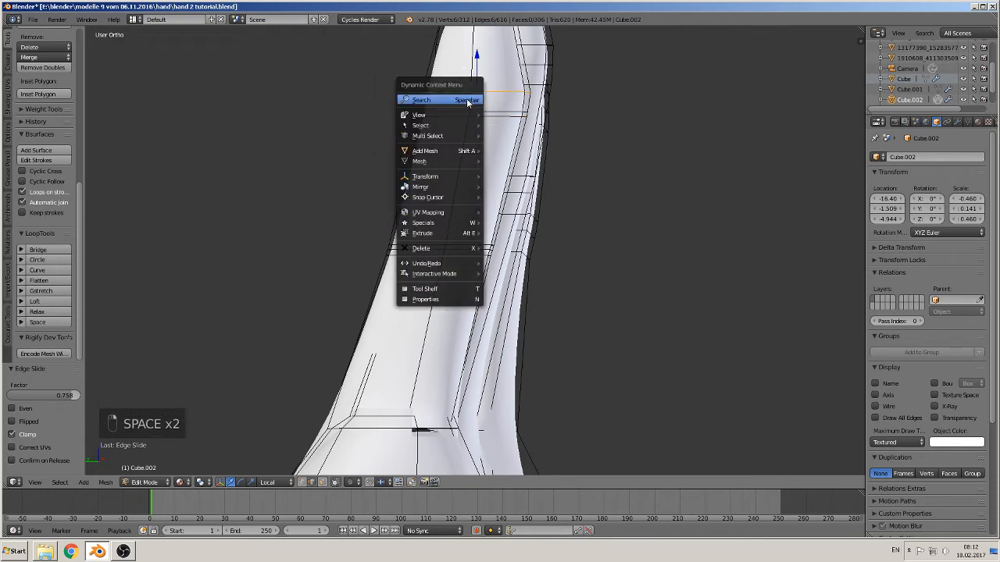
pyautogui.click(452, 98)
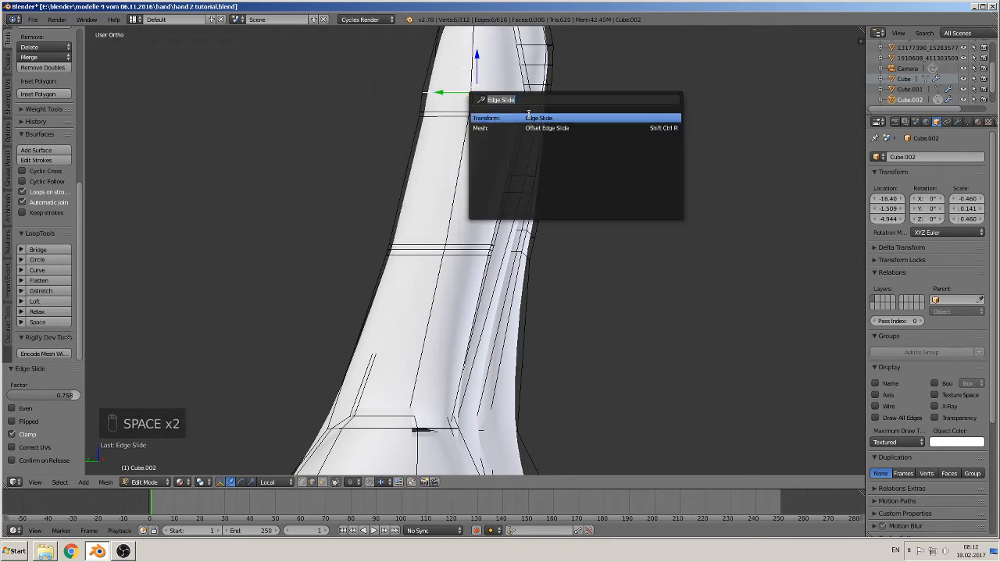
pyautogui.click(528, 118)
pyautogui.click(521, 165)
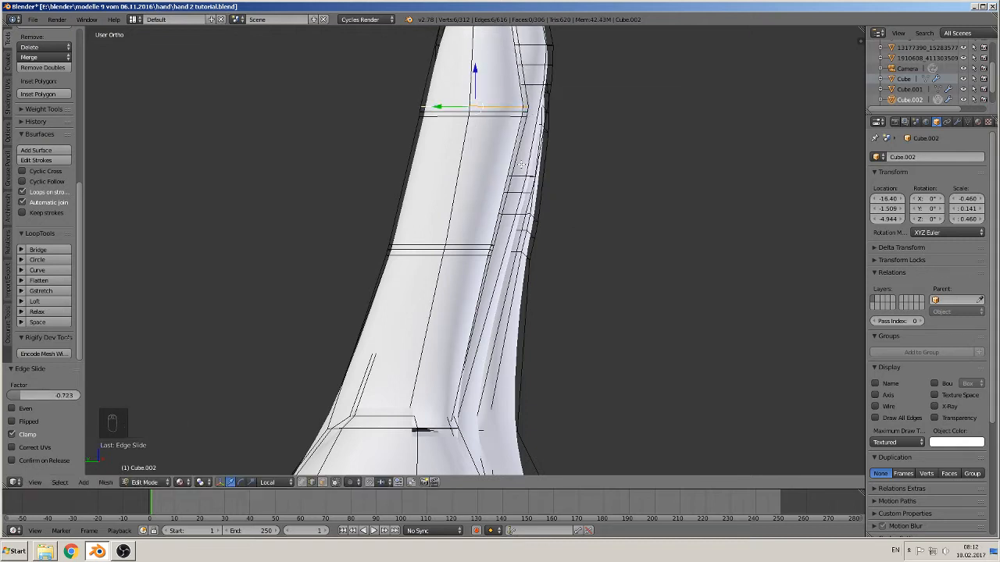
# Select all three upper-joint loops of the ring finger and scale them by 0.799
pyautogui.keyDown('alt'); pyautogui.rightClick(497, 119); pyautogui.keyUp('alt')
pyautogui.keyDown('alt'); pyautogui.keyDown('shift'); pyautogui.rightClick(498, 113); pyautogui.keyUp('shift'); pyautogui.keyUp('alt')
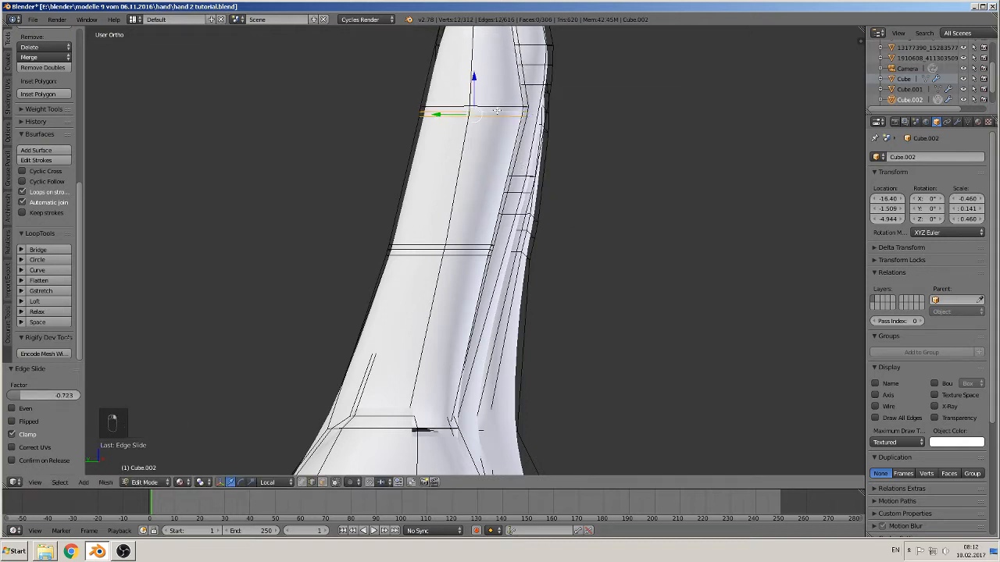
pyautogui.keyDown('alt'); pyautogui.keyDown('shift'); pyautogui.rightClick(498, 109); pyautogui.keyUp('shift'); pyautogui.keyUp('alt')
pyautogui.press('s')
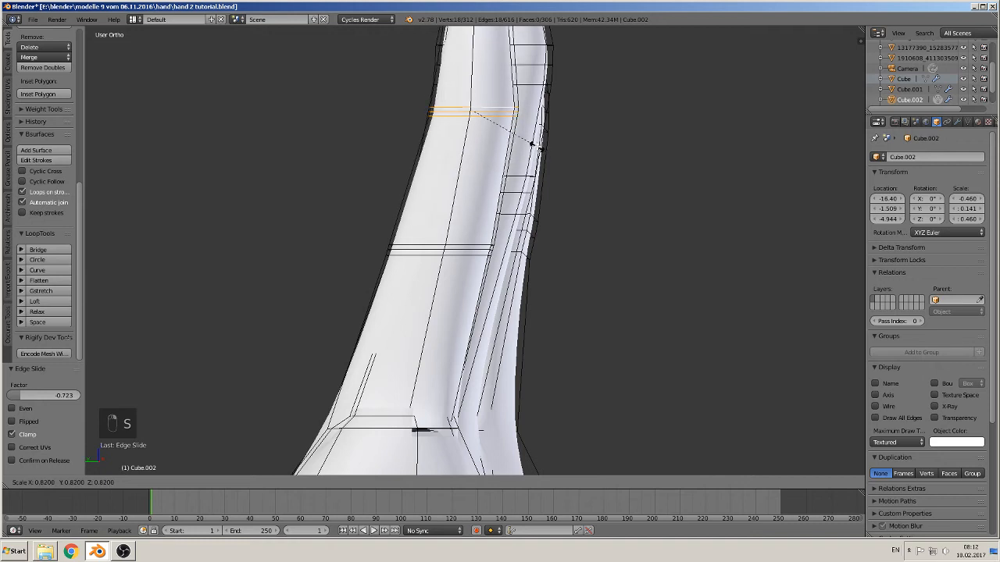
pyautogui.click(534, 146)
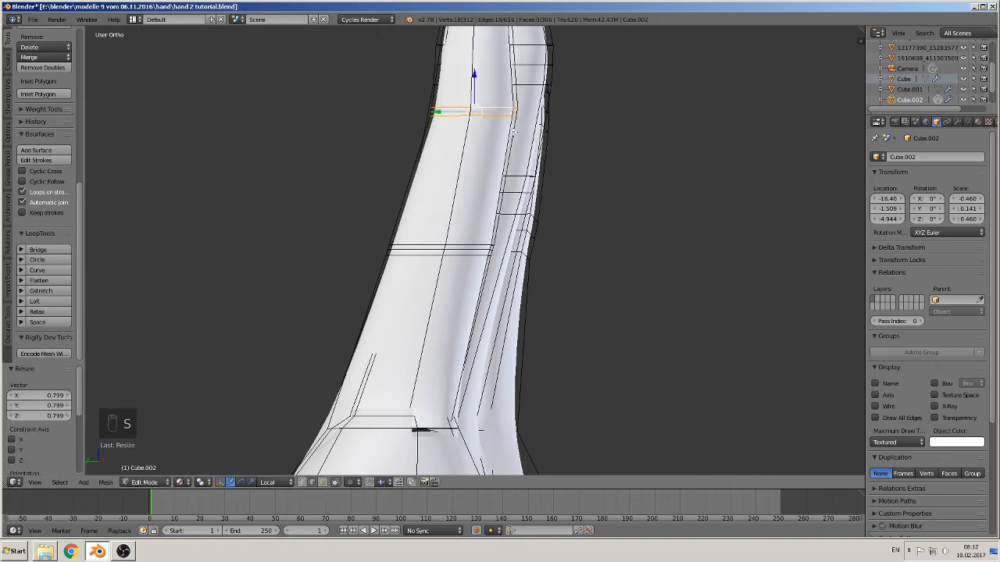
# Select the ring finger's tip loop and shift it along the local Y axis
pyautogui.keyDown('shift'); pyautogui.moveTo(486, 132); pyautogui.dragTo(433, 258, button='middle'); pyautogui.keyUp('shift')
pyautogui.keyDown('alt'); pyautogui.rightClick(432, 111); pyautogui.keyUp('alt')
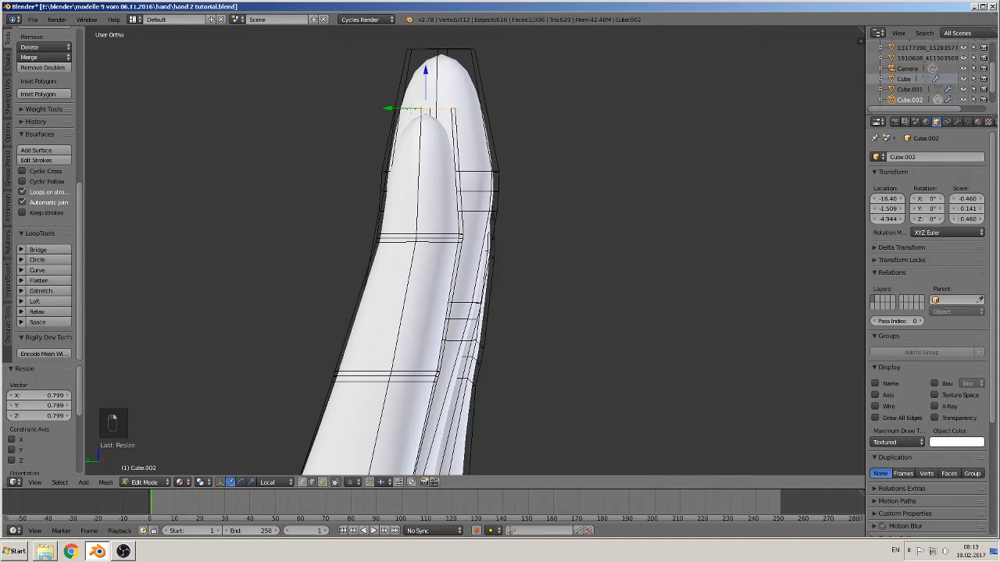
pyautogui.press('g')
pyautogui.press('y')
pyautogui.press('y')
pyautogui.moveTo(403, 111); pyautogui.dragTo(417, 110)
pyautogui.keyDown('shift'); pyautogui.moveTo(523, 278); pyautogui.dragTo(479, 201, button='middle'); pyautogui.keyUp('shift')
pyautogui.scroll(-3, 617, 197)
pyautogui.press('a')
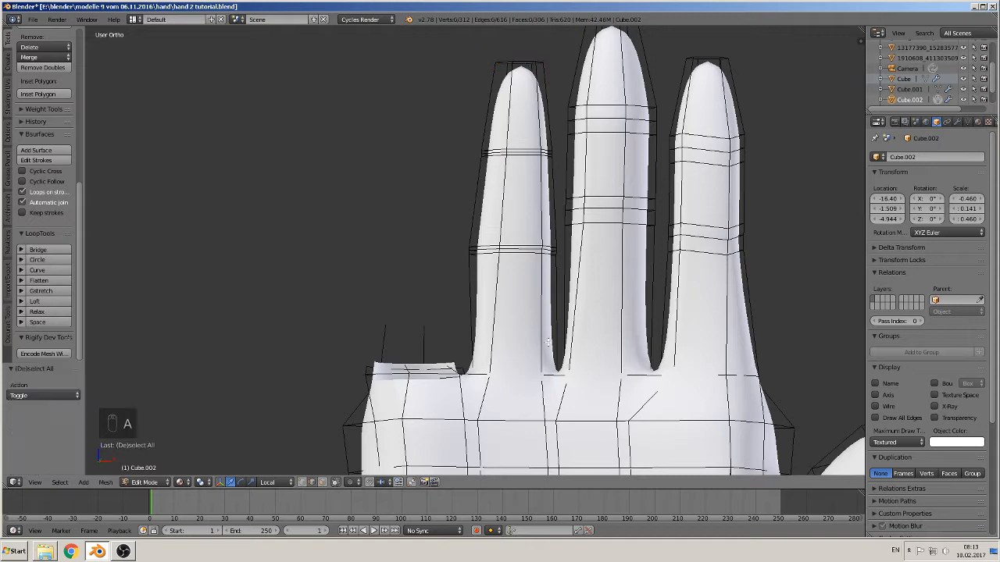
pyautogui.press('b')
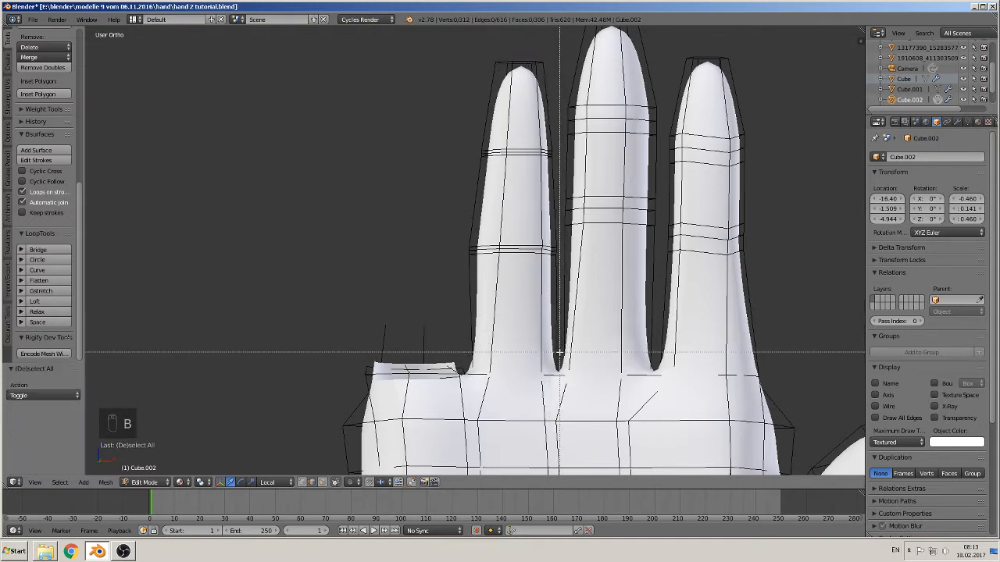
pyautogui.moveTo(559, 353); pyautogui.dragTo(391, 44)
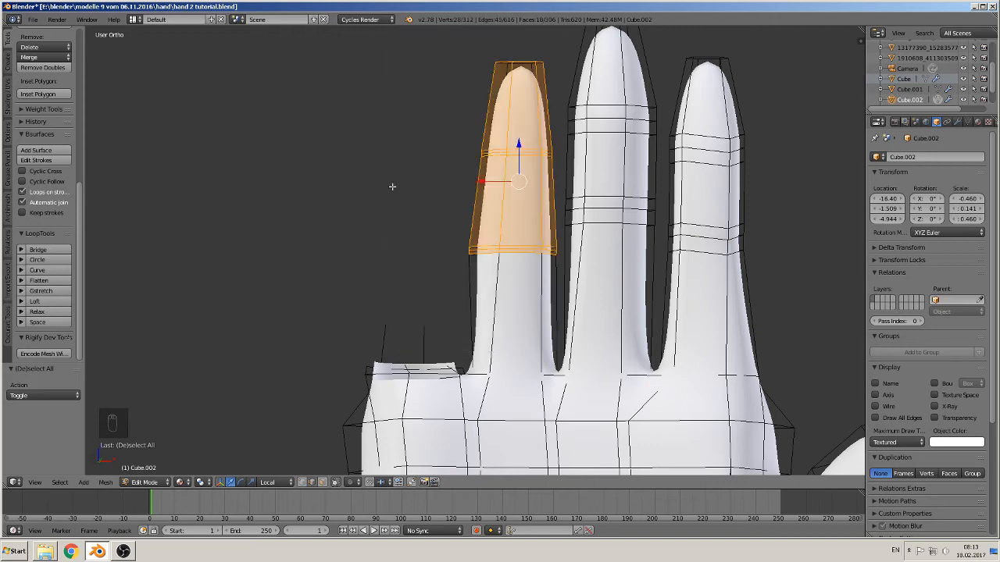
pyautogui.press('a')
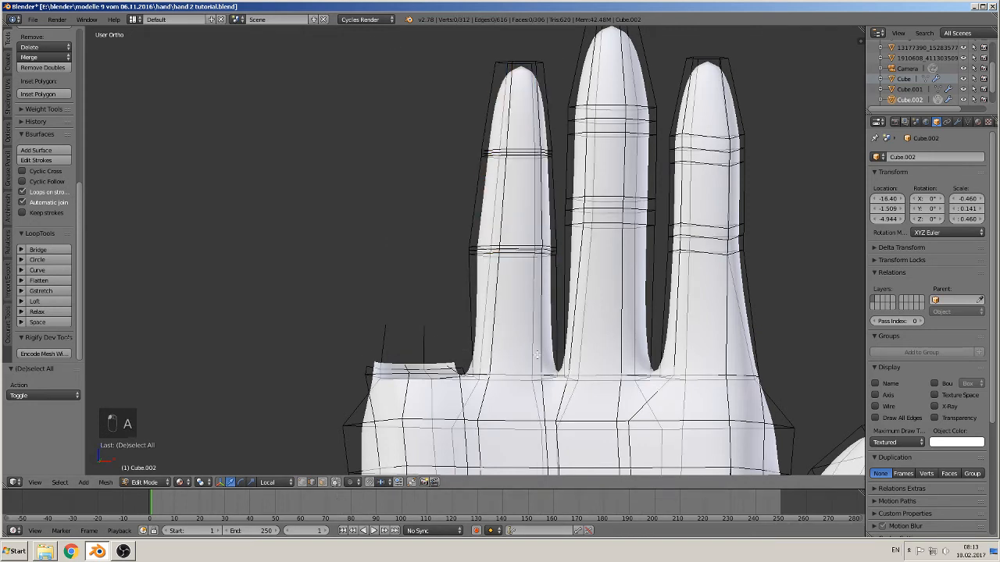
# Select the ring finger's joints and tip through the mesh, including the missed lower-joint vertices, and hide them
pyautogui.press('b')
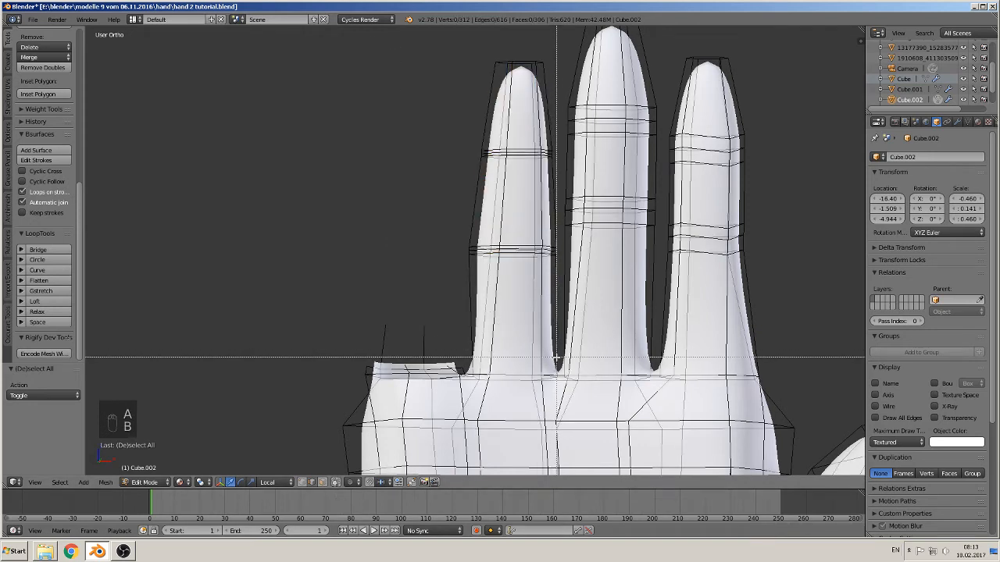
pyautogui.moveTo(556, 359); pyautogui.dragTo(421, 33)
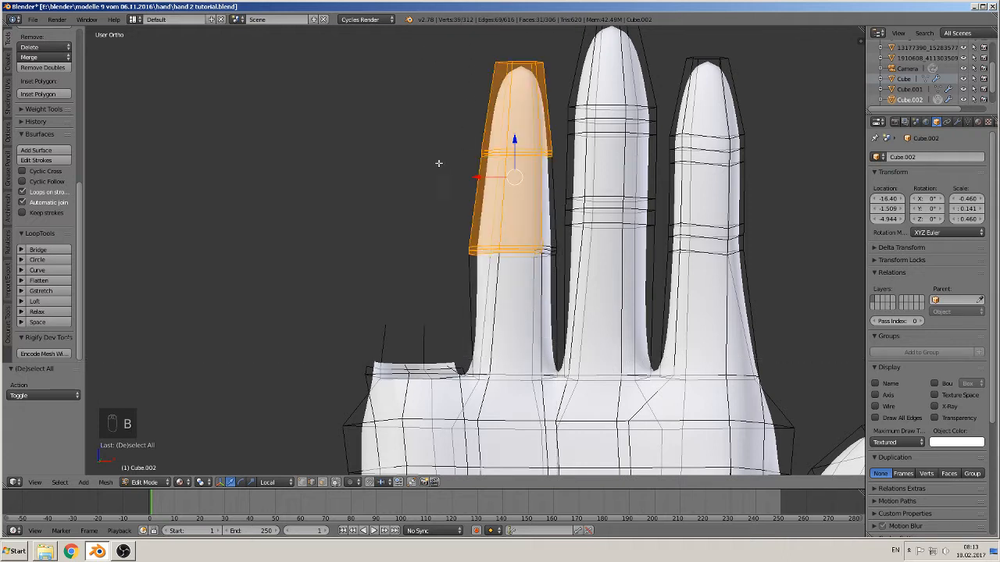
pyautogui.press('c')
pyautogui.click(547, 248)
pyautogui.rightClick(546, 250)
pyautogui.press('h')
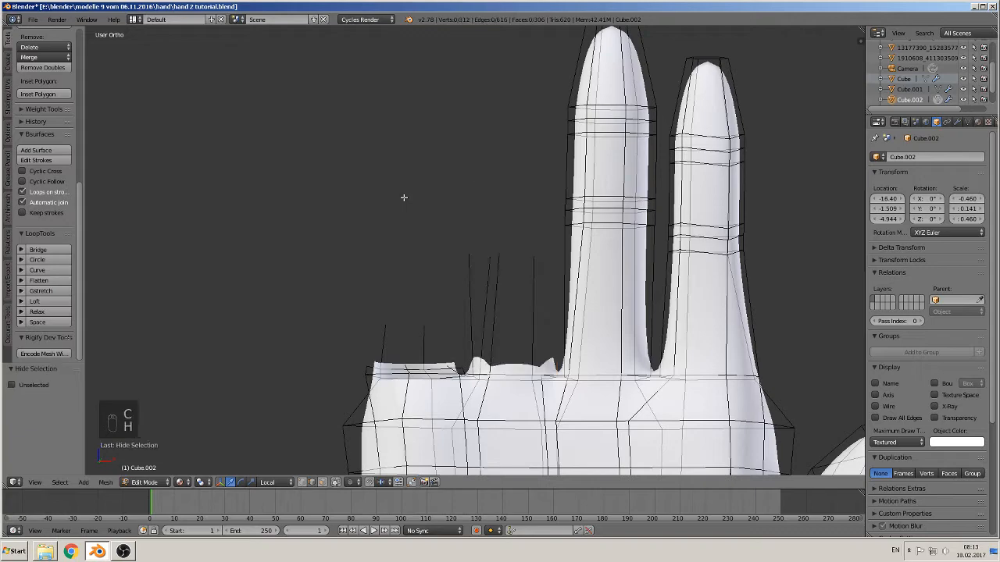
# Examine the middle finger's joint loops up close from the left orthographic view
pyautogui.moveTo(235, 359); pyautogui.dragTo(367, 283, button='middle')
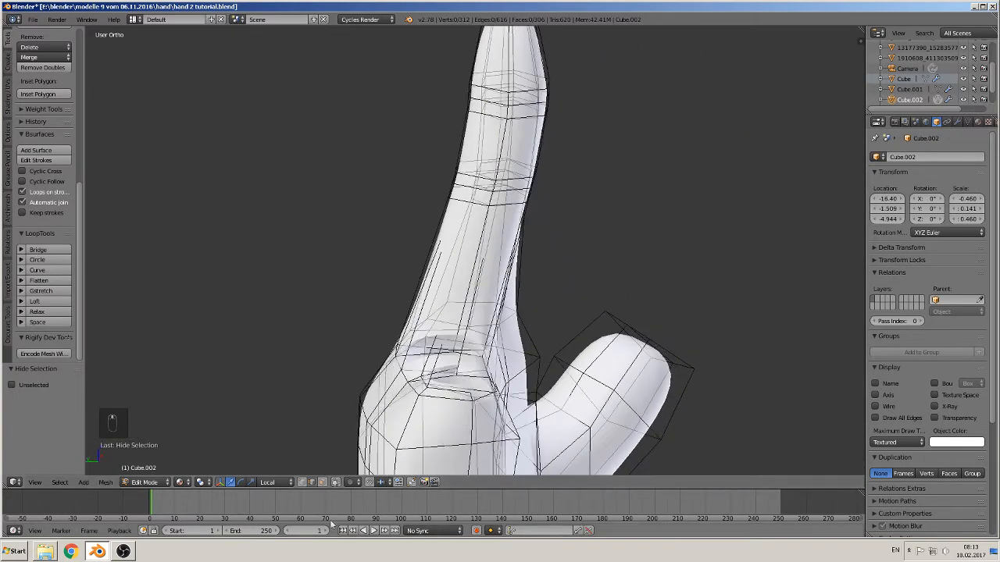
pyautogui.press('KP_1')
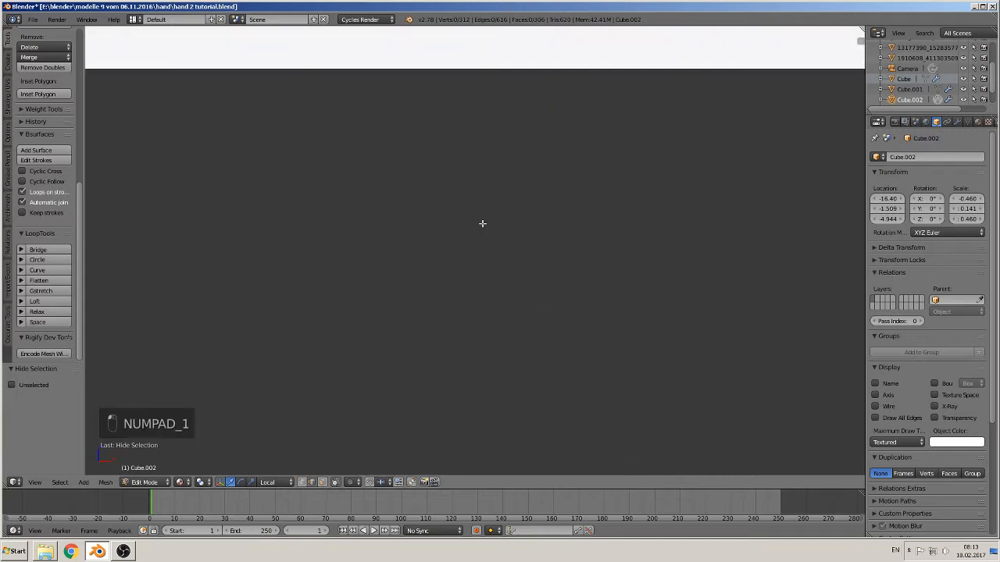
pyautogui.press('KP_3')
pyautogui.scroll(-10, 489, 250)
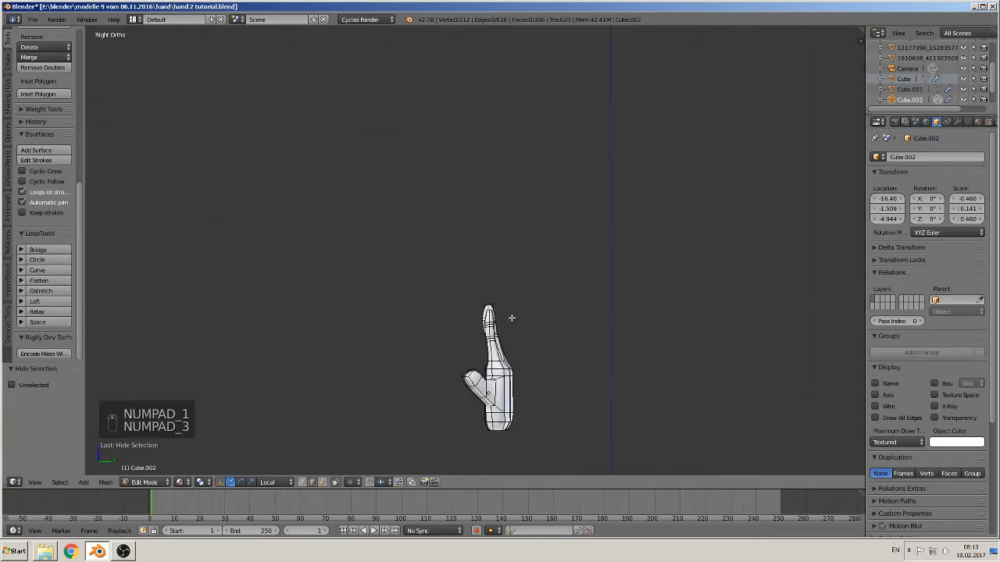
pyautogui.scroll(2, 508, 328)
pyautogui.keyDown('shift'); pyautogui.moveTo(500, 365); pyautogui.dragTo(436, 160, button='middle'); pyautogui.keyUp('shift')
pyautogui.scroll(4, 430, 172)
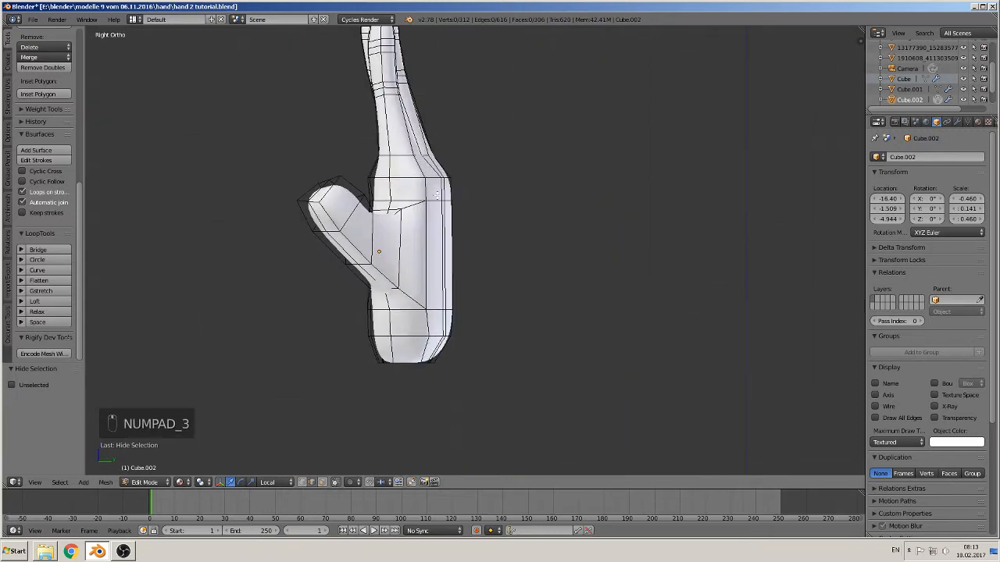
pyautogui.keyDown('shift'); pyautogui.moveTo(417, 198); pyautogui.dragTo(409, 283, button='middle'); pyautogui.keyUp('shift')
pyautogui.press('ctrl+KP_3')
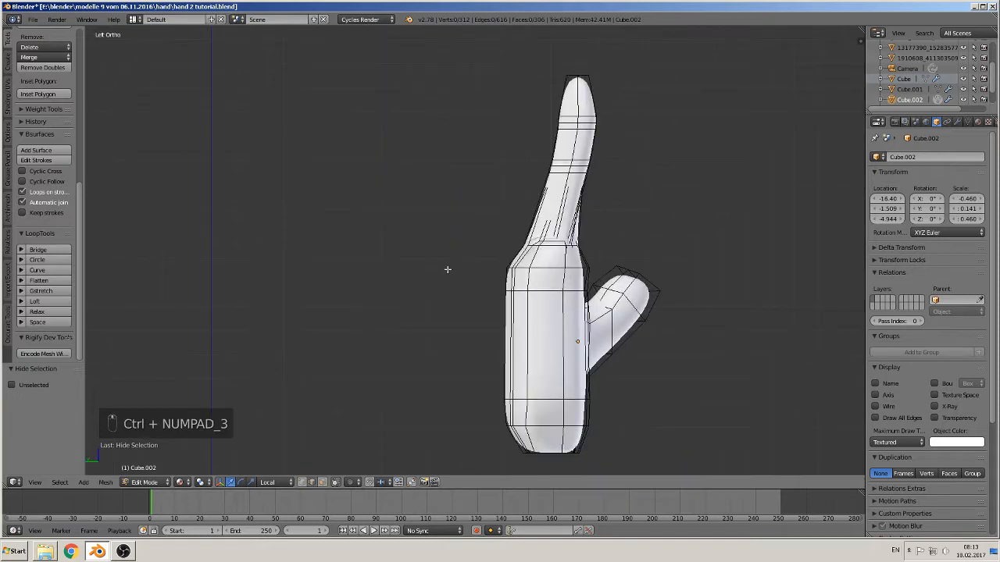
pyautogui.scroll(1, 500, 195)
pyautogui.keyDown('shift'); pyautogui.moveTo(636, 174); pyautogui.dragTo(502, 286, button='middle'); pyautogui.keyUp('shift')
pyautogui.scroll(2, 447, 322)
pyautogui.moveTo(446, 334); pyautogui.dragTo(430, 266, button='middle')
pyautogui.press('KP_1')
pyautogui.press('KP_3')
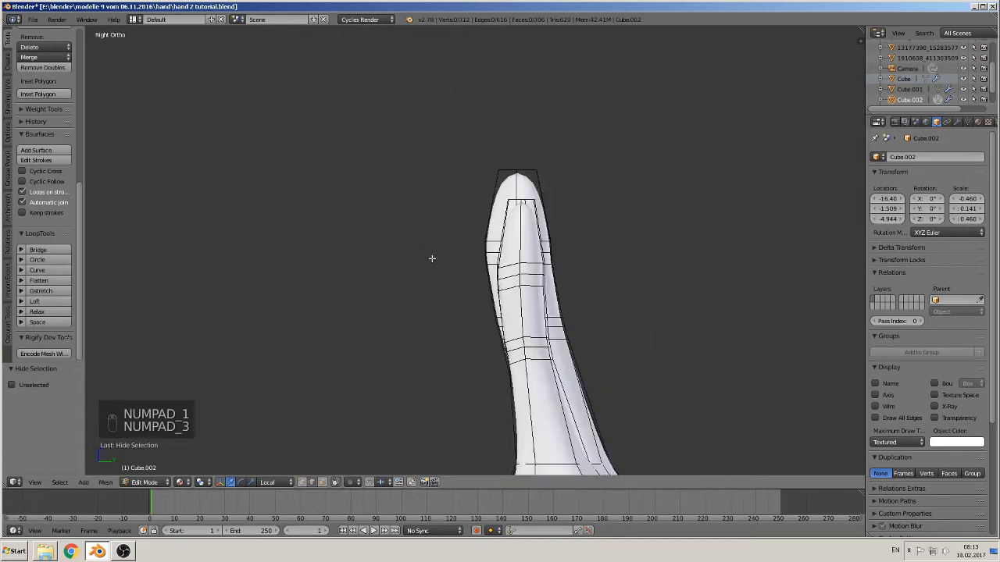
pyautogui.press('ctrl+KP_3')
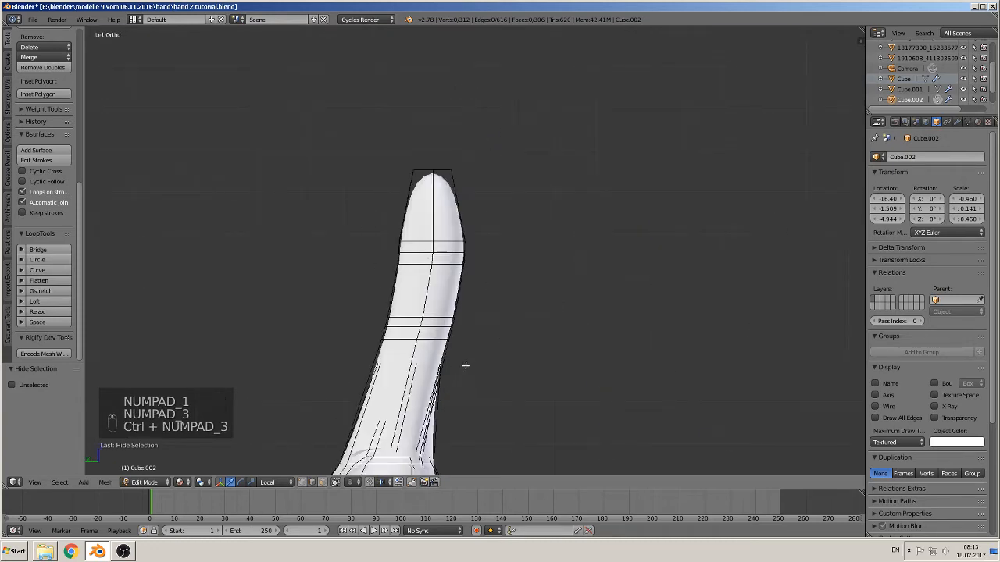
pyautogui.keyDown('shift'); pyautogui.moveTo(466, 366); pyautogui.dragTo(508, 260, button='middle'); pyautogui.keyUp('shift')
pyautogui.scroll(3, 500, 286)
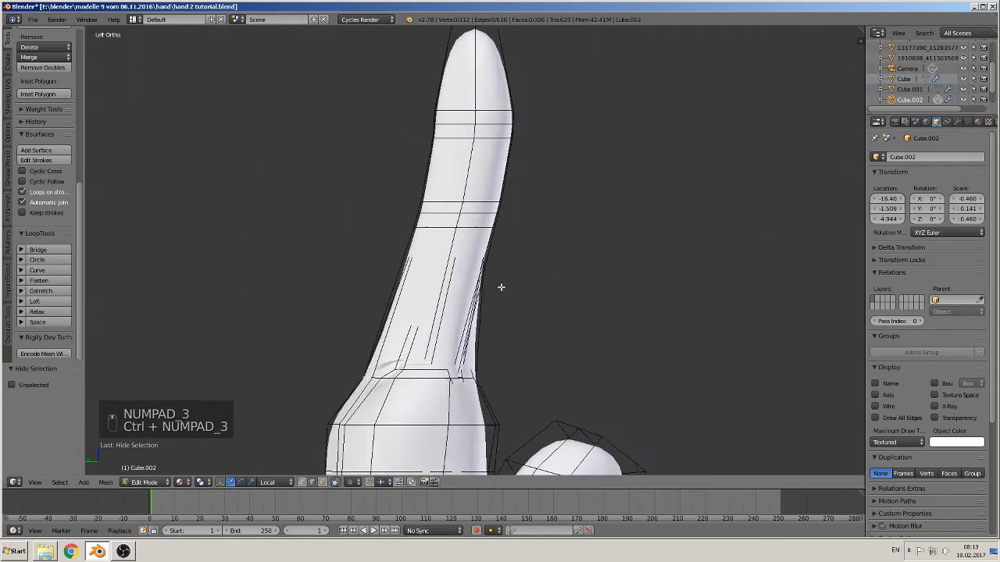
# Edge-slide the middle loop of the middle finger's lower joint down towards its lowest loop by a factor of -0.645
pyautogui.keyDown('alt'); pyautogui.rightClick(432, 197); pyautogui.keyUp('alt')
pyautogui.press('space')
pyautogui.click(436, 203)
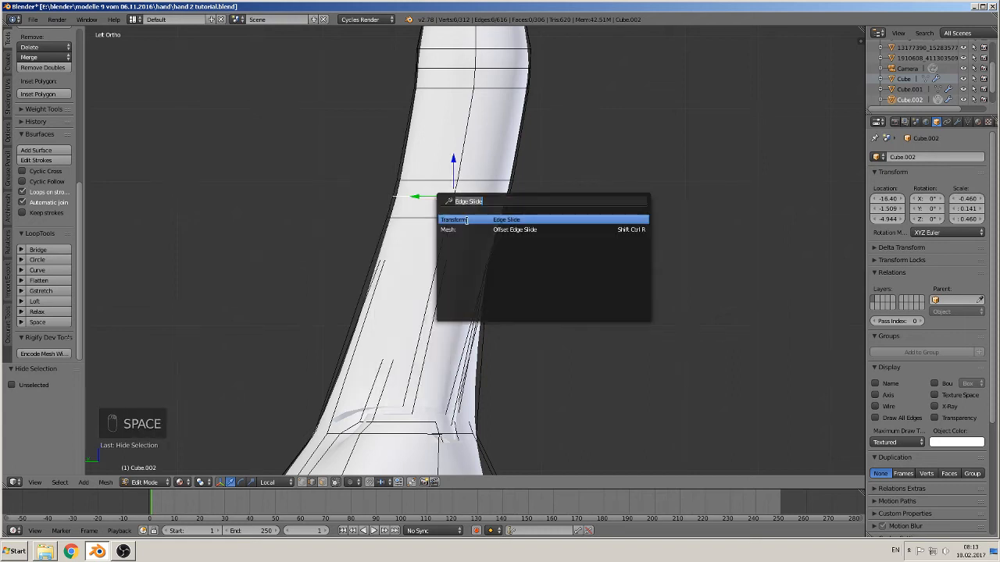
pyautogui.click(467, 219)
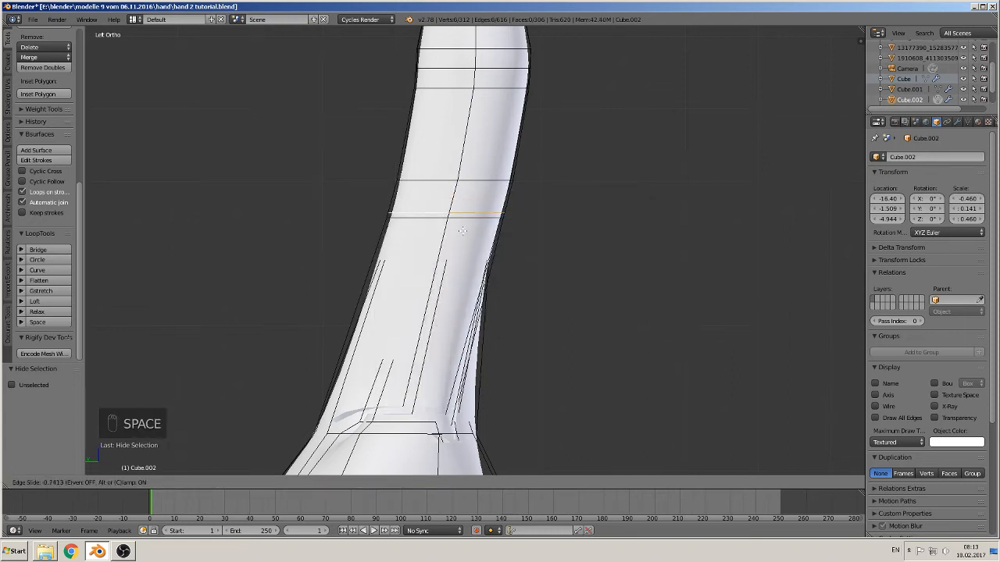
pyautogui.click(464, 228)
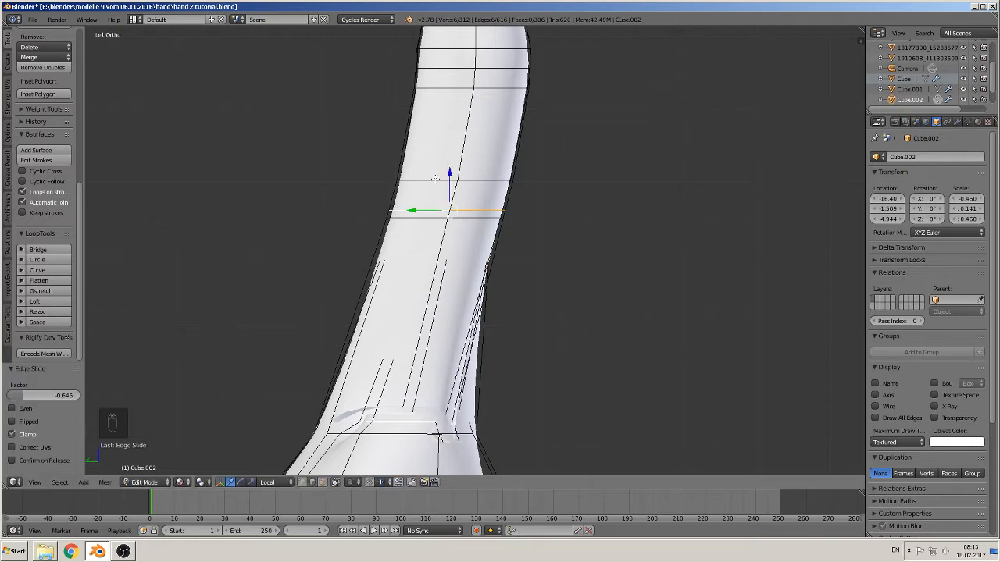
# Edge-slide the topmost loop of the middle finger's lower joint down towards its middle loop by a factor of -0.767
pyautogui.keyDown('alt'); pyautogui.rightClick(435, 179); pyautogui.keyUp('alt')
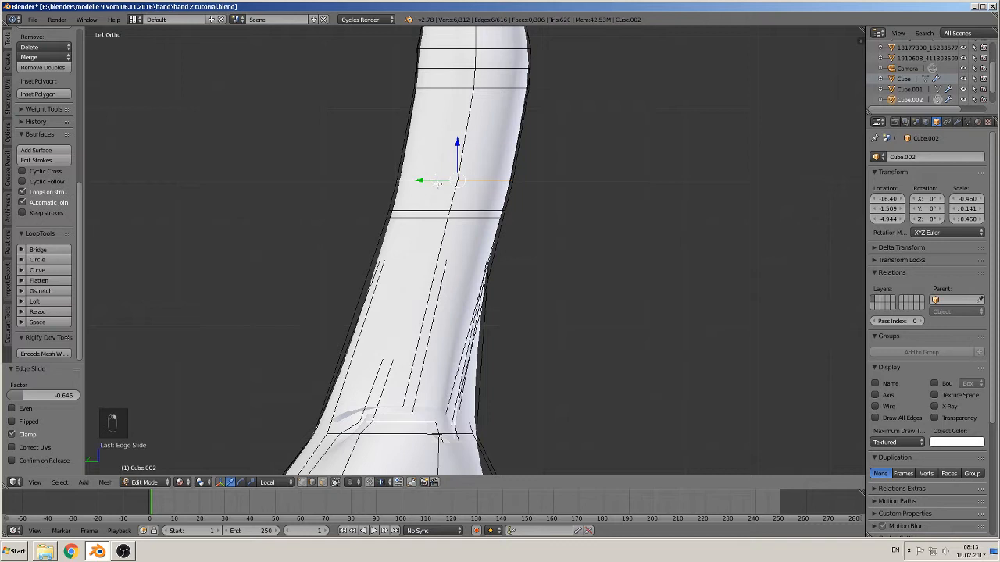
pyautogui.press('space')
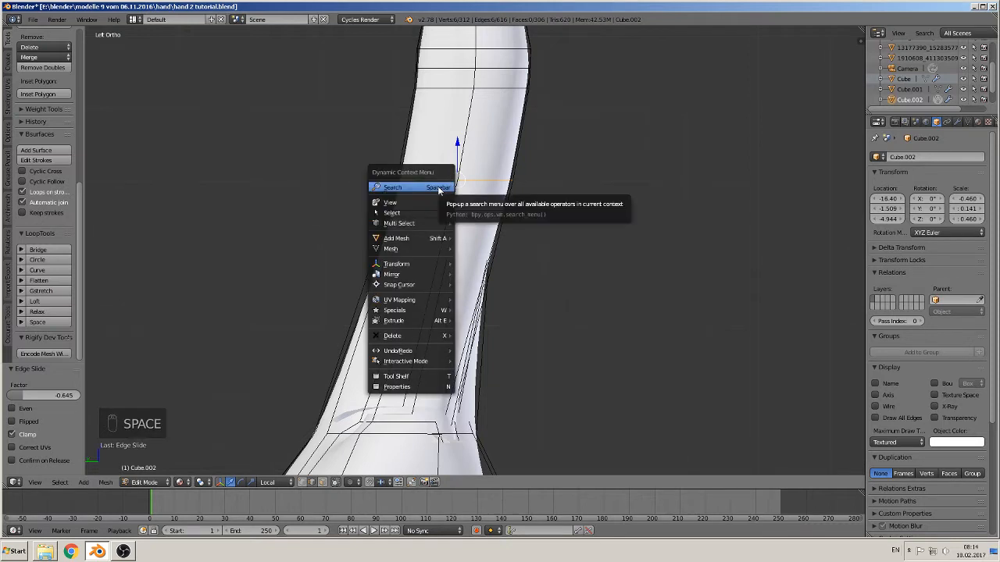
pyautogui.click(442, 190)
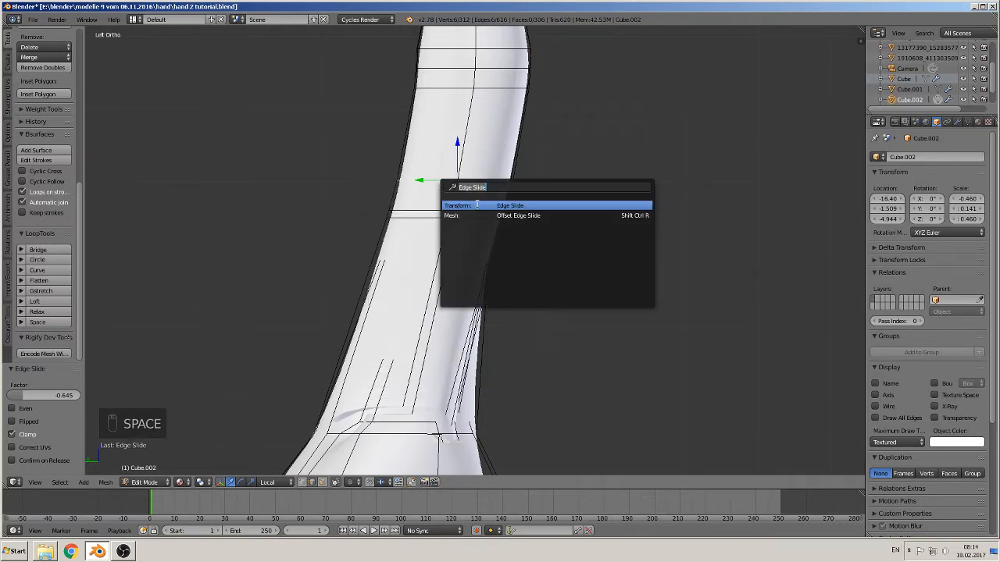
pyautogui.click(477, 205)
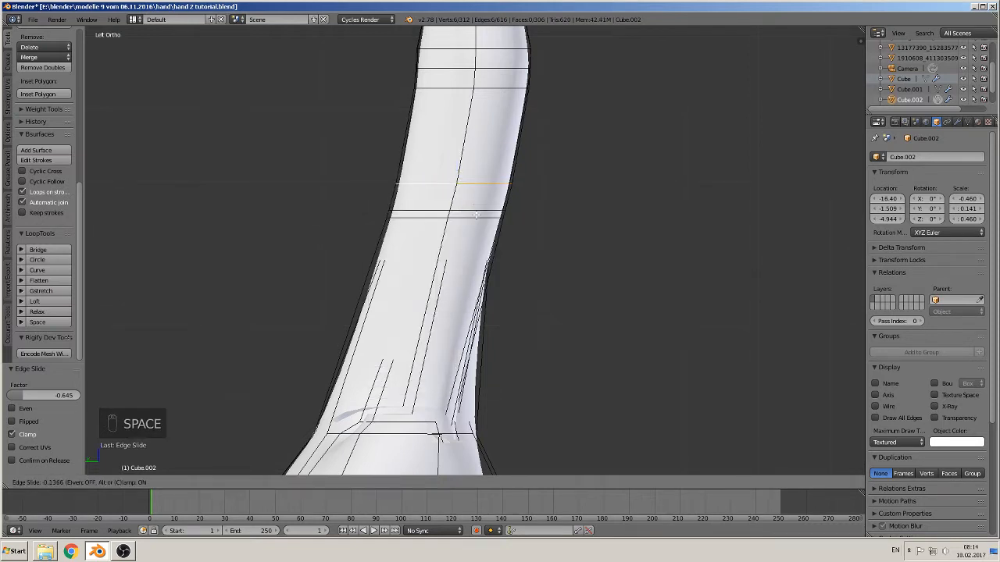
pyautogui.click(472, 253)
# Edge-slide the middle loop of the middle finger's upper joint down towards its lowest loop by a factor of -0.660
pyautogui.keyDown('shift'); pyautogui.moveTo(470, 157); pyautogui.dragTo(436, 259, button='middle'); pyautogui.keyUp('shift')
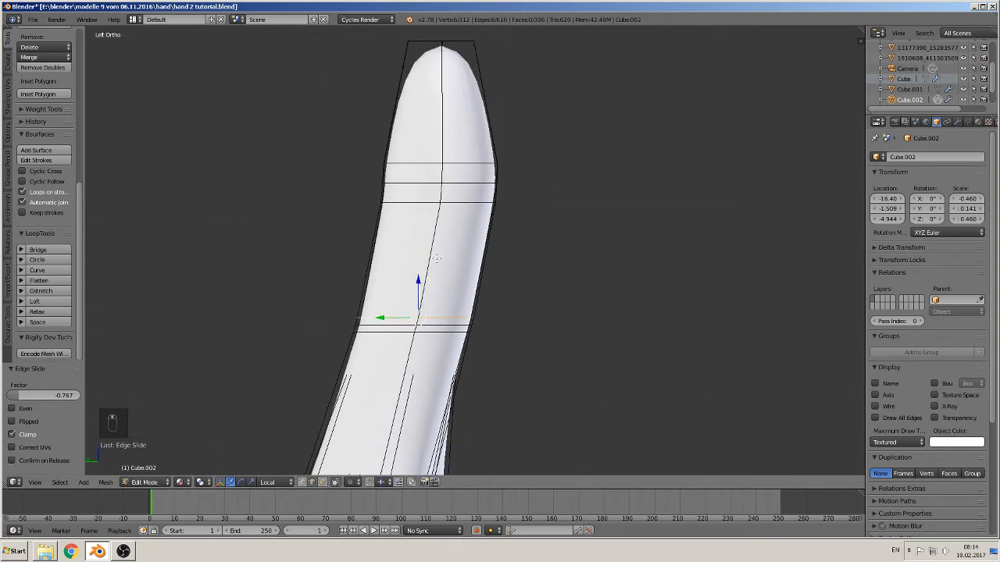
pyautogui.keyDown('alt'); pyautogui.rightClick(435, 186); pyautogui.keyUp('alt')
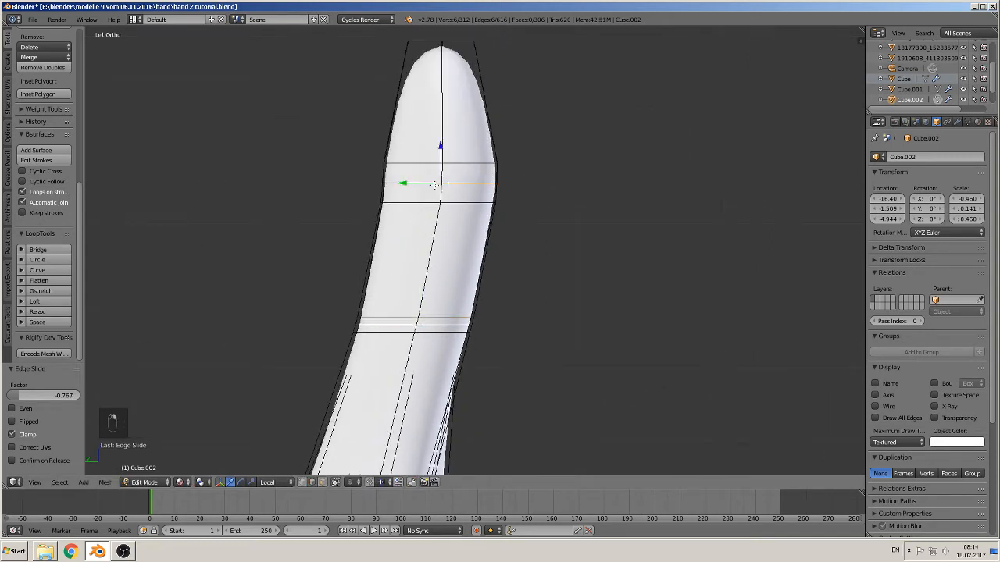
pyautogui.press('space')
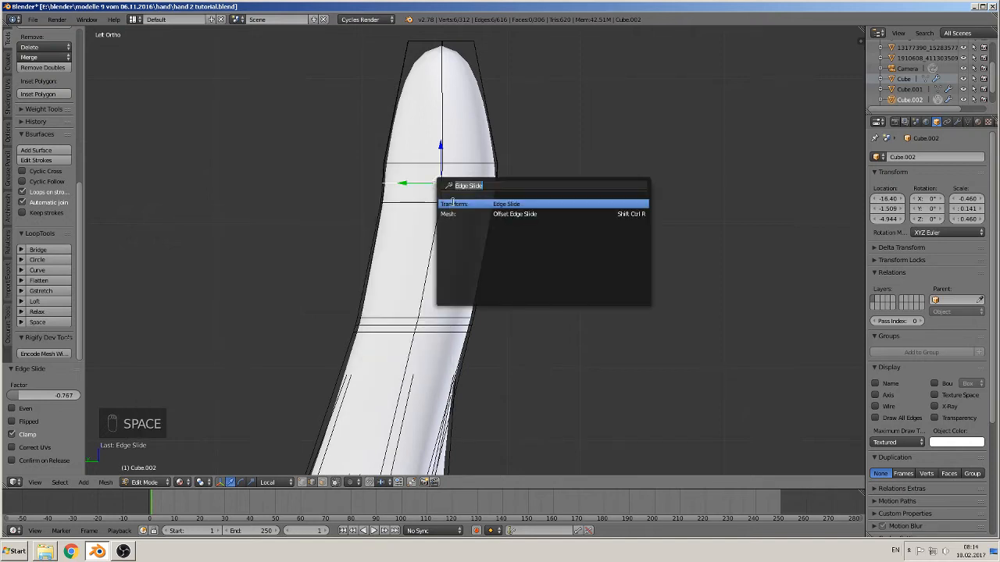
pyautogui.press('Return')
pyautogui.click(452, 214)
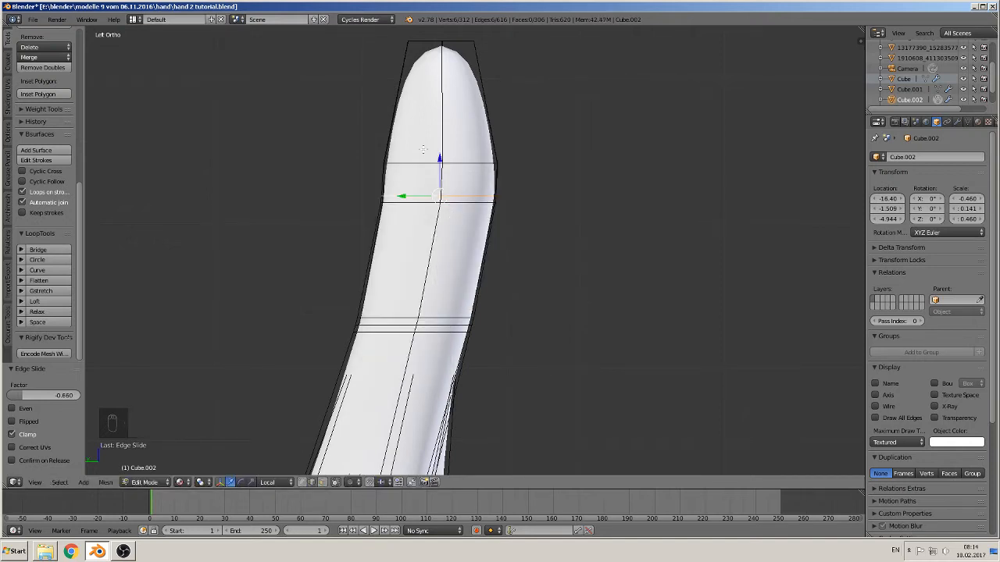
# Edge-slide the topmost loop of the middle finger's upper joint down towards its middle loop by a factor of -0.832
pyautogui.keyDown('alt'); pyautogui.rightClick(424, 158); pyautogui.keyUp('alt')
pyautogui.click(439, 170)
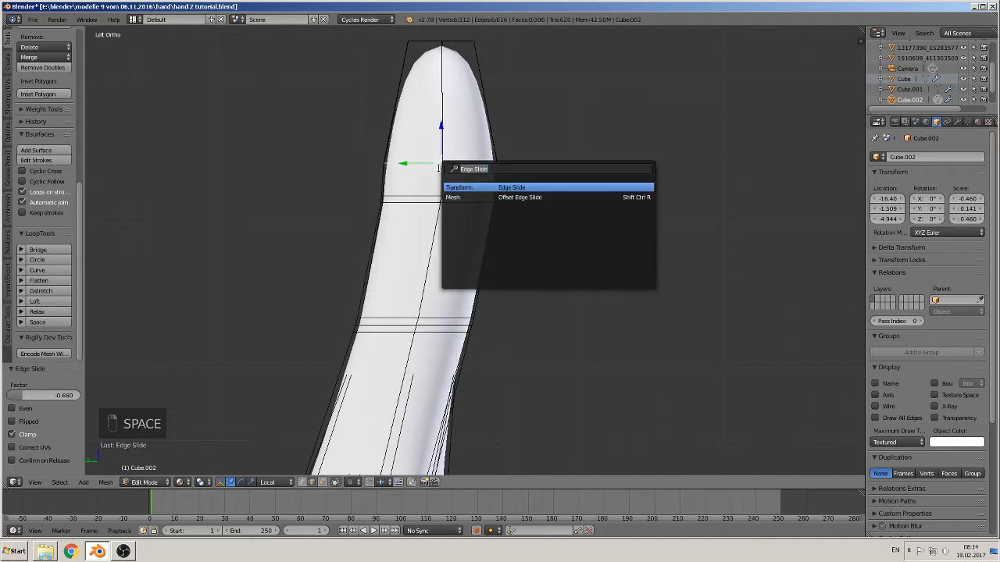
pyautogui.click(484, 189)
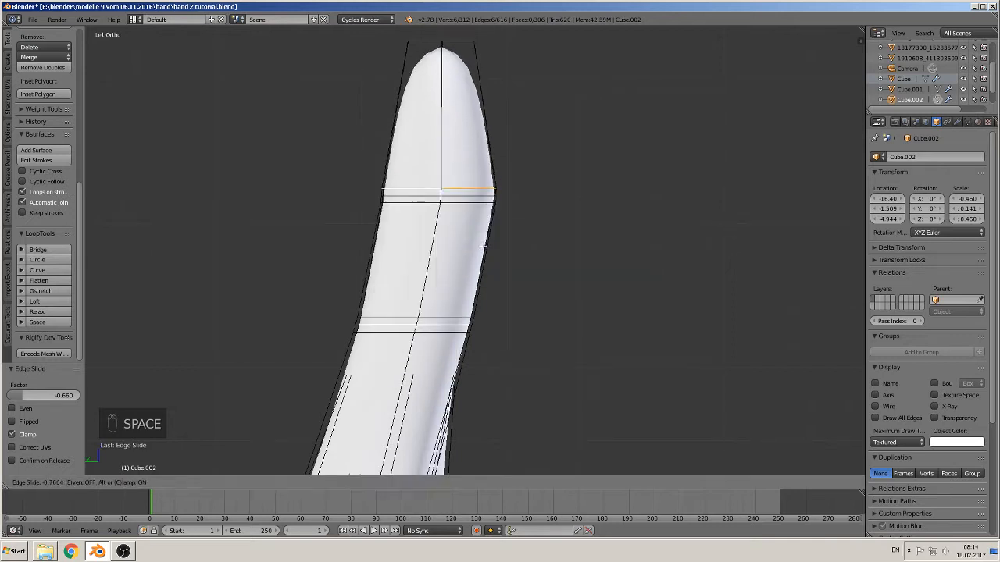
pyautogui.click(480, 252)
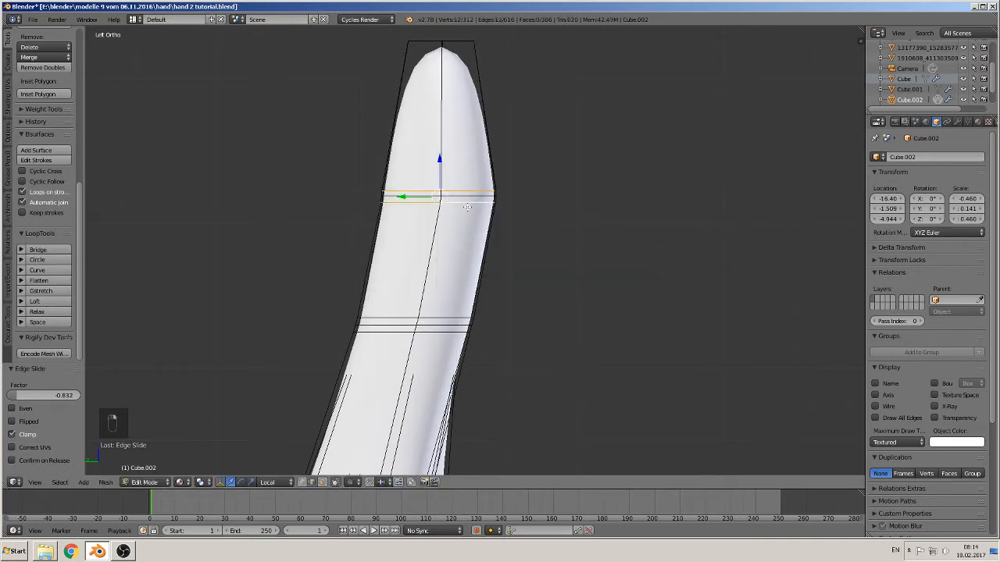
# Select all three upper-joint loops of the middle finger and scale them by 0.799
pyautogui.press('ctrl+KP_Add')
pyautogui.scroll(-2, 540, 266)
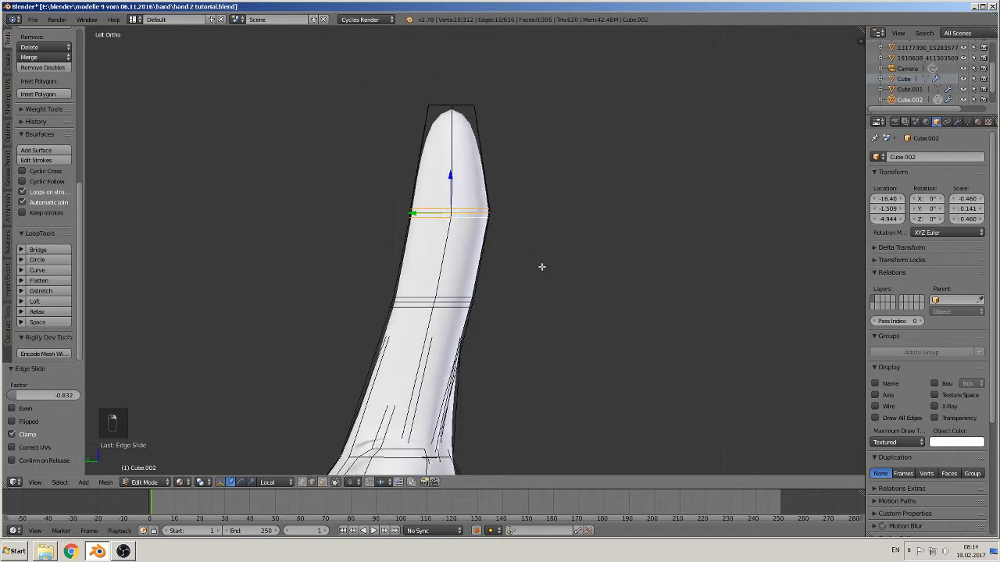
pyautogui.press('s')
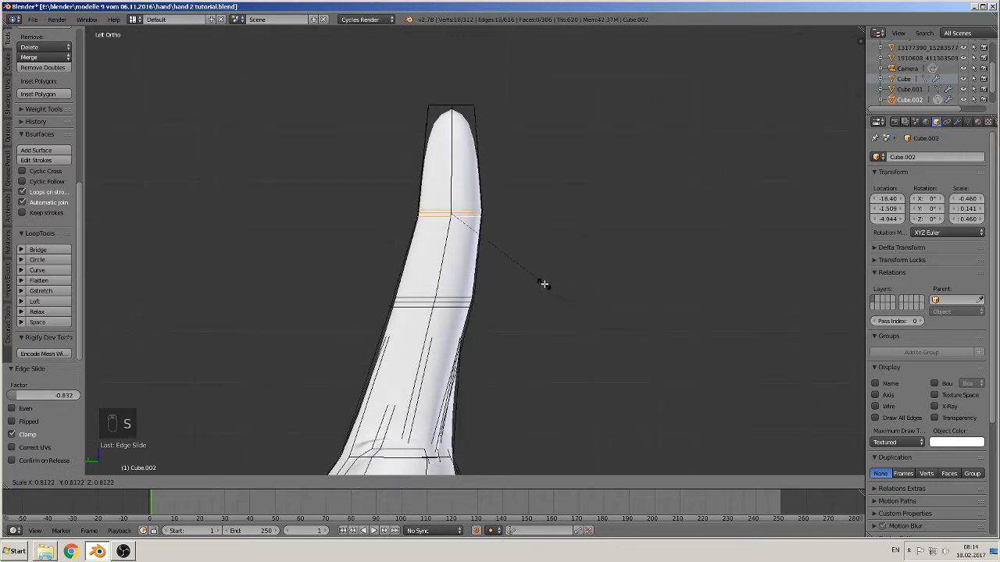
pyautogui.click(542, 282)
# Shift the middle finger's tip loop by -0.029 along the local Y axis and clear the selection in front view
pyautogui.keyDown('alt'); pyautogui.rightClick(448, 106); pyautogui.keyUp('alt')
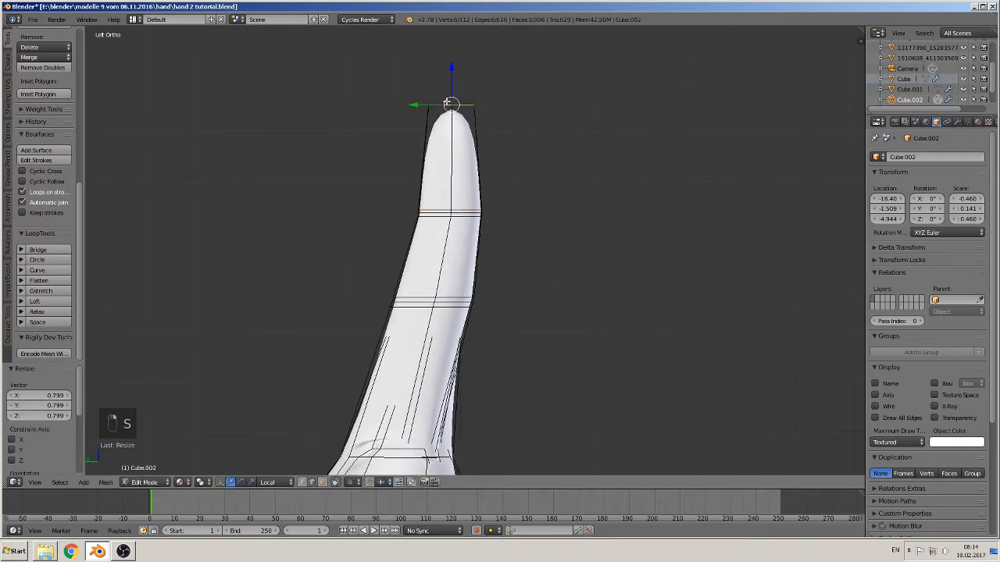
pyautogui.moveTo(418, 104); pyautogui.dragTo(433, 111)
pyautogui.moveTo(478, 173); pyautogui.dragTo(398, 215, button='middle')
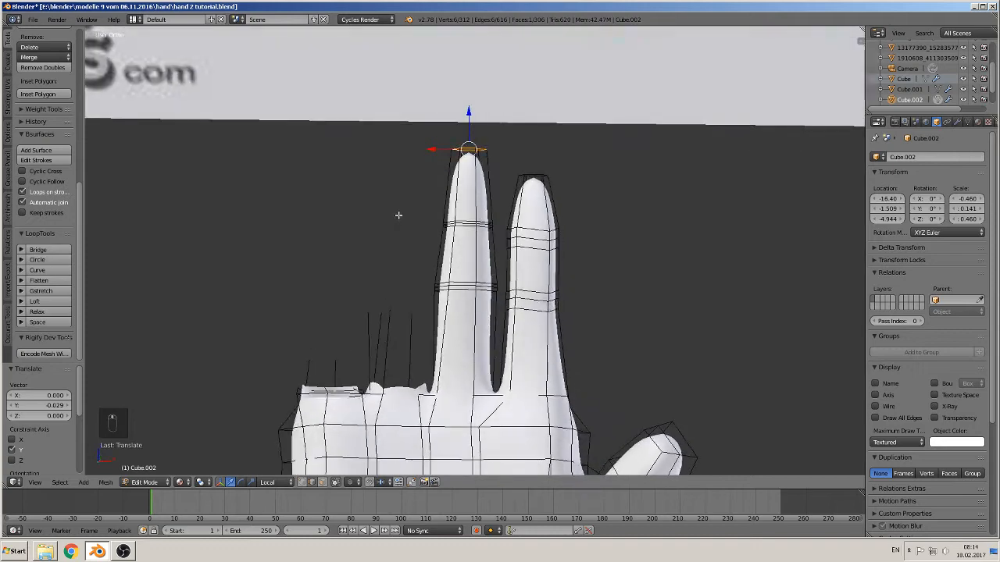
pyautogui.press('KP_1')
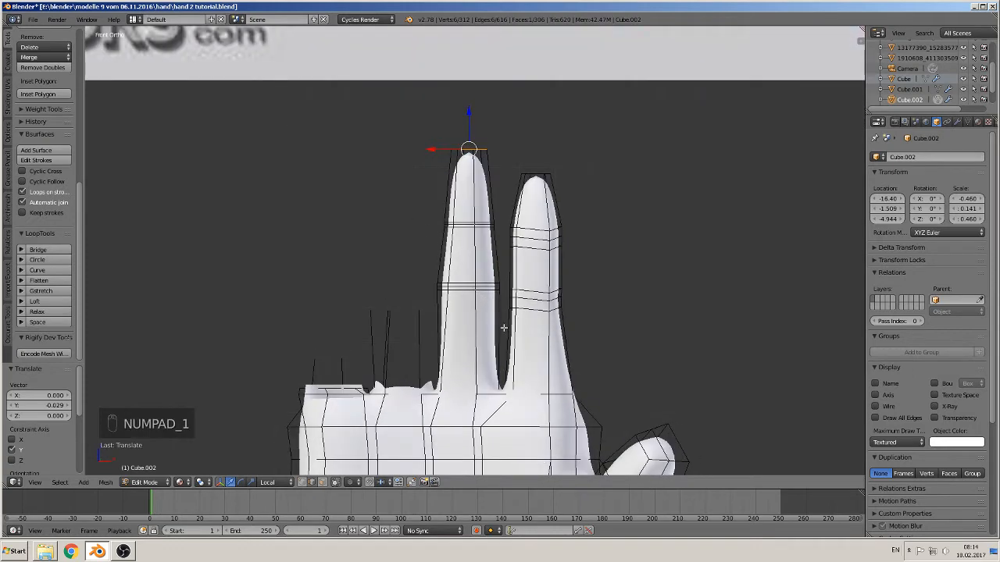
pyautogui.press('a')
pyautogui.press('a')
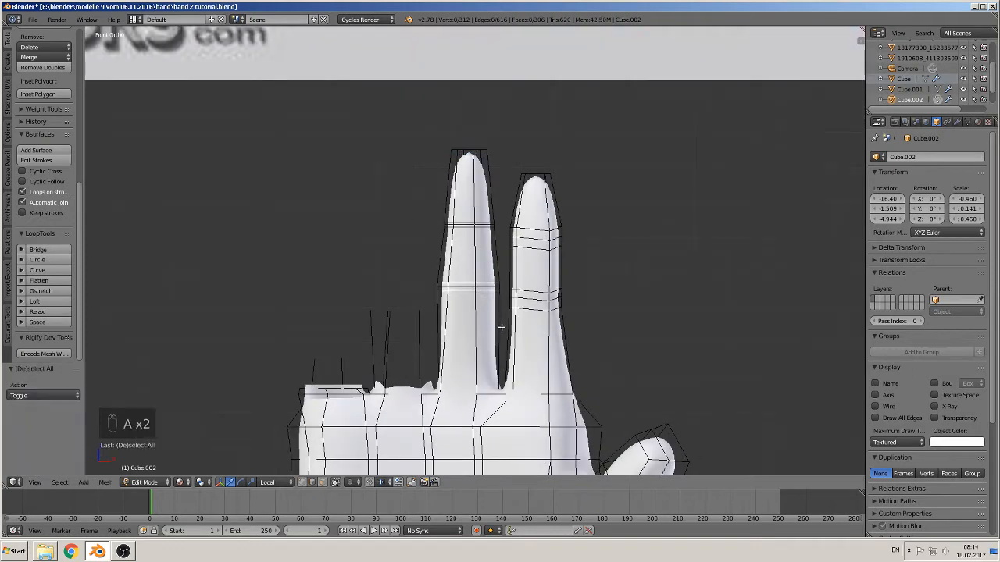
# Box-select the middle finger's vertices and hide them
pyautogui.click(335, 483)
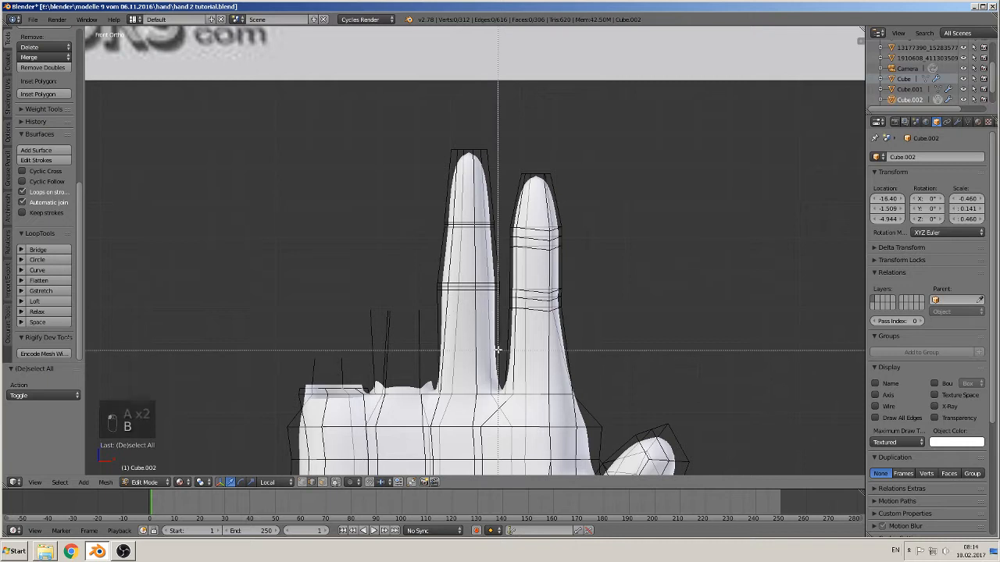
pyautogui.press('b')
pyautogui.moveTo(503, 358); pyautogui.dragTo(394, 91)
pyautogui.press('h')
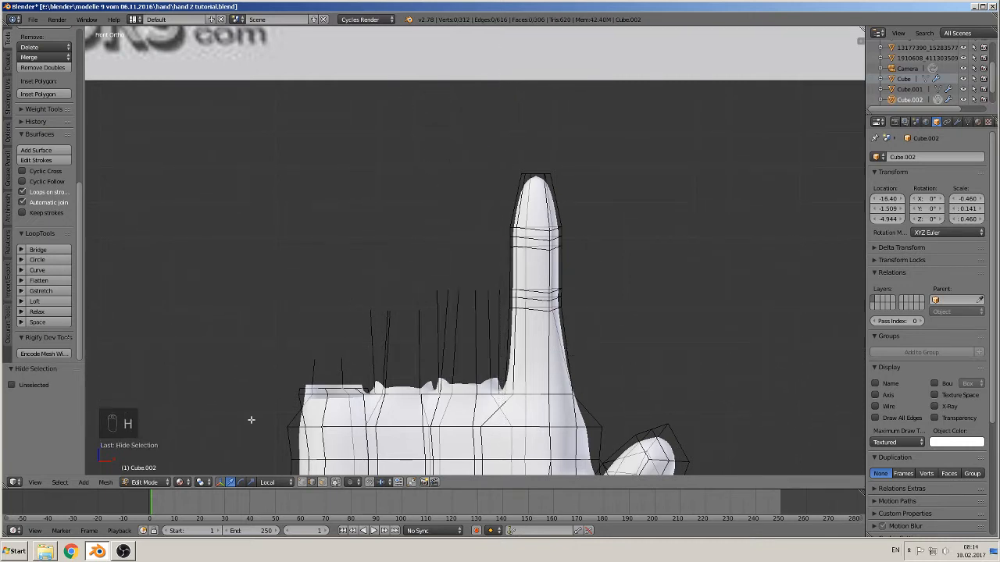
pyautogui.moveTo(434, 204); pyautogui.dragTo(539, 239, button='middle')
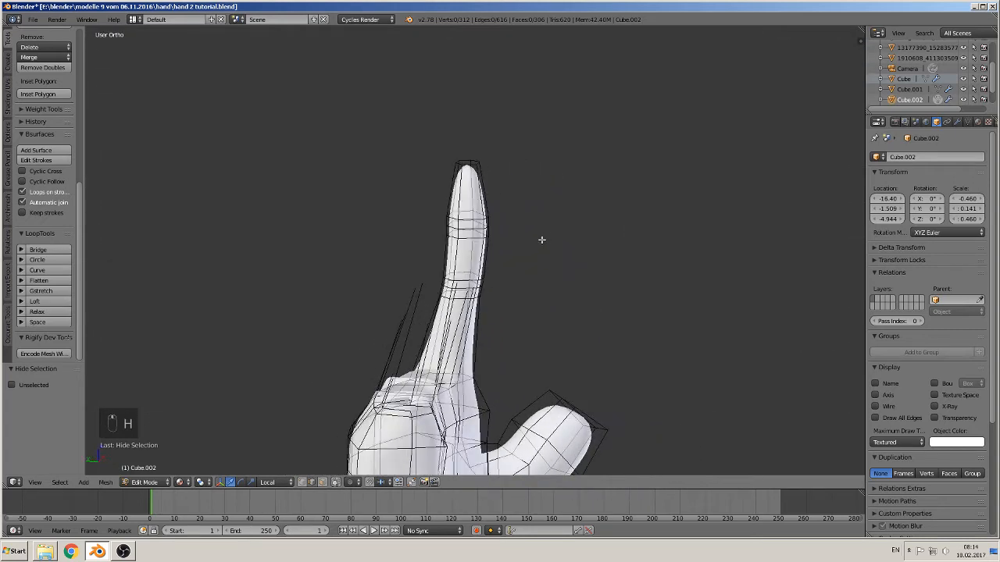
pyautogui.press('Tab')
pyautogui.press('Tab')
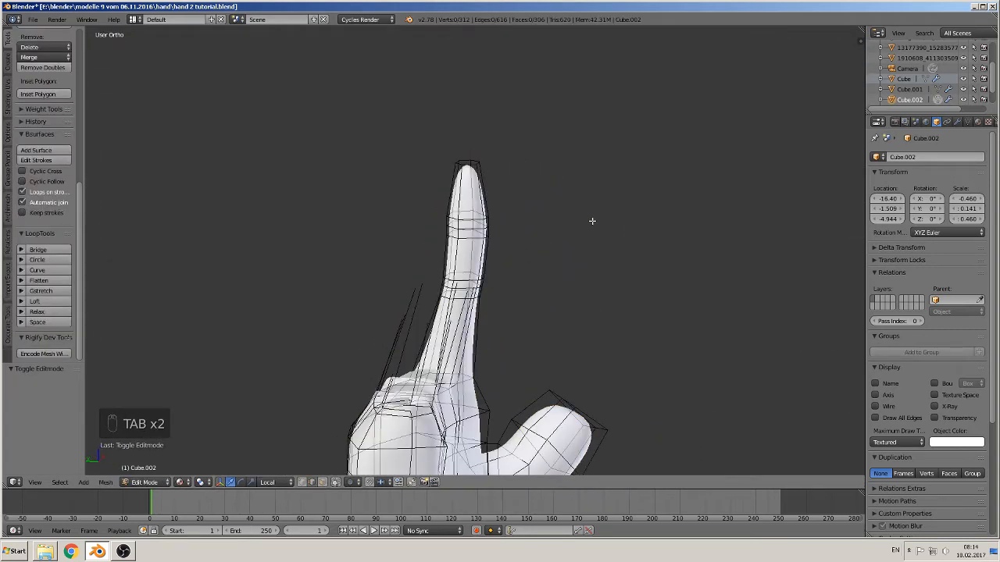
# In left view, edge-slide the lowest loop of the index finger's lower joint up towards its middle loop by a factor of 0.761
pyautogui.press('ctrl+KP_3')
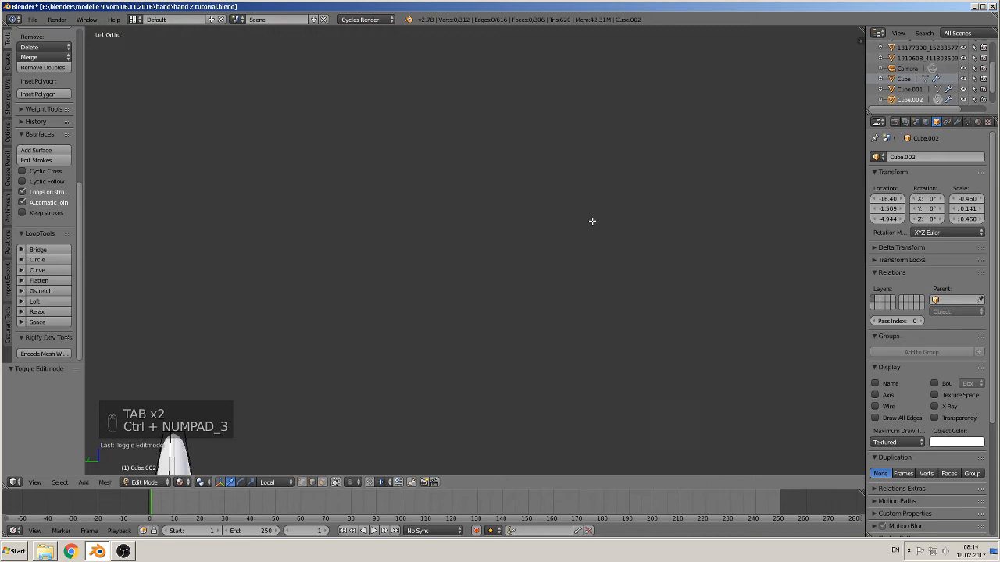
pyautogui.keyDown('shift'); pyautogui.moveTo(508, 232); pyautogui.dragTo(573, 143, button='middle'); pyautogui.keyUp('shift')
pyautogui.scroll(6, 573, 143)
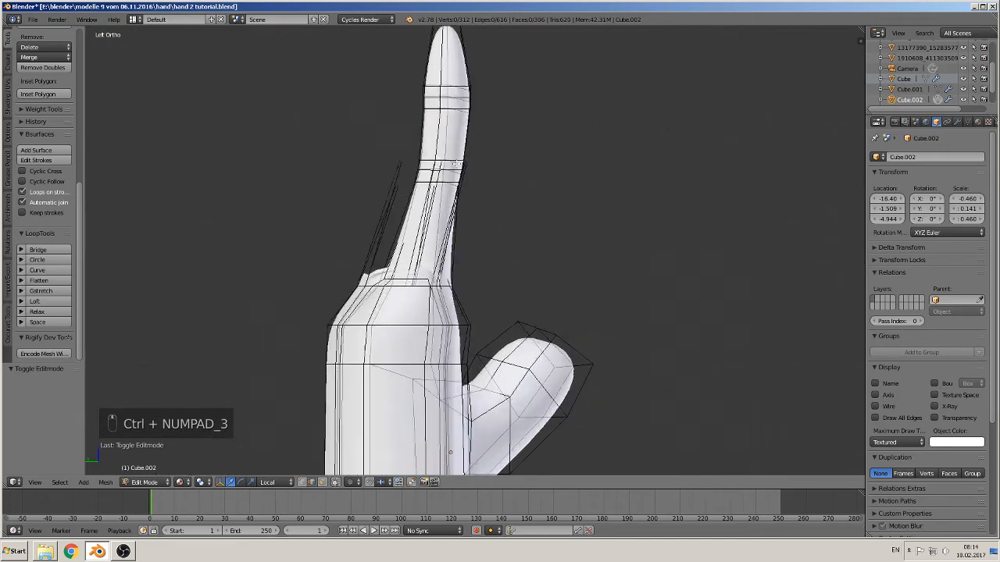
pyautogui.moveTo(425, 154); pyautogui.dragTo(417, 309, button='middle')
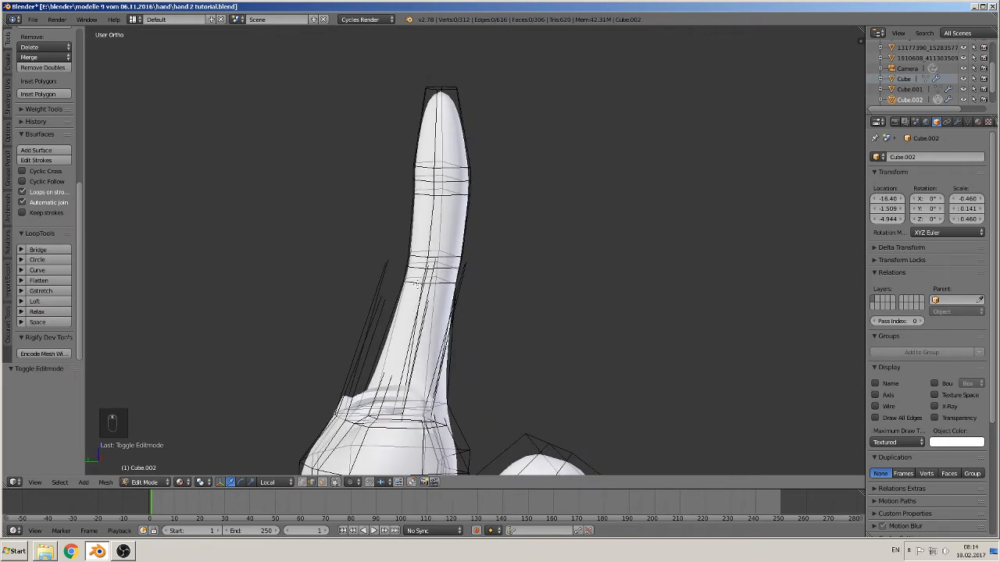
pyautogui.press('KP_1')
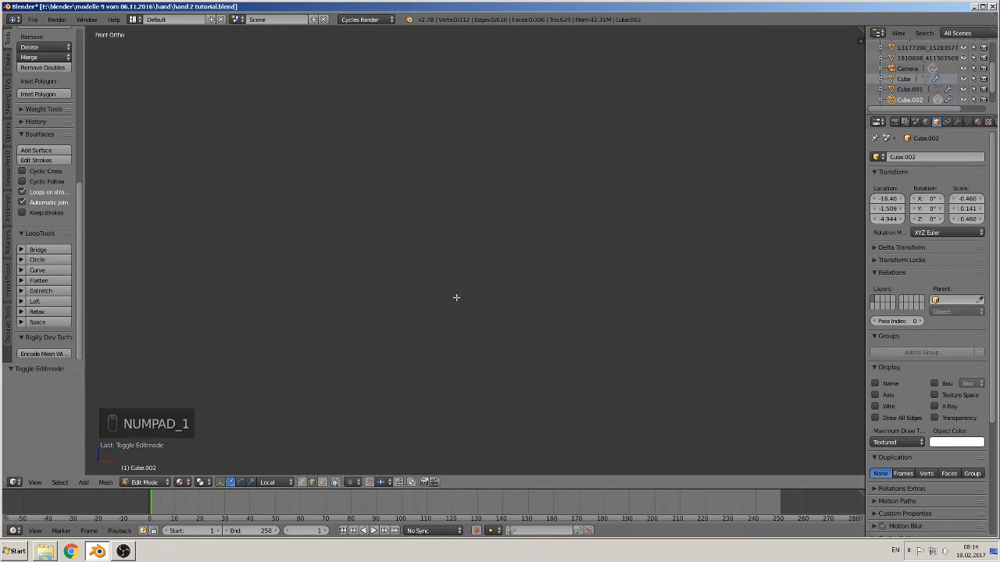
pyautogui.press('ctrl+KP_3')
pyautogui.rightClick(471, 299)
pyautogui.keyDown('shift'); pyautogui.moveTo(470, 299); pyautogui.dragTo(487, 148, button='middle'); pyautogui.keyUp('shift')
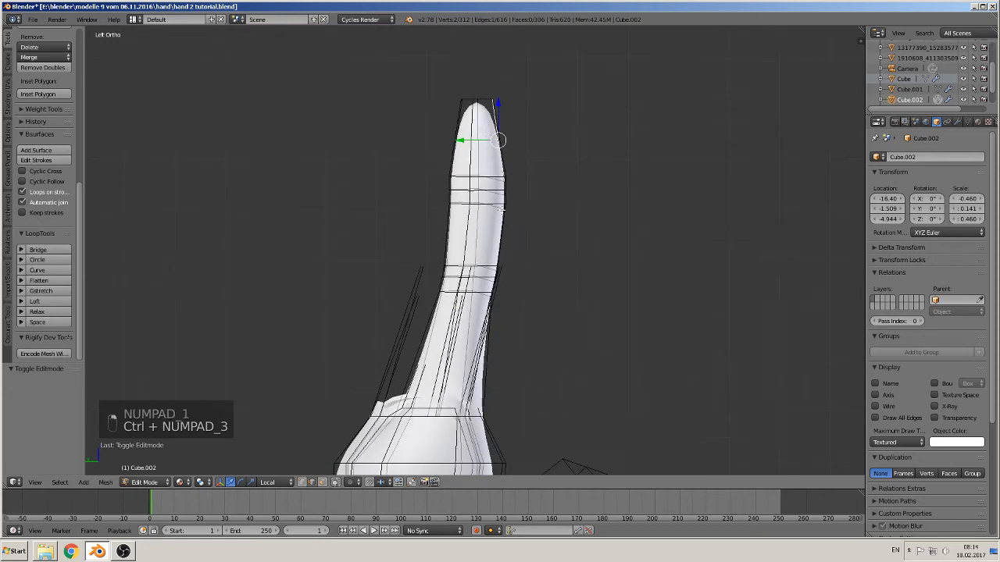
pyautogui.scroll(4, 471, 303)
pyautogui.keyDown('shift'); pyautogui.moveTo(474, 303); pyautogui.dragTo(483, 146, button='middle'); pyautogui.keyUp('shift')
pyautogui.scroll(-2, 482, 146)
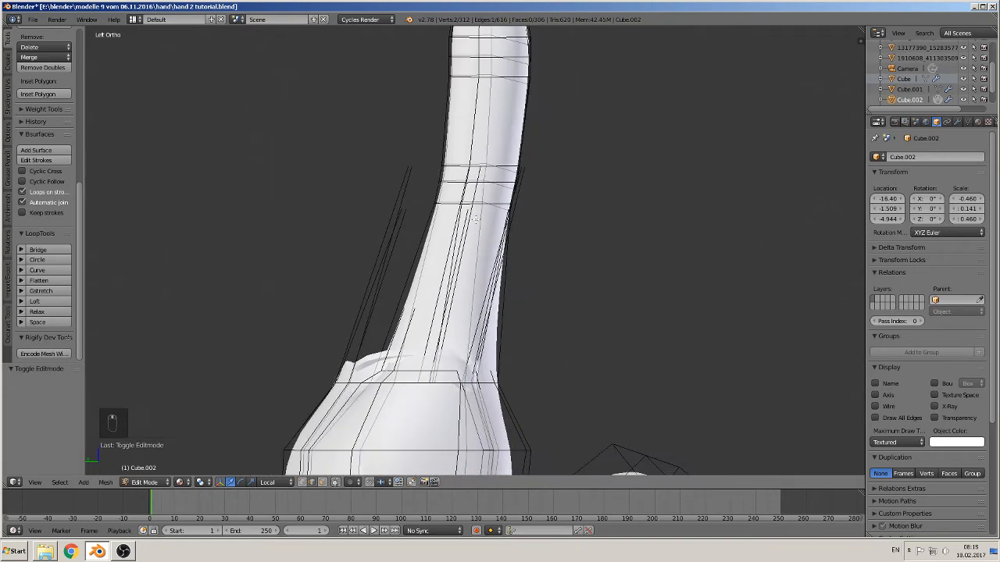
pyautogui.keyDown('alt'); pyautogui.rightClick(484, 205); pyautogui.keyUp('alt')
pyautogui.press('space')
pyautogui.write('Edge Slide')
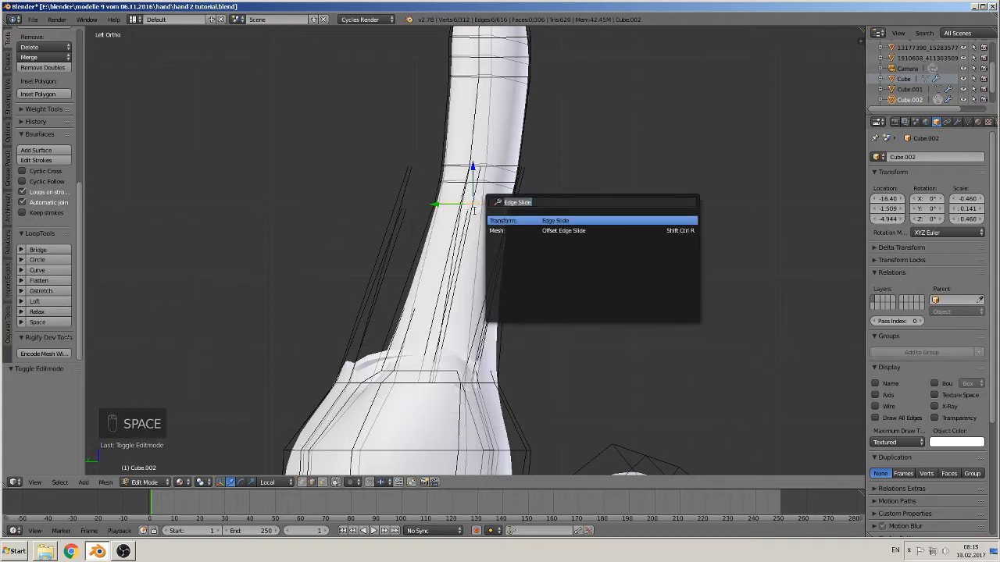
pyautogui.click(506, 221)
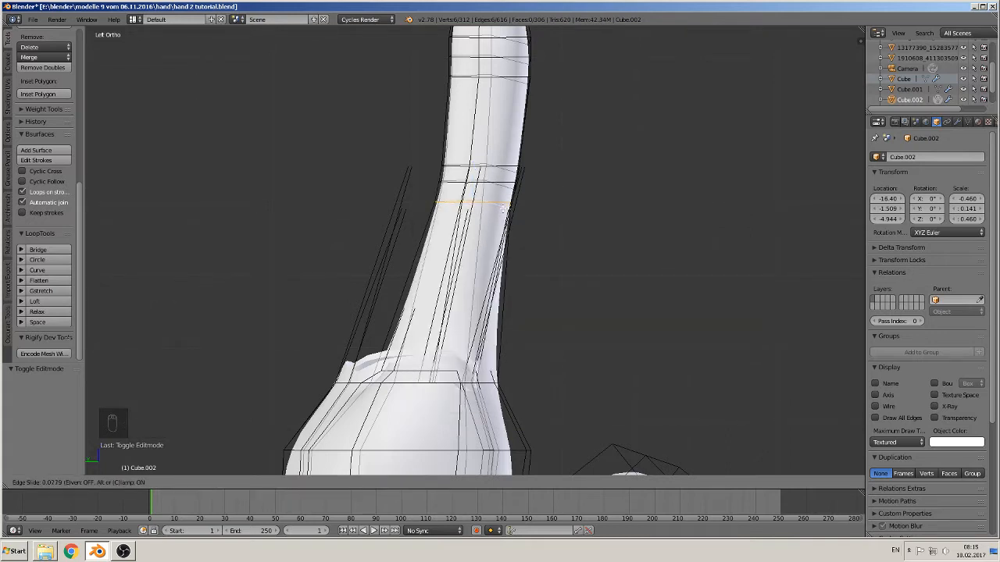
pyautogui.click(515, 139)
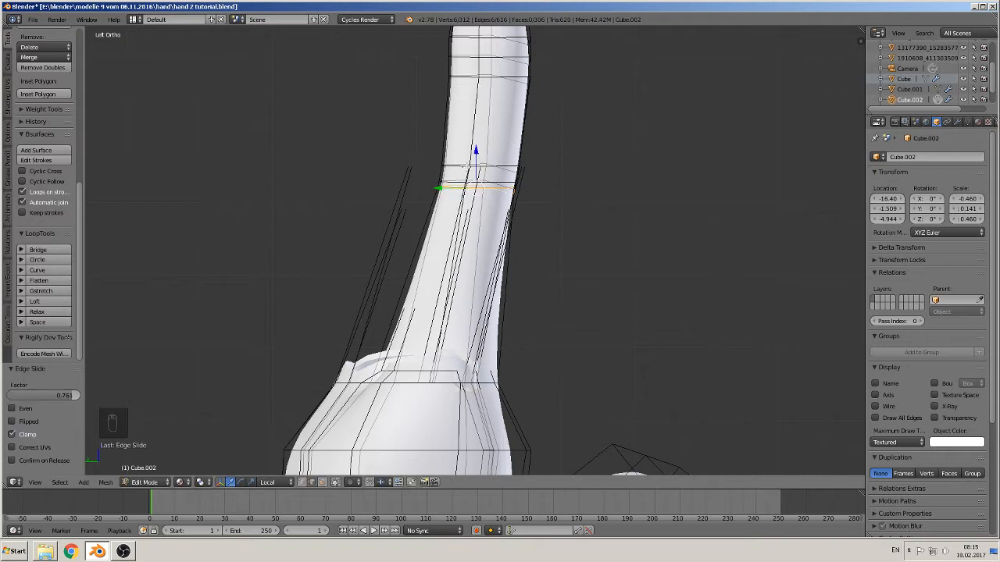
# Edge-slide the topmost loop of the index finger's lower joint down towards its middle loop by a factor of -0.696
pyautogui.keyDown('alt'); pyautogui.rightClick(468, 166); pyautogui.keyUp('alt')
pyautogui.press('space')
pyautogui.click(490, 174)
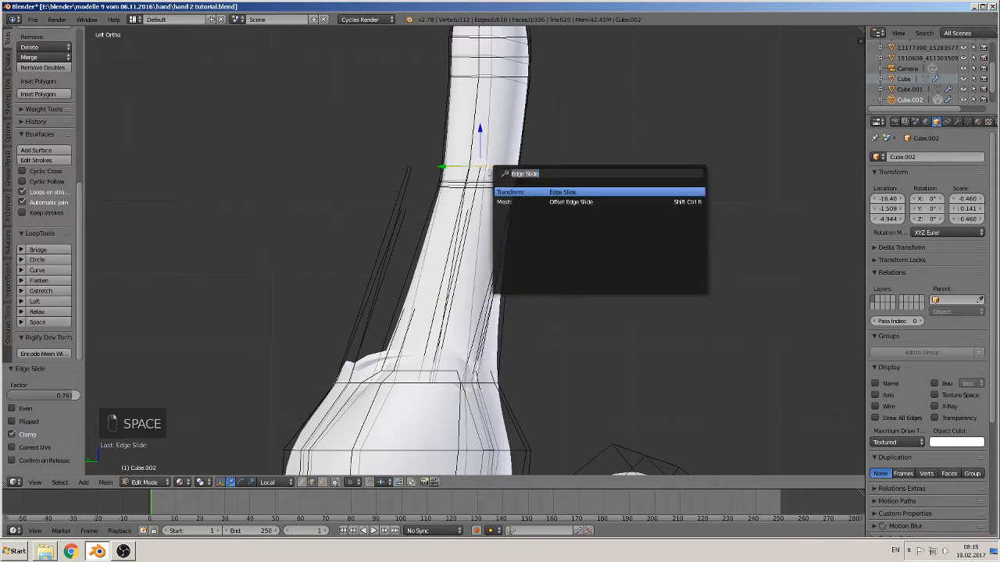
pyautogui.click(546, 191)
pyautogui.click(524, 223)
# Edge-slide the middle loop of the index finger's upper joint down towards its lowest loop by a factor of -0.744
pyautogui.keyDown('shift'); pyautogui.moveTo(517, 100); pyautogui.dragTo(502, 187, button='middle'); pyautogui.keyUp('shift')
pyautogui.keyDown('alt'); pyautogui.rightClick(484, 164); pyautogui.keyUp('alt')
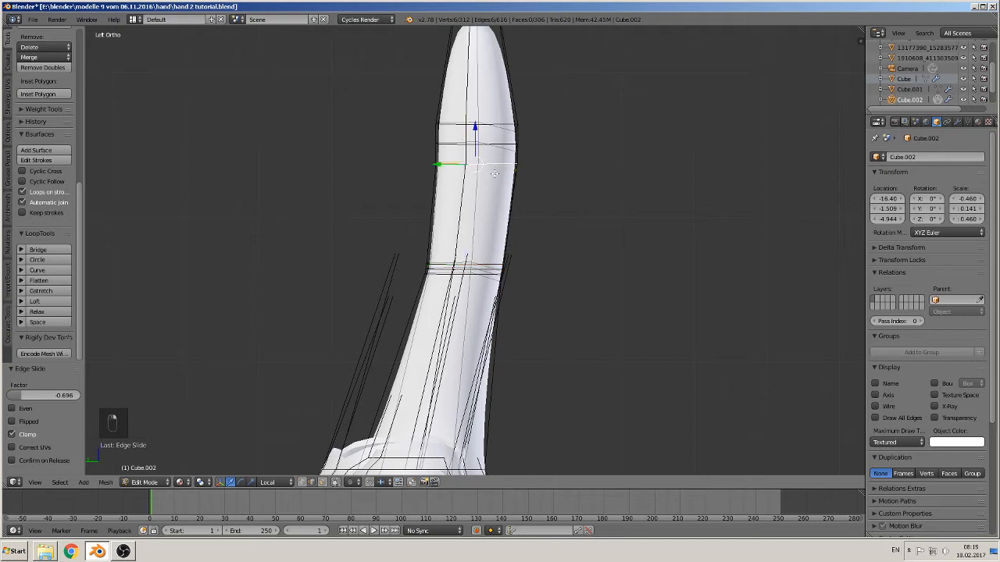
pyautogui.press('space')
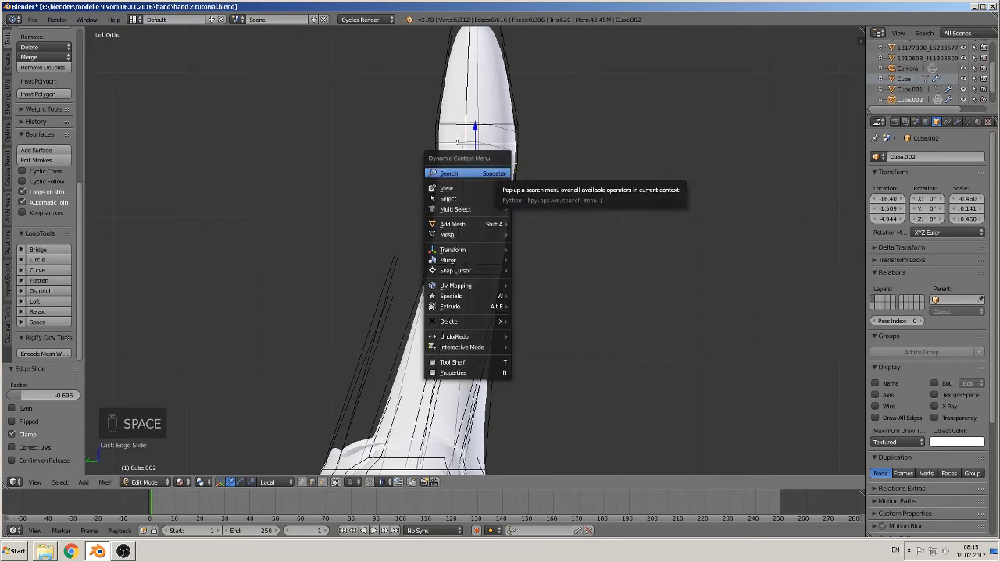
pyautogui.keyDown('alt'); pyautogui.rightClick(454, 145); pyautogui.keyUp('alt')
pyautogui.press('space')
pyautogui.click(454, 145)
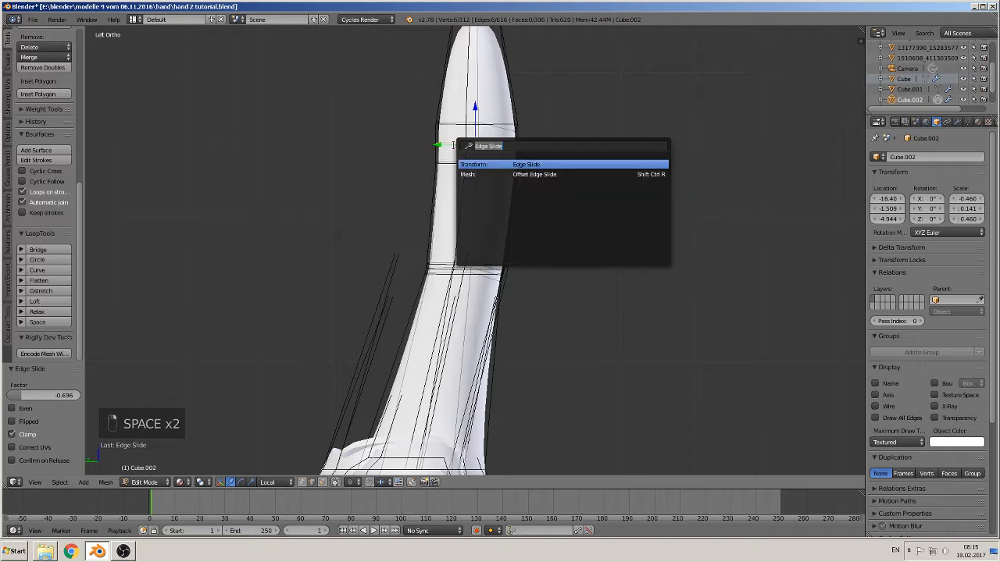
pyautogui.click(483, 162)
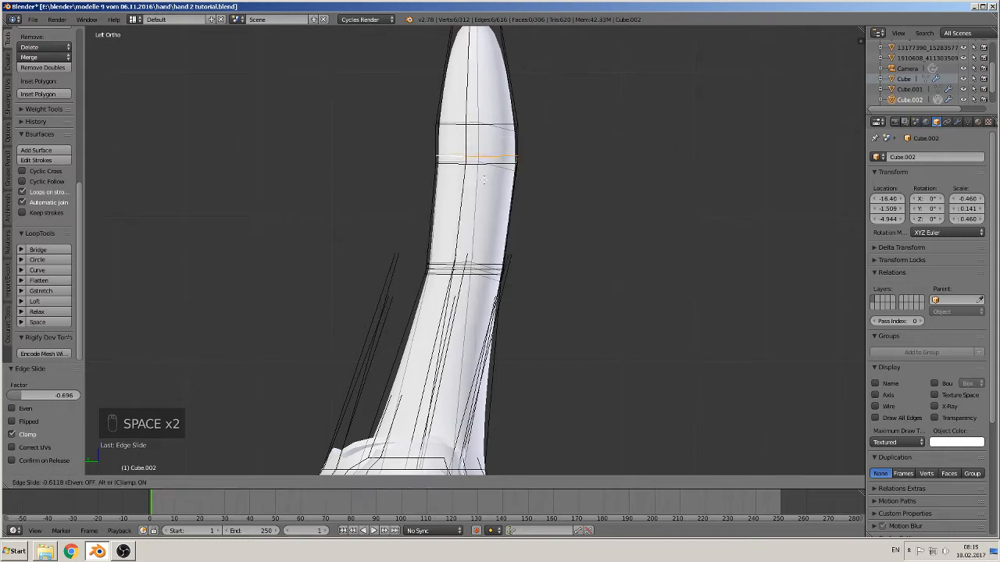
pyautogui.click(482, 178)
# Edge-slide the topmost loop of the index finger's upper joint down towards its middle loop by a factor of -0.831
pyautogui.keyDown('alt'); pyautogui.rightClick(457, 125); pyautogui.keyUp('alt')
pyautogui.press('space')
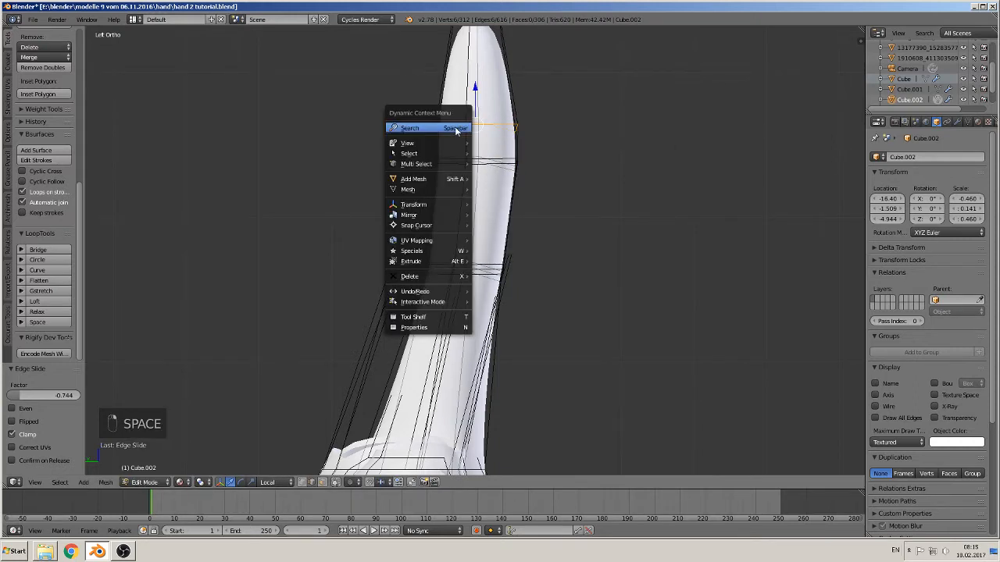
pyautogui.click(459, 129)
pyautogui.click(475, 145)
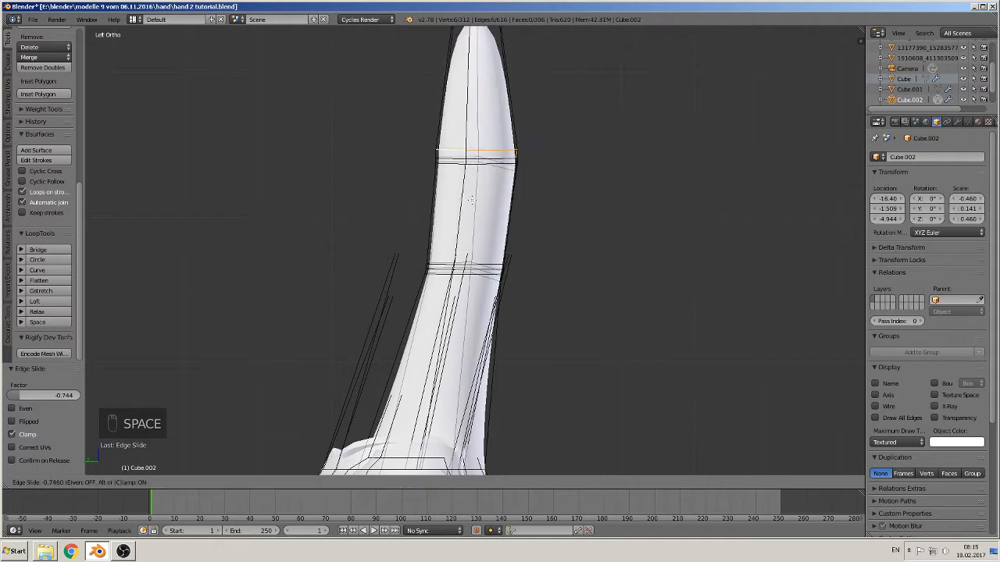
pyautogui.click(472, 206)
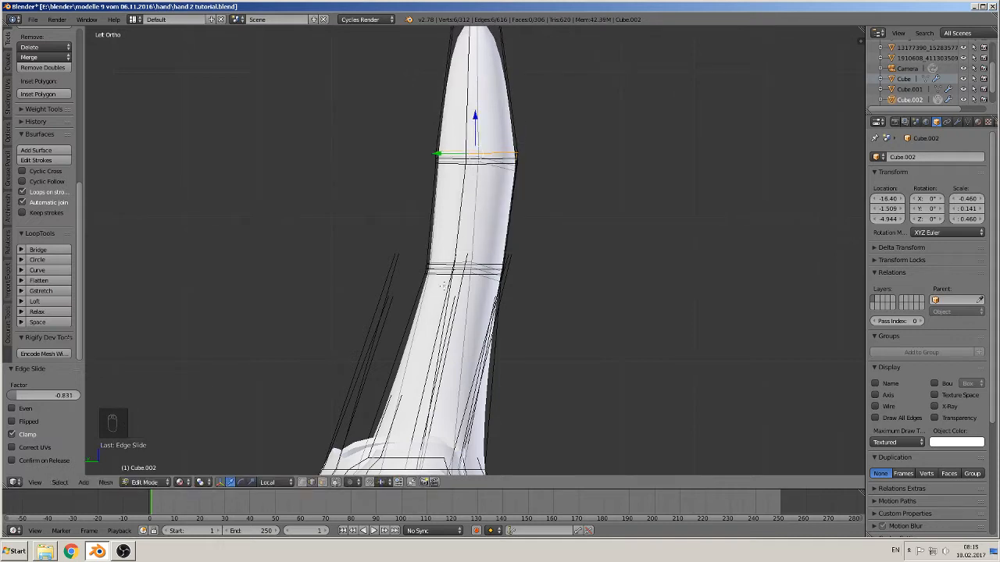
# Select all three lower-joint loops of the index finger and scale them by 1.099
pyautogui.keyDown('alt'); pyautogui.rightClick(443, 275); pyautogui.keyUp('alt')
pyautogui.keyDown('alt'); pyautogui.keyDown('shift'); pyautogui.rightClick(439, 270); pyautogui.keyUp('shift'); pyautogui.keyUp('alt')
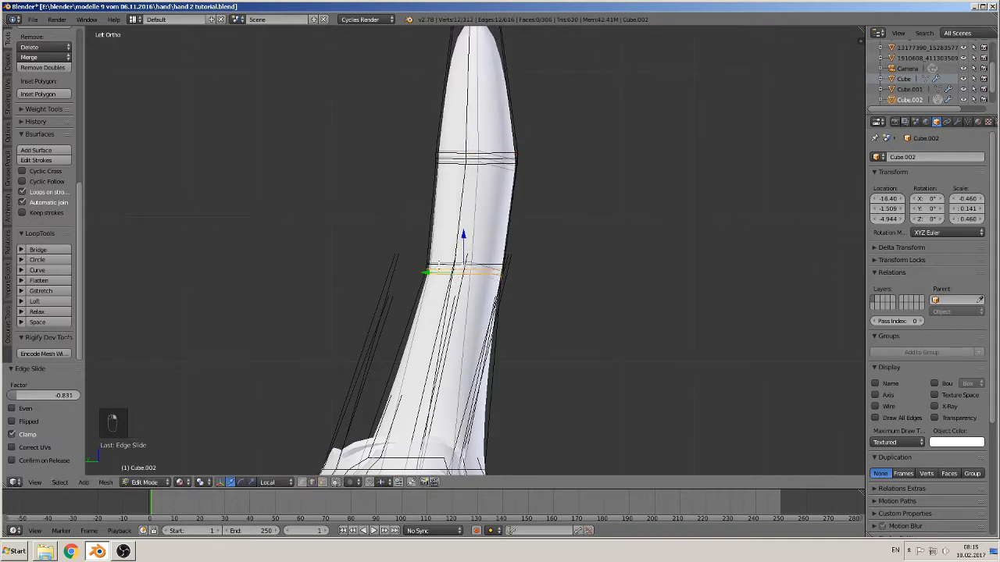
pyautogui.keyDown('alt'); pyautogui.keyDown('shift'); pyautogui.rightClick(438, 265); pyautogui.keyUp('shift'); pyautogui.keyUp('alt')
pyautogui.press('s')
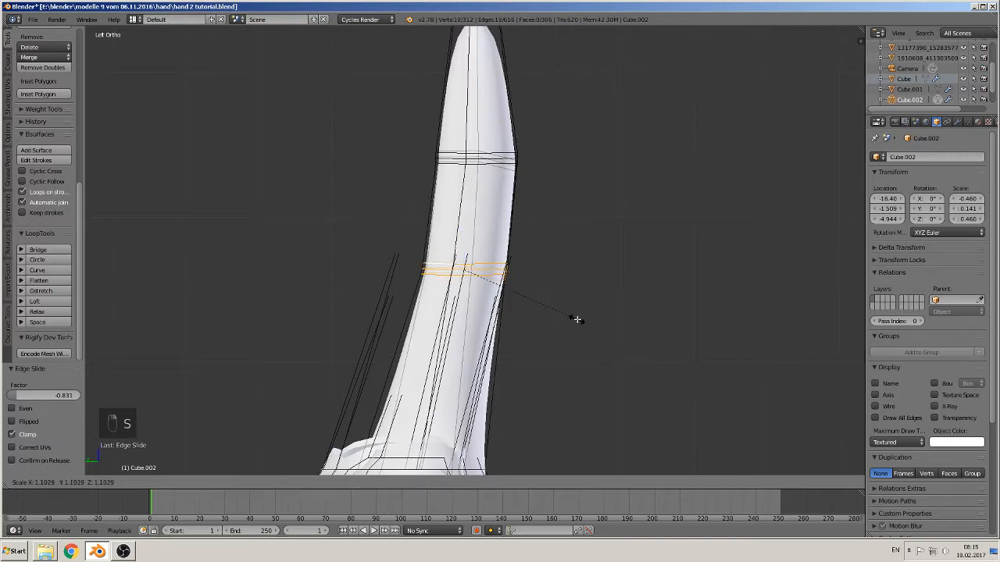
pyautogui.click(576, 319)
# Scale the index finger's three upper-joint loops by 0.827 and shift them by -0.016 along the local Y axis
pyautogui.keyDown('alt'); pyautogui.rightClick(481, 160); pyautogui.keyUp('alt')
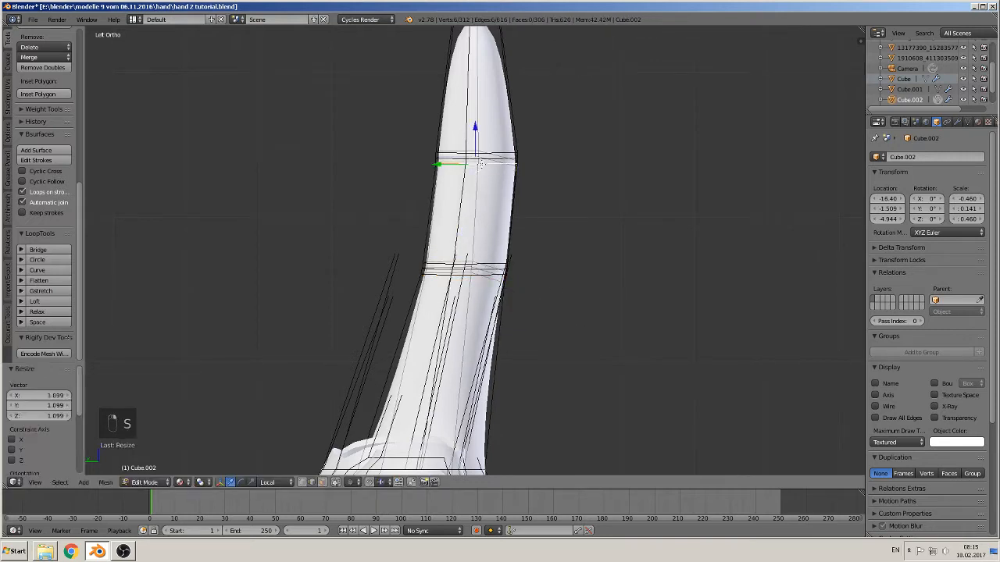
pyautogui.keyDown('alt'); pyautogui.keyDown('shift'); pyautogui.rightClick(481, 164); pyautogui.keyUp('shift'); pyautogui.keyUp('alt')
pyautogui.keyDown('alt'); pyautogui.keyDown('shift'); pyautogui.rightClick(481, 156); pyautogui.keyUp('shift'); pyautogui.keyUp('alt')
pyautogui.press('s')
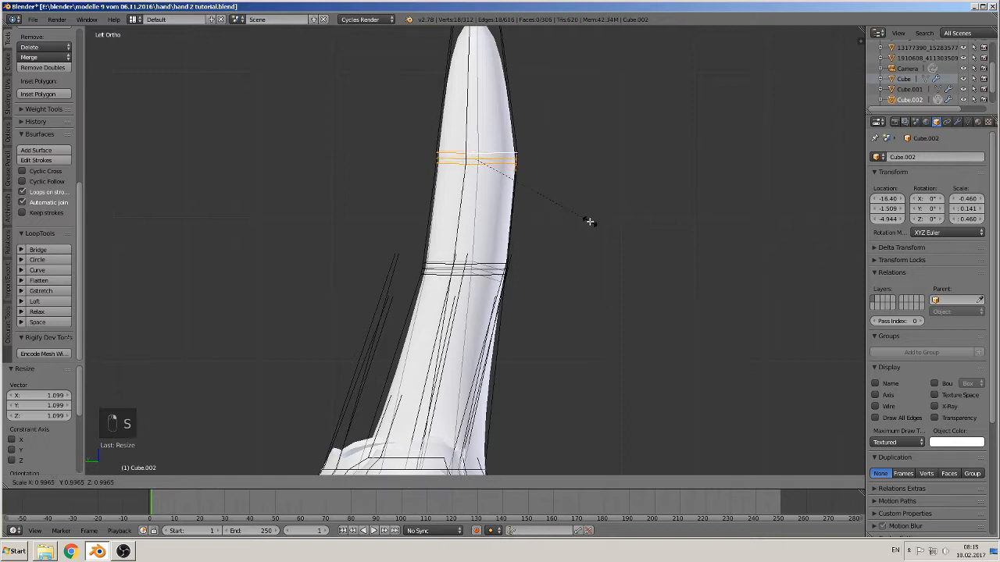
pyautogui.click(569, 212)
pyautogui.moveTo(444, 160); pyautogui.dragTo(454, 162)
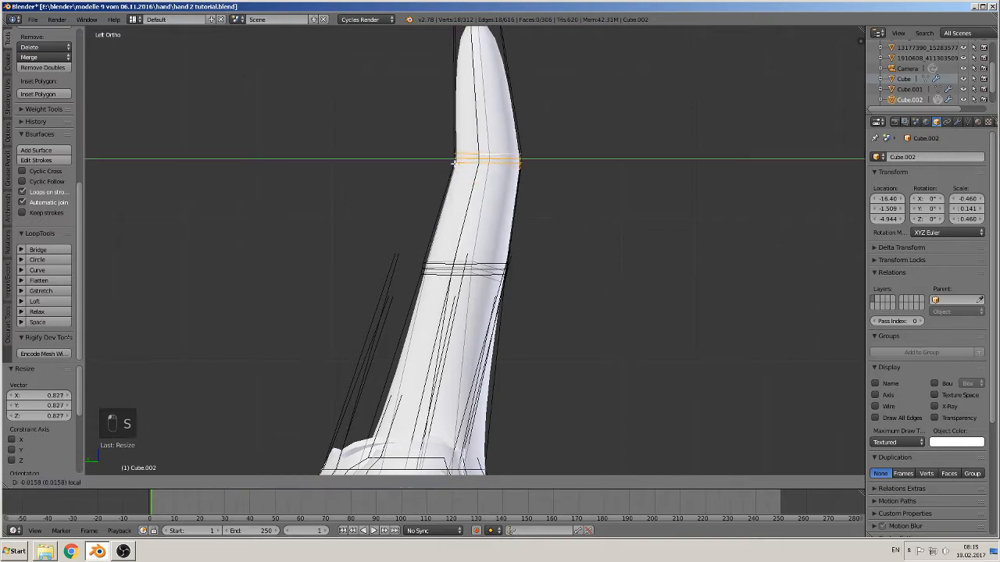
# Move the index finger's tip loop -0.052 along local Y and -0.050 along local Z, finishing with a 0.006 correction along Y
pyautogui.keyDown('shift'); pyautogui.moveTo(514, 108); pyautogui.dragTo(502, 179, button='middle'); pyautogui.keyUp('shift')
pyautogui.keyDown('alt'); pyautogui.rightClick(471, 85); pyautogui.keyUp('alt')
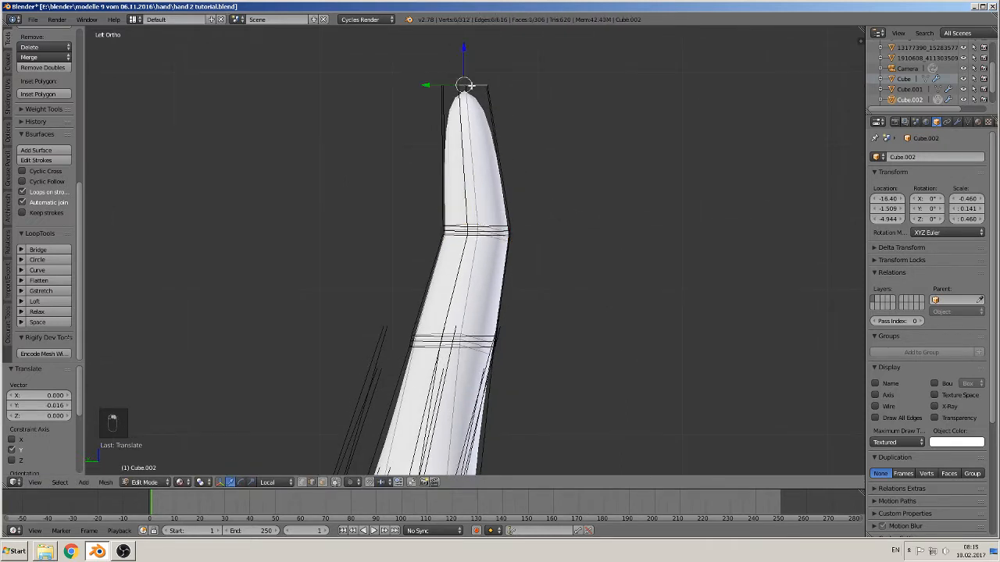
pyautogui.moveTo(432, 84); pyautogui.dragTo(488, 88)
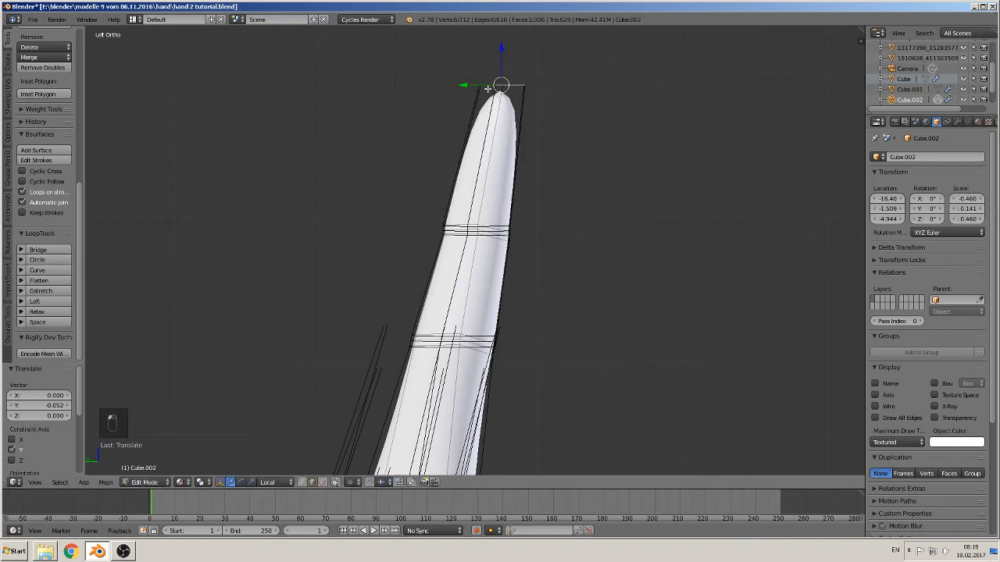
pyautogui.moveTo(505, 52); pyautogui.dragTo(491, 89)
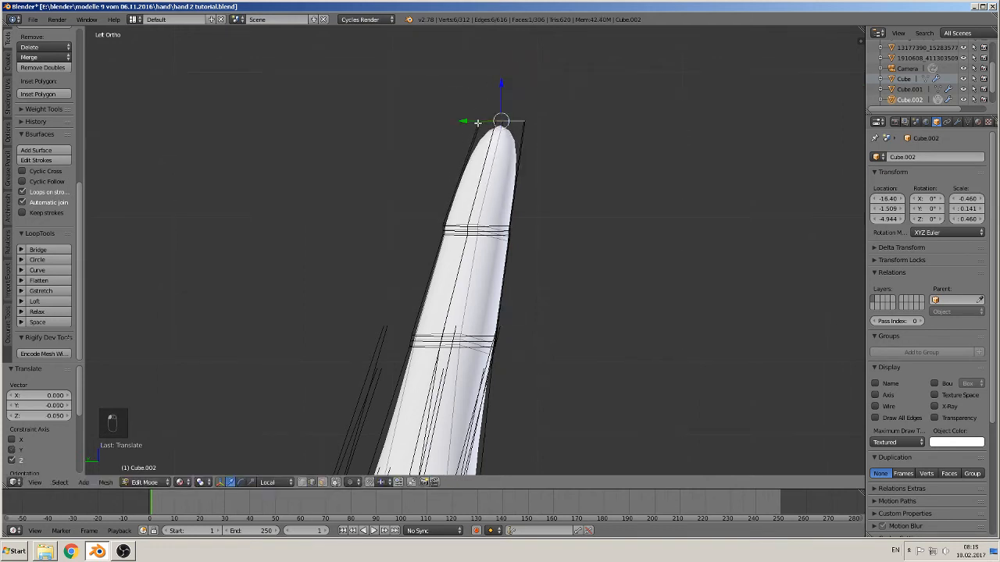
pyautogui.moveTo(469, 121); pyautogui.dragTo(473, 122)
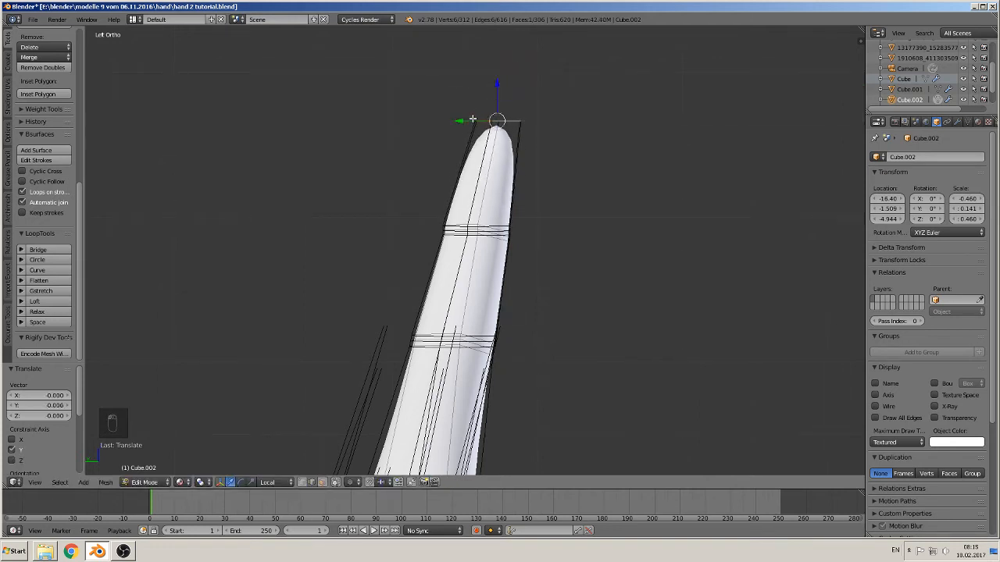
# Reveal the hidden fingers, clear the selection and return to Object Mode
pyautogui.moveTo(594, 248); pyautogui.dragTo(406, 313, button='middle')
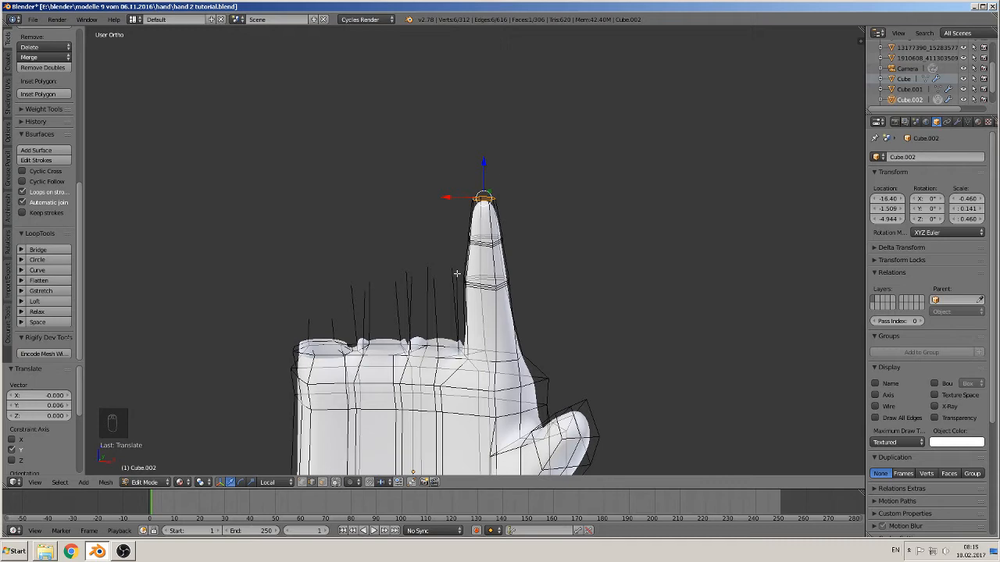
pyautogui.hotkey('alt', 'h')
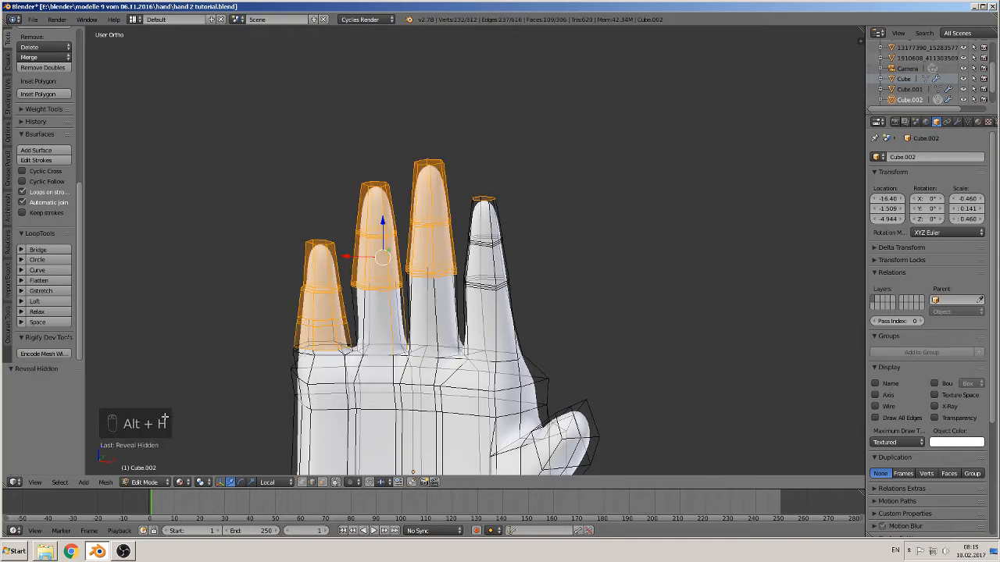
pyautogui.moveTo(374, 284); pyautogui.dragTo(397, 241, button='middle')
pyautogui.press('a')
pyautogui.press('Tab')
# Examine the reshaped hand beside the reference images and then its fingers close up
pyautogui.scroll(-9, 529, 254)
pyautogui.keyDown('shift'); pyautogui.moveTo(560, 224); pyautogui.dragTo(425, 356, button='middle'); pyautogui.keyUp('shift')
pyautogui.scroll(-2, 427, 356)
pyautogui.scroll(1, 524, 288)
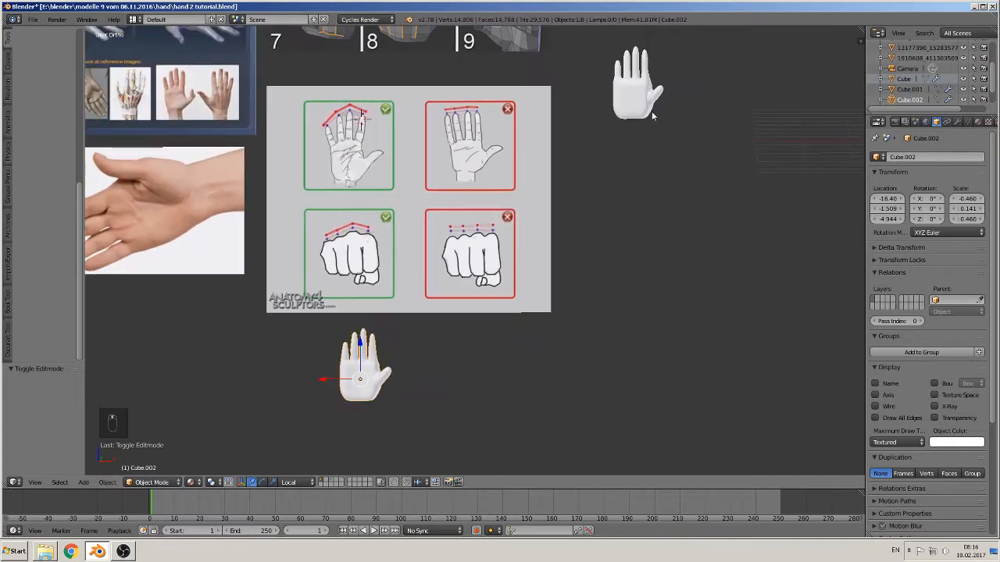
pyautogui.scroll(1, 356, 406)
pyautogui.keyDown('shift'); pyautogui.moveTo(361, 397); pyautogui.dragTo(477, 312, button='middle'); pyautogui.keyUp('shift')
pyautogui.scroll(6, 478, 312)
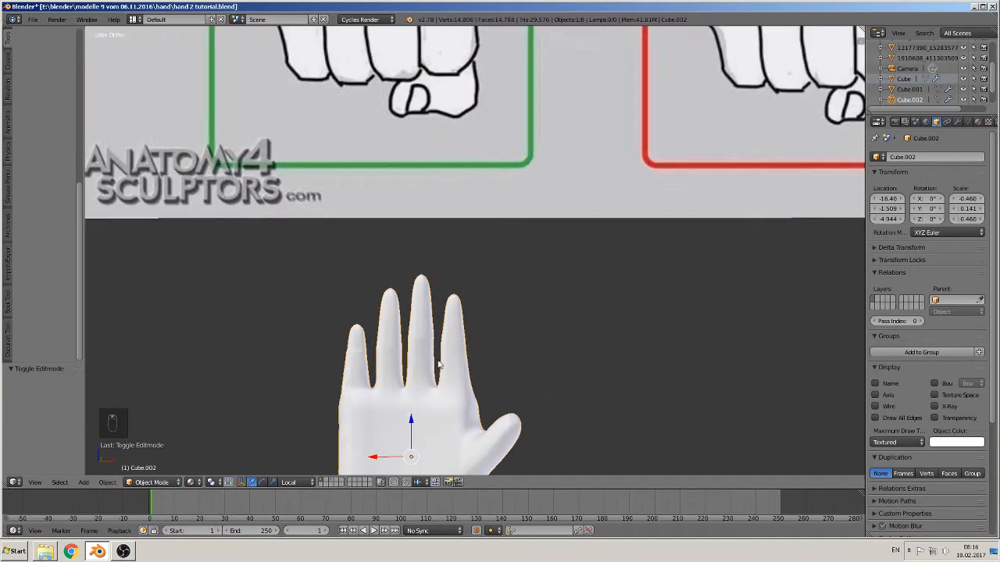
pyautogui.scroll(2, 392, 386)
pyautogui.scroll(3, 504, 277)
pyautogui.keyDown('shift'); pyautogui.moveTo(419, 359); pyautogui.dragTo(473, 306, button='middle'); pyautogui.keyUp('shift')
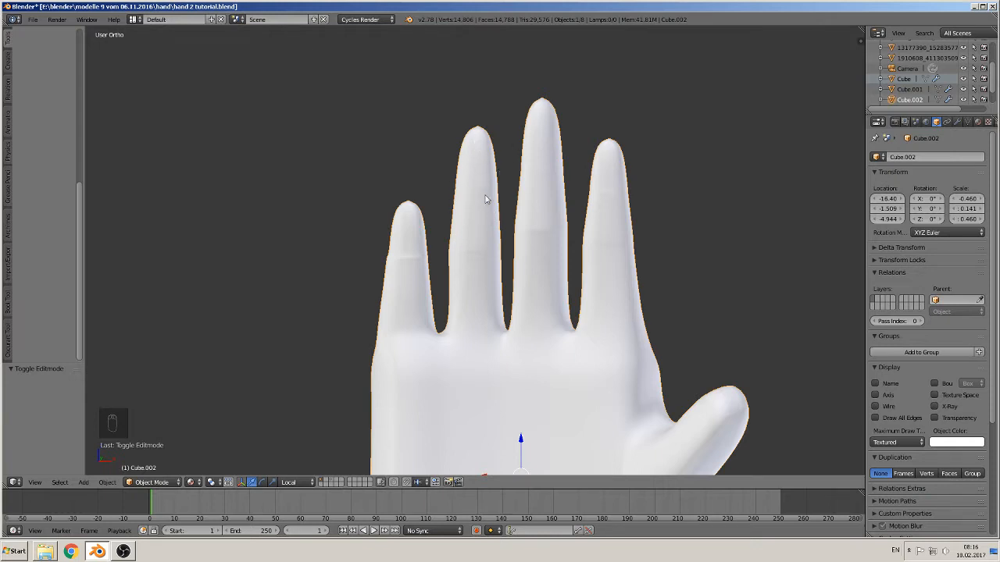
# In Edit Mode, select the little finger's base loop and all its lower- and upper-joint loops, and scale them by 0.814
pyautogui.press('Tab')
pyautogui.scroll(2, 462, 255)
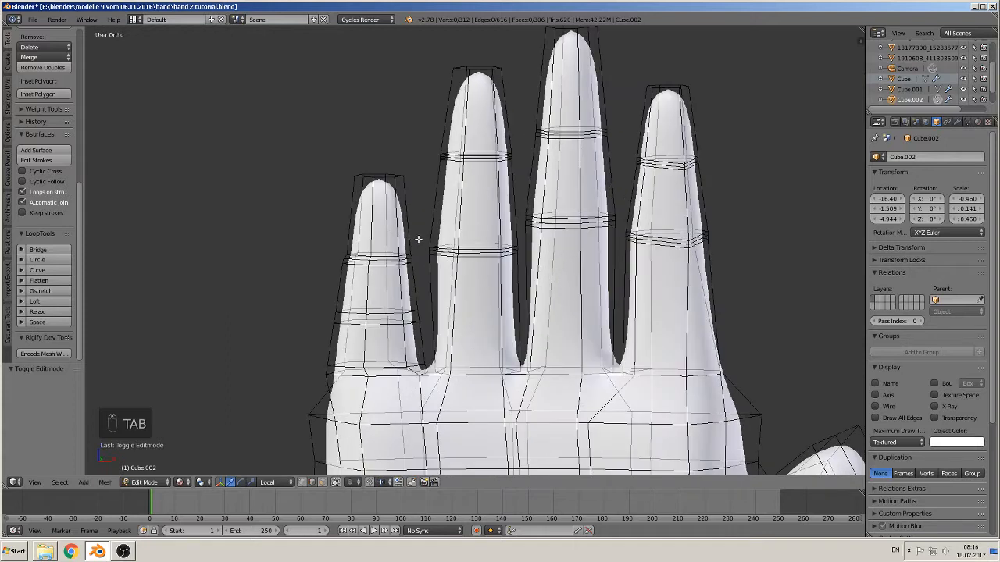
pyautogui.rightClick(385, 177)
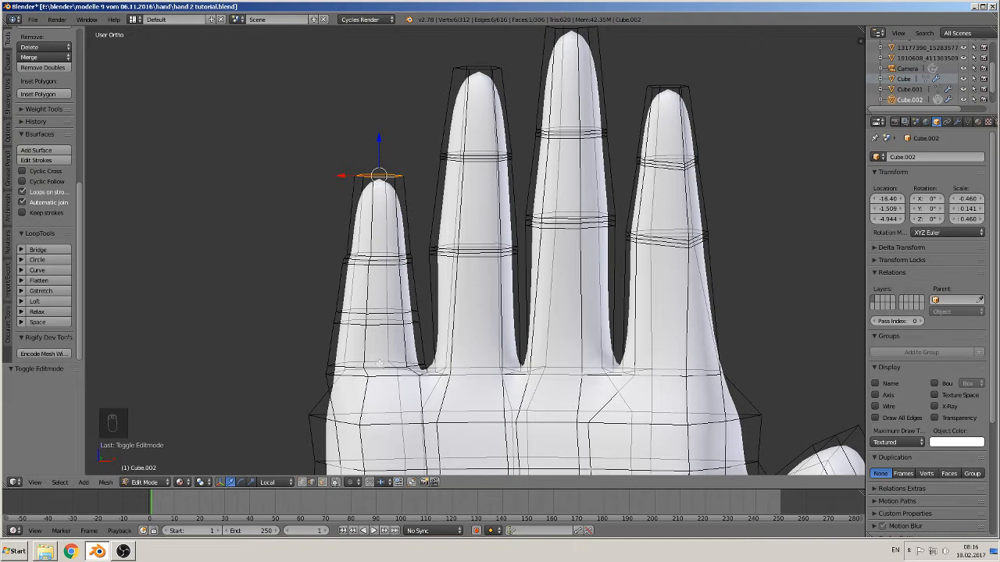
pyautogui.keyDown('alt'); pyautogui.rightClick(379, 364); pyautogui.keyUp('alt')
pyautogui.keyDown('alt'); pyautogui.keyDown('shift'); pyautogui.rightClick(376, 322); pyautogui.keyUp('shift'); pyautogui.keyUp('alt')
pyautogui.keyDown('alt'); pyautogui.keyDown('shift'); pyautogui.rightClick(379, 313); pyautogui.keyUp('shift'); pyautogui.keyUp('alt')
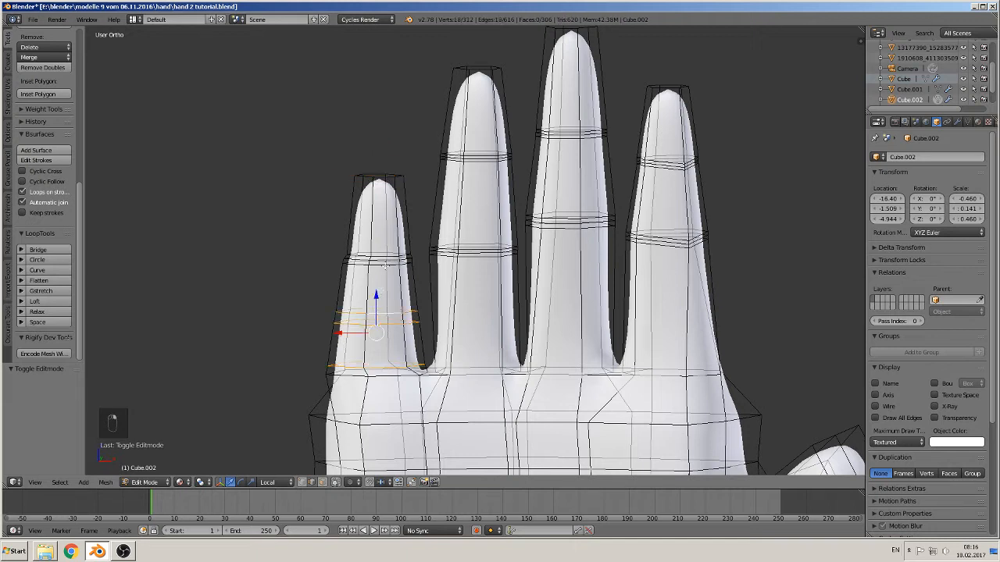
pyautogui.keyDown('alt'); pyautogui.keyDown('shift'); pyautogui.rightClick(381, 263); pyautogui.keyUp('shift'); pyautogui.keyUp('alt')
pyautogui.keyDown('alt'); pyautogui.keyDown('shift'); pyautogui.rightClick(379, 257); pyautogui.keyUp('shift'); pyautogui.keyUp('alt')
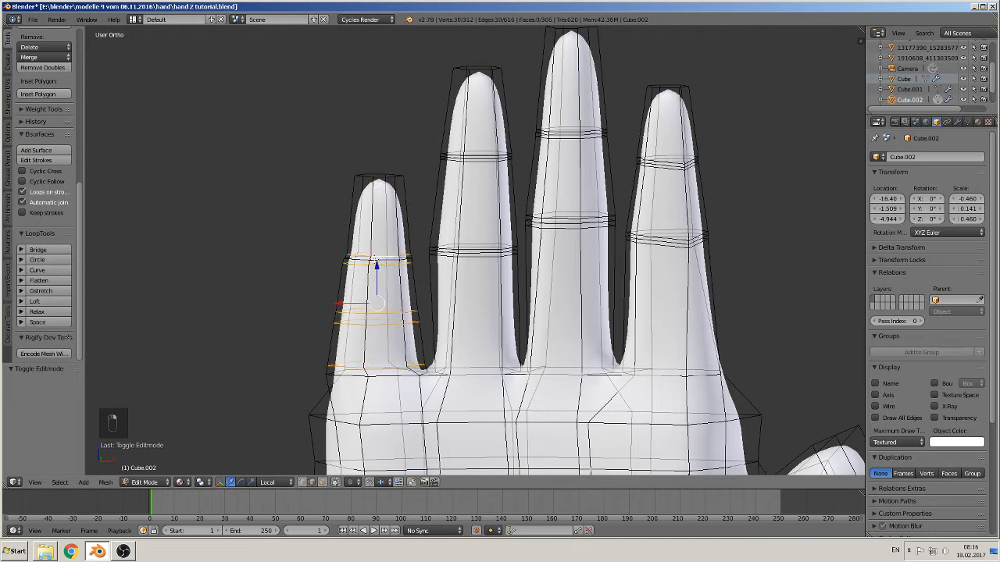
pyautogui.keyDown('alt'); pyautogui.keyDown('shift'); pyautogui.rightClick(375, 255); pyautogui.keyUp('shift'); pyautogui.keyUp('alt')
pyautogui.press('s')
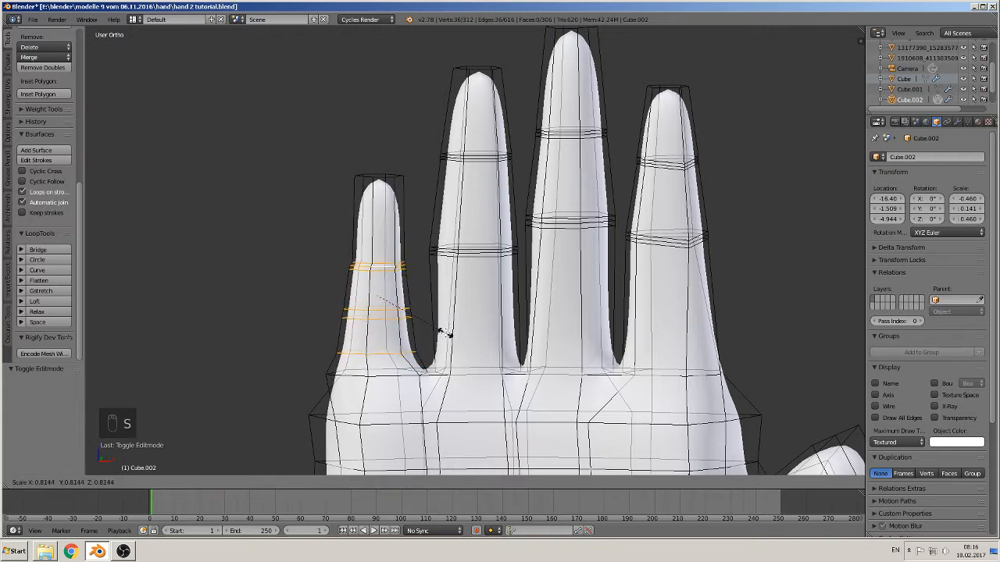
pyautogui.click(443, 333)
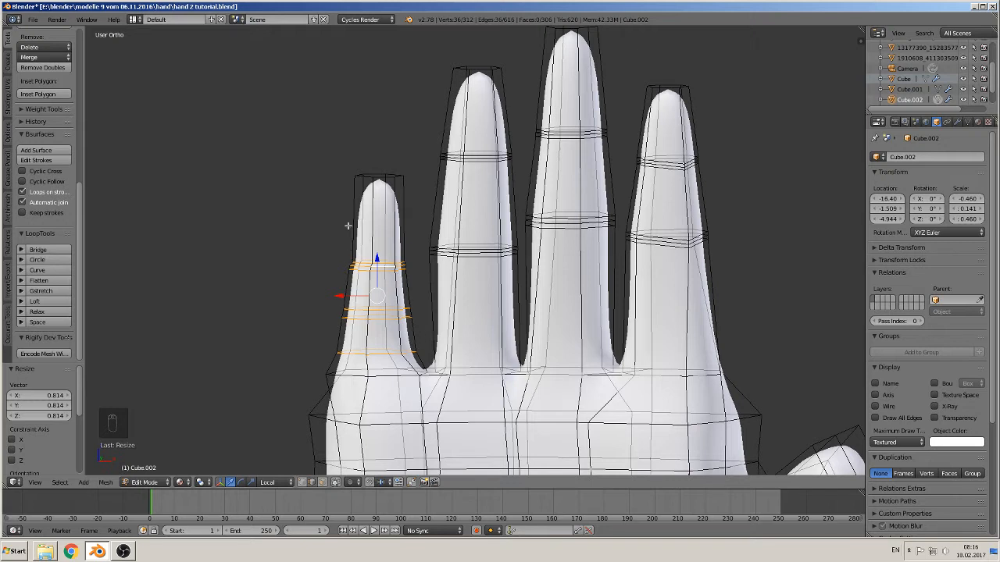
# Scale the two loops at the little finger's lower joint by 1.011 along the X axis
pyautogui.rightClick(357, 311)
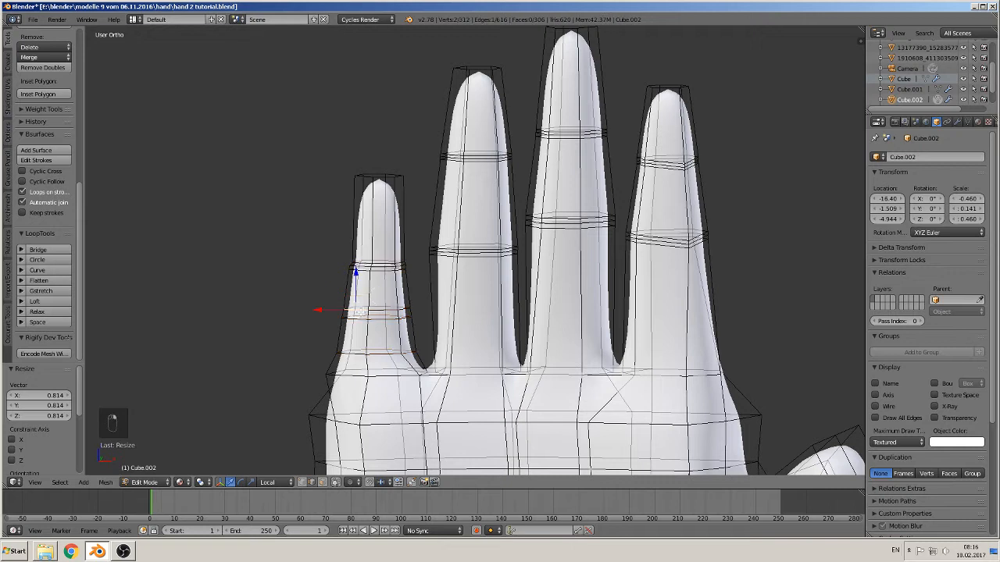
pyautogui.keyDown('alt'); pyautogui.rightClick(358, 311); pyautogui.keyUp('alt')
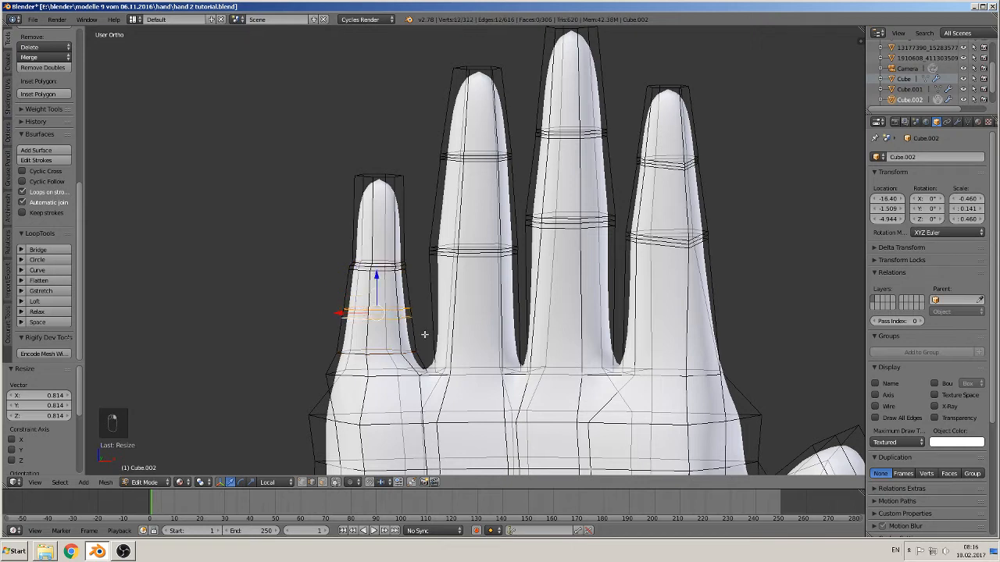
pyautogui.press('s')
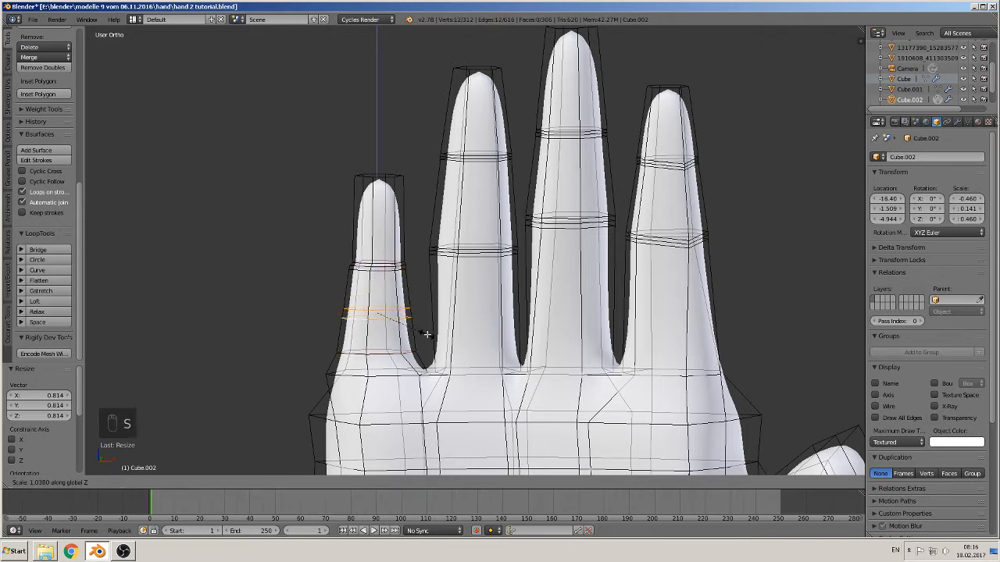
pyautogui.click(426, 333)
pyautogui.press('s')
pyautogui.press('x')
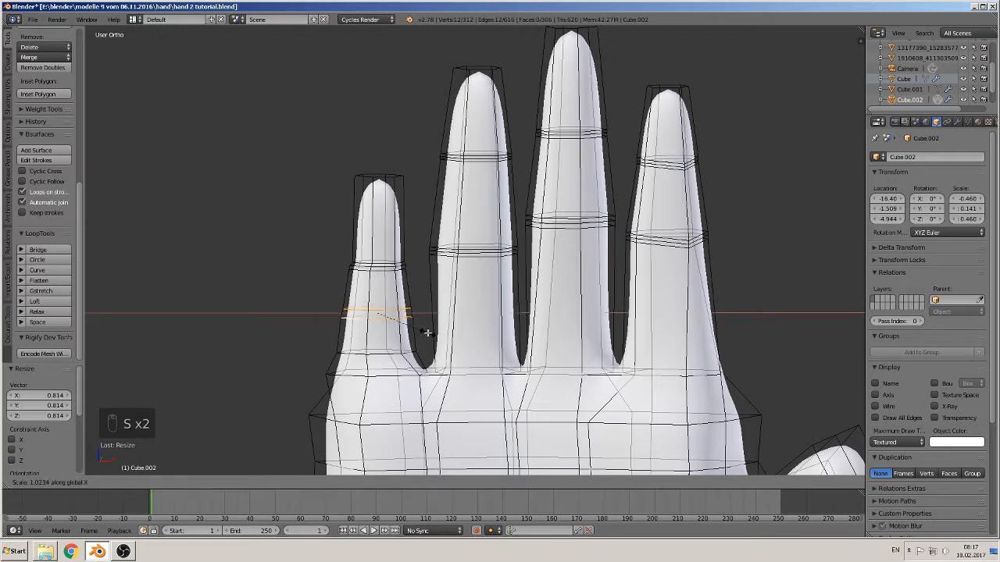
pyautogui.click(425, 333)
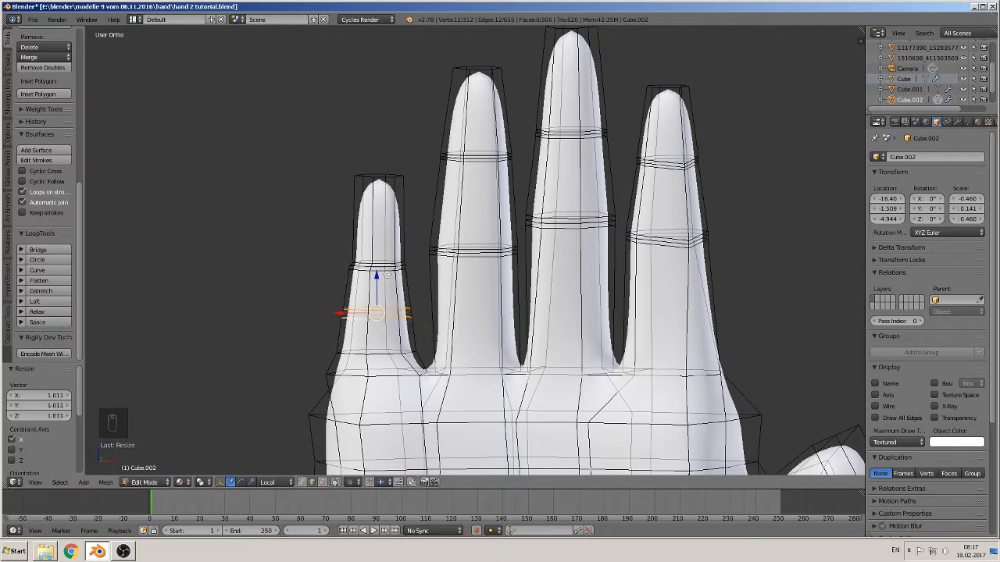
pyautogui.press('a')
pyautogui.press('v')
pyautogui.press('c')
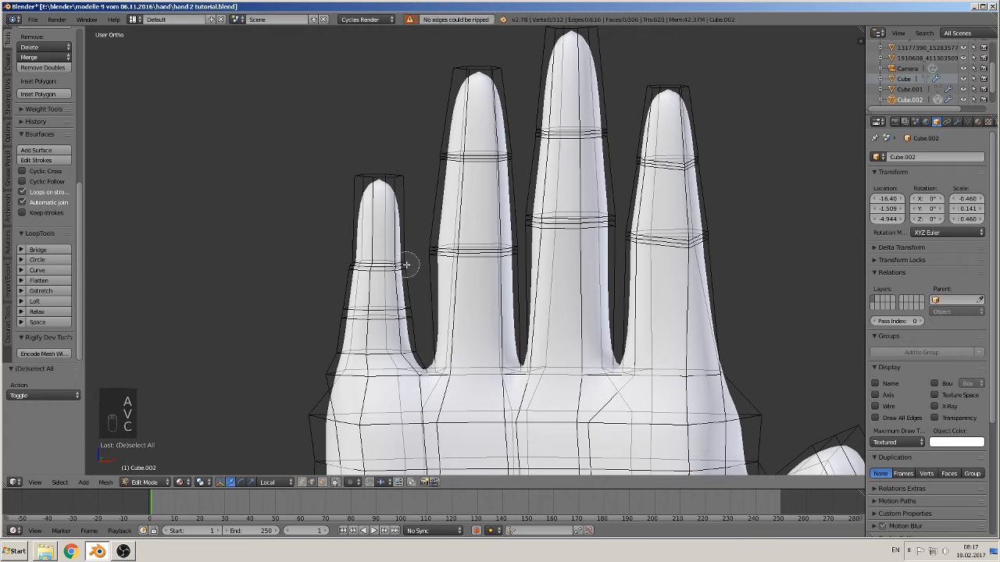
pyautogui.moveTo(406, 264); pyautogui.dragTo(361, 268)
pyautogui.rightClick(356, 267)
pyautogui.scroll(1, 401, 298)
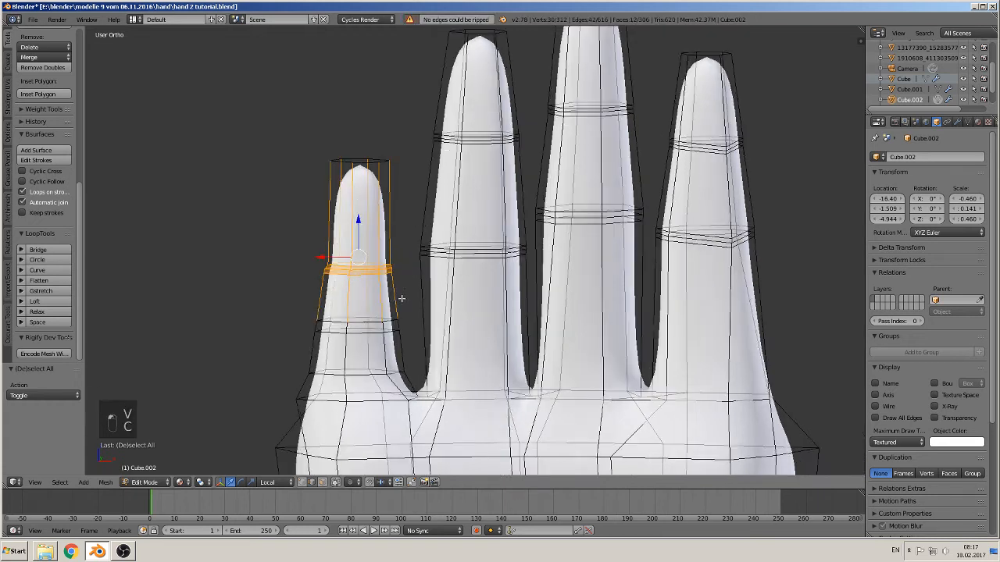
pyautogui.press('s')
pyautogui.press('x')
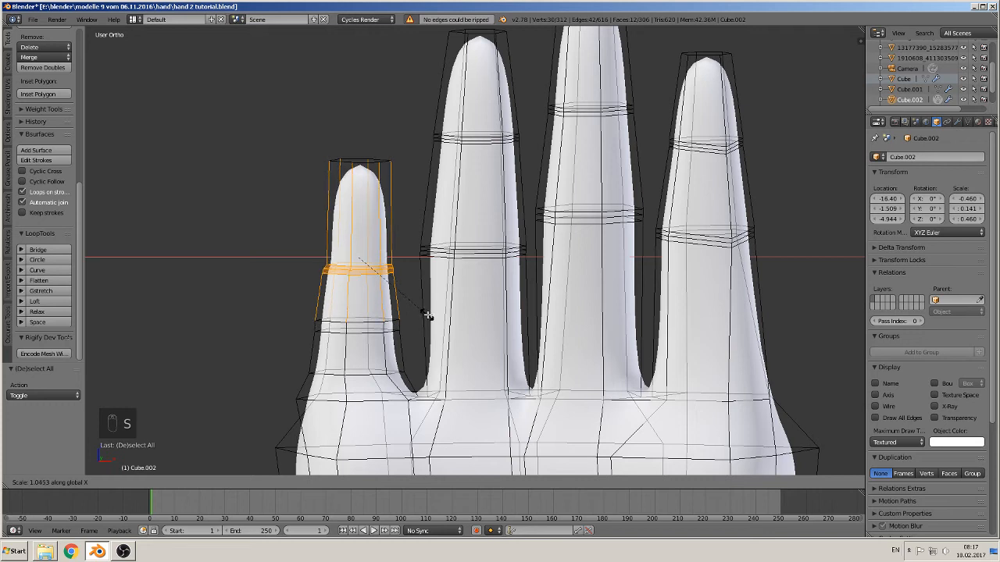
pyautogui.click(430, 316)
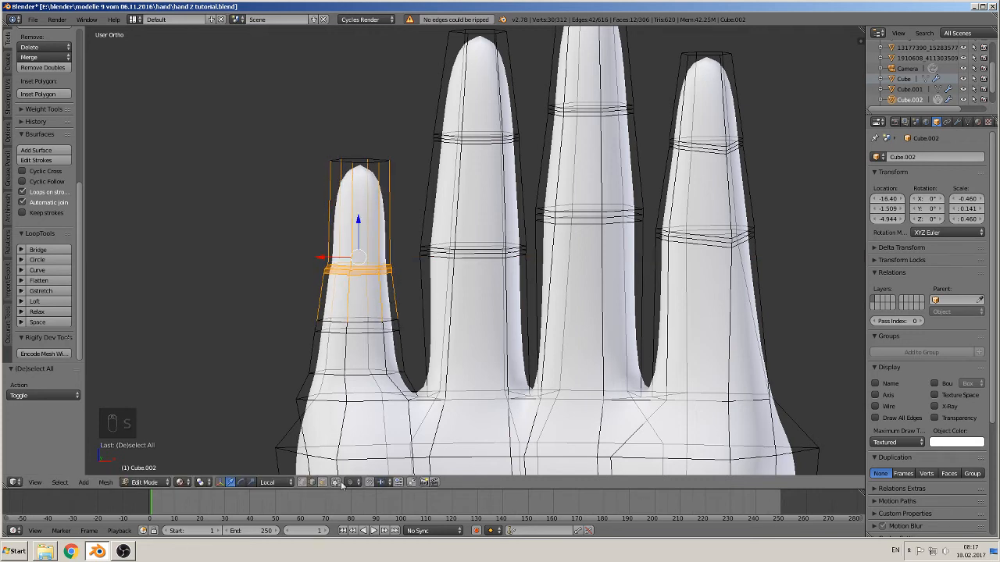
# Using vertex selection, pick only the little finger's three upper-joint loops and widen them by 1.073 along X
pyautogui.click(304, 481)
pyautogui.press('a')
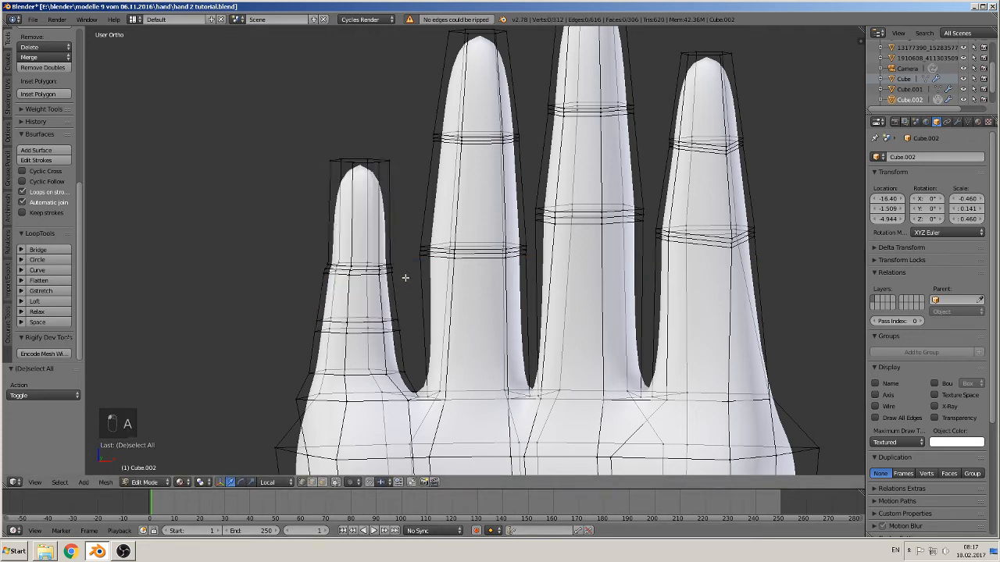
pyautogui.press('c')
pyautogui.moveTo(390, 268); pyautogui.dragTo(335, 269)
pyautogui.rightClick(341, 283)
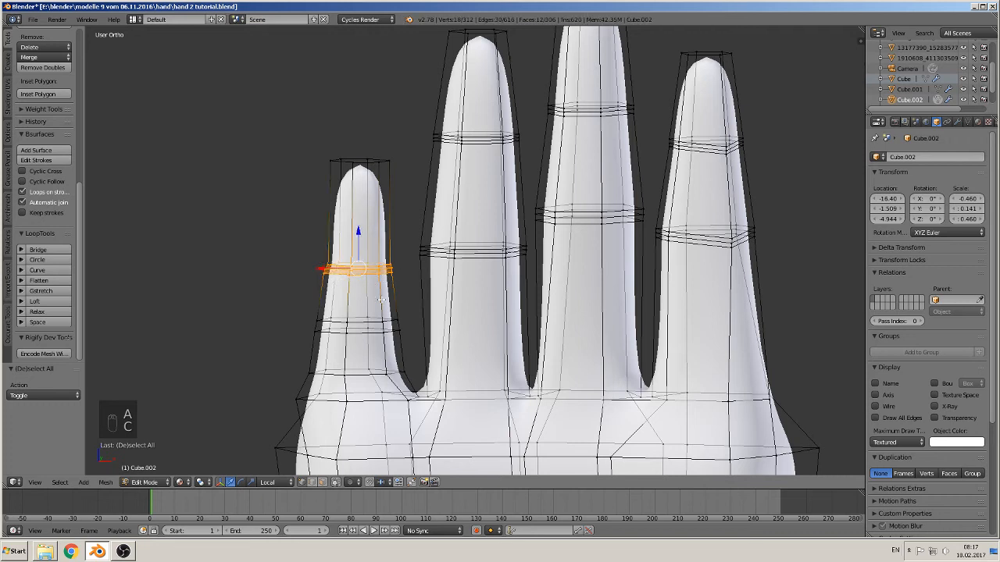
pyautogui.press('s')
pyautogui.press('x')
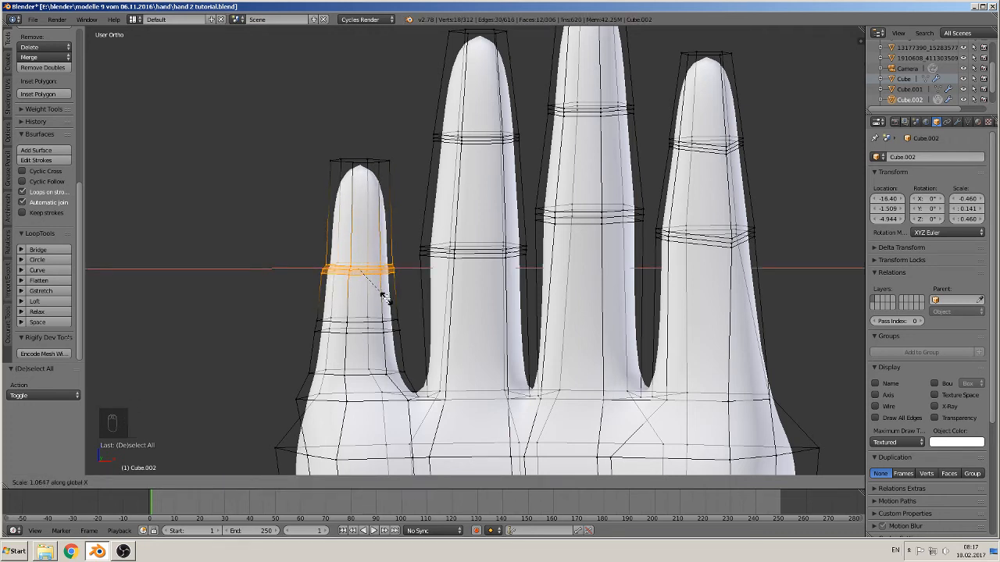
pyautogui.click(388, 298)
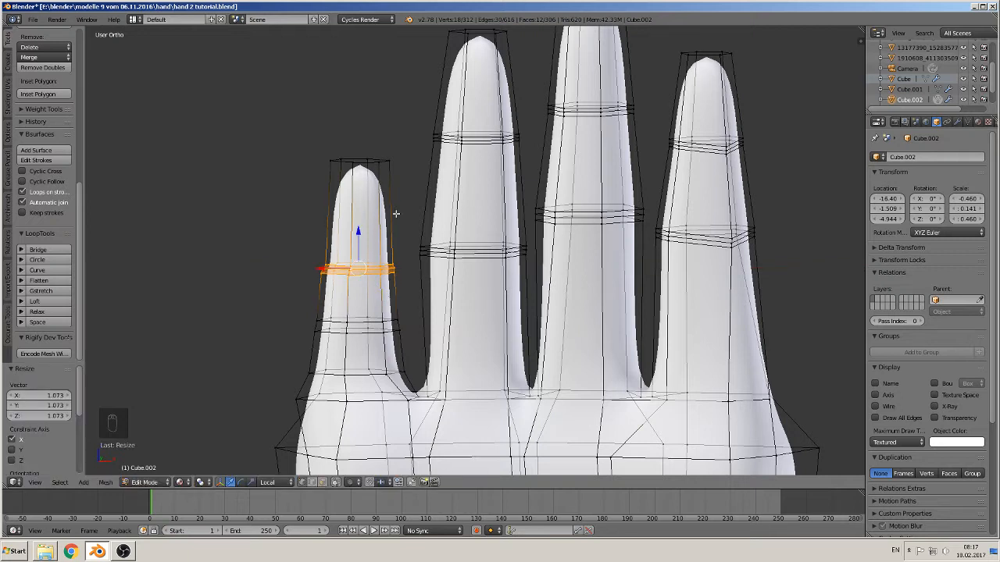
# Narrow the loop at the little finger's base by scaling it 0.850 along the X axis
pyautogui.press('a')
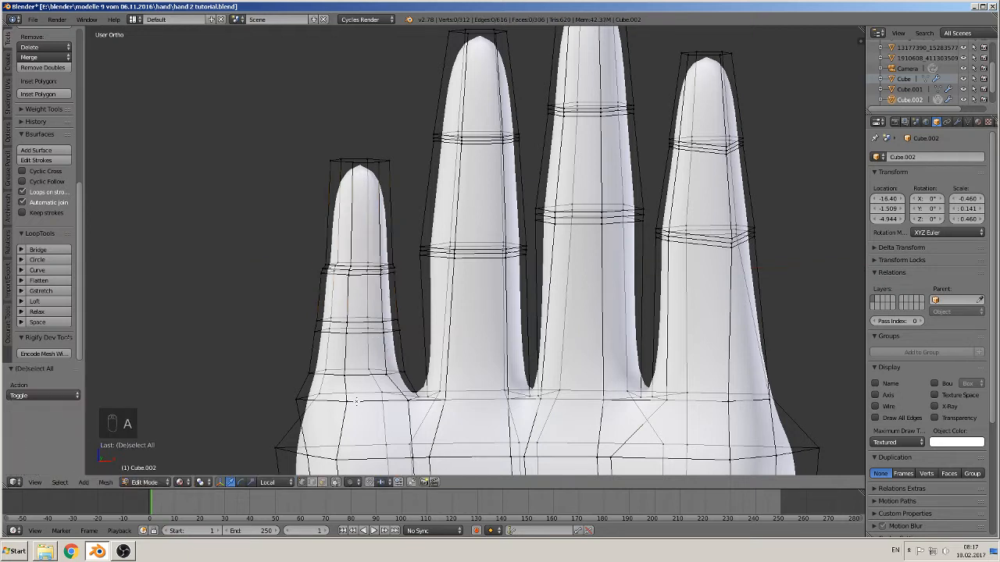
pyautogui.keyDown('alt'); pyautogui.rightClick(367, 373); pyautogui.keyUp('alt')
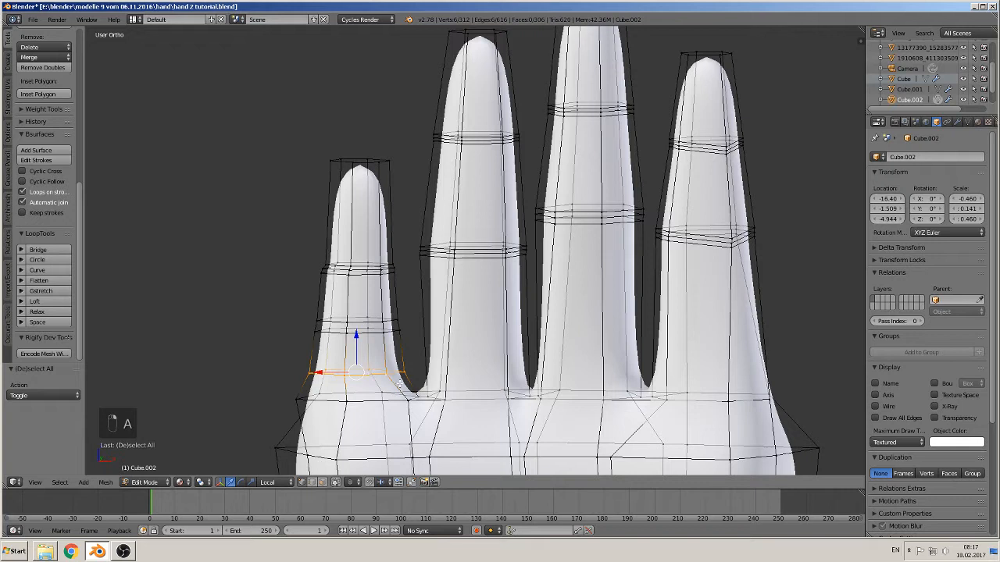
pyautogui.press('s')
pyautogui.press('x')
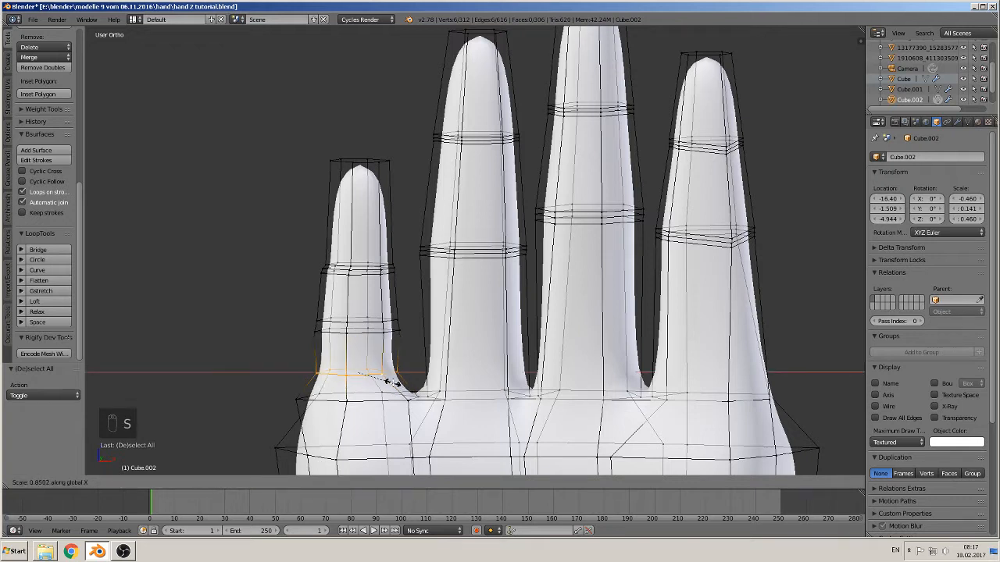
pyautogui.click(393, 381)
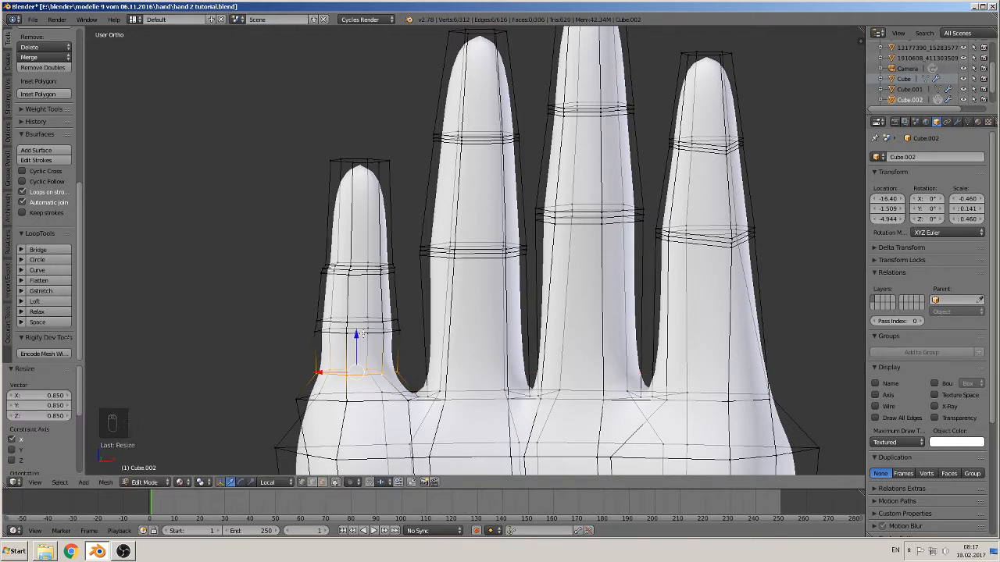
# Narrow the little finger's lower-joint loops by about 0.93 along X and return to Object Mode
pyautogui.press('a')
pyautogui.keyDown('alt'); pyautogui.rightClick(367, 322); pyautogui.keyUp('alt')
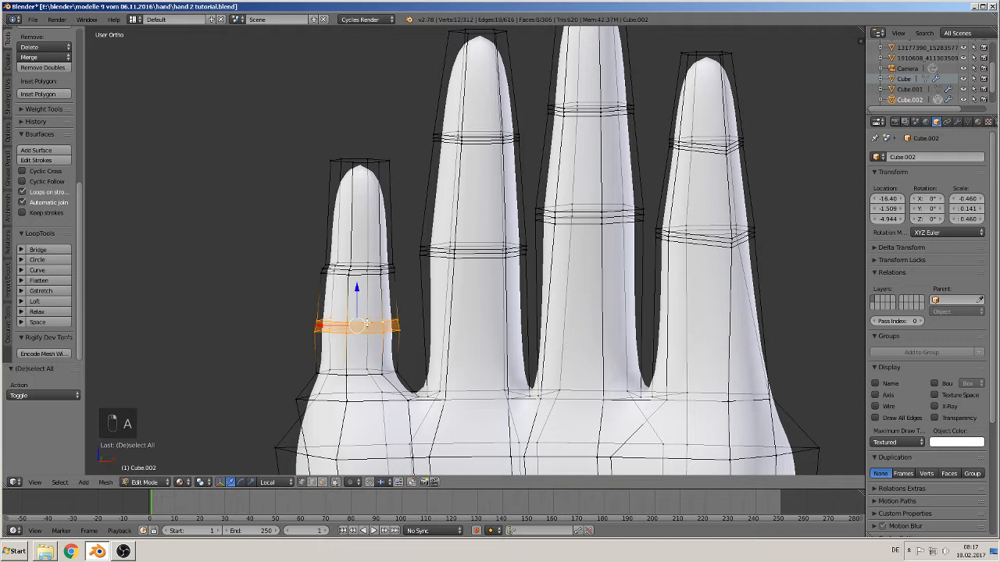
pyautogui.press('s')
pyautogui.click(403, 347)
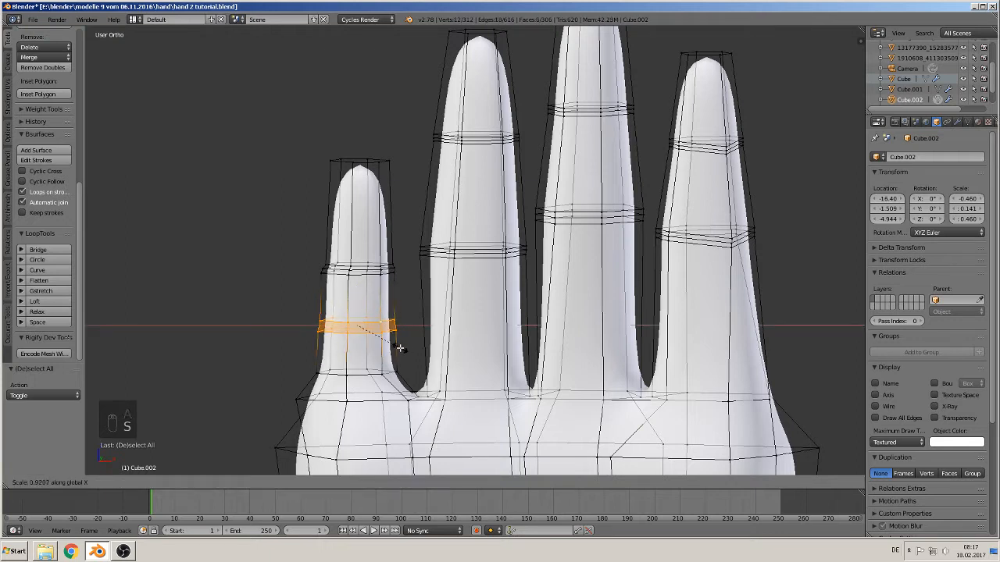
pyautogui.press('Tab')
pyautogui.scroll(-2, 402, 342)
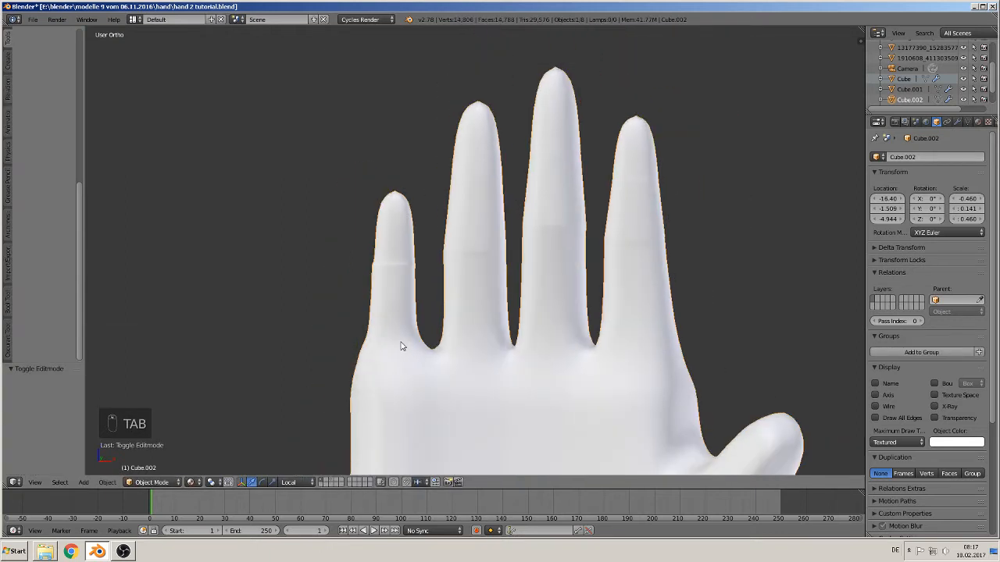
# In Edit Mode, select the six vertices around the ring finger's base and narrow them by 0.818 along the X axis
pyautogui.scroll(1, 405, 346)
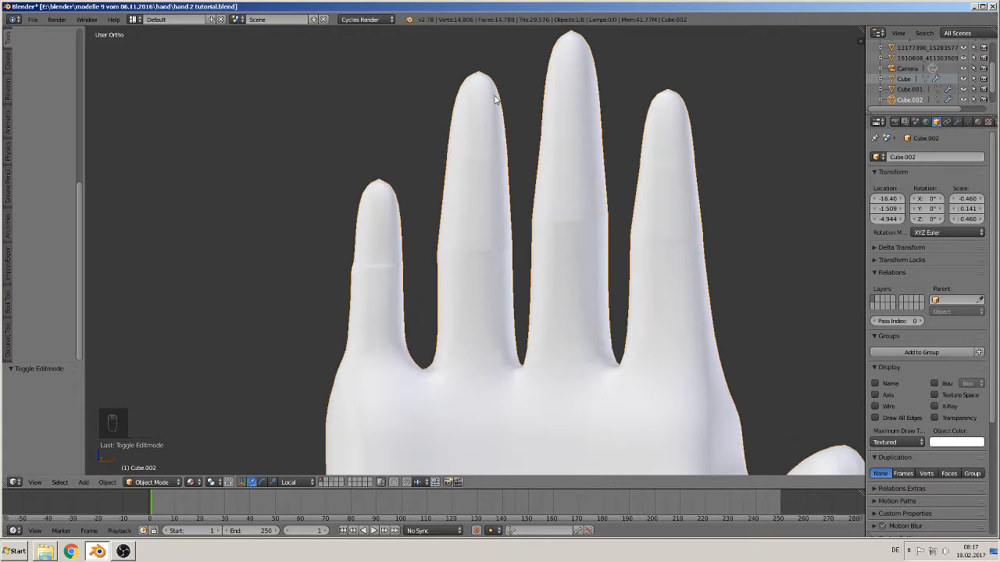
pyautogui.keyDown('shift'); pyautogui.moveTo(494, 162); pyautogui.dragTo(441, 251, button='middle'); pyautogui.keyUp('shift')
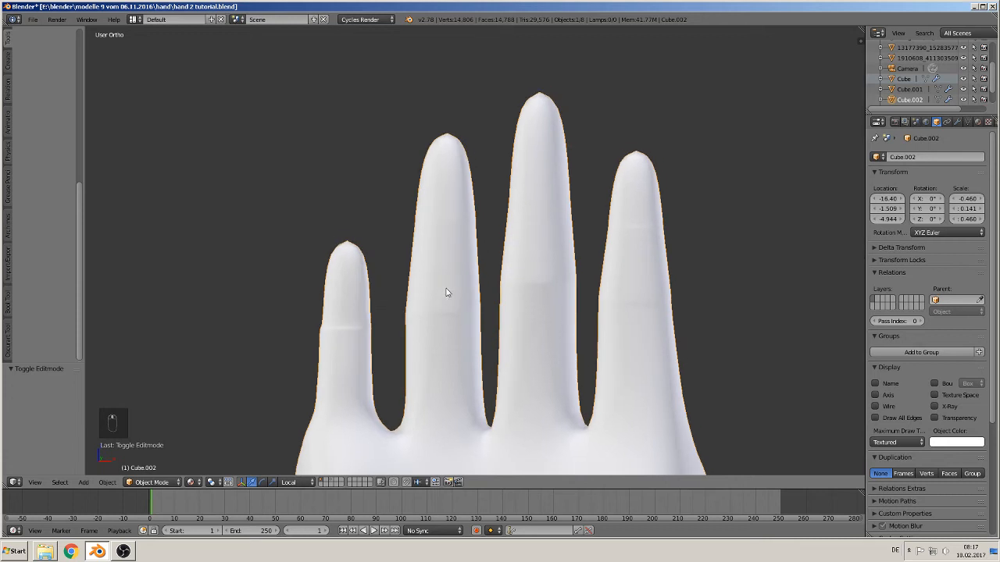
pyautogui.keyDown('shift'); pyautogui.moveTo(513, 407); pyautogui.dragTo(484, 368, button='middle'); pyautogui.keyUp('shift')
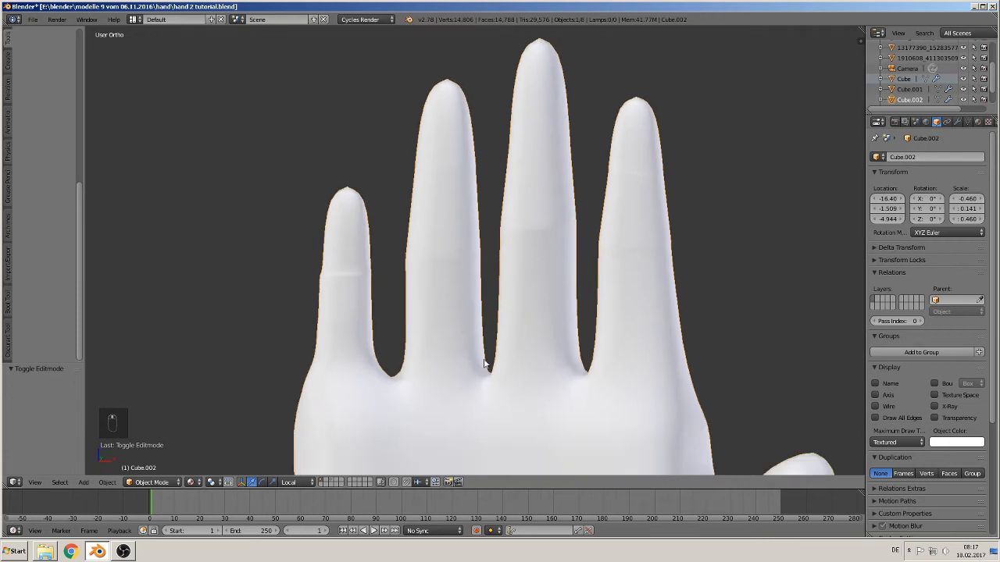
pyautogui.press('Tab')
pyautogui.keyDown('alt'); pyautogui.rightClick(427, 382); pyautogui.keyUp('alt')
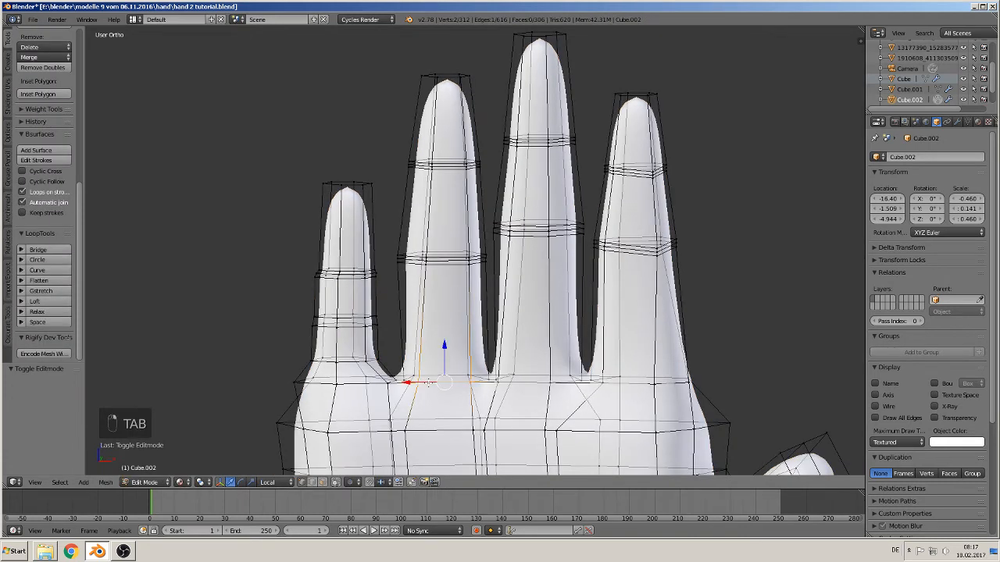
pyautogui.rightClick(410, 375)
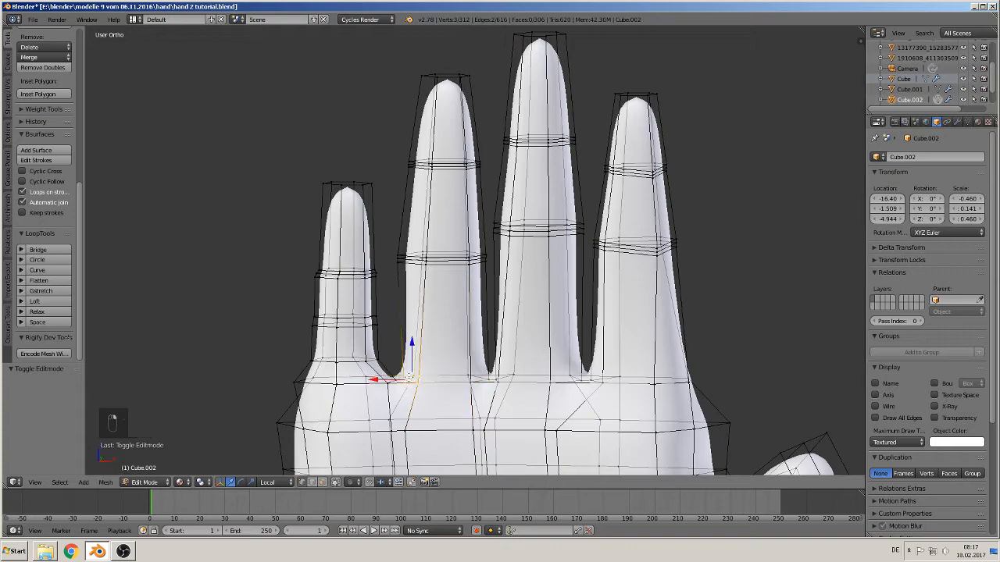
pyautogui.moveTo(434, 375); pyautogui.dragTo(415, 344, button='middle')
pyautogui.scroll(2, 414, 378)
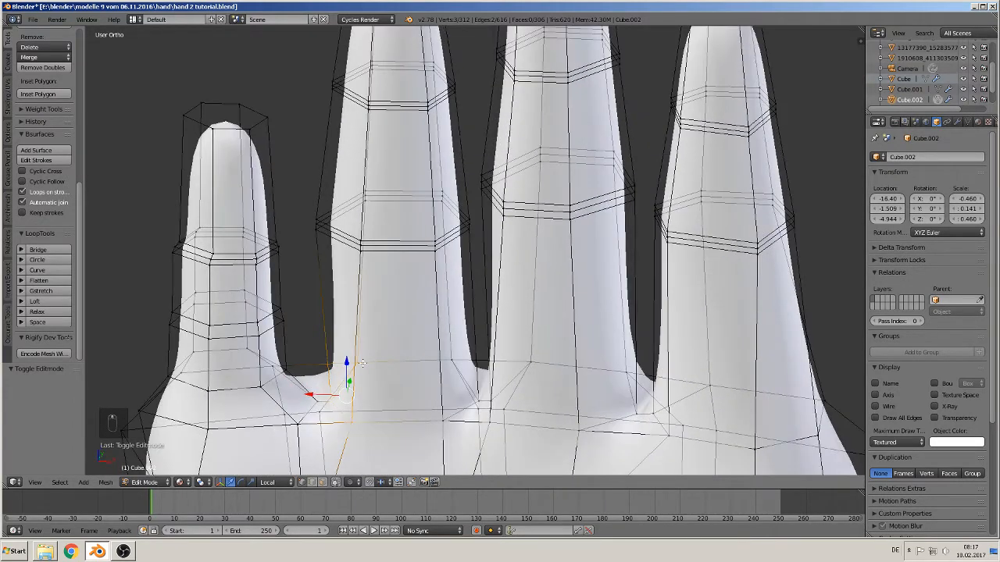
pyautogui.keyDown('shift'); pyautogui.rightClick(453, 355); pyautogui.keyUp('shift')
pyautogui.keyDown('shift'); pyautogui.rightClick(477, 402); pyautogui.keyUp('shift')
pyautogui.keyDown('shift'); pyautogui.rightClick(447, 416); pyautogui.keyUp('shift')
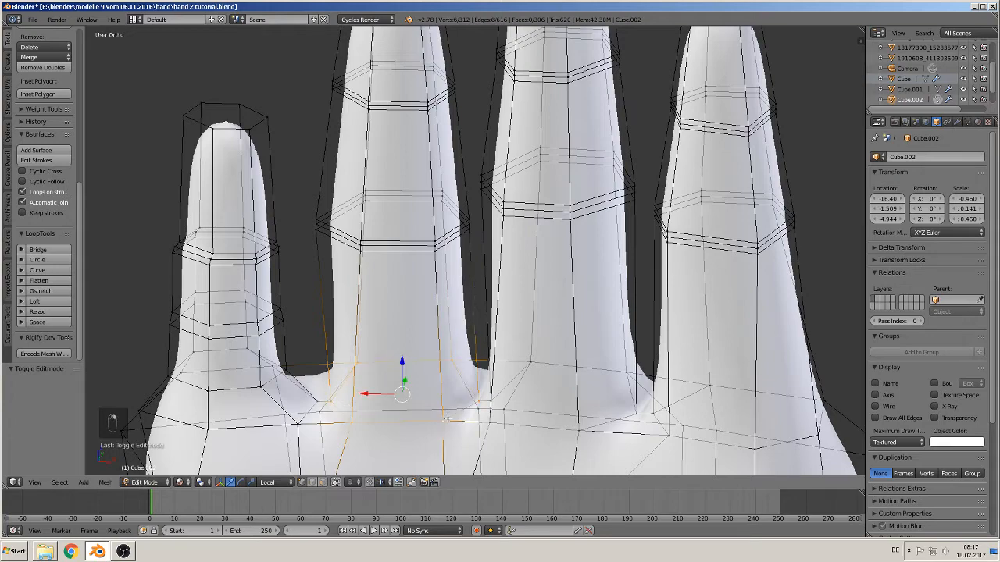
pyautogui.keyDown('shift'); pyautogui.moveTo(441, 407); pyautogui.dragTo(459, 381, button='middle'); pyautogui.keyUp('shift')
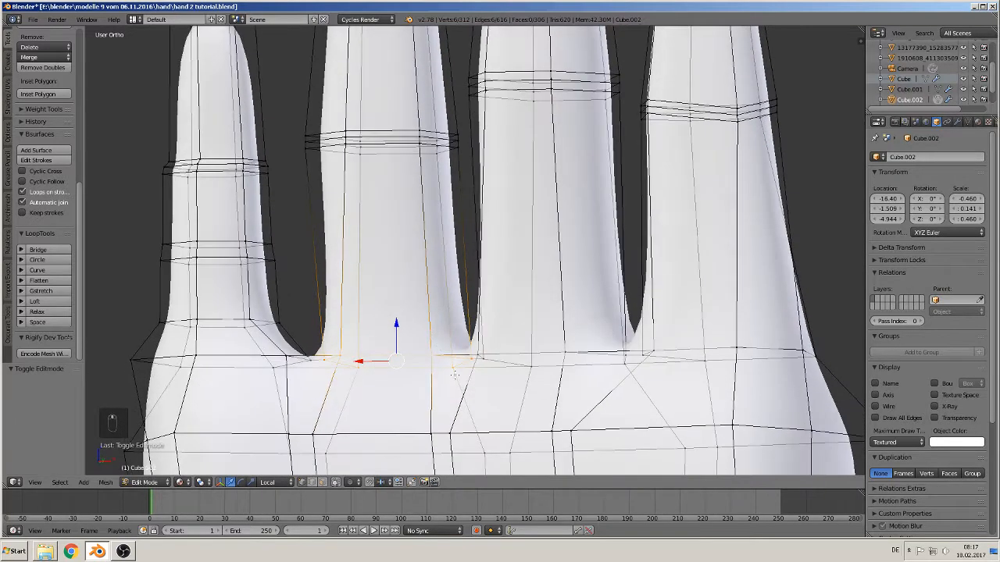
pyautogui.press('s')
pyautogui.press('x')
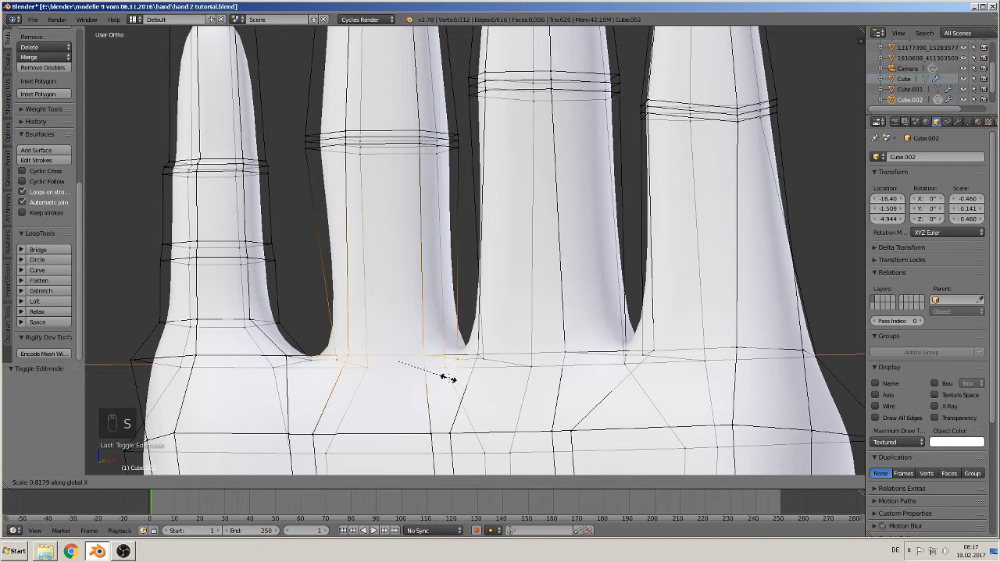
pyautogui.click(448, 379)
# In front view, scale the ring finger's base vertices uniformly by 1.101
pyautogui.press('KP_1')
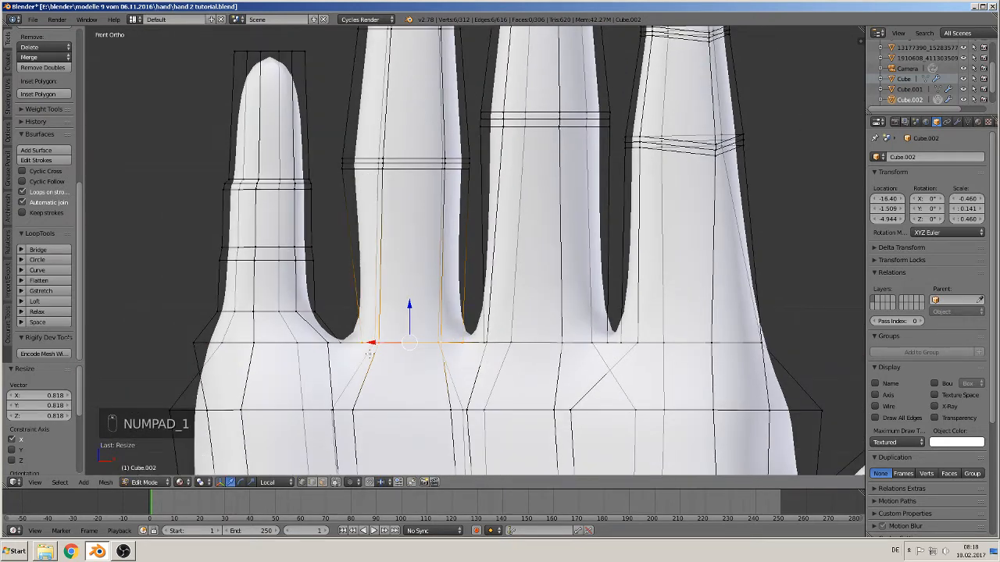
pyautogui.press('s')
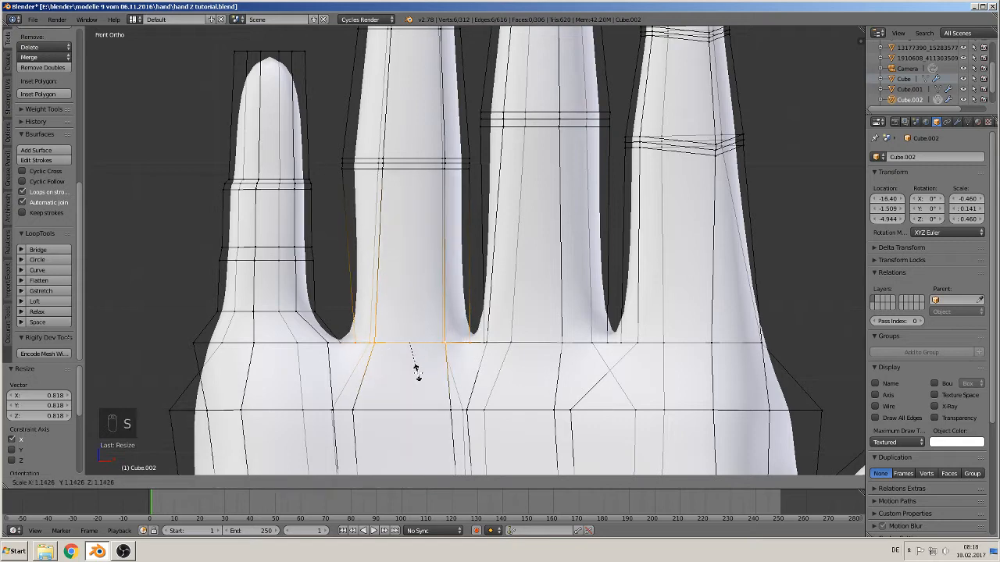
pyautogui.click(414, 373)
pyautogui.keyDown('shift'); pyautogui.moveTo(321, 286); pyautogui.dragTo(338, 326, button='middle'); pyautogui.keyUp('shift')
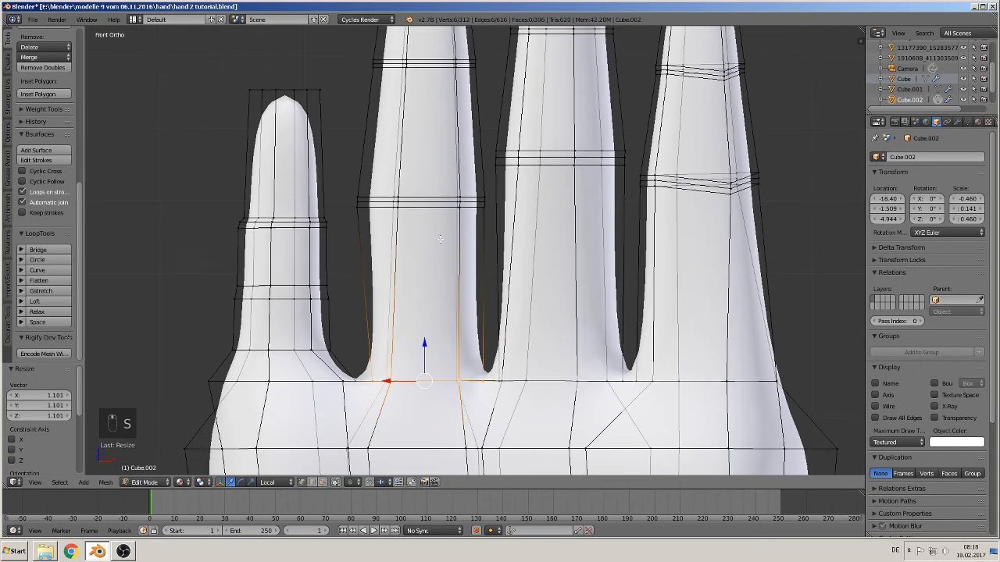
# Select only the ring finger's three lower-joint loops and narrow them by 0.867 along X
pyautogui.press('a')
pyautogui.press('c')
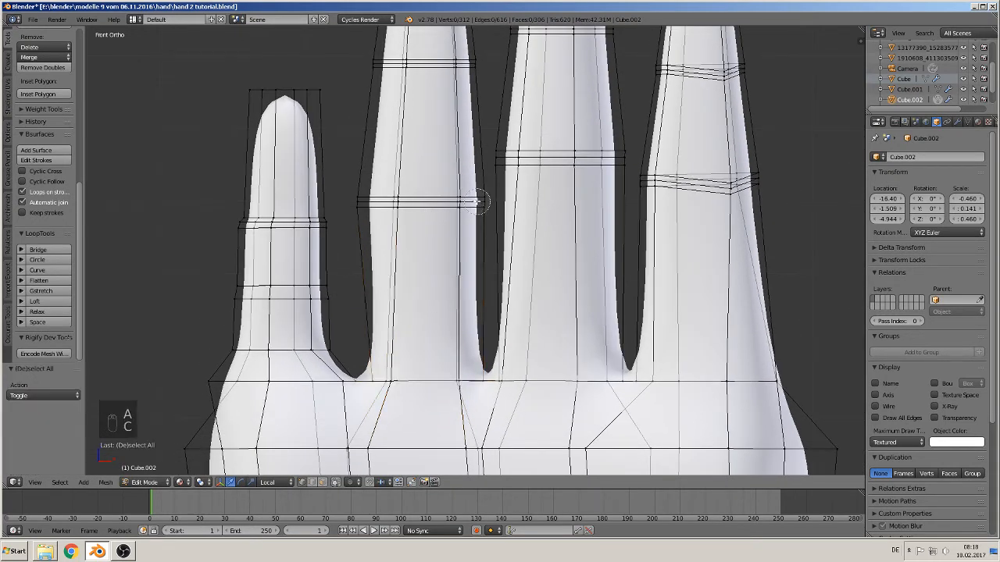
pyautogui.moveTo(477, 201); pyautogui.dragTo(357, 202)
pyautogui.rightClick(357, 202)
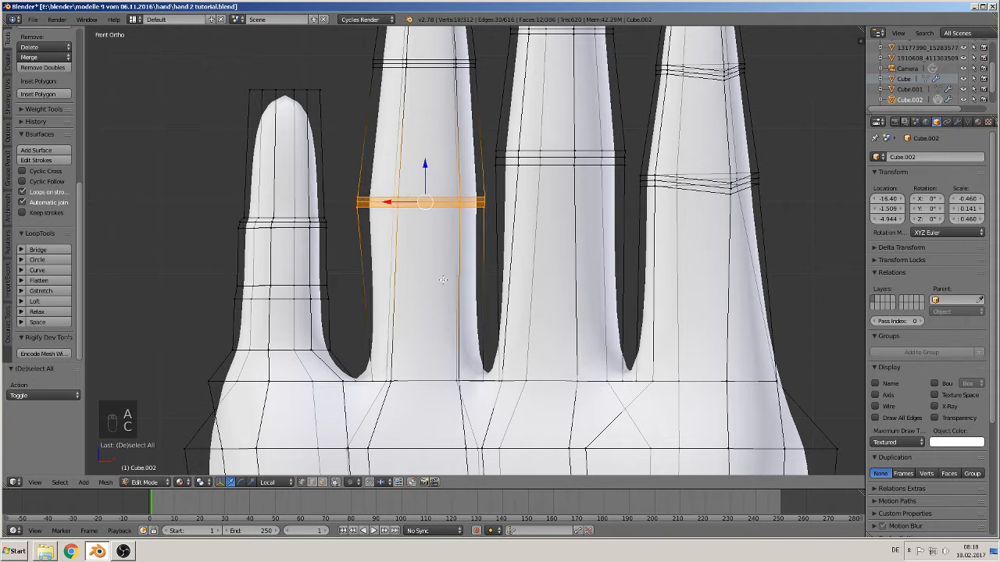
pyautogui.press('s')
pyautogui.press('x')
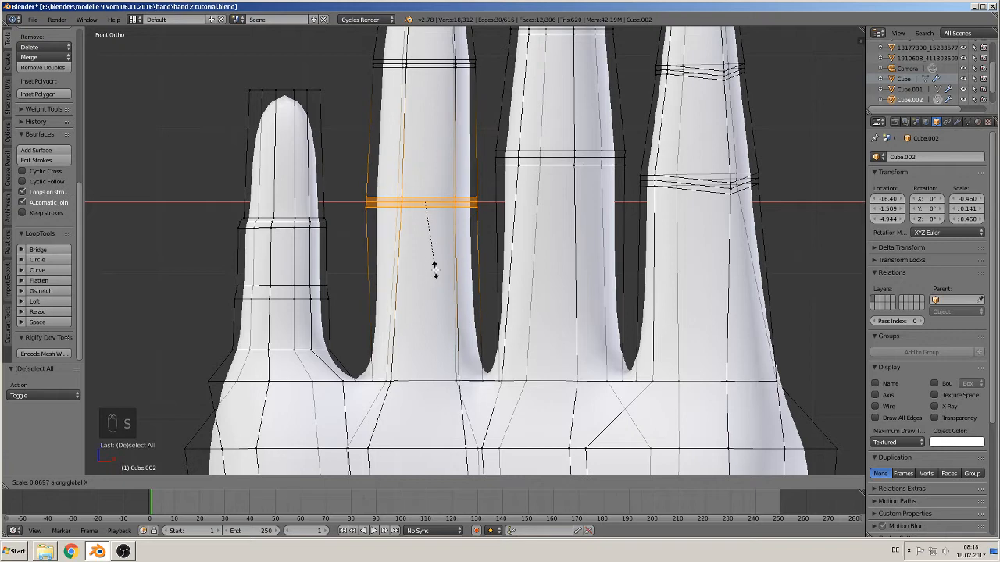
pyautogui.click(435, 270)
# Widen the ring finger's lower-joint loops by 1.085 along the X axis
pyautogui.keyDown('shift'); pyautogui.moveTo(435, 270); pyautogui.dragTo(418, 393, button='middle'); pyautogui.keyUp('shift')
pyautogui.scroll(-2, 451, 257)
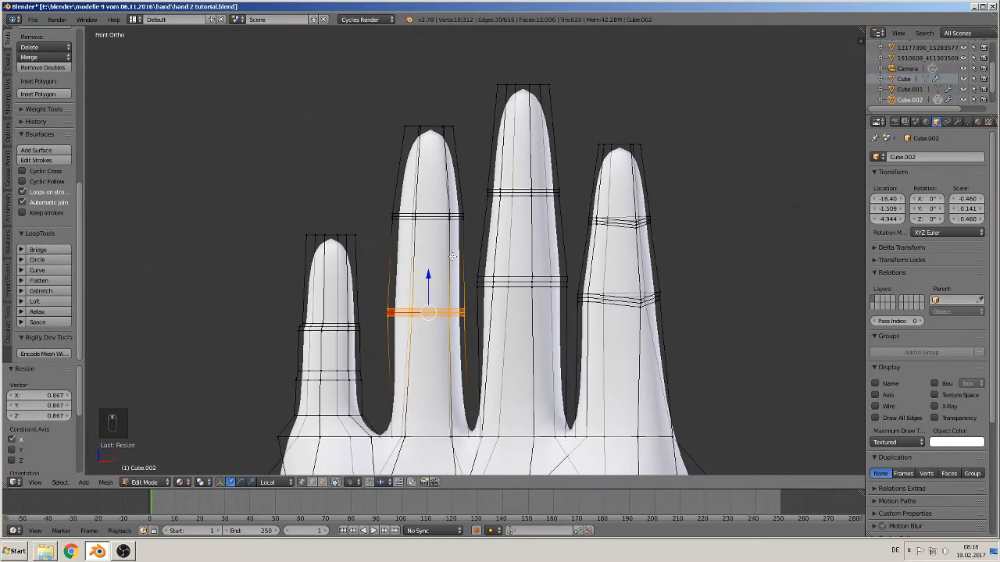
pyautogui.press('s')
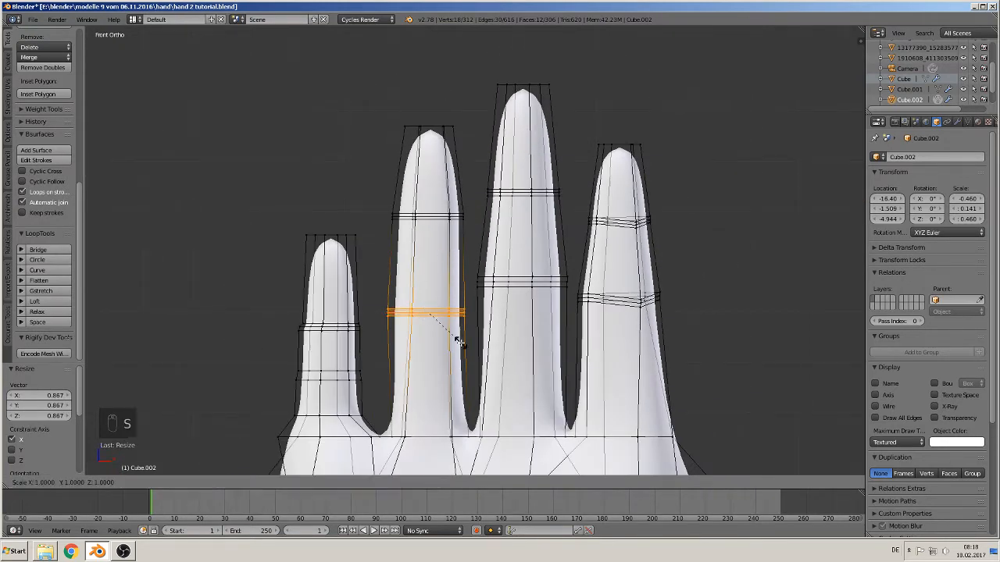
pyautogui.press('x')
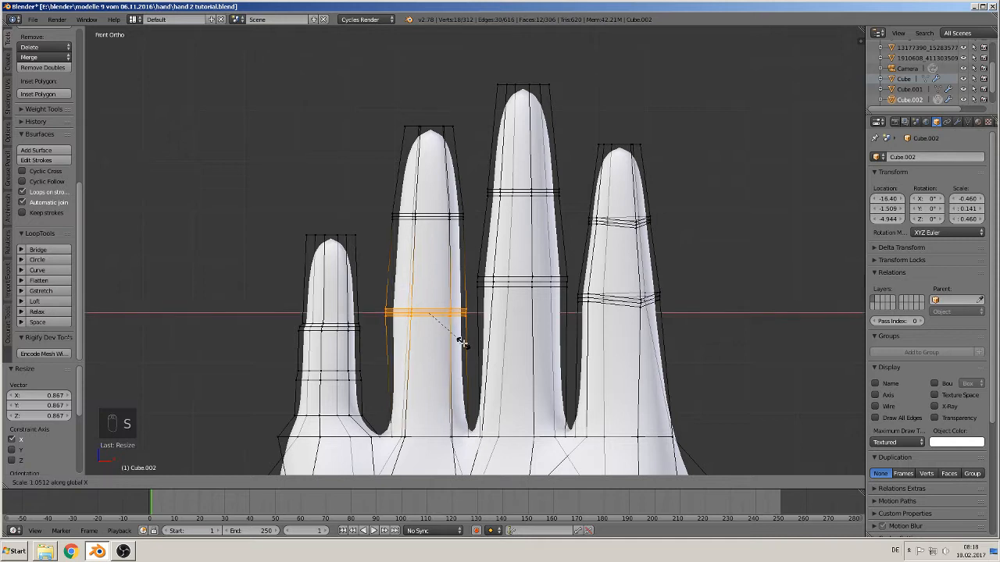
pyautogui.click(464, 344)
# Shift the ring finger's lower-joint loops by -0.004 along local X, narrow them slightly along X, and return to Object Mode
pyautogui.press('g')
pyautogui.press('x')
pyautogui.press('x')
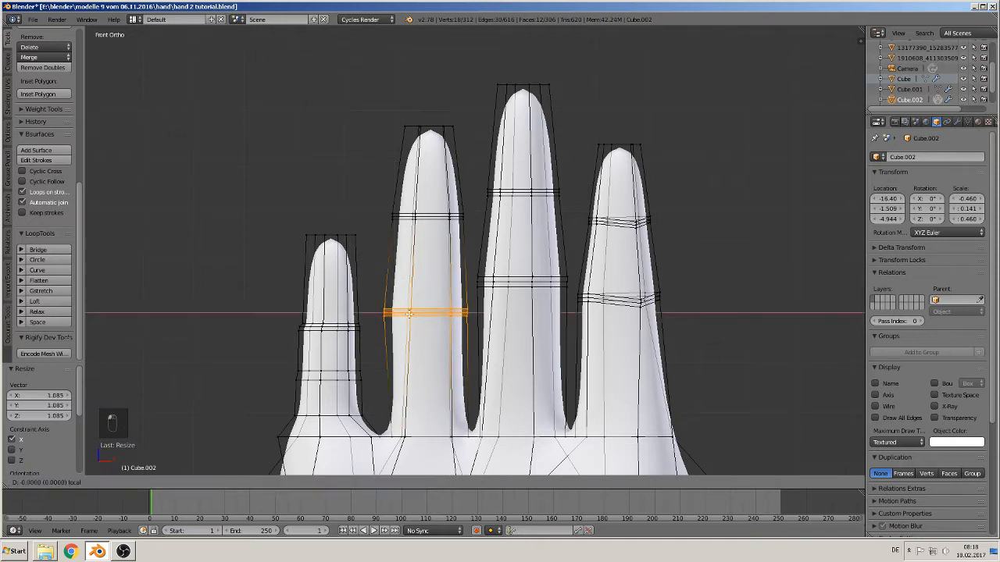
pyautogui.click(410, 314)
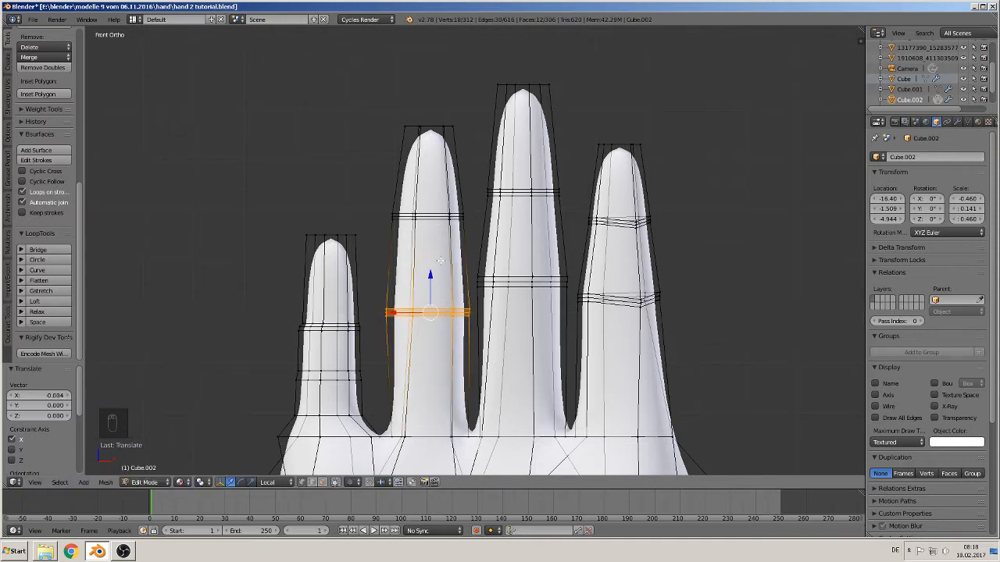
pyautogui.press('s')
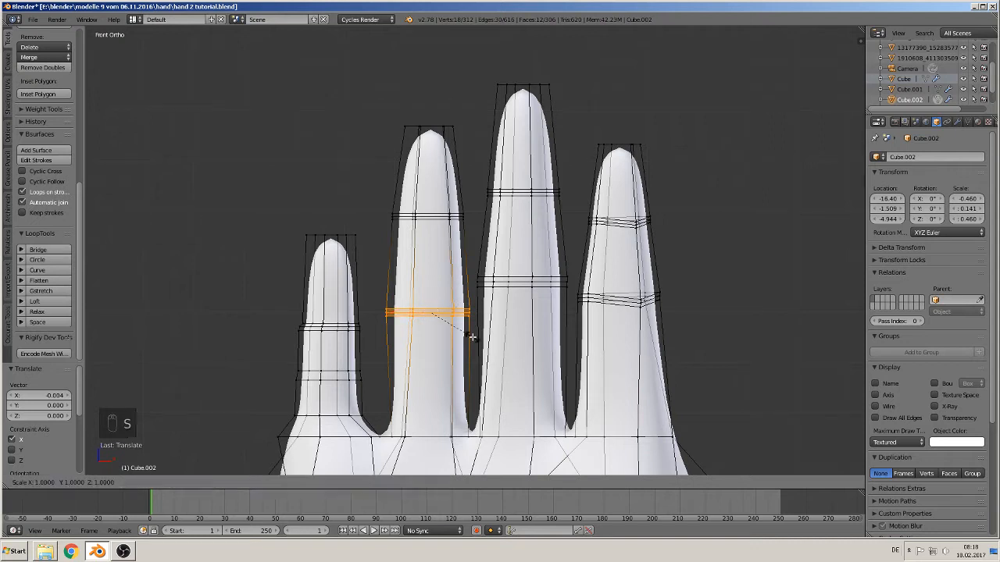
pyautogui.press('x')
pyautogui.click(469, 336)
pyautogui.press('a')
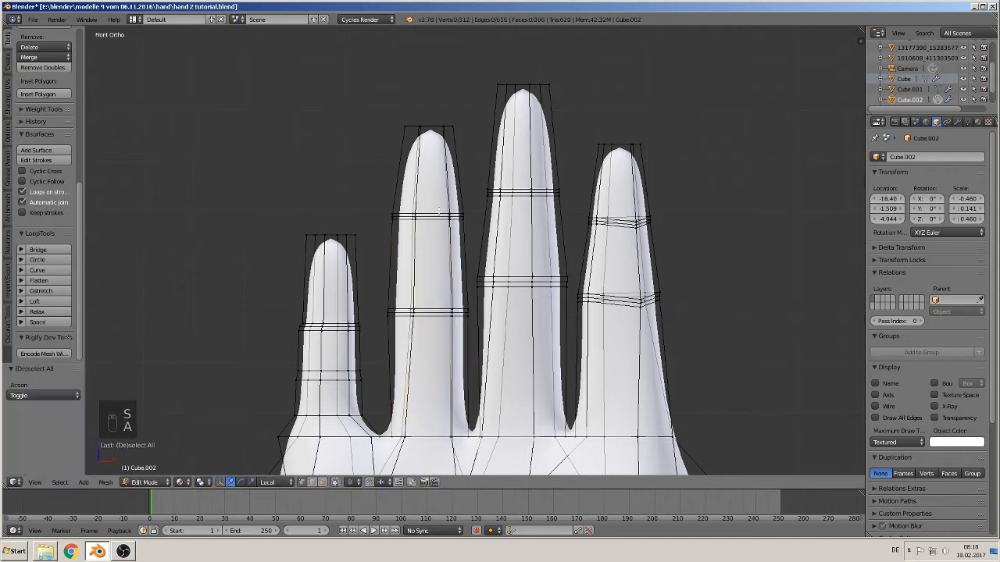
pyautogui.press('Tab')
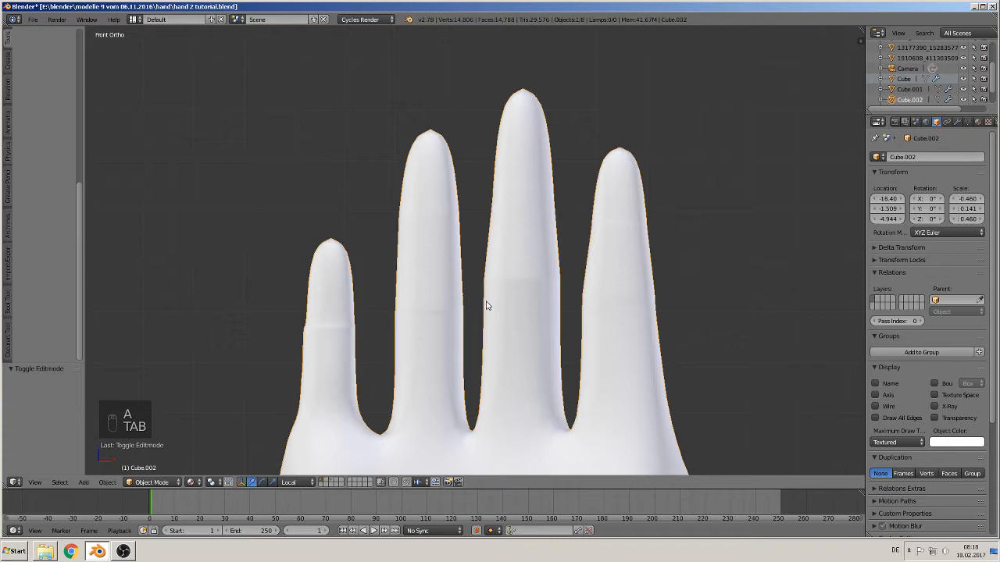
# Shorten the ring finger by lowering its fingertip face 0.039 along the local Z axis in Edit Mode
pyautogui.press('Tab')
pyautogui.rightClick(431, 125)
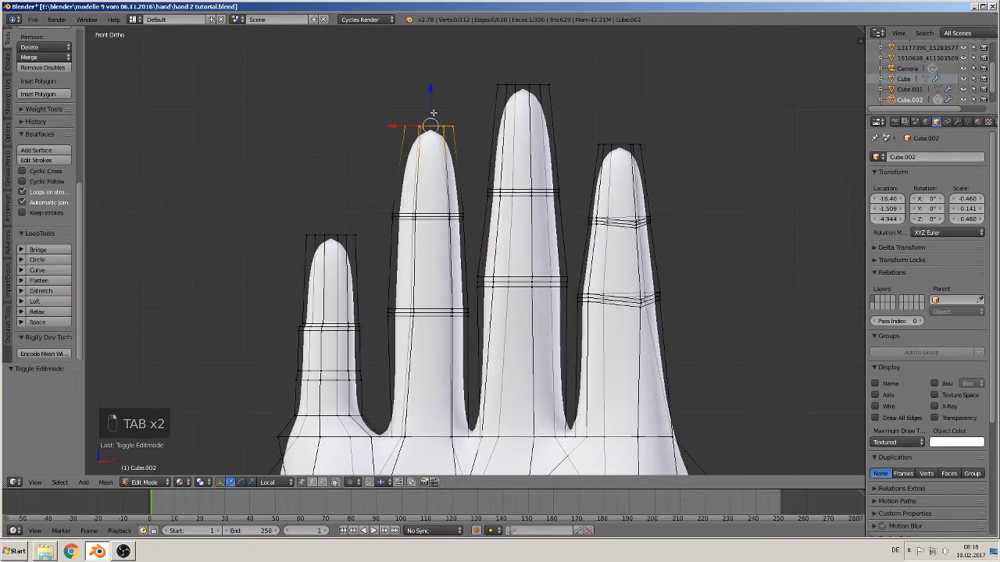
pyautogui.press('g')
pyautogui.press('z')
pyautogui.press('z')
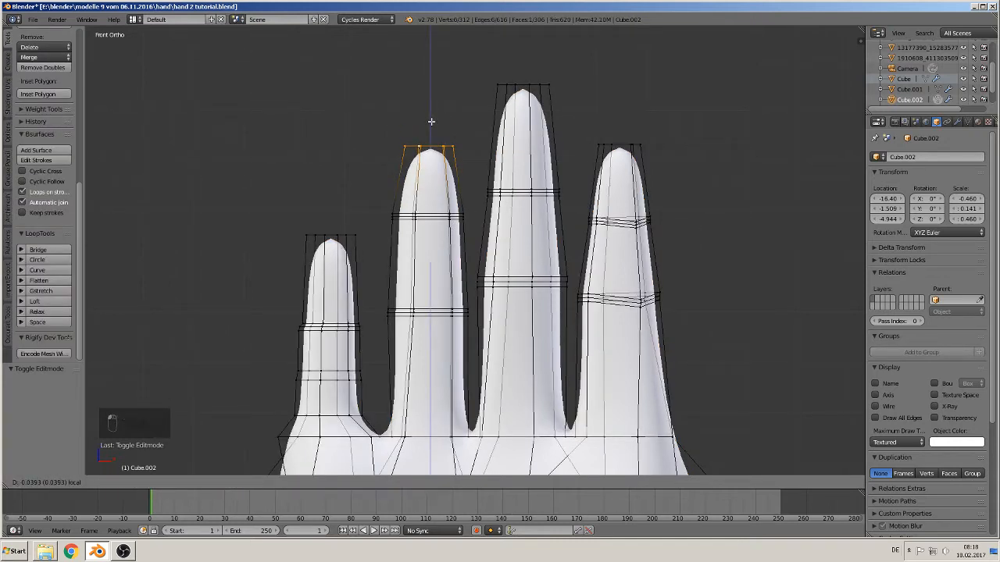
pyautogui.click(432, 125)
# Shorten the little finger by lowering its fingertip face about 0.059 along the local Z axis, and clear the selection
pyautogui.rightClick(325, 238)
pyautogui.press('g')
pyautogui.press('z')
pyautogui.press('z')
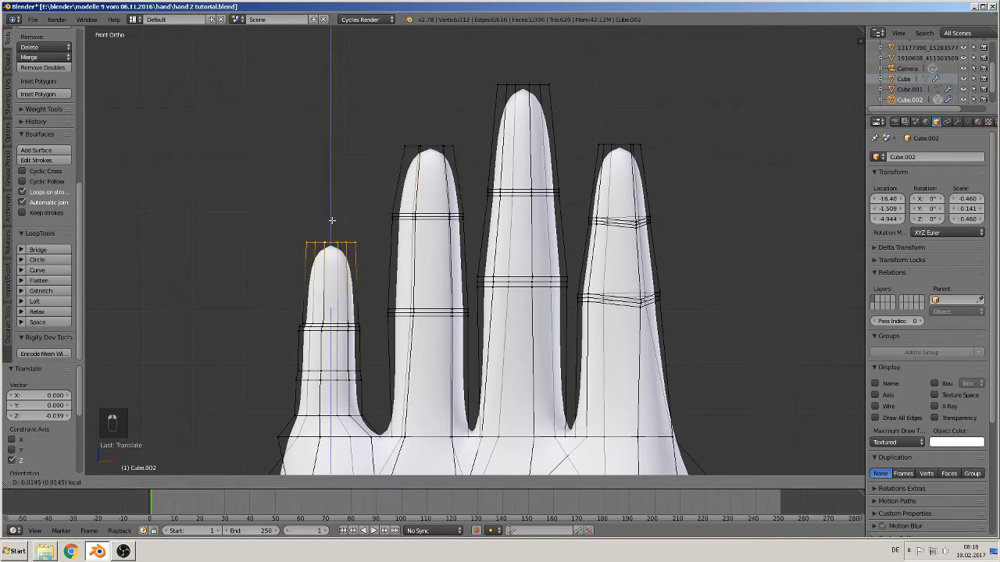
pyautogui.click(333, 242)
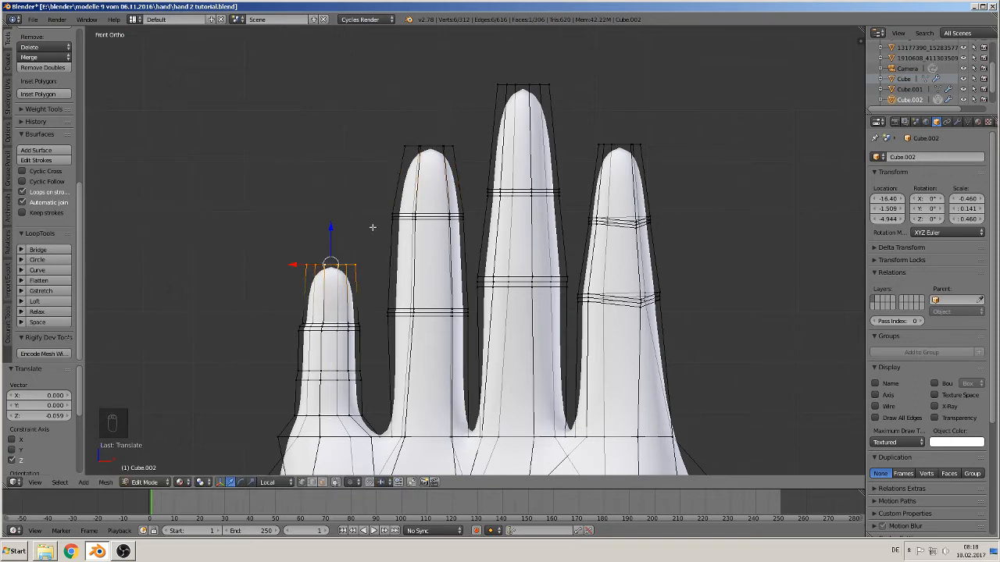
pyautogui.keyDown('shift'); pyautogui.moveTo(521, 202); pyautogui.dragTo(460, 174, button='middle'); pyautogui.keyUp('shift')
pyautogui.press('a')
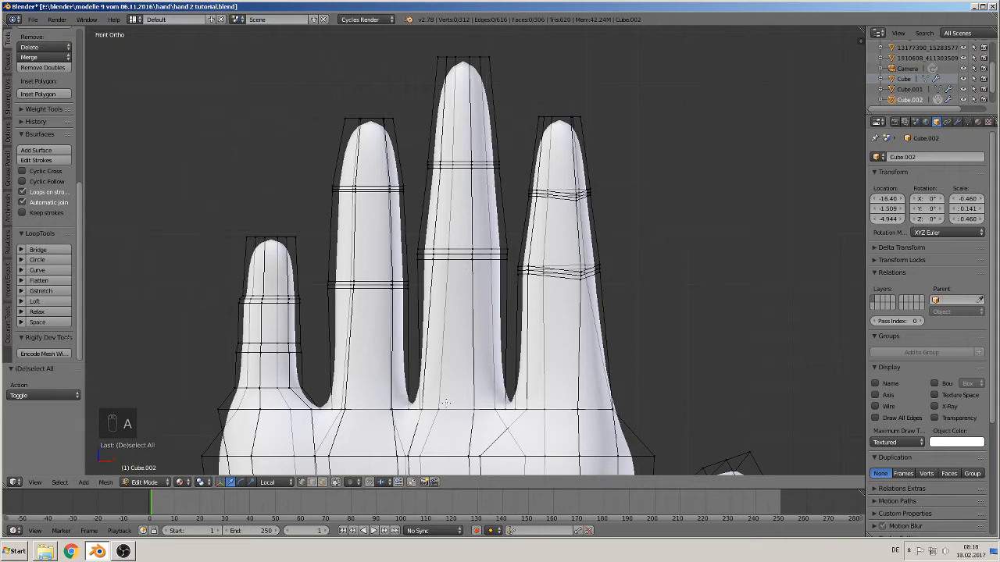
# Select the six vertices around the middle finger's base and scale them by 0.849 in front view
pyautogui.moveTo(352, 406); pyautogui.dragTo(406, 418, button='middle')
pyautogui.rightClick(410, 426)
pyautogui.keyDown('shift'); pyautogui.rightClick(410, 414); pyautogui.keyUp('shift')
pyautogui.keyDown('shift'); pyautogui.rightClick(429, 396); pyautogui.keyUp('shift')
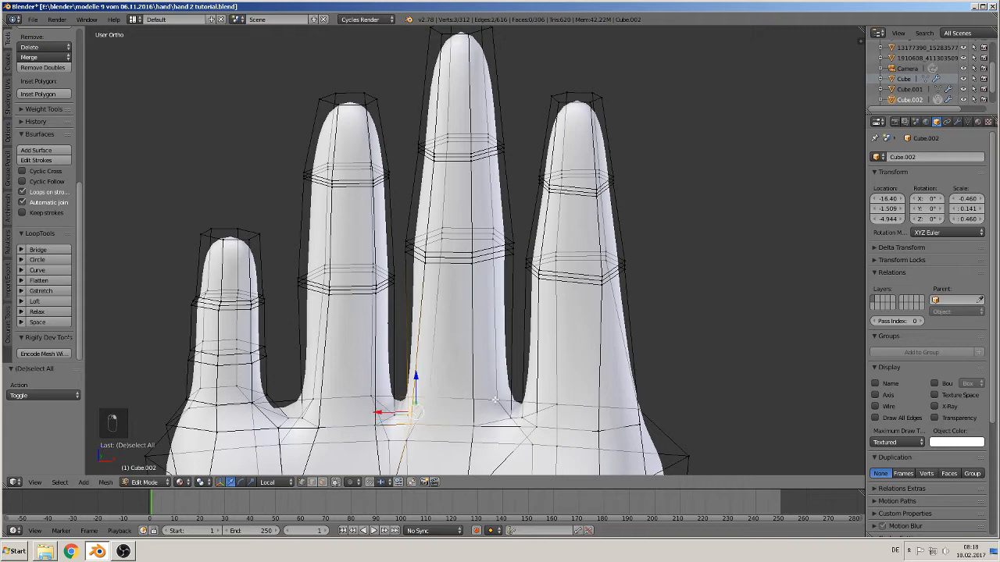
pyautogui.keyDown('shift'); pyautogui.rightClick(498, 399); pyautogui.keyUp('shift')
pyautogui.keyDown('shift'); pyautogui.rightClick(505, 416); pyautogui.keyUp('shift')
pyautogui.keyDown('shift'); pyautogui.rightClick(475, 422); pyautogui.keyUp('shift')
pyautogui.moveTo(475, 422); pyautogui.dragTo(472, 344, button='middle')
pyautogui.press('KP_1')
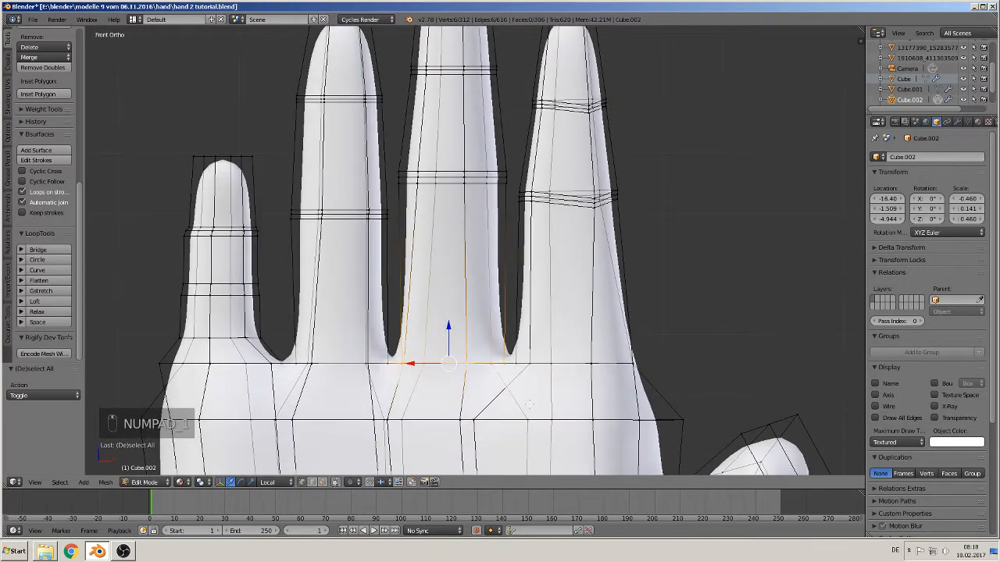
pyautogui.press('s')
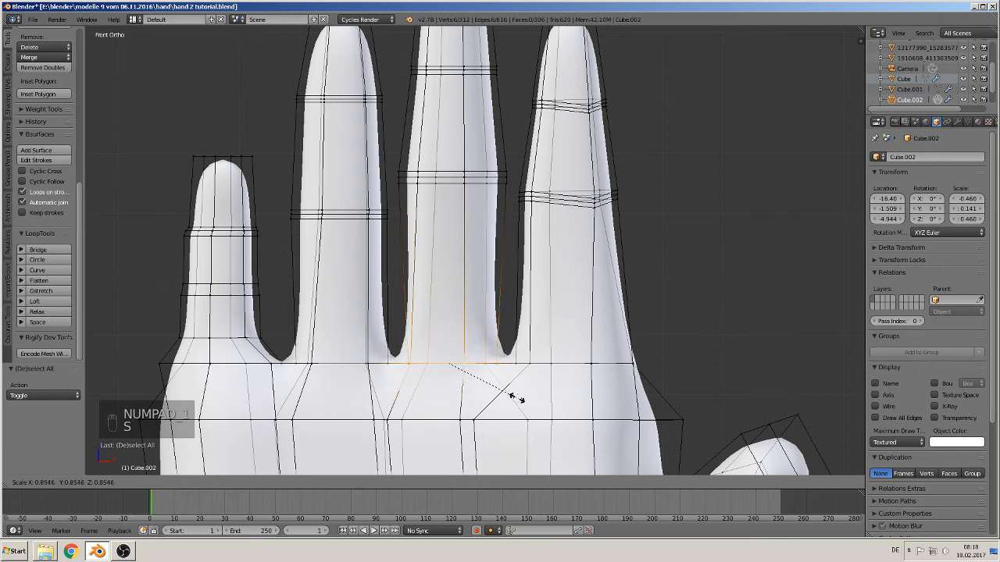
pyautogui.click(512, 397)
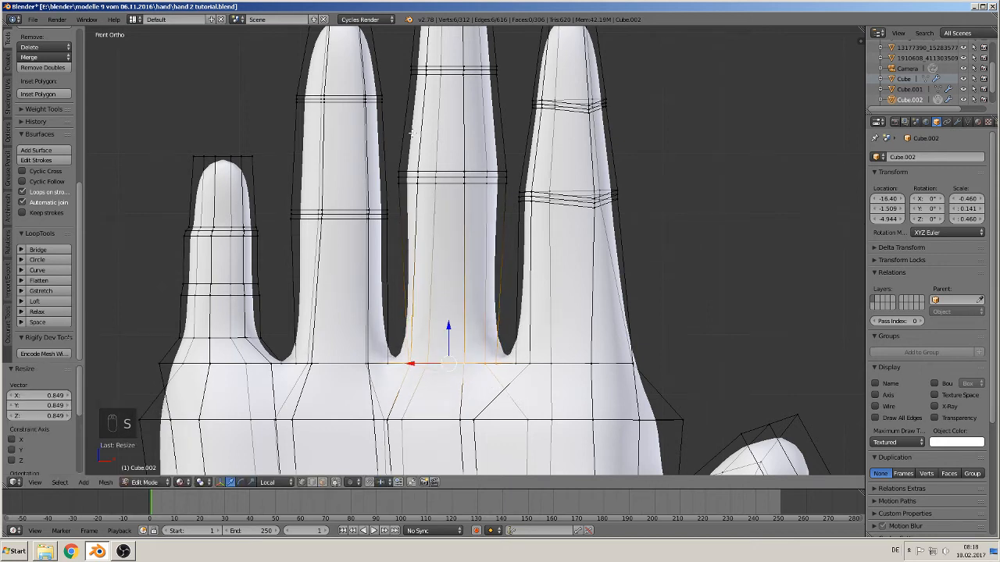
# Select the middle finger's three lower-joint loops and narrow them by 0.919 along X
pyautogui.keyDown('alt'); pyautogui.rightClick(447, 184); pyautogui.keyUp('alt')
pyautogui.keyDown('alt'); pyautogui.keyDown('shift'); pyautogui.rightClick(449, 175); pyautogui.keyUp('shift'); pyautogui.keyUp('alt')
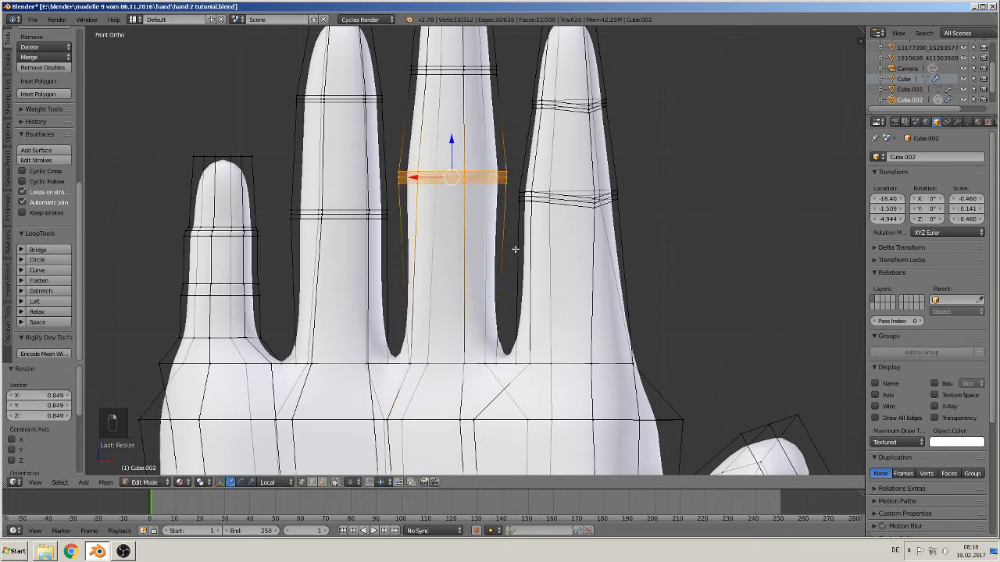
pyautogui.press('s')
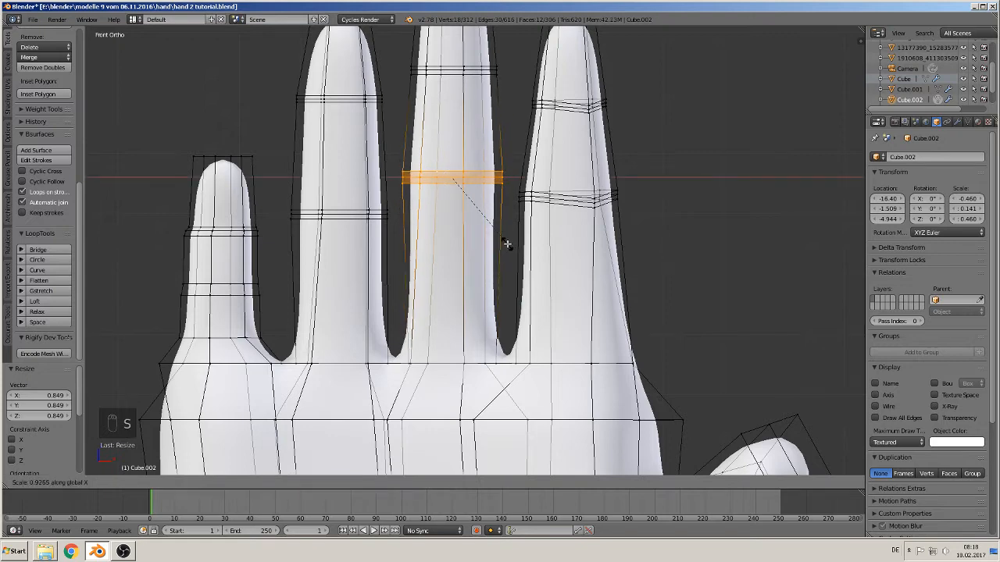
pyautogui.click(507, 241)
pyautogui.keyDown('shift'); pyautogui.moveTo(494, 205); pyautogui.dragTo(486, 289, button='middle'); pyautogui.keyUp('shift')
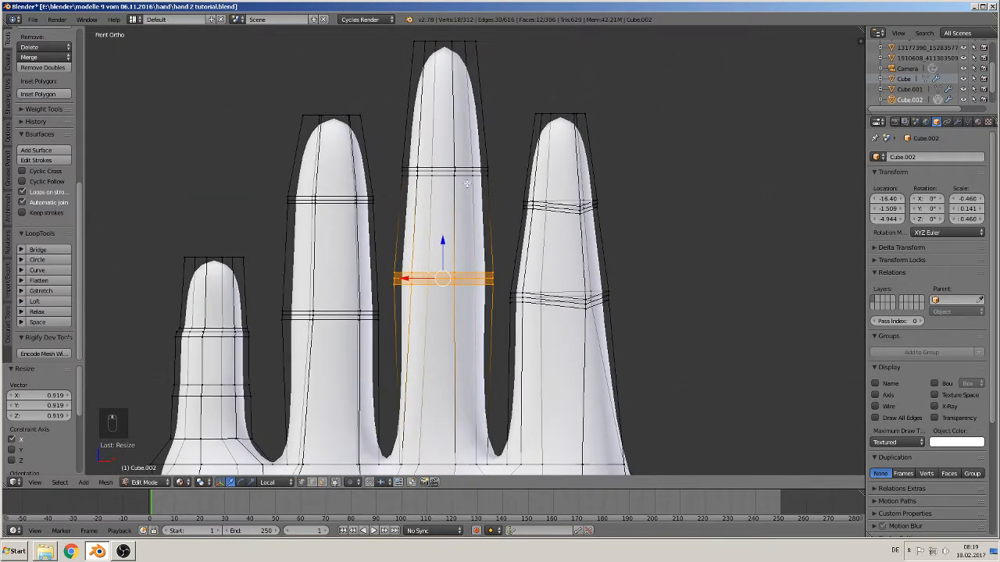
# Shorten the middle finger by lowering its fingertip face 0.051 along the local Z axis
pyautogui.keyDown('alt'); pyautogui.rightClick(441, 177); pyautogui.keyUp('alt')
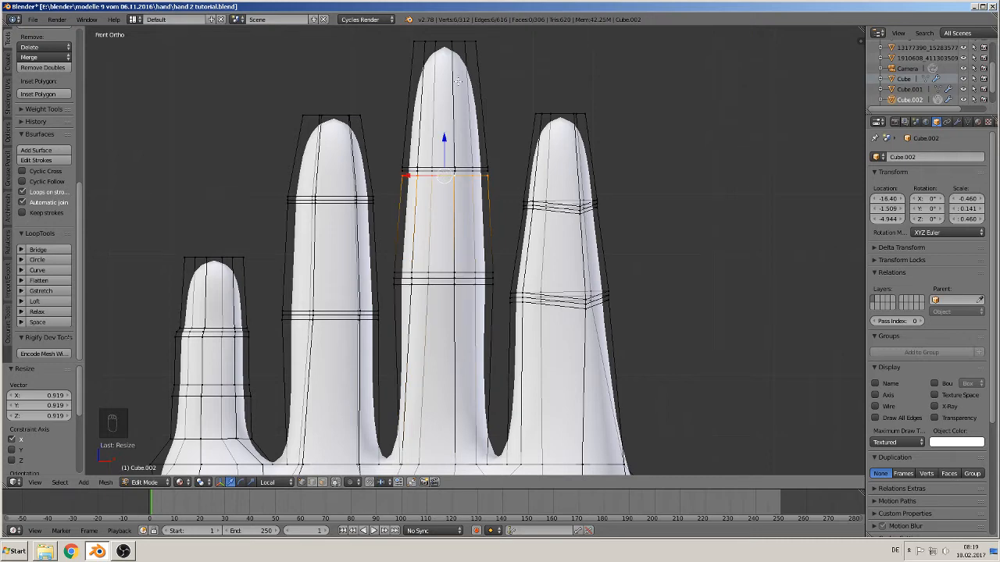
pyautogui.keyDown('alt'); pyautogui.rightClick(444, 37); pyautogui.keyUp('alt')
pyautogui.keyDown('shift'); pyautogui.moveTo(445, 37); pyautogui.dragTo(438, 121, button='middle'); pyautogui.keyUp('shift')
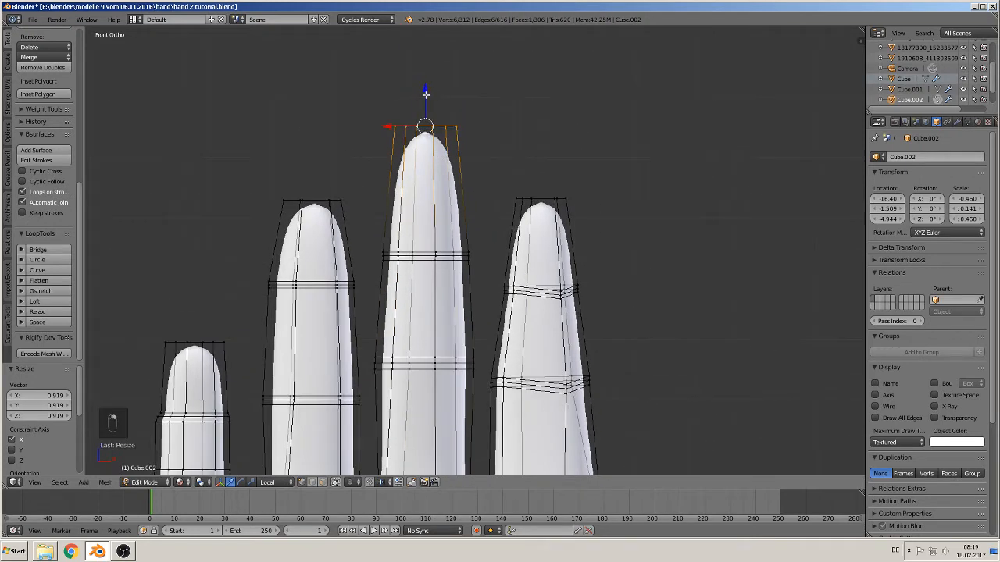
pyautogui.moveTo(425, 94); pyautogui.dragTo(420, 125)
pyautogui.keyDown('shift'); pyautogui.moveTo(559, 353); pyautogui.dragTo(505, 213, button='middle'); pyautogui.keyUp('shift')
pyautogui.scroll(-2, 512, 214)
pyautogui.scroll(1, 519, 226)
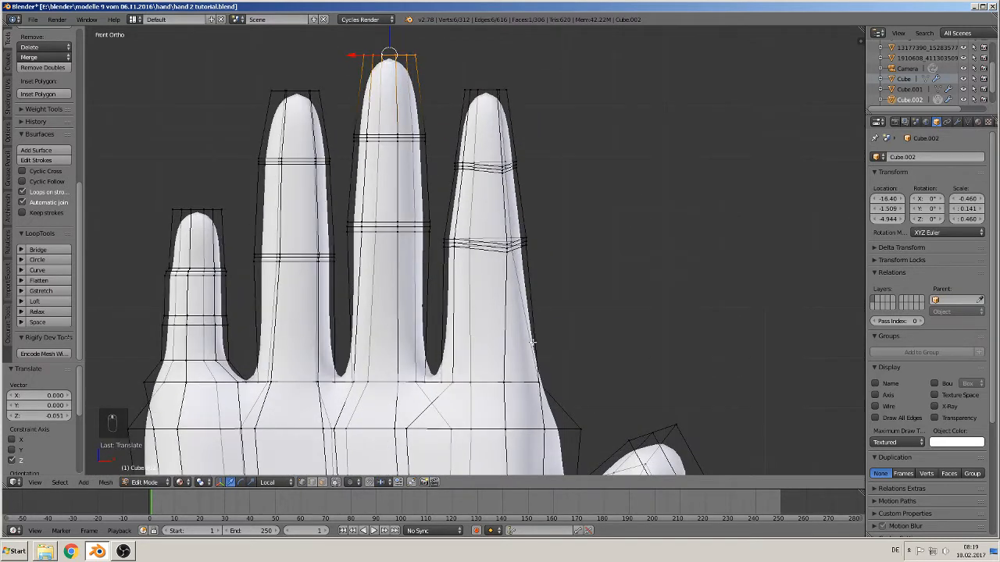
# Select the six vertices around the index finger's base and narrow them by 0.773 along X
pyautogui.moveTo(451, 397); pyautogui.dragTo(448, 370, button='middle')
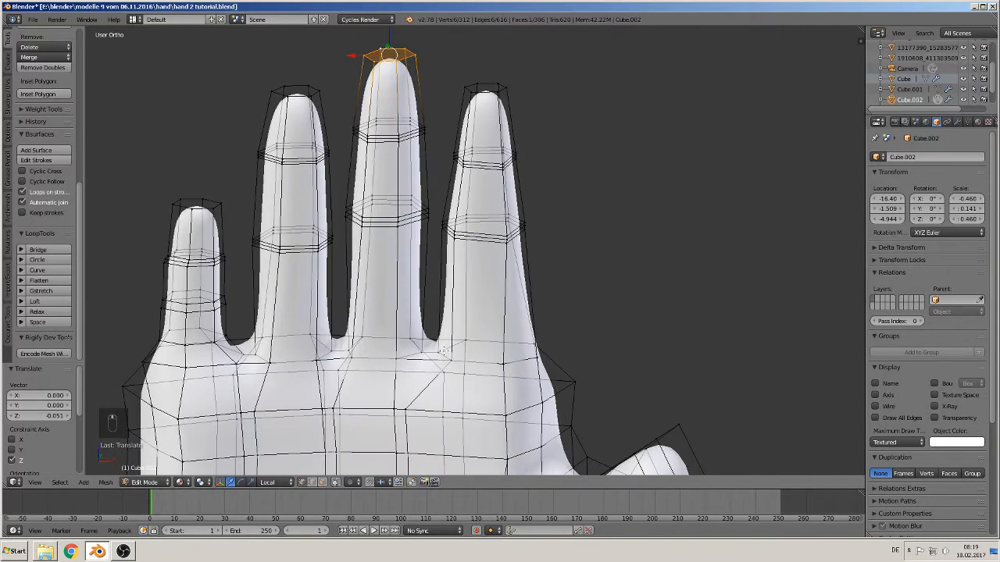
pyautogui.rightClick(442, 352)
pyautogui.keyDown('shift'); pyautogui.rightClick(467, 342); pyautogui.keyUp('shift')
pyautogui.keyDown('shift'); pyautogui.rightClick(457, 359); pyautogui.keyUp('shift')
pyautogui.keyDown('shift'); pyautogui.rightClick(499, 368); pyautogui.keyUp('shift')
pyautogui.keyDown('shift'); pyautogui.rightClick(536, 357); pyautogui.keyUp('shift')
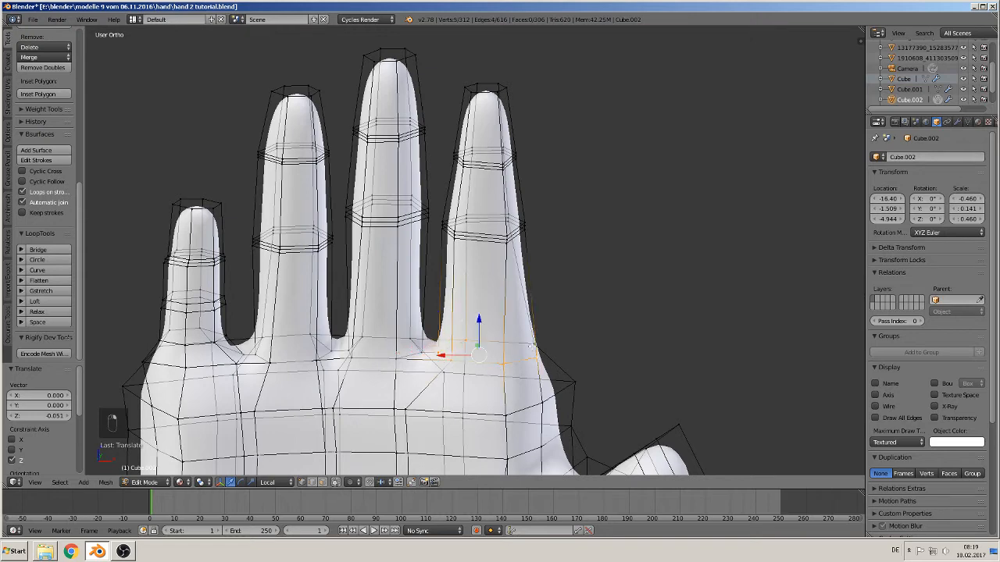
pyautogui.moveTo(537, 343); pyautogui.dragTo(536, 310, button='middle')
pyautogui.press('s')
pyautogui.press('x')
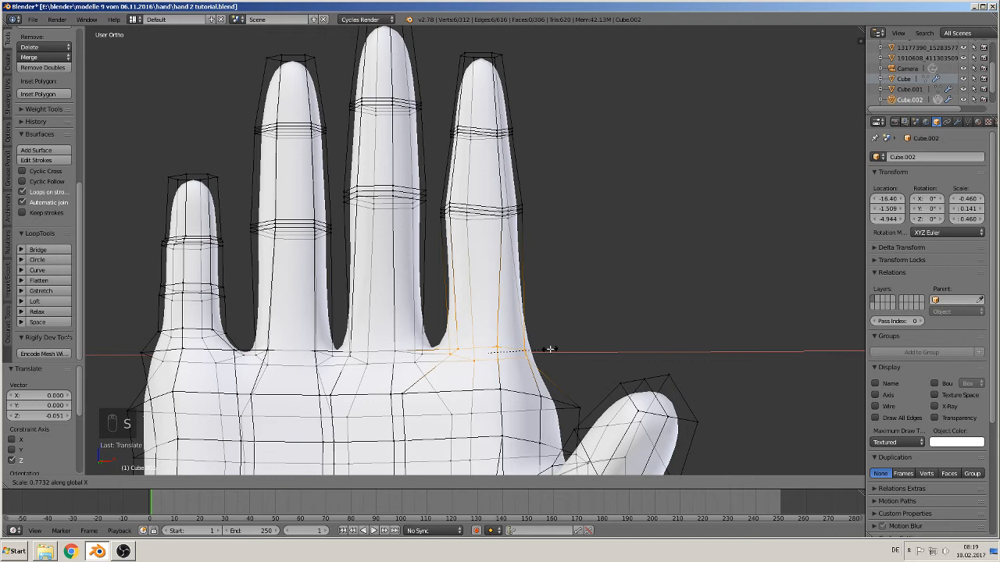
pyautogui.click(550, 349)
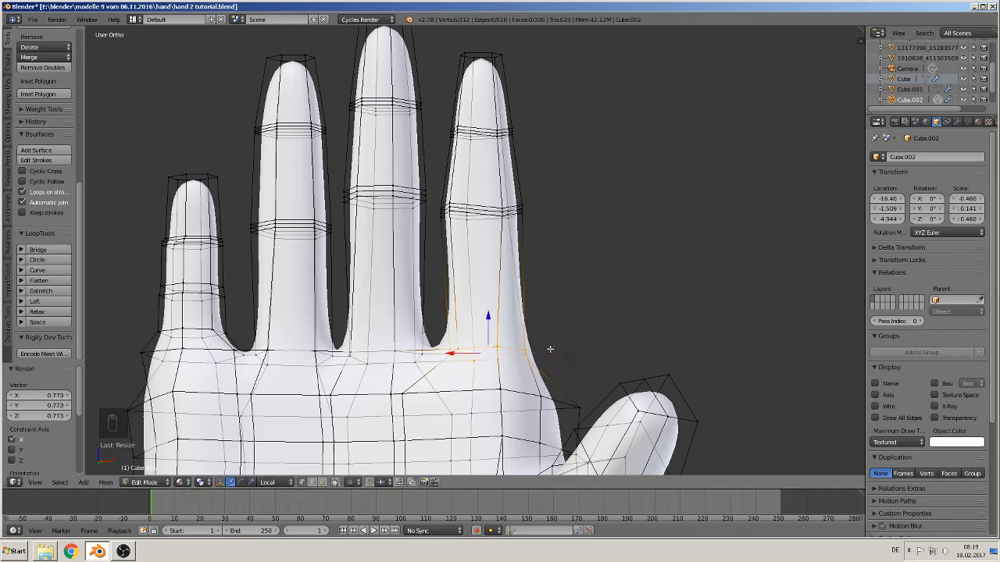
# Select the index finger's three lower-joint loops and narrow them by 0.875 along X
pyautogui.keyDown('alt'); pyautogui.rightClick(481, 212); pyautogui.keyUp('alt')
pyautogui.keyDown('alt'); pyautogui.keyDown('shift'); pyautogui.rightClick(481, 208); pyautogui.keyUp('shift'); pyautogui.keyUp('alt')
pyautogui.keyDown('alt'); pyautogui.keyDown('shift'); pyautogui.rightClick(481, 218); pyautogui.keyUp('shift'); pyautogui.keyUp('alt')
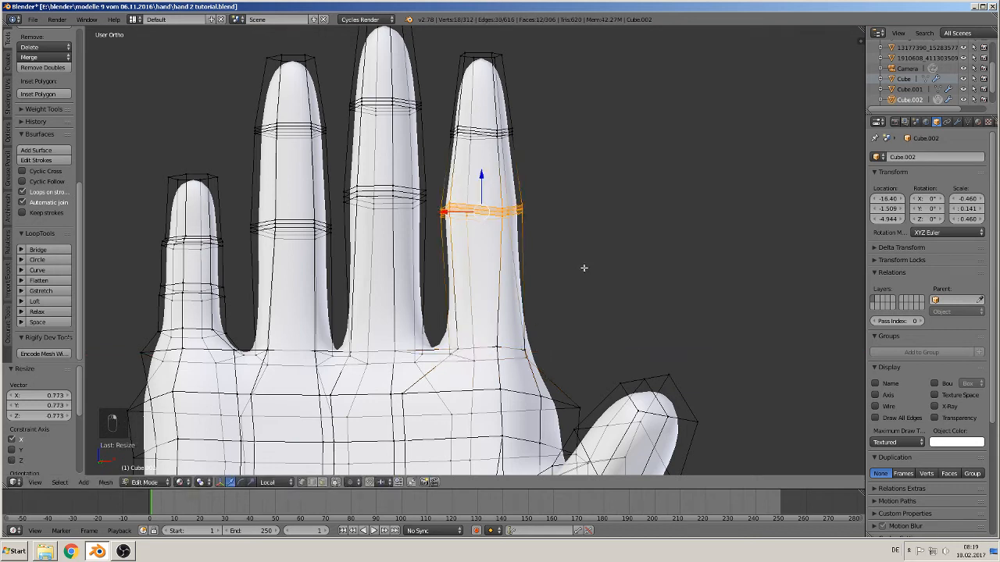
pyautogui.press('s')
pyautogui.press('x')
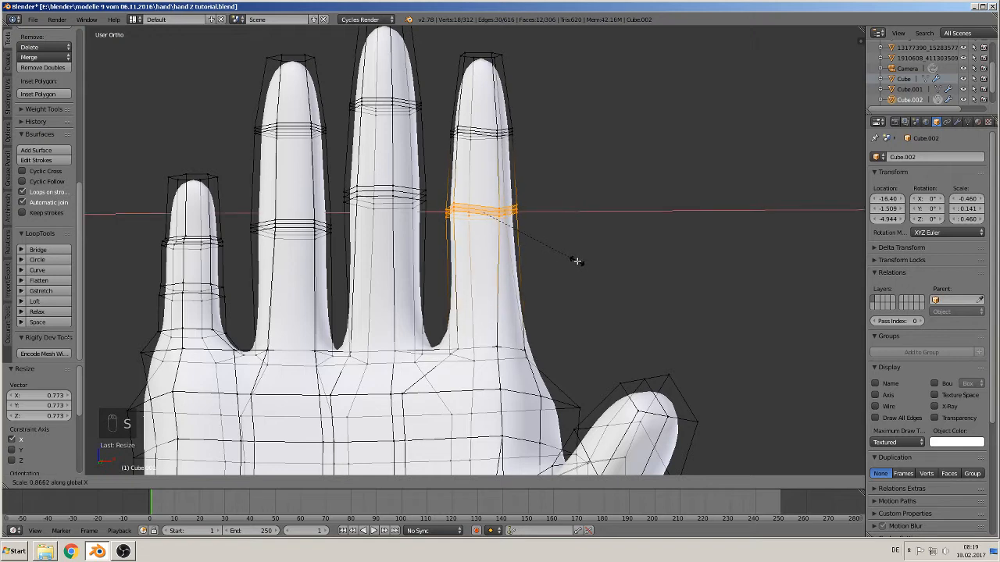
pyautogui.click(579, 260)
# Shorten the index finger by lowering its fingertip face 0.020 along Z, and return to Object Mode
pyautogui.keyDown('alt'); pyautogui.rightClick(482, 52); pyautogui.keyUp('alt')
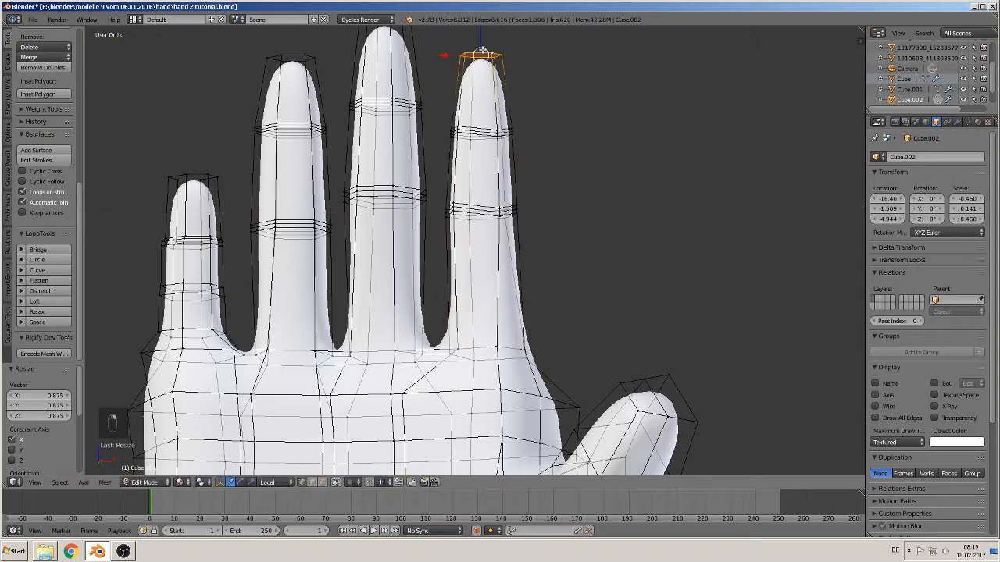
pyautogui.press('g')
pyautogui.press('z')
pyautogui.click(479, 45)
pyautogui.scroll(-3, 508, 174)
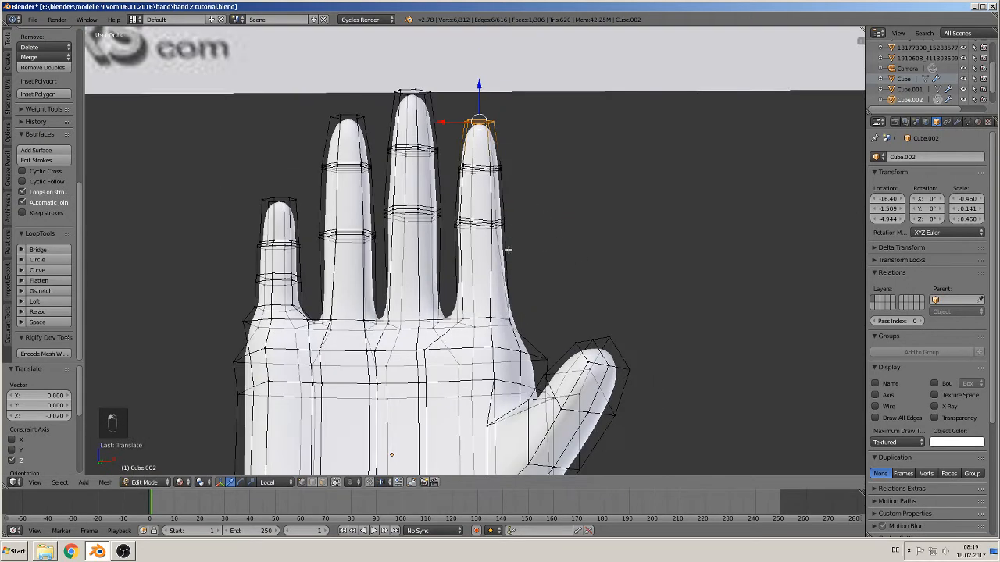
pyautogui.press('Tab')
pyautogui.moveTo(509, 283); pyautogui.dragTo(491, 198, button='middle')
pyautogui.scroll(-2, 494, 215)
pyautogui.scroll(1, 494, 213)
pyautogui.scroll(-2, 492, 219)
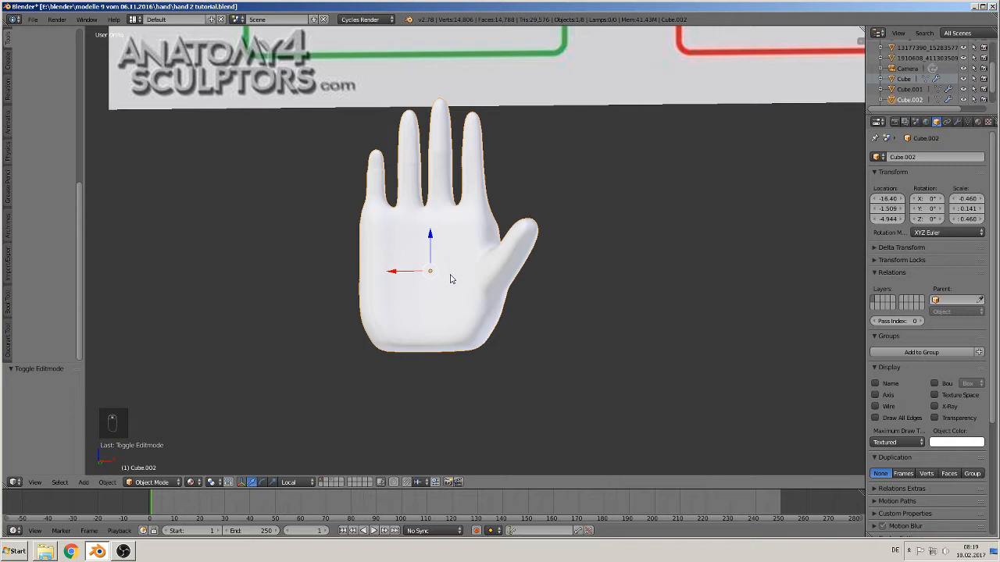
# Duplicate the hand, offset the copy 1.675 along the X axis toward the thumb side, and save the file
pyautogui.hotkey('shift', 'd')
pyautogui.press('x')
pyautogui.click(676, 279)
pyautogui.keyDown('shift'); pyautogui.moveTo(676, 279); pyautogui.dragTo(318, 302, button='middle'); pyautogui.keyUp('shift')
pyautogui.click(33, 19)
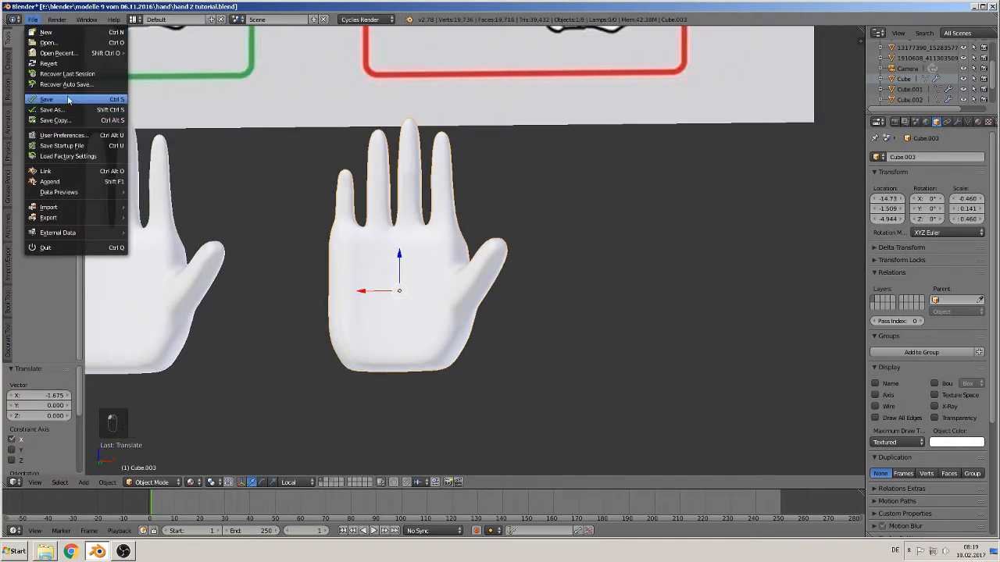
pyautogui.click(68, 99)
# Move the new hand copy onto the reference board, over the anatomical drawing beside the photo of two raised hands
pyautogui.press('KP_1')
pyautogui.scroll(-5, 373, 256)
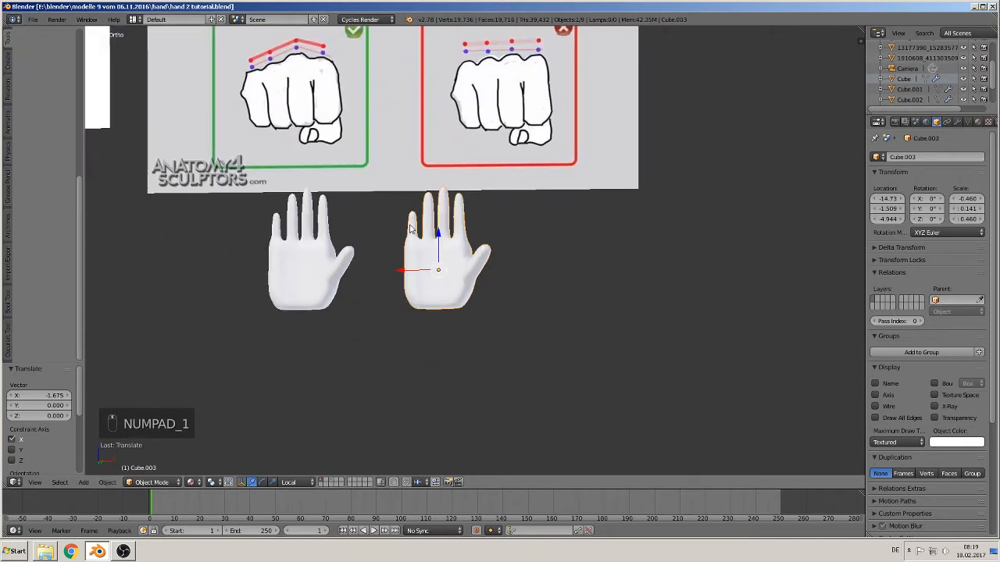
pyautogui.scroll(-2, 677, 380)
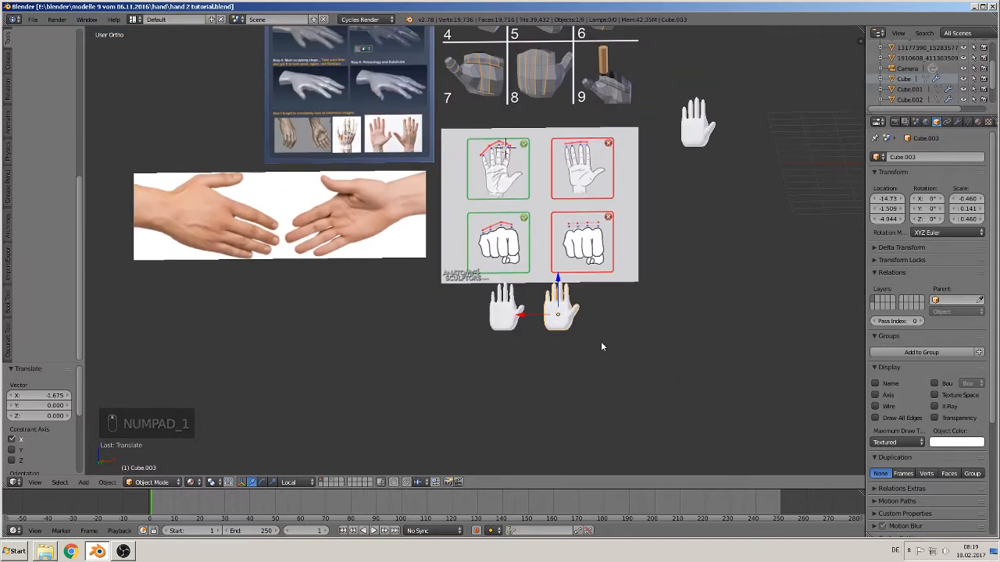
pyautogui.press('g')
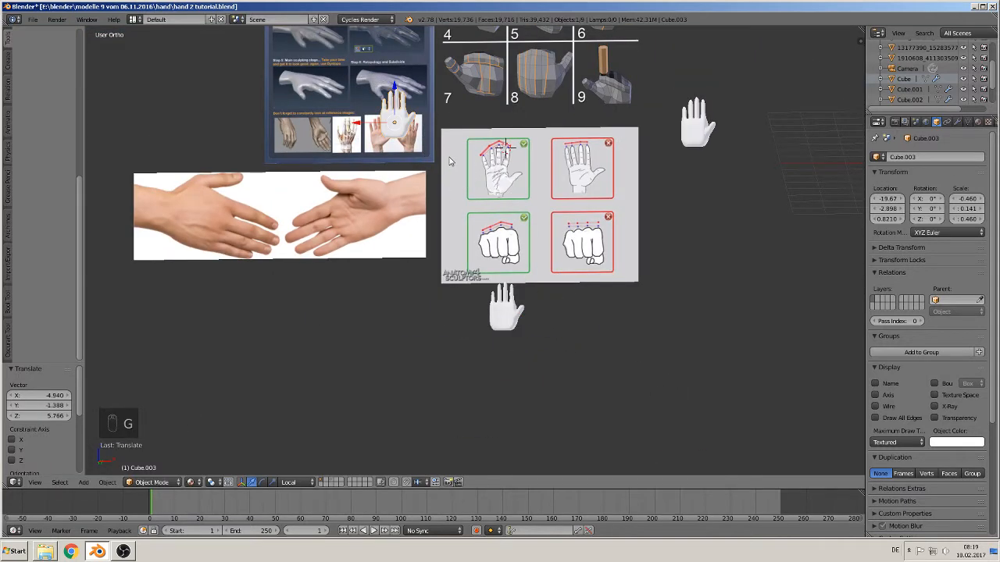
pyautogui.click(445, 145)
pyautogui.scroll(4, 446, 145)
pyautogui.keyDown('shift'); pyautogui.moveTo(574, 262); pyautogui.dragTo(509, 331, button='middle'); pyautogui.keyUp('shift')
pyautogui.scroll(3, 509, 330)
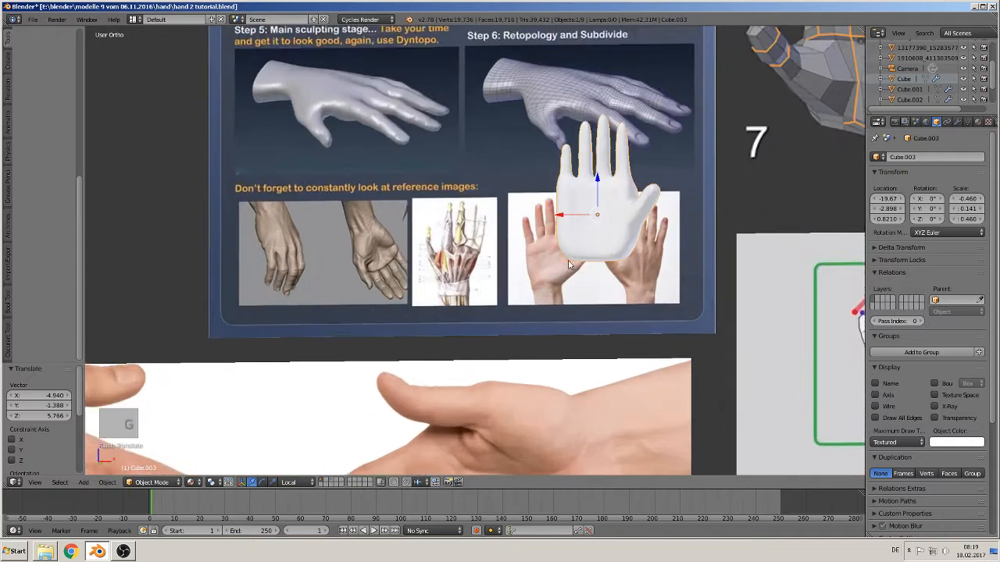
pyautogui.press('g')
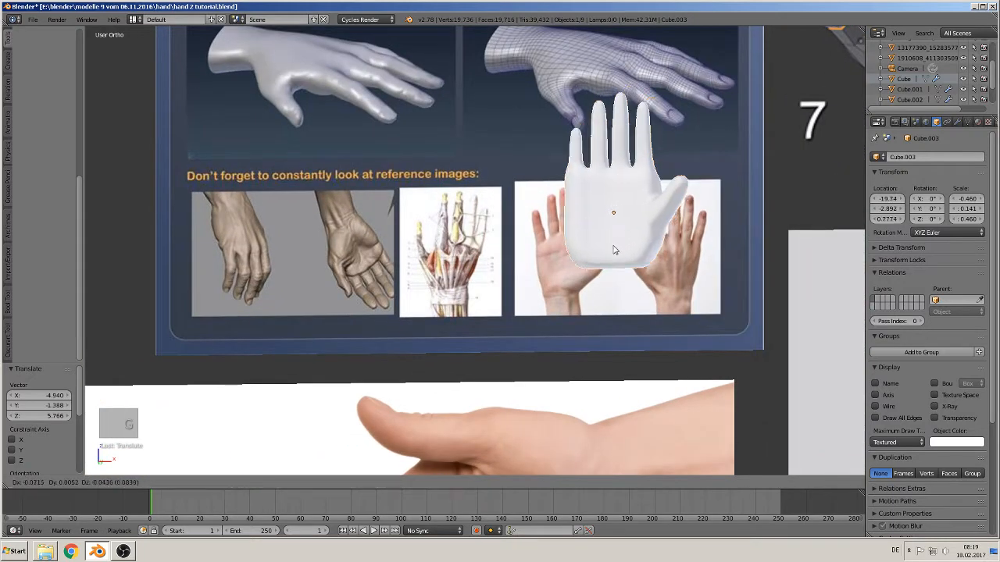
pyautogui.click(471, 292)
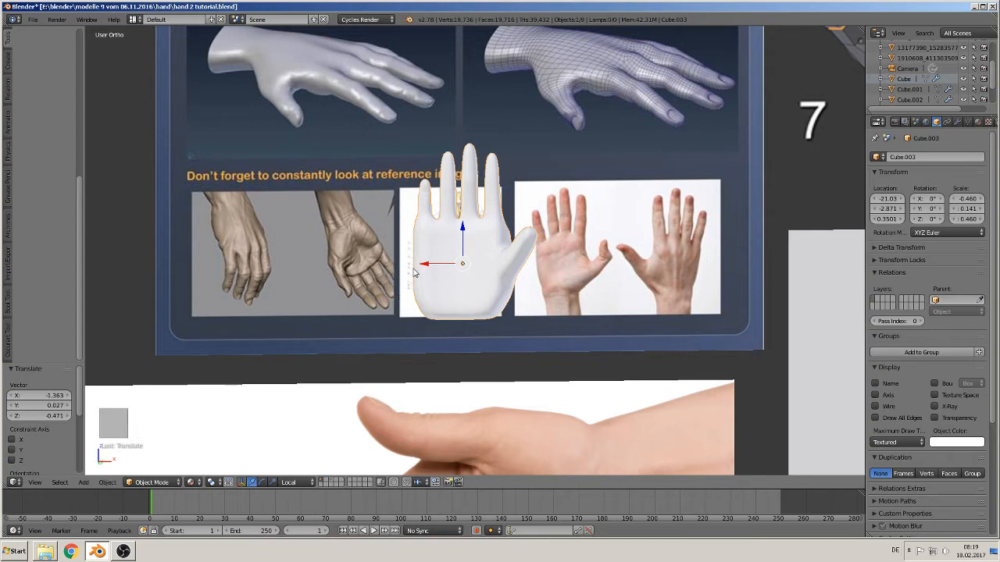
# In Edit Mode, select two neighbouring vertices on the lower palm below the little finger and enable Connected proportional editing
pyautogui.keyDown('shift'); pyautogui.moveTo(472, 274); pyautogui.dragTo(574, 249, button='middle'); pyautogui.keyUp('shift')
pyautogui.moveTo(574, 248)
pyautogui.mouseDown(button='middle')
pyautogui.moveTo(648, 283)
pyautogui.moveTo(462, 277)
pyautogui.mouseUp(button='middle')
pyautogui.scroll(2, 600, 275)
pyautogui.scroll(2, 609, 280)
pyautogui.scroll(2, 462, 276)
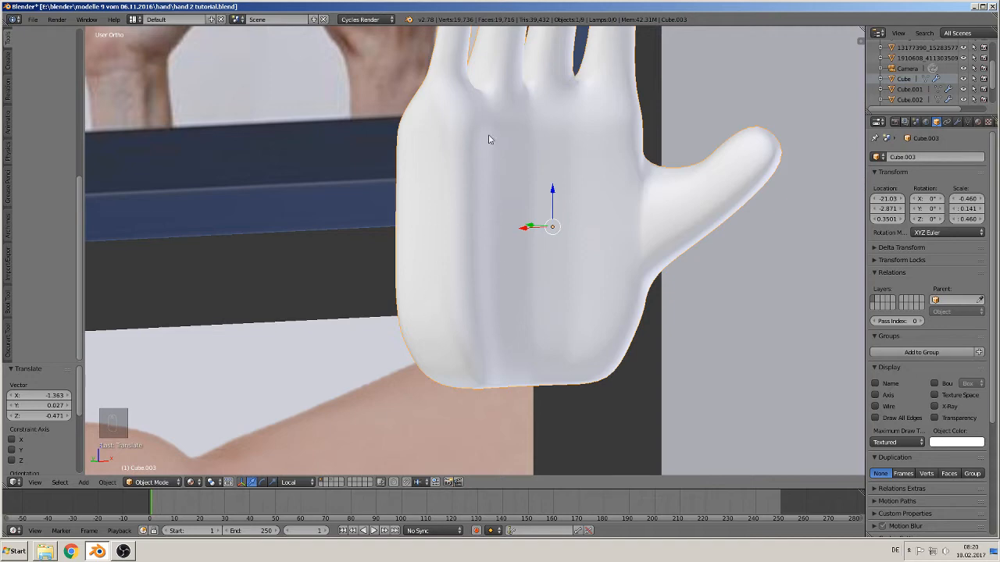
pyautogui.press('Tab')
pyautogui.moveTo(487, 258); pyautogui.dragTo(505, 278, button='middle')
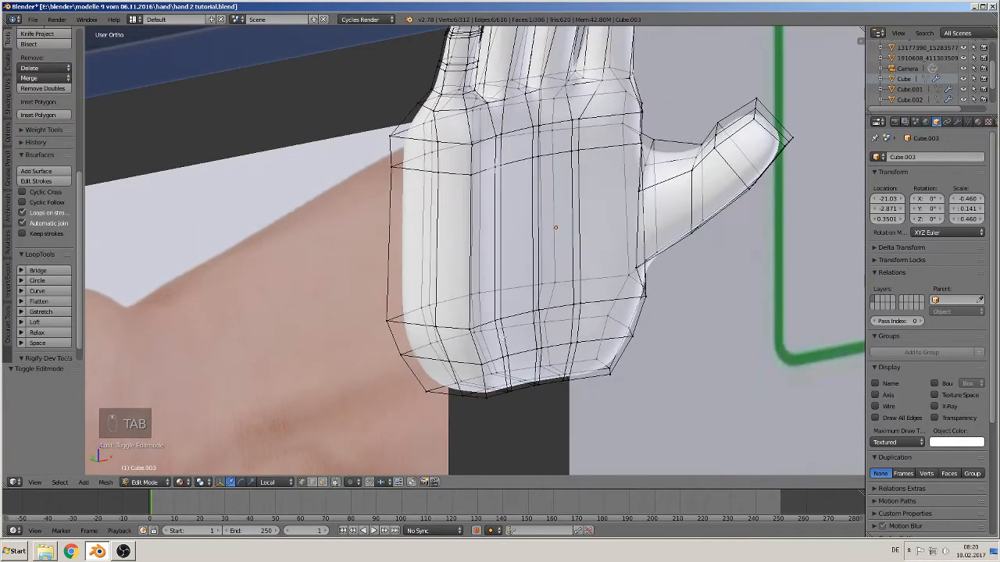
pyautogui.rightClick(495, 322)
pyautogui.keyDown('shift'); pyautogui.rightClick(472, 331); pyautogui.keyUp('shift')
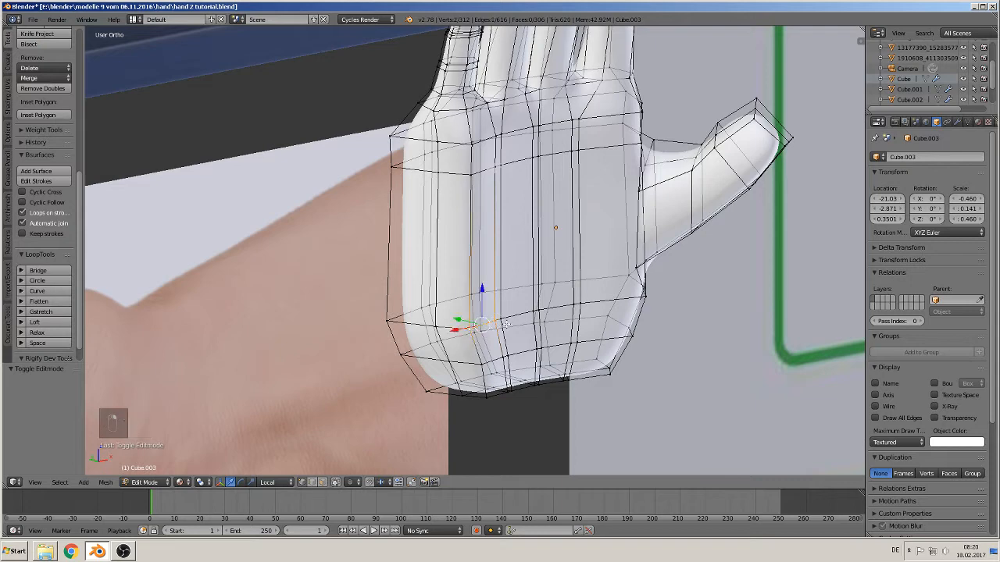
pyautogui.press('KP_1')
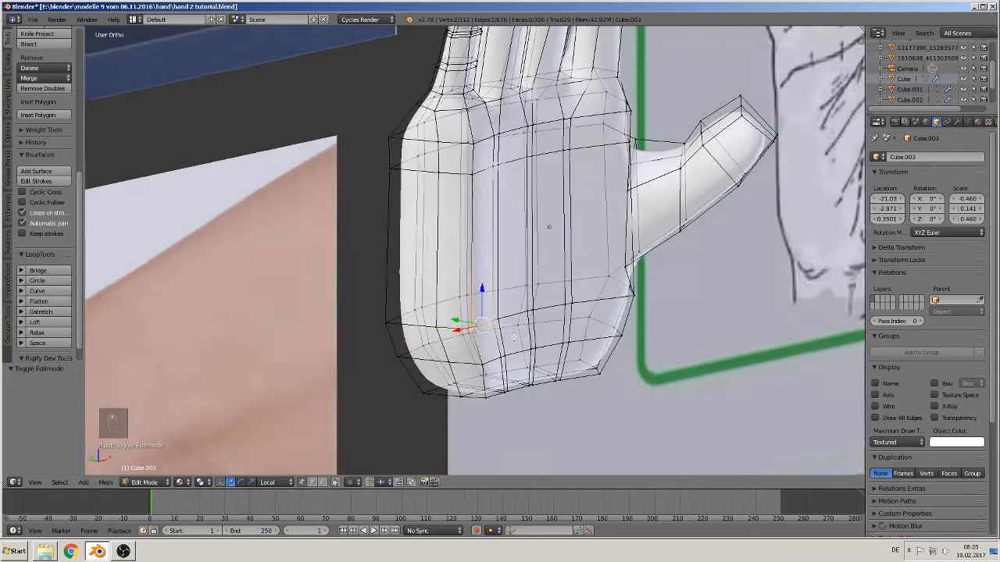
pyautogui.click(349, 482)
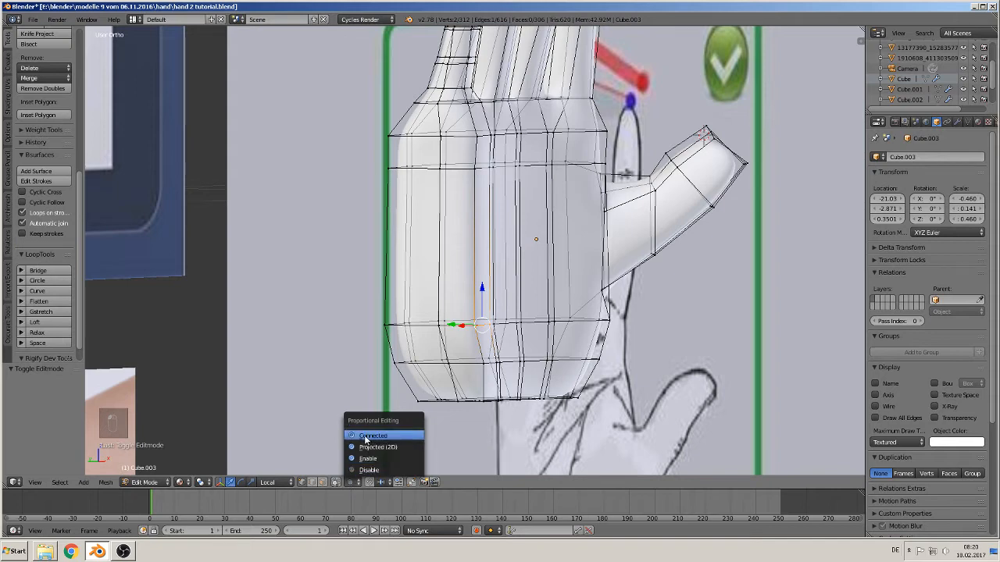
pyautogui.click(367, 437)
# Pull the two lower-palm vertices outward about 0.06 along global Y with proportional size 0.20, and limit selection to visible geometry
pyautogui.moveTo(626, 173); pyautogui.dragTo(517, 404, button='middle')
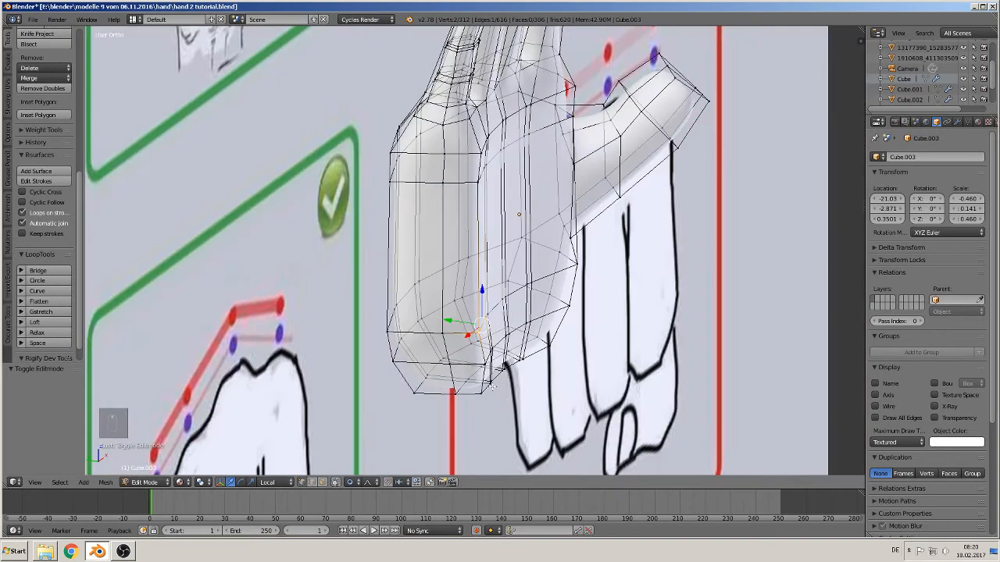
pyautogui.press('g')
pyautogui.press('y')
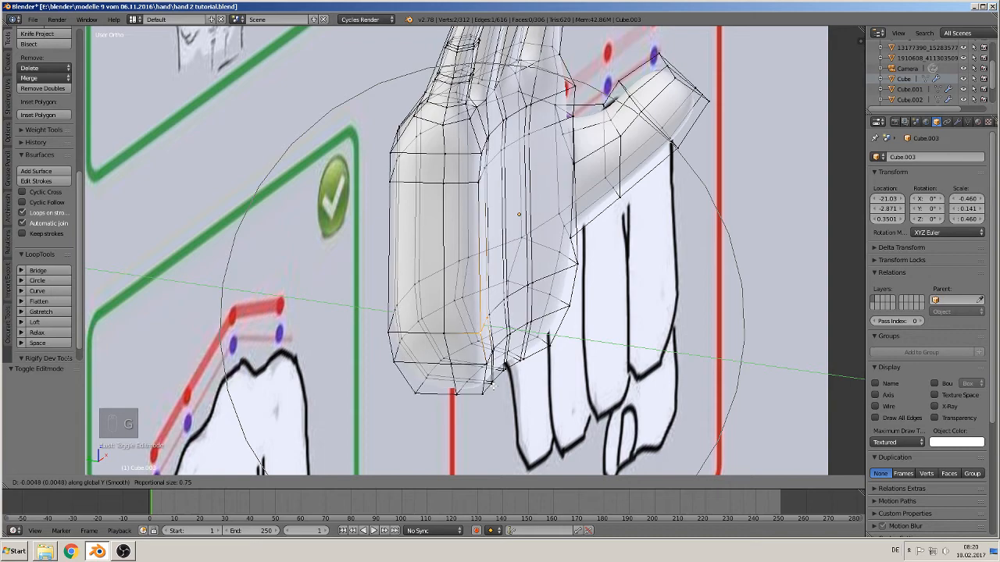
pyautogui.scroll(3, 490, 383)
pyautogui.scroll(7, 491, 383)
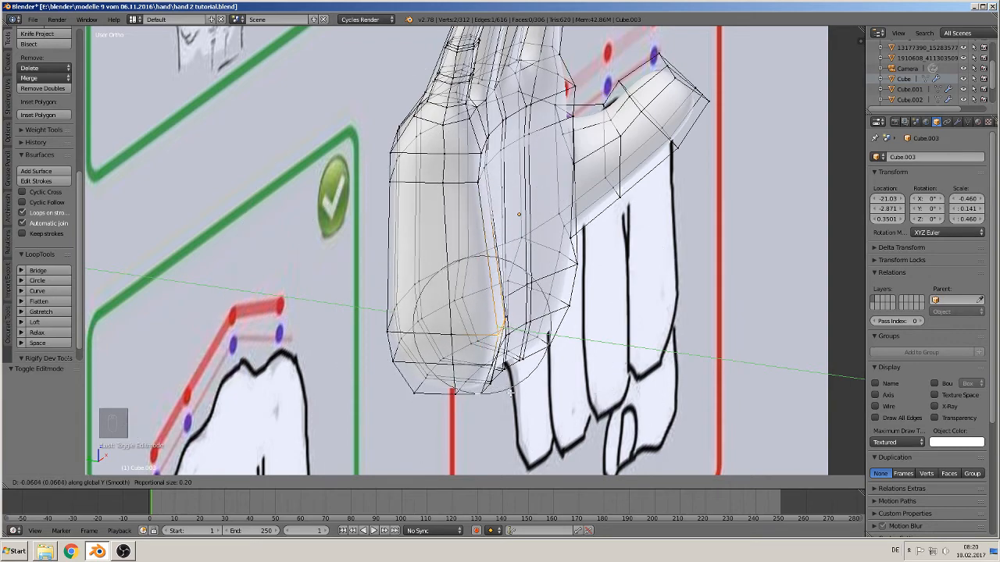
pyautogui.click(506, 388)
pyautogui.moveTo(506, 388); pyautogui.dragTo(471, 317, button='middle')
pyautogui.click(337, 483)
pyautogui.press('Tab')
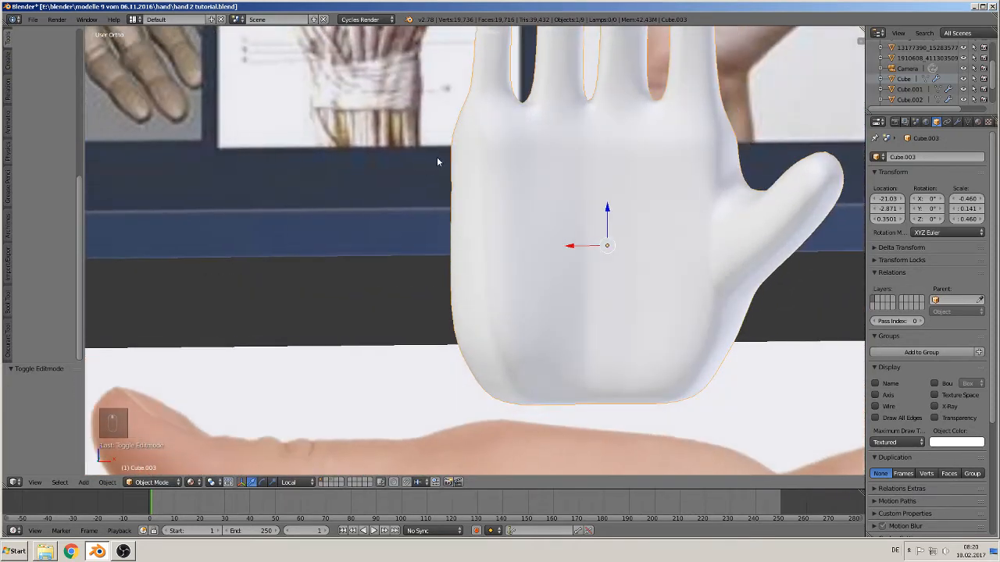
# Add a single loop cut across the middle of the palm in Edit Mode, and clear the selection
pyautogui.press('Tab')
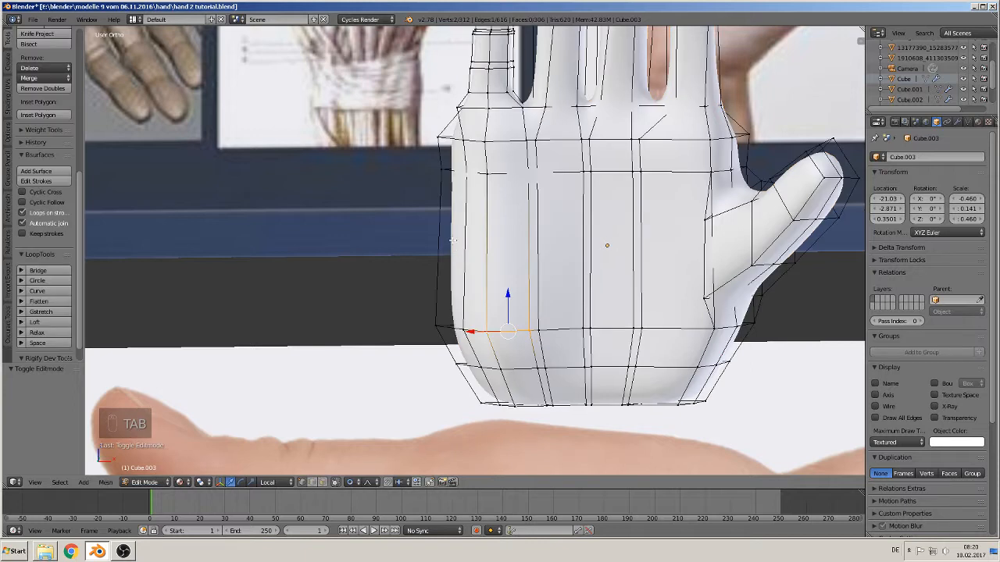
pyautogui.hotkey('ctrl', 'r')
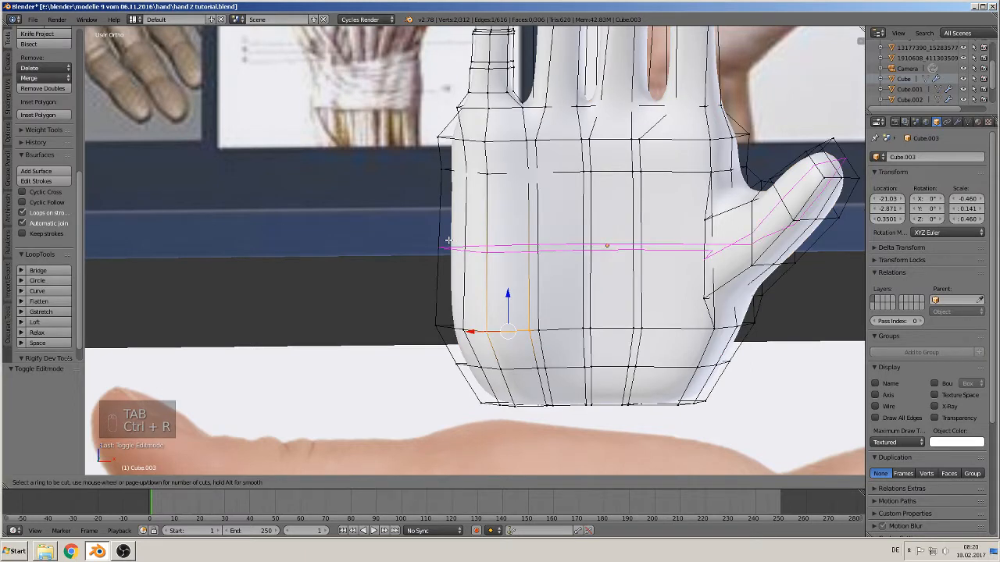
pyautogui.click(447, 241)
pyautogui.press('a')
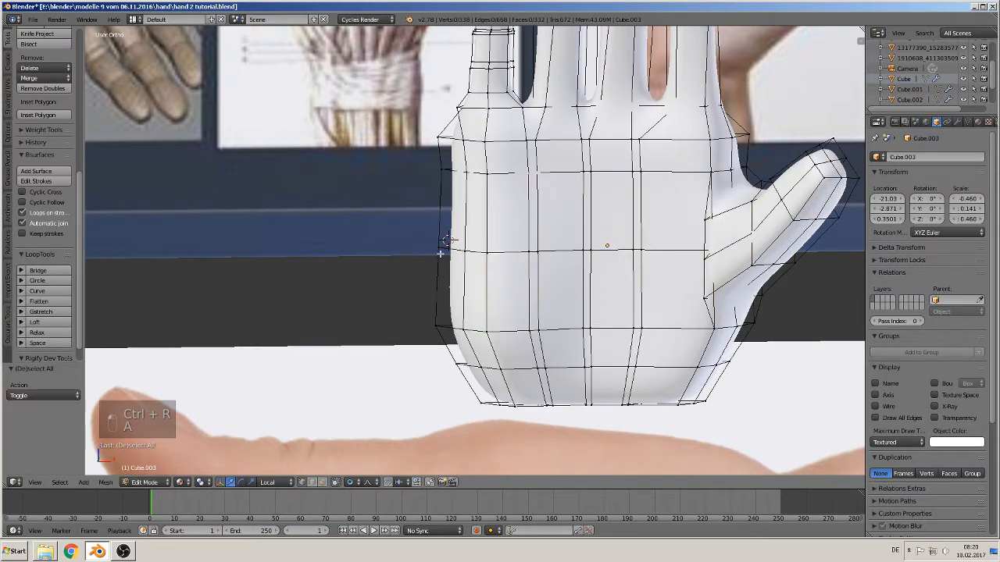
# Move the little-finger-side edge vertex of the mid-palm loop about 0.04 outward along global X with proportional size 0.42, and clear the selection
pyautogui.rightClick(444, 258)
pyautogui.press('g')
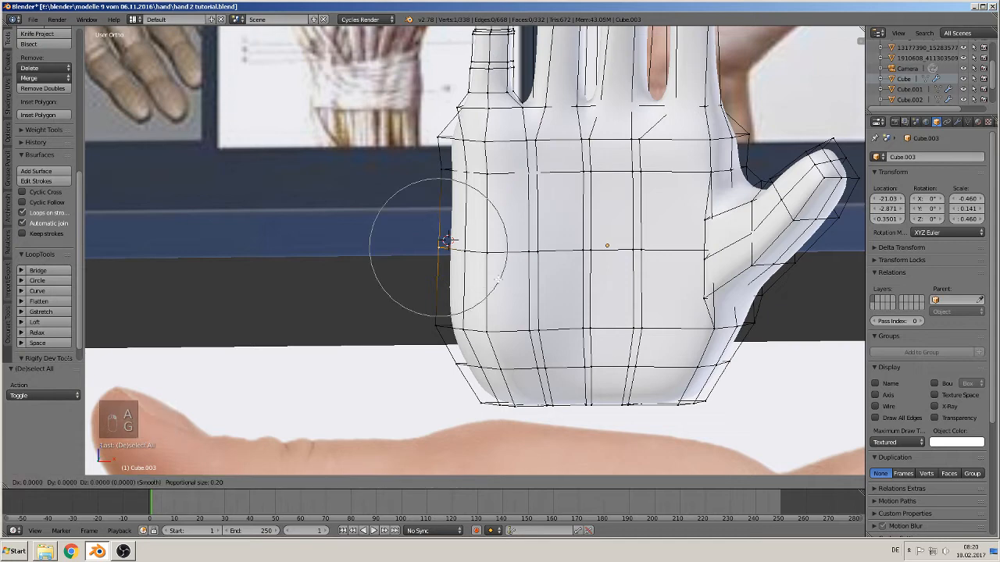
pyautogui.press('x')
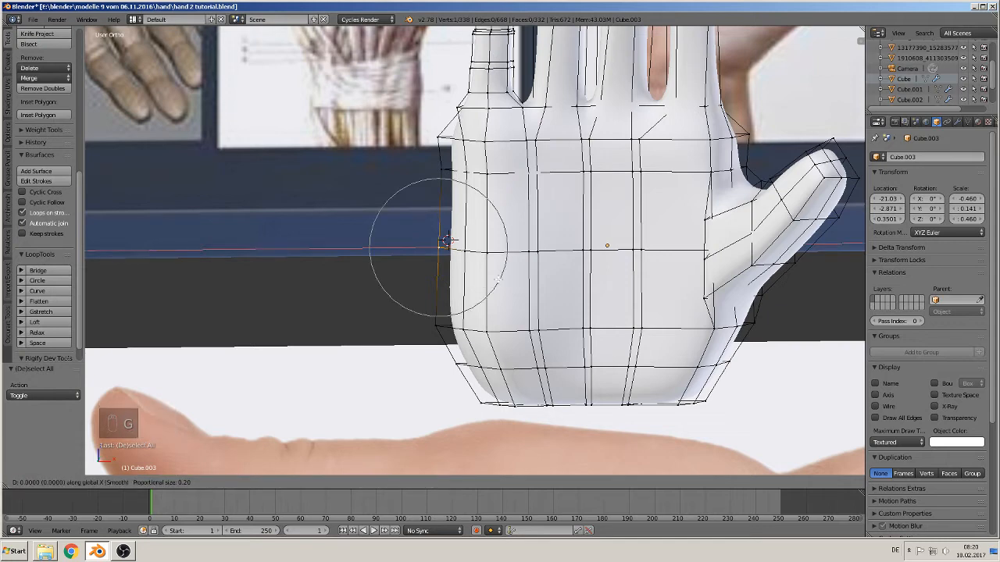
pyautogui.scroll(-4, 445, 241)
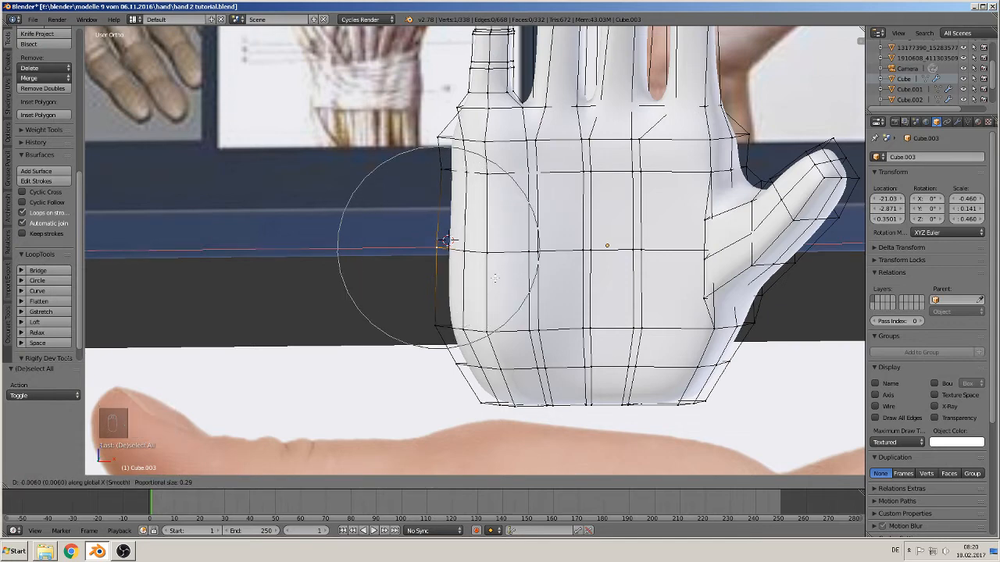
pyautogui.scroll(-2, 445, 241)
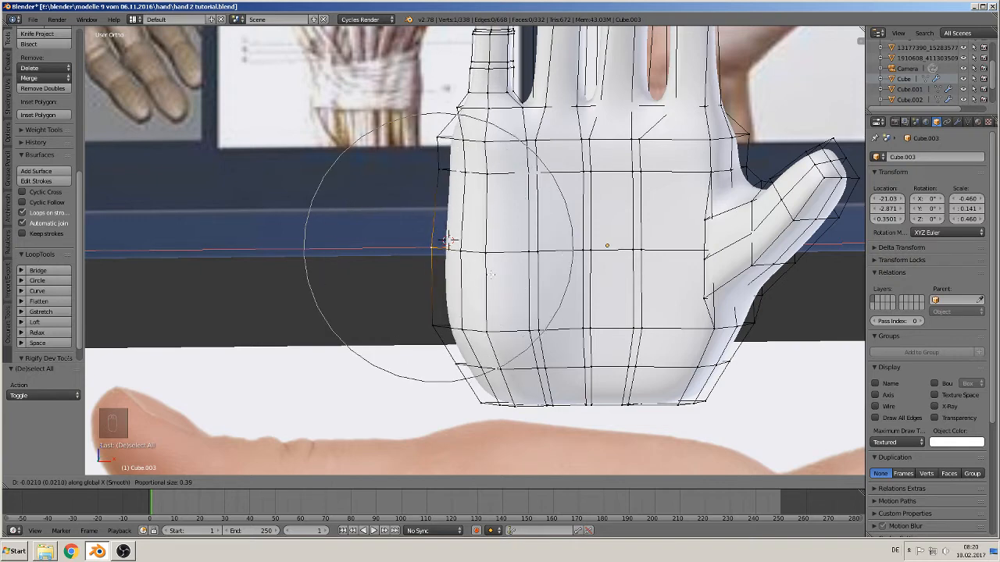
pyautogui.click(446, 240)
pyautogui.scroll(1, 442, 237)
pyautogui.scroll(-2, 502, 268)
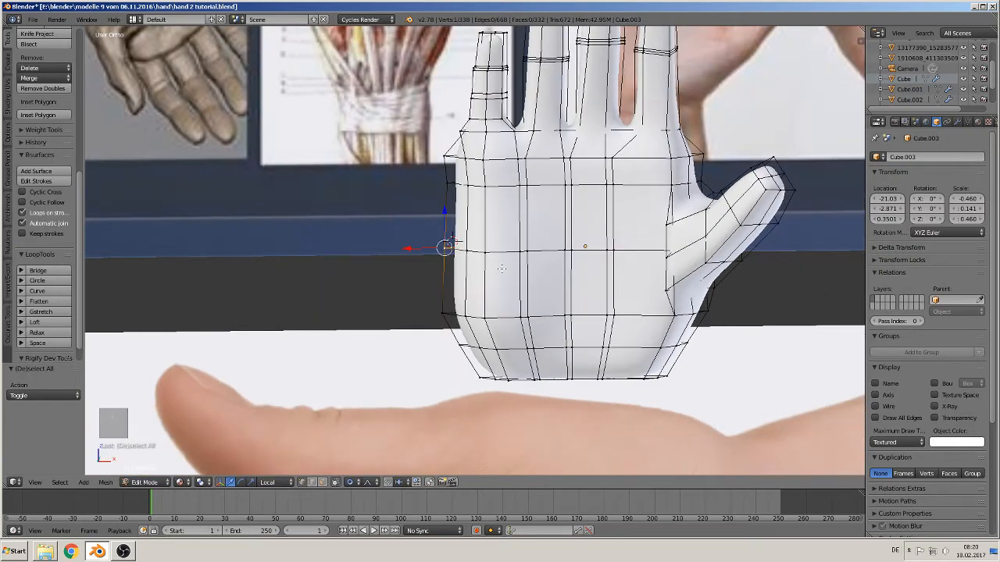
pyautogui.press('g')
pyautogui.press('x')
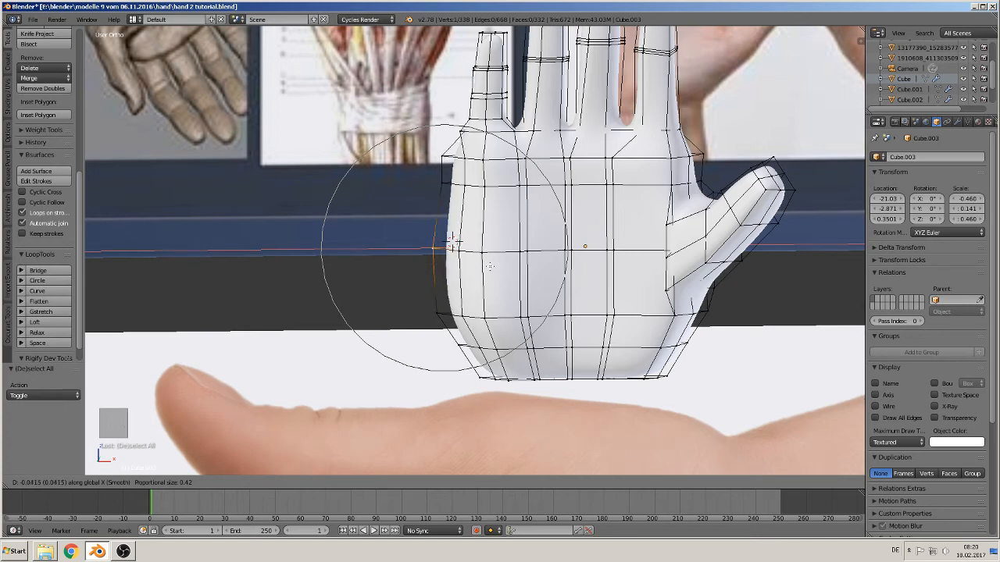
pyautogui.click(451, 239)
pyautogui.keyDown('shift'); pyautogui.moveTo(453, 240); pyautogui.dragTo(447, 256, button='middle'); pyautogui.keyUp('shift')
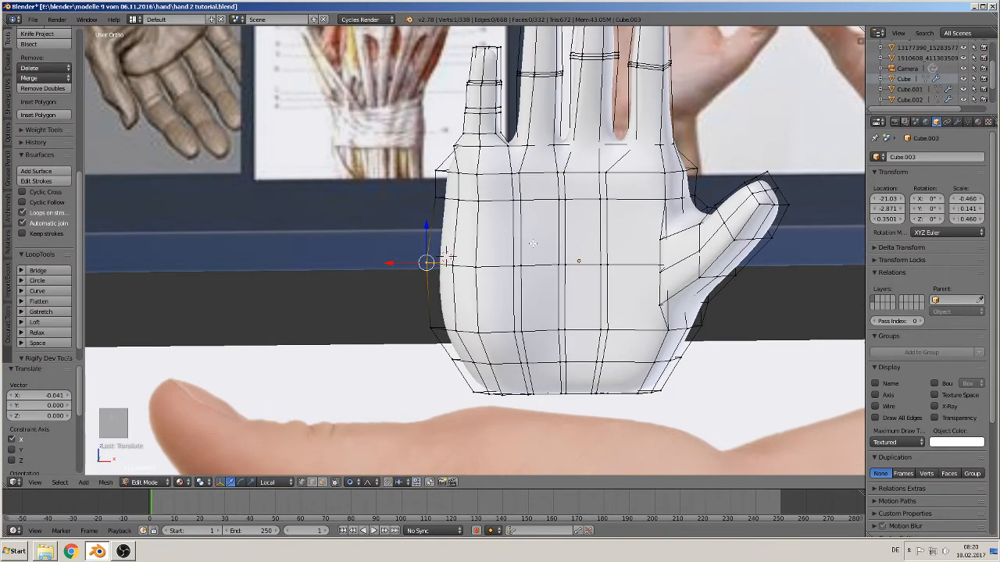
pyautogui.press('a')
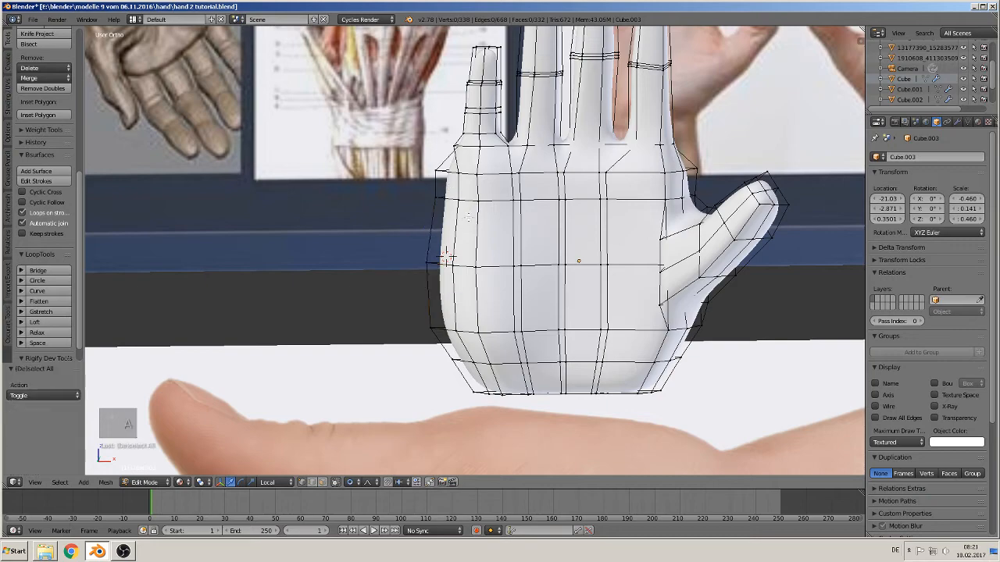
# Move the palm-side corner vertex below the little finger about 0.06 along global Y toward the back of the hand, with proportional size 0.20
pyautogui.press('Tab')
pyautogui.scroll(-5, 589, 236)
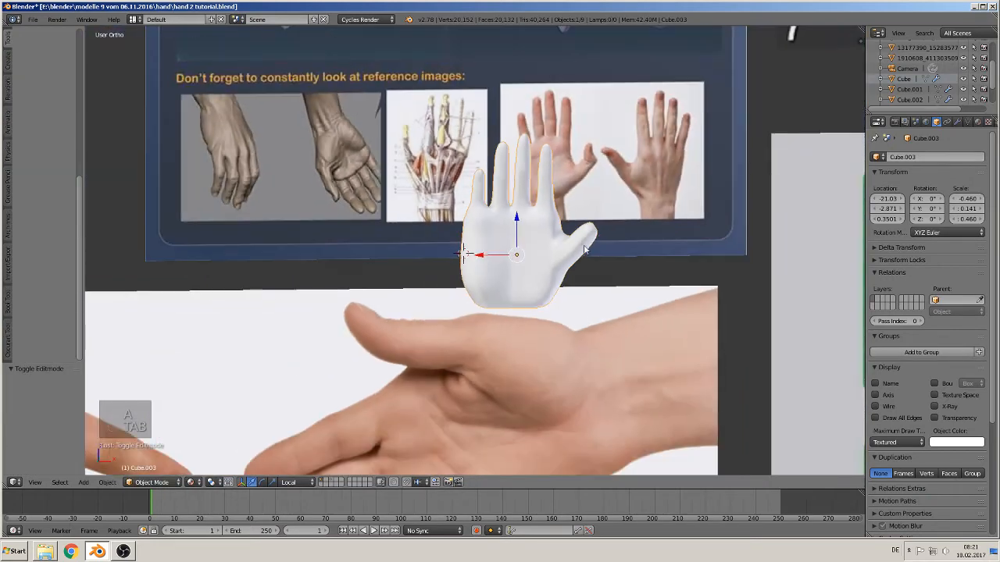
pyautogui.moveTo(541, 273); pyautogui.dragTo(522, 334, button='middle')
pyautogui.scroll(3, 565, 278)
pyautogui.scroll(2, 547, 276)
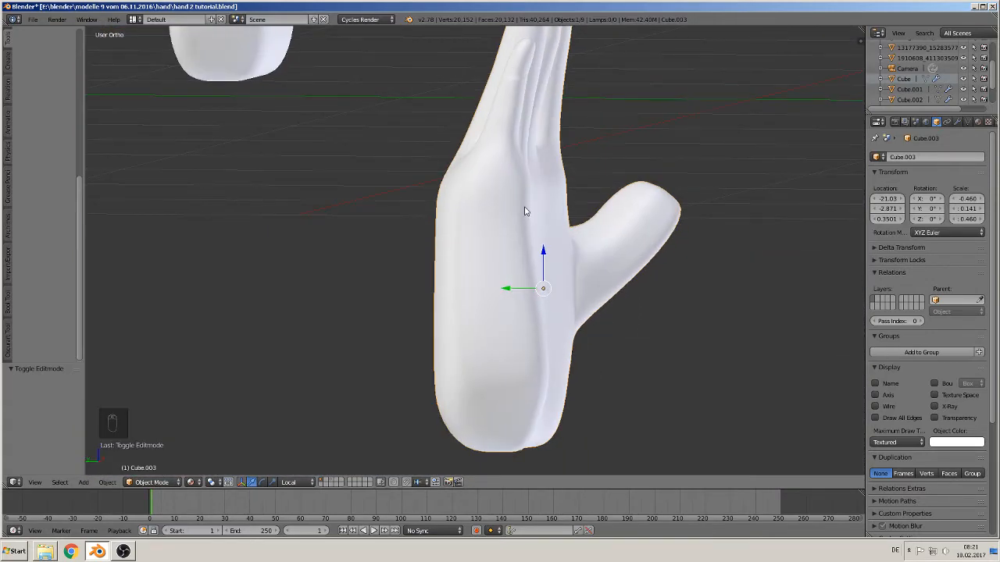
pyautogui.press('Tab')
pyautogui.moveTo(525, 211); pyautogui.dragTo(507, 252, button='middle')
pyautogui.rightClick(455, 196)
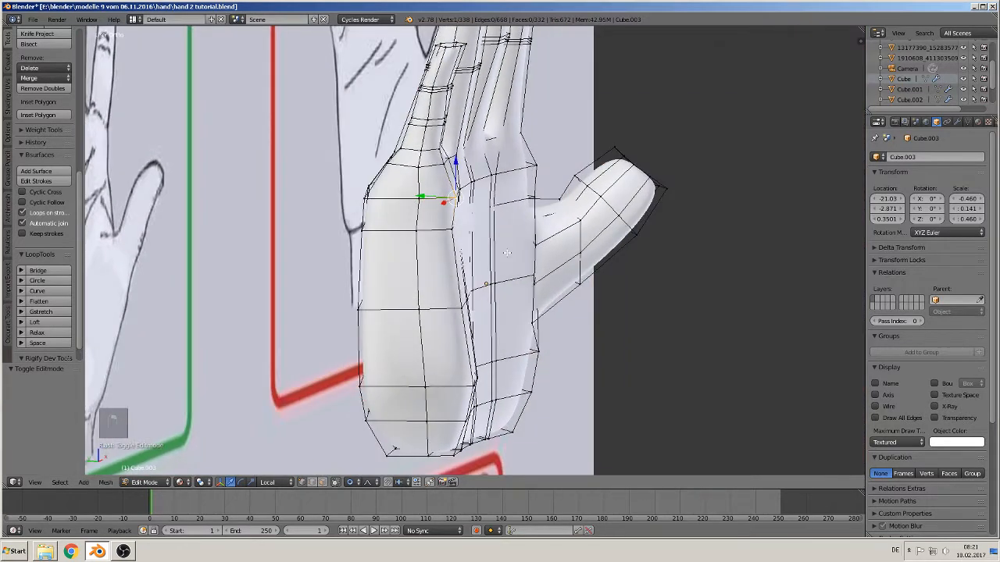
pyautogui.press('g')
pyautogui.press('y')
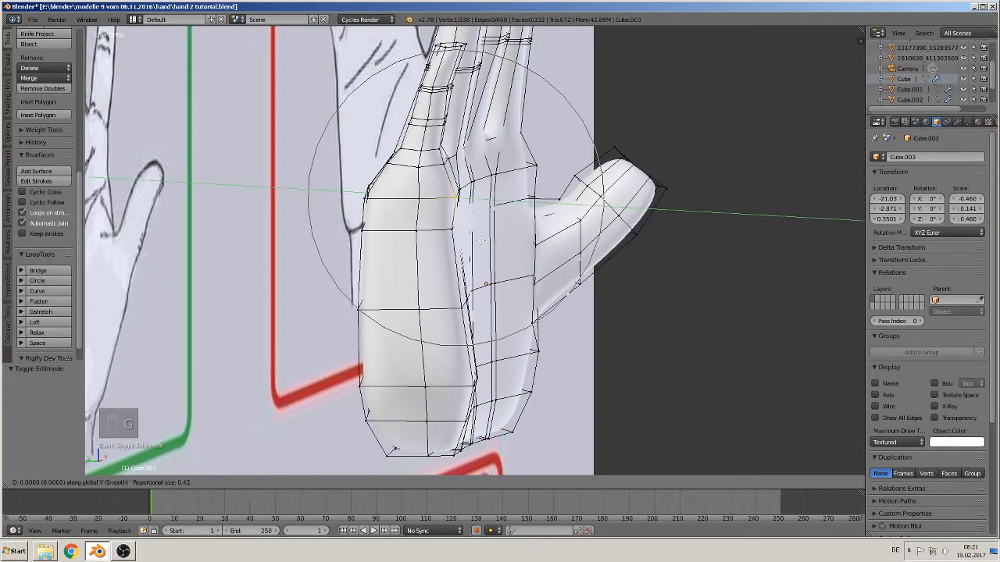
pyautogui.scroll(3, 481, 241)
pyautogui.scroll(2, 482, 240)
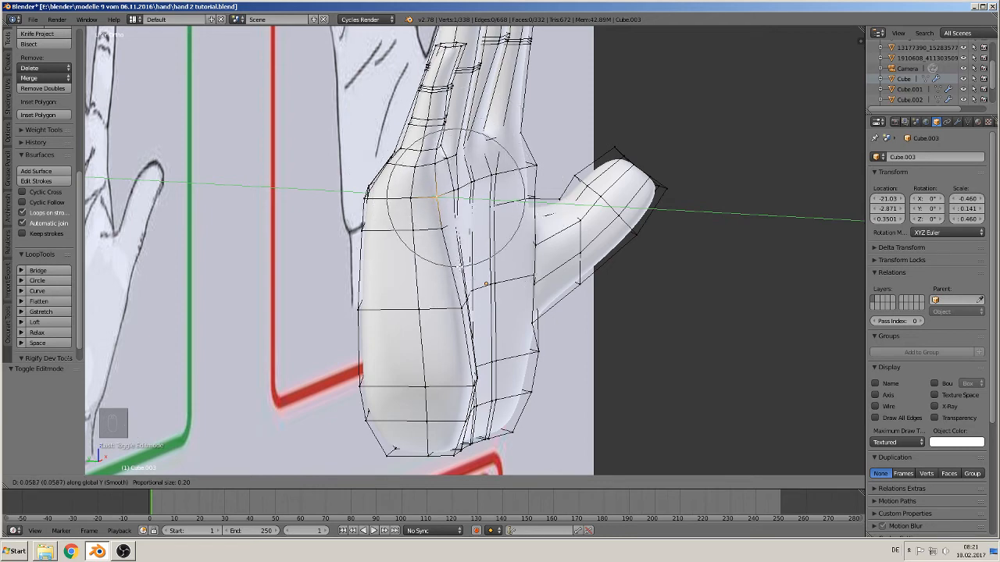
pyautogui.click(482, 240)
# Pull the palm-side edge vertex of the mid-palm loop slightly along Y toward the back of the hand, and check the shape from above
pyautogui.press('Tab')
pyautogui.moveTo(459, 266); pyautogui.dragTo(518, 256, button='middle')
pyautogui.press('Tab')
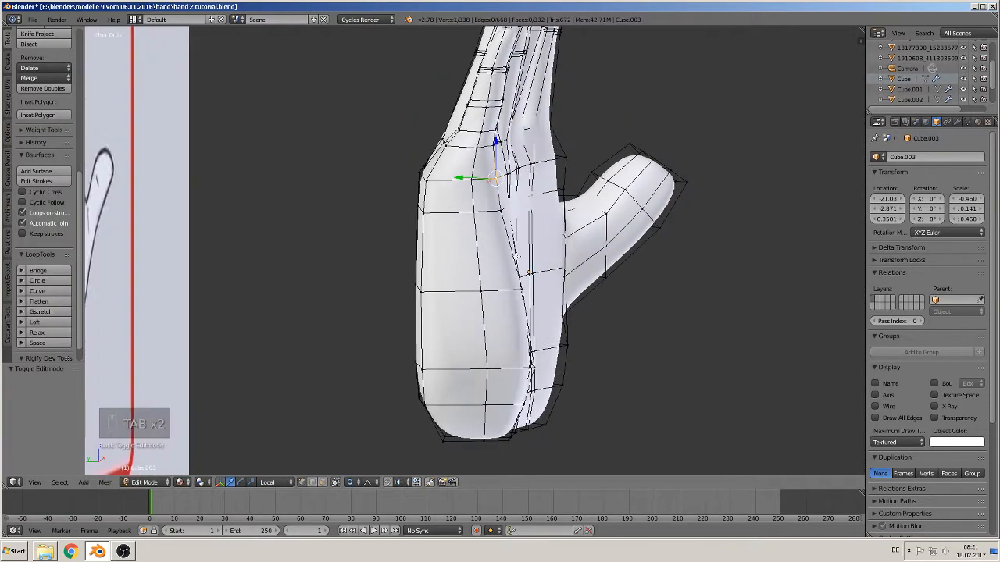
pyautogui.rightClick(522, 287)
pyautogui.moveTo(494, 290); pyautogui.dragTo(481, 289)
pyautogui.press('Tab')
pyautogui.moveTo(481, 289); pyautogui.dragTo(402, 305, button='middle')
pyautogui.press('Tab')
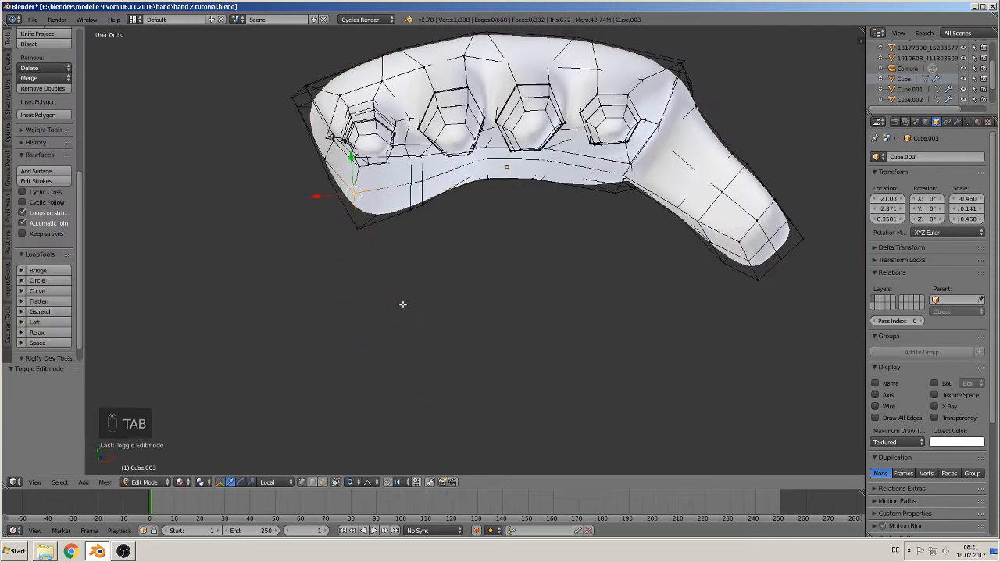
# Add the vertex directly below to the selection, move both by about 0.021 along Y, and check the smooth hand in Object Mode
pyautogui.keyDown('shift'); pyautogui.rightClick(357, 227); pyautogui.keyUp('shift')
pyautogui.moveTo(353, 174); pyautogui.dragTo(352, 166)
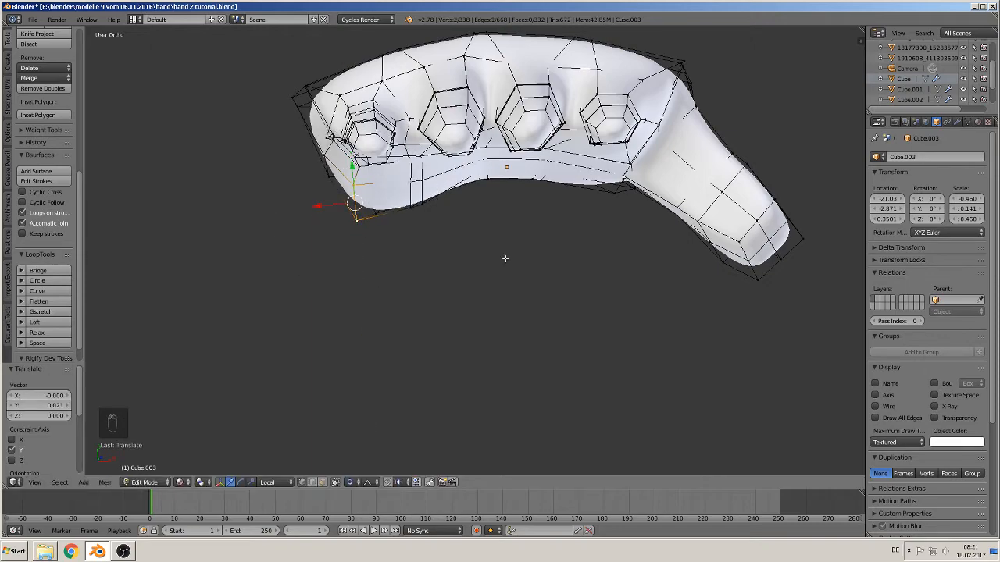
pyautogui.scroll(8, 505, 259)
pyautogui.press('Tab')
pyautogui.scroll(3, 501, 158)
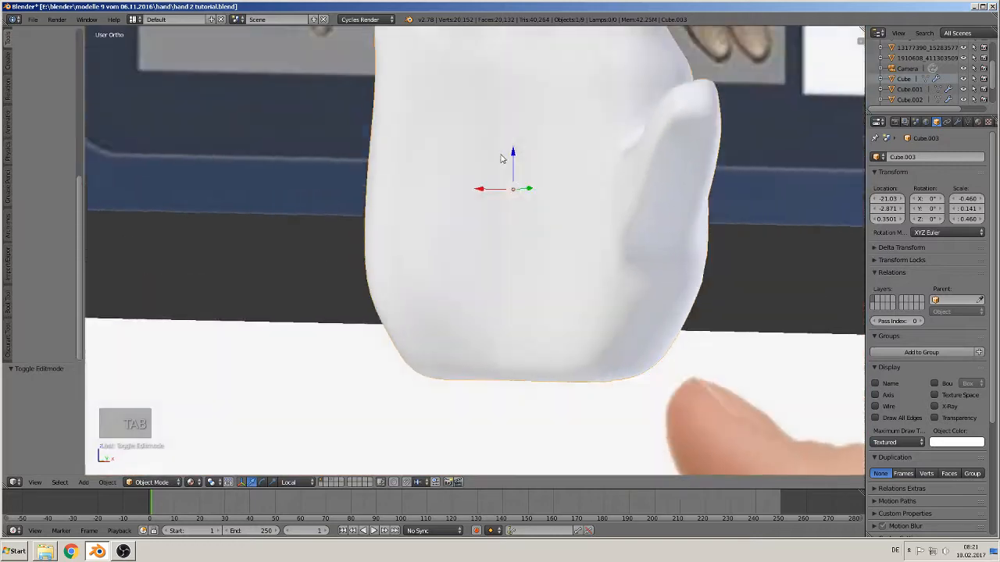
pyautogui.scroll(-3, 460, 156)
# Add a single loop cut across the lower palm, and move its palm-side edge vertex outward by about X -0.017, Y -0.027, Z 0.031
pyautogui.press('Tab')
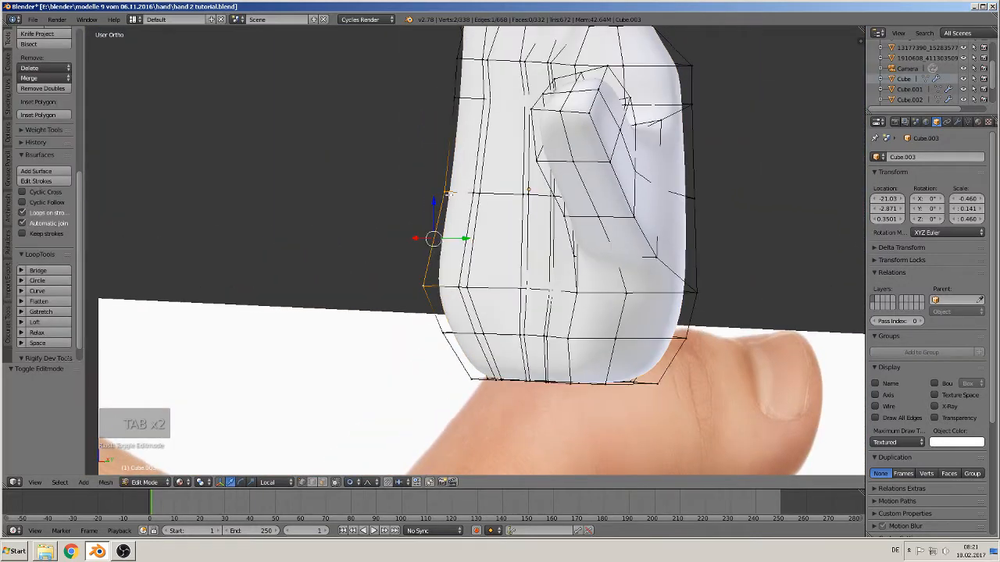
pyautogui.hotkey('ctrl', 'r')
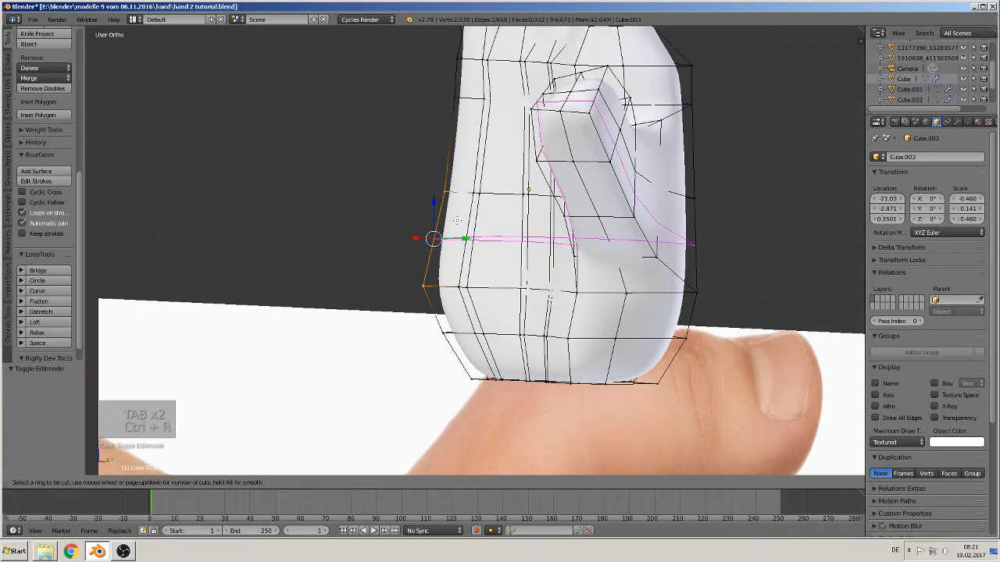
pyautogui.click(457, 221)
pyautogui.click(457, 221)
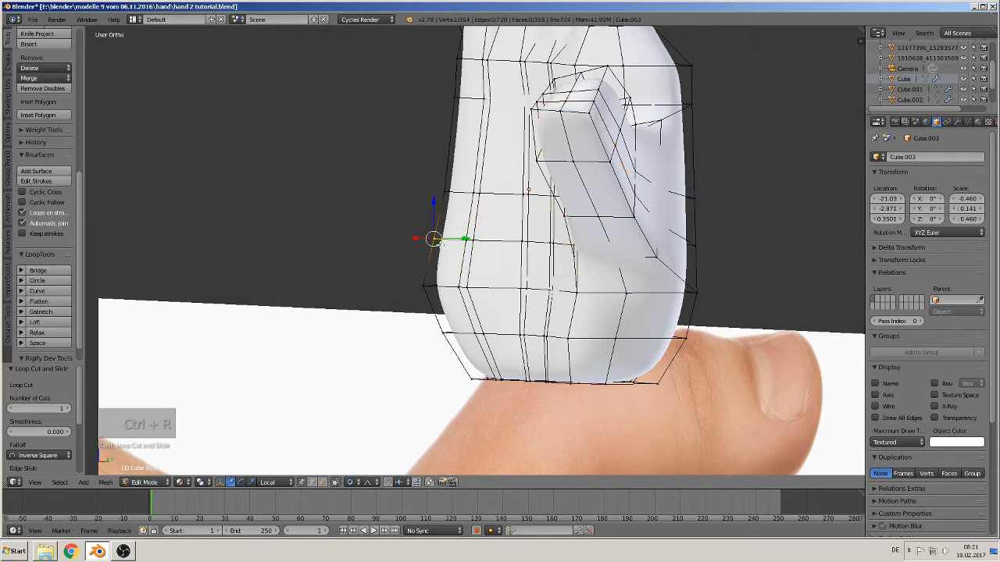
pyautogui.press('g')
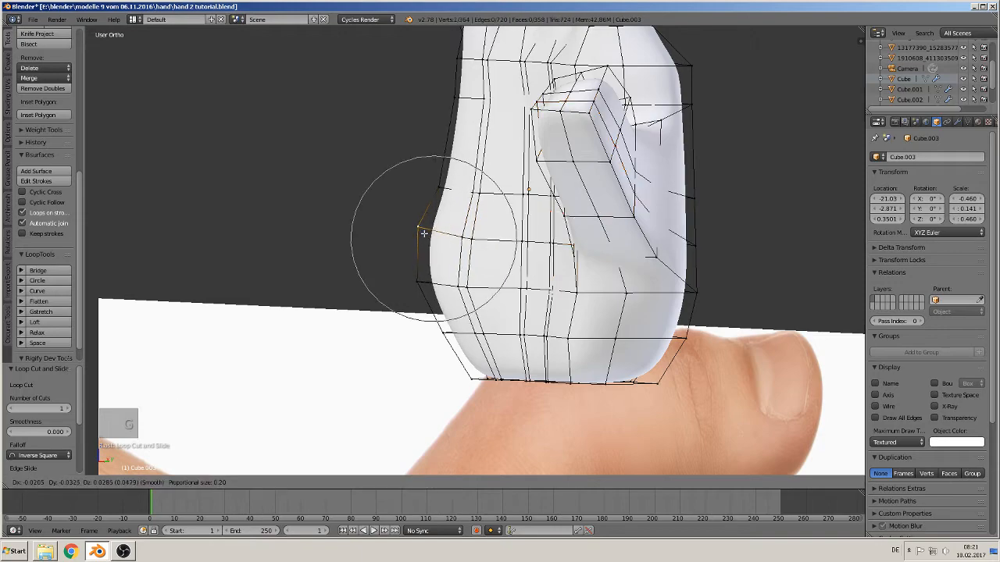
pyautogui.click(425, 232)
# In front view, select the seven vertices of the vertical edge line running down the palm from the index-finger side of the middle finger
pyautogui.moveTo(429, 238); pyautogui.dragTo(491, 370, button='middle')
pyautogui.press('KP_1')
pyautogui.scroll(-3, 520, 279)
pyautogui.scroll(2, 478, 320)
pyautogui.scroll(-2, 417, 247)
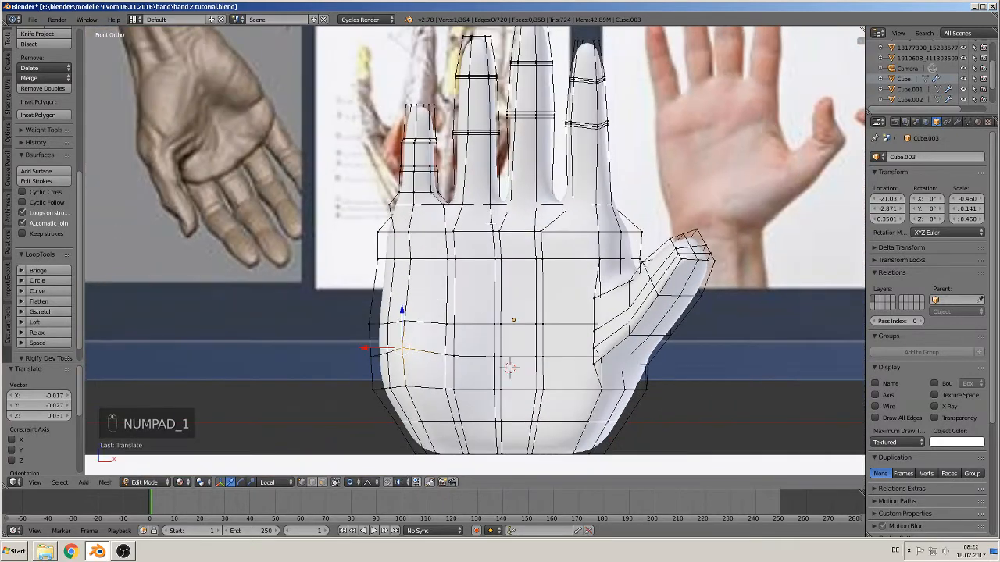
pyautogui.scroll(2, 433, 211)
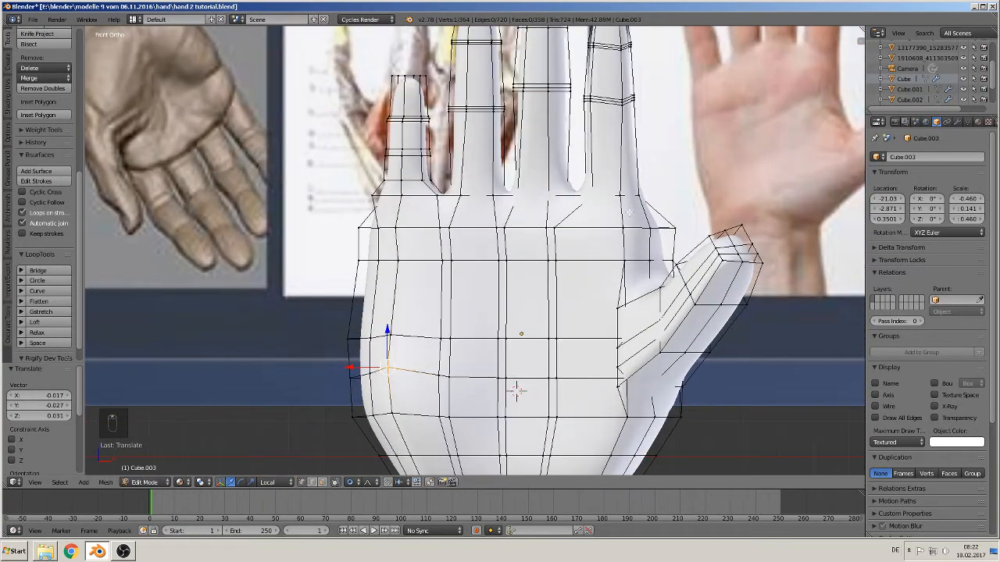
pyautogui.keyDown('shift'); pyautogui.moveTo(601, 319); pyautogui.dragTo(464, 268, button='middle'); pyautogui.keyUp('shift')
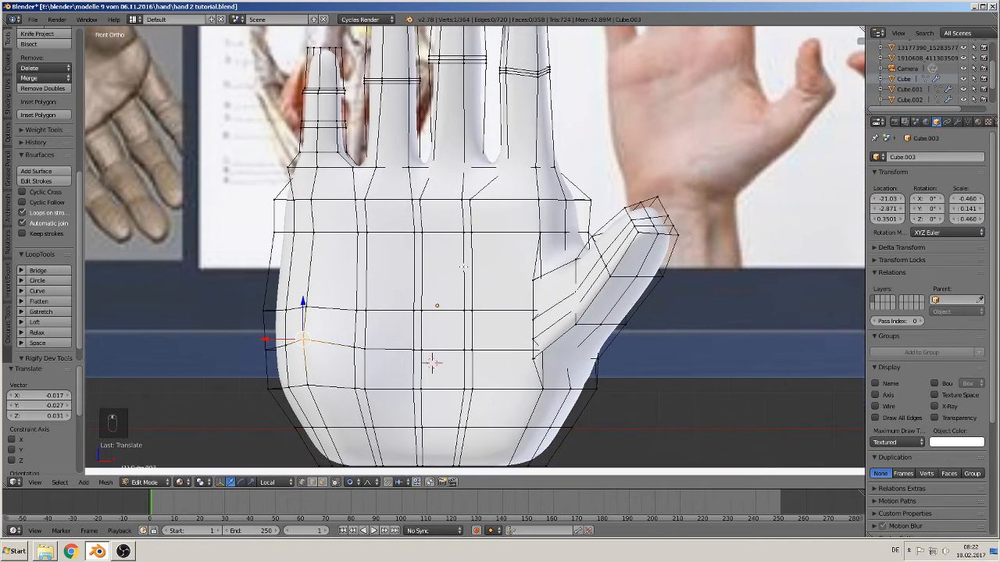
pyautogui.rightClick(478, 198)
pyautogui.keyDown('shift'); pyautogui.rightClick(478, 231); pyautogui.keyUp('shift')
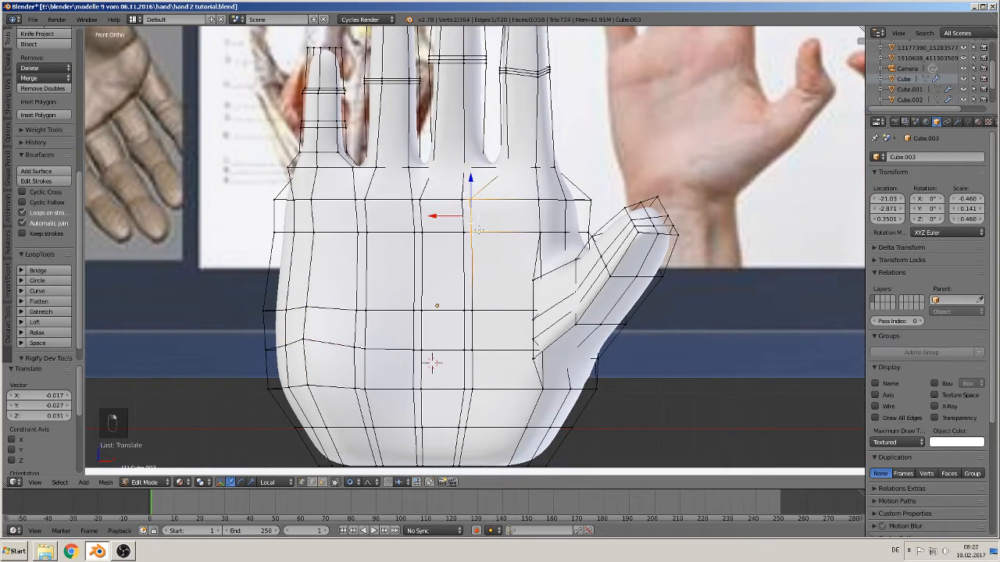
pyautogui.keyDown('shift'); pyautogui.rightClick(477, 308); pyautogui.keyUp('shift')
pyautogui.keyDown('shift'); pyautogui.rightClick(474, 349); pyautogui.keyUp('shift')
pyautogui.keyDown('shift'); pyautogui.rightClick(476, 378); pyautogui.keyUp('shift')
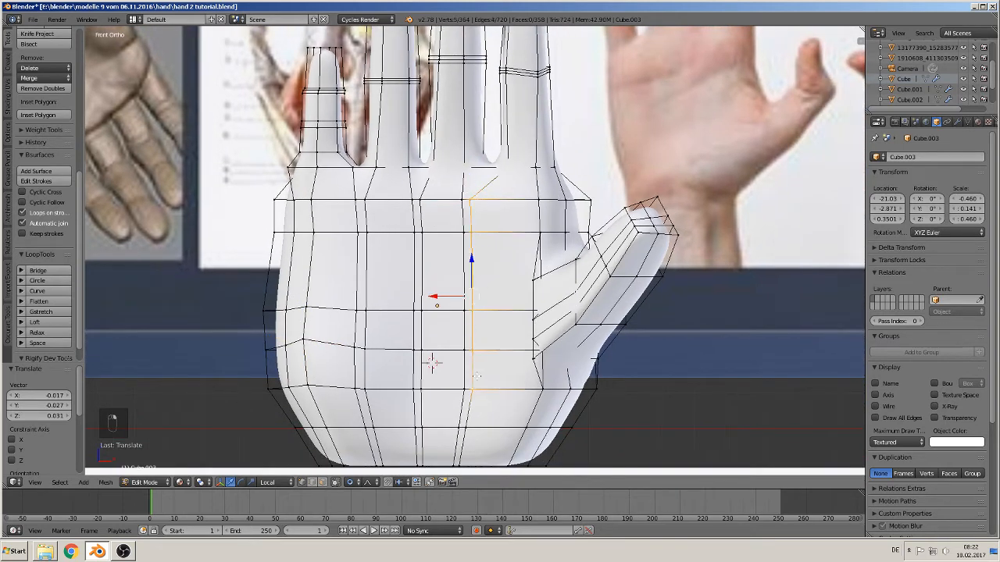
pyautogui.keyDown('shift'); pyautogui.rightClick(466, 429); pyautogui.keyUp('shift')
pyautogui.keyDown('shift'); pyautogui.rightClick(462, 460); pyautogui.keyUp('shift')
# Try shifting the selected line toward the thumb along X with and without proportional editing, undo both moves, and leave proportional editing disabled
pyautogui.moveTo(441, 341)
pyautogui.mouseDown()
pyautogui.moveTo(457, 347)
pyautogui.moveTo(452, 354)
pyautogui.mouseUp()
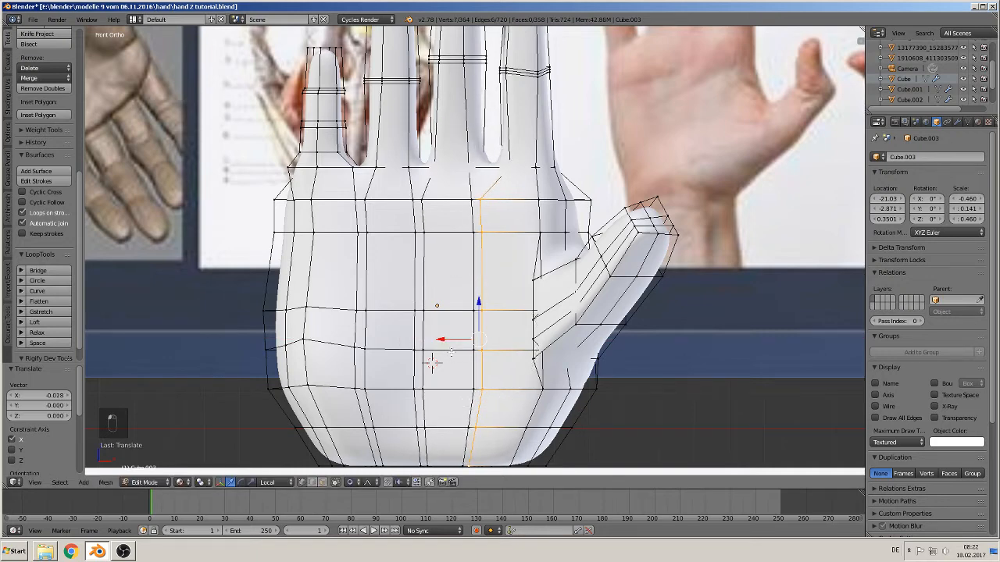
pyautogui.hotkey('ctrl', 'z')
pyautogui.click(351, 482)
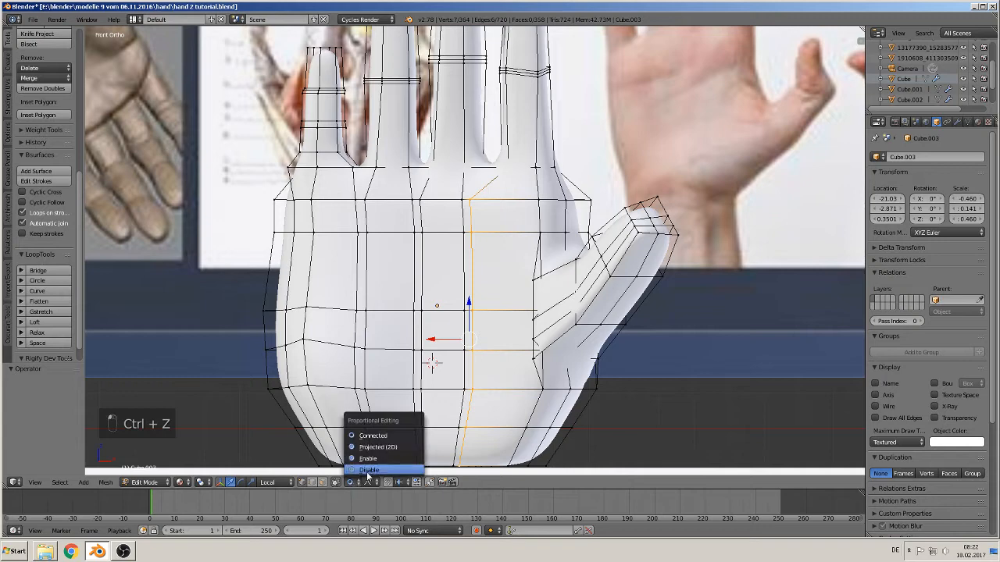
pyautogui.moveTo(434, 341); pyautogui.dragTo(470, 355)
pyautogui.hotkey('ctrl', 'z')
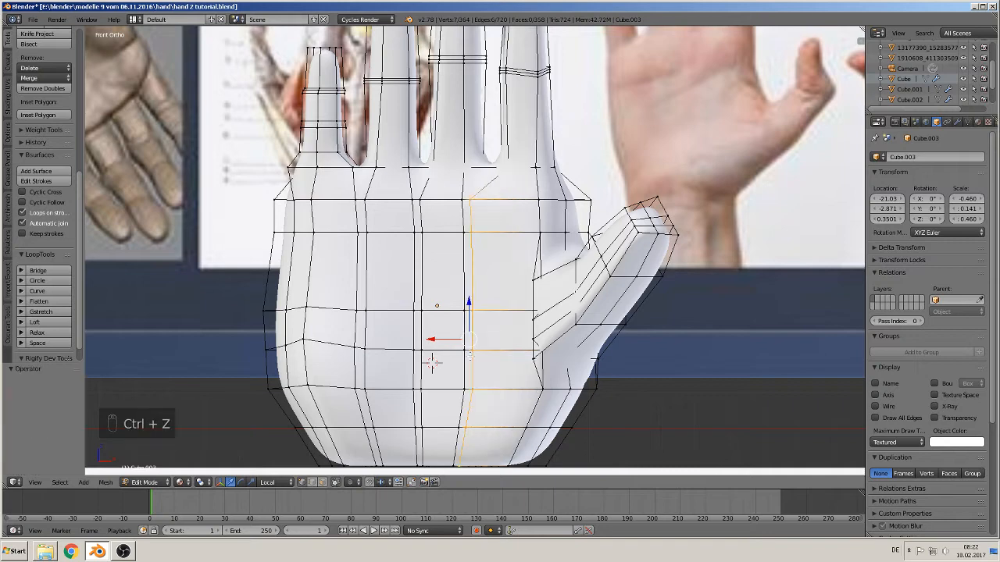
# Slide the selected vertical edge line toward the thumb with Edge Slide by a factor of about 0.52
pyautogui.press('space')
pyautogui.write('edge slide')
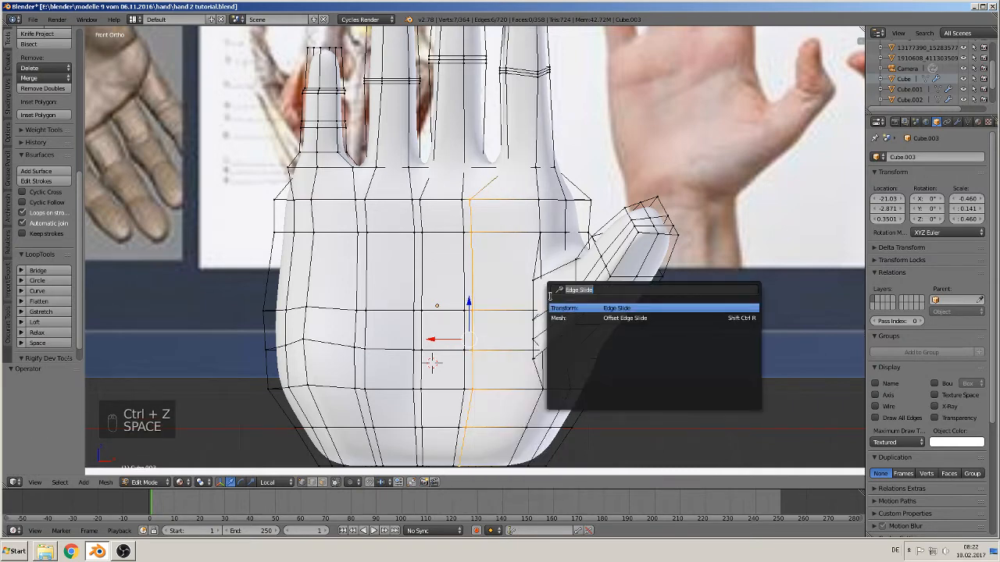
pyautogui.click(605, 308)
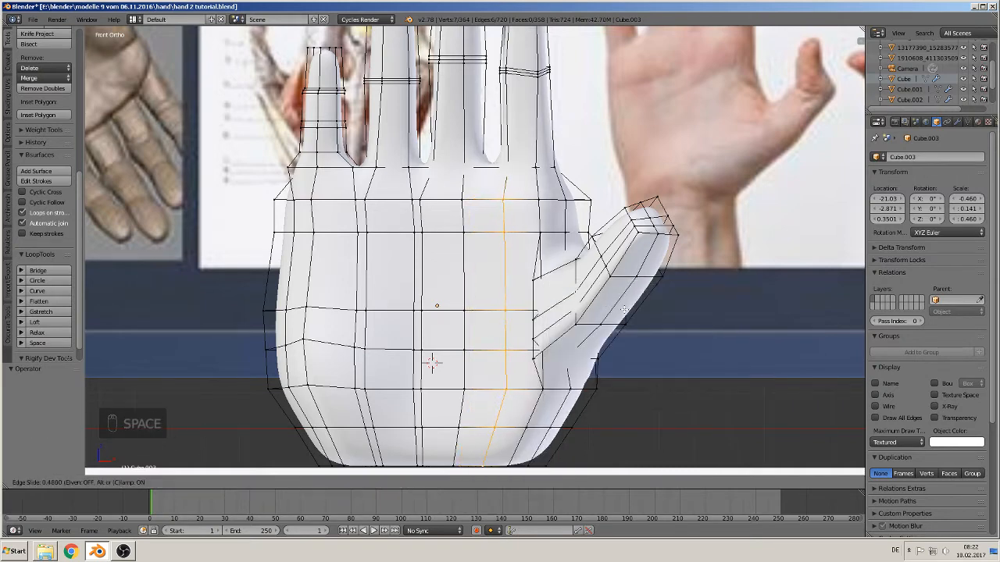
pyautogui.click(624, 309)
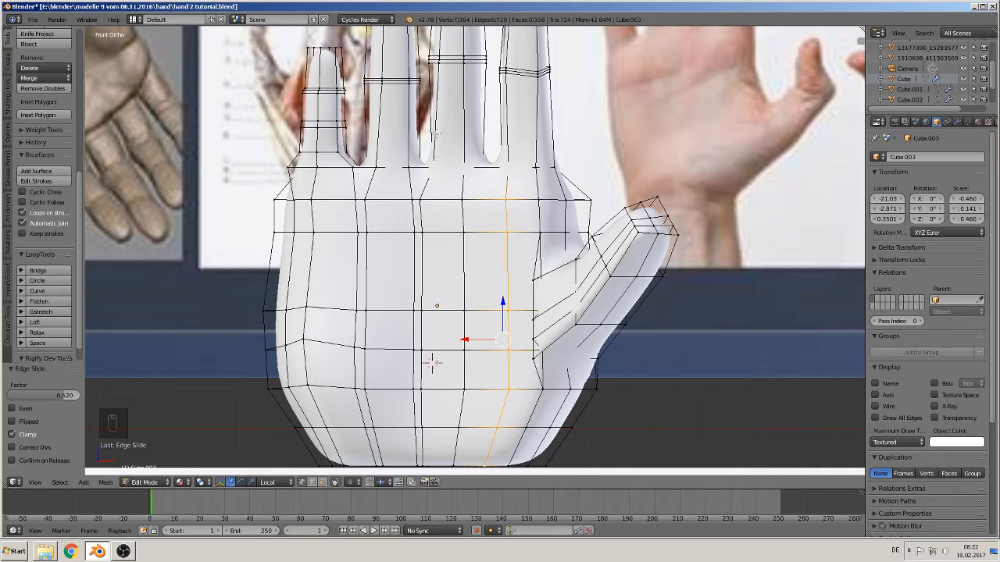
# Select the seven-vertex vertical palm line at the middle-finger side of the ring-middle gap, and Edge Slide it toward the thumb by a factor of 0.286
pyautogui.rightClick(426, 201)
pyautogui.keyDown('shift'); pyautogui.rightClick(424, 234); pyautogui.keyUp('shift')
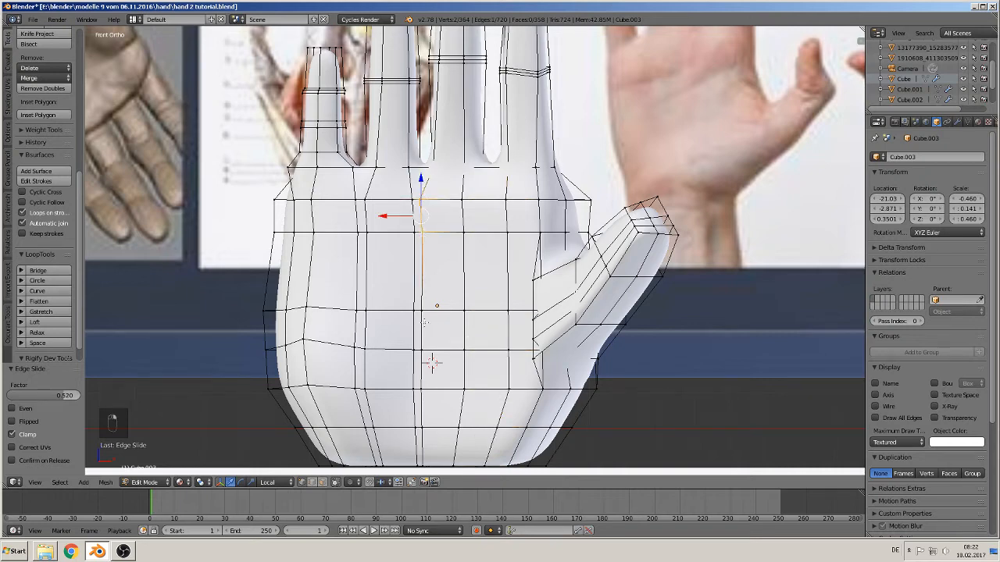
pyautogui.keyDown('shift'); pyautogui.rightClick(424, 320); pyautogui.keyUp('shift')
pyautogui.keyDown('shift'); pyautogui.rightClick(424, 353); pyautogui.keyUp('shift')
pyautogui.keyDown('shift'); pyautogui.rightClick(422, 394); pyautogui.keyUp('shift')
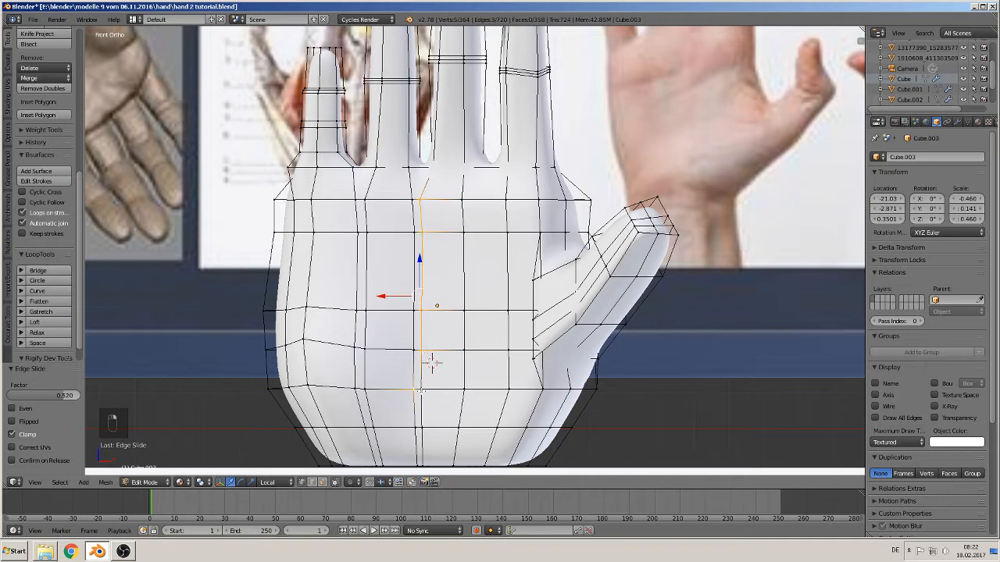
pyautogui.keyDown('shift'); pyautogui.rightClick(424, 426); pyautogui.keyUp('shift')
pyautogui.keyDown('shift'); pyautogui.rightClick(423, 426); pyautogui.keyUp('shift')
pyautogui.keyDown('shift'); pyautogui.rightClick(424, 428); pyautogui.keyUp('shift')
pyautogui.keyDown('shift'); pyautogui.rightClick(430, 451); pyautogui.keyUp('shift')
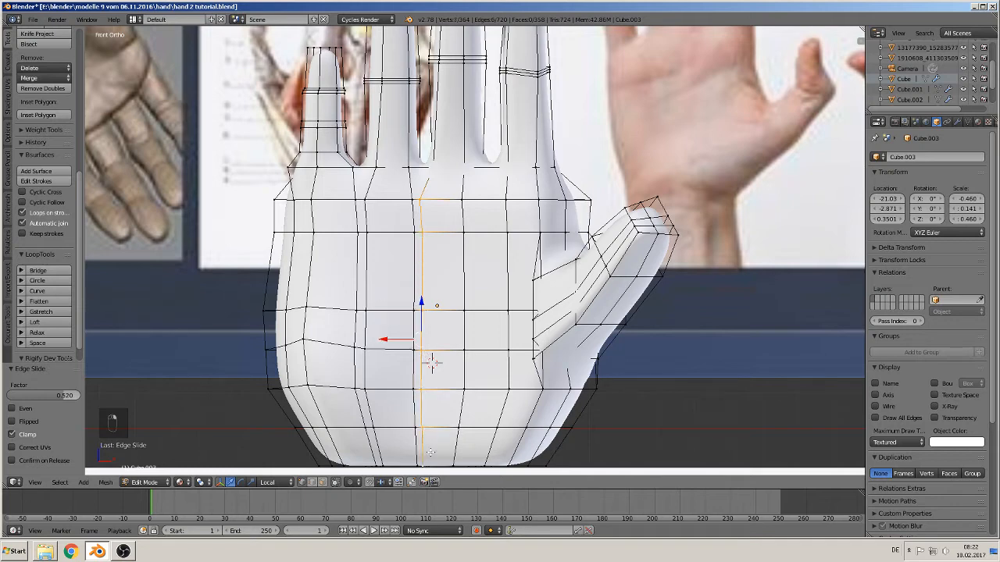
pyautogui.press('space')
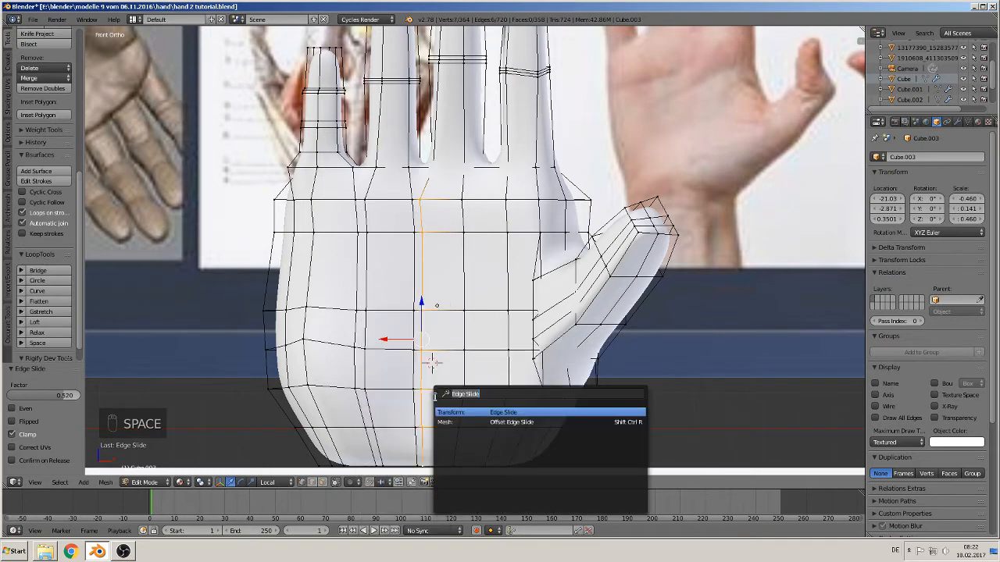
pyautogui.click(446, 412)
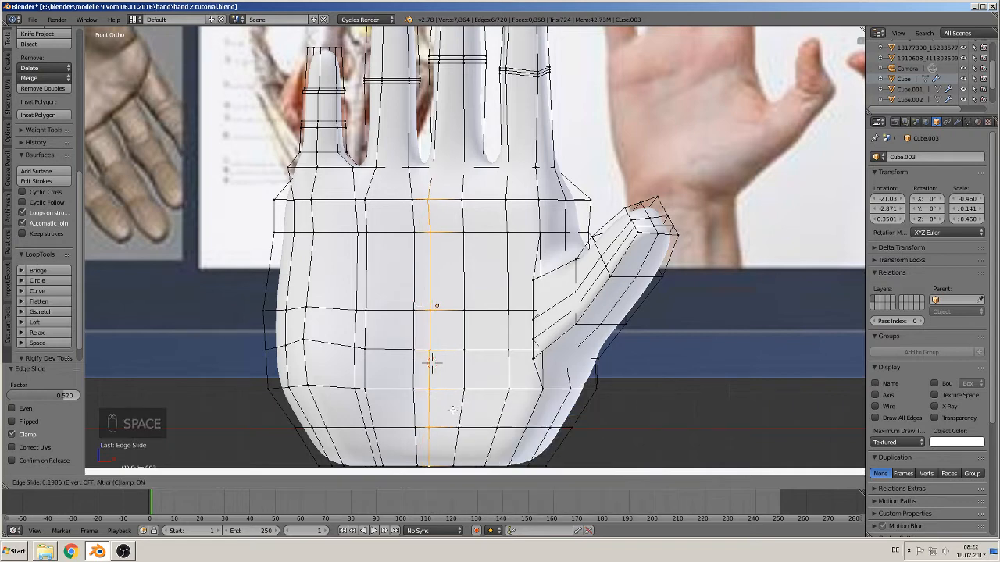
pyautogui.click(391, 257)
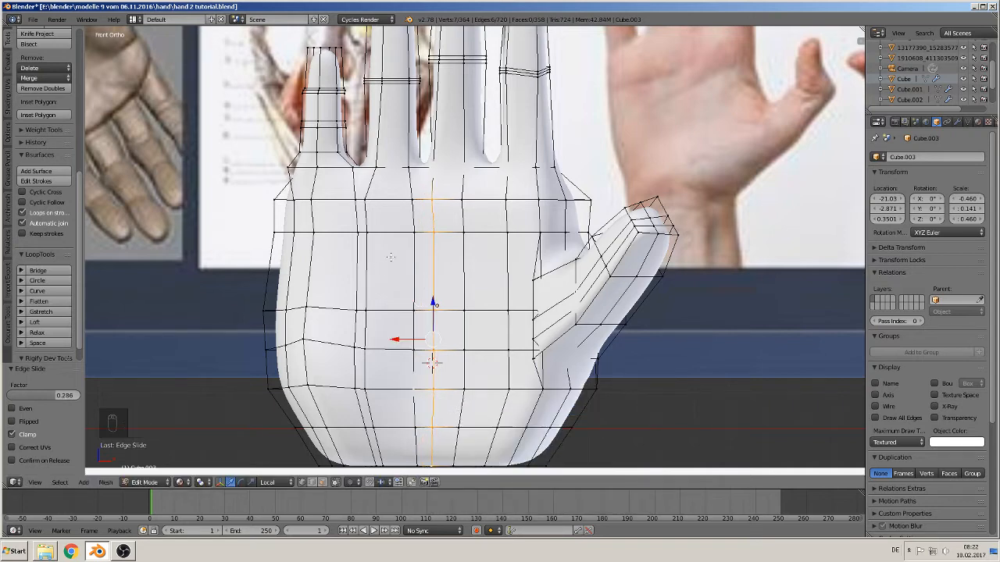
# Select the seven-vertex palm line on the ring-finger side of the ring-middle gap, and move it away from the thumb by X -0.013
pyautogui.rightClick(419, 207)
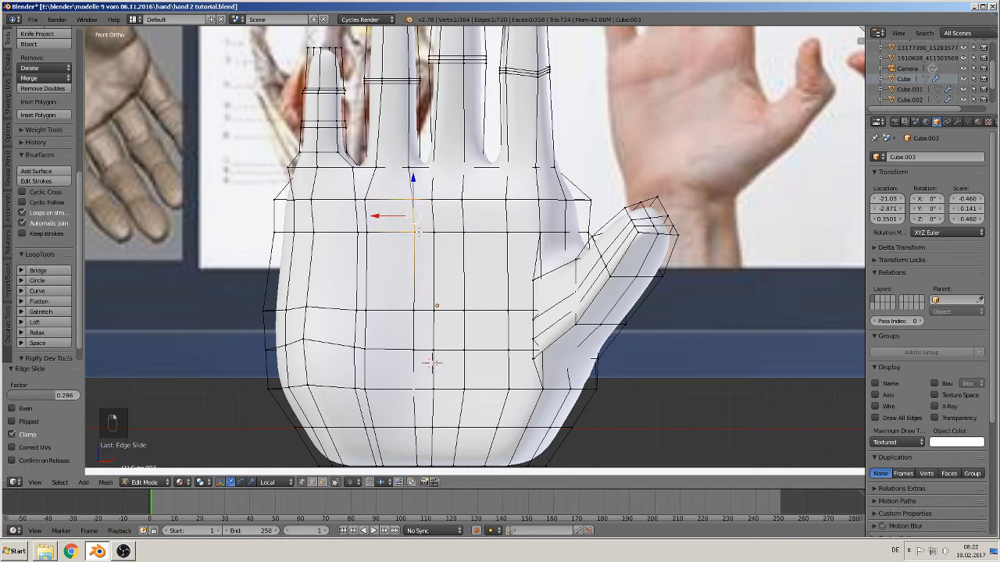
pyautogui.keyDown('shift'); pyautogui.rightClick(415, 312); pyautogui.keyUp('shift')
pyautogui.keyDown('shift'); pyautogui.rightClick(417, 356); pyautogui.keyUp('shift')
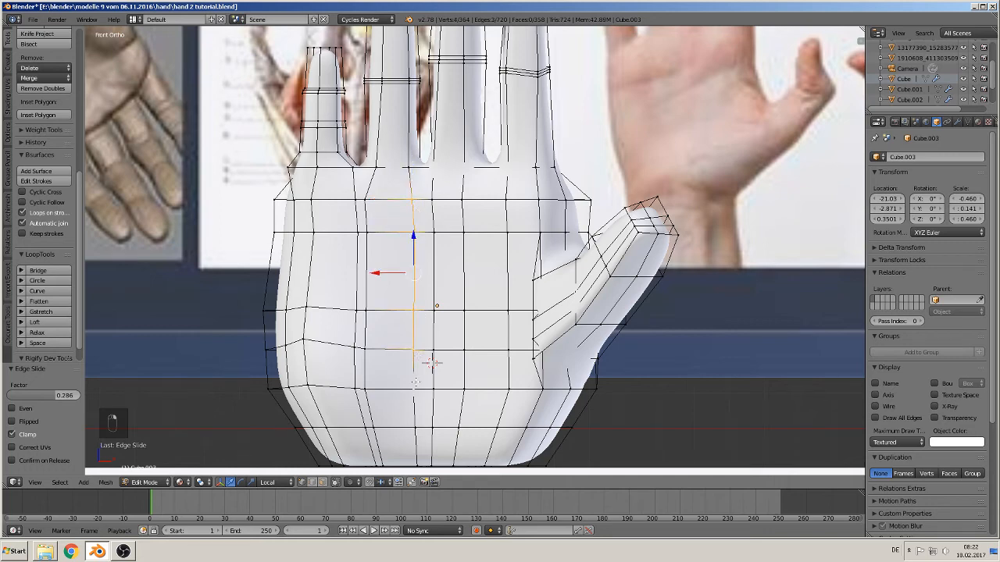
pyautogui.keyDown('shift'); pyautogui.rightClick(415, 383); pyautogui.keyUp('shift')
pyautogui.keyDown('shift'); pyautogui.rightClick(412, 428); pyautogui.keyUp('shift')
pyautogui.keyDown('shift'); pyautogui.rightClick(418, 454); pyautogui.keyUp('shift')
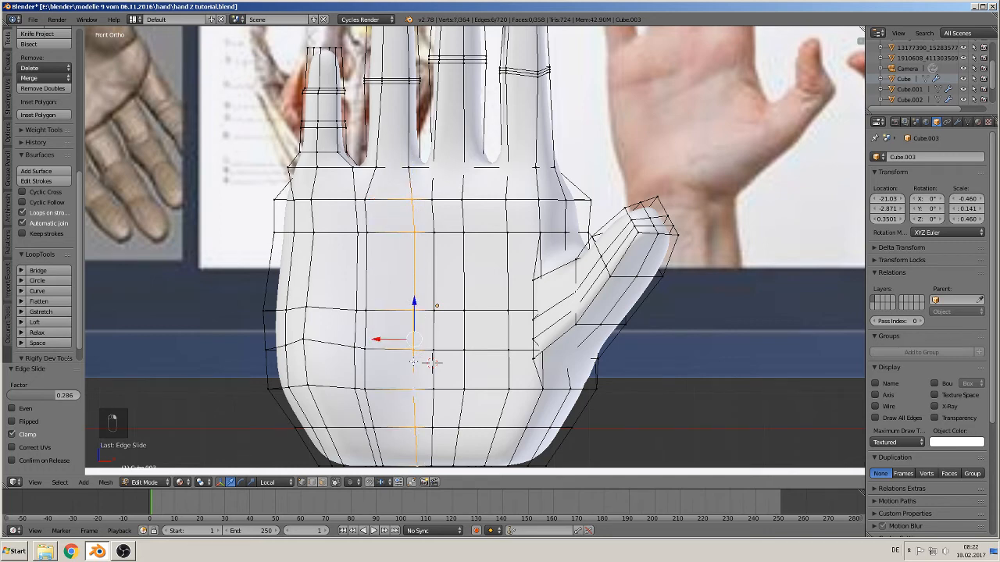
pyautogui.press('g')
pyautogui.press('x')
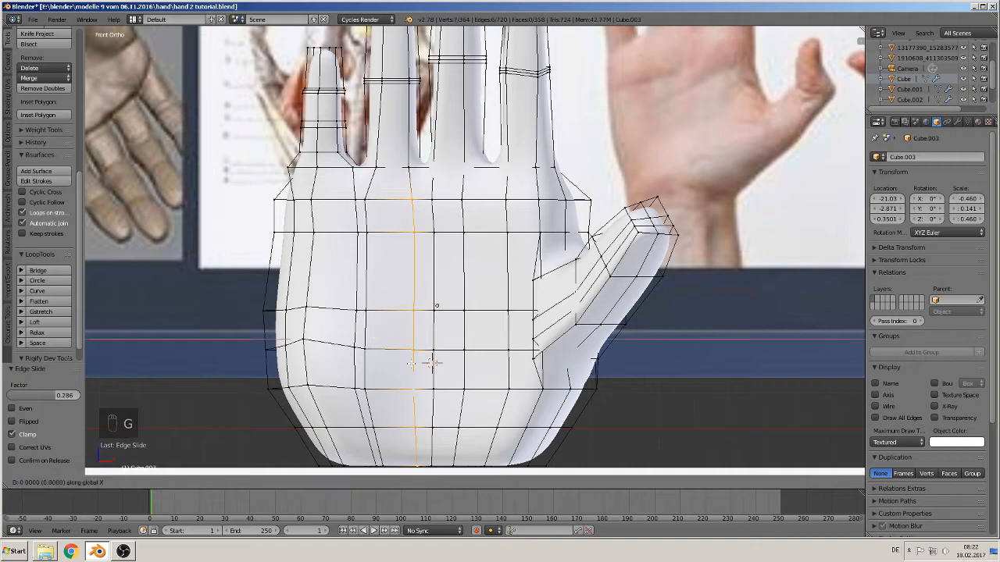
pyautogui.click(406, 363)
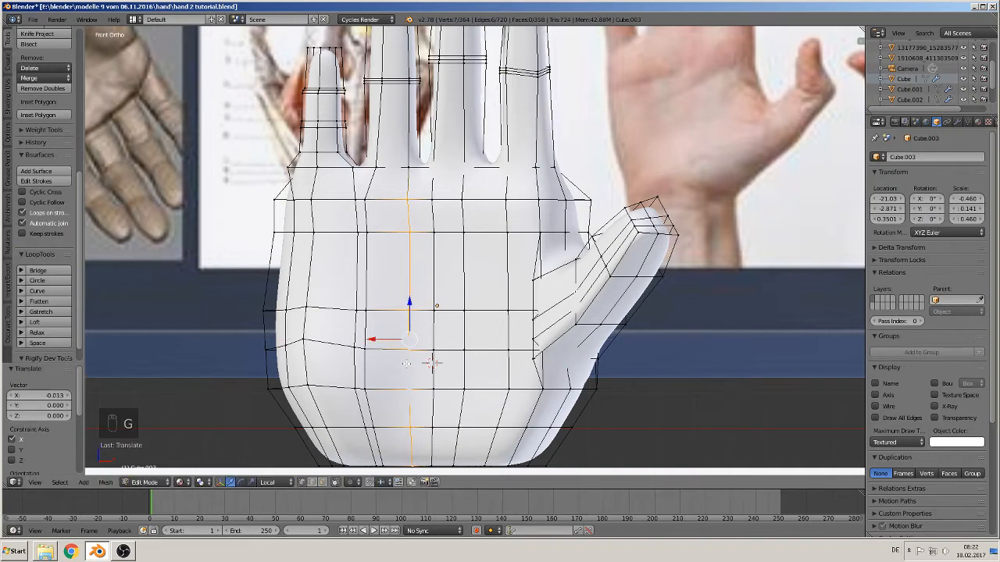
# Select the seven-vertex palm line on the ring-finger side of the little-ring gap, and move it toward the thumb by X 0.030
pyautogui.rightClick(367, 197)
pyautogui.keyDown('shift'); pyautogui.rightClick(365, 233); pyautogui.keyUp('shift')
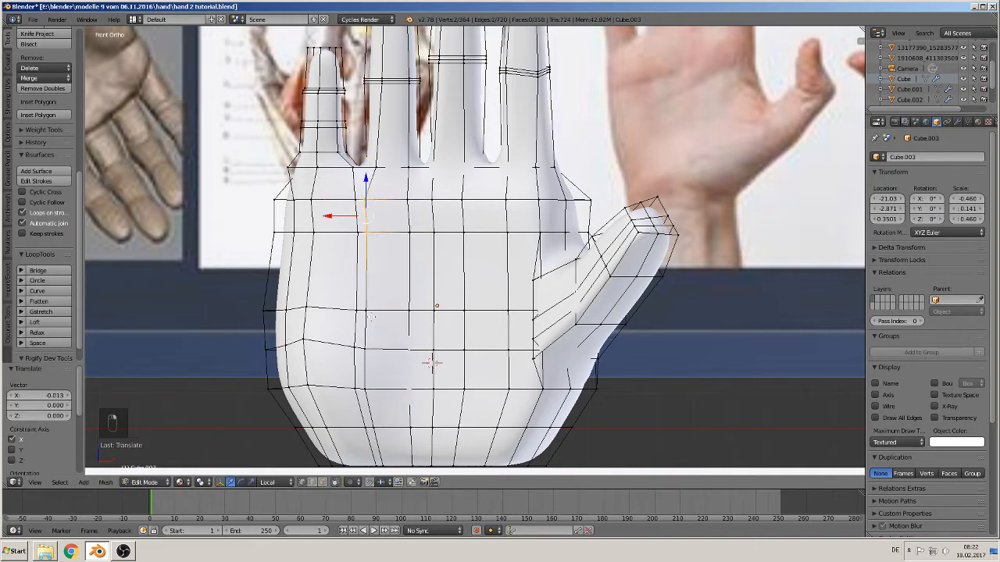
pyautogui.keyDown('shift'); pyautogui.rightClick(365, 310); pyautogui.keyUp('shift')
pyautogui.keyDown('shift'); pyautogui.rightClick(366, 346); pyautogui.keyUp('shift')
pyautogui.keyDown('shift'); pyautogui.rightClick(367, 387); pyautogui.keyUp('shift')
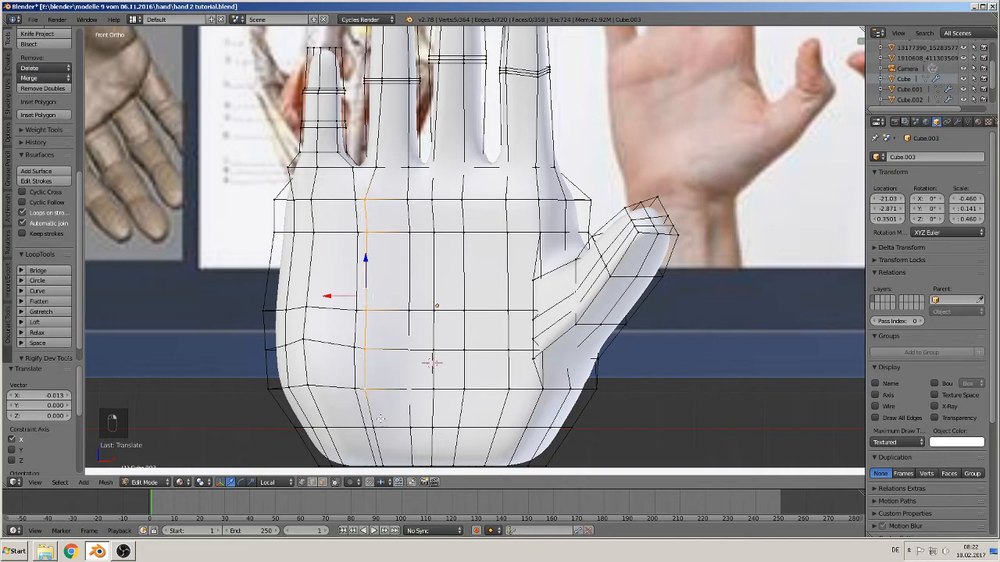
pyautogui.keyDown('shift'); pyautogui.rightClick(376, 422); pyautogui.keyUp('shift')
pyautogui.keyDown('shift'); pyautogui.rightClick(380, 460); pyautogui.keyUp('shift')
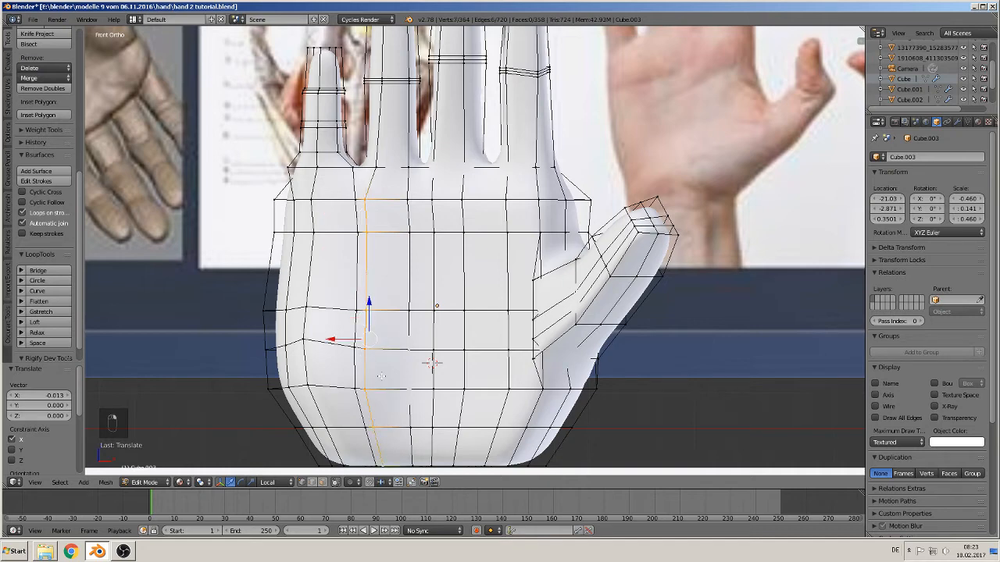
pyautogui.press('g')
pyautogui.press('x')
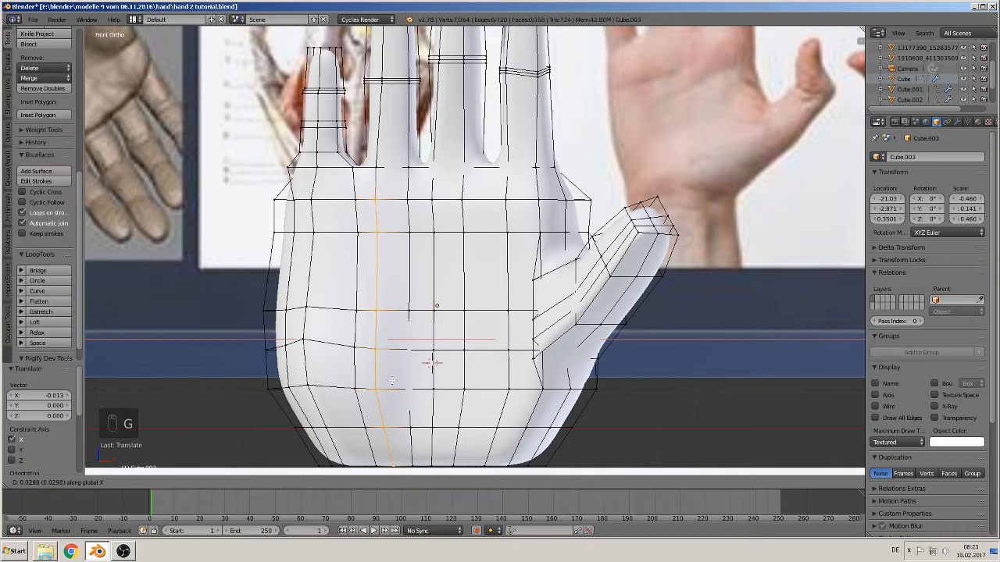
pyautogui.click(392, 380)
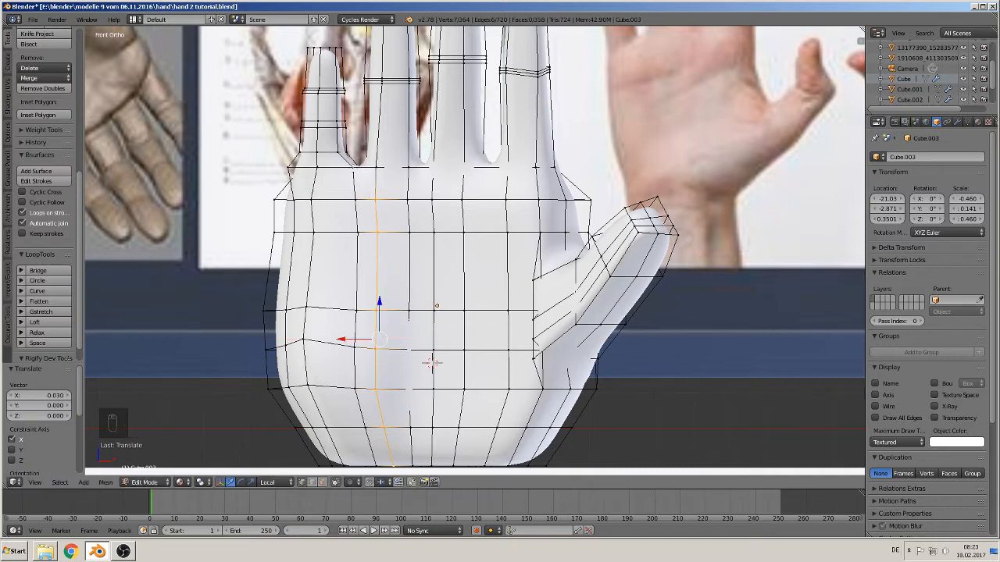
# Select the eight-vertex palm line on the little-finger side of the little-ring gap, and move it away from the thumb by X -0.033
pyautogui.rightClick(354, 168)
pyautogui.keyDown('shift'); pyautogui.rightClick(355, 199); pyautogui.keyUp('shift')
pyautogui.keyDown('shift'); pyautogui.rightClick(353, 229); pyautogui.keyUp('shift')
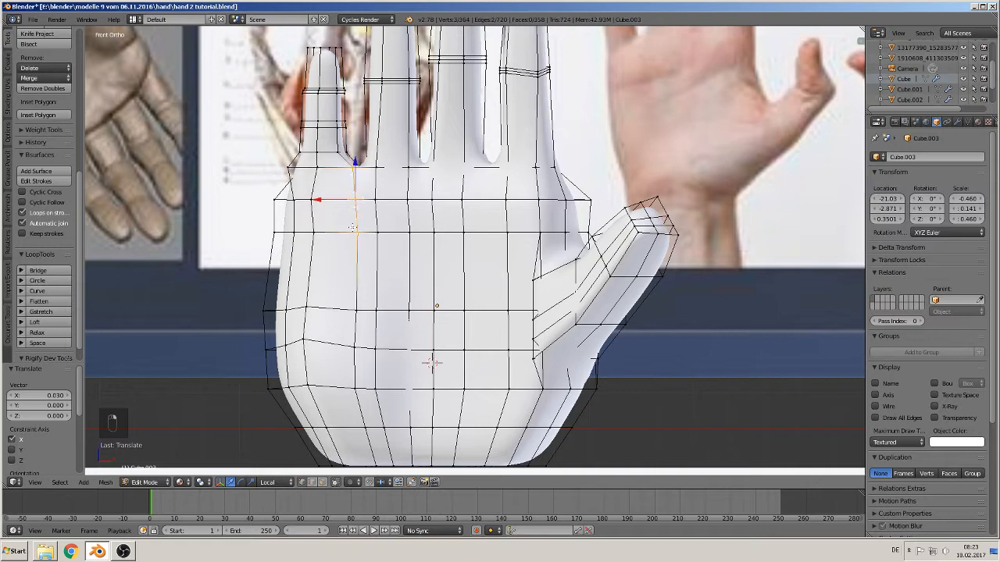
pyautogui.keyDown('shift'); pyautogui.rightClick(347, 319); pyautogui.keyUp('shift')
pyautogui.keyDown('shift'); pyautogui.rightClick(352, 348); pyautogui.keyUp('shift')
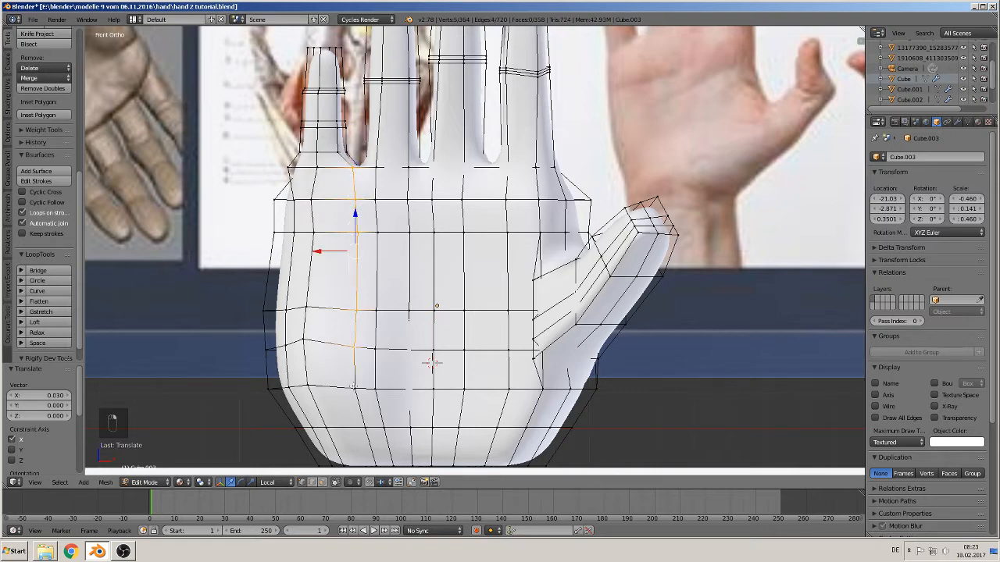
pyautogui.keyDown('shift'); pyautogui.rightClick(354, 388); pyautogui.keyUp('shift')
pyautogui.keyDown('shift'); pyautogui.rightClick(361, 427); pyautogui.keyUp('shift')
pyautogui.keyDown('shift'); pyautogui.rightClick(369, 462); pyautogui.keyUp('shift')
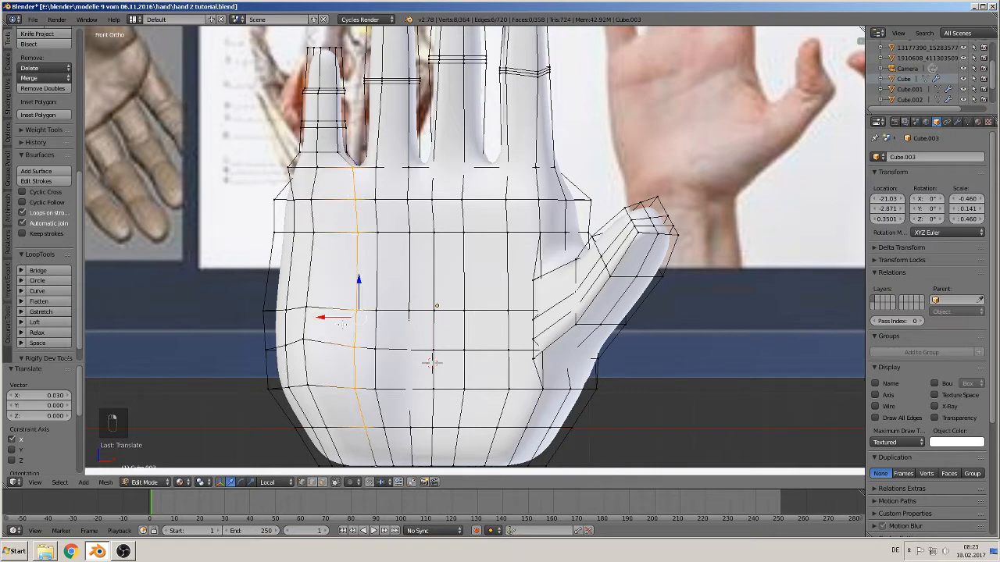
pyautogui.press('g')
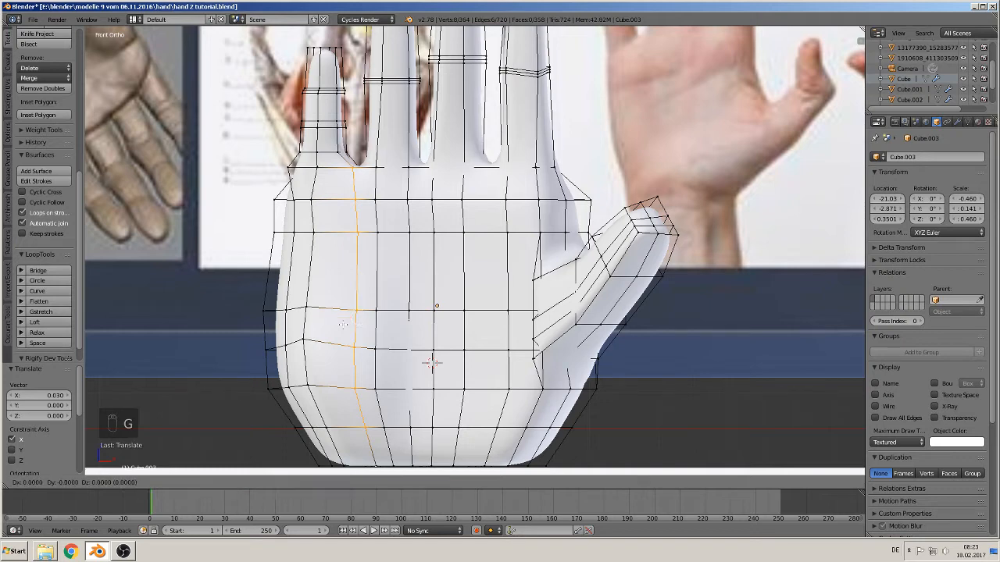
pyautogui.press('x')
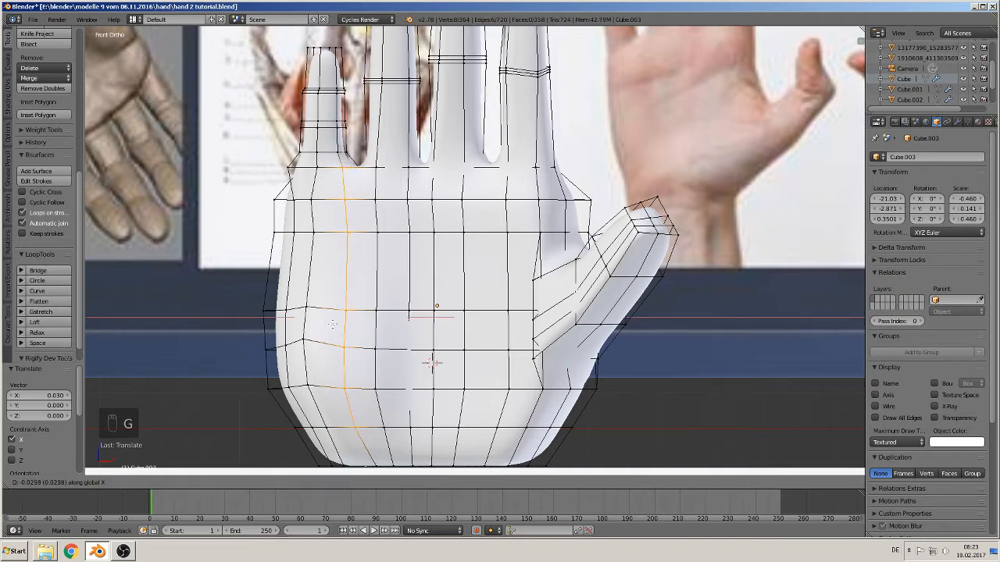
pyautogui.click(330, 324)
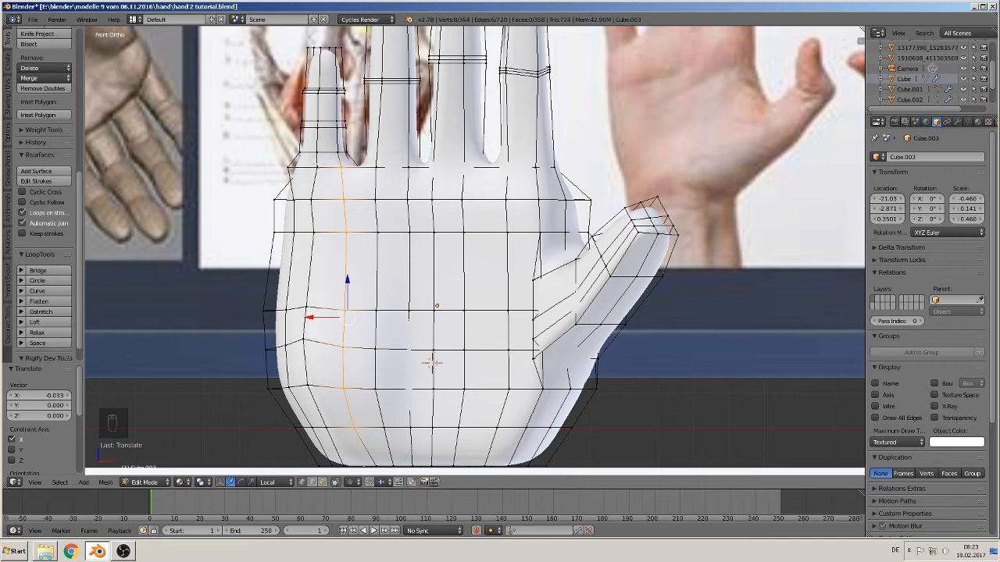
# Move the upper two palm vertices of the line below the little finger individually along X, by about -0.022 and -0.016
pyautogui.rightClick(311, 194)
pyautogui.press('g')
pyautogui.press('x')
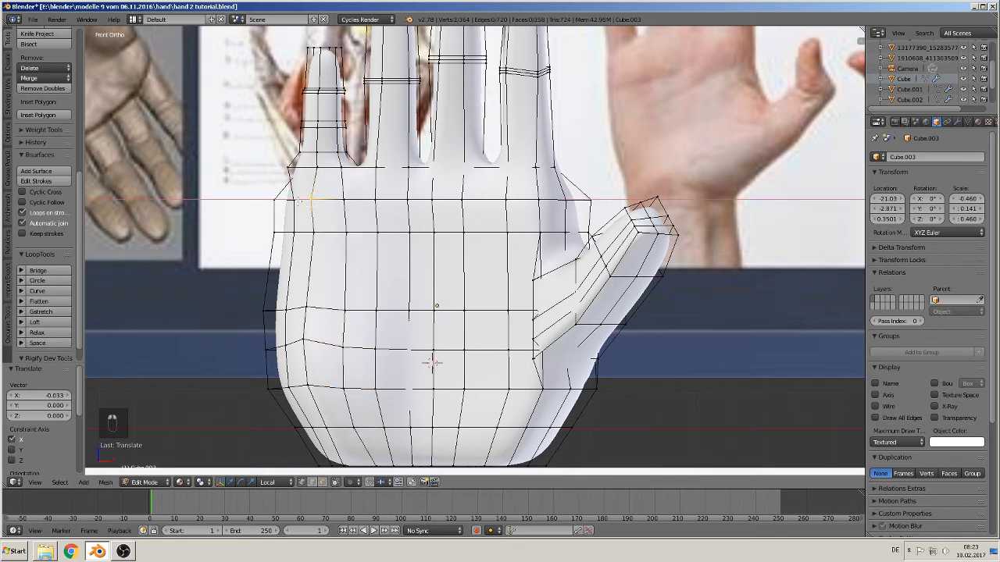
pyautogui.click(308, 229)
pyautogui.rightClick(315, 232)
pyautogui.press('g')
pyautogui.press('x')
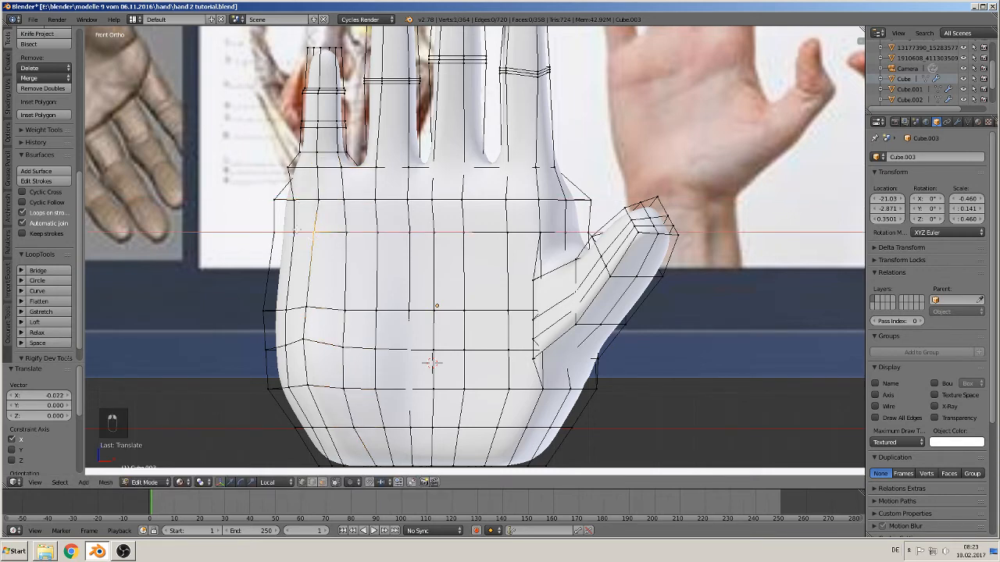
pyautogui.click(320, 260)
pyautogui.keyDown('shift'); pyautogui.moveTo(342, 308); pyautogui.dragTo(343, 270, button='middle'); pyautogui.keyUp('shift')
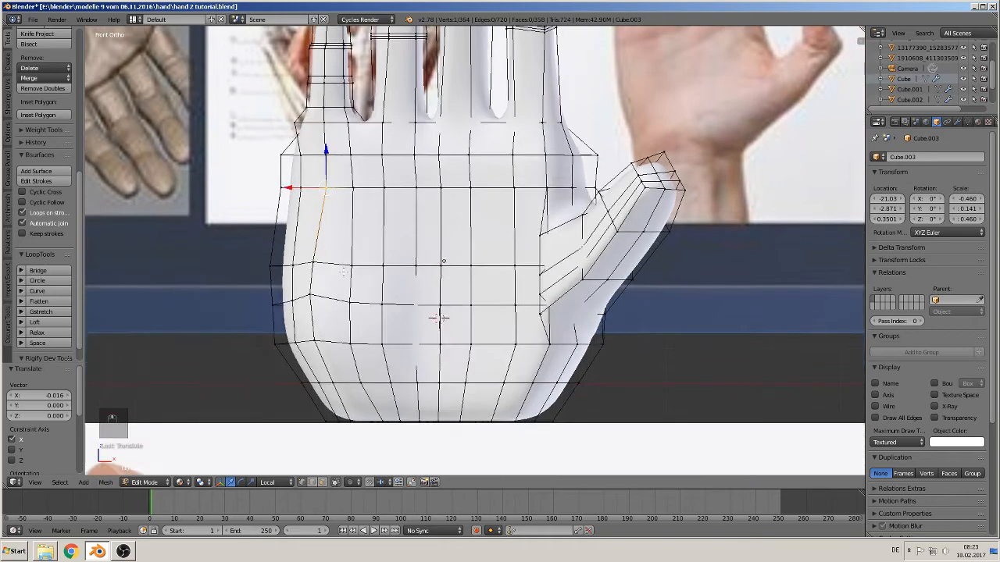
# Adjust the depth of the palm surface below the little finger by moving a vertex along Y by about -0.017
pyautogui.moveTo(442, 258); pyautogui.dragTo(384, 318, button='middle')
pyautogui.moveTo(375, 265); pyautogui.dragTo(404, 226, button='middle')
pyautogui.scroll(1, 392, 222)
pyautogui.scroll(1, 392, 223)
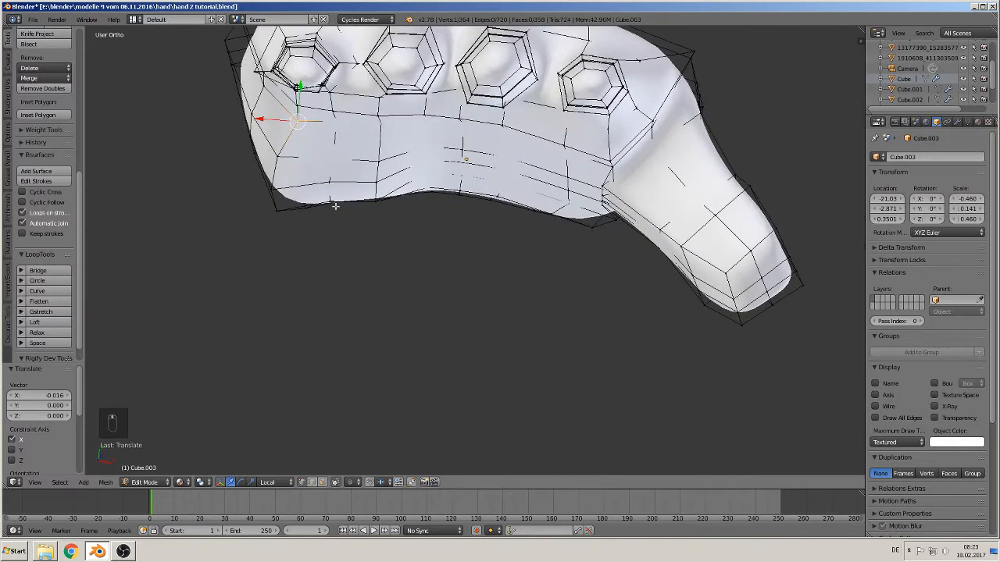
pyautogui.rightClick(334, 205)
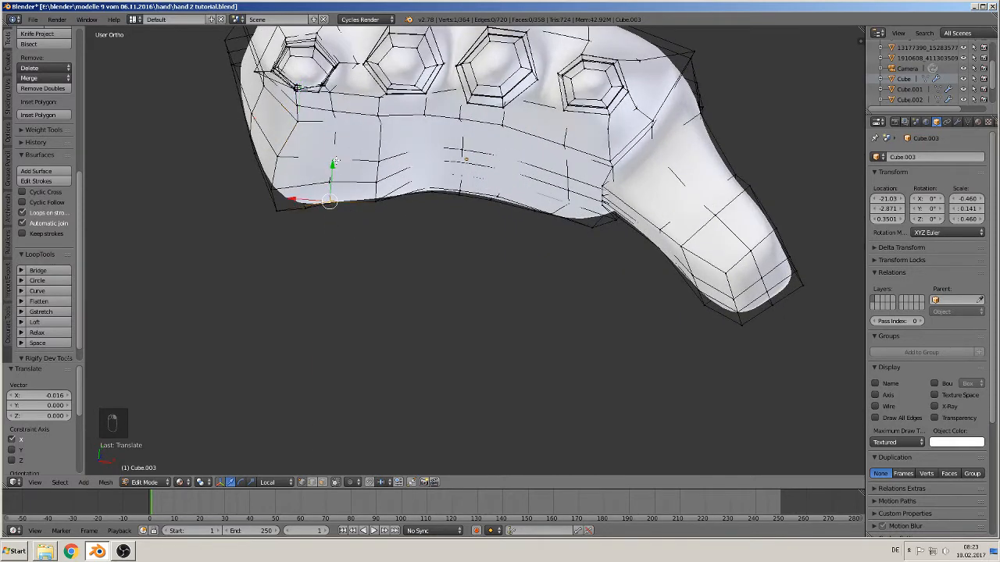
pyautogui.press('g')
pyautogui.press('y')
pyautogui.moveTo(333, 170); pyautogui.dragTo(330, 152)
pyautogui.rightClick(330, 185)
pyautogui.rightClick(334, 150)
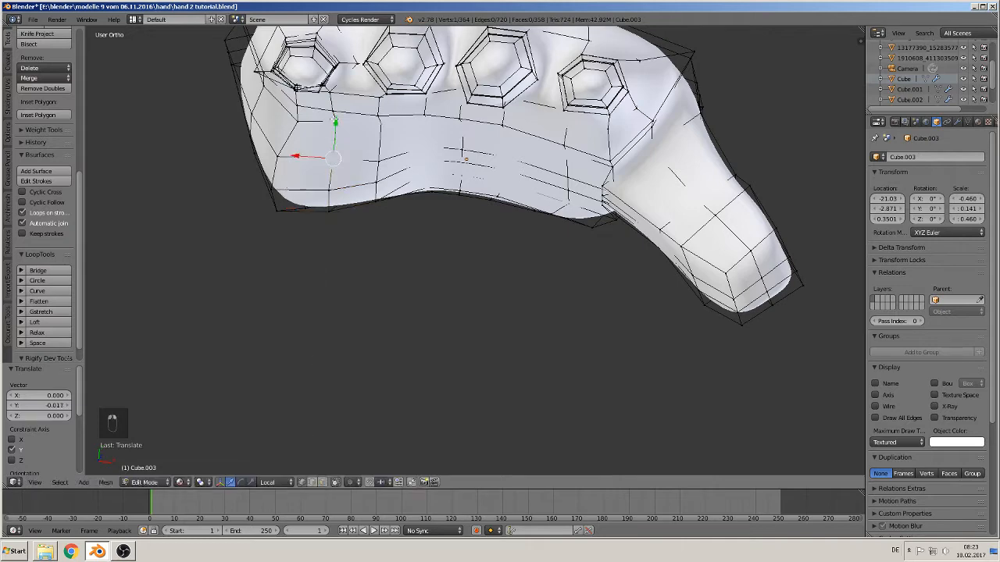
pyautogui.press('KP_1')
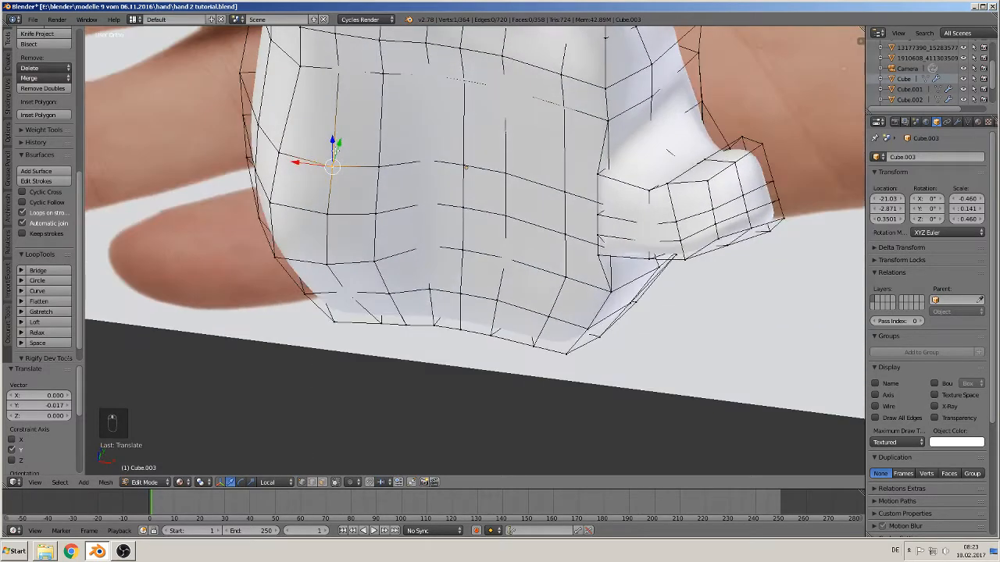
pyautogui.moveTo(385, 151); pyautogui.dragTo(448, 248, button='middle')
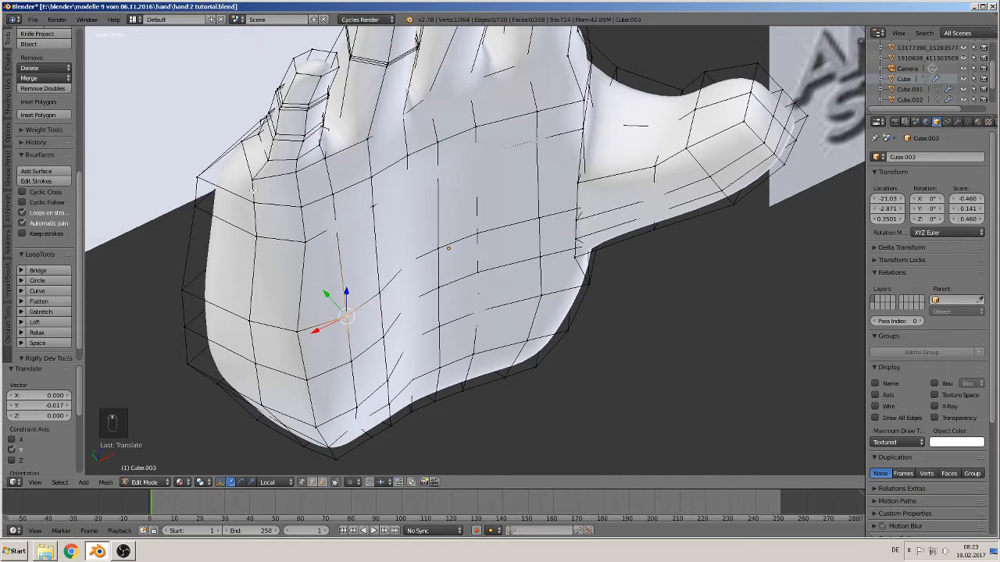
# Select the eight vertices of the vertical line along the palm's little-finger edge, and move them outward along local X by about 0.05
pyautogui.rightClick(252, 189)
pyautogui.keyDown('shift'); pyautogui.rightClick(251, 329); pyautogui.keyUp('shift')
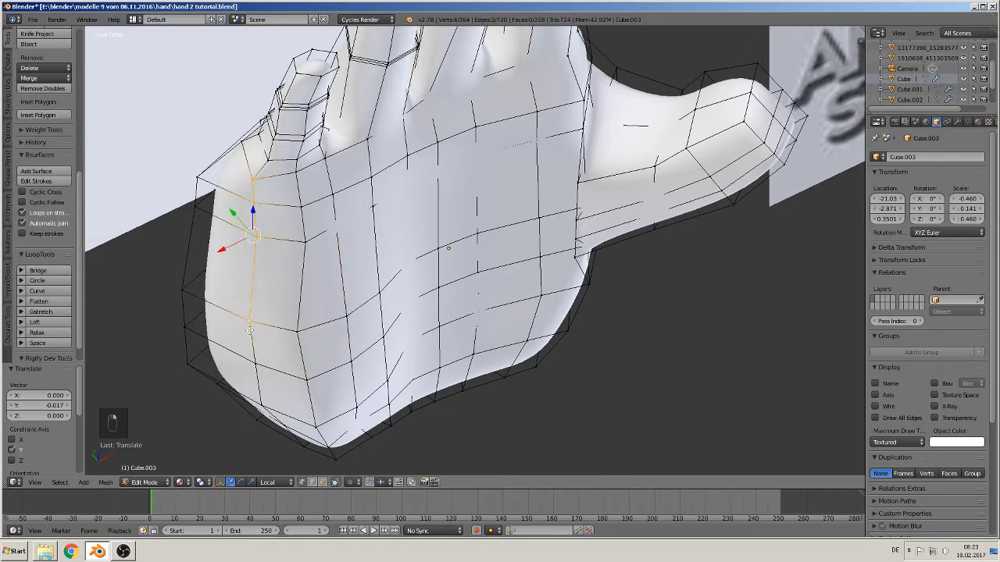
pyautogui.keyDown('shift'); pyautogui.rightClick(254, 368); pyautogui.keyUp('shift')
pyautogui.keyDown('shift'); pyautogui.rightClick(265, 408); pyautogui.keyUp('shift')
pyautogui.moveTo(276, 381); pyautogui.dragTo(302, 247, button='middle')
pyautogui.keyDown('shift'); pyautogui.rightClick(314, 348); pyautogui.keyUp('shift')
pyautogui.keyDown('shift'); pyautogui.rightClick(307, 386); pyautogui.keyUp('shift')
pyautogui.moveTo(313, 328); pyautogui.dragTo(302, 415, button='middle')
pyautogui.press('g')
pyautogui.press('x')
pyautogui.press('x')
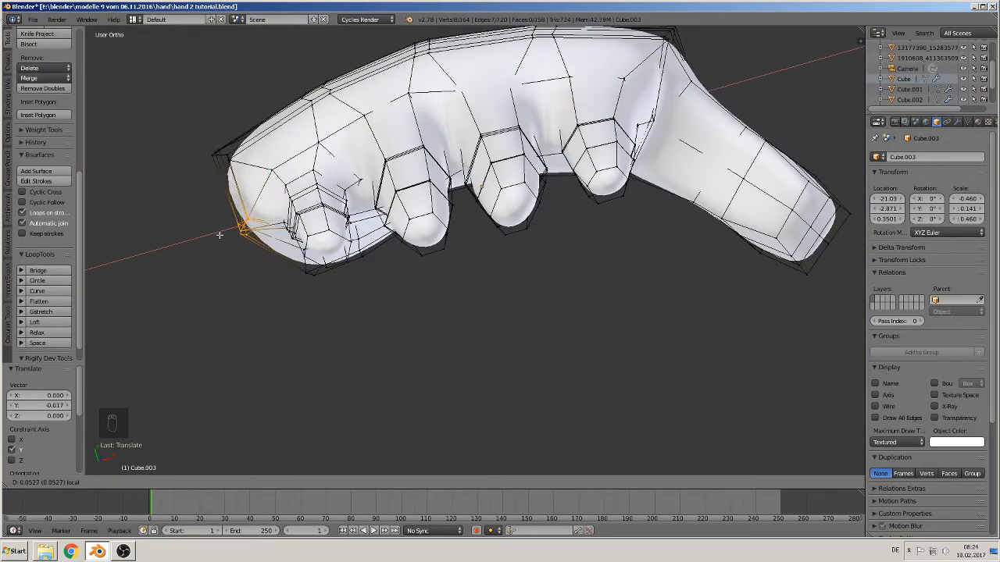
pyautogui.click(226, 231)
# Leave Edit Mode, centre the view on the hand, and examine the smoothed palm shape against the reference images
pyautogui.scroll(6, 227, 231)
pyautogui.moveTo(210, 167); pyautogui.dragTo(346, 320, button='middle')
pyautogui.press('Tab')
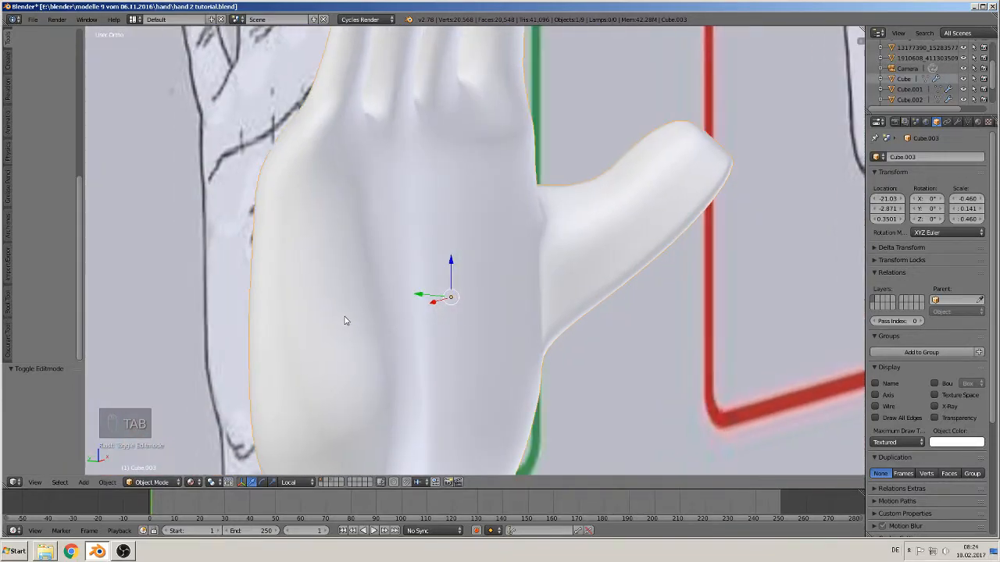
pyautogui.scroll(-12, 454, 180)
pyautogui.moveTo(391, 248); pyautogui.dragTo(374, 283, button='middle')
pyautogui.press('Escape')
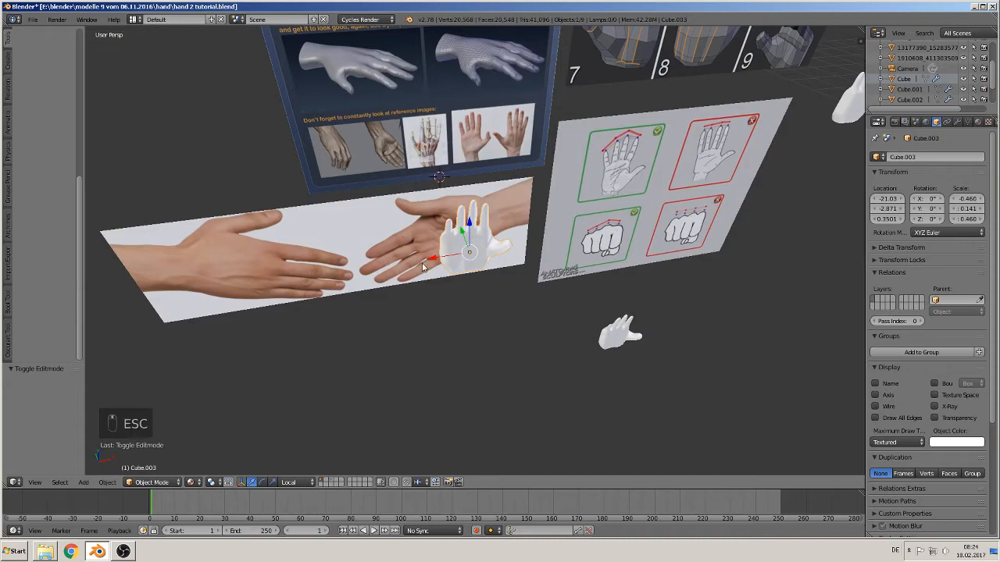
pyautogui.hotkey('ctrl', 'f')
pyautogui.press('KP_Decimal')
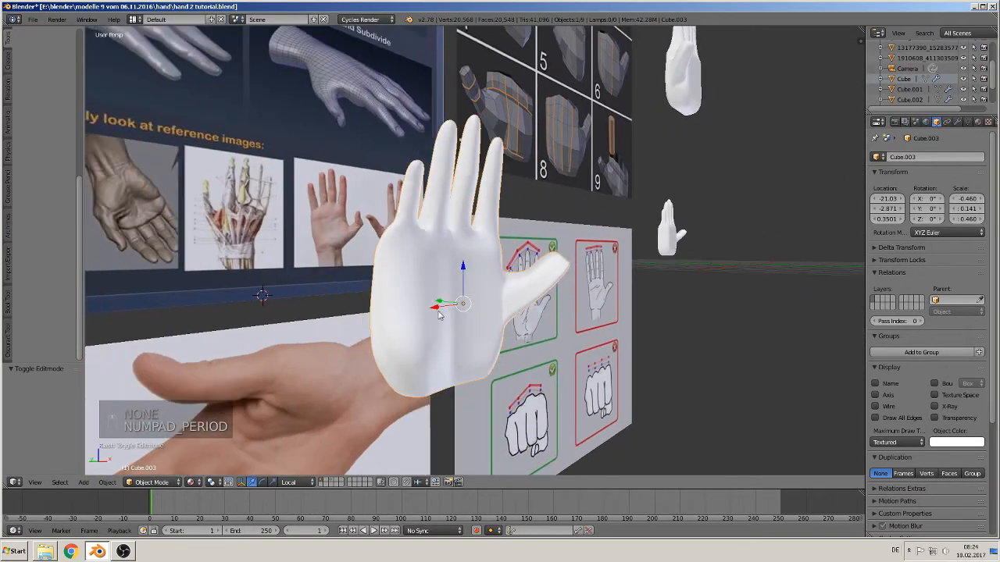
# Enter Edit Mode and move the outer vertex at the base of the little finger along local X by about -0.056
pyautogui.press('Escape')
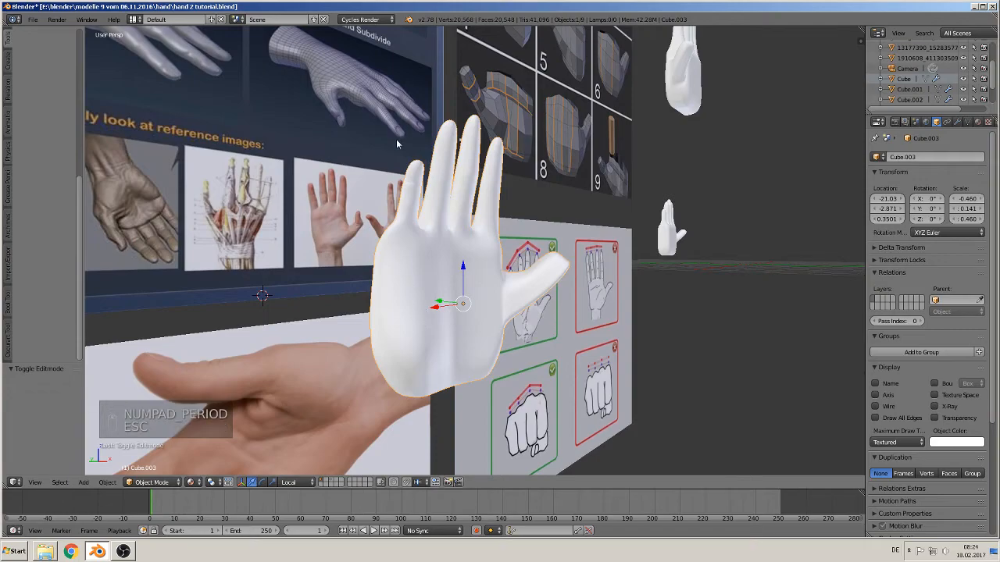
pyautogui.moveTo(423, 264); pyautogui.dragTo(394, 234, button='middle')
pyautogui.press('Tab')
pyautogui.scroll(2, 394, 291)
pyautogui.scroll(2, 394, 292)
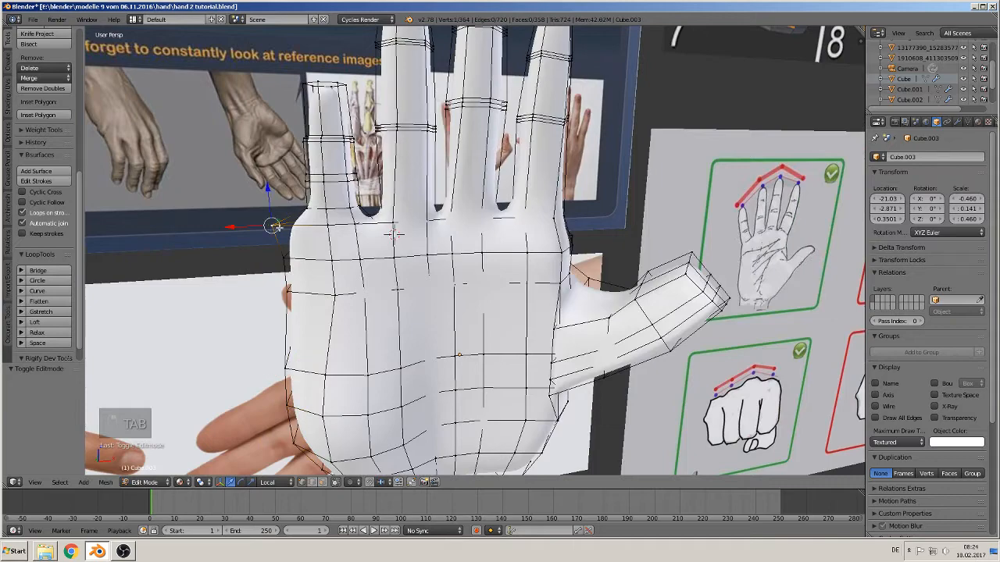
pyautogui.press('g')
pyautogui.press('x')
pyautogui.press('x')
pyautogui.click(263, 234)
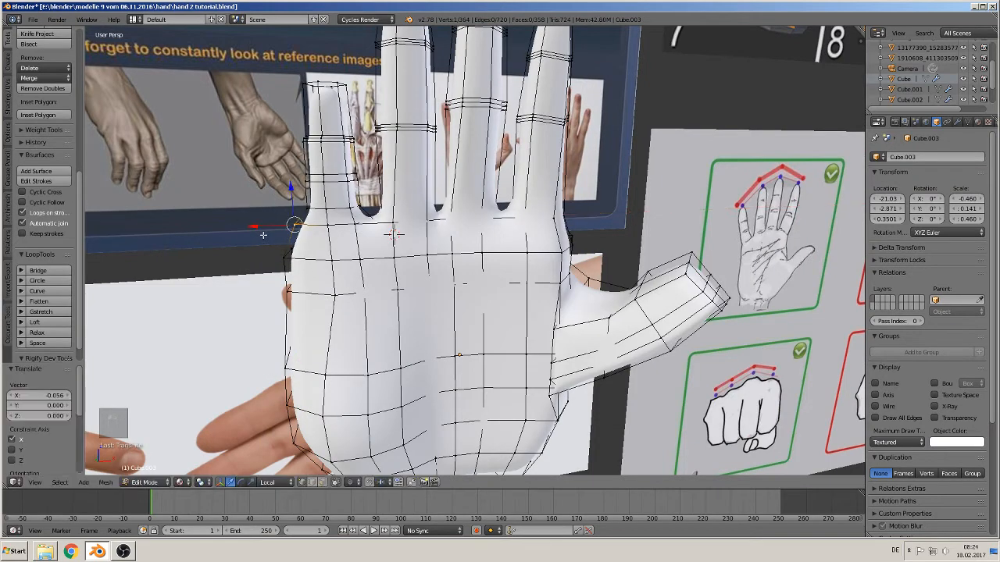
# Move the vertex where the palm meets the thumb base by about 0.040 X, 0.028 Y and 0.009 Z
pyautogui.moveTo(394, 235)
pyautogui.mouseDown(button='middle')
pyautogui.moveTo(383, 224)
pyautogui.moveTo(424, 223)
pyautogui.moveTo(392, 229)
pyautogui.moveTo(403, 239)
pyautogui.mouseUp(button='middle')
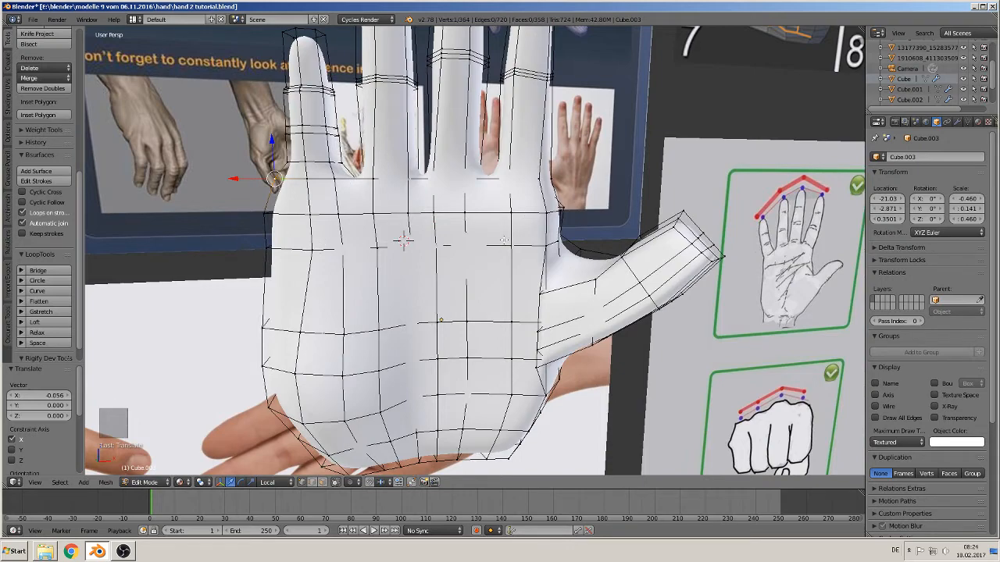
pyautogui.moveTo(404, 240); pyautogui.dragTo(537, 114, button='middle')
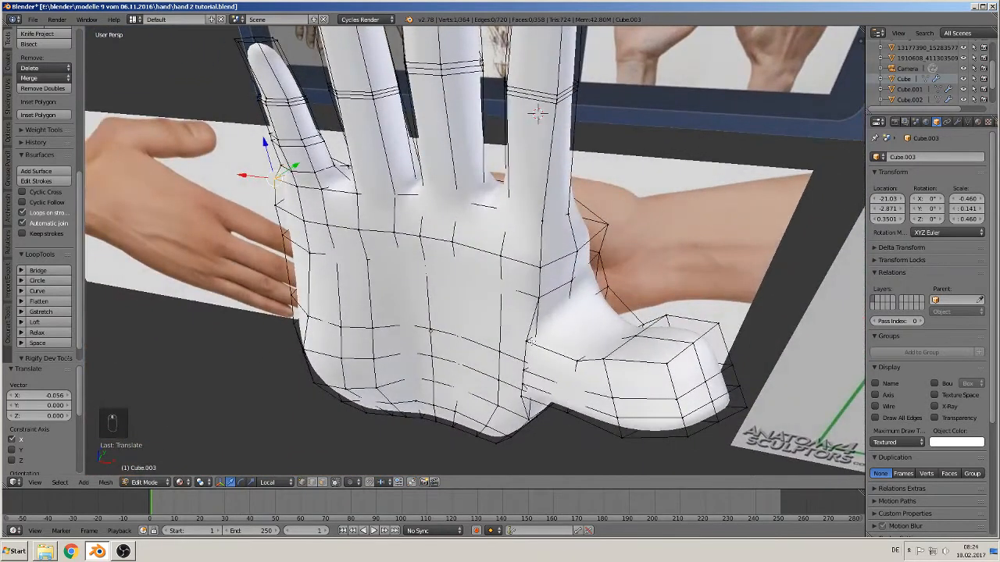
pyautogui.moveTo(531, 338); pyautogui.dragTo(412, 331, button='middle')
pyautogui.rightClick(417, 286)
pyautogui.middleClick(417, 286)
pyautogui.rightClick(417, 286)
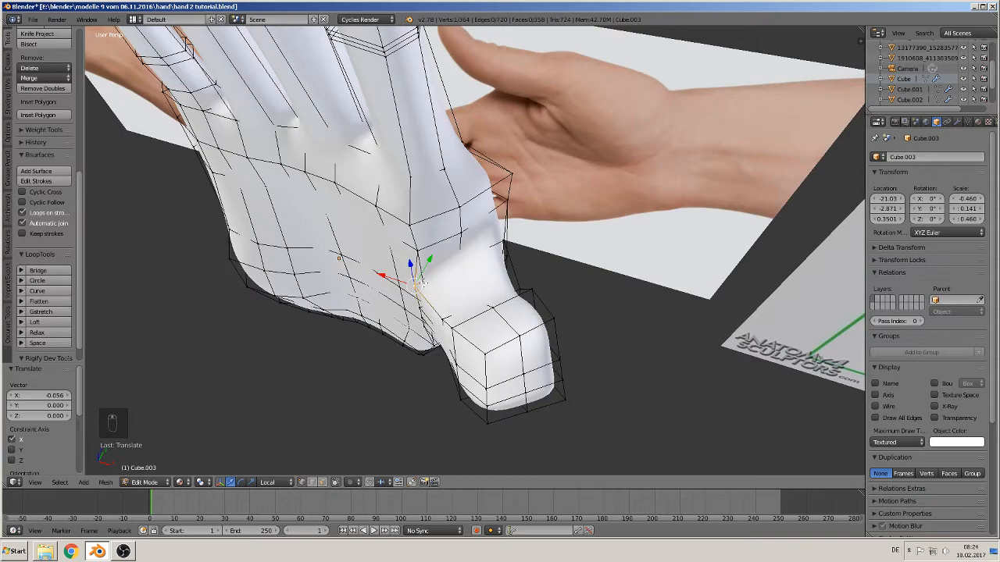
pyautogui.press('g')
pyautogui.click(442, 277)
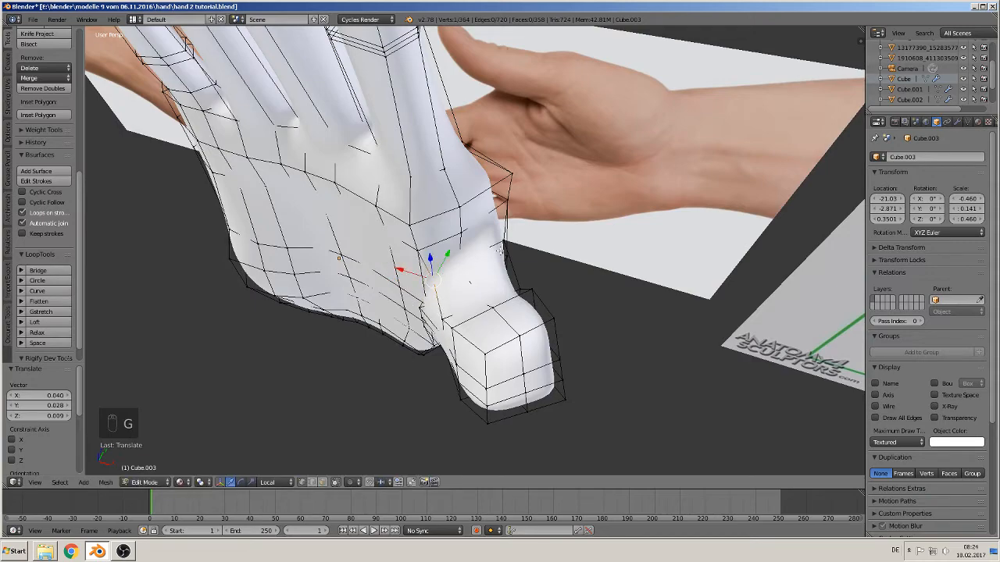
# Select the three vertices along the crease between palm and thumb, and move them along local Y by about 0.055
pyautogui.moveTo(523, 234); pyautogui.dragTo(518, 225, button='middle')
pyautogui.rightClick(420, 317)
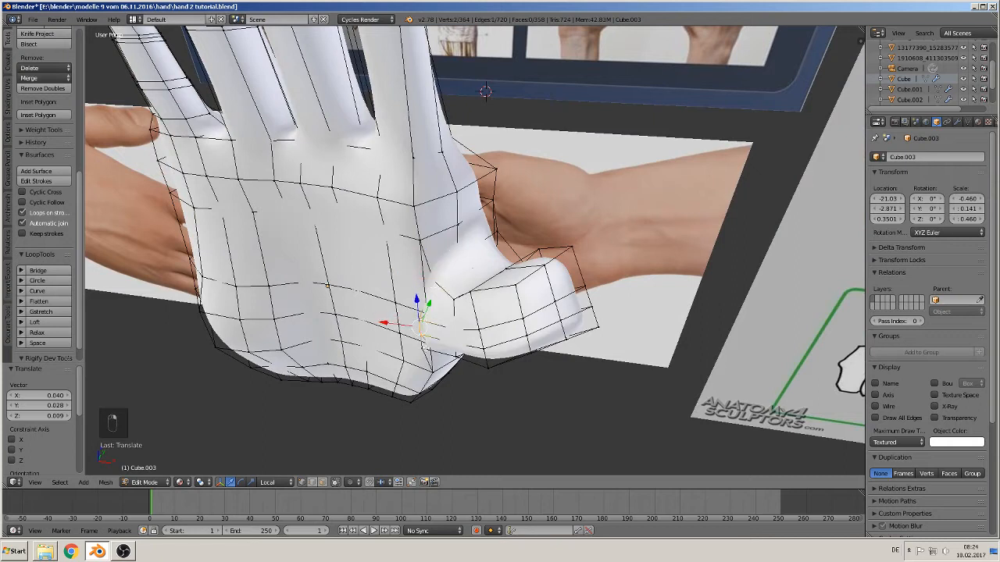
pyautogui.press('g')
pyautogui.press('y')
pyautogui.press('y')
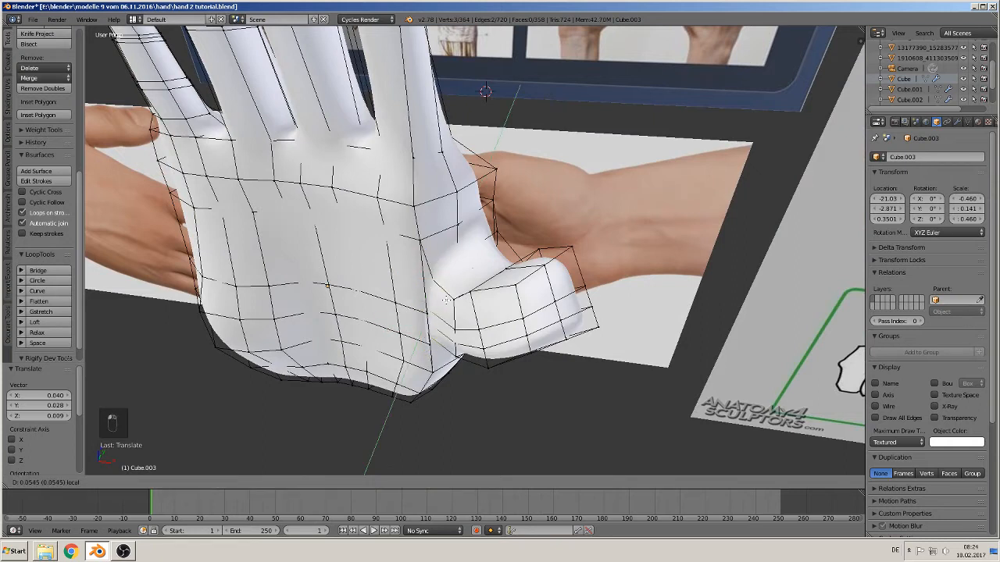
pyautogui.click(445, 300)
# Shift the three selected thumb-crease vertices along local X in two moves, by about -0.027 and -0.040
pyautogui.press('g')
pyautogui.press('x')
pyautogui.press('x')
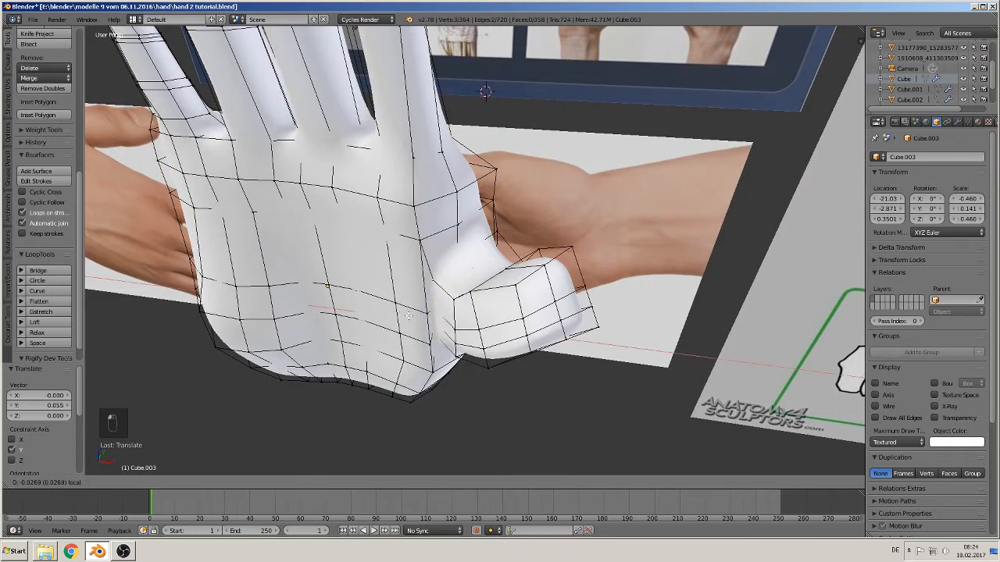
pyautogui.click(409, 315)
pyautogui.moveTo(408, 315); pyautogui.dragTo(321, 168, button='middle')
pyautogui.press('g')
pyautogui.press('x')
pyautogui.press('x')
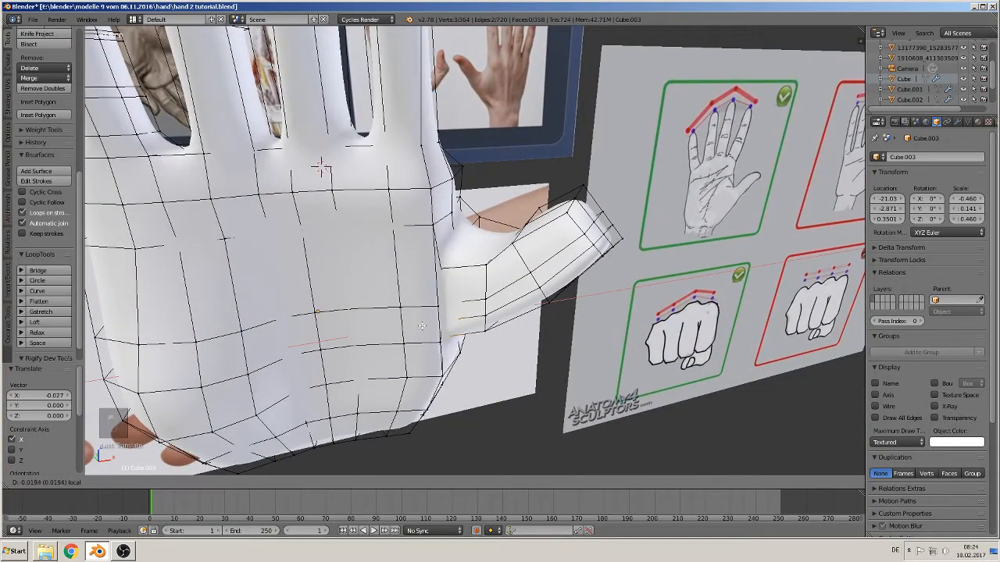
pyautogui.click(429, 328)
# Switch to wireframe display and move the three thumb-crease vertices by about 0.008 X, -0.056 Y and -0.021 Z
pyautogui.moveTo(429, 328); pyautogui.dragTo(447, 339, button='middle')
pyautogui.press('g')
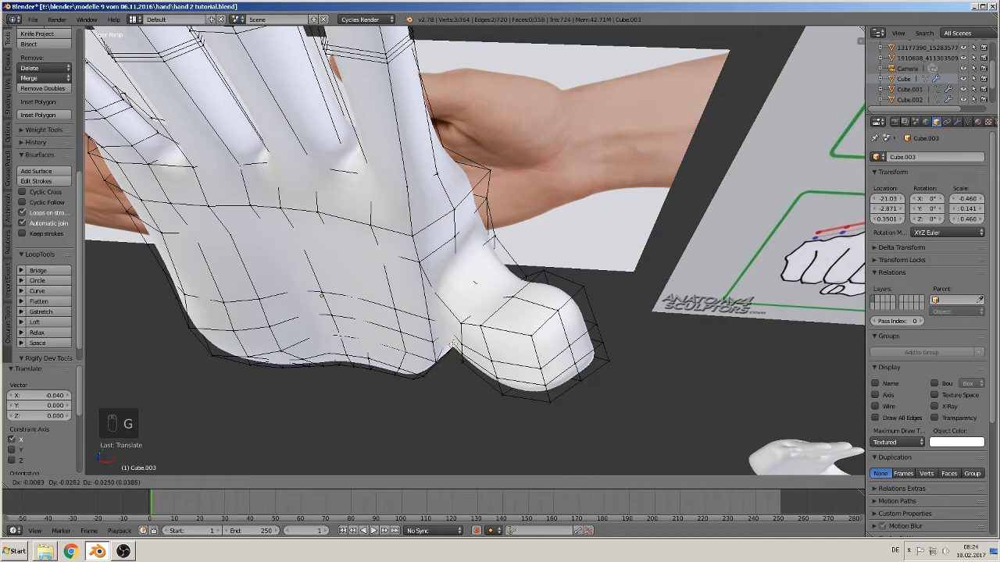
pyautogui.rightClick(450, 338)
pyautogui.press('z')
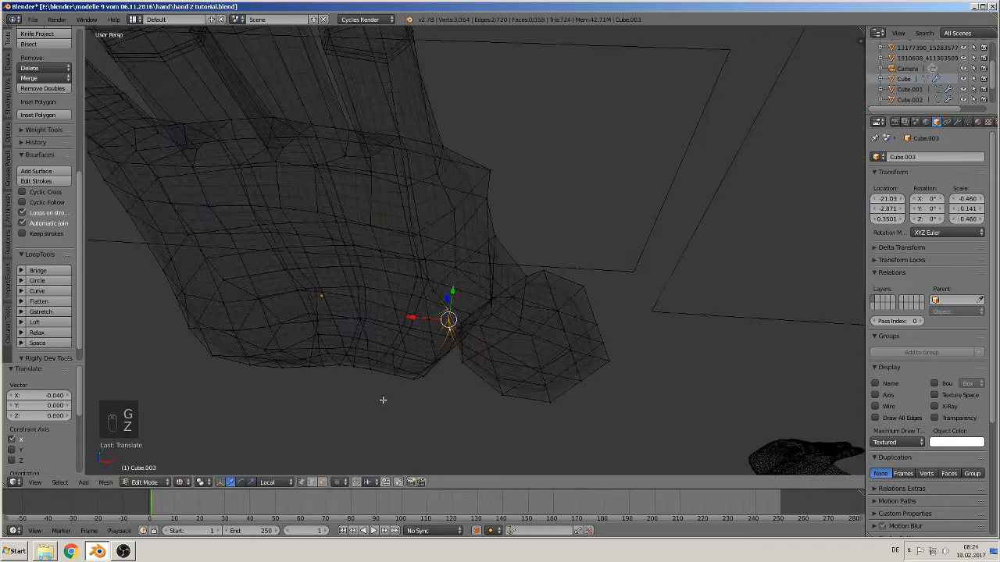
pyautogui.moveTo(393, 393); pyautogui.dragTo(425, 417, button='middle')
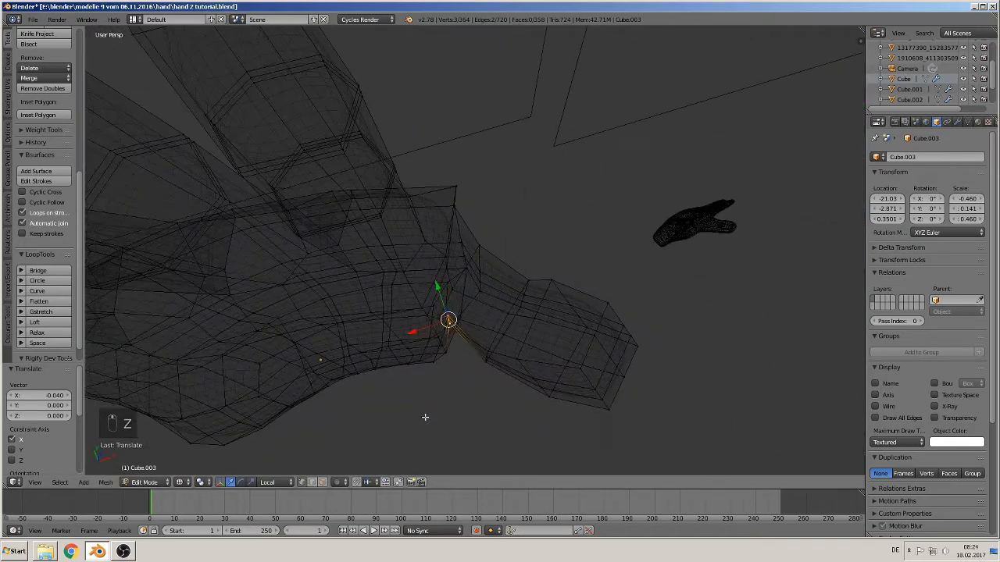
pyautogui.moveTo(457, 368); pyautogui.dragTo(475, 331, button='middle')
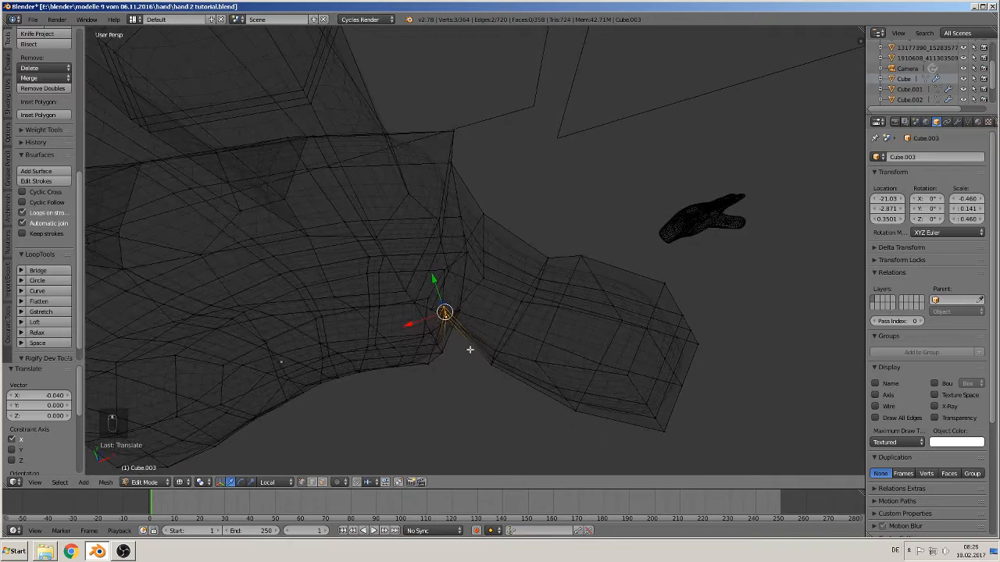
pyautogui.press('g')
pyautogui.click(481, 375)
pyautogui.moveTo(477, 367); pyautogui.dragTo(495, 272, button='middle')
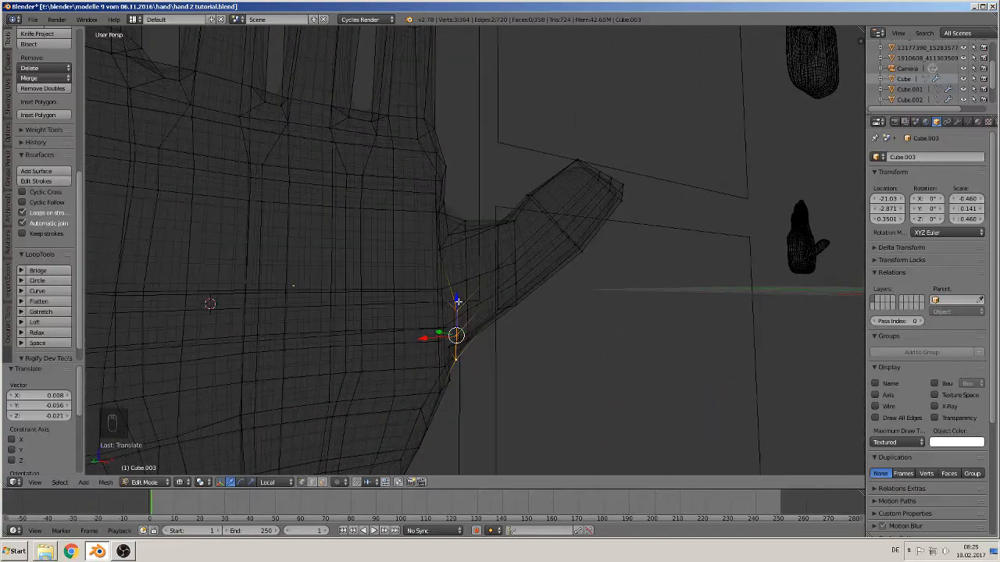
# Raise the three thumb-crease vertices along local Z by about 0.055
pyautogui.moveTo(457, 301); pyautogui.dragTo(456, 269)
pyautogui.click(457, 278)
pyautogui.scroll(-3, 457, 289)
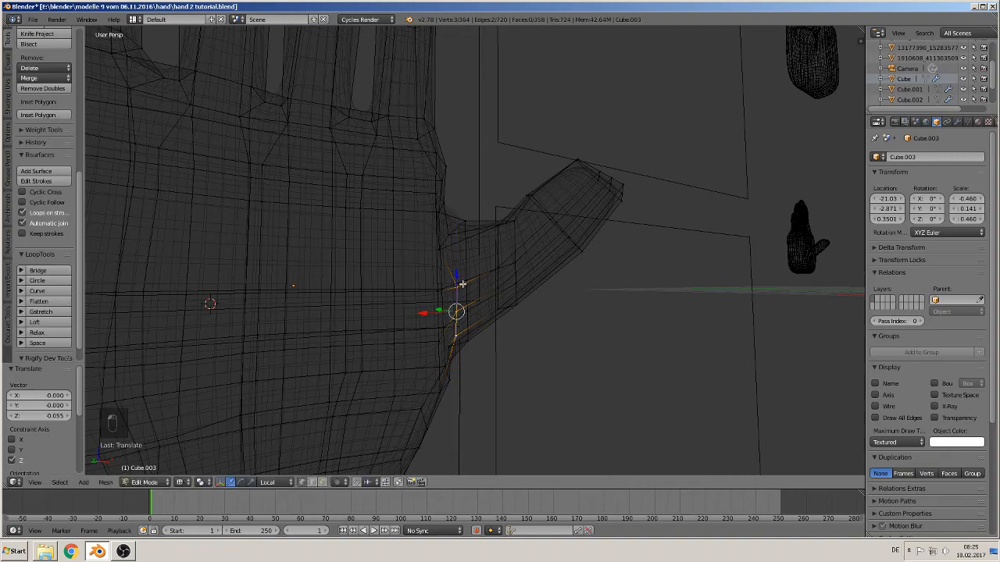
# Select a single vertex near the tip of the thumb and move it freely down toward the middle of the thumb
pyautogui.moveTo(457, 289); pyautogui.dragTo(513, 250, button='middle')
pyautogui.moveTo(624, 198); pyautogui.dragTo(595, 287, button='middle')
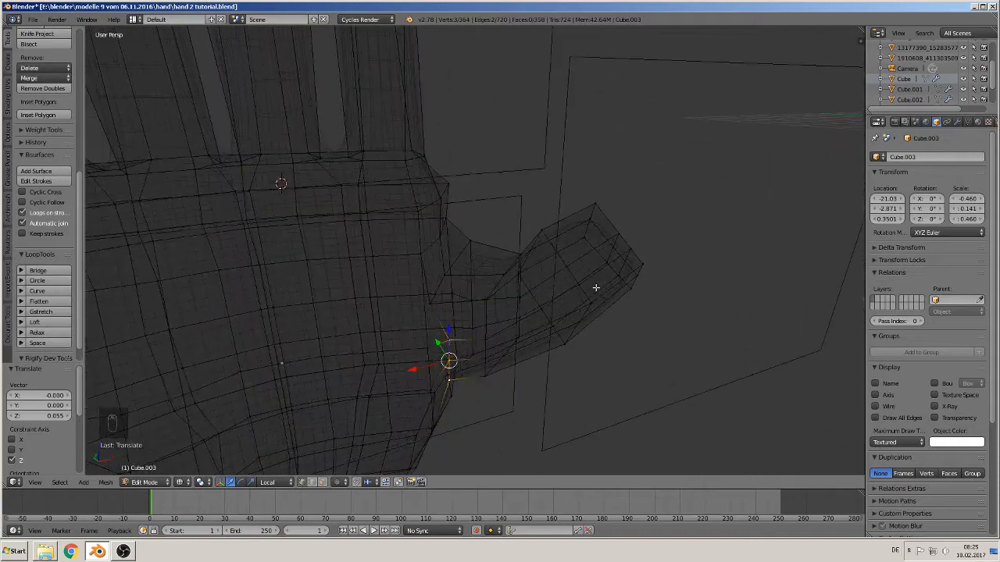
pyautogui.moveTo(585, 239); pyautogui.dragTo(585, 212, button='middle')
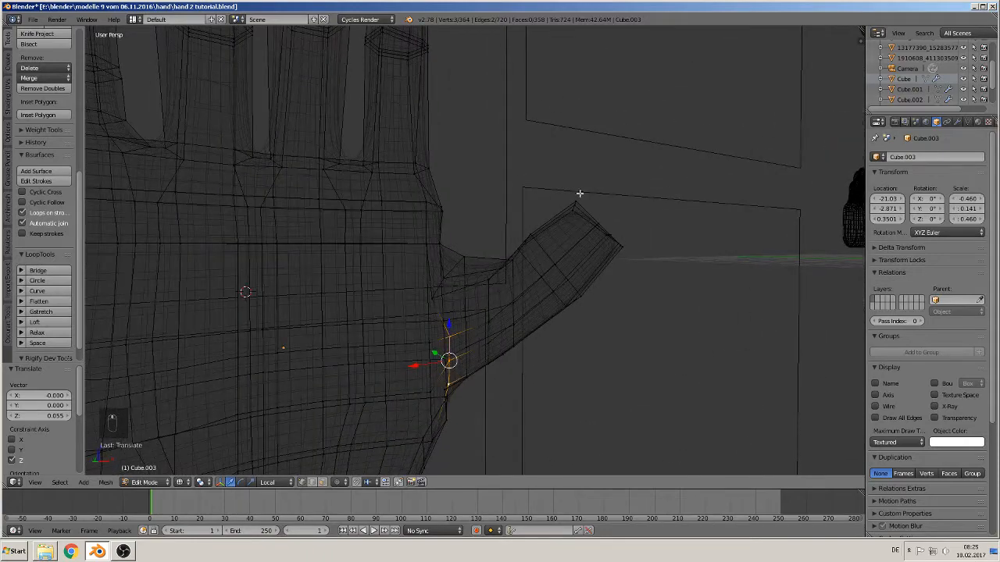
pyautogui.moveTo(590, 238)
pyautogui.mouseDown(button='middle')
pyautogui.moveTo(591, 261)
pyautogui.moveTo(588, 229)
pyautogui.moveTo(614, 272)
pyautogui.moveTo(569, 259)
pyautogui.moveTo(607, 255)
pyautogui.moveTo(597, 250)
pyautogui.mouseUp(button='middle')
pyautogui.rightClick(589, 233)
pyautogui.press('g')
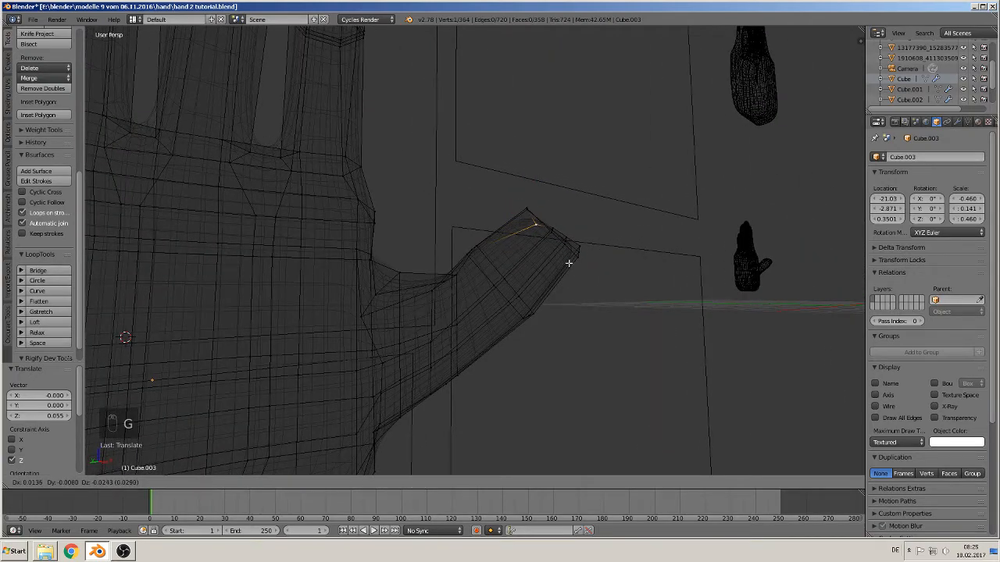
pyautogui.click(565, 269)
# Refine the selected thumb vertex in two free moves, by about (-0.013, 0.015, -0.016) and (0.026, 0.028, -0.005)
pyautogui.moveTo(577, 249); pyautogui.dragTo(621, 293, button='middle')
pyautogui.press('g')
pyautogui.click(578, 281)
pyautogui.moveTo(557, 273); pyautogui.dragTo(588, 279, button='middle')
pyautogui.press('g')
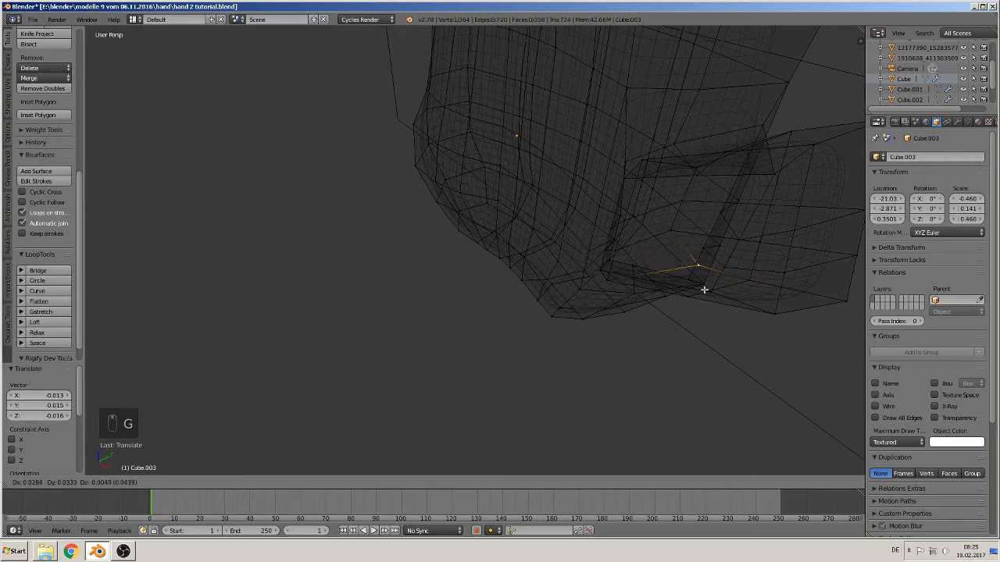
pyautogui.click(698, 291)
# Return to solid shading and nudge two neighbouring vertices on the palm-facing side of the thumb slightly to even out its contour
pyautogui.click(200, 482)
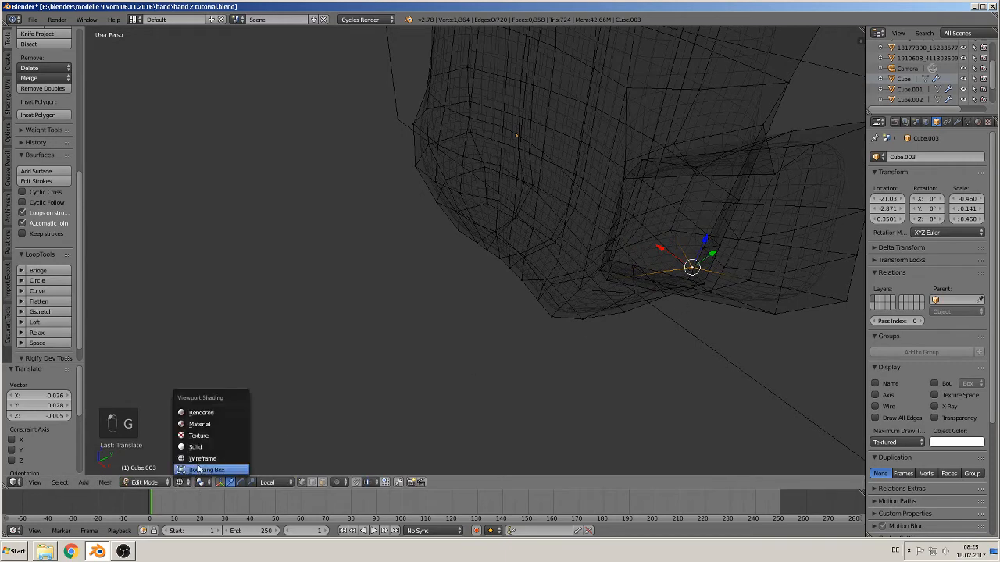
pyautogui.click(207, 447)
pyautogui.moveTo(607, 292)
pyautogui.mouseDown(button='middle')
pyautogui.moveTo(633, 275)
pyautogui.moveTo(578, 260)
pyautogui.mouseUp(button='middle')
pyautogui.moveTo(514, 221); pyautogui.dragTo(524, 246, button='middle')
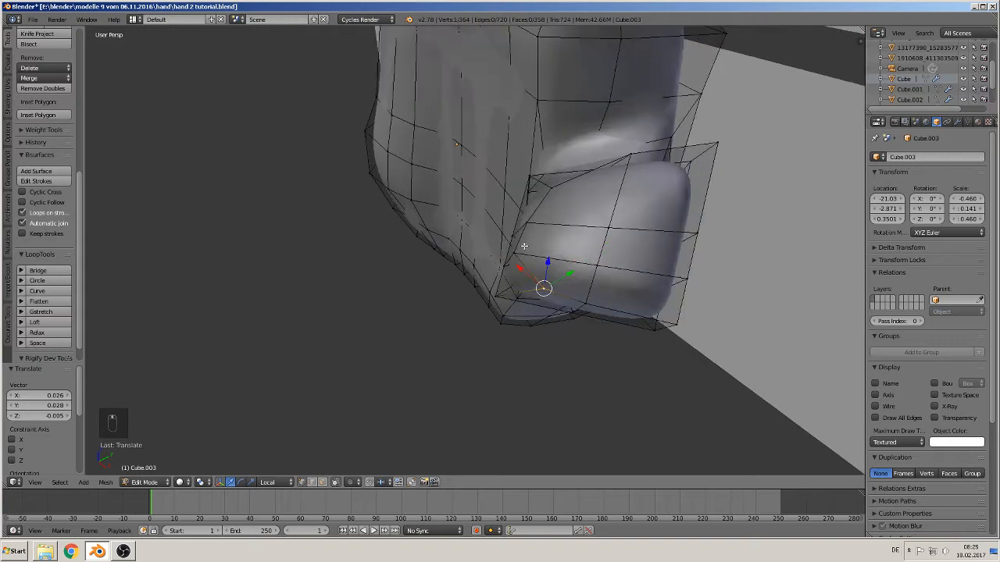
pyautogui.rightClick(517, 252)
pyautogui.press('g')
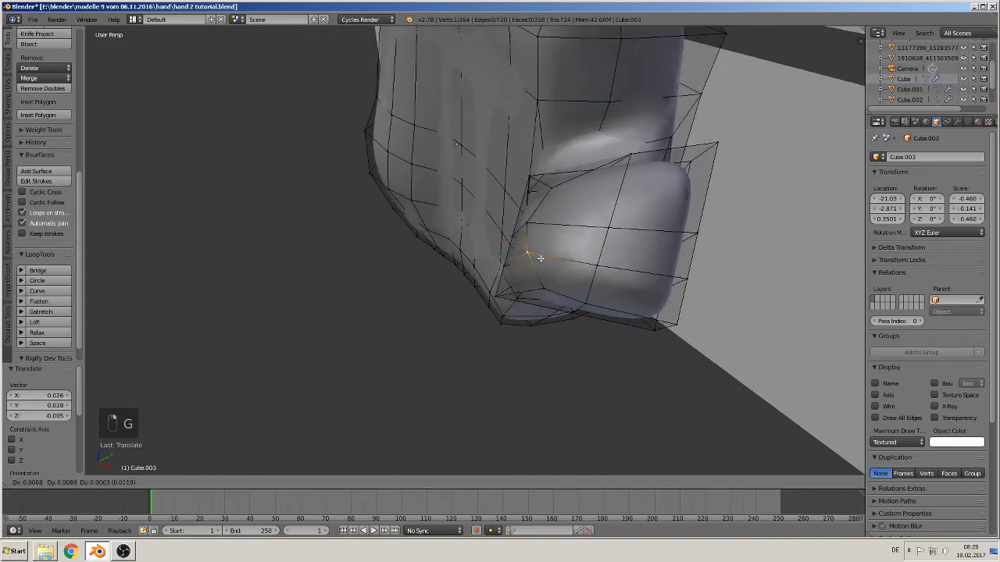
pyautogui.click(541, 259)
pyautogui.moveTo(530, 227); pyautogui.dragTo(535, 225, button='right')
pyautogui.click(540, 219)
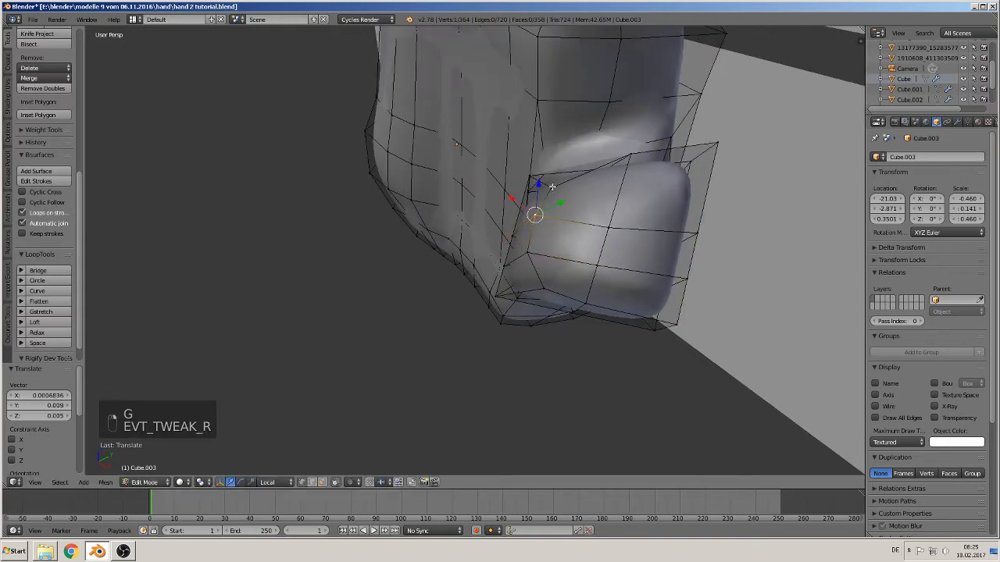
# Pull the upper and lower outer corner vertices of the thumb tip inward to round it, refining the lower one with a second move
pyautogui.rightClick(717, 145)
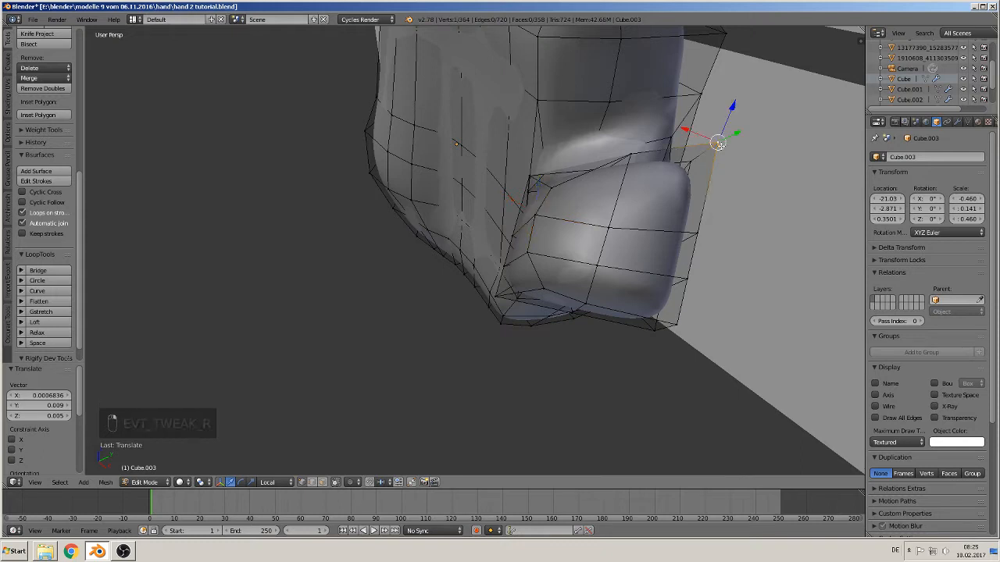
pyautogui.press('g')
pyautogui.click(681, 187)
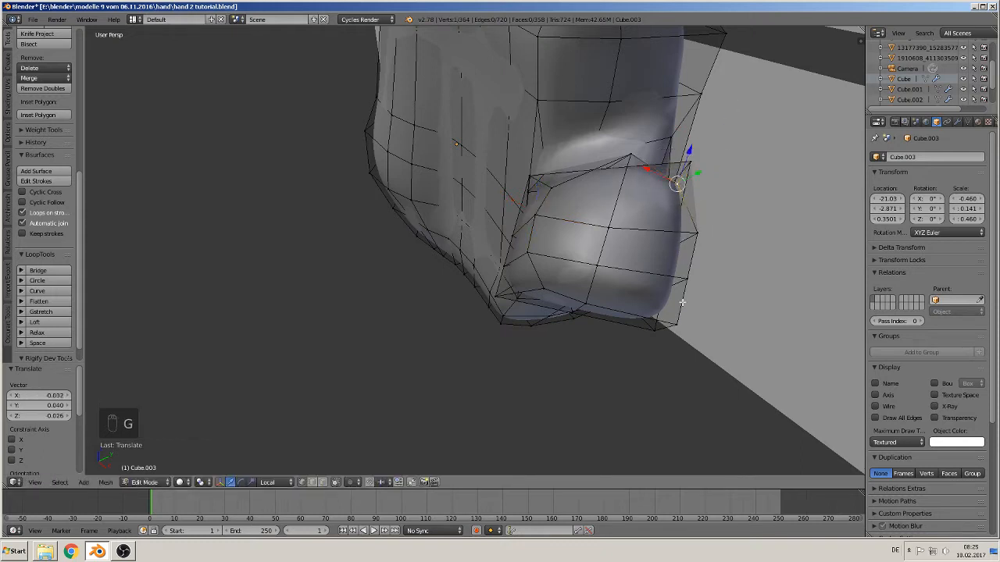
pyautogui.rightClick(672, 324)
pyautogui.press('g')
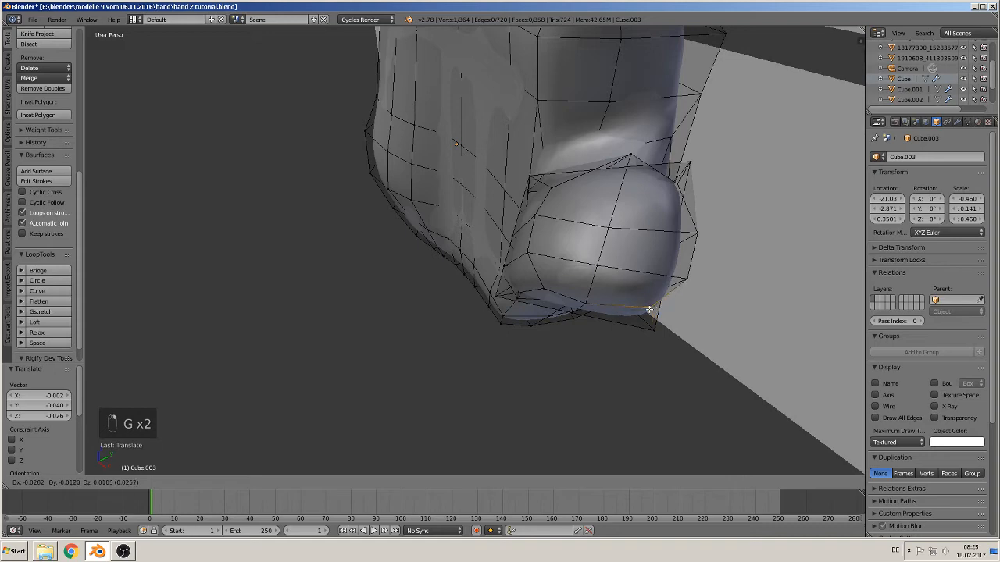
pyautogui.click(649, 310)
pyautogui.moveTo(649, 311); pyautogui.dragTo(644, 260, button='middle')
pyautogui.press('g')
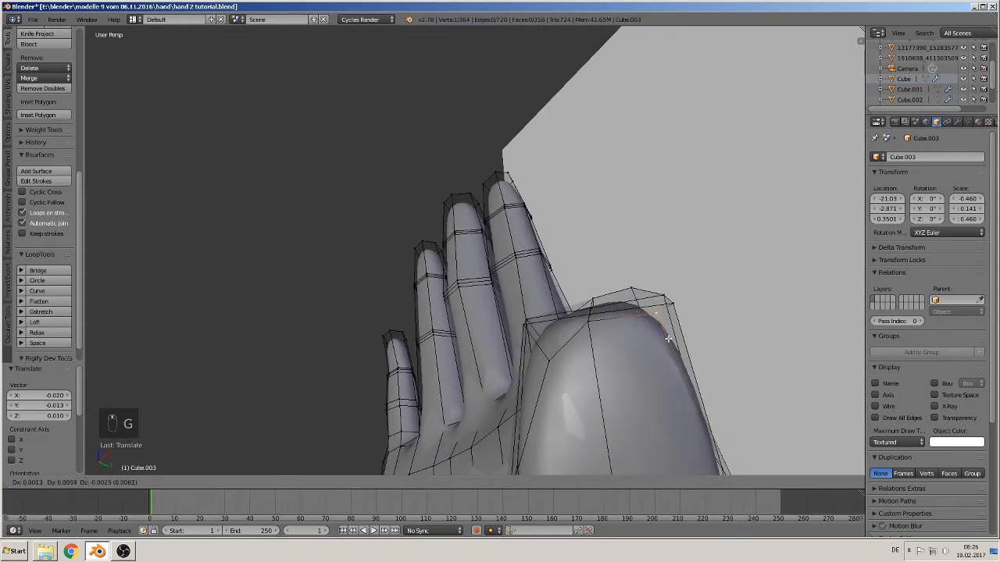
pyautogui.click(661, 353)
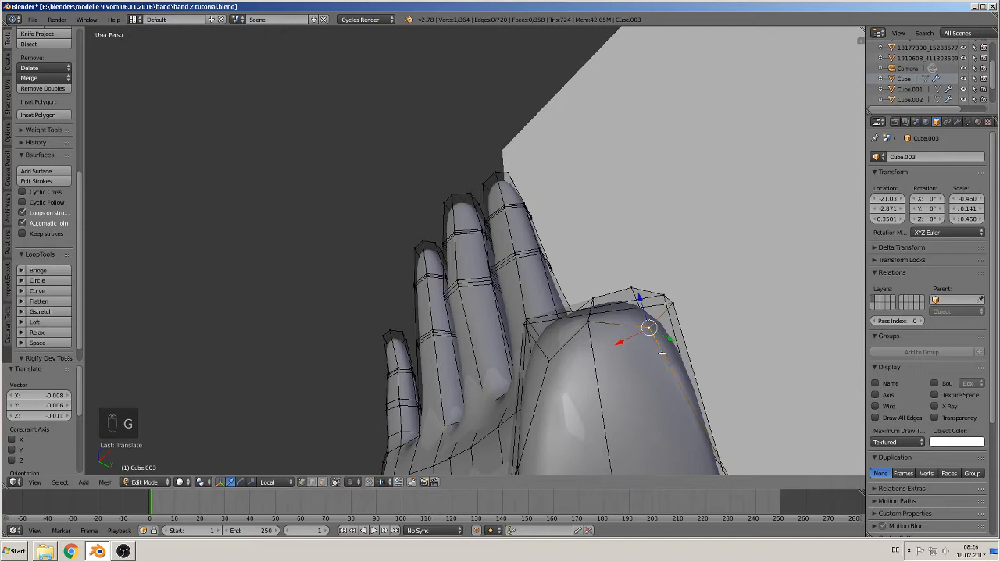
# Slide the inner corner vertex at the thumb tip along its edge by a factor of about 0.273
pyautogui.rightClick(550, 360)
pyautogui.press('g')
pyautogui.press('g')
pyautogui.click(543, 352)
# Move two vertices along the thumb's outer edge inward, by about (-0.027, -0.028, -0.005) and (-0.020, -0.027, 0.0006)
pyautogui.moveTo(544, 352); pyautogui.dragTo(694, 353, button='middle')
pyautogui.scroll(-3, 586, 385)
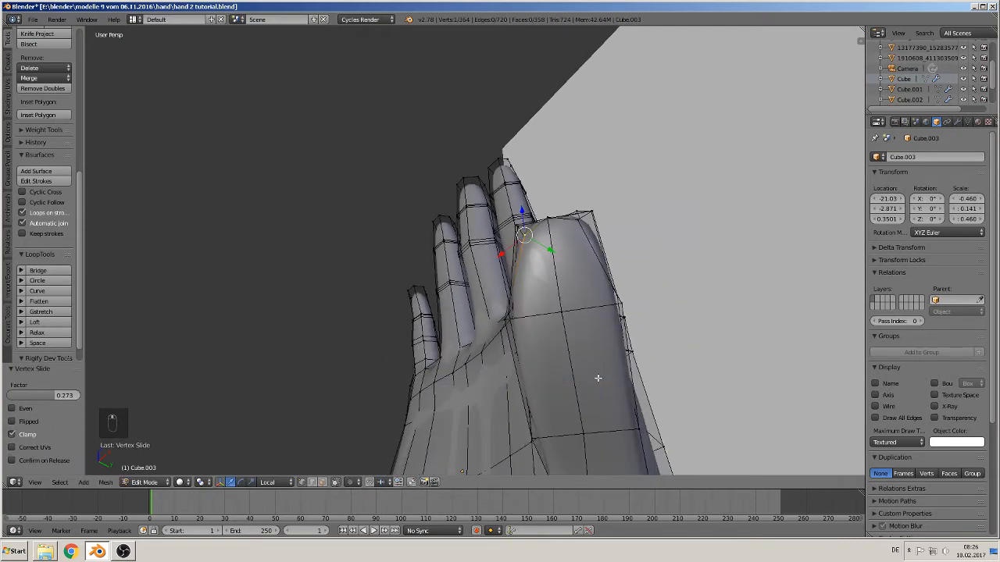
pyautogui.rightClick(618, 306)
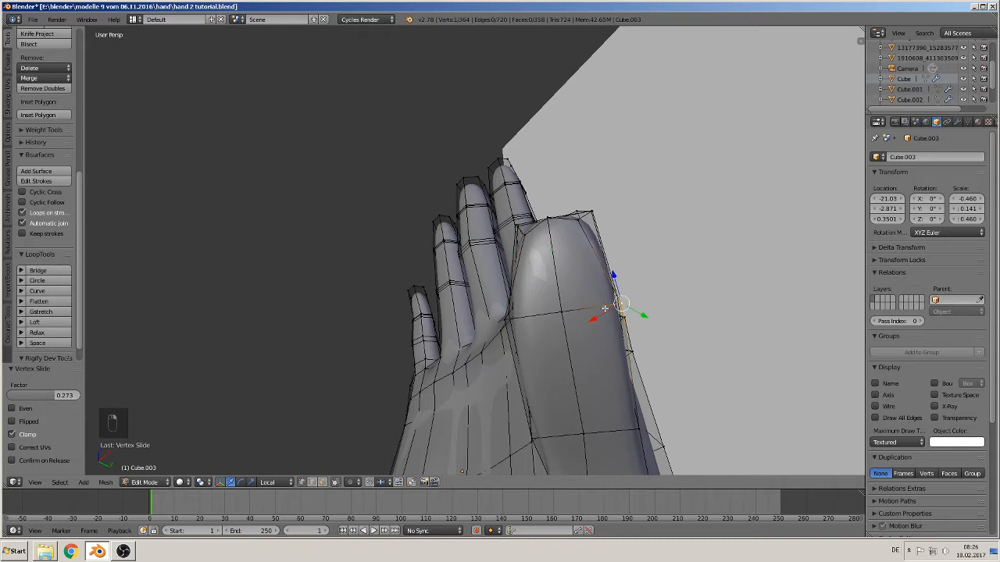
pyautogui.press('g')
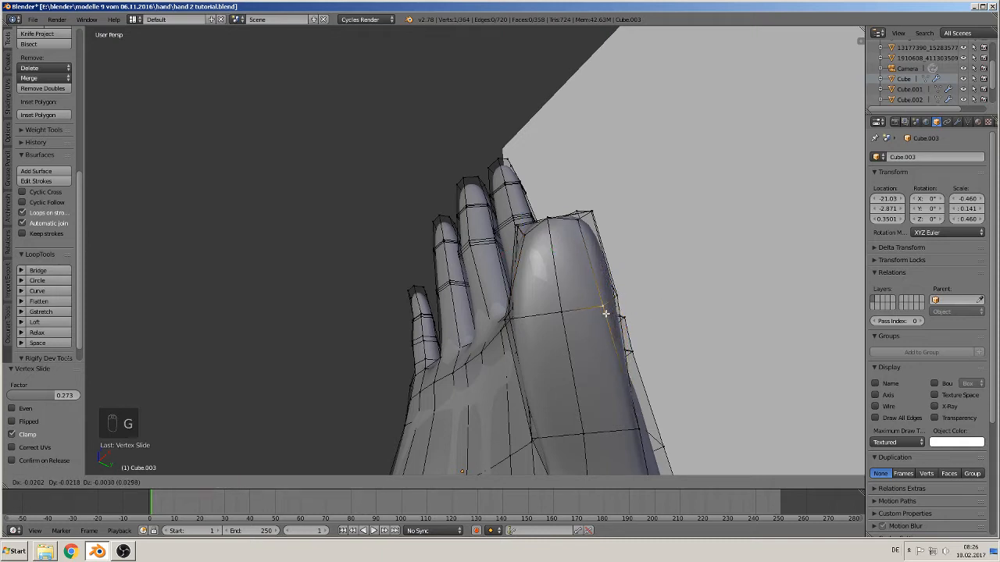
pyautogui.click(600, 315)
pyautogui.rightClick(637, 433)
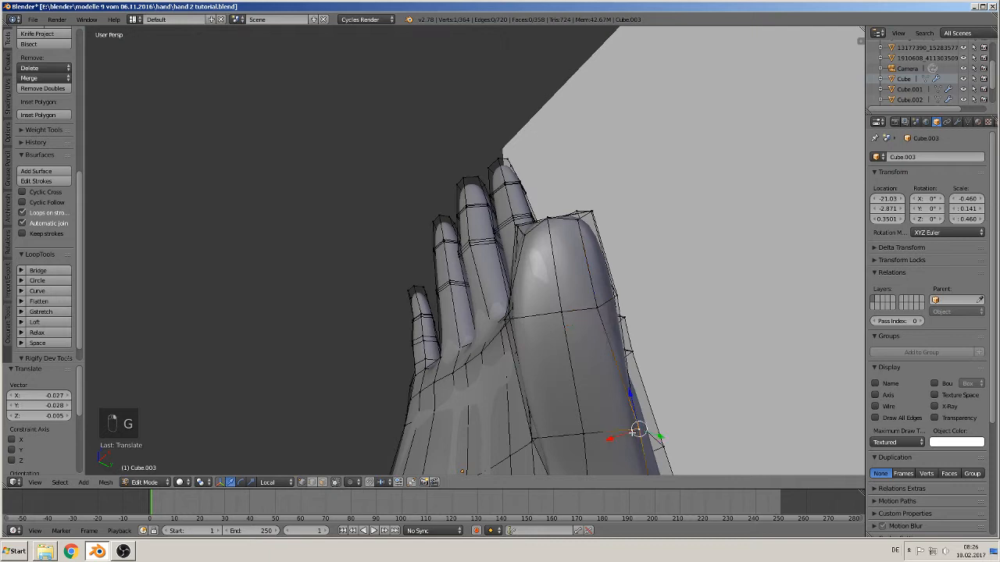
pyautogui.press('g')
pyautogui.click(618, 428)
# Pull two neighbouring vertices along the thumb's finger-facing edge inward to narrow its silhouette
pyautogui.rightClick(504, 322)
pyautogui.press('g')
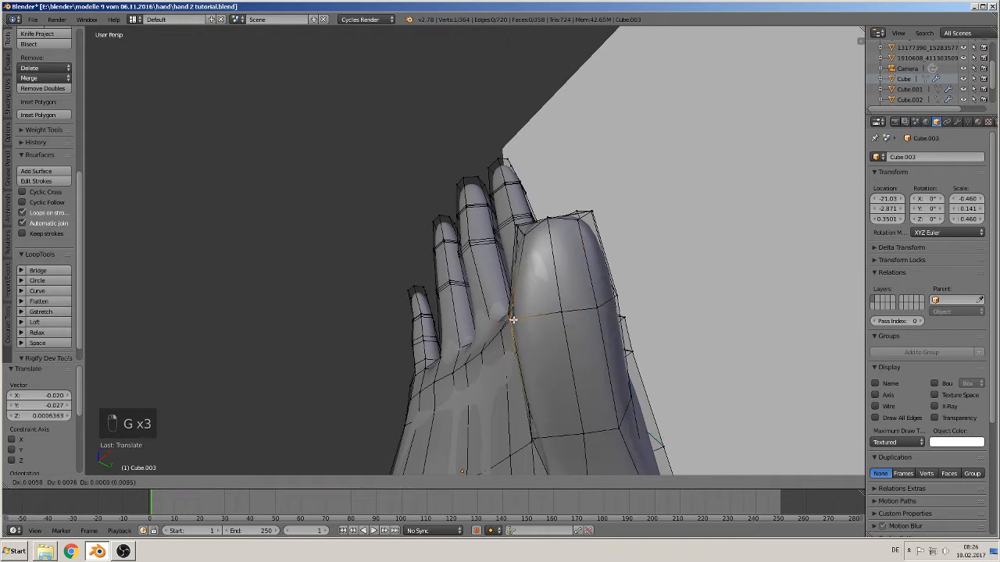
pyautogui.click(542, 342)
pyautogui.rightClick(535, 435)
pyautogui.press('g')
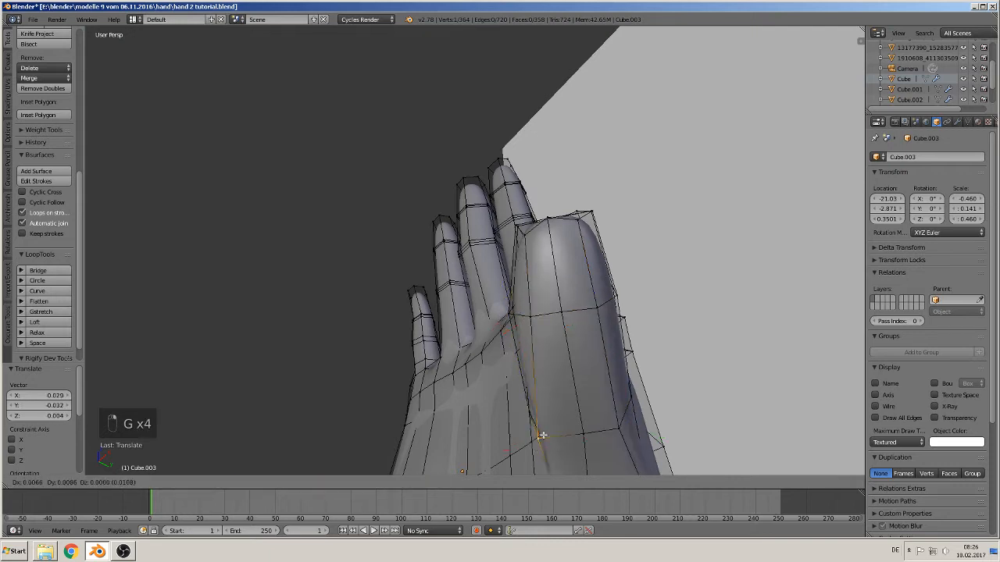
pyautogui.click(554, 426)
# Pull the opposite side vertices of the cross-section around the middle of the thumb inward to slim the thumb
pyautogui.moveTo(564, 403); pyautogui.dragTo(657, 467, button='middle')
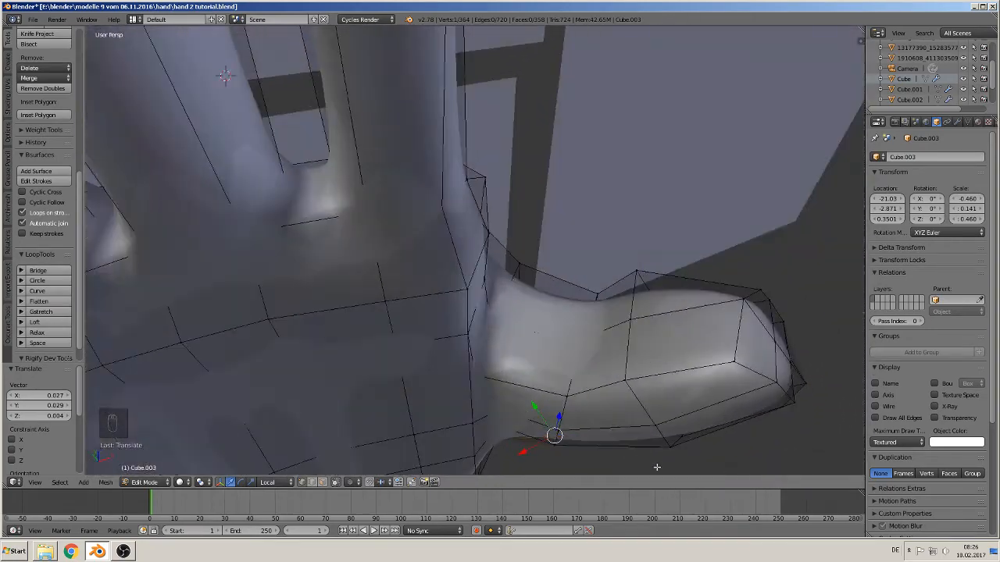
pyautogui.moveTo(673, 346); pyautogui.dragTo(660, 327, button='middle')
pyautogui.moveTo(629, 228); pyautogui.dragTo(539, 353, button='middle')
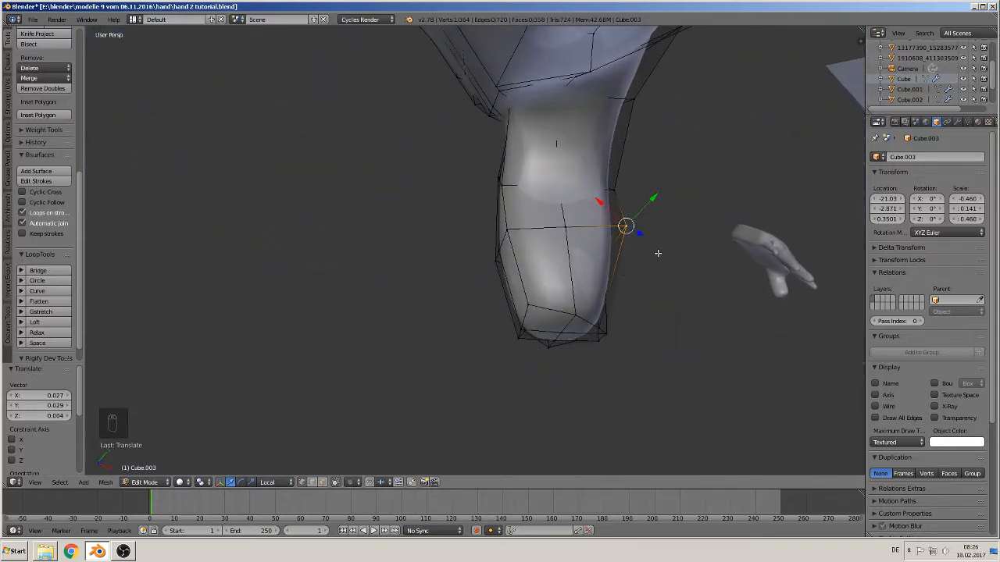
pyautogui.press('g')
pyautogui.click(629, 256)
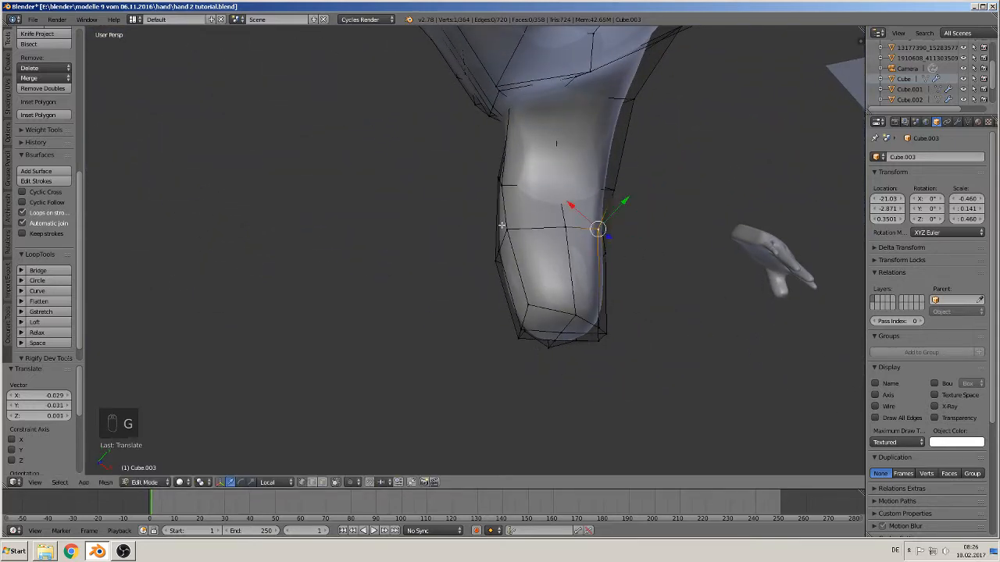
pyautogui.rightClick(504, 228)
pyautogui.press('g')
pyautogui.press('g')
pyautogui.click(522, 231)
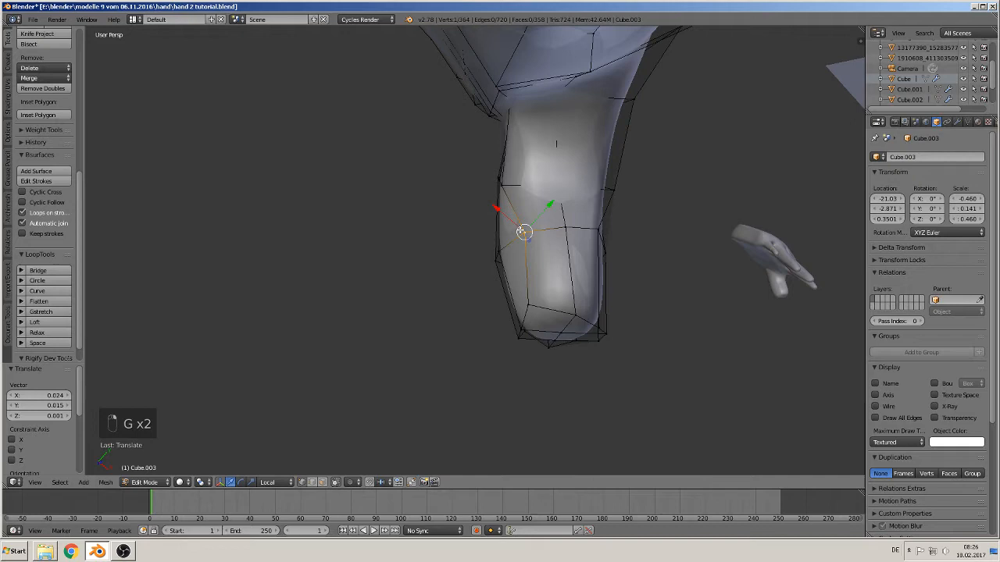
# Pull the side vertices of the next cross-section toward the thumb's base inward to match
pyautogui.press('g')
pyautogui.click(520, 188)
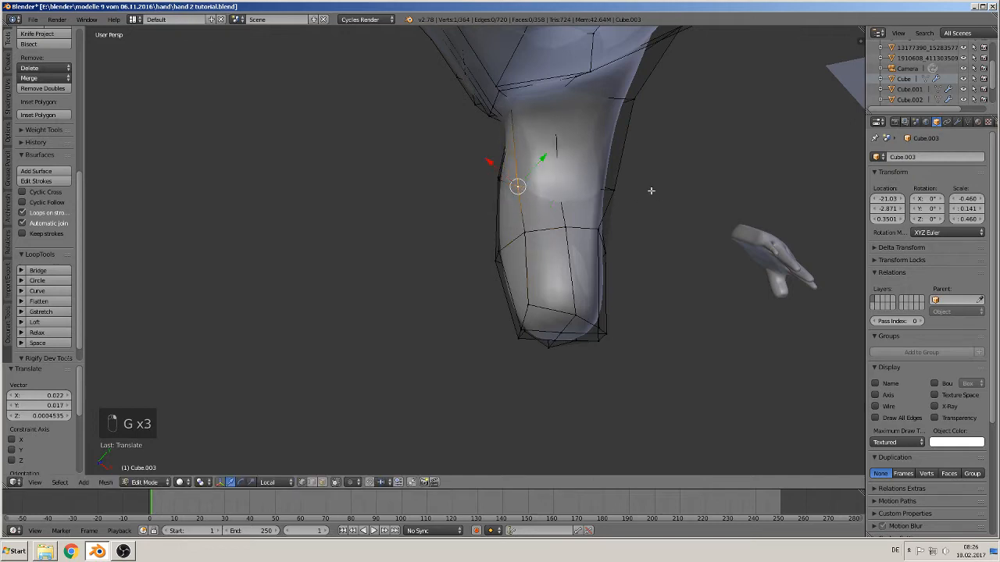
pyautogui.press('g')
pyautogui.click(598, 187)
# Nudge the vertices on the upper outline of the thumb tip to round it, the last by about (-0.002, 0.011, 0.009)
pyautogui.moveTo(597, 187); pyautogui.dragTo(609, 111, button='middle')
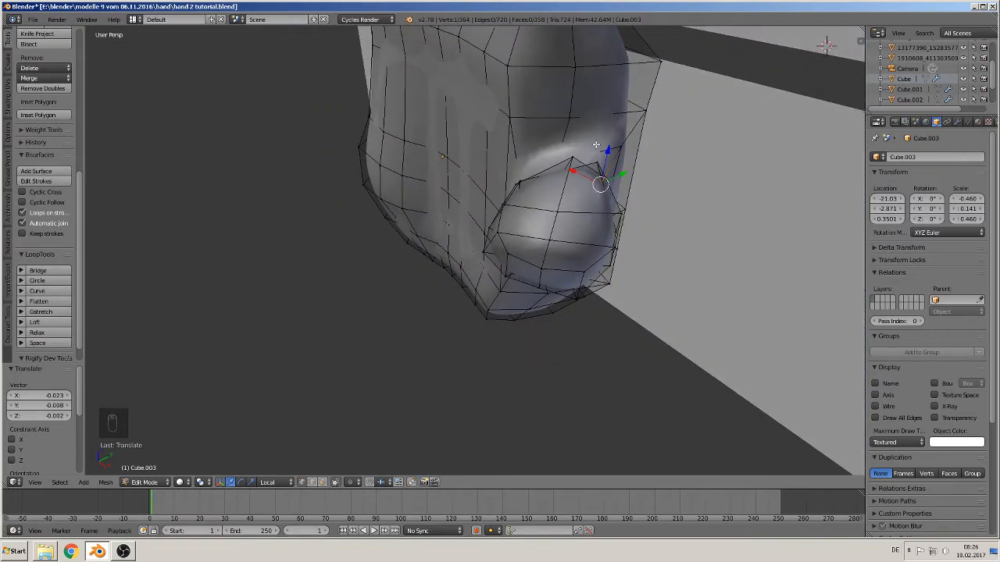
pyautogui.press('g')
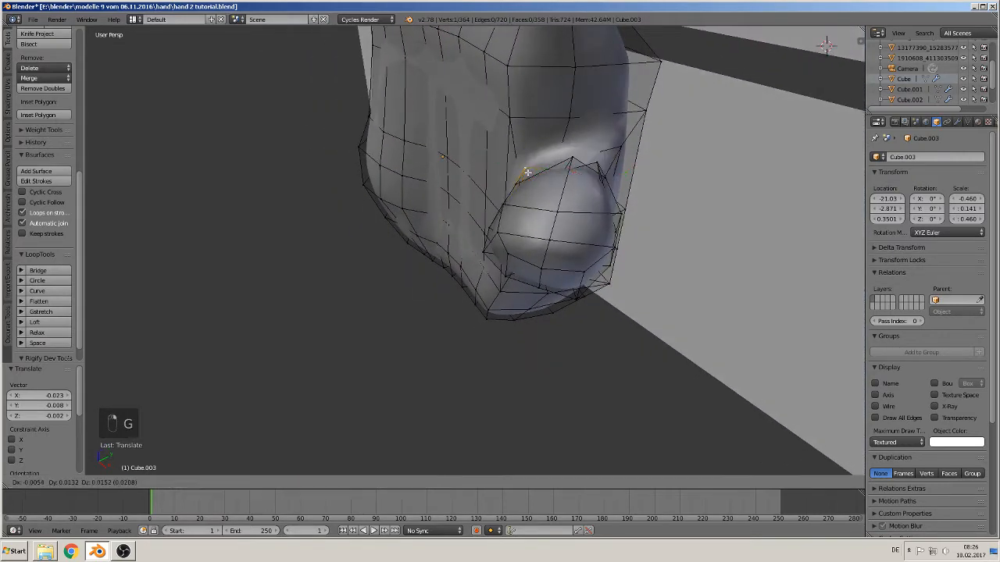
pyautogui.click(527, 172)
pyautogui.moveTo(543, 189); pyautogui.dragTo(680, 180, button='middle')
pyautogui.press('g')
pyautogui.click(549, 186)
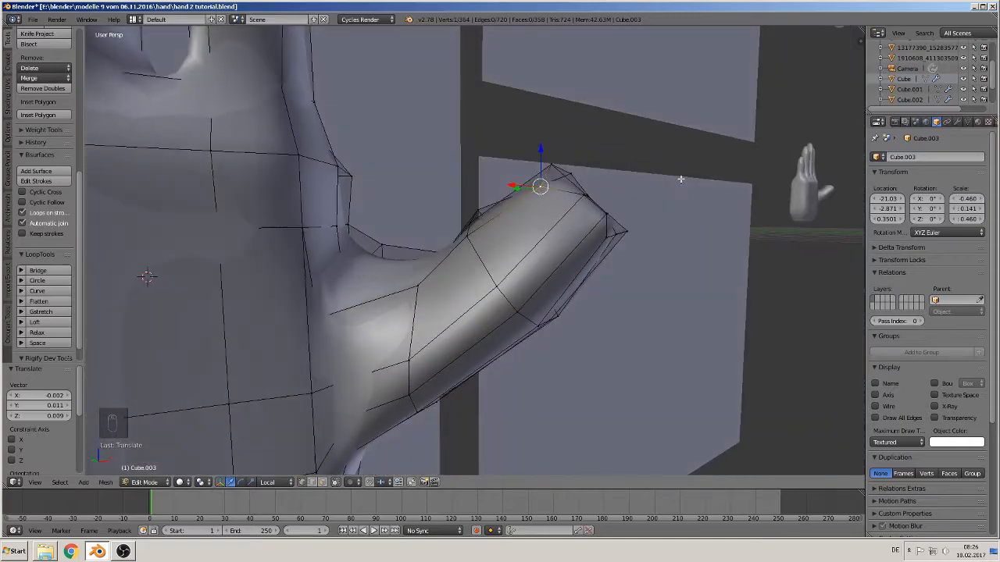
# Reposition the vertices along the outer underside of the thumb base to smooth its transition into the palm
pyautogui.moveTo(560, 341); pyautogui.dragTo(567, 304, button='middle')
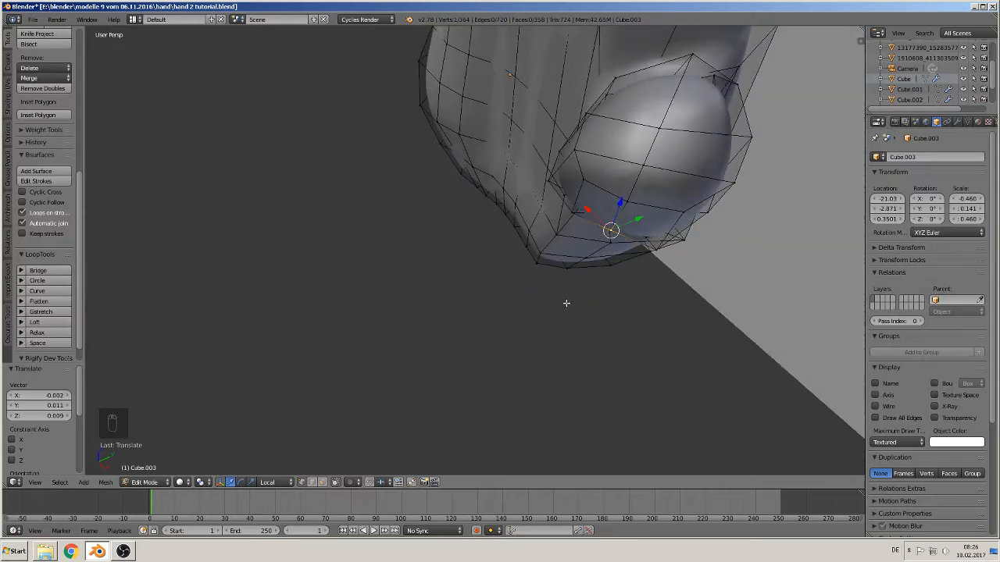
pyautogui.press('g')
pyautogui.click(606, 271)
pyautogui.moveTo(612, 270); pyautogui.dragTo(551, 326, button='middle')
pyautogui.press('g')
pyautogui.click(557, 384)
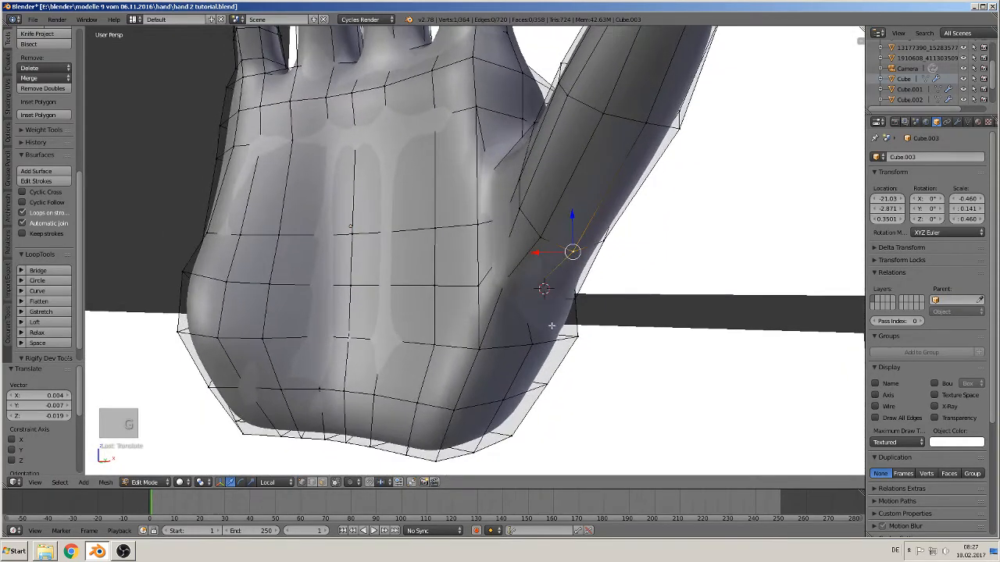
pyautogui.scroll(4, 554, 323)
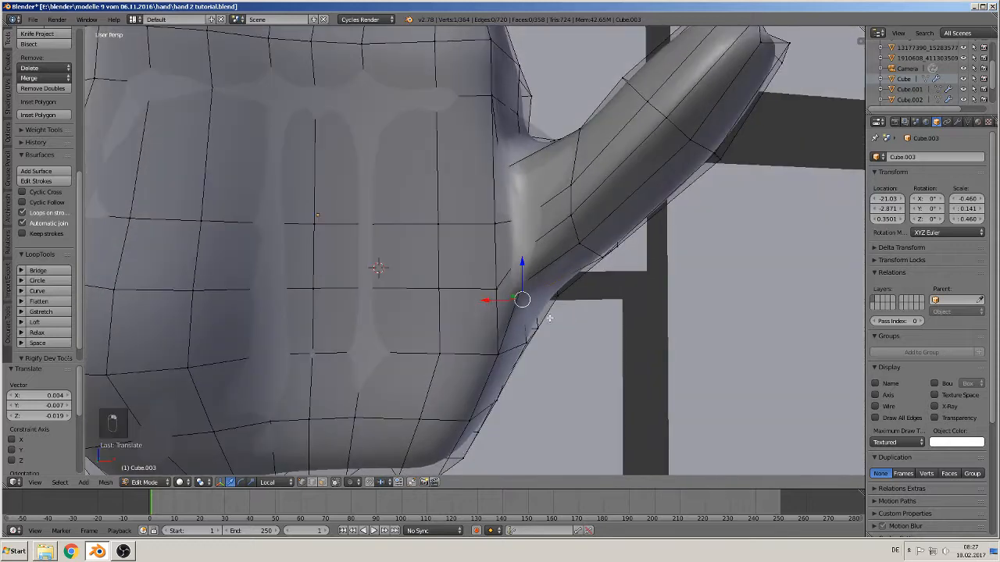
pyautogui.press('g')
pyautogui.click(572, 328)
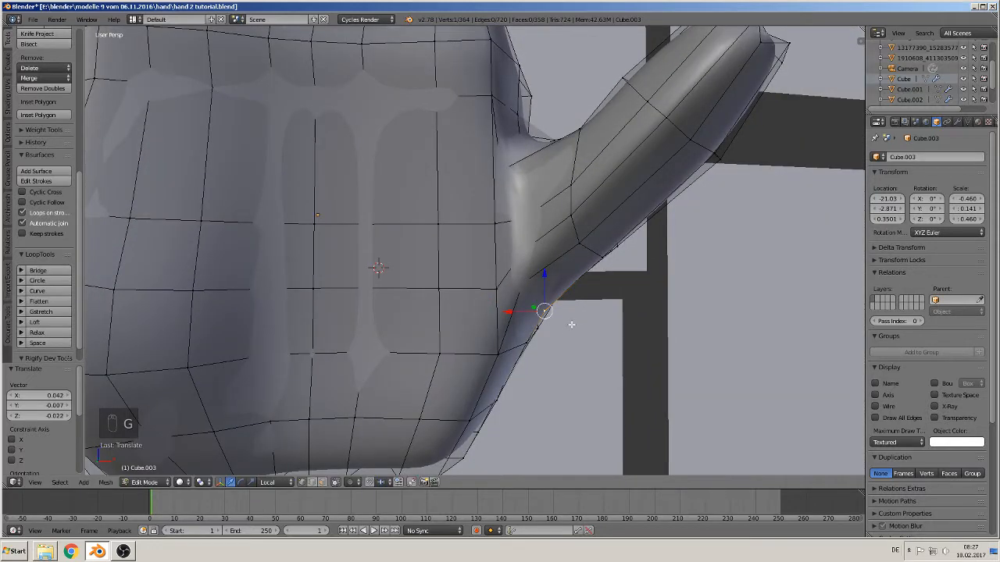
# In front view, scale the edge loop across the palm just below the fingers to 0.956 and clear the selection
pyautogui.scroll(-4, 464, 167)
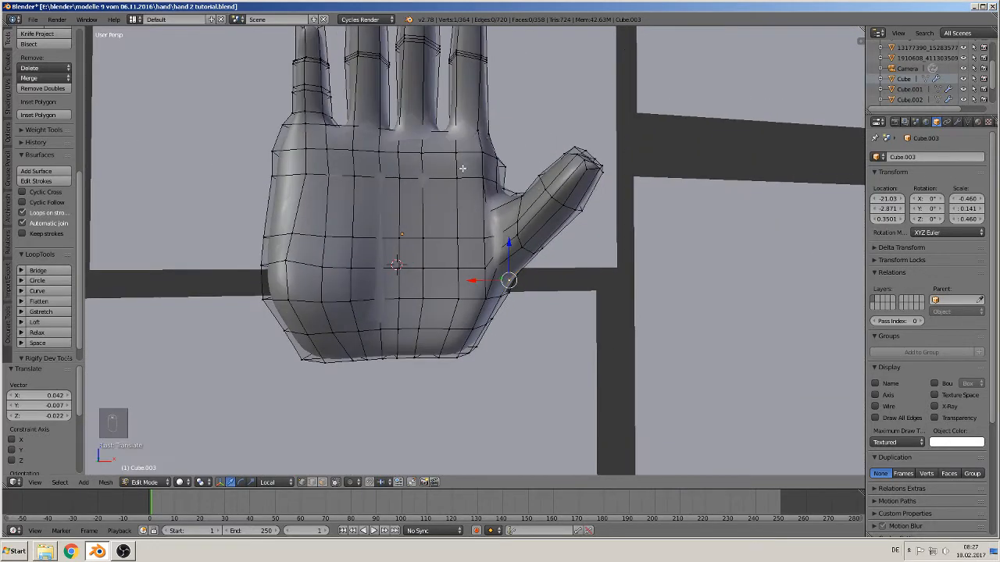
pyautogui.scroll(-4, 408, 130)
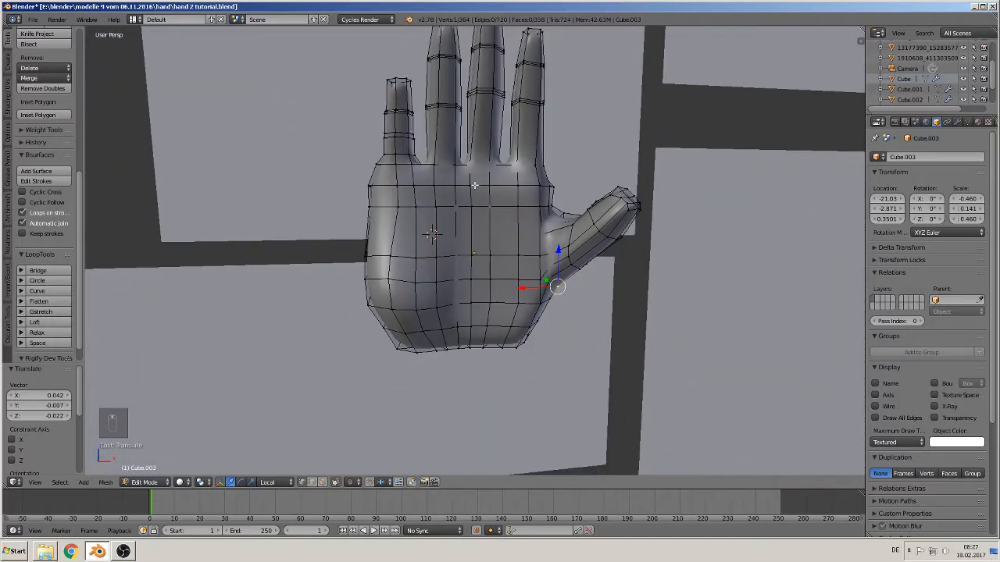
pyautogui.press('KP_1')
pyautogui.scroll(1, 528, 207)
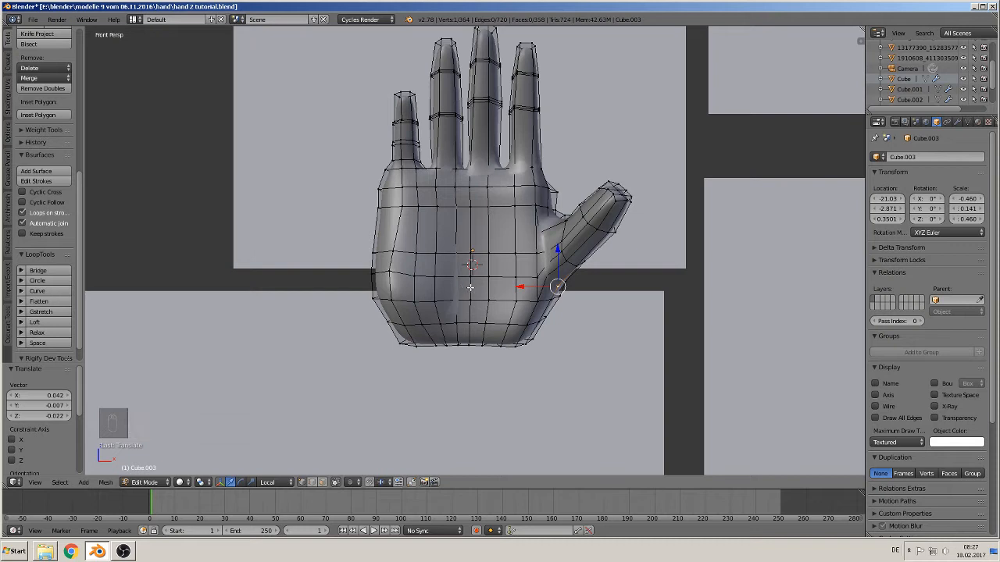
pyautogui.keyDown('alt'); pyautogui.rightClick(524, 189); pyautogui.keyUp('alt')
pyautogui.press('s')
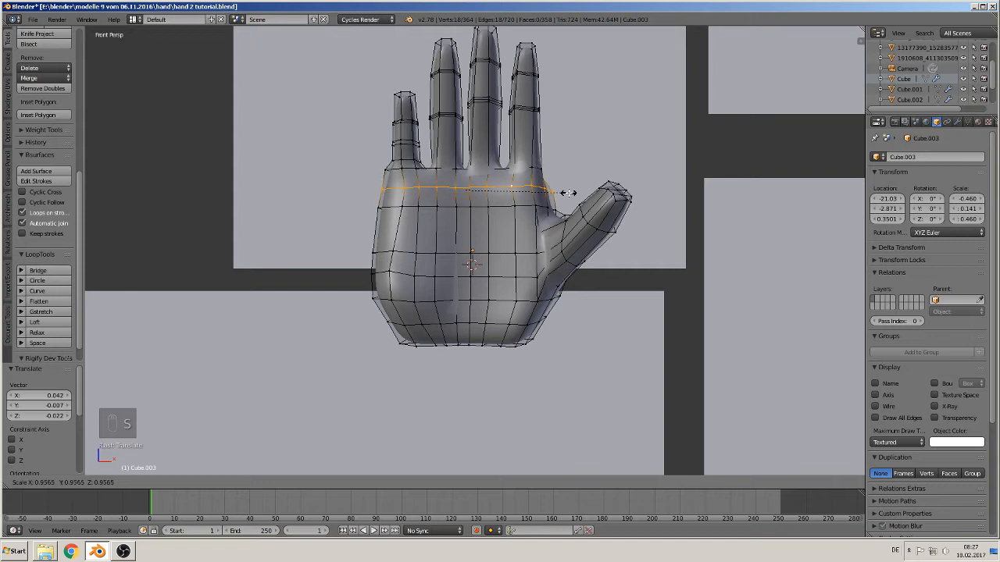
pyautogui.click(565, 193)
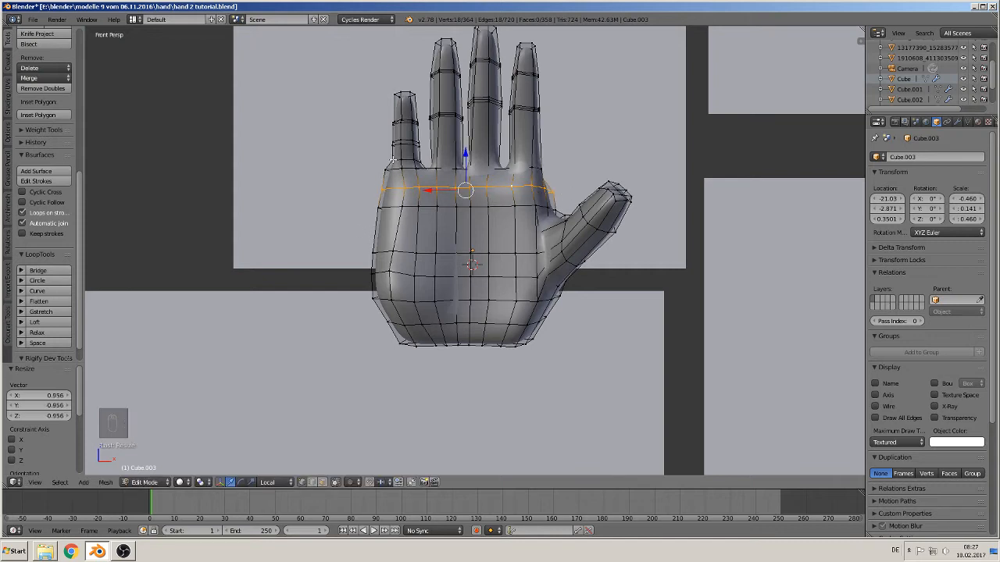
pyautogui.press('a')
# Move the palm vertex below the little finger in the top row outward along local X by about 0.050
pyautogui.scroll(4, 585, 188)
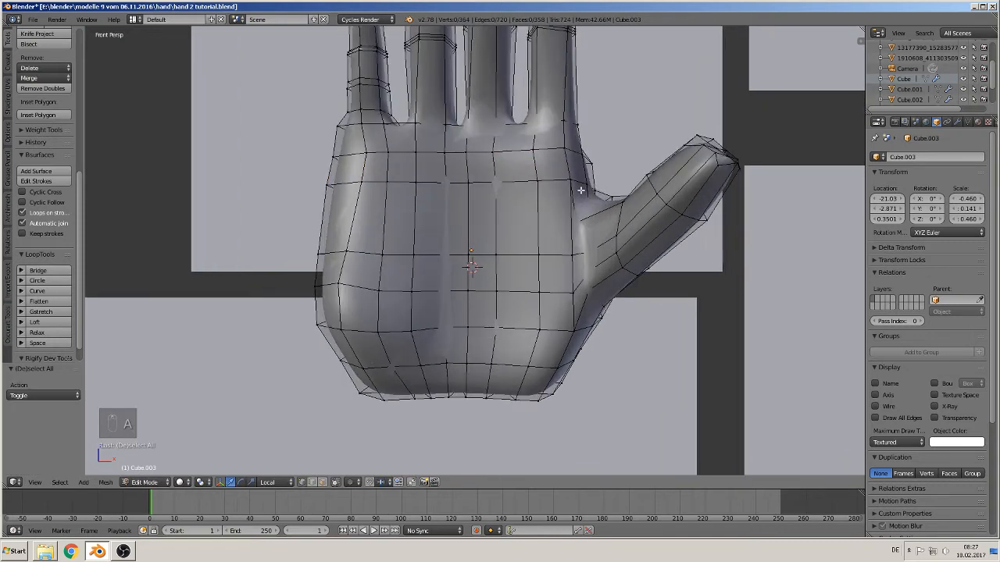
pyautogui.rightClick(399, 204)
pyautogui.moveTo(374, 206); pyautogui.dragTo(359, 204)
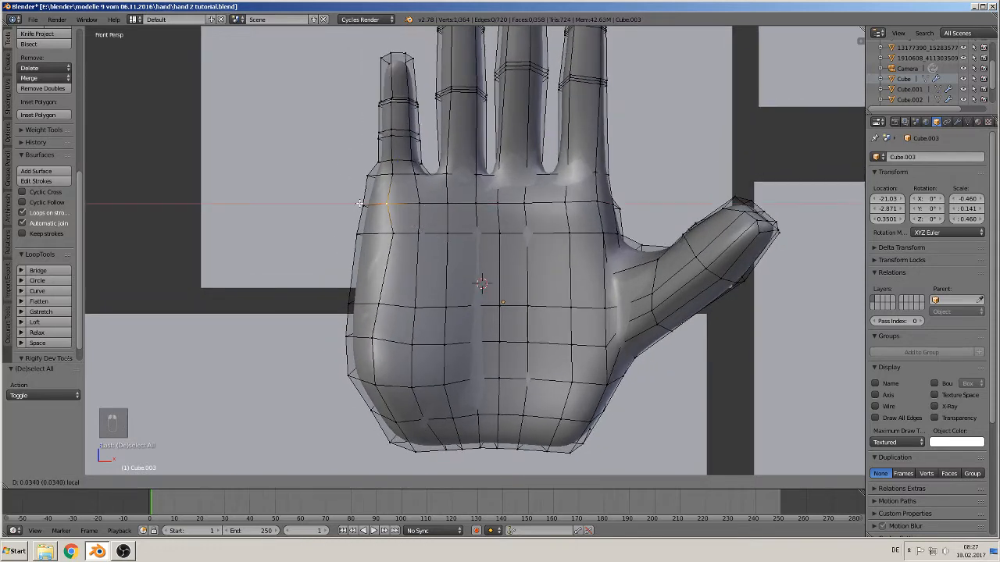
pyautogui.click(354, 202)
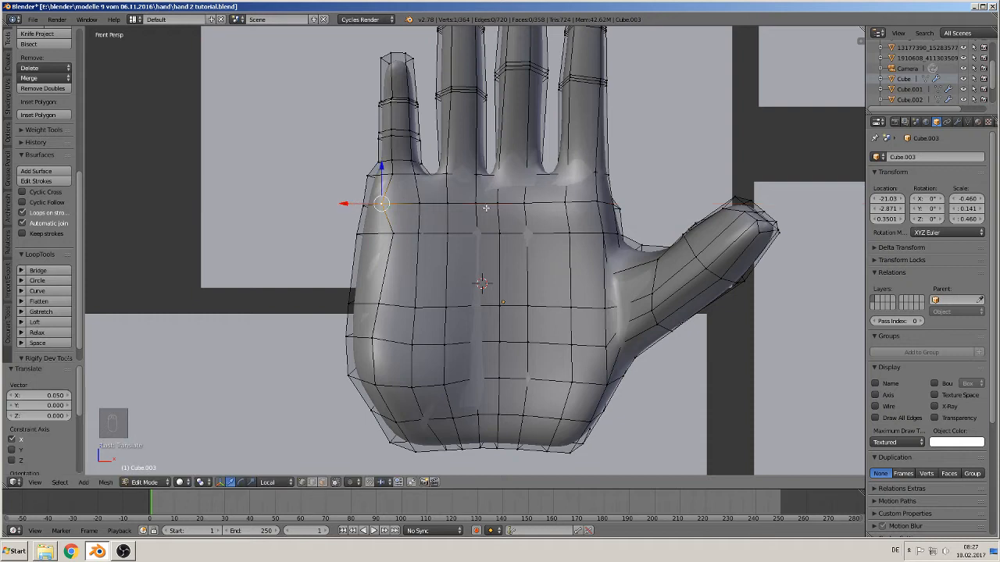
# Move two vertices below the ring finger in the same row apart along local X, by about 0.016 and -0.019
pyautogui.rightClick(449, 204)
pyautogui.keyDown('shift'); pyautogui.rightClick(478, 204); pyautogui.keyUp('shift')
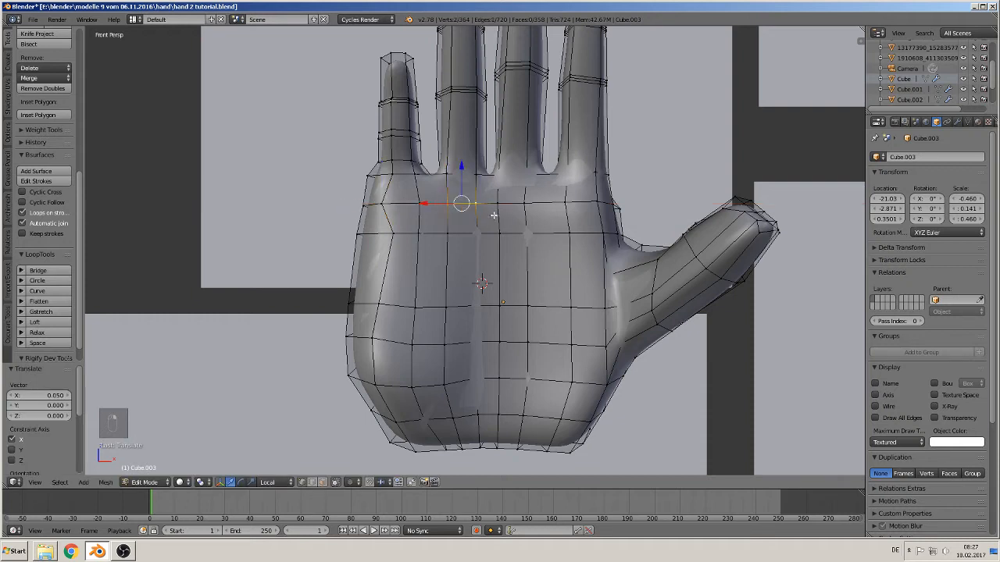
pyautogui.rightClick(446, 203)
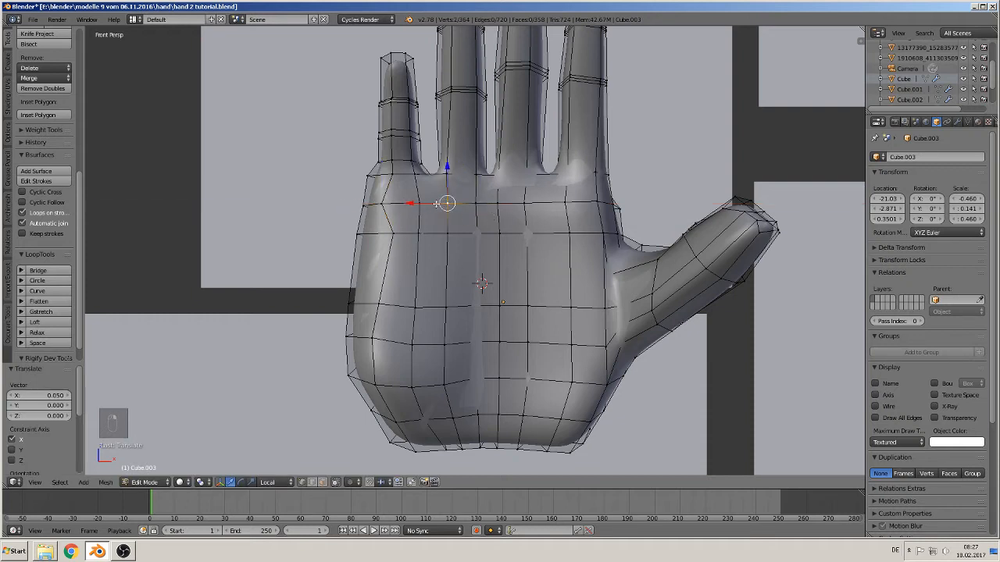
pyautogui.press('g')
pyautogui.press('x')
pyautogui.click(434, 204)
pyautogui.rightClick(476, 203)
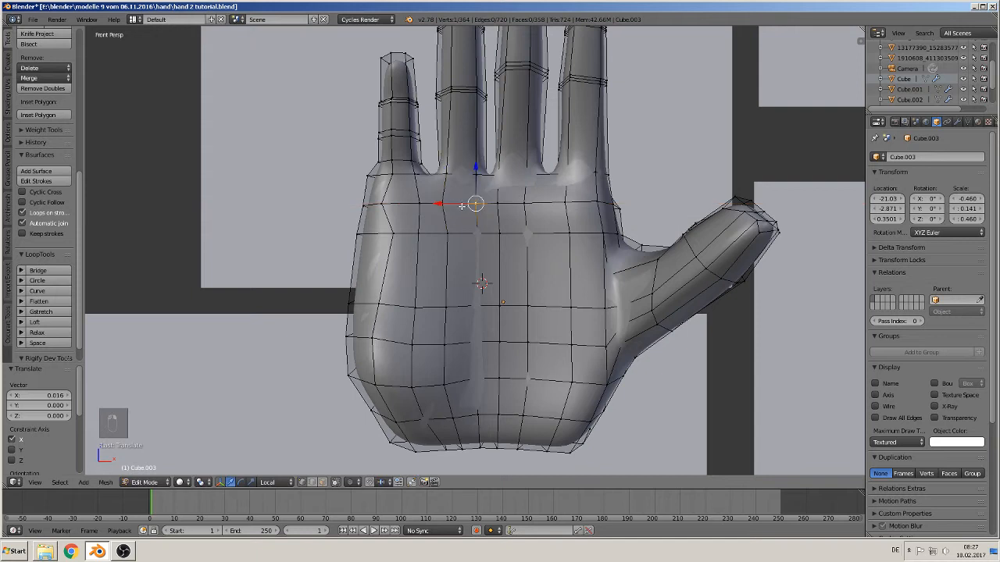
pyautogui.press('g')
pyautogui.press('x')
pyautogui.click(468, 206)
# Shift the row's remaining vertices below the middle and index fingers along local X, moving the last by about 0.014
pyautogui.press('g')
pyautogui.press('x')
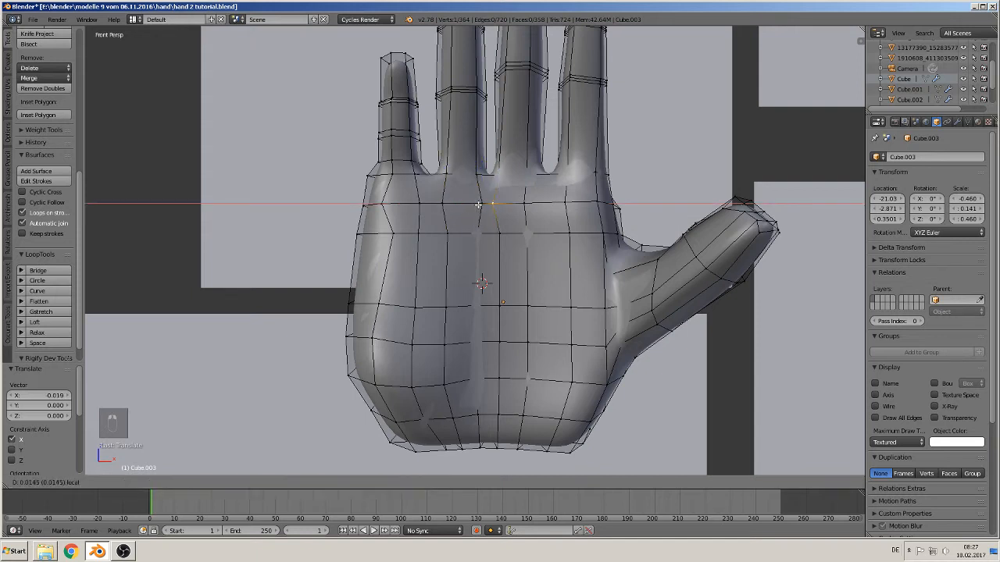
pyautogui.moveTo(478, 204); pyautogui.dragTo(543, 204)
pyautogui.rightClick(530, 205)
pyautogui.rightClick(564, 204)
# Move the vertex below the little finger in the second palm row toward the hand's outer edge
pyautogui.moveTo(596, 201); pyautogui.dragTo(575, 231, button='middle')
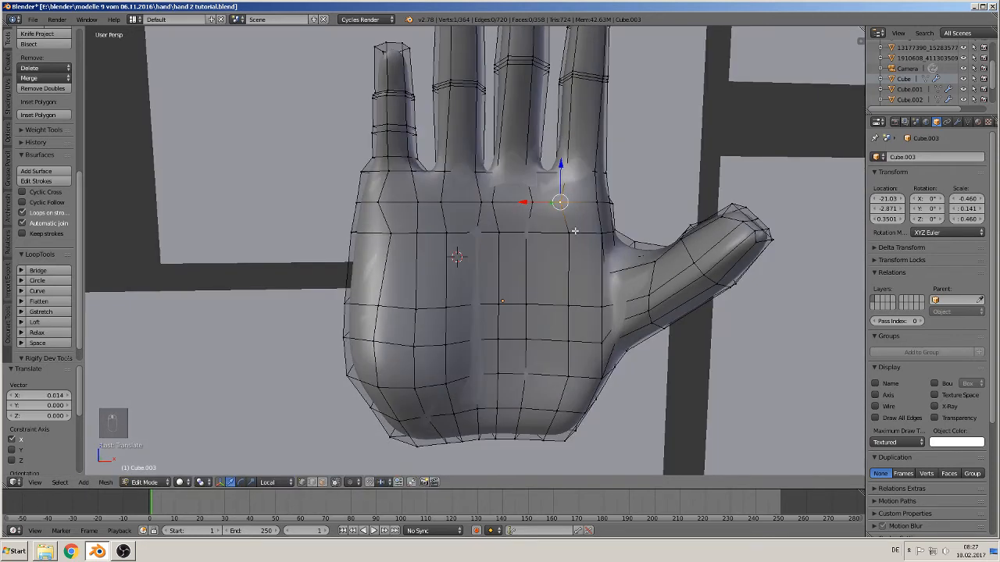
pyautogui.rightClick(391, 233)
pyautogui.press('g')
pyautogui.click(380, 239)
# Select the vertical edge path nearest the thumb on the back of the hand, down to the wrist, for an Edge Slide
pyautogui.moveTo(380, 239); pyautogui.dragTo(449, 276, button='middle')
pyautogui.moveTo(449, 234); pyautogui.dragTo(448, 306, button='middle')
pyautogui.moveTo(443, 262); pyautogui.dragTo(436, 253, button='middle')
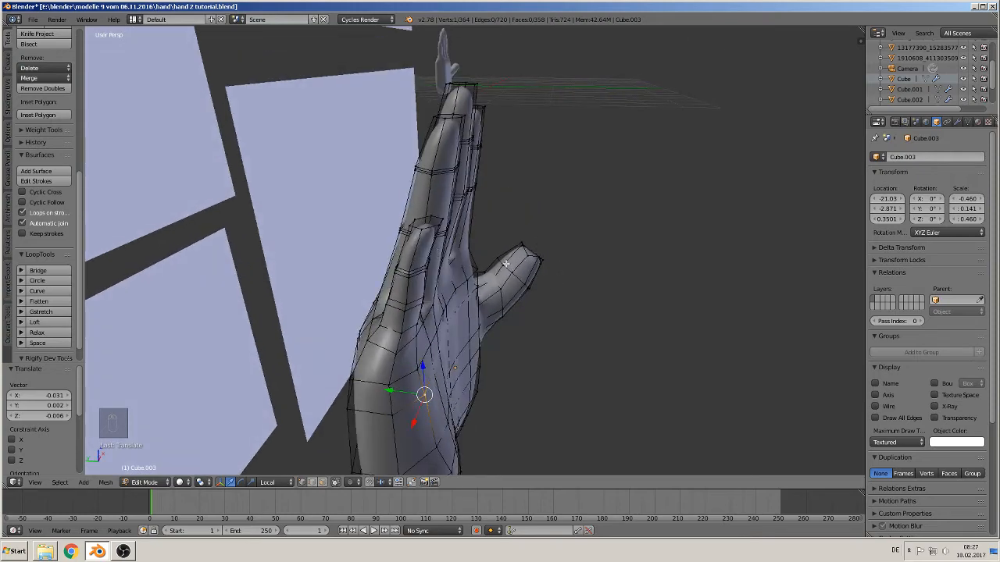
pyautogui.moveTo(506, 264); pyautogui.dragTo(580, 249, button='middle')
pyautogui.scroll(4, 645, 265)
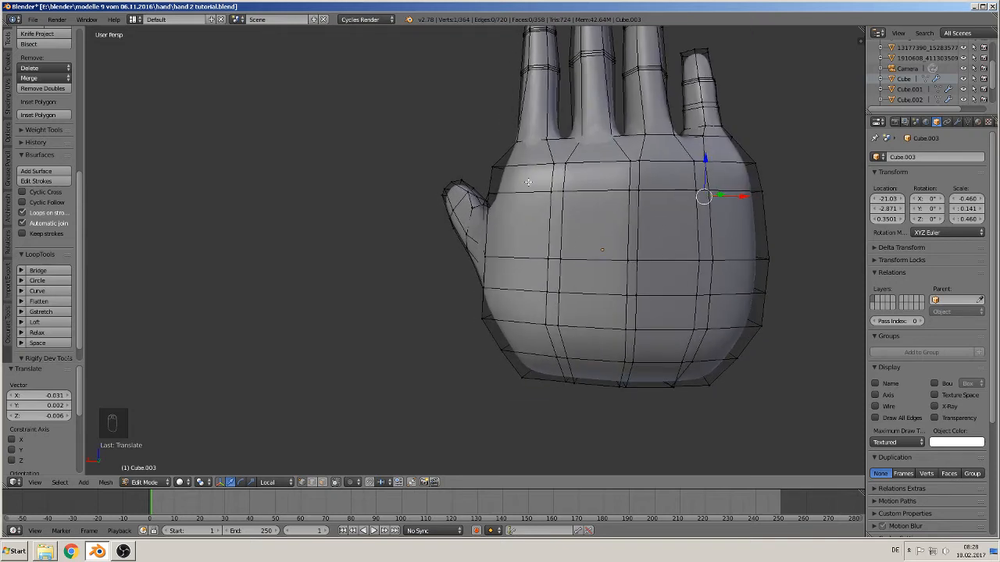
pyautogui.rightClick(552, 190)
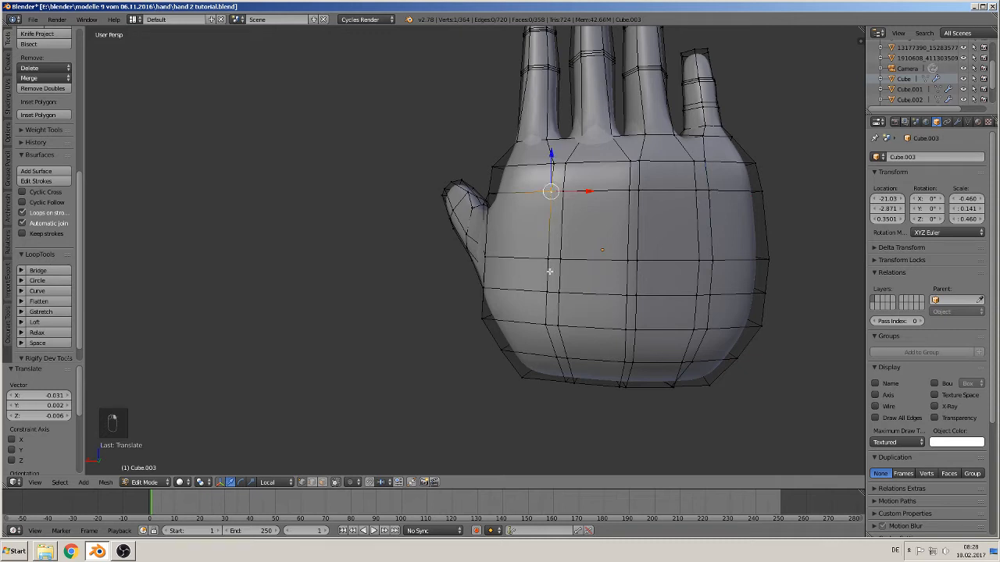
pyautogui.keyDown('ctrl'); pyautogui.rightClick(563, 382); pyautogui.keyUp('ctrl')
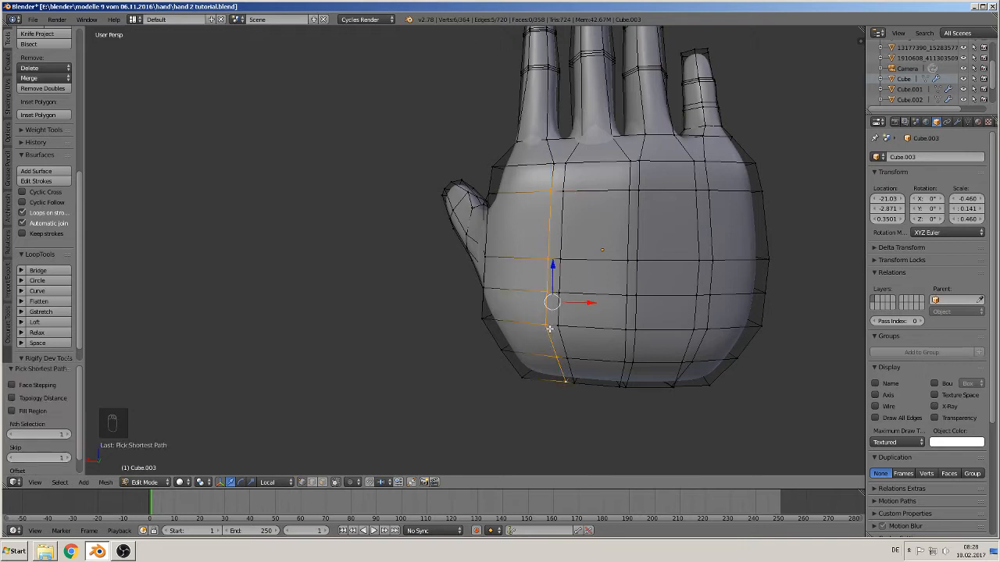
pyautogui.press('space')
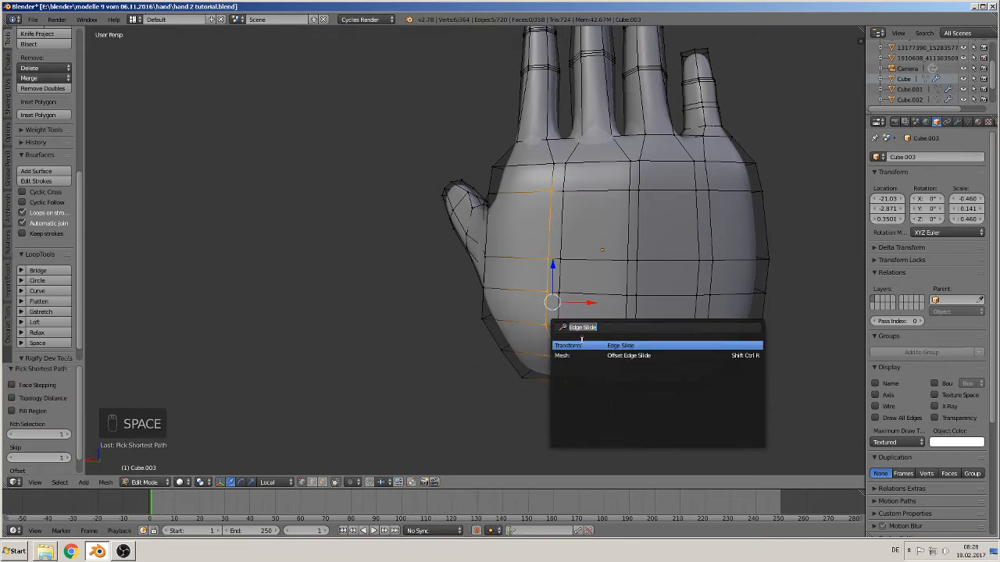
# Edge-slide the close pair of vertical edge paths nearest the thumb apart, with factors of about 0.098 and 0.273
pyautogui.click(570, 346)
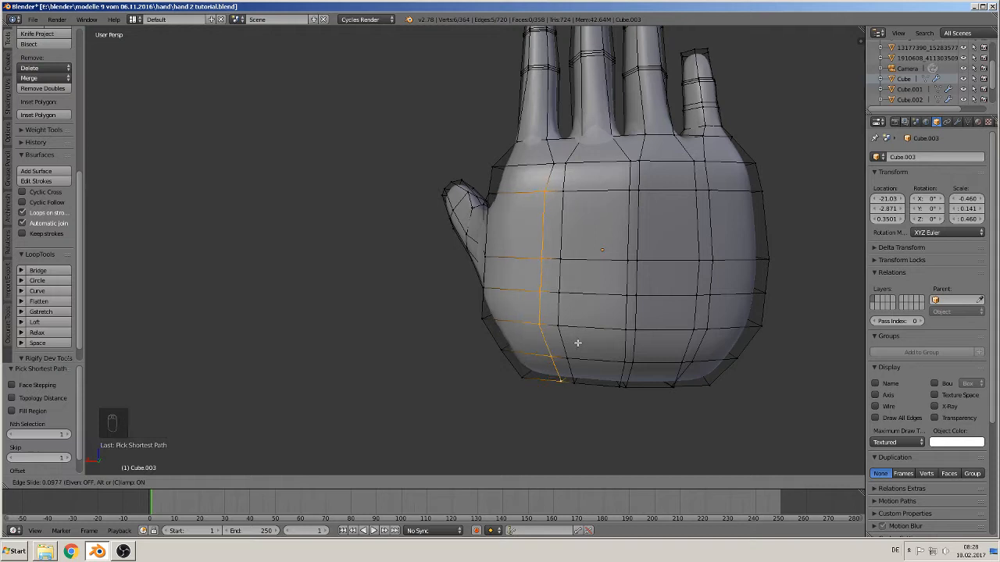
pyautogui.click(577, 343)
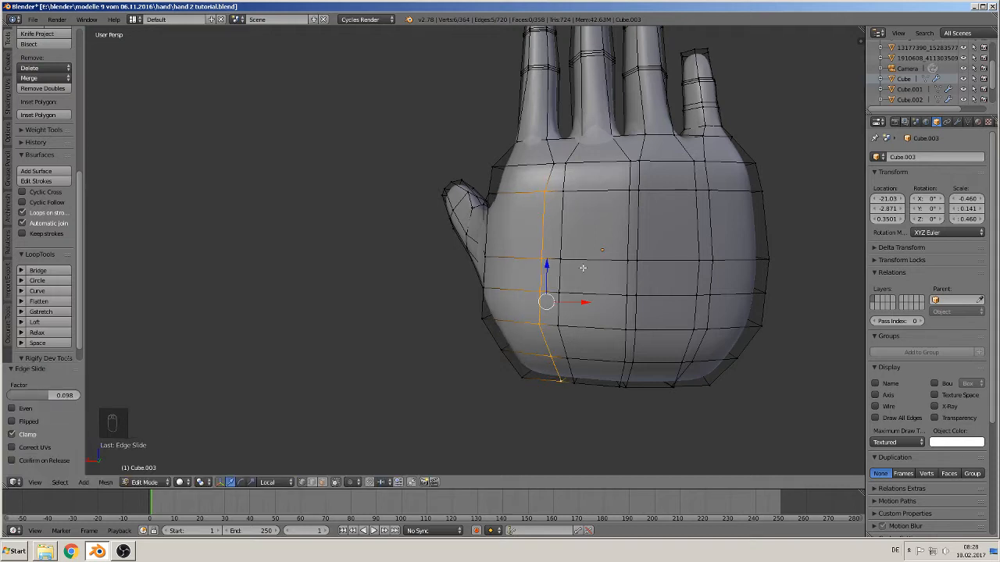
pyautogui.rightClick(564, 191)
pyautogui.keyDown('shift'); pyautogui.rightClick(582, 385); pyautogui.keyUp('shift')
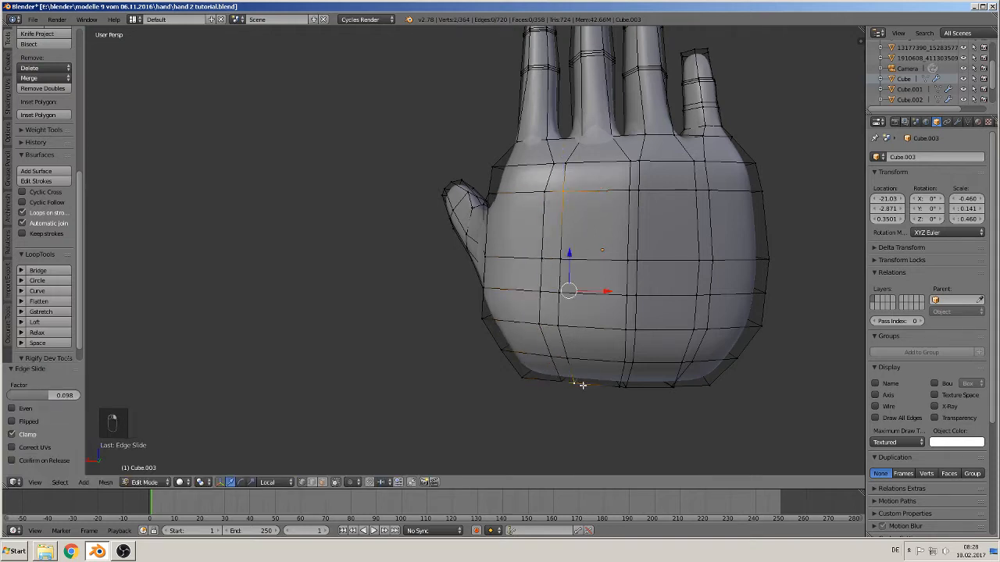
pyautogui.keyDown('ctrl'); pyautogui.rightClick(577, 385); pyautogui.keyUp('ctrl')
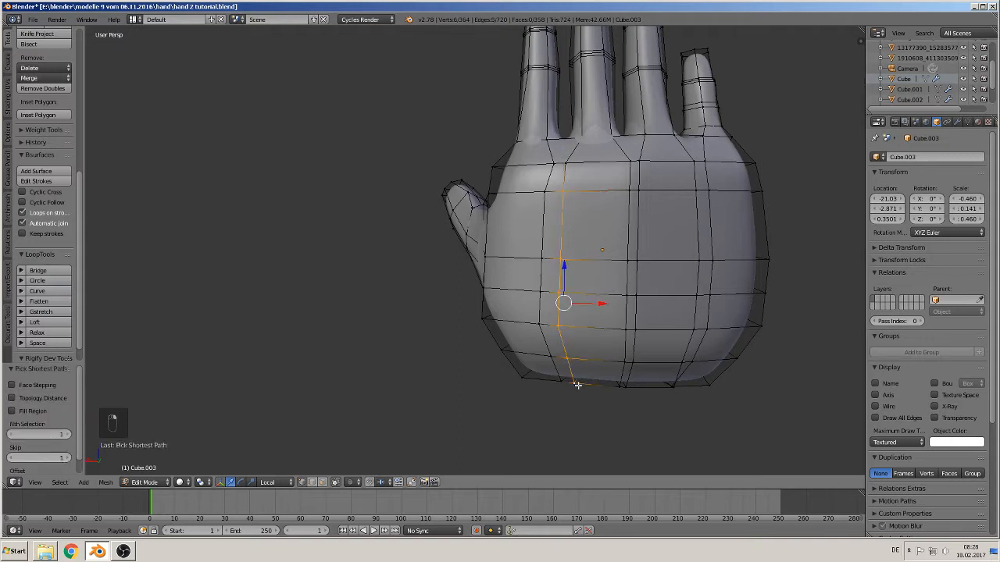
pyautogui.press('space')
pyautogui.moveTo(576, 352)
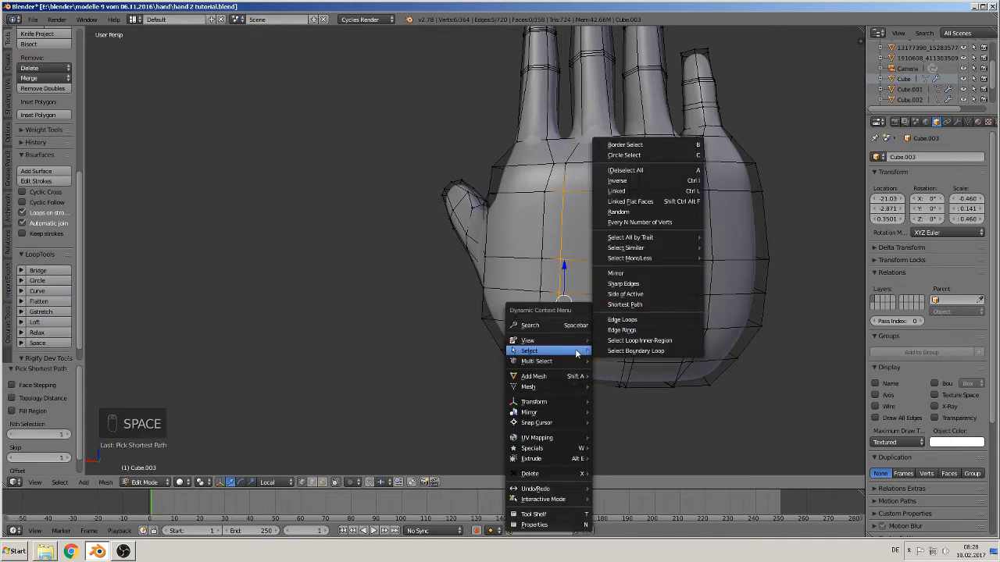
pyautogui.click(570, 325)
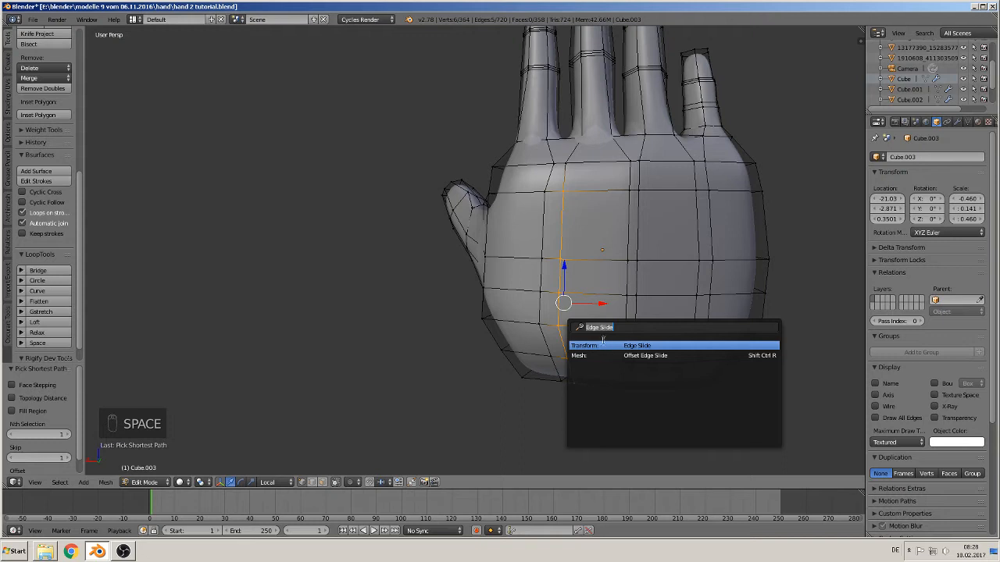
pyautogui.click(603, 344)
pyautogui.click(616, 339)
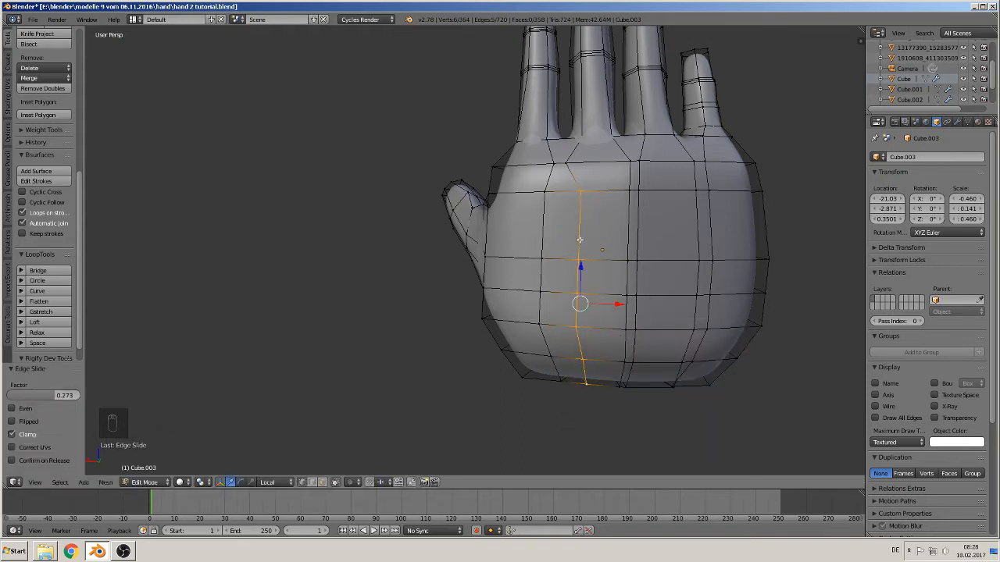
# Select the thumb-side path of the middle vertical edge pair and edge-slide it toward the thumb by a factor of about 0.253
pyautogui.rightClick(629, 193)
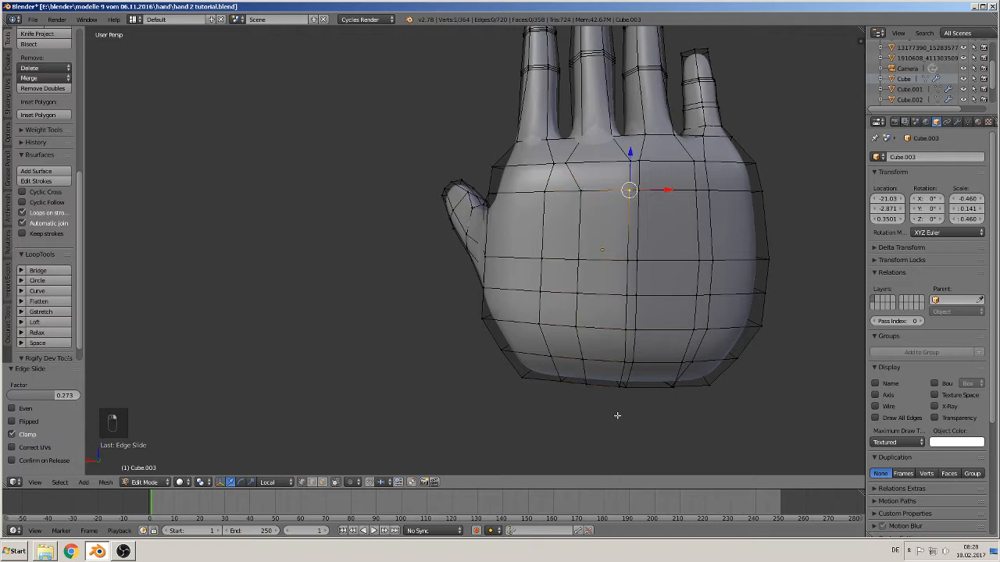
pyautogui.keyDown('ctrl'); pyautogui.rightClick(618, 389); pyautogui.keyUp('ctrl')
pyautogui.press('space')
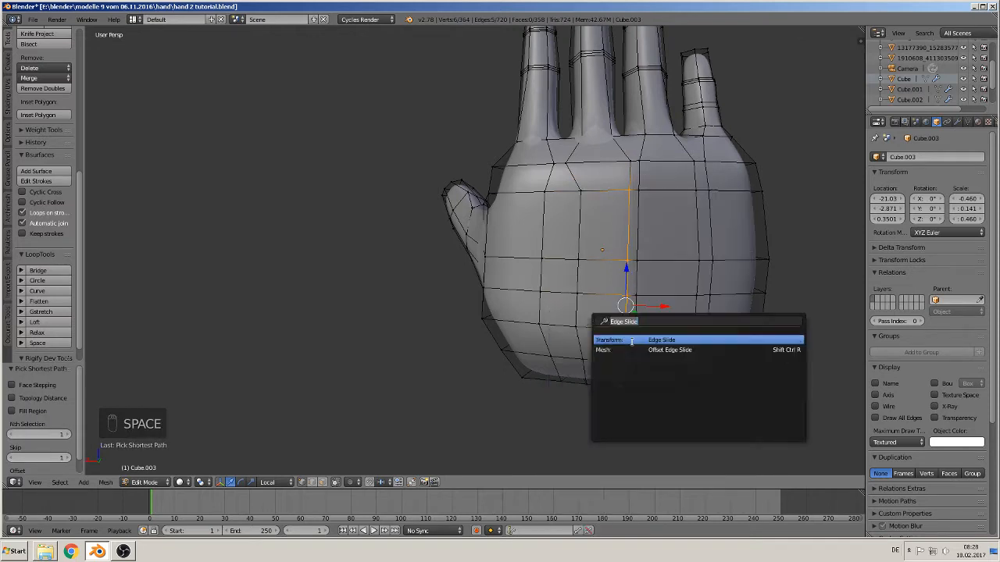
pyautogui.click(631, 339)
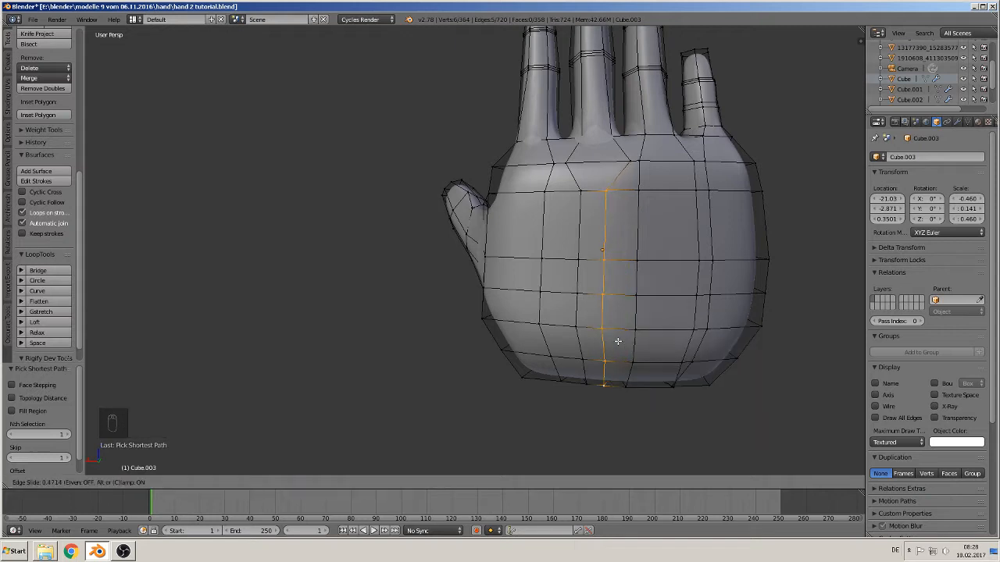
pyautogui.click(626, 343)
# Select the other path of the middle edge pair and edge-slide it toward the little finger by a factor of about -0.214
pyautogui.rightClick(639, 190)
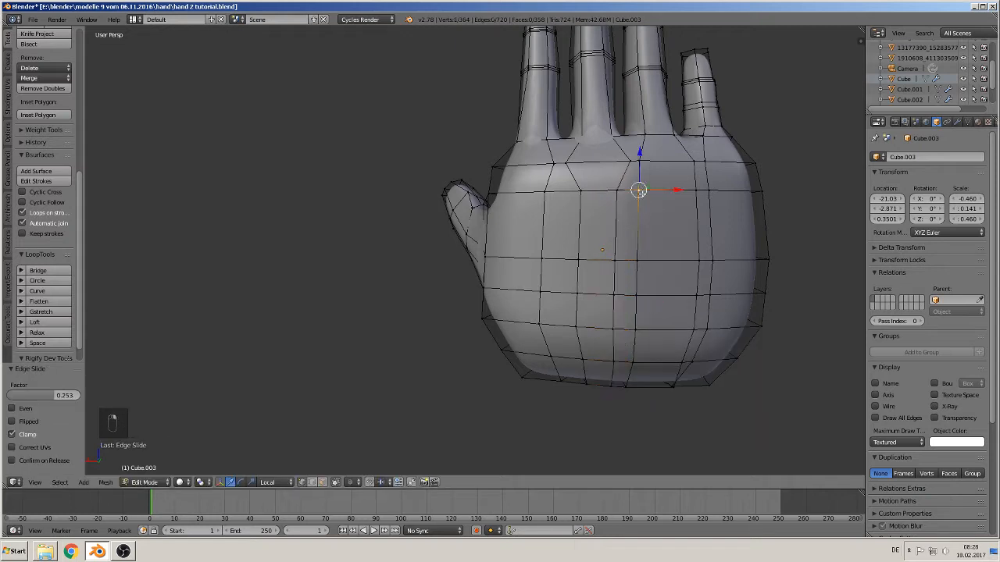
pyautogui.keyDown('ctrl'); pyautogui.rightClick(635, 387); pyautogui.keyUp('ctrl')
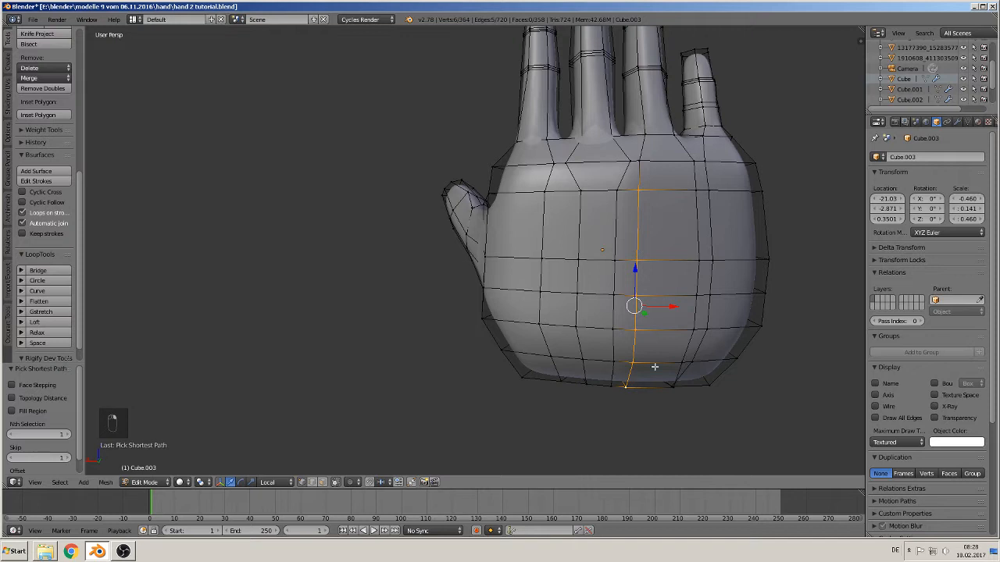
pyautogui.press('space')
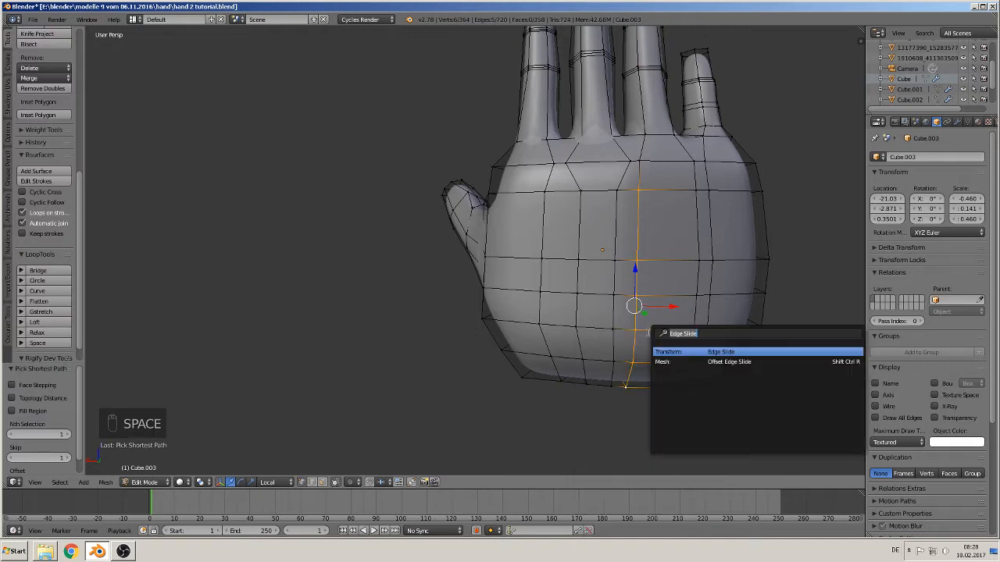
pyautogui.click(688, 351)
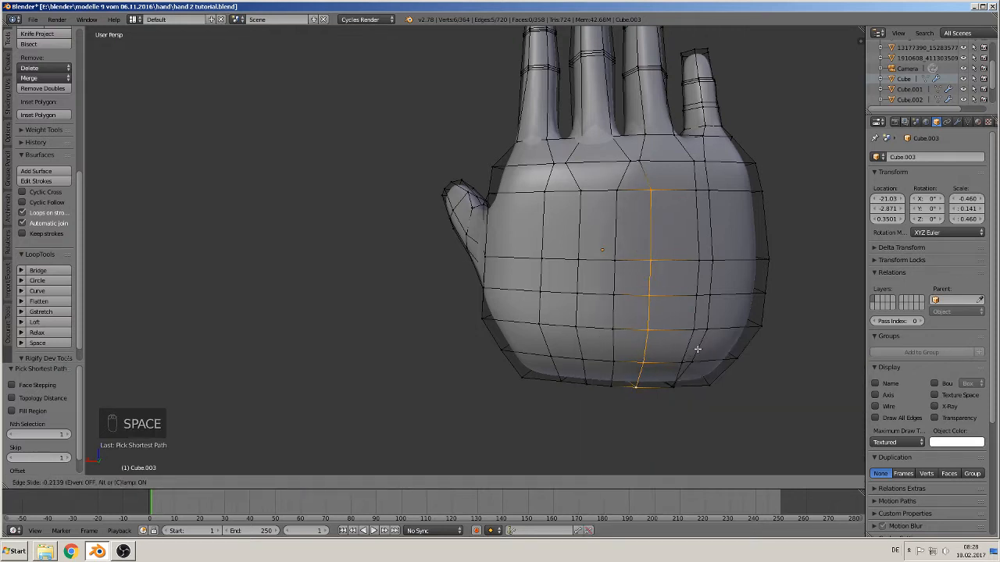
pyautogui.click(697, 349)
# Select the inner vertical edge path below the little finger and edge-slide it toward the palm's centre by a factor of about -0.193
pyautogui.rightClick(696, 190)
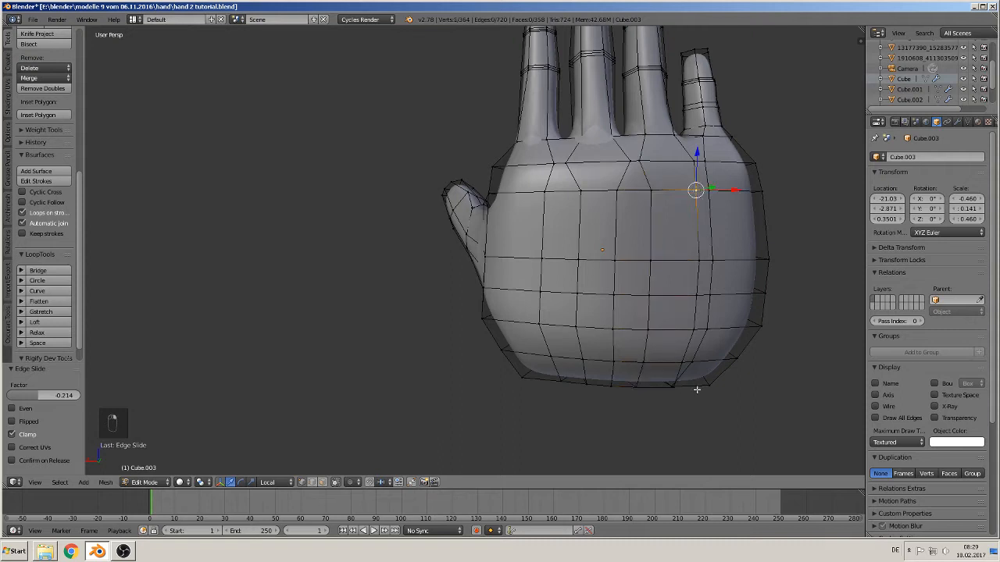
pyautogui.keyDown('ctrl'); pyautogui.rightClick(671, 390); pyautogui.keyUp('ctrl')
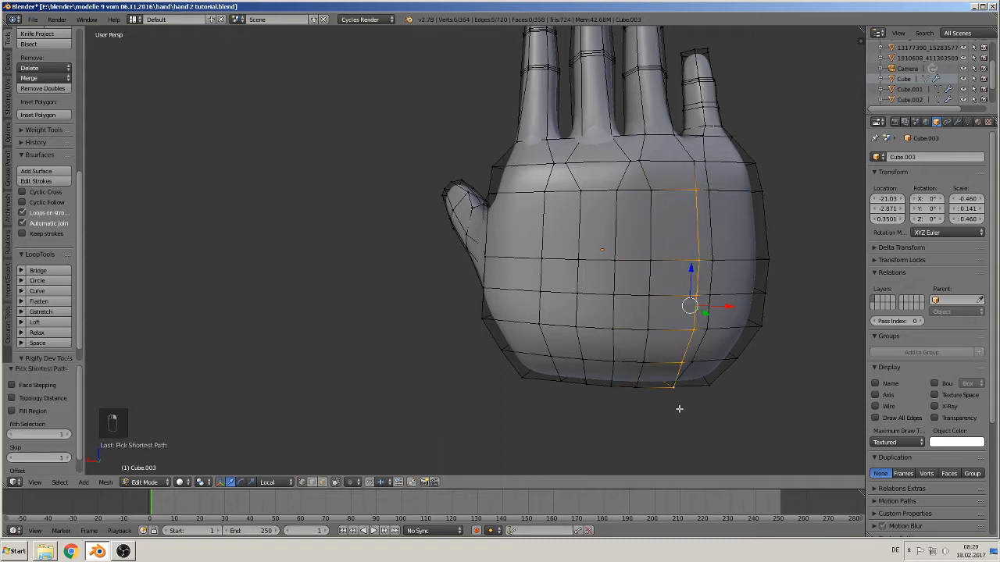
pyautogui.press('space')
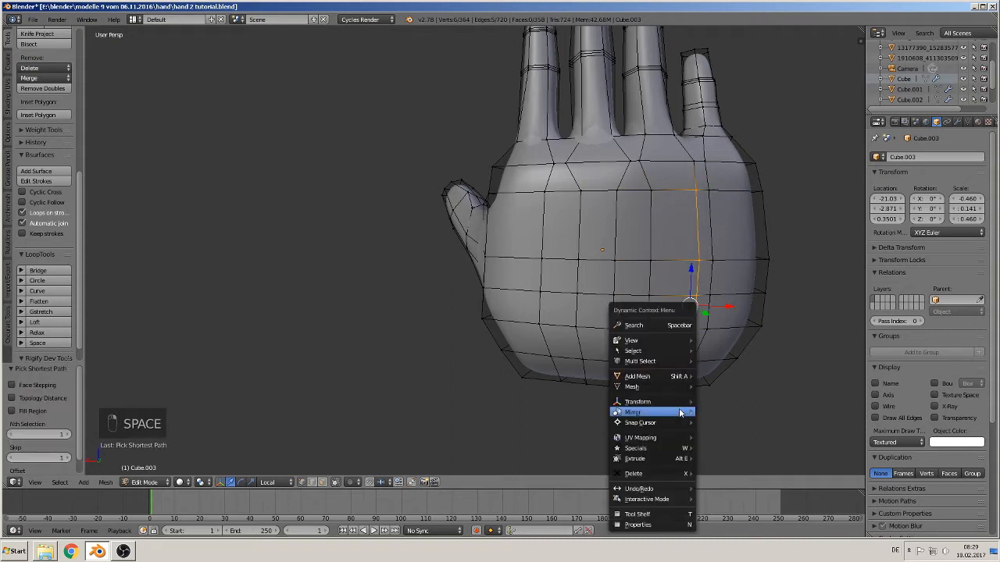
pyautogui.click(657, 320)
pyautogui.click(701, 343)
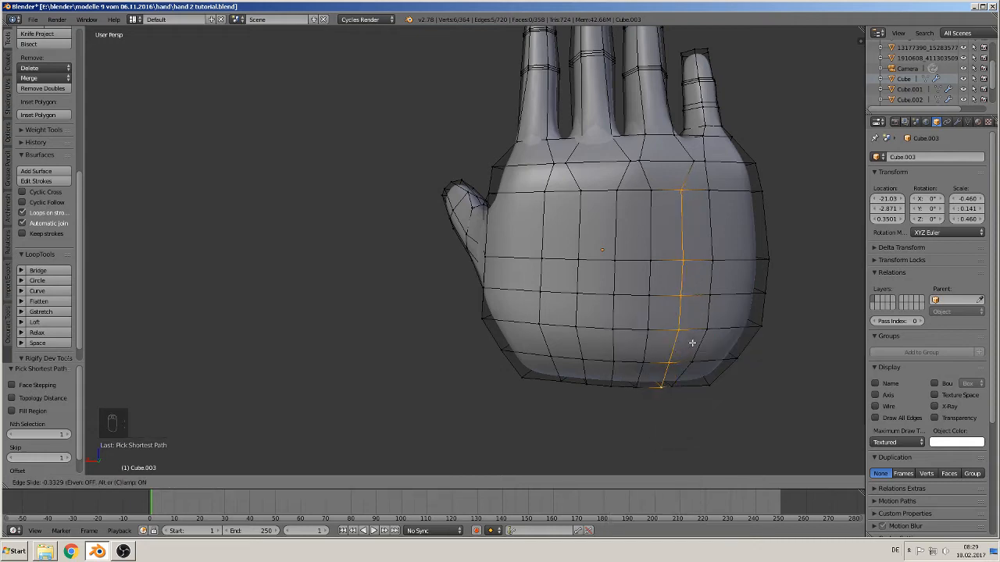
pyautogui.click(697, 343)
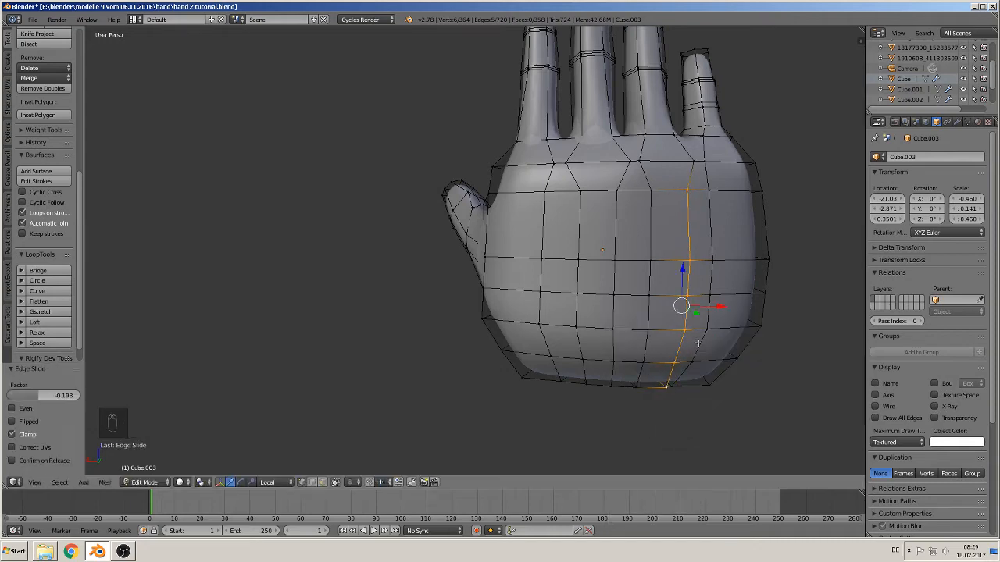
# Select the outer edge path on the little-finger side of the palm and move it inward about -0.084 along local X
pyautogui.moveTo(698, 344)
pyautogui.mouseDown(button='middle')
pyautogui.moveTo(709, 313)
pyautogui.moveTo(699, 296)
pyautogui.moveTo(664, 328)
pyautogui.moveTo(697, 330)
pyautogui.mouseUp(button='middle')
pyautogui.rightClick(699, 233)
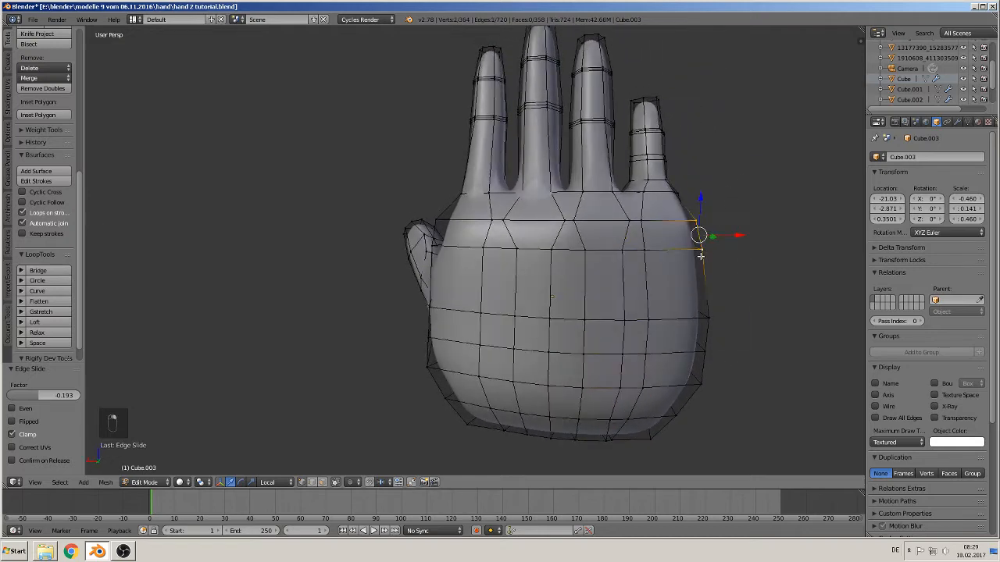
pyautogui.keyDown('ctrl'); pyautogui.rightClick(650, 438); pyautogui.keyUp('ctrl')
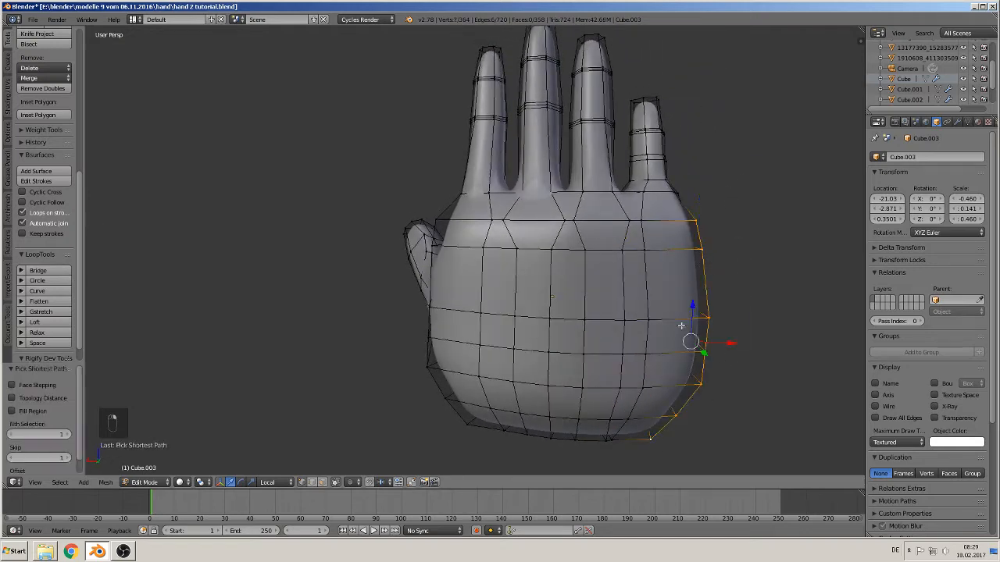
pyautogui.press('g')
pyautogui.press('x')
pyautogui.press('x')
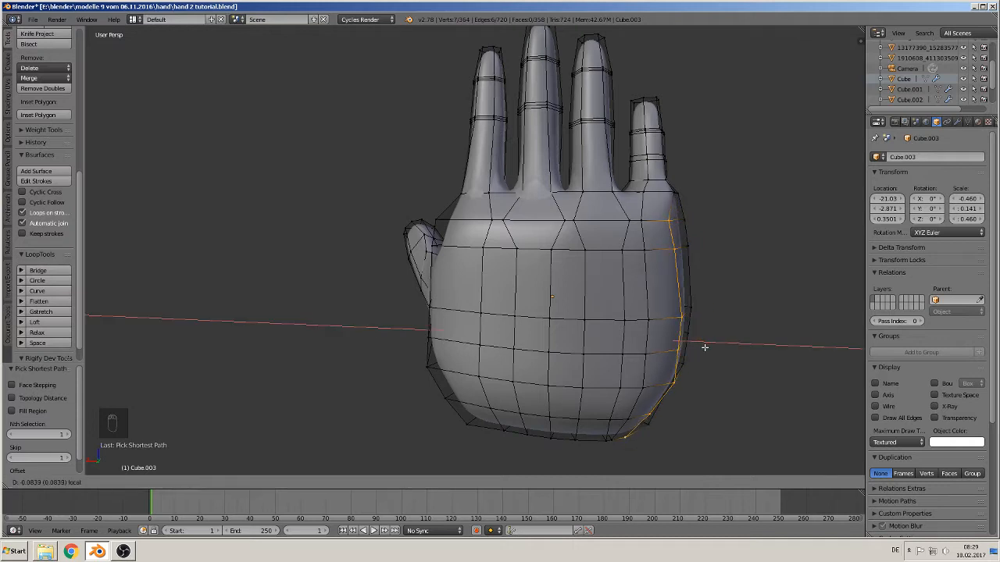
pyautogui.click(704, 346)
# Select the palm's outer edge path on the thumb side, down to the wrist, and move it inward about 0.081 along local X
pyautogui.rightClick(434, 226)
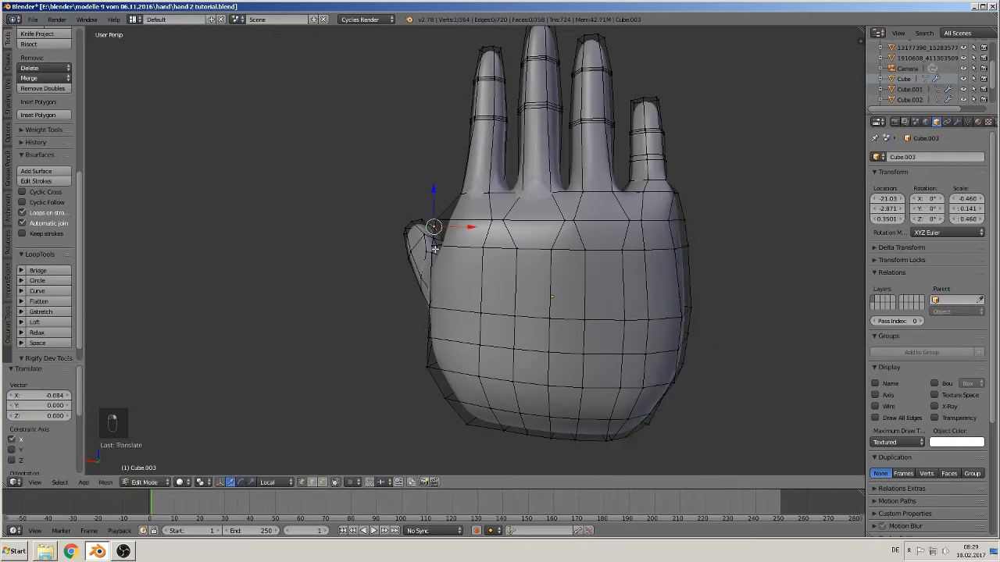
pyautogui.keyDown('ctrl'); pyautogui.rightClick(467, 432); pyautogui.keyUp('ctrl')
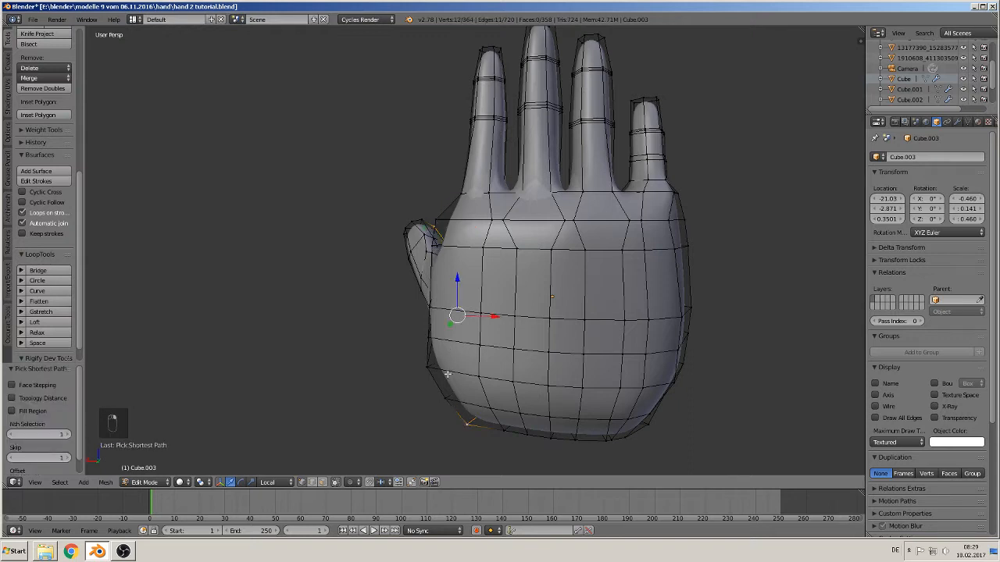
pyautogui.rightClick(435, 221)
pyautogui.keyDown('ctrl'); pyautogui.rightClick(466, 424); pyautogui.keyUp('ctrl')
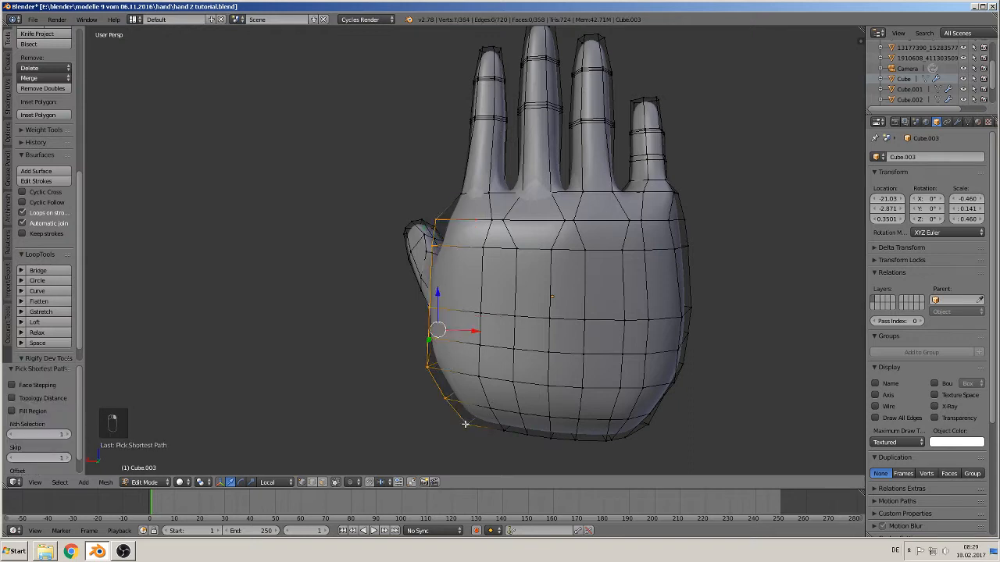
pyautogui.moveTo(467, 334); pyautogui.dragTo(495, 337)
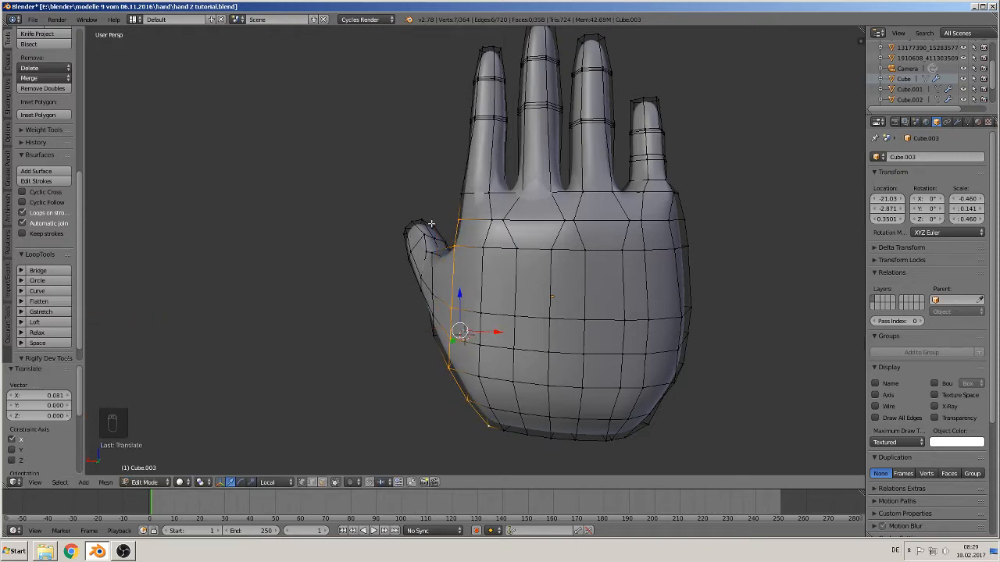
# Return to Object Mode and show the whole hand with the surrounding reference planes from the front
pyautogui.moveTo(748, 308); pyautogui.dragTo(540, 302, button='middle')
pyautogui.press('Tab')
pyautogui.scroll(-3, 542, 313)
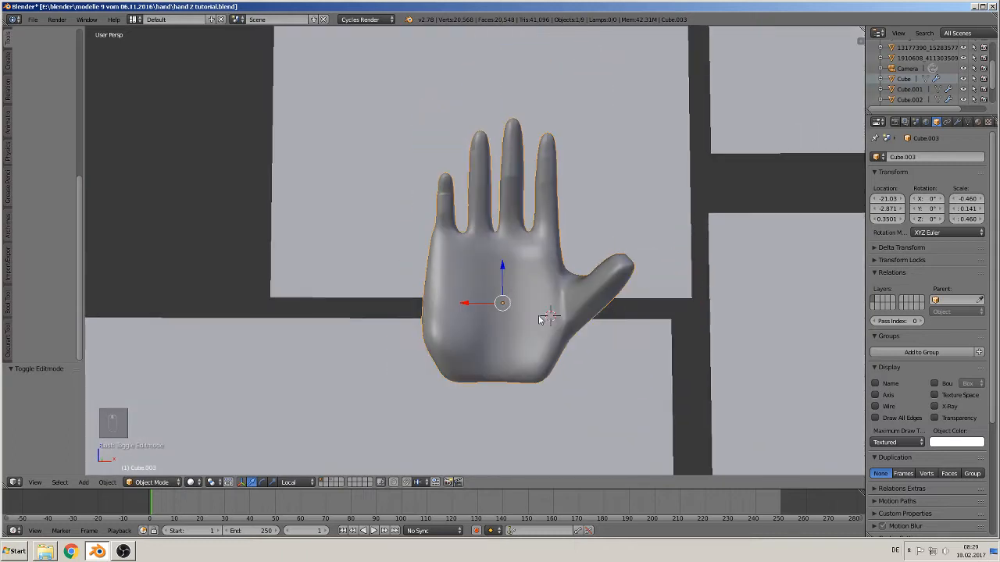
pyautogui.press('KP_1')
pyautogui.scroll(-2, 515, 312)
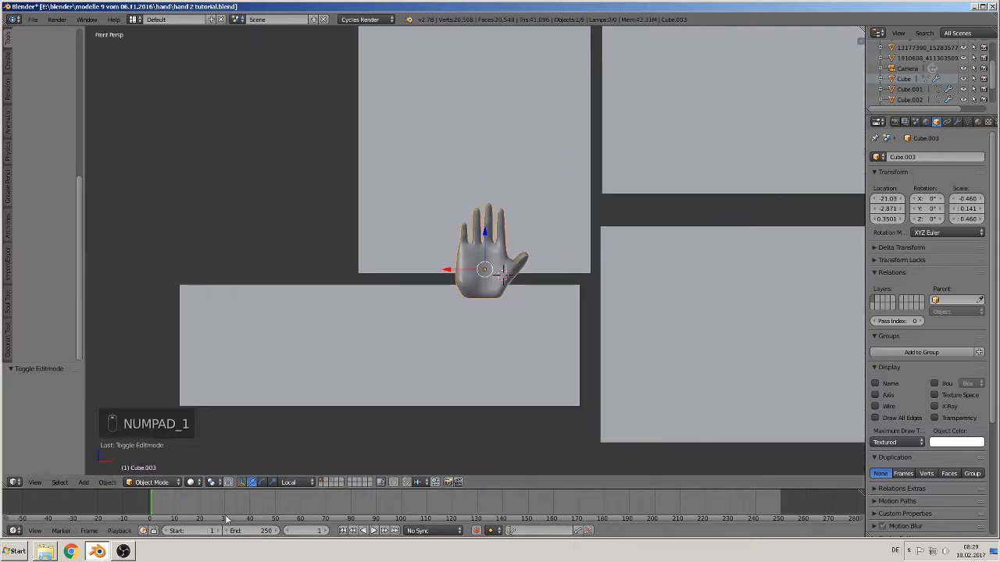
# Set the viewport shading to Material to display the reference images and save the file
pyautogui.click(191, 482)
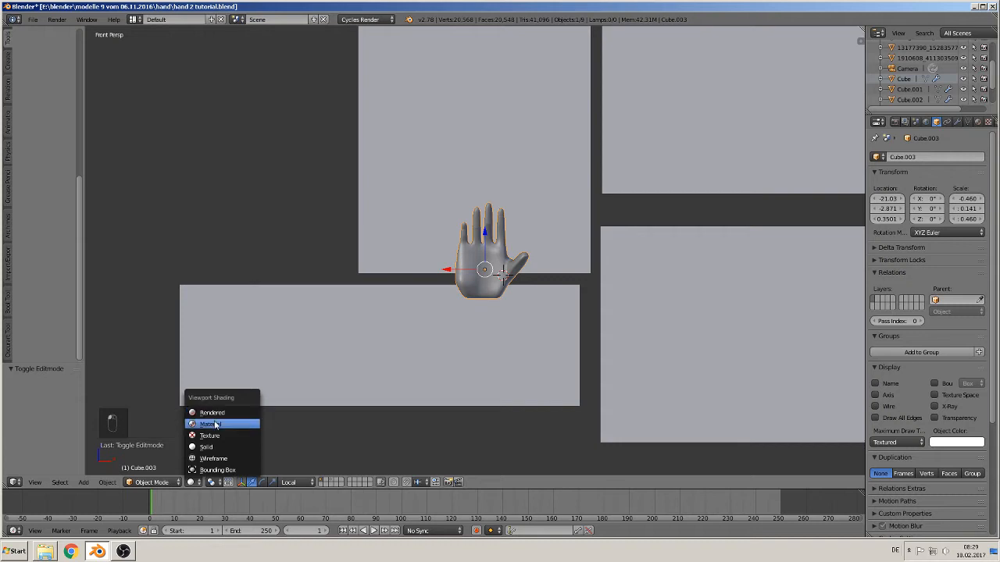
pyautogui.click(215, 419)
pyautogui.keyDown('shift'); pyautogui.moveTo(479, 254); pyautogui.dragTo(420, 294, button='middle'); pyautogui.keyUp('shift')
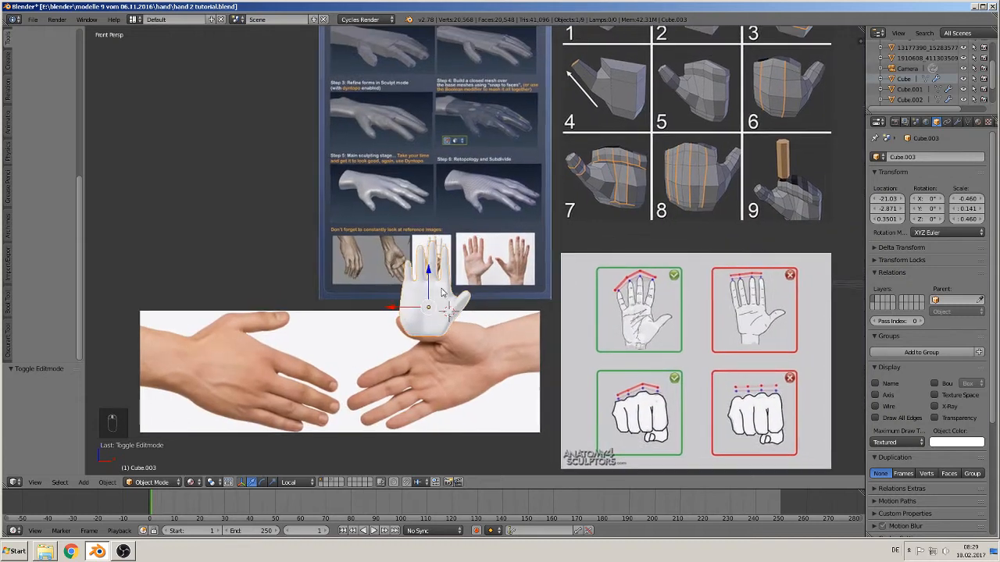
pyautogui.click(32, 19)
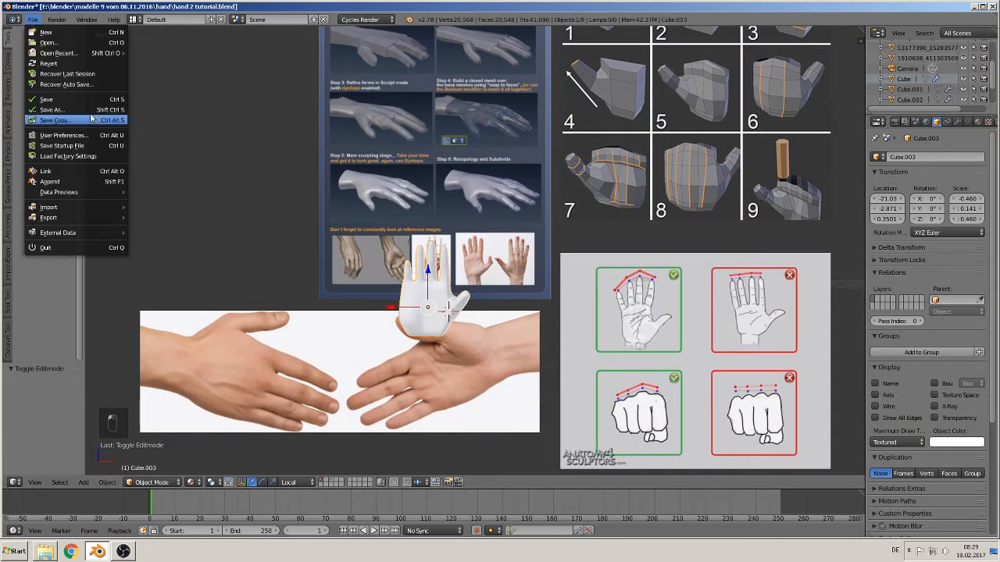
pyautogui.click(82, 103)
# Scale the hand down uniformly by a factor of about 0.532
pyautogui.scroll(4, 447, 233)
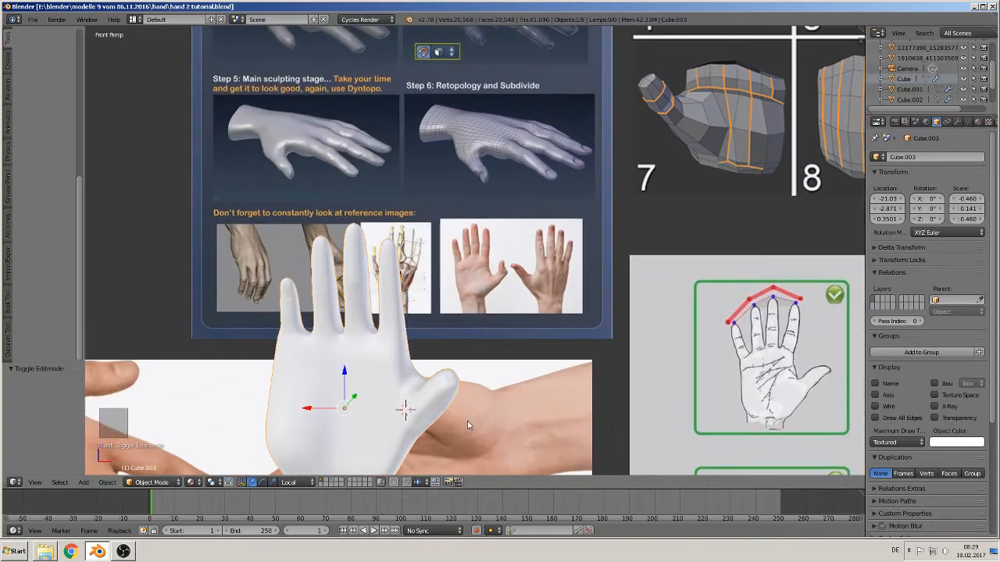
pyautogui.press('s')
pyautogui.click(406, 406)
# Switch to an orthographic front view focused on the reference photo of the two open hands
pyautogui.press('KP_1')
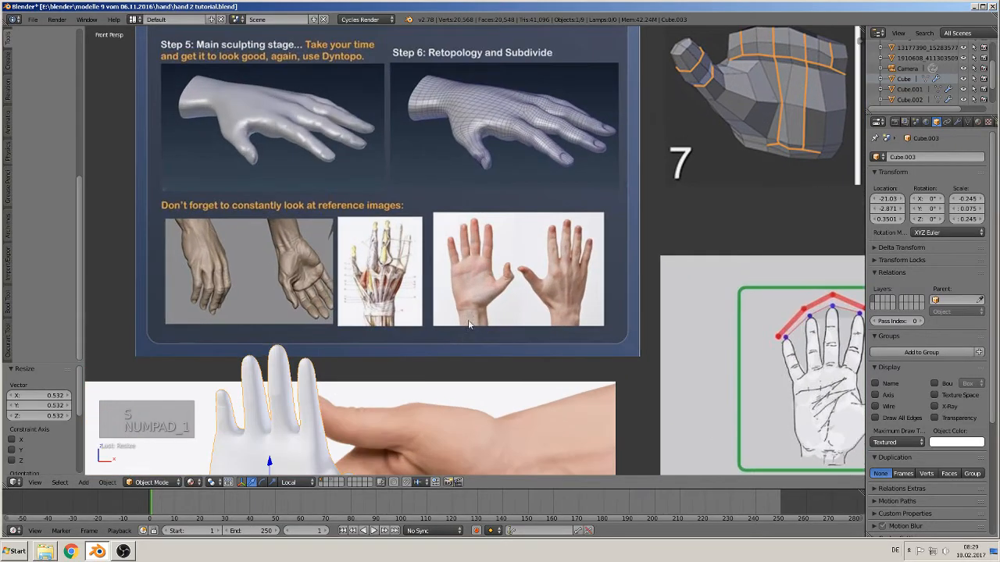
pyautogui.moveTo(402, 404)
pyautogui.mouseDown(button='middle')
pyautogui.moveTo(409, 449)
pyautogui.moveTo(401, 352)
pyautogui.moveTo(401, 451)
pyautogui.moveTo(402, 407)
pyautogui.mouseUp(button='middle')
pyautogui.press('KP_5')
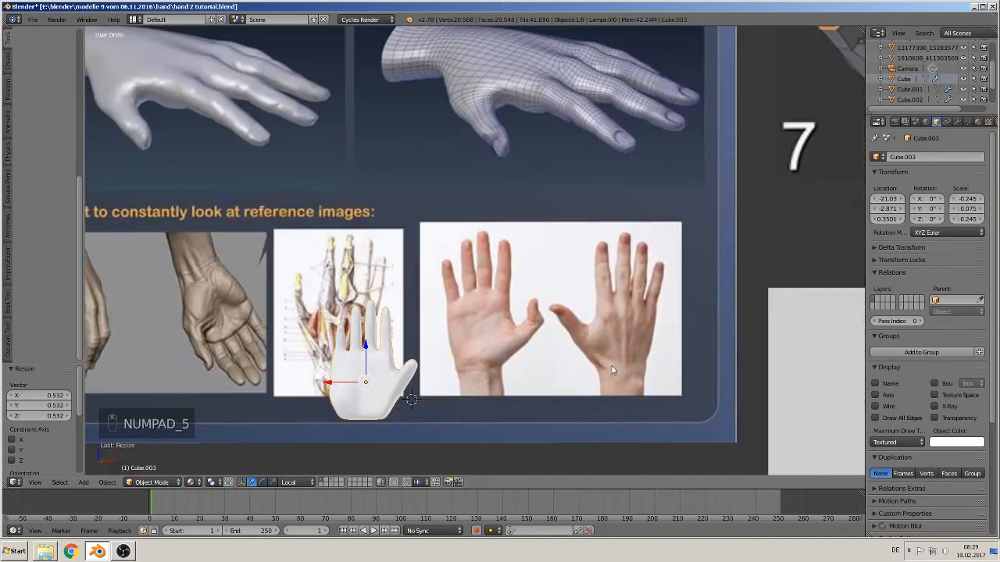
pyautogui.press('KP_1')
pyautogui.scroll(3, 490, 364)
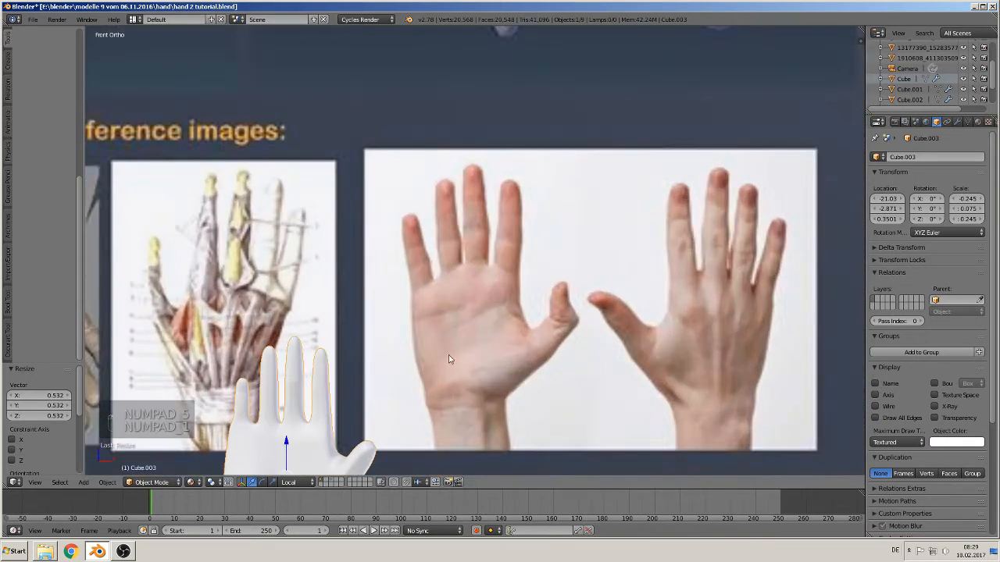
# Move the hand model onto the palm-side hand photo, about 0.719 along X and 0.541 along Z
pyautogui.keyDown('shift'); pyautogui.moveTo(440, 412); pyautogui.dragTo(464, 274, button='middle'); pyautogui.keyUp('shift')
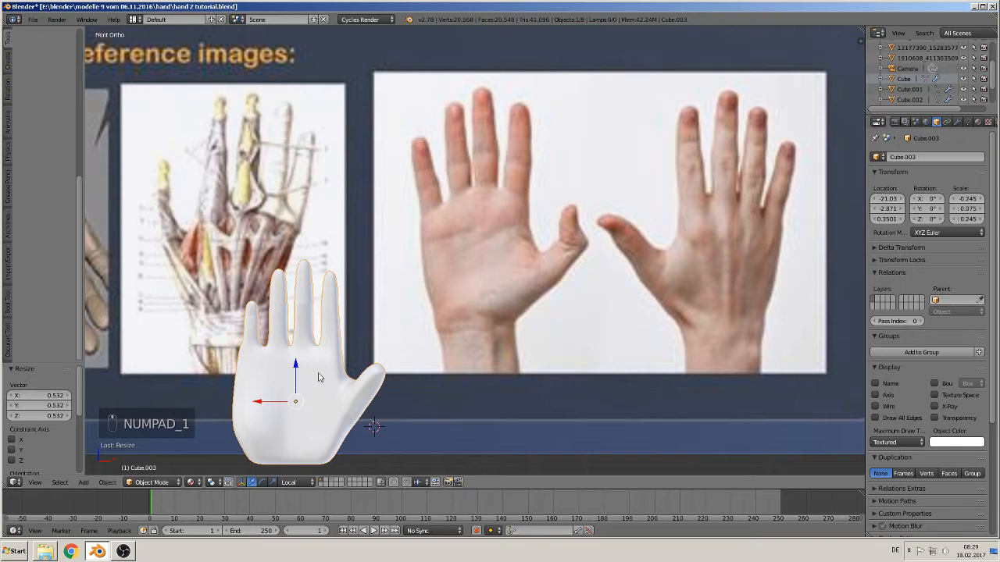
pyautogui.press('g')
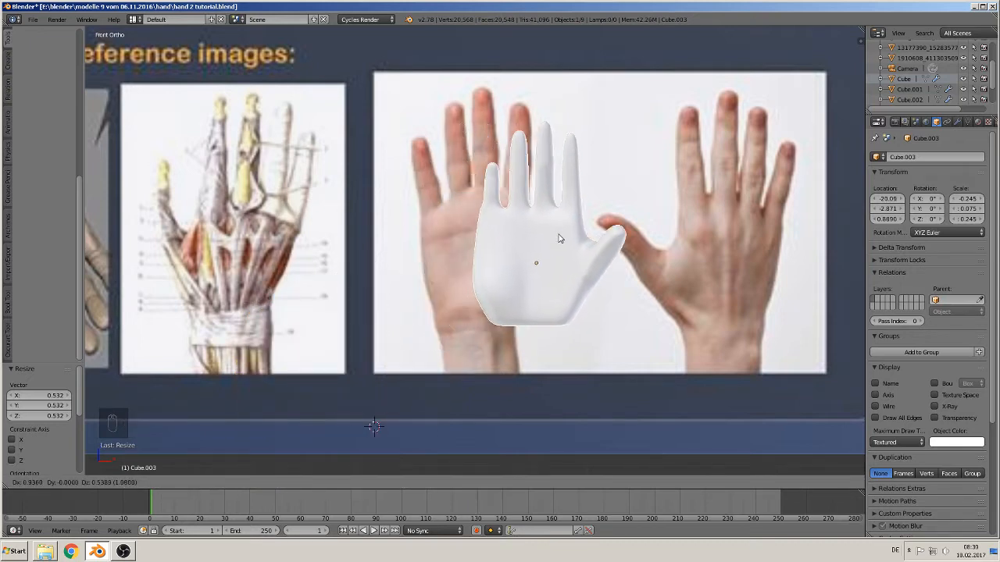
pyautogui.click(504, 237)
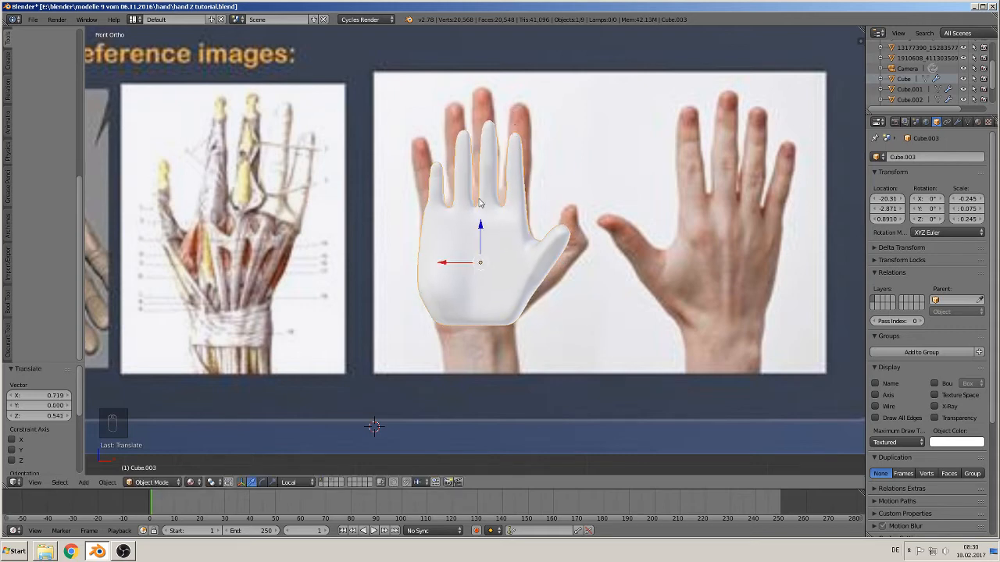
pyautogui.keyDown('shift'); pyautogui.moveTo(495, 226); pyautogui.dragTo(513, 300, button='middle'); pyautogui.keyUp('shift')
pyautogui.scroll(1, 520, 303)
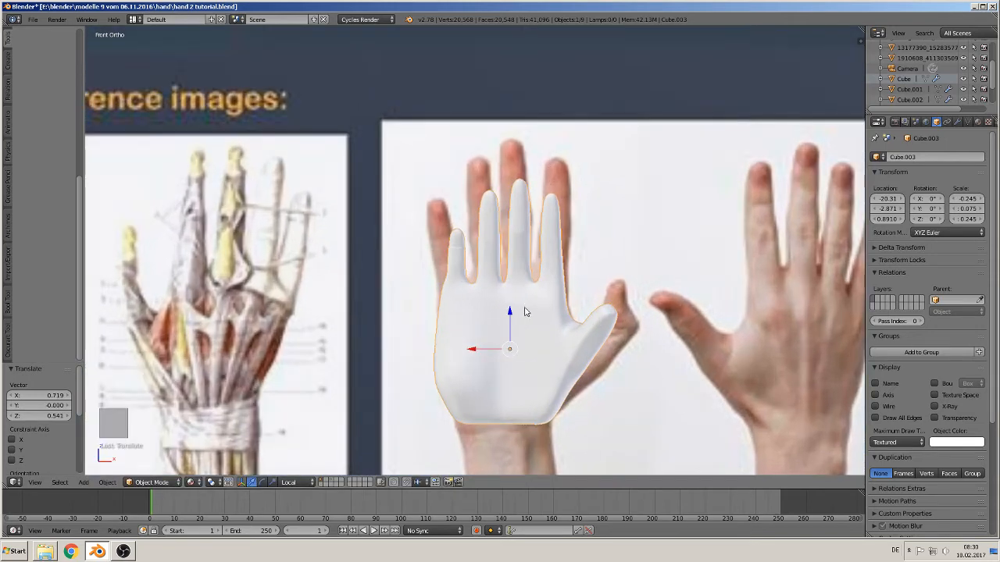
# In Edit Mode, raise the end faces of the four fingers about 0.11 along Z using Connected proportional editing
pyautogui.press('Tab')
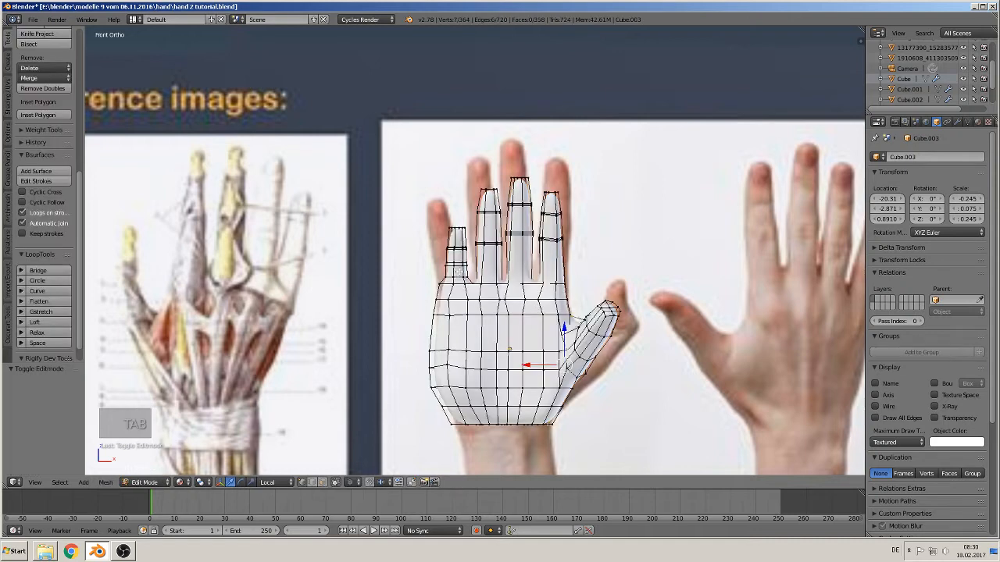
pyautogui.press('a')
pyautogui.press('a')
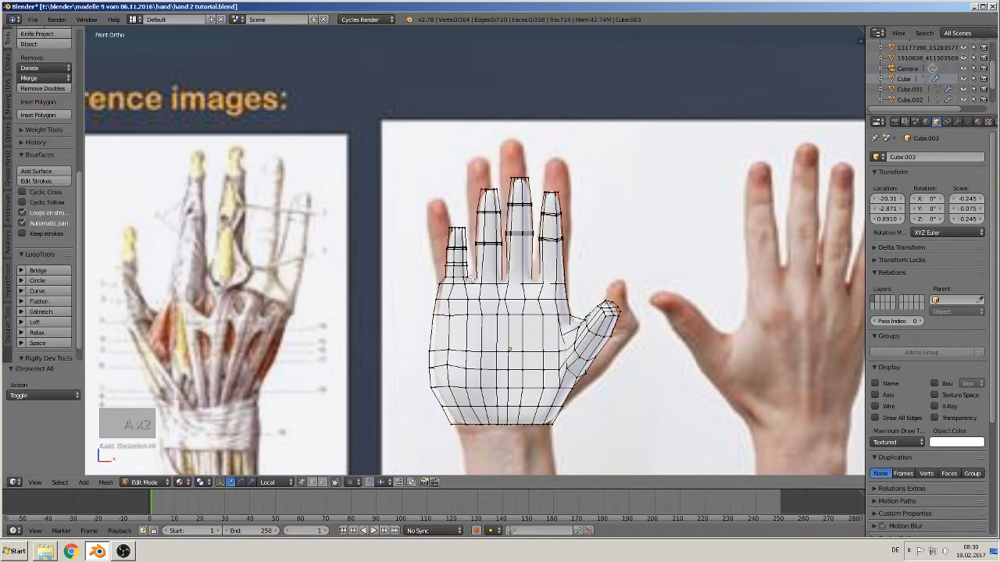
pyautogui.press('b')
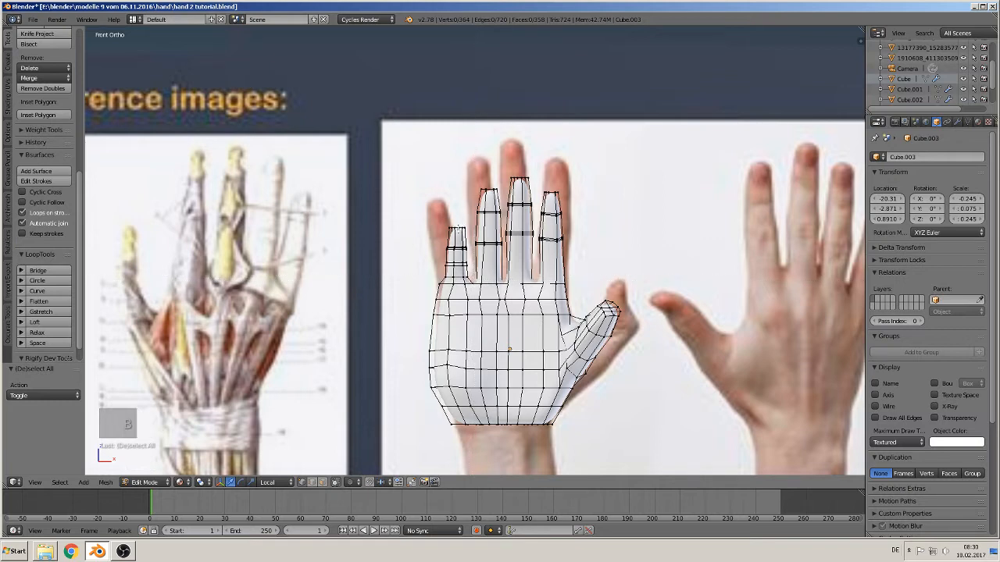
pyautogui.rightClick(458, 229)
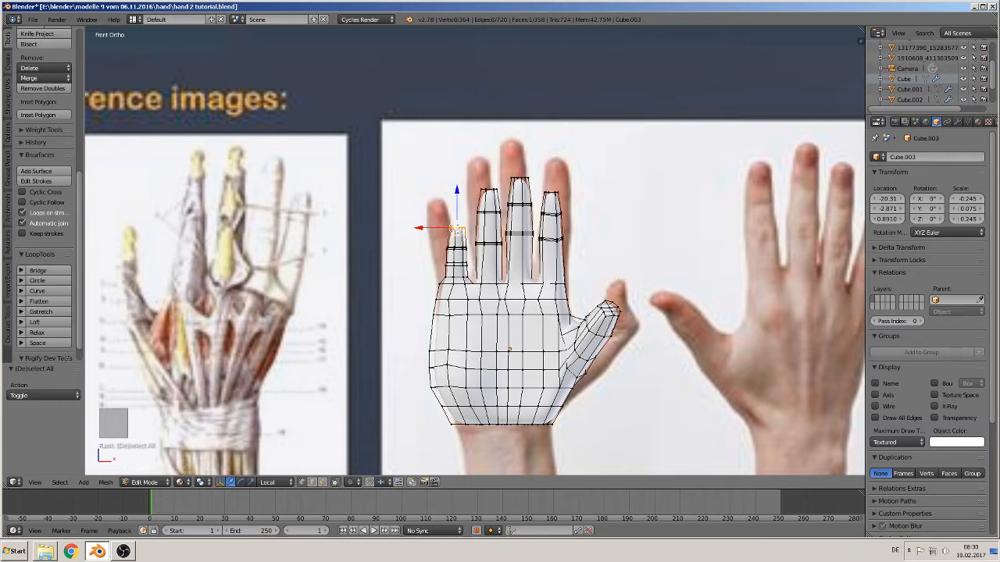
pyautogui.keyDown('shift'); pyautogui.rightClick(487, 190); pyautogui.keyUp('shift')
pyautogui.keyDown('shift'); pyautogui.rightClick(520, 181); pyautogui.keyUp('shift')
pyautogui.keyDown('shift'); pyautogui.rightClick(551, 193); pyautogui.keyUp('shift')
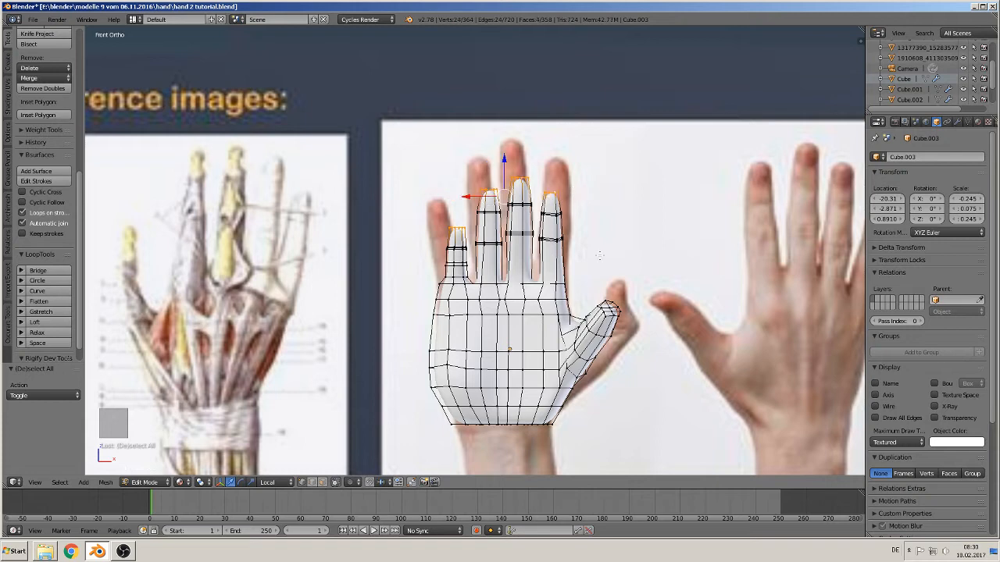
pyautogui.click(353, 482)
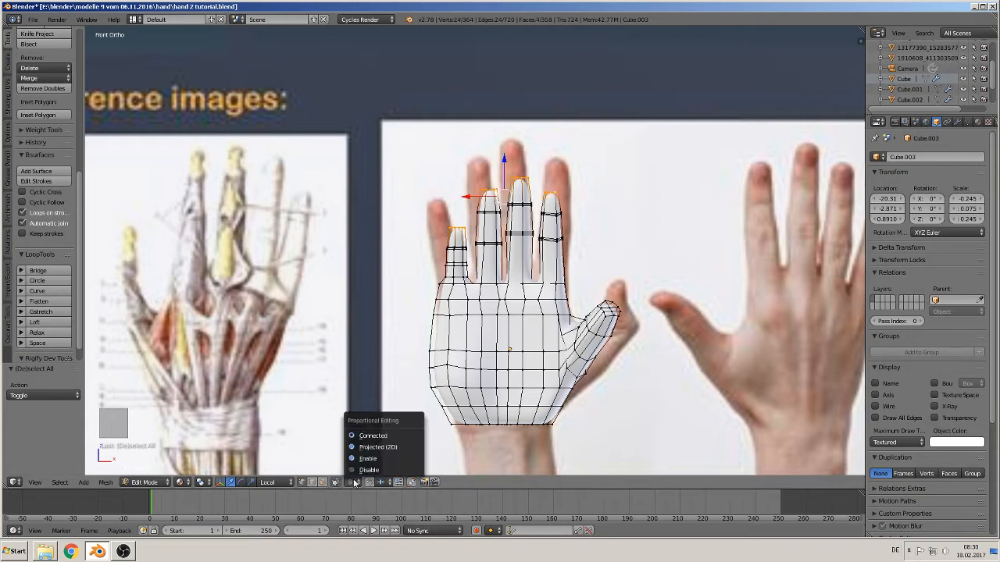
pyautogui.click(375, 435)
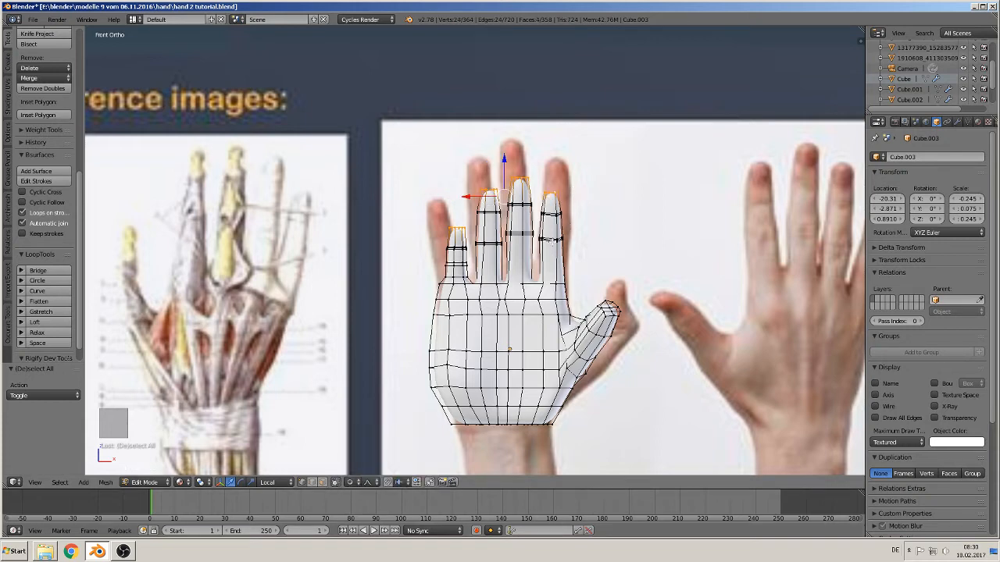
pyautogui.press('g')
pyautogui.press('z')
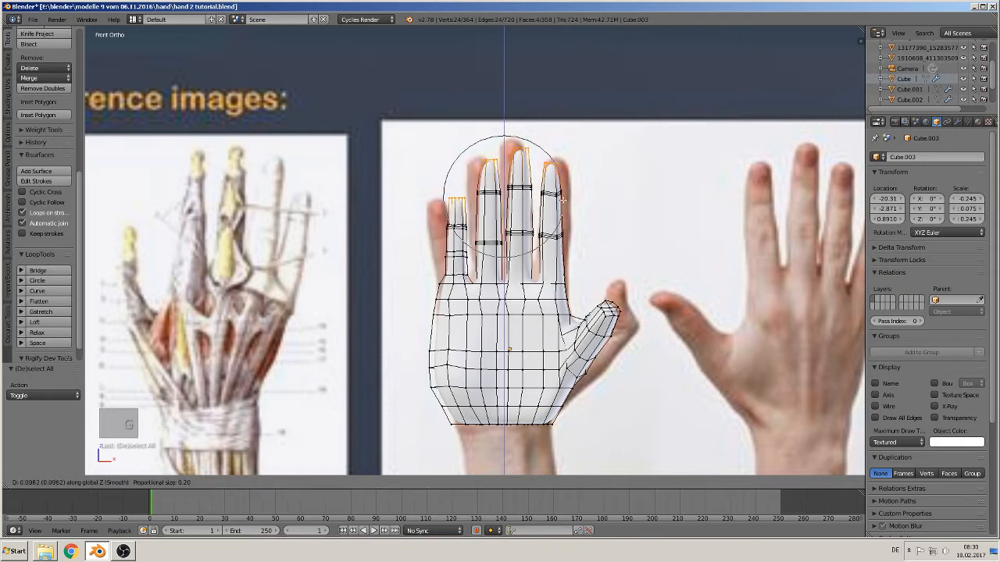
pyautogui.scroll(-1, 540, 224)
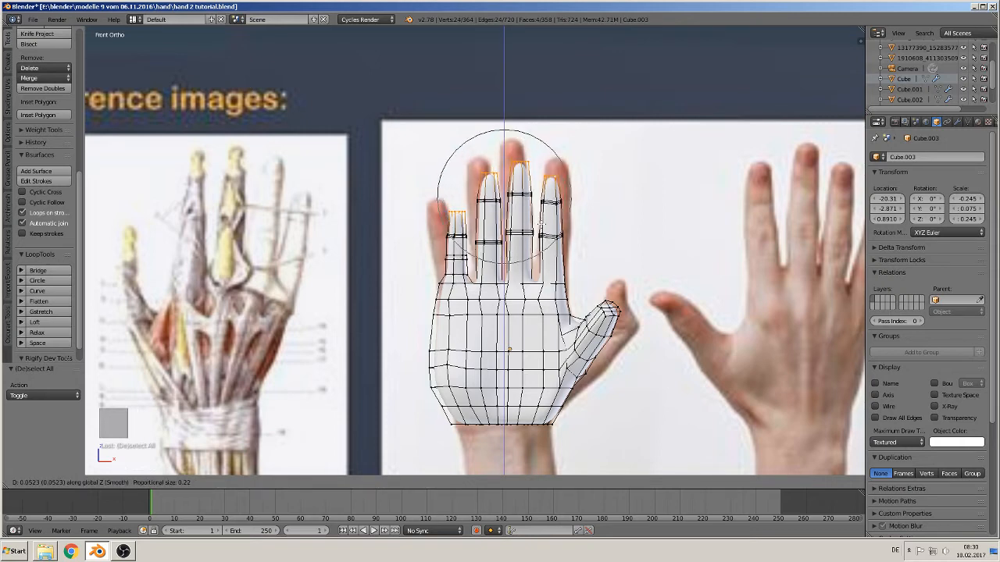
pyautogui.scroll(-1, 531, 226)
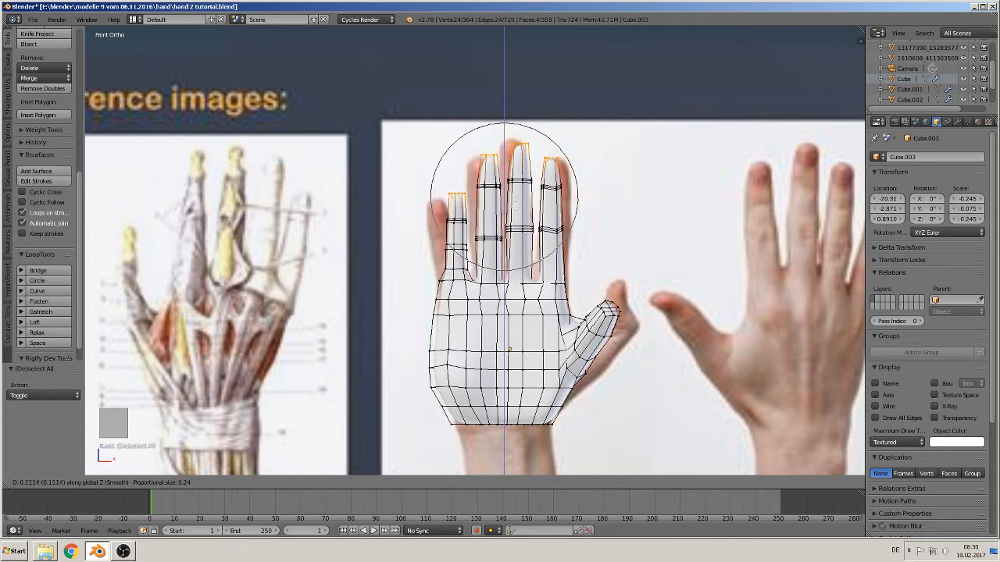
pyautogui.click(515, 204)
# Return to Object Mode and move the hand 0.463 along its local X axis, beside the palm photo
pyautogui.press('Tab')
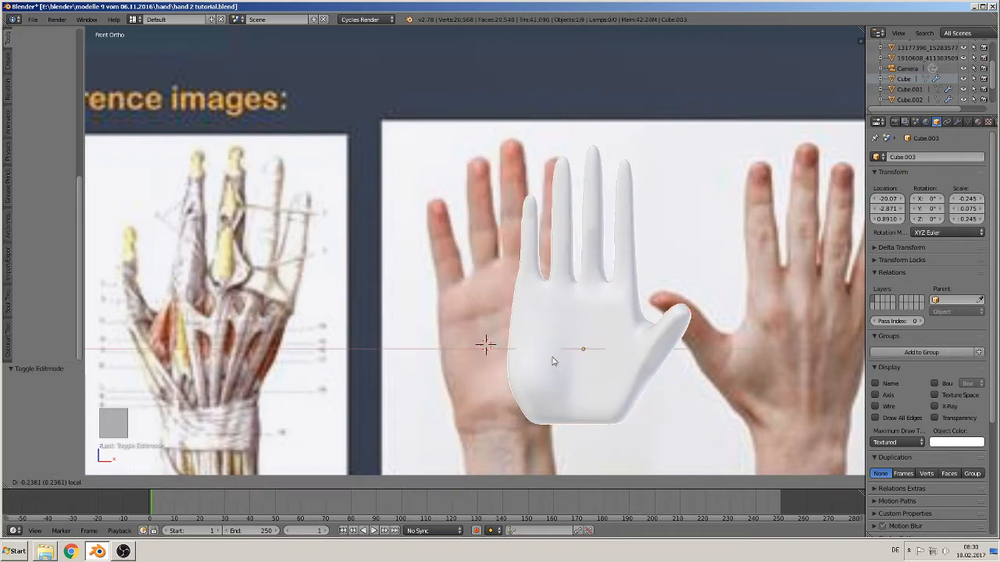
pyautogui.moveTo(482, 349); pyautogui.dragTo(337, 344)
pyautogui.keyDown('shift'); pyautogui.moveTo(406, 286); pyautogui.dragTo(456, 286, button='middle'); pyautogui.keyUp('shift')
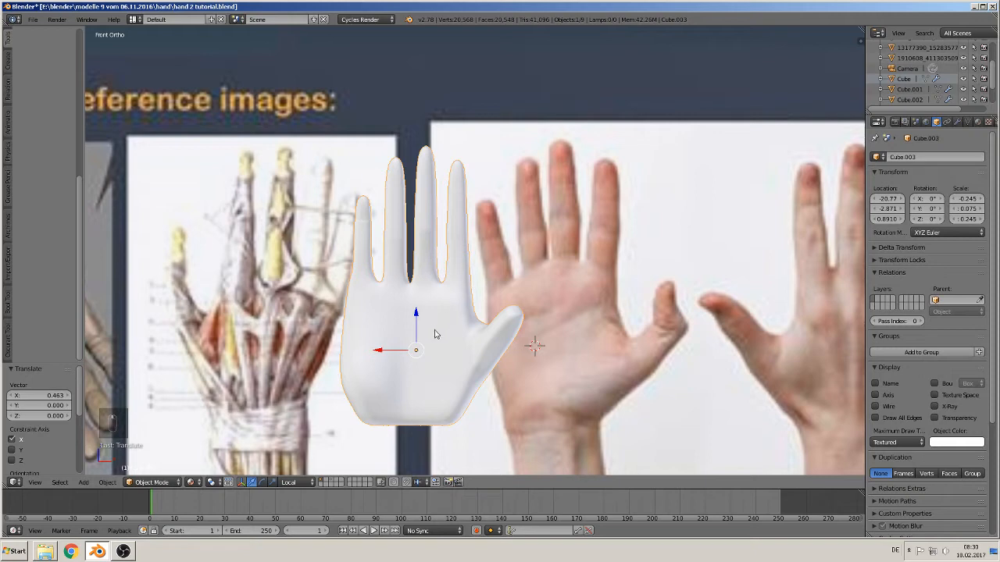
# Back in Edit Mode, lower the four selected fingertips by 0.039 along Z
pyautogui.press('Tab')
pyautogui.moveTo(412, 137); pyautogui.dragTo(410, 145)
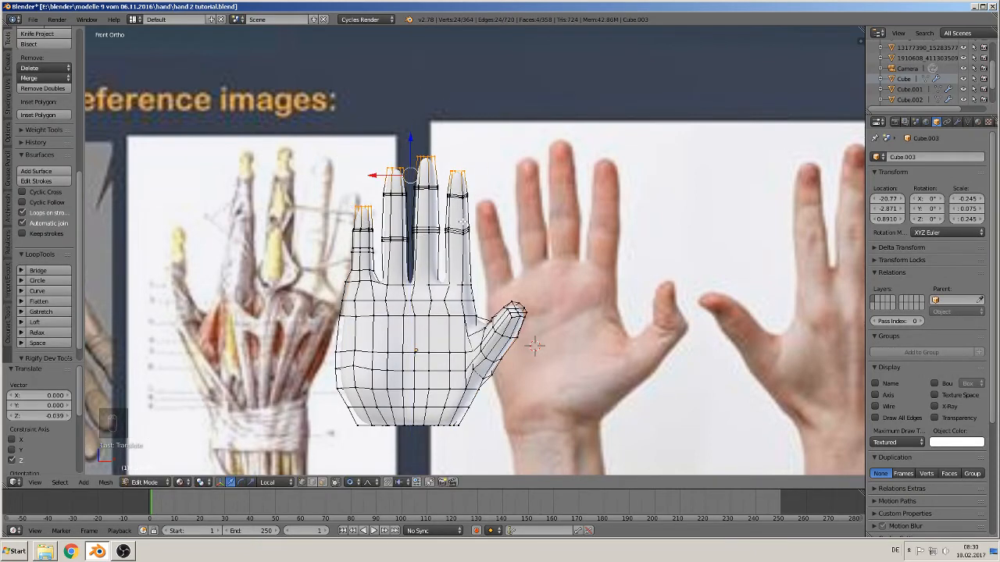
pyautogui.scroll(2, 481, 251)
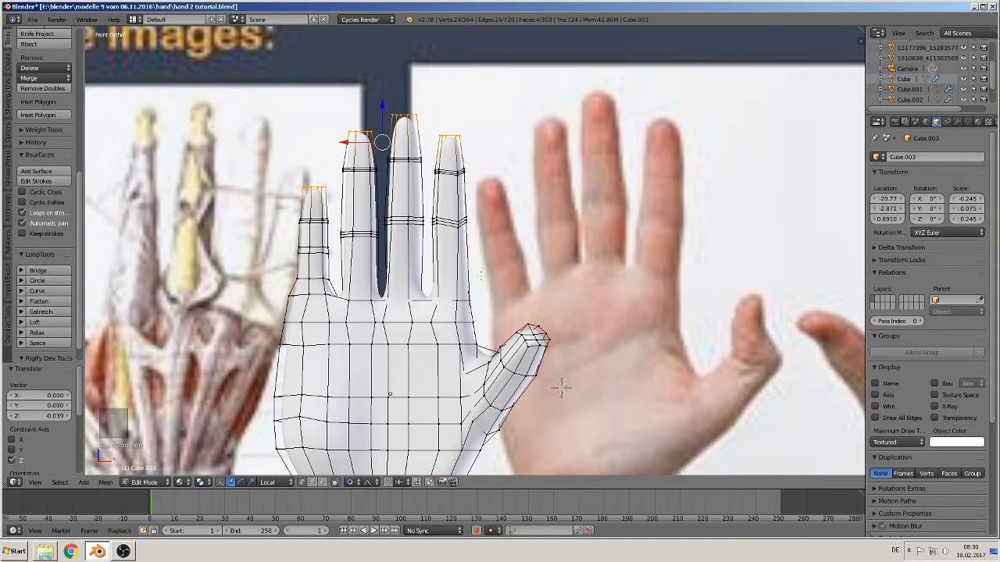
# Clear the selection, disable proportional editing and turn off limiting the selection to visible geometry
pyautogui.press('a')
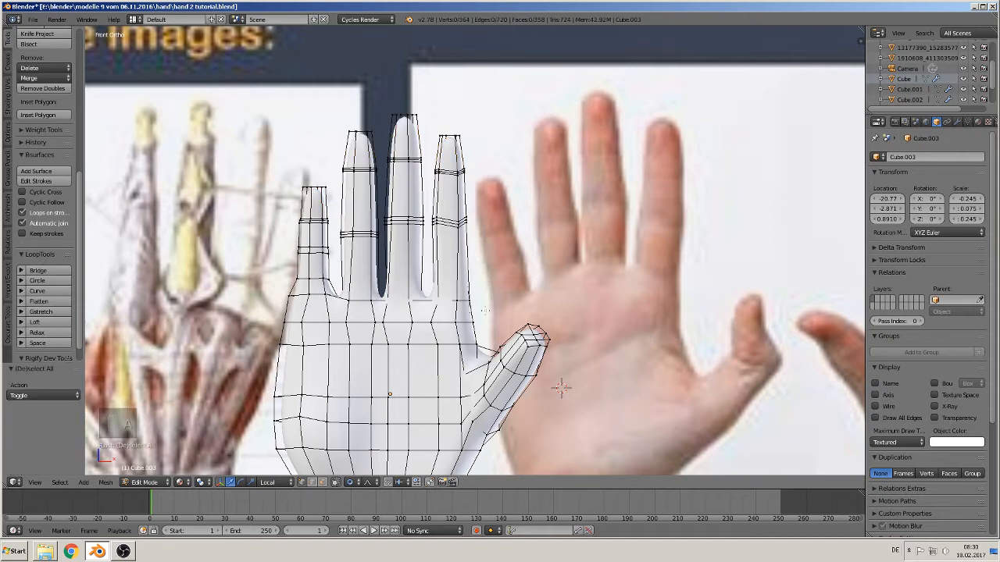
pyautogui.click(353, 482)
pyautogui.click(364, 469)
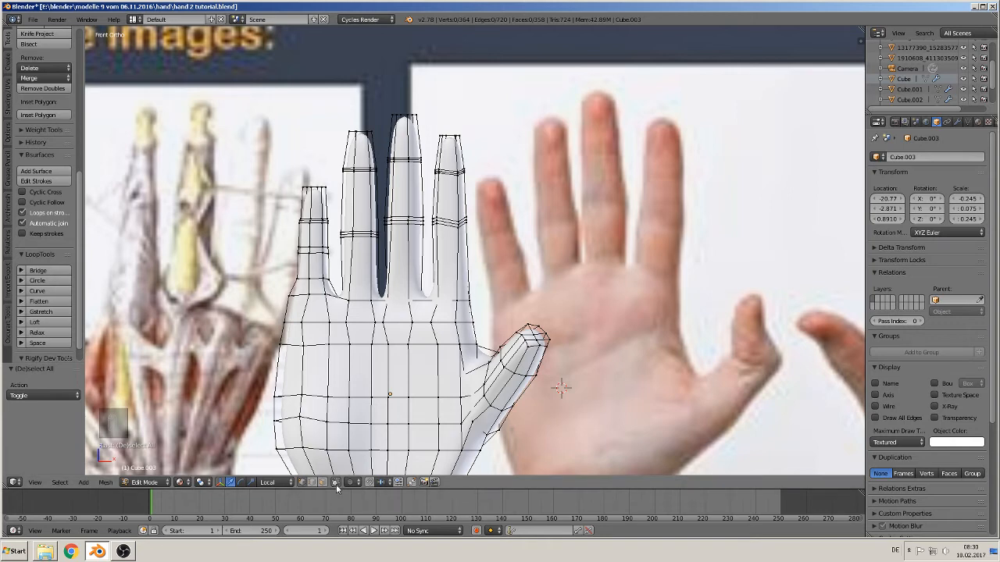
pyautogui.click(335, 482)
# Enlarge the whole index finger, including its base vertices, uniformly by a factor of 1.129 and again by 1.019
pyautogui.press('b')
pyautogui.moveTo(485, 265); pyautogui.dragTo(429, 120)
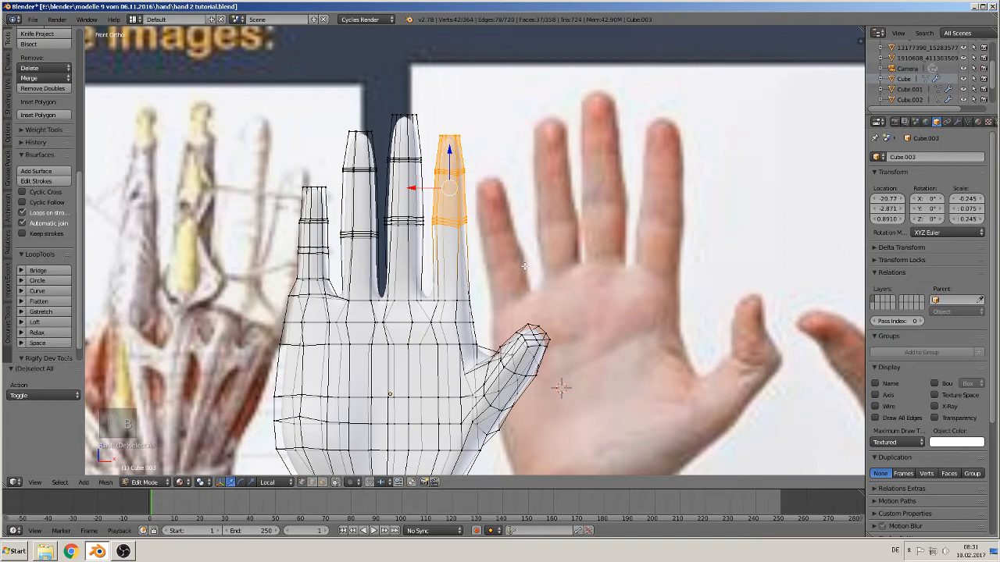
pyautogui.moveTo(474, 289); pyautogui.dragTo(462, 315, button='middle')
pyautogui.scroll(3, 462, 320)
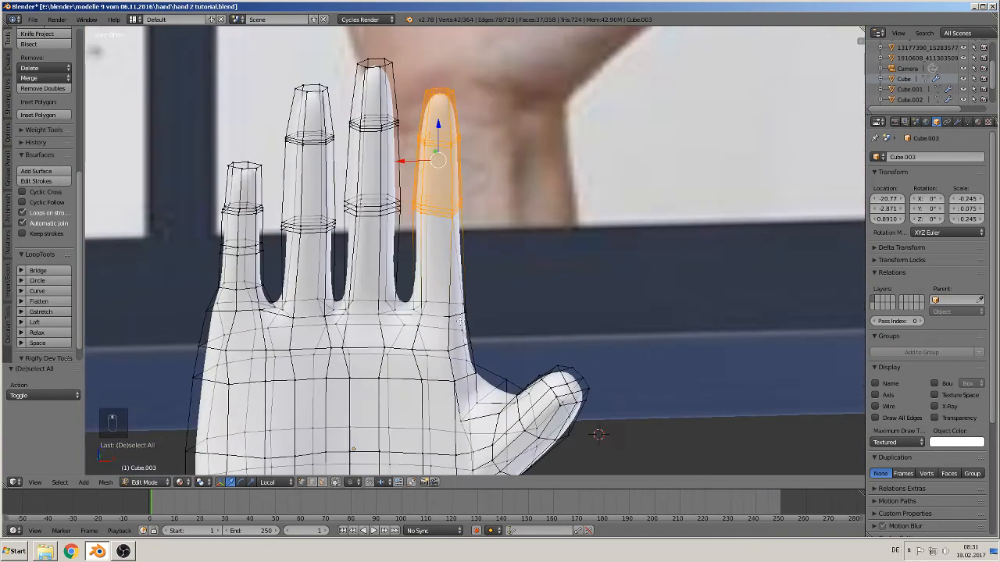
pyautogui.keyDown('shift'); pyautogui.rightClick(416, 305); pyautogui.keyUp('shift')
pyautogui.keyDown('shift'); pyautogui.rightClick(428, 302); pyautogui.keyUp('shift')
pyautogui.keyDown('shift'); pyautogui.rightClick(424, 315); pyautogui.keyUp('shift')
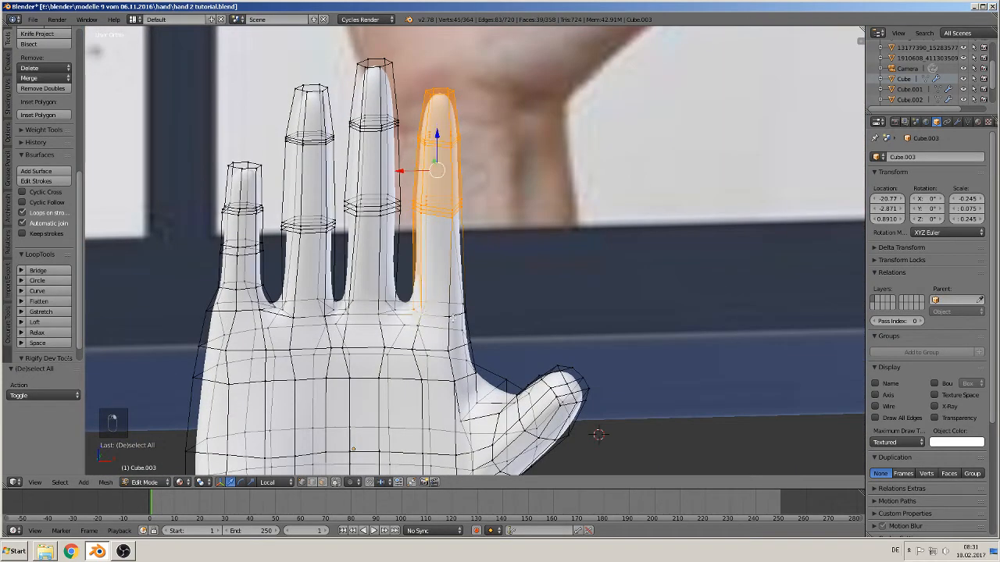
pyautogui.keyDown('shift'); pyautogui.rightClick(453, 317); pyautogui.keyUp('shift')
pyautogui.keyDown('shift'); pyautogui.rightClick(465, 309); pyautogui.keyUp('shift')
pyautogui.keyDown('shift'); pyautogui.rightClick(467, 299); pyautogui.keyUp('shift')
pyautogui.press('KP_1')
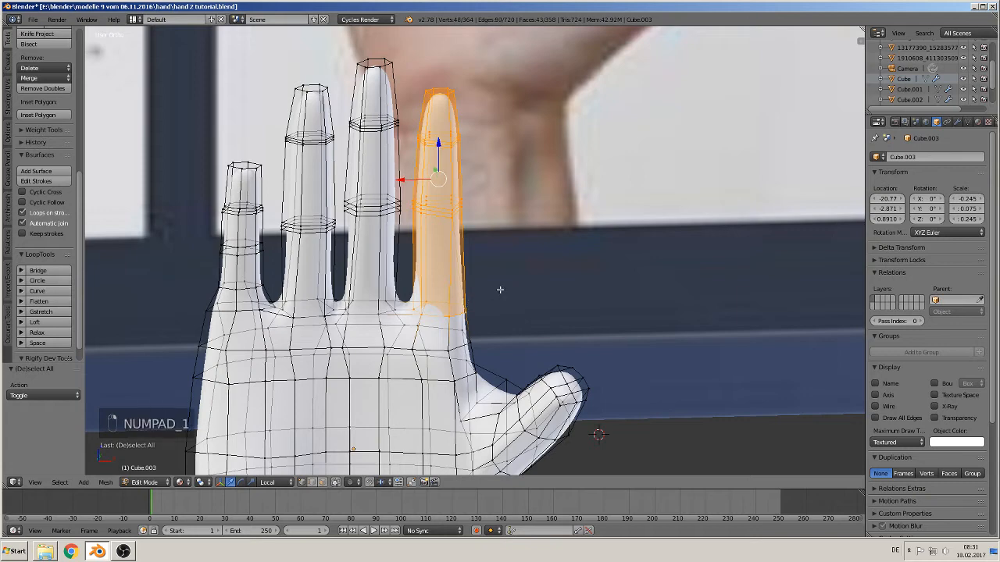
pyautogui.press('s')
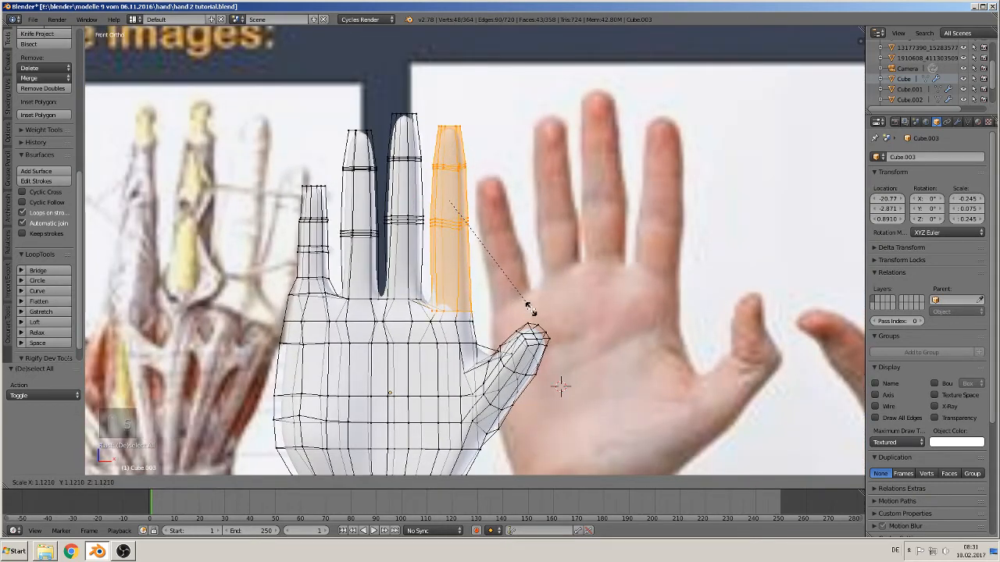
pyautogui.click(532, 309)
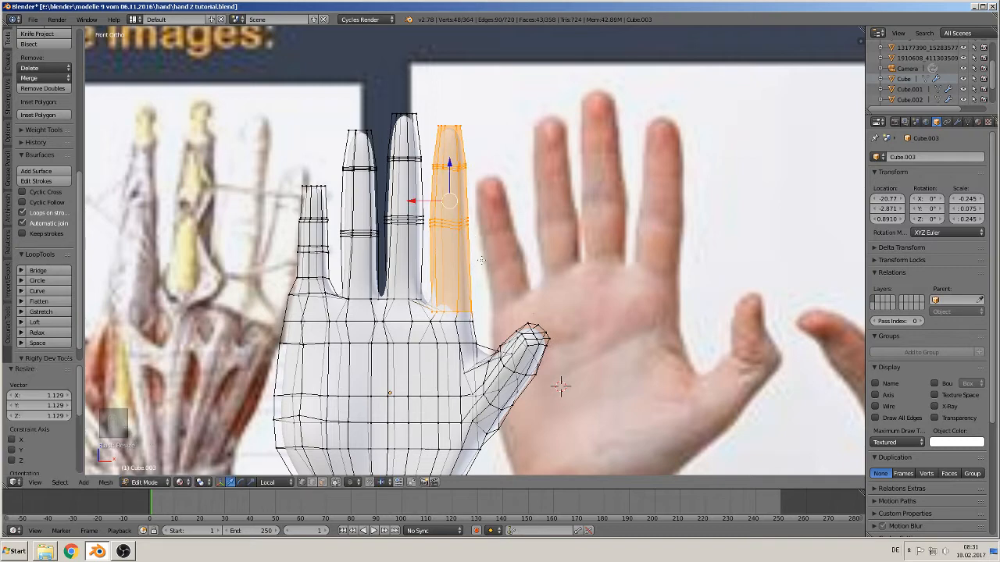
pyautogui.press('s')
pyautogui.click(489, 264)
# Raise the selected index finger by 0.029 along its local Z axis
pyautogui.press('g')
pyautogui.press('z')
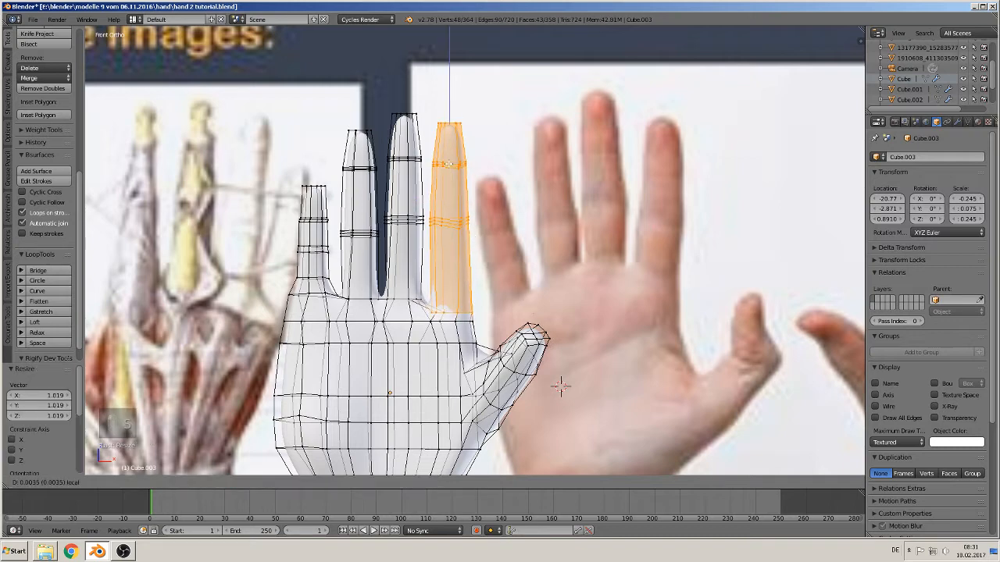
pyautogui.click(451, 153)
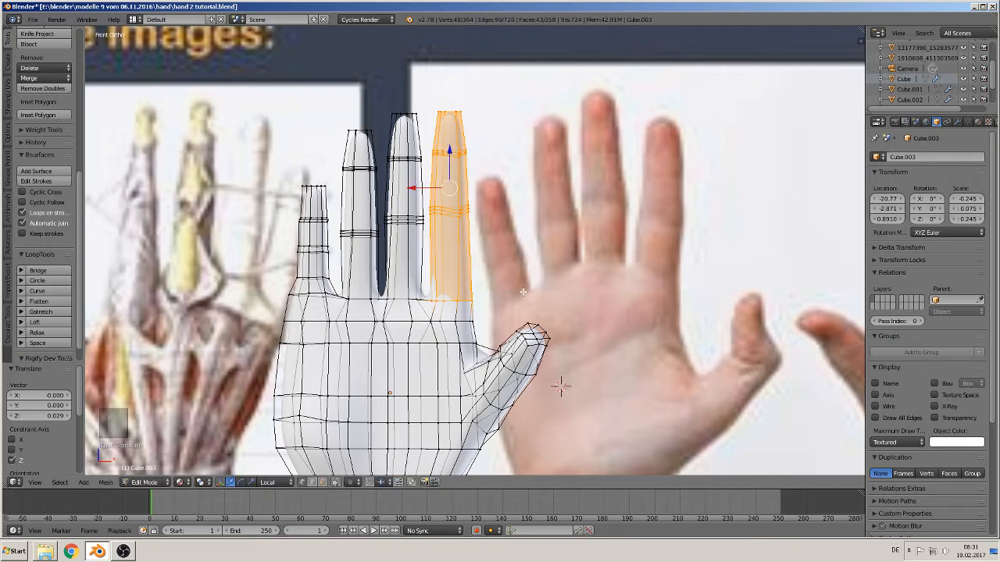
# Lower the index finger's end face about 0.06 along Z with Connected proportional editing at a size of 0.35
pyautogui.rightClick(460, 105)
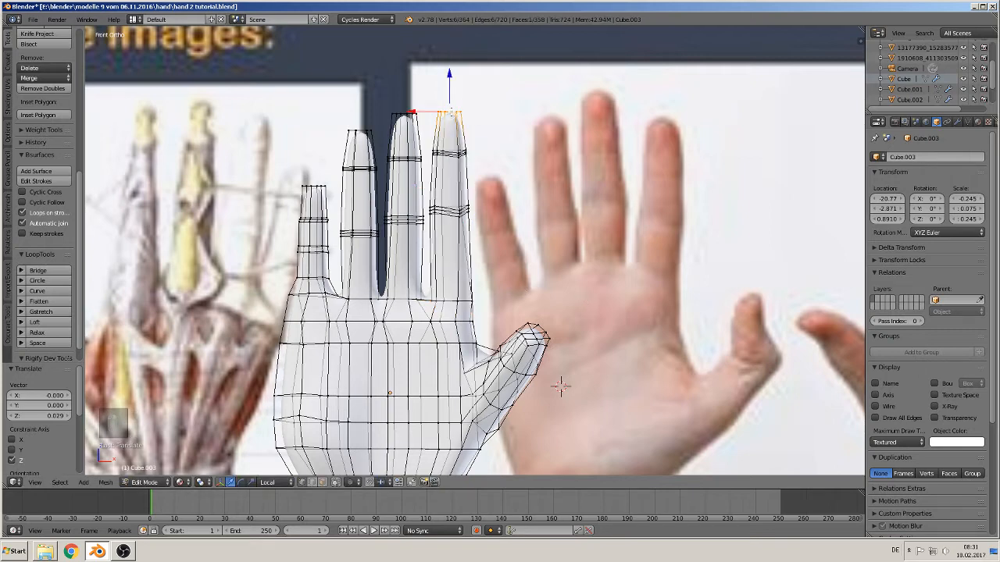
pyautogui.click(346, 484)
pyautogui.click(379, 436)
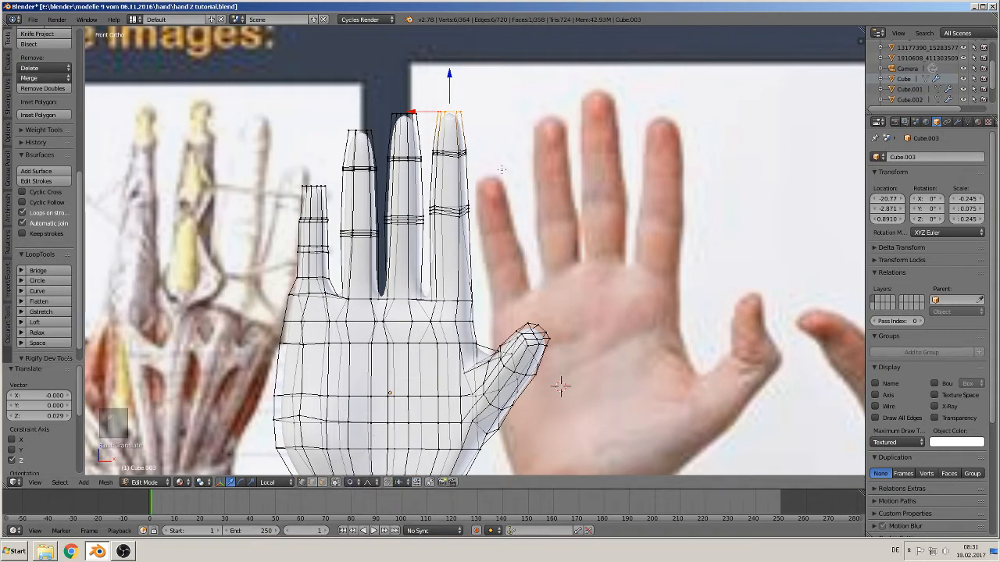
pyautogui.press('g')
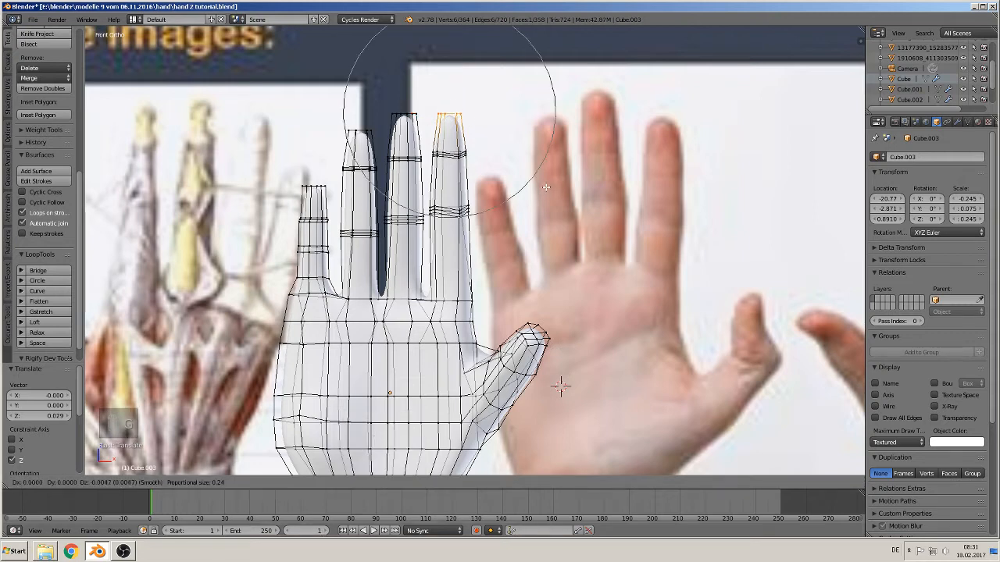
pyautogui.scroll(-4, 544, 199)
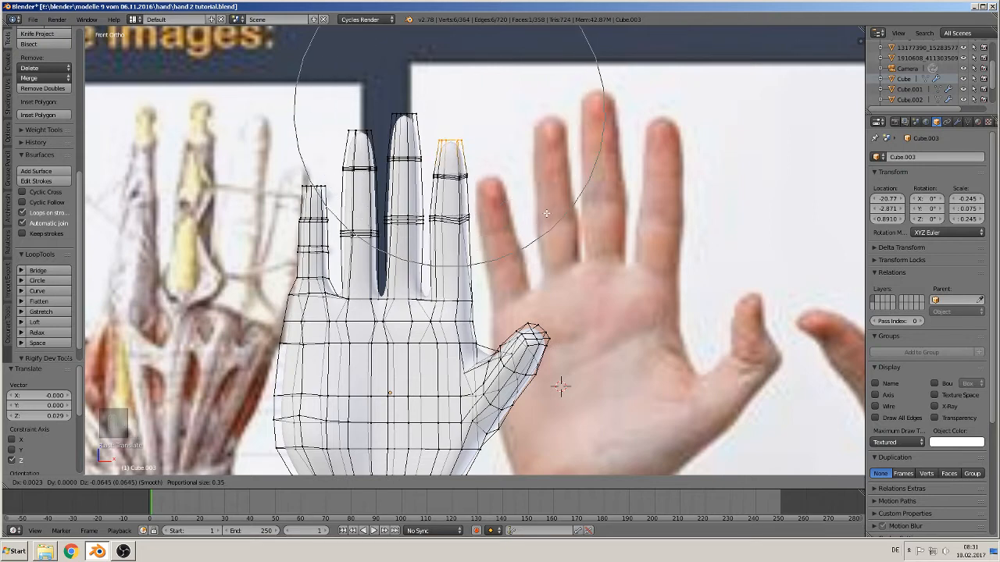
pyautogui.click(544, 212)
# Select only the whole middle finger, including the vertices around its base where it joins the palm
pyautogui.press('a')
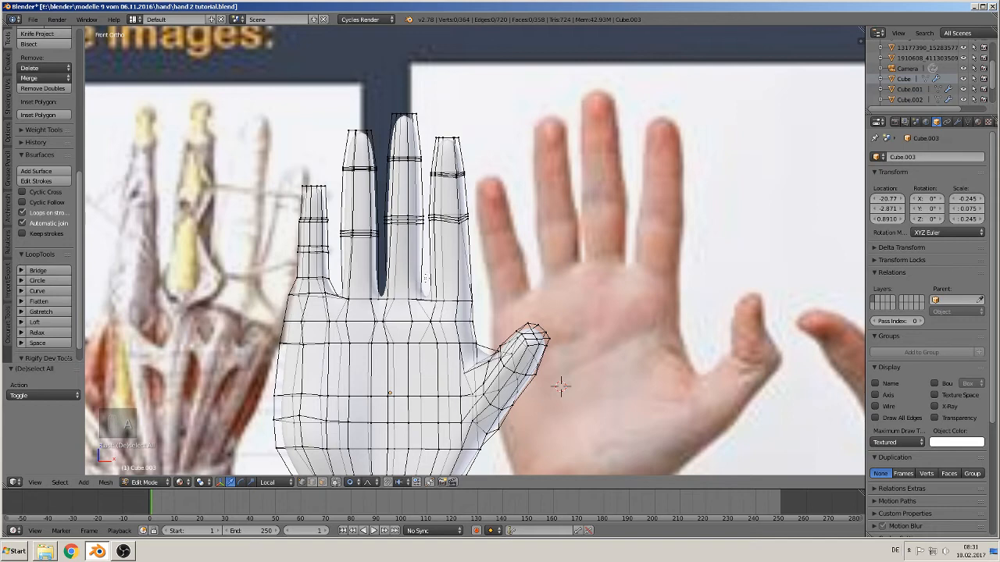
pyautogui.press('b')
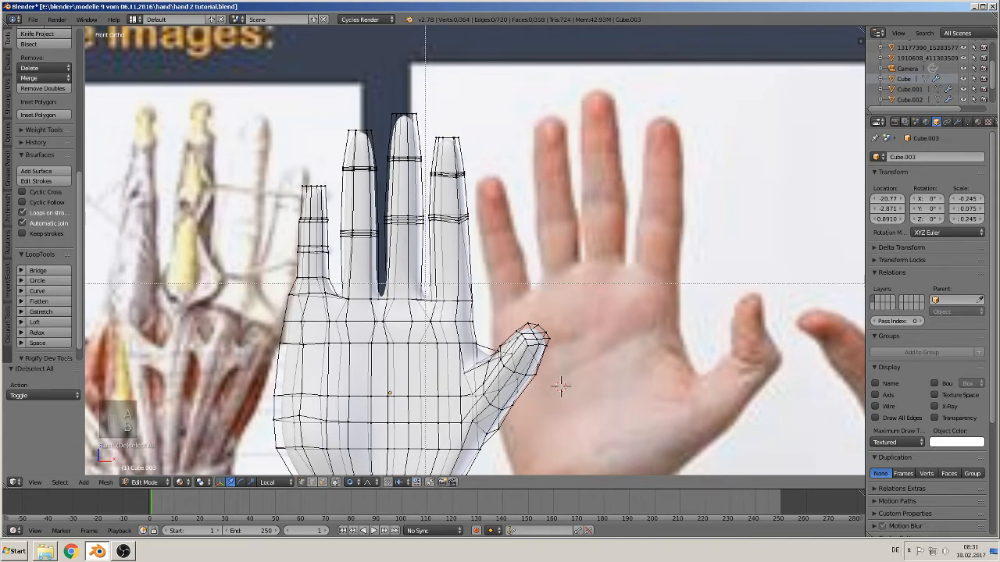
pyautogui.moveTo(425, 282); pyautogui.dragTo(382, 99)
pyautogui.scroll(1, 382, 105)
pyautogui.moveTo(383, 289); pyautogui.dragTo(386, 319, button='middle')
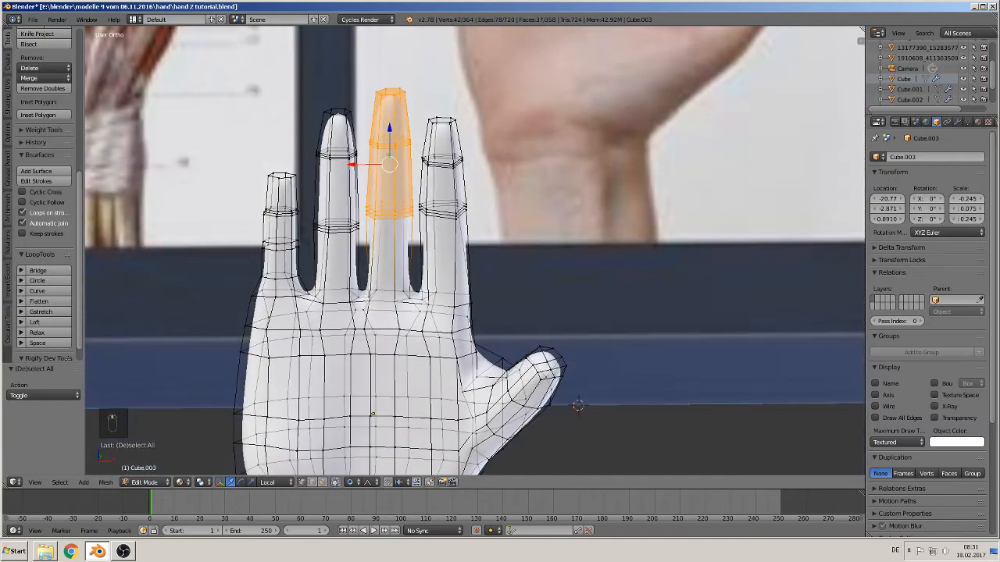
pyautogui.keyDown('shift'); pyautogui.rightClick(368, 296); pyautogui.keyUp('shift')
pyautogui.keyDown('shift'); pyautogui.rightClick(371, 295); pyautogui.keyUp('shift')
pyautogui.keyDown('shift'); pyautogui.rightClick(375, 303); pyautogui.keyUp('shift')
pyautogui.keyDown('shift'); pyautogui.rightClick(400, 304); pyautogui.keyUp('shift')
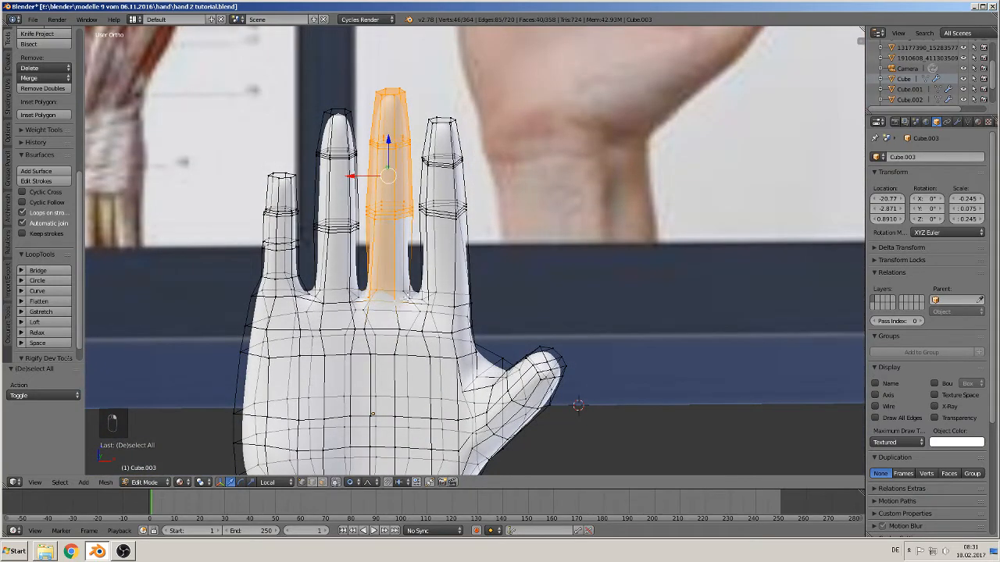
pyautogui.keyDown('shift'); pyautogui.rightClick(407, 296); pyautogui.keyUp('shift')
pyautogui.keyDown('shift'); pyautogui.rightClick(405, 292); pyautogui.keyUp('shift')
pyautogui.moveTo(404, 289); pyautogui.dragTo(403, 263, button='middle')
pyautogui.press('KP_1')
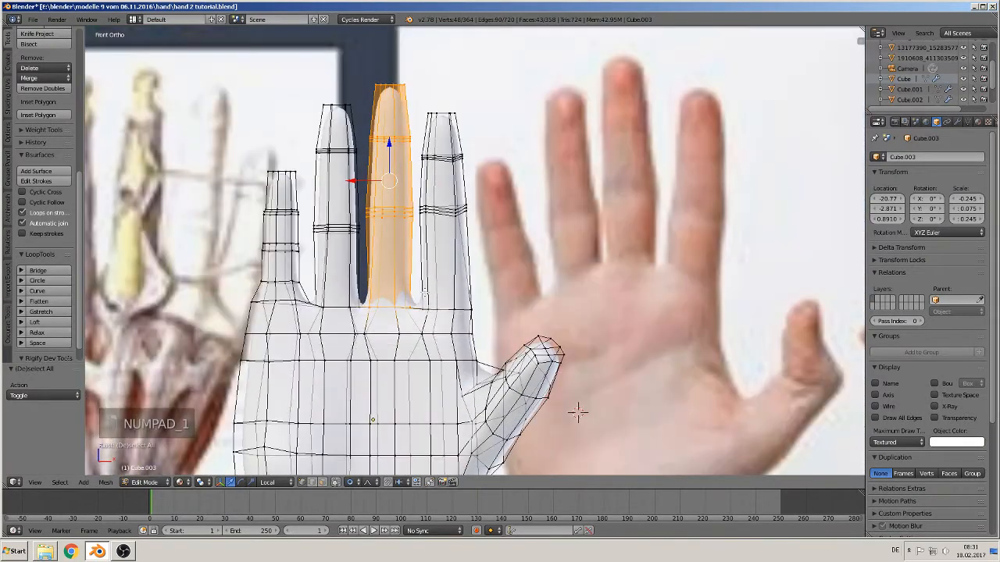
# With proportional editing disabled, enlarge the selected middle finger uniformly by about 1.17 and raise it 0.042 along its local Z axis
pyautogui.press('s')
pyautogui.rightClick(465, 278)
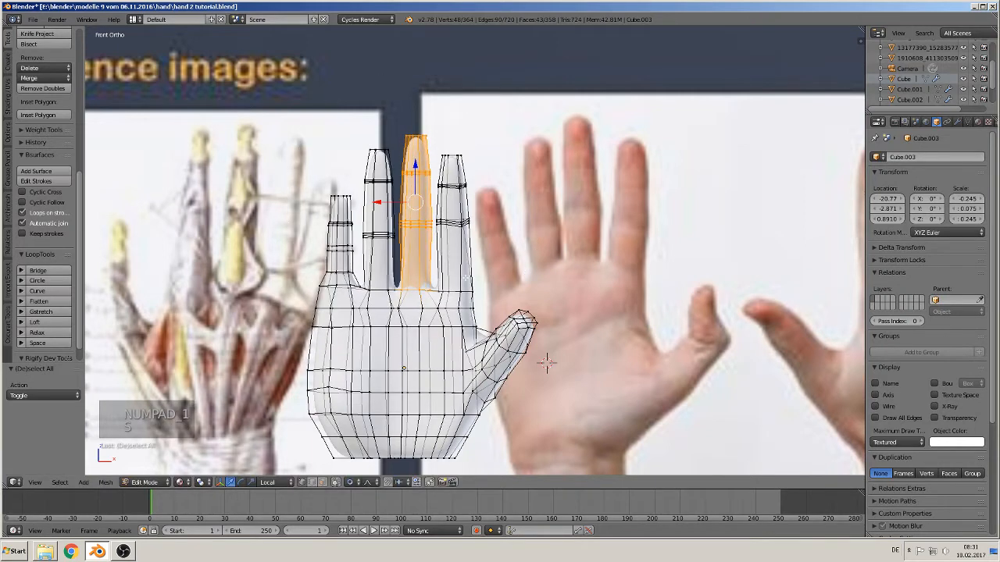
pyautogui.click(353, 482)
pyautogui.click(364, 470)
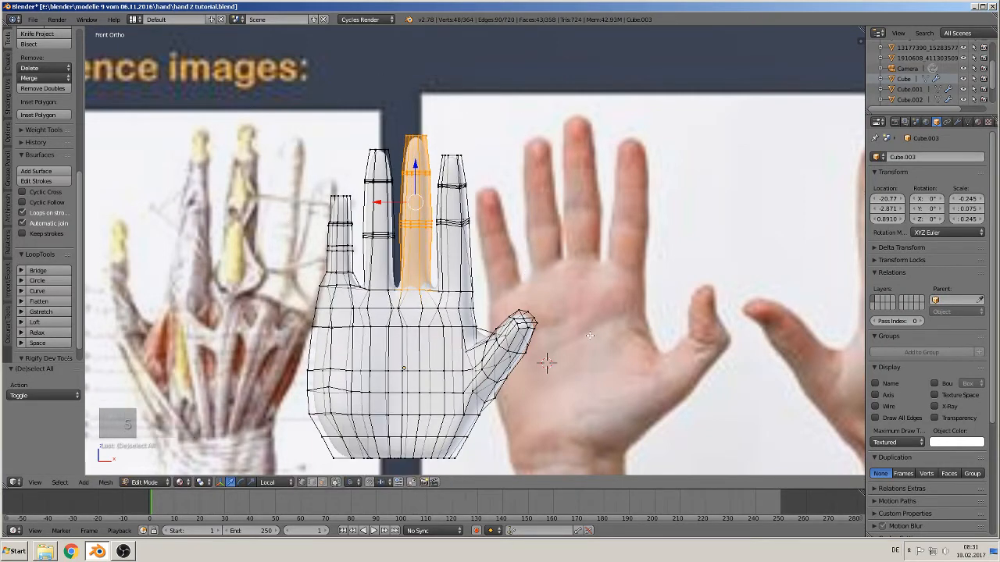
pyautogui.press('s')
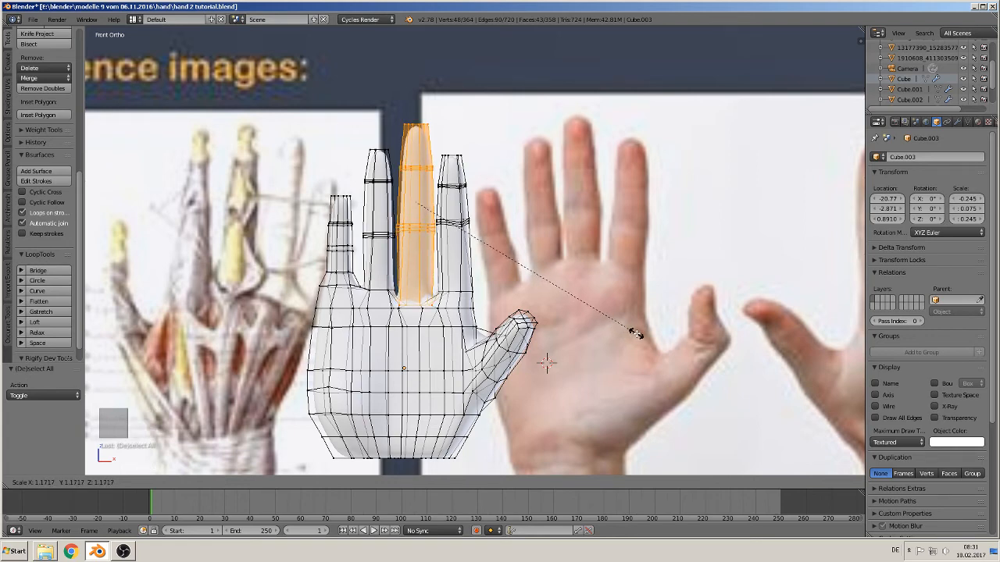
pyautogui.click(637, 334)
pyautogui.moveTo(416, 169); pyautogui.dragTo(415, 152)
# Lower the middle finger's end face about 0.05 along Z using Connected proportional editing at a size of 0.51
pyautogui.rightClick(415, 109)
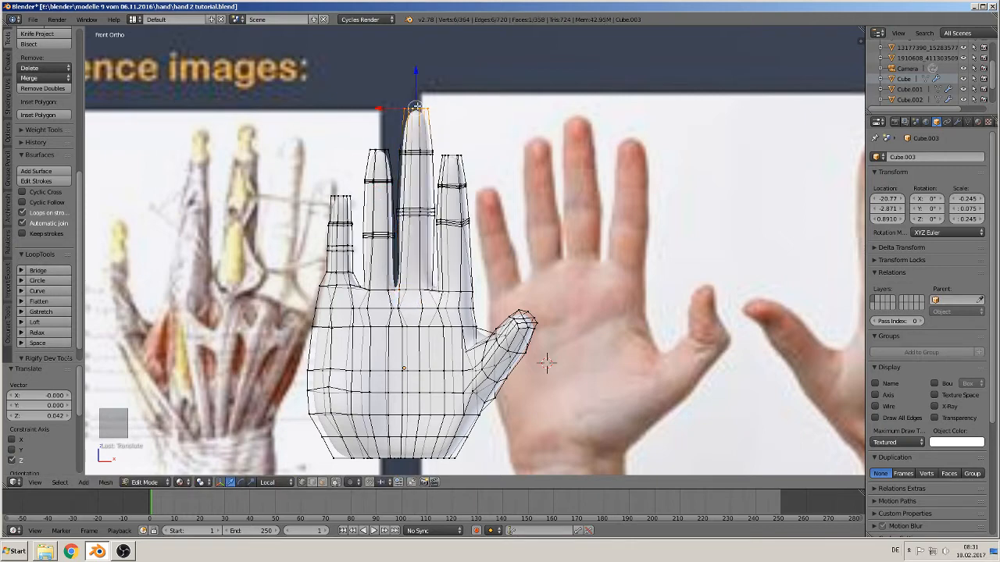
pyautogui.click(354, 482)
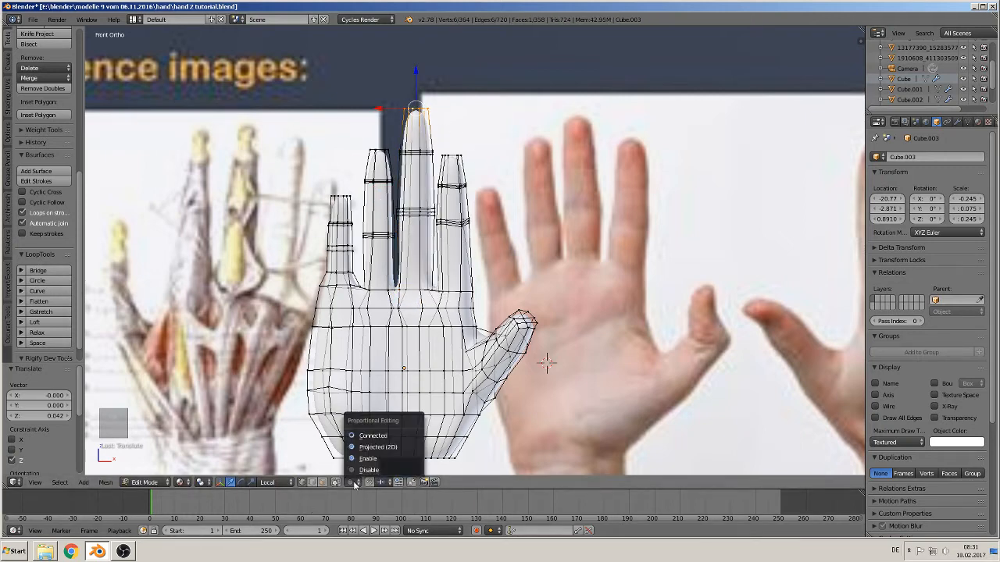
pyautogui.click(374, 435)
pyautogui.press('g')
pyautogui.press('z')
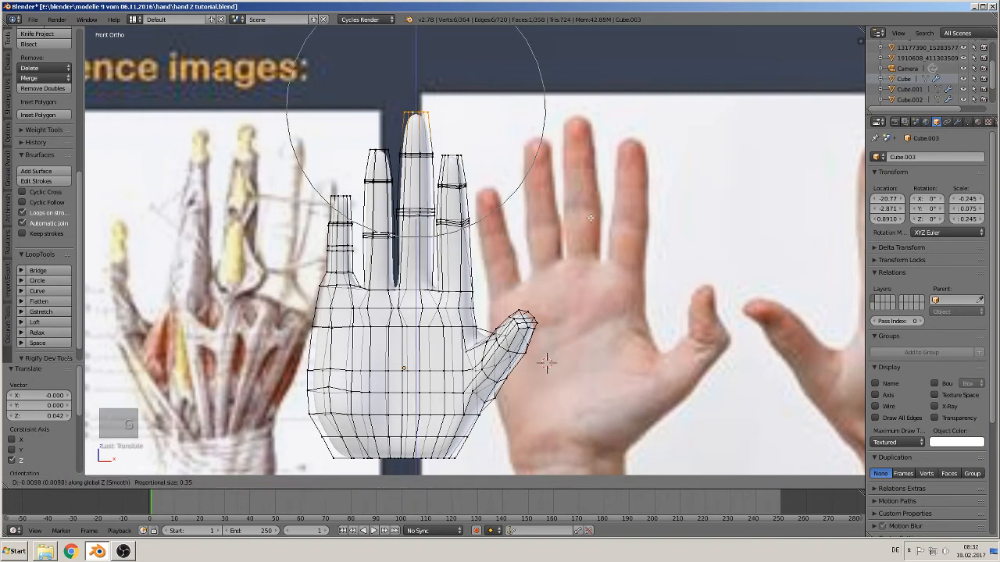
pyautogui.scroll(-3, 583, 231)
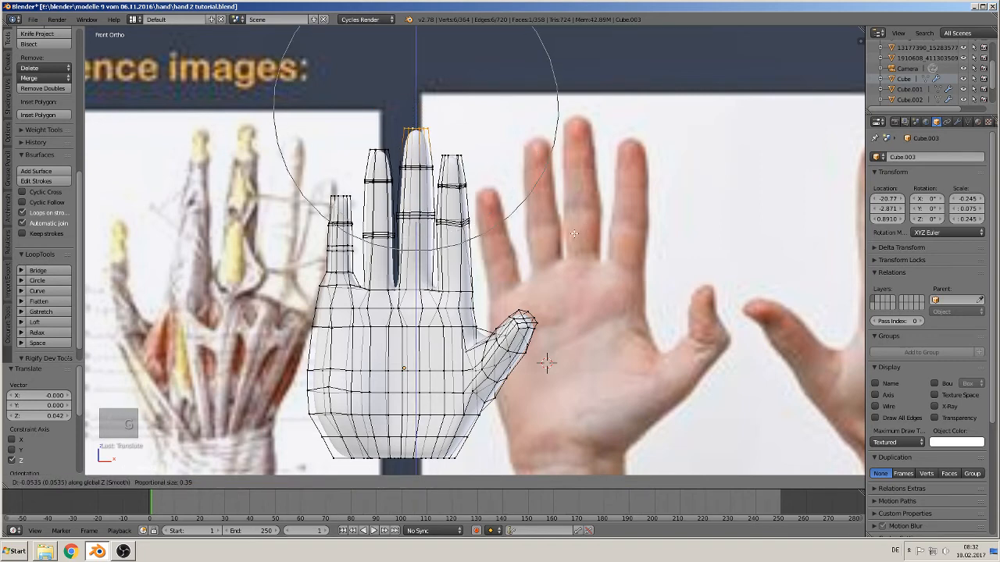
pyautogui.scroll(-1, 574, 227)
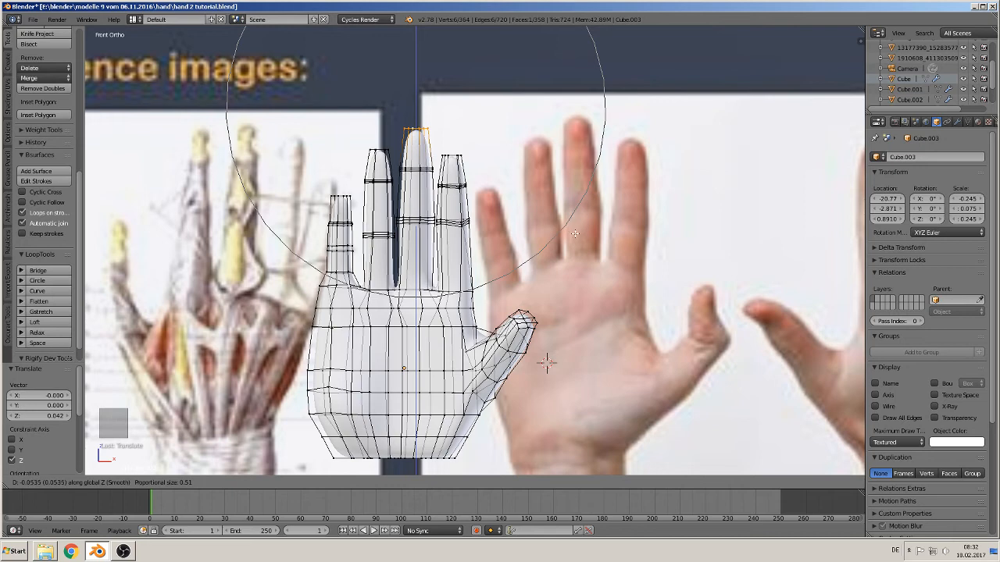
pyautogui.click(574, 232)
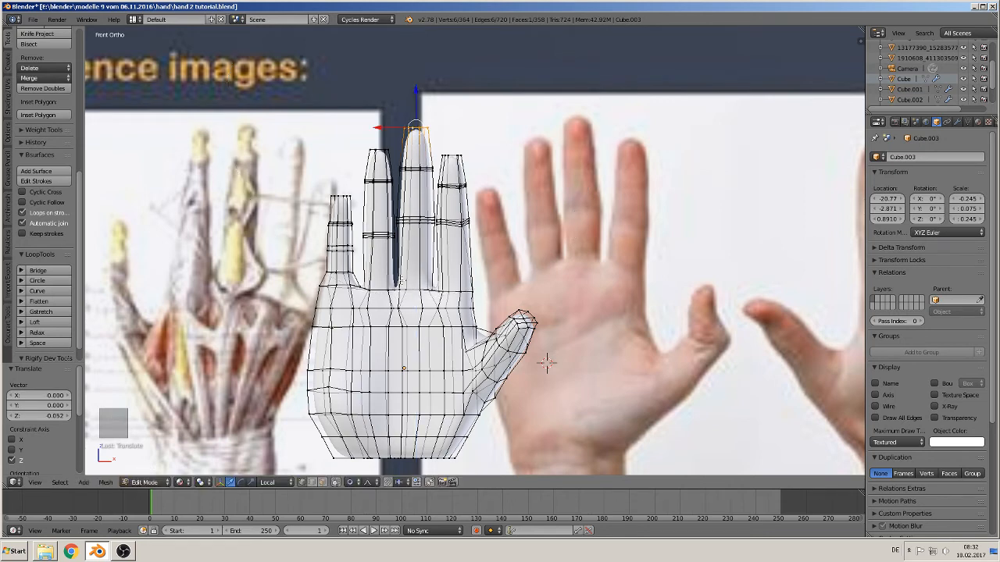
# Select only the whole ring finger, including the vertices around its base on the palm
pyautogui.press('a')
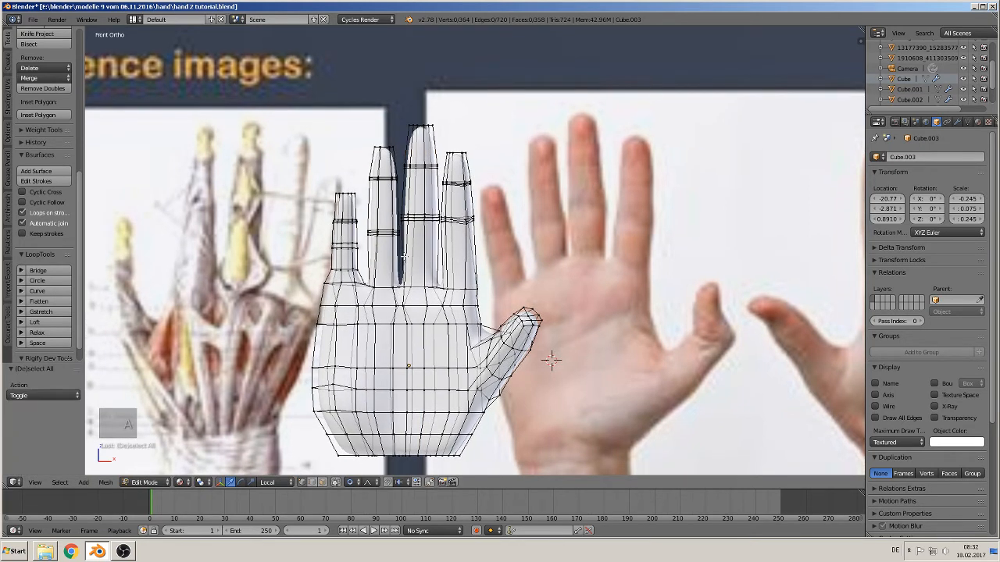
pyautogui.press('b')
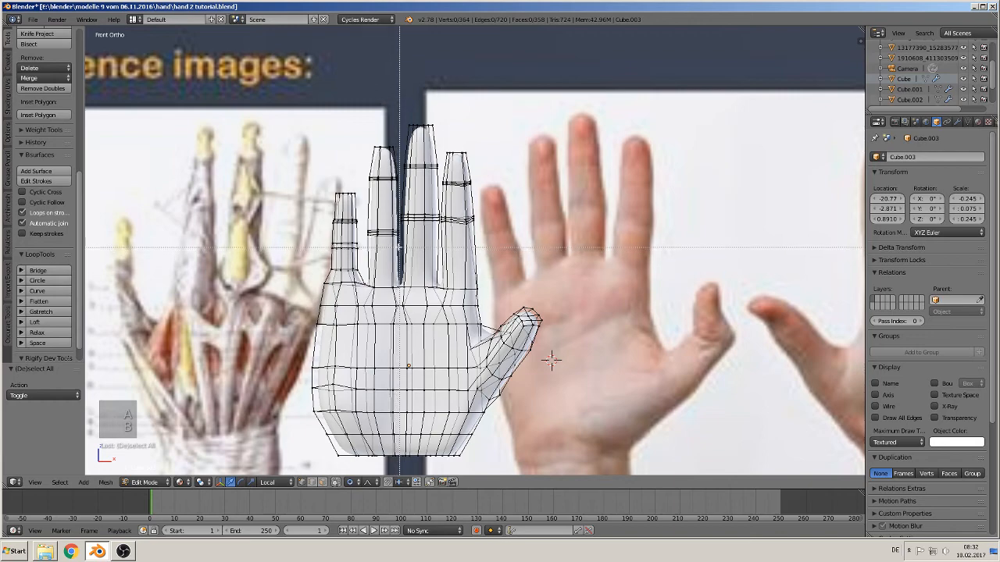
pyautogui.moveTo(398, 247); pyautogui.dragTo(362, 119)
pyautogui.moveTo(388, 286); pyautogui.dragTo(389, 313, button='middle')
pyautogui.scroll(3, 370, 299)
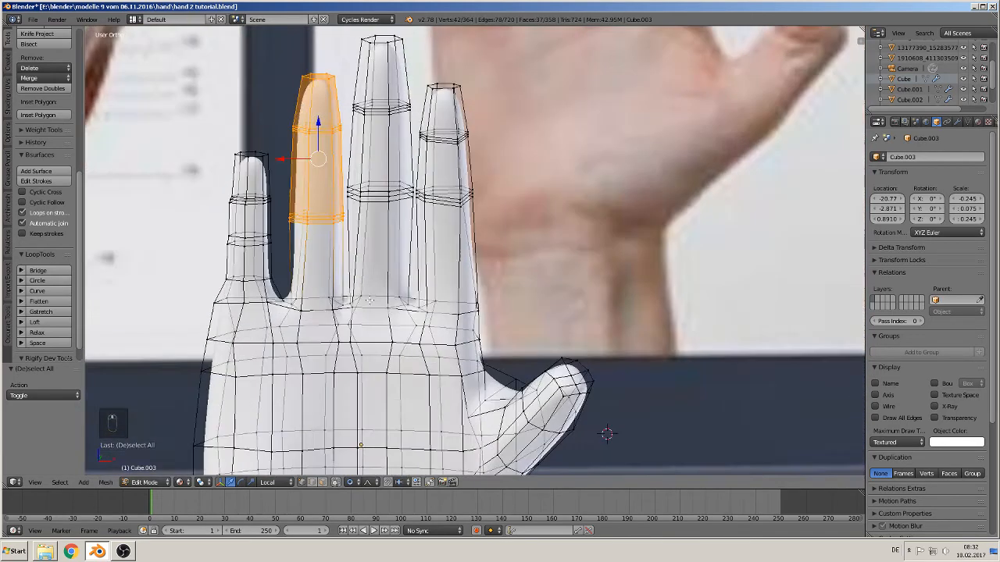
pyautogui.keyDown('shift'); pyautogui.rightClick(292, 303); pyautogui.keyUp('shift')
pyautogui.keyDown('shift'); pyautogui.rightClick(295, 298); pyautogui.keyUp('shift')
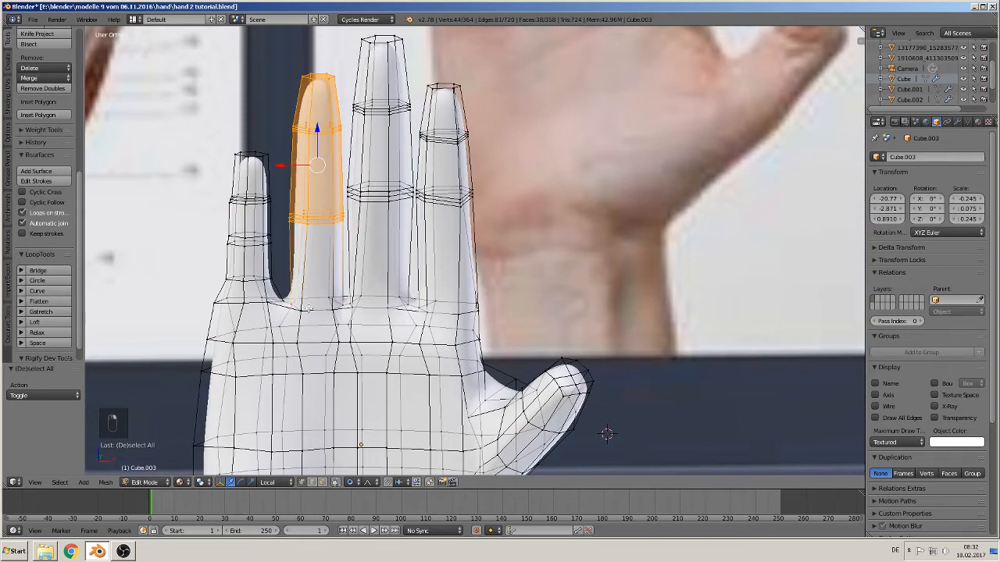
pyautogui.keyDown('shift'); pyautogui.rightClick(307, 310); pyautogui.keyUp('shift')
pyautogui.keyDown('shift'); pyautogui.rightClick(334, 308); pyautogui.keyUp('shift')
pyautogui.keyDown('shift'); pyautogui.rightClick(340, 304); pyautogui.keyUp('shift')
pyautogui.keyDown('shift'); pyautogui.rightClick(331, 299); pyautogui.keyUp('shift')
pyautogui.press('KP_1')
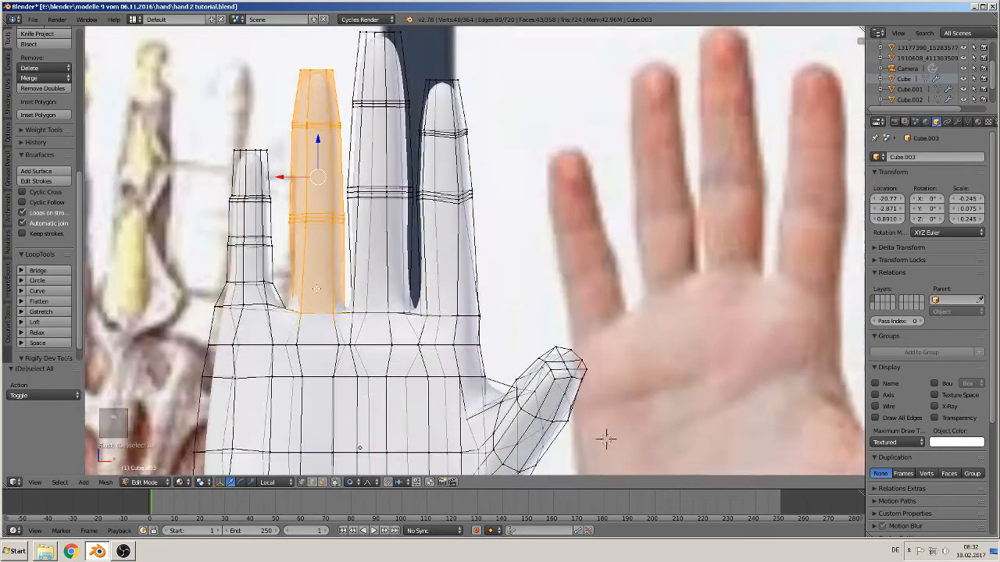
pyautogui.moveTo(317, 288); pyautogui.dragTo(318, 285, button='middle')
pyautogui.press('KP_1')
pyautogui.scroll(-1, 362, 278)
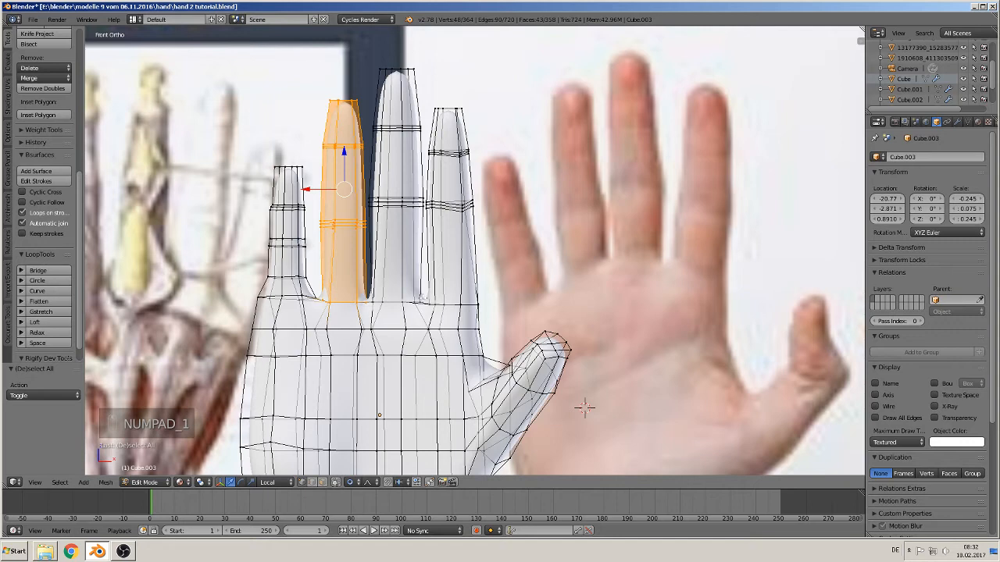
# With proportional editing disabled, enlarge the selected ring finger uniformly by 1.173 and raise it along its local Z axis
pyautogui.press('s')
pyautogui.rightClick(425, 297)
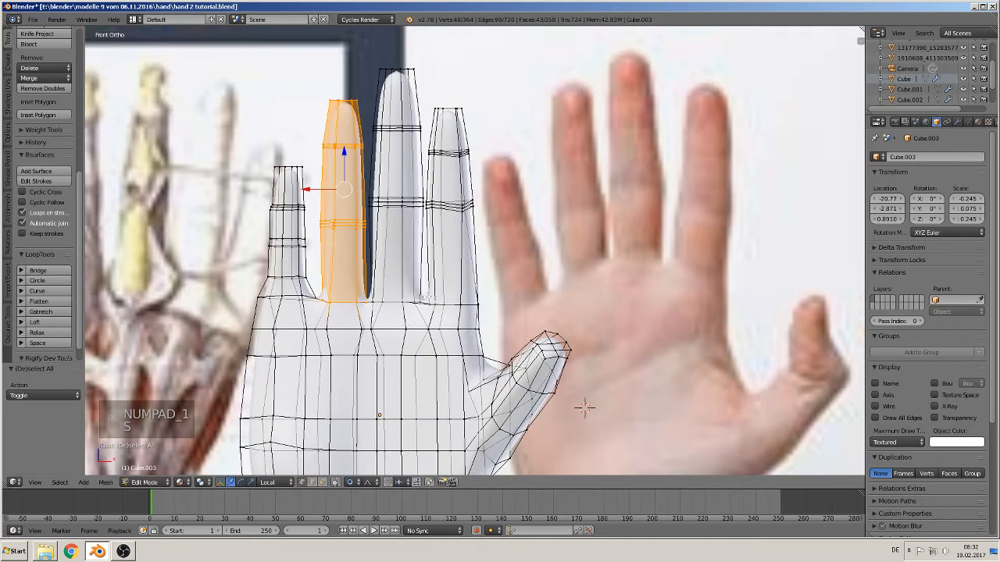
pyautogui.click(352, 481)
pyautogui.click(361, 471)
pyautogui.press('s')
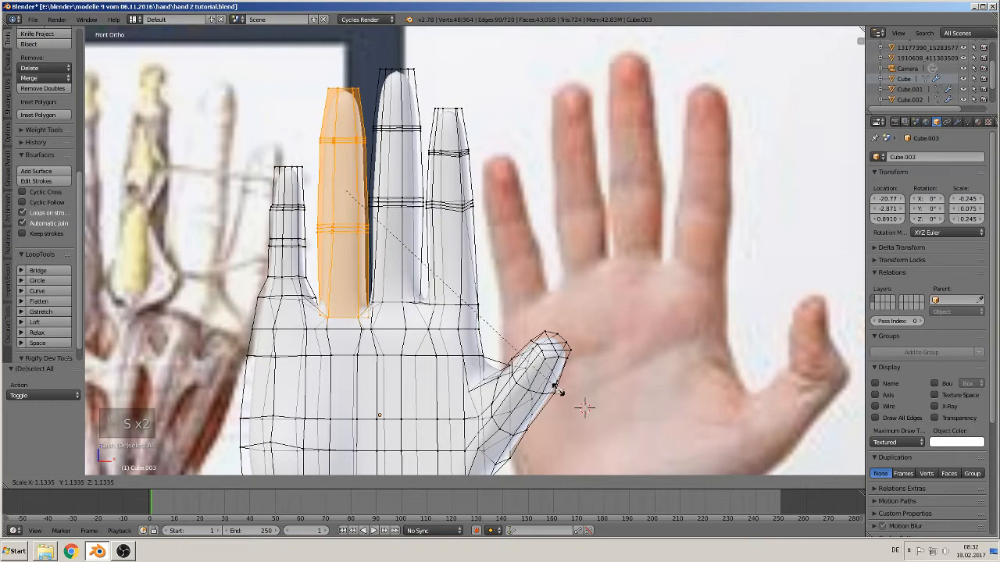
pyautogui.click(568, 393)
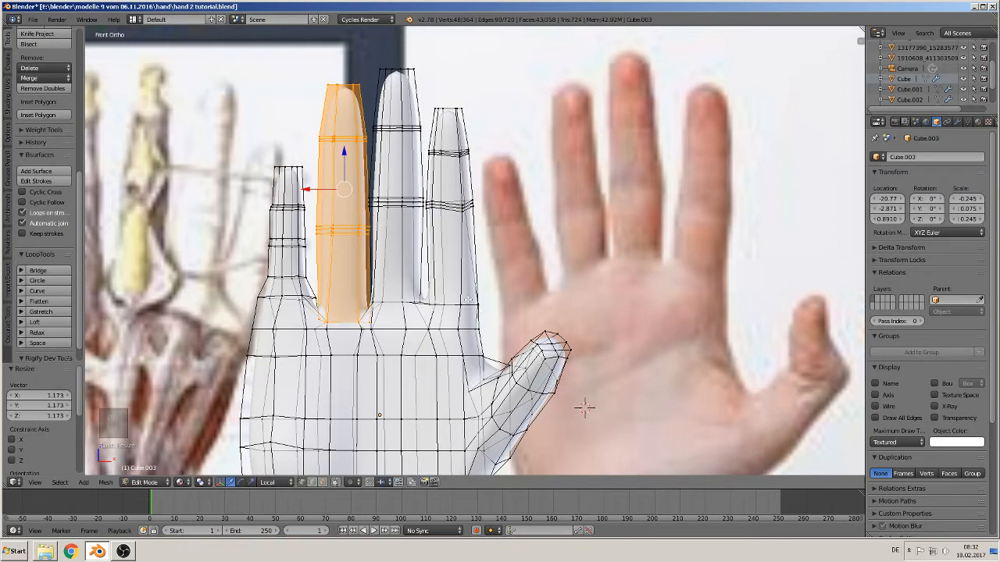
pyautogui.moveTo(344, 153); pyautogui.dragTo(338, 130)
# Lower the ring finger's end face 0.062 along global Z using Connected proportional editing at a size of 0.51
pyautogui.press('a')
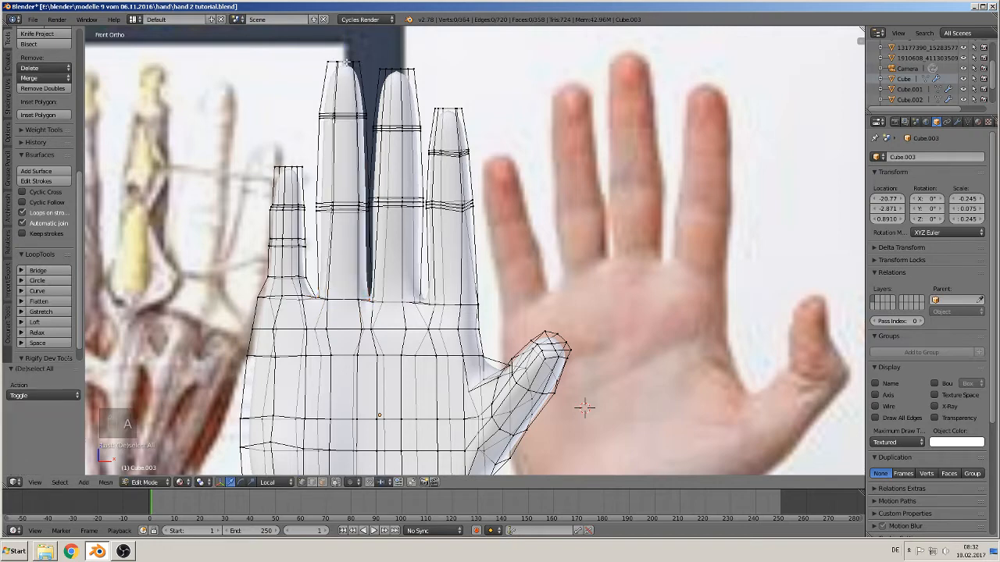
pyautogui.rightClick(346, 62)
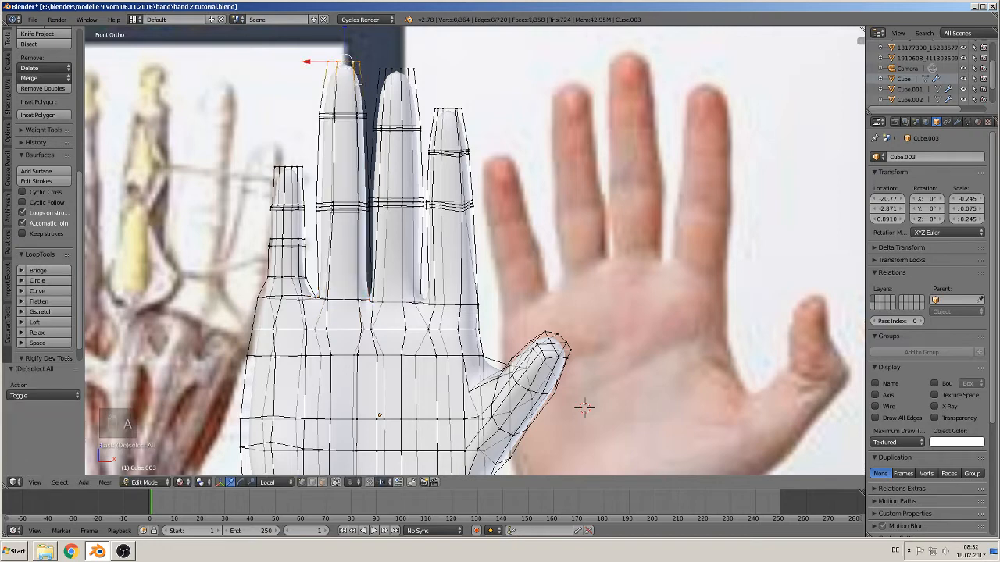
pyautogui.click(354, 483)
pyautogui.click(390, 435)
pyautogui.press('g')
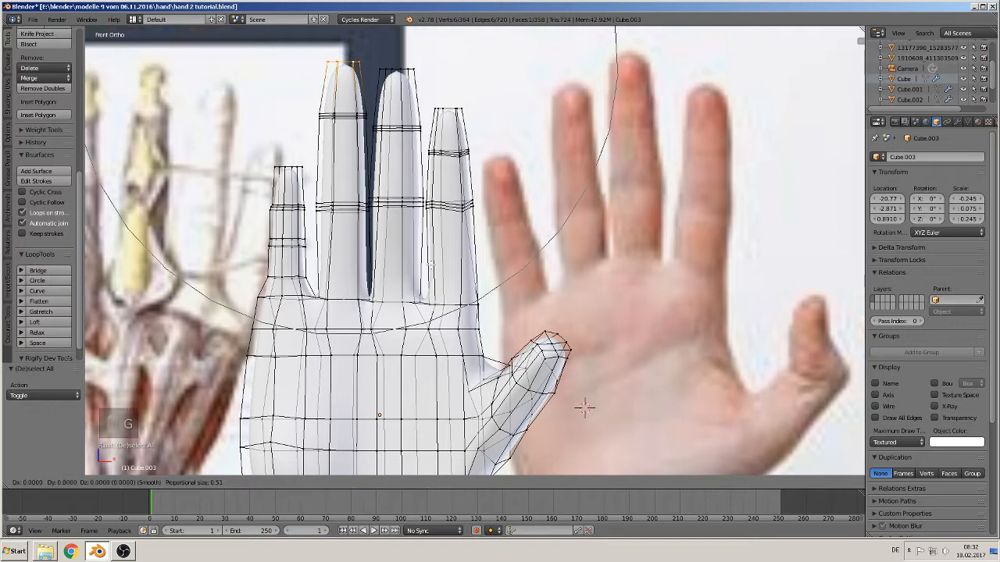
pyautogui.press('z')
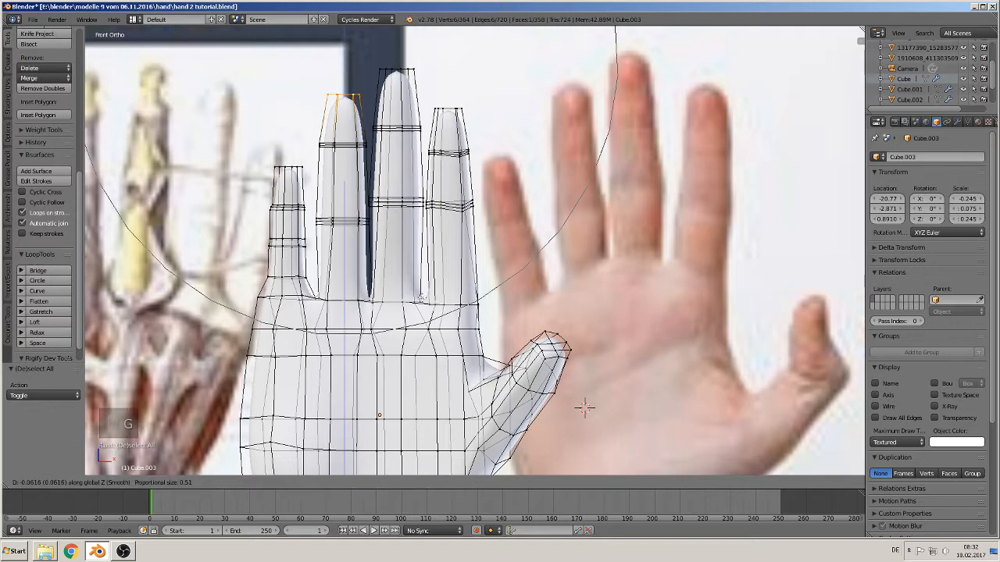
pyautogui.click(421, 297)
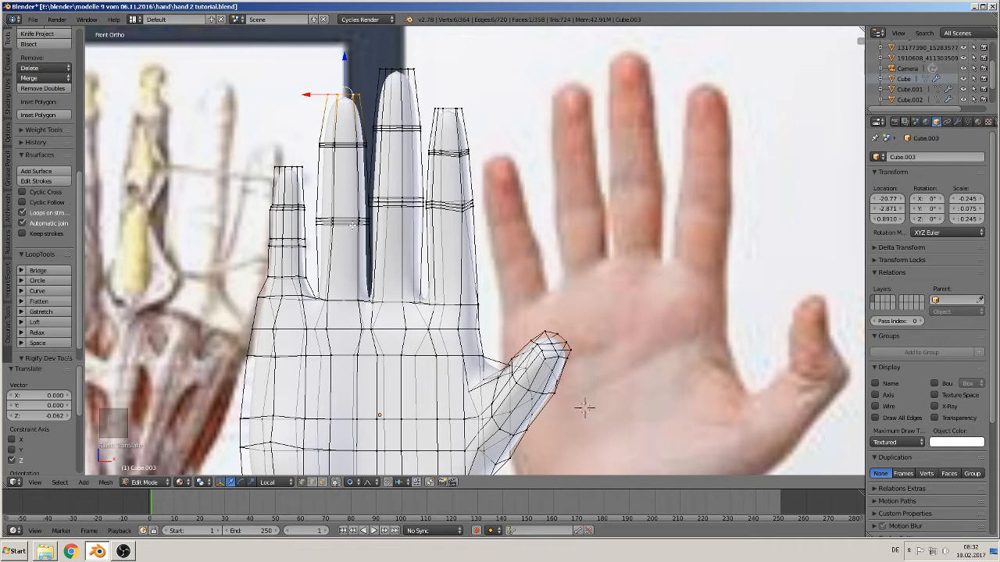
# Enlarge the little finger uniformly by a factor of 1.223 with proportional editing disabled, and return to Object Mode
pyautogui.press('a')
pyautogui.press('b')
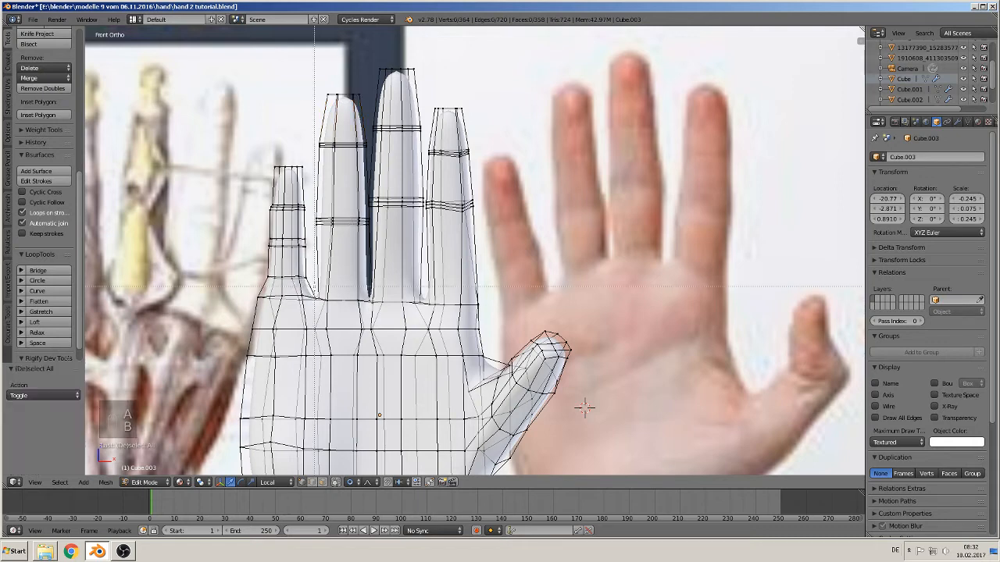
pyautogui.moveTo(315, 281); pyautogui.dragTo(231, 146)
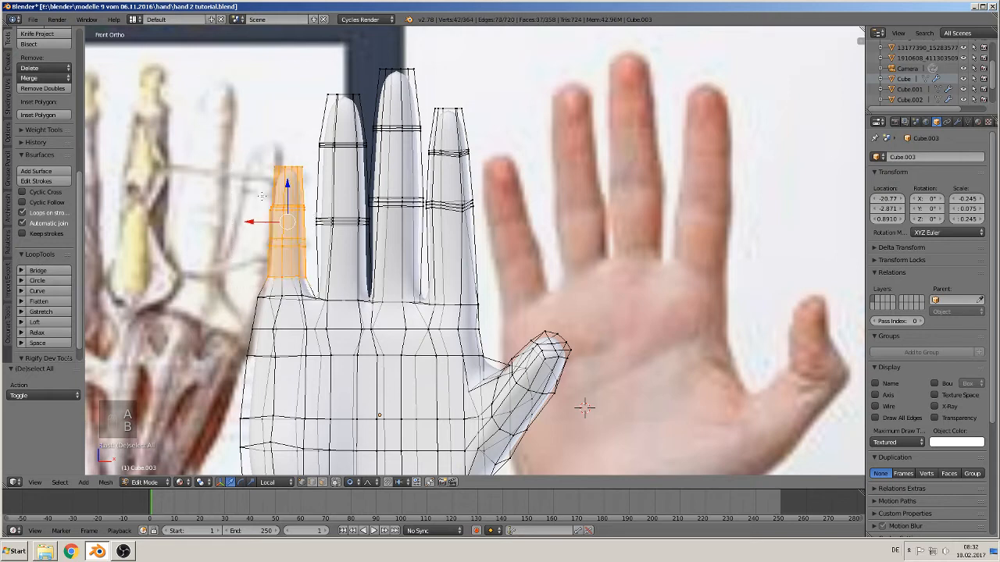
pyautogui.press('s')
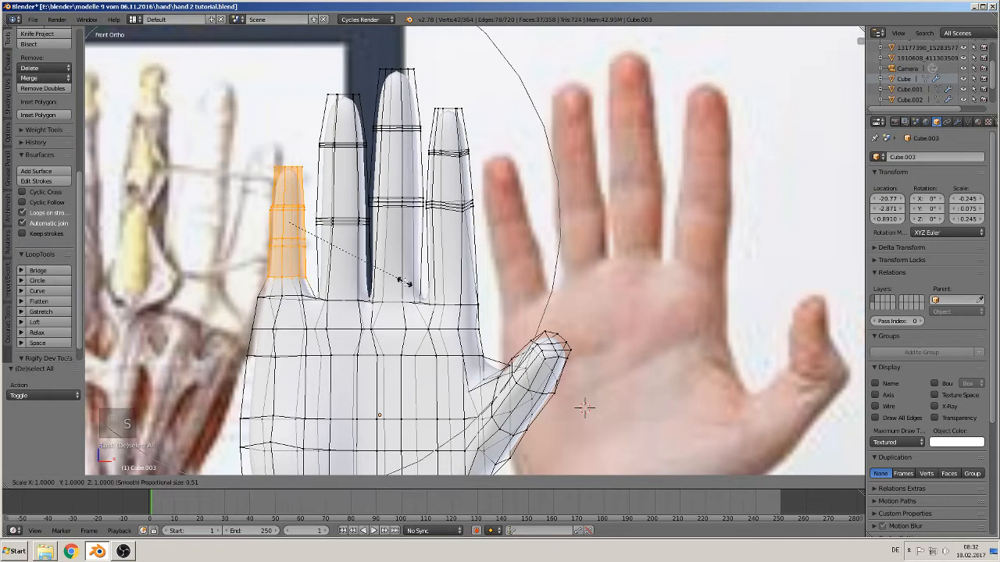
pyautogui.press('Escape')
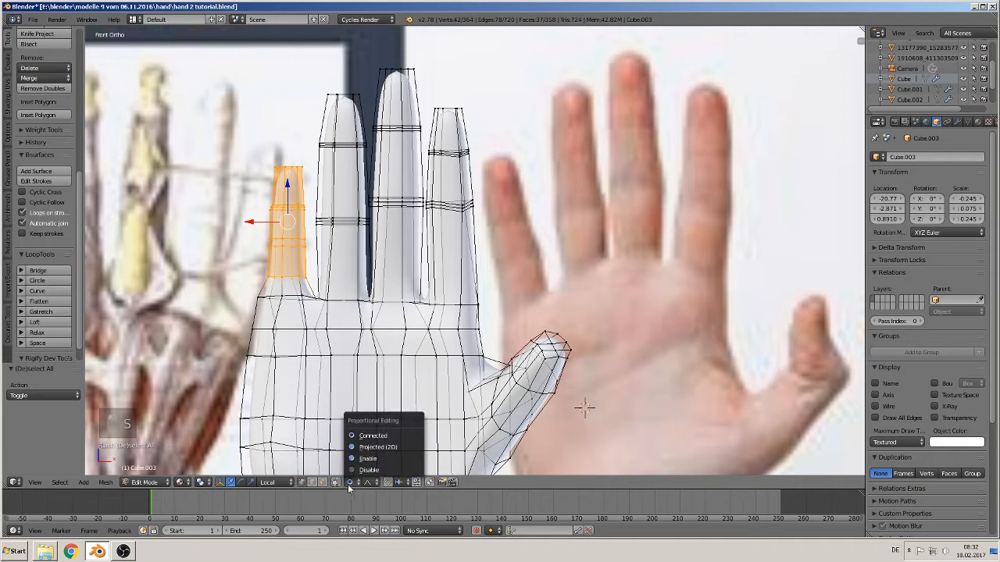
pyautogui.press('s')
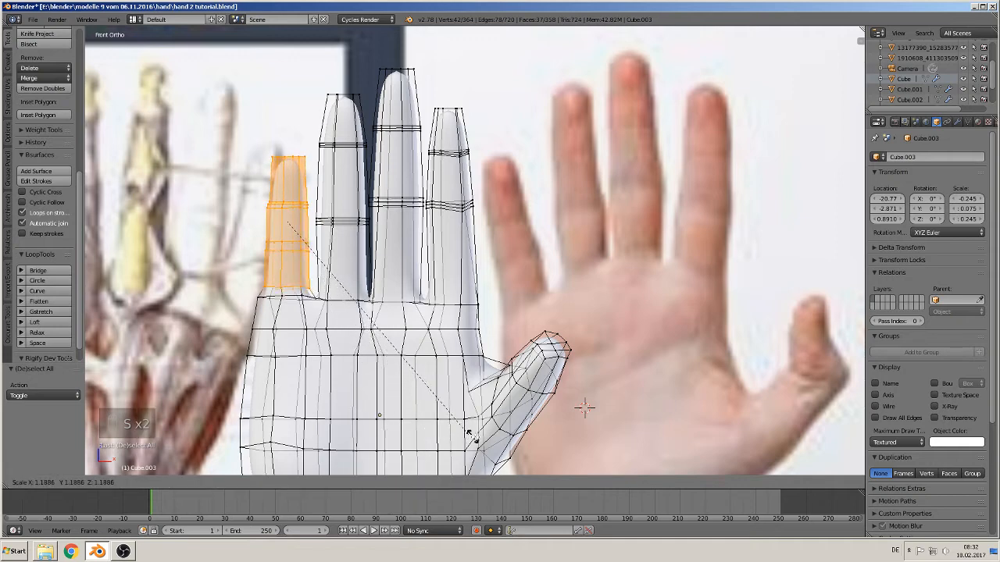
pyautogui.click(472, 431)
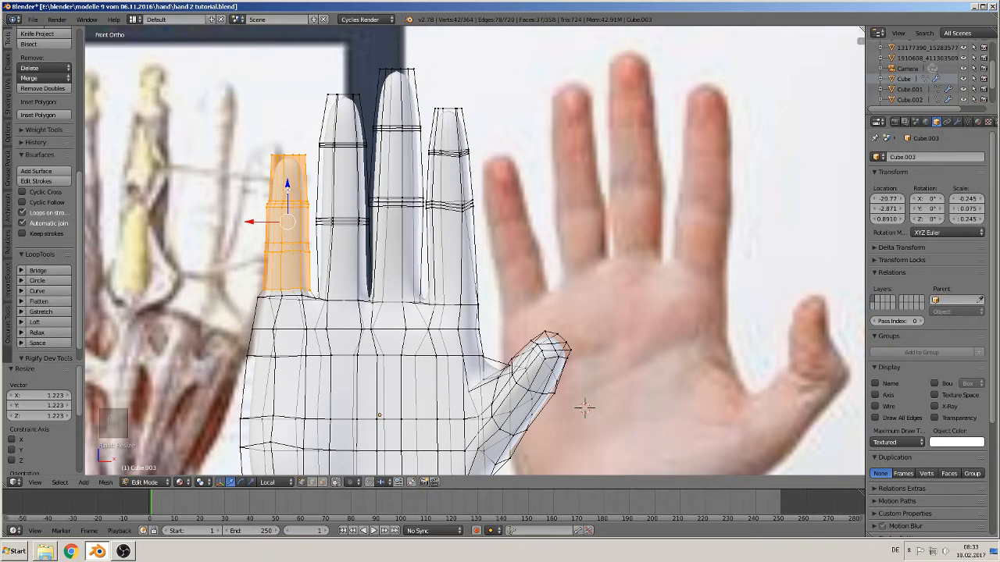
pyautogui.press('Tab')
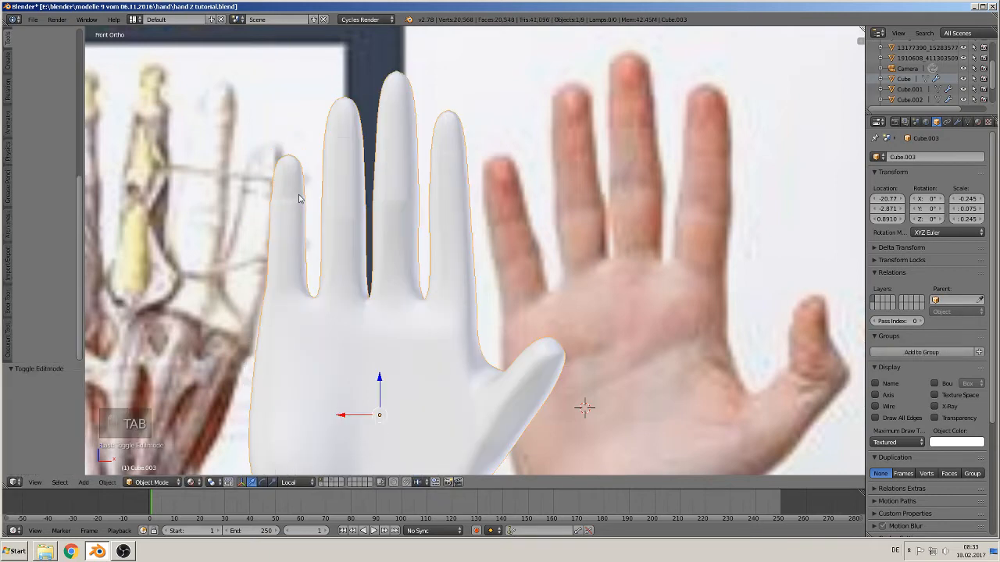
# Lower the little finger's end face 0.021 along Z using Connected proportional editing at size 0.51, and return to Object Mode
pyautogui.press('Tab')
pyautogui.press('a')
pyautogui.press('a')
pyautogui.press('a')
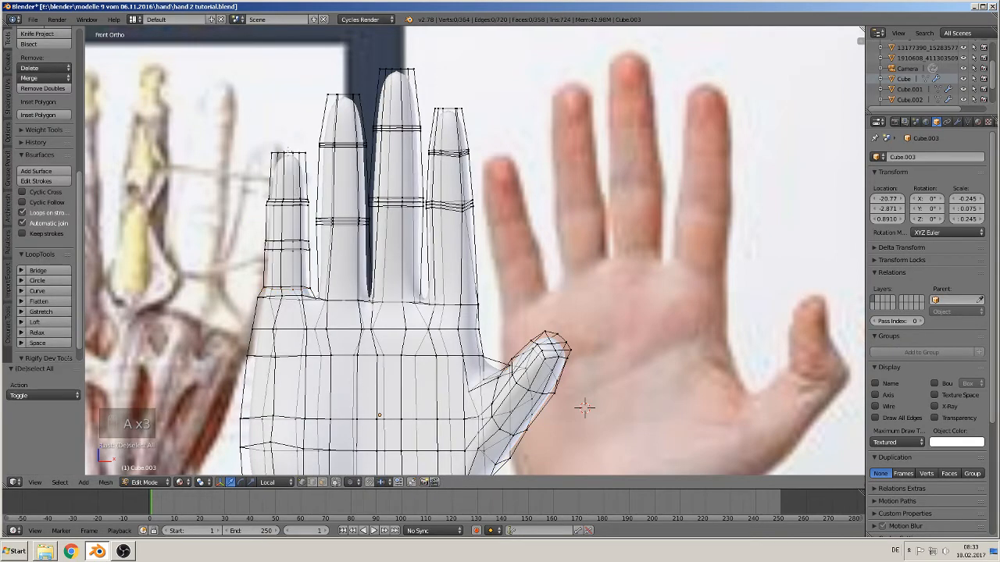
pyautogui.rightClick(290, 153)
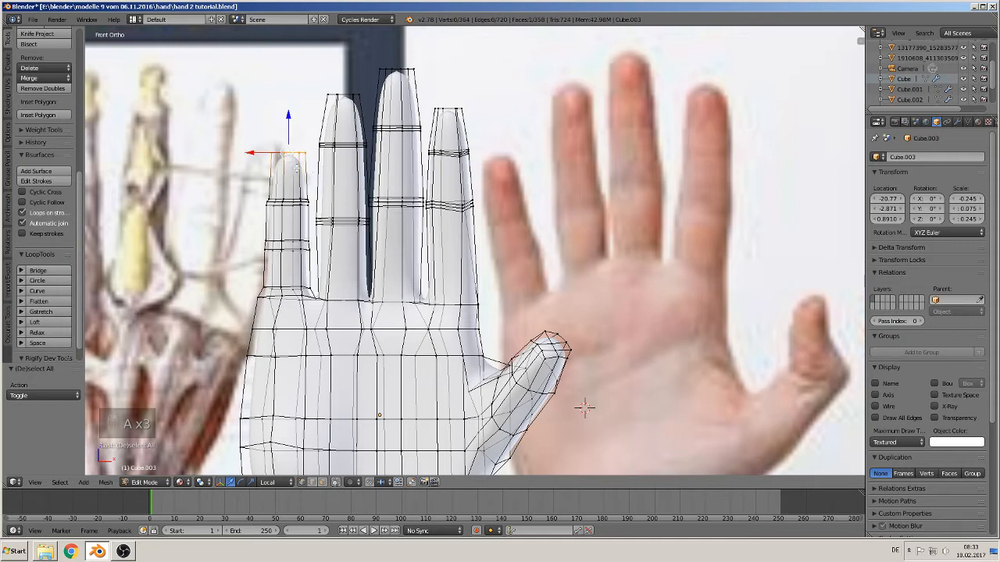
pyautogui.click(356, 482)
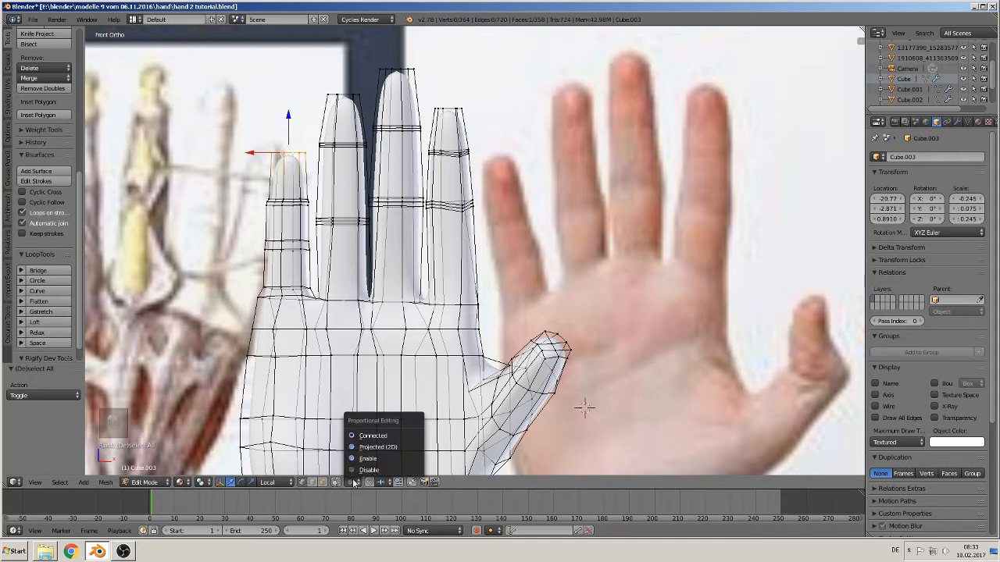
pyautogui.click(367, 446)
pyautogui.press('g')
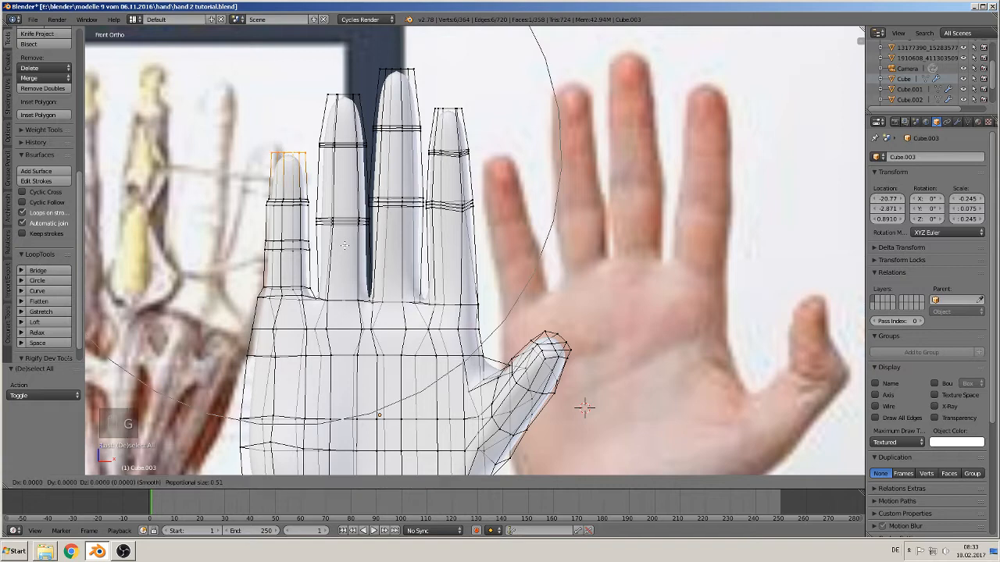
pyautogui.press('z')
pyautogui.click(342, 256)
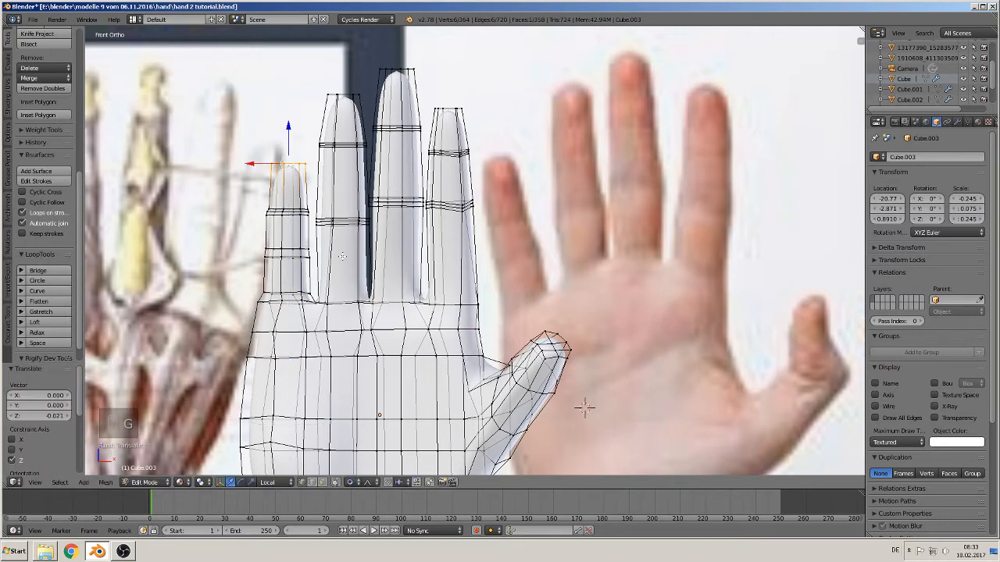
pyautogui.press('Tab')
# Move the hand over the reference palm photo to location X -20.32, Z 0.9197, and enter Edit Mode in front view
pyautogui.scroll(-3, 395, 271)
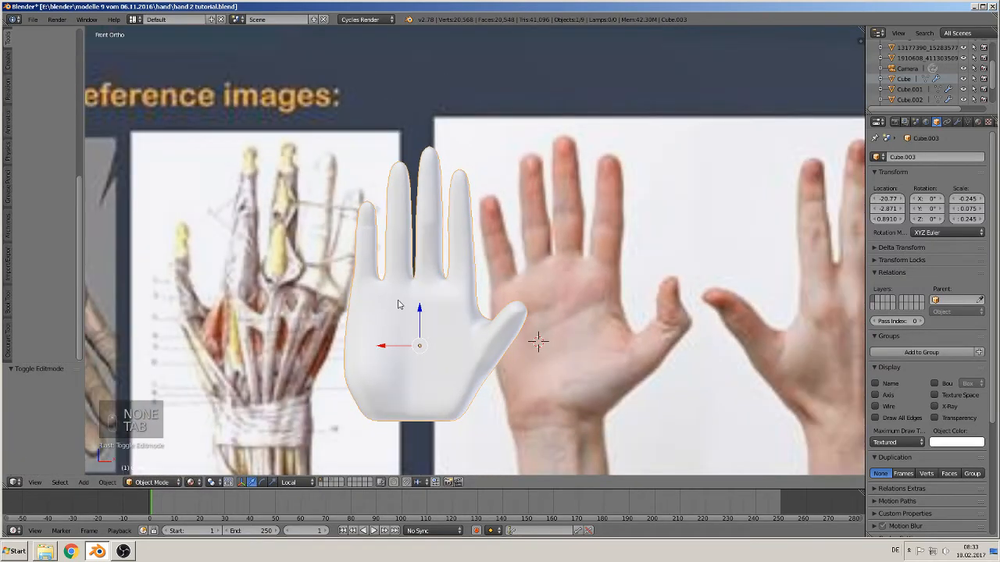
pyautogui.moveTo(399, 303); pyautogui.dragTo(441, 338, button='middle')
pyautogui.press('KP_1')
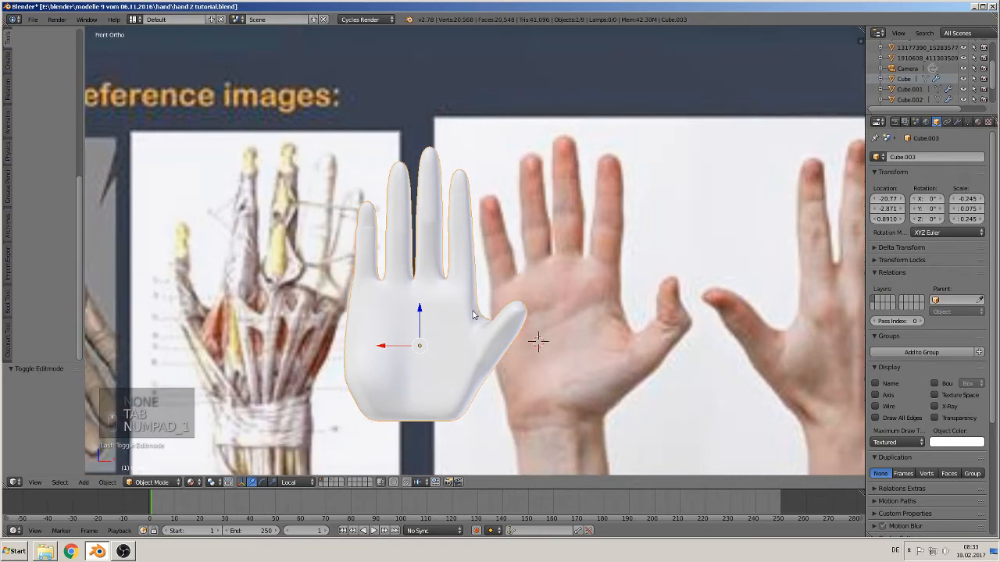
pyautogui.moveTo(395, 349); pyautogui.dragTo(564, 308)
pyautogui.moveTo(569, 331); pyautogui.dragTo(670, 346, button='middle')
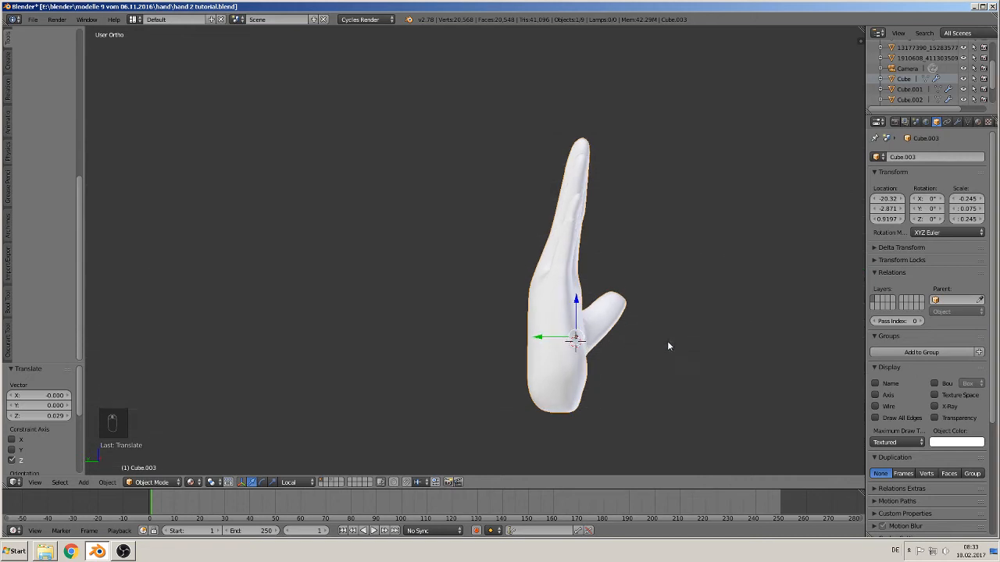
pyautogui.scroll(2, 669, 346)
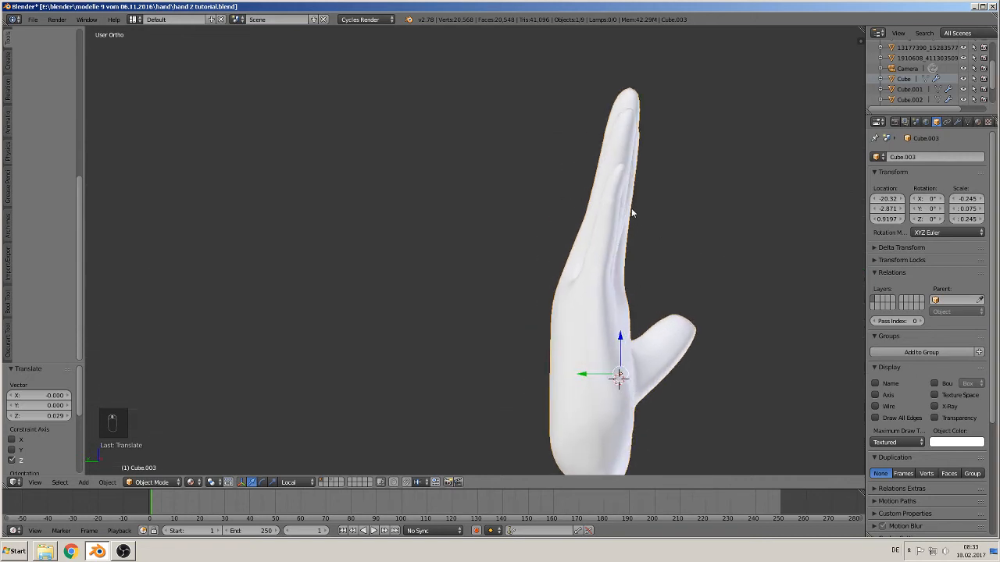
pyautogui.scroll(2, 637, 215)
pyautogui.press('Tab')
pyautogui.moveTo(731, 216); pyautogui.dragTo(606, 213, button='middle')
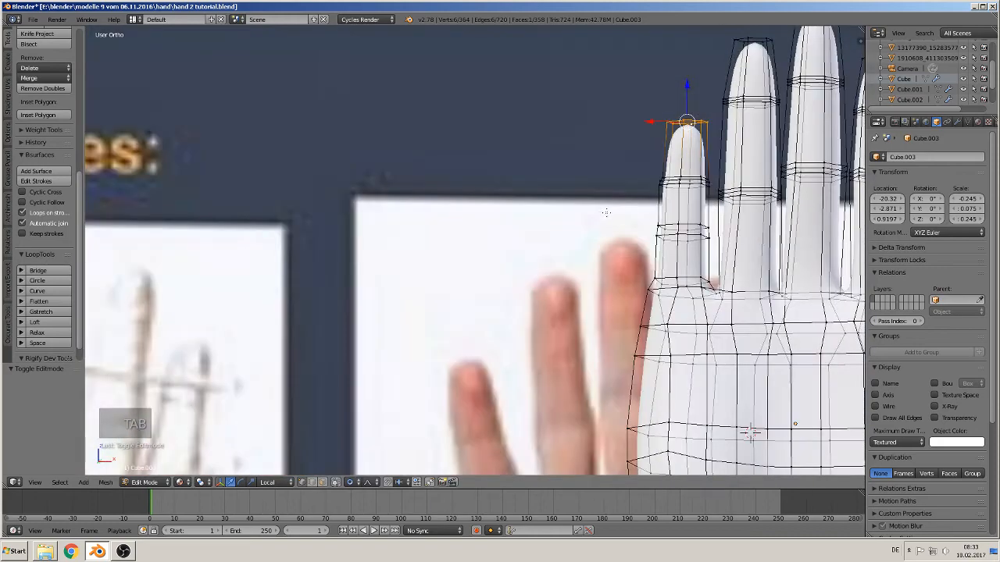
pyautogui.press('KP_1')
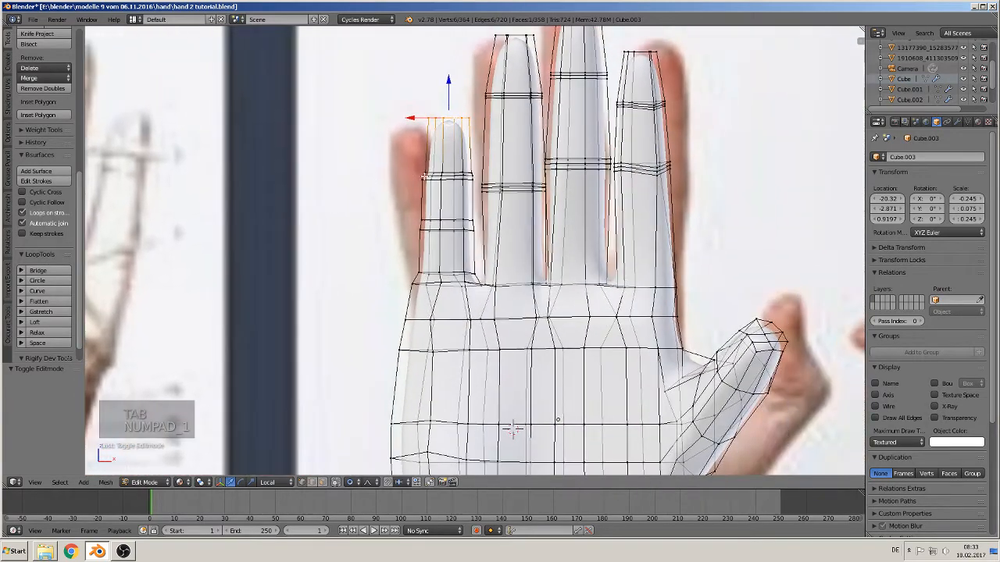
pyautogui.scroll(3, 454, 170)
pyautogui.keyDown('alt'); pyautogui.rightClick(756, 119); pyautogui.keyUp('alt')
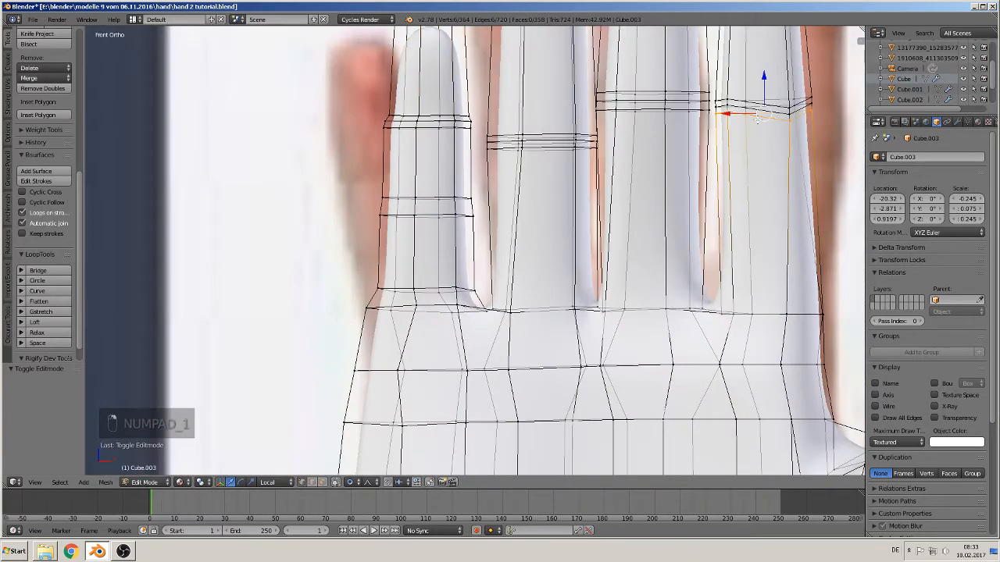
pyautogui.press('s')
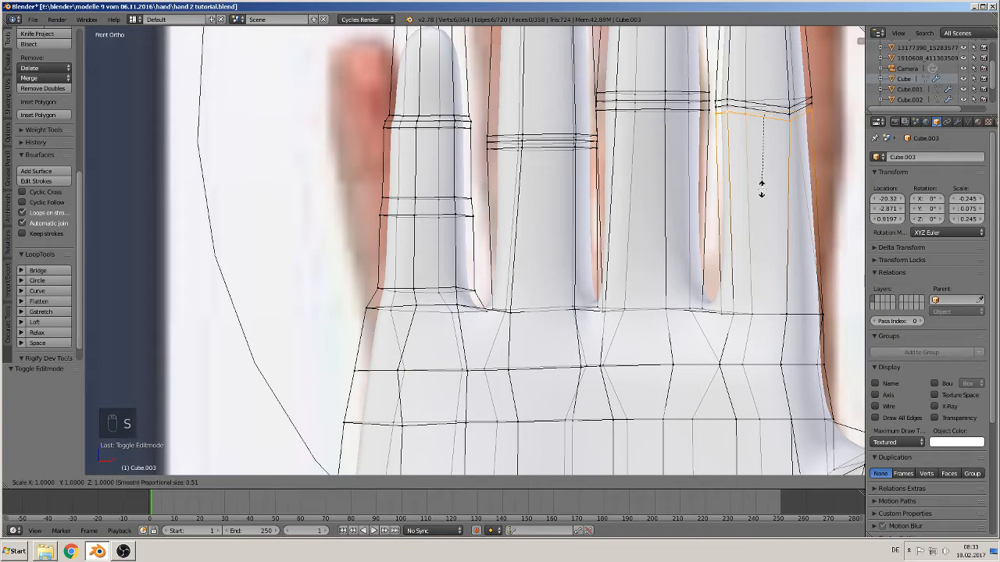
pyautogui.press('z')
pyautogui.press('0')
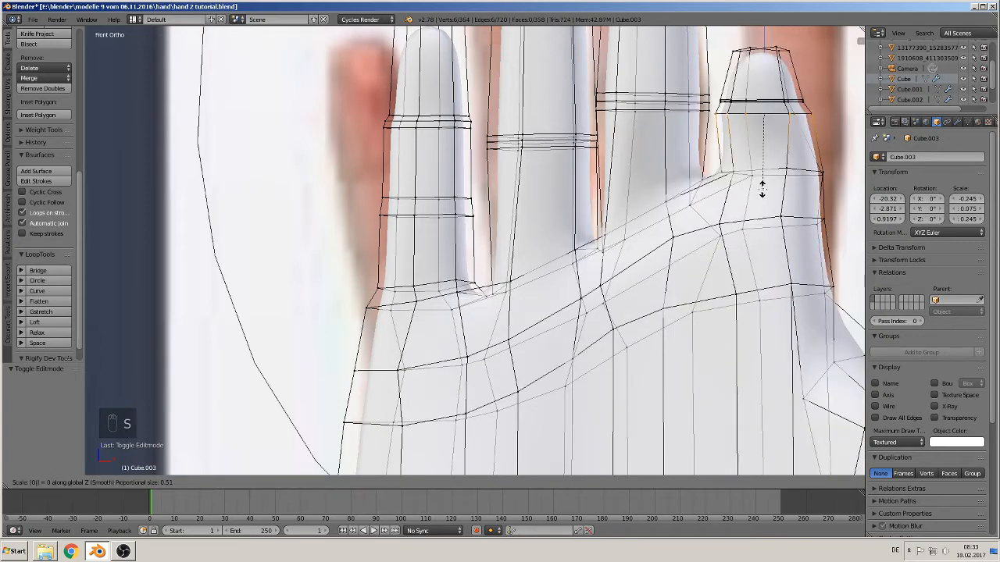
pyautogui.rightClick(747, 118)
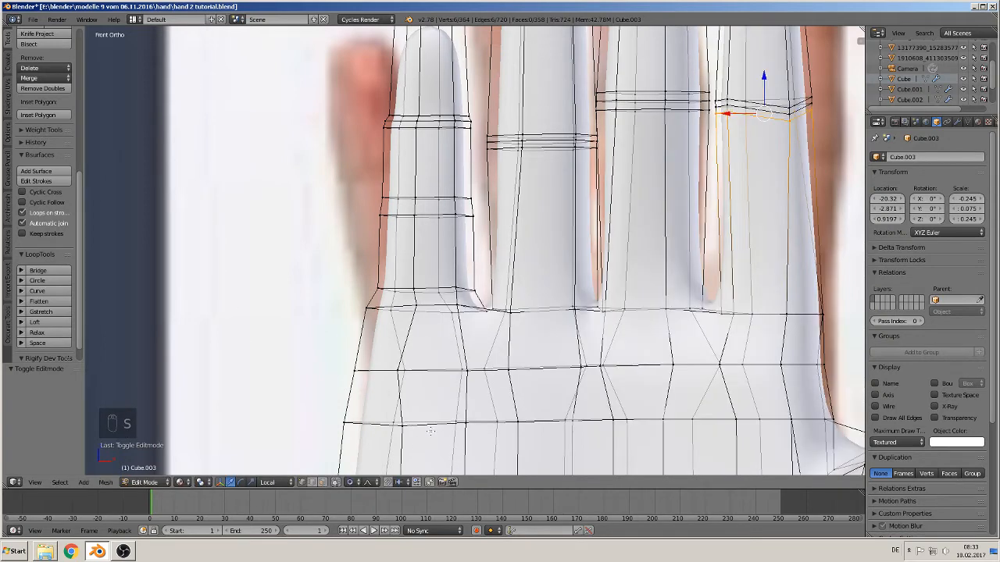
# With proportional editing disabled, flatten the central edge loop of the index finger's middle joint by scaling it to 0 along Z
pyautogui.click(350, 482)
pyautogui.click(368, 470)
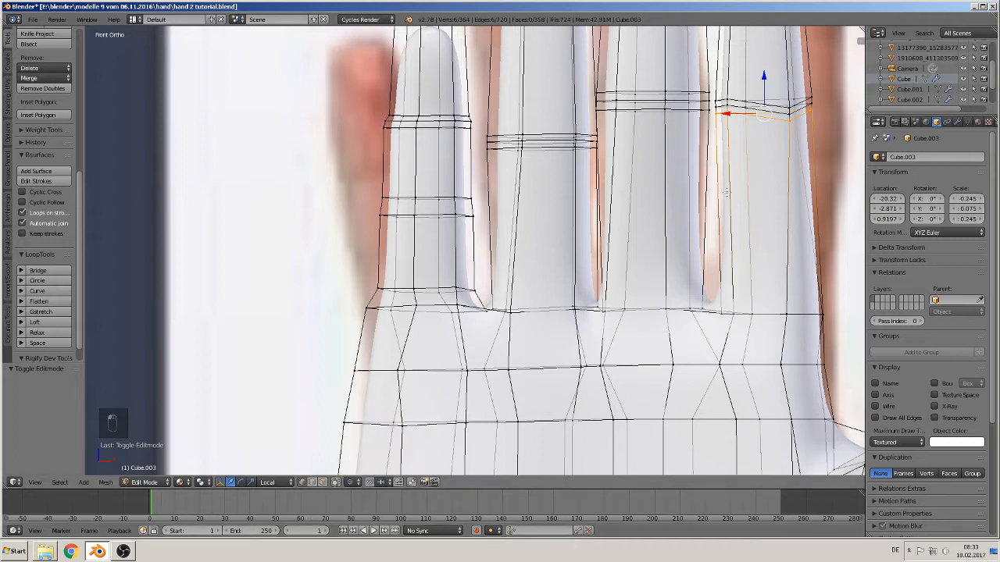
pyautogui.press('s')
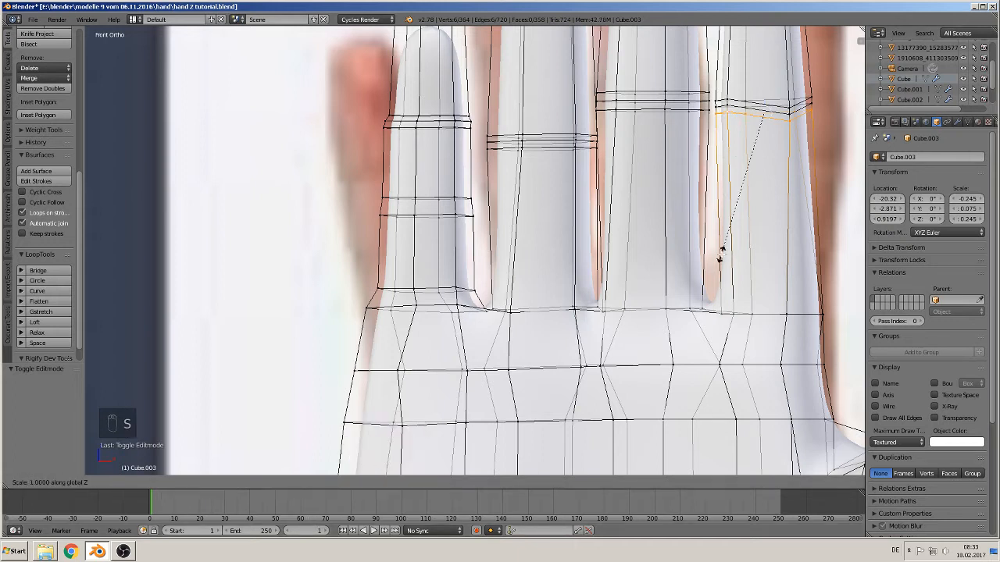
pyautogui.rightClick(731, 248)
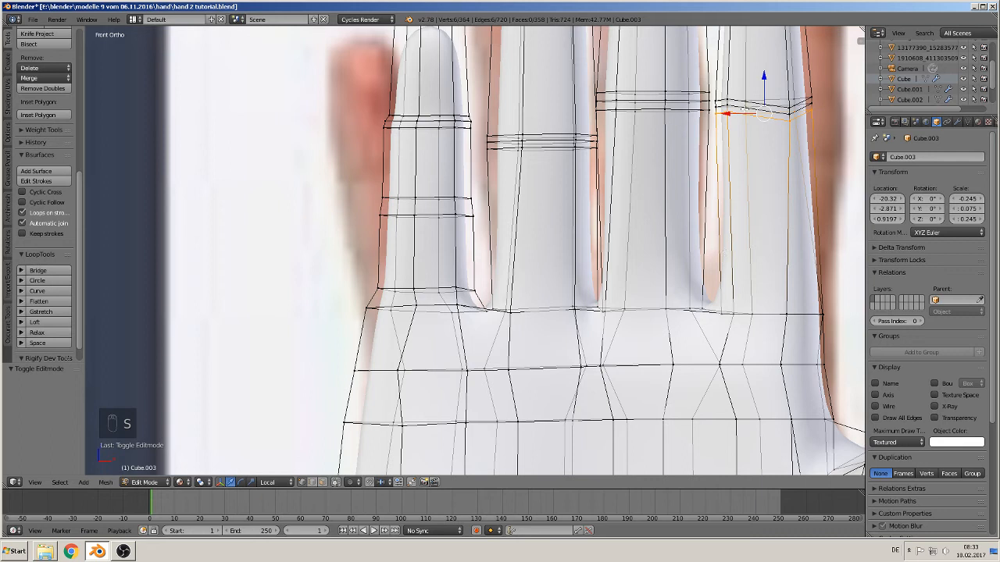
pyautogui.keyDown('alt'); pyautogui.rightClick(744, 109); pyautogui.keyUp('alt')
pyautogui.keyDown('alt'); pyautogui.rightClick(745, 109); pyautogui.keyUp('alt')
pyautogui.press('s')
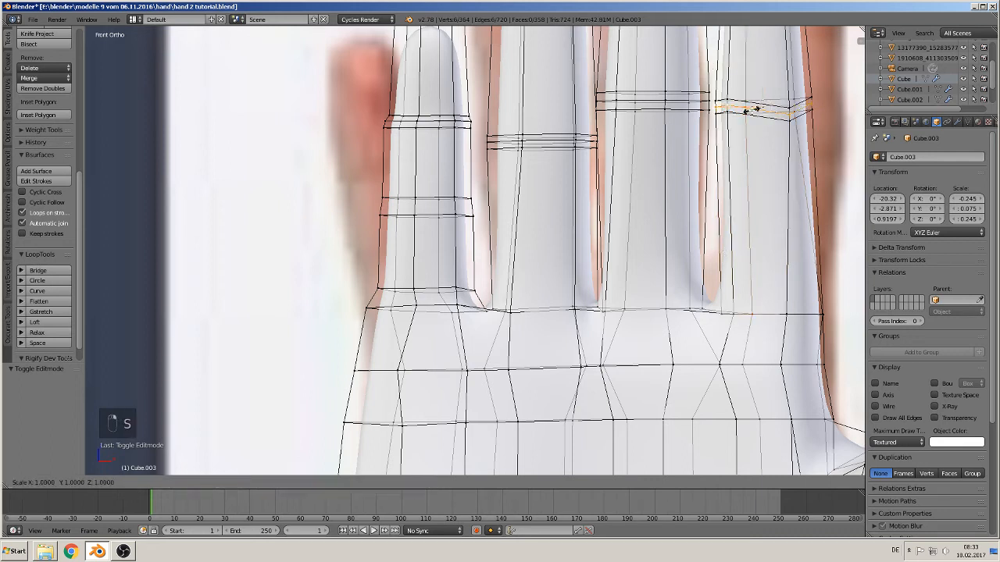
pyautogui.press('z')
pyautogui.press('0')
pyautogui.press('Return')
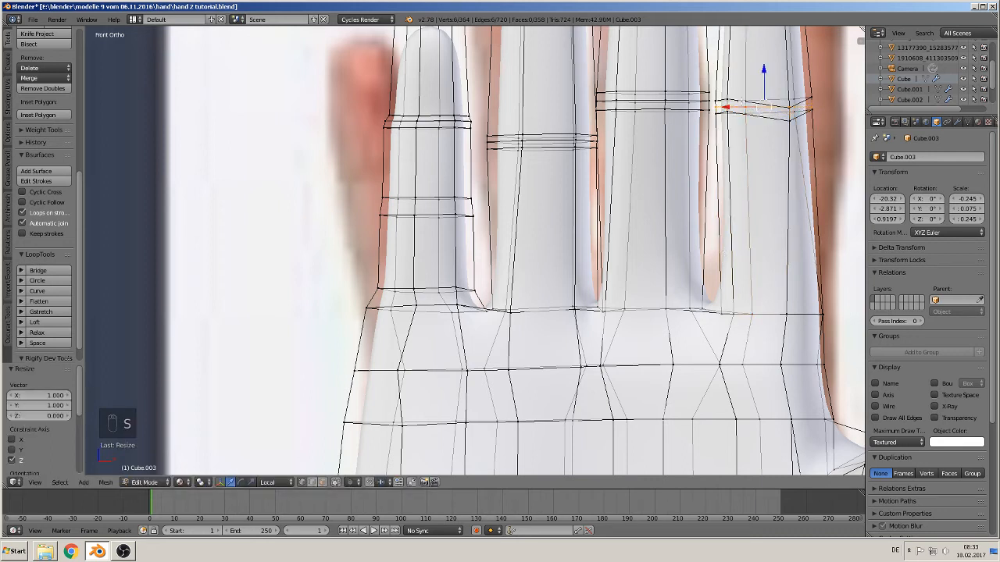
# Flatten the upper and lower edge loops of the index finger's middle joint by scaling each to 0 along Z
pyautogui.keyDown('alt'); pyautogui.rightClick(751, 103); pyautogui.keyUp('alt')
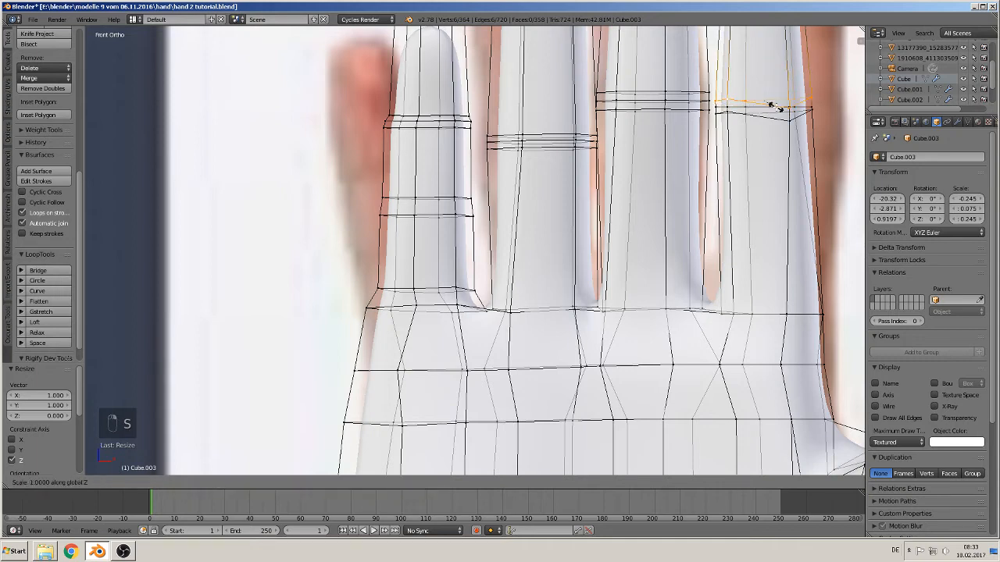
pyautogui.keyDown('alt'); pyautogui.rightClick(769, 119); pyautogui.keyUp('alt')
pyautogui.press('s')
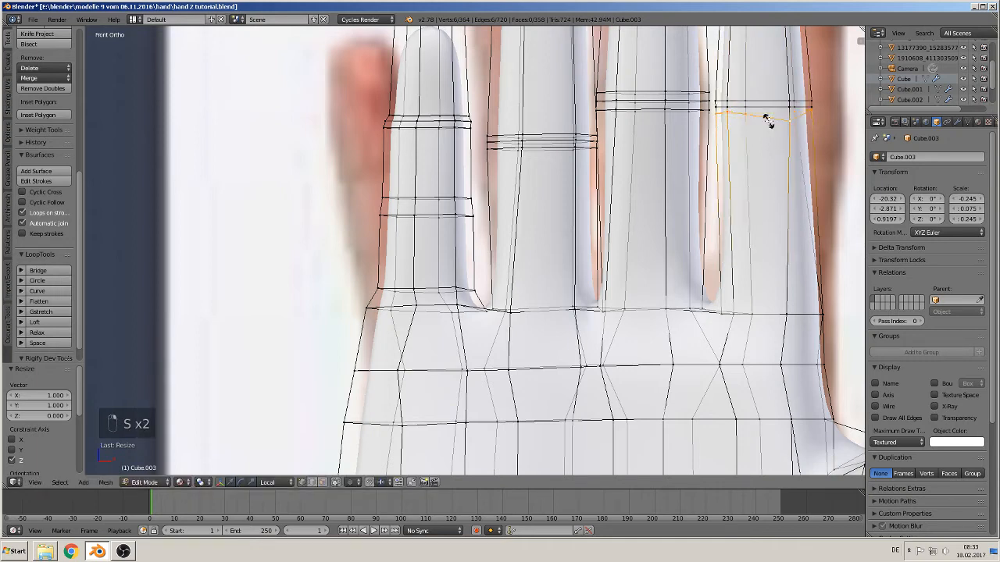
pyautogui.press('z')
pyautogui.click(768, 119)
# Enlarge the topmost loop of the little finger's upper joint by 1.047, shift it slightly along local X, and return to Object Mode
pyautogui.scroll(4, 390, 106)
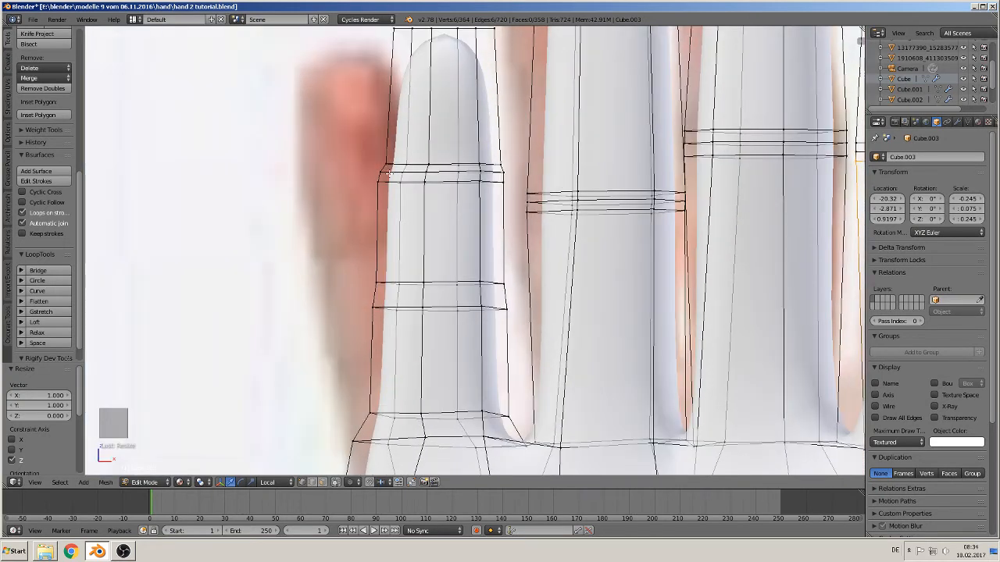
pyautogui.keyDown('alt'); pyautogui.rightClick(395, 164); pyautogui.keyUp('alt')
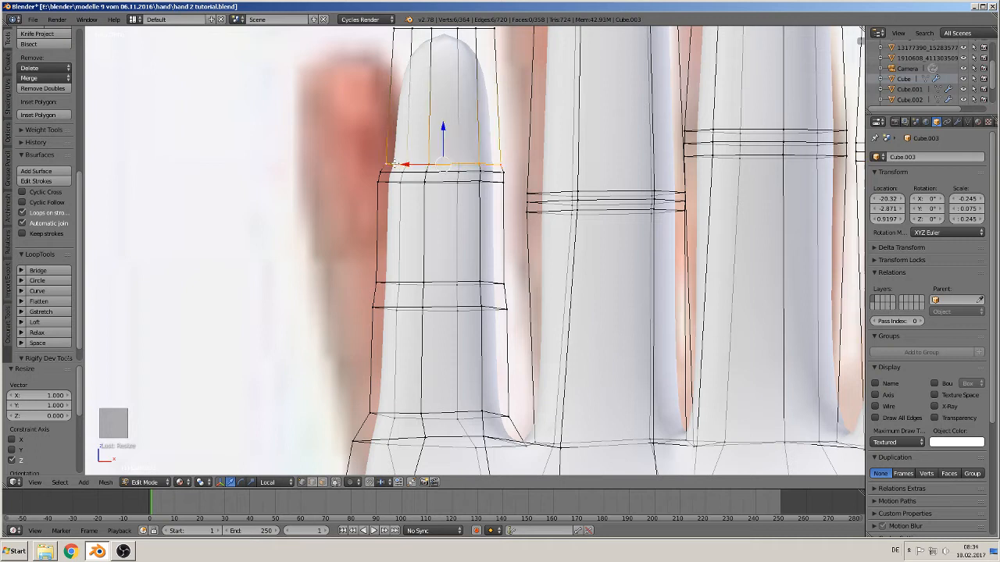
pyautogui.press('s')
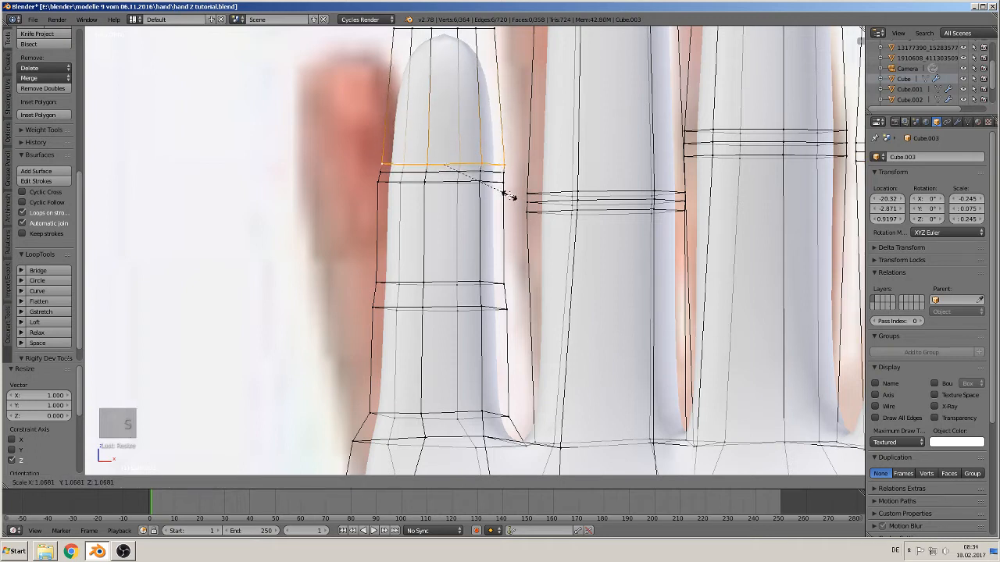
pyautogui.click(508, 194)
pyautogui.press('g')
pyautogui.press('x')
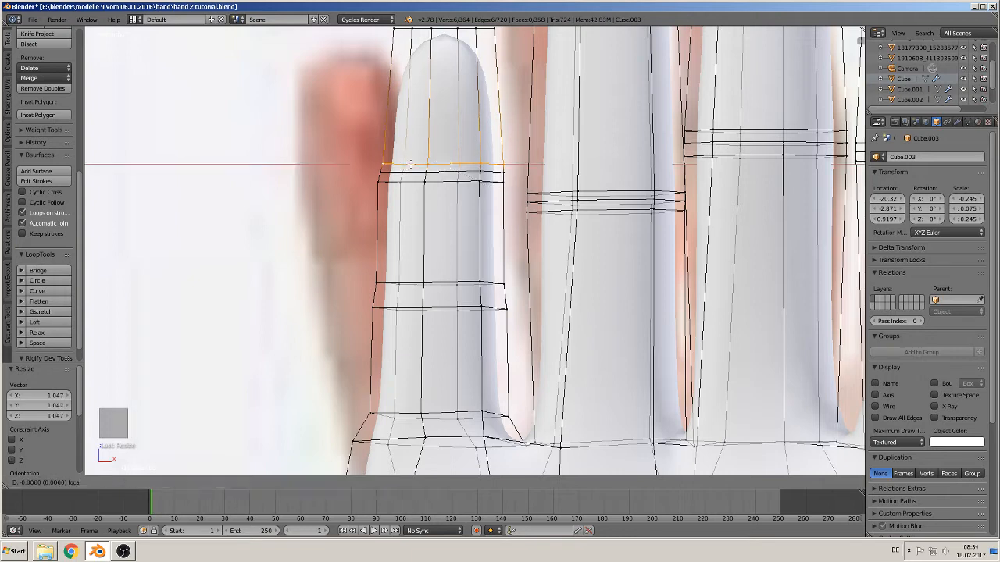
pyautogui.click(491, 244)
pyautogui.scroll(-2, 491, 244)
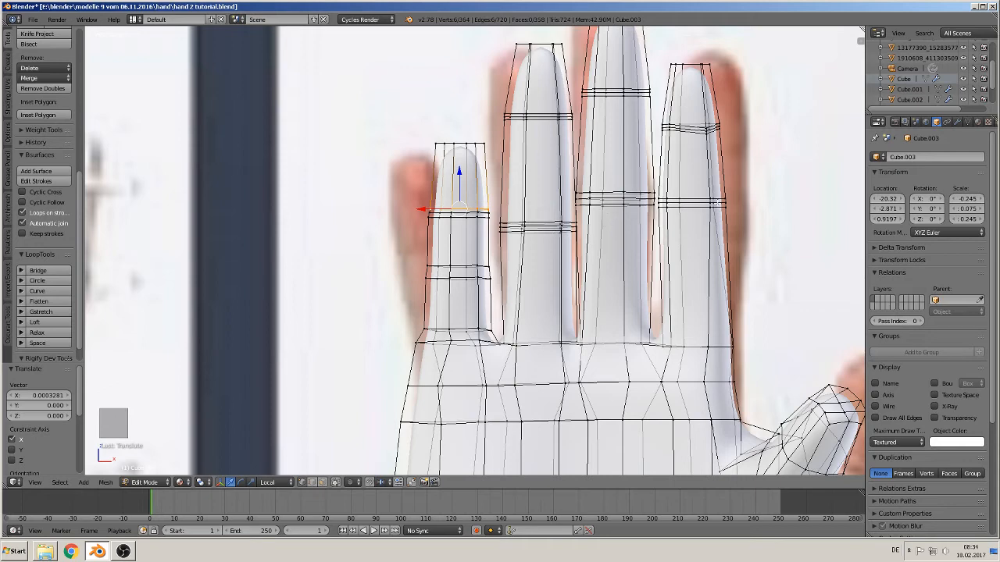
pyautogui.press('Tab')
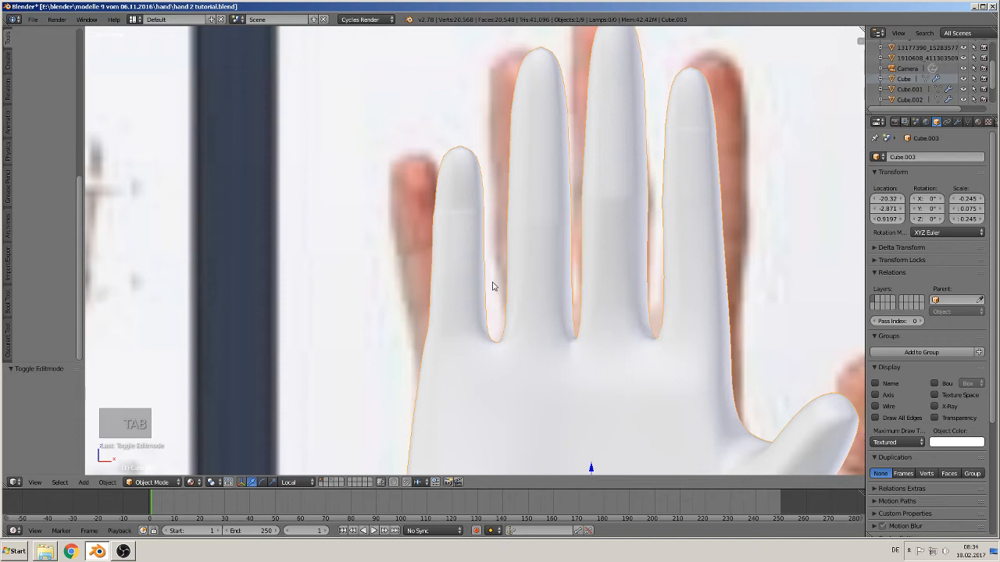
# Slightly enlarge the upper edge loop of the little finger's middle joint uniformly, and return to Object Mode
pyautogui.press('Tab')
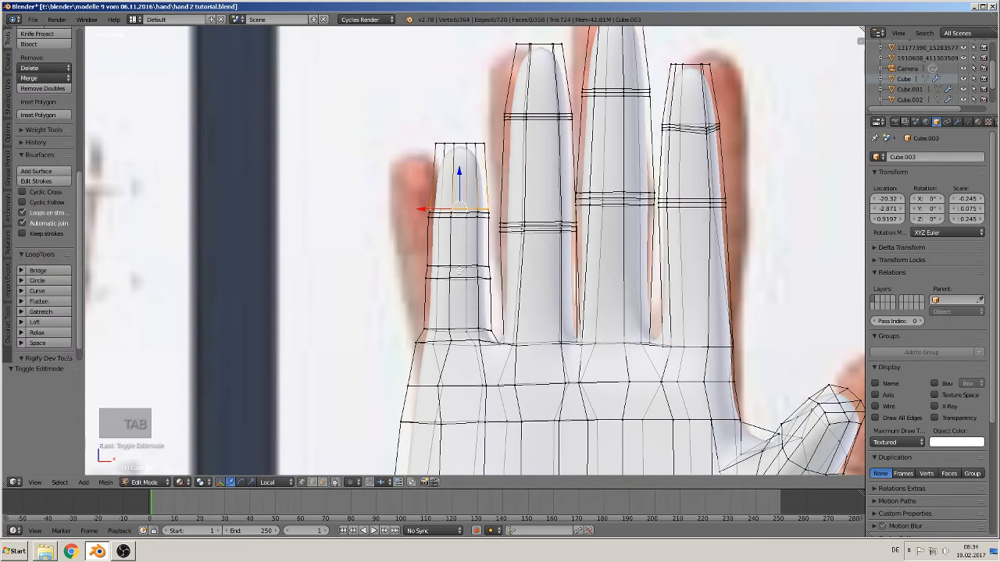
pyautogui.keyDown('alt'); pyautogui.rightClick(459, 270); pyautogui.keyUp('alt')
pyautogui.press('s')
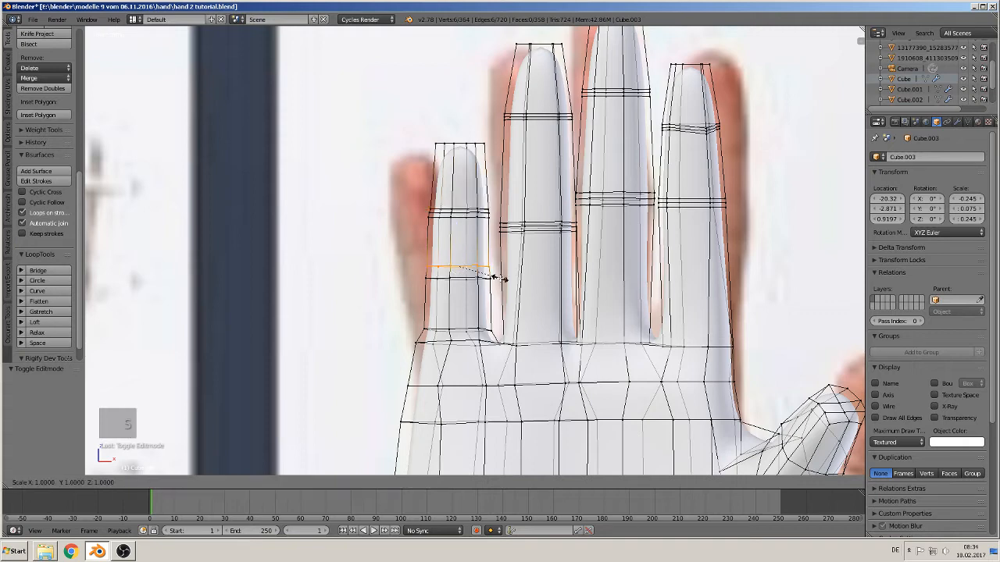
pyautogui.click(502, 278)
pyautogui.press('Tab')
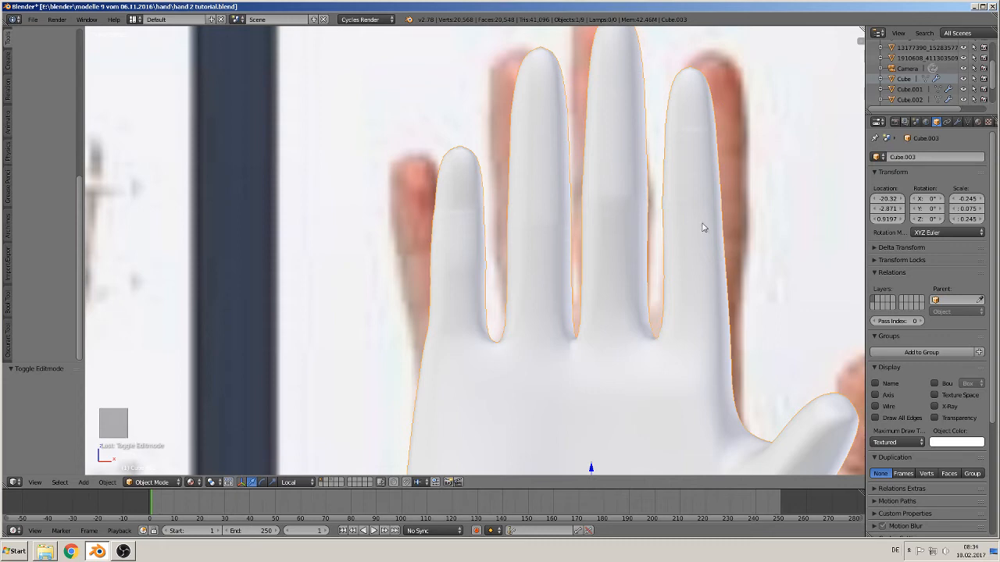
# Edge Slide the lower loop of the index finger's middle joint toward the finger base with a factor of -0.115
pyautogui.press('Tab')
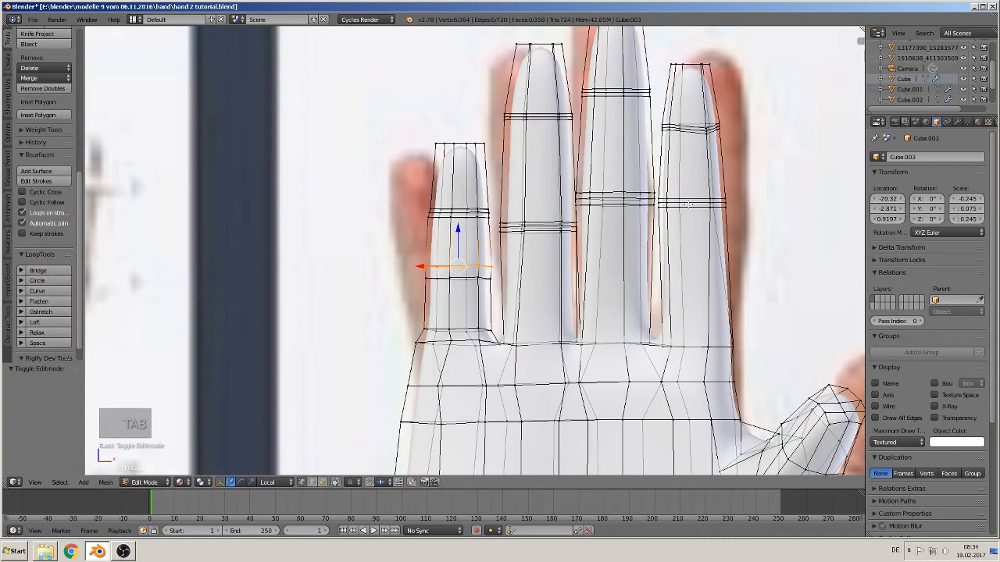
pyautogui.keyDown('alt'); pyautogui.rightClick(687, 205); pyautogui.keyUp('alt')
pyautogui.press('a')
pyautogui.press('a')
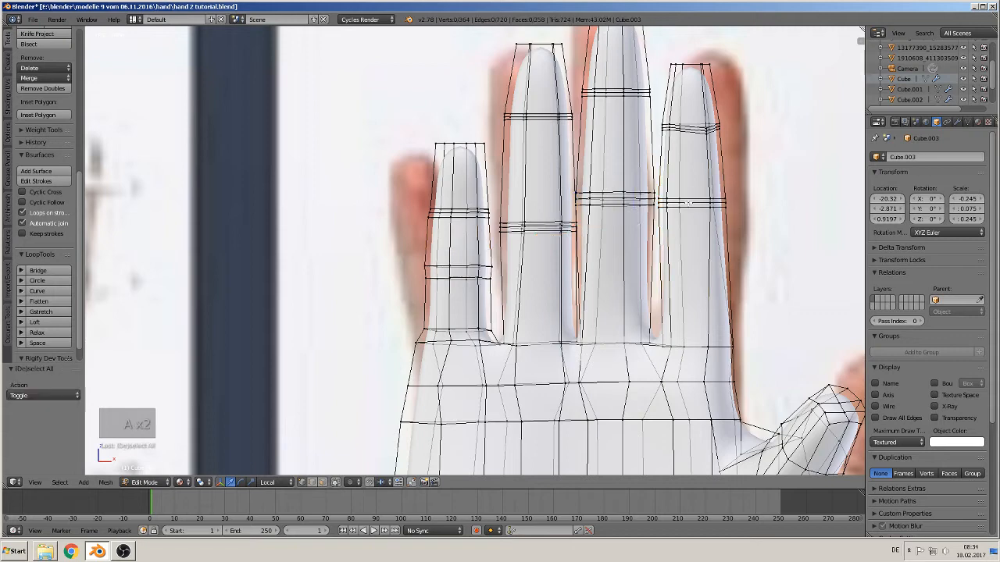
pyautogui.keyDown('alt'); pyautogui.rightClick(688, 201); pyautogui.keyUp('alt')
pyautogui.press('space')
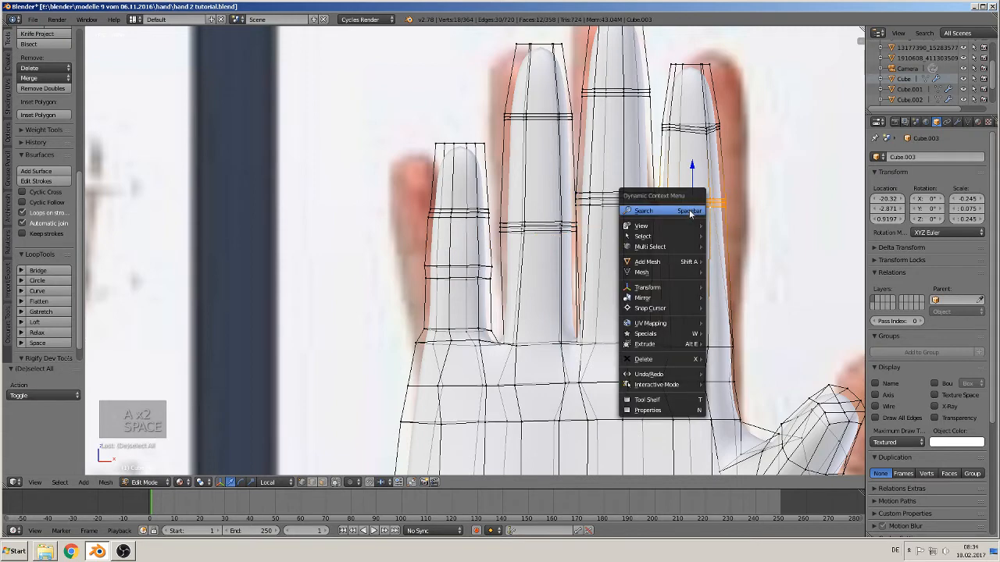
pyautogui.write('Edge Slide')
pyautogui.click(722, 231)
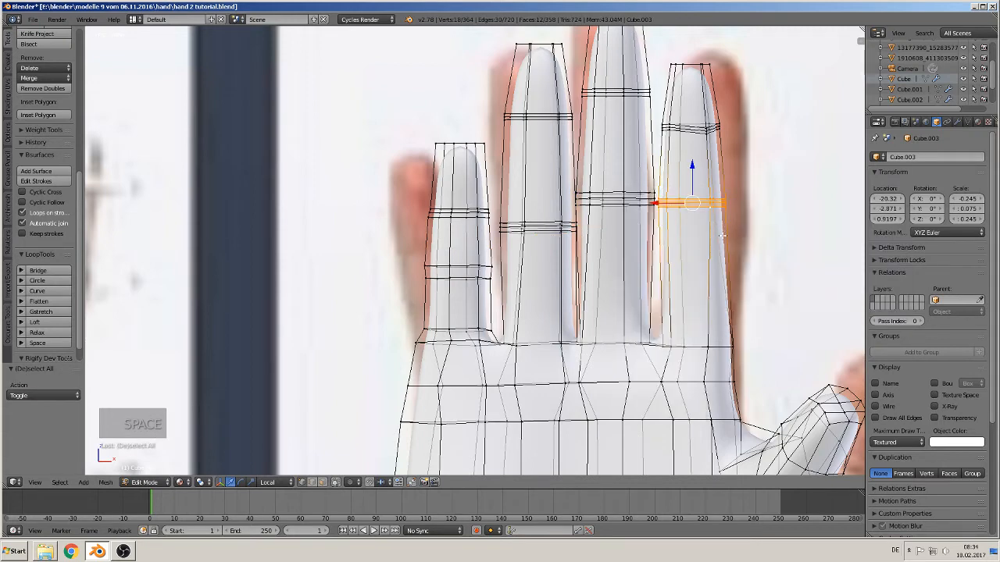
pyautogui.click(718, 216)
pyautogui.press('space')
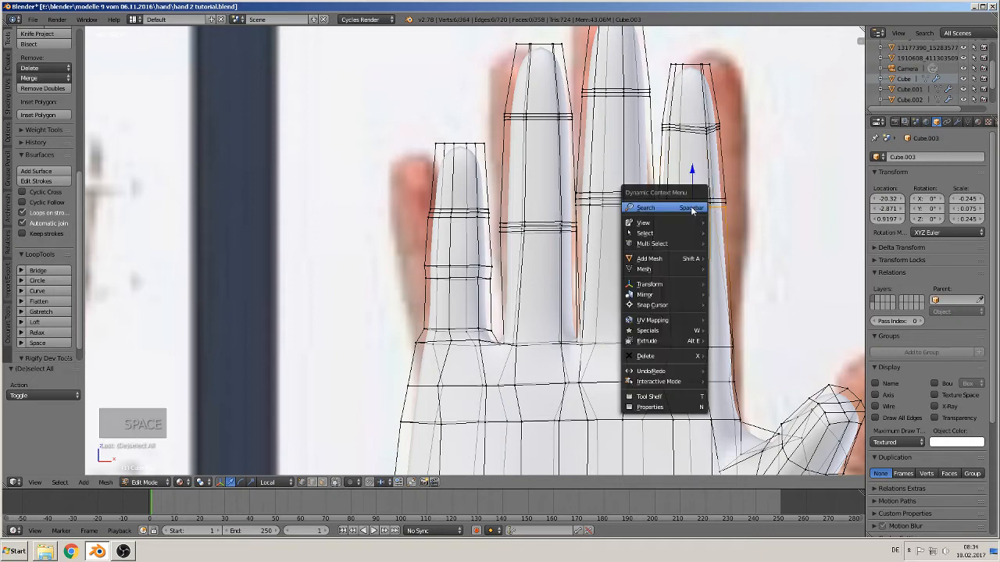
pyautogui.click(692, 209)
pyautogui.click(717, 224)
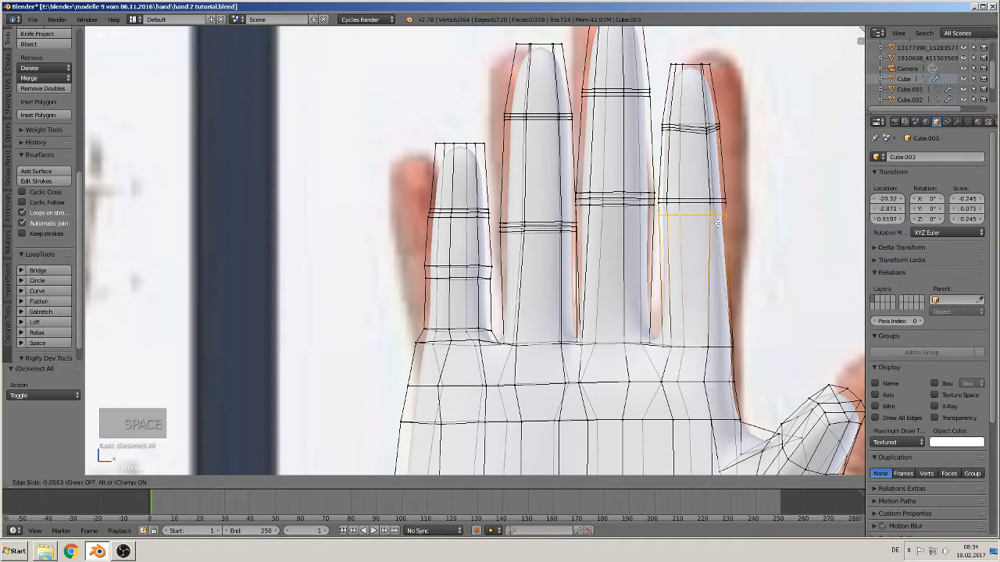
pyautogui.click(718, 226)
# Edge Slide the central loop of the index finger's middle joint toward the lower loop with a factor of -0.591
pyautogui.keyDown('alt'); pyautogui.rightClick(693, 202); pyautogui.keyUp('alt')
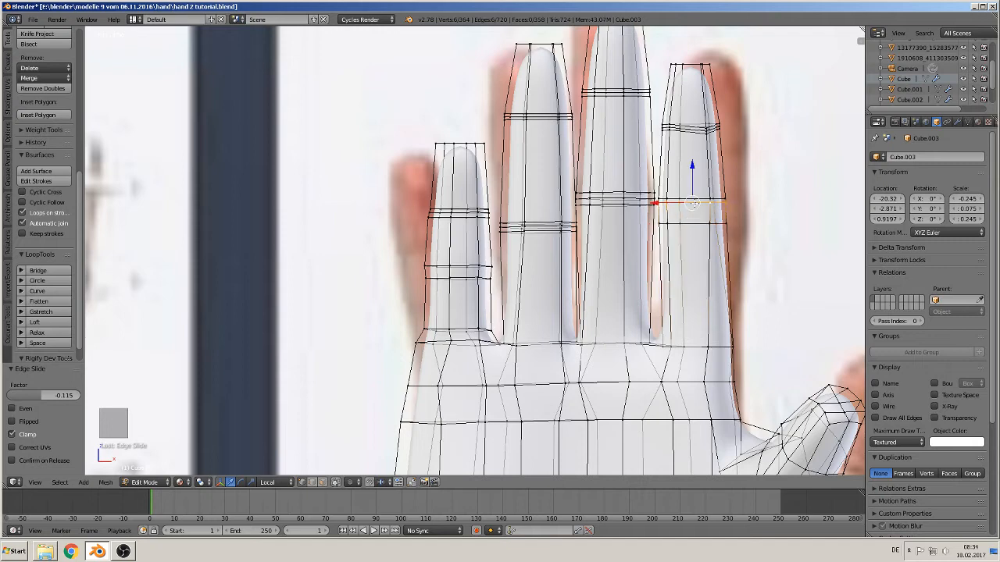
pyautogui.press('space')
pyautogui.click(693, 205)
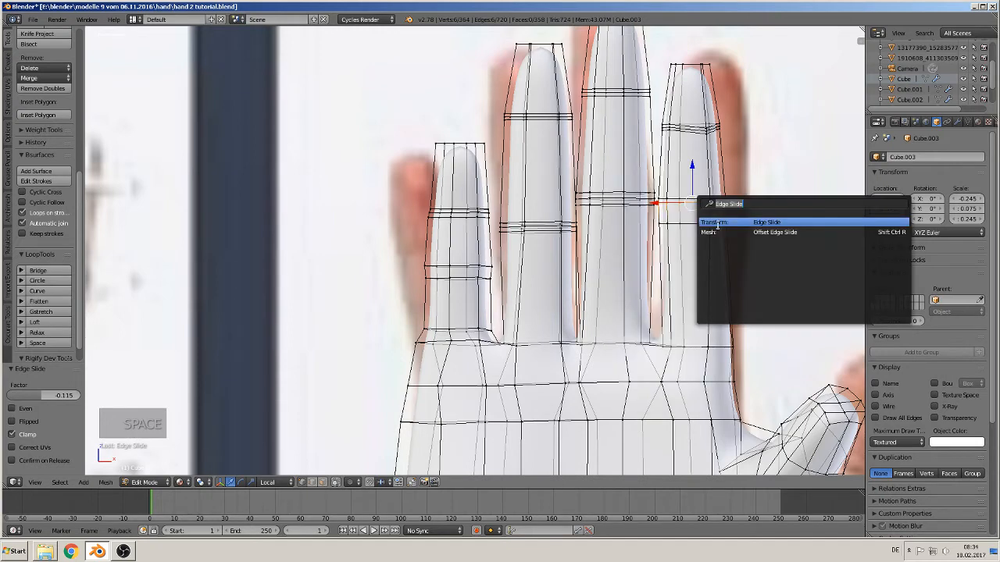
pyautogui.click(717, 225)
pyautogui.click(715, 231)
# Edge Slide the upper loop of the index finger's middle joint toward the finger base with a factor of -0.544
pyautogui.keyDown('alt'); pyautogui.rightClick(694, 202); pyautogui.keyUp('alt')
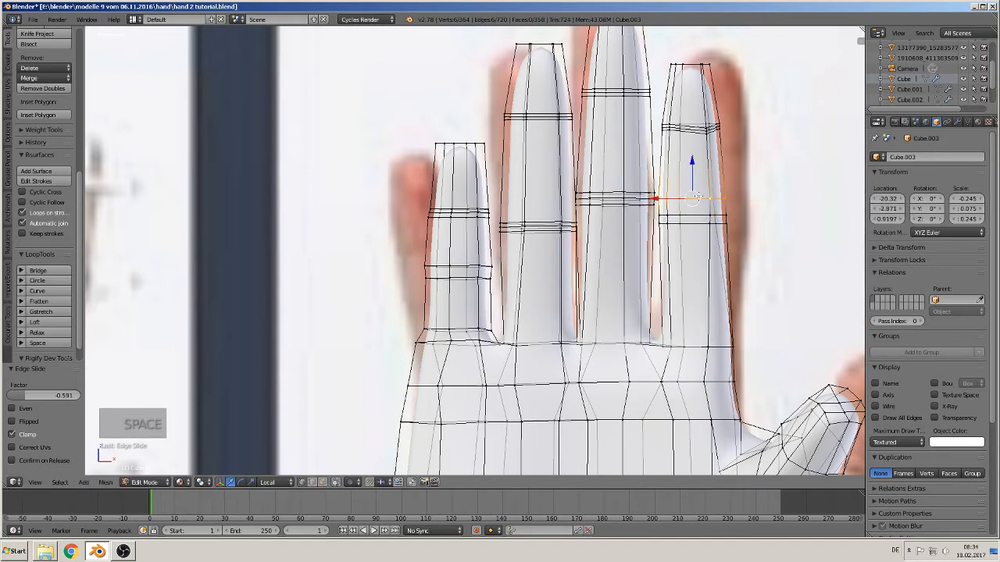
pyautogui.press('space')
pyautogui.click(699, 198)
pyautogui.click(731, 215)
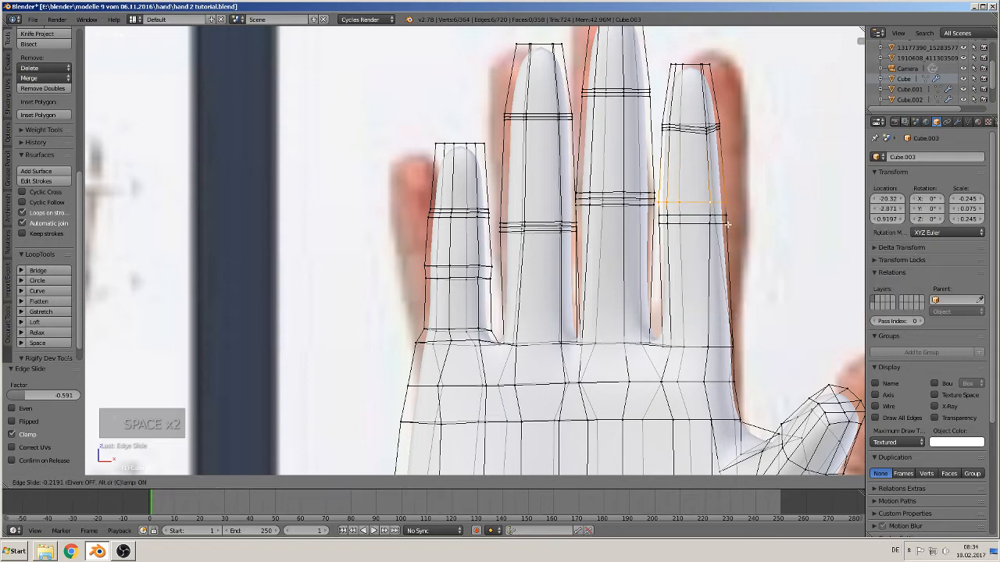
pyautogui.click(721, 242)
# Enlarge the central loop of the index finger's middle joint by 1.039, shift it slightly along local X, and return to Object Mode
pyautogui.press('s')
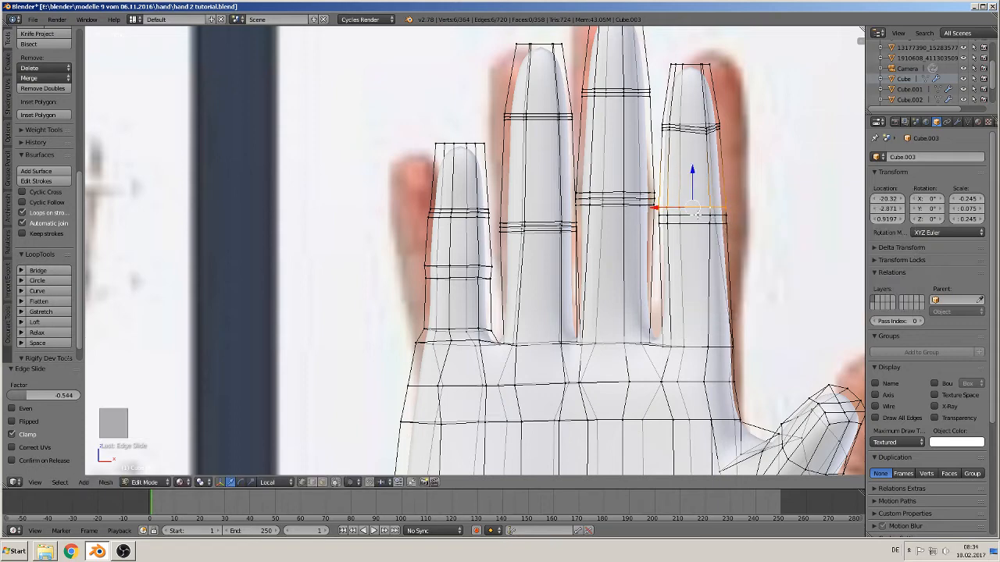
pyautogui.click(738, 230)
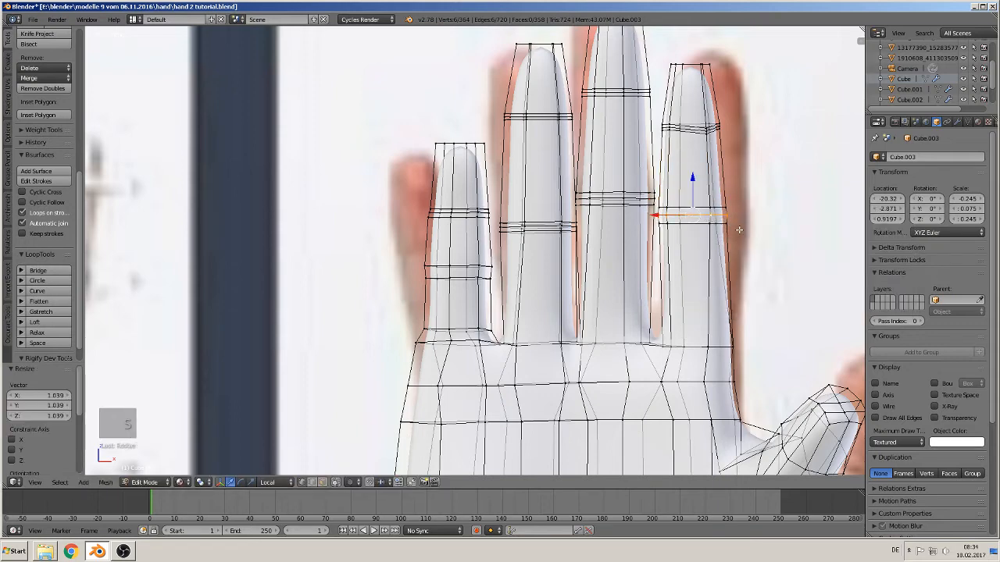
pyautogui.press('g')
pyautogui.press('x')
pyautogui.press('x')
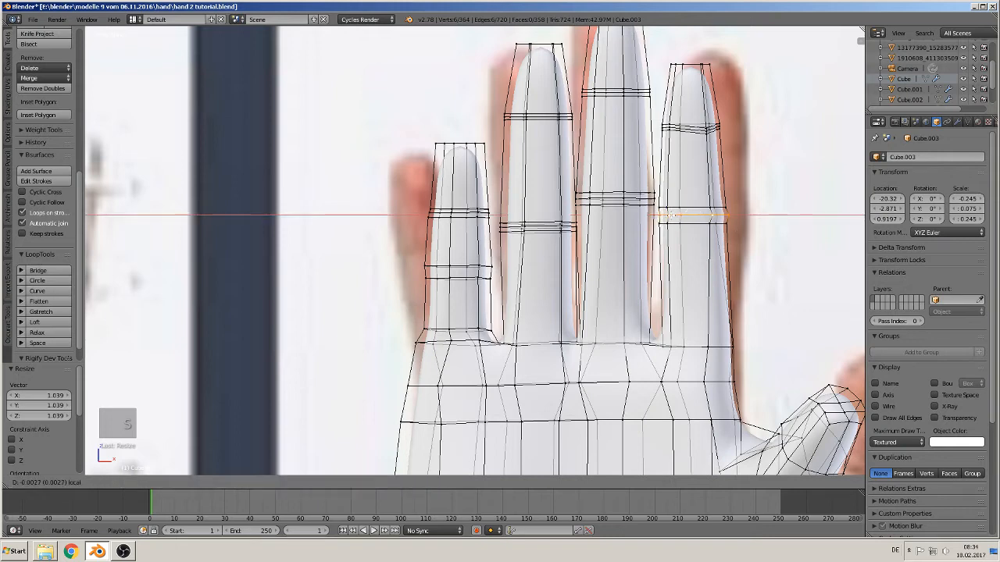
pyautogui.click(662, 212)
pyautogui.press('Tab')
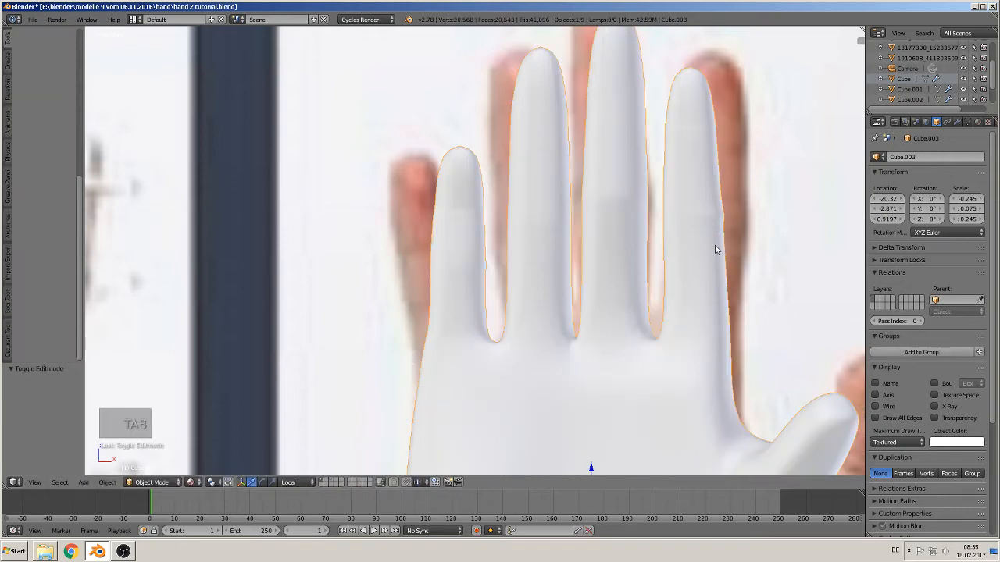
# Fine-tune the position of the index finger's central middle-joint loop along local X, and return to Object Mode
pyautogui.press('Tab')
pyautogui.press('g')
pyautogui.press('x')
pyautogui.press('x')
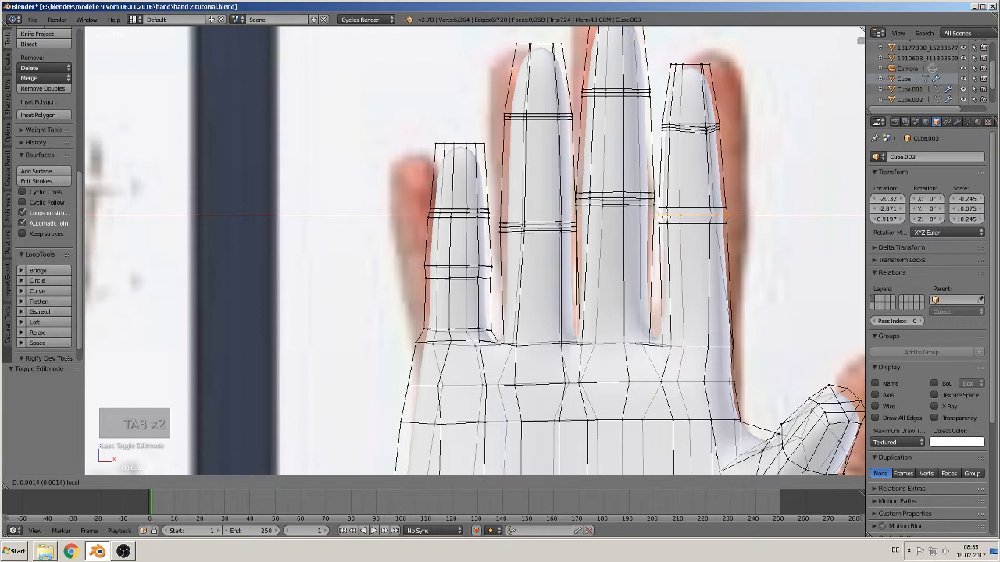
pyautogui.click(735, 247)
pyautogui.press('Tab')
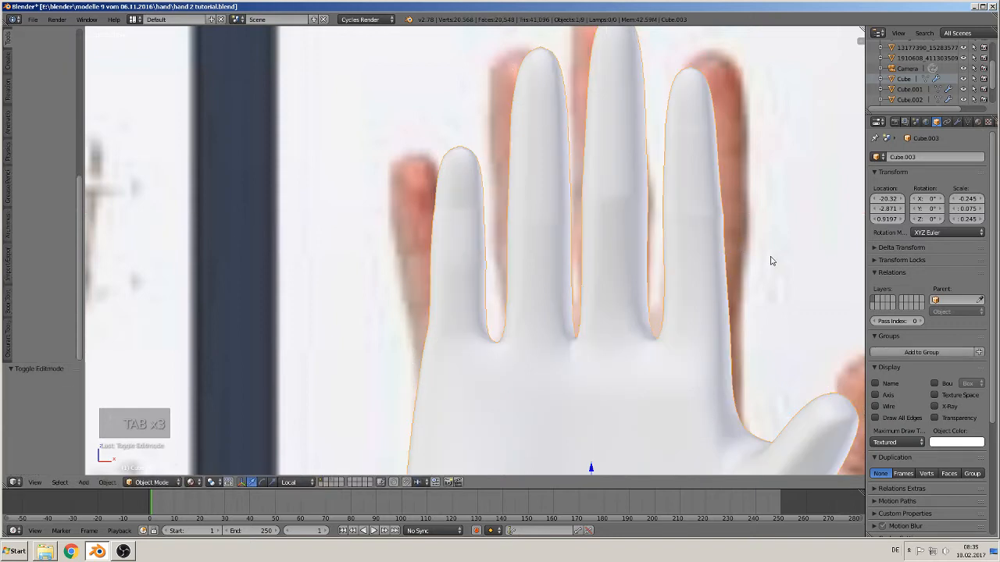
# Examine the thumb's shape up close from an oblique angle, comparing the smoothed surface with its edit mesh
pyautogui.scroll(-6, 661, 211)
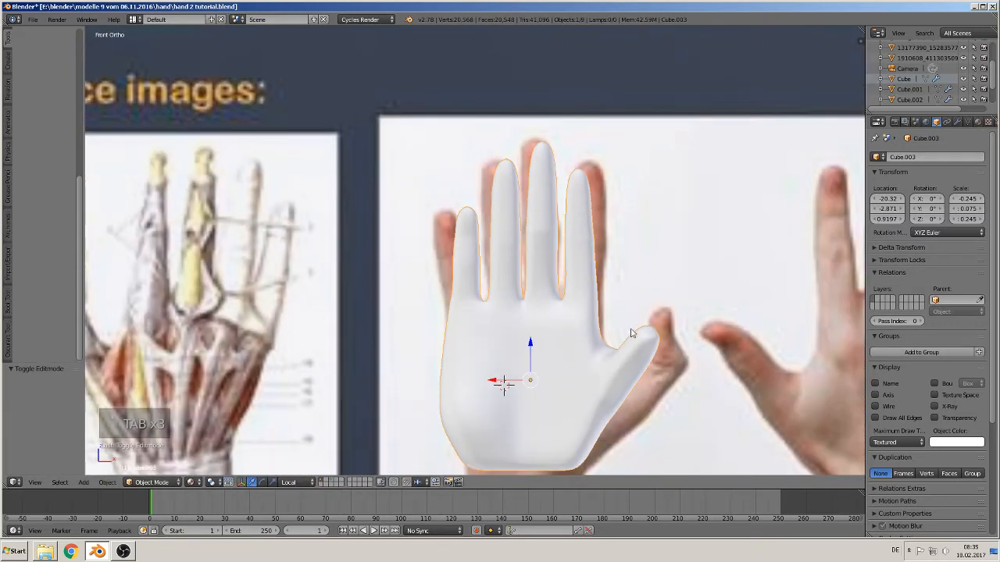
pyautogui.moveTo(633, 332); pyautogui.dragTo(710, 345, button='middle')
pyautogui.scroll(1, 660, 355)
pyautogui.keyDown('shift'); pyautogui.moveTo(649, 366); pyautogui.dragTo(635, 246, button='middle'); pyautogui.keyUp('shift')
pyautogui.scroll(1, 644, 243)
pyautogui.scroll(1, 691, 249)
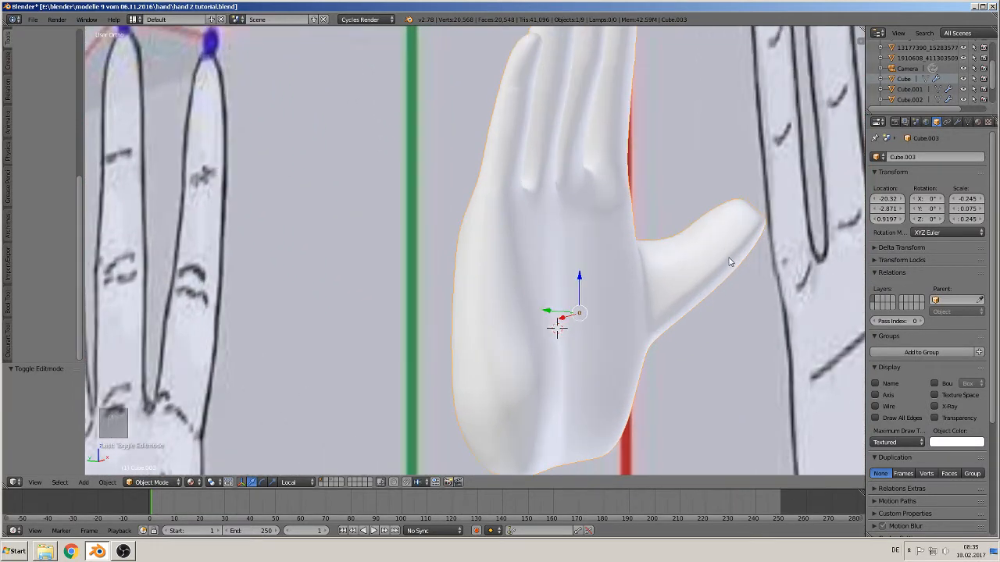
pyautogui.scroll(1, 719, 265)
pyautogui.press('Tab')
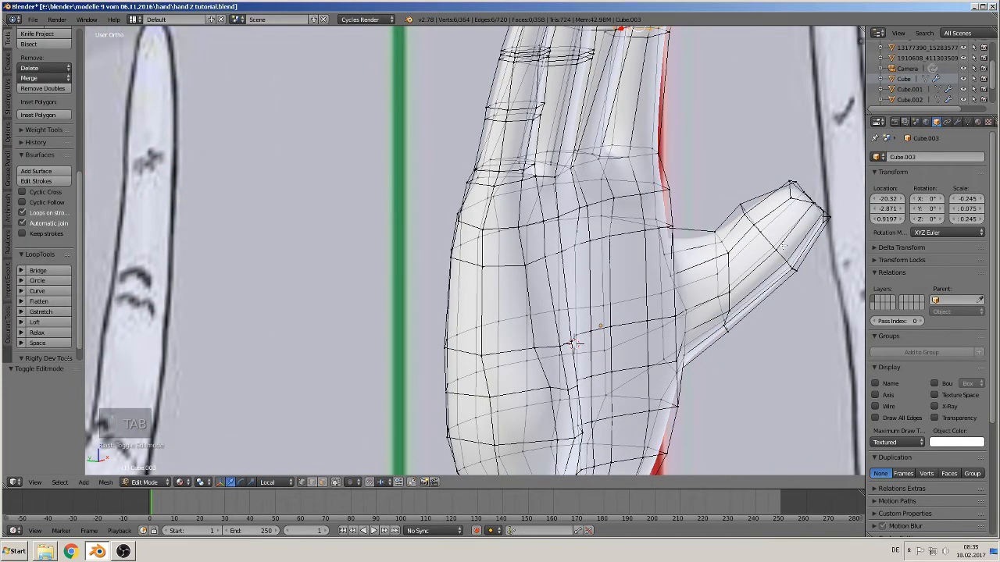
pyautogui.keyDown('shift'); pyautogui.moveTo(782, 246); pyautogui.dragTo(685, 234, button='middle'); pyautogui.keyUp('shift')
pyautogui.press('Tab')
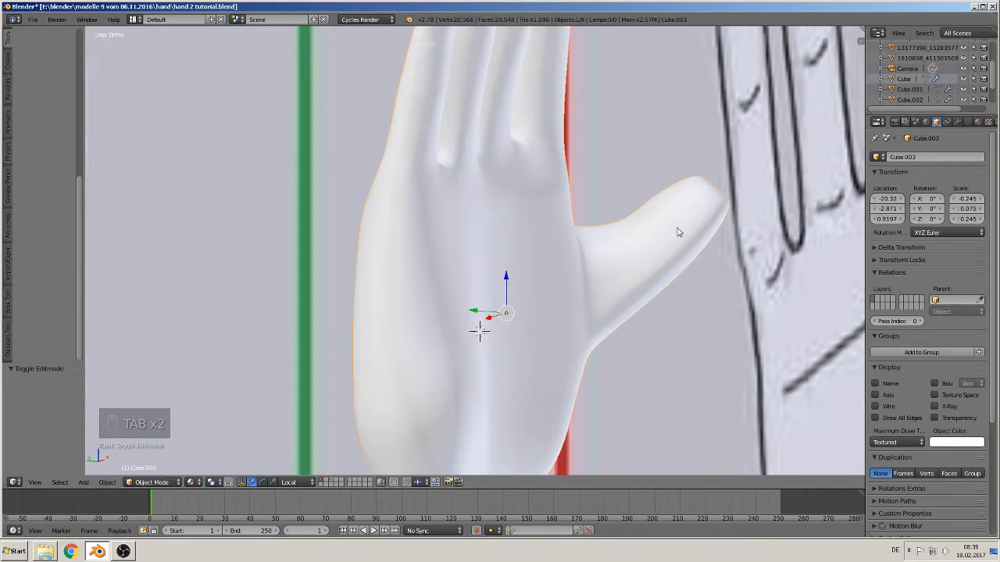
pyautogui.press('Tab')
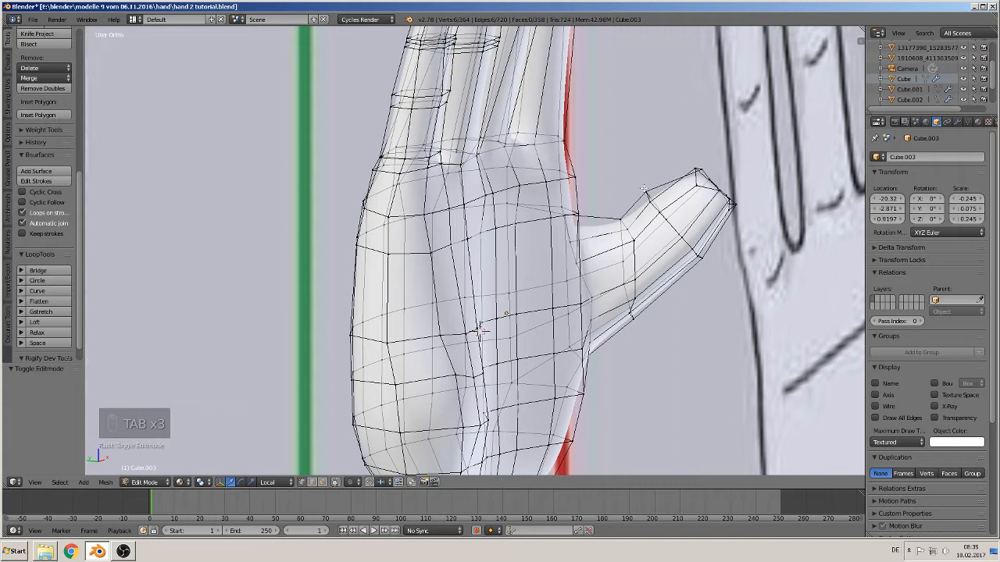
# Try to move the thumb edge facing the index finger downward with proportional editing enabled, and undo the change
pyautogui.rightClick(645, 190)
pyautogui.click(353, 484)
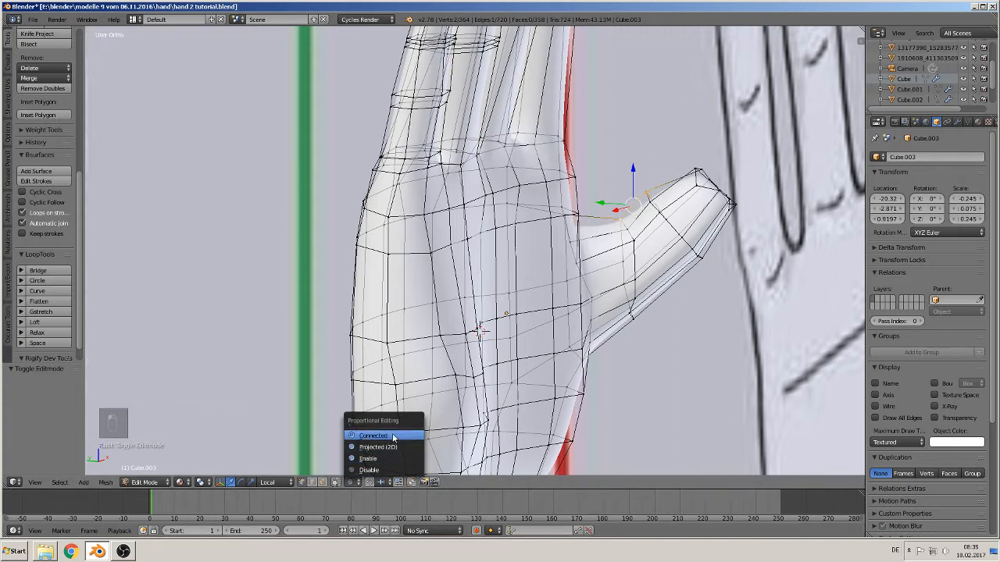
pyautogui.click(367, 459)
pyautogui.moveTo(656, 262); pyautogui.dragTo(649, 251, button='middle')
pyautogui.press('g')
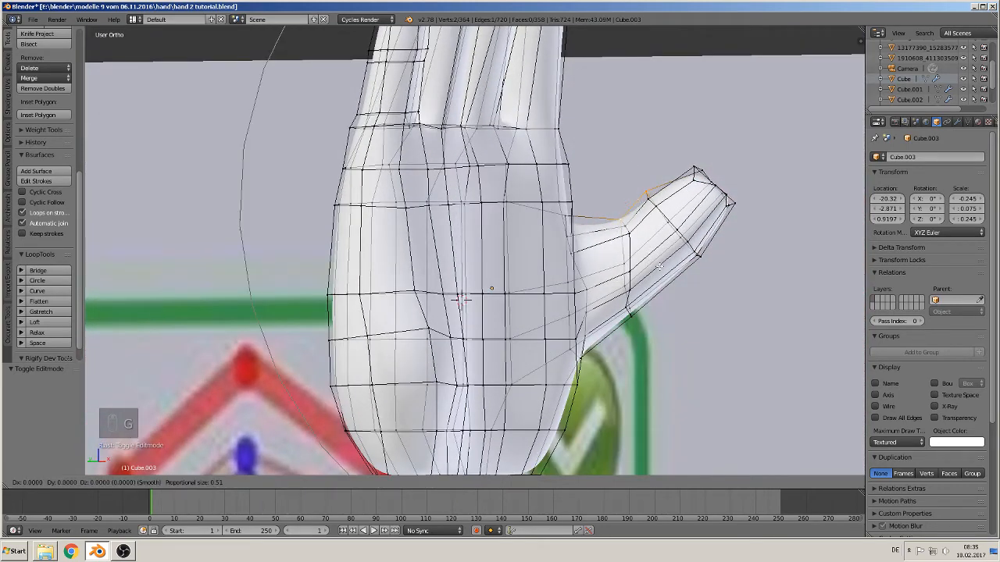
pyautogui.scroll(3, 659, 264)
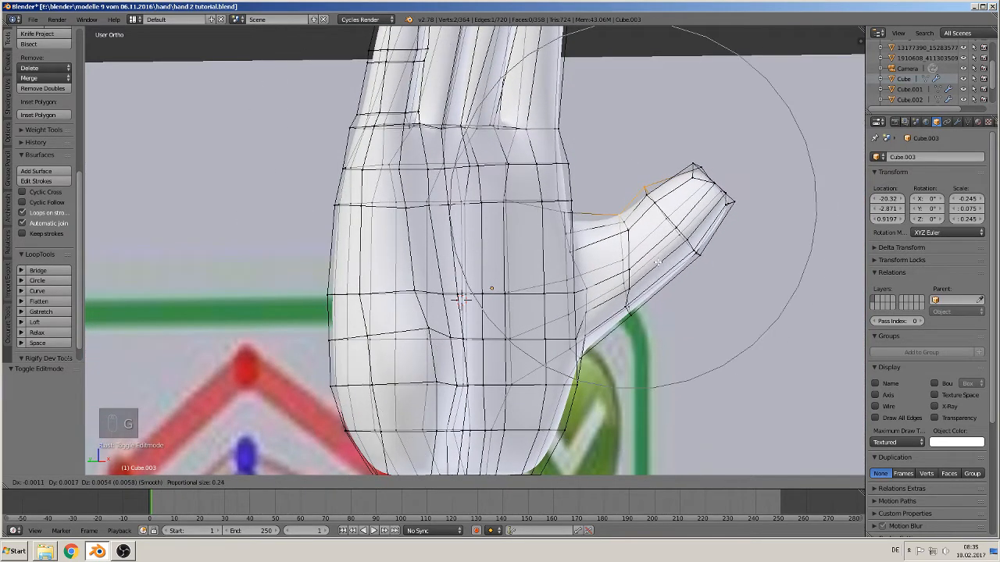
pyautogui.scroll(8, 658, 264)
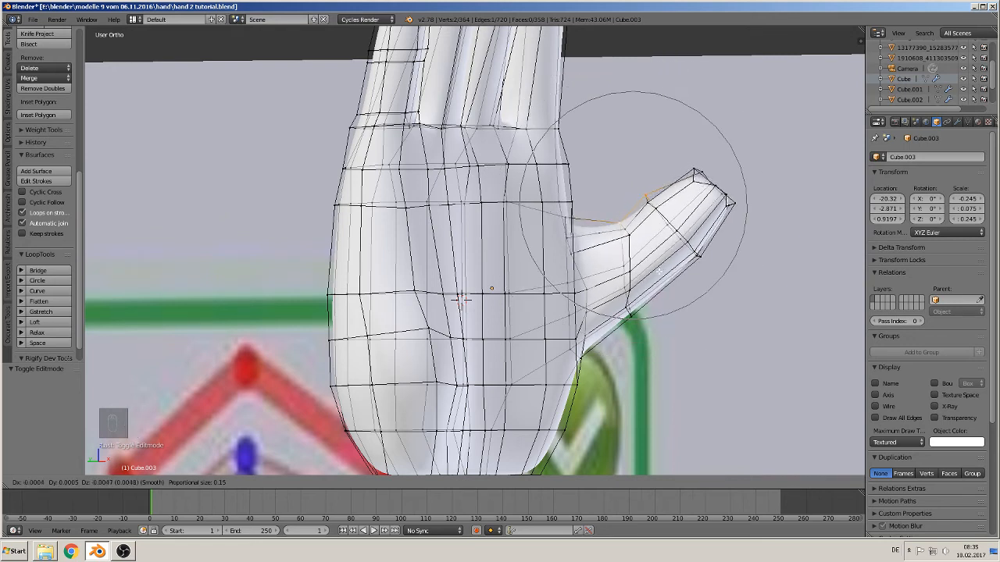
pyautogui.click(655, 274)
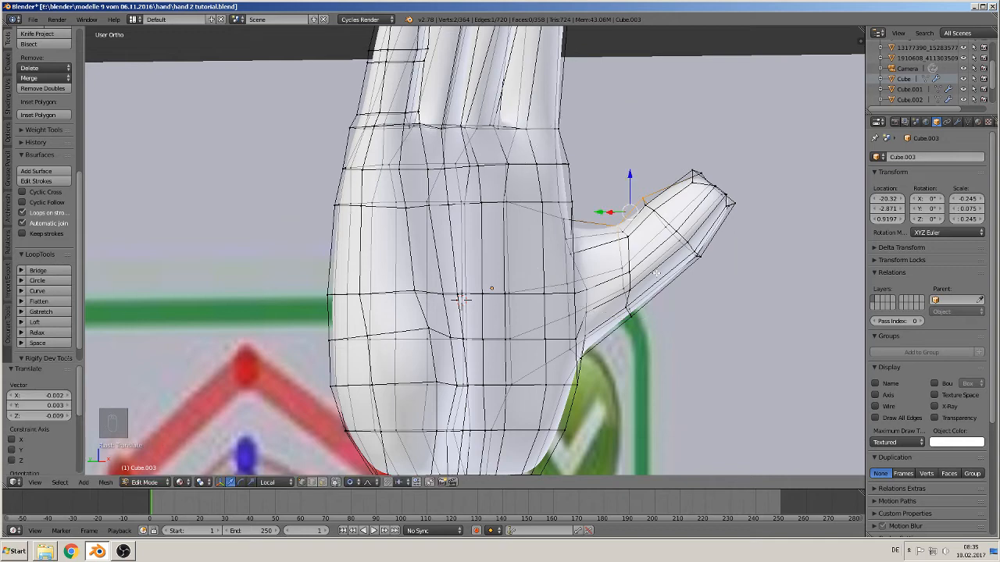
pyautogui.press('Tab')
pyautogui.moveTo(655, 273); pyautogui.dragTo(671, 300, button='middle')
pyautogui.hotkey('ctrl', 'z')
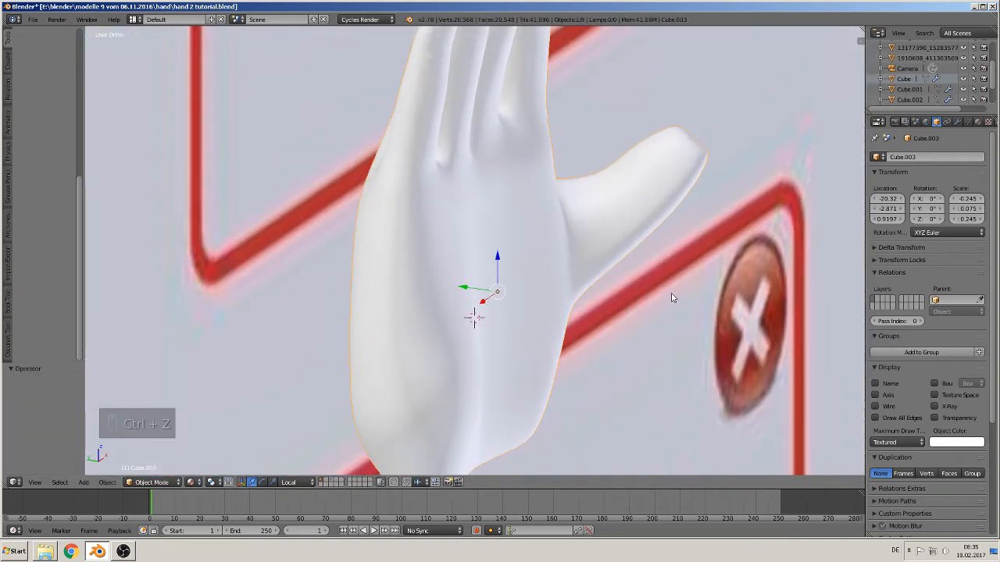
# Lower the thumb edge facing the index finger using connected proportional editing at size 0.15, and return to Object Mode
pyautogui.press('Tab')
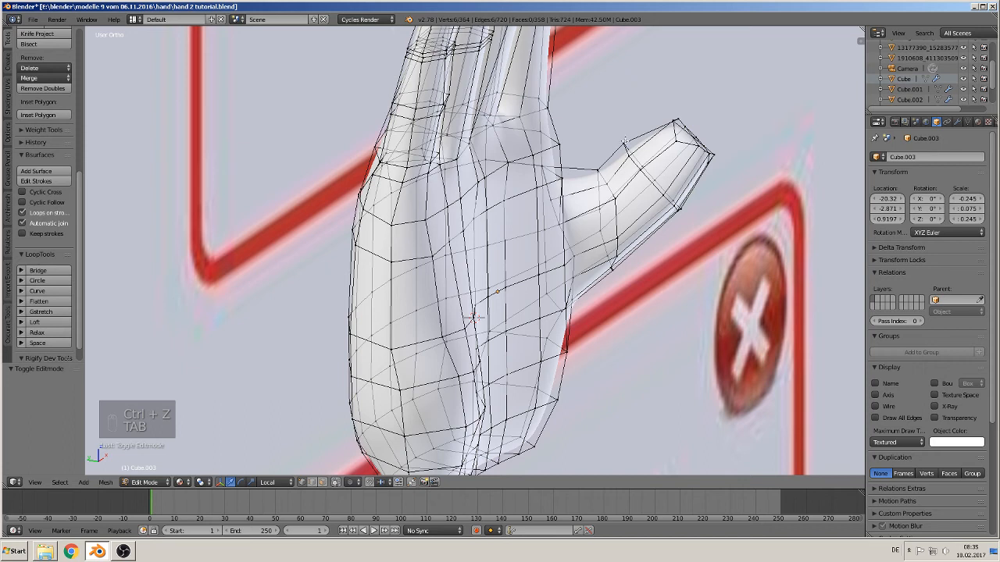
pyautogui.keyDown('shift'); pyautogui.rightClick(599, 168); pyautogui.keyUp('shift')
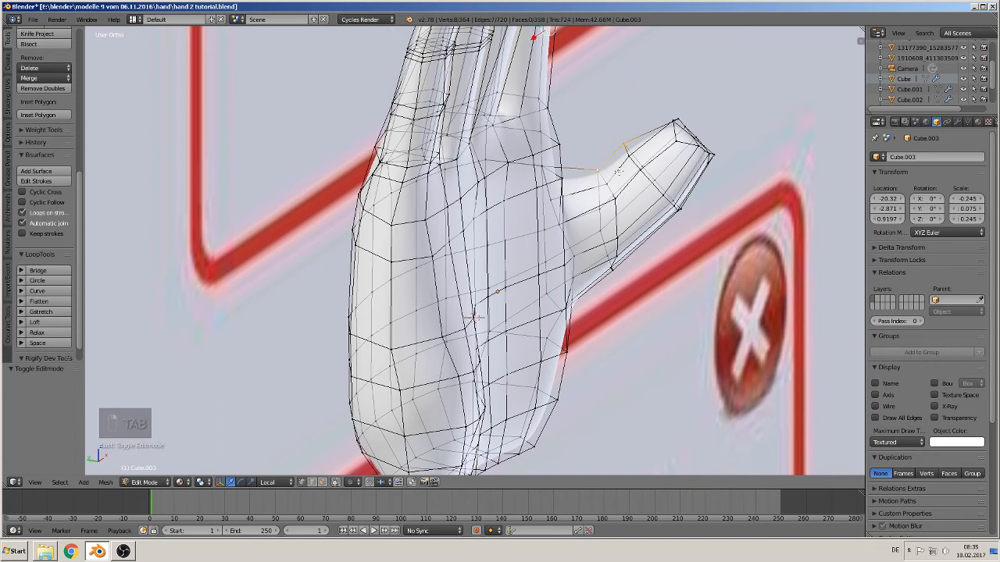
pyautogui.rightClick(604, 163)
pyautogui.press('g')
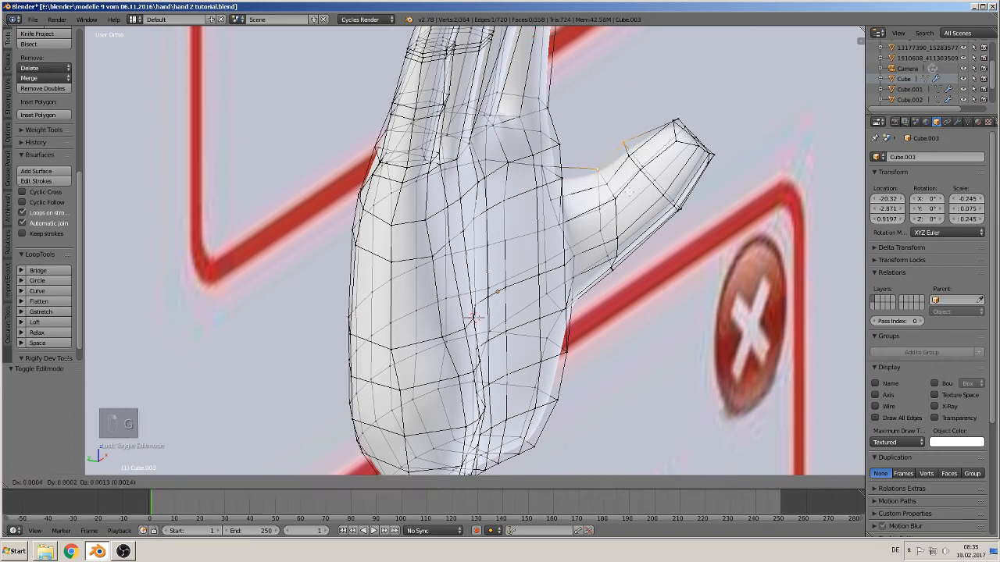
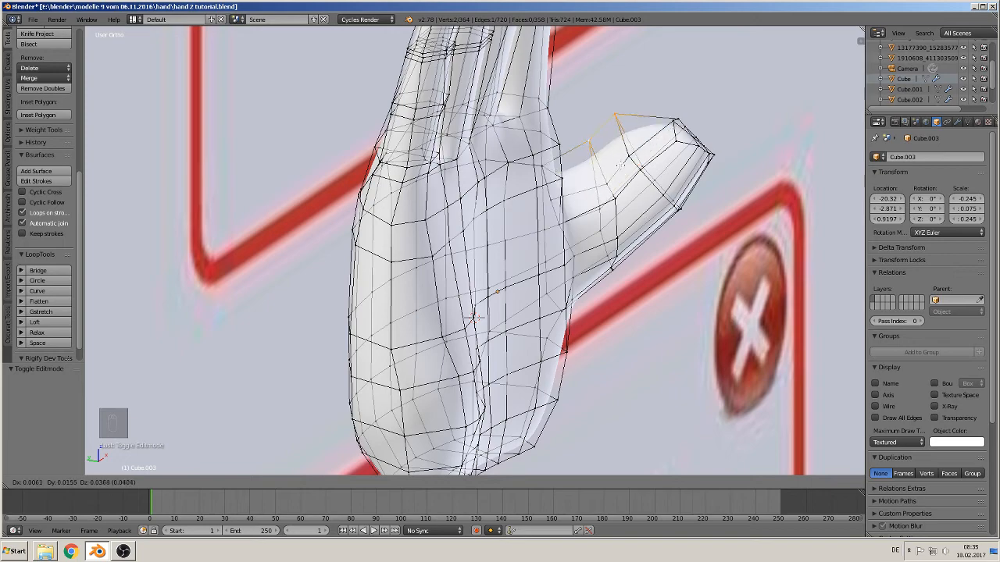
pyautogui.rightClick(622, 164)
pyautogui.keyDown('shift'); pyautogui.moveTo(630, 163); pyautogui.dragTo(547, 260, button='middle'); pyautogui.keyUp('shift')
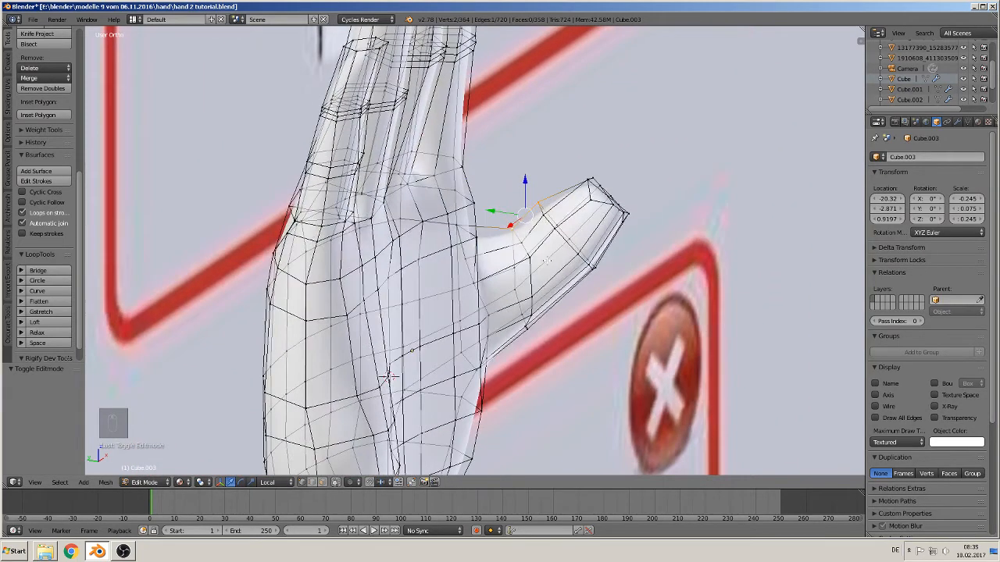
pyautogui.click(358, 482)
pyautogui.click(381, 438)
pyautogui.press('g')
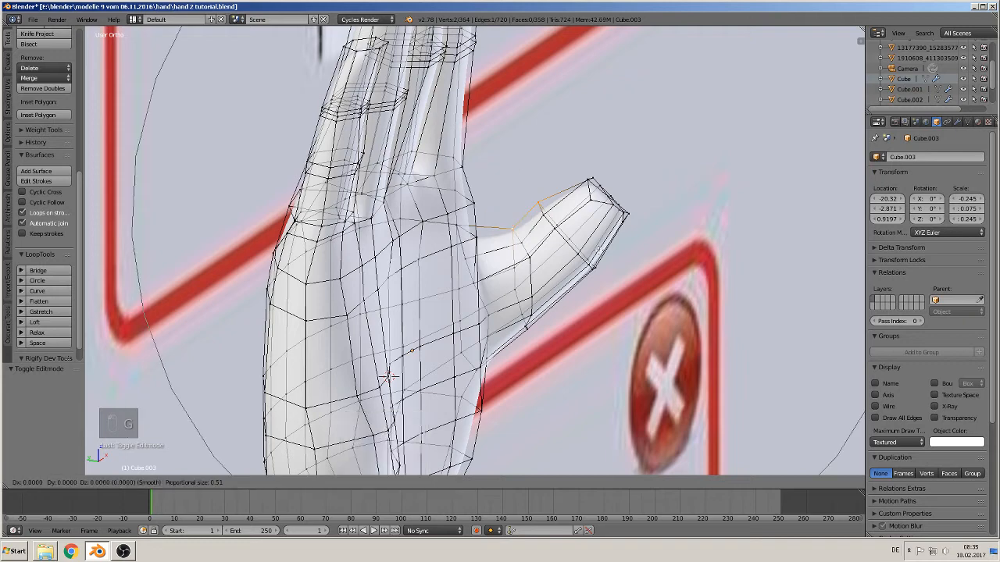
pyautogui.scroll(10, 594, 248)
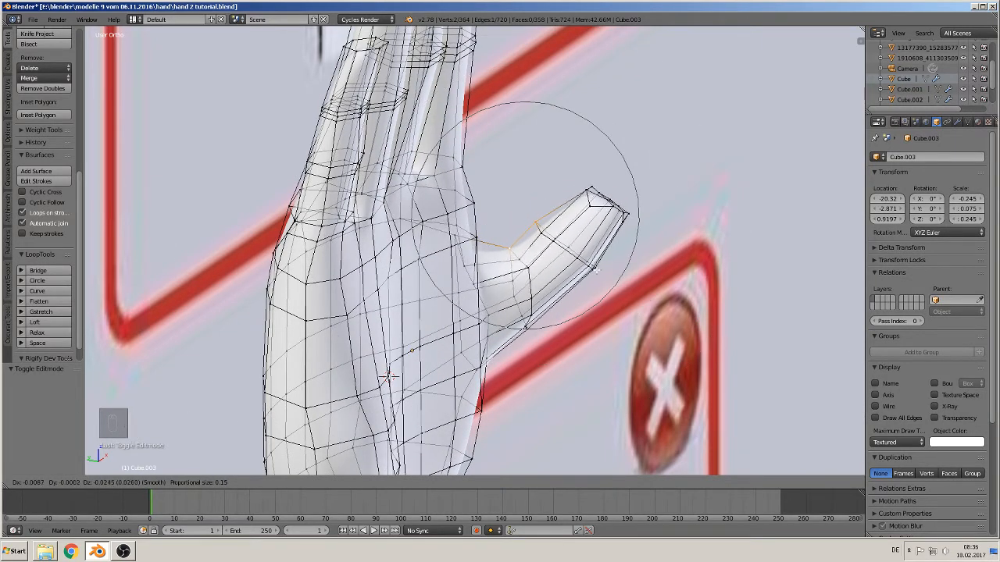
pyautogui.click(596, 267)
pyautogui.moveTo(597, 267); pyautogui.dragTo(413, 290, button='middle')
pyautogui.press('Tab')
pyautogui.scroll(4, 460, 214)
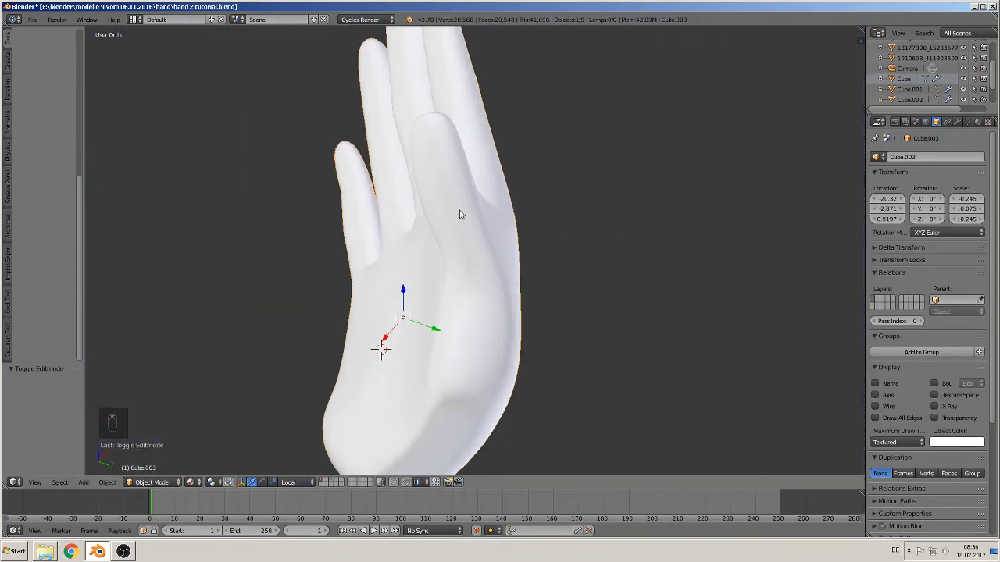
# Disable proportional editing on the hand mesh, switch to edge selection and limit selection to visible geometry
pyautogui.press('Tab')
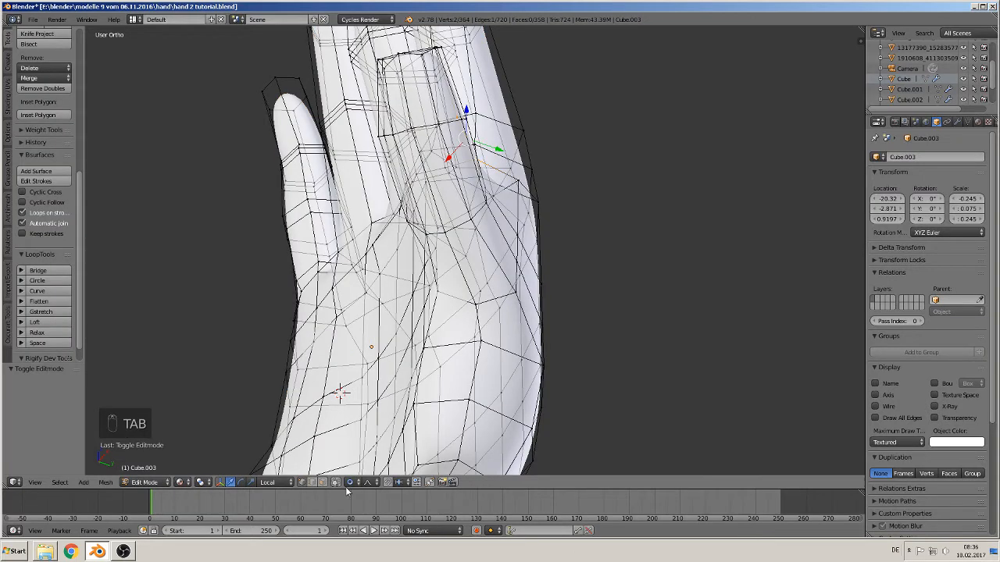
pyautogui.click(349, 481)
pyautogui.click(367, 431)
pyautogui.click(323, 481)
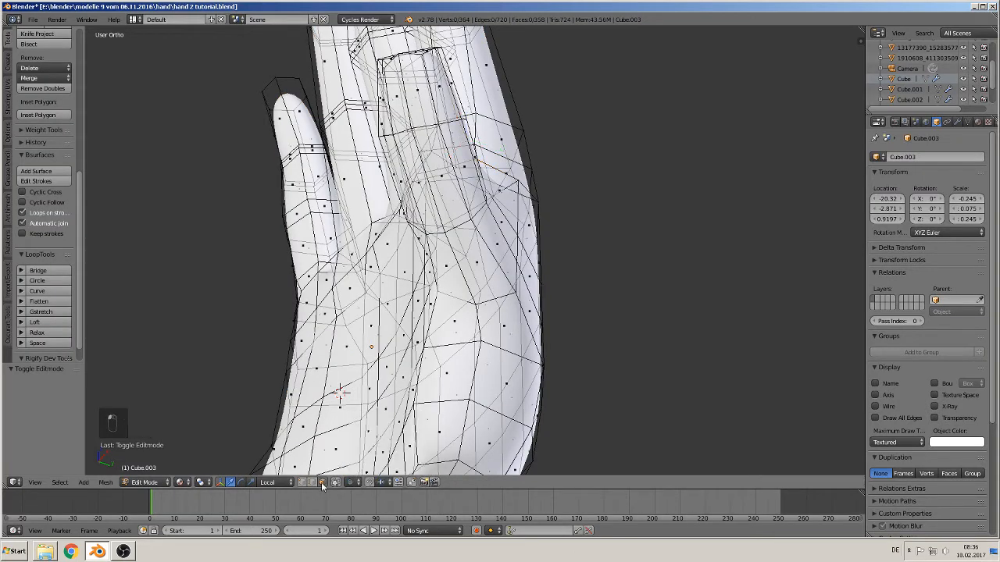
pyautogui.click(336, 482)
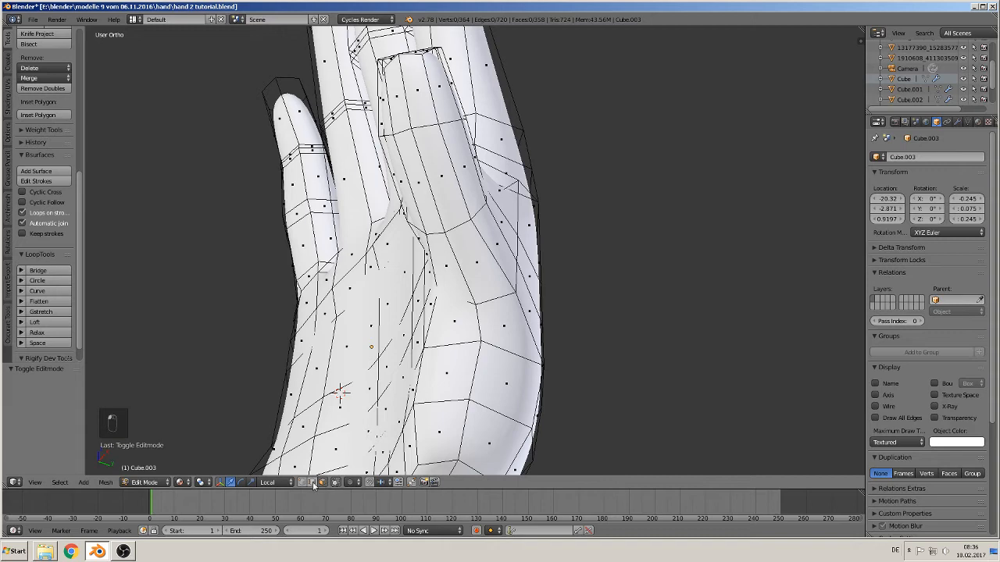
pyautogui.moveTo(388, 375)
pyautogui.mouseDown(button='middle')
pyautogui.moveTo(391, 357)
pyautogui.moveTo(392, 373)
pyautogui.mouseUp(button='middle')
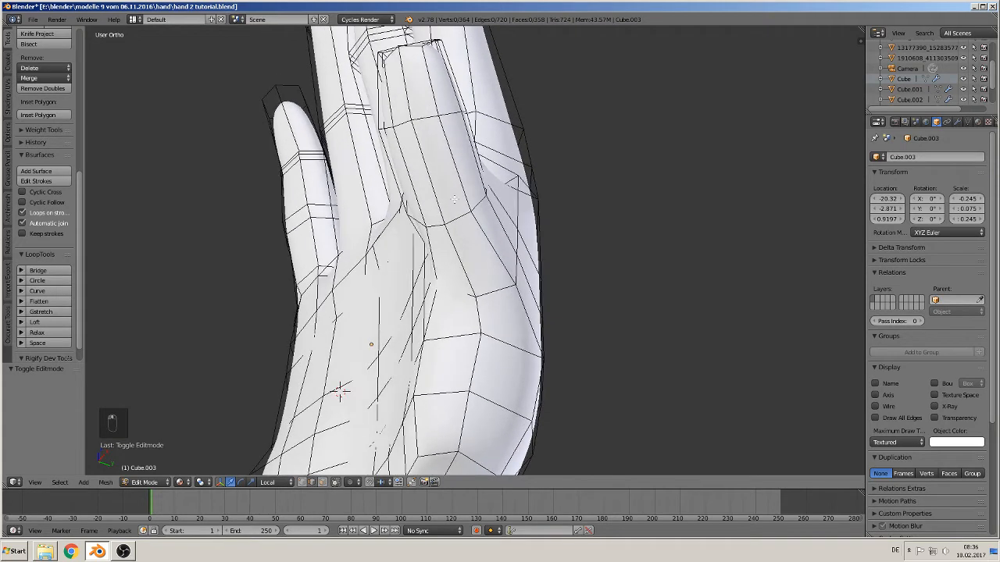
# Scale the edge loop below the thumb's tip by 1.09, nudge its position, and check the smoothed result in Object Mode
pyautogui.keyDown('alt'); pyautogui.rightClick(435, 118); pyautogui.keyUp('alt')
pyautogui.press('s')
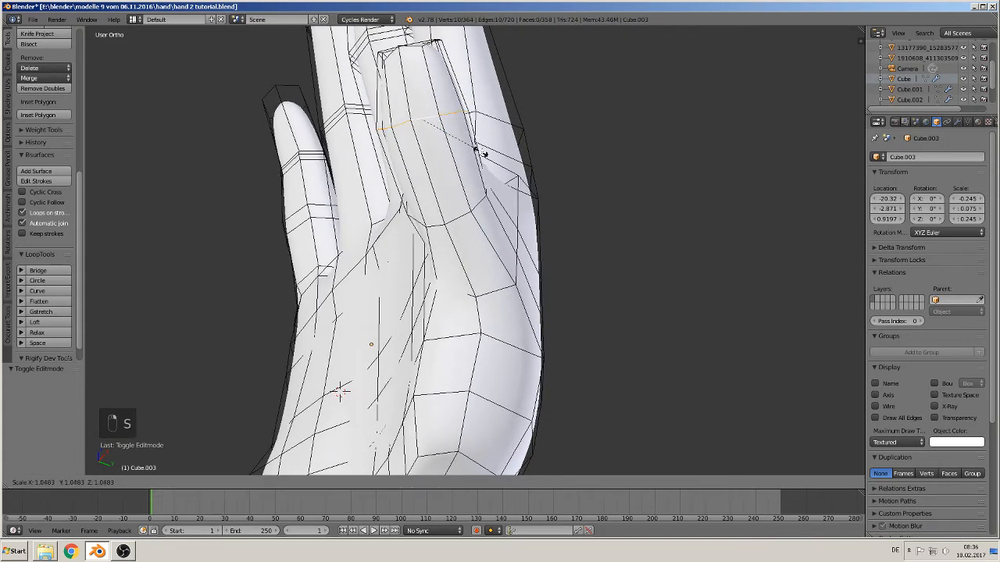
pyautogui.press('Return')
pyautogui.press('g')
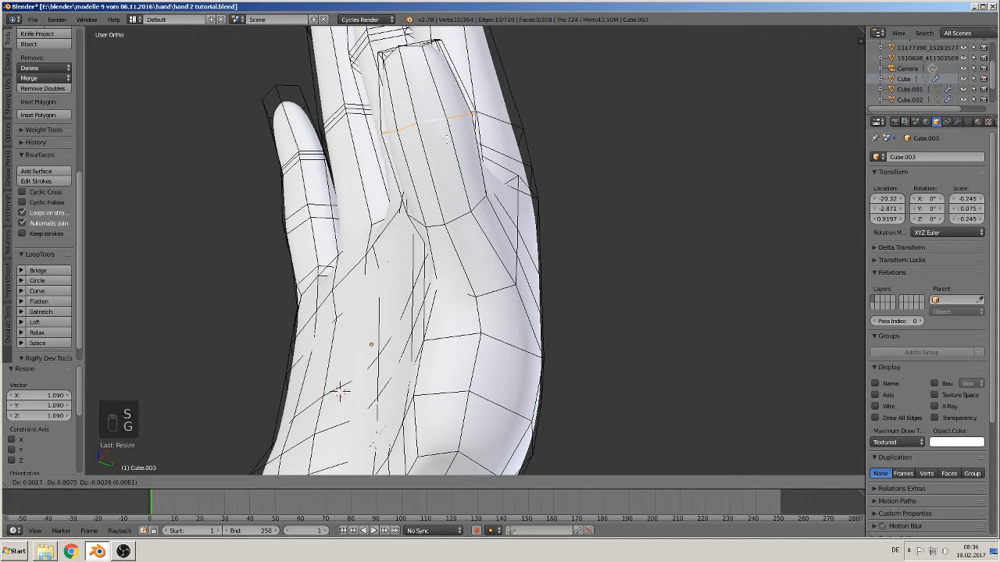
pyautogui.click(447, 140)
pyautogui.press('Tab')
pyautogui.moveTo(466, 211); pyautogui.dragTo(540, 314, button='middle')
pyautogui.press('Tab')
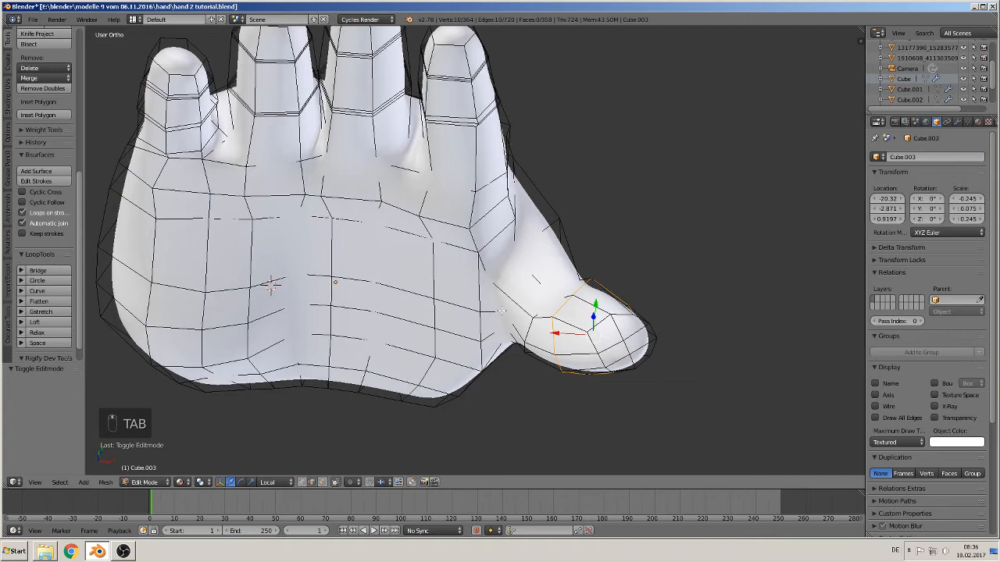
pyautogui.rightClick(501, 311)
pyautogui.keyDown('shift'); pyautogui.rightClick(507, 332); pyautogui.keyUp('shift')
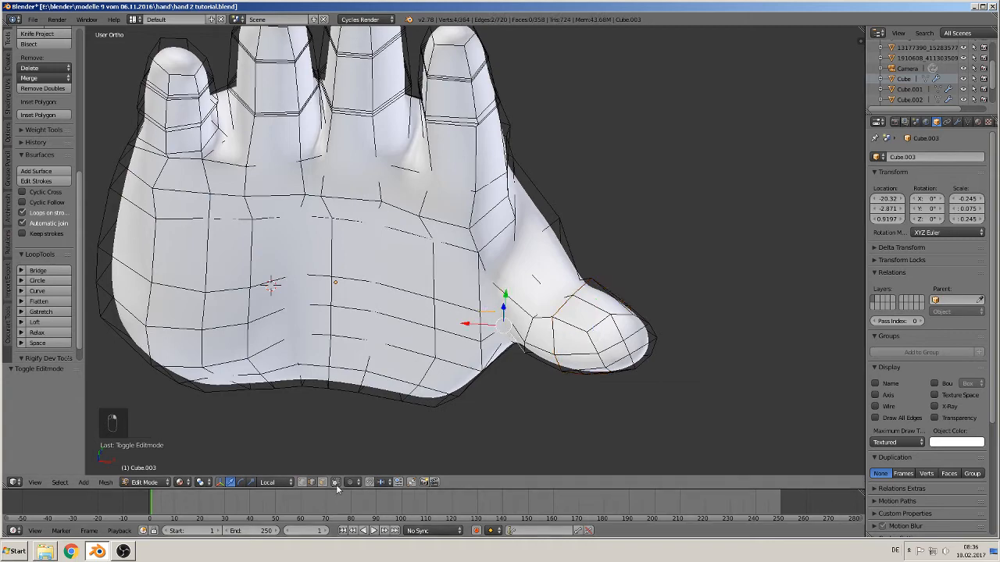
pyautogui.press('a')
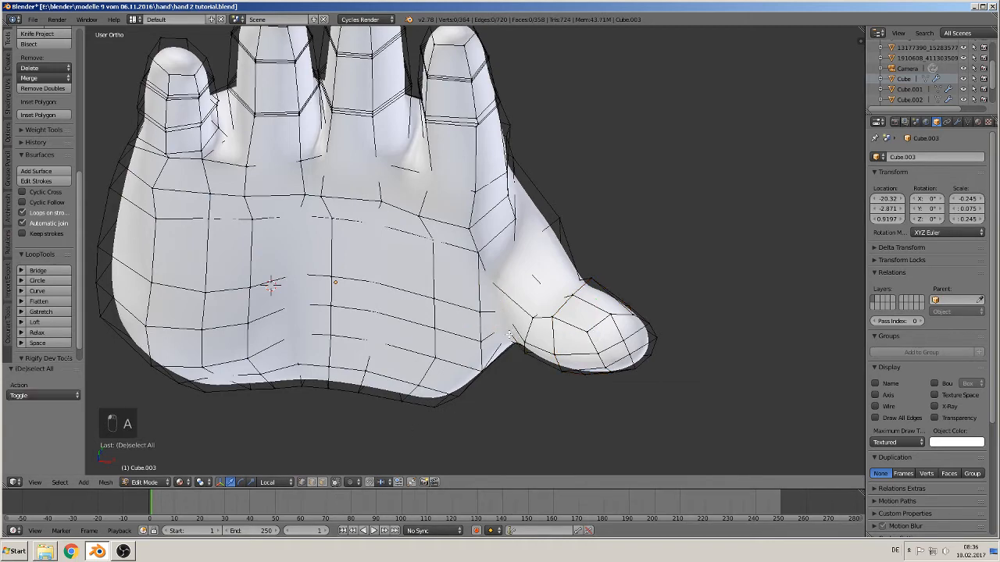
# In wireframe, move the three vertices at the inner crease between thumb and palm slightly outward, and return to Object Mode
pyautogui.press('z')
pyautogui.rightClick(503, 337)
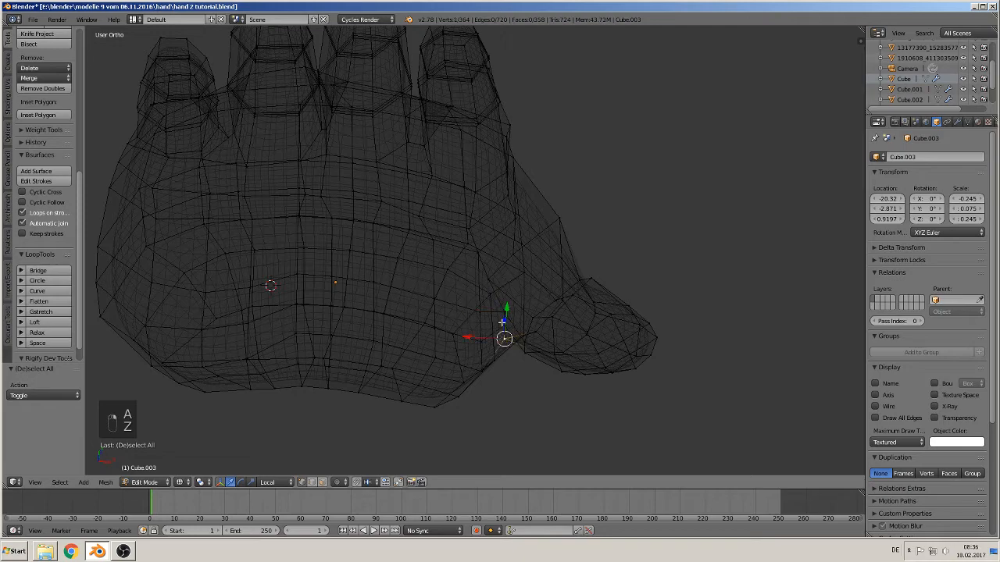
pyautogui.keyDown('shift'); pyautogui.rightClick(508, 328); pyautogui.keyUp('shift')
pyautogui.keyDown('shift'); pyautogui.rightClick(508, 314); pyautogui.keyUp('shift')
pyautogui.moveTo(505, 339); pyautogui.dragTo(486, 368, button='middle')
pyautogui.scroll(2, 519, 349)
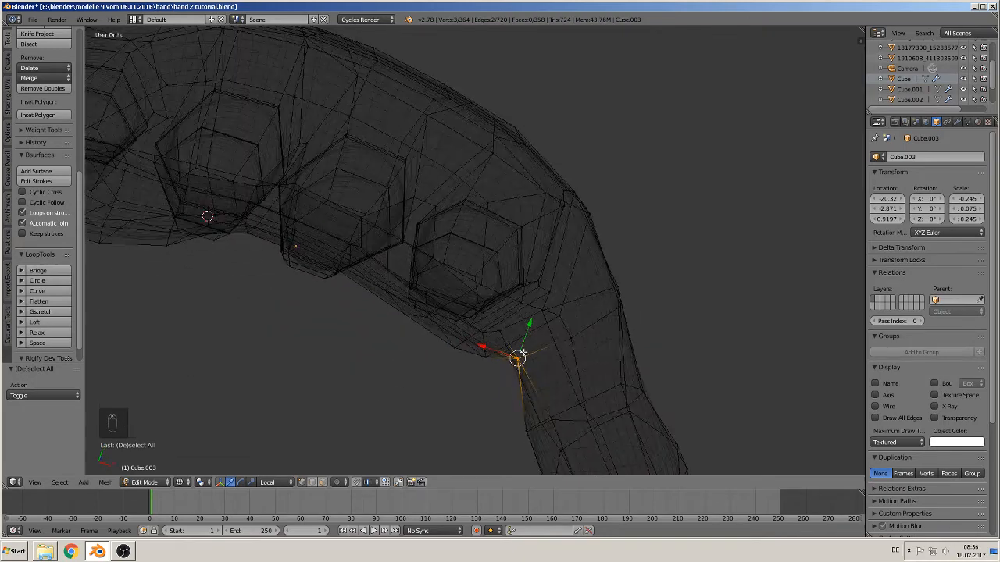
pyautogui.keyDown('shift'); pyautogui.moveTo(530, 346); pyautogui.dragTo(512, 275, button='middle'); pyautogui.keyUp('shift')
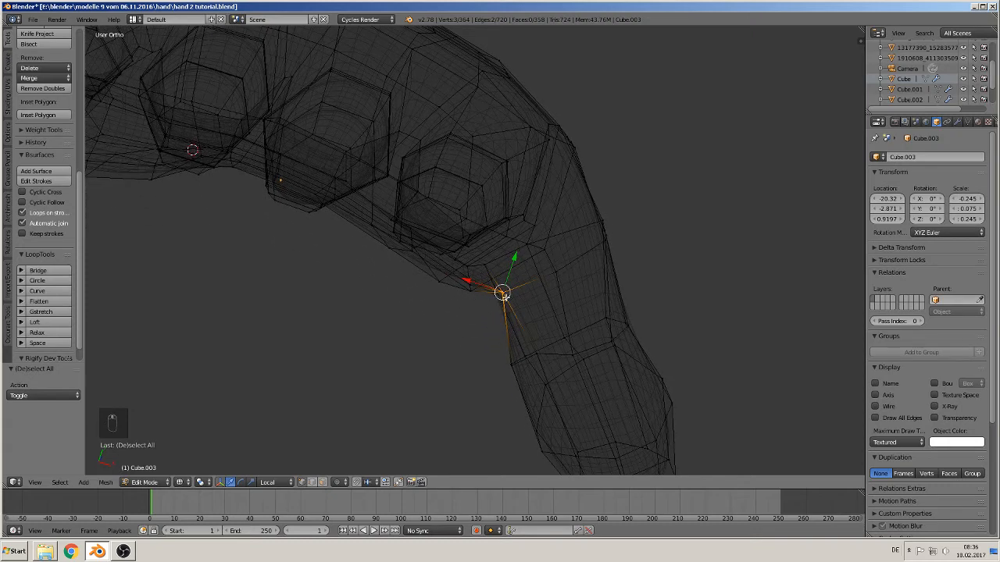
pyautogui.press('g')
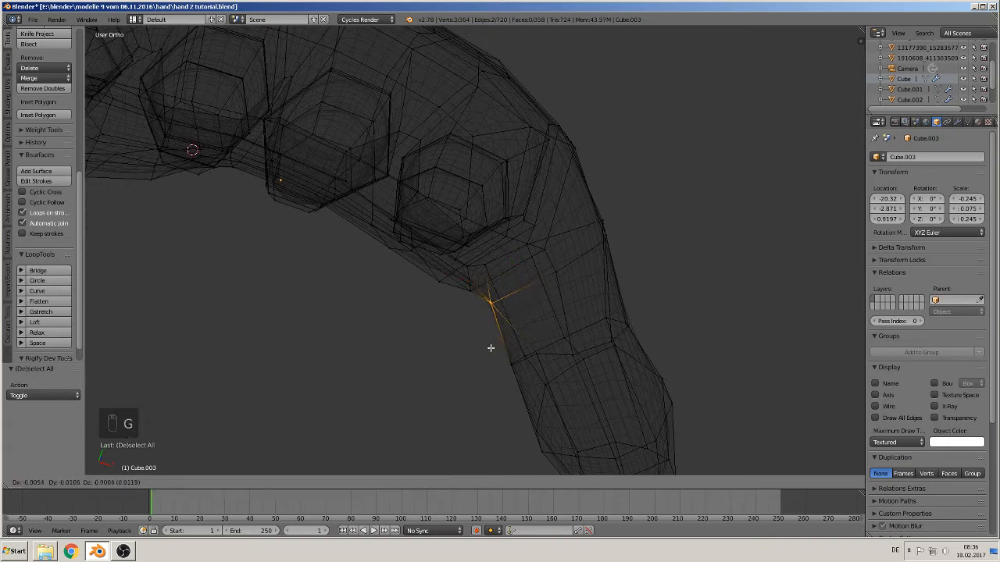
pyautogui.click(486, 348)
pyautogui.scroll(-2, 491, 334)
pyautogui.press('Tab')
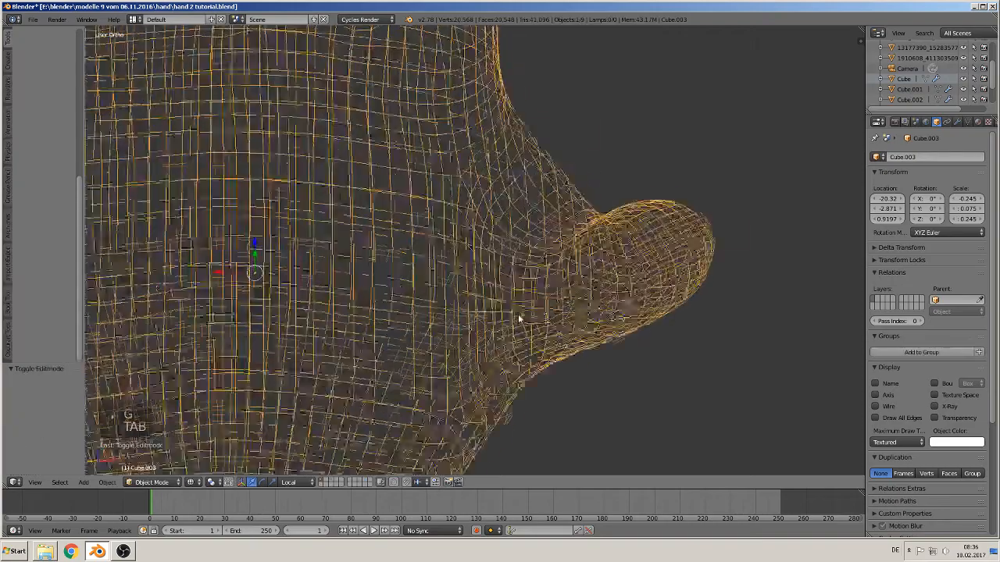
# Display the whole hand in Solid shading and save the file
pyautogui.scroll(-4, 447, 285)
pyautogui.moveTo(446, 285); pyautogui.dragTo(437, 291, button='middle')
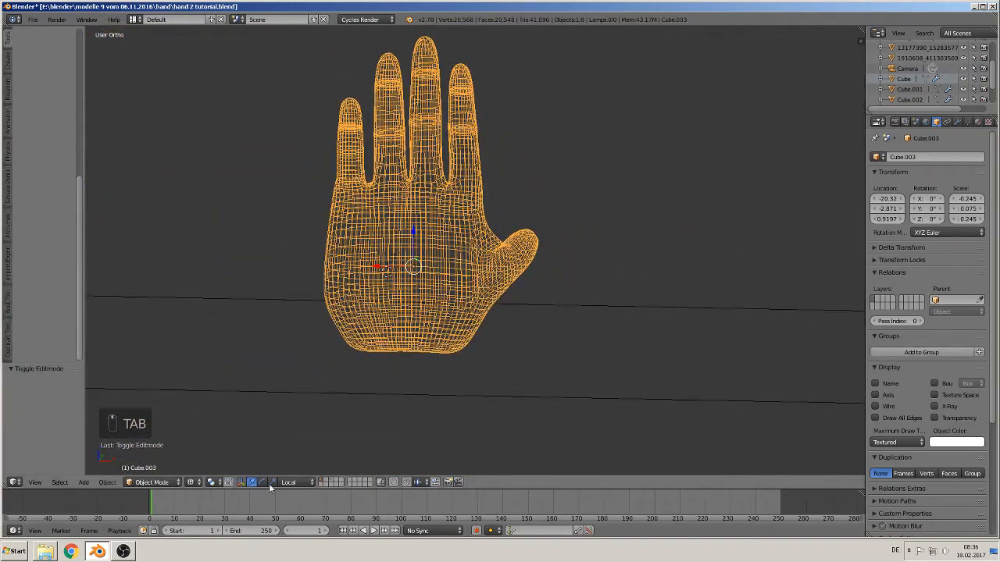
pyautogui.click(191, 482)
pyautogui.click(215, 447)
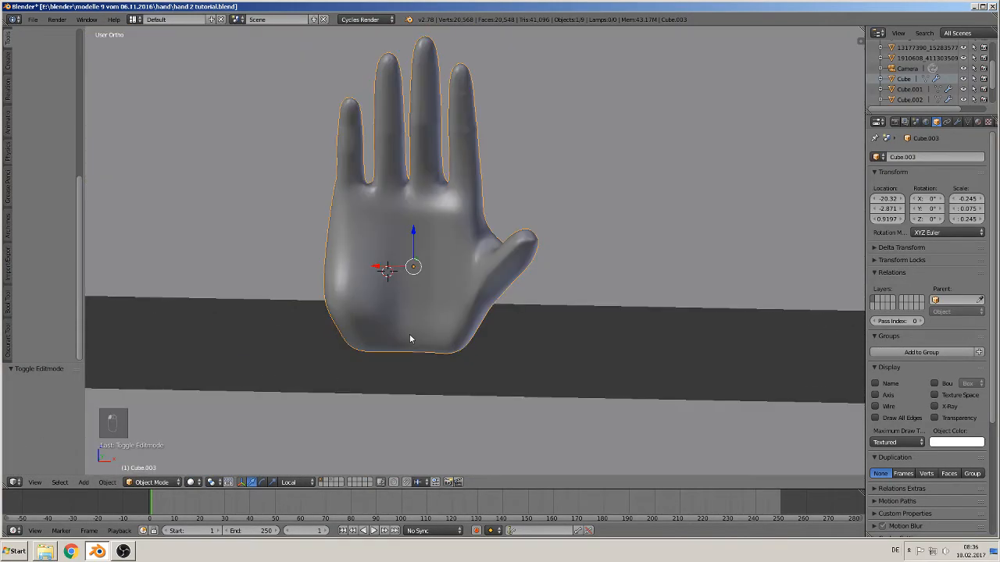
pyautogui.click(33, 20)
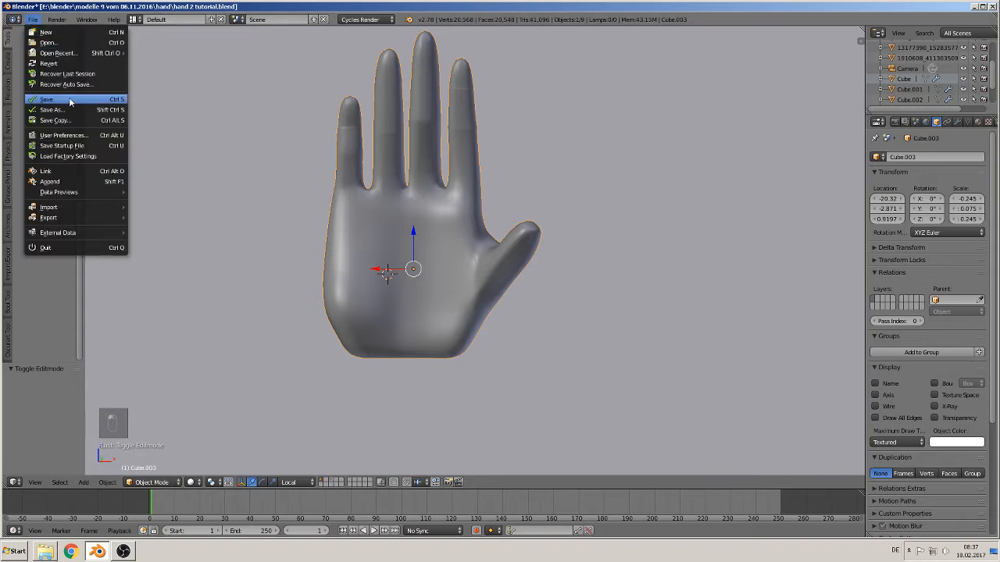
pyautogui.click(69, 100)
# Move the hand along its local Y axis to a Y location of about -4.346
pyautogui.keyDown('shift'); pyautogui.moveTo(456, 161); pyautogui.dragTo(449, 200, button='middle'); pyautogui.keyUp('shift')
pyautogui.press('KP_1')
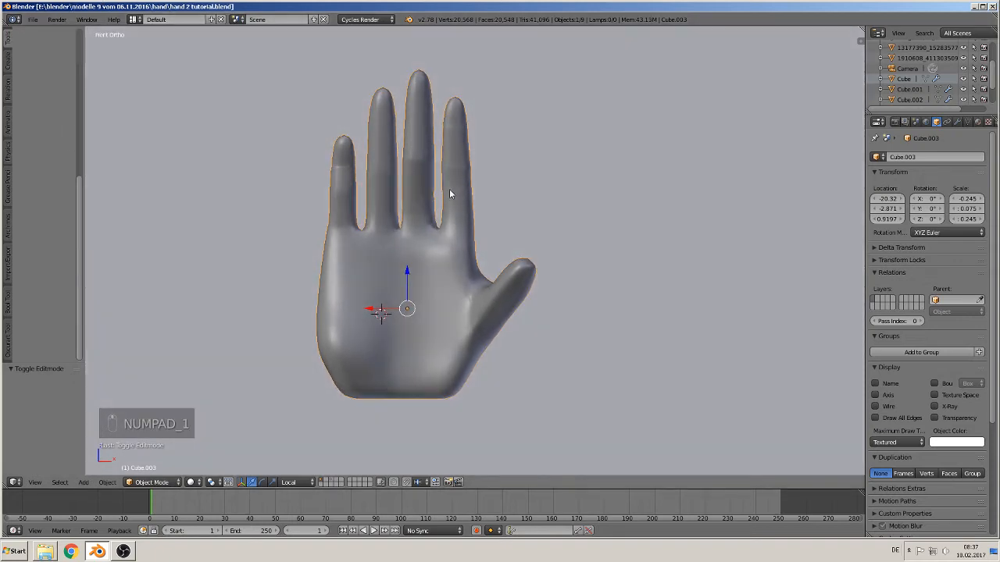
pyautogui.scroll(3, 449, 189)
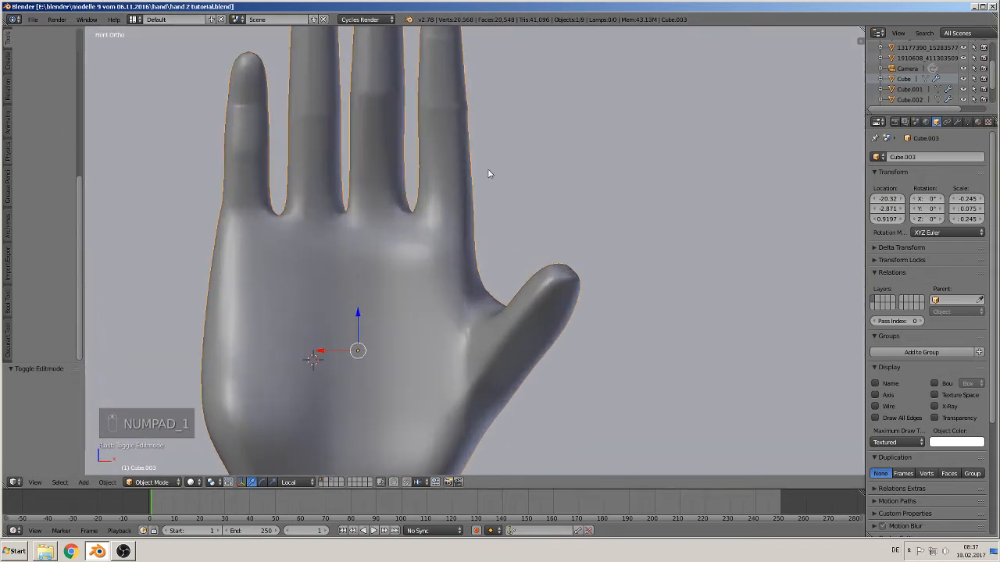
pyautogui.keyDown('shift'); pyautogui.moveTo(451, 122); pyautogui.dragTo(377, 310, button='middle'); pyautogui.keyUp('shift')
pyautogui.scroll(-2, 487, 279)
pyautogui.scroll(-2, 411, 339)
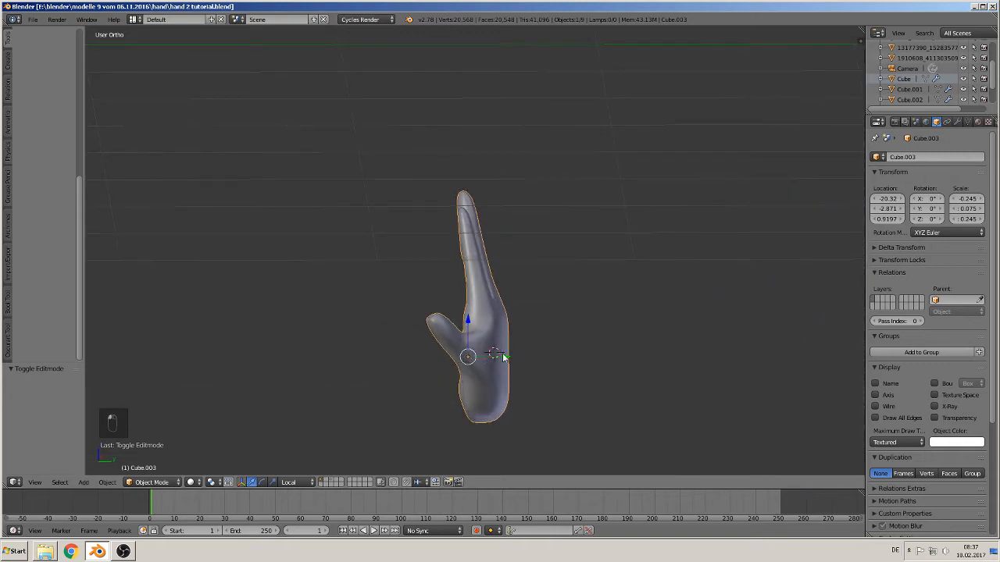
pyautogui.moveTo(504, 357); pyautogui.dragTo(245, 339)
pyautogui.keyDown('shift'); pyautogui.moveTo(245, 339); pyautogui.dragTo(578, 250, button='middle'); pyautogui.keyUp('shift')
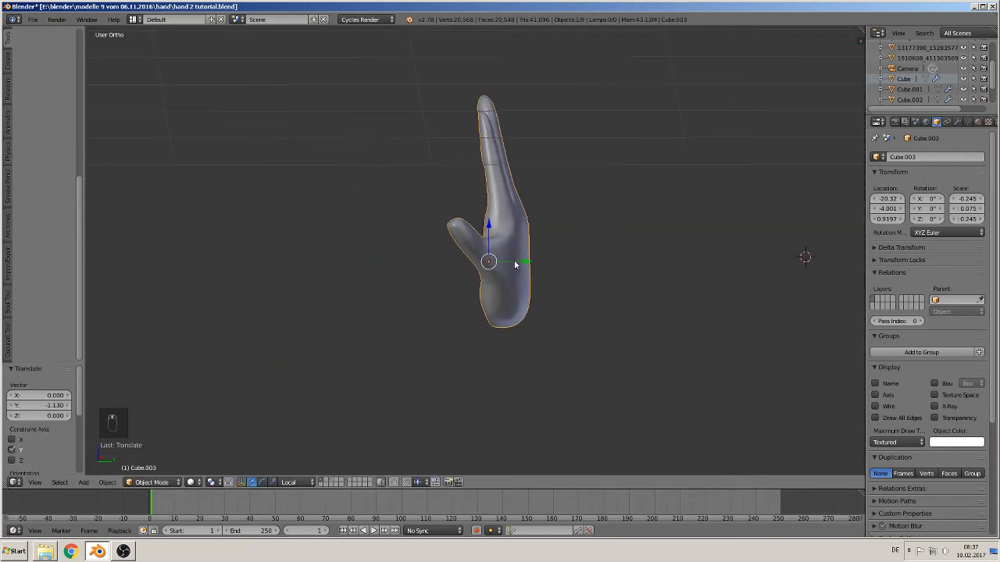
pyautogui.moveTo(516, 266); pyautogui.dragTo(442, 270)
# Shorten the hand by scaling it along Z to about 0.89
pyautogui.moveTo(442, 270); pyautogui.dragTo(550, 279, button='middle')
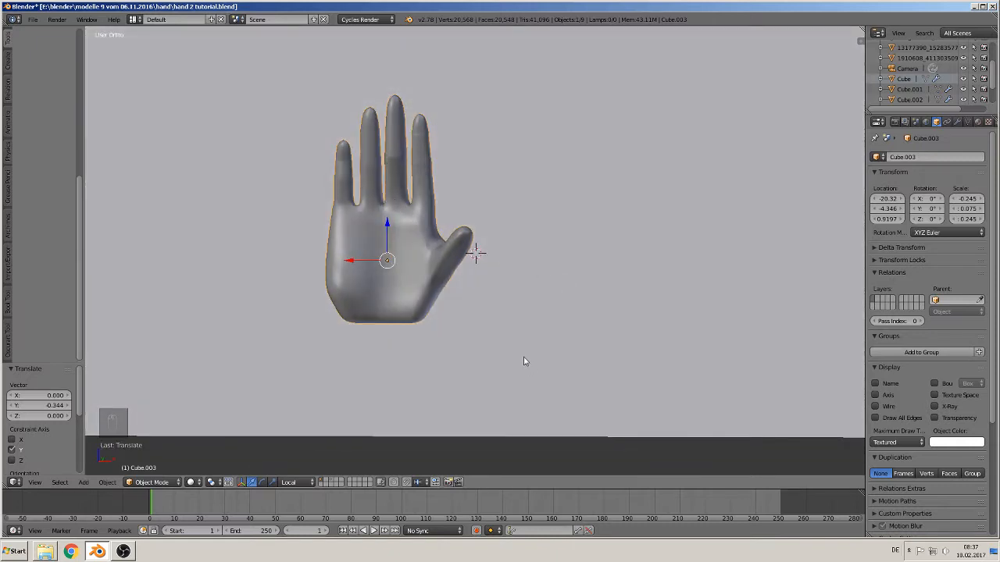
pyautogui.press('s')
pyautogui.press('z')
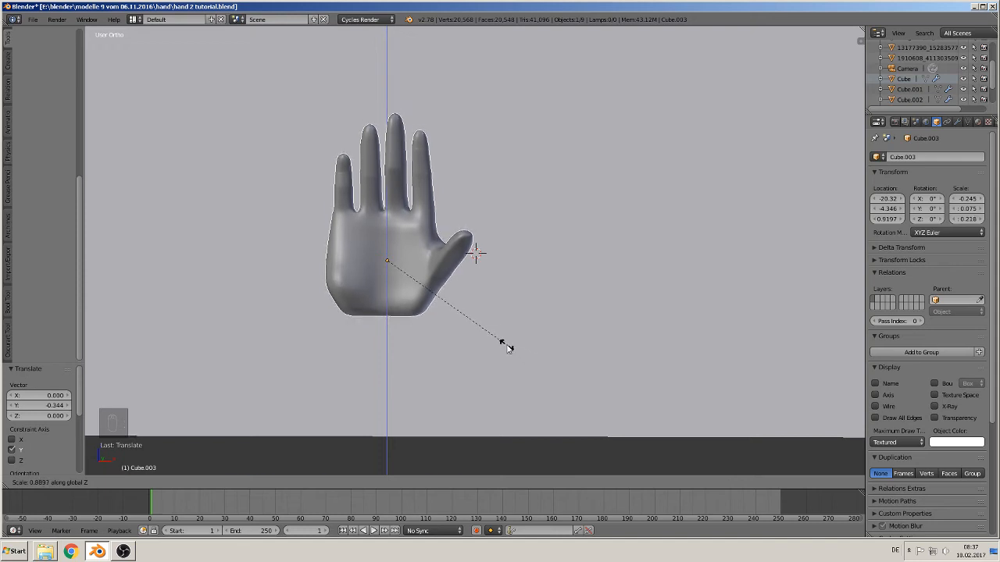
pyautogui.click(505, 346)
pyautogui.scroll(-2, 455, 334)
# Duplicate the hand and place the copy beside the original, about 1.279 units away along X
pyautogui.hotkey('shift', 'd')
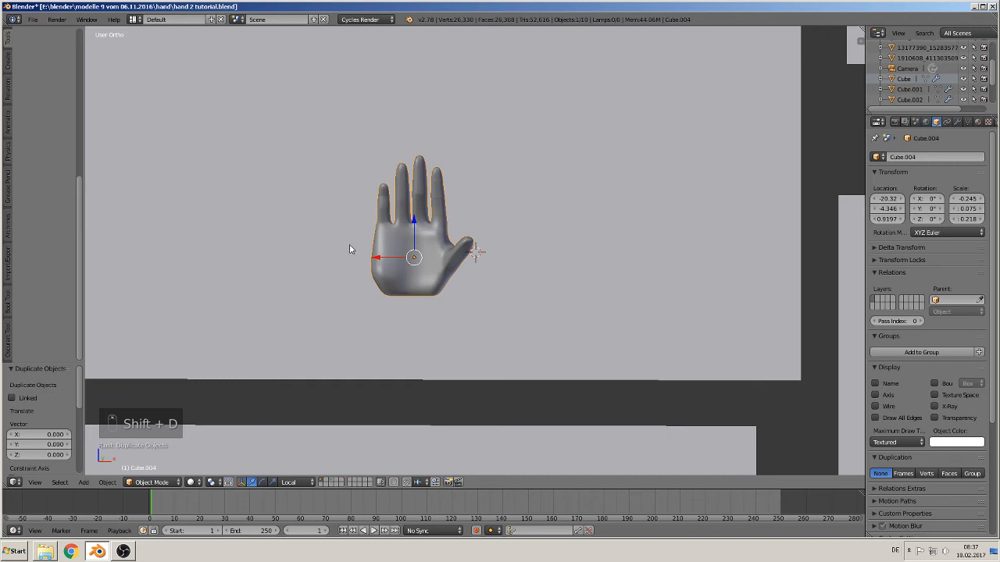
pyautogui.press('g')
pyautogui.press('x')
pyautogui.click(747, 317)
pyautogui.press('s')
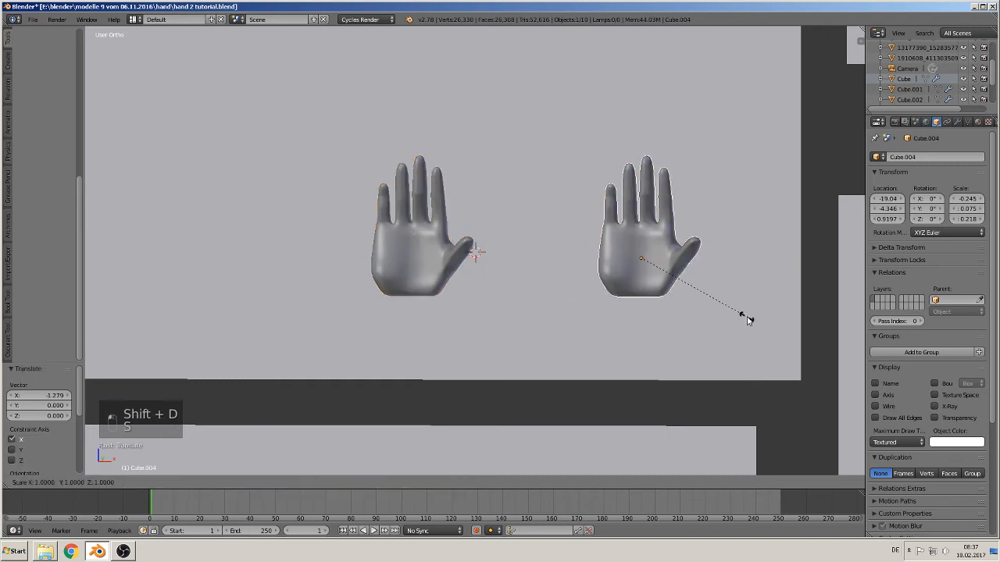
pyautogui.press('x')
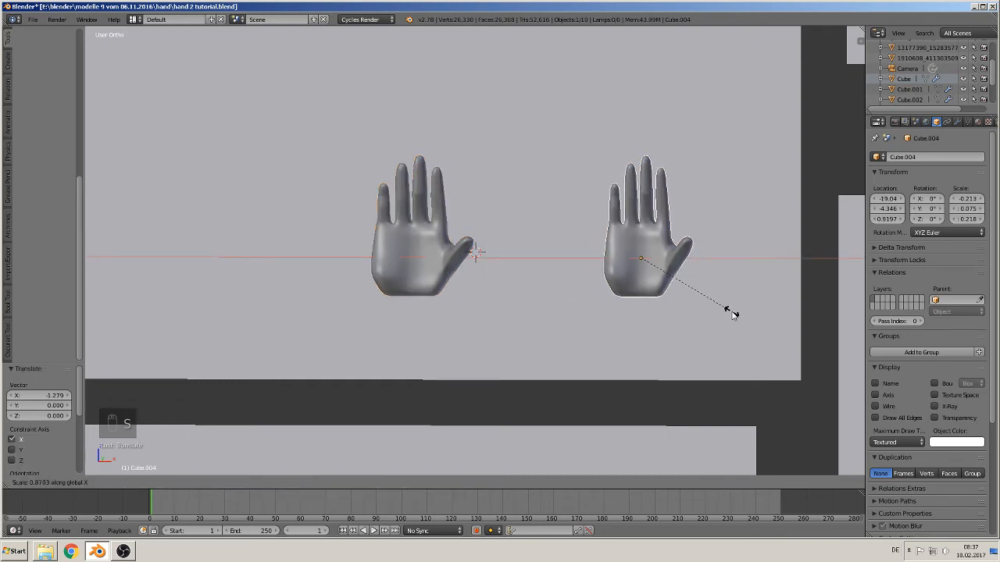
pyautogui.rightClick(732, 315)
# Narrow the duplicated hand by scaling it along X to about 0.865
pyautogui.press('s')
pyautogui.press('x')
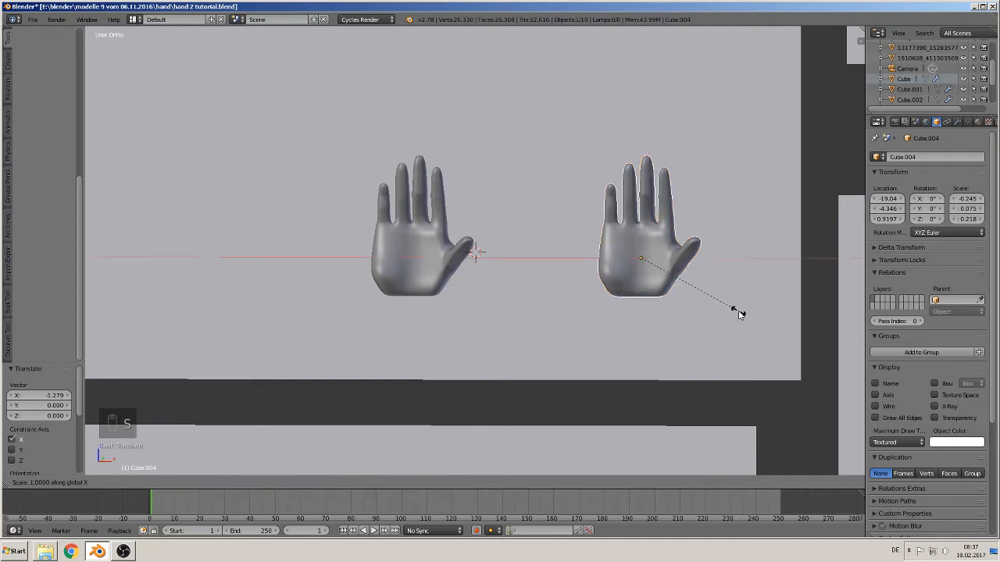
pyautogui.click(722, 313)
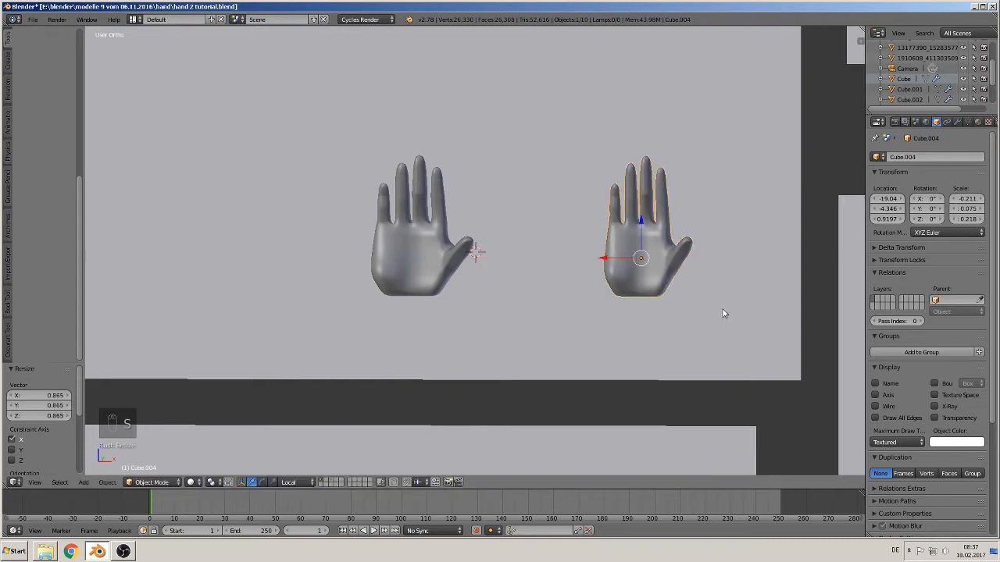
# Shorten the copy's four fingers by lowering their tips about 0.034 along Z with proportional editing enabled, and return to Object Mode
pyautogui.scroll(5, 620, 340)
pyautogui.press('Tab')
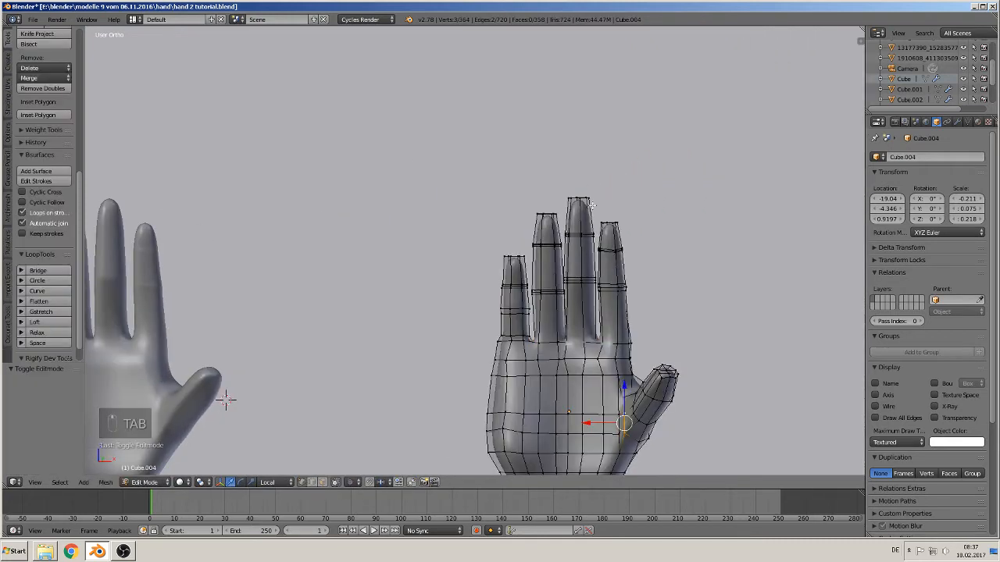
pyautogui.keyDown('alt'); pyautogui.keyDown('shift'); pyautogui.rightClick(537, 227); pyautogui.keyUp('shift'); pyautogui.keyUp('alt')
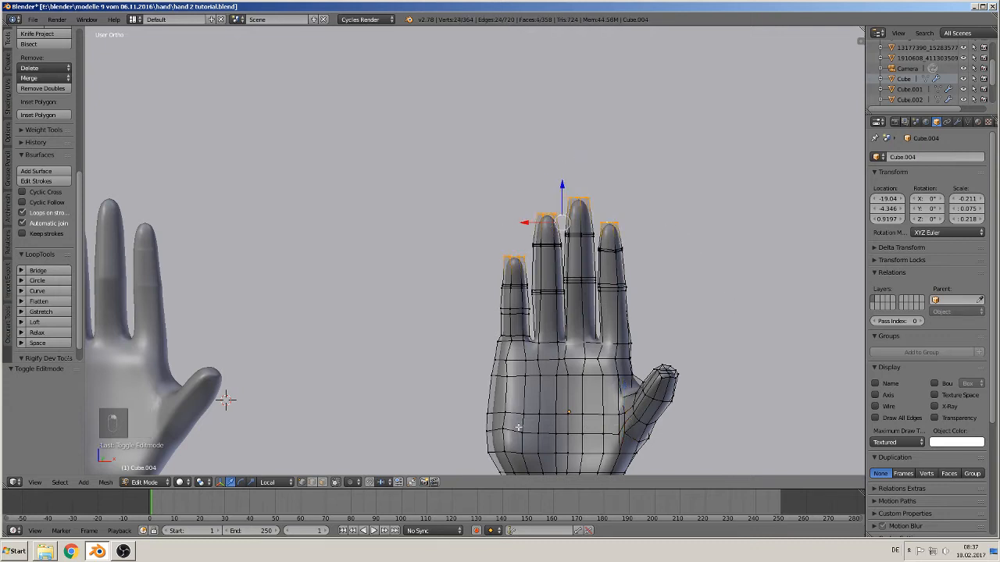
pyautogui.click(352, 485)
pyautogui.click(367, 439)
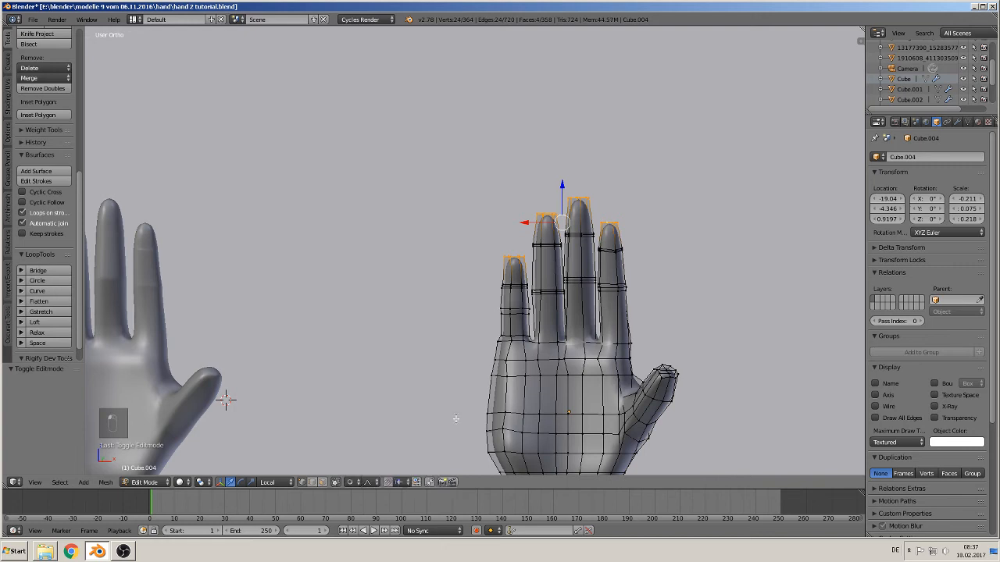
pyautogui.press('g')
pyautogui.press('z')
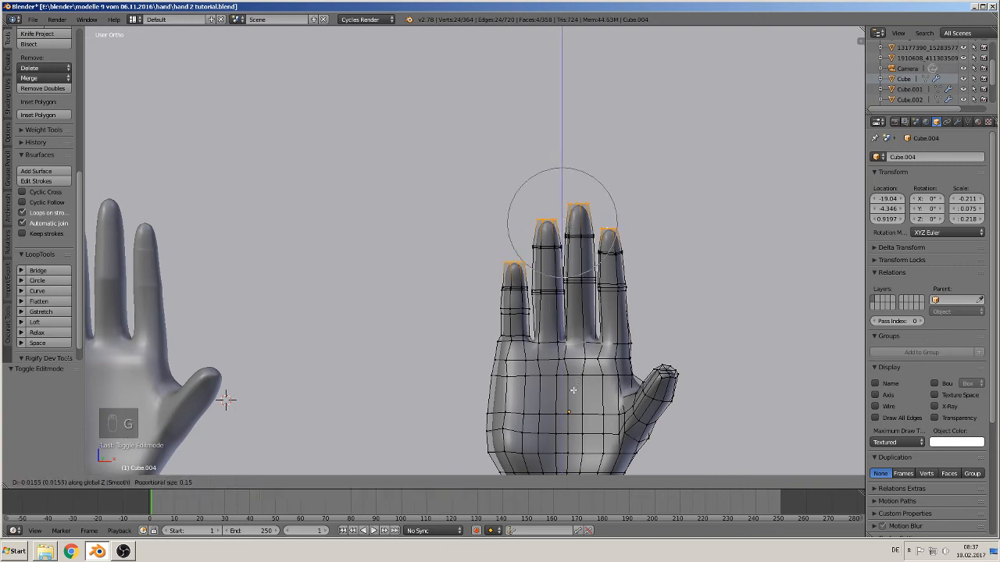
pyautogui.scroll(-4, 574, 388)
pyautogui.scroll(-2, 574, 390)
pyautogui.scroll(-1, 573, 395)
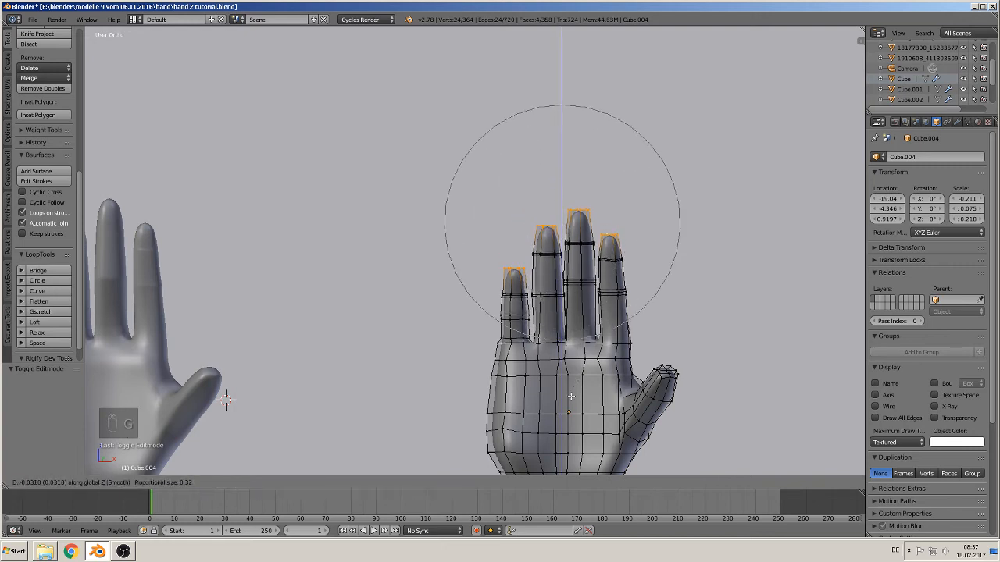
pyautogui.scroll(-3, 570, 399)
pyautogui.click(569, 397)
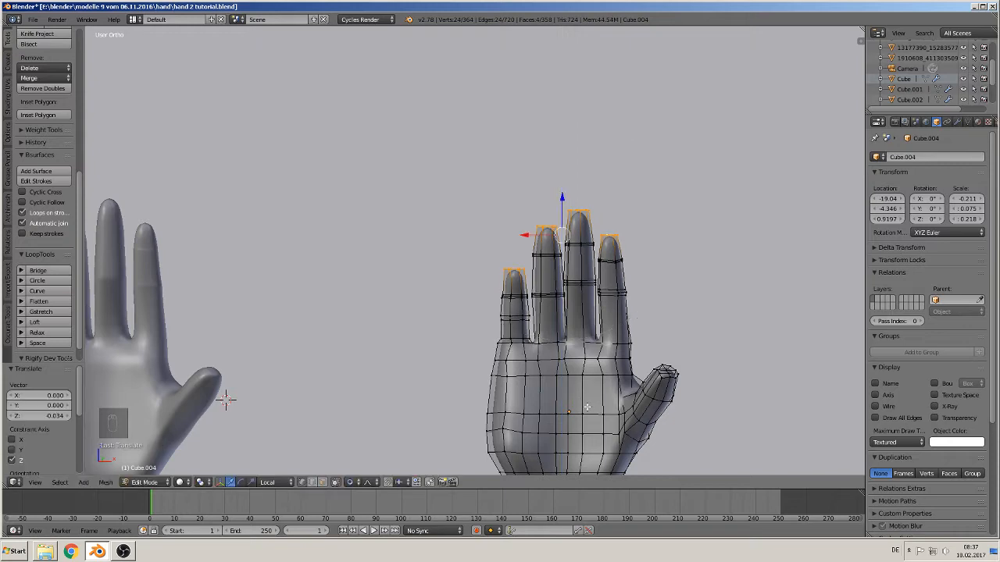
pyautogui.press('Tab')
pyautogui.scroll(-2, 592, 395)
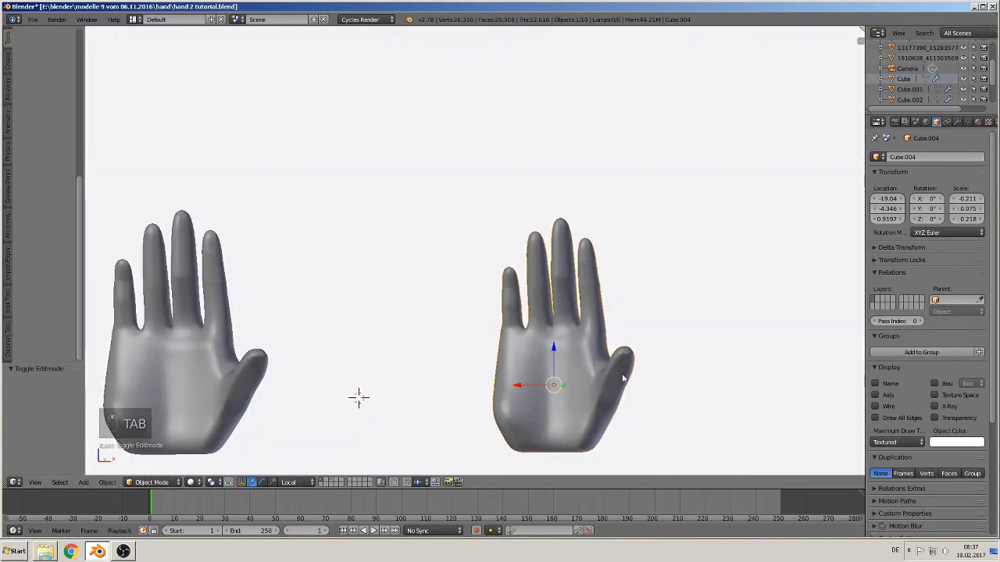
# Examine the middle joint of the duplicated hand's index finger from several angles, comparing the smoothed surface with its mesh cage
pyautogui.scroll(2, 621, 343)
pyautogui.keyDown('shift'); pyautogui.moveTo(623, 338); pyautogui.dragTo(461, 293, button='middle'); pyautogui.keyUp('shift')
pyautogui.scroll(3, 461, 293)
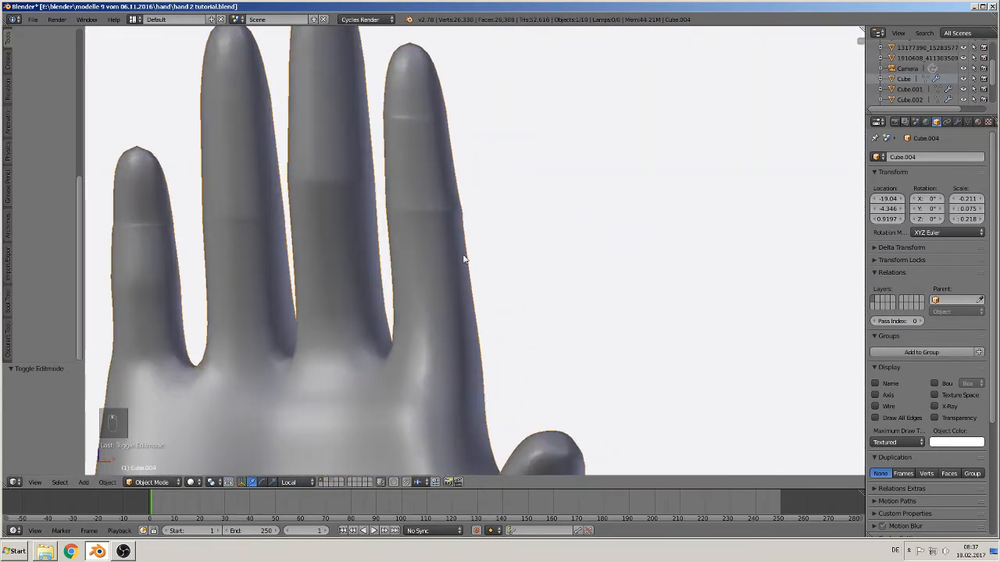
pyautogui.press('Tab')
pyautogui.keyDown('alt'); pyautogui.click(424, 212); pyautogui.keyUp('alt')
pyautogui.moveTo(424, 214); pyautogui.dragTo(399, 283, button='middle')
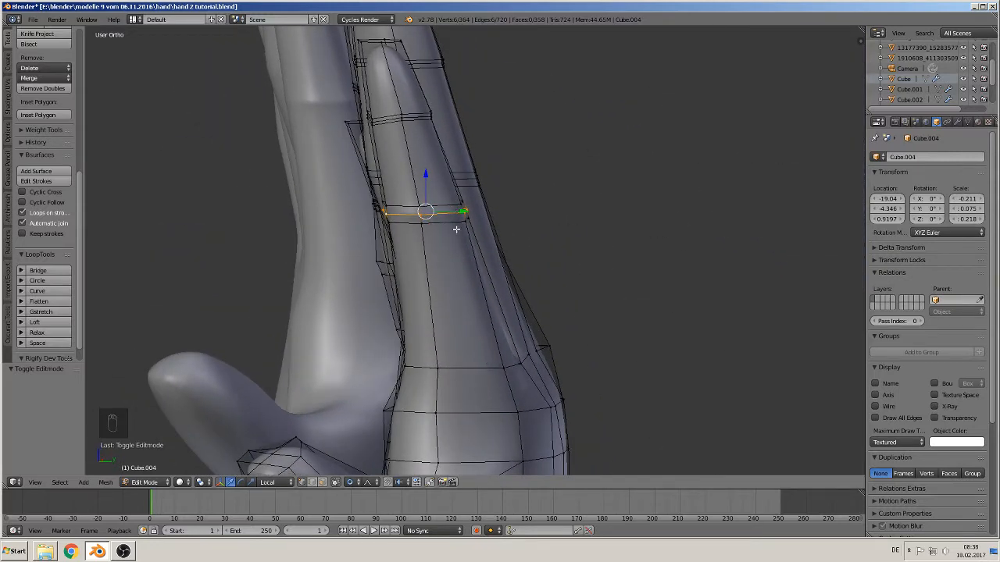
pyautogui.moveTo(456, 229); pyautogui.dragTo(515, 270, button='middle')
pyautogui.press('Tab')
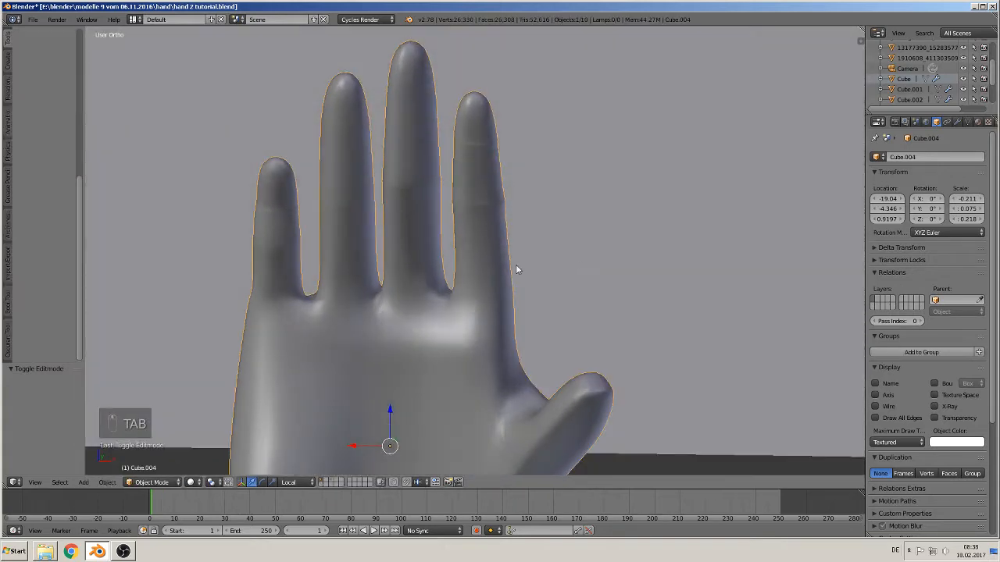
pyautogui.press('Tab')
pyautogui.press('Tab')
pyautogui.press('Tab')
# Disable proportional editing and scale the central edge loop at the little finger's upper joint down to about 0.96
pyautogui.scroll(4, 395, 204)
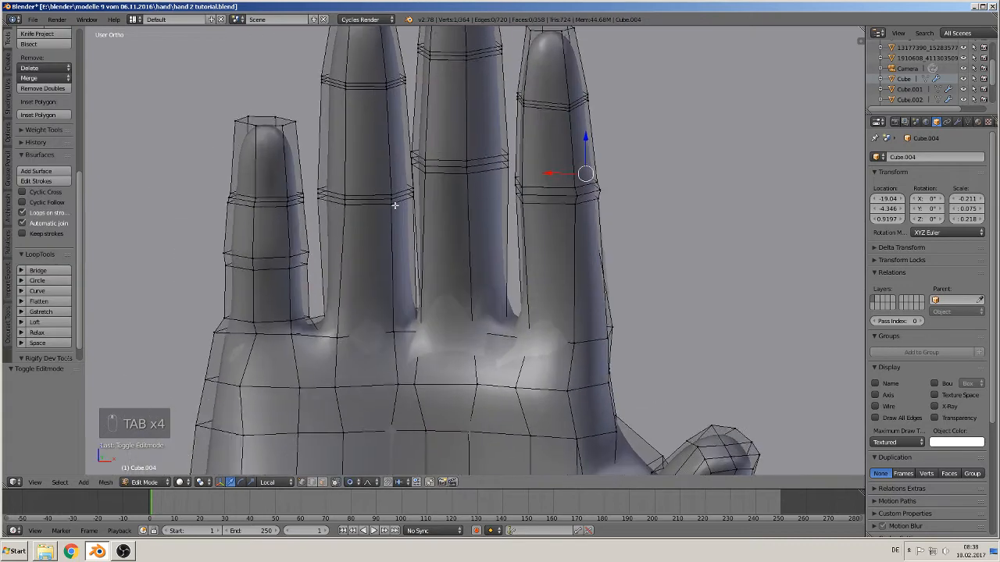
pyautogui.keyDown('shift'); pyautogui.moveTo(395, 205); pyautogui.dragTo(511, 194, button='middle'); pyautogui.keyUp('shift')
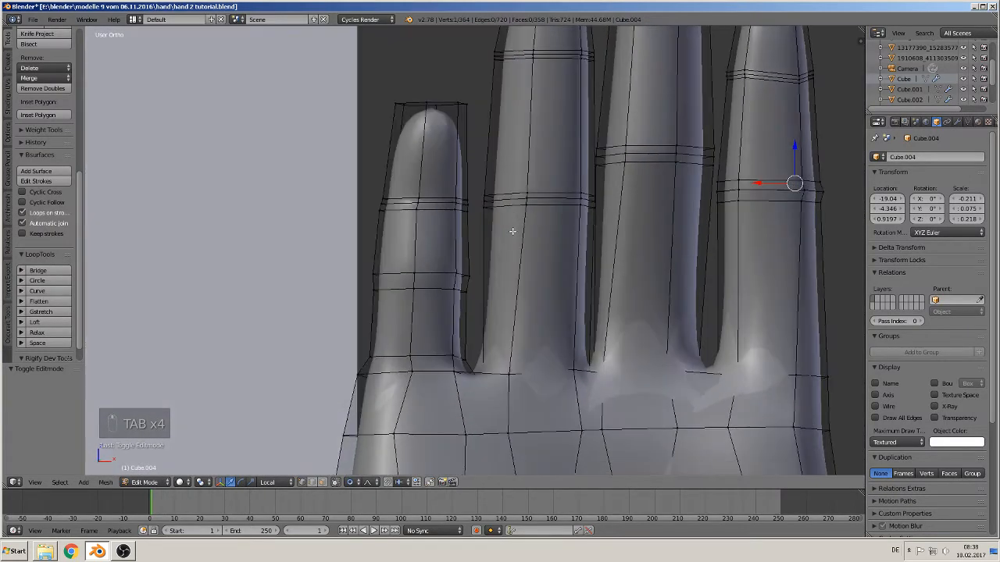
pyautogui.scroll(3, 511, 232)
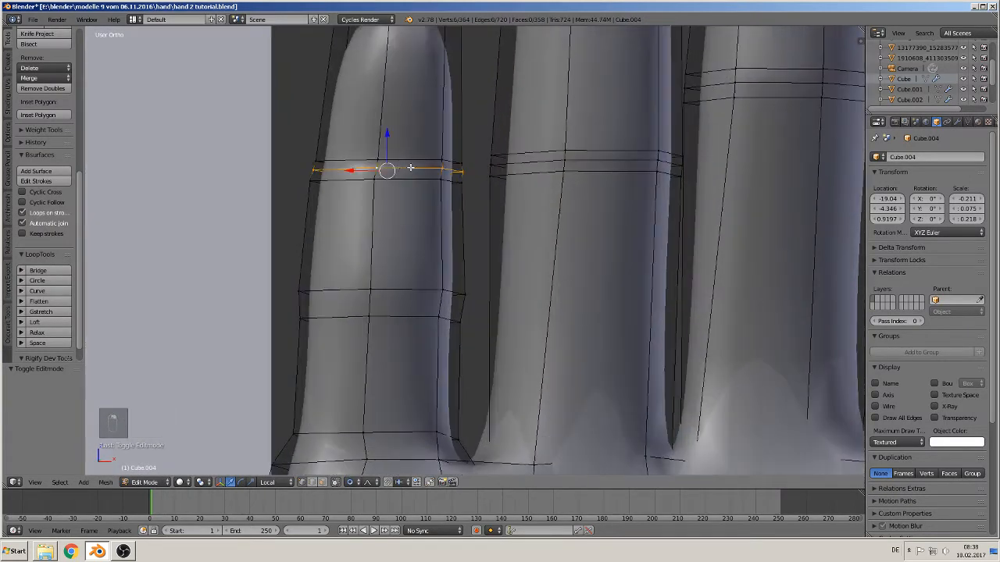
pyautogui.press('s')
pyautogui.rightClick(453, 190)
pyautogui.click(349, 483)
pyautogui.click(357, 469)
pyautogui.press('s')
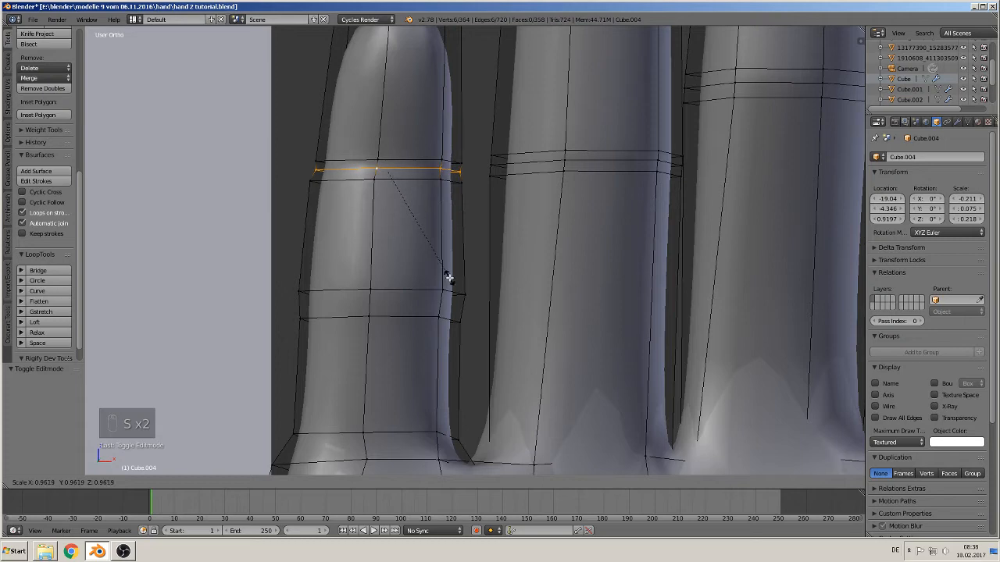
pyautogui.click(449, 277)
pyautogui.press('Tab')
pyautogui.scroll(-3, 453, 266)
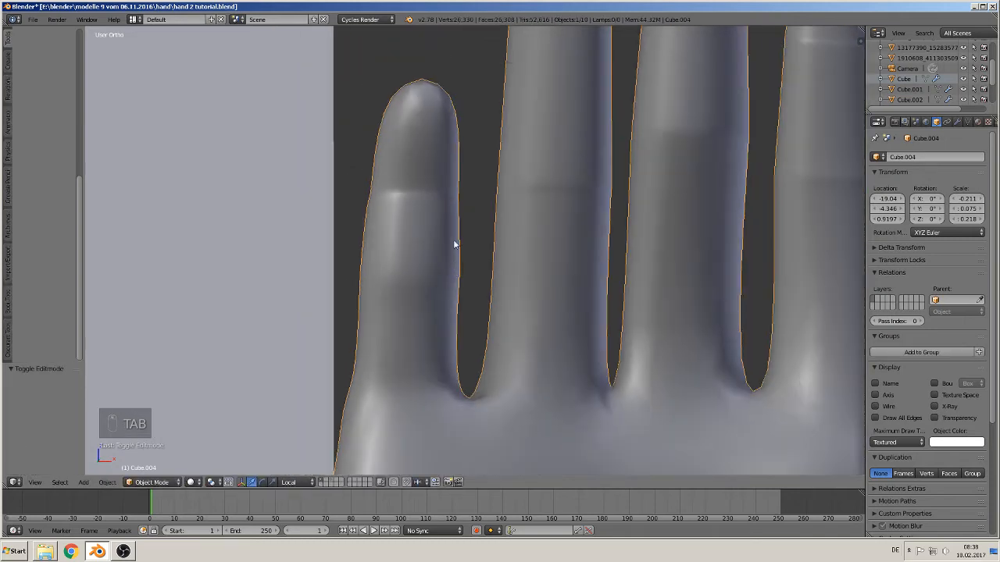
# Resize the edge loop at the ring finger's middle joint, finishing with a scale of about 0.987
pyautogui.keyDown('shift'); pyautogui.moveTo(472, 230); pyautogui.dragTo(360, 313, button='middle'); pyautogui.keyUp('shift')
pyautogui.press('Tab')
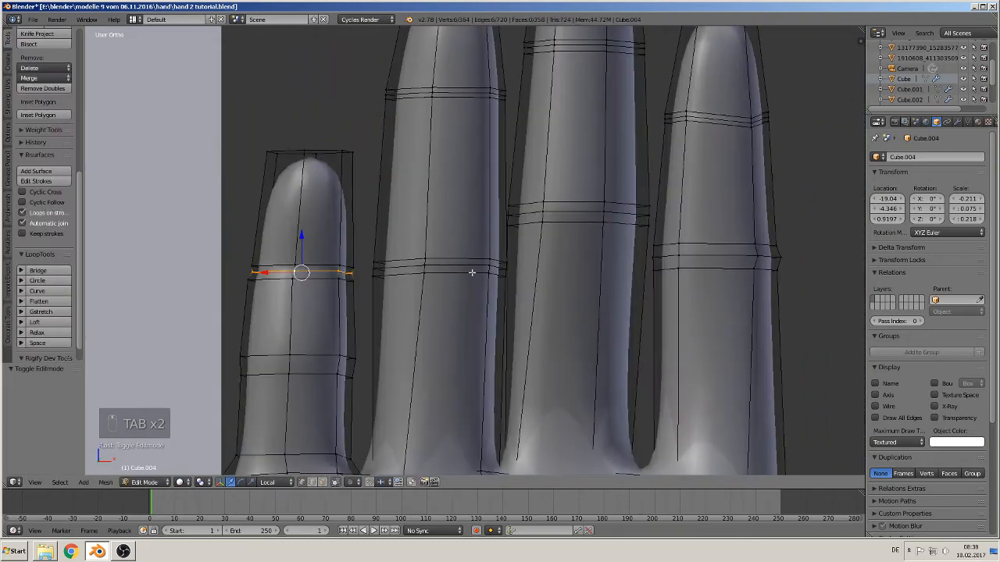
pyautogui.keyDown('alt'); pyautogui.rightClick(465, 265); pyautogui.keyUp('alt')
pyautogui.press('s')
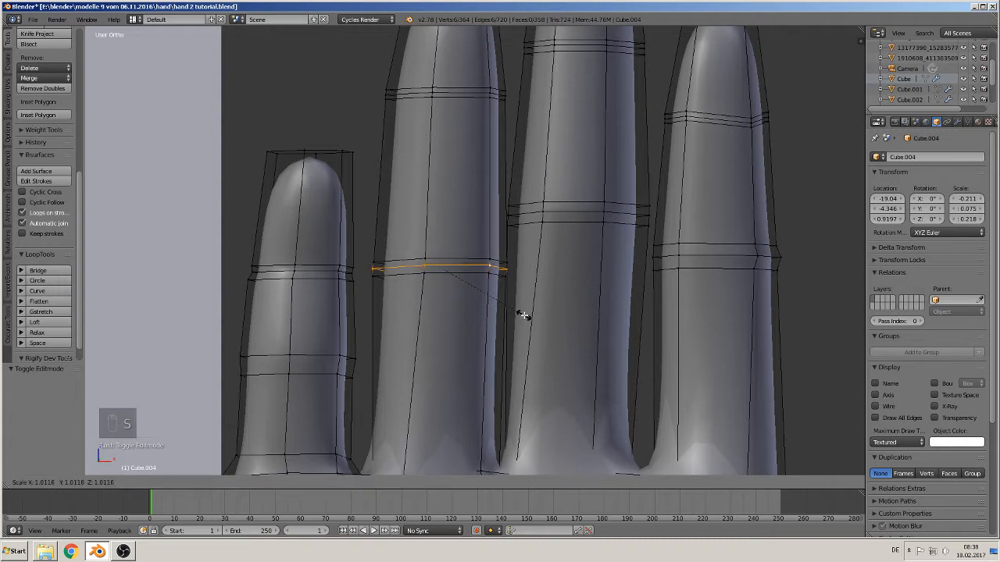
pyautogui.click(523, 315)
pyautogui.press('Tab')
pyautogui.press('Tab')
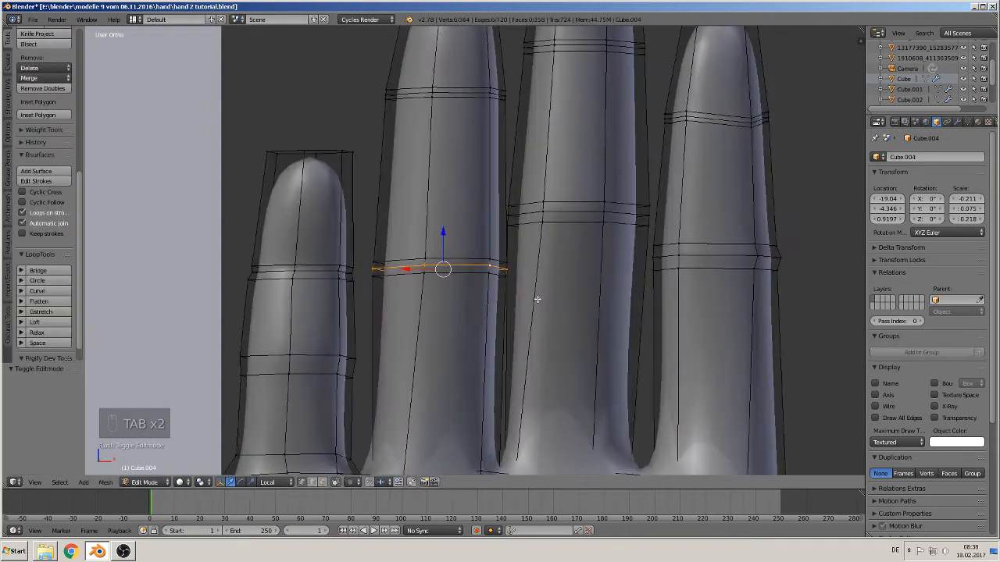
pyautogui.press('s')
pyautogui.click(536, 295)
pyautogui.scroll(2, 547, 273)
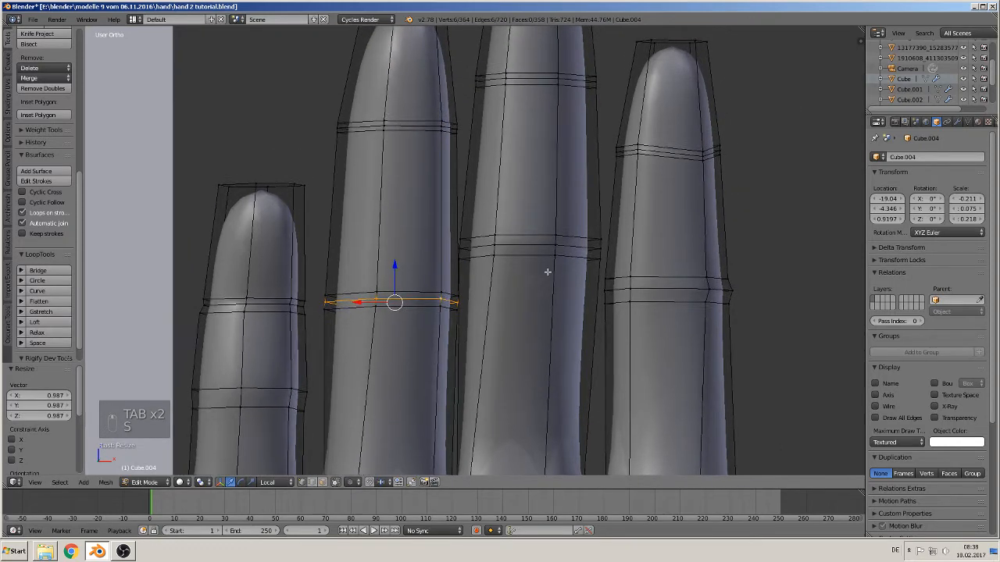
# Scale the edge loop at the index finger's middle joint to about 0.964 and shift it about 0.001 along X
pyautogui.press('Tab')
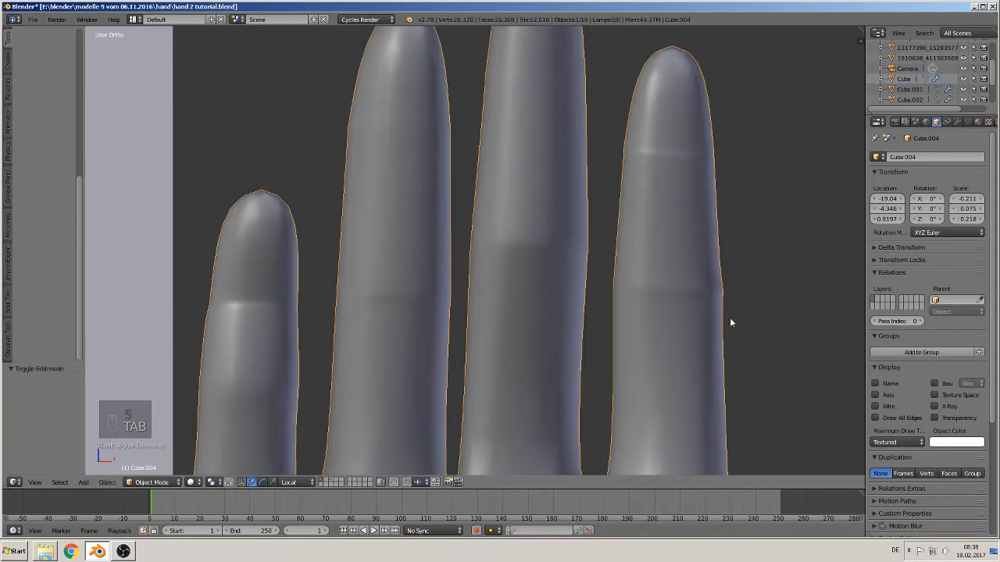
pyautogui.press('Tab')
pyautogui.keyDown('alt'); pyautogui.rightClick(693, 289); pyautogui.keyUp('alt')
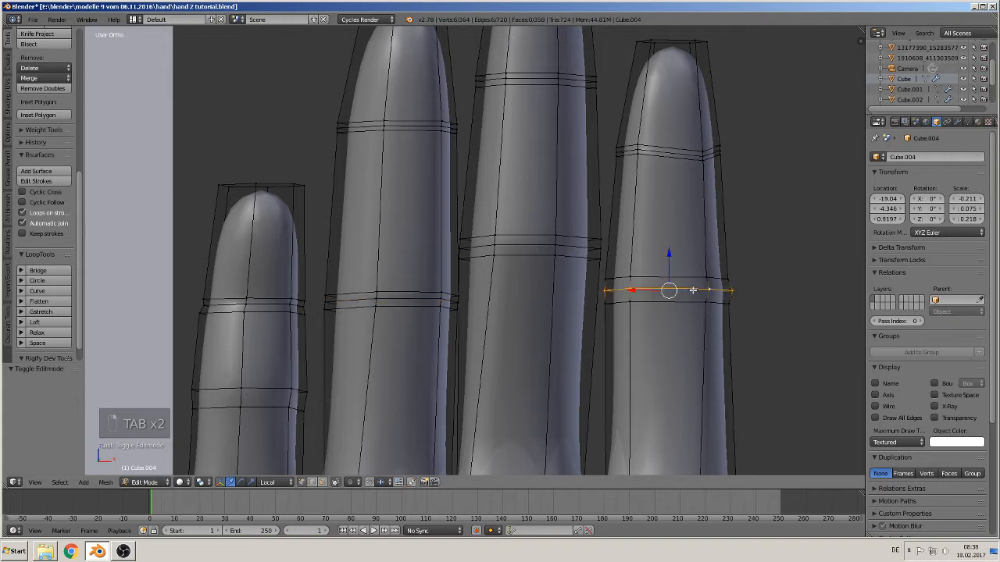
pyautogui.press('s')
pyautogui.click(764, 320)
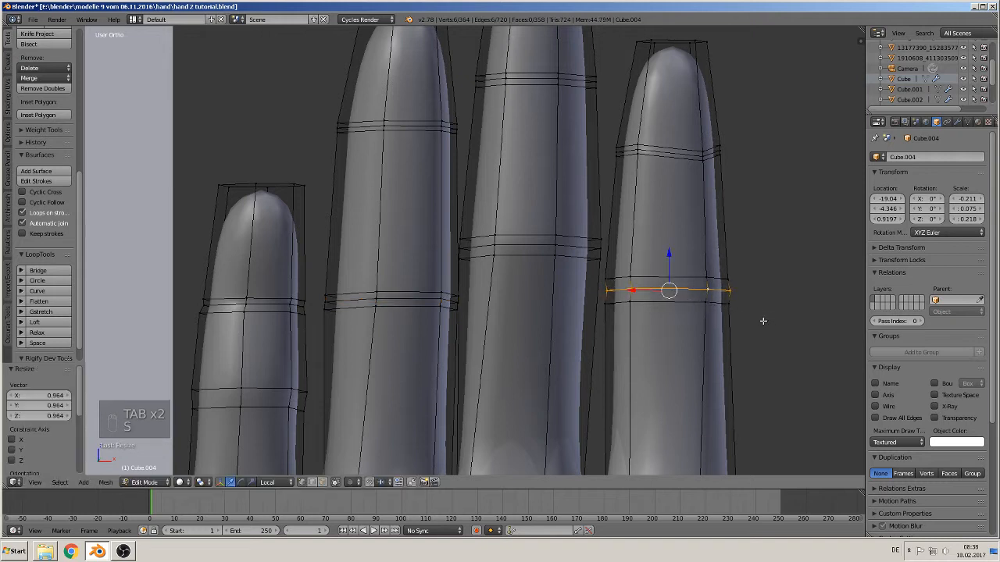
pyautogui.moveTo(649, 293); pyautogui.dragTo(645, 294)
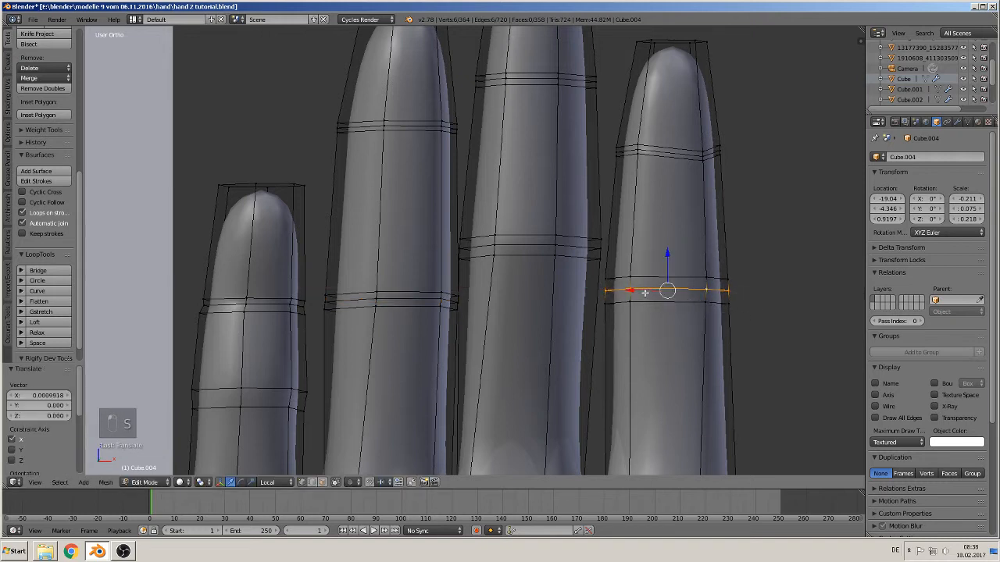
pyautogui.press('Tab')
# Examine the smoothed fingers of the duplicated hand from the front, side and rear
pyautogui.scroll(-1, 660, 234)
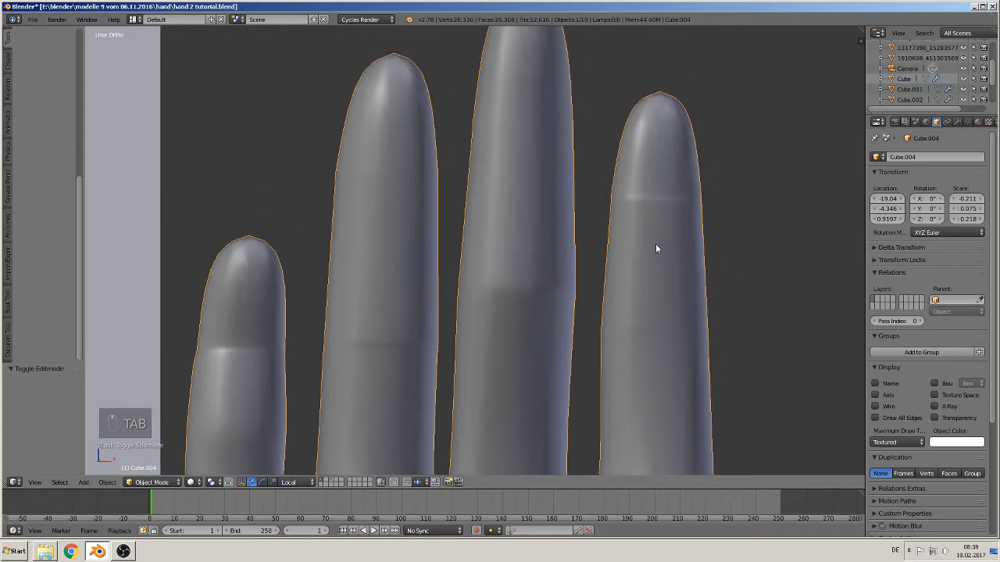
pyautogui.scroll(-1, 518, 160)
pyautogui.moveTo(502, 297); pyautogui.dragTo(533, 341, button='middle')
pyautogui.scroll(-2, 531, 344)
pyautogui.moveTo(526, 377); pyautogui.dragTo(430, 377, button='middle')
pyautogui.scroll(4, 522, 319)
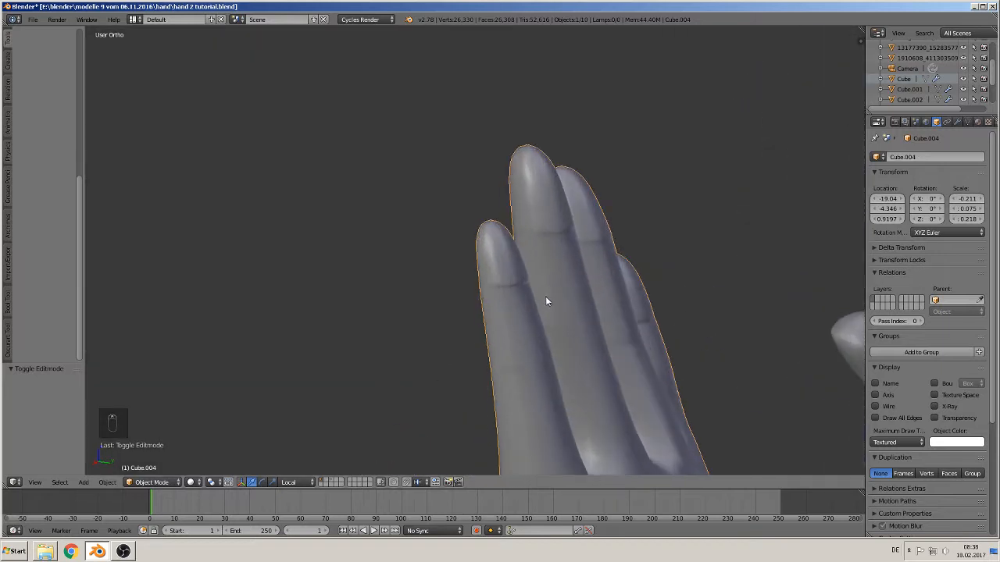
pyautogui.moveTo(594, 326); pyautogui.dragTo(598, 351, button='middle')
pyautogui.scroll(-5, 608, 361)
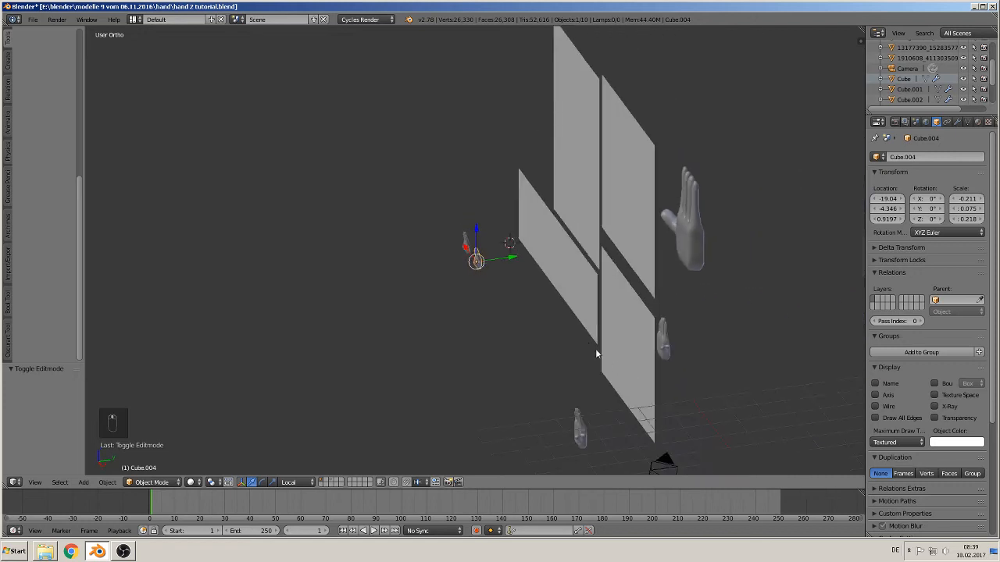
# Raise the duplicated hand along Z by about 9.76 and then another 0.501 to place it clear of the other objects
pyautogui.press('Tab')
pyautogui.press('Tab')
pyautogui.moveTo(478, 234); pyautogui.dragTo(528, 429)
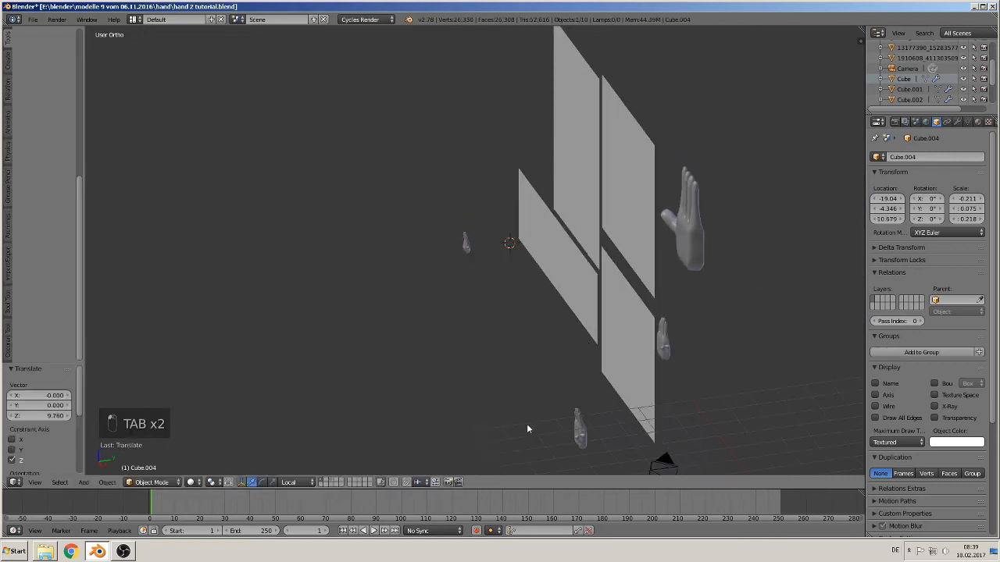
pyautogui.keyDown('shift'); pyautogui.moveTo(554, 297); pyautogui.dragTo(530, 127, button='middle'); pyautogui.keyUp('shift')
pyautogui.scroll(2, 528, 131)
pyautogui.moveTo(451, 250); pyautogui.dragTo(443, 236)
pyautogui.moveTo(443, 238); pyautogui.dragTo(494, 266, button='middle')
pyautogui.scroll(12, 494, 266)
pyautogui.moveTo(423, 346); pyautogui.dragTo(329, 340, button='middle')
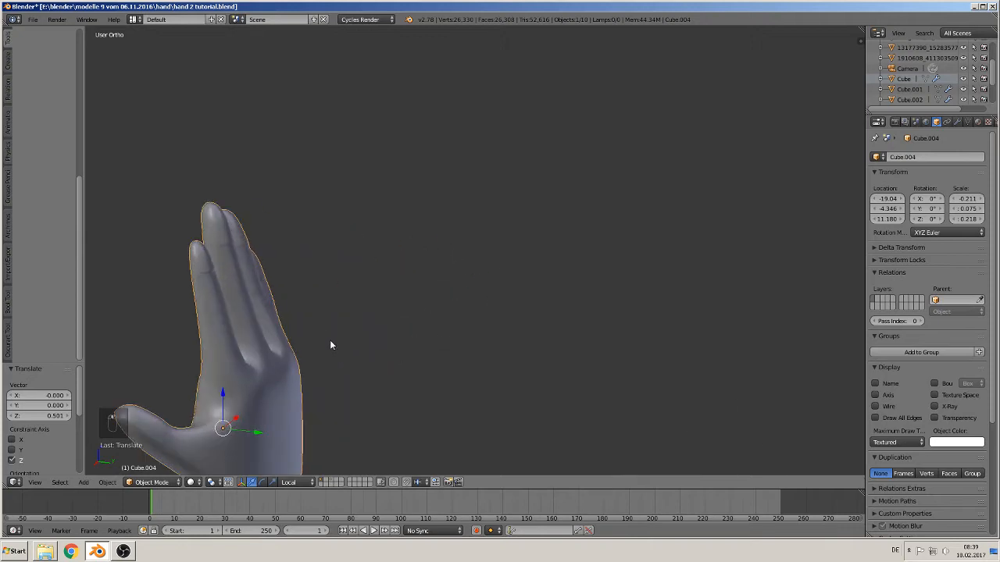
pyautogui.keyDown('shift'); pyautogui.moveTo(314, 387); pyautogui.dragTo(494, 259, button='middle'); pyautogui.keyUp('shift')
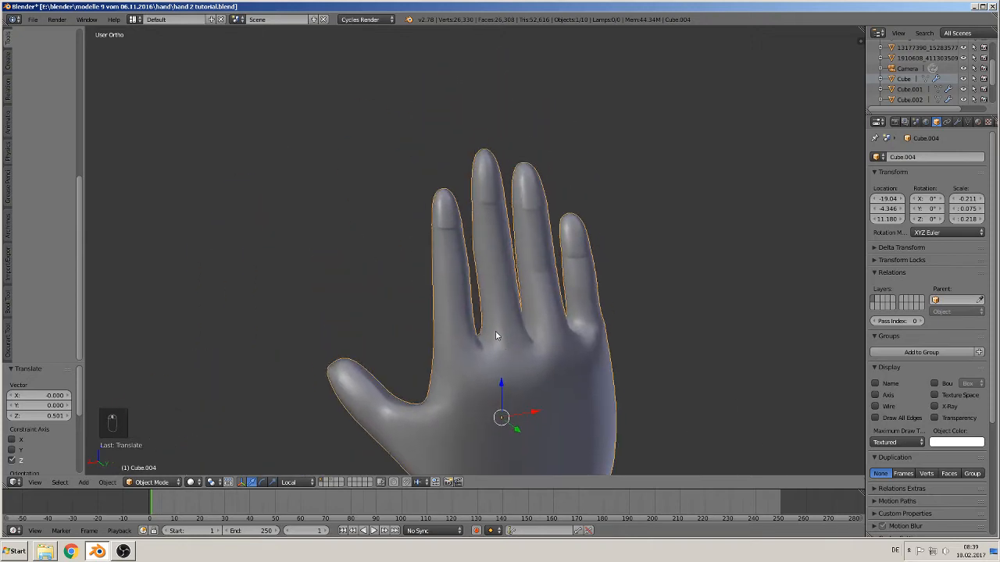
# Try to move two rear vertices of the index finger's upper joint about -0.002 along Y, and undo the move
pyautogui.scroll(3, 499, 229)
pyautogui.scroll(2, 499, 233)
pyautogui.press('Tab')
pyautogui.moveTo(415, 203); pyautogui.dragTo(420, 175, button='middle')
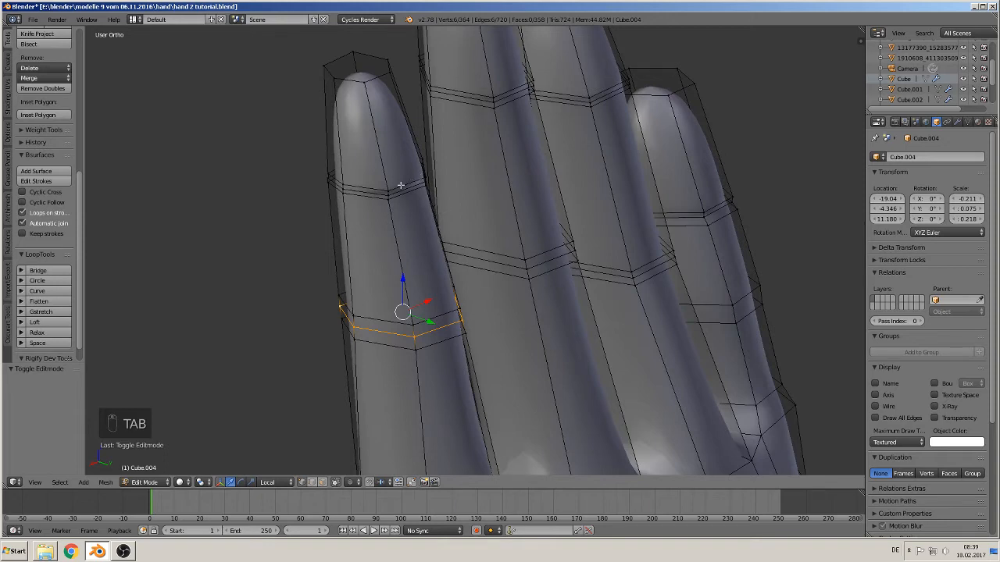
pyautogui.rightClick(393, 185)
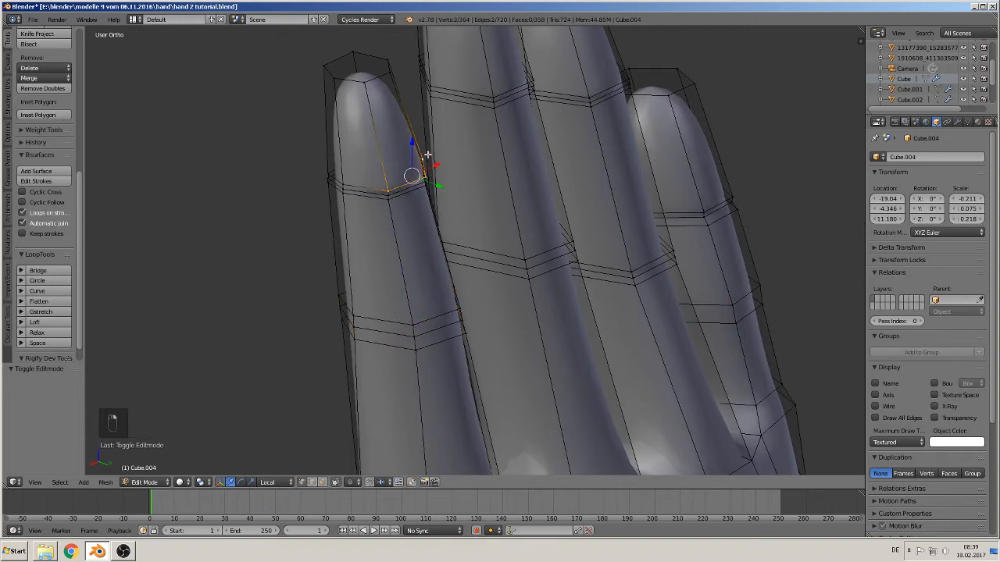
pyautogui.moveTo(435, 191); pyautogui.dragTo(451, 211, button='middle')
pyautogui.moveTo(444, 187); pyautogui.dragTo(434, 201)
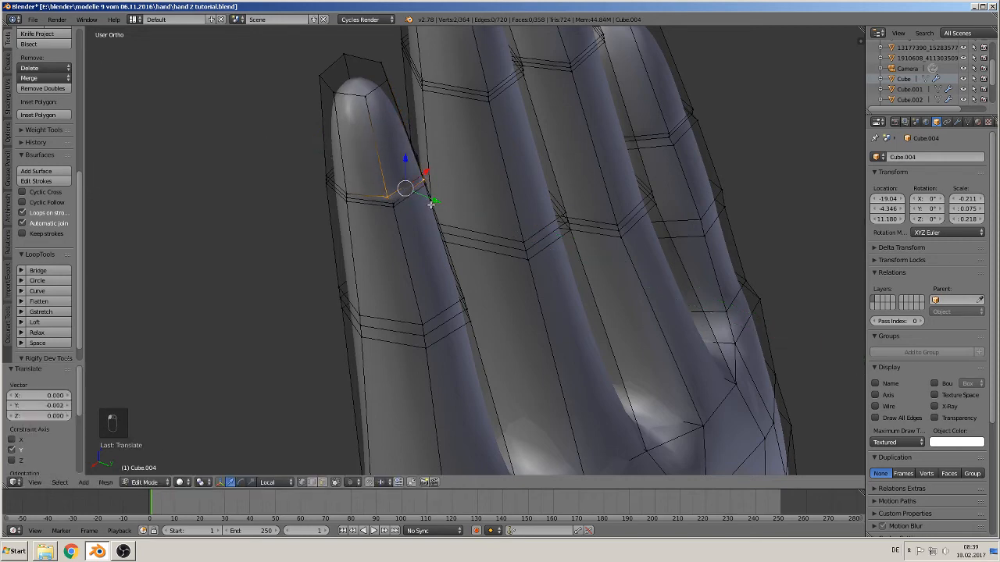
pyautogui.scroll(3, 398, 187)
pyautogui.keyDown('shift'); pyautogui.moveTo(388, 188); pyautogui.dragTo(443, 301, button='middle'); pyautogui.keyUp('shift')
pyautogui.hotkey('ctrl', 'z')
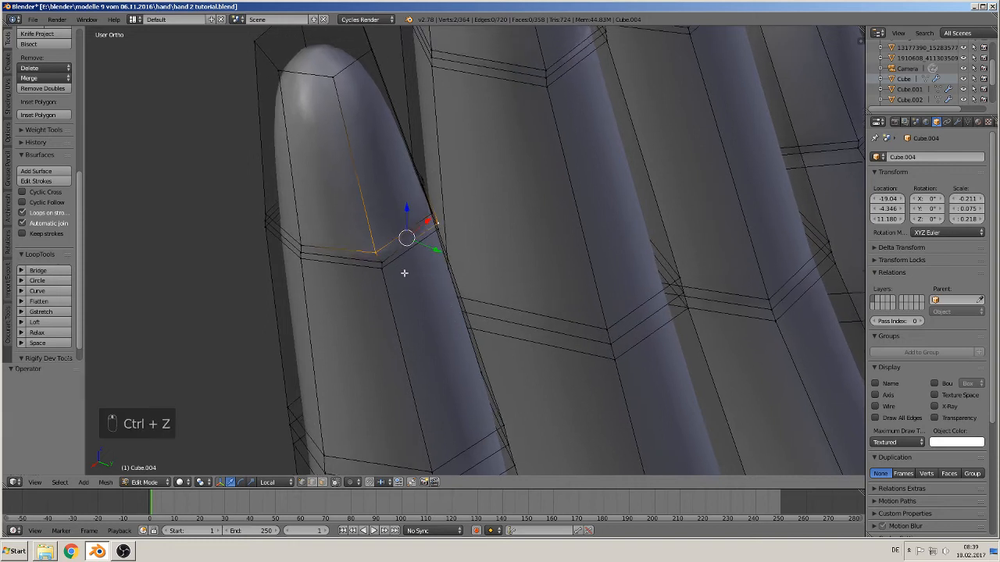
# Move the rear edge of the central loop at the index finger's upper joint along Y to soften the crease
pyautogui.rightClick(383, 263)
pyautogui.press('g')
pyautogui.press('y')
pyautogui.press('y')
pyautogui.press('Tab')
pyautogui.moveTo(443, 253)
pyautogui.mouseDown(button='middle')
pyautogui.moveTo(365, 247)
pyautogui.moveTo(385, 235)
pyautogui.moveTo(352, 335)
pyautogui.moveTo(495, 207)
pyautogui.moveTo(531, 232)
pyautogui.mouseUp(button='middle')
# Move the rear edge just above the middle finger's upper joint about -0.001 along Y to soften the crease
pyautogui.press('Tab')
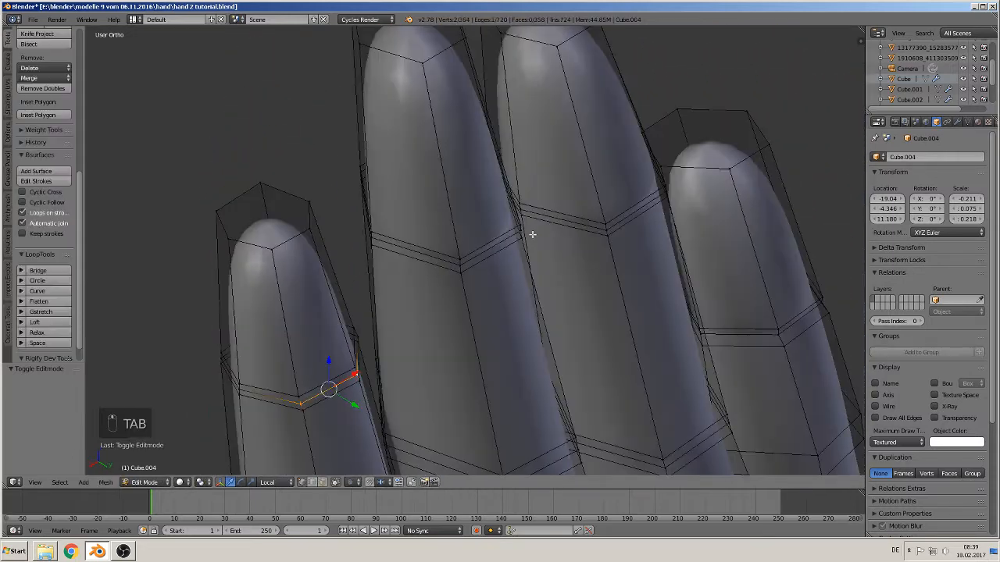
pyautogui.scroll(2, 500, 258)
pyautogui.rightClick(454, 261)
pyautogui.keyDown('shift'); pyautogui.rightClick(535, 209); pyautogui.keyUp('shift')
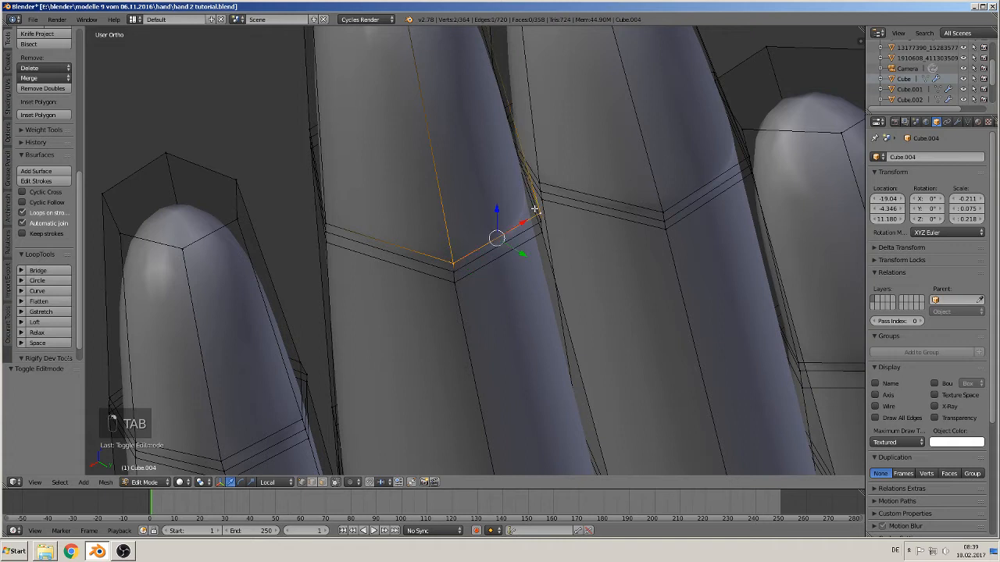
pyautogui.moveTo(522, 253); pyautogui.dragTo(492, 260)
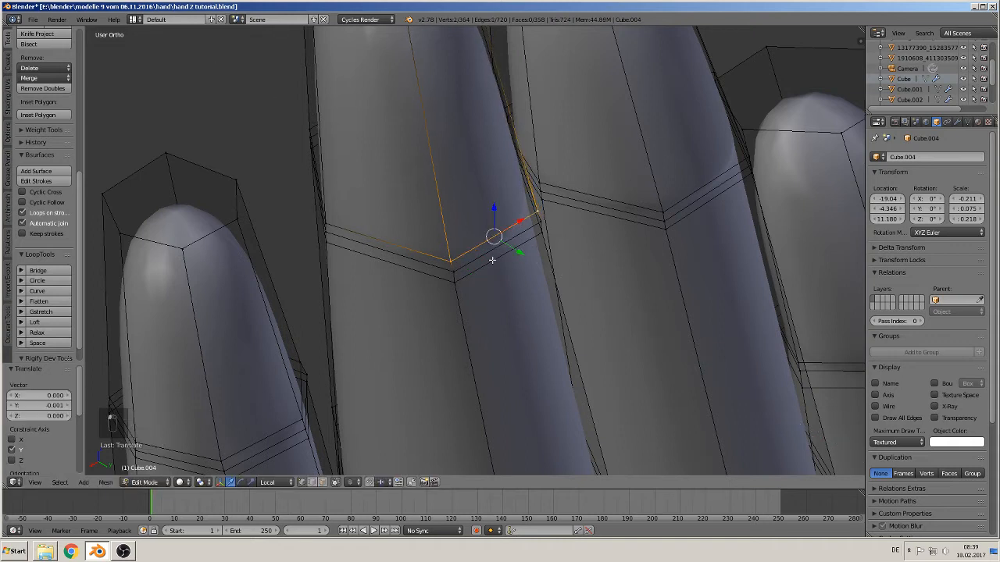
pyautogui.press('a')
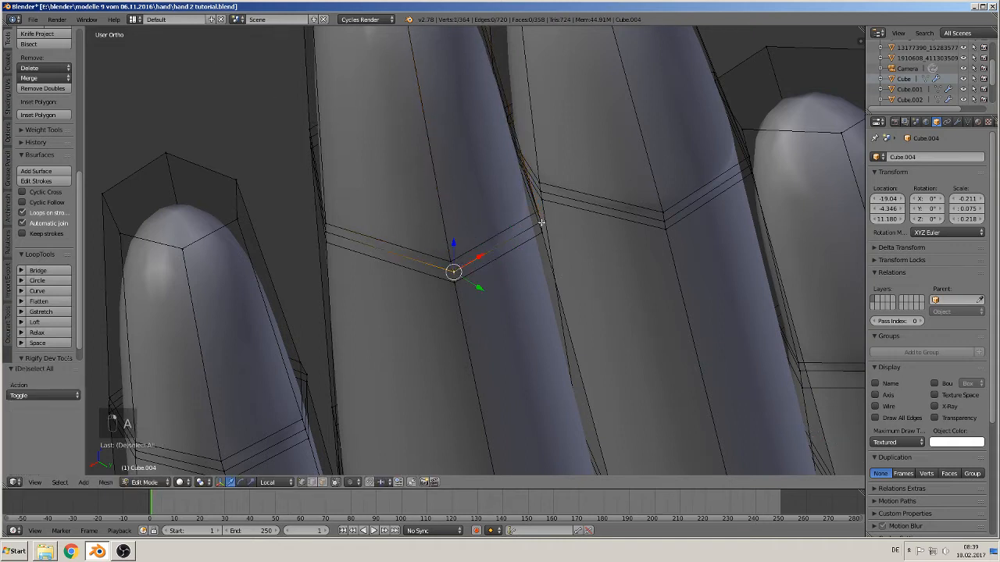
pyautogui.press('Tab')
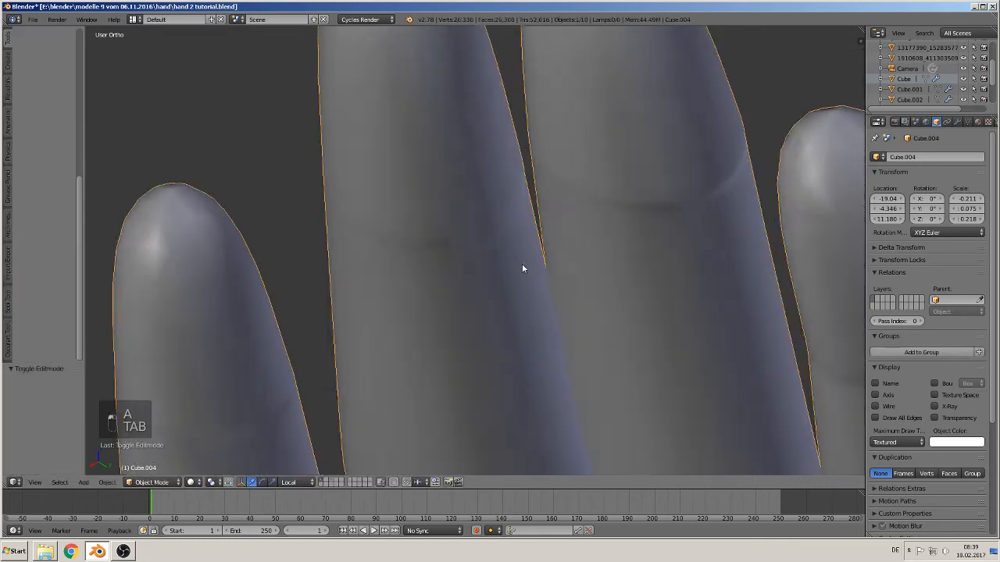
# Soften the ring finger's upper joint by moving its top rear edge about -0.001 along Y and nudging the central loop's rear edge
pyautogui.scroll(-3, 454, 289)
pyautogui.press('Tab')
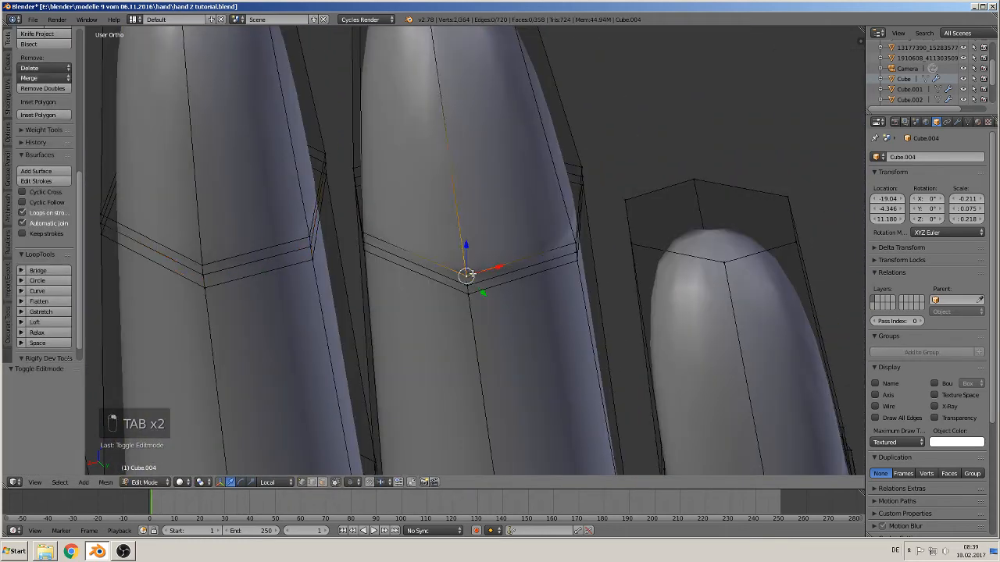
pyautogui.keyDown('shift'); pyautogui.rightClick(578, 241); pyautogui.keyUp('shift')
pyautogui.moveTo(537, 275); pyautogui.dragTo(531, 274)
pyautogui.rightClick(467, 285)
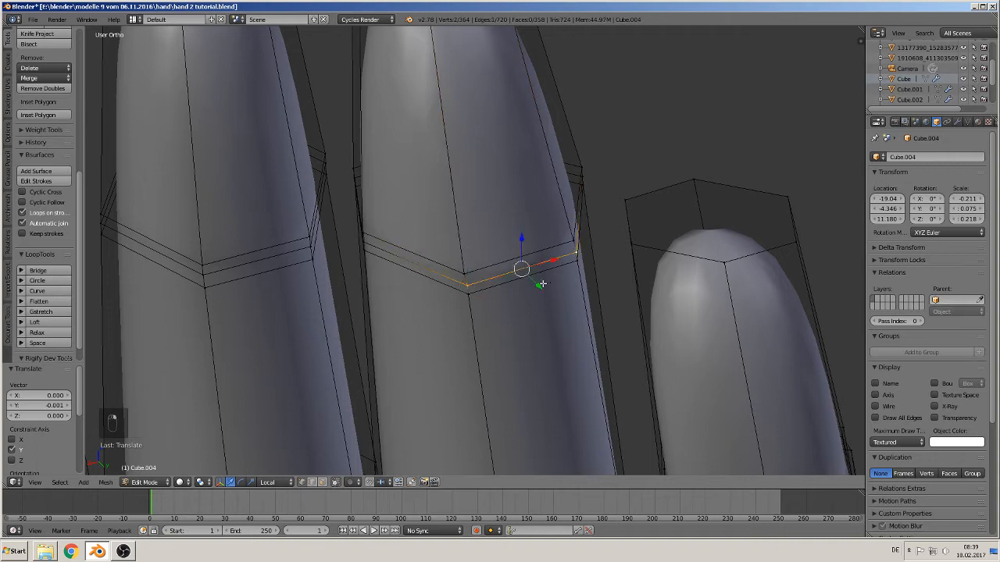
pyautogui.moveTo(539, 289); pyautogui.dragTo(540, 288)
pyautogui.press('Tab')
pyautogui.scroll(-2, 619, 324)
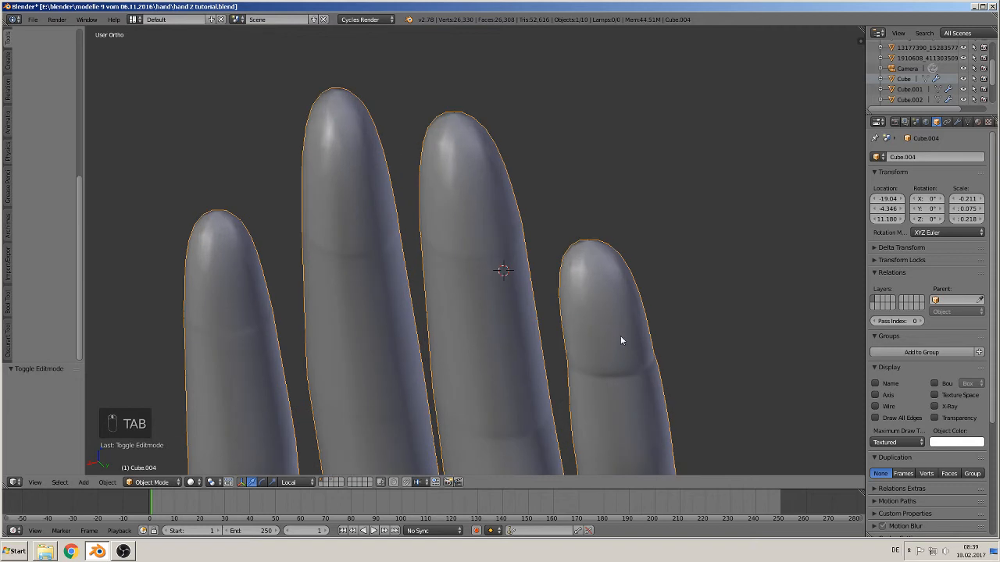
pyautogui.moveTo(620, 341); pyautogui.dragTo(560, 301, button='middle')
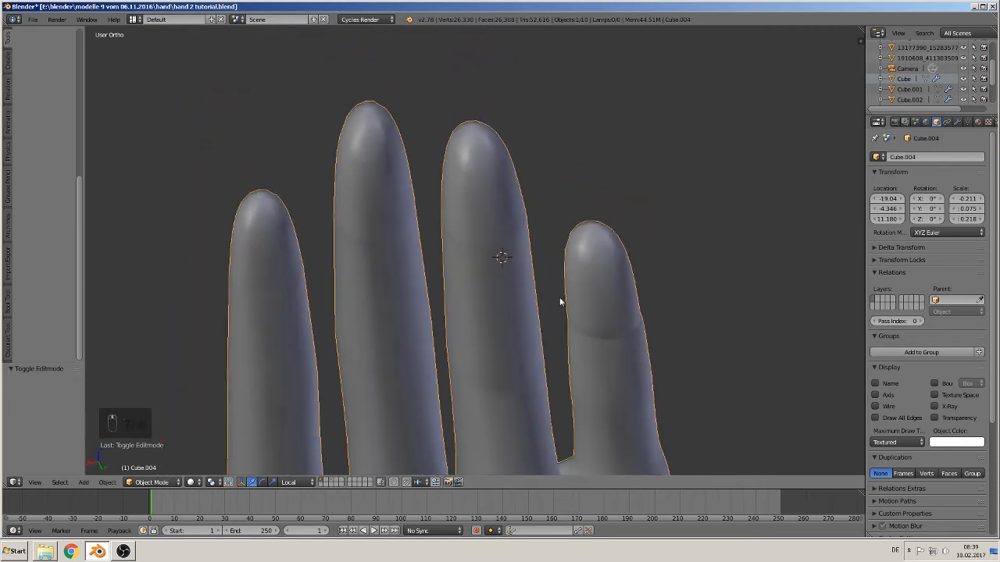
# Select the vertex band across the fingers' middle joints in side view and move it about 0.018 along Y using Connected proportional editing
pyautogui.scroll(-3, 560, 302)
pyautogui.moveTo(453, 337); pyautogui.dragTo(542, 289, button='middle')
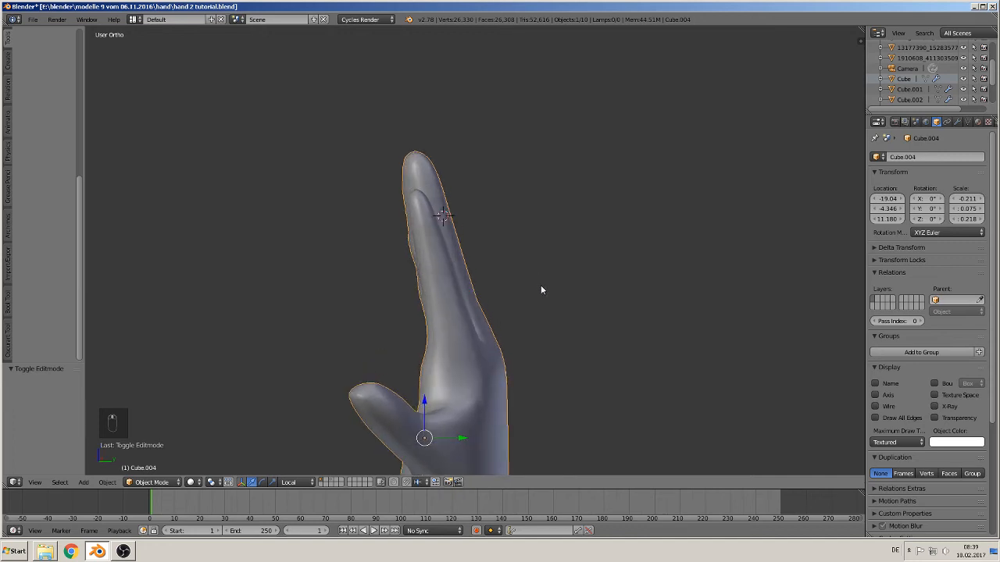
pyautogui.press('KP_1')
pyautogui.press('KP_3')
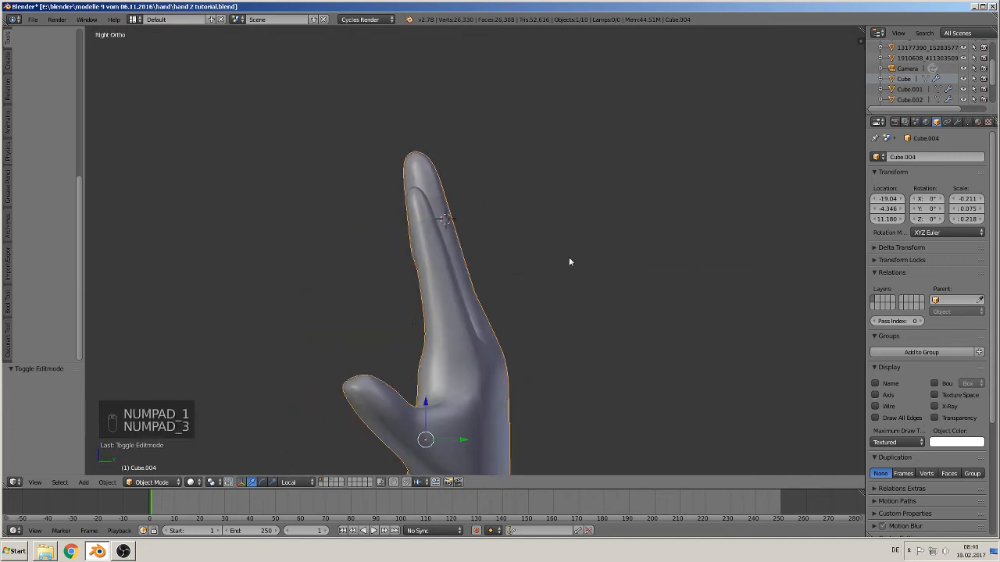
pyautogui.press('Tab')
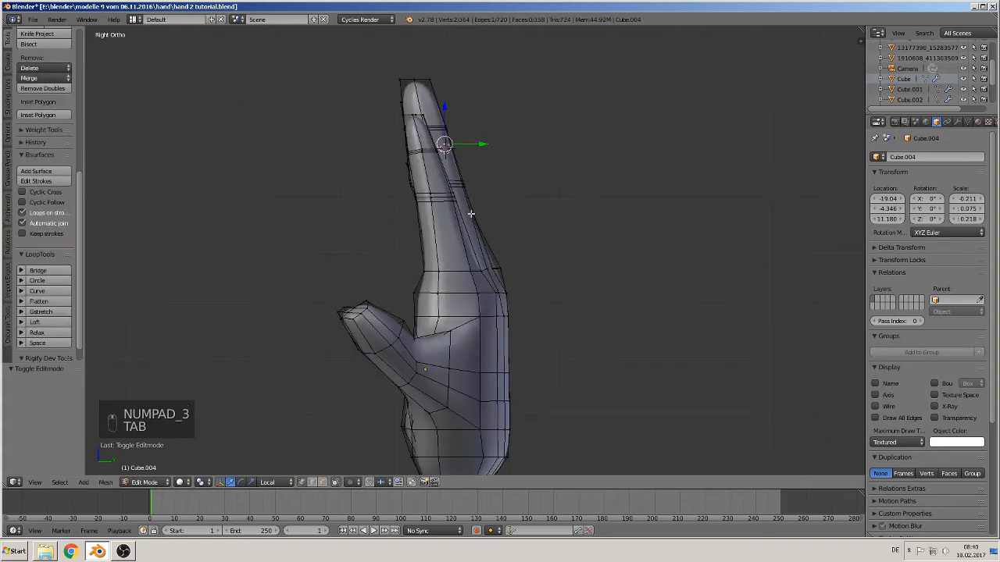
pyautogui.click(336, 482)
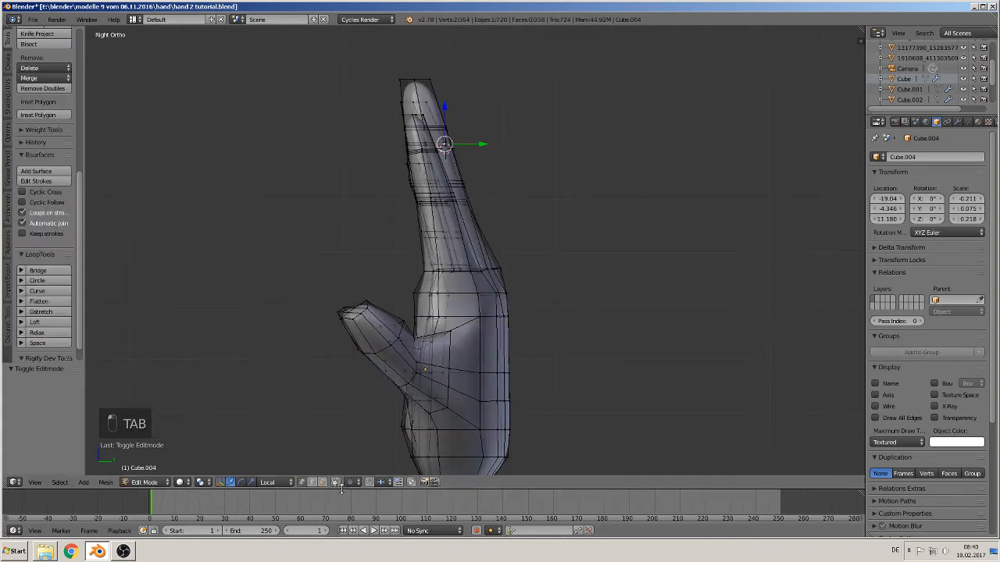
pyautogui.press('a')
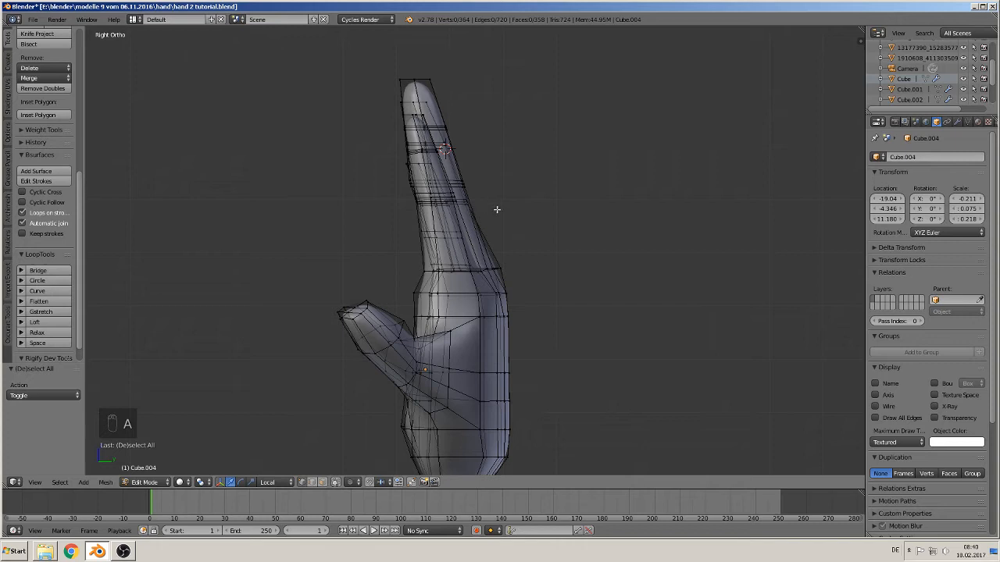
pyautogui.press('v')
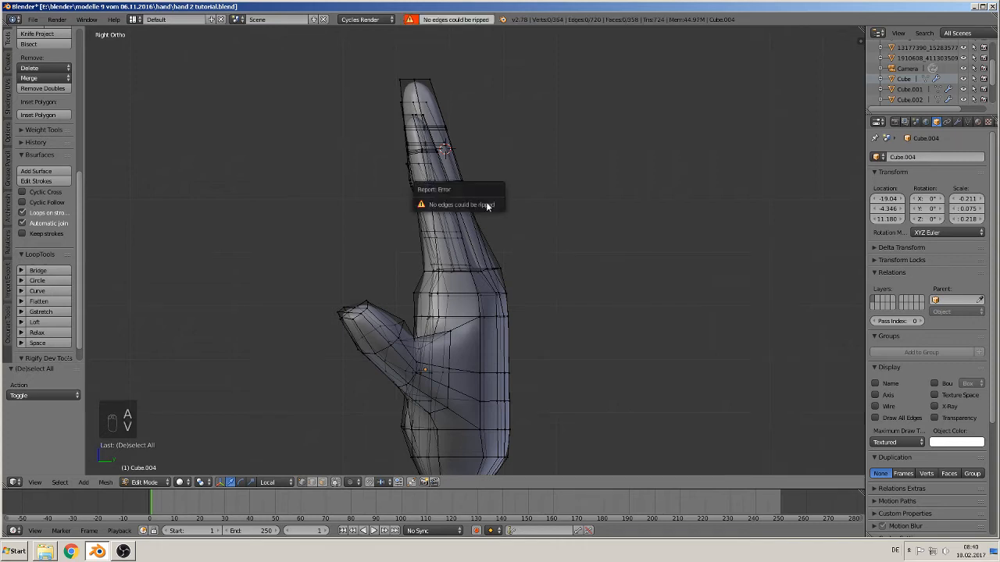
pyautogui.press('c')
pyautogui.moveTo(486, 203); pyautogui.dragTo(376, 198)
pyautogui.rightClick(378, 200)
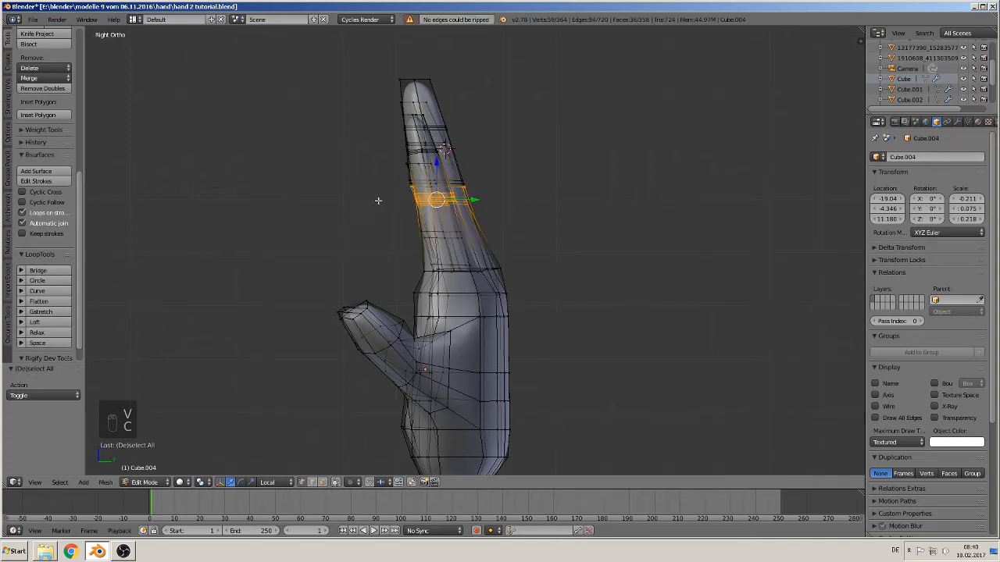
pyautogui.click(349, 482)
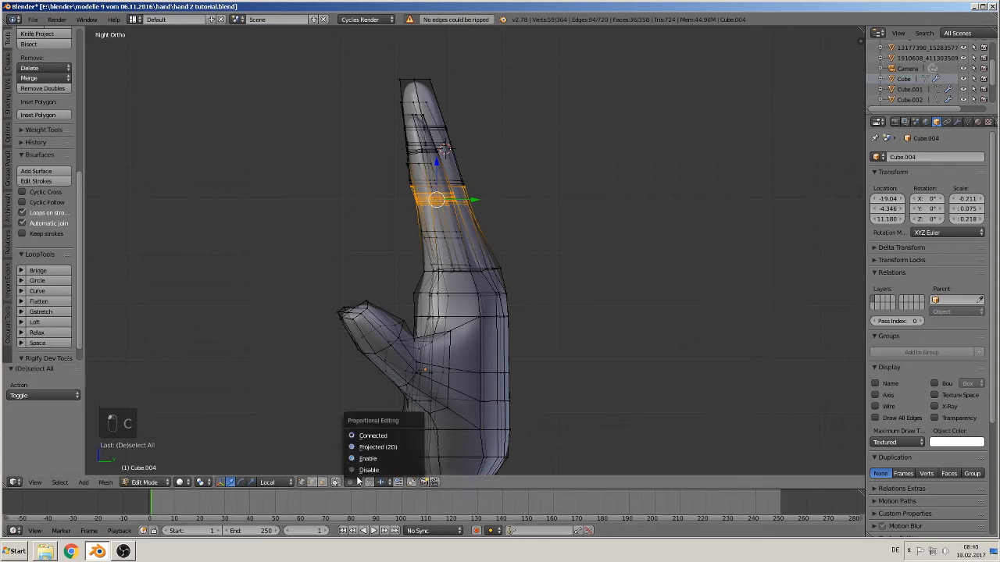
pyautogui.click(378, 436)
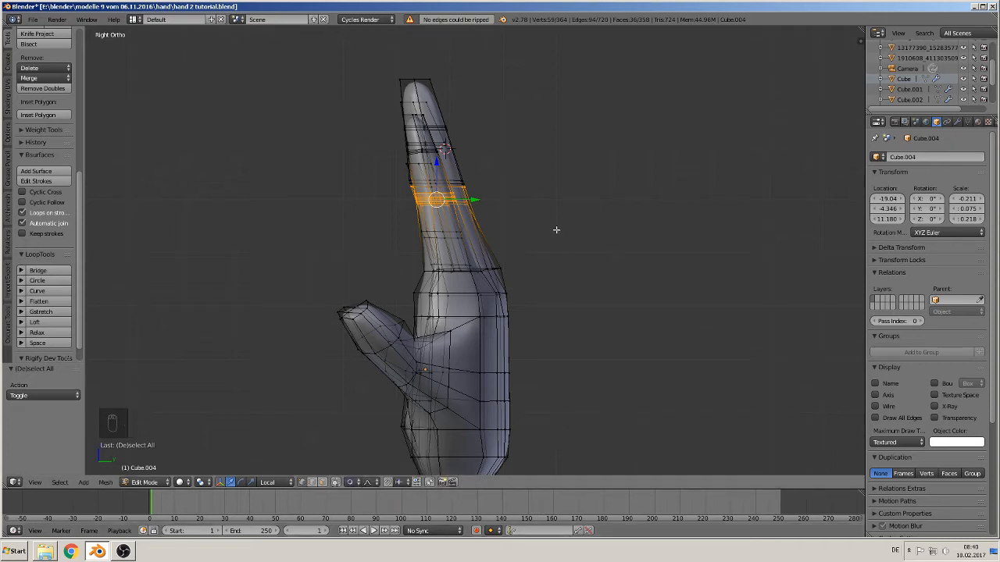
pyautogui.press('g')
pyautogui.press('y')
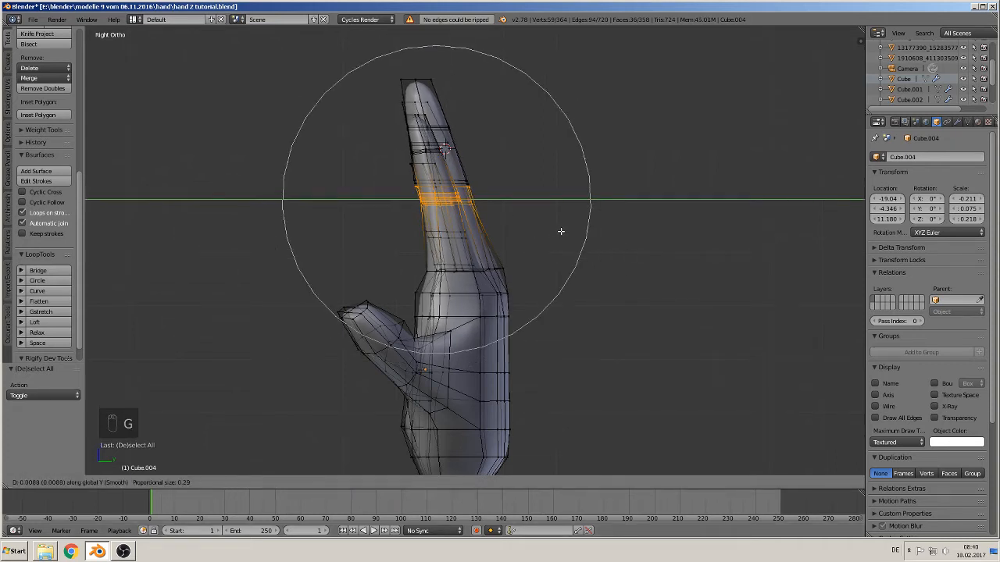
pyautogui.scroll(1, 562, 230)
pyautogui.click(566, 229)
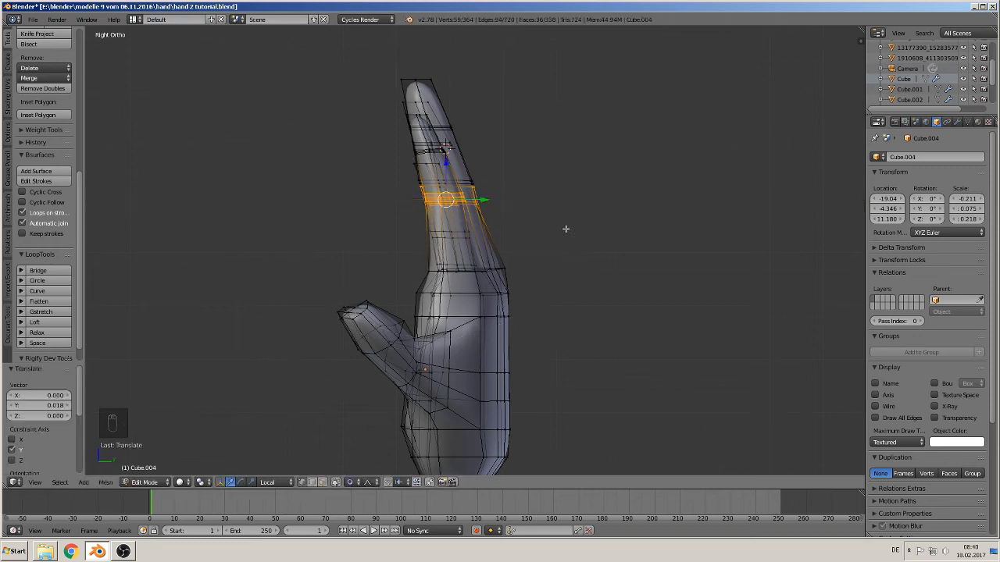
# Disable proportional editing, limit selection to visible geometry, and move the edge loop at the little finger's tip about 0.011 along local Y
pyautogui.press('Tab')
pyautogui.moveTo(583, 266); pyautogui.dragTo(369, 262, button='middle')
pyautogui.scroll(2, 412, 209)
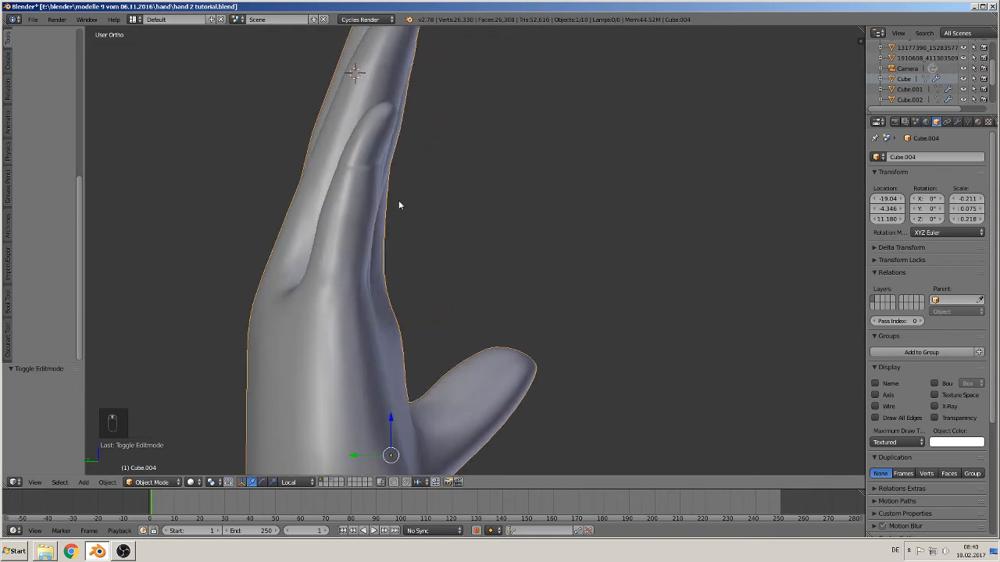
pyautogui.moveTo(393, 163)
pyautogui.mouseDown(button='middle')
pyautogui.moveTo(438, 237)
pyautogui.moveTo(455, 240)
pyautogui.mouseUp(button='middle')
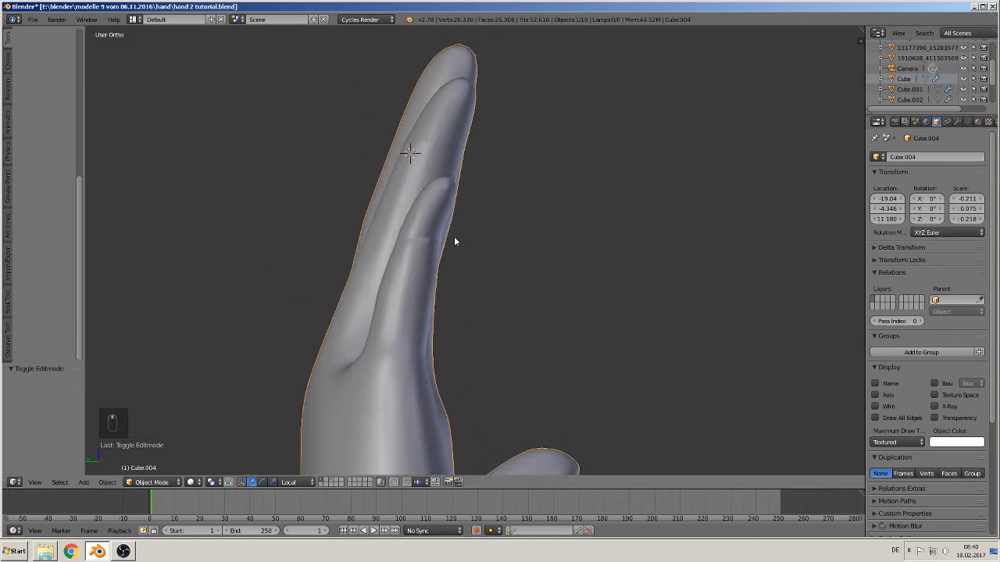
pyautogui.press('Tab')
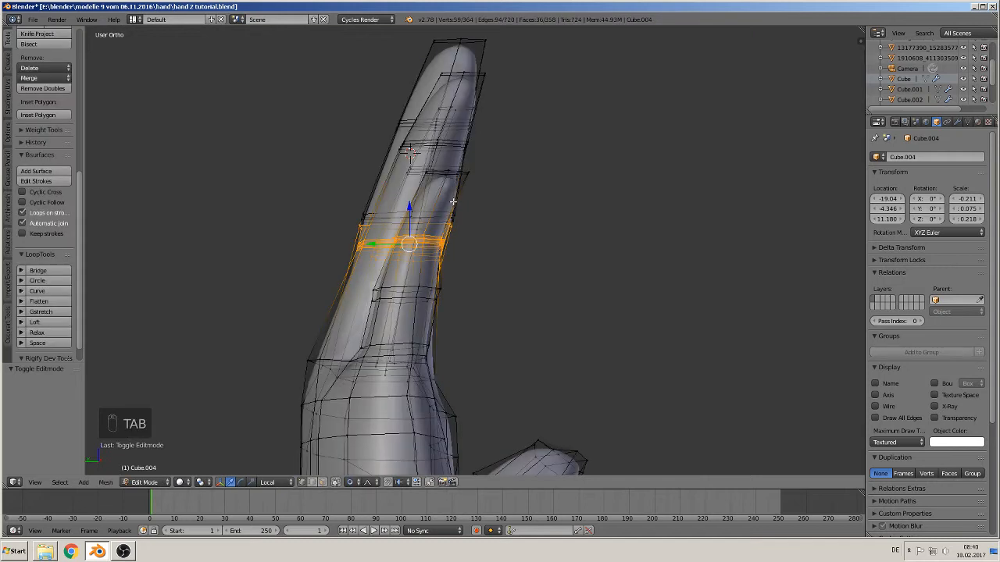
pyautogui.keyDown('alt'); pyautogui.rightClick(457, 168); pyautogui.keyUp('alt')
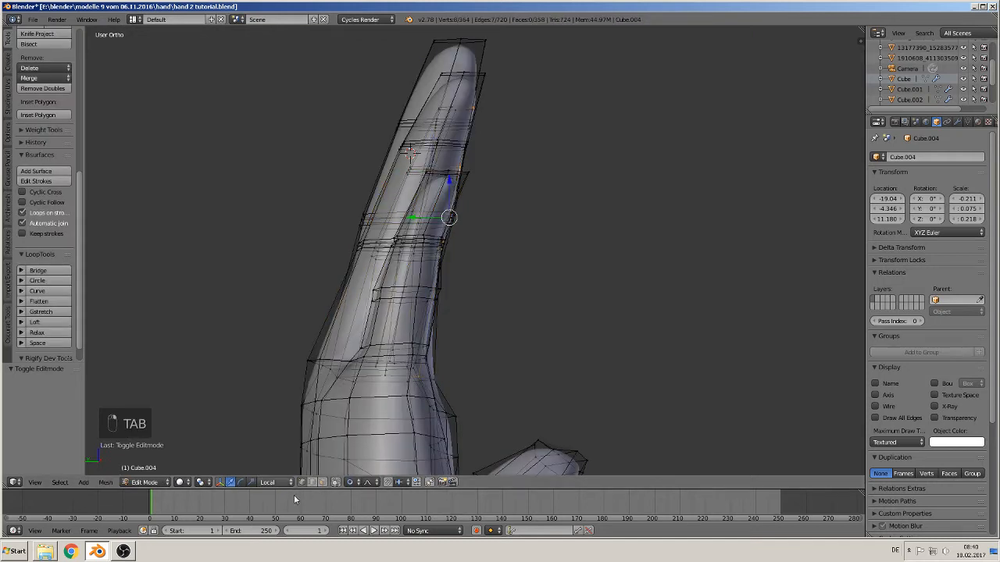
pyautogui.click(353, 481)
pyautogui.click(359, 471)
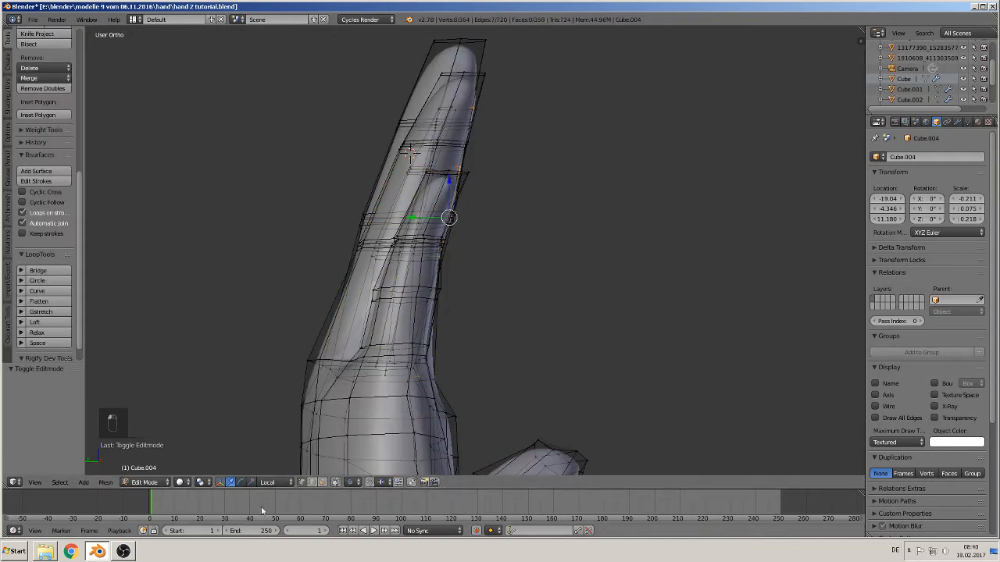
pyautogui.click(336, 482)
pyautogui.keyDown('alt'); pyautogui.rightClick(456, 174); pyautogui.keyUp('alt')
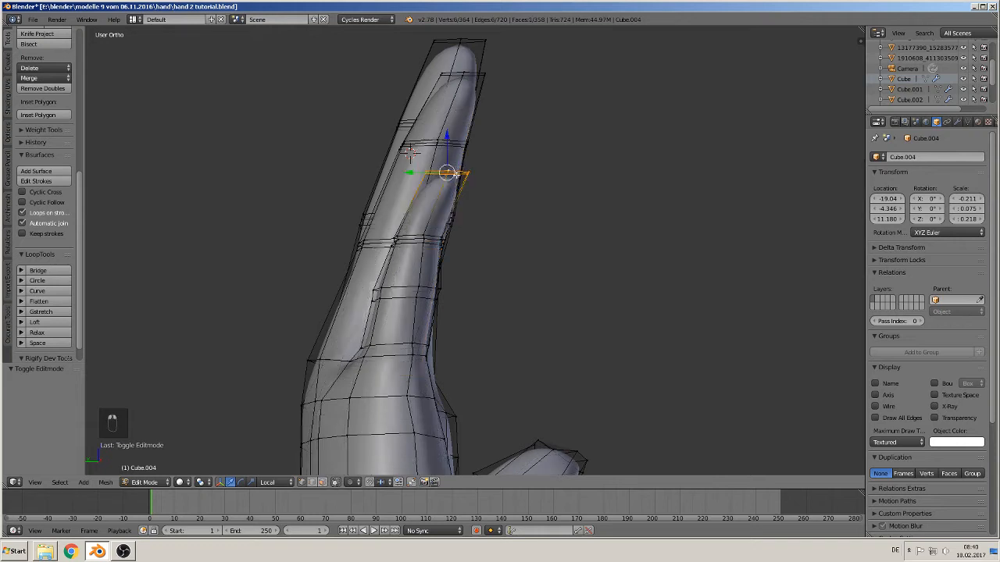
pyautogui.press('g')
pyautogui.press('y')
pyautogui.press('y')
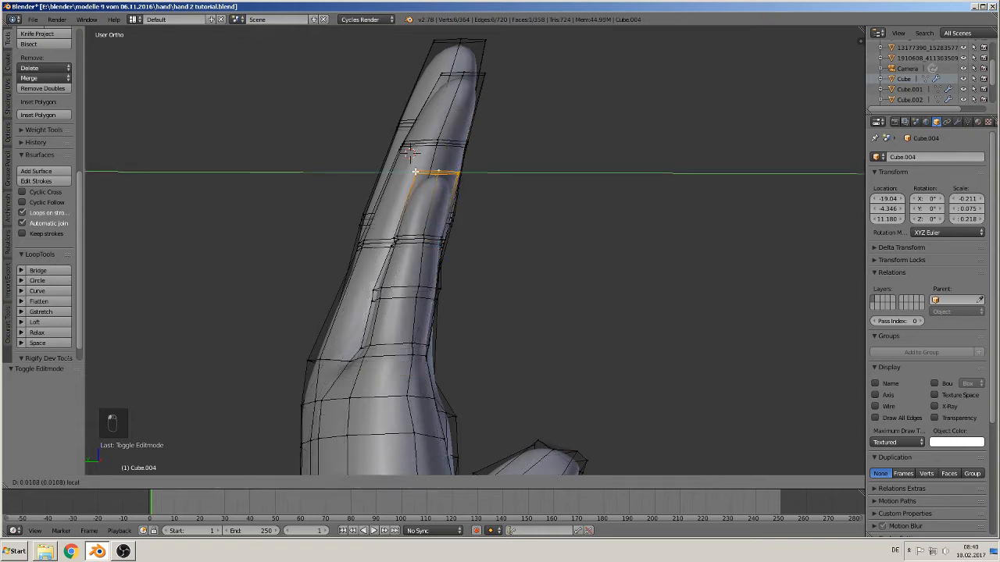
pyautogui.click(415, 171)
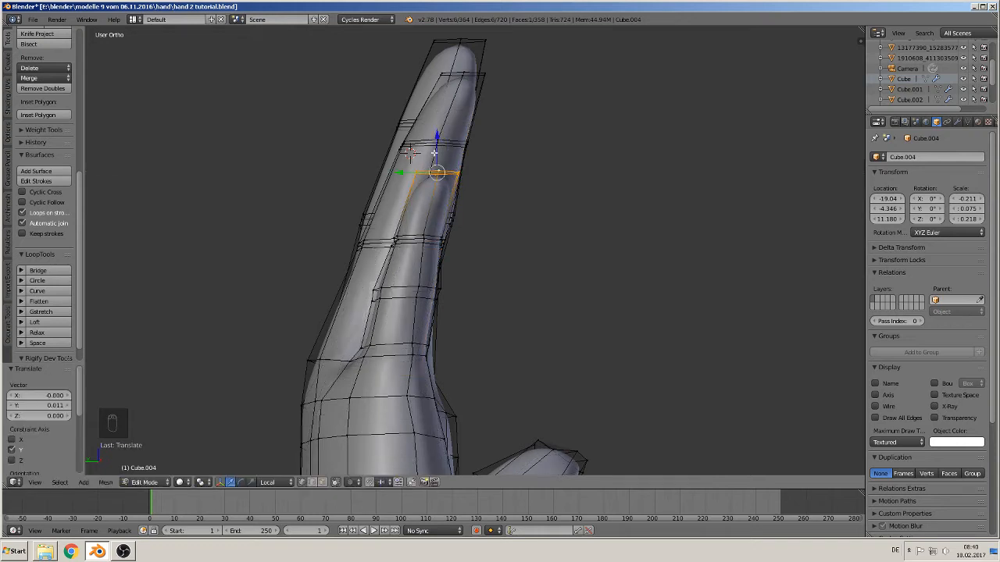
# Move the edge loop at the ring finger's tip about 0.006 along local Y and check the smoothed hand
pyautogui.keyDown('alt'); pyautogui.rightClick(453, 76); pyautogui.keyUp('alt')
pyautogui.press('g')
pyautogui.press('y')
pyautogui.press('y')
pyautogui.click(422, 75)
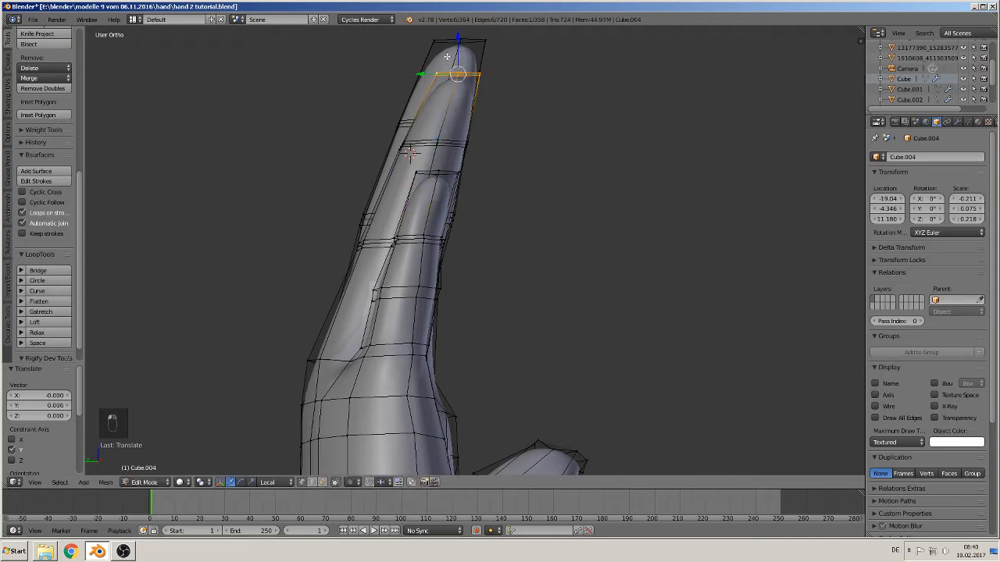
pyautogui.keyDown('shift'); pyautogui.moveTo(431, 101); pyautogui.dragTo(692, 179, button='middle'); pyautogui.keyUp('shift')
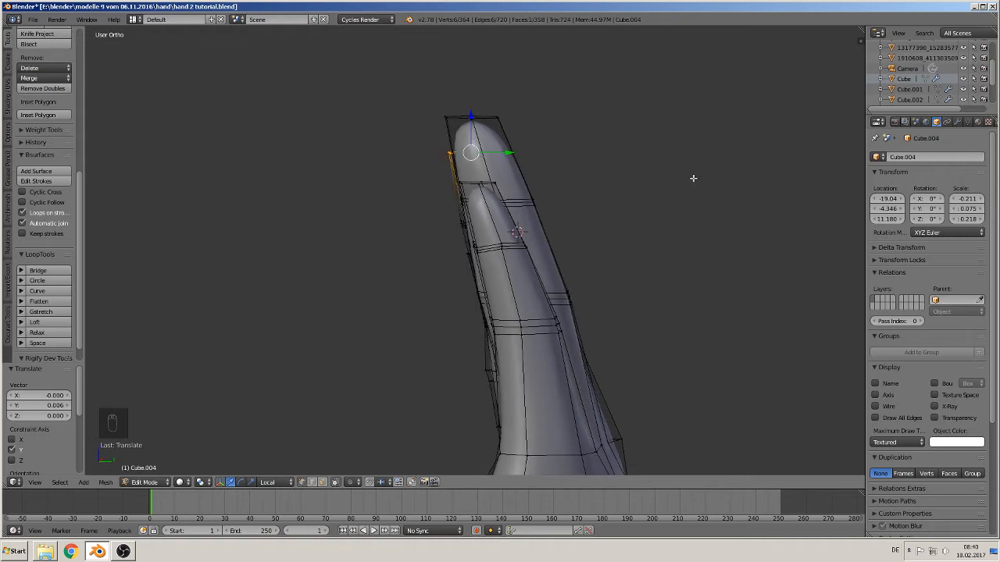
pyautogui.moveTo(636, 204); pyautogui.dragTo(396, 370, button='middle')
pyautogui.press('Tab')
pyautogui.keyDown('shift'); pyautogui.moveTo(588, 400); pyautogui.dragTo(555, 328, button='middle'); pyautogui.keyUp('shift')
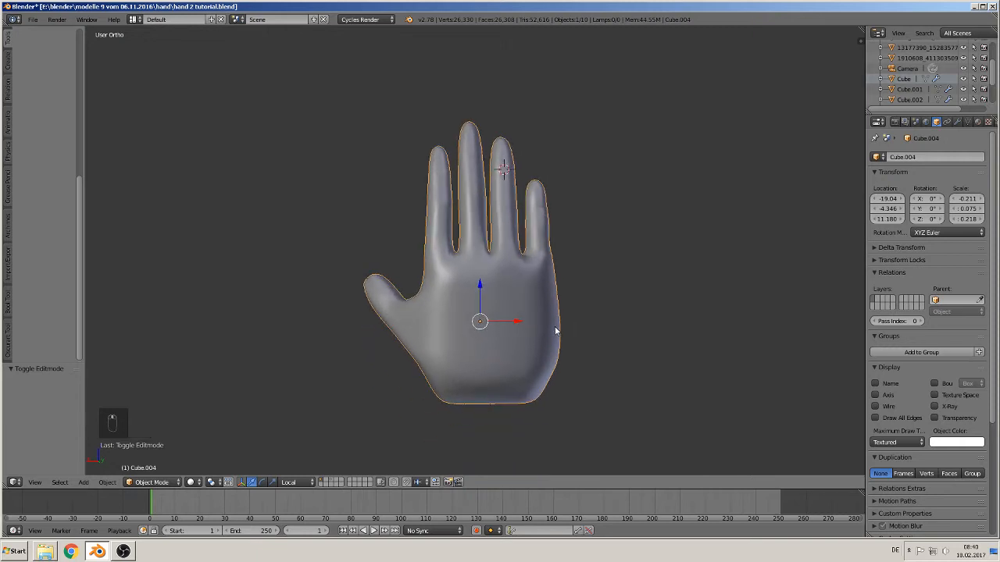
# Pull the lower vertex on the palm's little-finger side about 0.047 inward using Connected proportional editing with size 0.35
pyautogui.press('a')
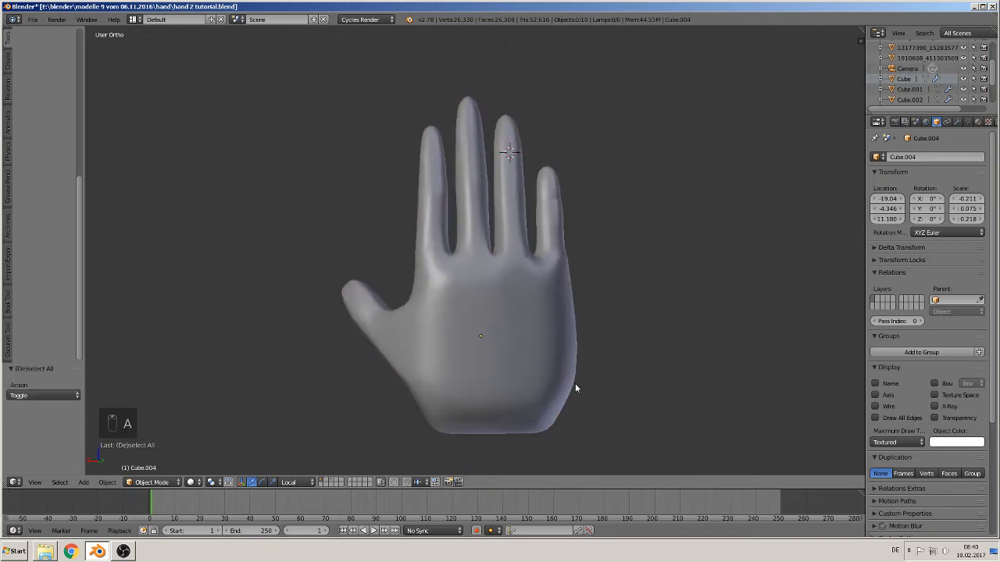
pyautogui.press('Tab')
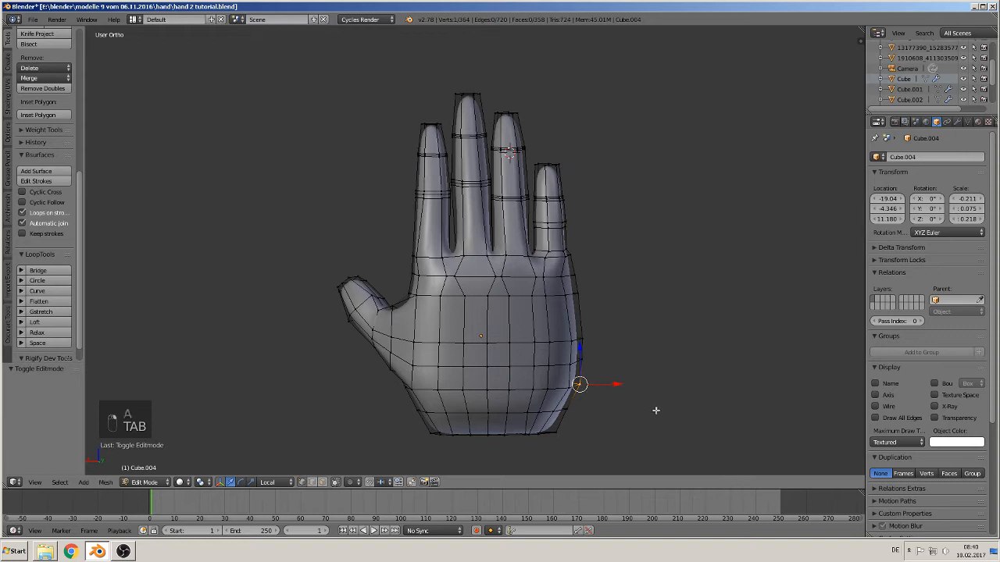
pyautogui.keyDown('shift'); pyautogui.moveTo(655, 410); pyautogui.dragTo(656, 346, button='middle'); pyautogui.keyUp('shift')
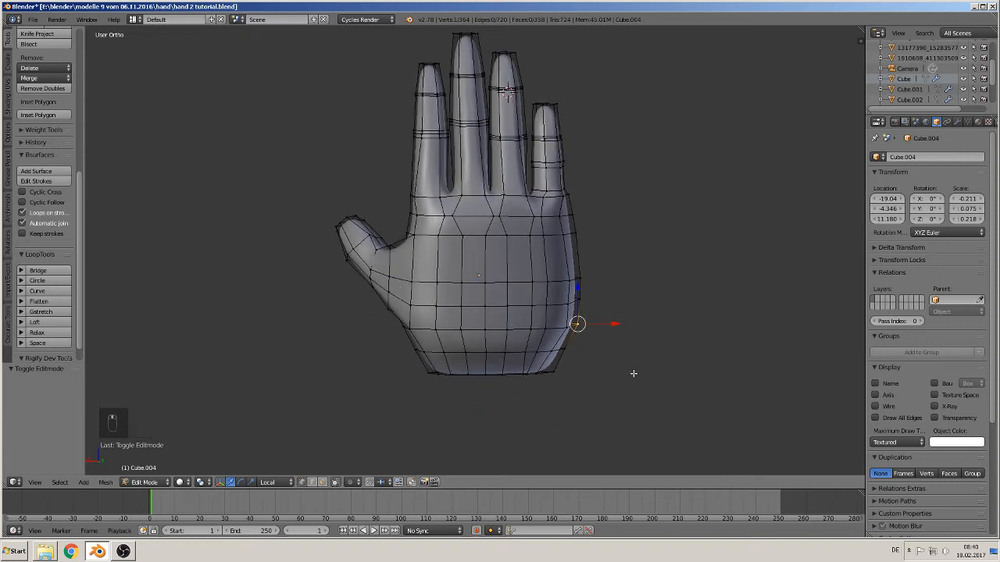
pyautogui.click(349, 481)
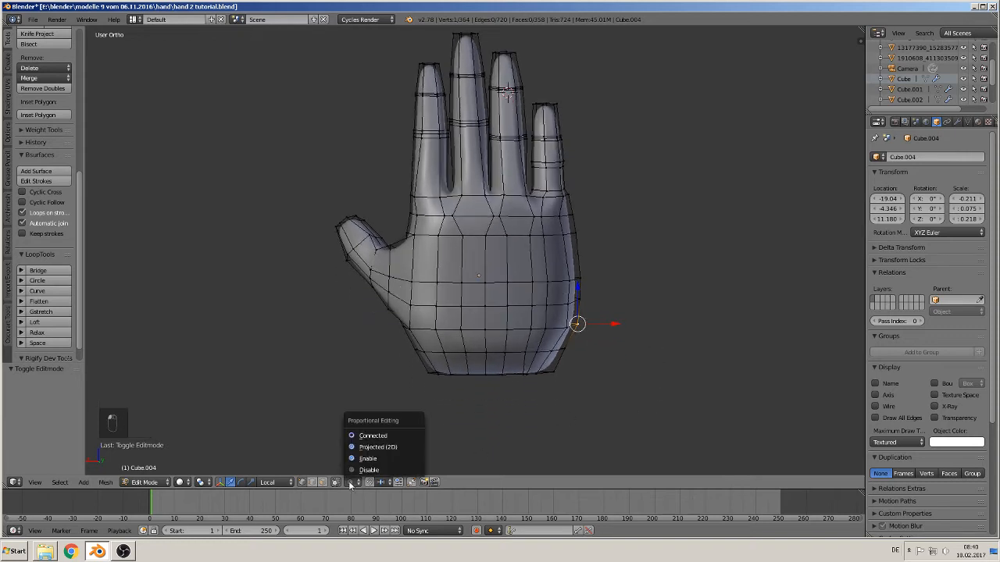
pyautogui.click(383, 434)
pyautogui.press('g')
pyautogui.scroll(-3, 713, 401)
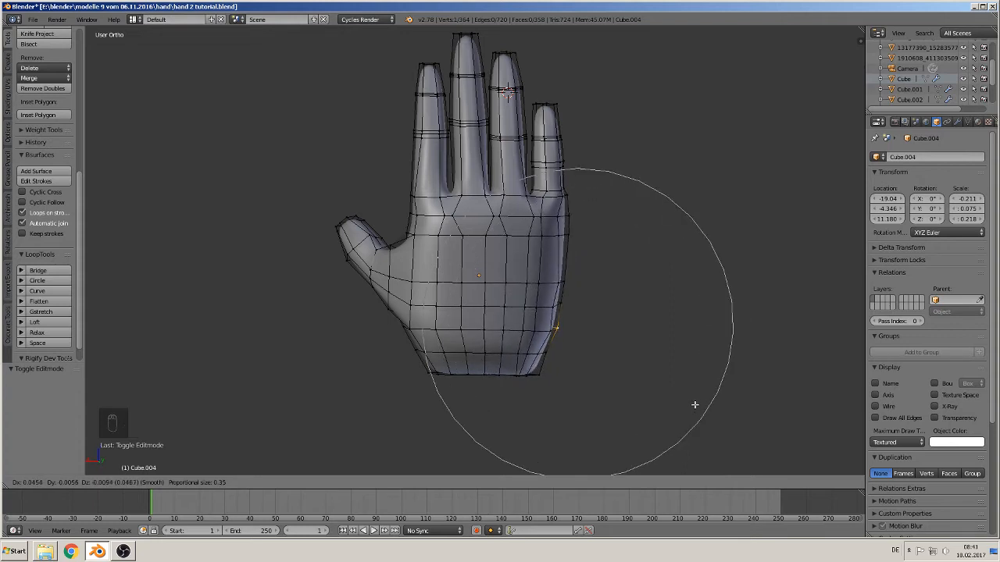
pyautogui.click(694, 405)
pyautogui.press('Tab')
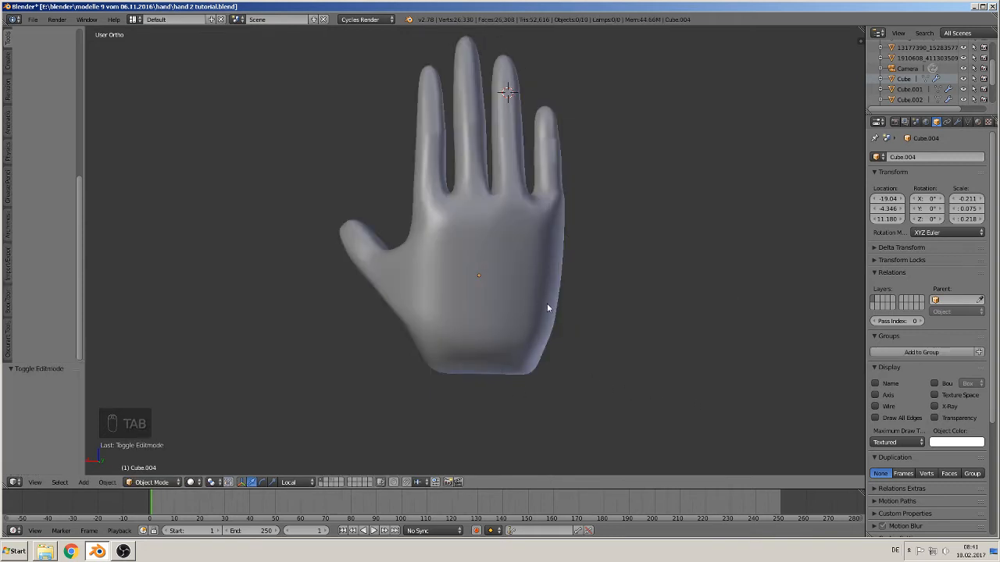
# Add a loop cut close to the bottom edge of the wrist to sharpen the smoothed end
pyautogui.press('Tab')
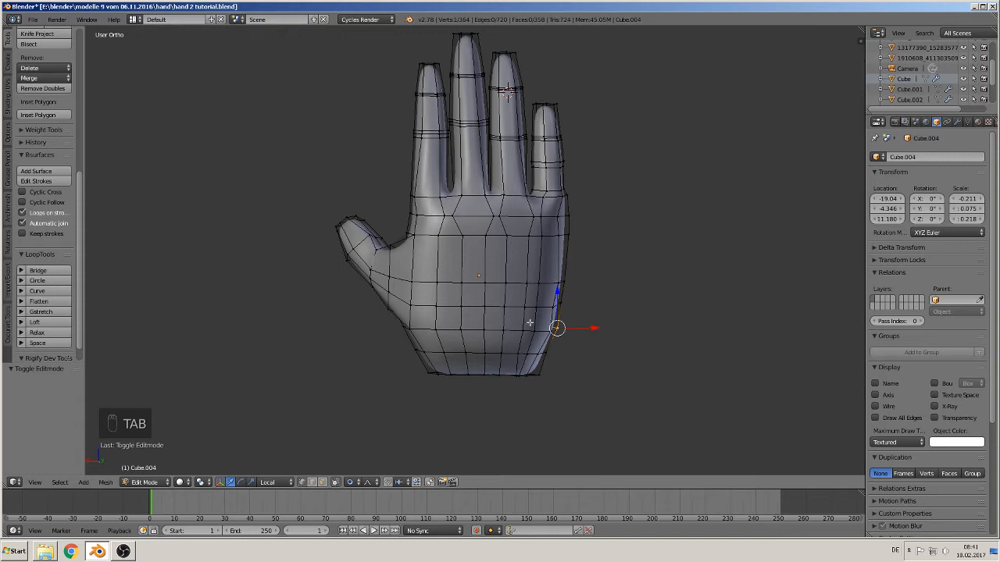
pyautogui.keyDown('shift'); pyautogui.moveTo(529, 322); pyautogui.dragTo(554, 325, button='middle'); pyautogui.keyUp('shift')
pyautogui.hotkey('ctrl', 'r')
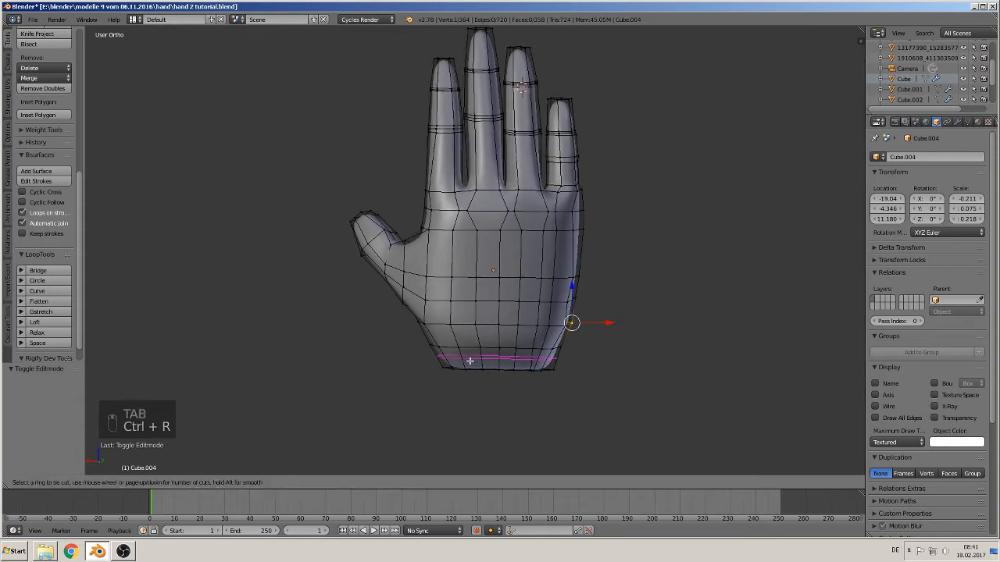
pyautogui.click(471, 361)
pyautogui.click(468, 367)
pyautogui.press('Tab')
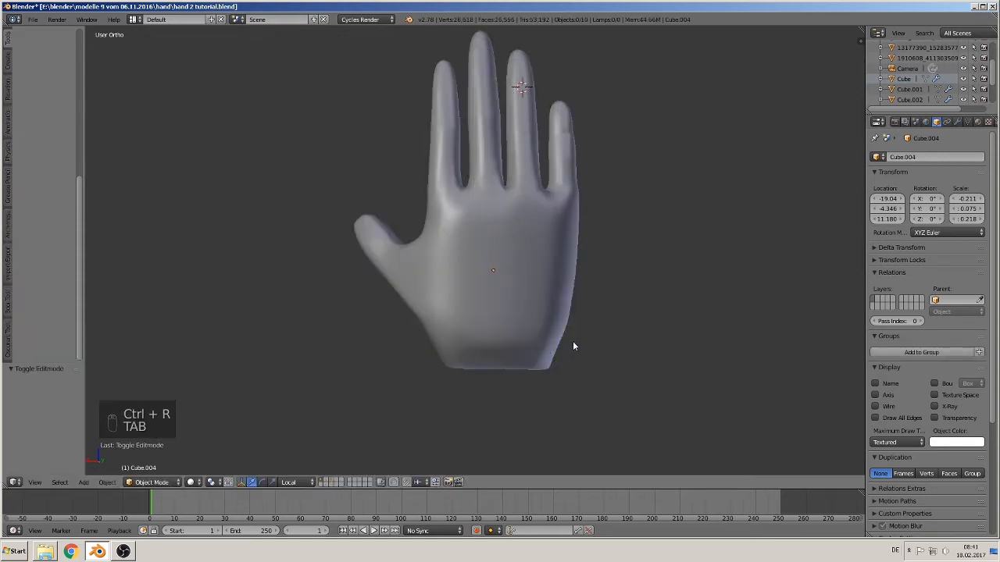
# Move the outer vertex midway down the back of the hand outward along global Y with proportional size 0.35, and check the smoothed profile
pyautogui.moveTo(563, 334); pyautogui.dragTo(447, 332, button='middle')
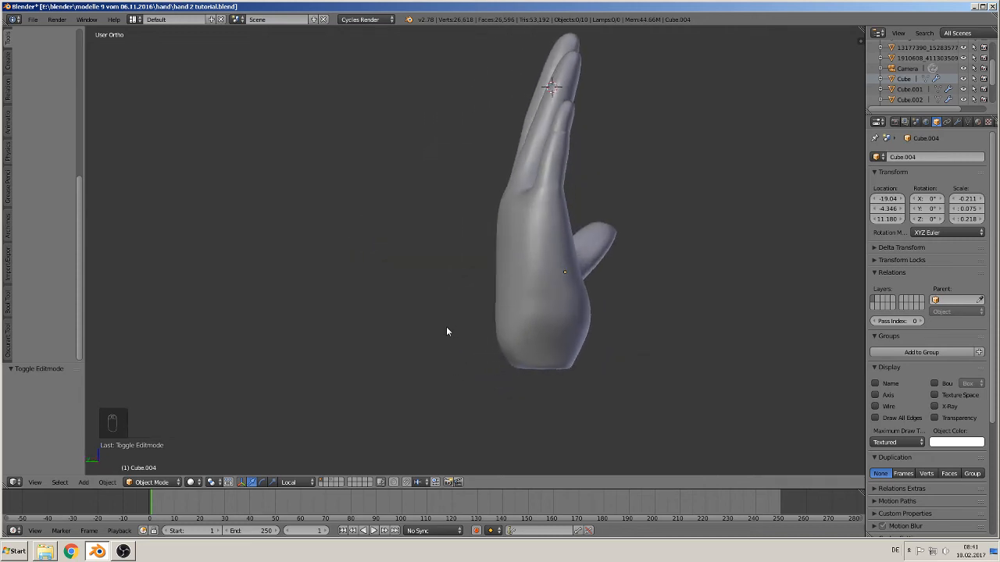
pyautogui.moveTo(493, 275); pyautogui.dragTo(481, 284, button='middle')
pyautogui.press('Tab')
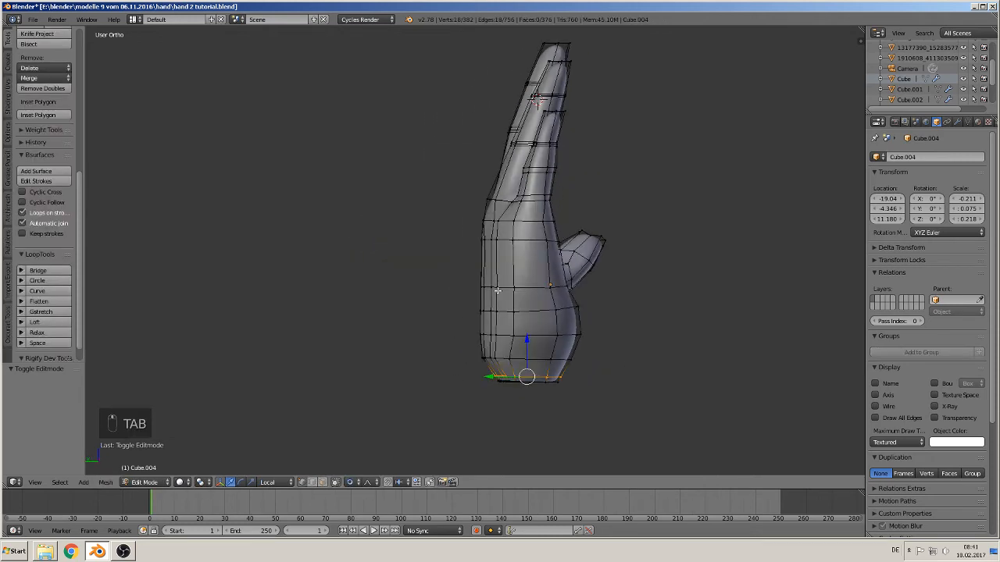
pyautogui.scroll(2, 483, 289)
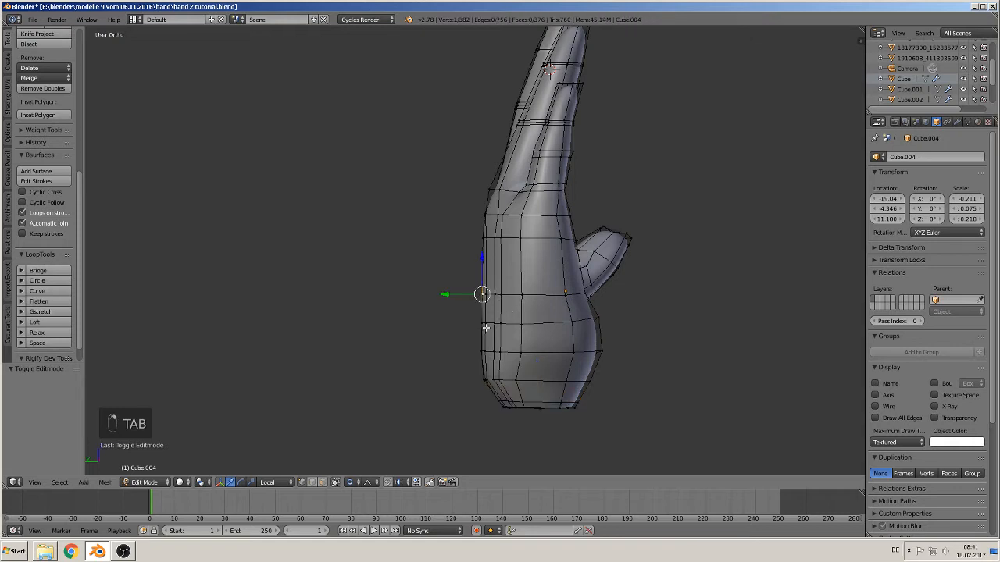
pyautogui.press('g')
pyautogui.rightClick(486, 327)
pyautogui.press('g')
pyautogui.middleClick(484, 327)
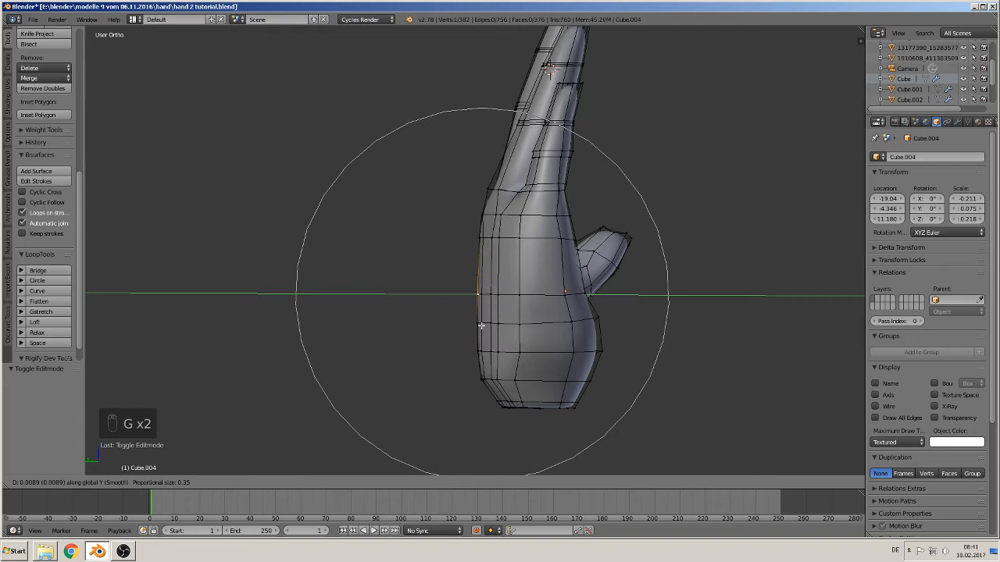
pyautogui.click(476, 322)
pyautogui.press('Tab')
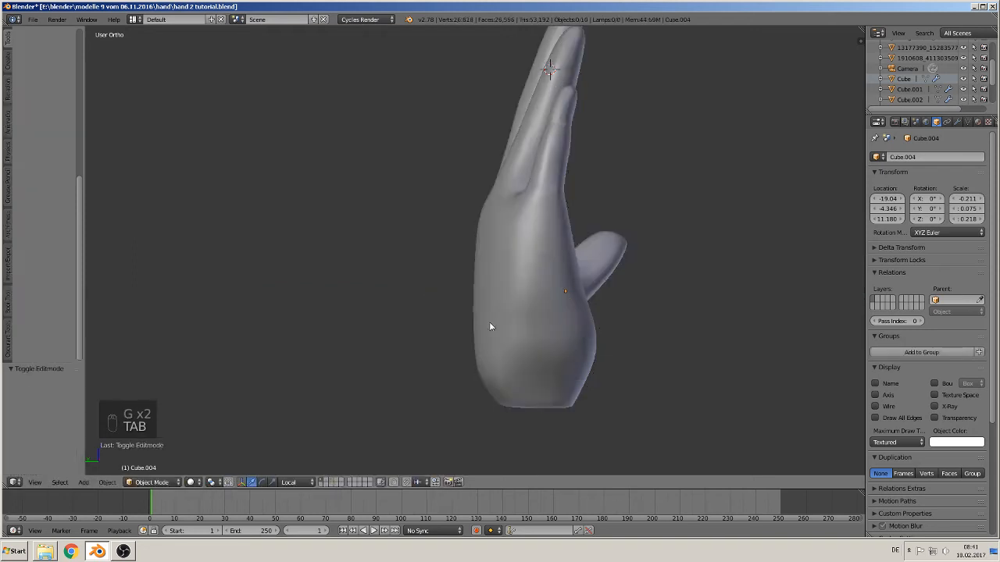
# Move the same back-of-hand vertex about 0.016 further outward along global Y with proportional size 0.24, and check the smoothed result
pyautogui.press('Tab')
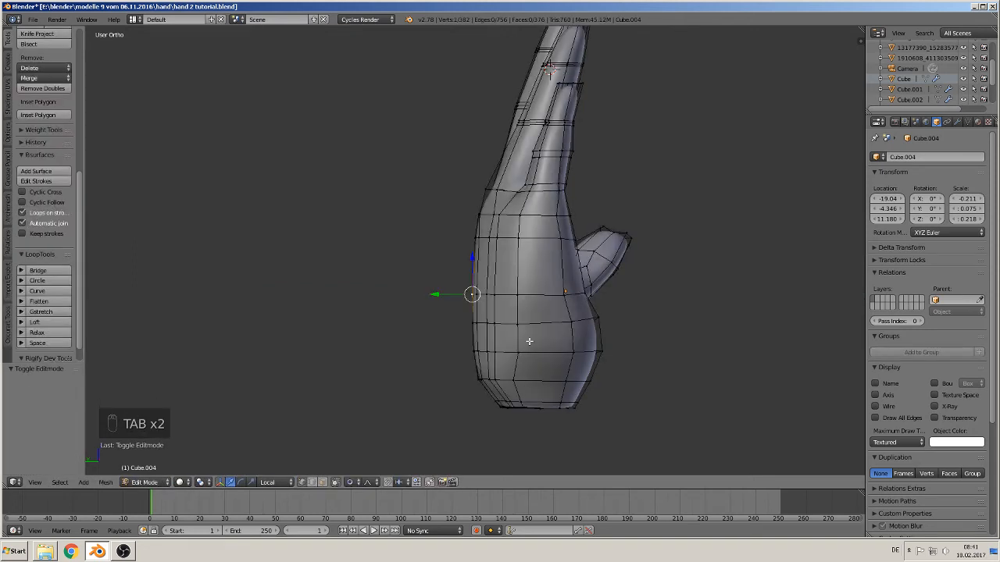
pyautogui.press('g')
pyautogui.press('y')
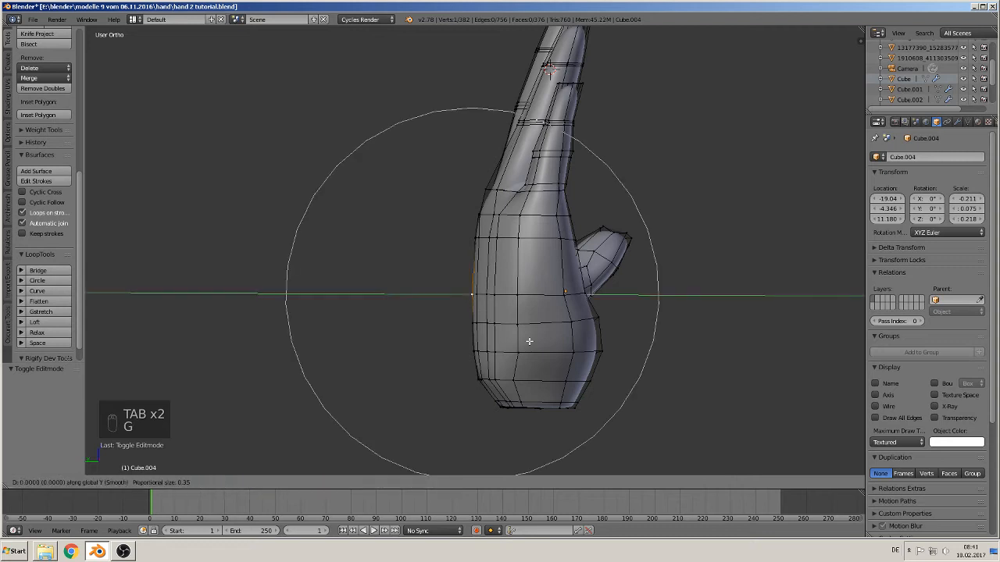
pyautogui.scroll(4, 525, 339)
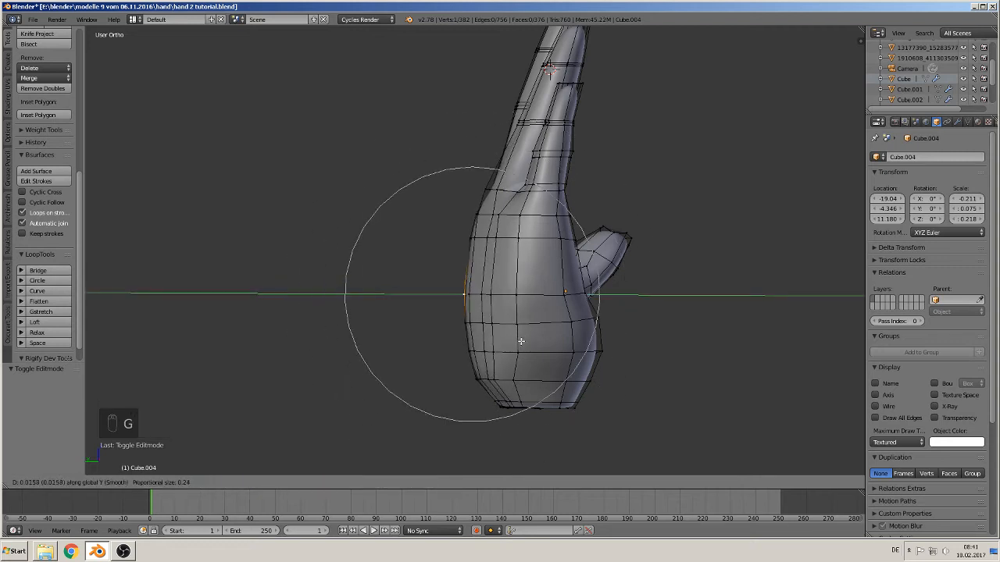
pyautogui.click(520, 339)
pyautogui.press('Tab')
pyautogui.moveTo(565, 349)
pyautogui.mouseDown(button='middle')
pyautogui.moveTo(575, 357)
pyautogui.moveTo(557, 351)
pyautogui.moveTo(567, 357)
pyautogui.moveTo(652, 349)
pyautogui.moveTo(531, 347)
pyautogui.moveTo(552, 351)
pyautogui.mouseUp(button='middle')
# Push the two mid-palm vertices about 0.044 inward along global Y with proportional size 0.24, and fine-tune them along local Y
pyautogui.press('Tab')
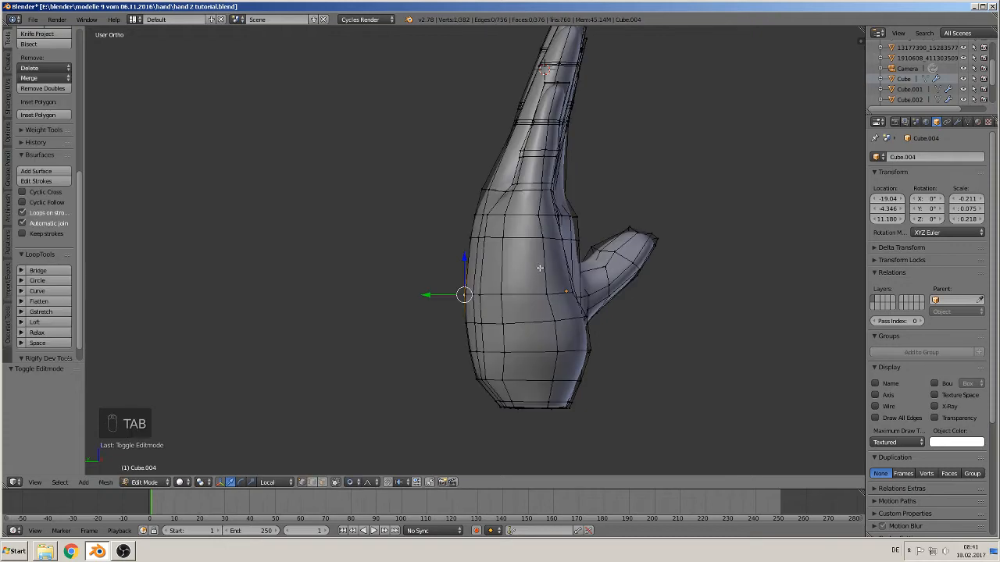
pyautogui.moveTo(545, 274); pyautogui.dragTo(598, 299, button='middle')
pyautogui.press('g')
pyautogui.press('y')
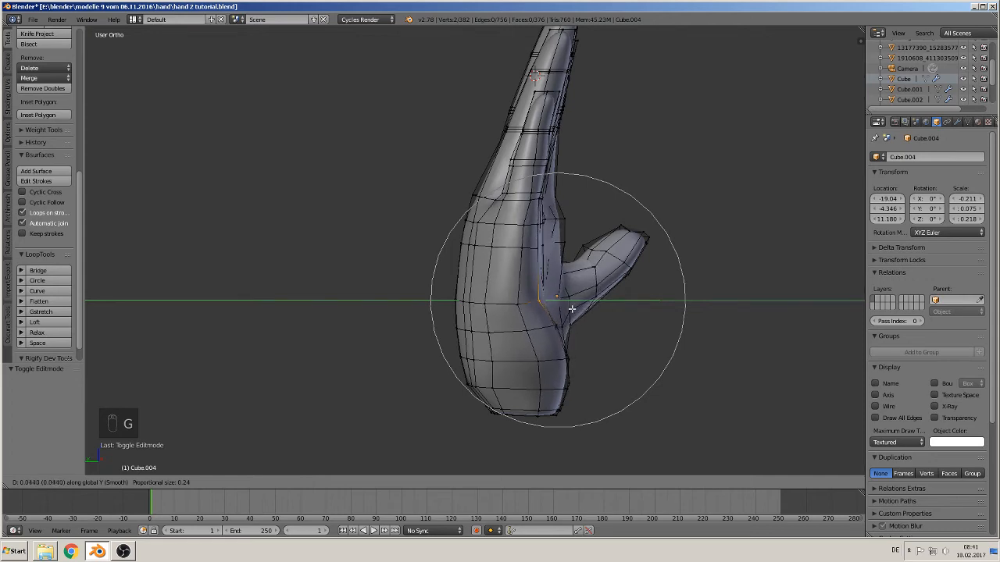
pyautogui.click(572, 310)
pyautogui.moveTo(572, 309); pyautogui.dragTo(591, 315, button='middle')
pyautogui.press('Tab')
pyautogui.press('Tab')
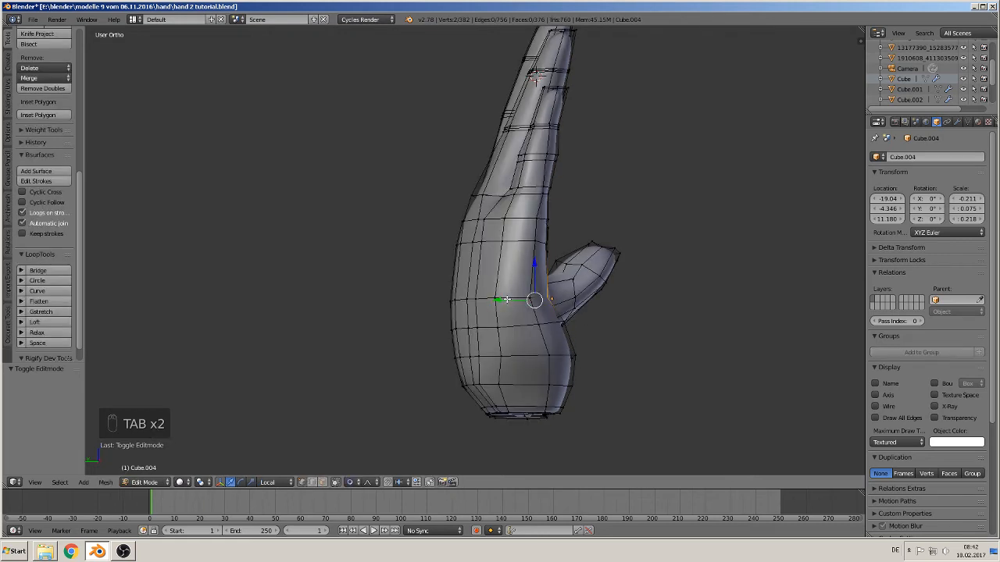
pyautogui.moveTo(506, 299); pyautogui.dragTo(506, 302)
pyautogui.press('Tab')
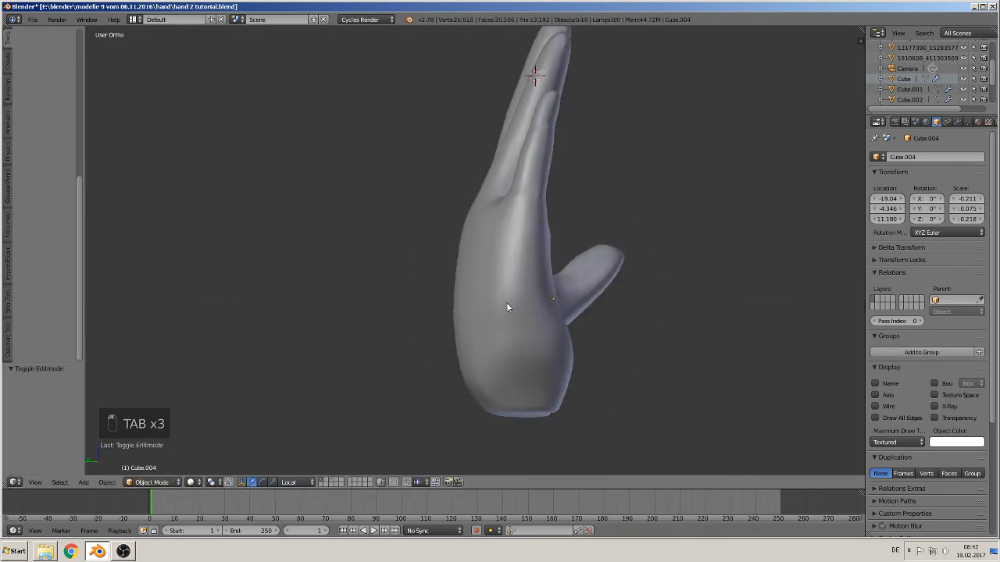
# Move the vertex midway down the back of the hand about 0.009 back inward along global Y with proportional size 0.24
pyautogui.press('Tab')
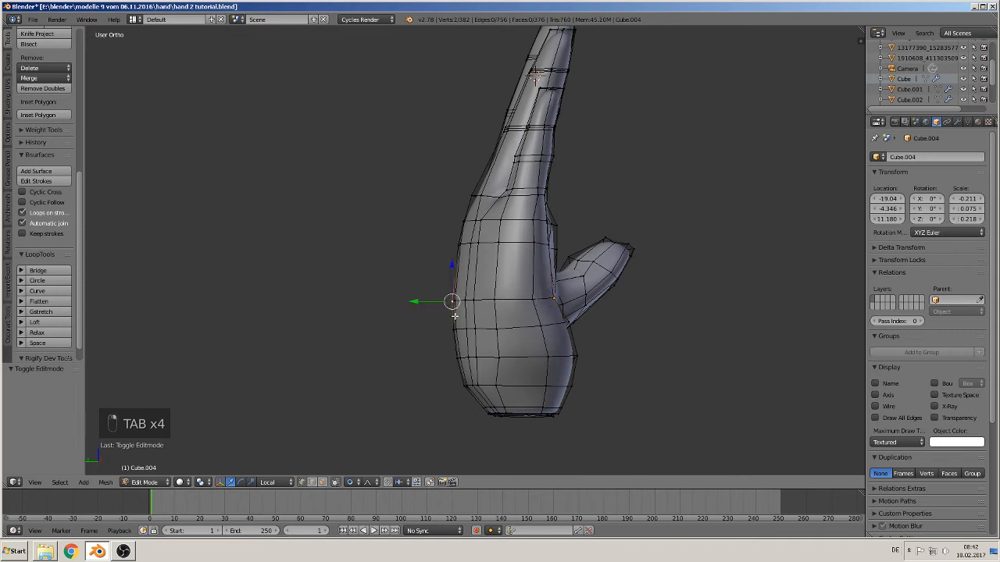
pyautogui.press('g')
pyautogui.press('y')
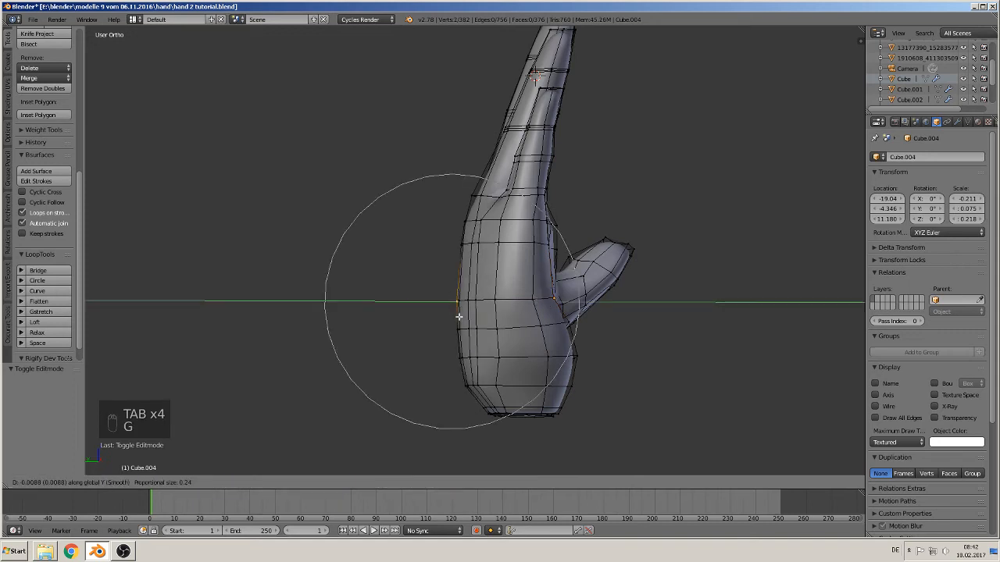
pyautogui.click(459, 316)
pyautogui.press('Tab')
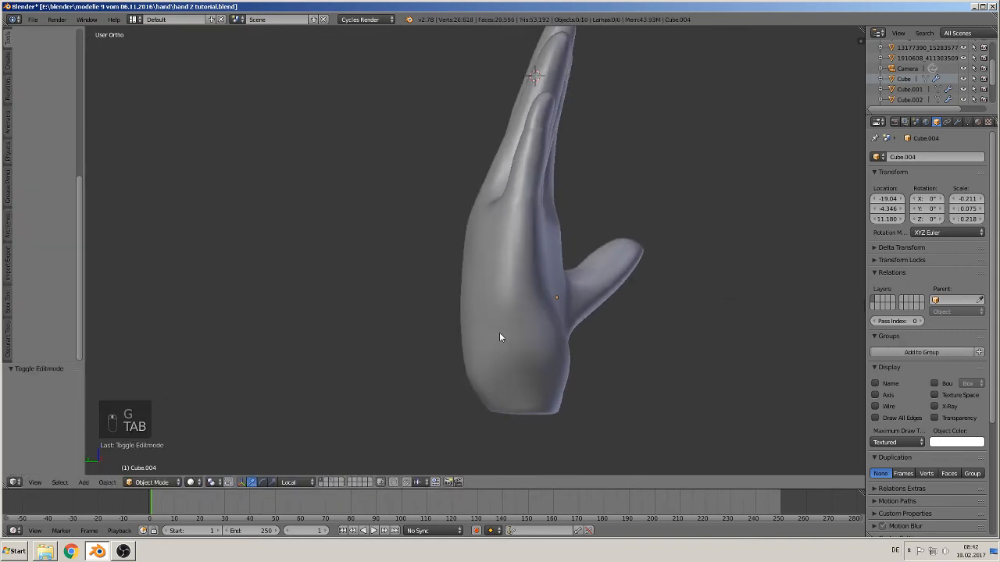
# Select the two neighbouring edge loops at the base of the little finger
pyautogui.moveTo(500, 337); pyautogui.dragTo(505, 286, button='middle')
pyautogui.scroll(1, 503, 282)
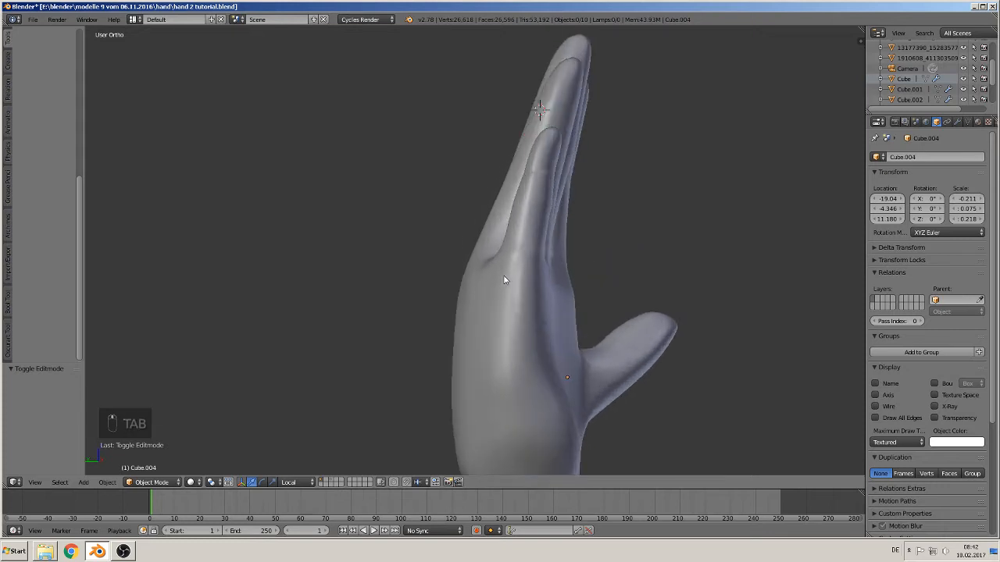
pyautogui.scroll(2, 504, 279)
pyautogui.press('Tab')
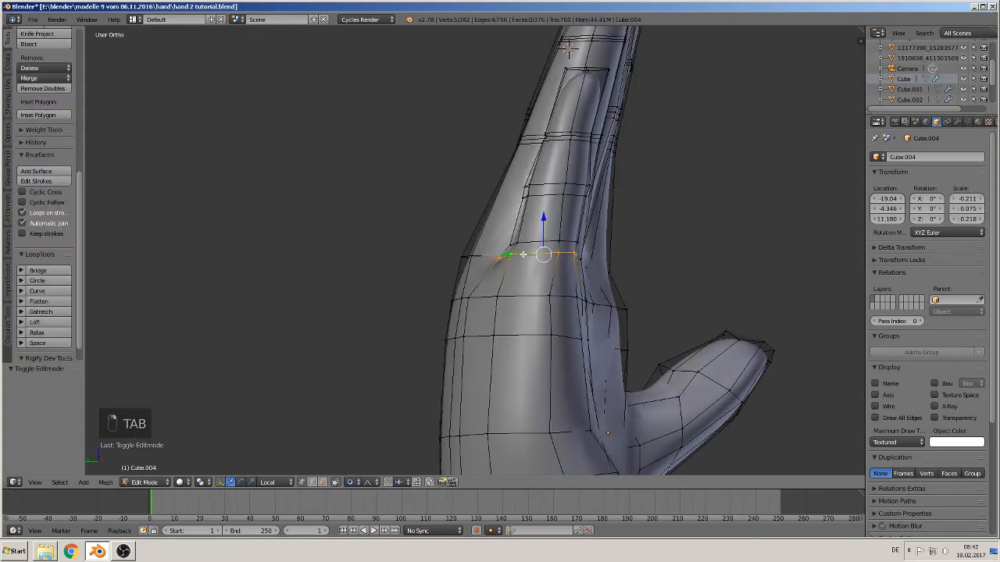
pyautogui.keyDown('alt'); pyautogui.keyDown('shift'); pyautogui.rightClick(531, 242); pyautogui.keyUp('shift'); pyautogui.keyUp('alt')
# Try to shift the little finger's base loops along local Y with proportional size 0.24
pyautogui.press('g')
pyautogui.press('y')
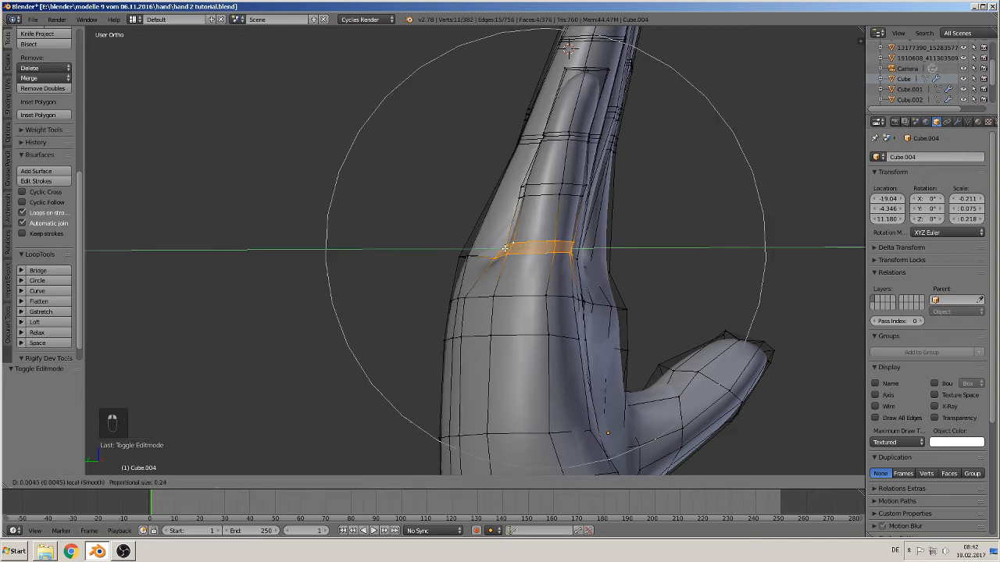
pyautogui.click(515, 254)
pyautogui.hotkey('ctrl', 'z')
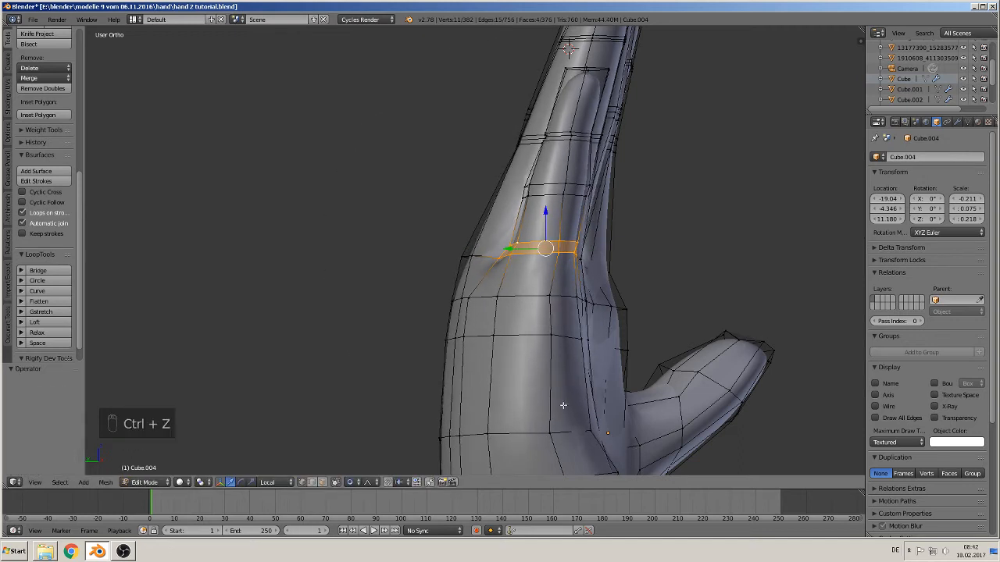
# Disable proportional editing, extend the selection to the whole little finger, and move it along local Y toward the back of the hand
pyautogui.click(357, 485)
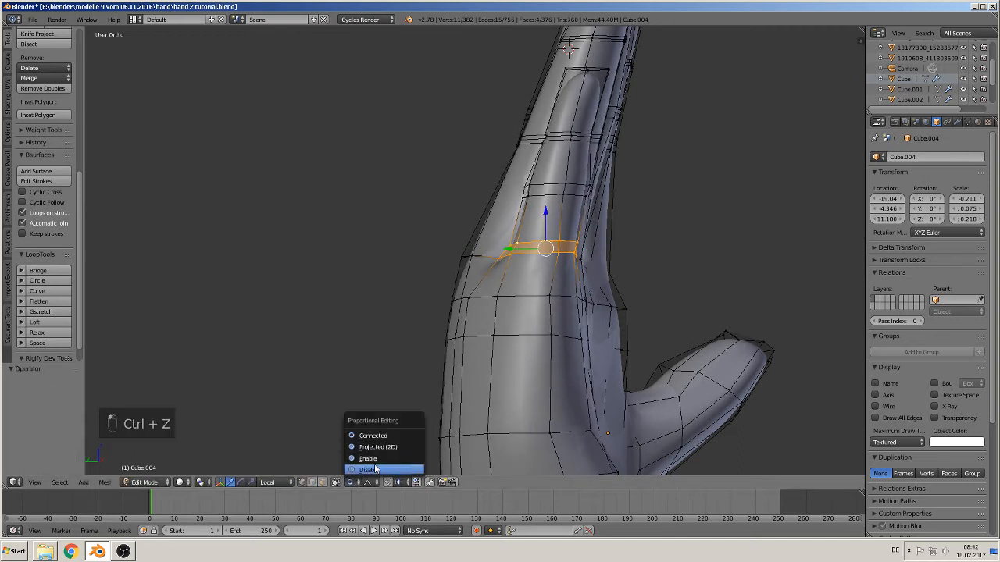
pyautogui.click(373, 469)
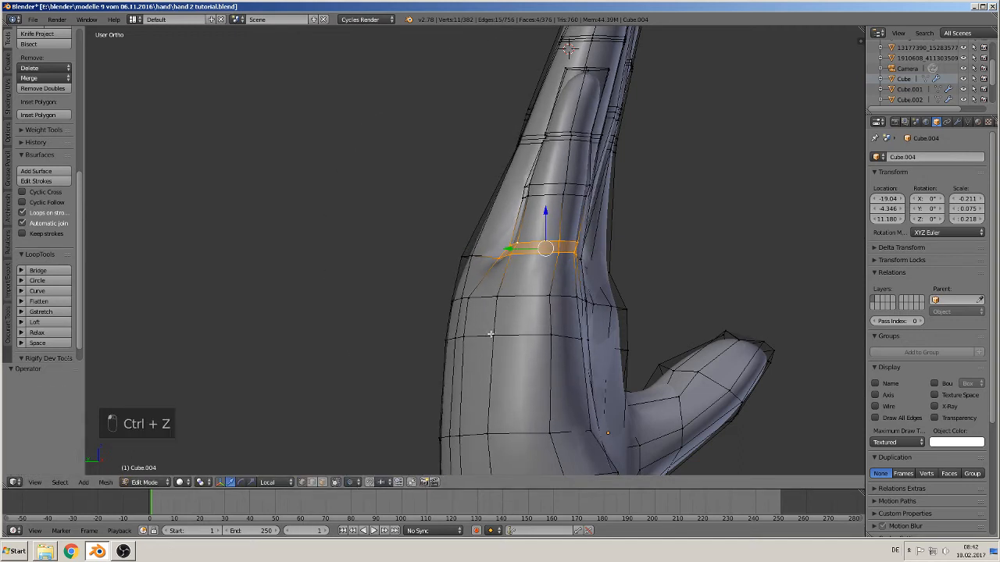
pyautogui.keyDown('alt'); pyautogui.keyDown('shift'); pyautogui.click(546, 190); pyautogui.keyUp('shift'); pyautogui.keyUp('alt')
pyautogui.keyDown('alt'); pyautogui.keyDown('shift'); pyautogui.click(559, 137); pyautogui.keyUp('shift'); pyautogui.keyUp('alt')
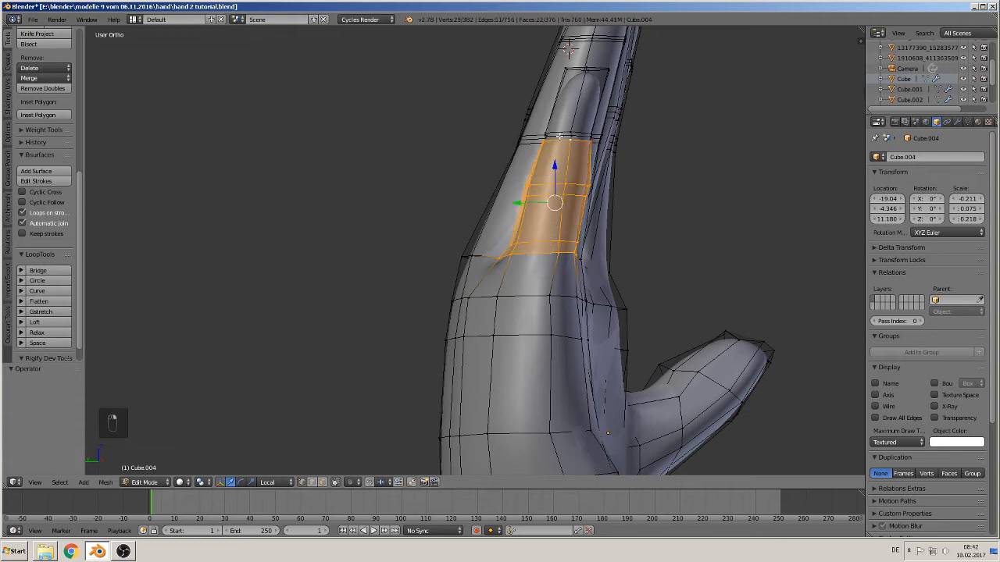
pyautogui.keyDown('alt'); pyautogui.keyDown('shift'); pyautogui.click(589, 71); pyautogui.keyUp('shift'); pyautogui.keyUp('alt')
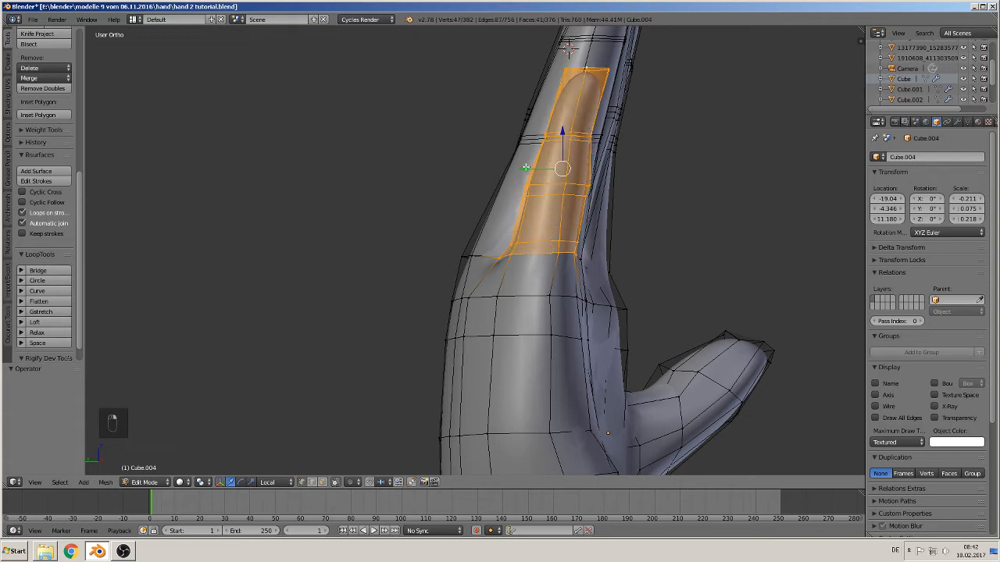
pyautogui.moveTo(526, 167); pyautogui.dragTo(515, 171)
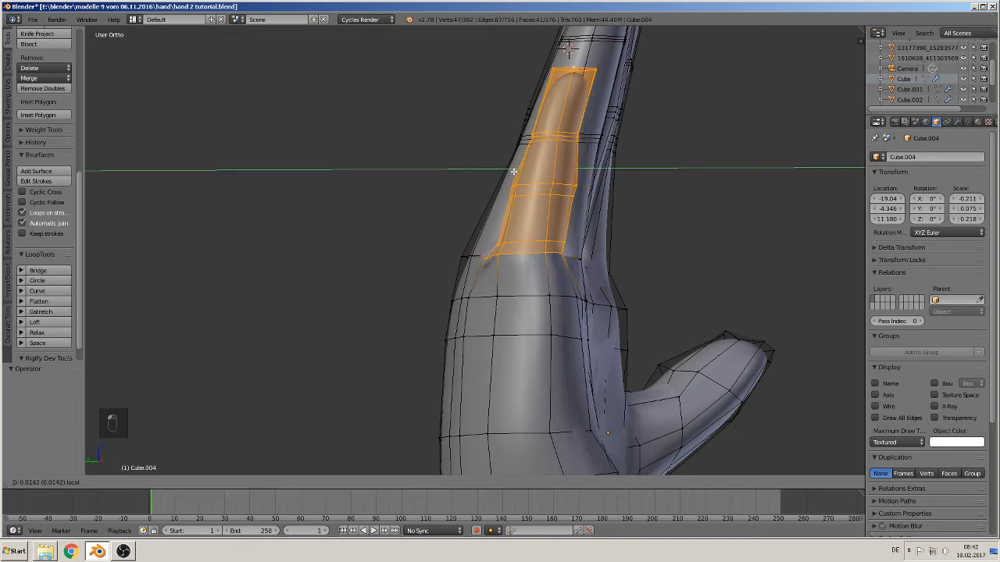
pyautogui.moveTo(512, 171); pyautogui.dragTo(508, 173)
pyautogui.press('Tab')
pyautogui.moveTo(595, 272); pyautogui.dragTo(597, 235, button='middle')
# Add a centred horizontal loop cut across the middle of the palm, above the existing mid-palm loop
pyautogui.press('Tab')
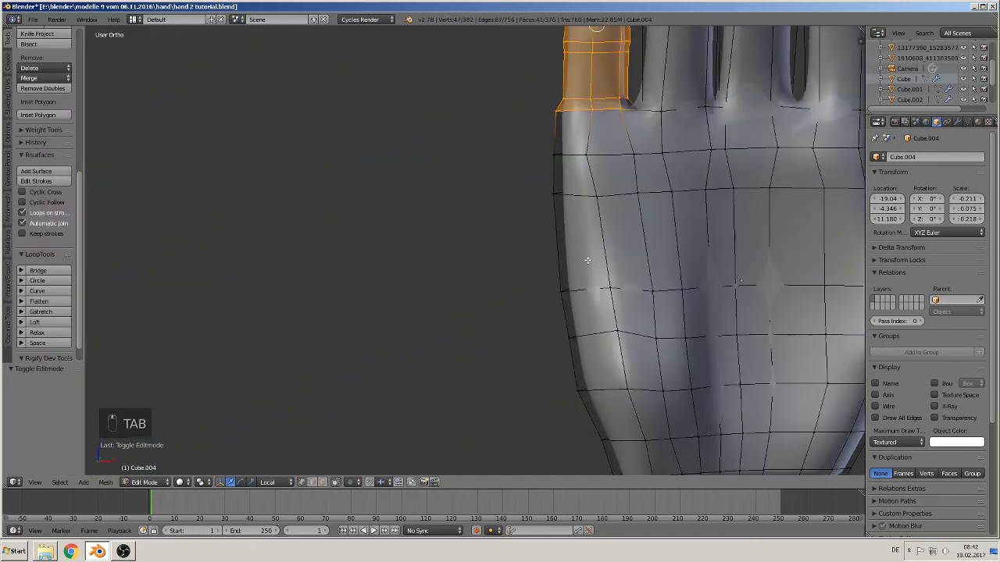
pyautogui.keyDown('shift'); pyautogui.moveTo(718, 277); pyautogui.dragTo(480, 202, button='middle'); pyautogui.keyUp('shift')
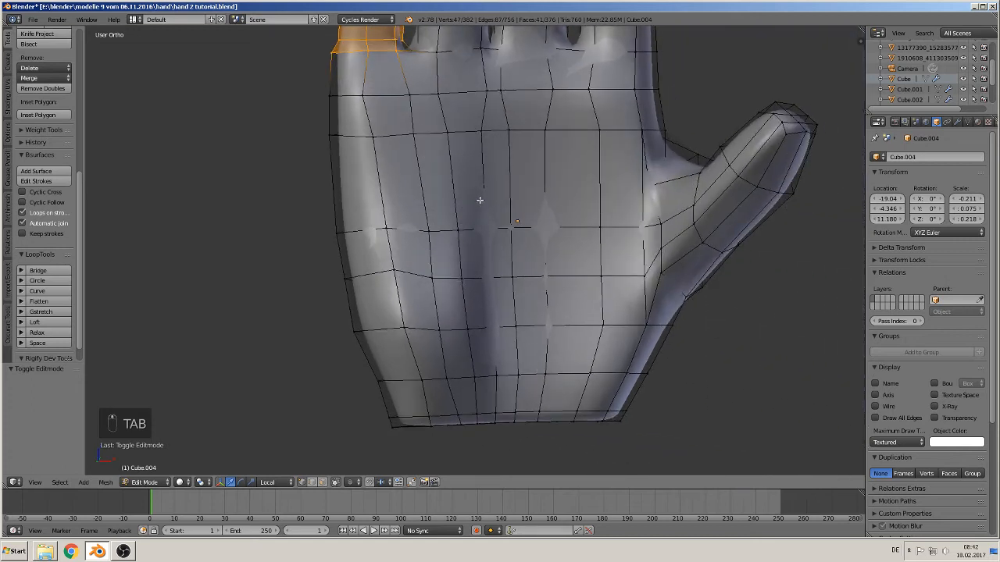
pyautogui.hotkey('ctrl', 'r')
pyautogui.click(396, 187)
pyautogui.rightClick(332, 184)
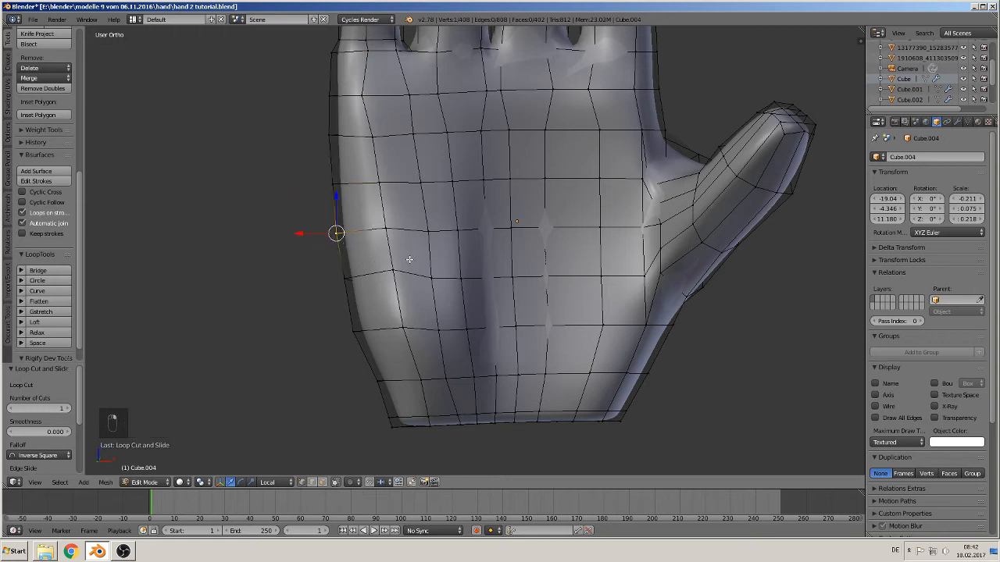
# Pull the mid-palm vertex on the little-finger edge outward along global X using Connected proportional editing with size 0.24, and check the smoothed hand
pyautogui.press('g')
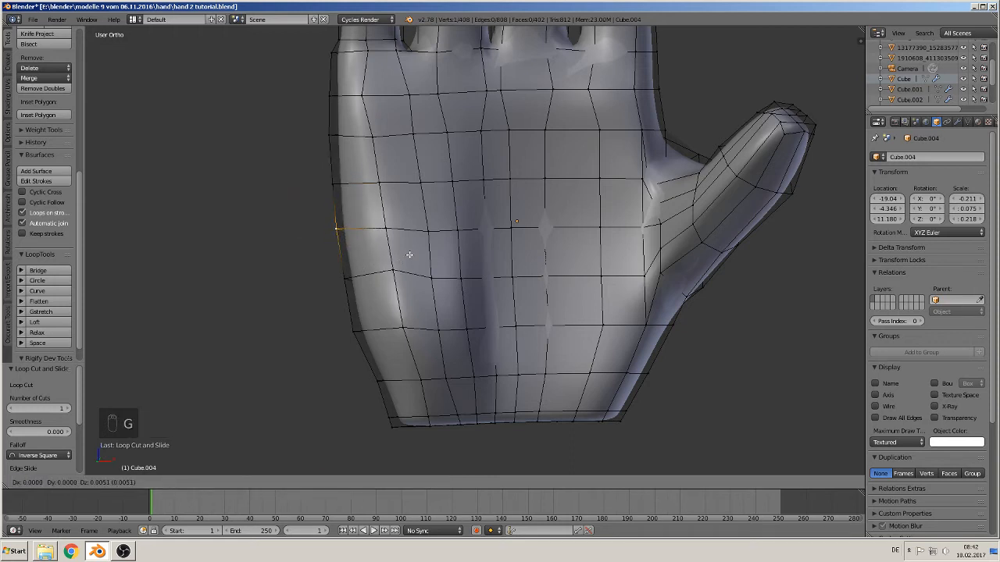
pyautogui.click(409, 255)
pyautogui.click(352, 481)
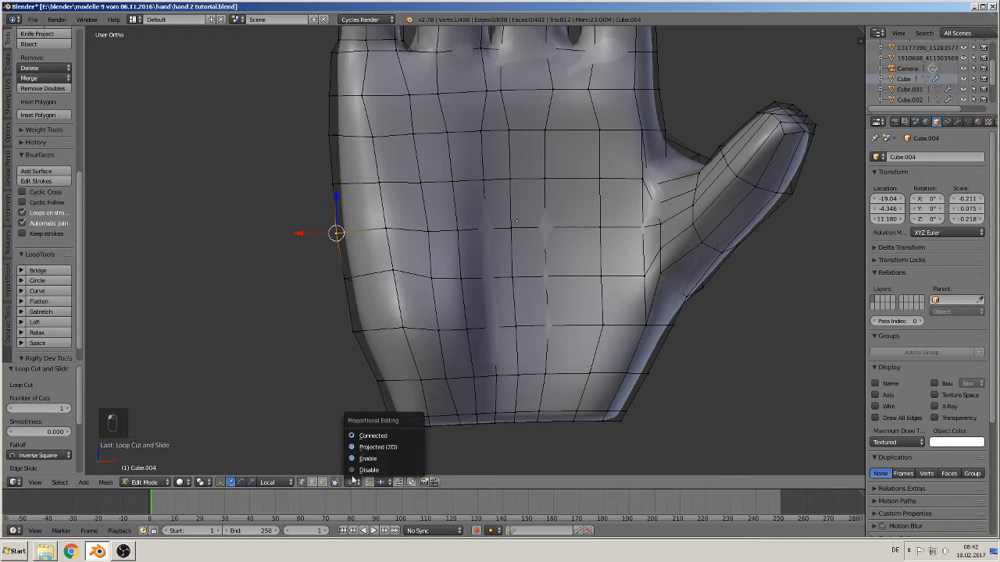
pyautogui.click(358, 438)
pyautogui.press('g')
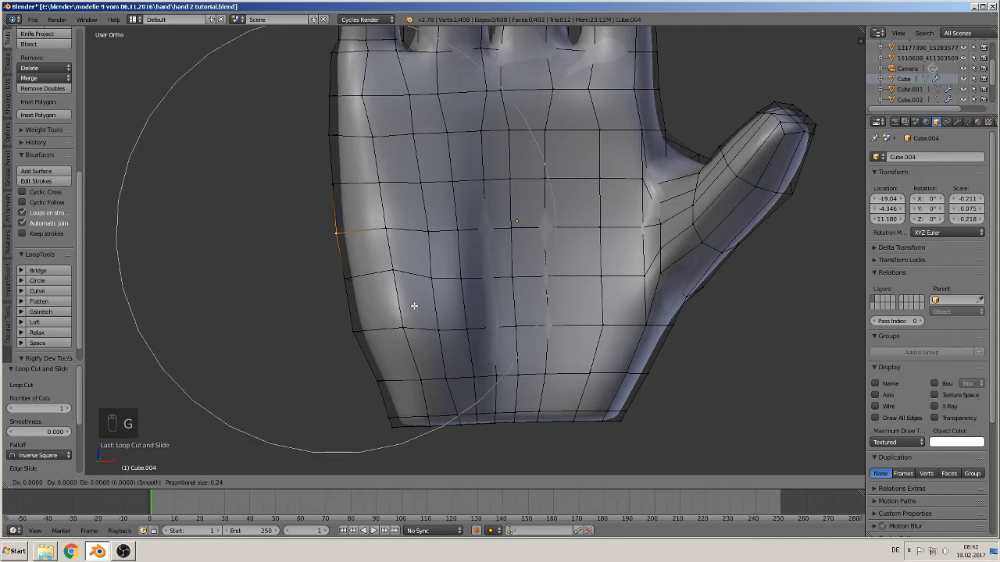
pyautogui.press('x')
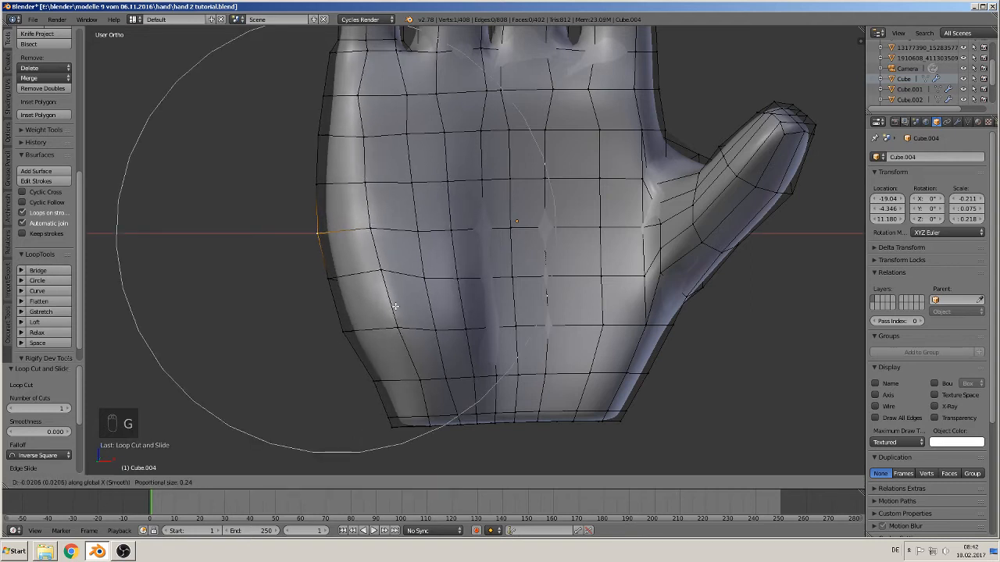
pyautogui.click(406, 310)
pyautogui.press('Tab')
pyautogui.moveTo(414, 315)
pyautogui.mouseDown(button='middle')
pyautogui.moveTo(430, 338)
pyautogui.moveTo(462, 330)
pyautogui.moveTo(424, 335)
pyautogui.moveTo(468, 339)
pyautogui.moveTo(455, 320)
pyautogui.moveTo(373, 319)
pyautogui.mouseUp(button='middle')
pyautogui.moveTo(479, 279)
pyautogui.mouseDown(button='middle')
pyautogui.moveTo(467, 361)
pyautogui.moveTo(453, 362)
pyautogui.mouseUp(button='middle')
# Clear the selection on the hand mesh in Edit Mode and disable proportional editing
pyautogui.press('Tab')
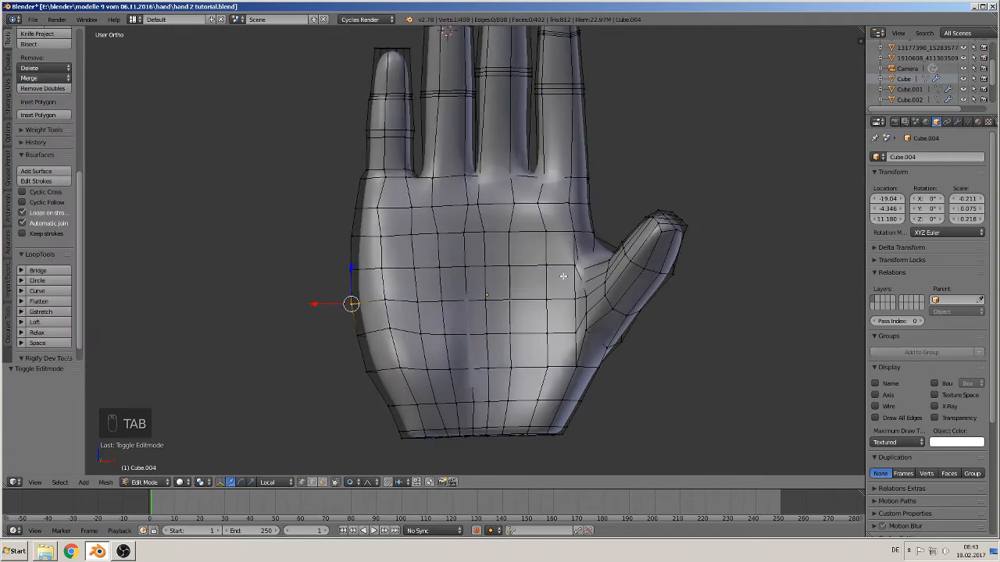
pyautogui.press('a')
pyautogui.press('a')
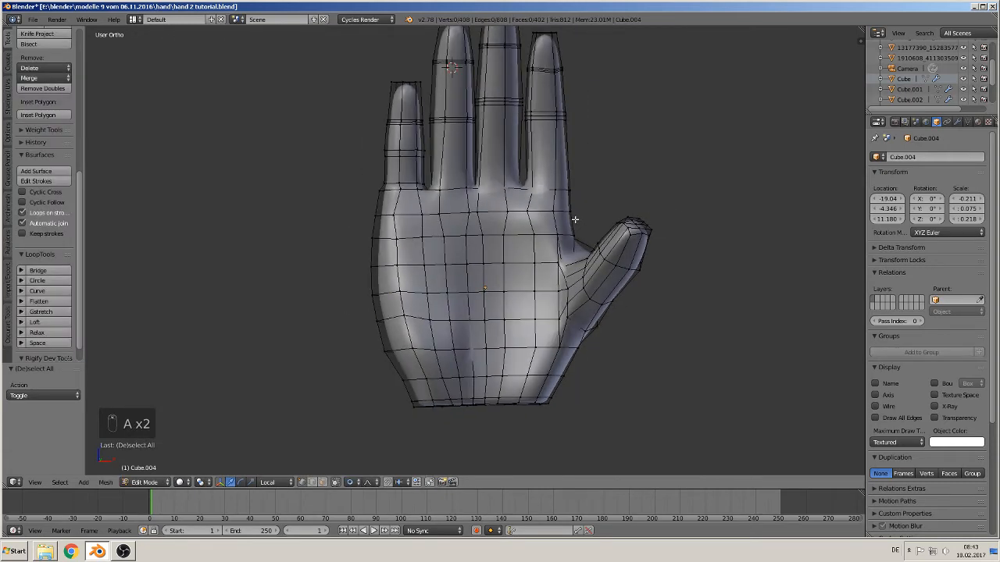
pyautogui.moveTo(575, 220); pyautogui.dragTo(581, 259, button='middle')
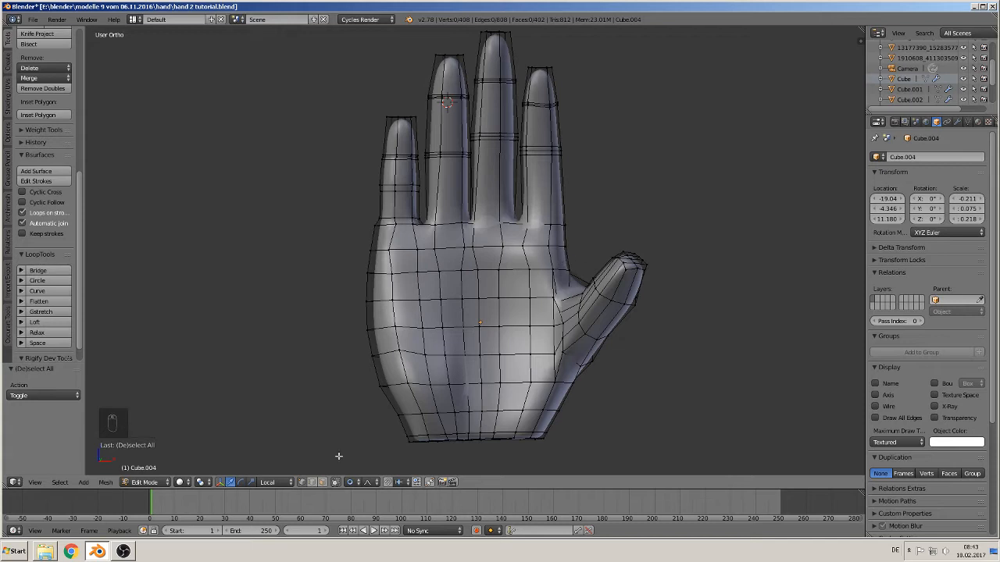
pyautogui.click(352, 484)
pyautogui.click(367, 469)
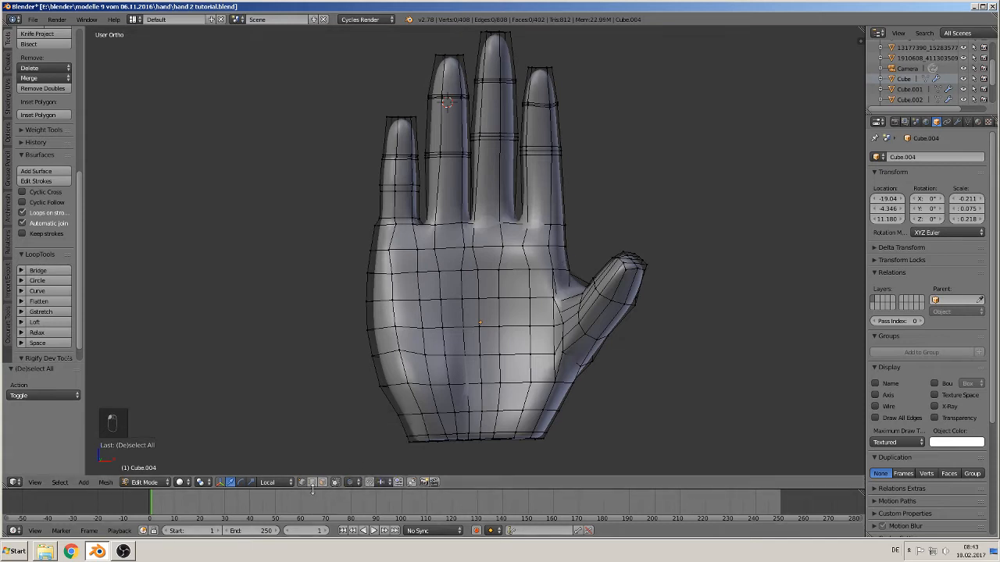
# Box-select all four fingers, move them slightly down along local Z toward the palm, and check the smoothed hand from the side
pyautogui.press('b')
pyautogui.moveTo(586, 233); pyautogui.dragTo(328, 27)
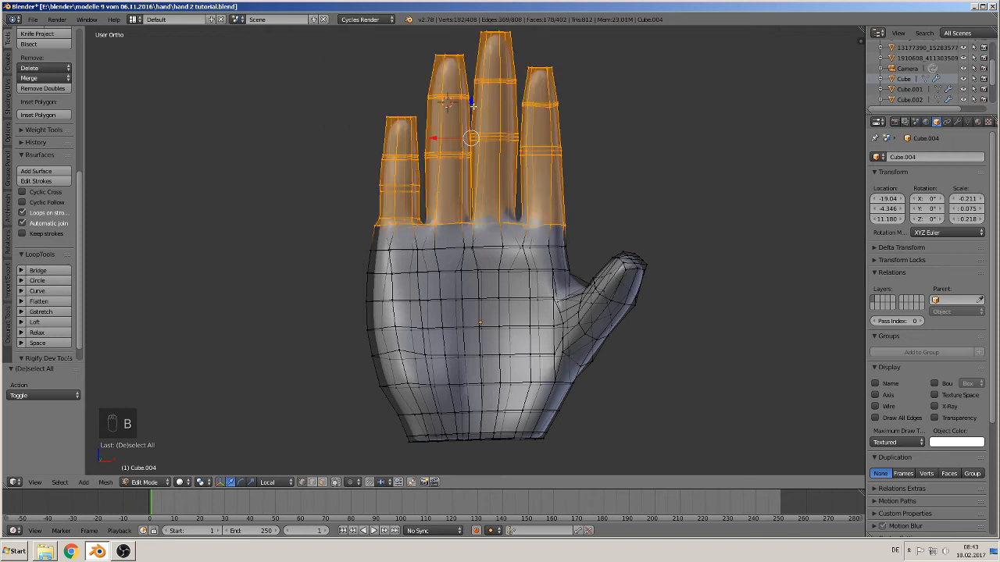
pyautogui.moveTo(471, 104); pyautogui.dragTo(470, 114)
pyautogui.press('Tab')
pyautogui.moveTo(489, 280); pyautogui.dragTo(397, 293, button='middle')
pyautogui.press('Tab')
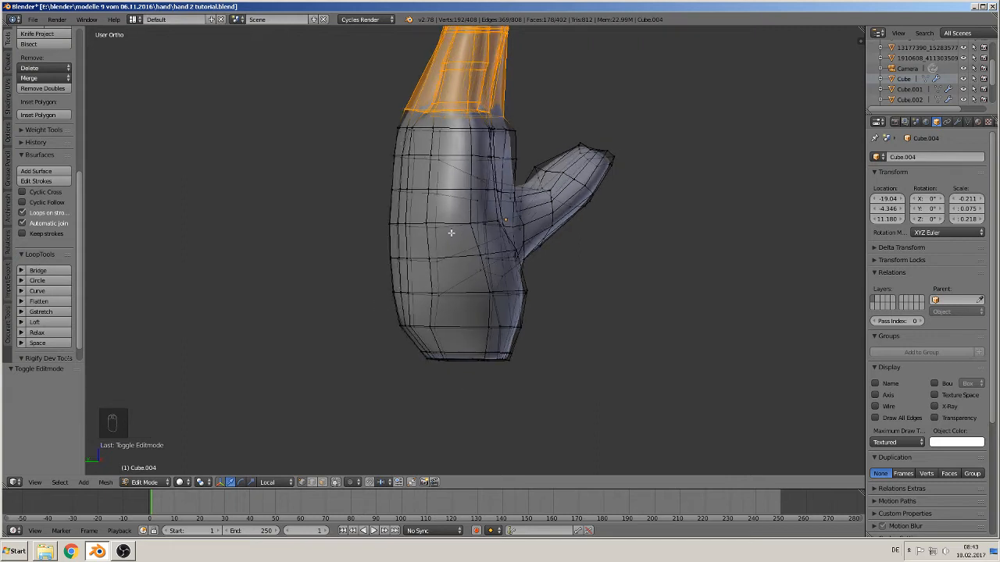
pyautogui.press('Tab')
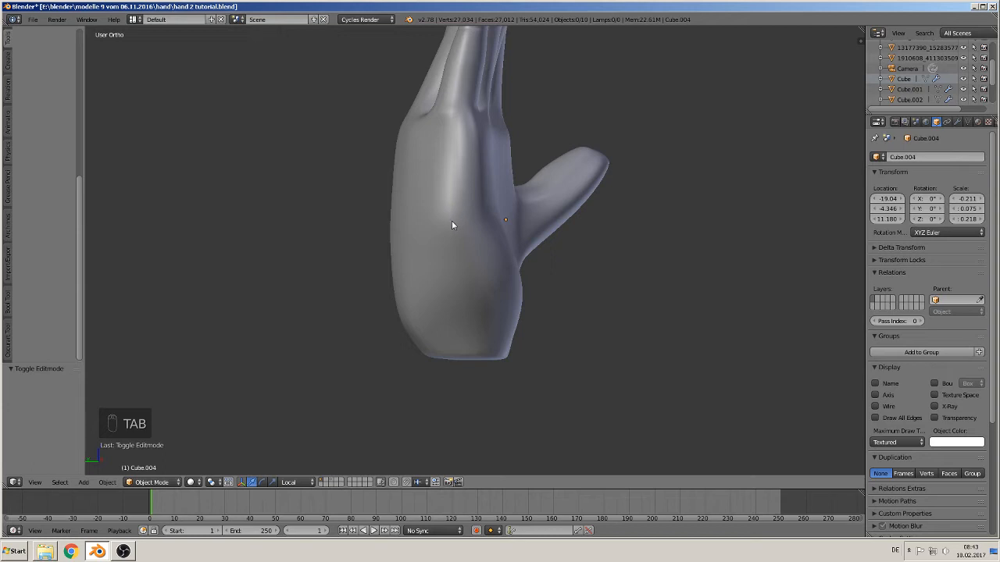
# Select the lower-palm edge loop just below the thumb base and scale it to 0.904 along global Y with Connected proportional editing
pyautogui.press('Tab')
pyautogui.keyDown('alt'); pyautogui.rightClick(452, 328); pyautogui.keyUp('alt')
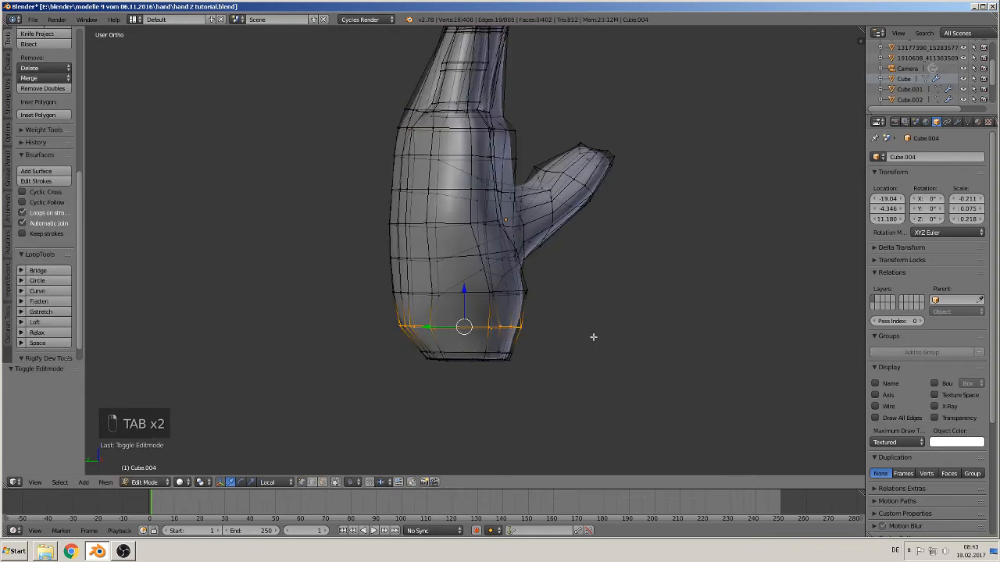
pyautogui.keyDown('alt'); pyautogui.rightClick(451, 297); pyautogui.keyUp('alt')
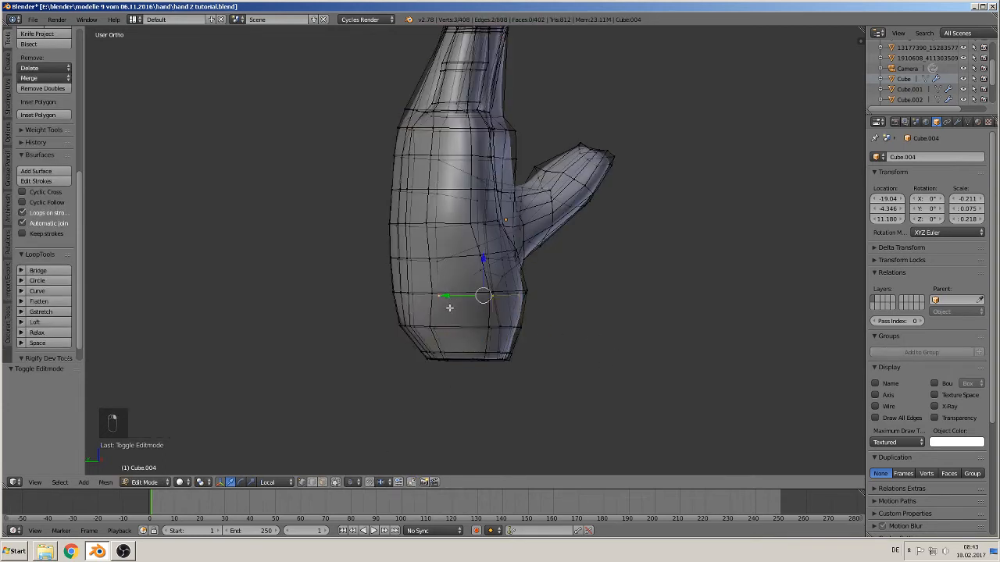
pyautogui.keyDown('alt'); pyautogui.rightClick(413, 293); pyautogui.keyUp('alt')
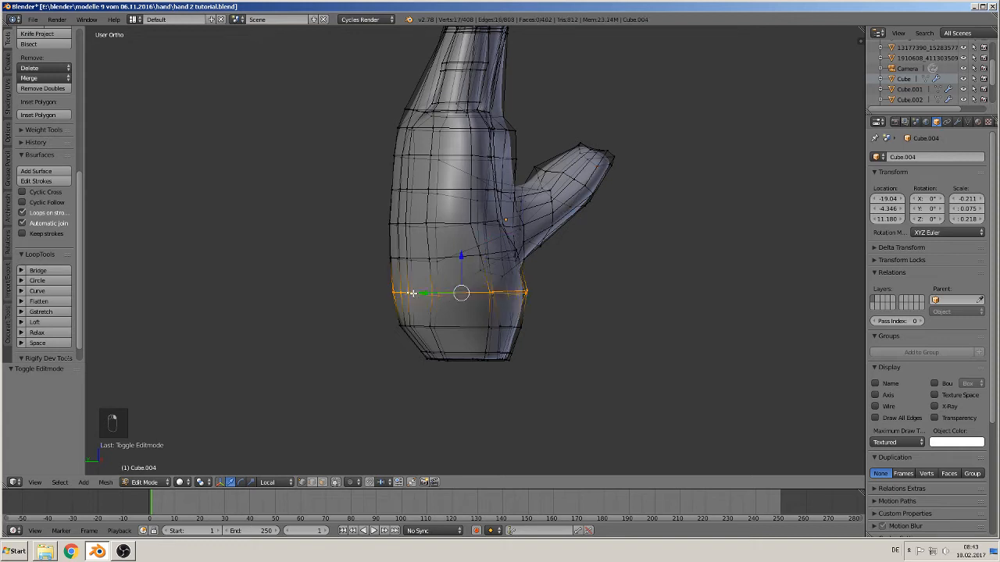
pyautogui.click(349, 482)
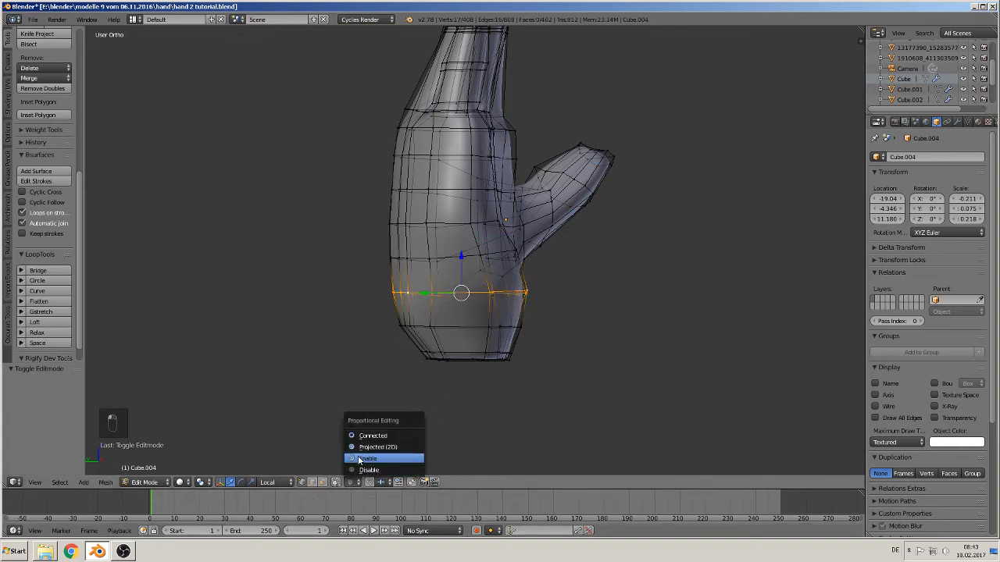
pyautogui.click(370, 436)
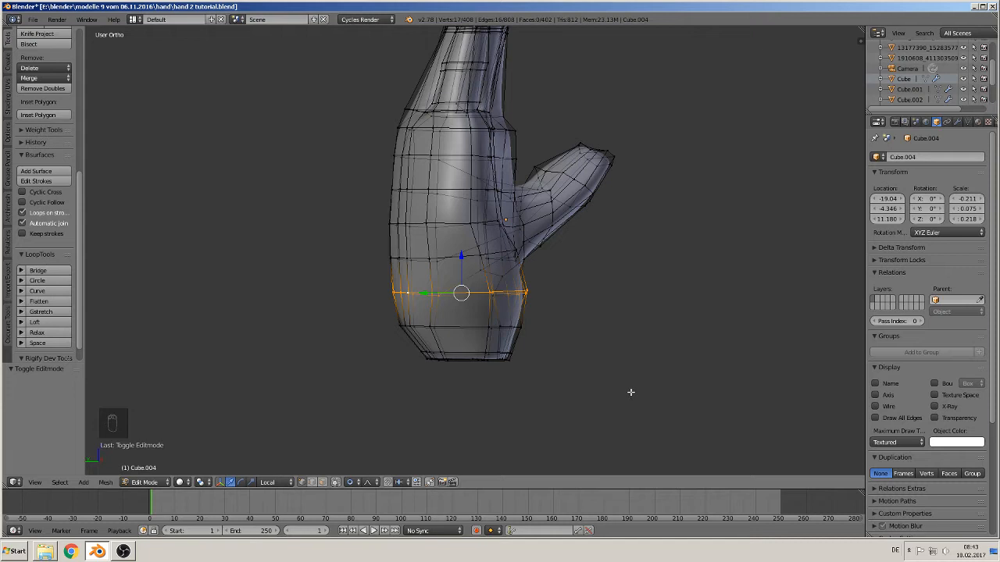
pyautogui.press('s')
pyautogui.press('y')
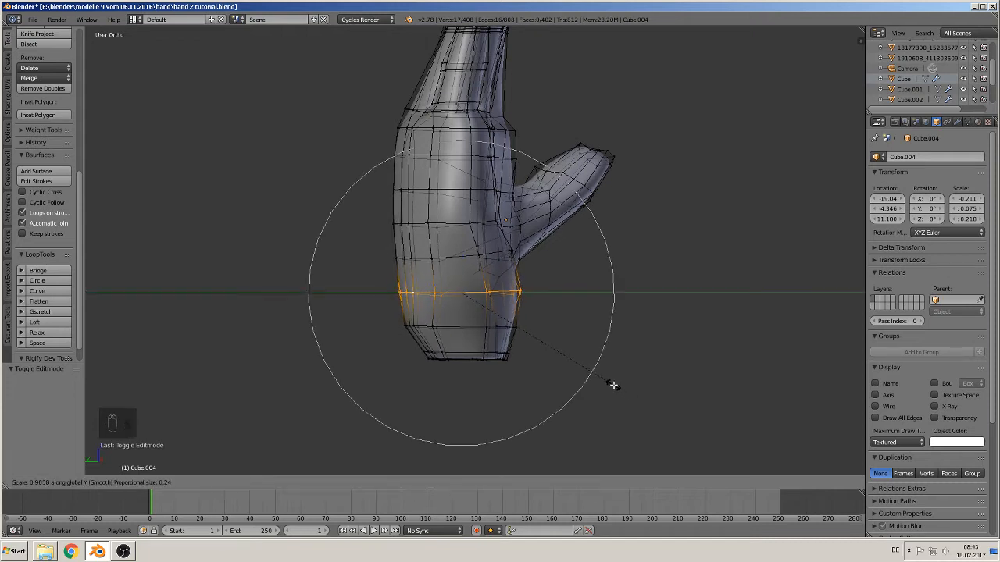
pyautogui.click(613, 384)
# Scale the upper-palm edge loop to about 0.80 along global Y with proportional size 0.24, and preview the smoothed result
pyautogui.keyDown('alt'); pyautogui.rightClick(456, 156); pyautogui.keyUp('alt')
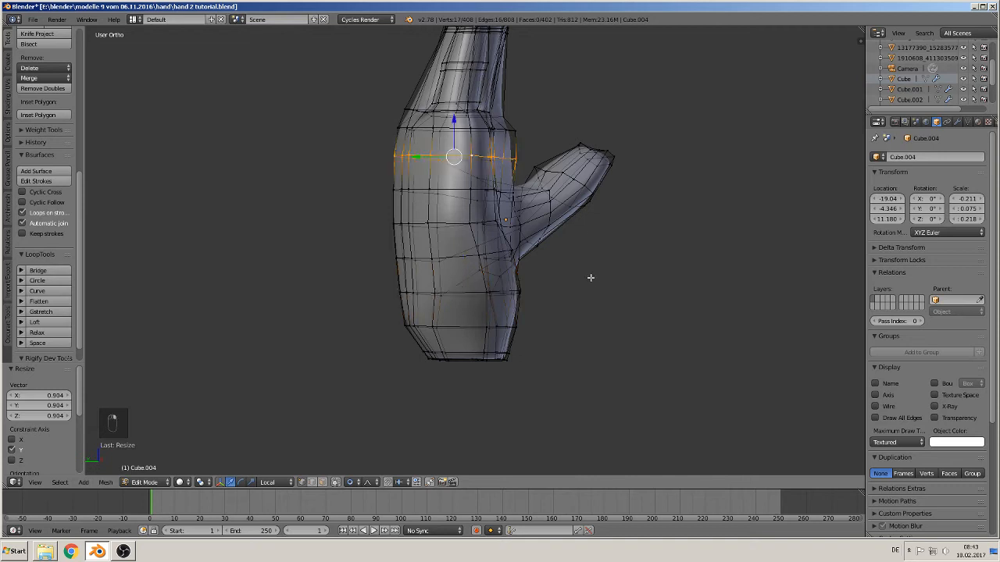
pyautogui.press('s')
pyautogui.press('y')
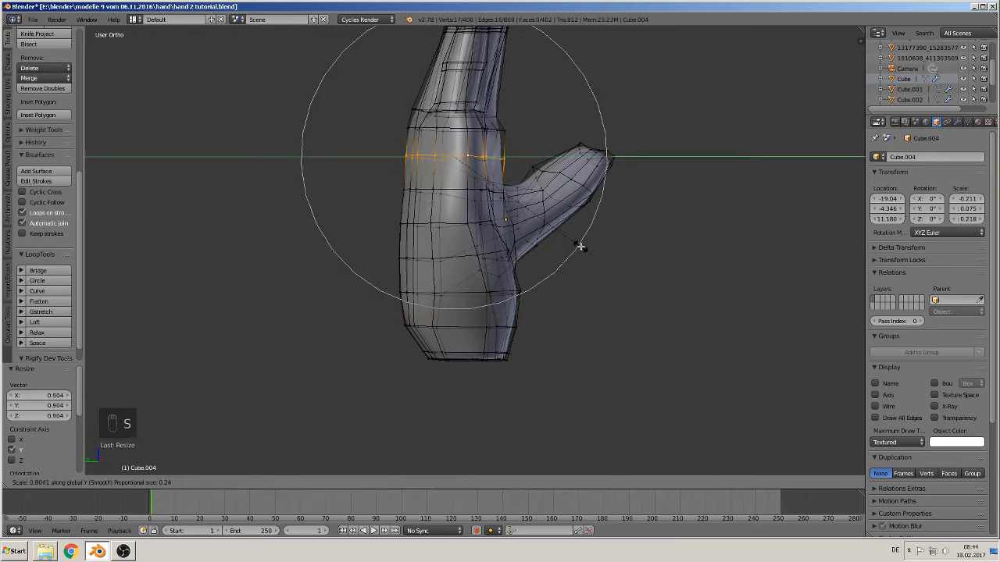
pyautogui.click(580, 247)
pyautogui.press('Tab')
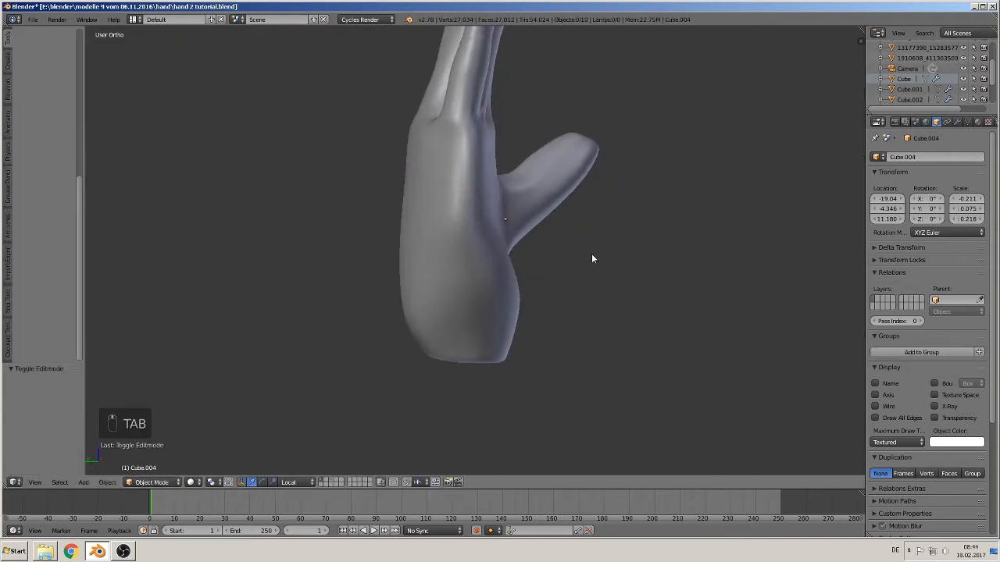
# Move the upper-palm edge loop by -0.006 along local Y with proportional editing
pyautogui.moveTo(591, 254)
pyautogui.mouseDown(button='middle')
pyautogui.moveTo(566, 244)
pyautogui.moveTo(528, 267)
pyautogui.moveTo(438, 279)
pyautogui.moveTo(431, 265)
pyautogui.moveTo(416, 268)
pyautogui.moveTo(384, 289)
pyautogui.moveTo(406, 263)
pyautogui.moveTo(448, 265)
pyautogui.moveTo(466, 273)
pyautogui.moveTo(417, 306)
pyautogui.moveTo(483, 297)
pyautogui.mouseUp(button='middle')
pyautogui.scroll(-4, 594, 252)
pyautogui.scroll(2, 563, 250)
pyautogui.scroll(1, 487, 299)
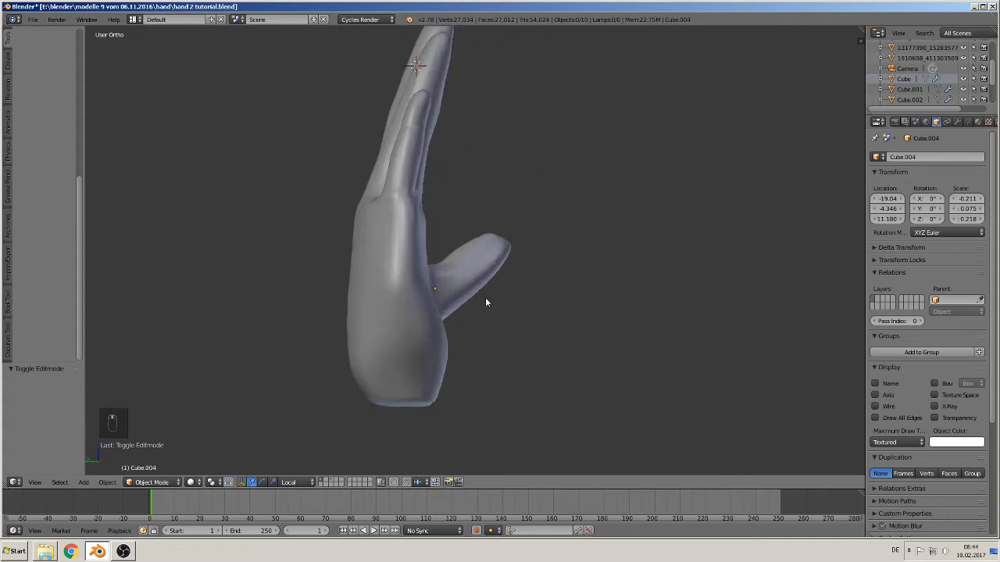
pyautogui.press('Tab')
pyautogui.moveTo(357, 237); pyautogui.dragTo(446, 272)
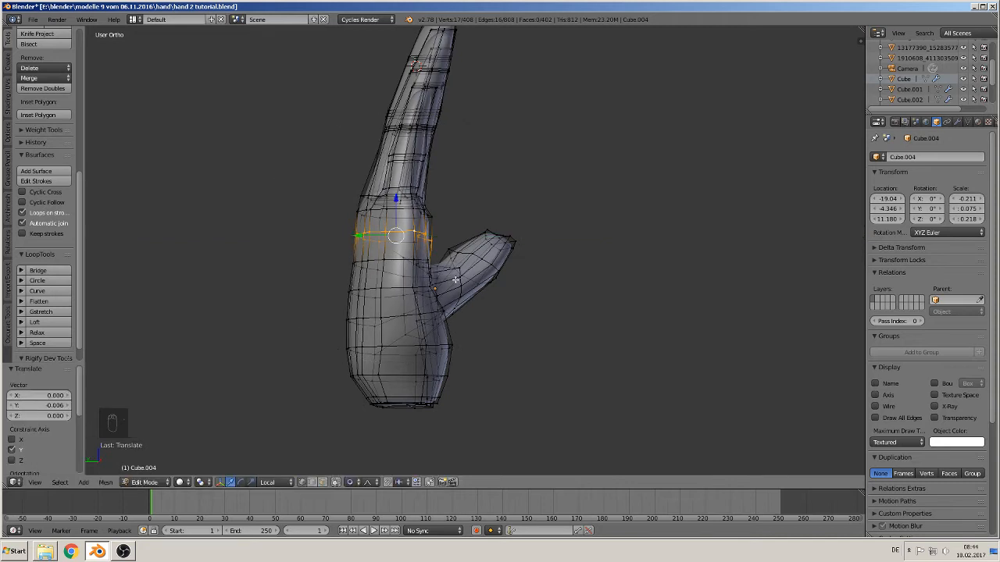
pyautogui.press('g')
pyautogui.press('x')
pyautogui.scroll(1, 455, 276)
pyautogui.scroll(2, 445, 274)
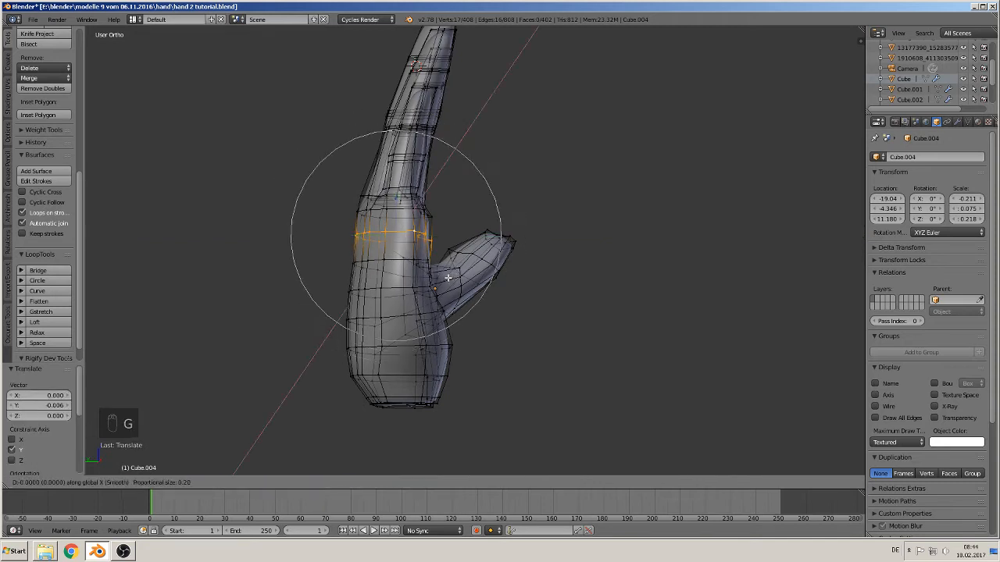
pyautogui.click(439, 269)
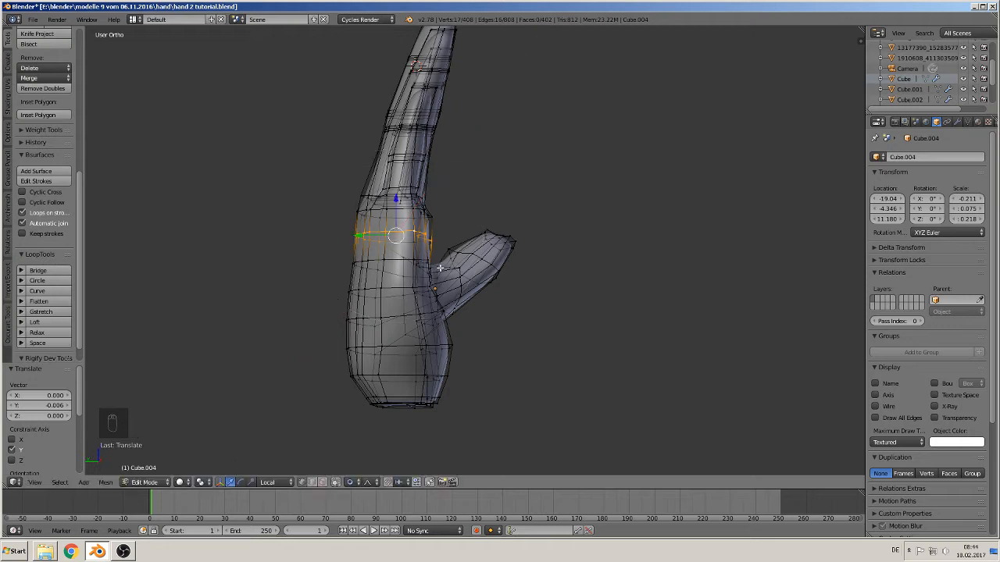
# Nudge the upper-palm loop along global Y toward the back of the hand with proportional size 0.24, and check the smoothed hand
pyautogui.press('g')
pyautogui.press('y')
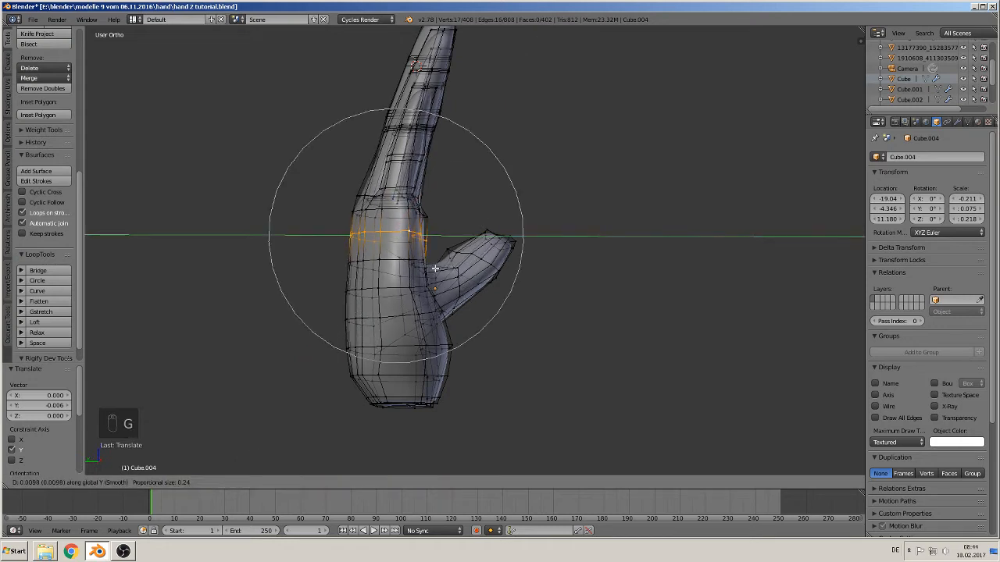
pyautogui.scroll(-1, 435, 269)
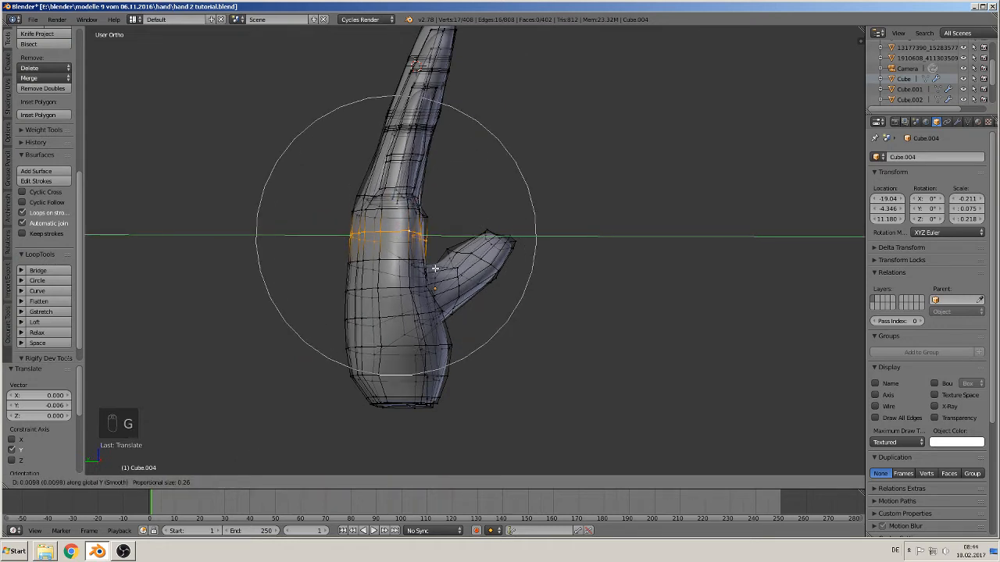
pyautogui.scroll(1, 435, 269)
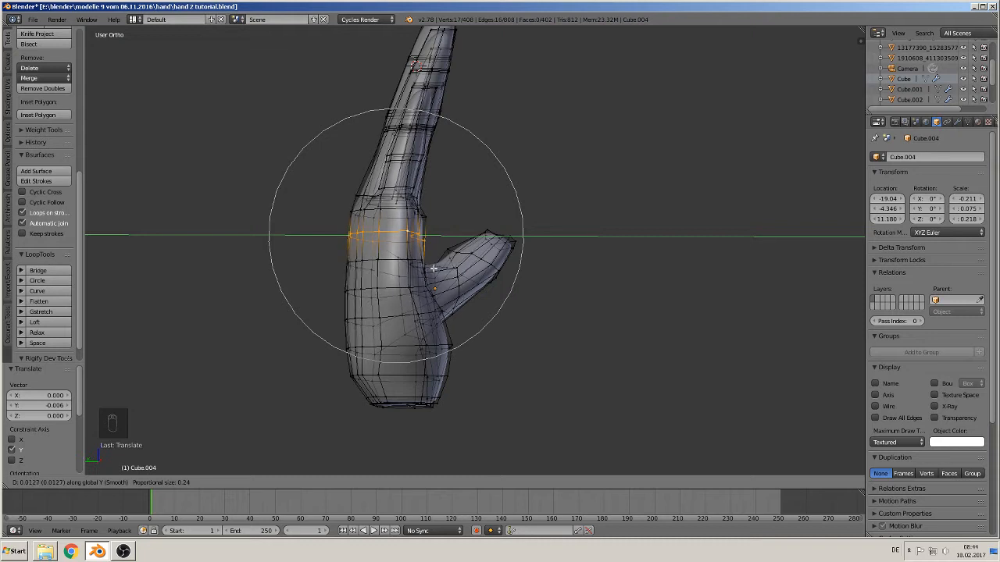
pyautogui.click(438, 269)
pyautogui.press('Tab')
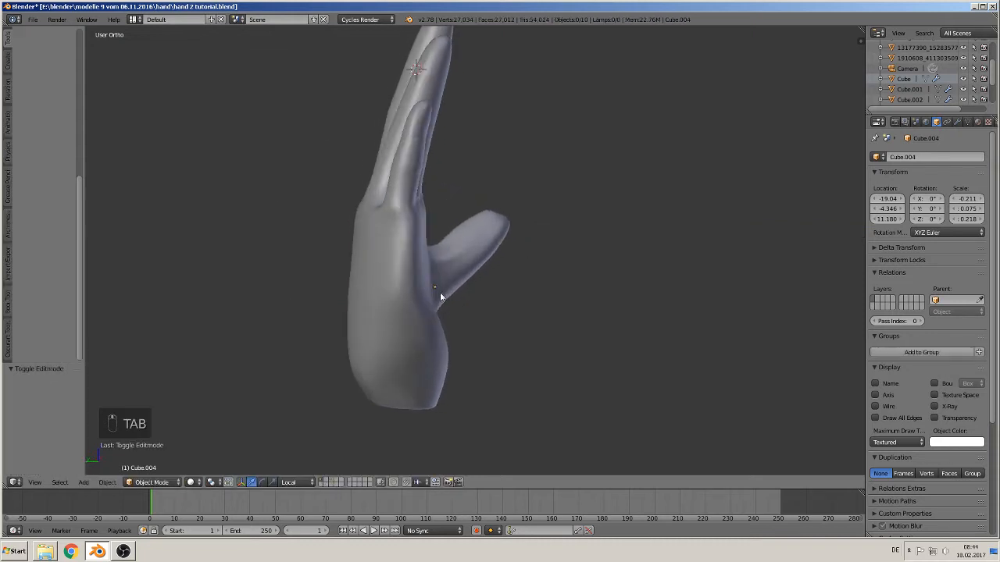
pyautogui.moveTo(438, 290); pyautogui.dragTo(315, 299, button='middle')
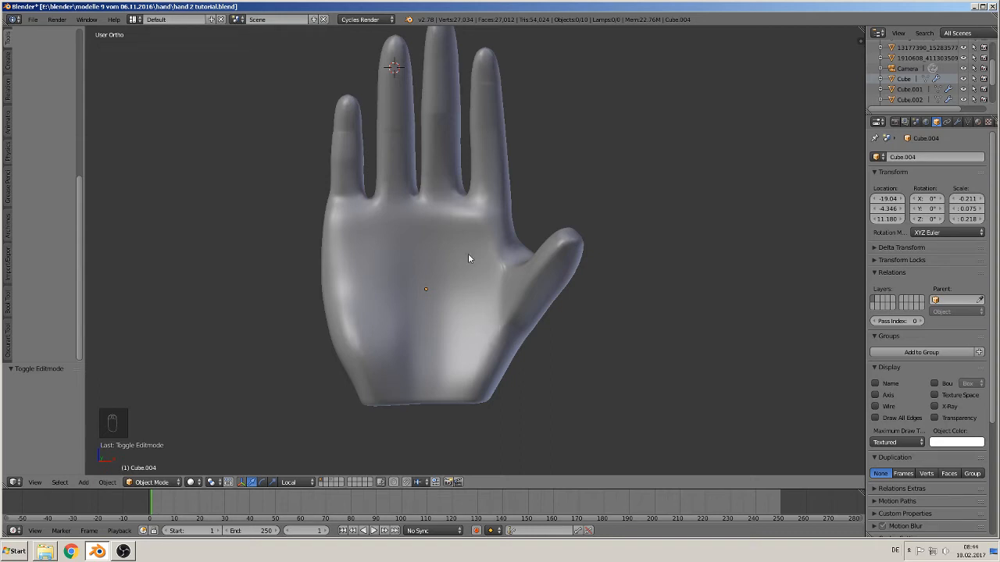
# Return to editing the mesh from the palm side, deselect the upper-palm loop, and disable proportional editing
pyautogui.moveTo(468, 258); pyautogui.dragTo(516, 273, button='middle')
pyautogui.press('Tab')
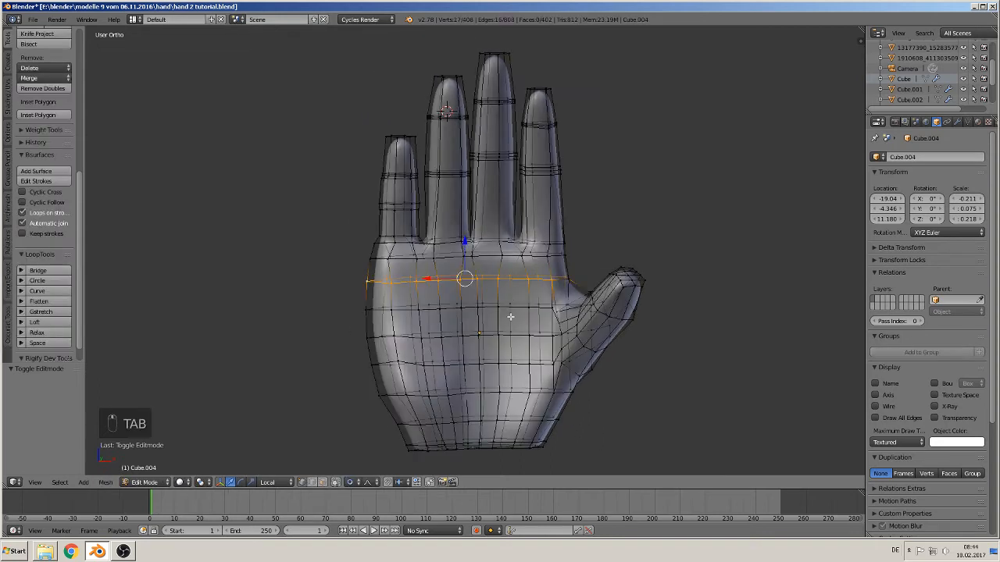
pyautogui.moveTo(510, 317); pyautogui.dragTo(487, 335, button='middle')
pyautogui.press('a')
pyautogui.press('a')
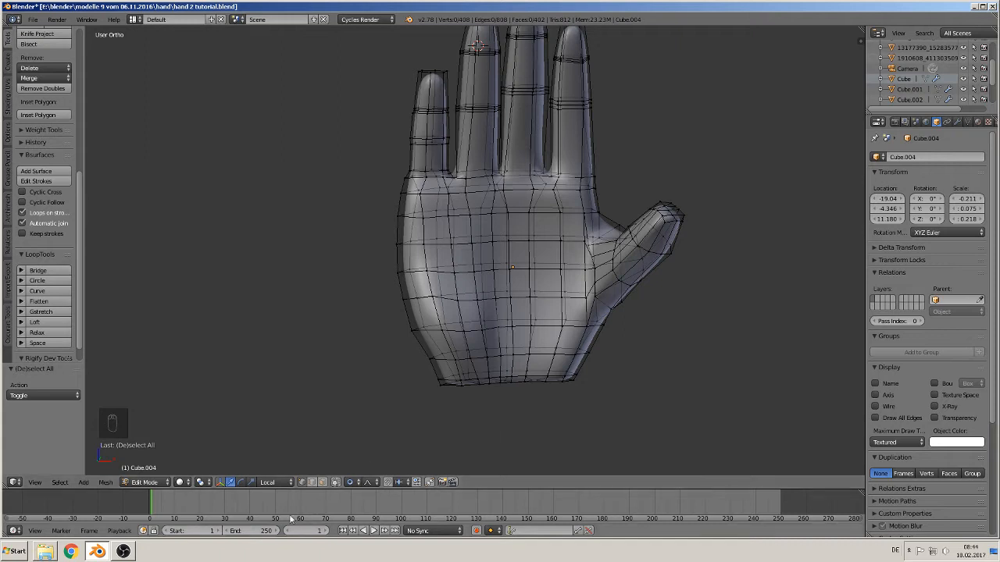
pyautogui.click(350, 482)
pyautogui.click(367, 469)
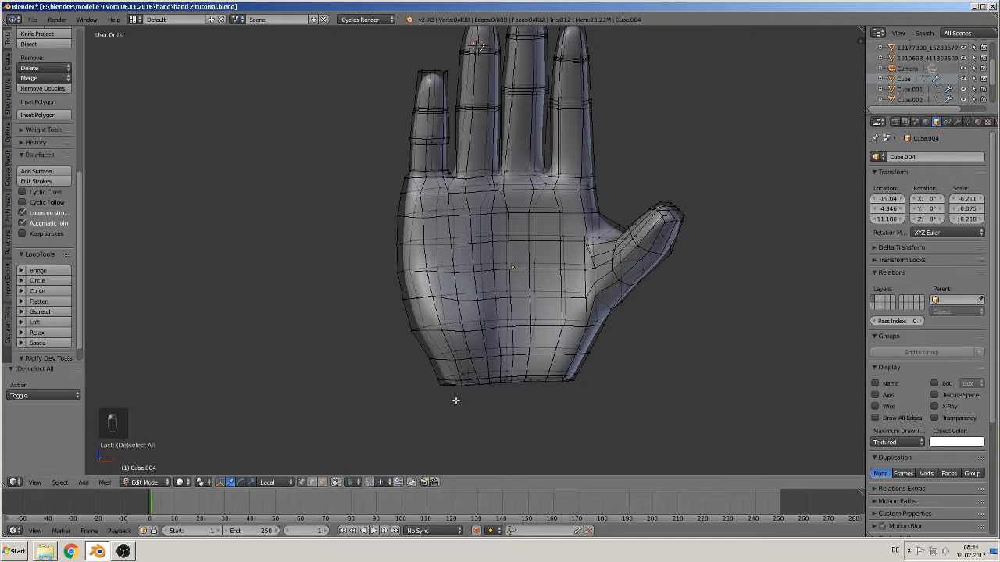
pyautogui.press('v')
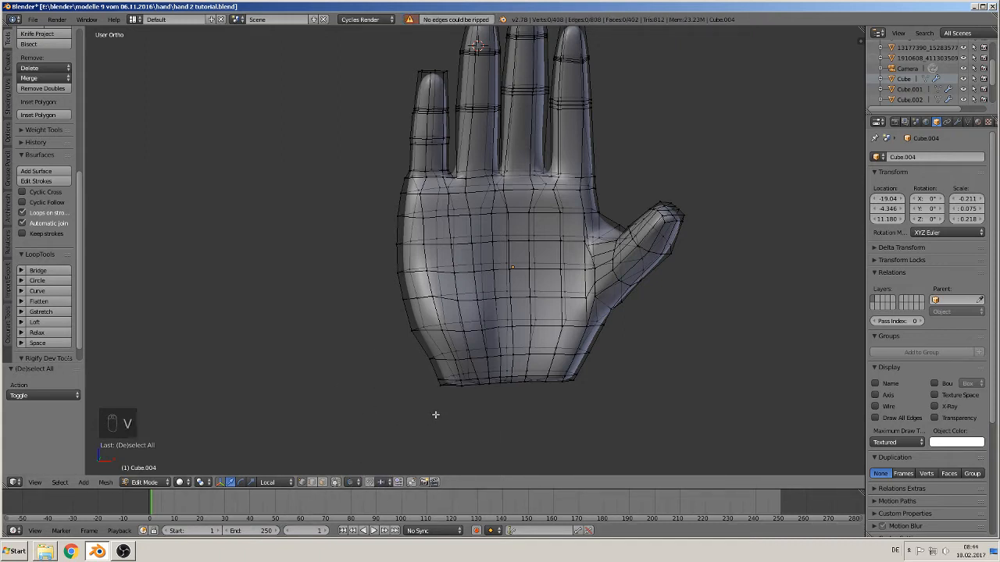
# Select the little finger with the outer palm strip down to the wrist and move them -0.009 along local X toward the ring finger
pyautogui.press('c')
pyautogui.moveTo(451, 384)
pyautogui.mouseDown()
pyautogui.moveTo(423, 250)
pyautogui.moveTo(444, 83)
pyautogui.moveTo(435, 78)
pyautogui.moveTo(407, 266)
pyautogui.moveTo(439, 373)
pyautogui.mouseUp()
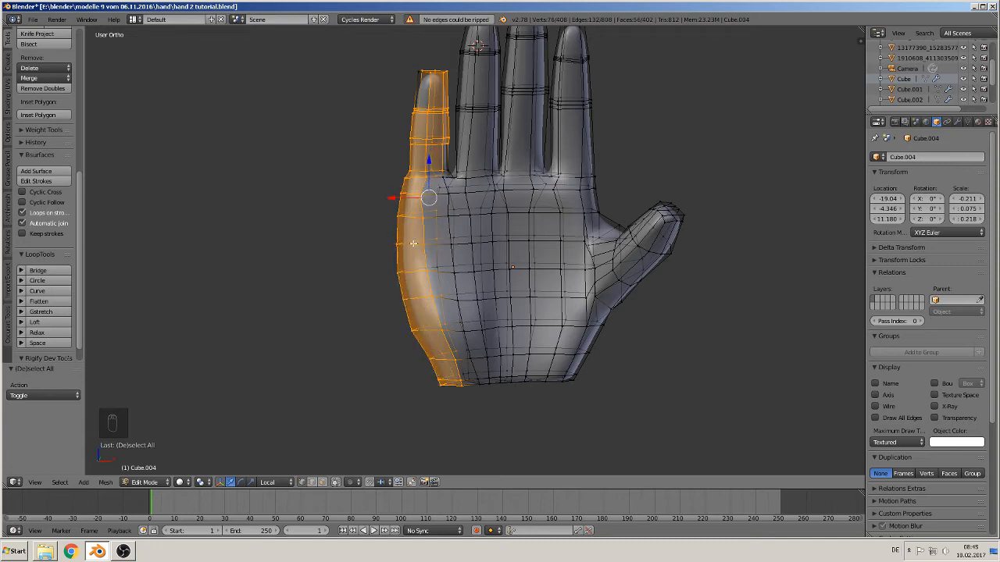
pyautogui.press('c')
pyautogui.click(415, 71)
pyautogui.rightClick(416, 71)
pyautogui.moveTo(426, 141)
pyautogui.mouseDown(button='middle')
pyautogui.moveTo(409, 186)
pyautogui.moveTo(454, 206)
pyautogui.moveTo(443, 248)
pyautogui.moveTo(453, 229)
pyautogui.moveTo(445, 216)
pyautogui.moveTo(575, 230)
pyautogui.moveTo(681, 223)
pyautogui.moveTo(473, 227)
pyautogui.moveTo(456, 218)
pyautogui.mouseUp(button='middle')
pyautogui.keyDown('alt'); pyautogui.keyDown('shift'); pyautogui.rightClick(448, 208); pyautogui.keyUp('shift'); pyautogui.keyUp('alt')
pyautogui.keyDown('shift'); pyautogui.rightClick(450, 170); pyautogui.keyUp('shift')
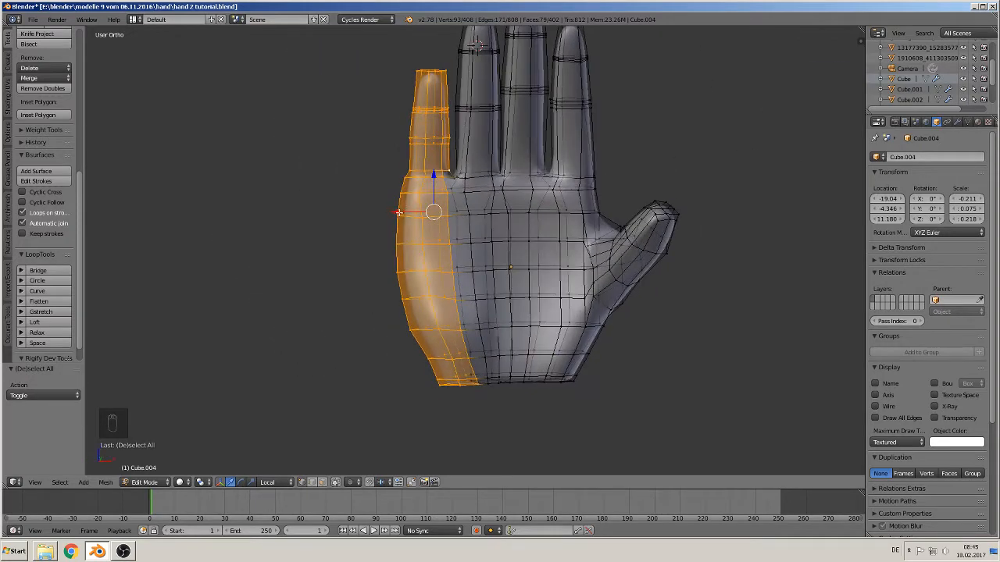
pyautogui.moveTo(399, 213); pyautogui.dragTo(403, 212)
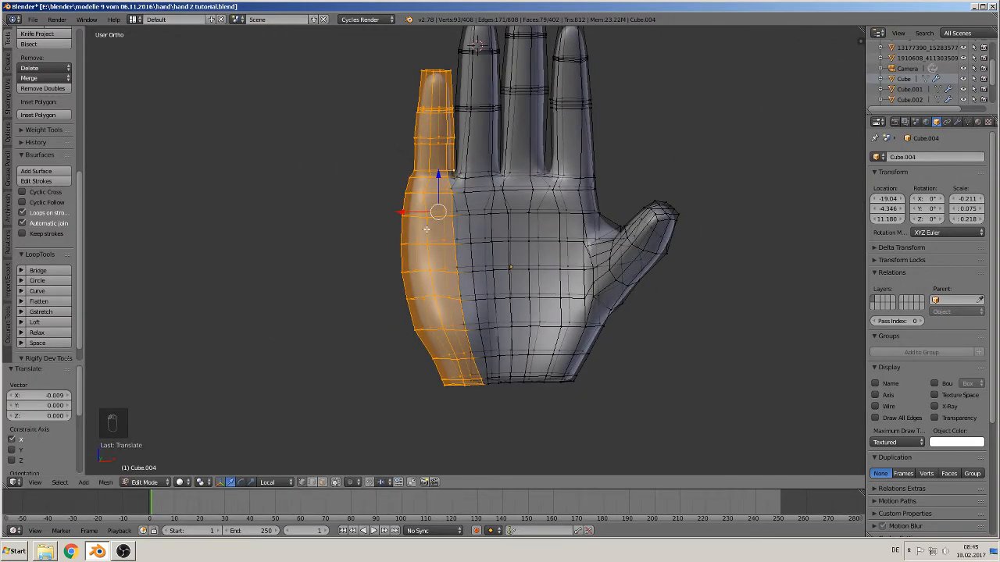
pyautogui.press('Tab')
pyautogui.scroll(-3, 524, 331)
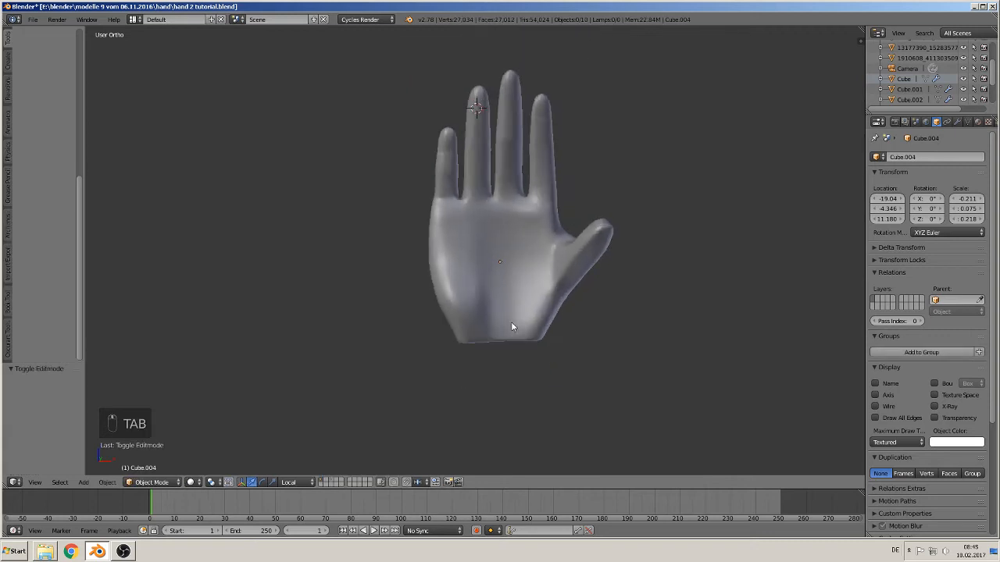
# Duplicate the hand object, offset the copy by -0.891 along local X beside the original, and save the file
pyautogui.rightClick(495, 289)
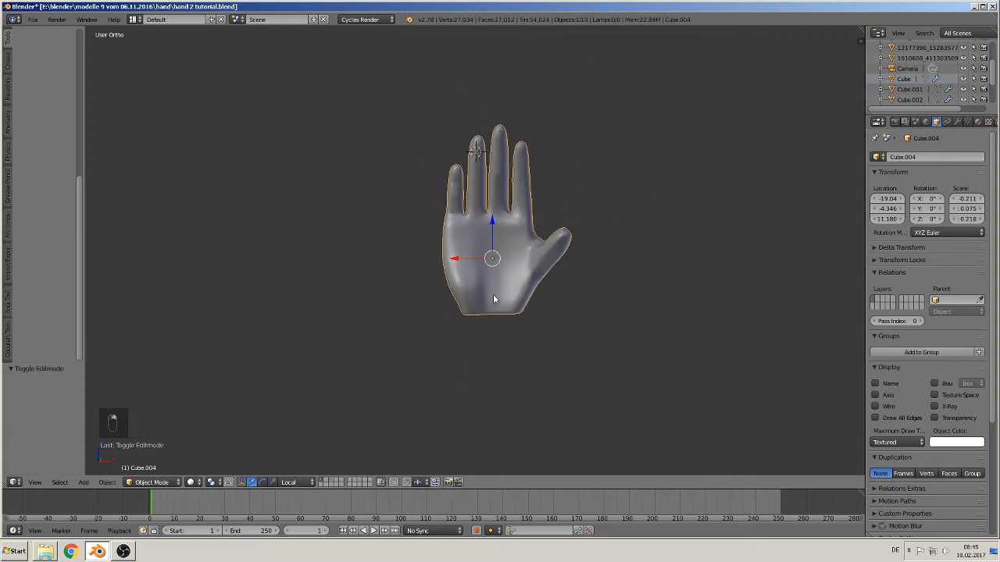
pyautogui.hotkey('shift', 'd')
pyautogui.rightClick(492, 293)
pyautogui.moveTo(455, 259); pyautogui.dragTo(684, 246)
pyautogui.keyDown('shift'); pyautogui.moveTo(606, 274); pyautogui.dragTo(299, 332, button='middle'); pyautogui.keyUp('shift')
pyautogui.click(32, 19)
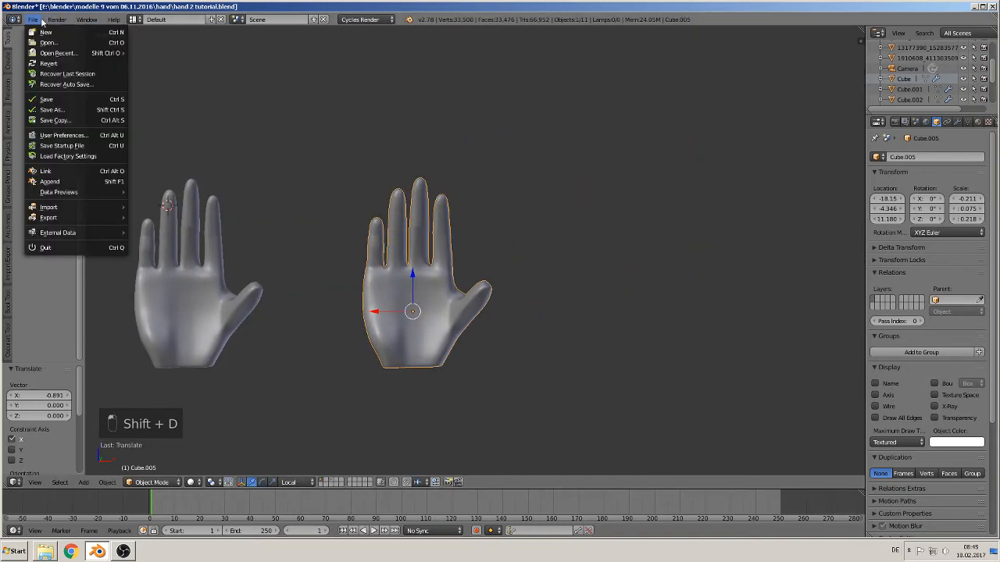
pyautogui.click(62, 100)
# Start editing the duplicated hand from its back, limit selection to visible geometry, and select the nail face on the index fingertip
pyautogui.scroll(2, 351, 188)
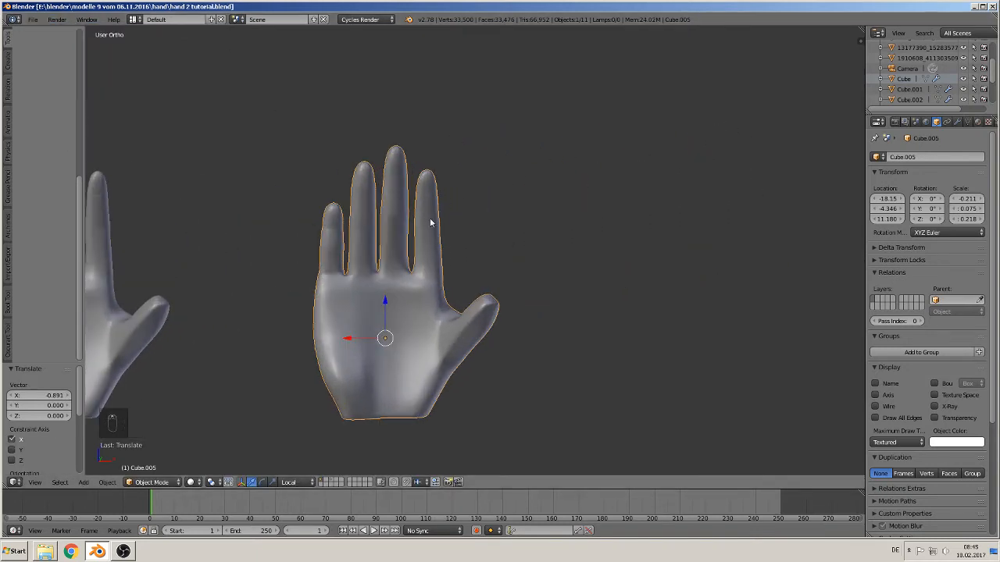
pyautogui.moveTo(446, 212); pyautogui.dragTo(665, 248, button='middle')
pyautogui.scroll(2, 511, 244)
pyautogui.keyDown('shift'); pyautogui.moveTo(483, 248); pyautogui.dragTo(575, 250, button='middle'); pyautogui.keyUp('shift')
pyautogui.scroll(1, 535, 265)
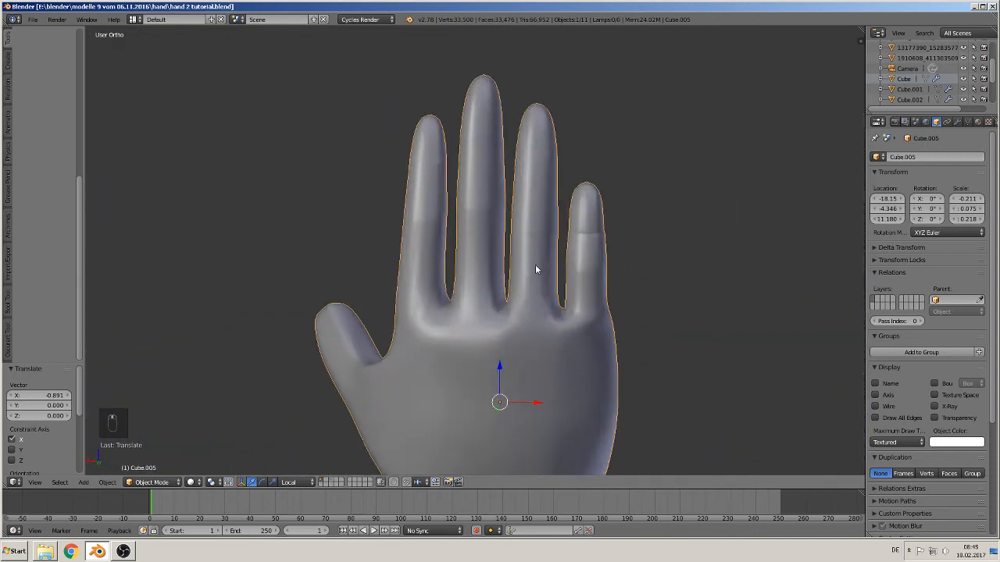
pyautogui.press('Tab')
pyautogui.keyDown('shift'); pyautogui.moveTo(429, 192); pyautogui.dragTo(385, 260, button='middle'); pyautogui.keyUp('shift')
pyautogui.scroll(1, 384, 260)
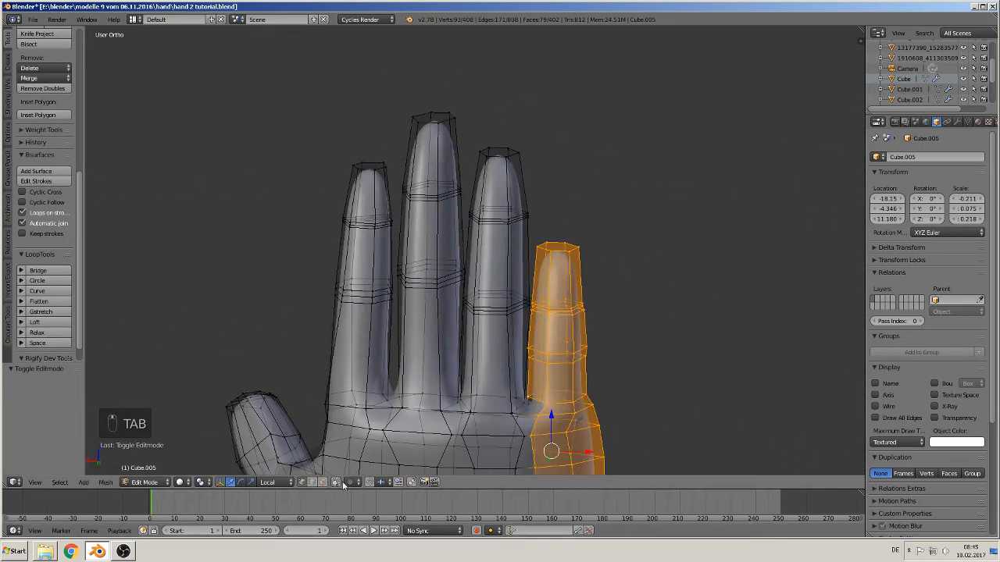
pyautogui.click(336, 482)
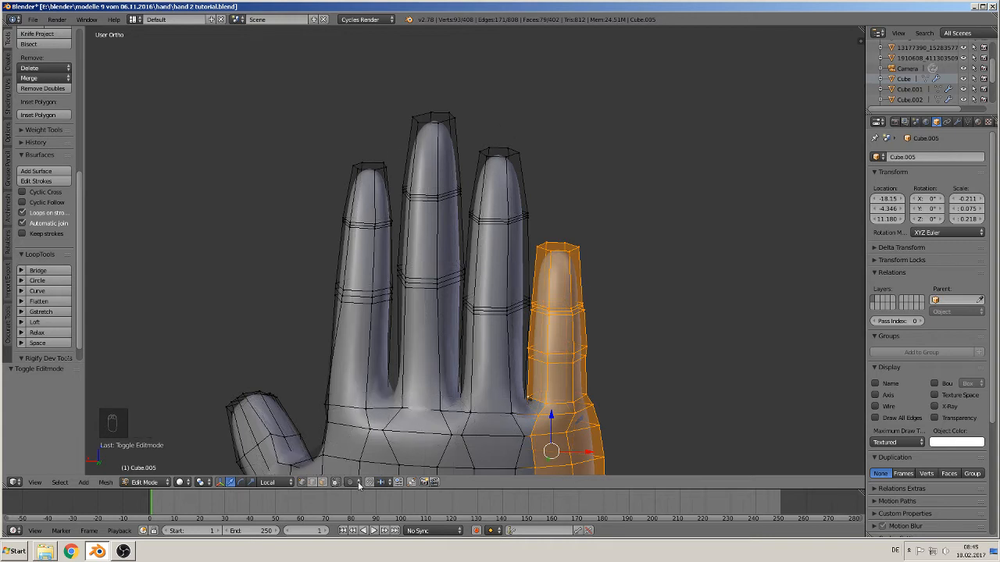
pyautogui.rightClick(369, 197)
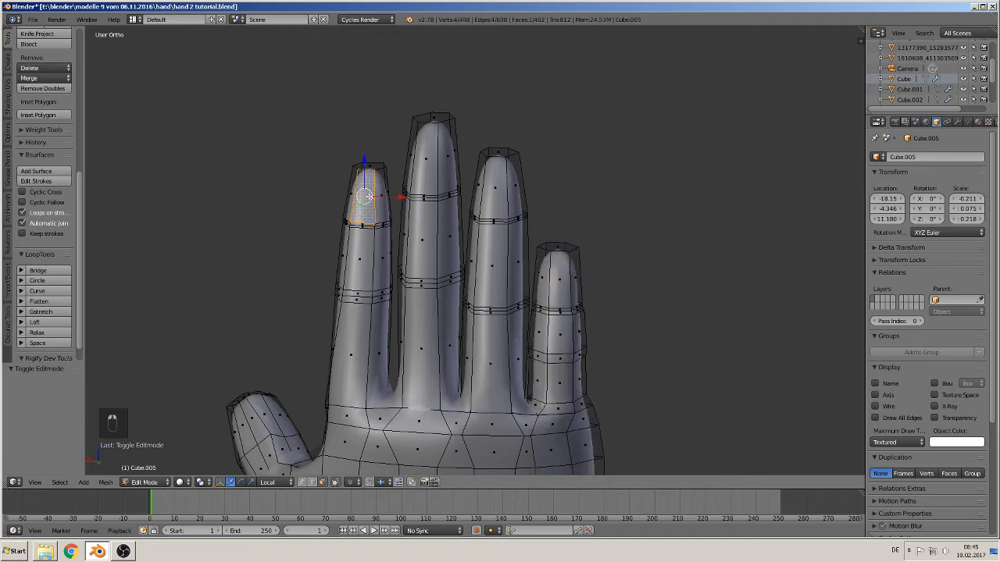
# Extrude the index finger's nail face in place and move it -0.008 along local Y into the finger
pyautogui.scroll(2, 457, 185)
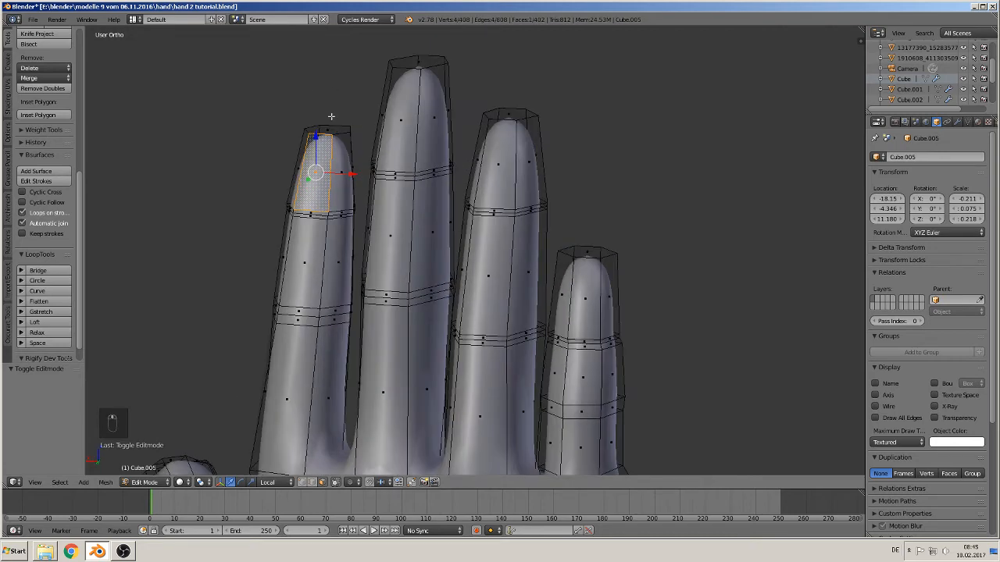
pyautogui.moveTo(331, 117); pyautogui.dragTo(403, 193, button='middle')
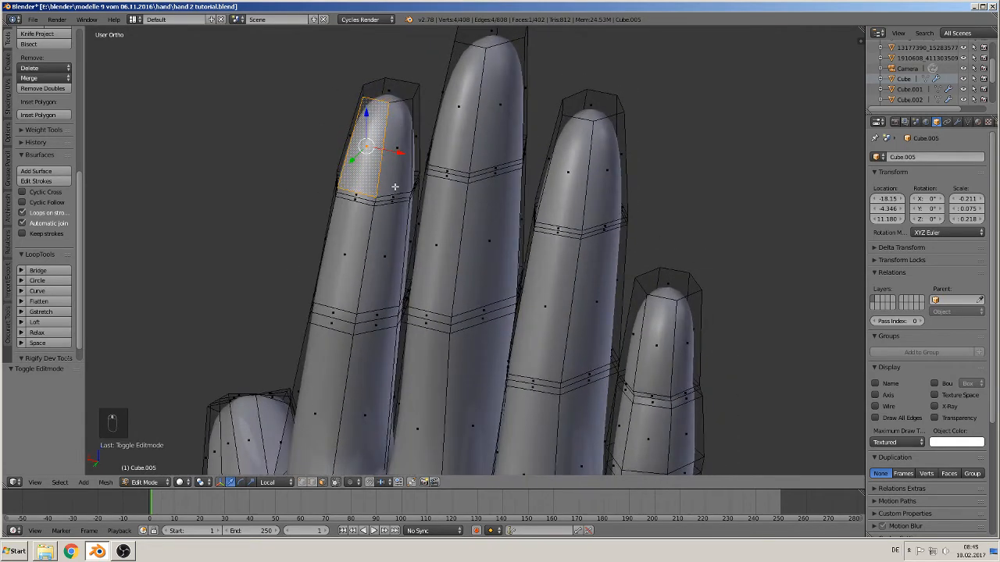
pyautogui.press('e')
pyautogui.rightClick(395, 188)
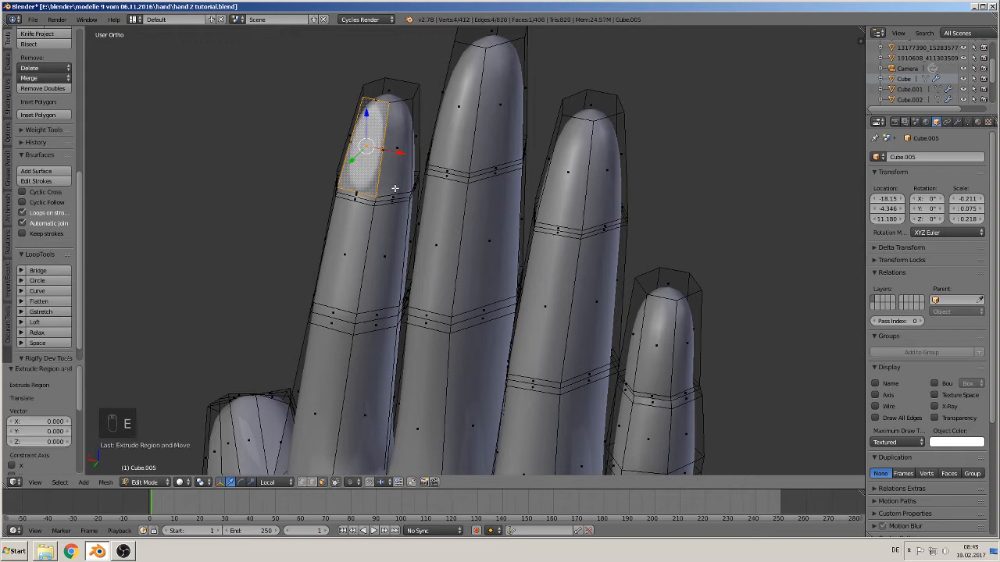
pyautogui.moveTo(386, 159); pyautogui.dragTo(373, 175, button='middle')
pyautogui.moveTo(351, 161); pyautogui.dragTo(361, 160)
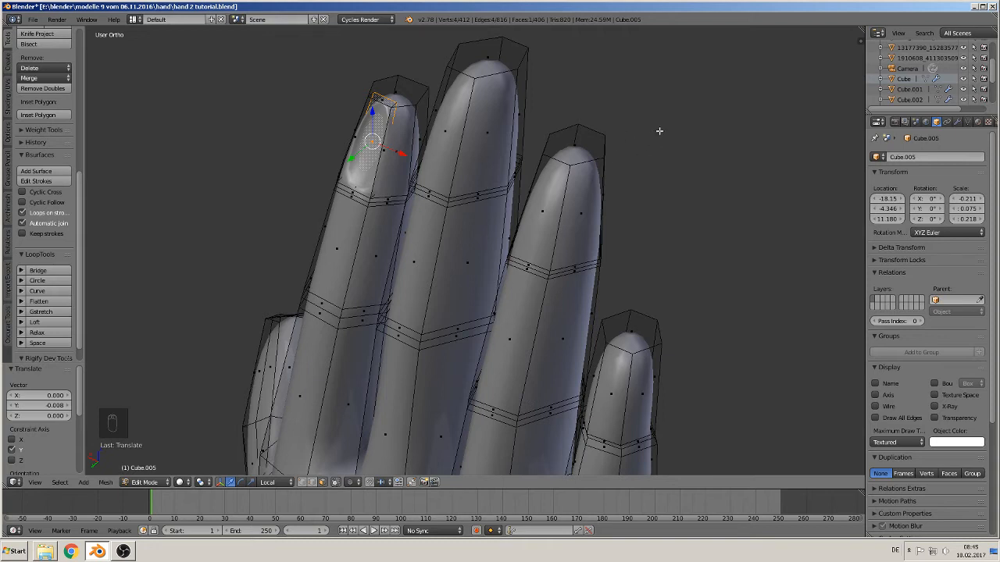
# Set the mean crease of the index finger's recessed nail face edges to 0.96
pyautogui.press('n')
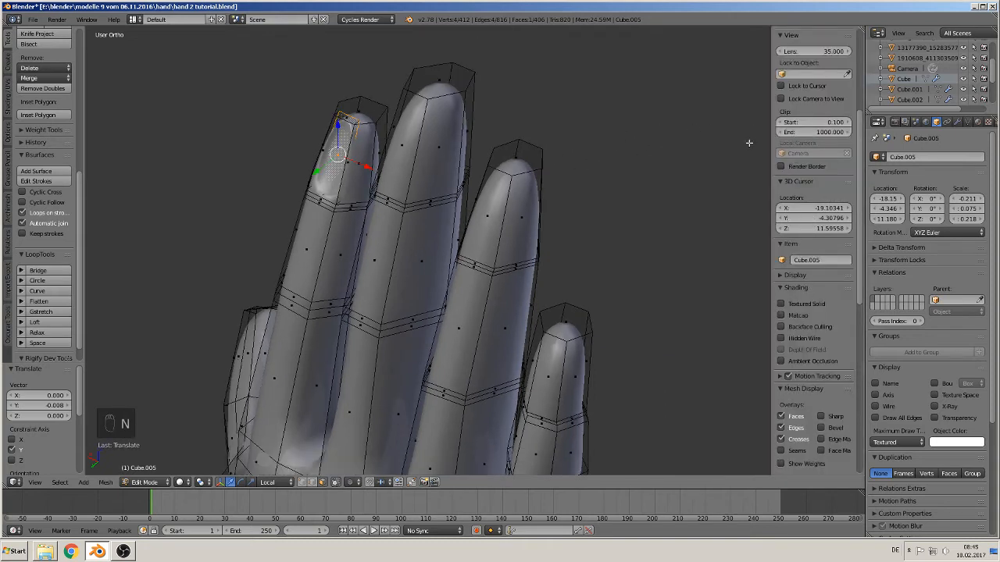
pyautogui.scroll(5, 787, 153)
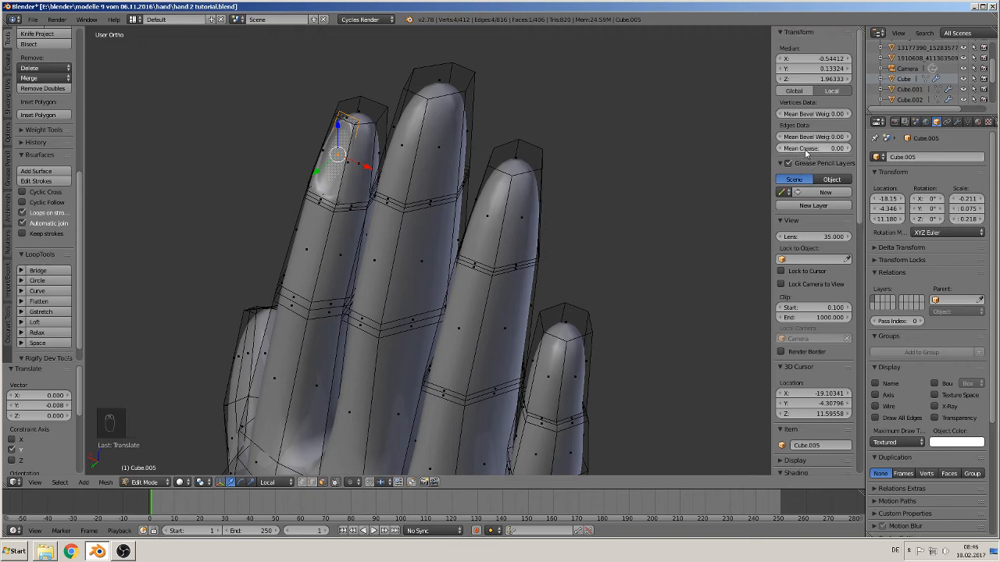
pyautogui.moveTo(806, 153); pyautogui.dragTo(847, 153)
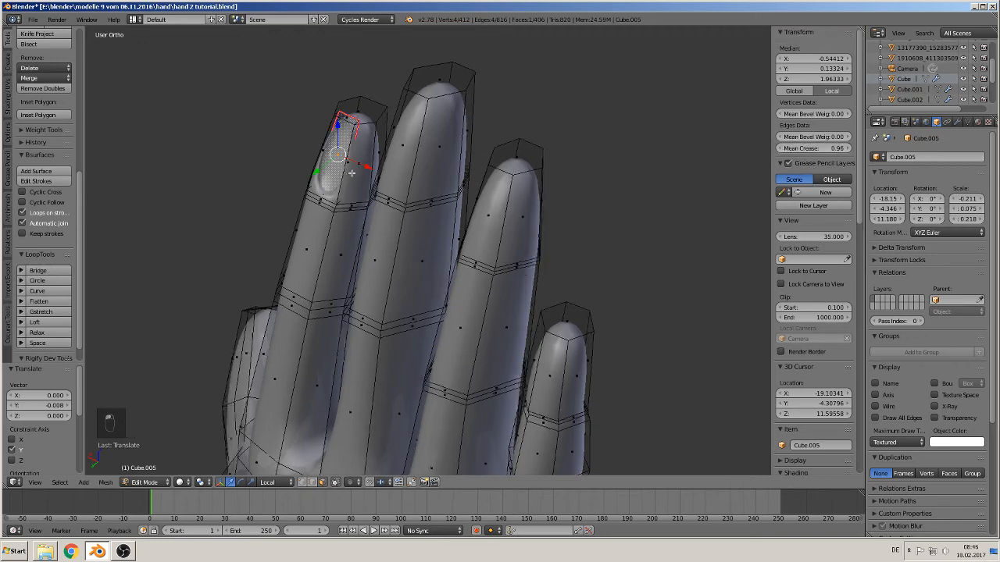
pyautogui.moveTo(301, 169); pyautogui.dragTo(330, 171, button='middle')
pyautogui.scroll(1, 327, 169)
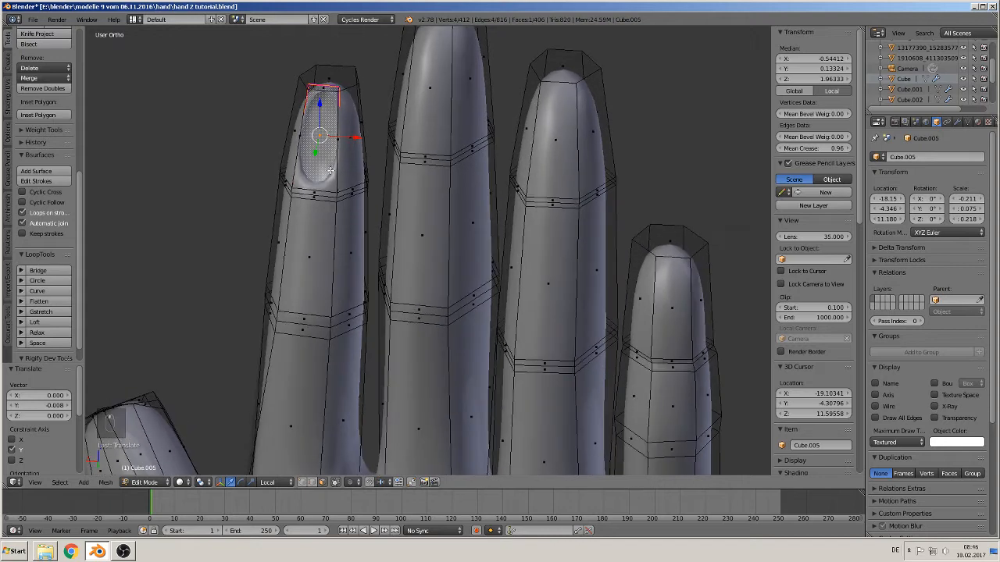
# Extrude the middle finger's nail face in place and move it -0.005 along local Y into the finger
pyautogui.rightClick(432, 95)
pyautogui.moveTo(491, 201); pyautogui.dragTo(400, 192, button='middle')
pyautogui.press('e')
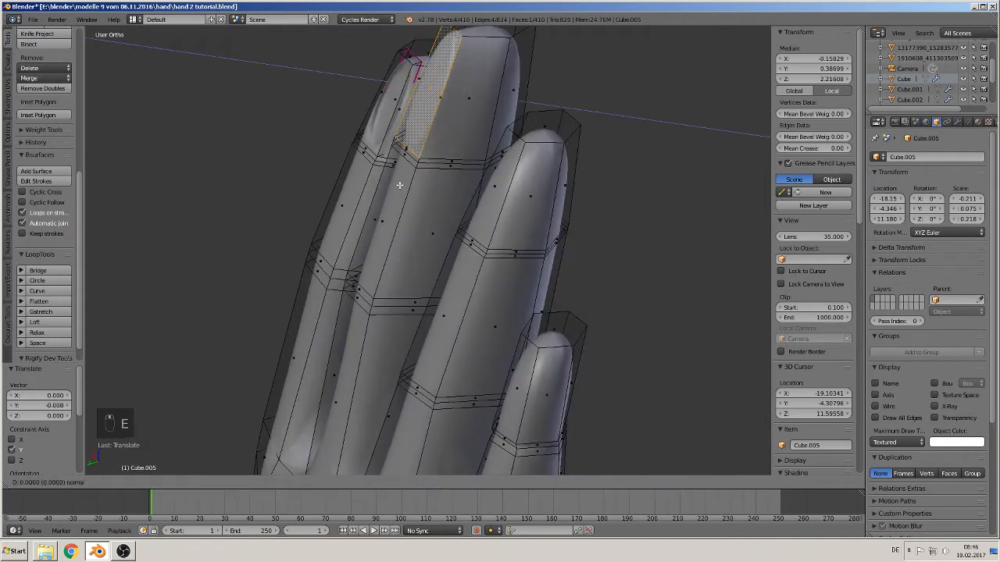
pyautogui.click(400, 188)
pyautogui.press('g')
pyautogui.press('y')
pyautogui.press('y')
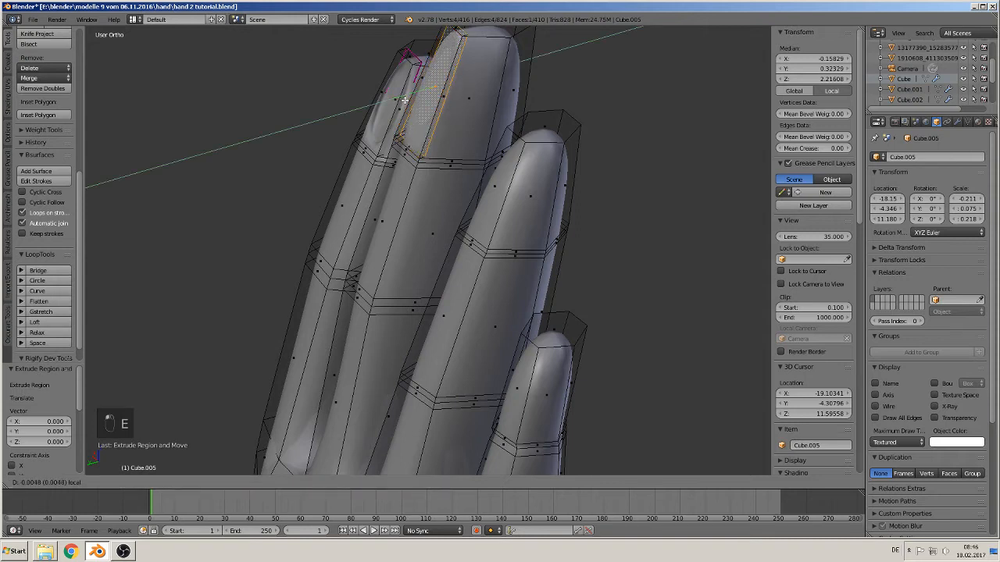
pyautogui.click(405, 100)
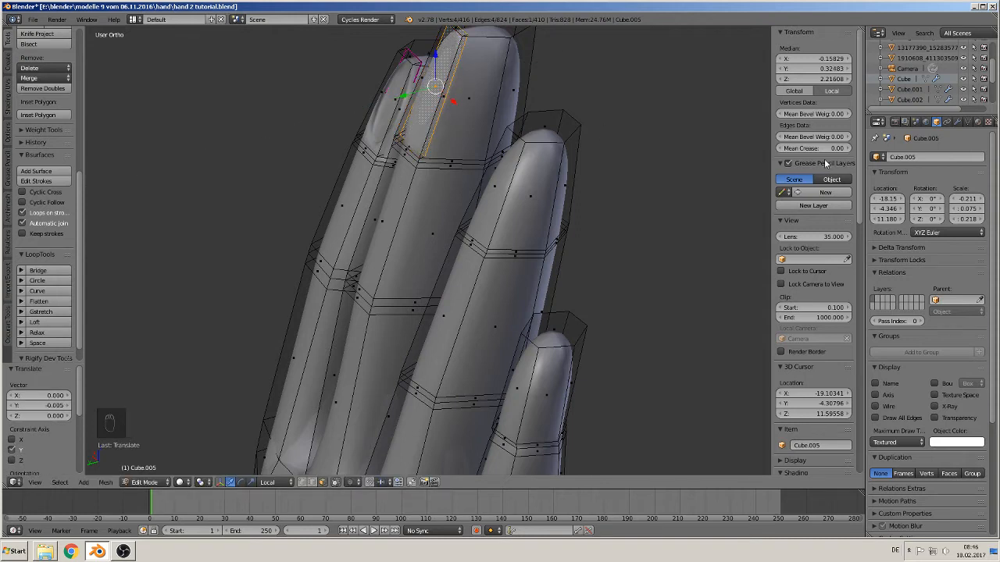
# Try scaling the middle finger's nail face to 0.716 and undo the scaling
pyautogui.press('s')
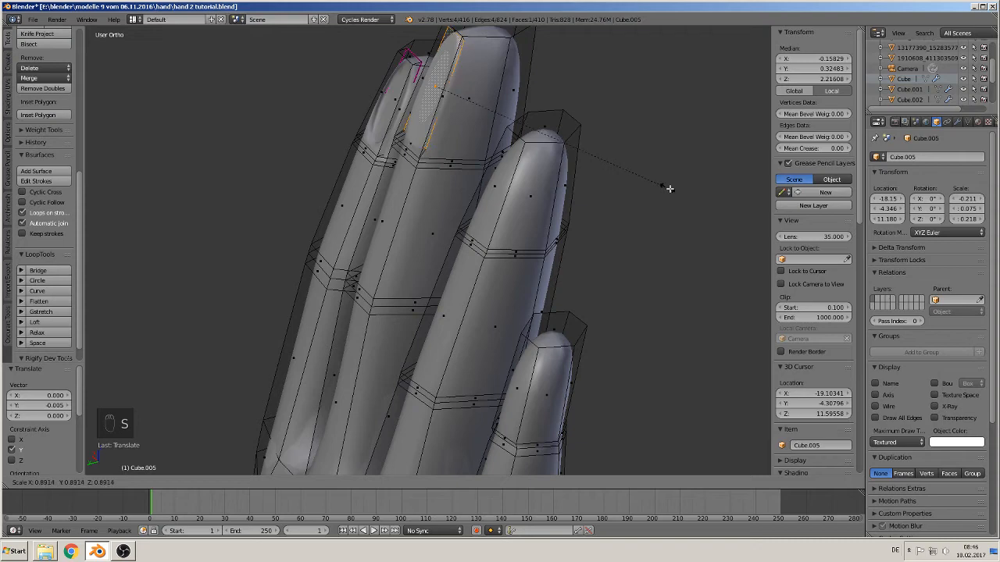
pyautogui.click(594, 185)
pyautogui.moveTo(594, 185); pyautogui.dragTo(646, 195, button='middle')
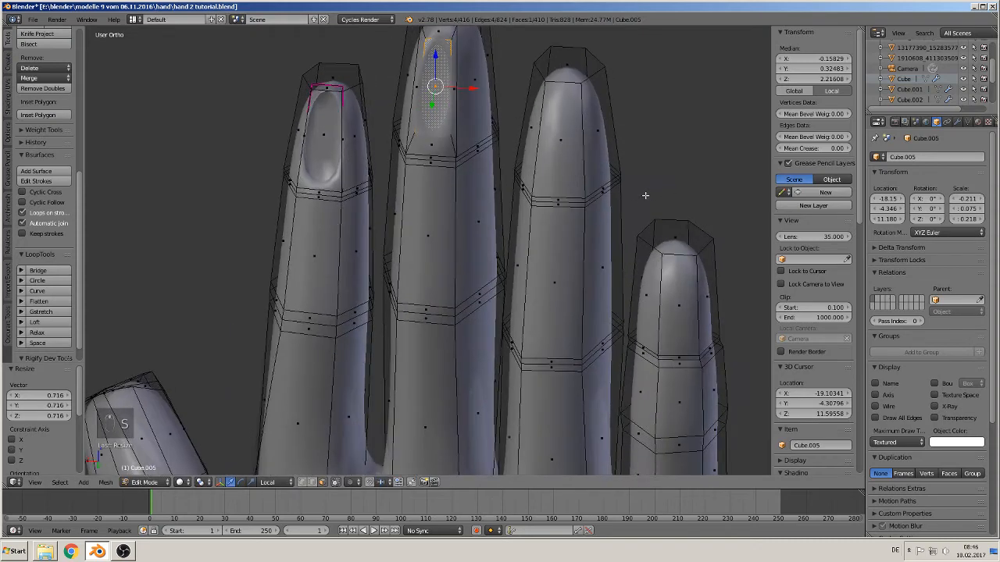
pyautogui.hotkey('ctrl', 'z')
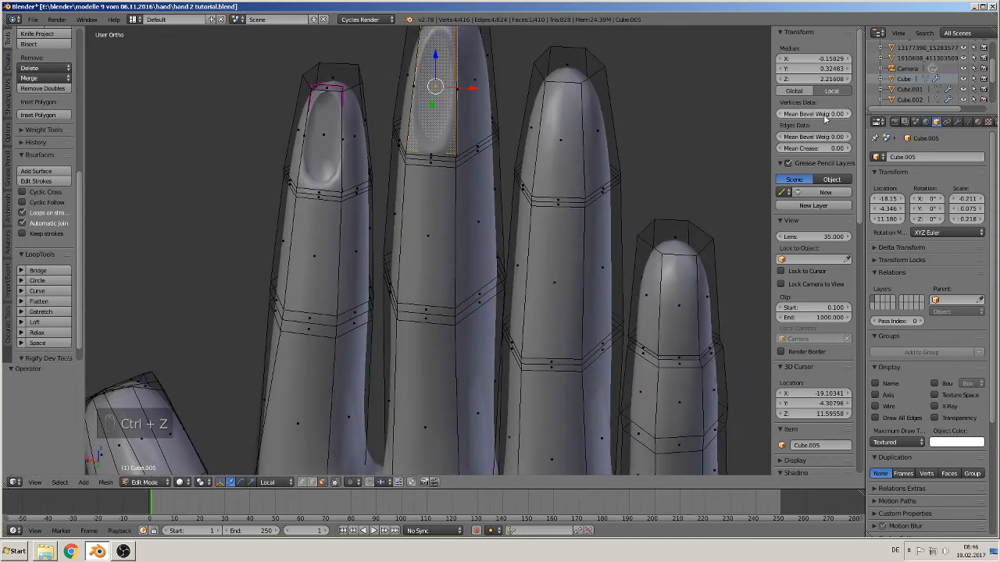
# Set the mean crease of the middle finger's nail face edges to 1.00
pyautogui.moveTo(805, 149); pyautogui.dragTo(843, 149)
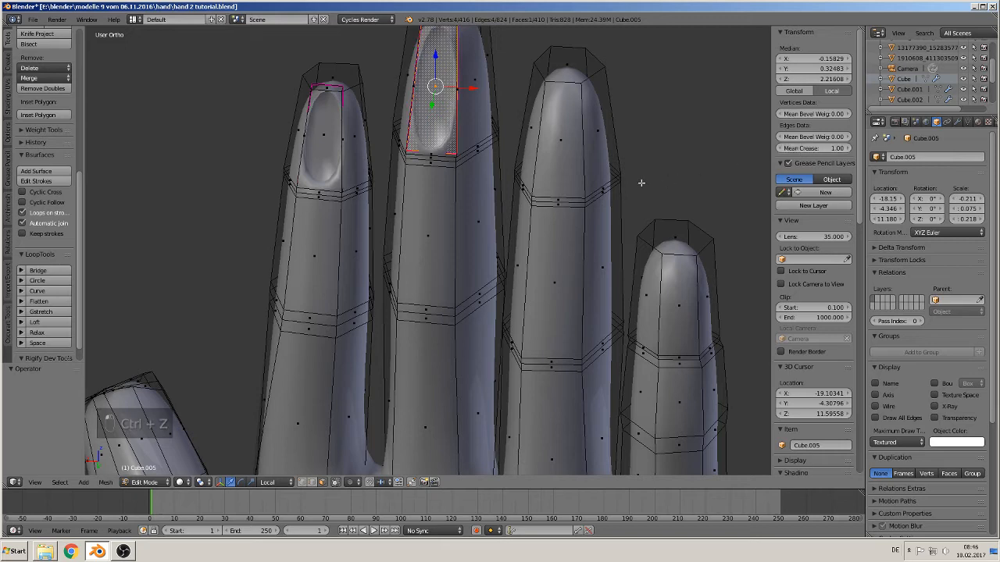
pyautogui.moveTo(642, 179); pyautogui.dragTo(592, 177, button='middle')
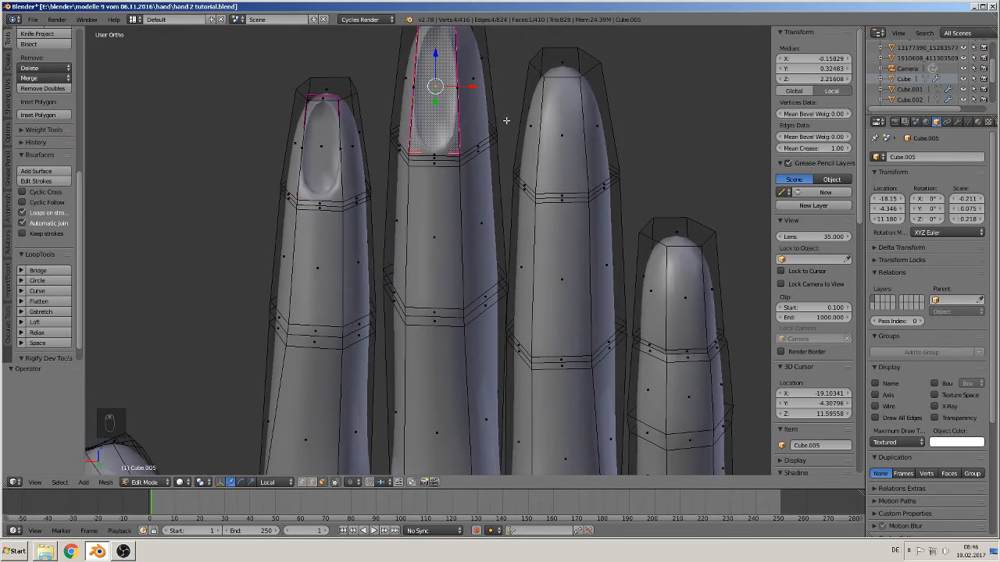
# Extrude the ring finger's nail face in place and move it -0.006 along local Y into the finger
pyautogui.keyDown('shift'); pyautogui.moveTo(499, 142); pyautogui.dragTo(382, 177, button='middle'); pyautogui.keyUp('shift')
pyautogui.rightClick(457, 169)
pyautogui.moveTo(471, 184); pyautogui.dragTo(474, 206, button='middle')
pyautogui.press('e')
pyautogui.rightClick(461, 187)
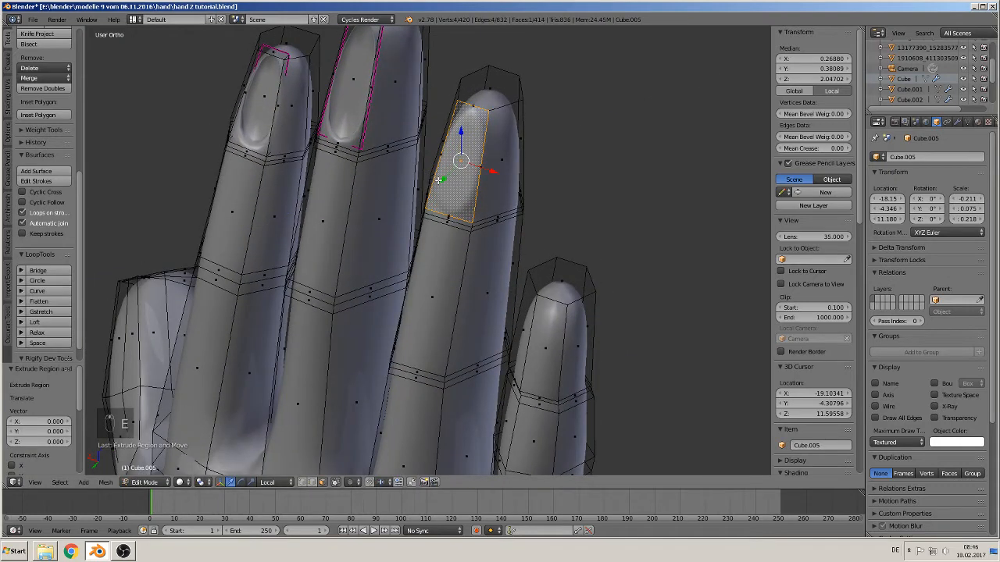
pyautogui.press('g')
pyautogui.press('y')
pyautogui.press('y')
pyautogui.click(444, 178)
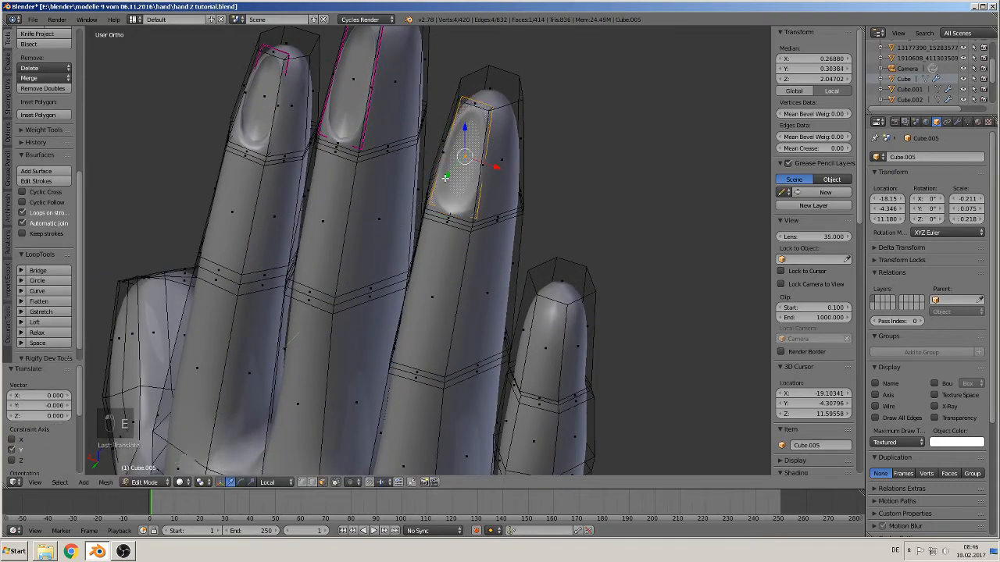
# Set the mean crease of the ring finger's nail face edges to 1
pyautogui.click(814, 149)
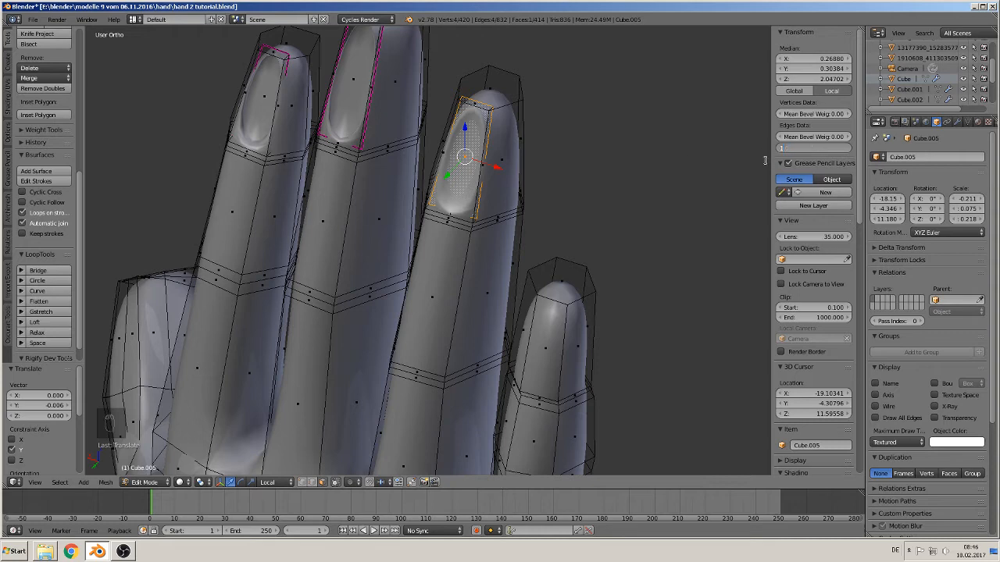
pyautogui.write('1')
pyautogui.press('Return')
# Recess an extrusion of the little finger's nail face -0.005 along local Y, and set its edges' mean crease to 1
pyautogui.rightClick(538, 344)
pyautogui.moveTo(538, 345); pyautogui.dragTo(646, 310, button='middle')
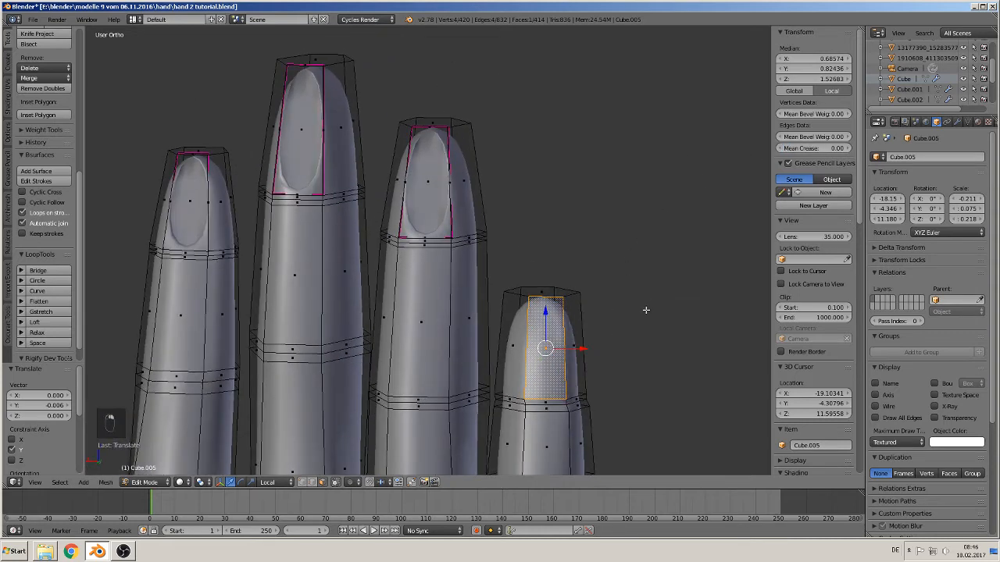
pyautogui.press('e')
pyautogui.click(657, 380)
pyautogui.moveTo(658, 379); pyautogui.dragTo(520, 367, button='middle')
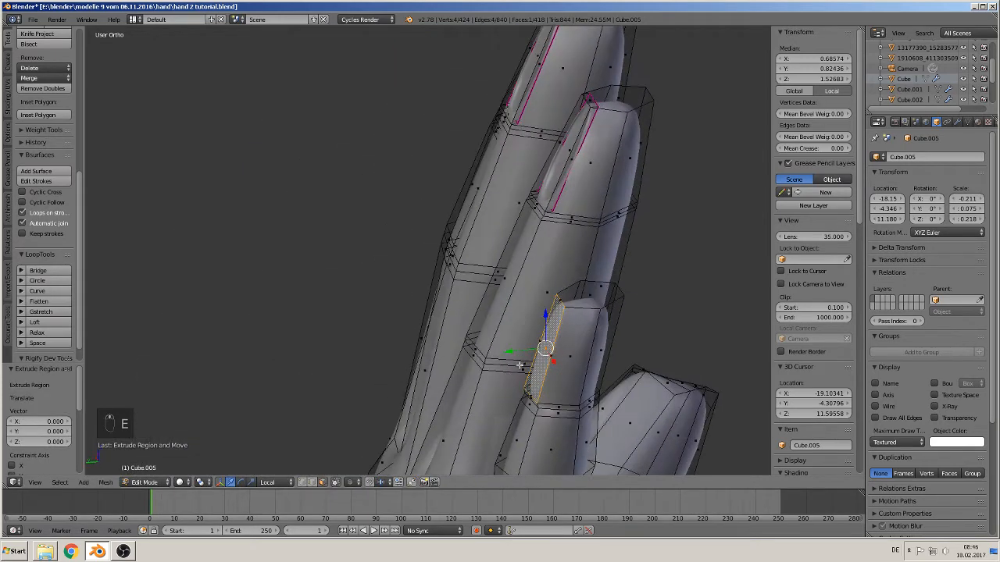
pyautogui.moveTo(511, 358); pyautogui.dragTo(516, 355)
pyautogui.click(515, 353)
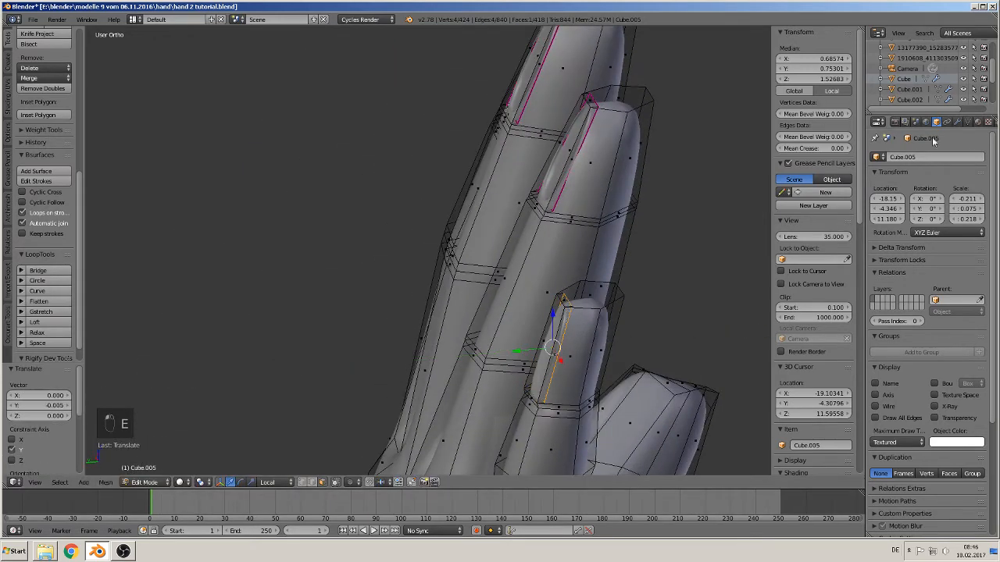
pyautogui.write('1')
pyautogui.press('Return')
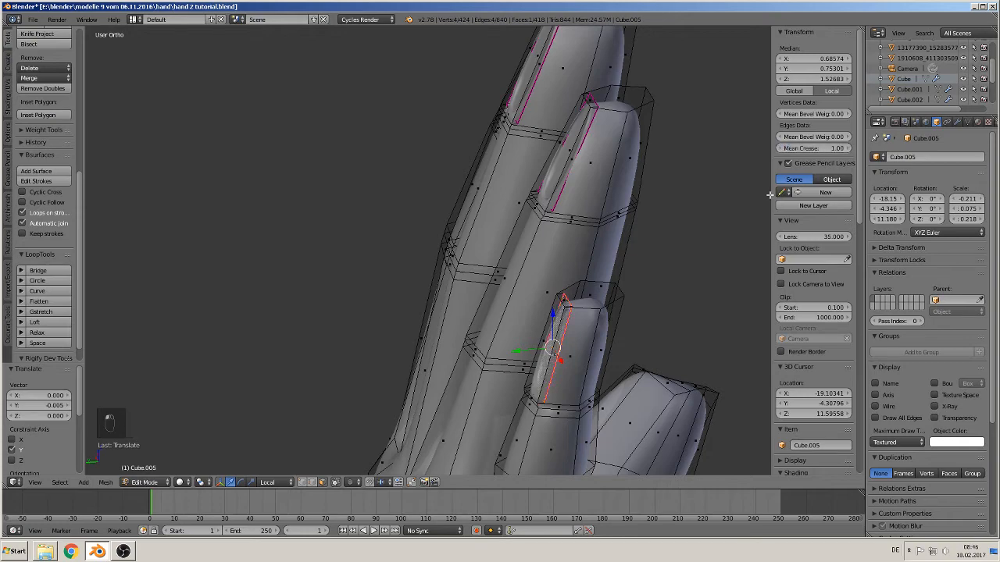
# Select the three adjacent nail faces on the back of the thumb tip and extrude them 0.008 inward
pyautogui.moveTo(683, 224); pyautogui.dragTo(435, 297, button='middle')
pyautogui.keyDown('shift'); pyautogui.moveTo(389, 319); pyautogui.dragTo(367, 306, button='middle'); pyautogui.keyUp('shift')
pyautogui.rightClick(313, 368)
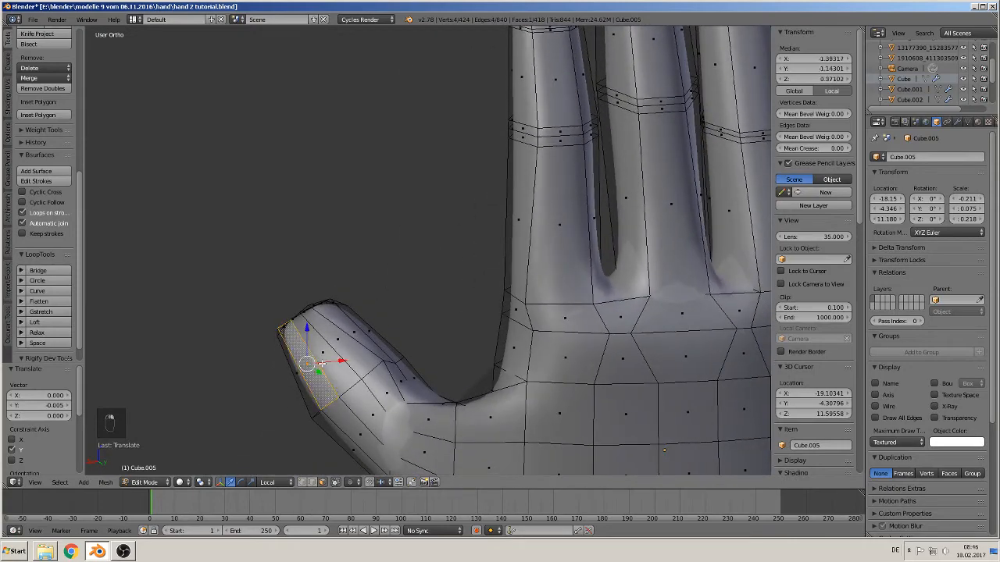
pyautogui.keyDown('shift'); pyautogui.rightClick(327, 359); pyautogui.keyUp('shift')
pyautogui.keyDown('shift'); pyautogui.rightClick(344, 346); pyautogui.keyUp('shift')
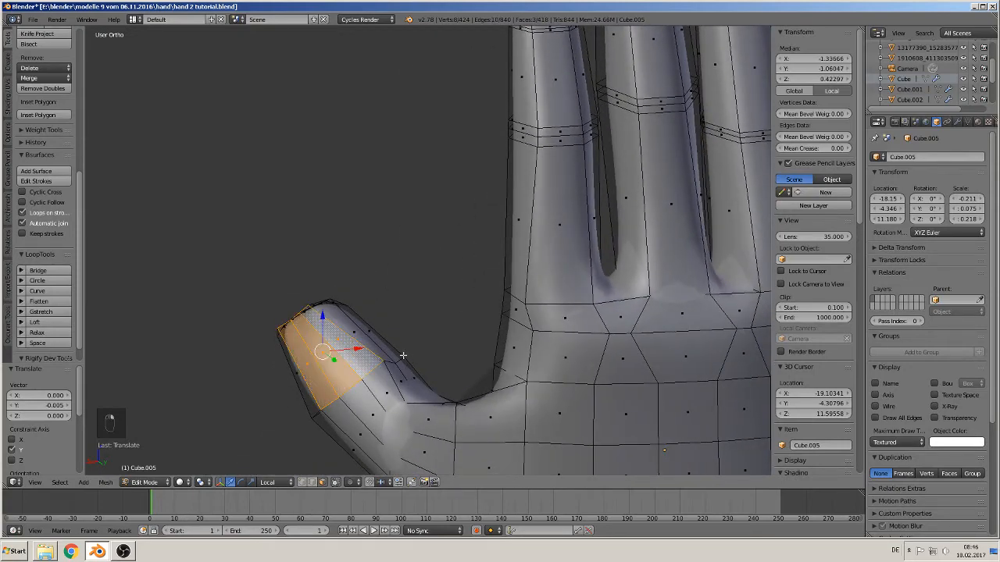
pyautogui.moveTo(403, 356); pyautogui.dragTo(397, 127, button='middle')
pyautogui.press('e')
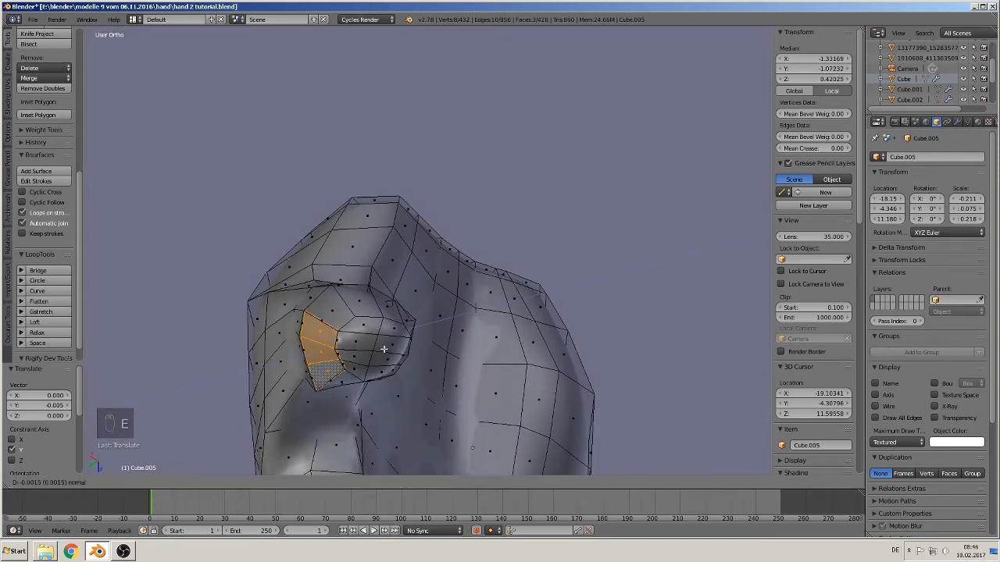
pyautogui.click(390, 351)
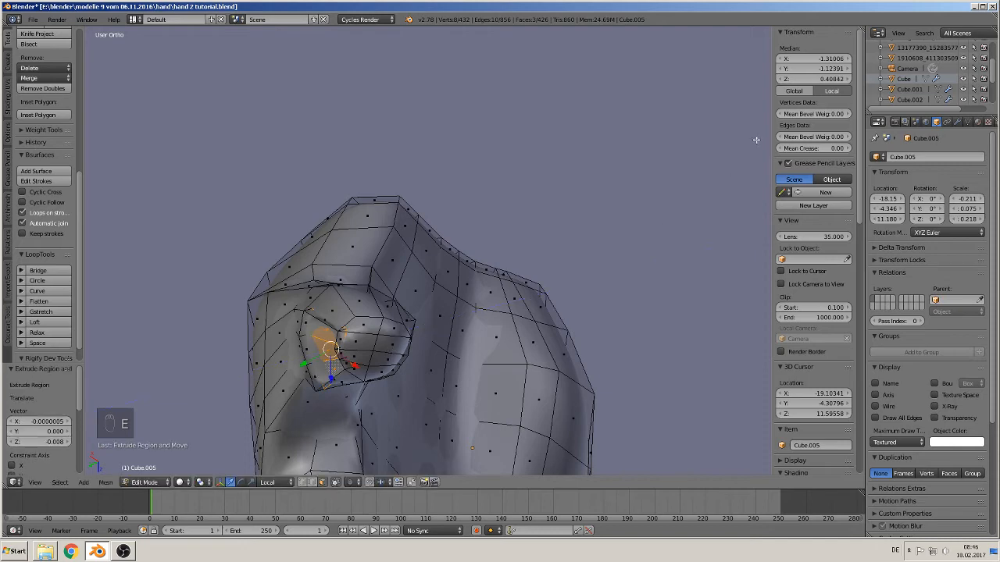
# Set the mean crease of the thumb's recessed nail face edges to 1
pyautogui.click(822, 150)
pyautogui.write('1')
pyautogui.press('Return')
pyautogui.moveTo(710, 179); pyautogui.dragTo(602, 272, button='middle')
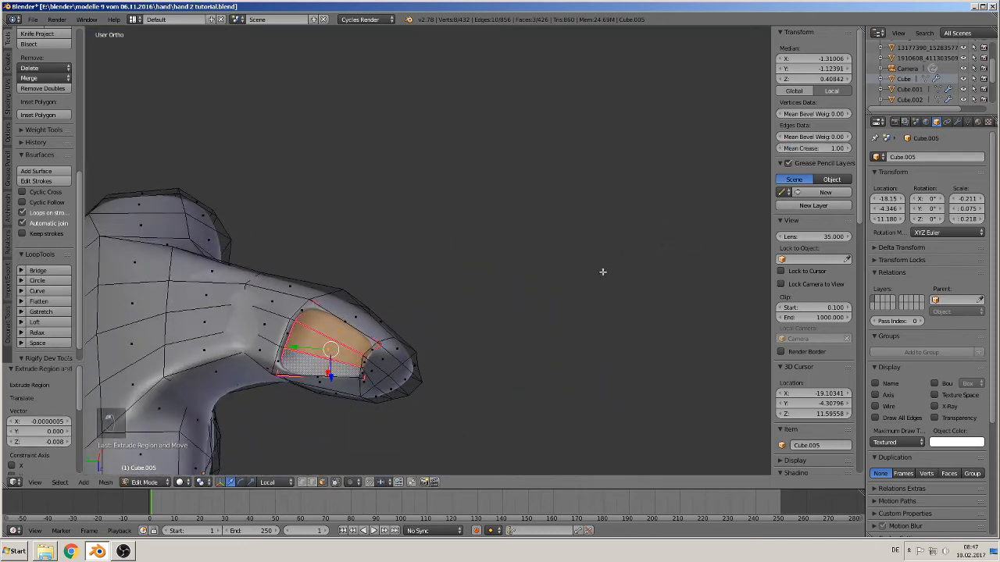
# Check the smoothed fingernail recesses in Object Mode from the back of the hand, and return to mesh editing
pyautogui.press('Tab')
pyautogui.scroll(6, 432, 357)
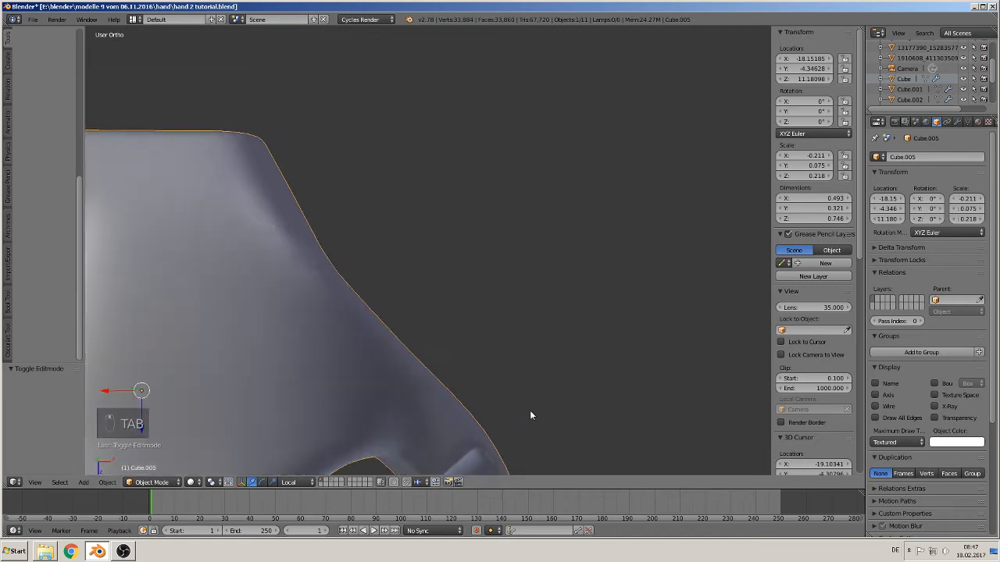
pyautogui.moveTo(530, 411); pyautogui.dragTo(343, 194, button='middle')
pyautogui.moveTo(302, 226); pyautogui.dragTo(412, 188, button='middle')
pyautogui.press('Tab')
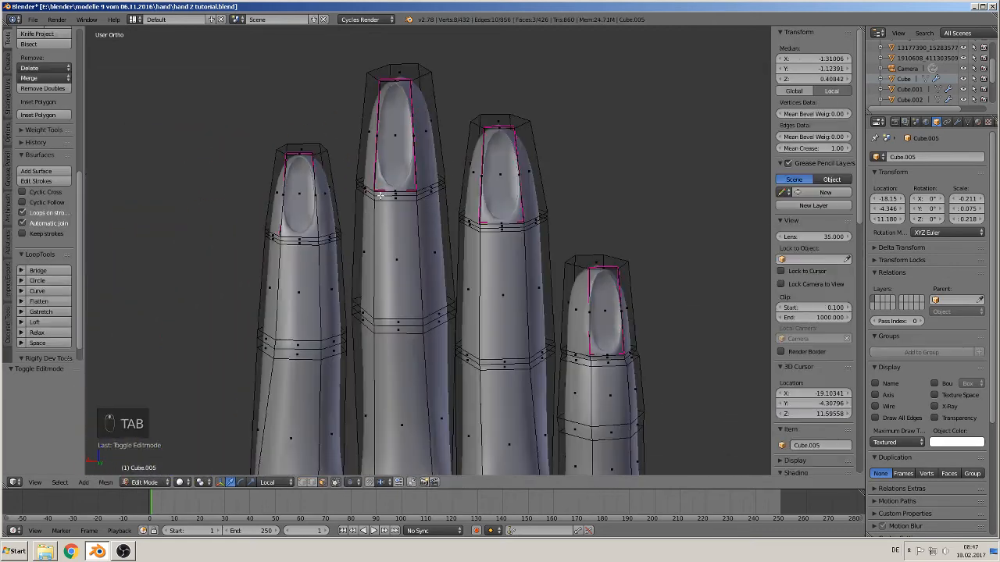
# Add an uncreased loop cut around each of the four fingertips, crossing about the middle of each fingernail
pyautogui.hotkey('ctrl', 'r')
pyautogui.click(301, 191)
pyautogui.hotkey('ctrl', 'r')
pyautogui.click(386, 127)
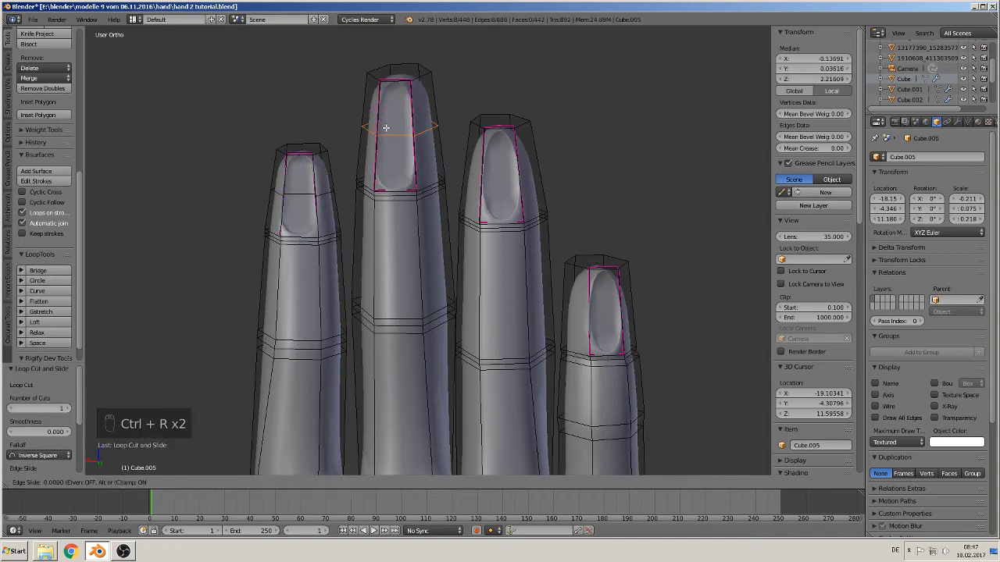
pyautogui.click(386, 128)
pyautogui.hotkey('ctrl', 'r')
pyautogui.click(492, 181)
pyautogui.click(496, 188)
pyautogui.hotkey('ctrl', 'r')
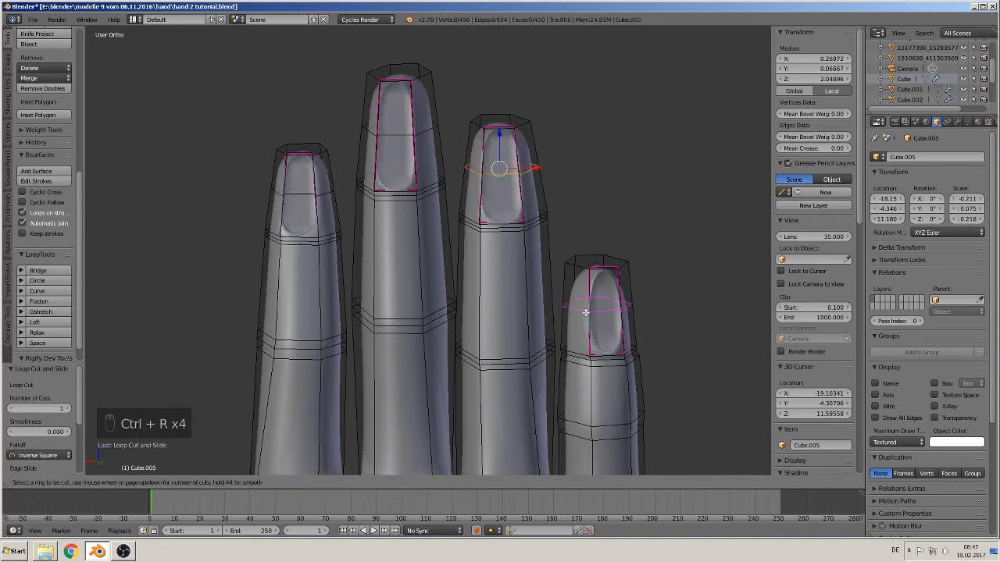
pyautogui.click(585, 312)
pyautogui.click(586, 310)
# Add a centred loop cut around the thumb tip, crossing the middle of the thumbnail
pyautogui.scroll(-4, 604, 292)
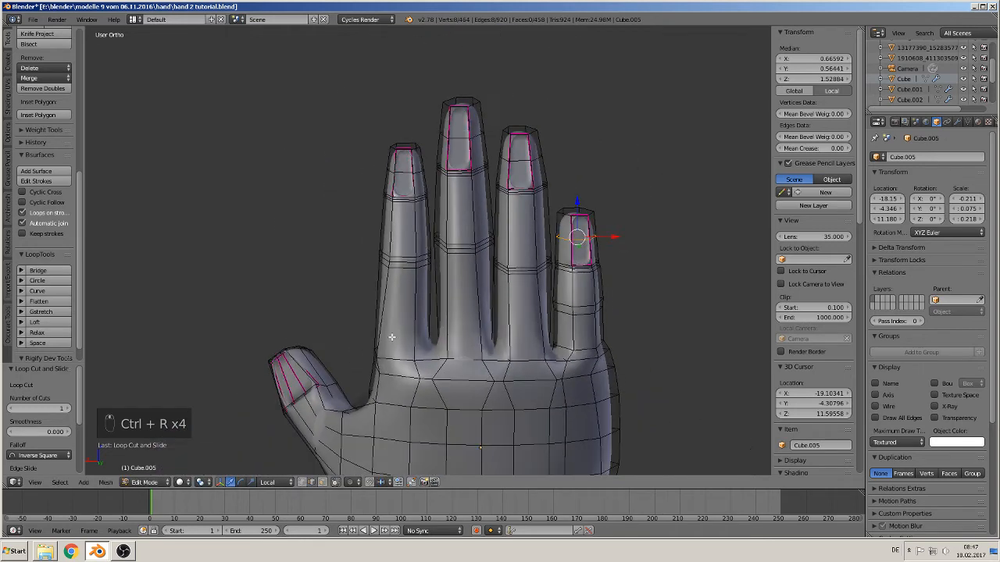
pyautogui.moveTo(428, 320); pyautogui.dragTo(446, 281, button='middle')
pyautogui.scroll(2, 377, 323)
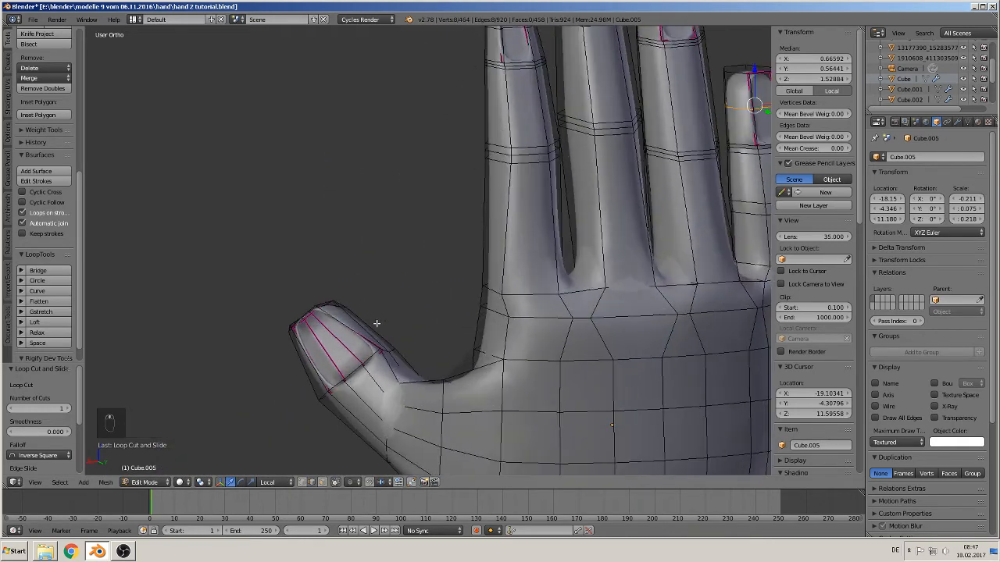
pyautogui.hotkey('ctrl', 'r')
pyautogui.click(340, 342)
pyautogui.click(339, 342)
# Select the four outer rim vertices around the lower half of the index fingernail and try scaling them along X
pyautogui.keyDown('shift'); pyautogui.moveTo(530, 172); pyautogui.dragTo(346, 308, button='middle'); pyautogui.keyUp('shift')
pyautogui.scroll(1, 358, 291)
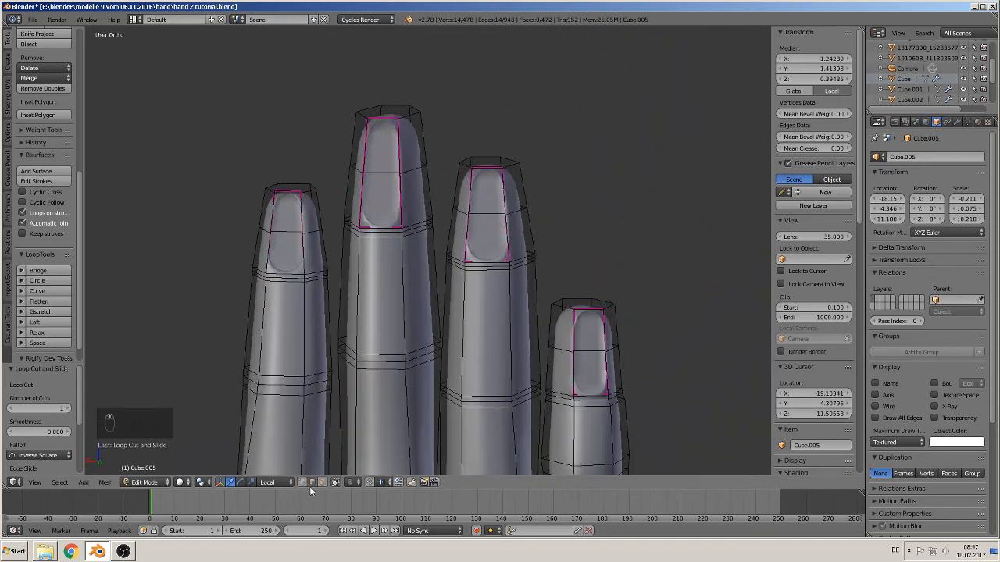
pyautogui.keyDown('shift'); pyautogui.moveTo(342, 260); pyautogui.dragTo(431, 249, button='middle'); pyautogui.keyUp('shift')
pyautogui.scroll(2, 427, 258)
pyautogui.rightClick(406, 255)
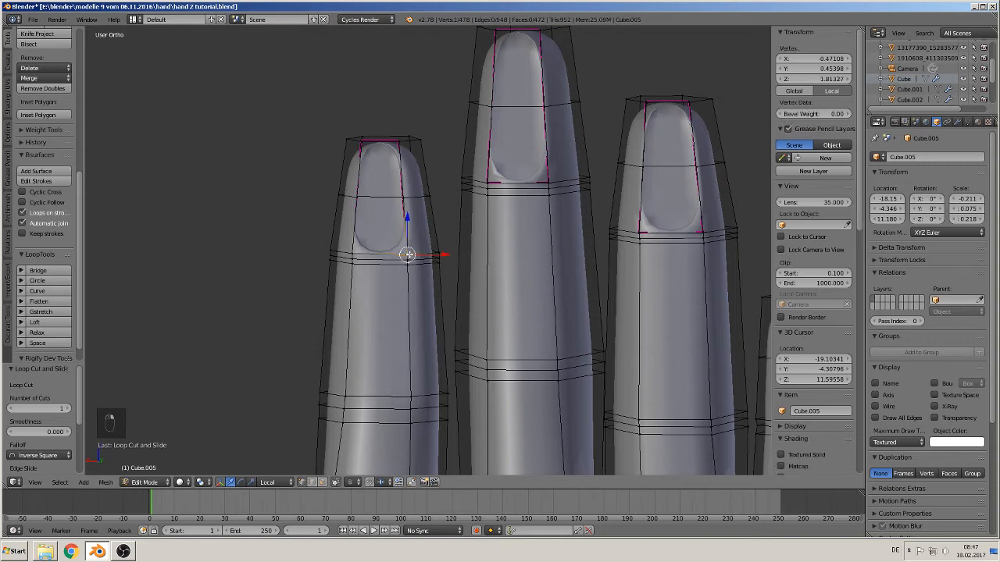
pyautogui.keyDown('shift'); pyautogui.rightClick(404, 195); pyautogui.keyUp('shift')
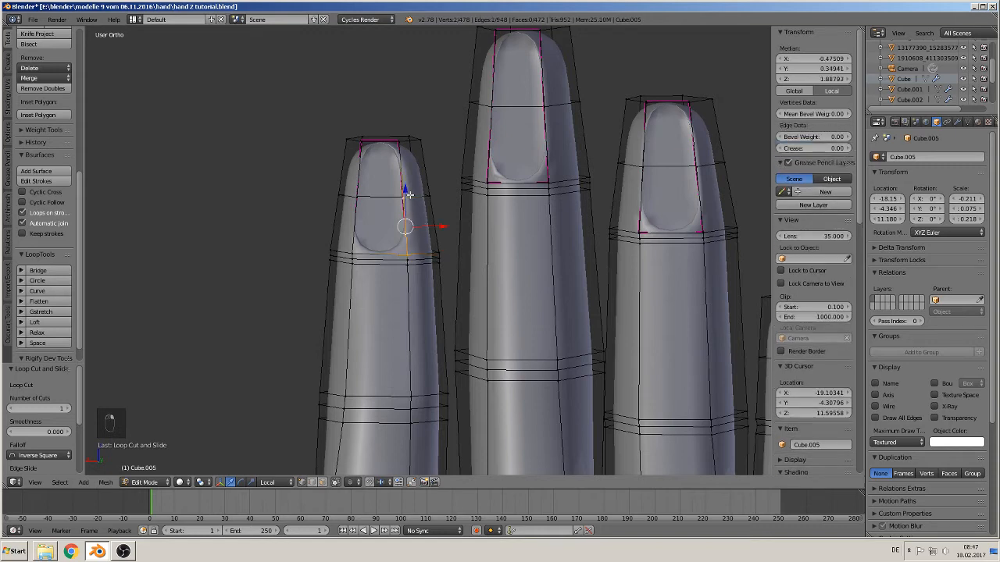
pyautogui.keyDown('shift'); pyautogui.rightClick(354, 195); pyautogui.keyUp('shift')
pyautogui.keyDown('shift'); pyautogui.rightClick(356, 252); pyautogui.keyUp('shift')
pyautogui.moveTo(357, 252); pyautogui.dragTo(362, 276, button='middle')
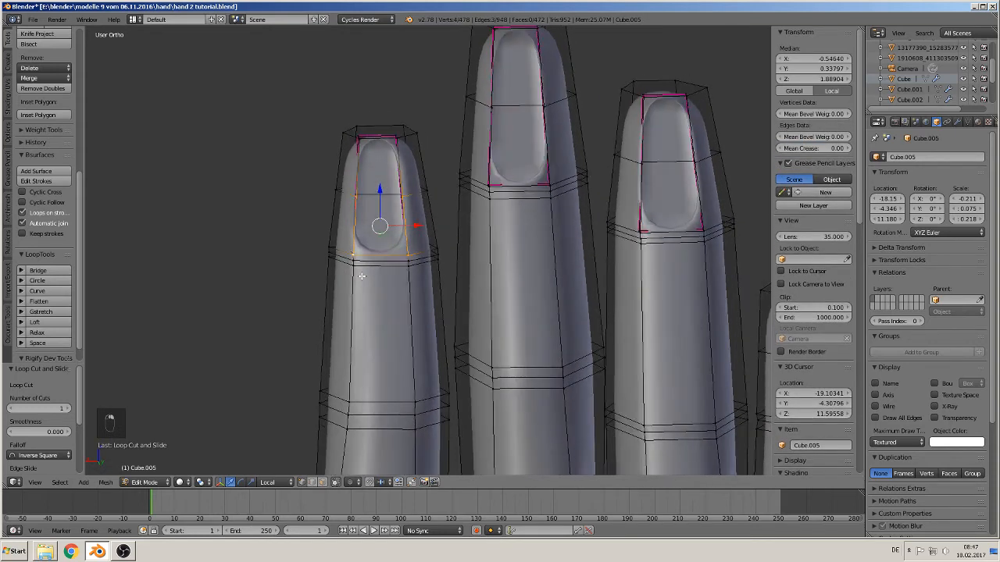
pyautogui.press('s')
pyautogui.press('x')
# Show the mesh in wireframe and add the four recessed vertices of the index fingernail's lower half to the selection
pyautogui.moveTo(407, 245)
pyautogui.mouseDown(button='middle')
pyautogui.moveTo(407, 234)
pyautogui.moveTo(404, 263)
pyautogui.moveTo(384, 268)
pyautogui.moveTo(344, 244)
pyautogui.mouseUp(button='middle')
pyautogui.press('z')
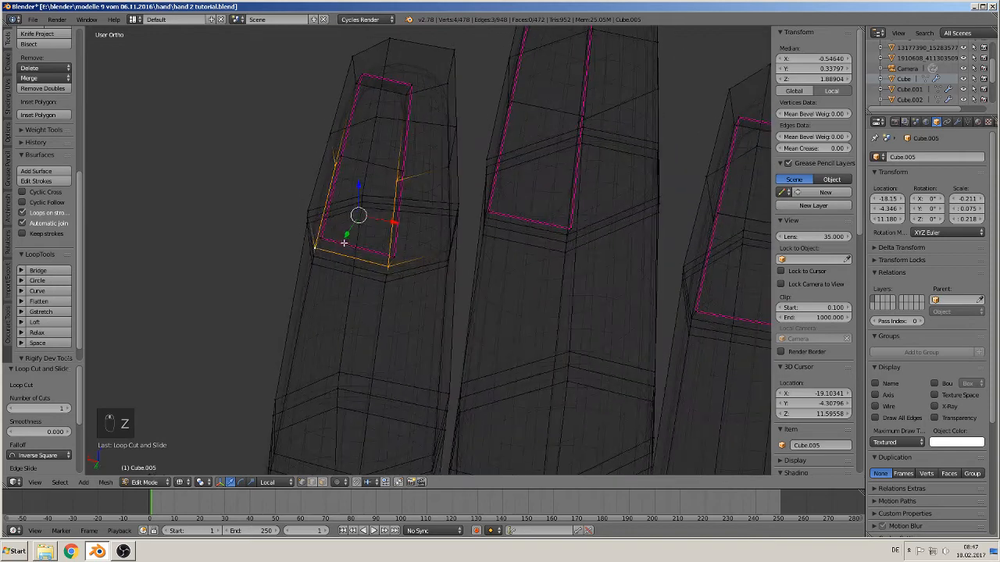
pyautogui.keyDown('shift'); pyautogui.rightClick(323, 237); pyautogui.keyUp('shift')
pyautogui.keyDown('shift'); pyautogui.rightClick(392, 256); pyautogui.keyUp('shift')
pyautogui.keyDown('shift'); pyautogui.rightClick(401, 172); pyautogui.keyUp('shift')
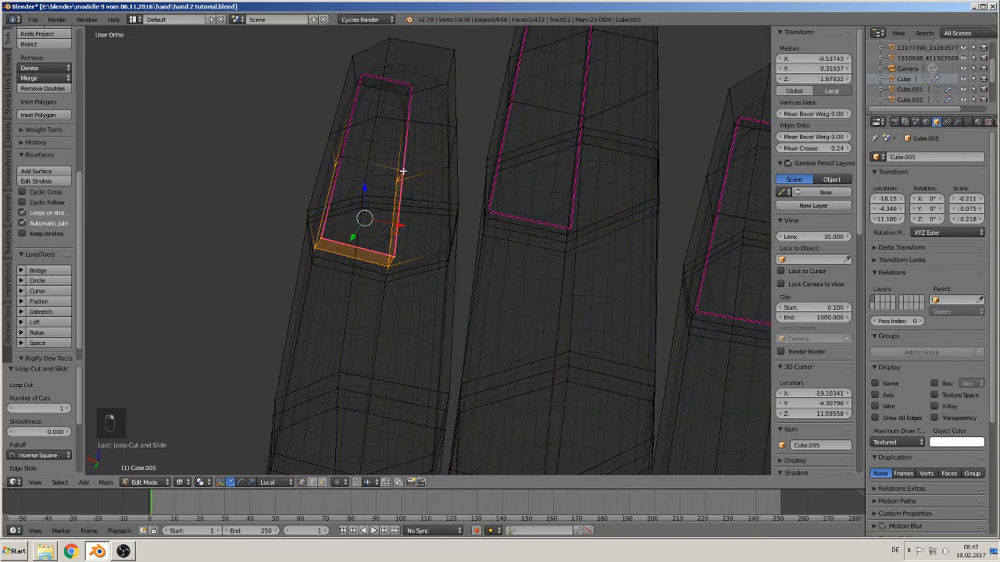
pyautogui.keyDown('shift'); pyautogui.rightClick(344, 159); pyautogui.keyUp('shift')
pyautogui.moveTo(344, 160); pyautogui.dragTo(435, 195, button='middle')
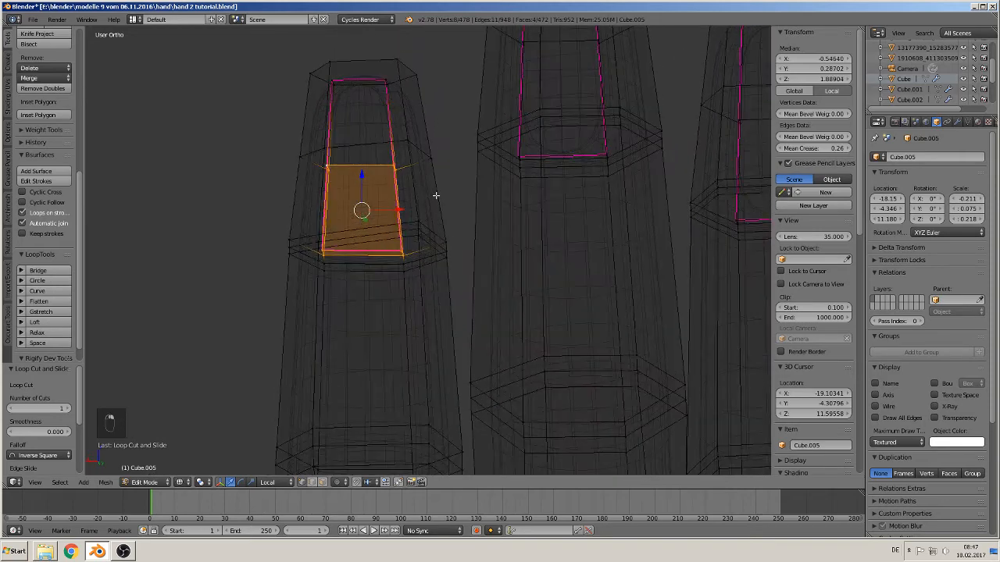
# Widen the lower half of the index fingernail by scaling it 1.452 along X, and return to solid shading
pyautogui.press('s')
pyautogui.press('x')
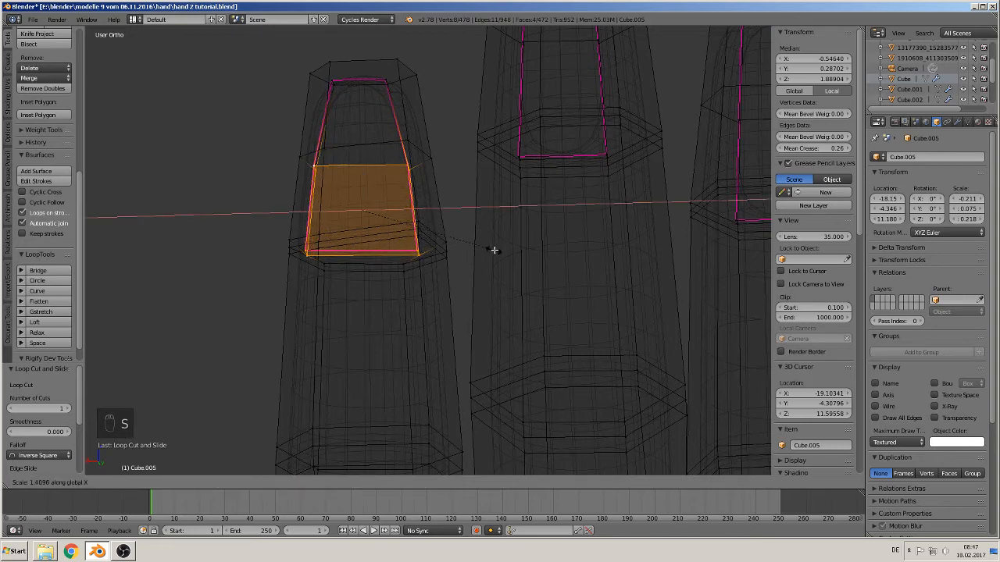
pyautogui.click(497, 251)
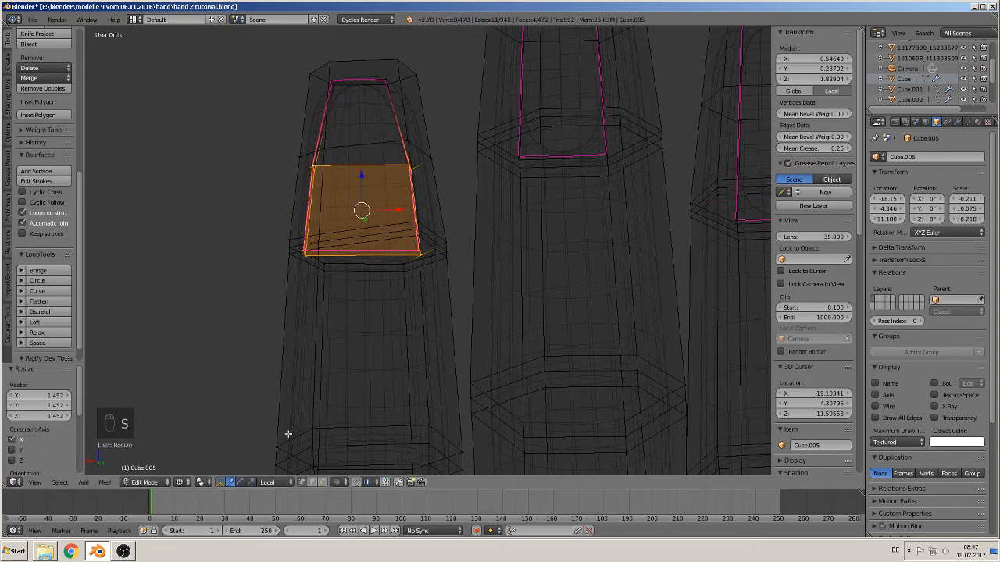
pyautogui.click(181, 482)
pyautogui.click(195, 447)
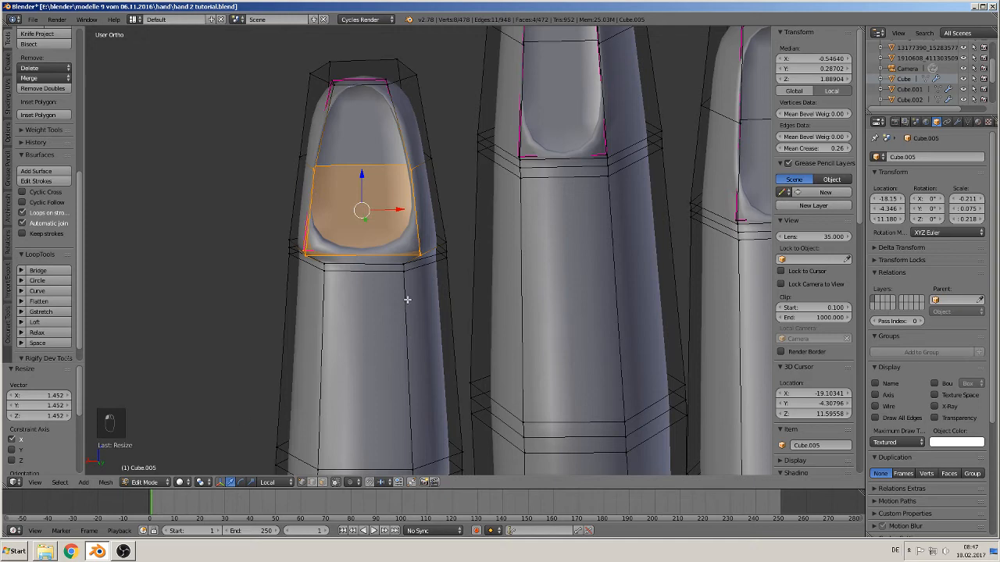
# Narrow the lower half of the index fingernail to about 0.87 along X and check its shape in Object Mode
pyautogui.moveTo(407, 299); pyautogui.dragTo(453, 304, button='middle')
pyautogui.press('s')
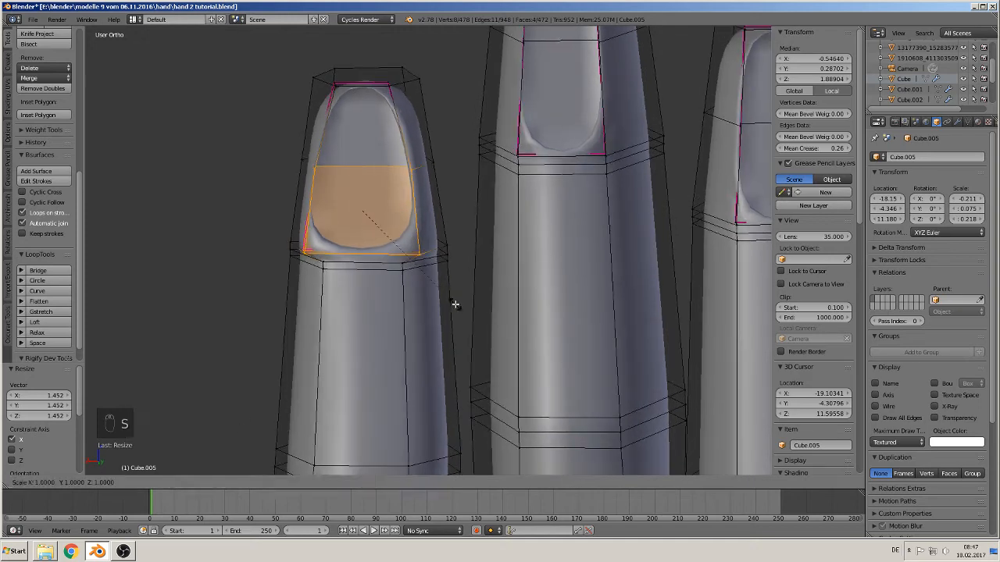
pyautogui.press('x')
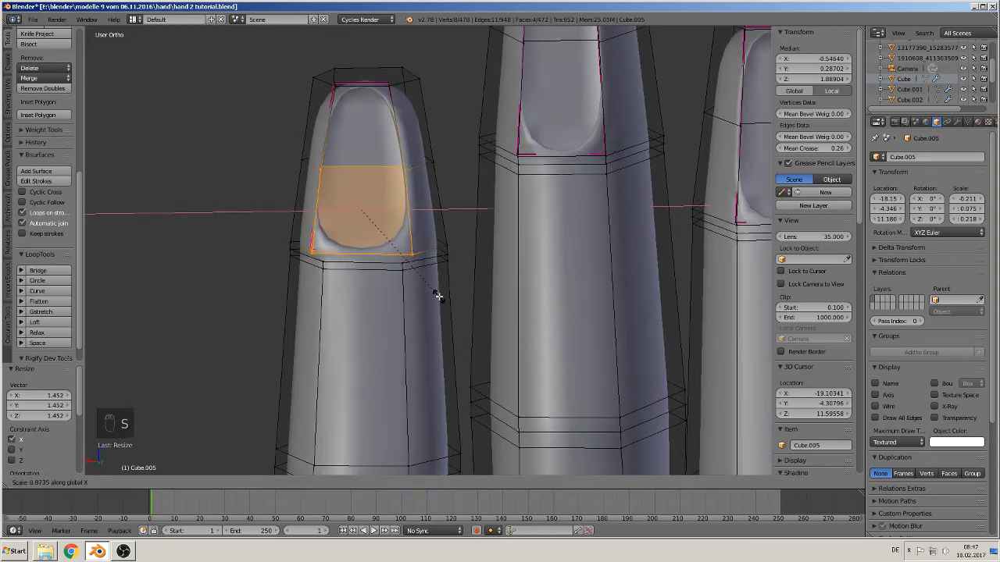
pyautogui.click(437, 295)
pyautogui.press('Tab')
pyautogui.press('Tab')
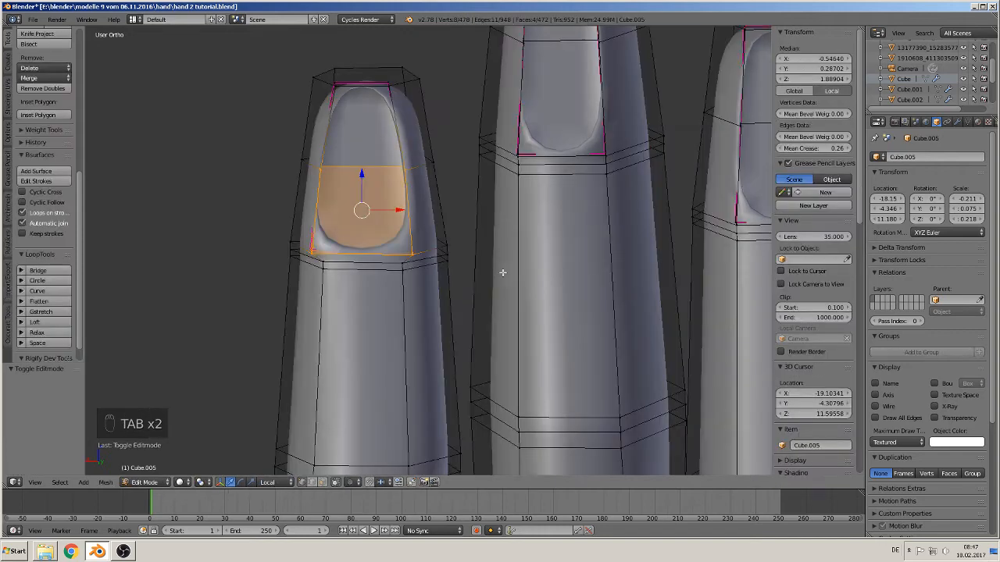
pyautogui.press('s')
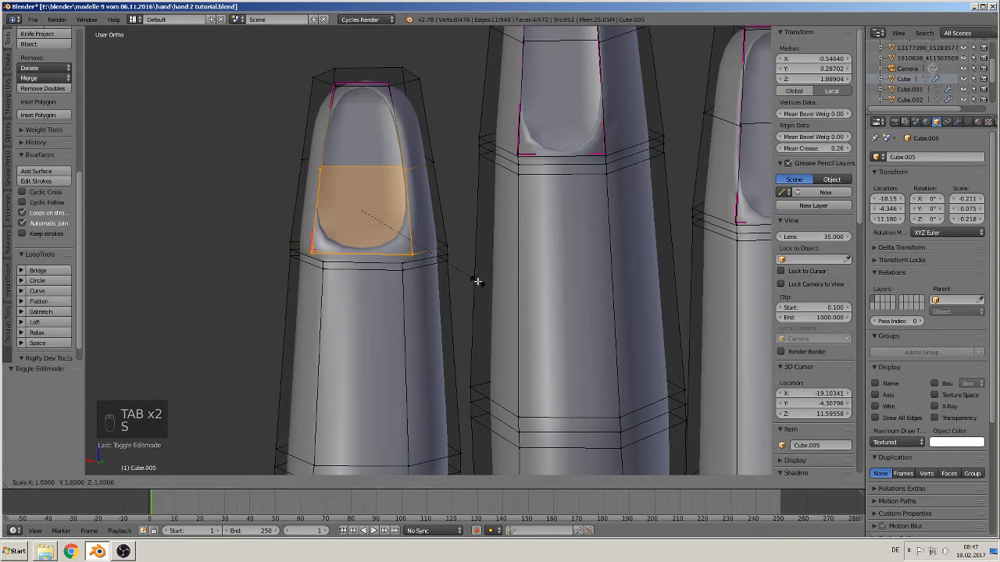
pyautogui.rightClick(477, 281)
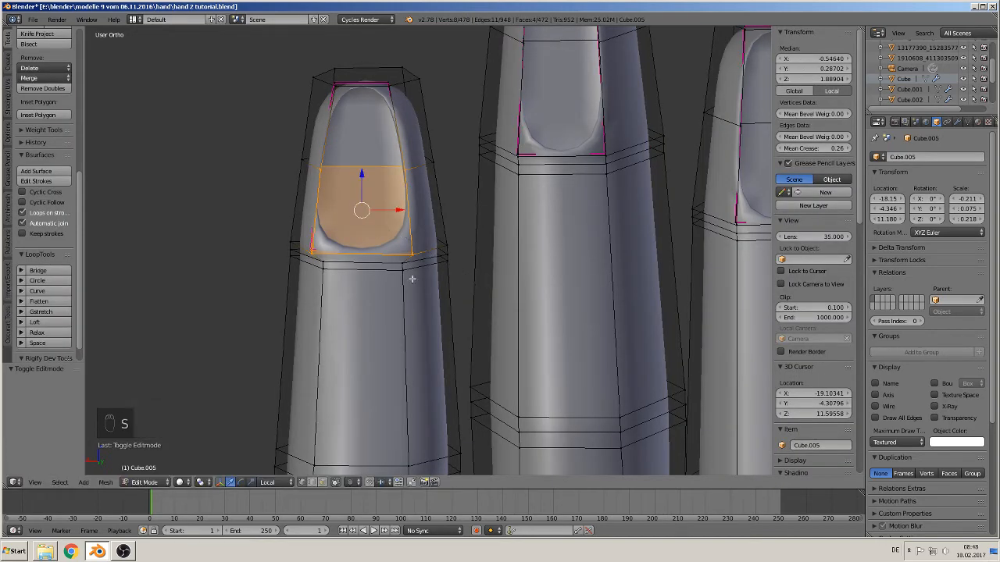
# Select the outer rim vertex at the thumb-side lower corner of the index fingernail
pyautogui.moveTo(411, 279)
pyautogui.mouseDown(button='middle')
pyautogui.moveTo(446, 250)
pyautogui.moveTo(424, 277)
pyautogui.mouseUp(button='middle')
pyautogui.scroll(5, 393, 261)
pyautogui.rightClick(318, 221)
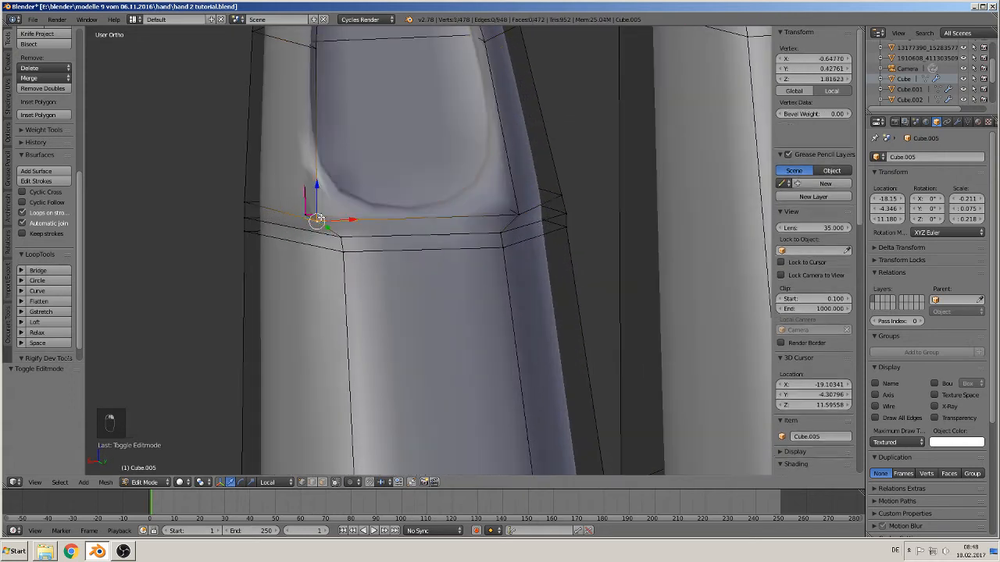
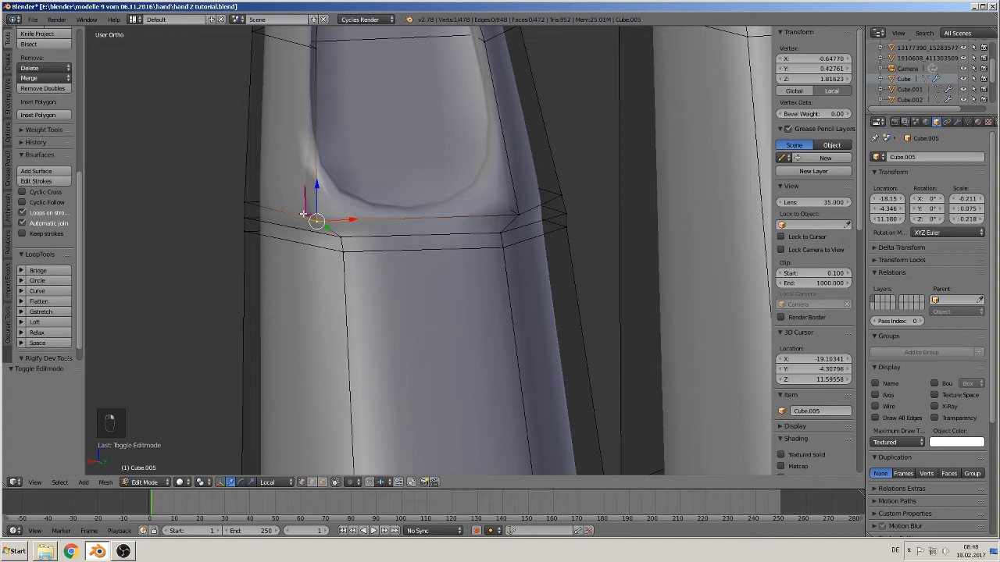
# Move the vertex at the lower thumb-side corner of the index fingernail about 0.005 along its local X axis
pyautogui.moveTo(309, 233); pyautogui.dragTo(282, 194, button='middle')
pyautogui.moveTo(348, 246); pyautogui.dragTo(349, 221, button='middle')
pyautogui.moveTo(349, 221); pyautogui.dragTo(366, 221)
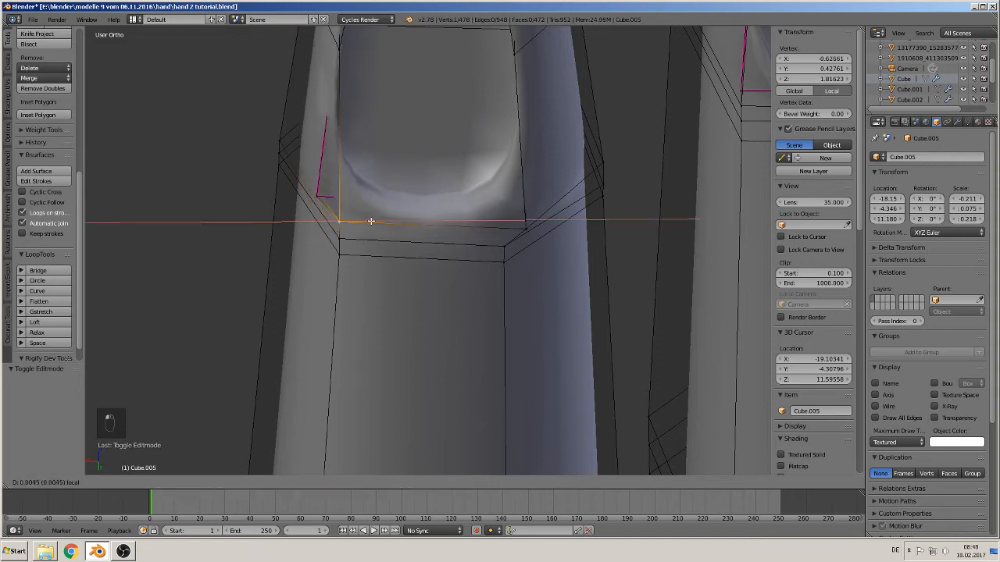
pyautogui.click(371, 221)
pyautogui.moveTo(453, 250); pyautogui.dragTo(484, 293, button='middle')
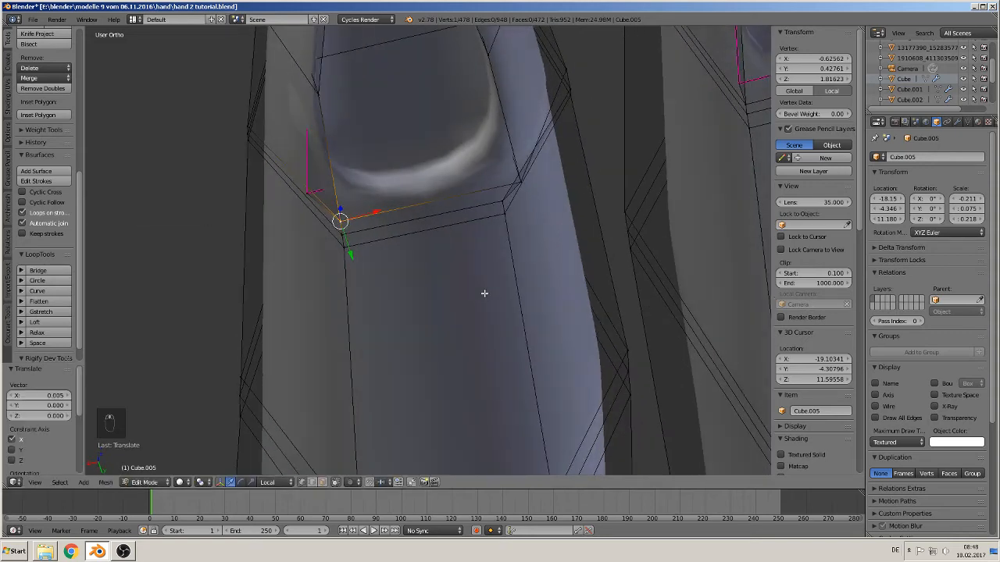
# Move the opposite lower corner vertex of the index fingernail about -0.004 along local X and review the nails outside Edit Mode
pyautogui.rightClick(527, 174)
pyautogui.press('g')
pyautogui.press('x')
pyautogui.press('x')
pyautogui.click(533, 179)
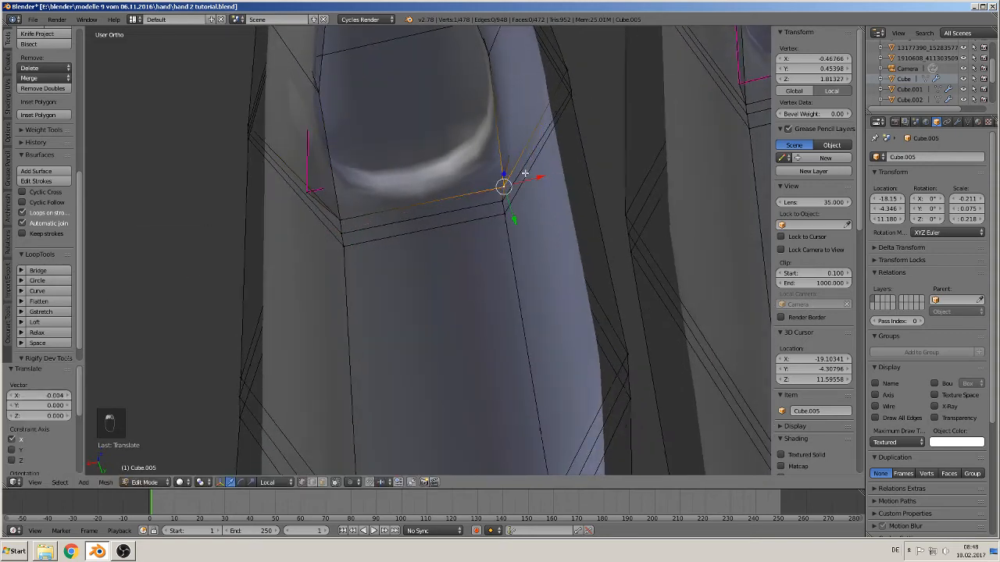
pyautogui.moveTo(534, 179); pyautogui.dragTo(432, 319, button='middle')
pyautogui.press('Tab')
pyautogui.scroll(-4, 507, 168)
pyautogui.scroll(2, 508, 242)
# In wireframe display, select the middle fingernail's four lower inner vertices and scale them along X by about 1.18
pyautogui.press('Tab')
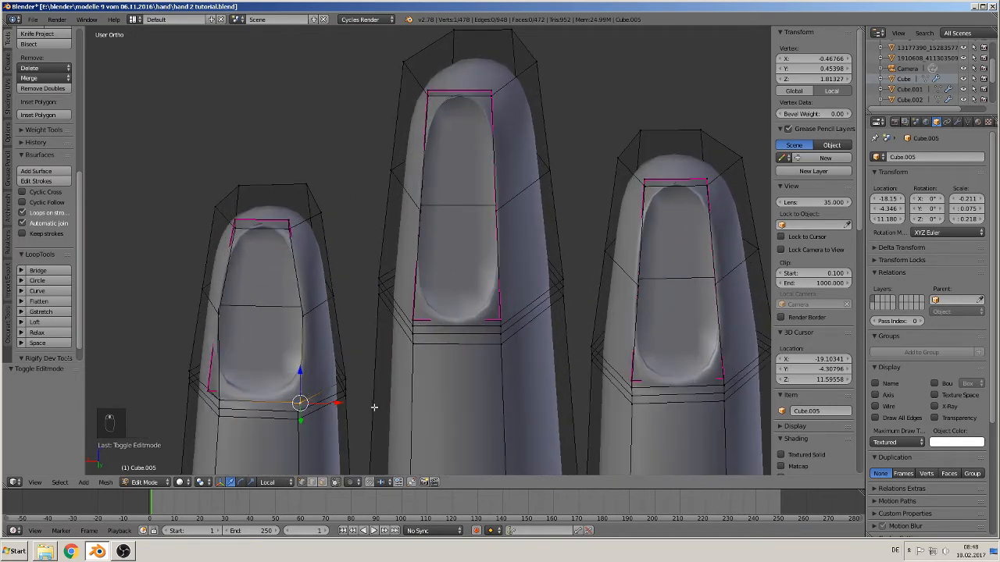
pyautogui.press('z')
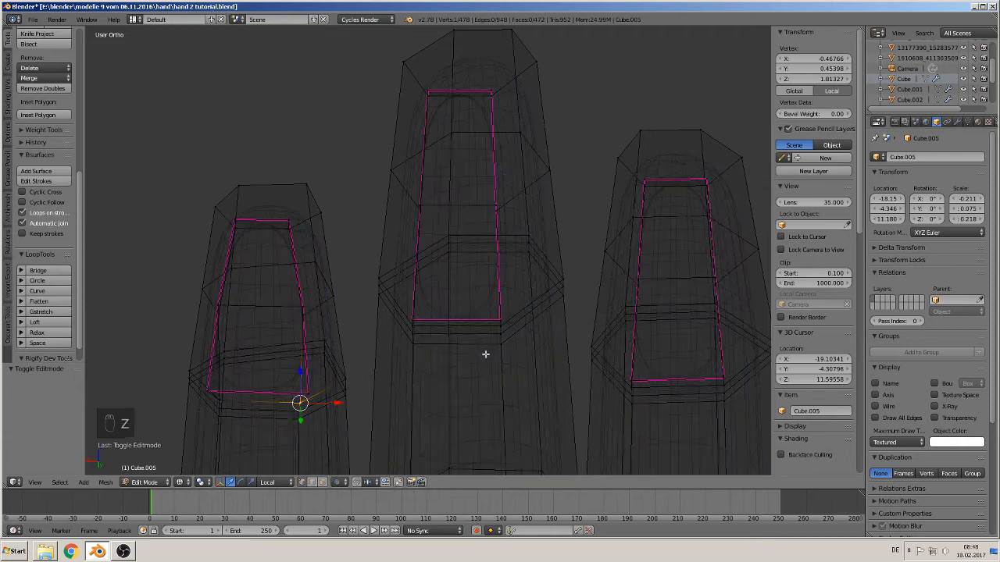
pyautogui.moveTo(485, 351); pyautogui.dragTo(451, 368, button='middle')
pyautogui.rightClick(398, 408)
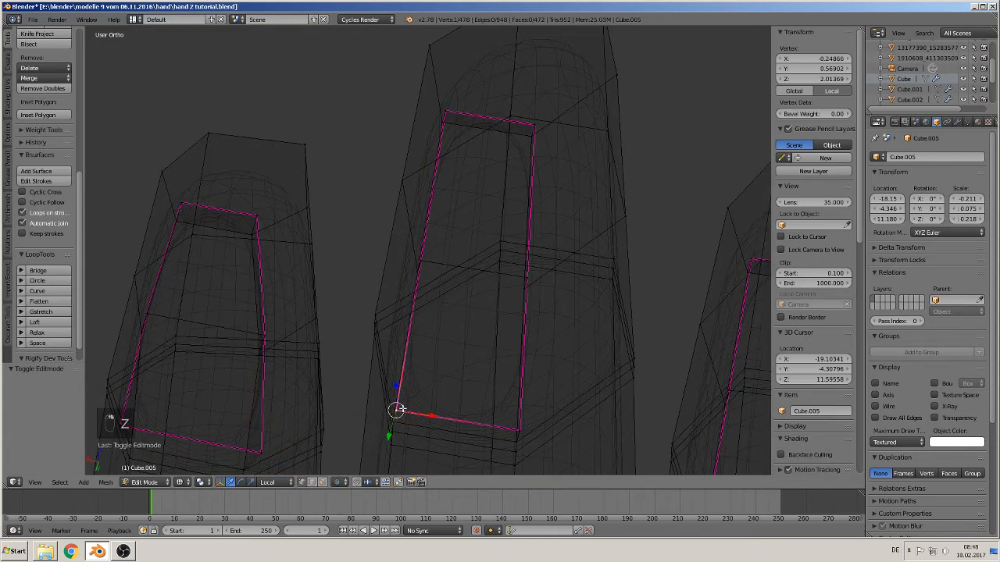
pyautogui.keyDown('shift'); pyautogui.rightClick(517, 428); pyautogui.keyUp('shift')
pyautogui.keyDown('alt'); pyautogui.rightClick(526, 279); pyautogui.keyUp('alt')
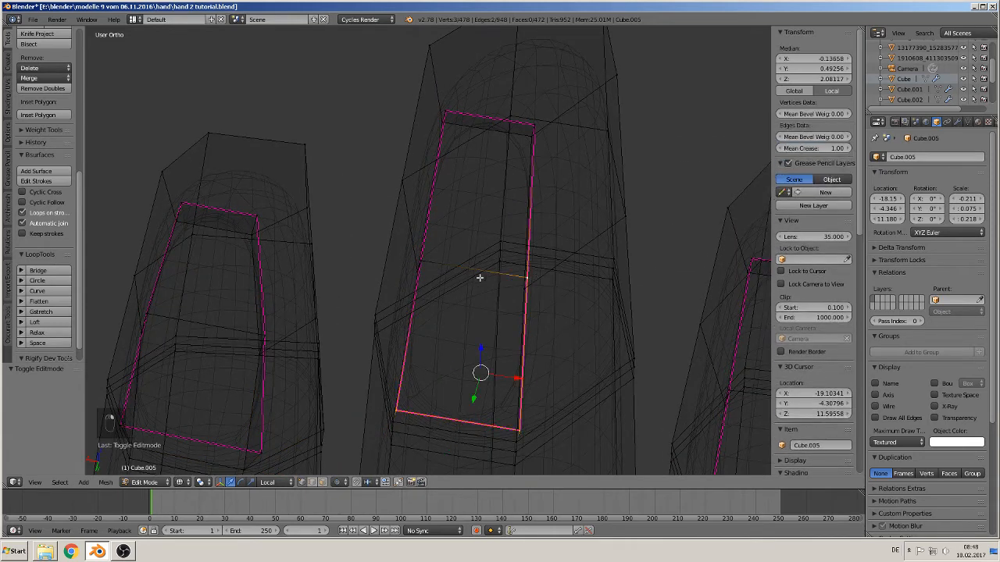
pyautogui.keyDown('shift'); pyautogui.rightClick(420, 263); pyautogui.keyUp('shift')
pyautogui.moveTo(420, 262); pyautogui.dragTo(568, 375, button='middle')
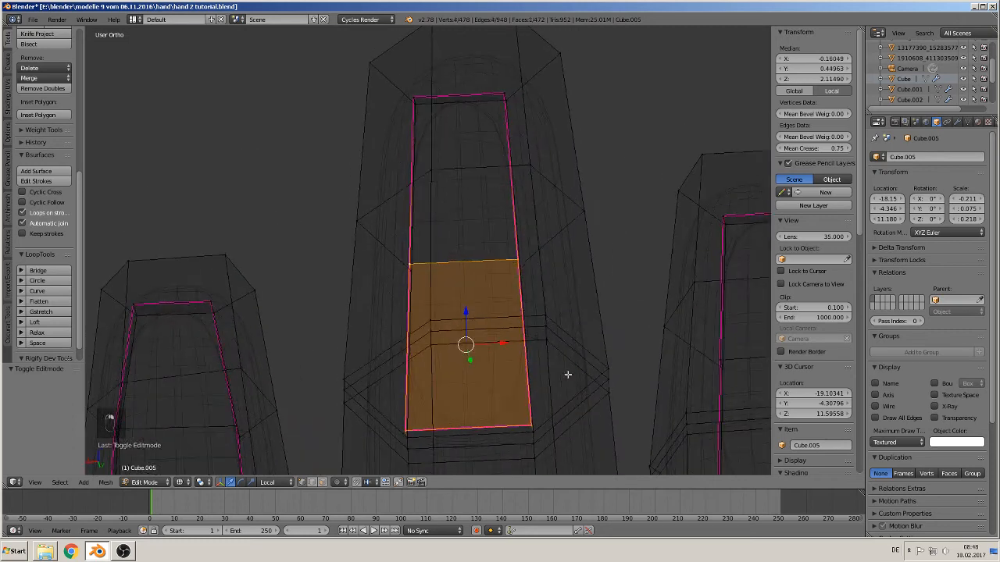
pyautogui.press('s')
pyautogui.press('x')
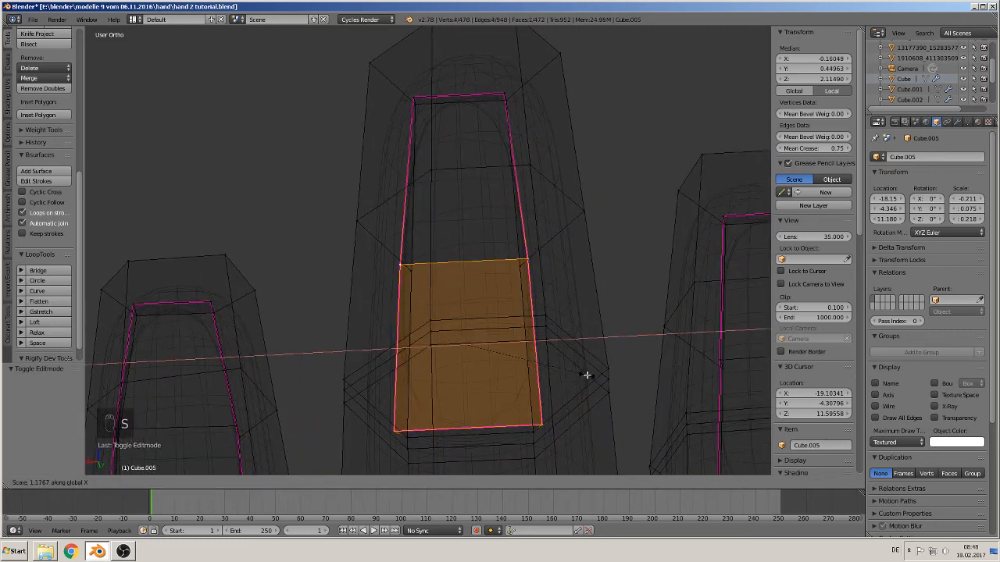
pyautogui.click(586, 375)
# Shift the widened lower face of the middle fingernail about 0.002 along X
pyautogui.press('g')
pyautogui.press('x')
pyautogui.click(465, 387)
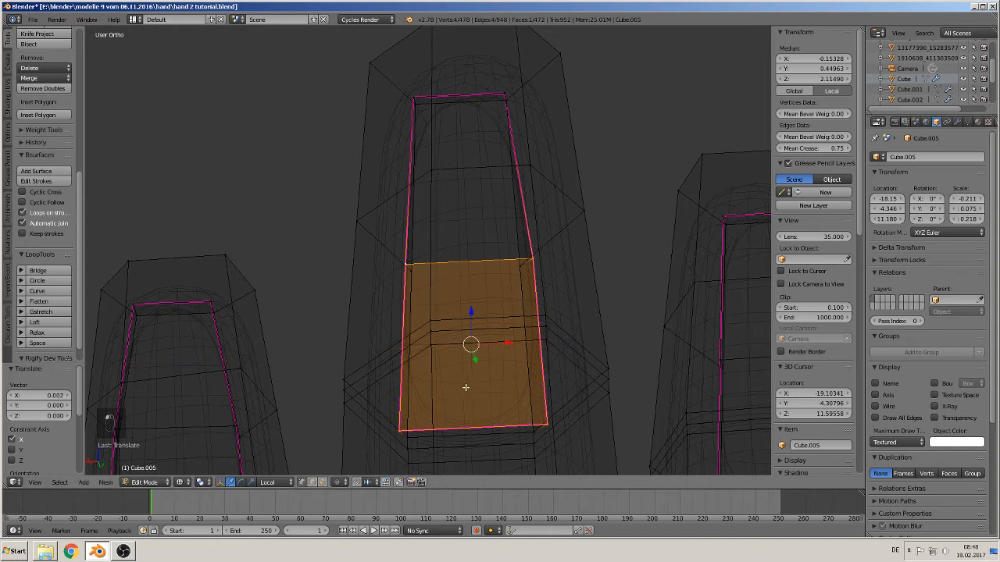
# Select the four outer rim vertices around the middle fingernail's lower half and widen them along X to match the inner nail edge
pyautogui.rightClick(398, 436)
pyautogui.keyDown('shift'); pyautogui.rightClick(410, 274); pyautogui.keyUp('shift')
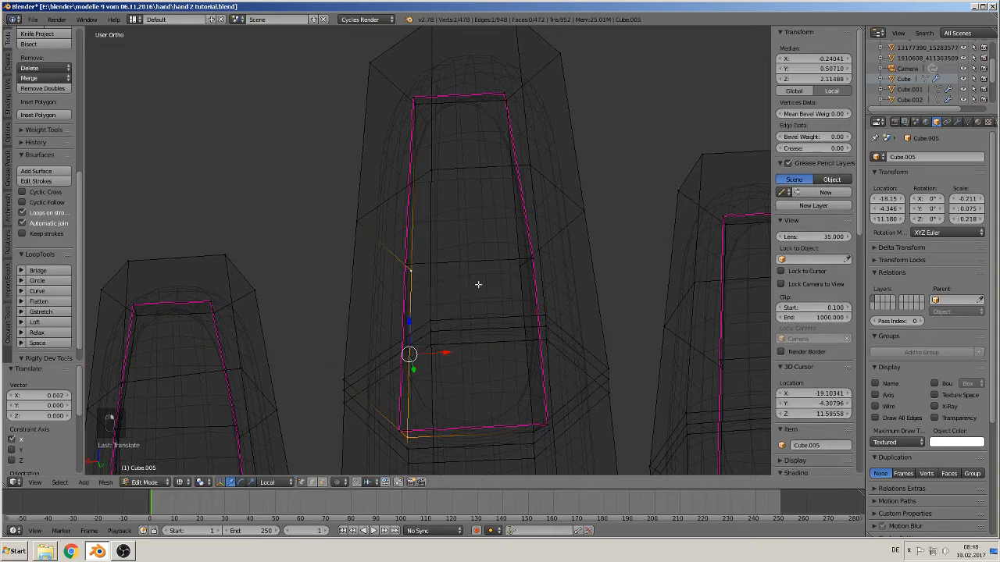
pyautogui.keyDown('shift'); pyautogui.rightClick(518, 268); pyautogui.keyUp('shift')
pyautogui.keyDown('shift'); pyautogui.rightClick(537, 429); pyautogui.keyUp('shift')
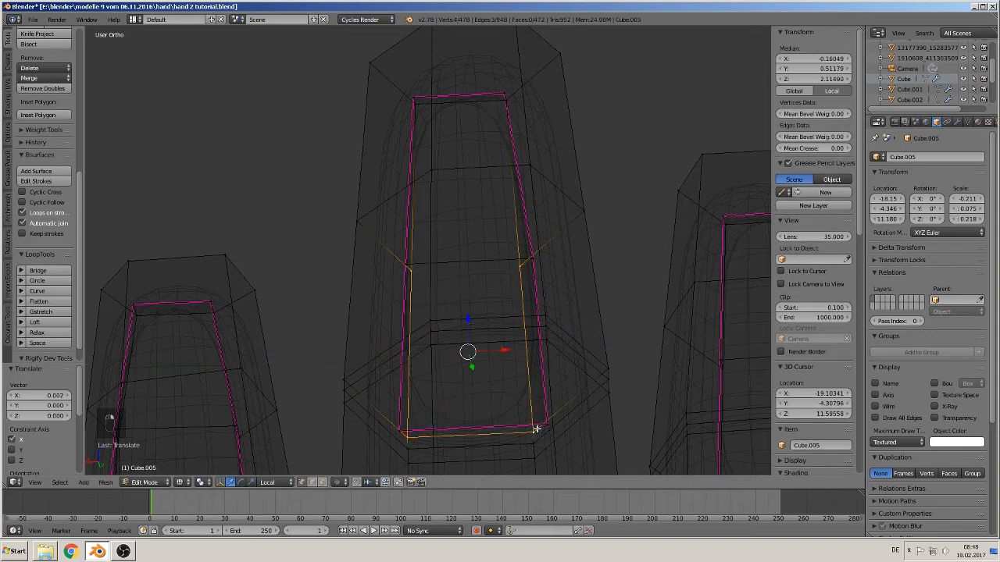
pyautogui.press('s')
pyautogui.press('x')
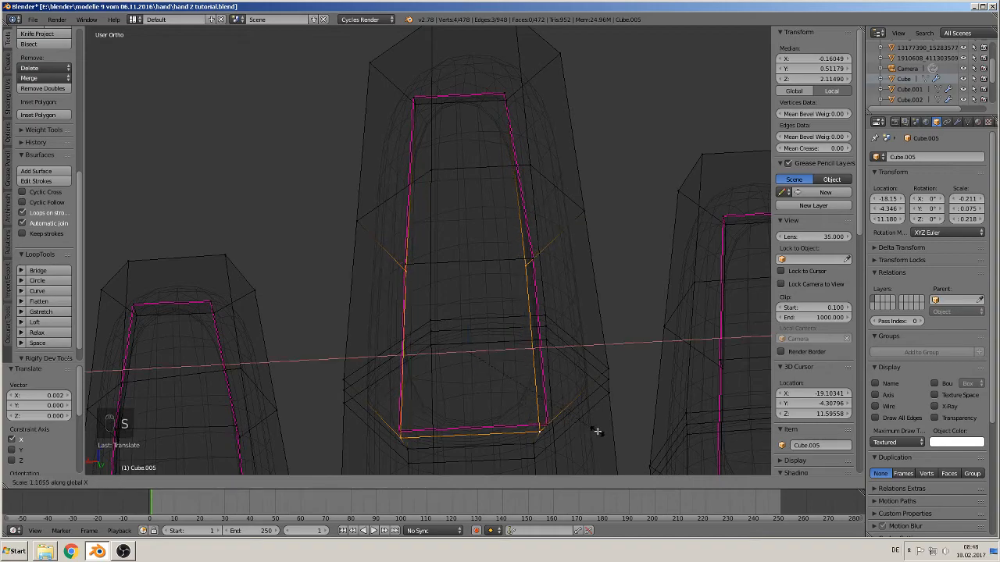
pyautogui.click(609, 429)
# Leave Edit Mode and inspect the fingernail shapes in Solid shading
pyautogui.press('Tab')
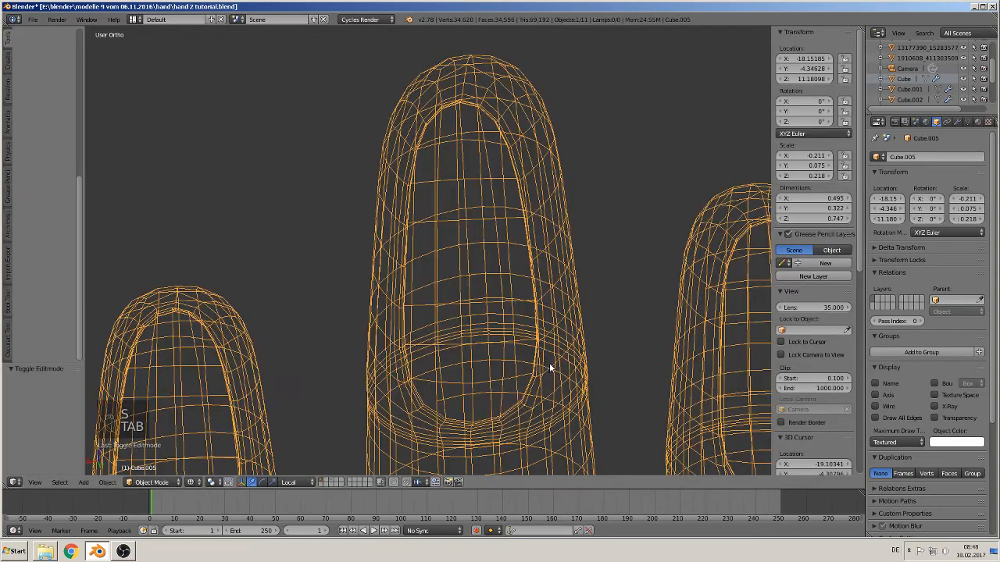
pyautogui.scroll(-3, 539, 367)
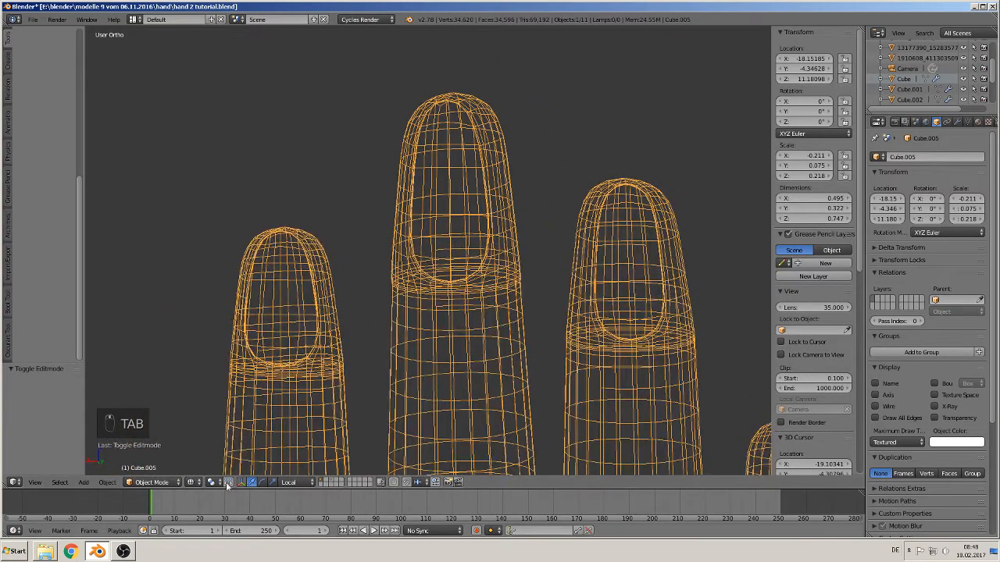
pyautogui.click(199, 482)
pyautogui.click(206, 446)
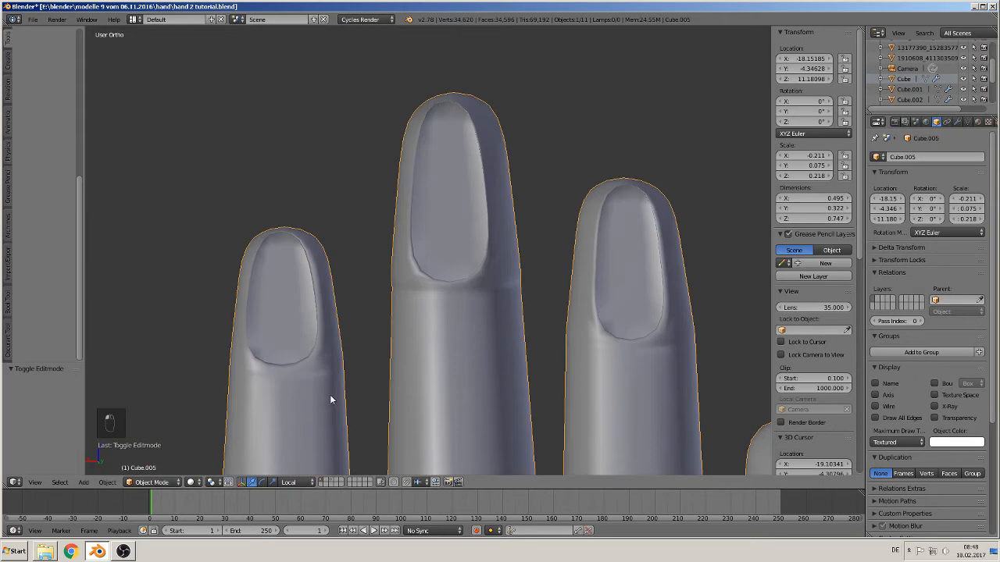
pyautogui.scroll(-2, 527, 271)
pyautogui.keyDown('shift'); pyautogui.moveTo(527, 271); pyautogui.dragTo(471, 286, button='middle'); pyautogui.keyUp('shift')
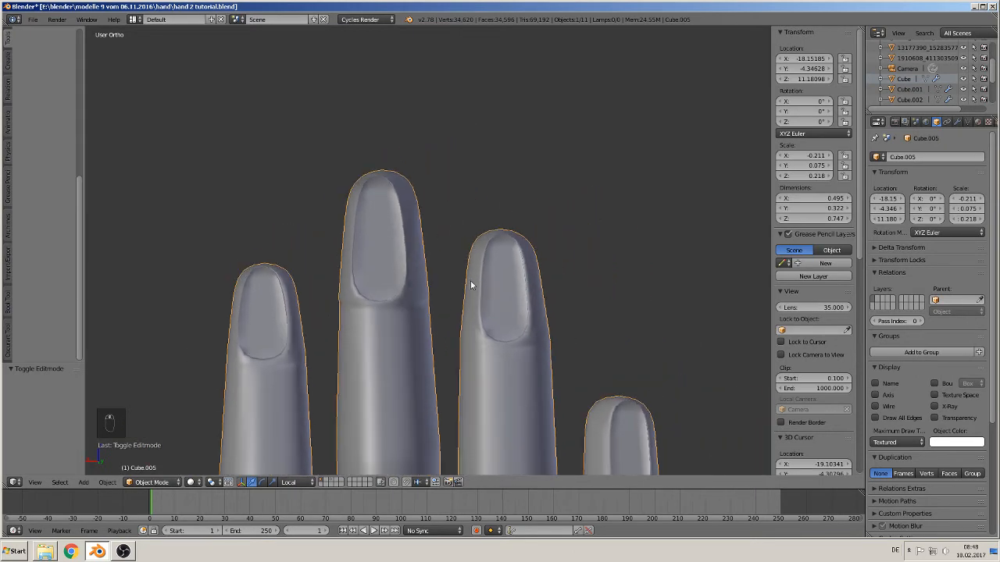
# In wireframe, select the eight inner and outer vertices of the ring fingernail's lower half and scale them along X by about 1.23
pyautogui.press('Tab')
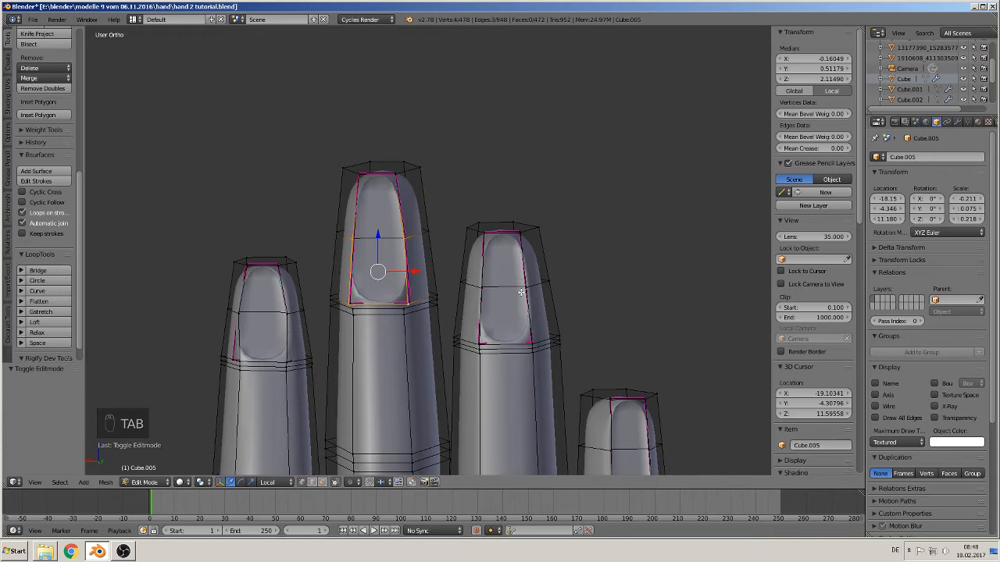
pyautogui.scroll(1, 538, 313)
pyautogui.rightClick(491, 361)
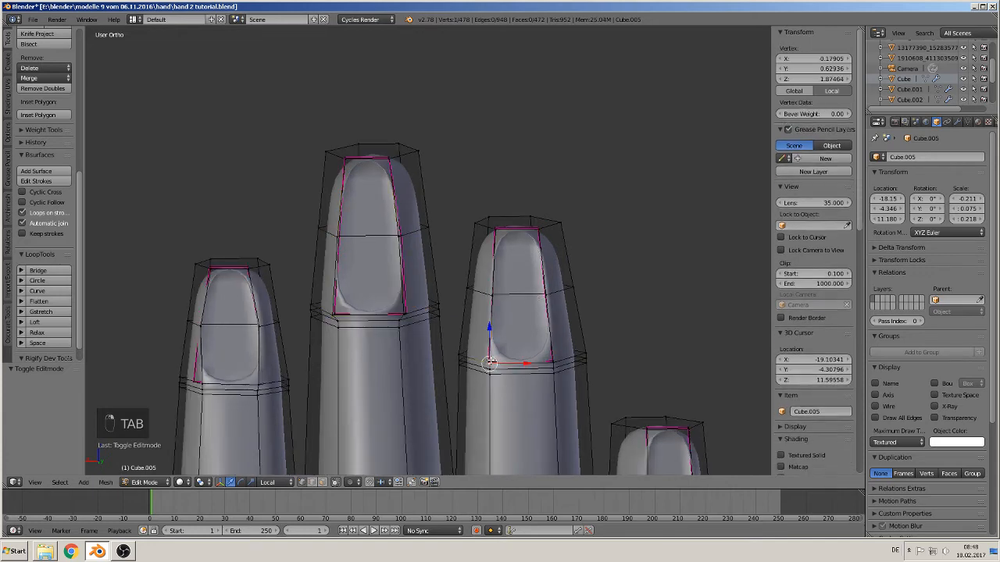
pyautogui.keyDown('shift'); pyautogui.rightClick(490, 361); pyautogui.keyUp('shift')
pyautogui.press('z')
pyautogui.rightClick(497, 359)
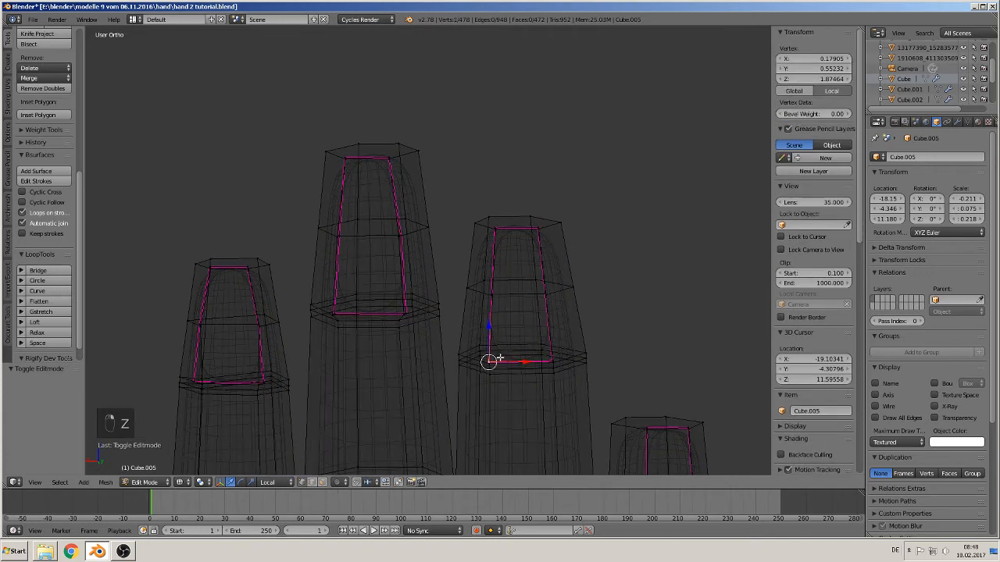
pyautogui.moveTo(507, 362); pyautogui.dragTo(432, 235, button='middle')
pyautogui.scroll(5, 507, 325)
pyautogui.scroll(3, 657, 328)
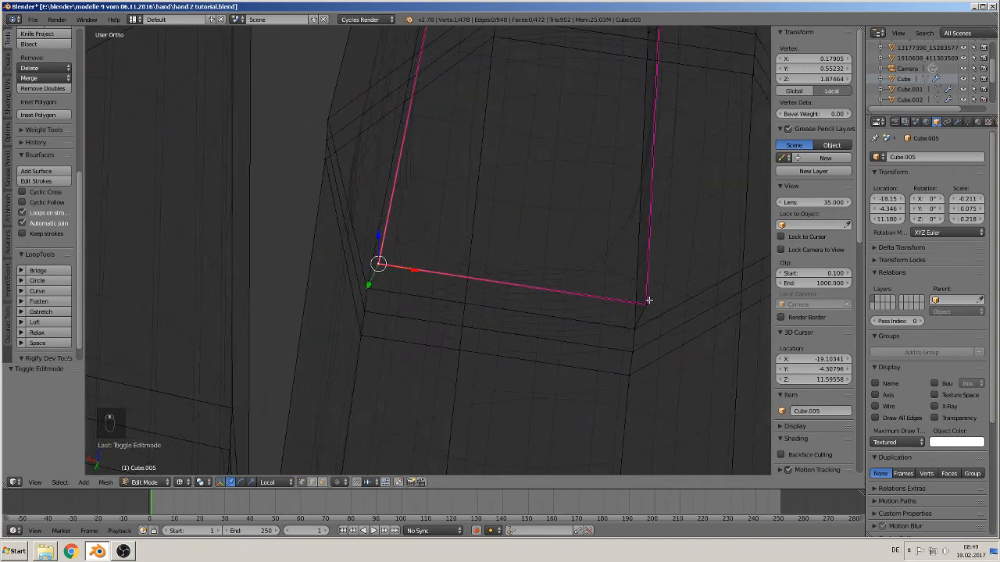
pyautogui.keyDown('shift'); pyautogui.rightClick(649, 300); pyautogui.keyUp('shift')
pyautogui.keyDown('shift'); pyautogui.rightClick(634, 326); pyautogui.keyUp('shift')
pyautogui.keyDown('shift'); pyautogui.rightClick(367, 276); pyautogui.keyUp('shift')
pyautogui.keyDown('shift'); pyautogui.moveTo(478, 203); pyautogui.dragTo(378, 372, button='middle'); pyautogui.keyUp('shift')
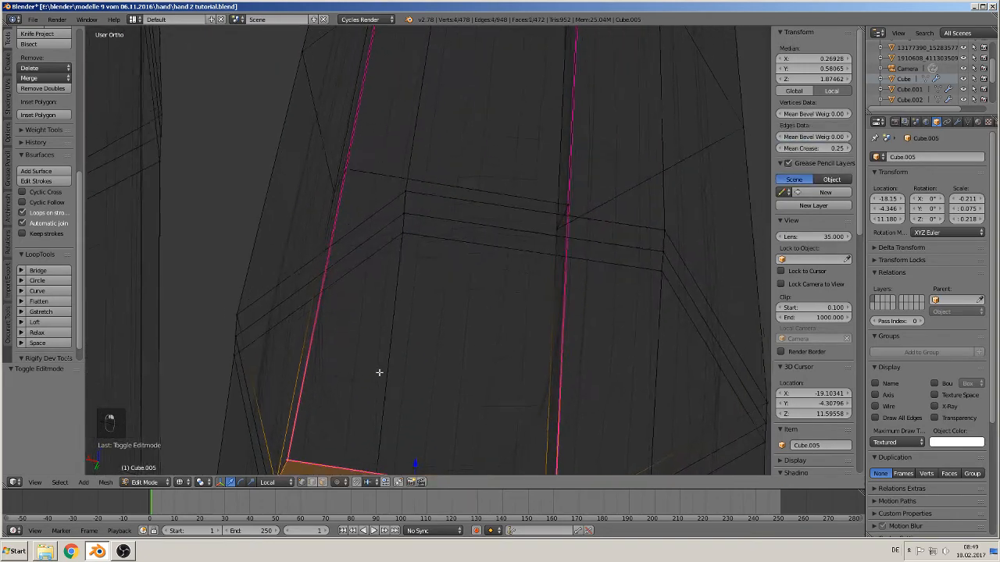
pyautogui.keyDown('shift'); pyautogui.rightClick(328, 175); pyautogui.keyUp('shift')
pyautogui.keyDown('shift'); pyautogui.rightClick(339, 210); pyautogui.keyUp('shift')
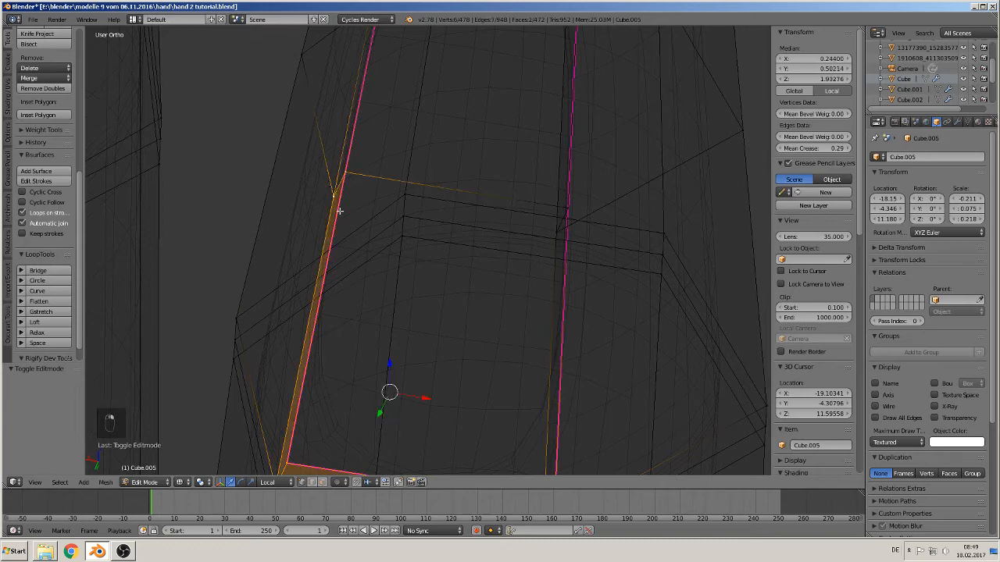
pyautogui.keyDown('shift'); pyautogui.rightClick(571, 204); pyautogui.keyUp('shift')
pyautogui.scroll(-5, 580, 283)
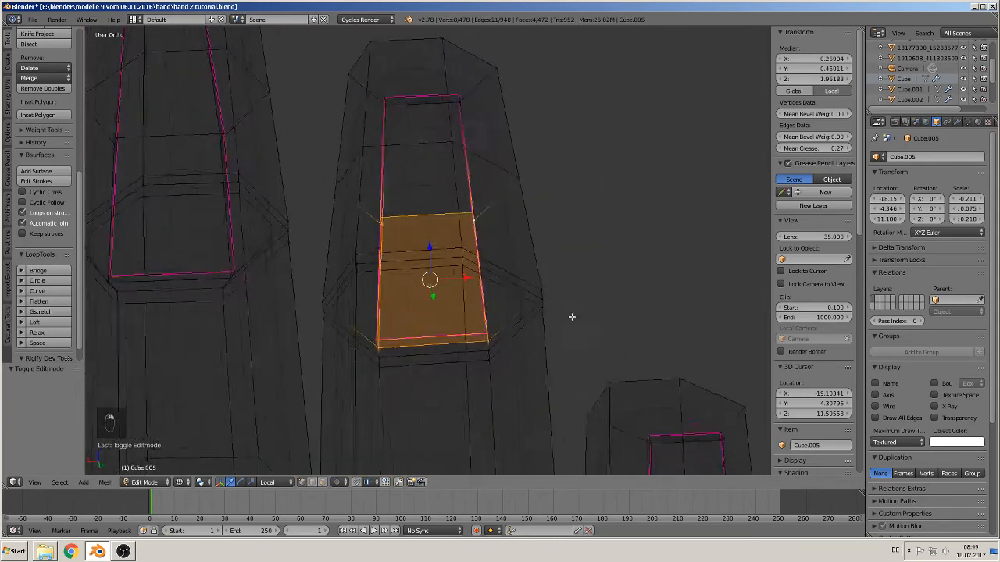
pyautogui.press('s')
pyautogui.press('x')
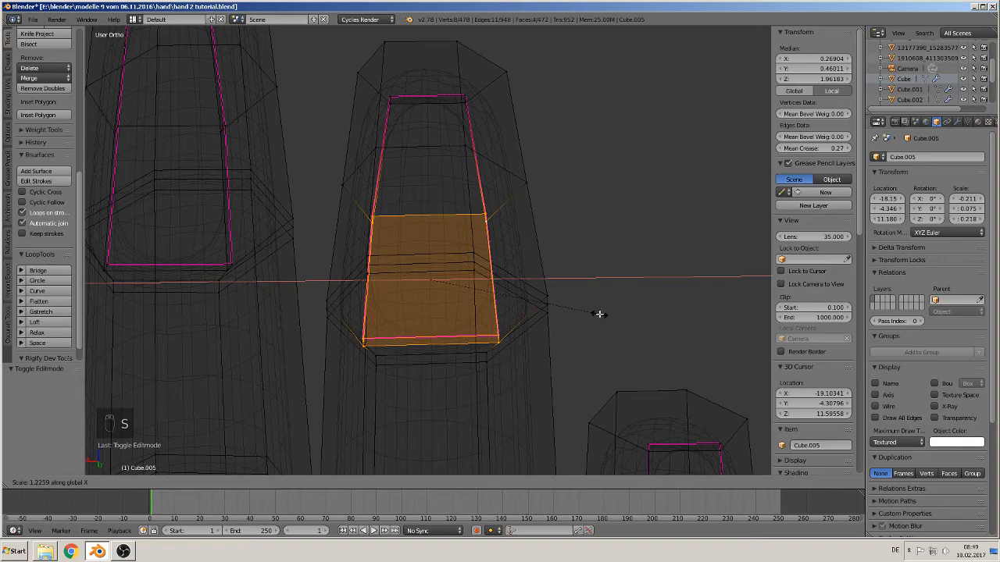
pyautogui.click(599, 314)
pyautogui.press('Tab')
pyautogui.scroll(-3, 578, 305)
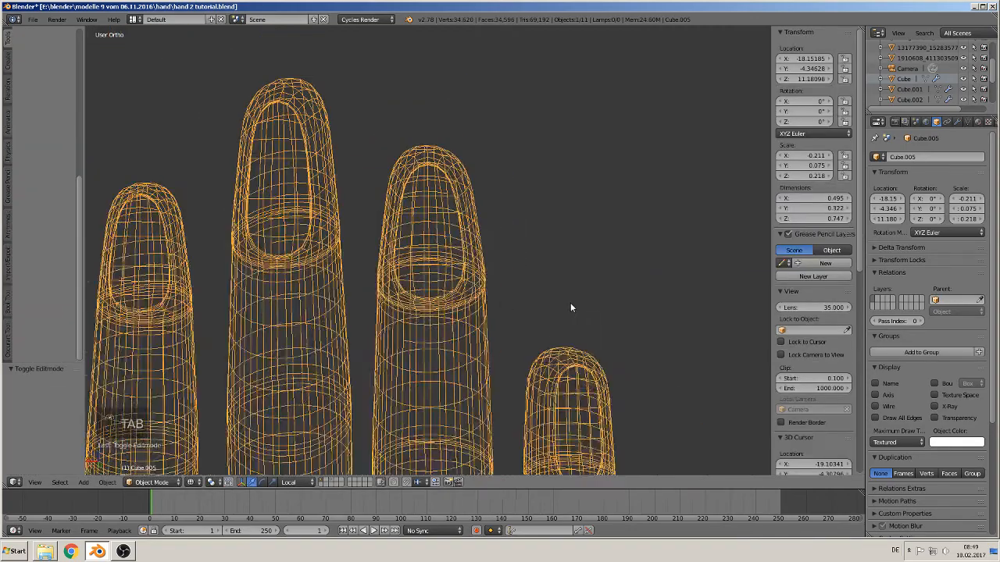
# Select the eight inner and outer vertices of the little fingernail's lower half and widen them slightly along X
pyautogui.scroll(5, 512, 254)
pyautogui.press('Tab')
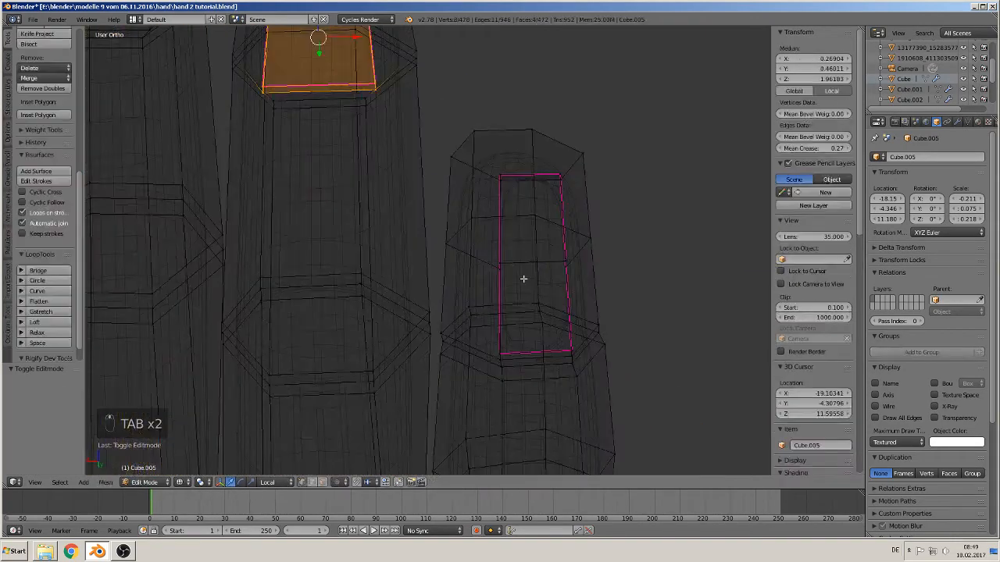
pyautogui.rightClick(504, 269)
pyautogui.keyDown('shift'); pyautogui.rightClick(504, 263); pyautogui.keyUp('shift')
pyautogui.keyDown('shift'); pyautogui.rightClick(571, 259); pyautogui.keyUp('shift')
pyautogui.keyDown('shift'); pyautogui.rightClick(569, 270); pyautogui.keyUp('shift')
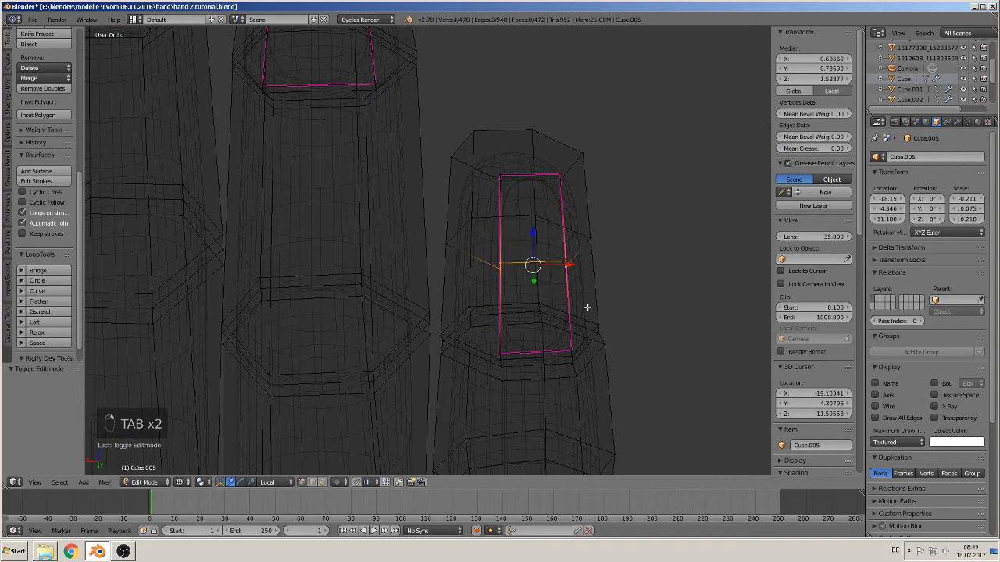
pyautogui.scroll(5, 582, 353)
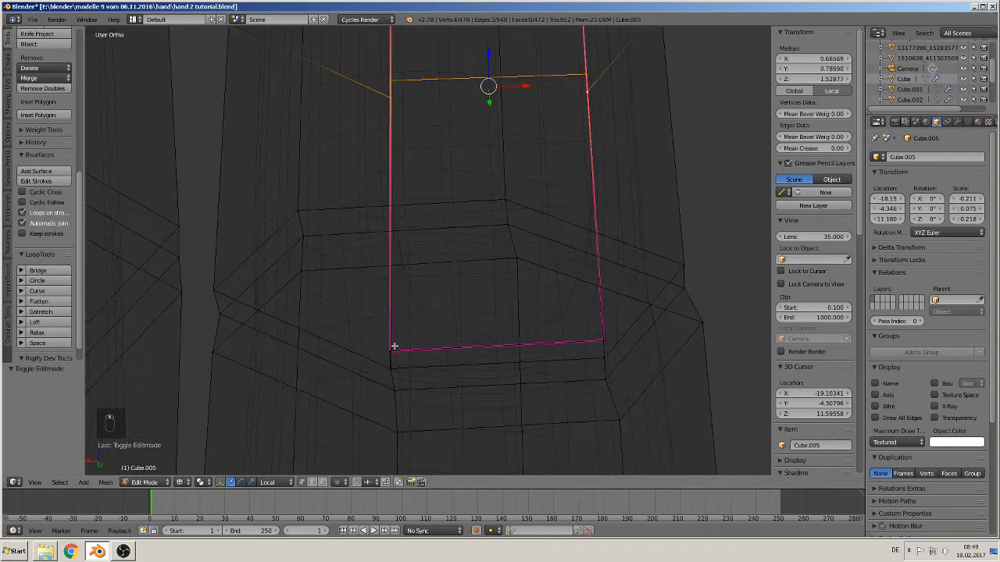
pyautogui.keyDown('shift'); pyautogui.rightClick(390, 348); pyautogui.keyUp('shift')
pyautogui.moveTo(407, 373); pyautogui.dragTo(369, 366, button='middle')
pyautogui.keyDown('shift'); pyautogui.rightClick(356, 342); pyautogui.keyUp('shift')
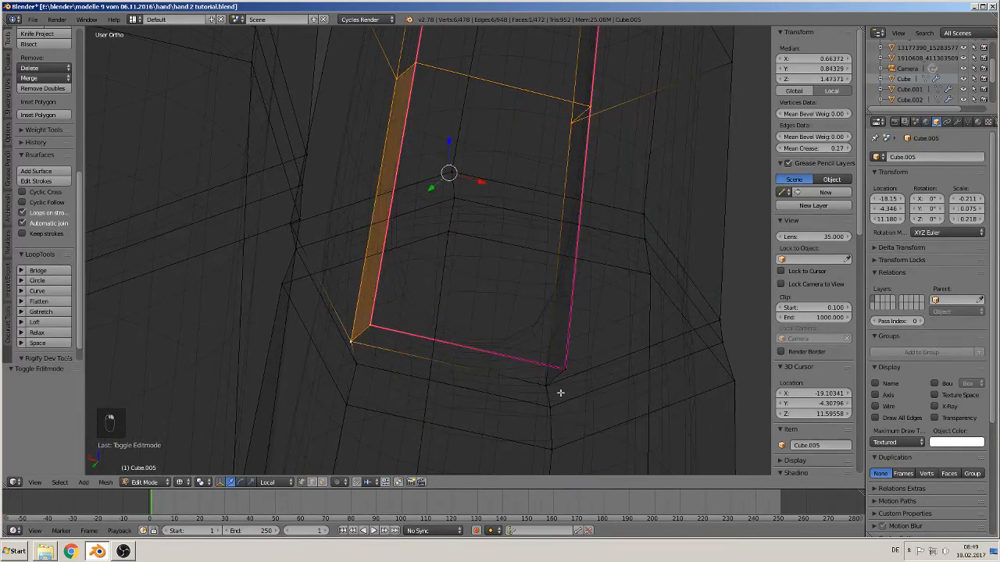
pyautogui.keyDown('shift'); pyautogui.rightClick(558, 392); pyautogui.keyUp('shift')
pyautogui.keyDown('shift'); pyautogui.rightClick(575, 360); pyautogui.keyUp('shift')
pyautogui.moveTo(578, 357); pyautogui.dragTo(629, 325, button='middle')
pyautogui.scroll(-4, 630, 326)
pyautogui.press('s')
pyautogui.press('x')
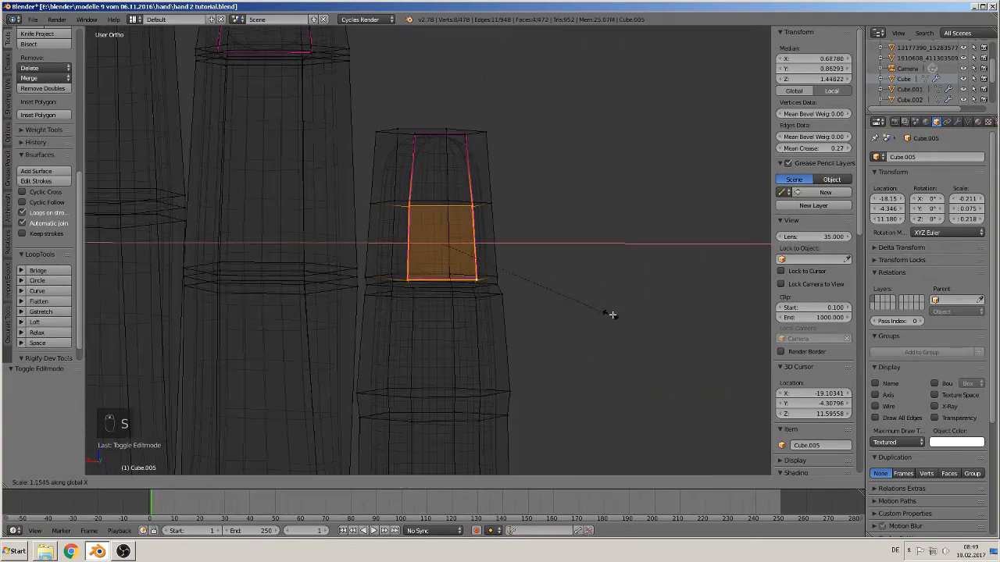
pyautogui.click(620, 313)
# Leave Edit Mode and inspect all the fingernails on the hand in Solid shading
pyautogui.press('Tab')
pyautogui.scroll(-3, 539, 296)
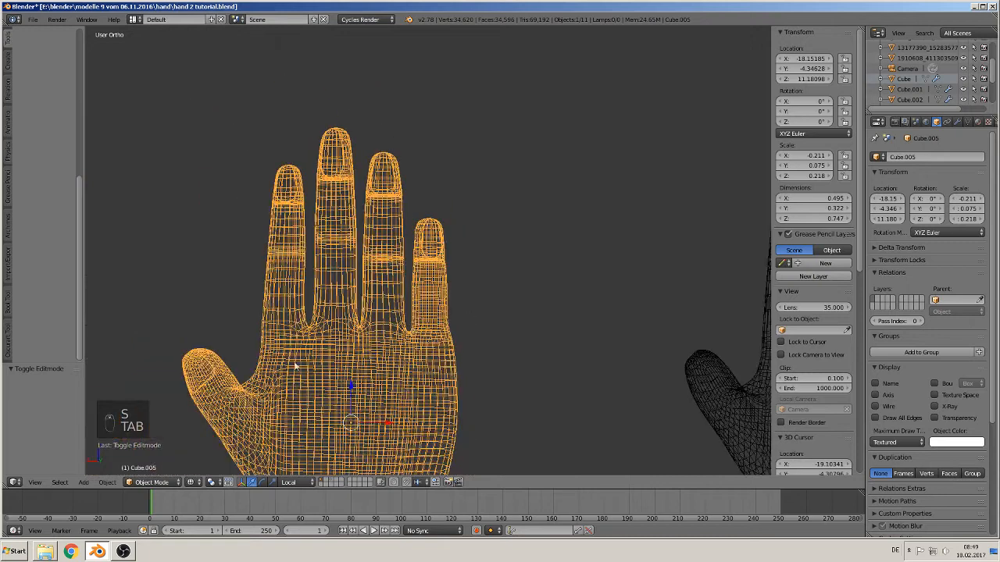
pyautogui.click(195, 482)
pyautogui.click(228, 449)
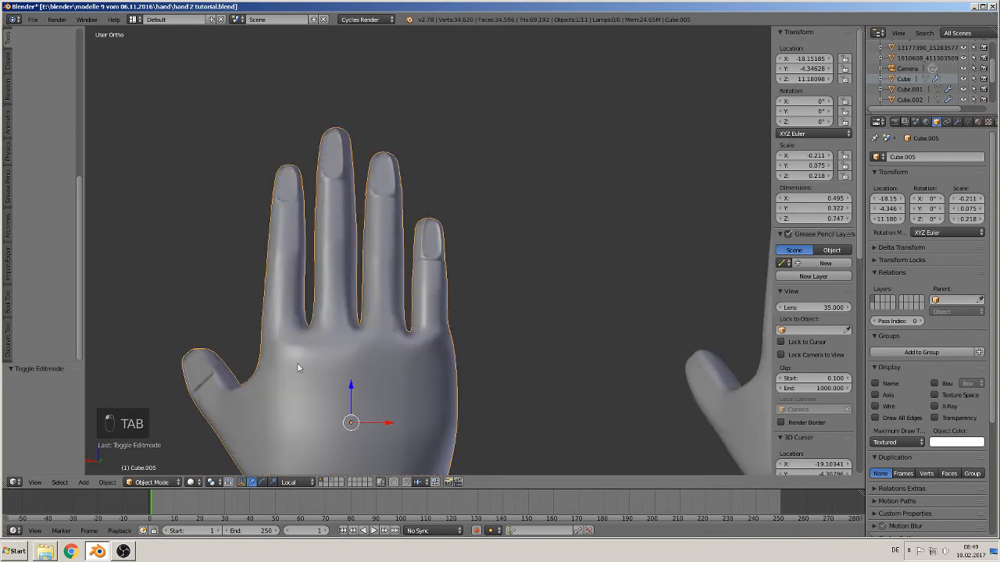
pyautogui.keyDown('shift'); pyautogui.moveTo(437, 286); pyautogui.dragTo(456, 282, button='middle'); pyautogui.keyUp('shift')
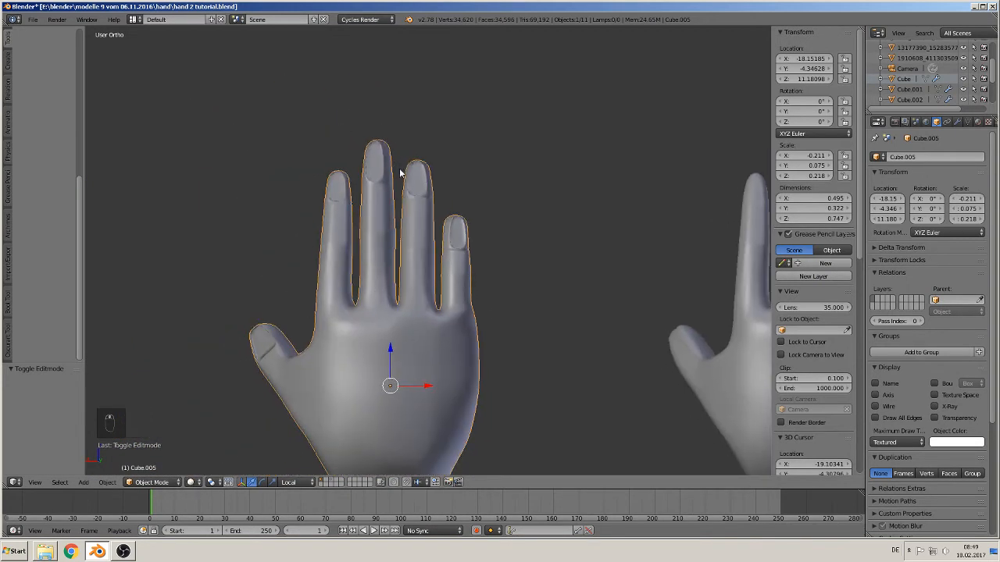
pyautogui.scroll(3, 399, 172)
pyautogui.keyDown('shift'); pyautogui.moveTo(351, 156); pyautogui.dragTo(461, 143, button='middle'); pyautogui.keyUp('shift')
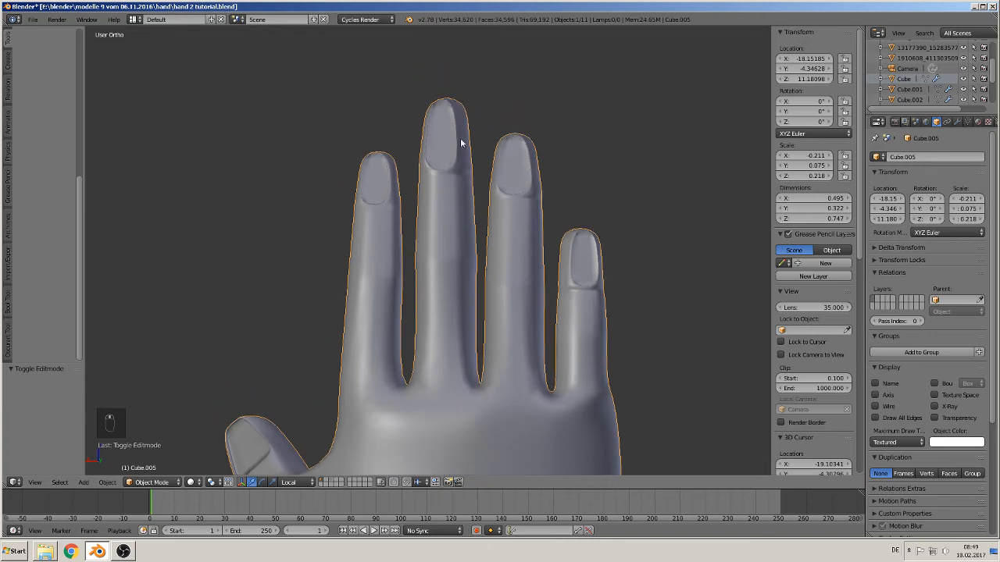
# In wireframe, select the four inner and outer lower-edge vertices of the middle fingernail, and raise them along Z by about 0.011 in Solid back view
pyautogui.press('Tab')
pyautogui.scroll(4, 439, 156)
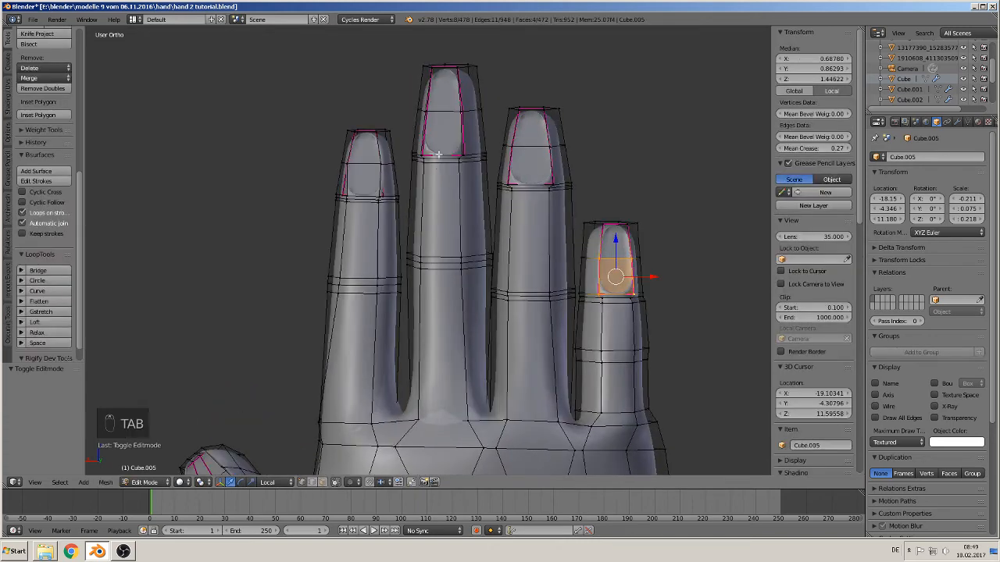
pyautogui.scroll(1, 419, 247)
pyautogui.rightClick(404, 231)
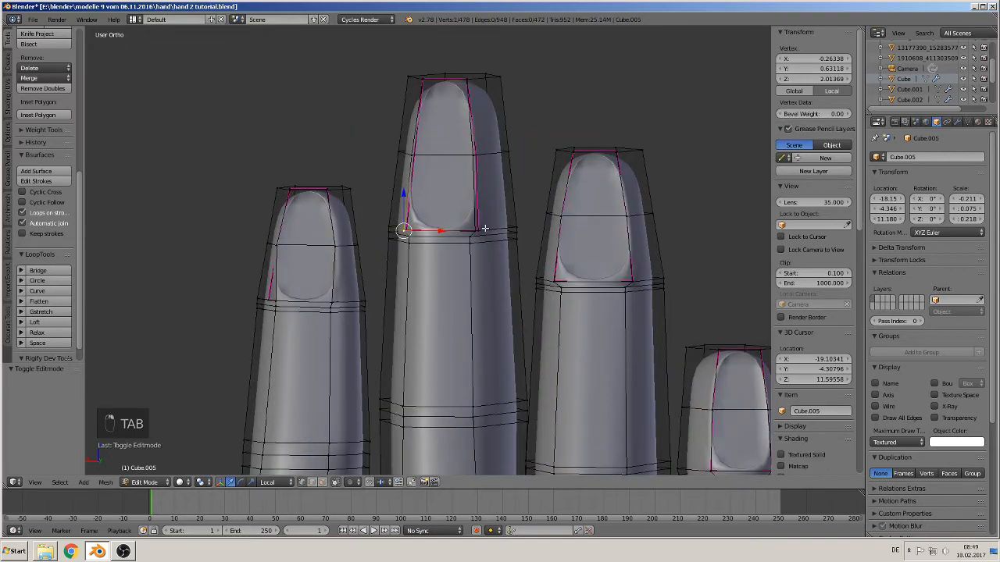
pyautogui.keyDown('shift'); pyautogui.rightClick(476, 227); pyautogui.keyUp('shift')
pyautogui.keyDown('shift'); pyautogui.rightClick(478, 226); pyautogui.keyUp('shift')
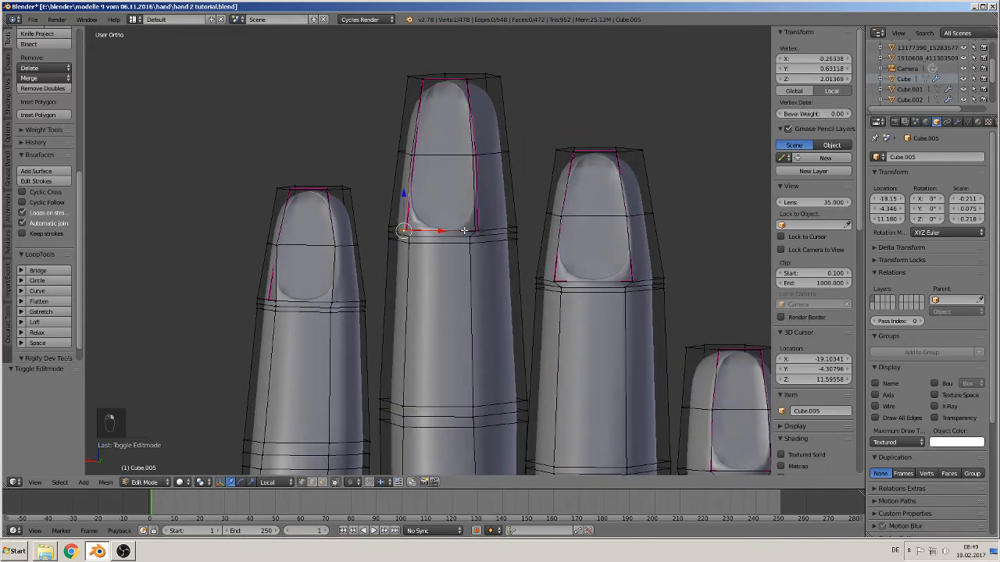
pyautogui.press('z')
pyautogui.scroll(5, 471, 240)
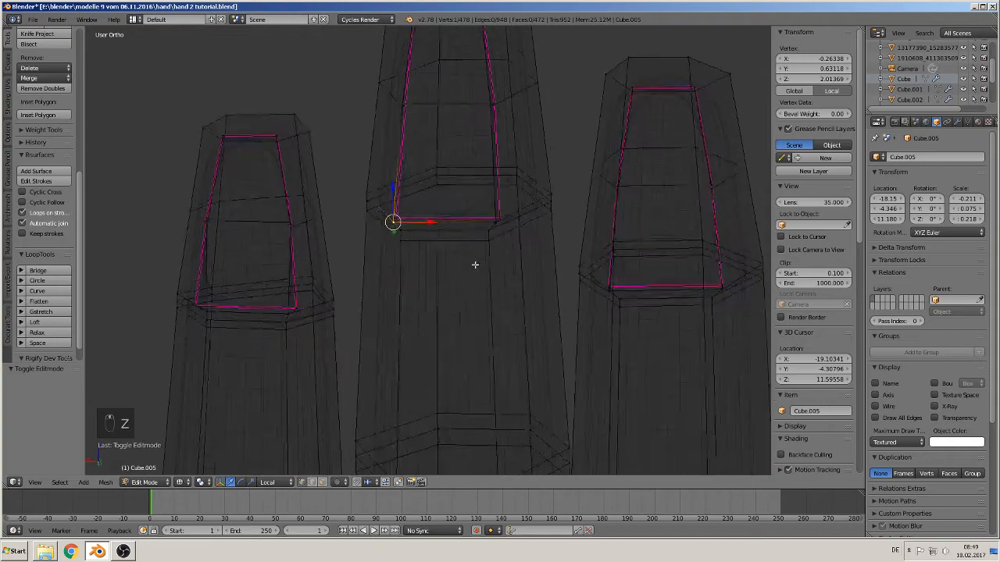
pyautogui.keyDown('shift'); pyautogui.rightClick(351, 172); pyautogui.keyUp('shift')
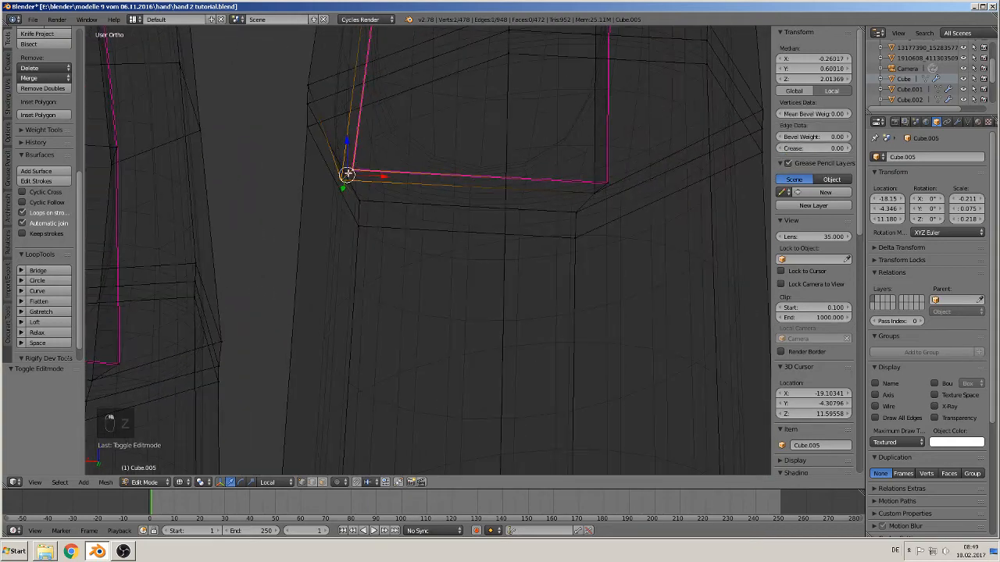
pyautogui.keyDown('shift'); pyautogui.rightClick(594, 174); pyautogui.keyUp('shift')
pyautogui.keyDown('shift'); pyautogui.rightClick(609, 178); pyautogui.keyUp('shift')
pyautogui.scroll(-4, 634, 160)
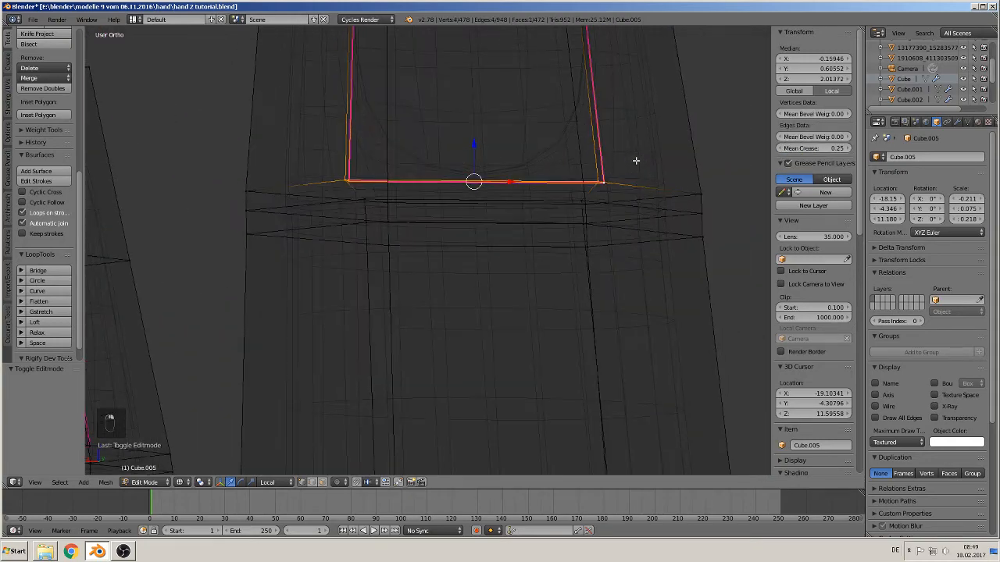
pyautogui.scroll(-2, 568, 184)
pyautogui.press('KP_1')
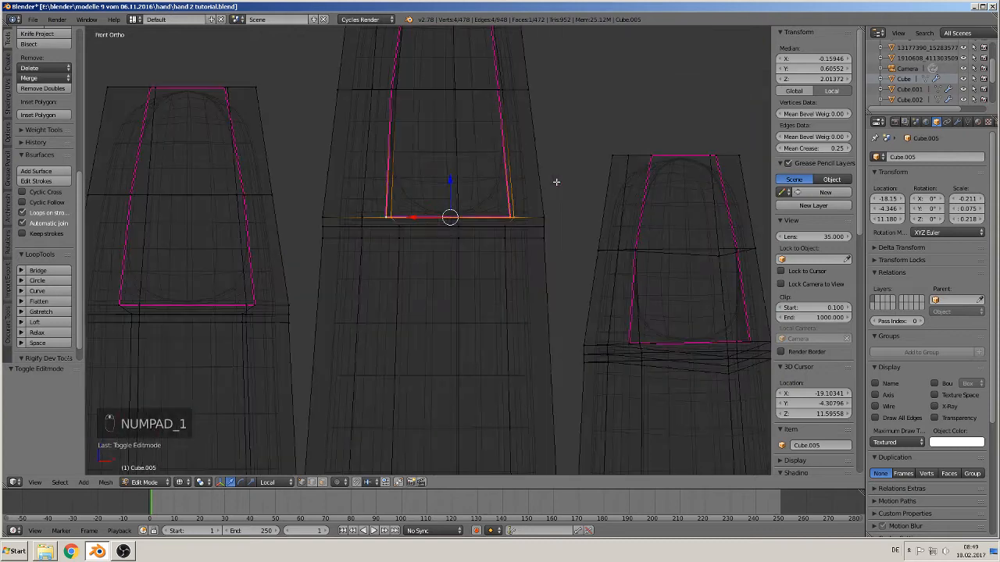
pyautogui.scroll(-2, 543, 202)
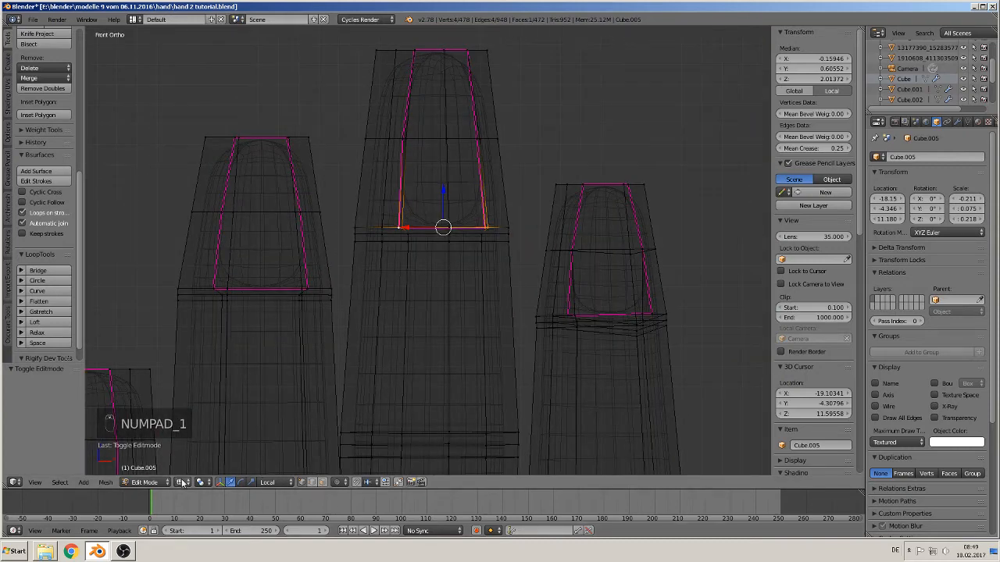
pyautogui.click(180, 482)
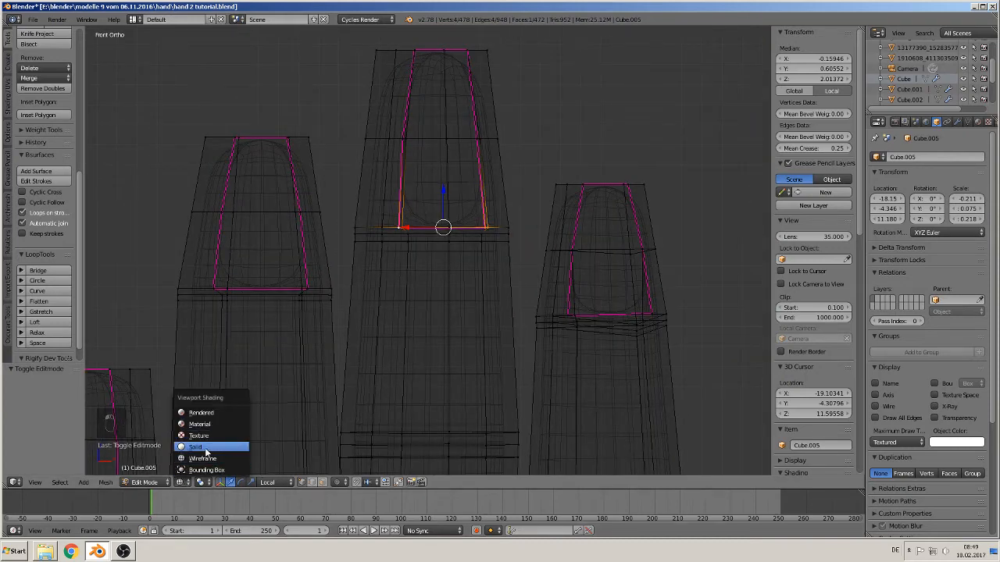
pyautogui.click(211, 448)
pyautogui.moveTo(456, 210); pyautogui.dragTo(469, 223, button='middle')
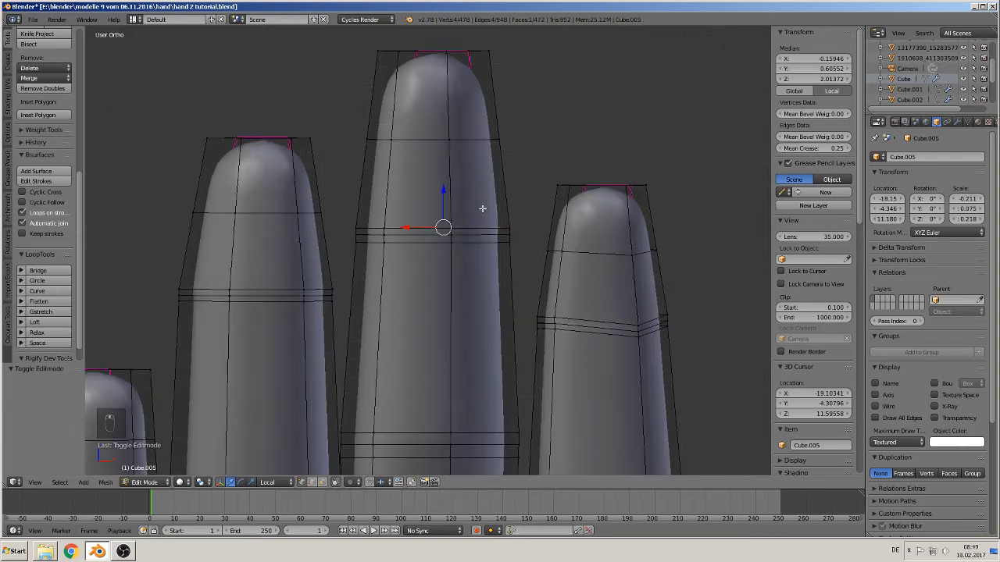
pyautogui.press('KP_1')
pyautogui.press('ctrl+KP_1')
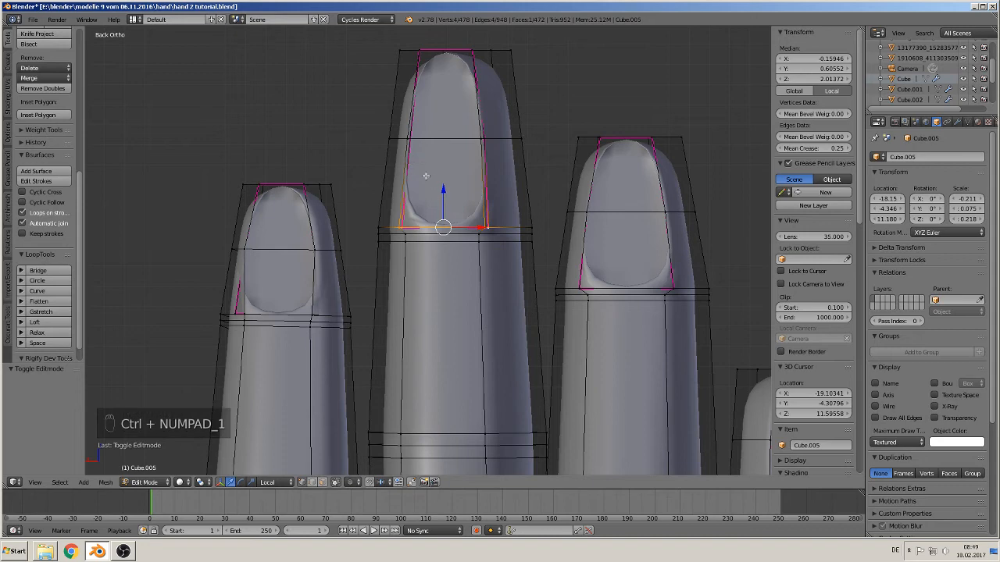
pyautogui.moveTo(444, 189)
pyautogui.mouseDown()
pyautogui.moveTo(453, 163)
pyautogui.moveTo(451, 172)
pyautogui.mouseUp()
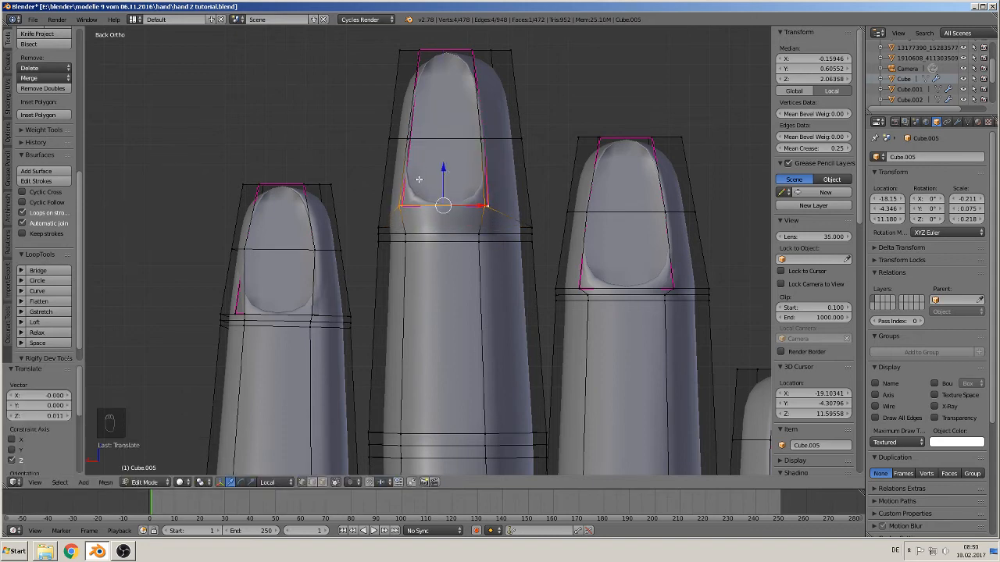
# Push the middle fingernail's four lower-edge vertices into the finger along Y to a median of about 0.541 and check the shape in Object Mode
pyautogui.moveTo(419, 179); pyautogui.dragTo(332, 178, button='middle')
pyautogui.moveTo(421, 210); pyautogui.dragTo(414, 207)
pyautogui.press('Tab')
pyautogui.moveTo(431, 219); pyautogui.dragTo(549, 210, button='middle')
pyautogui.press('Tab')
# Circle-select the eight end vertices of the middle fingertip and lower them along Z by about 0.013 to shorten the finger
pyautogui.scroll(-4, 549, 210)
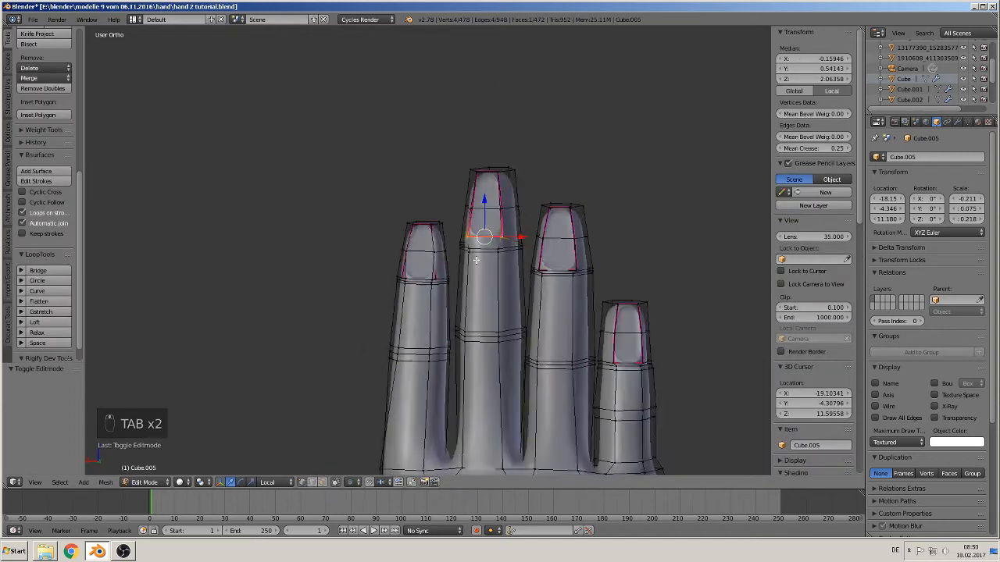
pyautogui.keyDown('alt'); pyautogui.rightClick(490, 175); pyautogui.keyUp('alt')
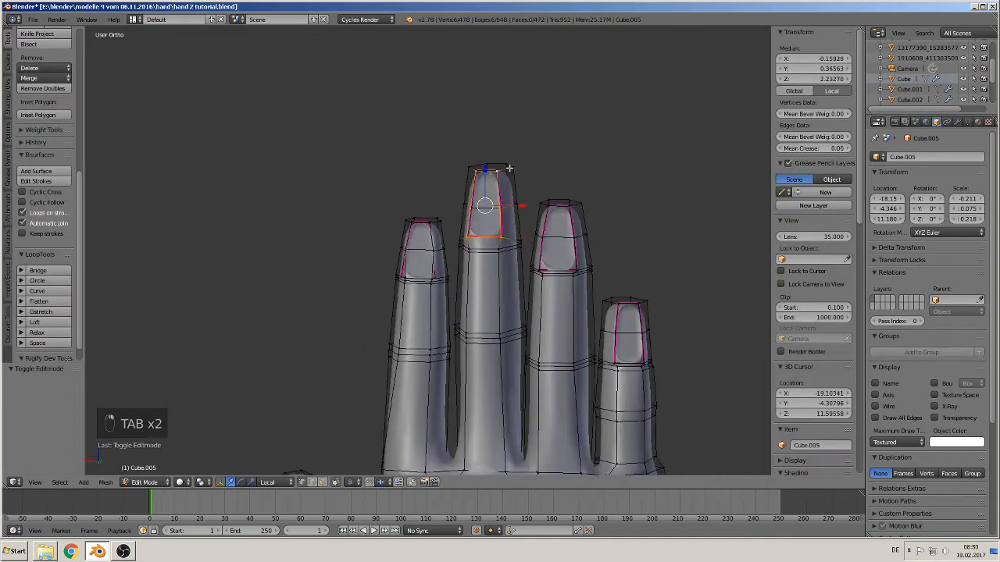
pyautogui.press('a')
pyautogui.press('v')
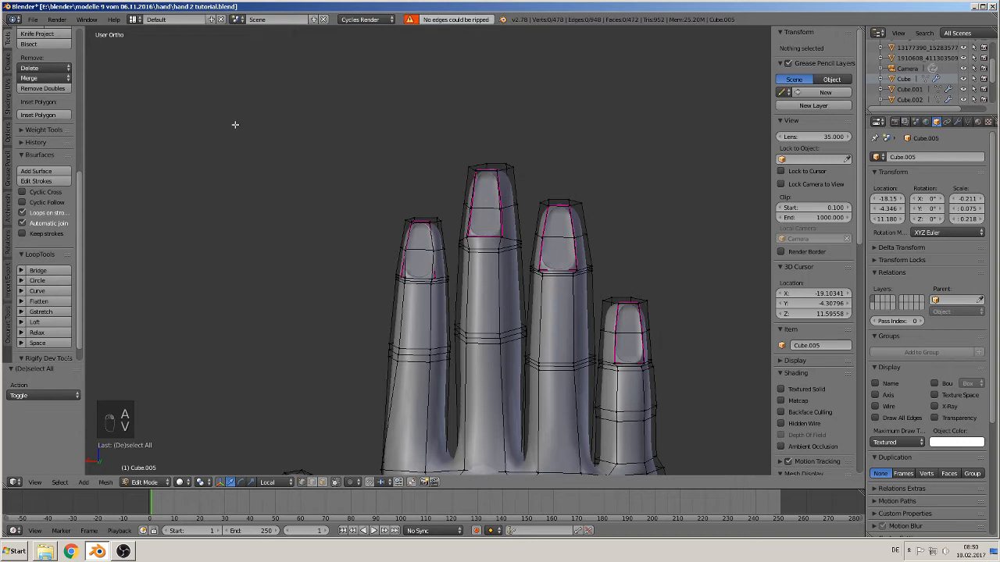
pyautogui.press('c')
pyautogui.moveTo(509, 161); pyautogui.dragTo(472, 167)
pyautogui.moveTo(490, 134); pyautogui.dragTo(486, 150)
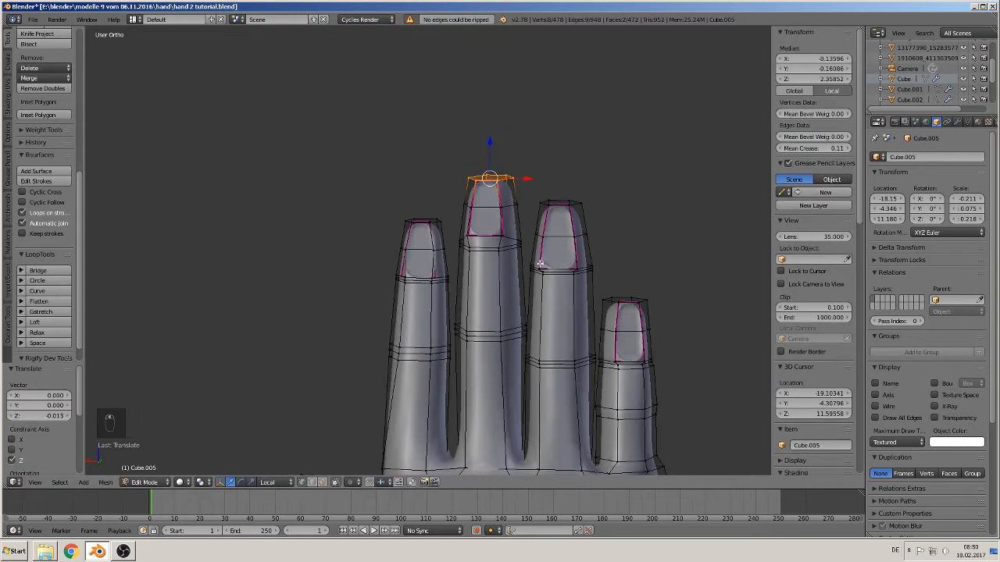
pyautogui.press('Tab')
pyautogui.press('Tab')
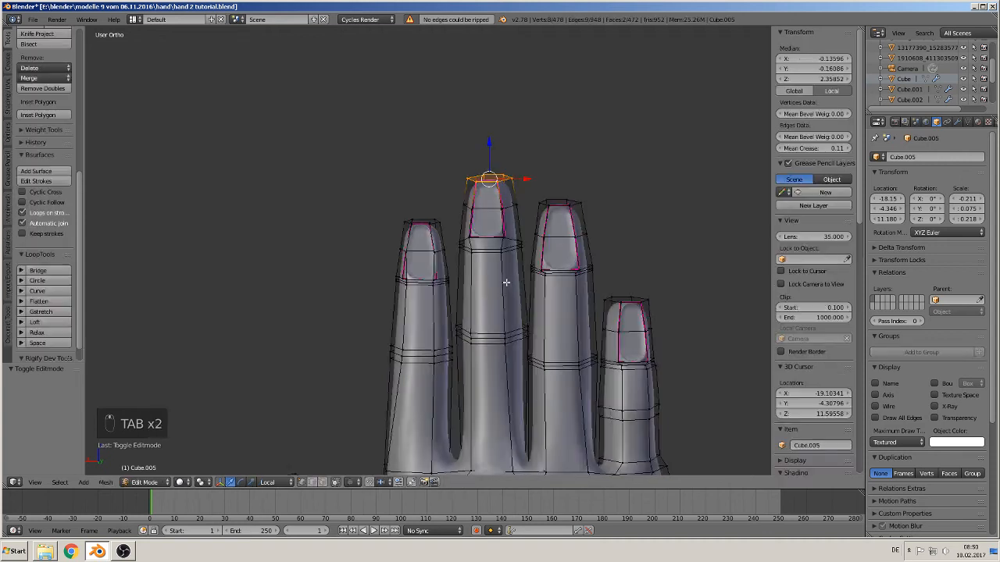
# Circle-select the eight end vertices of the index fingertip and lower them along Z by about 0.008
pyautogui.press('a')
pyautogui.press('a')
pyautogui.press('a')
pyautogui.press('c')
pyautogui.moveTo(440, 221); pyautogui.dragTo(379, 224)
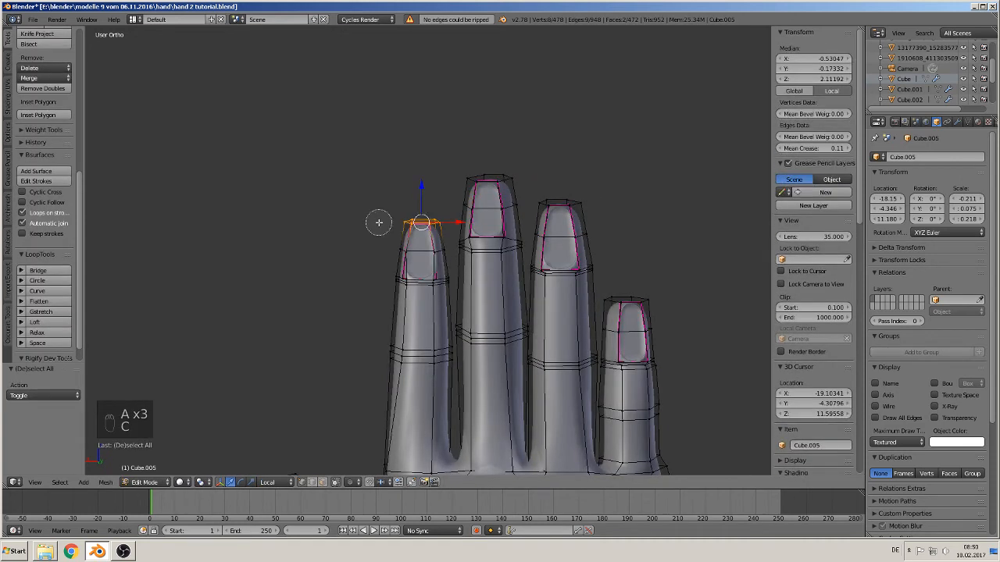
pyautogui.moveTo(419, 191); pyautogui.dragTo(419, 194)
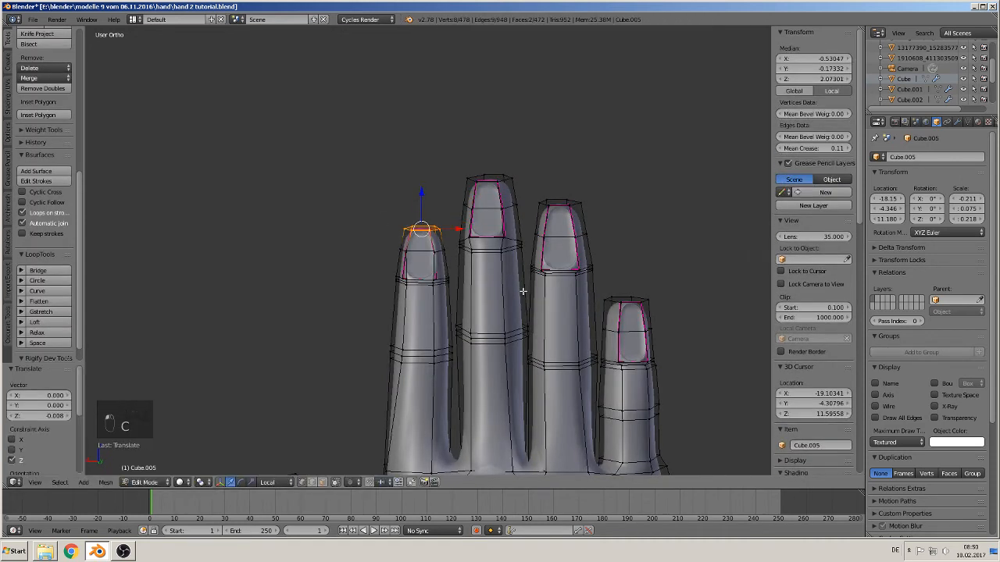
pyautogui.press('Tab')
pyautogui.press('Tab')
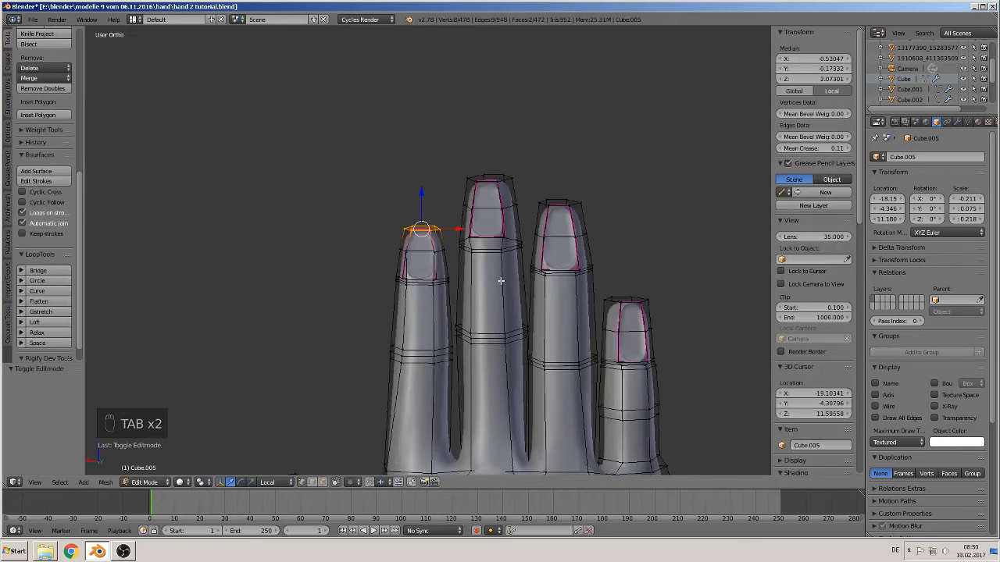
# Scale the index fingertip's end vertices down slightly and check the taper in Object Mode
pyautogui.press('s')
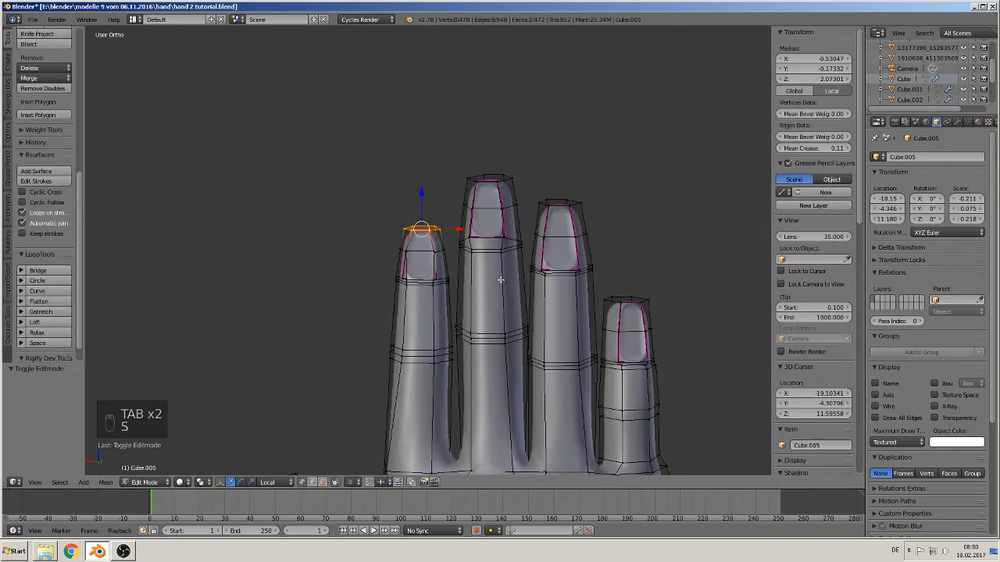
pyautogui.press('s')
pyautogui.click(490, 273)
pyautogui.press('Tab')
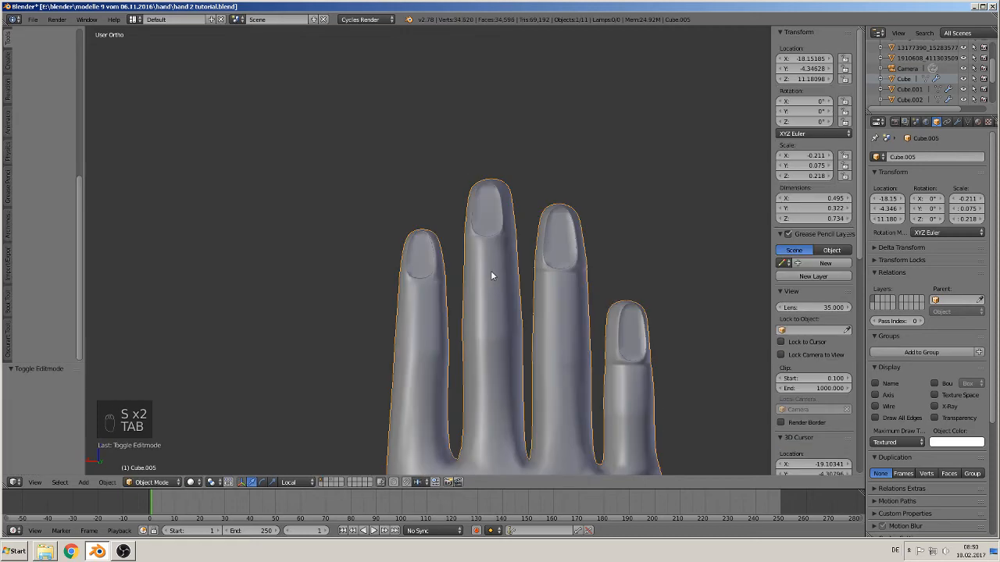
# Circle-select the eight end vertices of the middle fingertip and scale them uniformly by about 0.95
pyautogui.press('Tab')
pyautogui.press('a')
pyautogui.press('a')
pyautogui.press('a')
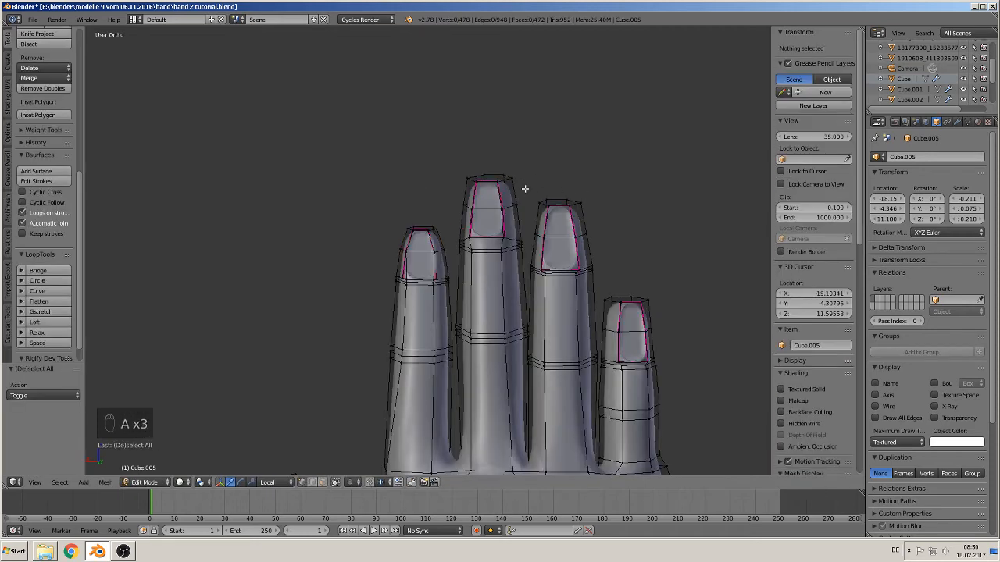
pyautogui.press('c')
pyautogui.moveTo(513, 172); pyautogui.dragTo(467, 178)
pyautogui.press('s')
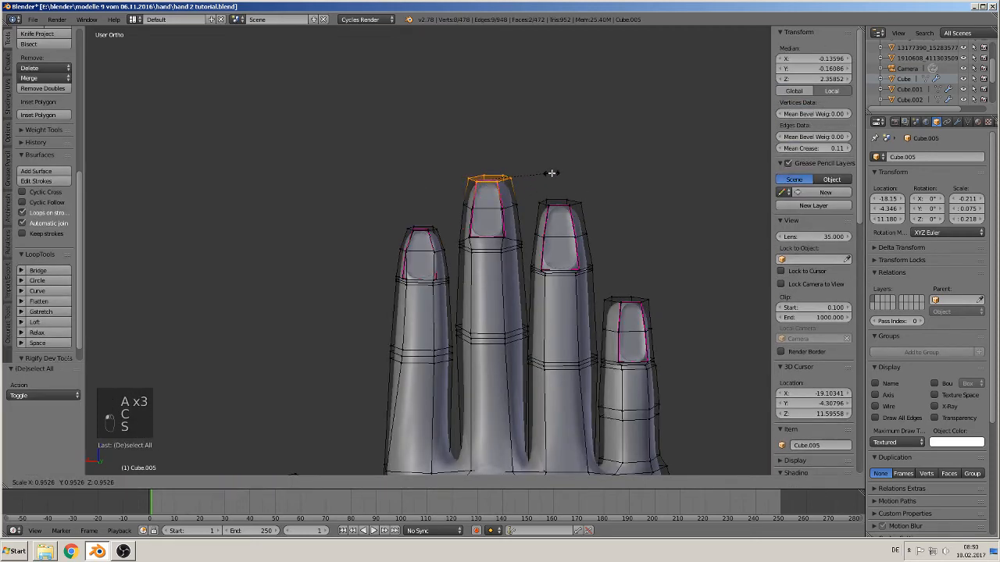
pyautogui.click(551, 173)
pyautogui.press('Tab')
pyautogui.press('Tab')
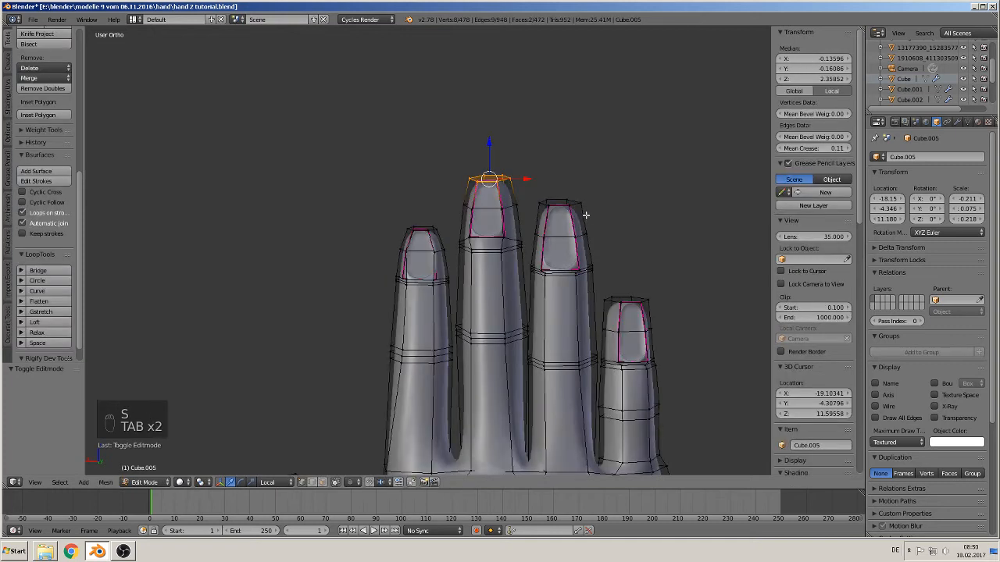
# Circle-select the eight end vertices of the ring fingertip and lower them along Z to a median of about 2.187
pyautogui.press('a')
pyautogui.press('a')
pyautogui.press('a')
pyautogui.press('c')
pyautogui.moveTo(598, 201); pyautogui.dragTo(539, 204)
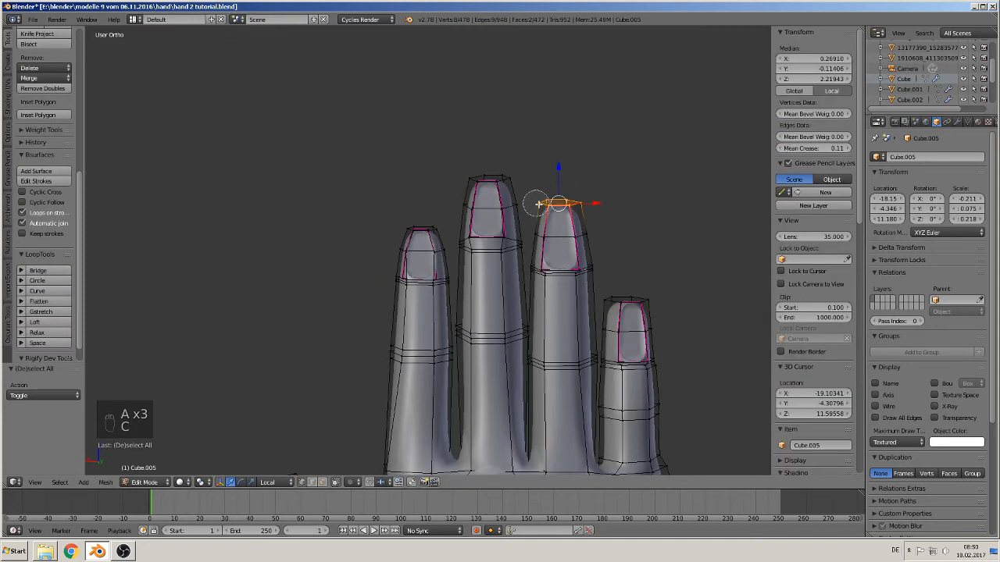
pyautogui.rightClick(539, 204)
pyautogui.moveTo(558, 167); pyautogui.dragTo(554, 176)
pyautogui.press('Tab')
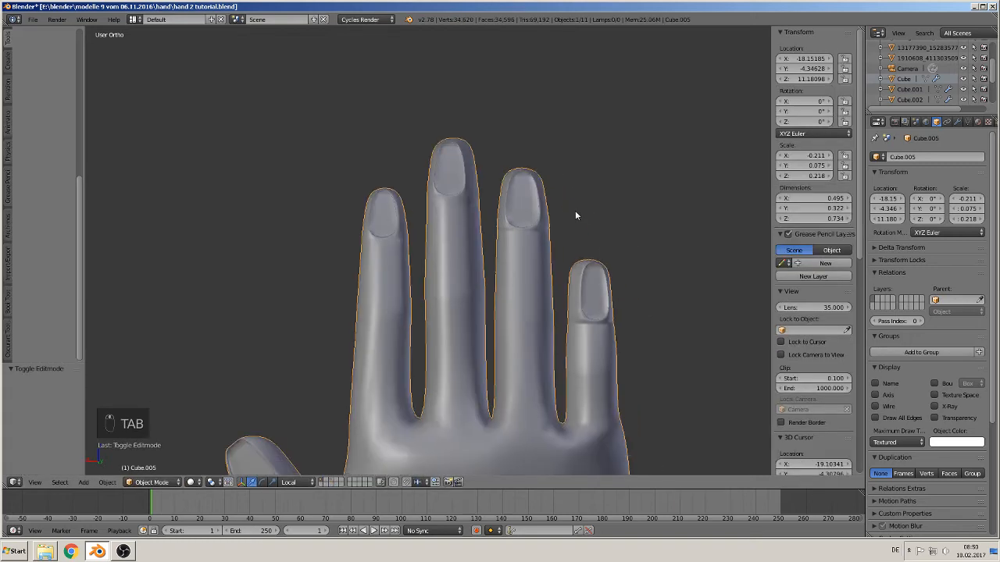
# Move the ring fingernail's outer lower-corner vertex on the little-finger side inward along X by about 0.005
pyautogui.keyDown('shift'); pyautogui.moveTo(575, 211); pyautogui.dragTo(539, 176, button='middle'); pyautogui.keyUp('shift')
pyautogui.scroll(2, 531, 208)
pyautogui.press('Tab')
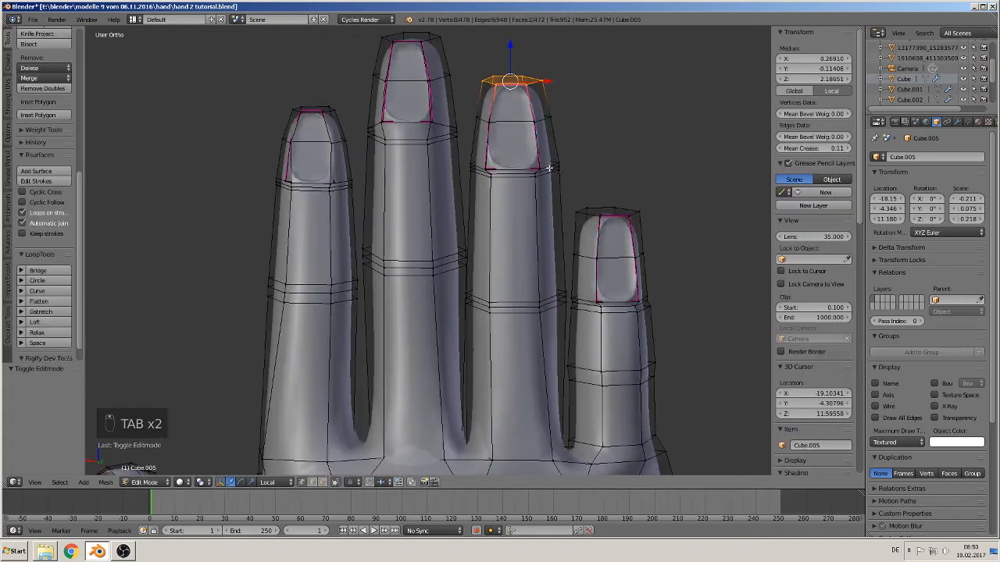
pyautogui.rightClick(541, 167)
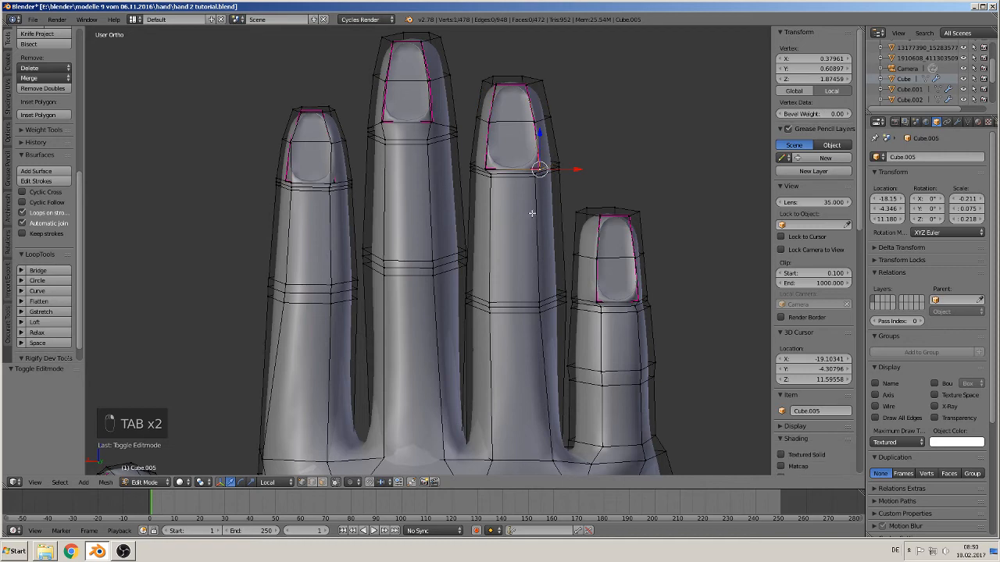
pyautogui.keyDown('shift'); pyautogui.moveTo(529, 212); pyautogui.dragTo(438, 335, button='middle'); pyautogui.keyUp('shift')
pyautogui.scroll(4, 437, 335)
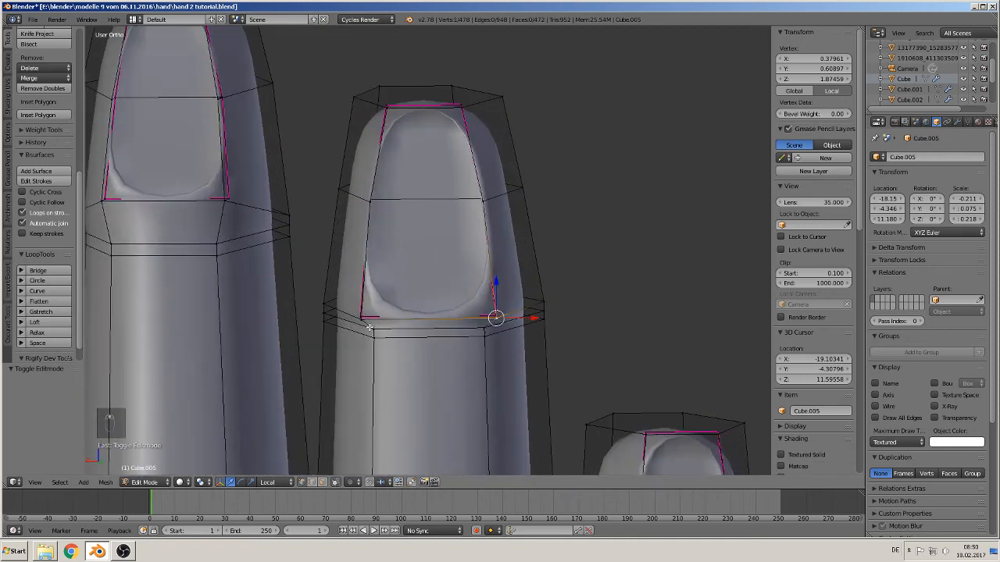
pyautogui.moveTo(370, 328); pyautogui.dragTo(366, 380, button='middle')
pyautogui.moveTo(527, 320); pyautogui.dragTo(512, 318)
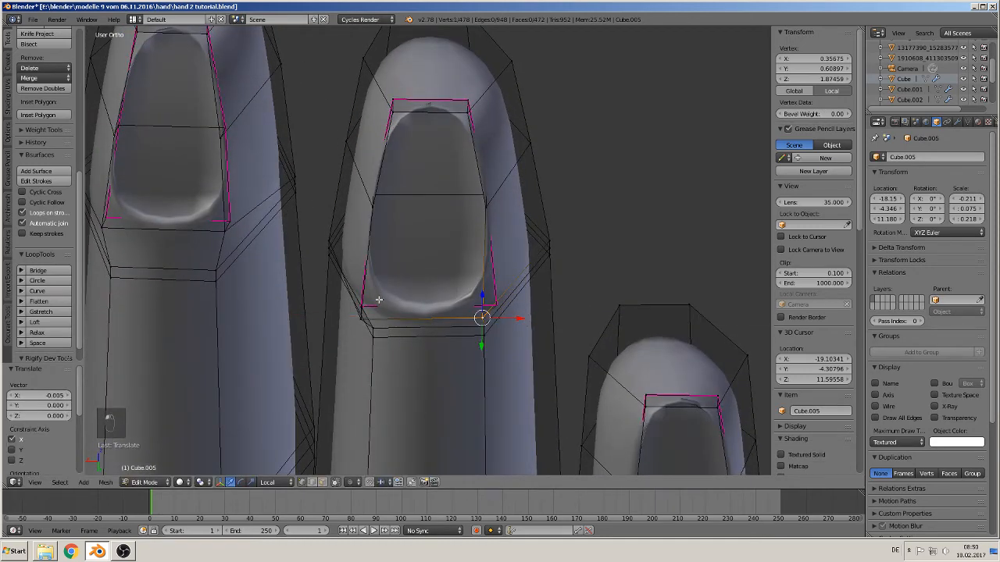
# Move the ring fingernail's outer lower-corner vertex on the middle-finger side inward along X by about 0.005
pyautogui.rightClick(351, 314)
pyautogui.press('g')
pyautogui.press('x')
pyautogui.press('x')
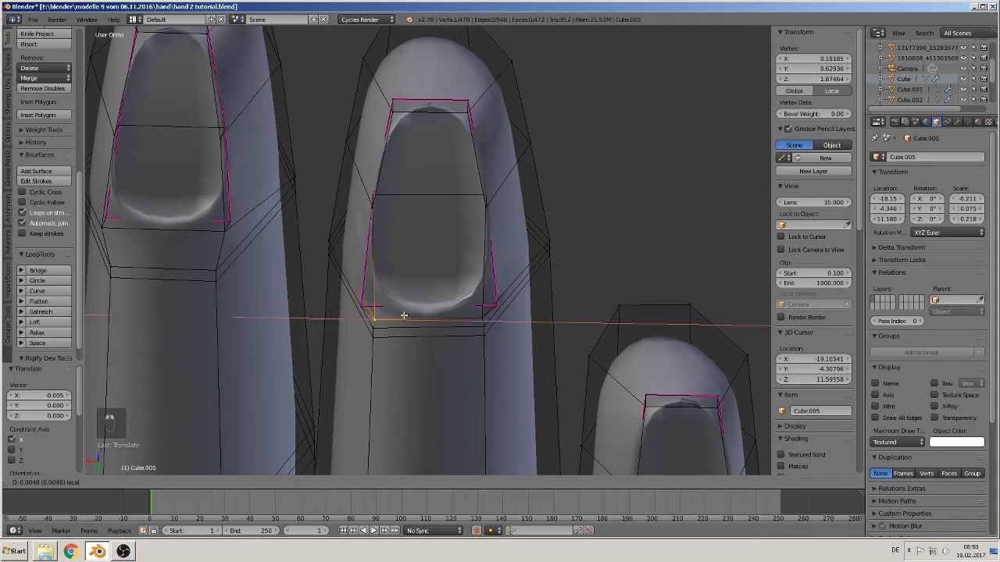
pyautogui.click(403, 315)
# Move the ring fingernail's creased lower-corner vertex on the middle-finger side inward along X by about 0.005
pyautogui.click(362, 305)
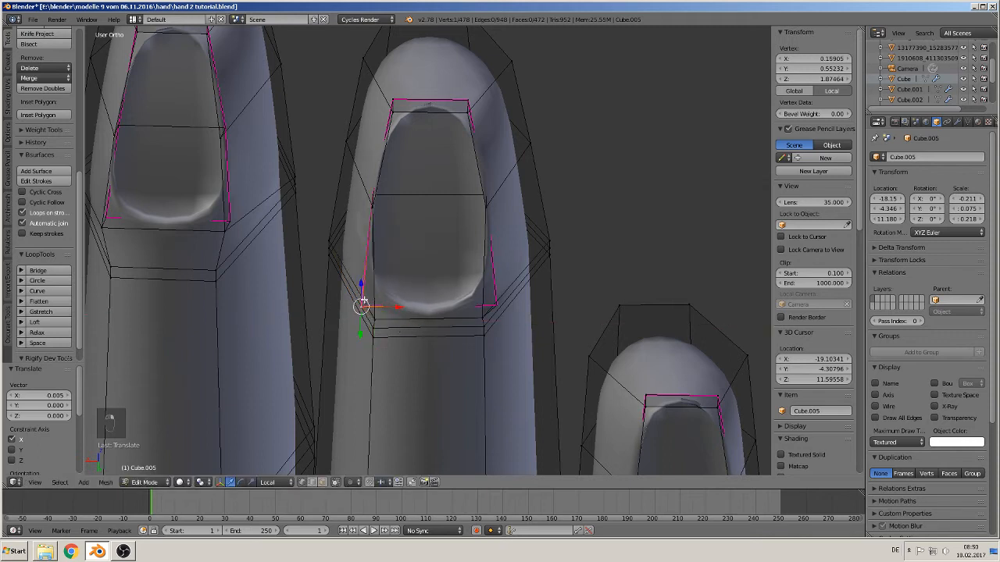
pyautogui.press('g')
pyautogui.press('x')
pyautogui.click(402, 307)
# Move the ring fingernail's creased lower-corner vertex on the little-finger side inward along X by about 0.005
pyautogui.rightClick(495, 304)
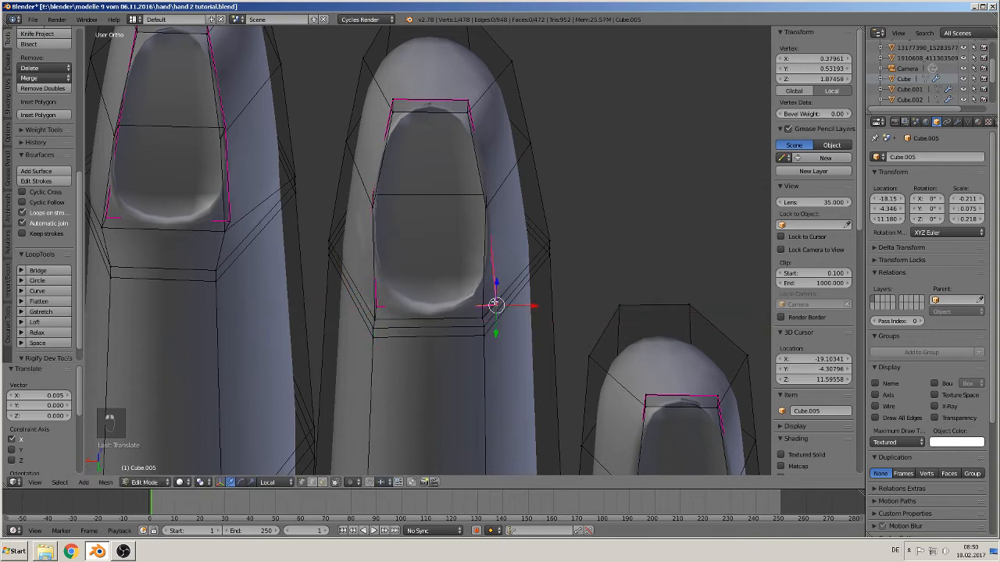
pyautogui.press('g')
pyautogui.press('x')
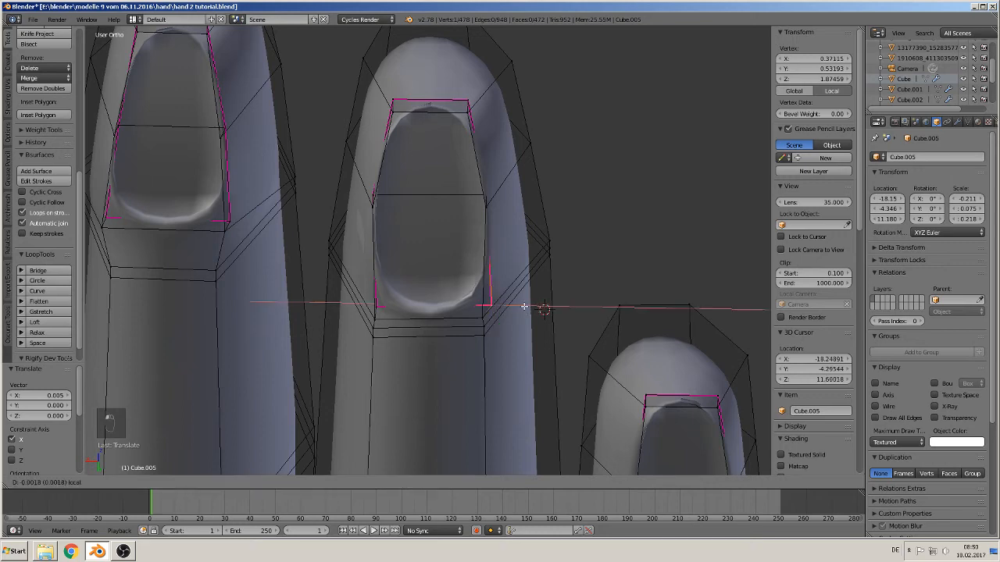
pyautogui.click(518, 307)
pyautogui.scroll(-2, 508, 325)
pyautogui.scroll(-3, 508, 325)
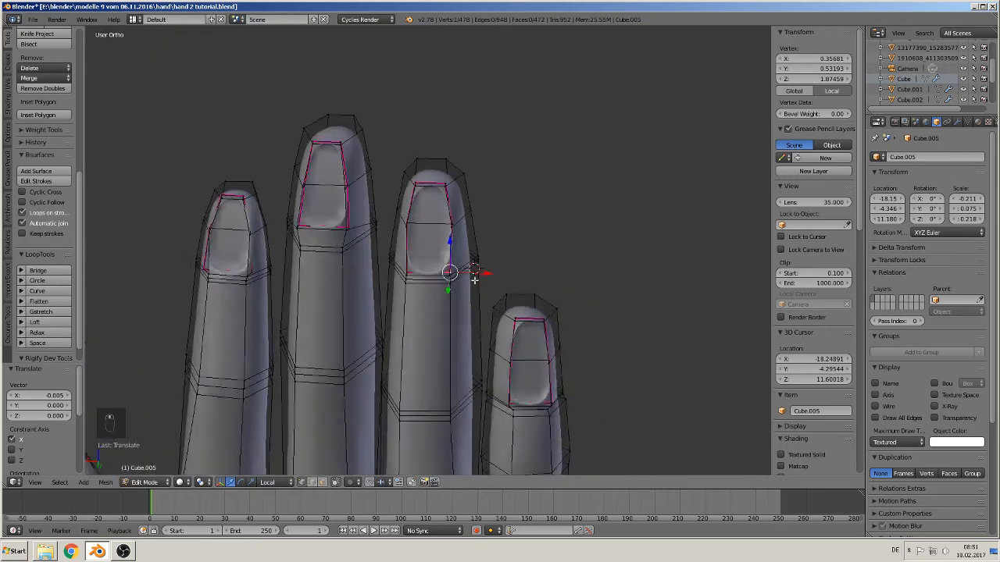
# Examine the smoothed fingers in Object Mode from the back orthographic view
pyautogui.press('Tab')
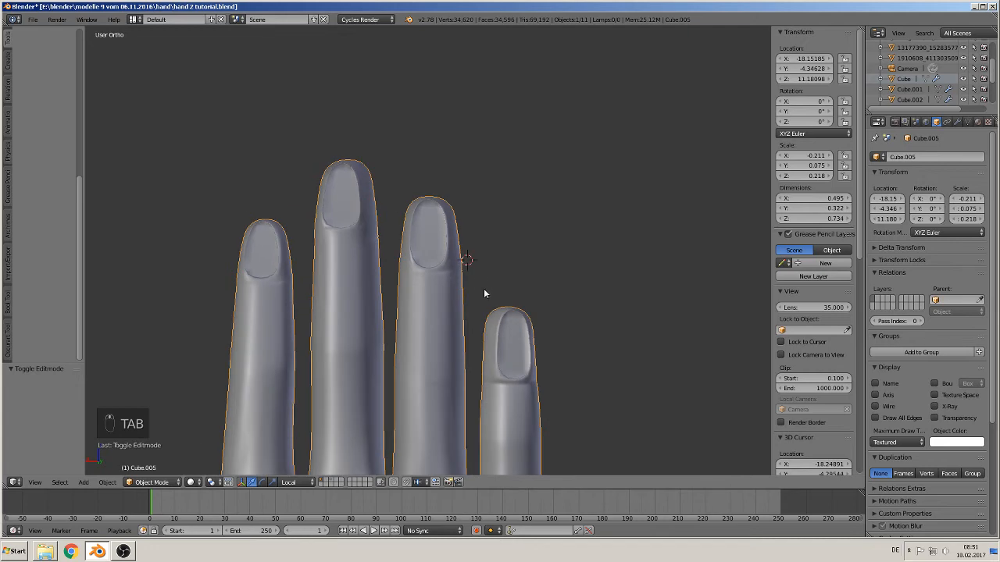
pyautogui.press('KP_1')
pyautogui.press('KP_3')
pyautogui.press('KP_1')
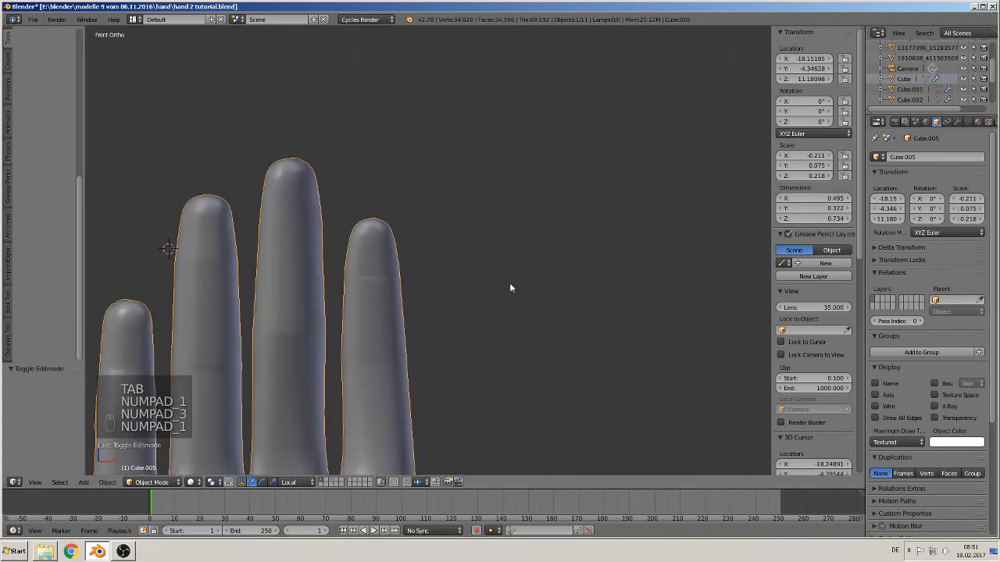
pyautogui.press('ctrl+KP_1')
pyautogui.keyDown('shift'); pyautogui.moveTo(549, 342); pyautogui.dragTo(500, 252, button='middle'); pyautogui.keyUp('shift')
pyautogui.scroll(2, 496, 264)
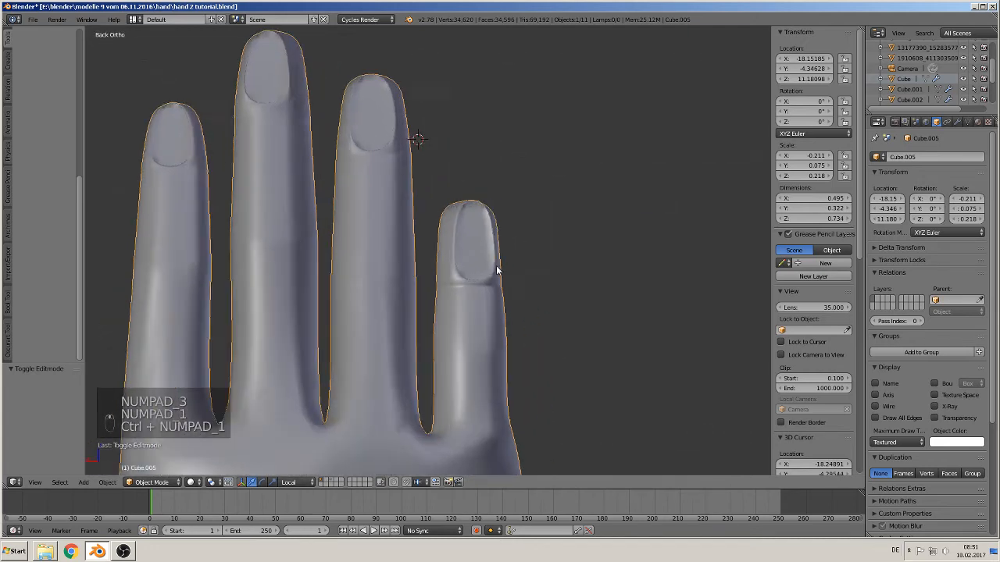
# Circle-select the eight end vertices of the little fingertip and lower them along Z by about 0.005
pyautogui.press('Tab')
pyautogui.scroll(-2, 497, 212)
pyautogui.keyDown('alt'); pyautogui.rightClick(470, 210); pyautogui.keyUp('alt')
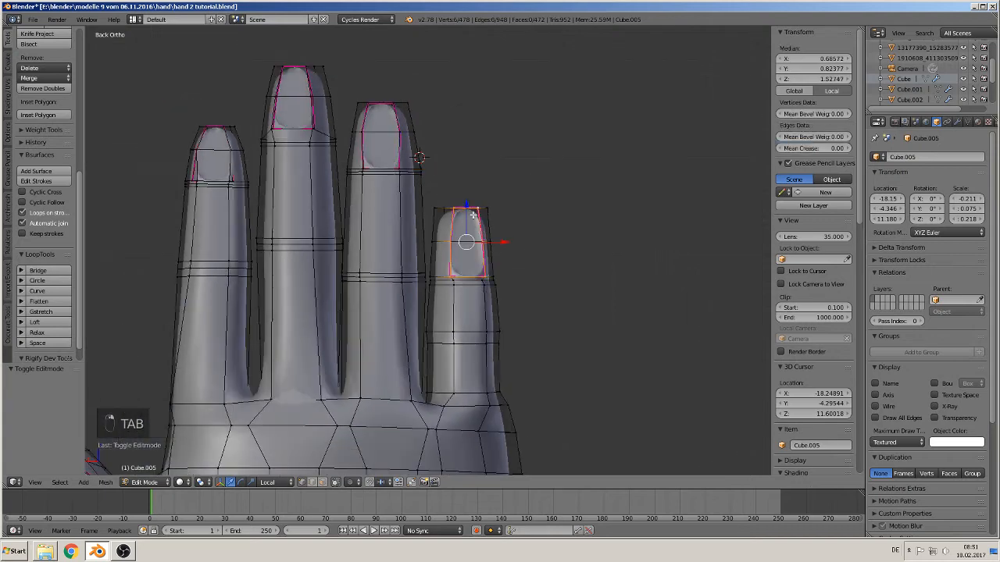
pyautogui.press('a')
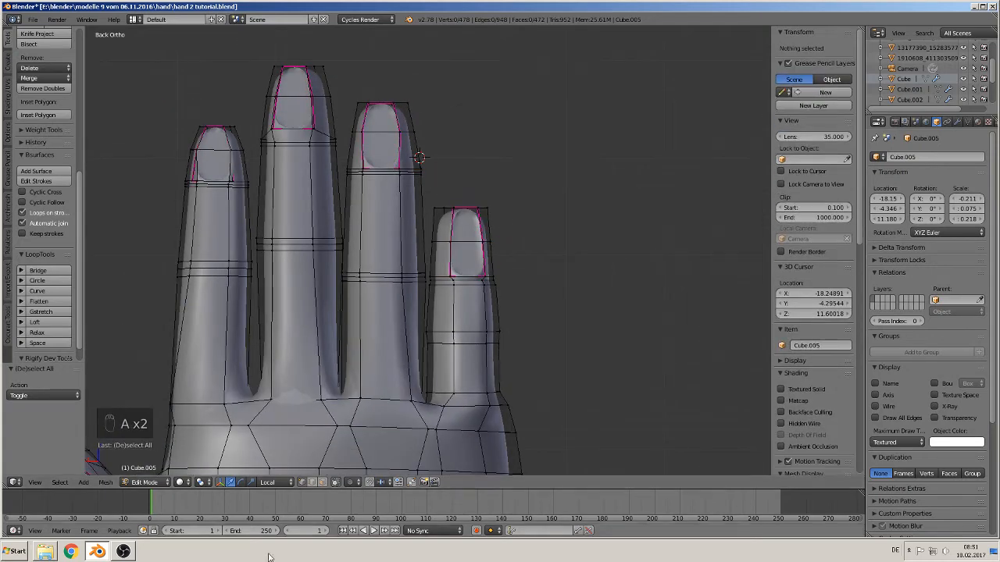
pyautogui.press('c')
pyautogui.moveTo(504, 206); pyautogui.dragTo(441, 205)
pyautogui.rightClick(551, 233)
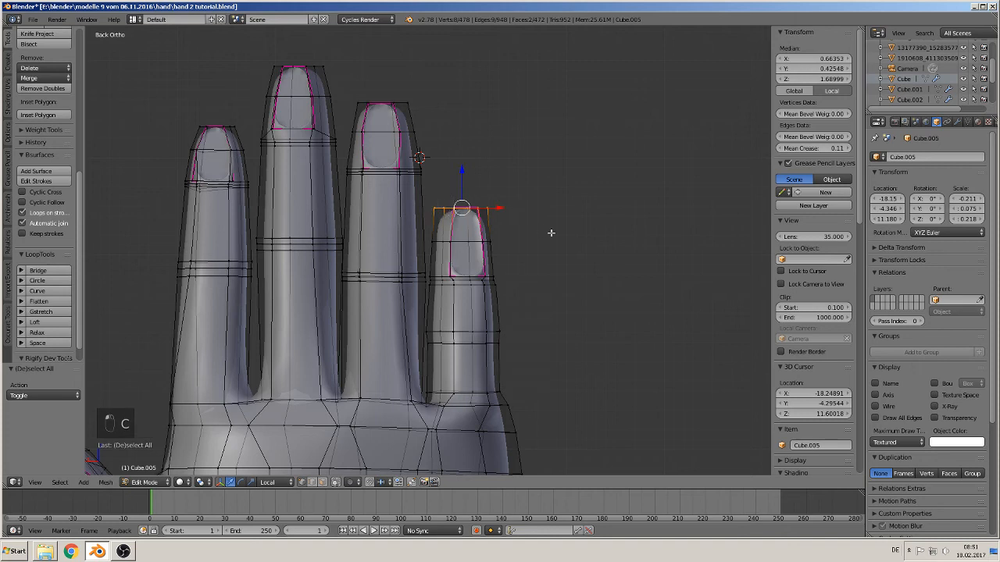
pyautogui.press('g')
pyautogui.press('z')
pyautogui.click(463, 181)
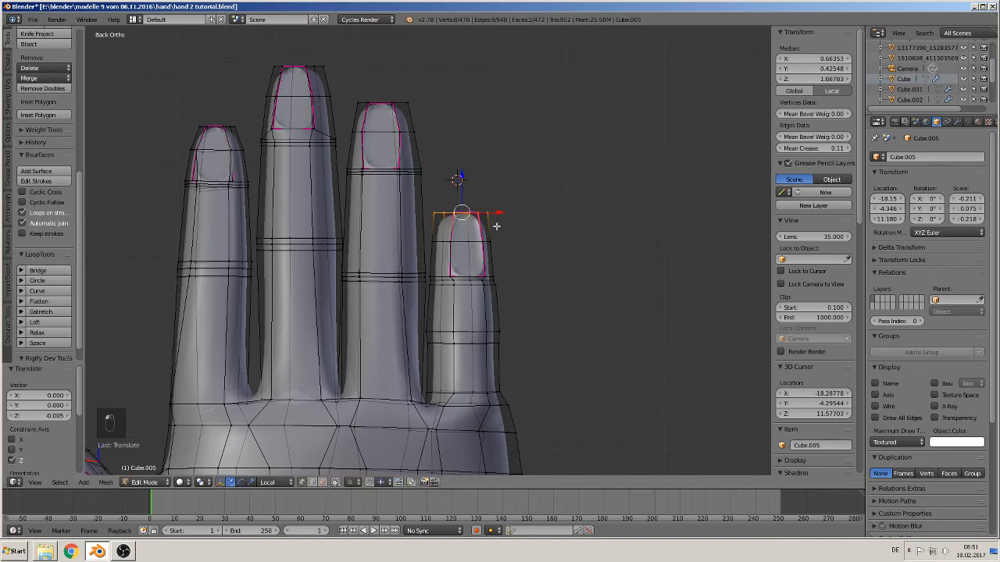
# Scale the little fingertip's eight end vertices down uniformly to taper the finger end
pyautogui.press('s')
pyautogui.click(525, 248)
pyautogui.press('Tab')
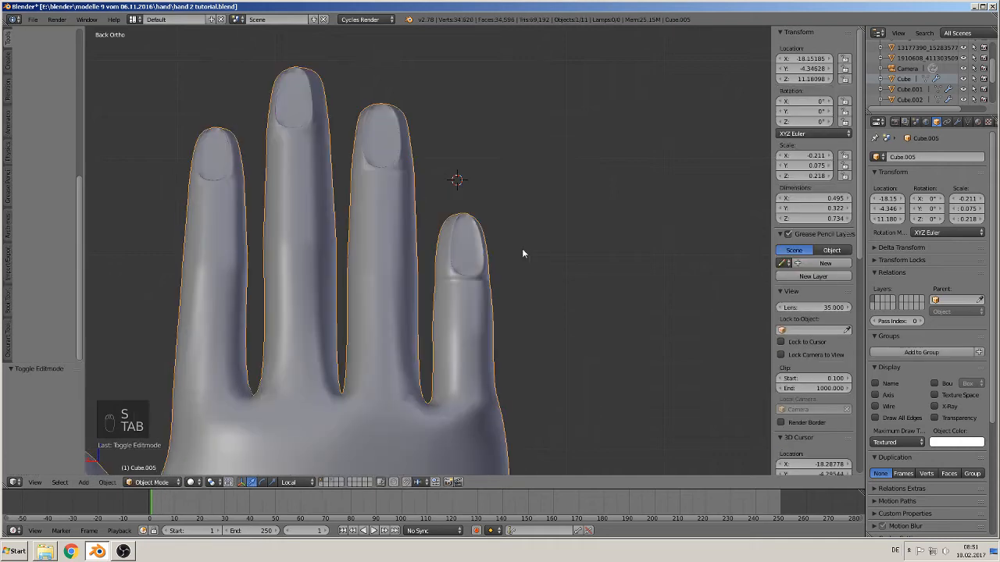
# Select the edge loop directly beneath the little fingernail and scale it uniformly by about 1.064
pyautogui.press('Tab')
pyautogui.scroll(4, 502, 275)
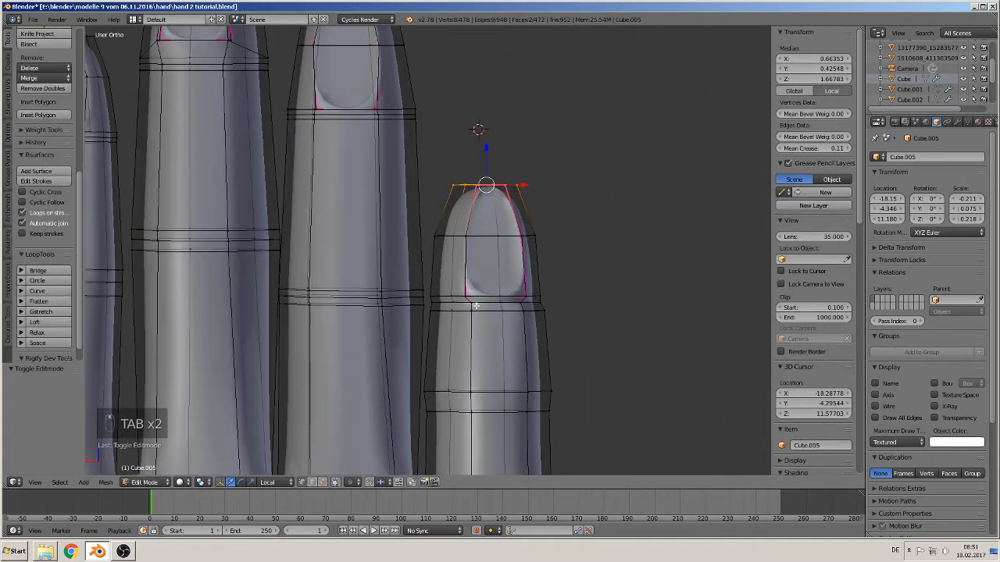
pyautogui.press('s')
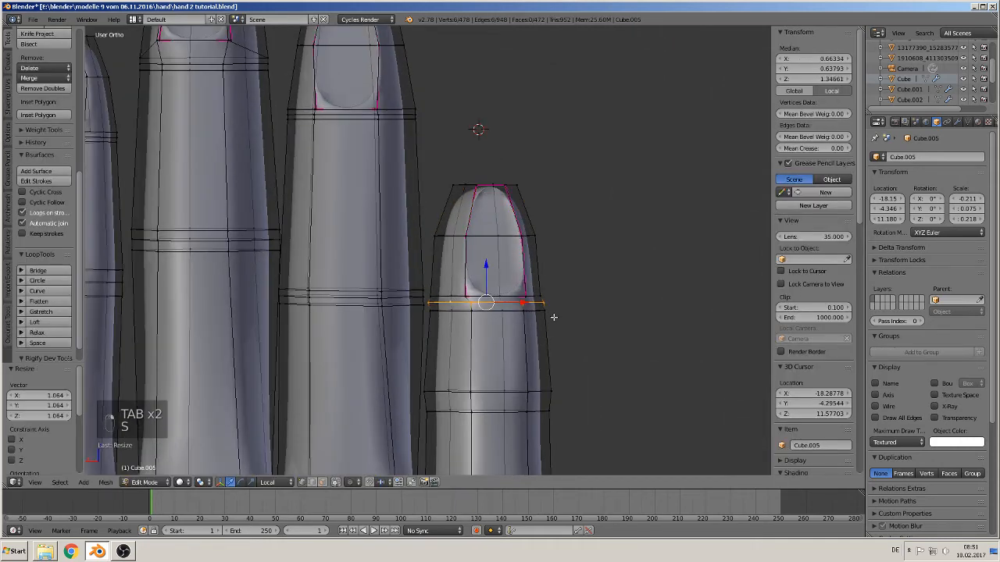
pyautogui.press('Tab')
# Inspect the fingertips and nails of the smoothed hand from several angles and hide the properties sidebar
pyautogui.scroll(-3, 555, 340)
pyautogui.scroll(-3, 546, 354)
pyautogui.moveTo(458, 341); pyautogui.dragTo(453, 364, button='middle')
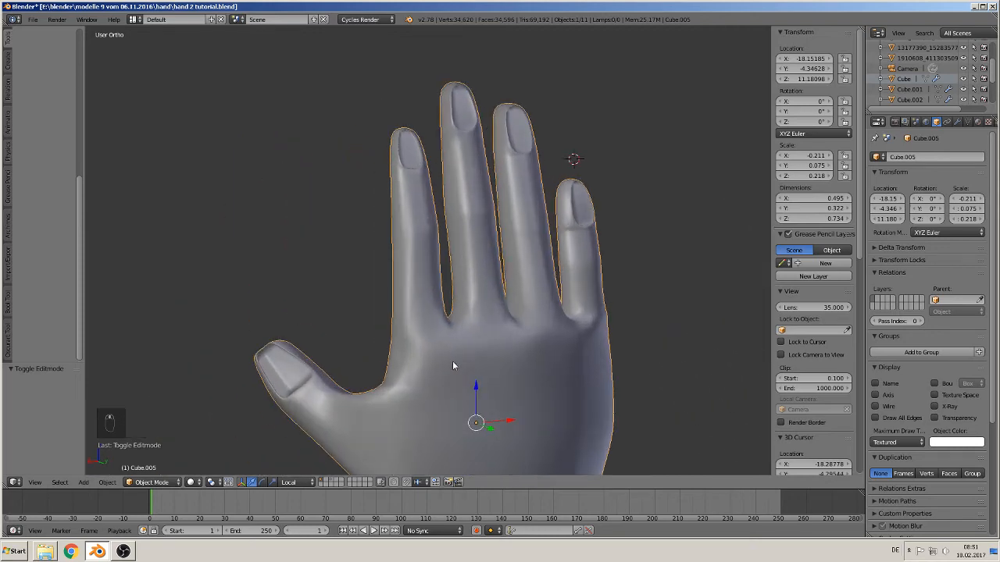
pyautogui.press('Tab')
pyautogui.press('Tab')
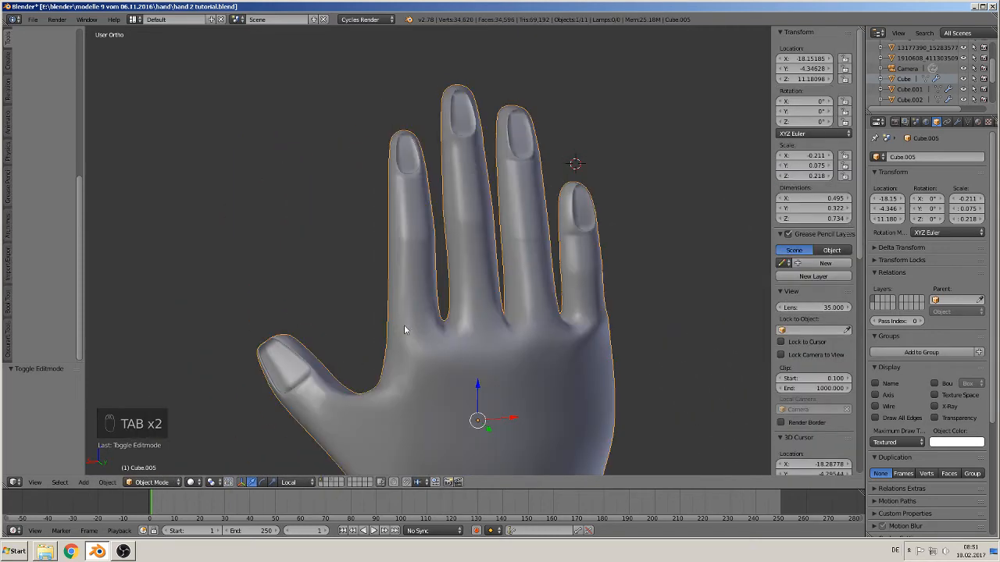
pyautogui.moveTo(404, 331); pyautogui.dragTo(515, 163, button='middle')
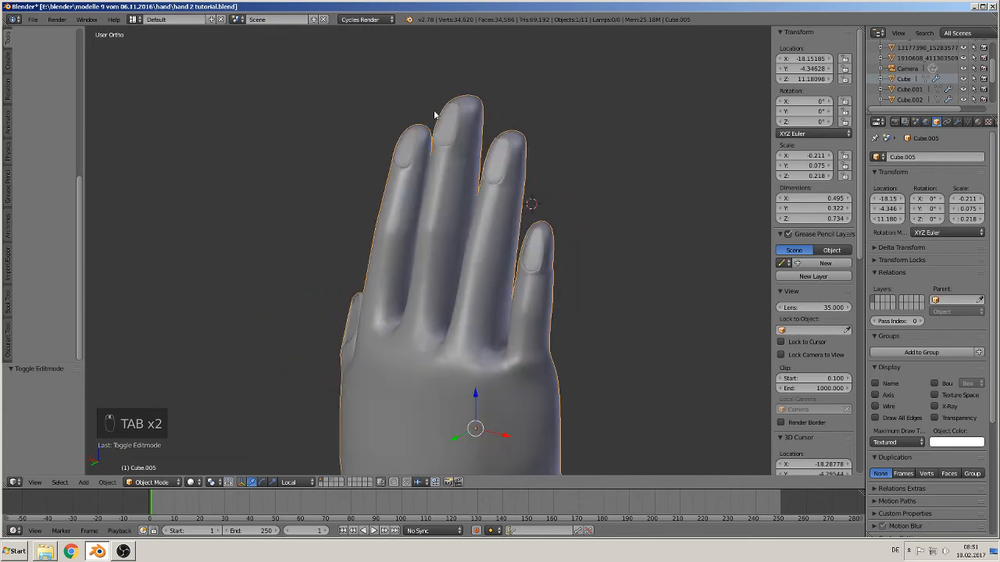
pyautogui.moveTo(435, 115); pyautogui.dragTo(516, 133, button='middle')
pyautogui.scroll(2, 581, 240)
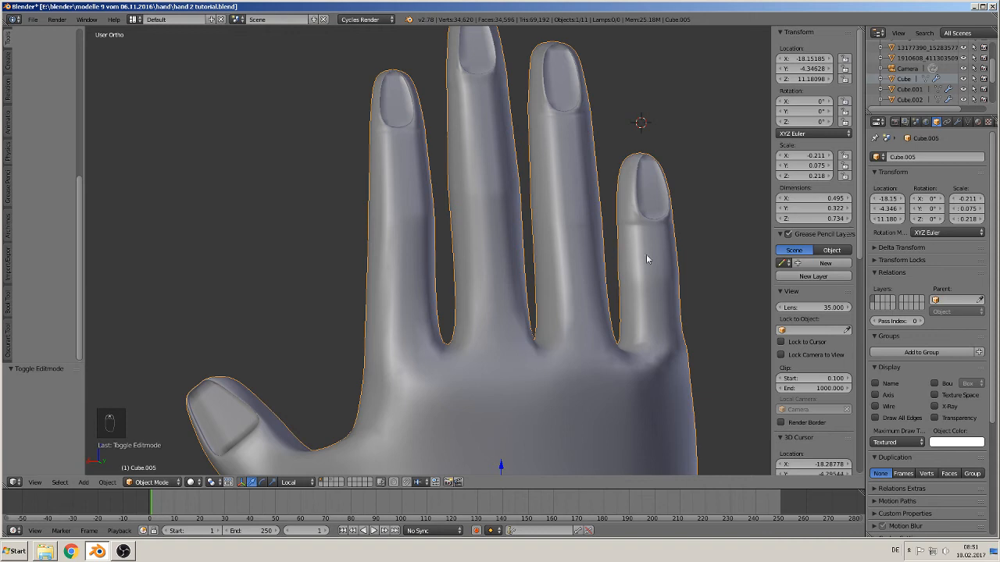
pyautogui.press('n')
# Duplicate the refined hand, offset the copy along X by -0.840, and save the file
pyautogui.scroll(-6, 677, 263)
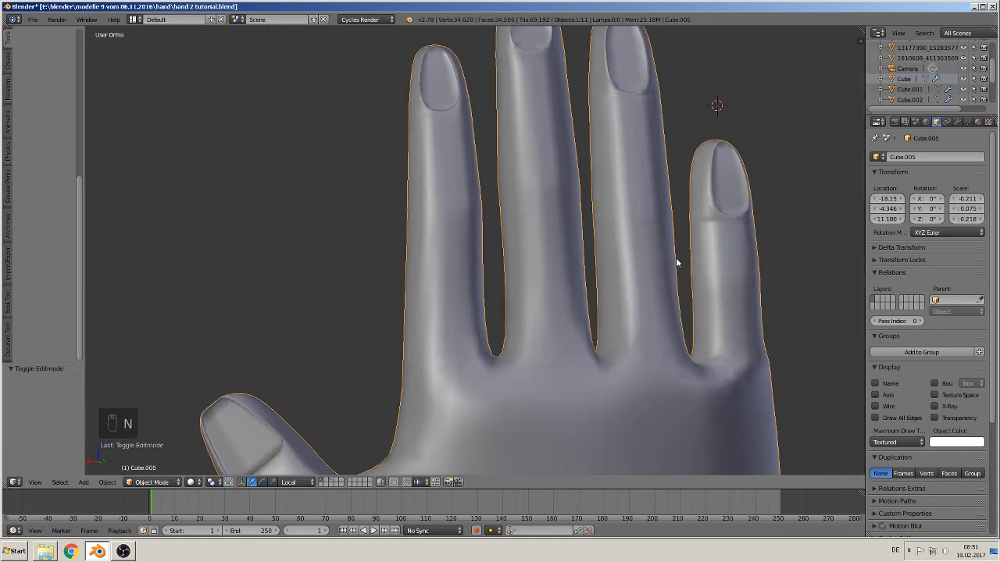
pyautogui.scroll(-3, 538, 382)
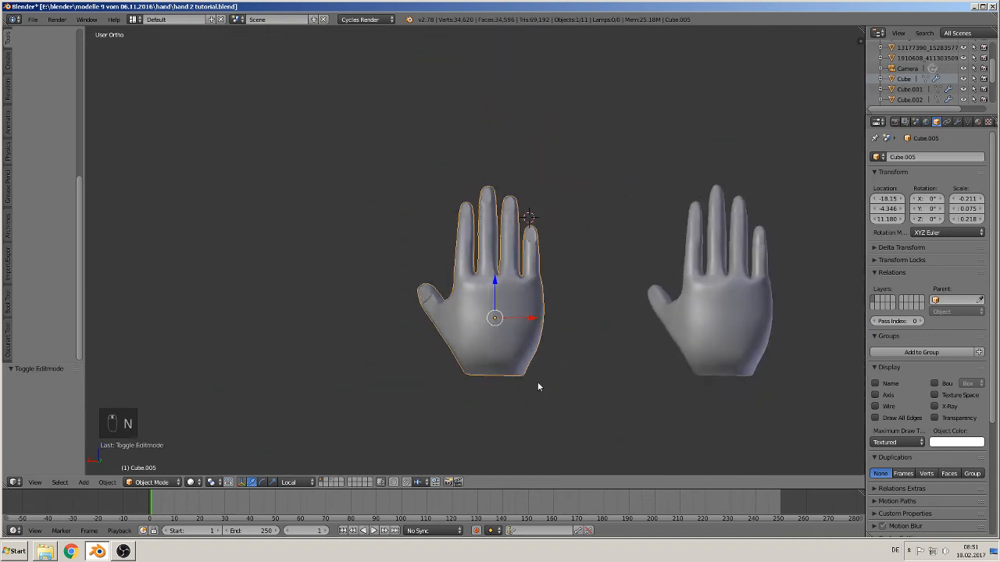
pyautogui.hotkey('shift', 'd')
pyautogui.rightClick(540, 336)
pyautogui.moveTo(530, 306); pyautogui.dragTo(351, 306)
pyautogui.click(33, 18)
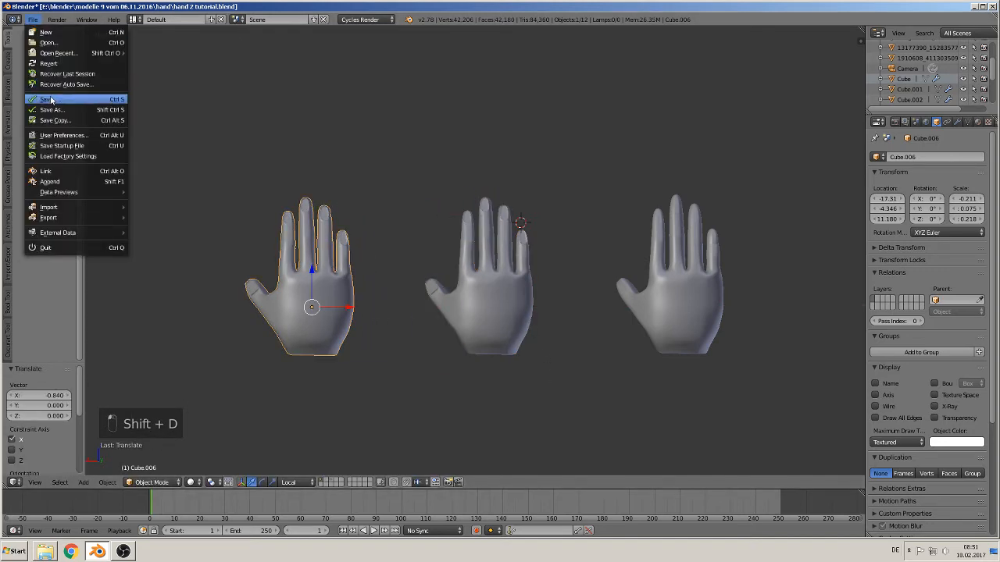
pyautogui.click(47, 99)
# Enter Edit Mode on the duplicated hand and switch to face selection
pyautogui.moveTo(512, 238); pyautogui.dragTo(420, 255, button='middle')
pyautogui.scroll(3, 421, 254)
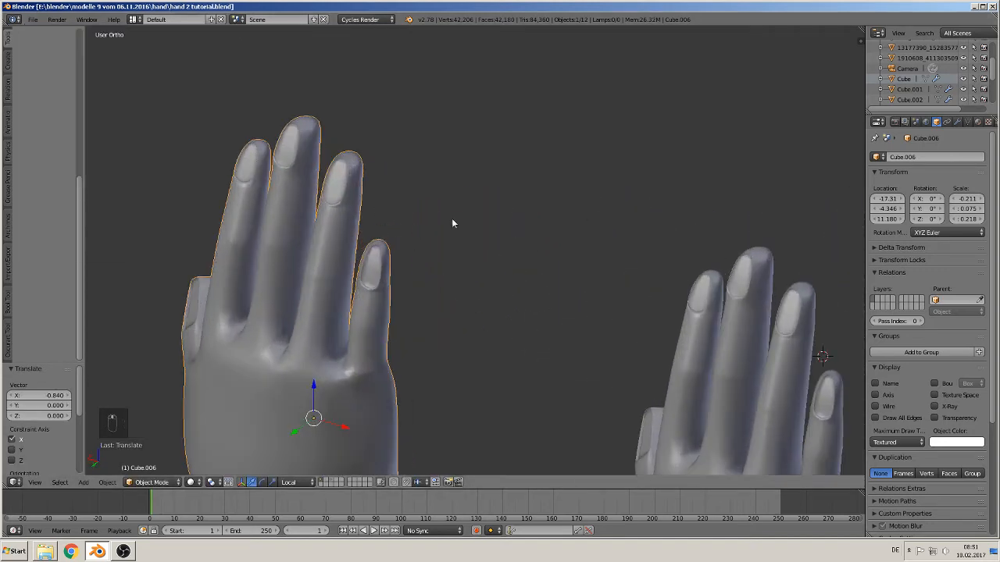
pyautogui.keyDown('shift'); pyautogui.moveTo(452, 217); pyautogui.dragTo(629, 309, button='middle'); pyautogui.keyUp('shift')
pyautogui.scroll(2, 492, 386)
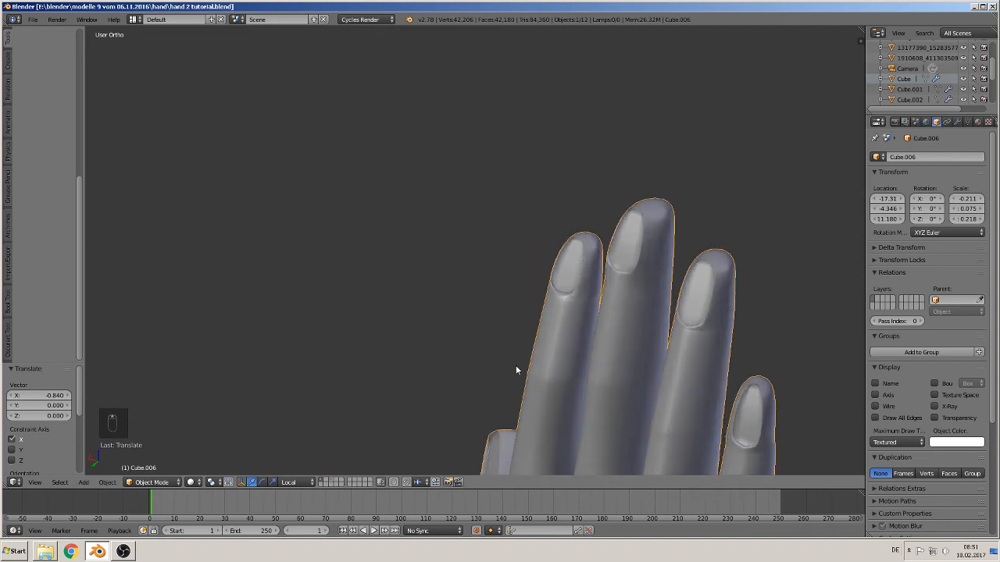
pyautogui.press('Tab')
pyautogui.keyDown('shift'); pyautogui.moveTo(538, 354); pyautogui.dragTo(420, 306, button='middle'); pyautogui.keyUp('shift')
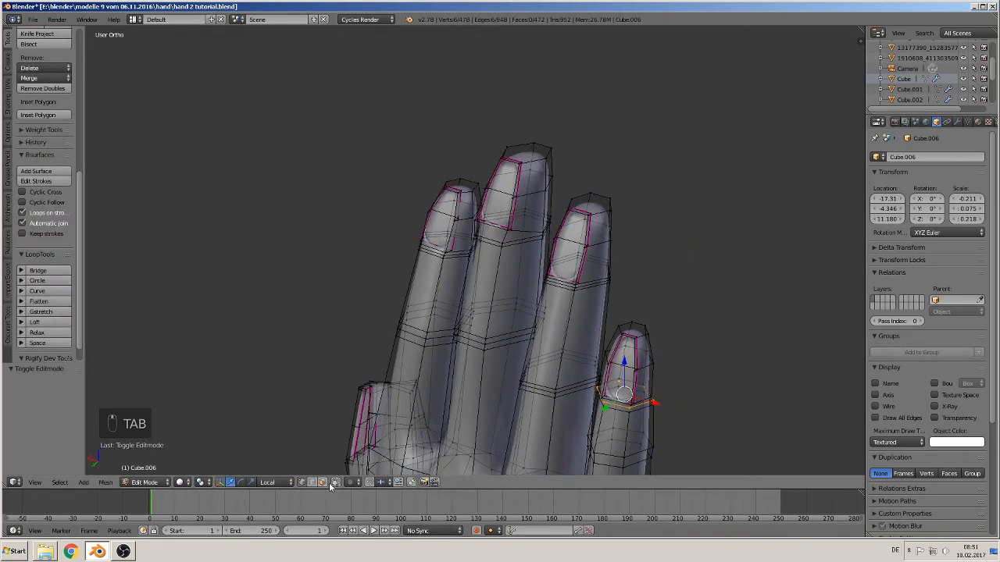
pyautogui.click(322, 482)
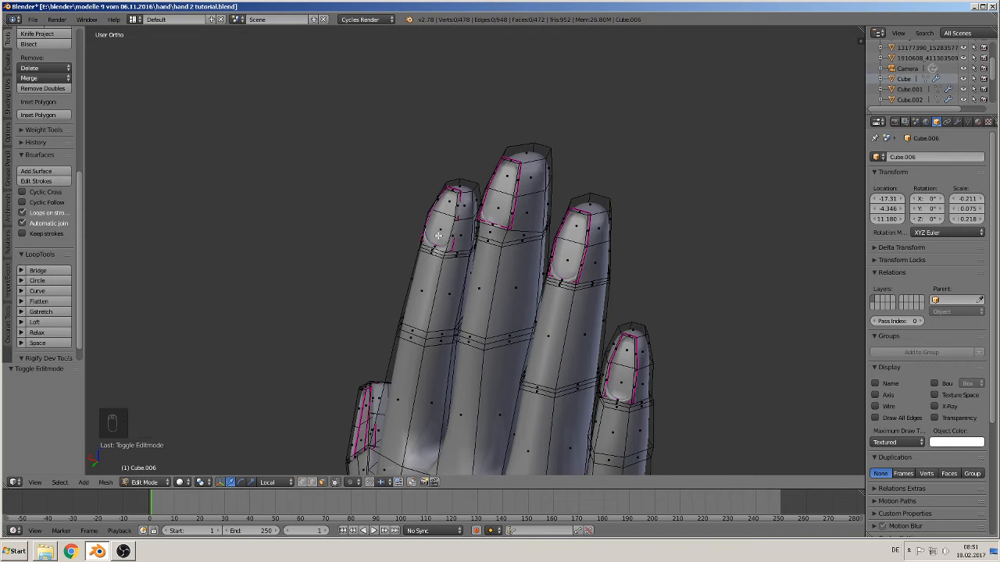
# Select the two faces of the index fingernail and extrude them outward along Y by about 0.003
pyautogui.scroll(4, 438, 236)
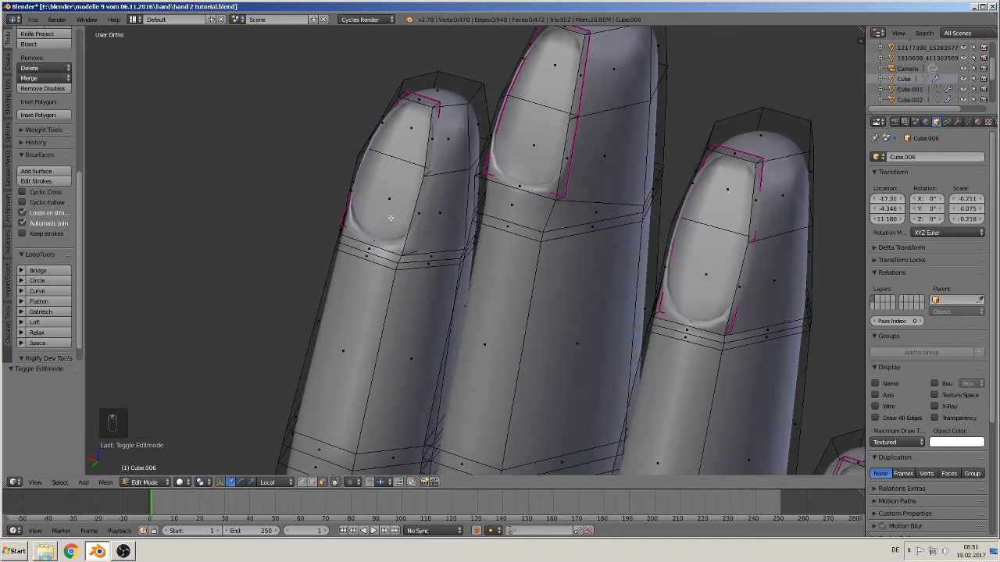
pyautogui.rightClick(391, 218)
pyautogui.keyDown('shift'); pyautogui.rightClick(412, 140); pyautogui.keyUp('shift')
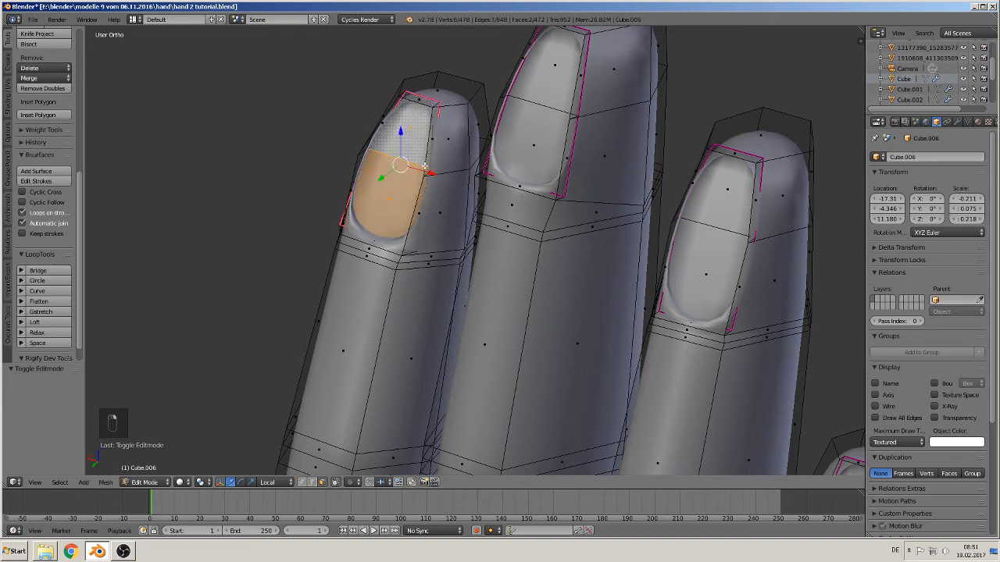
pyautogui.moveTo(424, 167); pyautogui.dragTo(468, 258, button='middle')
pyautogui.press('e')
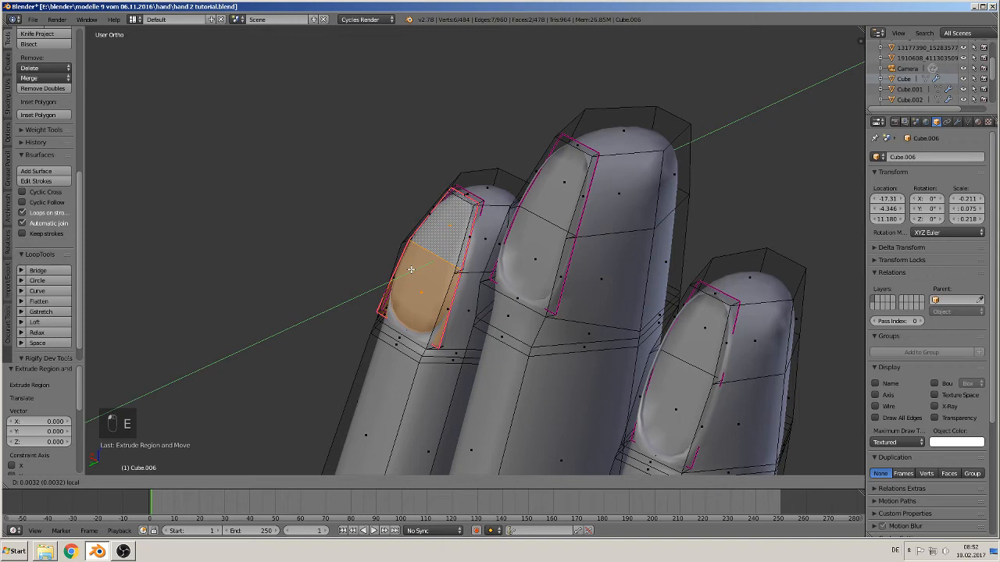
pyautogui.click(411, 269)
pyautogui.moveTo(471, 209); pyautogui.dragTo(455, 258, button='middle')
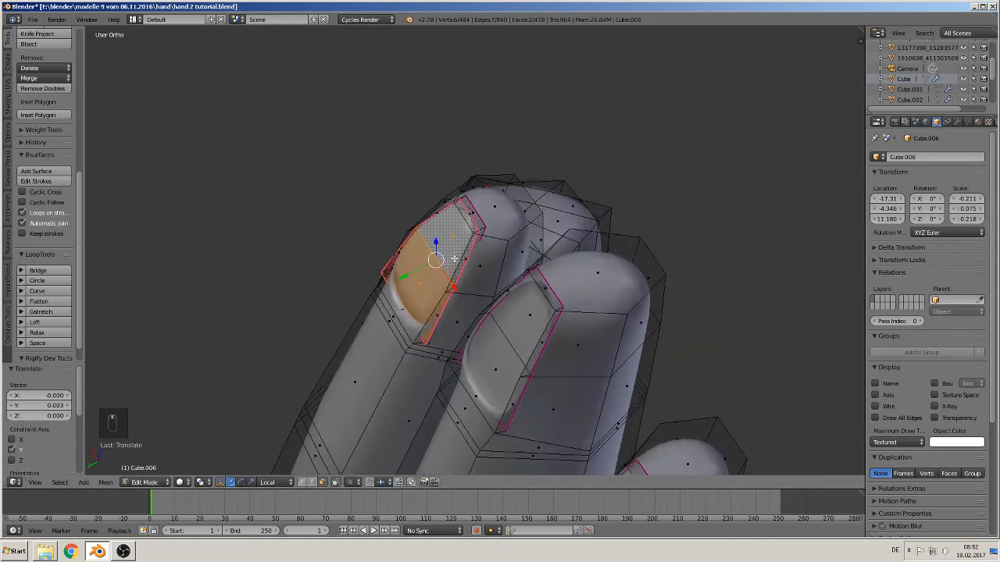
# Try extruding the narrow tip face of the raised index fingernail along Z by about 0.005 and undo it
pyautogui.moveTo(474, 217); pyautogui.dragTo(492, 202, button='middle')
pyautogui.press('e')
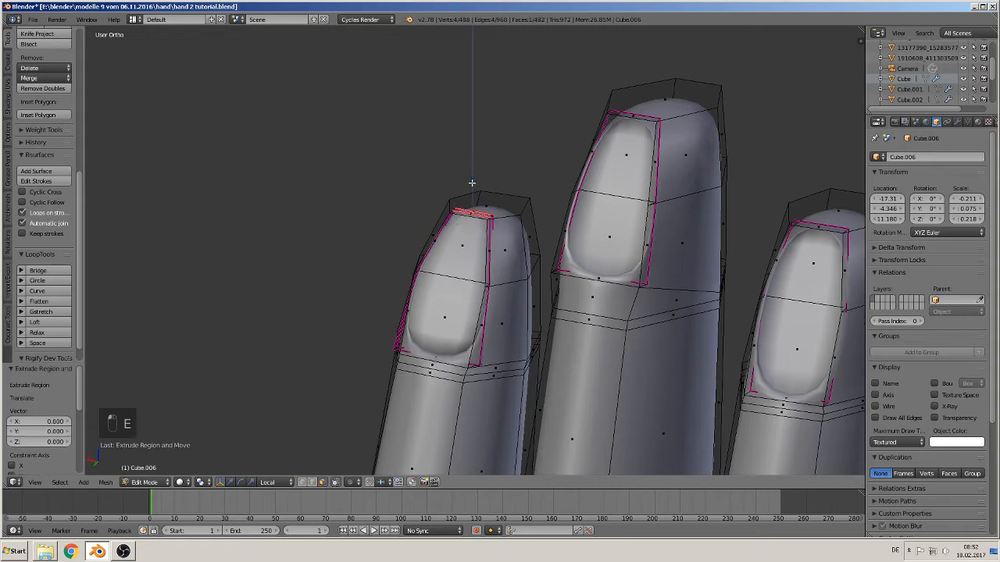
pyautogui.click(472, 172)
pyautogui.moveTo(473, 173); pyautogui.dragTo(546, 266, button='middle')
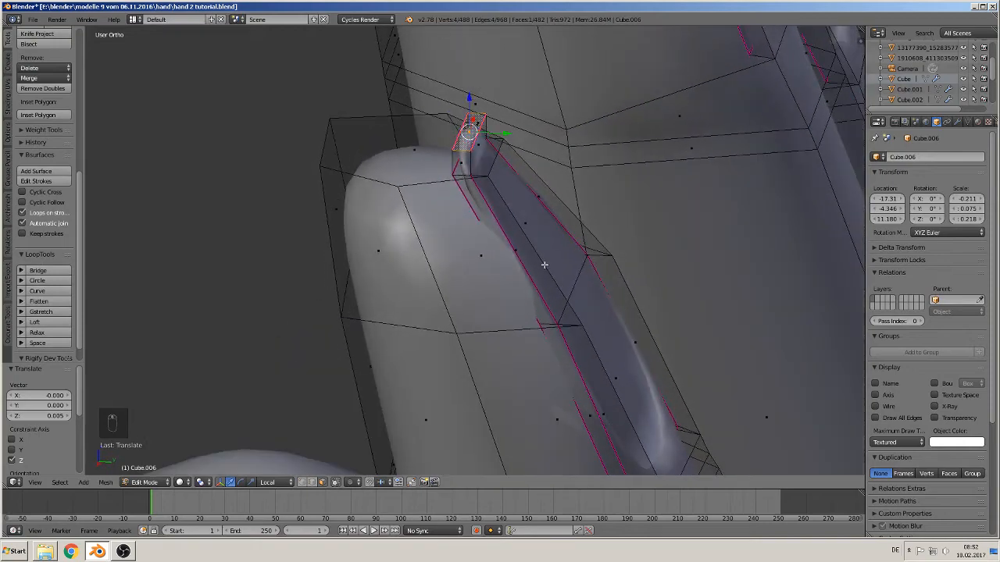
pyautogui.hotkey('ctrl', 'z')
pyautogui.hotkey('ctrl', 'z')
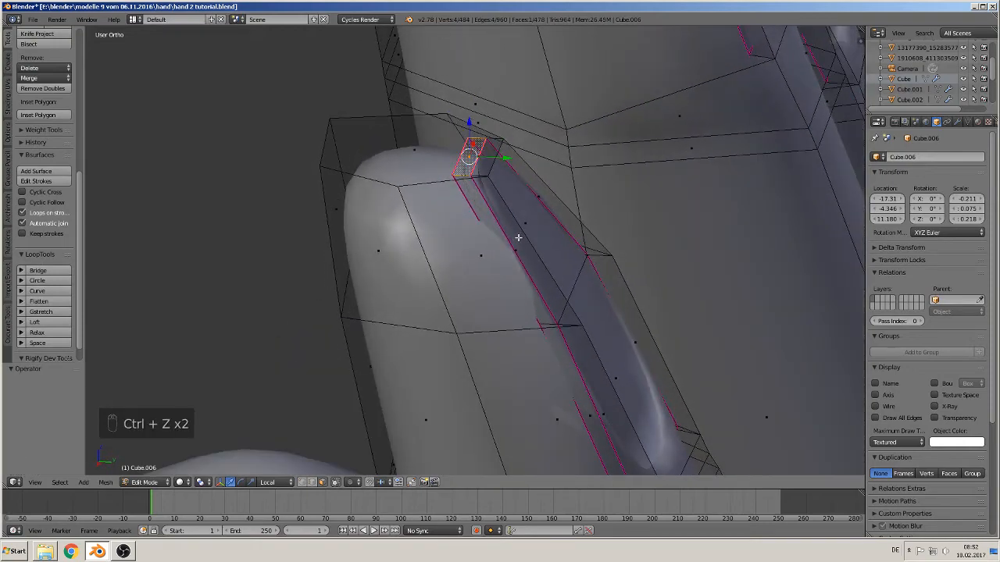
# Try selecting faces around the index nail tip and undo back to the selection of the nail's two main faces
pyautogui.moveTo(518, 237)
pyautogui.mouseDown(button='middle')
pyautogui.moveTo(544, 230)
pyautogui.moveTo(532, 226)
pyautogui.mouseUp(button='middle')
pyautogui.rightClick(526, 212)
pyautogui.rightClick(492, 157)
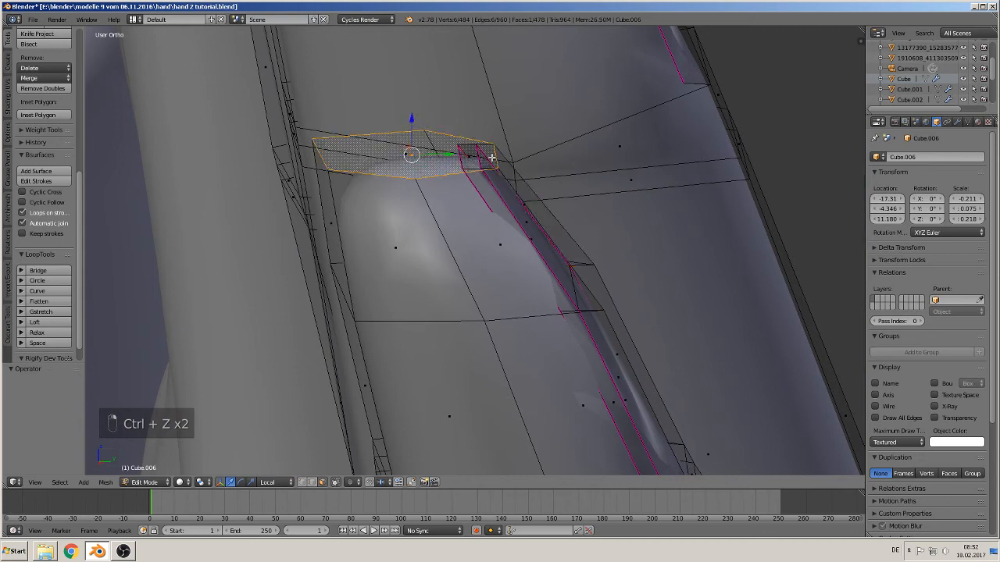
pyautogui.hotkey('ctrl', 'z')
pyautogui.hotkey('ctrl', 'z')
pyautogui.hotkey('ctrl', 'z')
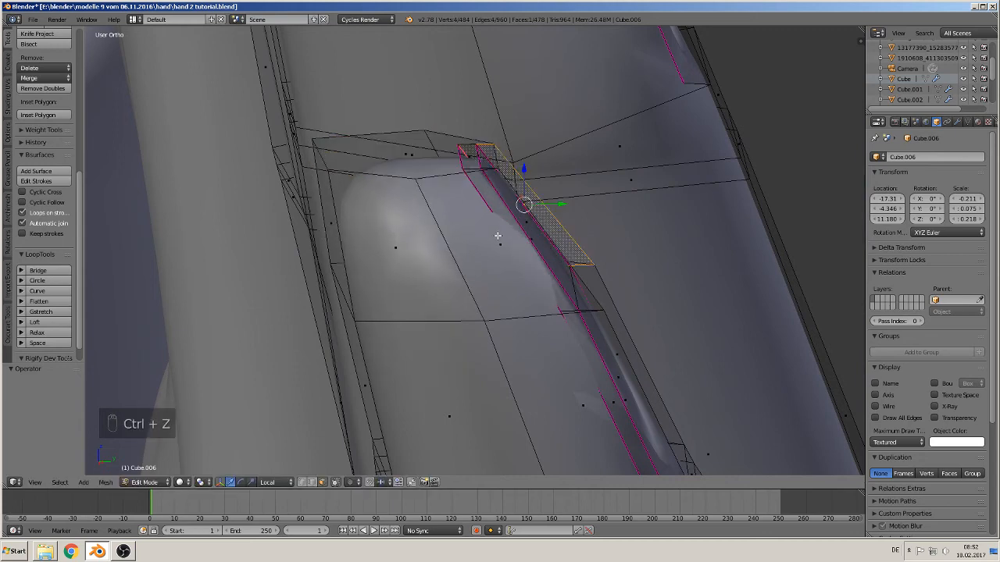
pyautogui.moveTo(496, 235)
pyautogui.mouseDown(button='middle')
pyautogui.moveTo(456, 258)
pyautogui.moveTo(495, 216)
pyautogui.moveTo(480, 226)
pyautogui.mouseUp(button='middle')
pyautogui.hotkey('ctrl', 'z')
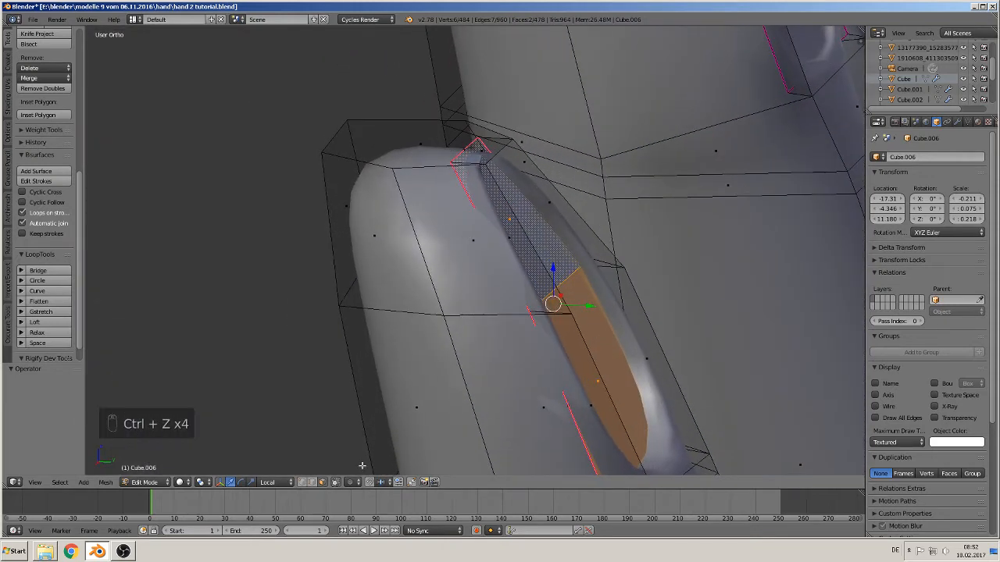
# Select the edge across the tip of the index fingernail and move it along local Y by about -0.006
pyautogui.rightClick(498, 154)
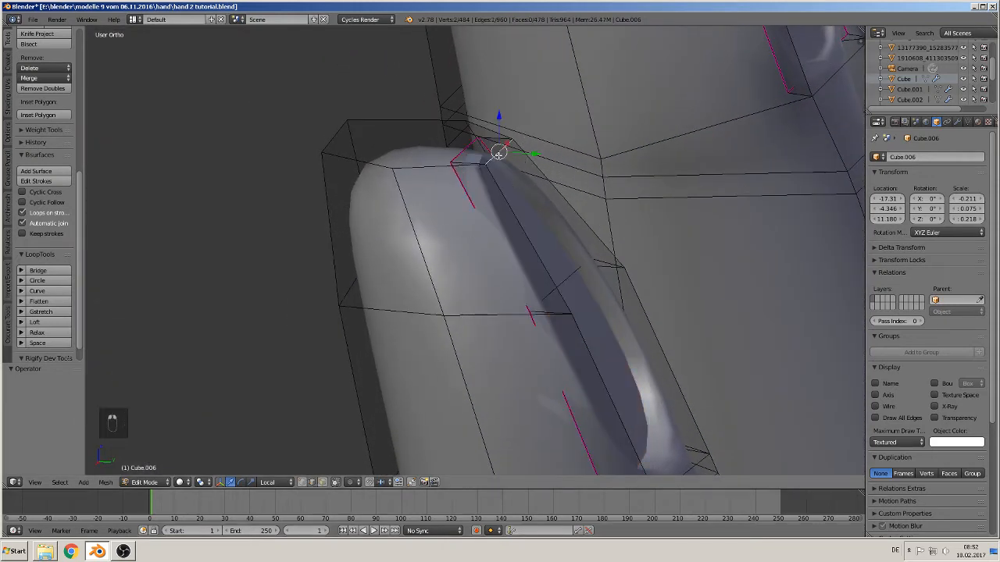
pyautogui.scroll(3, 542, 162)
pyautogui.press('g')
pyautogui.press('y')
pyautogui.press('y')
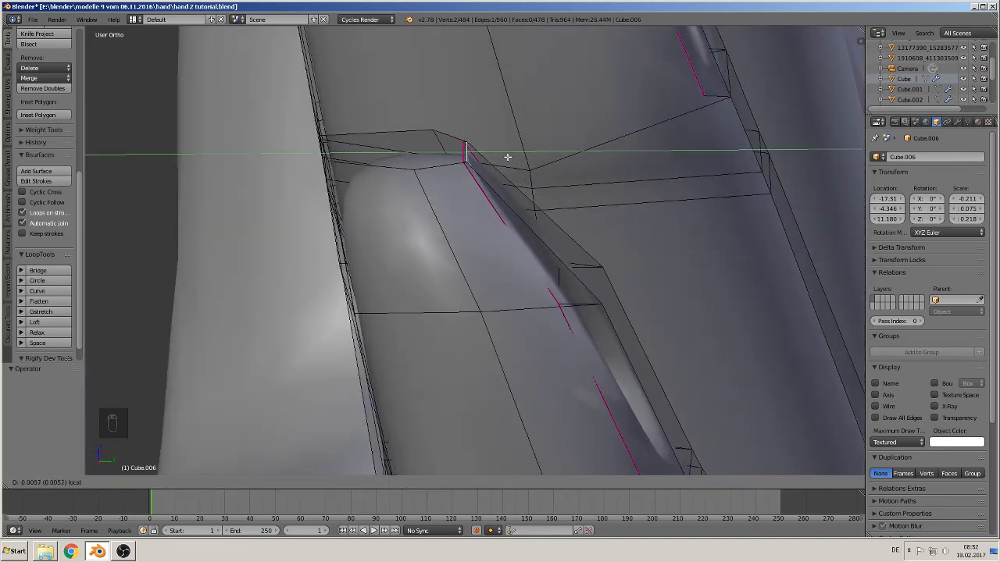
pyautogui.click(508, 157)
pyautogui.moveTo(508, 158); pyautogui.dragTo(522, 245, button='middle')
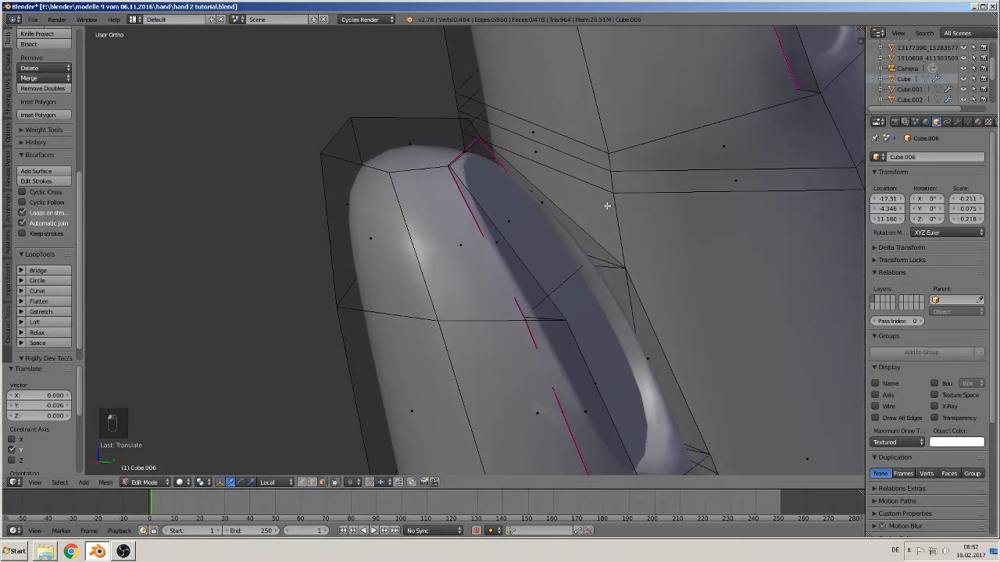
# Select the two main faces of the index fingernail and extrude them outward along Y by about 0.002
pyautogui.rightClick(522, 230)
pyautogui.keyDown('shift'); pyautogui.rightClick(604, 375); pyautogui.keyUp('shift')
pyautogui.moveTo(606, 361); pyautogui.dragTo(627, 339, button='middle')
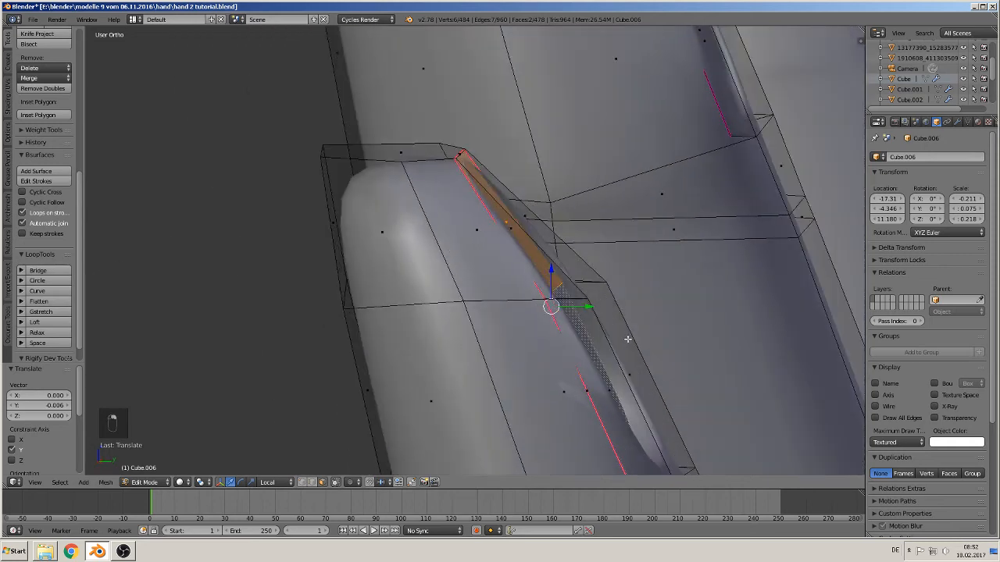
pyautogui.press('e')
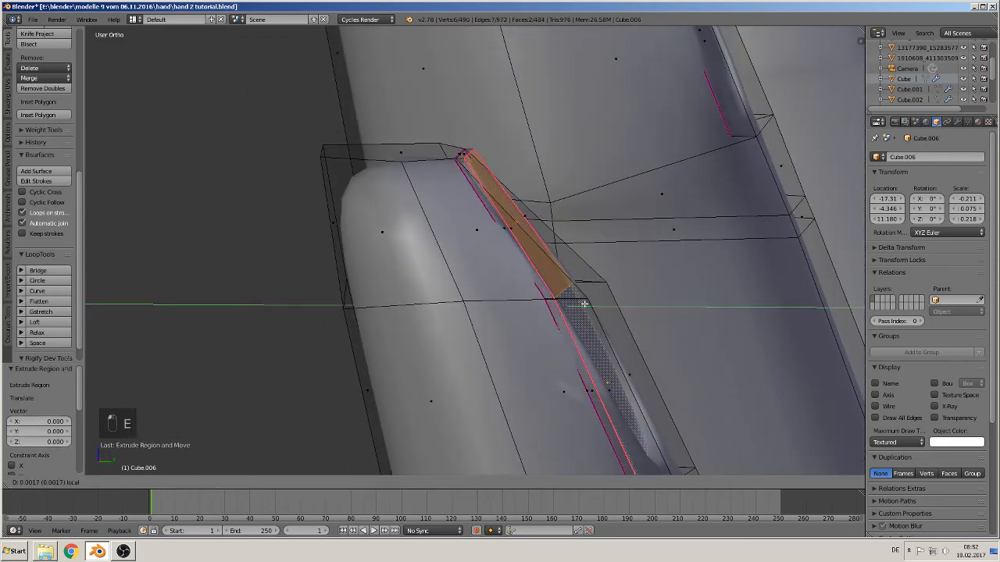
pyautogui.click(576, 301)
# Extrude the narrow tip face of the index nail along Z by about 0.004 and shift it along Y by about -0.002
pyautogui.rightClick(466, 154)
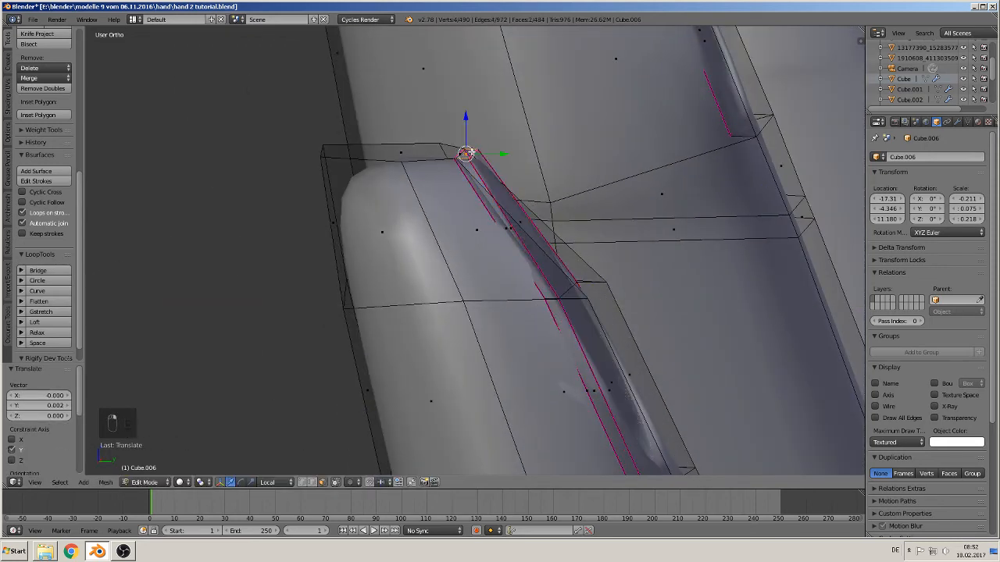
pyautogui.press('e')
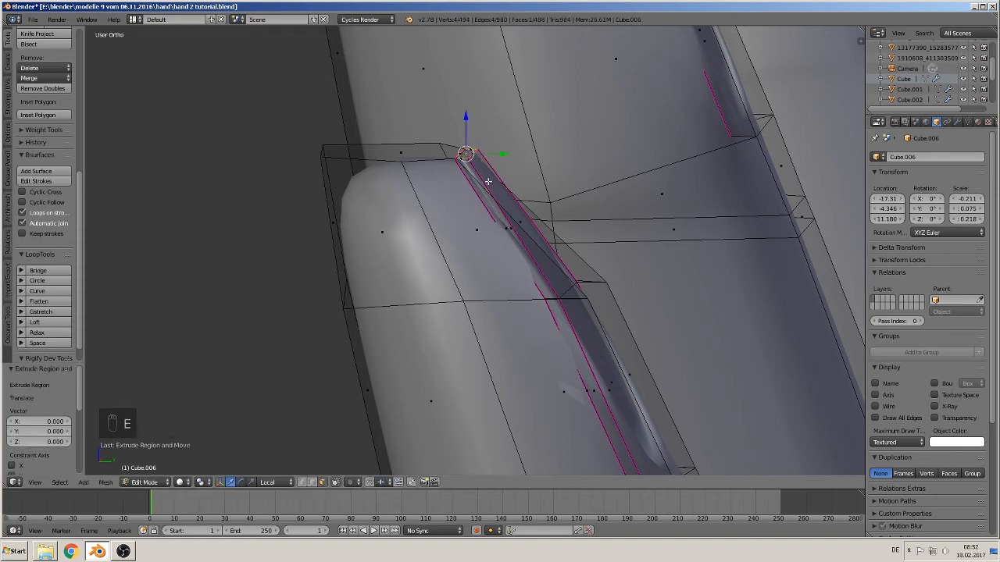
pyautogui.click(460, 96)
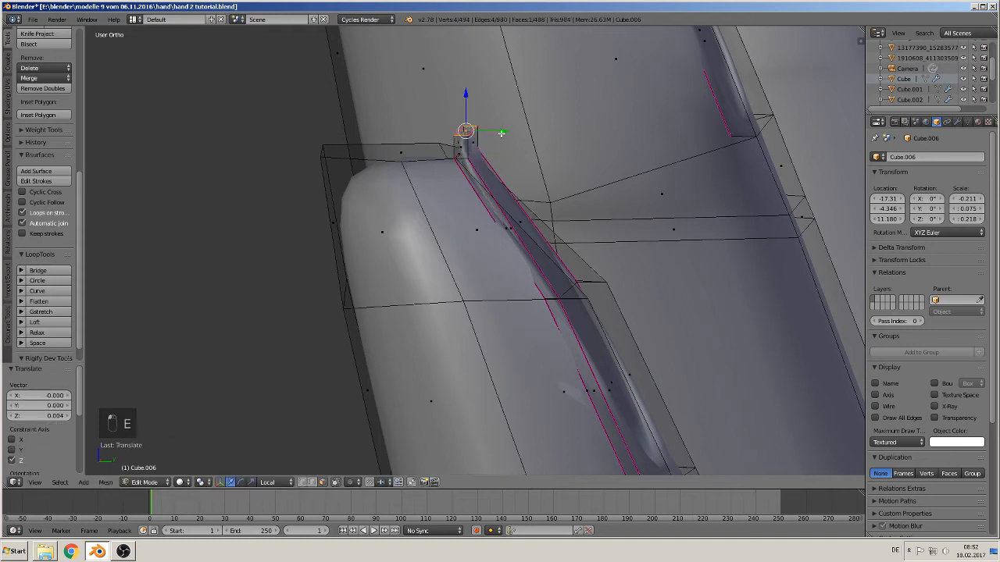
pyautogui.moveTo(500, 134); pyautogui.dragTo(486, 129)
# Scale the extruded index nail tip face along X by about 0.667 and lower it along Z by about 0.002
pyautogui.moveTo(511, 172); pyautogui.dragTo(470, 242, button='middle')
pyautogui.scroll(-2, 399, 228)
pyautogui.press('s')
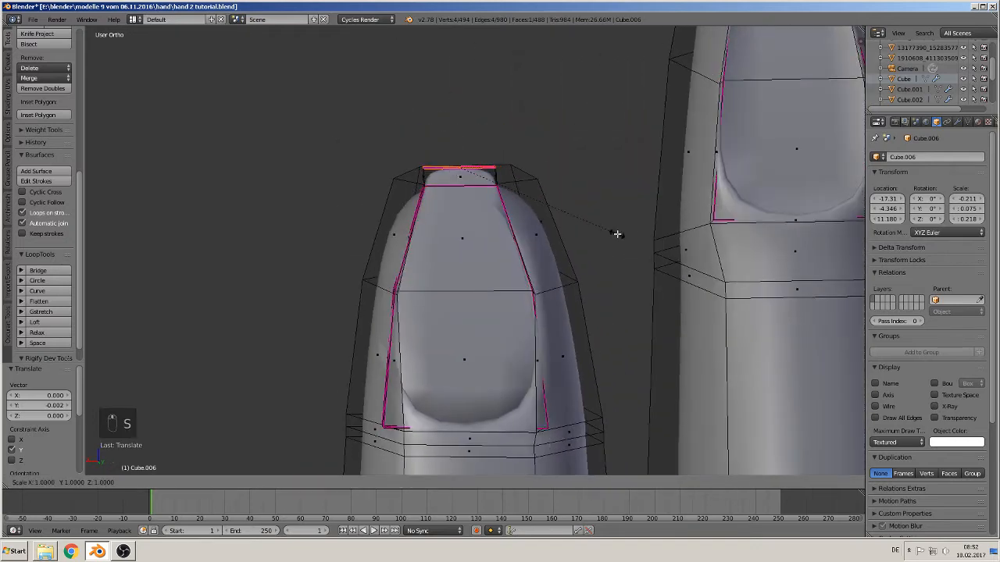
pyautogui.press('x')
pyautogui.click(562, 216)
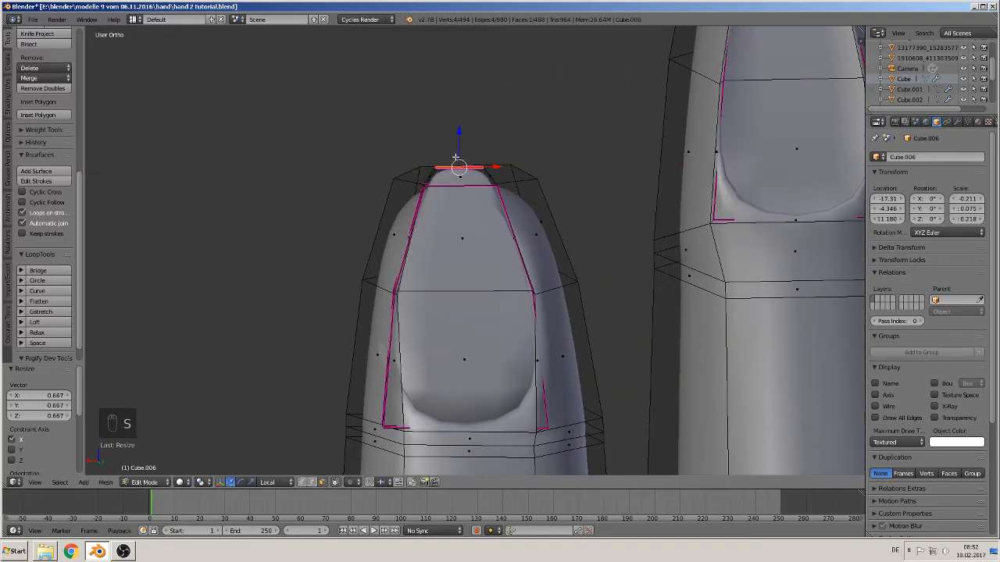
pyautogui.moveTo(459, 137); pyautogui.dragTo(460, 133)
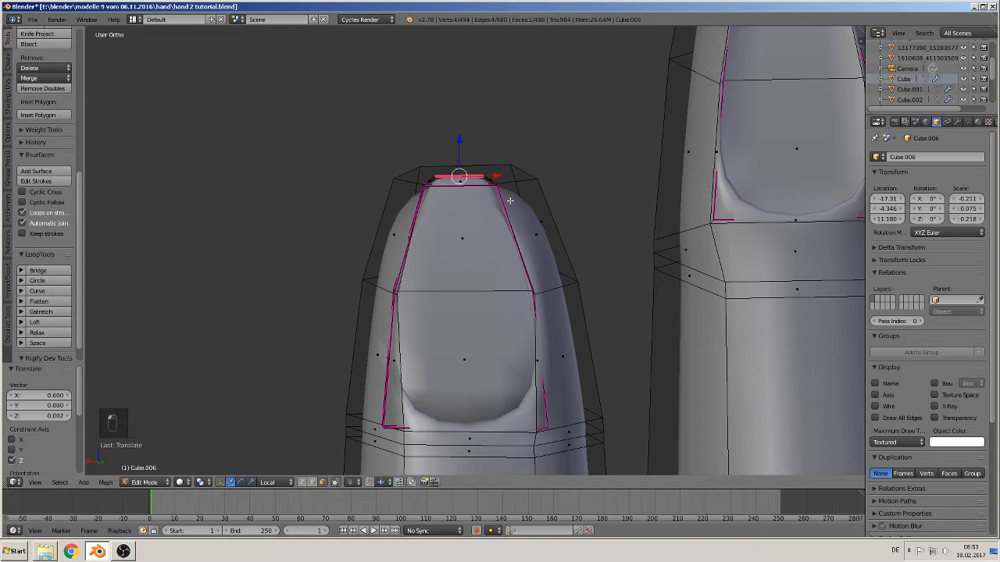
pyautogui.press('Tab')
pyautogui.scroll(-1, 523, 232)
pyautogui.moveTo(523, 235); pyautogui.dragTo(491, 214, button='middle')
pyautogui.scroll(2, 499, 194)
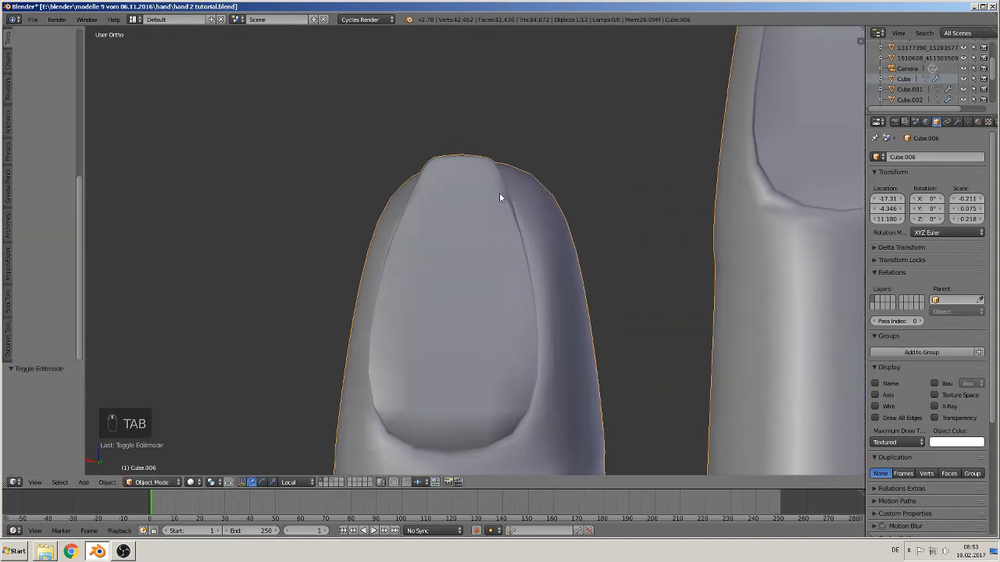
pyautogui.press('Tab')
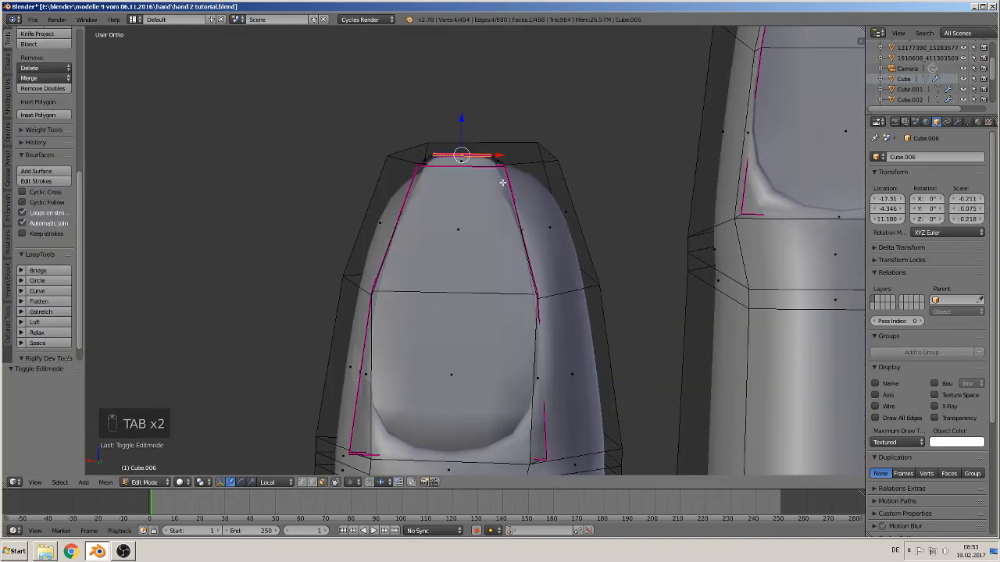
# Select the two cross edges at the base of the index nail's tip extension and scale them along X by about 1.3
pyautogui.keyDown('alt'); pyautogui.rightClick(462, 167); pyautogui.keyUp('alt')
pyautogui.press('a')
pyautogui.press('a')
pyautogui.press('a')
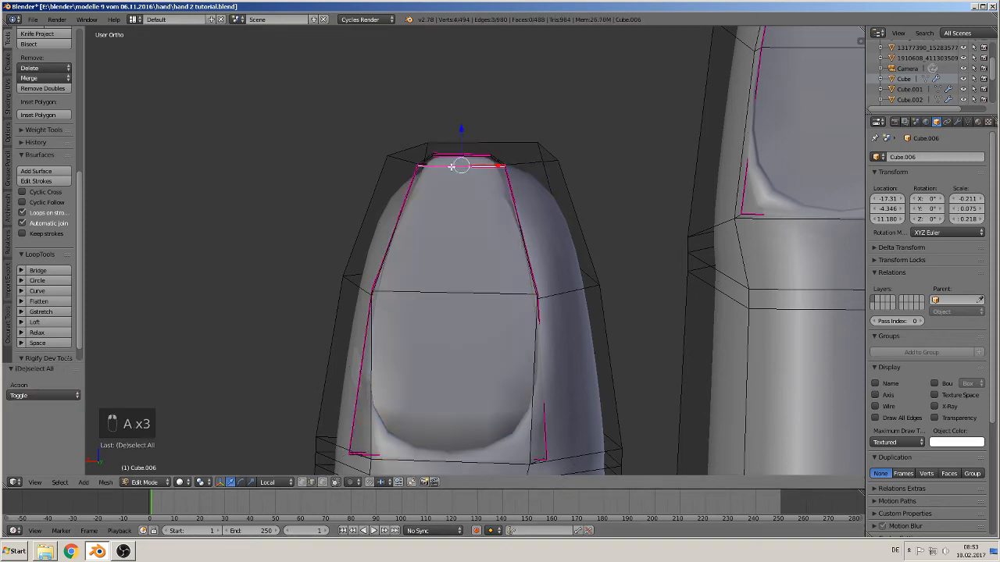
pyautogui.moveTo(460, 195); pyautogui.dragTo(436, 201, button='middle')
pyautogui.keyDown('alt'); pyautogui.rightClick(427, 174); pyautogui.keyUp('alt')
pyautogui.keyDown('alt'); pyautogui.rightClick(424, 174); pyautogui.keyUp('alt')
pyautogui.keyDown('shift'); pyautogui.rightClick(448, 180); pyautogui.keyUp('shift')
pyautogui.press('s')
pyautogui.press('x')
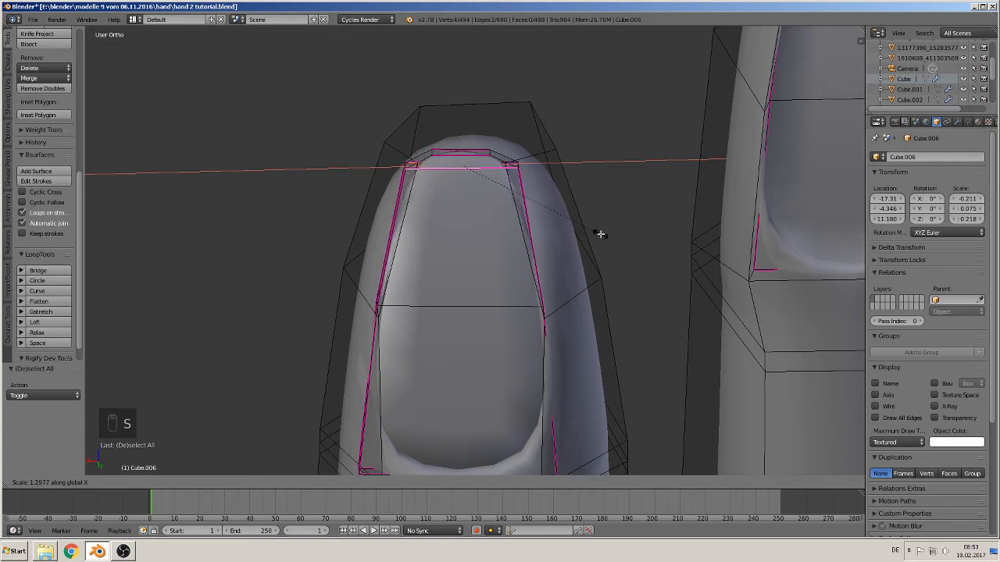
pyautogui.click(598, 232)
# Move the inner tip edge of the middle fingernail along local Y by about -0.003
pyautogui.press('Tab')
pyautogui.scroll(-2, 590, 242)
pyautogui.moveTo(585, 253); pyautogui.dragTo(413, 297, button='middle')
pyautogui.press('Tab')
pyautogui.scroll(3, 424, 270)
pyautogui.moveTo(425, 261); pyautogui.dragTo(456, 409, button='middle')
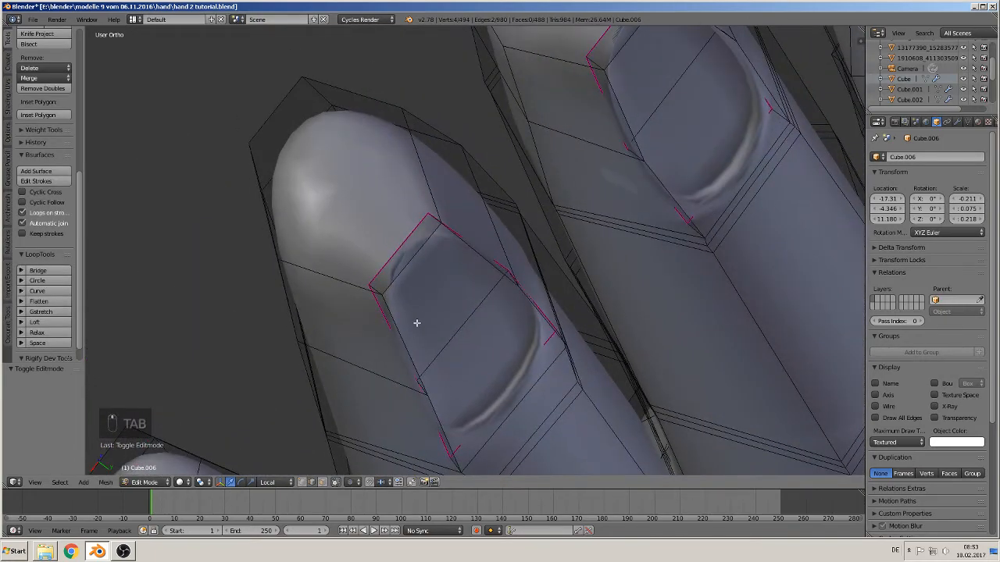
pyautogui.moveTo(416, 323); pyautogui.dragTo(450, 318, button='middle')
pyautogui.rightClick(308, 166)
pyautogui.press('g')
pyautogui.press('y')
pyautogui.press('y')
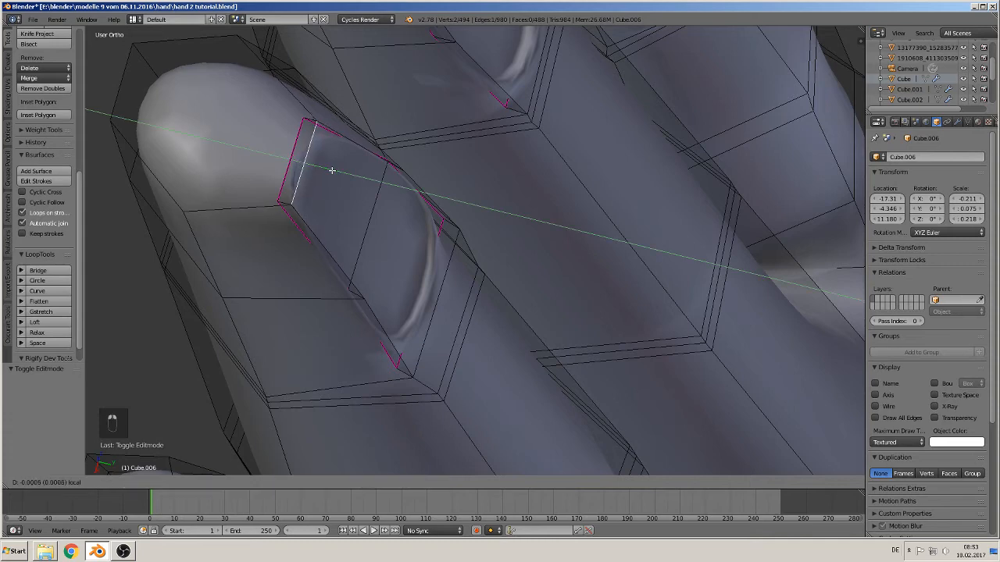
pyautogui.click(321, 169)
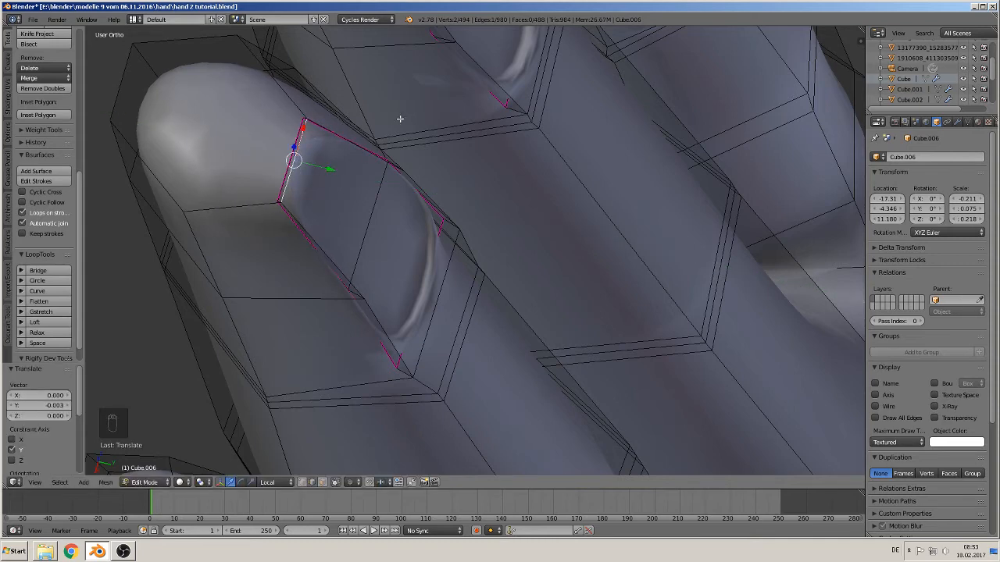
# Move the inner tip edge of the ring fingernail along local Y by about -0.003
pyautogui.moveTo(400, 118); pyautogui.dragTo(339, 192, button='middle')
pyautogui.press('g')
pyautogui.press('y')
pyautogui.press('y')
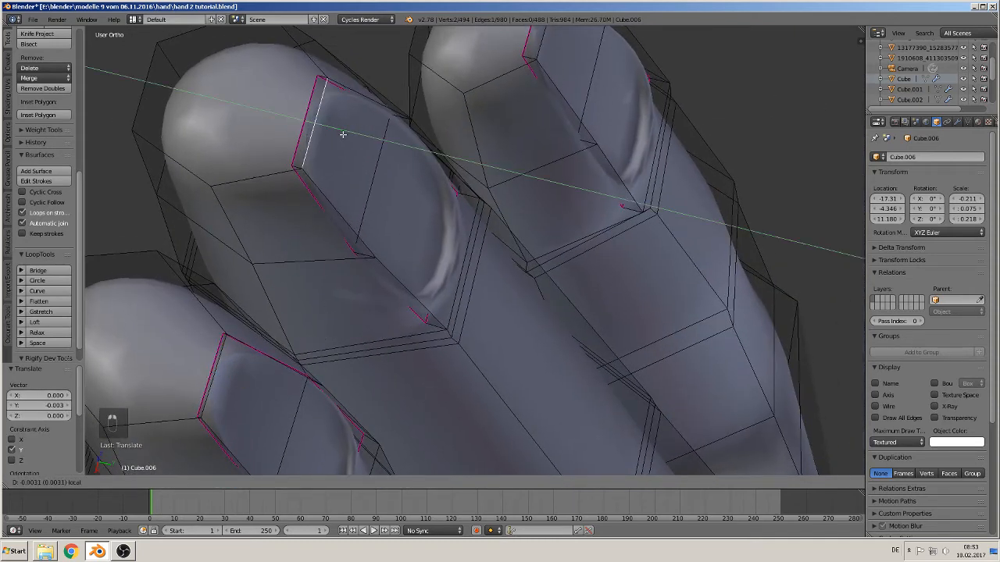
pyautogui.click(334, 132)
# Move the inner tip edge of the little fingernail along local Y by about -0.003
pyautogui.moveTo(334, 132); pyautogui.dragTo(542, 34, button='middle')
pyautogui.rightClick(454, 198)
pyautogui.press('g')
pyautogui.press('y')
pyautogui.press('y')
pyautogui.click(471, 209)
# In face selection, select the two main faces of the middle fingernail and extrude them outward along Y by about 0.002
pyautogui.keyDown('shift'); pyautogui.moveTo(293, 296); pyautogui.dragTo(290, 195, button='middle'); pyautogui.keyUp('shift')
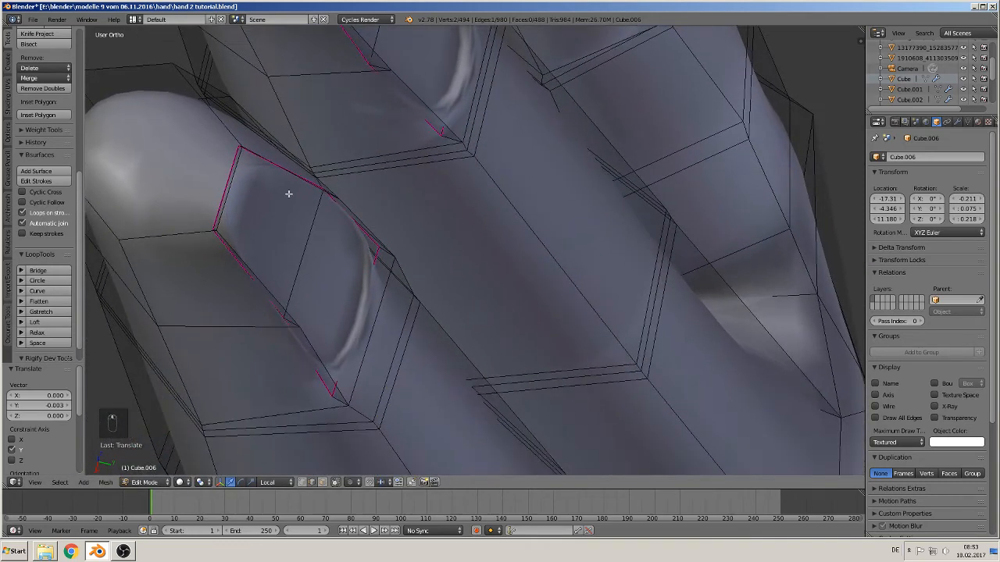
pyautogui.click(321, 482)
pyautogui.rightClick(275, 217)
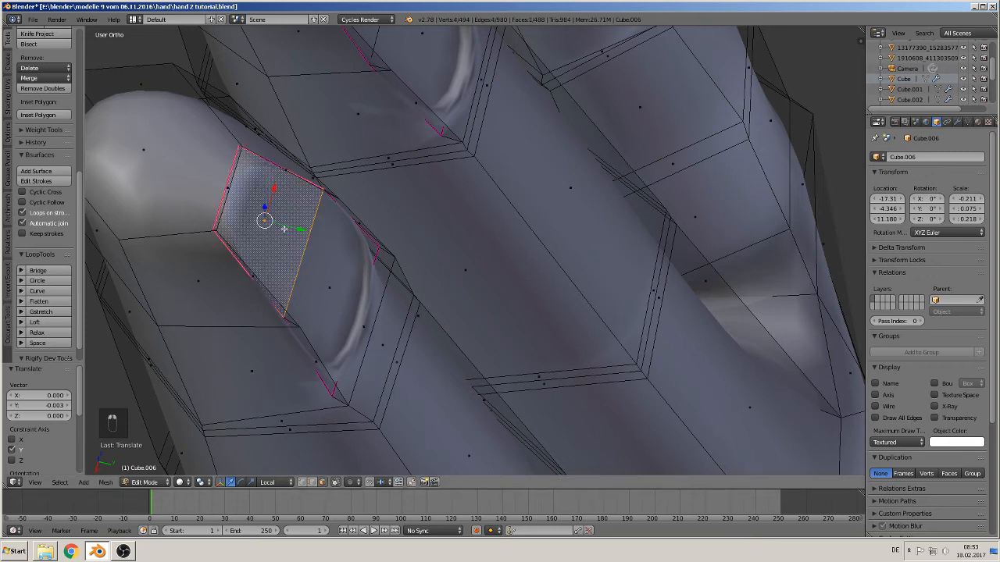
pyautogui.keyDown('shift'); pyautogui.rightClick(328, 278); pyautogui.keyUp('shift')
pyautogui.moveTo(336, 302); pyautogui.dragTo(354, 254, button='middle')
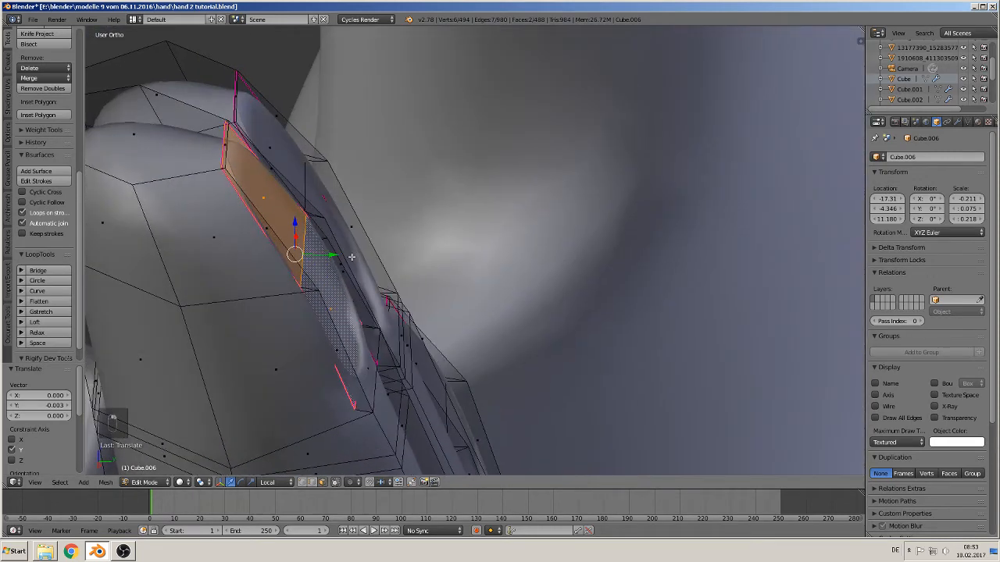
pyautogui.press('e')
pyautogui.moveTo(321, 254); pyautogui.dragTo(330, 249)
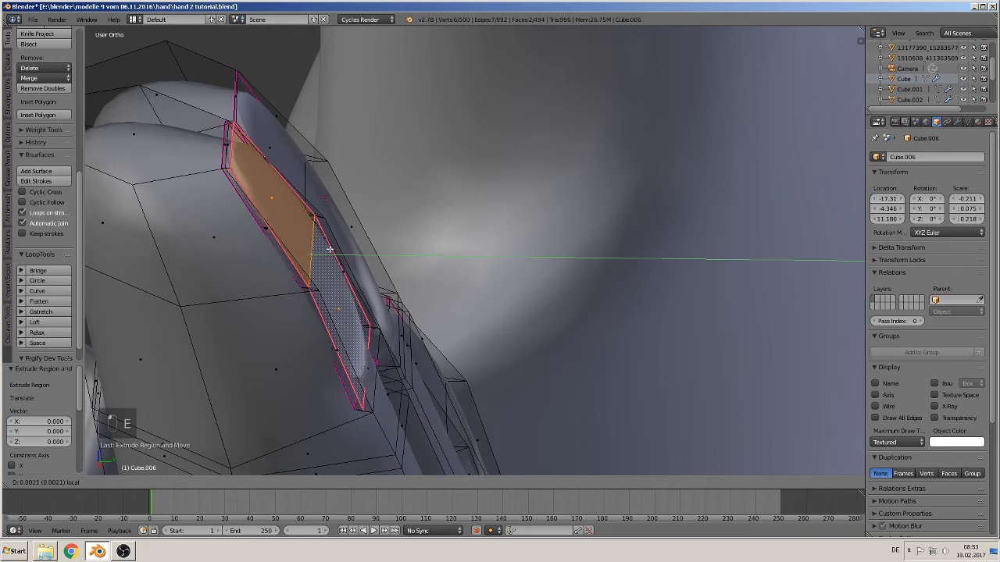
pyautogui.click(331, 249)
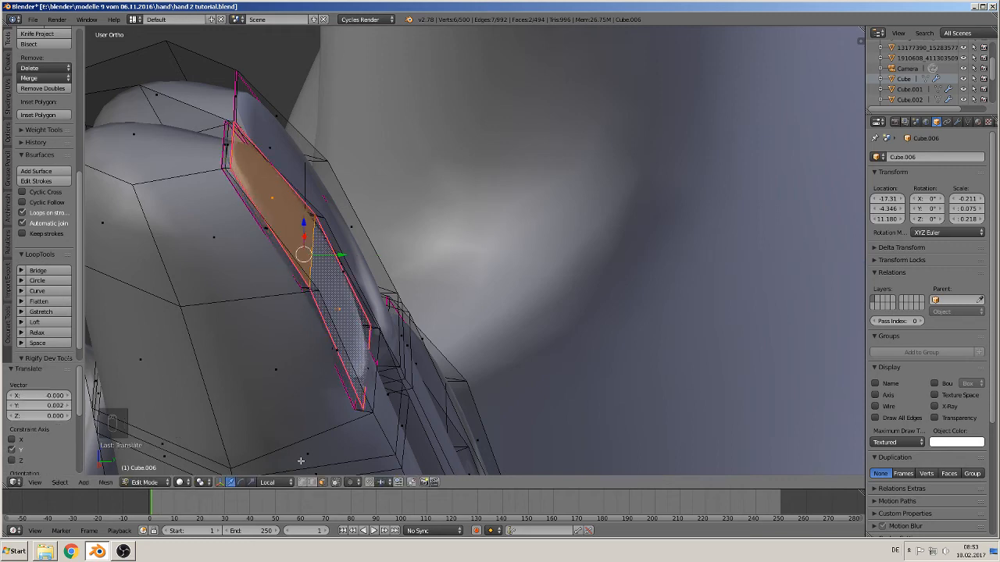
# Extrude the narrow tip face of the middle nail along Z by about 0.004 and shift it along Y by about -0.002
pyautogui.rightClick(232, 147)
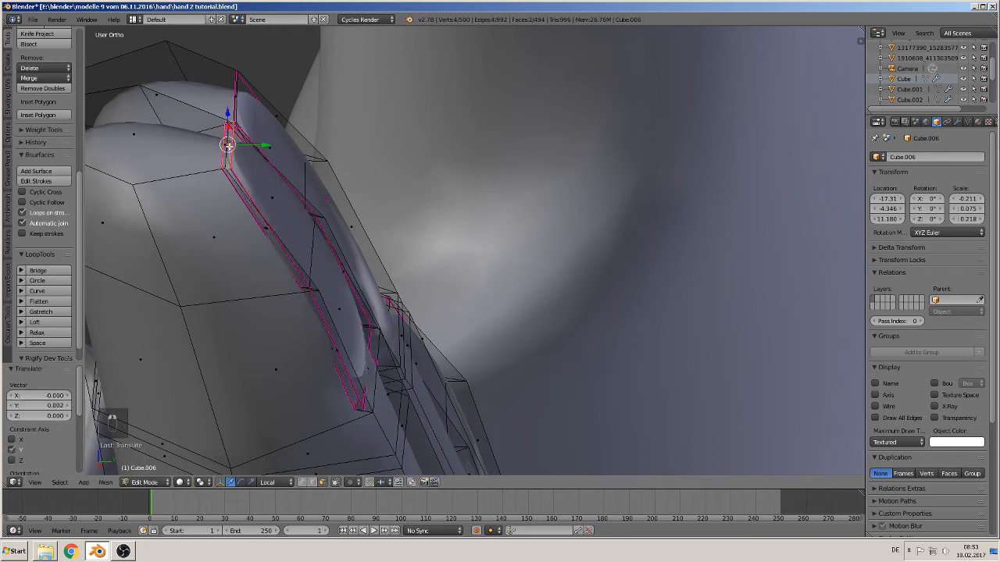
pyautogui.moveTo(235, 179); pyautogui.dragTo(230, 142, button='middle')
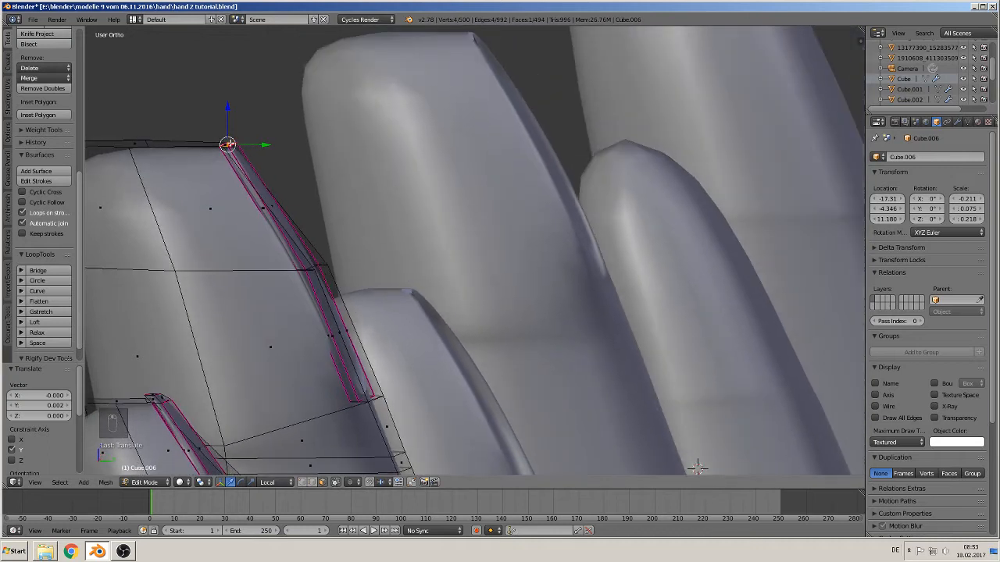
pyautogui.press('e')
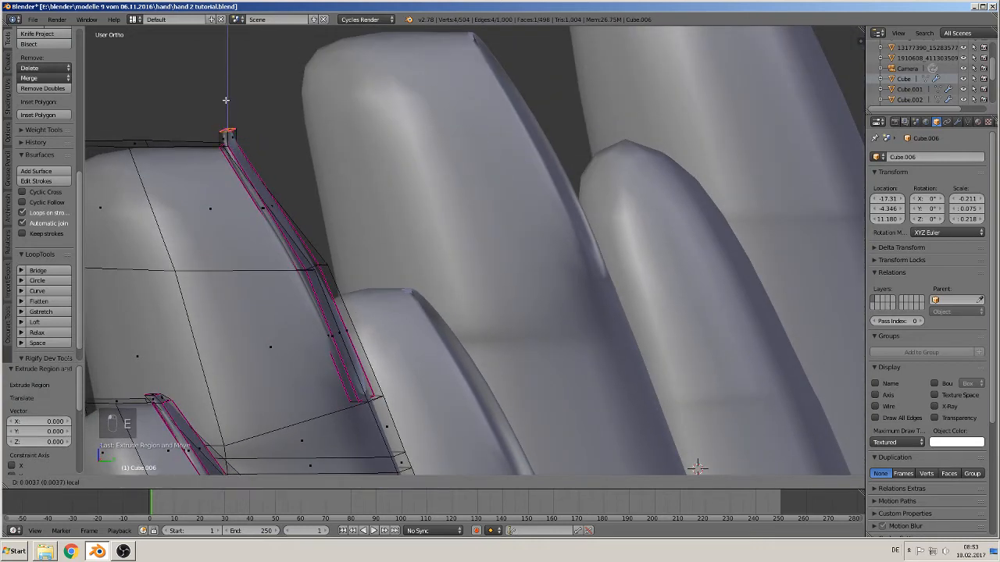
pyautogui.moveTo(225, 100); pyautogui.dragTo(226, 100)
pyautogui.moveTo(256, 130); pyautogui.dragTo(249, 129)
# Narrow the extruded tip face of the middle nail by scaling it along X by about 0.774
pyautogui.moveTo(275, 165); pyautogui.dragTo(164, 198, button='middle')
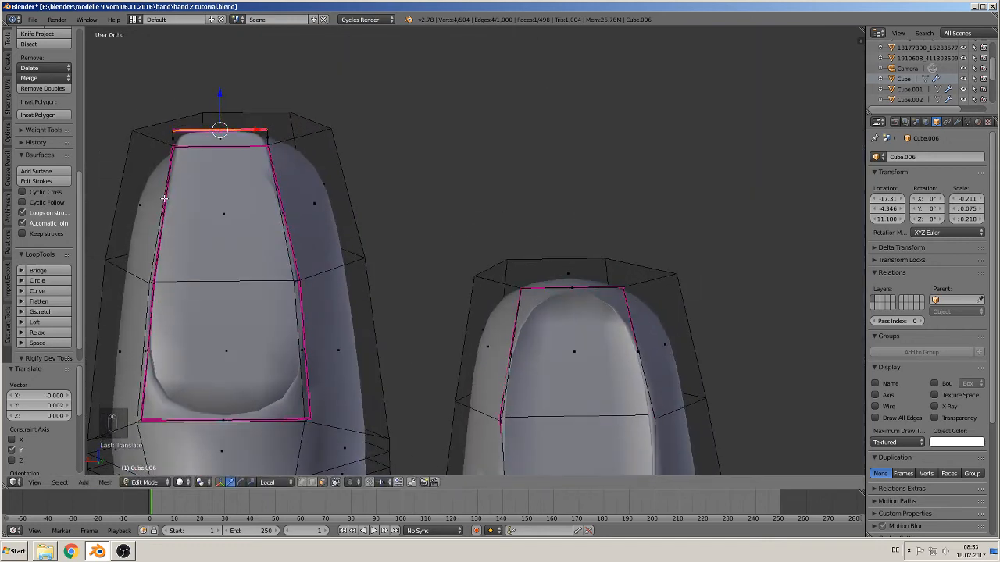
pyautogui.press('s')
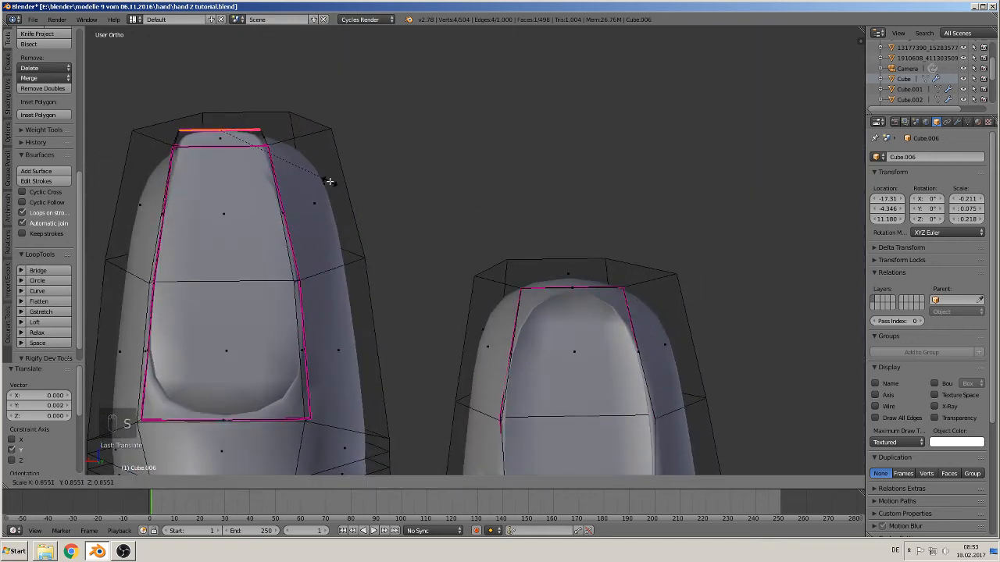
pyautogui.rightClick(328, 181)
pyautogui.press('s')
pyautogui.press('x')
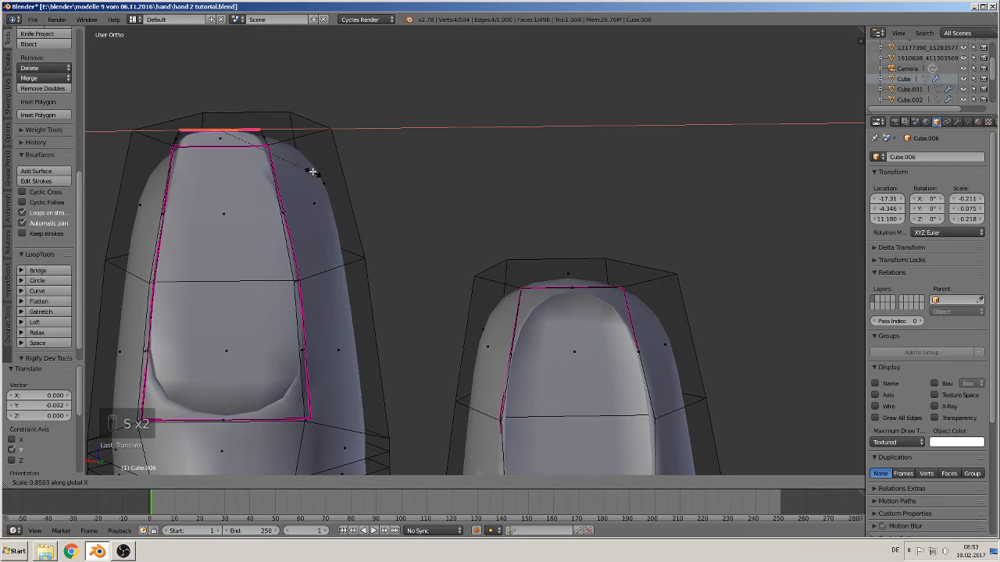
pyautogui.click(309, 168)
# Select the two cross edges where the middle nail's tip begins and widen them along X by a factor of about 1.102
pyautogui.moveTo(229, 166); pyautogui.dragTo(363, 296, button='middle')
pyautogui.scroll(2, 363, 296)
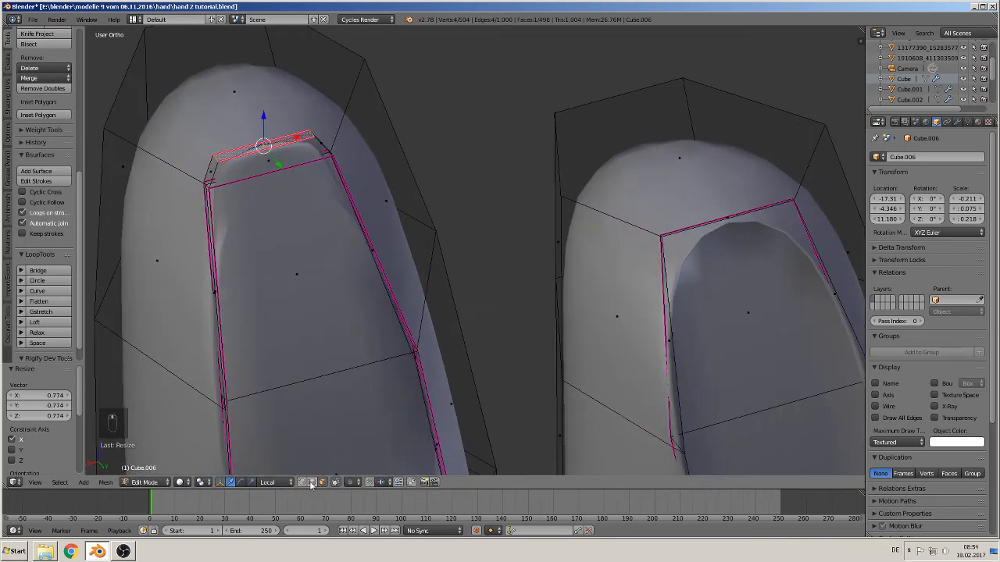
pyautogui.rightClick(208, 178)
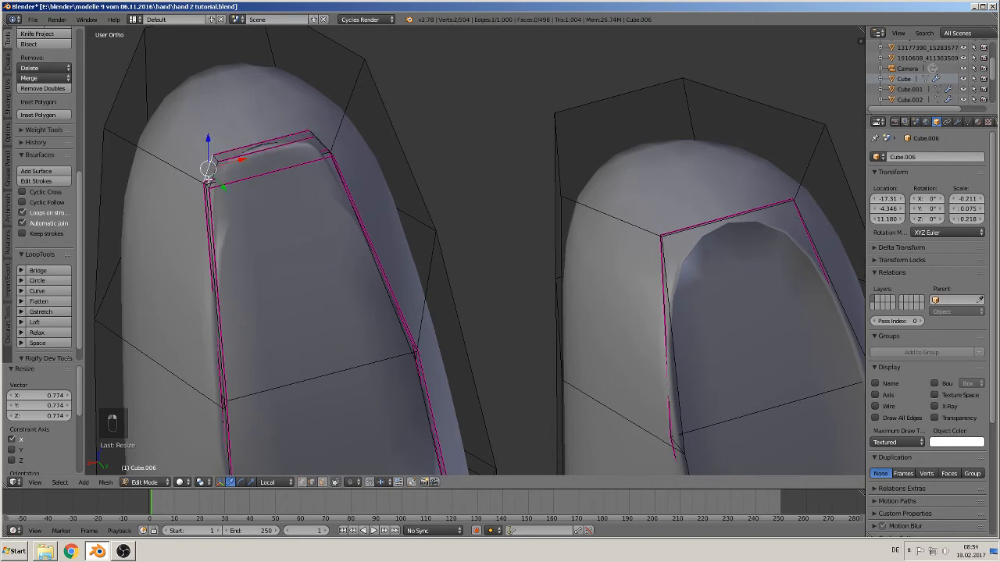
pyautogui.rightClick(210, 179)
pyautogui.keyDown('shift'); pyautogui.moveTo(250, 206); pyautogui.dragTo(366, 213, button='middle'); pyautogui.keyUp('shift')
pyautogui.rightClick(397, 201)
pyautogui.scroll(1, 397, 200)
pyautogui.scroll(2, 350, 206)
pyautogui.scroll(1, 350, 206)
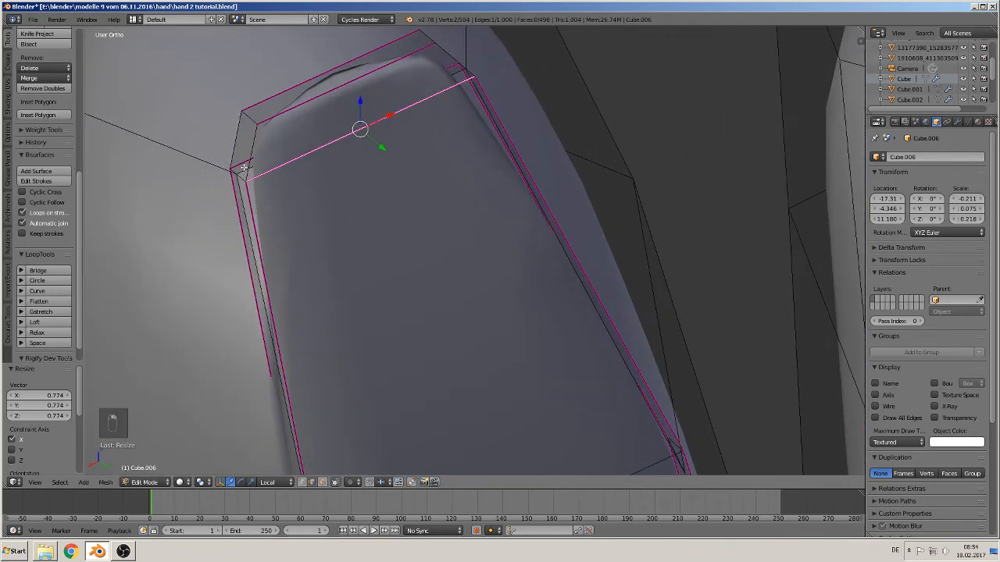
pyautogui.keyDown('shift'); pyautogui.rightClick(236, 164); pyautogui.keyUp('shift')
pyautogui.rightClick(237, 165)
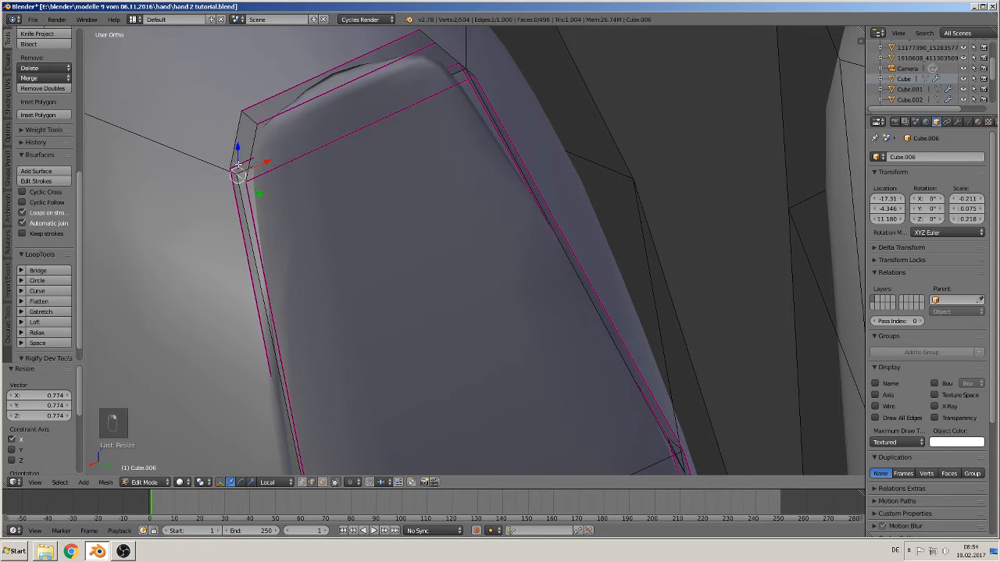
pyautogui.press('z')
pyautogui.rightClick(237, 163)
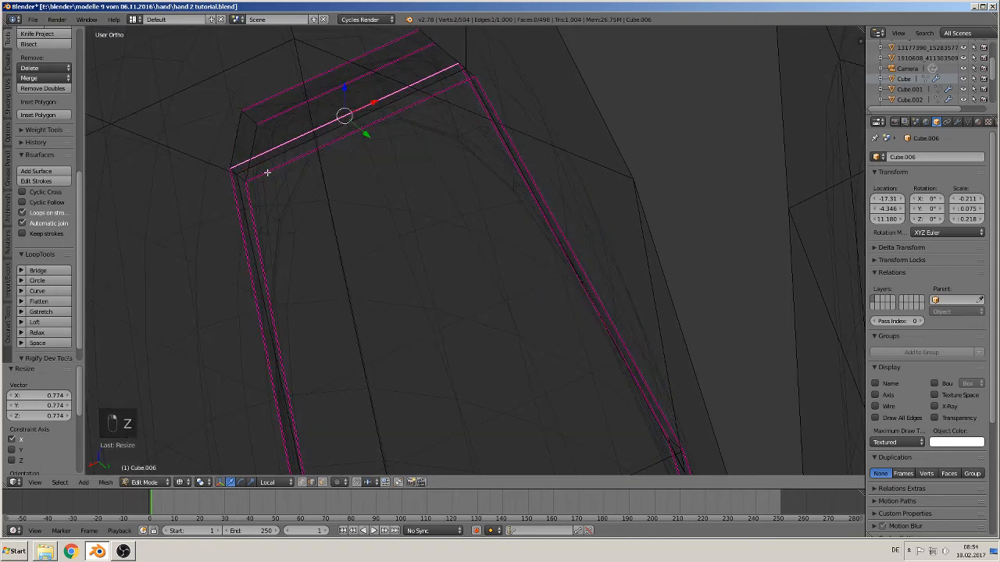
pyautogui.keyDown('shift'); pyautogui.rightClick(267, 173); pyautogui.keyUp('shift')
pyautogui.click(182, 482)
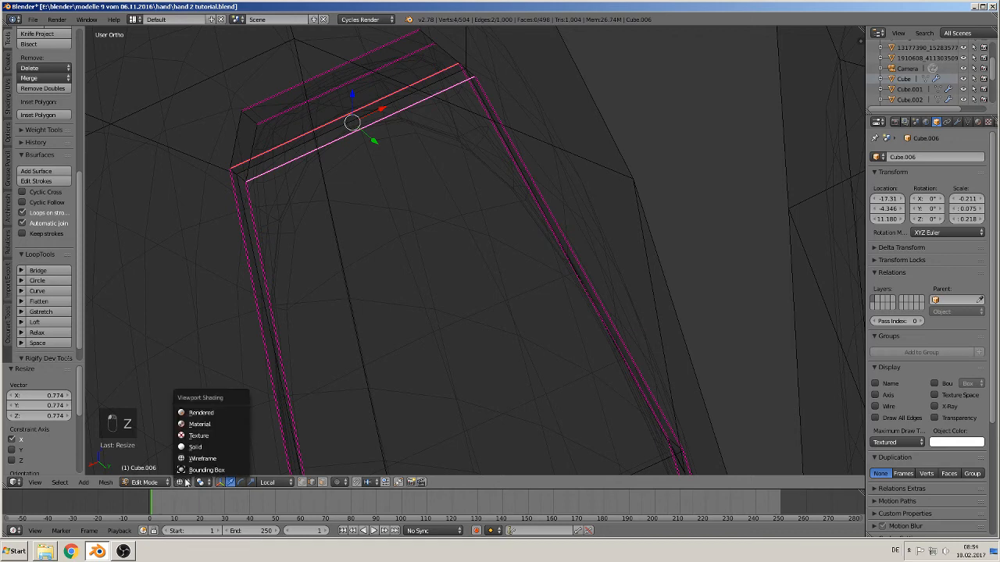
pyautogui.click(191, 448)
pyautogui.moveTo(223, 409); pyautogui.dragTo(172, 362, button='middle')
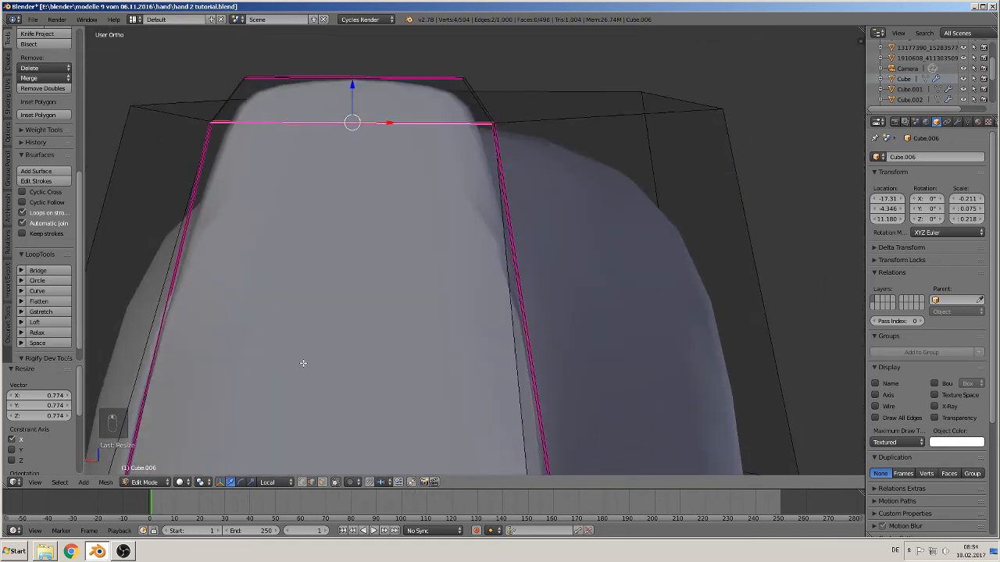
pyautogui.press('s')
pyautogui.press('x')
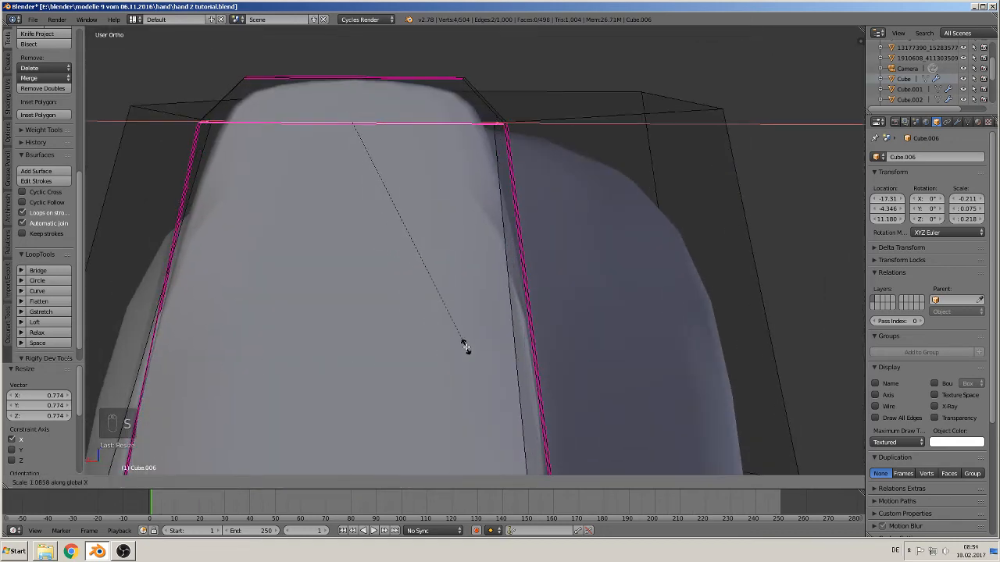
pyautogui.click(475, 346)
# Narrow the two outermost end edges of the middle nail's tip along X and return to Object Mode
pyautogui.keyDown('alt'); pyautogui.keyDown('shift'); pyautogui.rightClick(424, 88); pyautogui.keyUp('shift'); pyautogui.keyUp('alt')
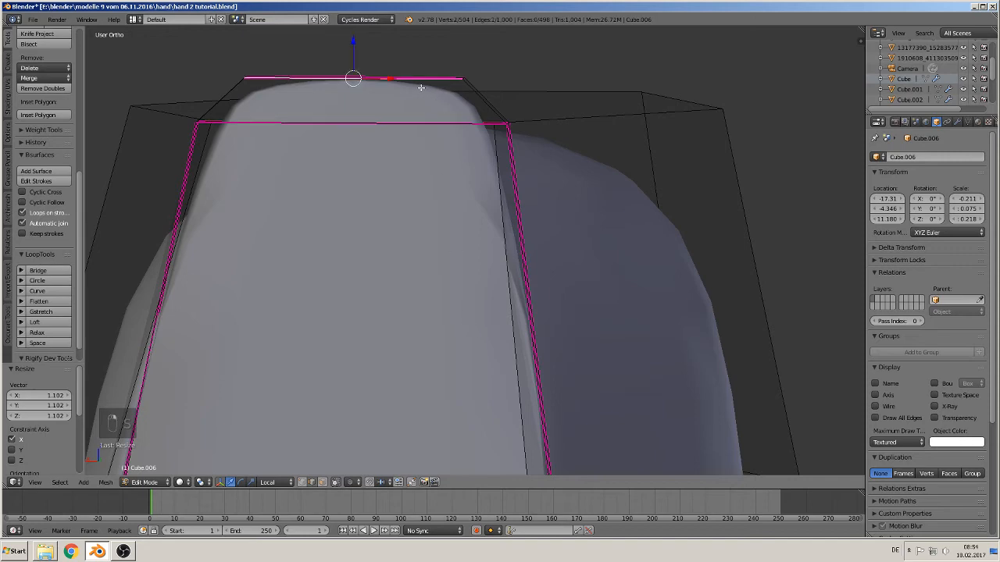
pyautogui.moveTo(435, 93); pyautogui.dragTo(432, 162, button='middle')
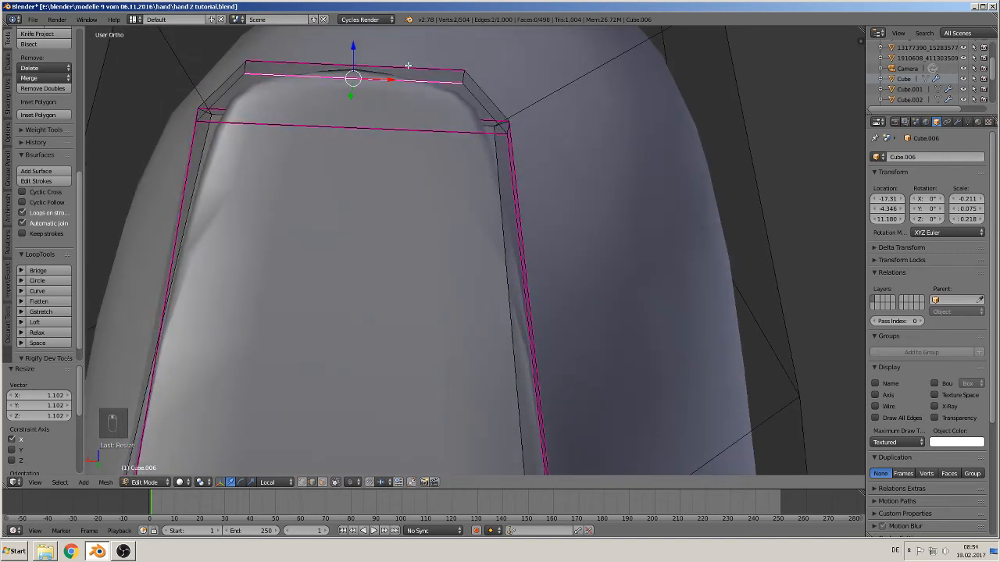
pyautogui.moveTo(555, 223); pyautogui.dragTo(565, 198, button='middle')
pyautogui.press('s')
pyautogui.press('x')
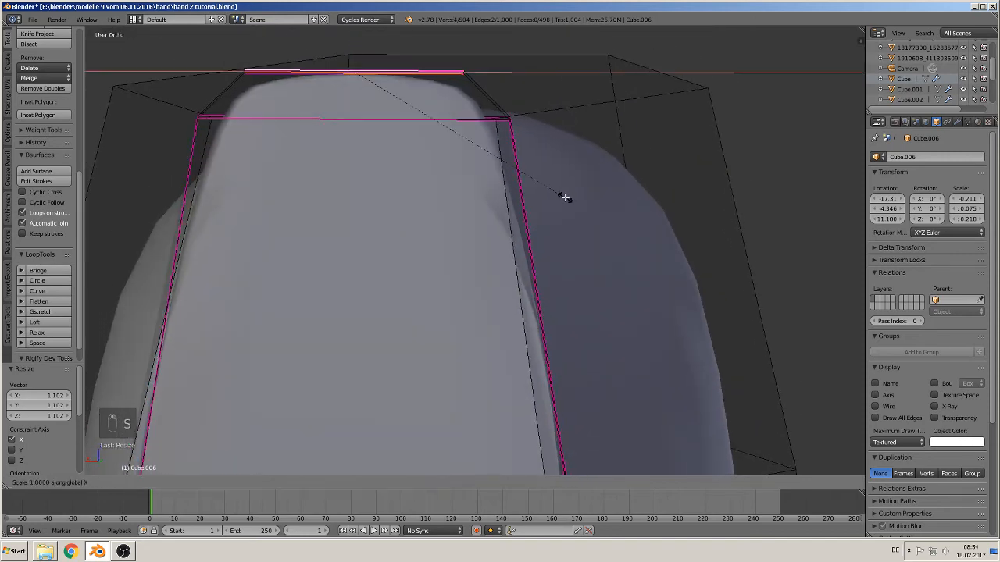
pyautogui.click(468, 132)
pyautogui.scroll(-3, 475, 172)
pyautogui.press('Tab')
pyautogui.scroll(-7, 507, 306)
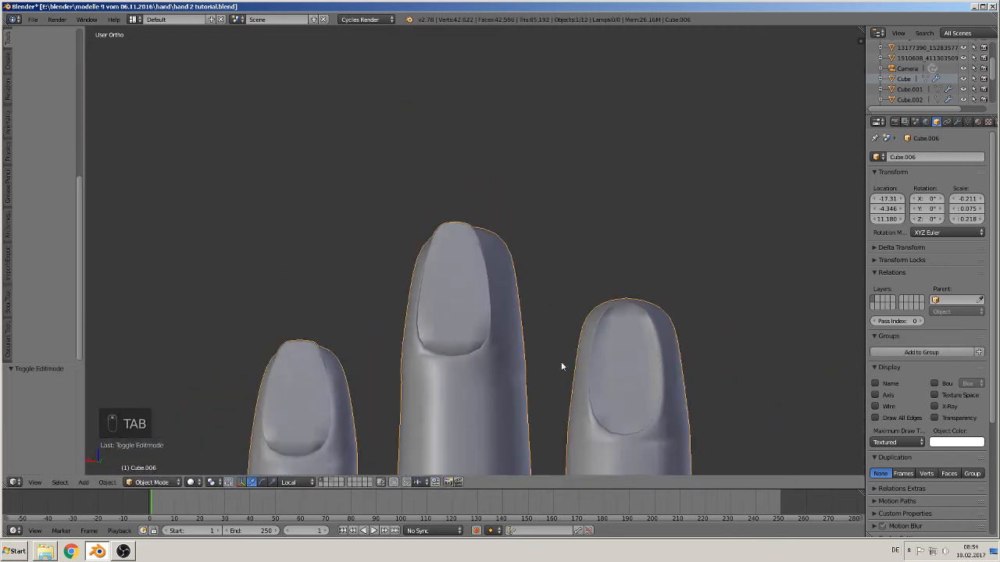
# In face selection, select the two main faces of the ring fingernail and extrude them outward along local Y by about 0.0036
pyautogui.keyDown('shift'); pyautogui.moveTo(587, 371); pyautogui.dragTo(453, 248, button='middle'); pyautogui.keyUp('shift')
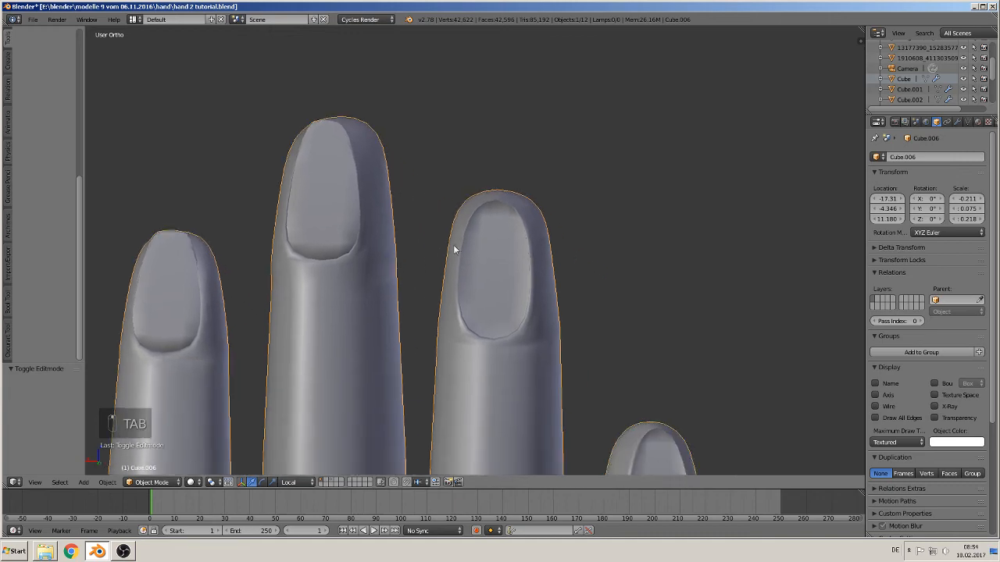
pyautogui.scroll(2, 497, 276)
pyautogui.press('Tab')
pyautogui.moveTo(507, 283); pyautogui.dragTo(494, 288, button='middle')
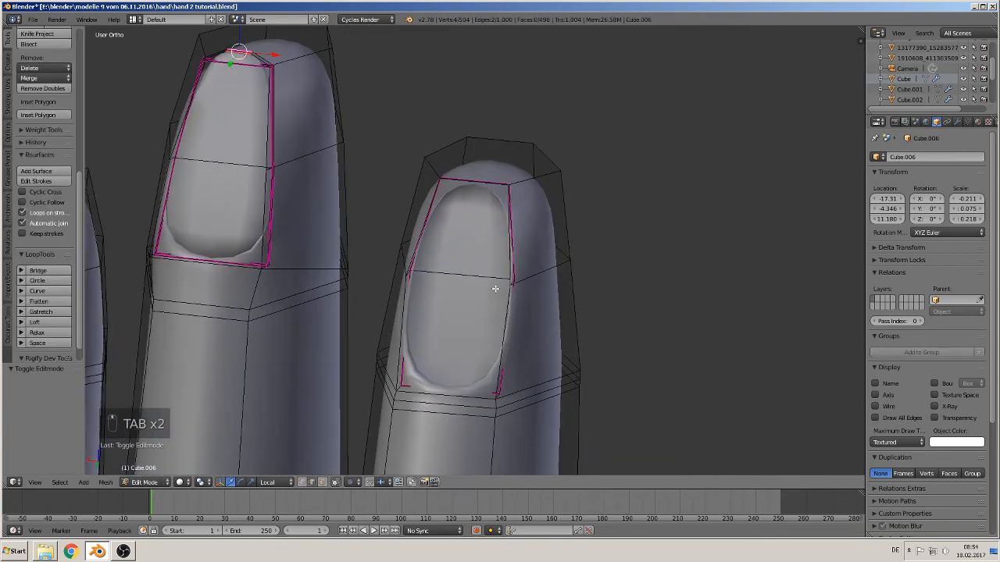
pyautogui.click(322, 482)
pyautogui.moveTo(457, 350); pyautogui.dragTo(457, 286, button='right')
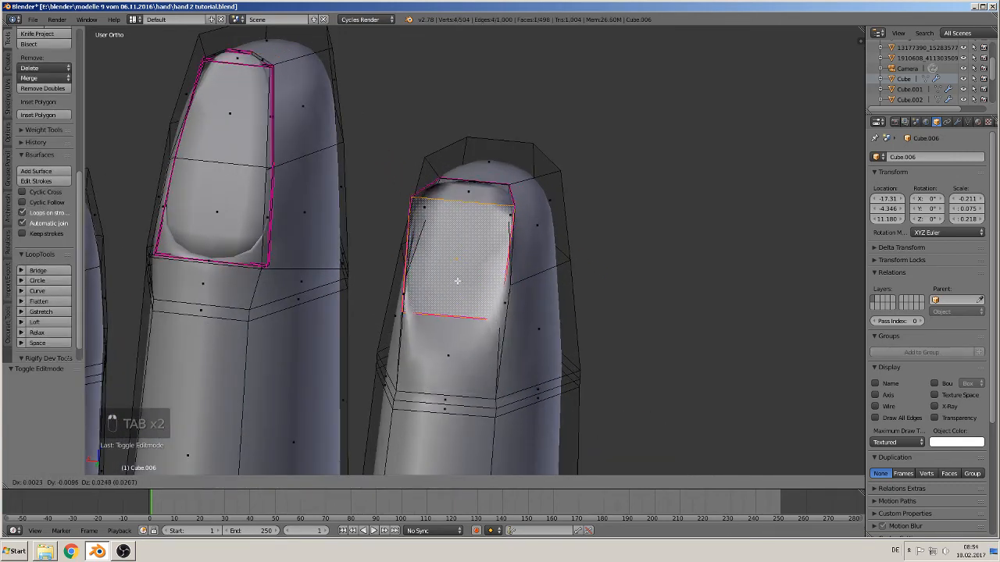
pyautogui.rightClick(458, 286)
pyautogui.moveTo(466, 213); pyautogui.dragTo(436, 347, button='middle')
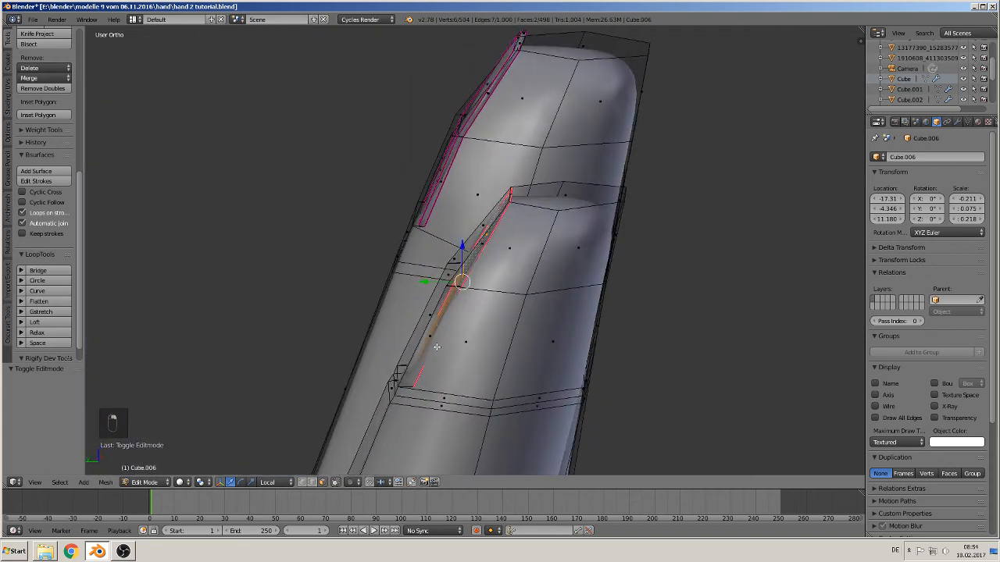
pyautogui.press('e')
pyautogui.press('e')
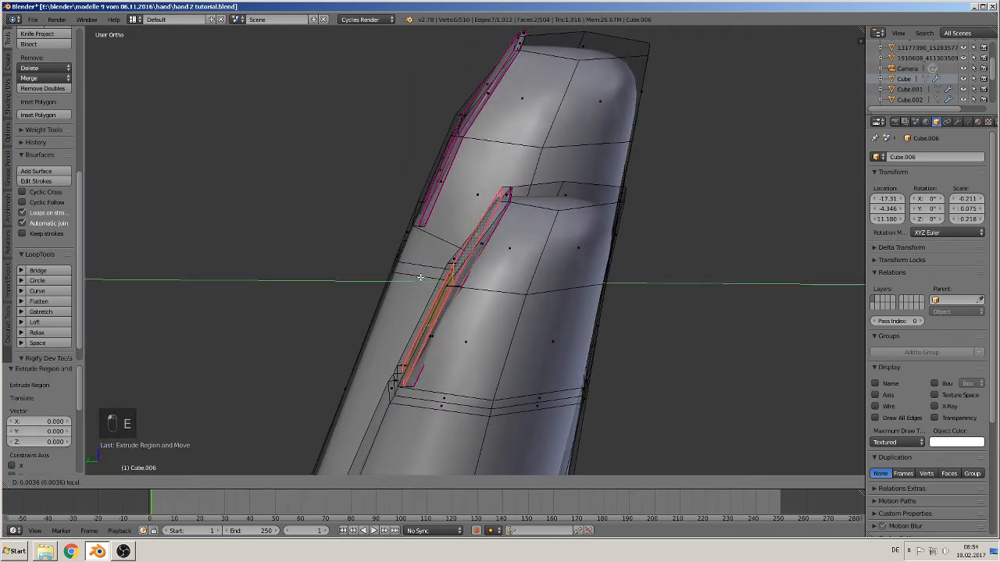
pyautogui.click(420, 277)
# Extrude the narrow tip face of the ring nail and move it up along Z past the nail's end
pyautogui.moveTo(511, 199); pyautogui.dragTo(527, 263, button='middle')
pyautogui.press('e')
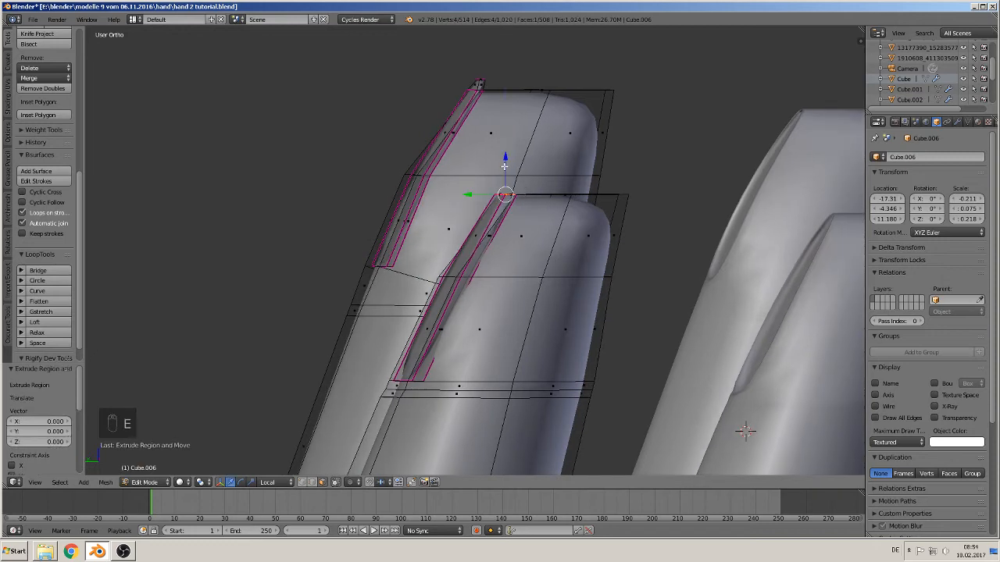
pyautogui.moveTo(505, 166); pyautogui.dragTo(492, 187)
# Narrow the extruded tip face of the ring nail by scaling it along X by about 0.764
pyautogui.moveTo(492, 187); pyautogui.dragTo(583, 285, button='middle')
pyautogui.press('s')
pyautogui.press('x')
pyautogui.click(592, 242)
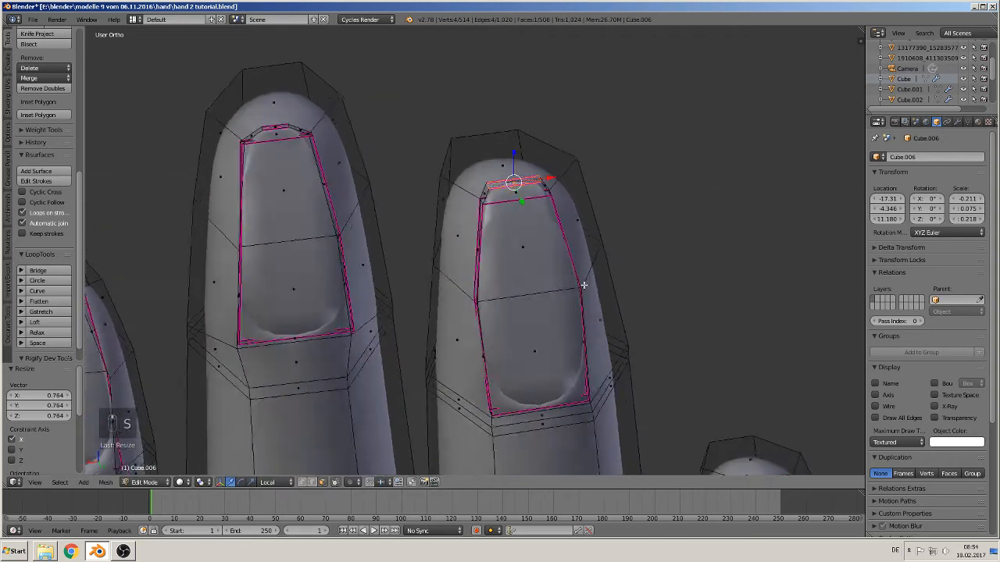
# Select the two cross edges where the ring nail's tip begins and scale them along X by about 0.881
pyautogui.scroll(5, 584, 285)
pyautogui.press('z')
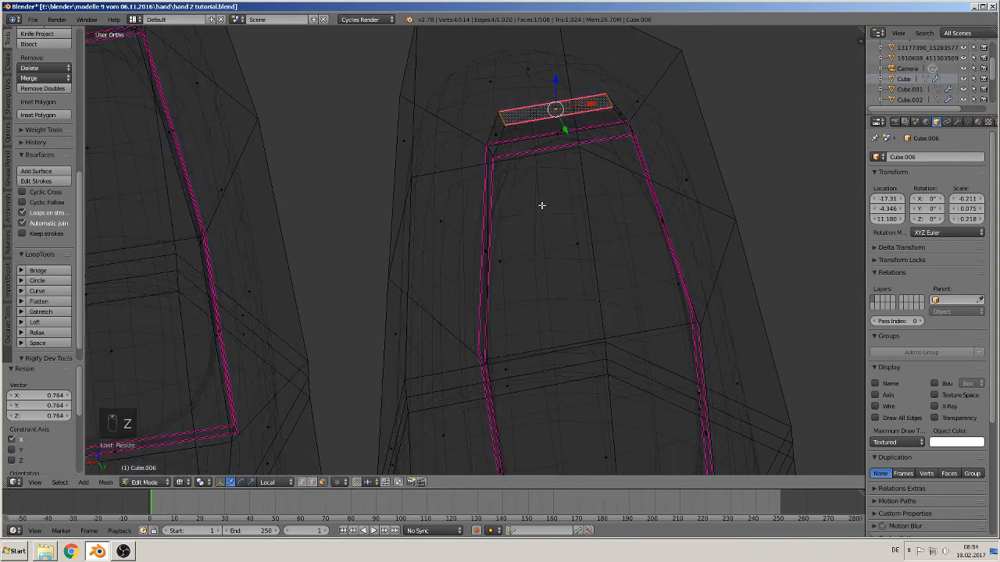
pyautogui.keyDown('alt'); pyautogui.rightClick(549, 146); pyautogui.keyUp('alt')
pyautogui.keyDown('alt'); pyautogui.keyDown('shift'); pyautogui.rightClick(544, 133); pyautogui.keyUp('shift'); pyautogui.keyUp('alt')
pyautogui.moveTo(571, 179); pyautogui.dragTo(536, 170, button='middle')
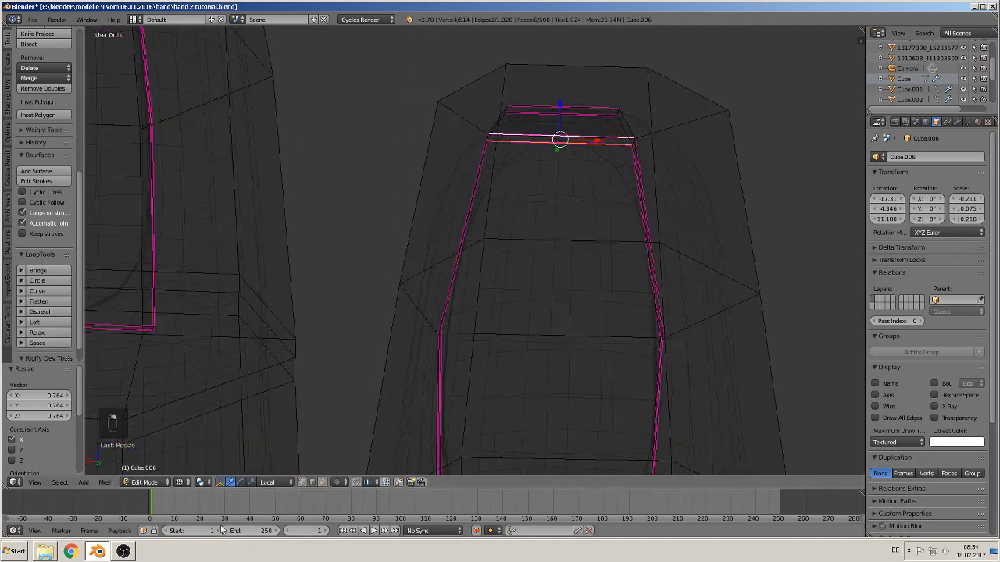
pyautogui.click(181, 482)
pyautogui.click(199, 447)
pyautogui.scroll(1, 687, 348)
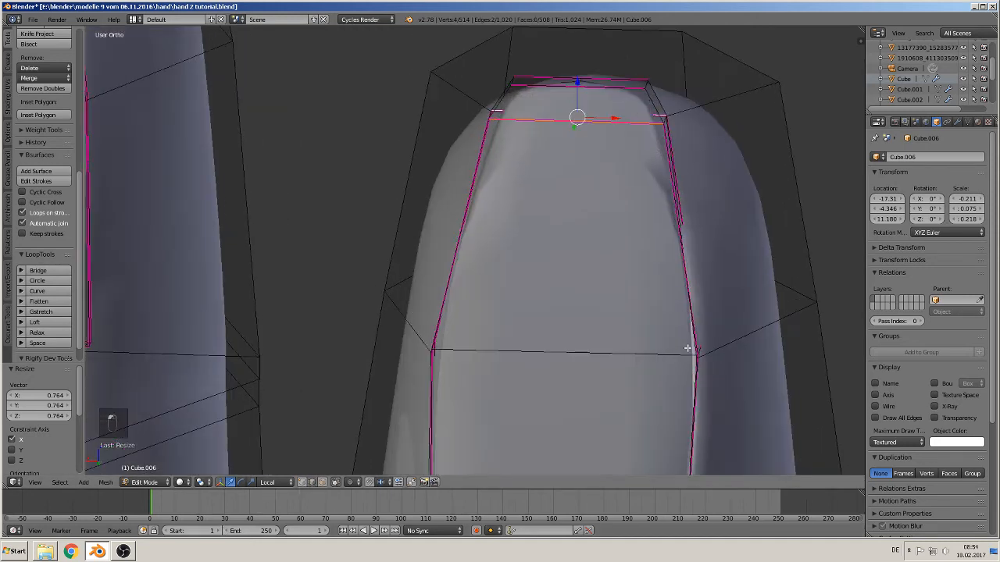
pyautogui.press('s')
pyautogui.press('x')
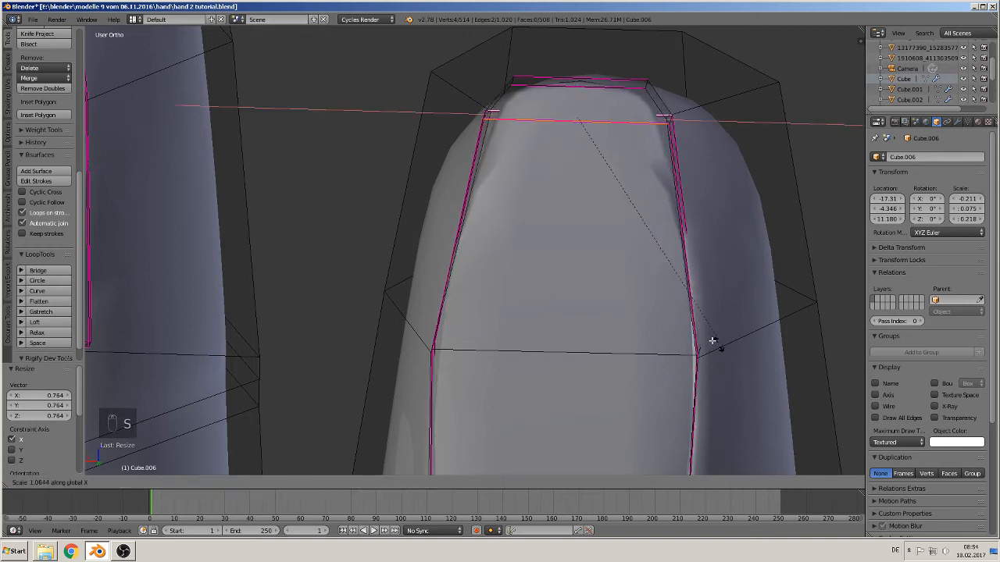
pyautogui.click(701, 305)
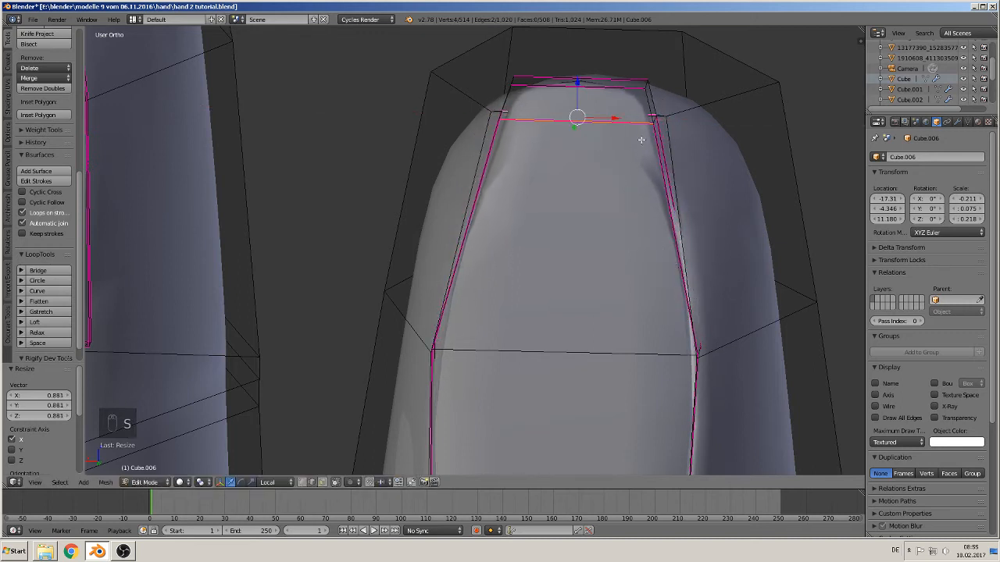
# Narrow the two outermost end edges of the ring nail's tip along X and return to Object Mode
pyautogui.keyDown('alt'); pyautogui.rightClick(587, 86); pyautogui.keyUp('alt')
pyautogui.press('s')
pyautogui.press('x')
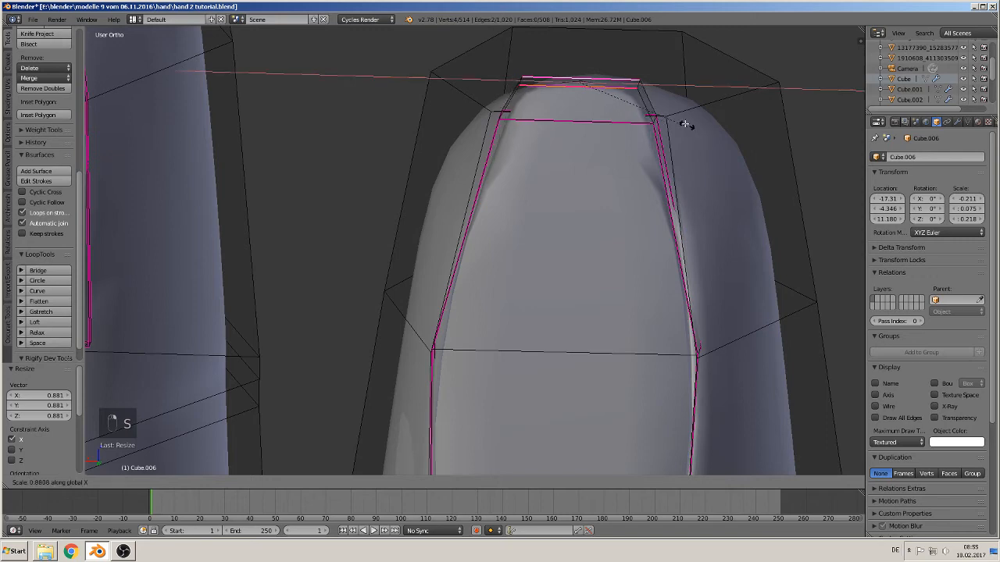
pyautogui.click(647, 116)
pyautogui.scroll(-3, 656, 279)
pyautogui.press('Tab')
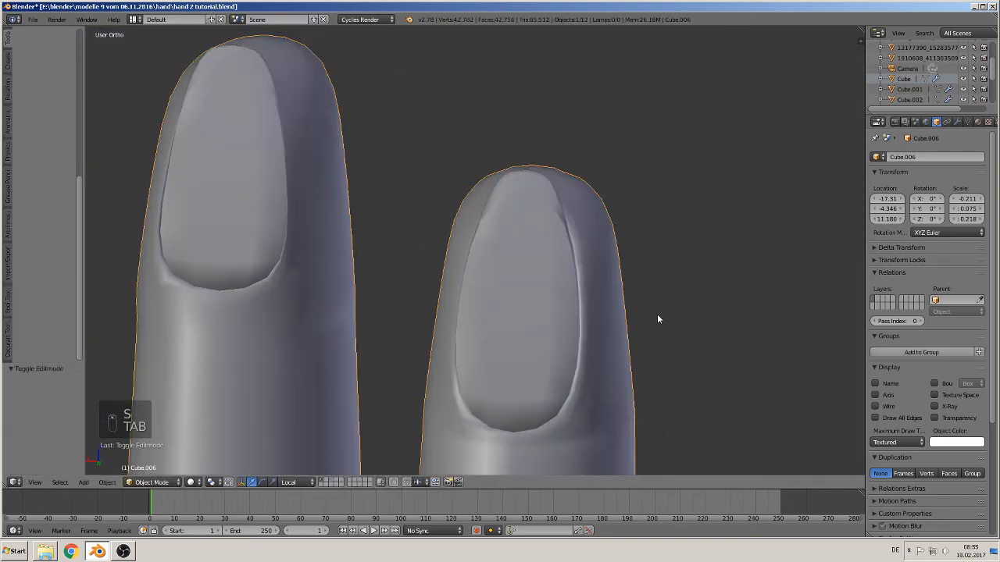
pyautogui.scroll(-4, 655, 320)
pyautogui.scroll(2, 589, 250)
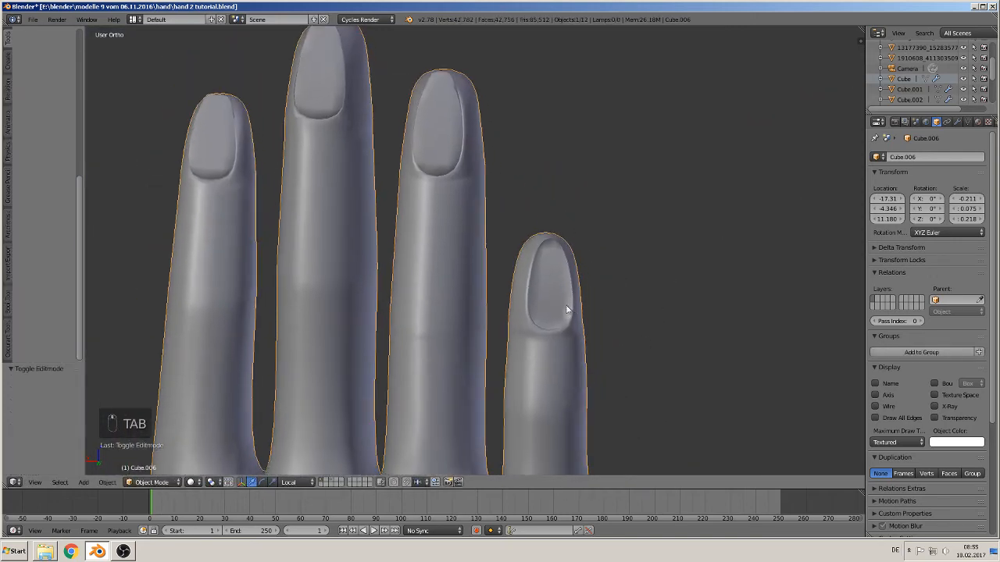
# In face selection, select the two main faces of the smallest finger's nail and extrude them outward along local Y by about 0.004
pyautogui.moveTo(567, 310); pyautogui.dragTo(524, 304, button='middle')
pyautogui.scroll(4, 547, 289)
pyautogui.moveTo(567, 270); pyautogui.dragTo(522, 358, button='middle')
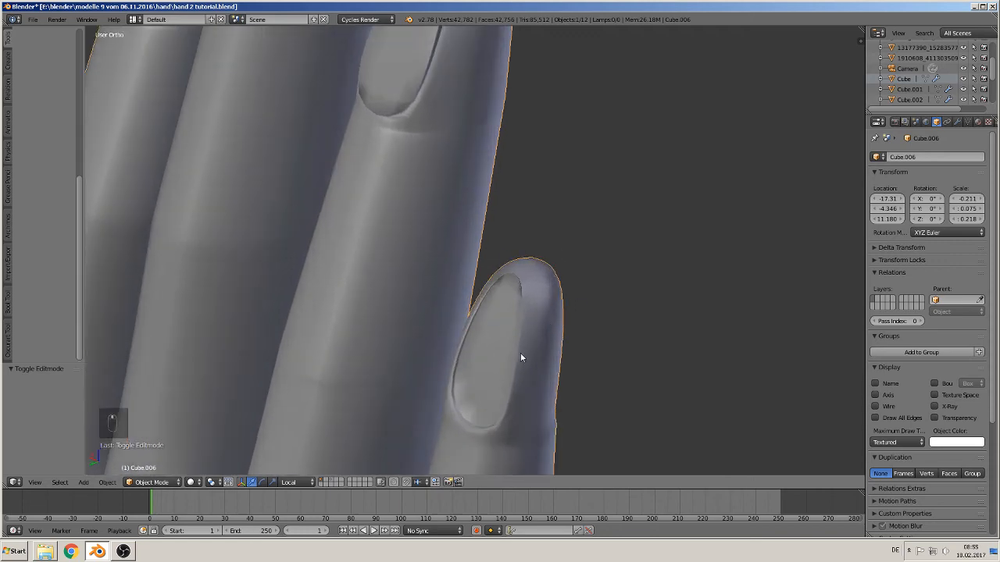
pyautogui.press('Tab')
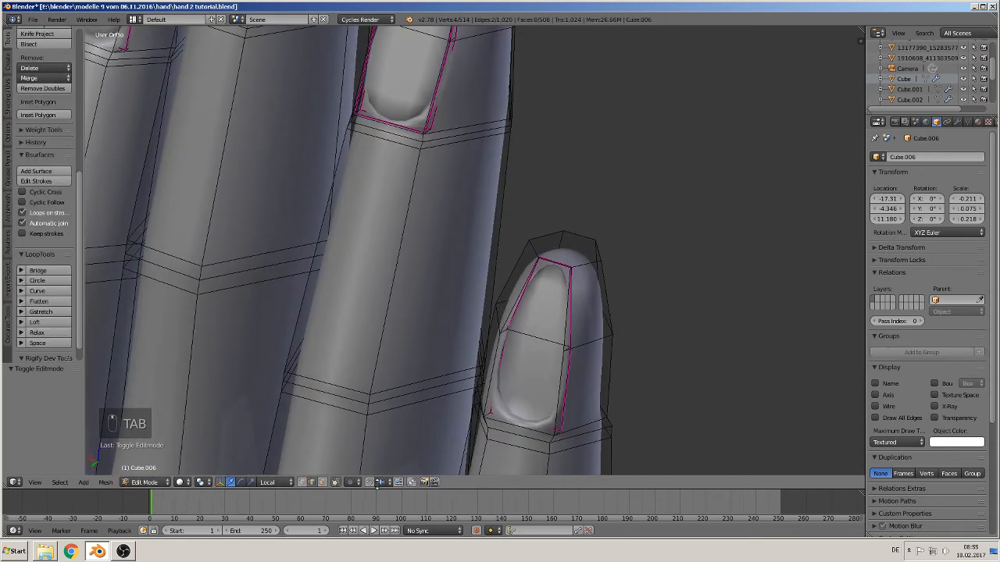
pyautogui.click(322, 482)
pyautogui.rightClick(553, 310)
pyautogui.rightClick(532, 382)
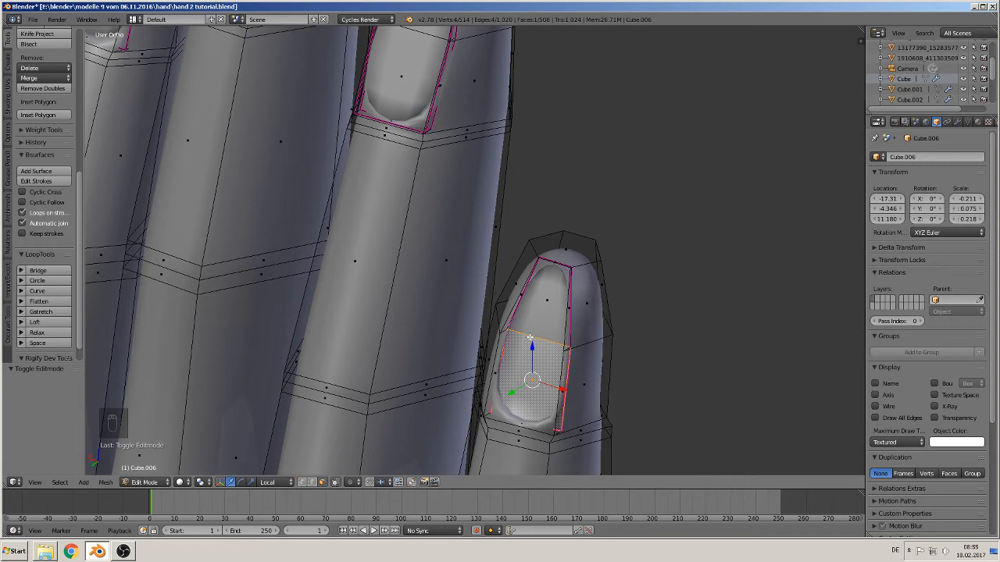
pyautogui.keyDown('shift'); pyautogui.rightClick(546, 286); pyautogui.keyUp('shift')
pyautogui.moveTo(546, 286); pyautogui.dragTo(507, 341, button='middle')
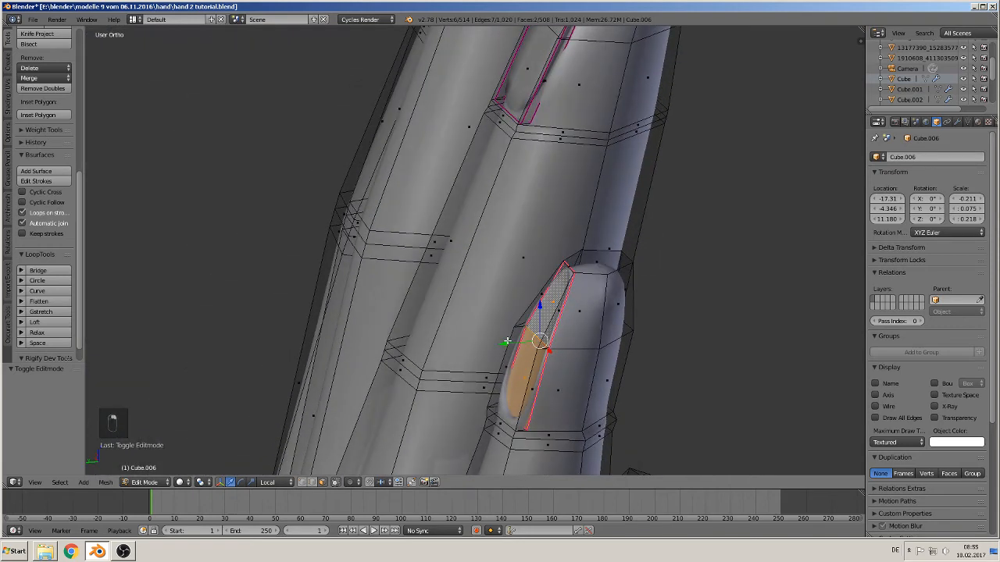
pyautogui.press('e')
pyautogui.press('y')
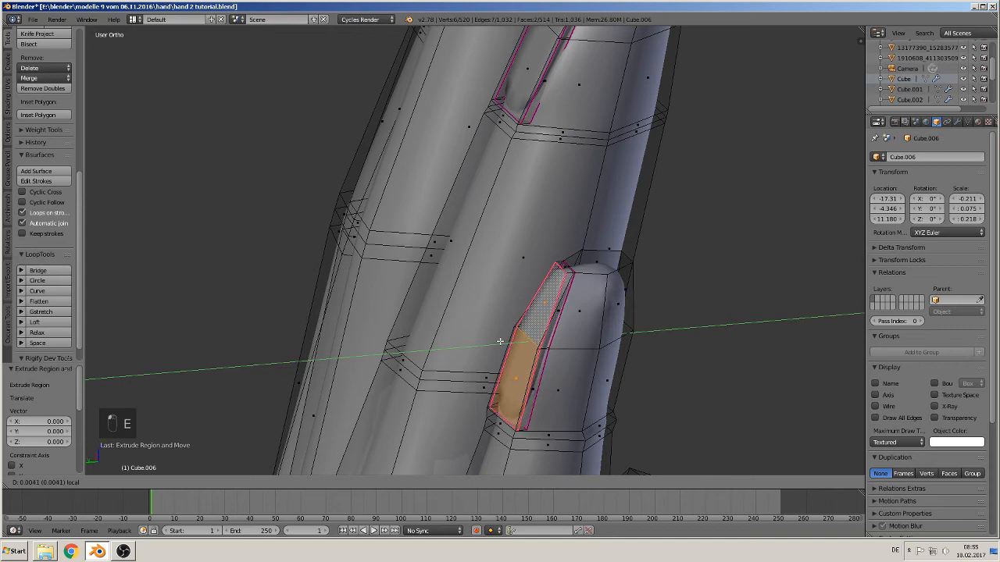
pyautogui.click(501, 342)
# Extrude the narrow tip face of the smallest finger's nail, raise it along Z and shift it along Y by about -0.004
pyautogui.rightClick(564, 272)
pyautogui.rightClick(566, 271)
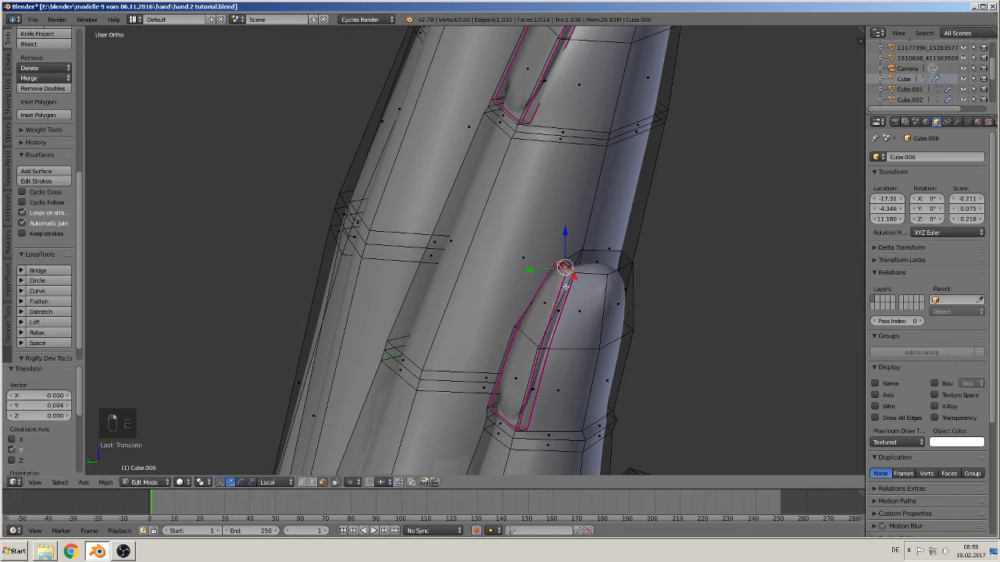
pyautogui.moveTo(568, 277); pyautogui.dragTo(552, 270, button='middle')
pyautogui.press('e')
pyautogui.rightClick(552, 270)
pyautogui.moveTo(565, 236); pyautogui.dragTo(553, 255)
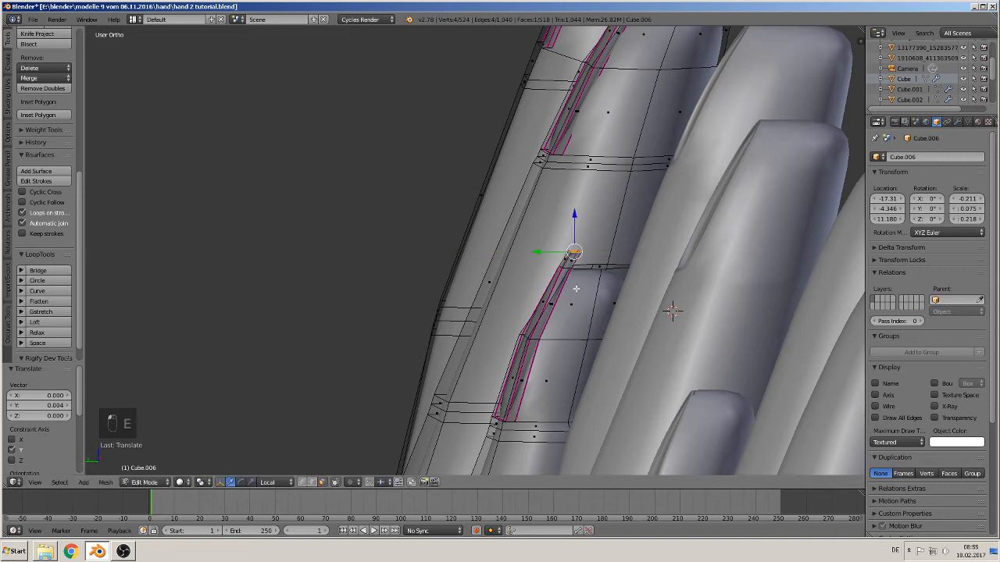
# Narrow the extruded tip face of the smallest finger's nail along X by about 0.596
pyautogui.moveTo(576, 289); pyautogui.dragTo(680, 293, button='middle')
pyautogui.press('s')
pyautogui.press('x')
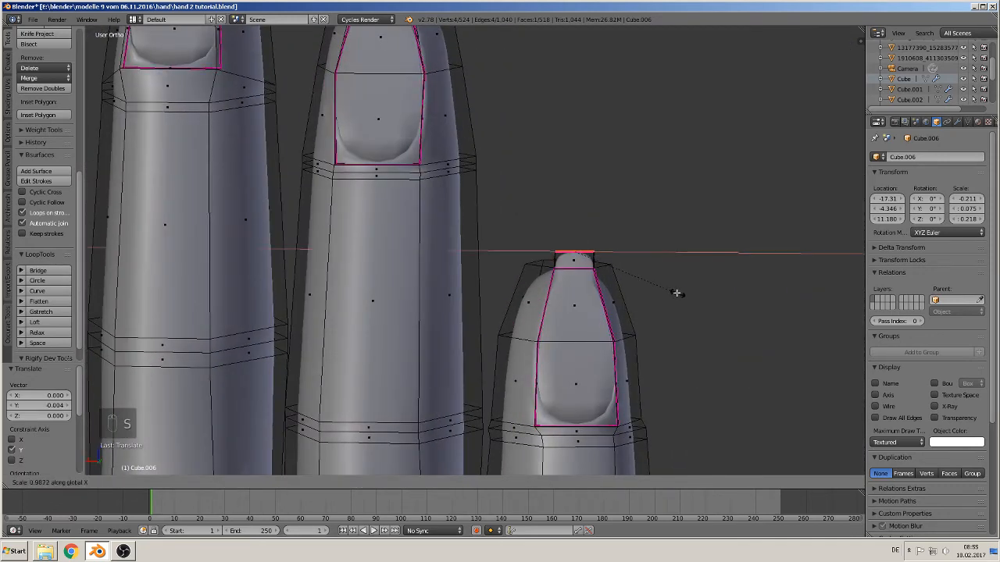
pyautogui.click(639, 272)
pyautogui.moveTo(627, 293); pyautogui.dragTo(636, 341, button='middle')
pyautogui.scroll(2, 636, 341)
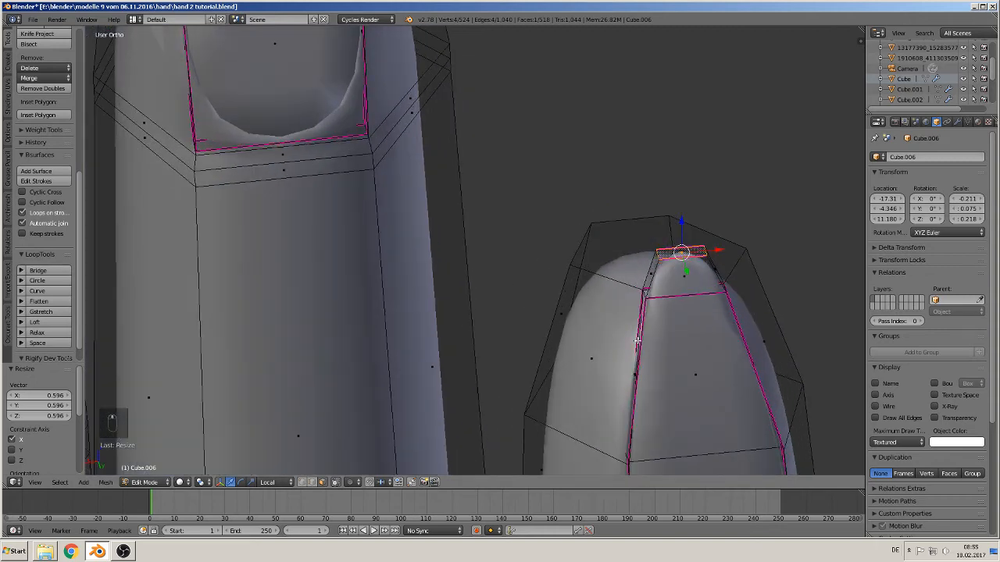
# In edge selection, select the two cross edges where the smallest finger's nail tip begins and widen them along X
pyautogui.press('z')
pyautogui.click(311, 483)
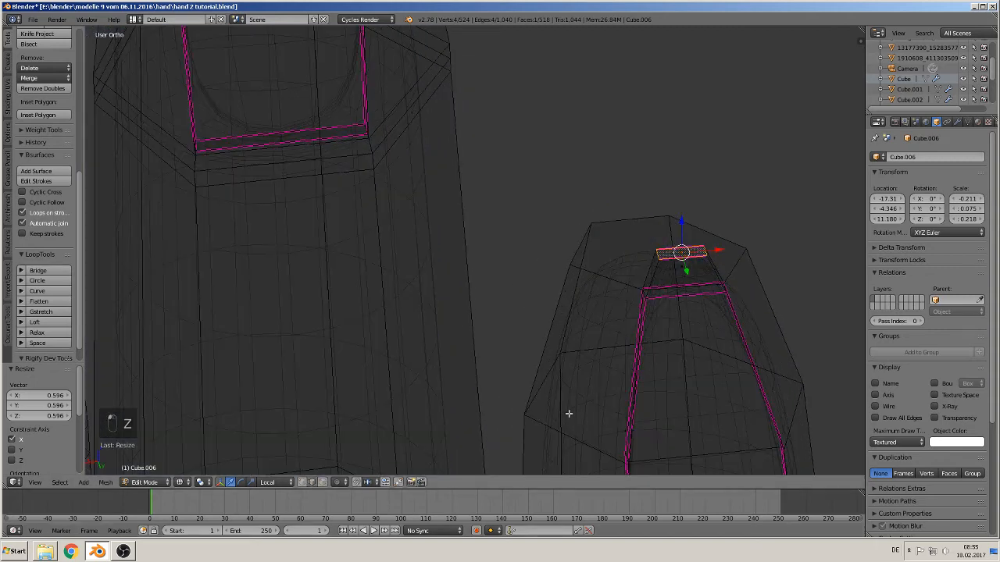
pyautogui.rightClick(698, 295)
pyautogui.keyDown('shift'); pyautogui.rightClick(695, 282); pyautogui.keyUp('shift')
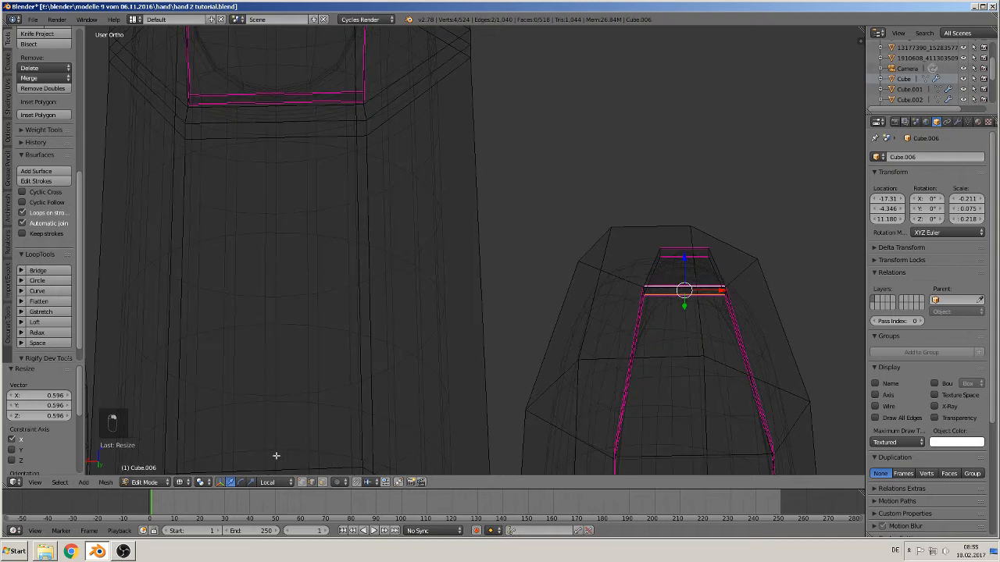
pyautogui.click(181, 481)
pyautogui.click(194, 446)
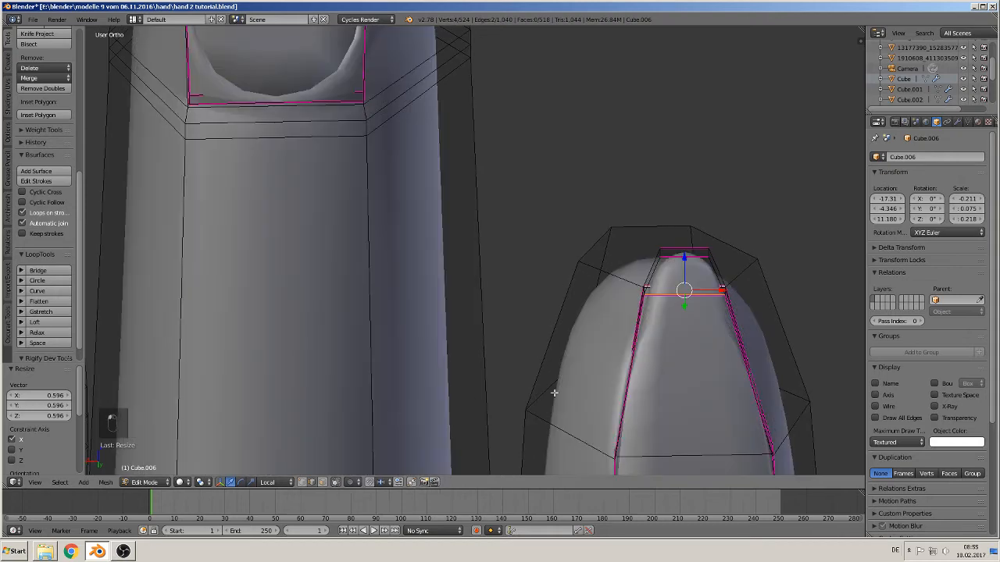
pyautogui.press('s')
pyautogui.press('x')
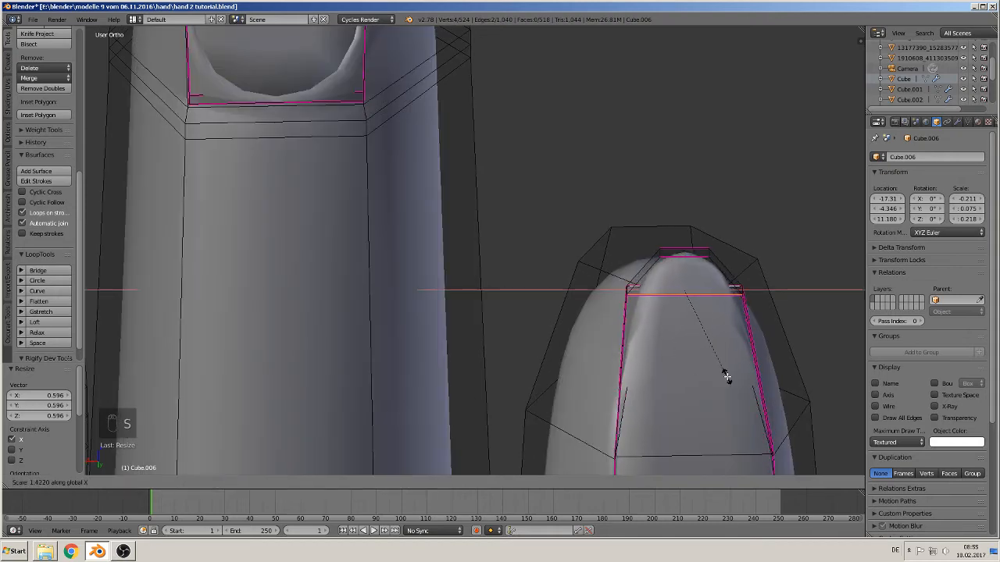
pyautogui.click(733, 376)
# Examine the four raised fingernails in Object Mode, then reopen the mesh in Edit Mode at the thumb
pyautogui.press('Tab')
pyautogui.scroll(-5, 703, 379)
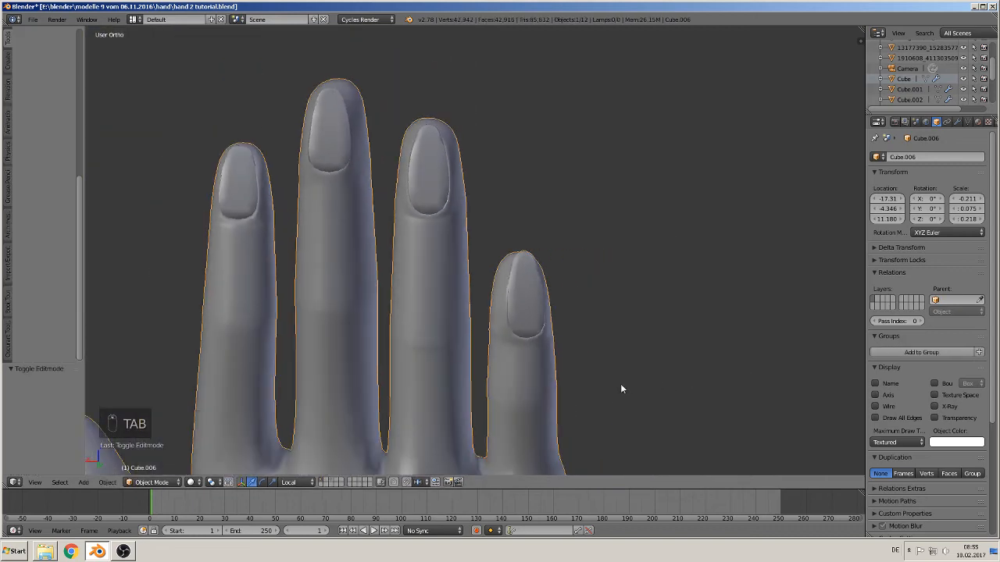
pyautogui.moveTo(621, 383); pyautogui.dragTo(676, 328, button='middle')
pyautogui.scroll(1, 676, 327)
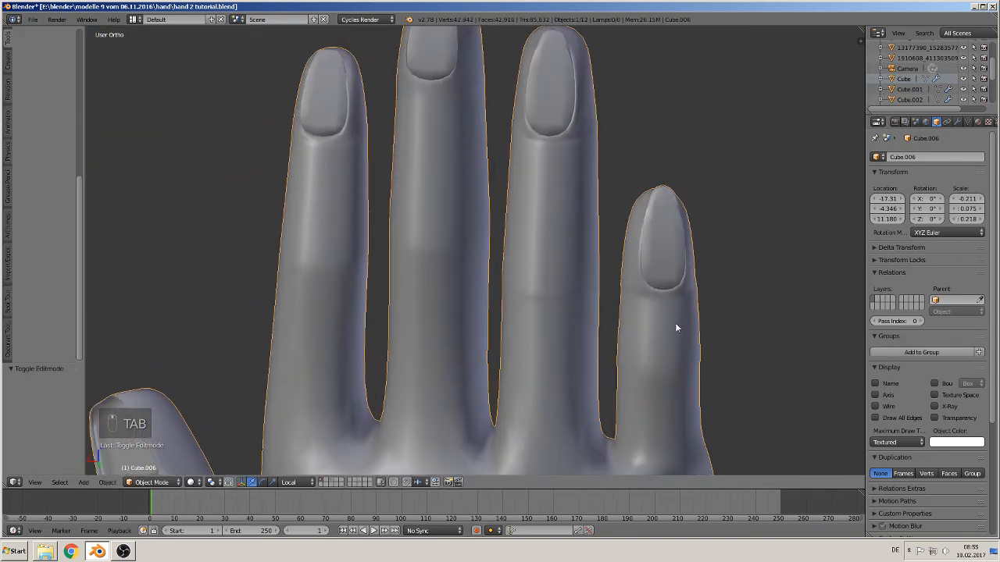
pyautogui.keyDown('shift'); pyautogui.moveTo(512, 362); pyautogui.dragTo(852, 212, button='middle'); pyautogui.keyUp('shift')
pyautogui.moveTo(617, 277); pyautogui.dragTo(679, 294, button='middle')
pyautogui.moveTo(596, 292); pyautogui.dragTo(481, 363, button='middle')
pyautogui.scroll(2, 480, 361)
pyautogui.press('Tab')
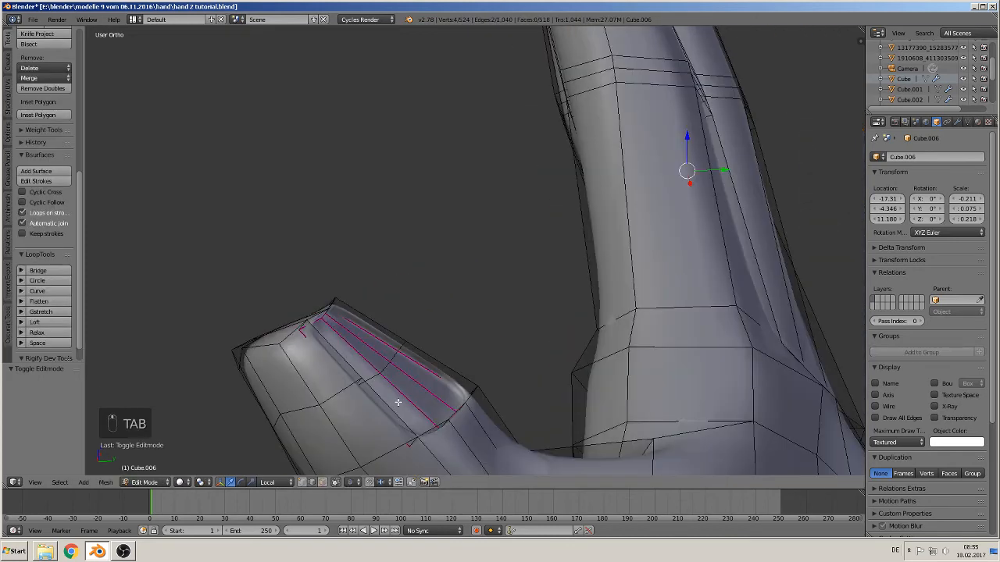
# Select the edges at the tip end of the thumb nail and move them along local Y by about -0.007
pyautogui.moveTo(398, 402); pyautogui.dragTo(406, 411, button='middle')
pyautogui.rightClick(431, 393)
pyautogui.moveTo(454, 444); pyautogui.dragTo(464, 34, button='middle')
pyautogui.moveTo(487, 238); pyautogui.dragTo(456, 251, button='middle')
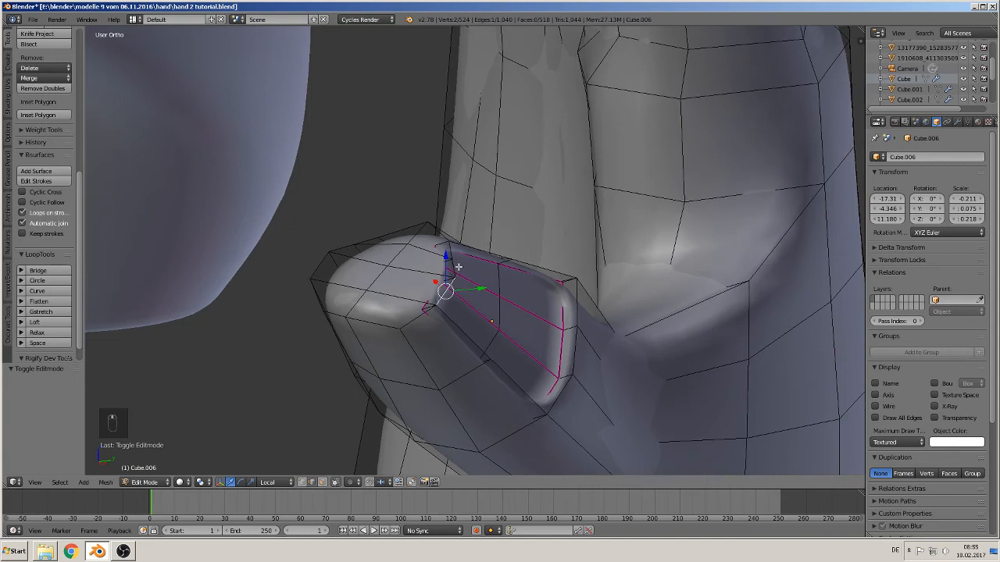
pyautogui.keyDown('shift'); pyautogui.rightClick(458, 253); pyautogui.keyUp('shift')
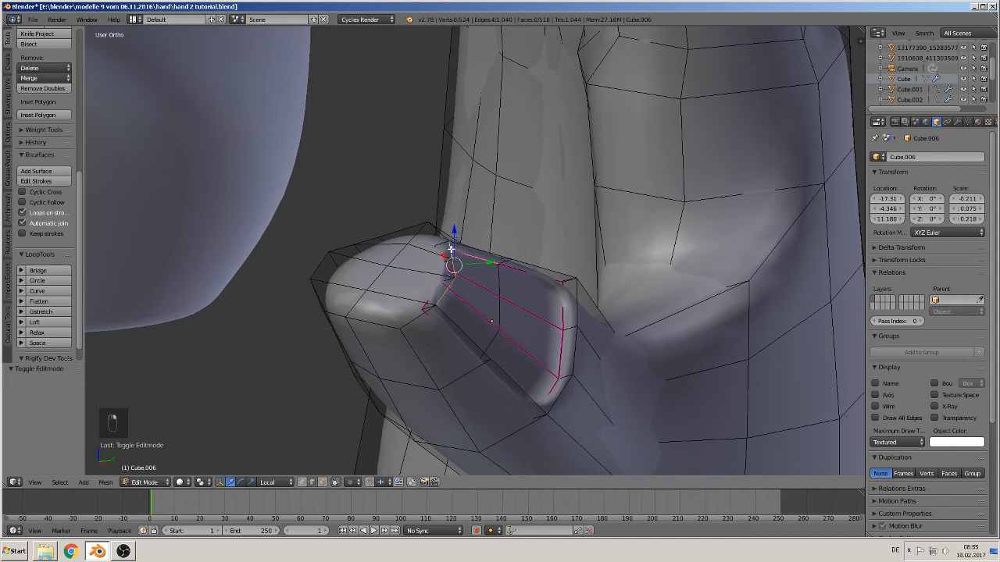
pyautogui.press('g')
pyautogui.press('y')
pyautogui.press('y')
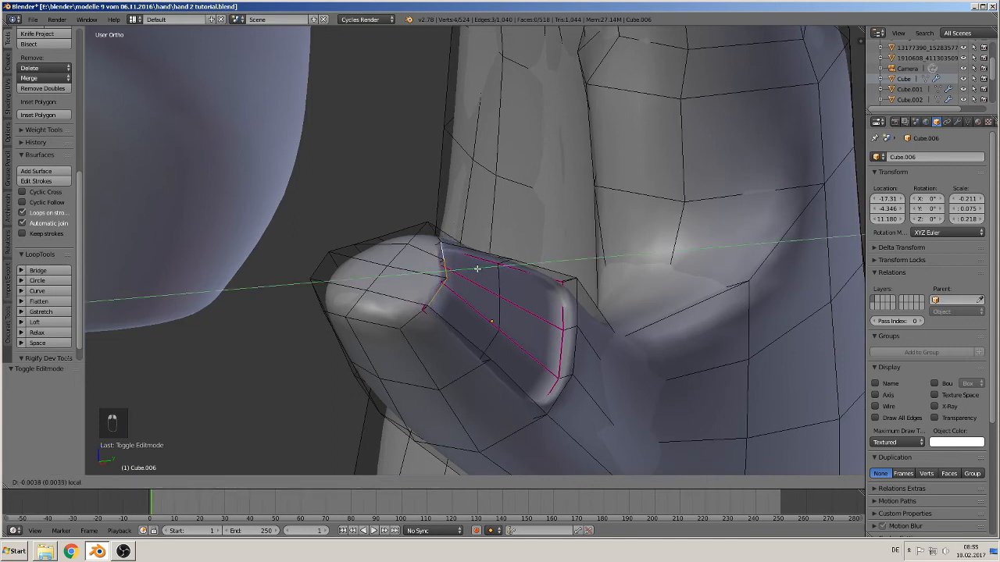
pyautogui.click(471, 269)
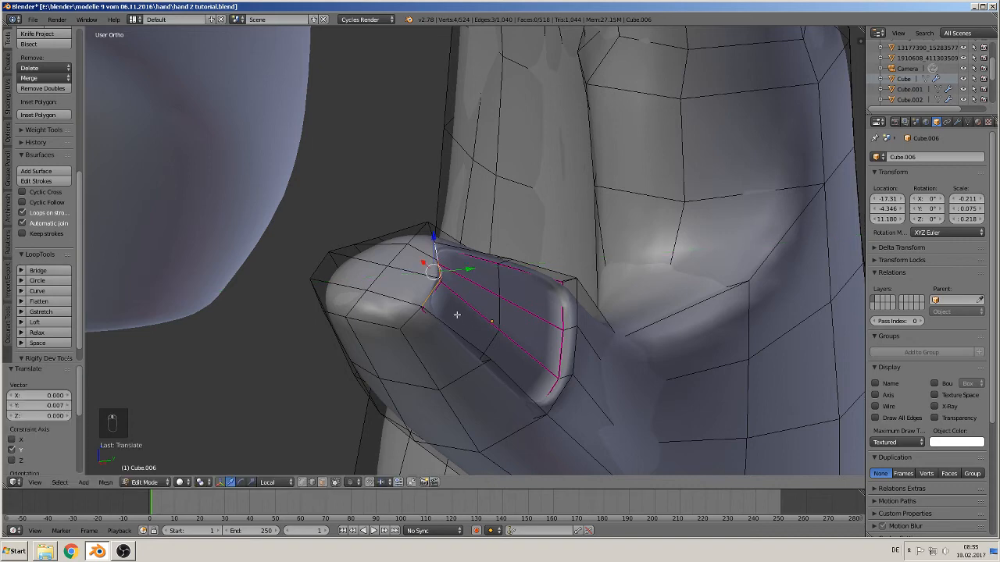
# Reposition the individual short edges at the thumb nail's tip slightly outward to even out its rounded outline
pyautogui.moveTo(471, 269); pyautogui.dragTo(383, 332, button='middle')
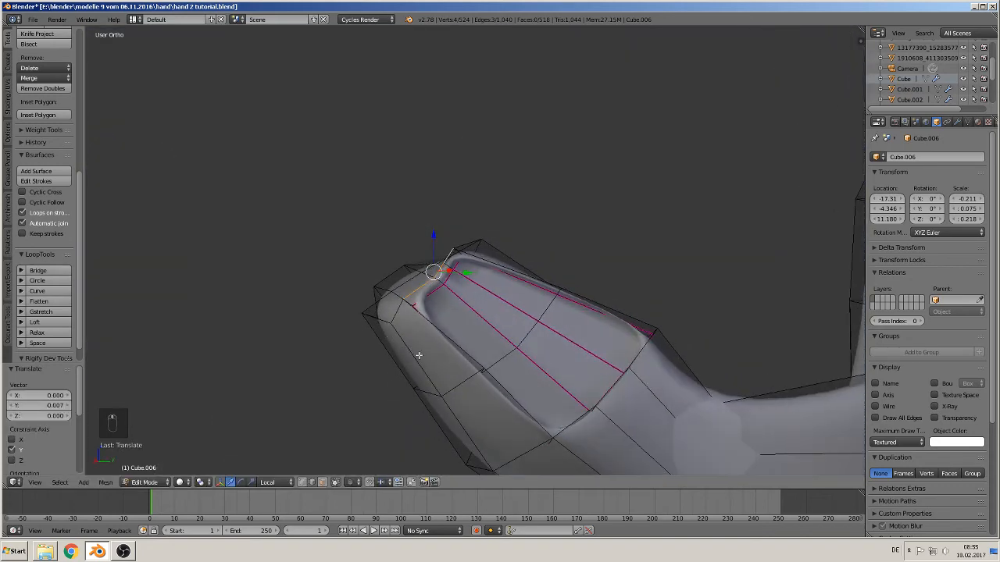
pyautogui.scroll(2, 466, 355)
pyautogui.rightClick(427, 290)
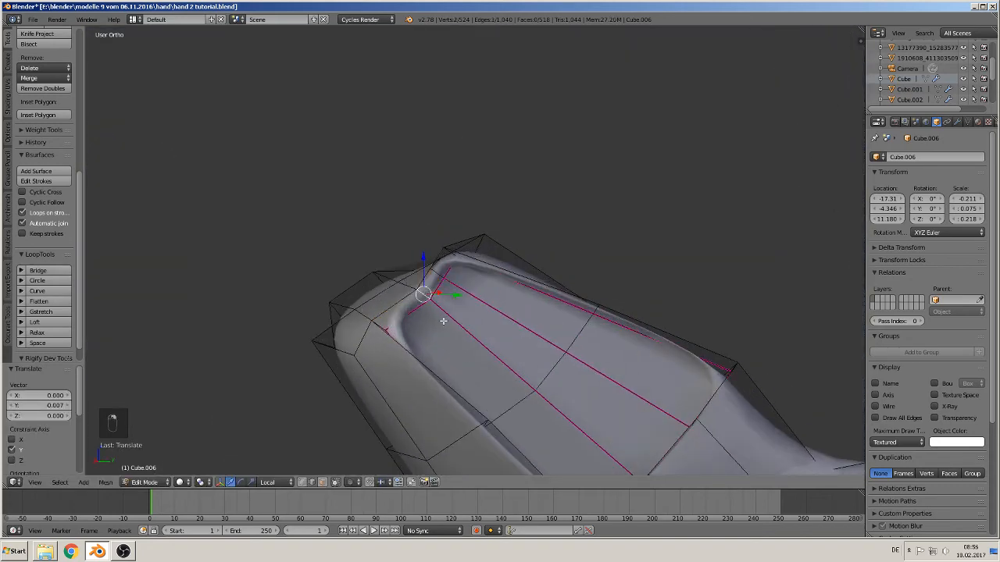
pyautogui.press('g')
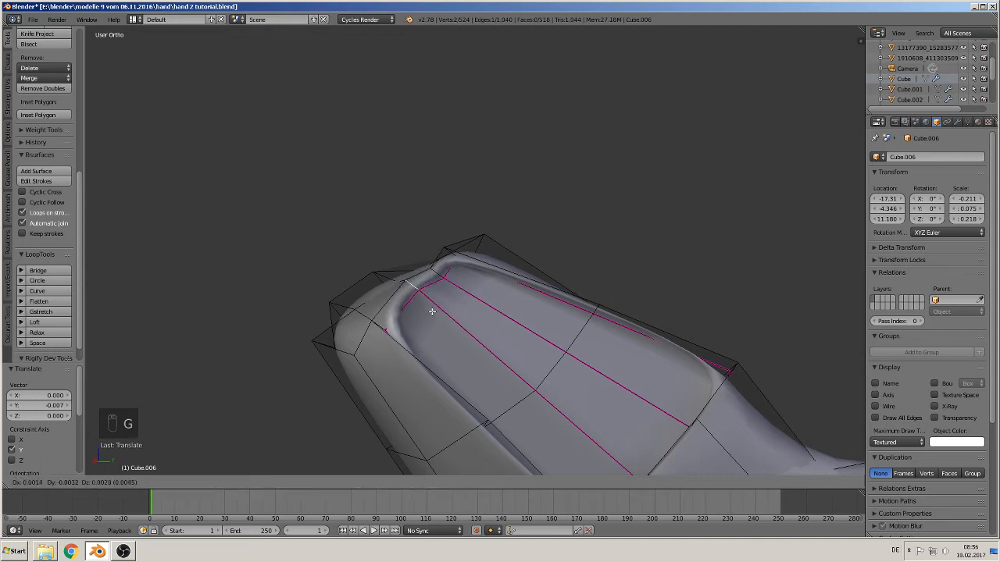
pyautogui.click(432, 311)
pyautogui.press('g')
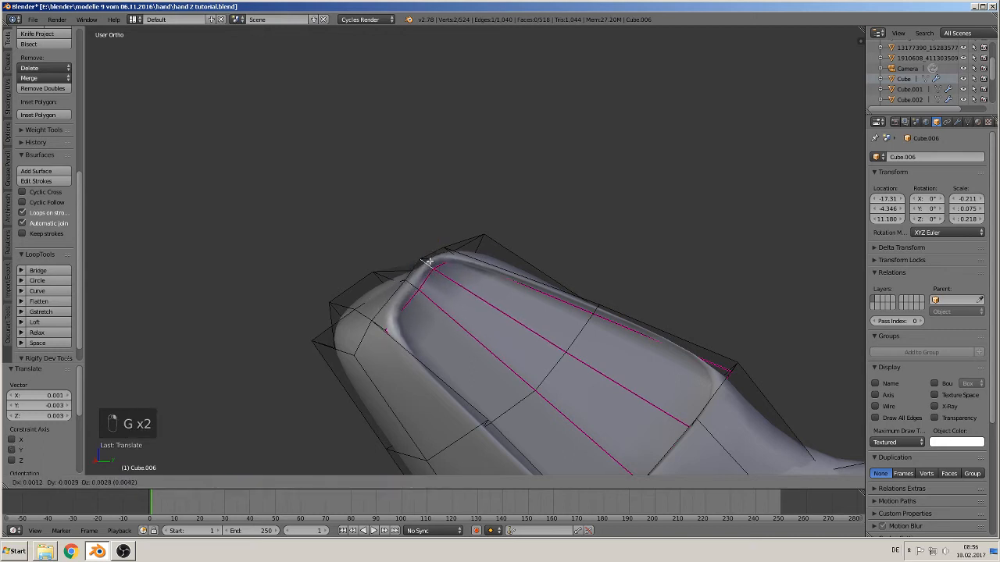
pyautogui.click(428, 261)
pyautogui.press('g')
pyautogui.click(400, 284)
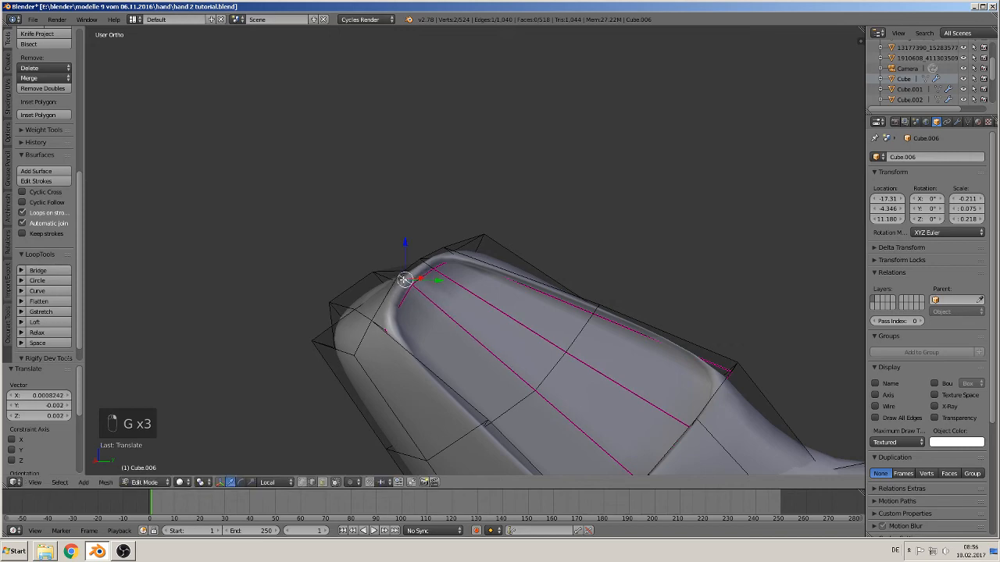
# In face selection, select the six faces of the thumb nail and extrude them outward along their normal by about 0.007
pyautogui.moveTo(442, 319); pyautogui.dragTo(478, 323, button='middle')
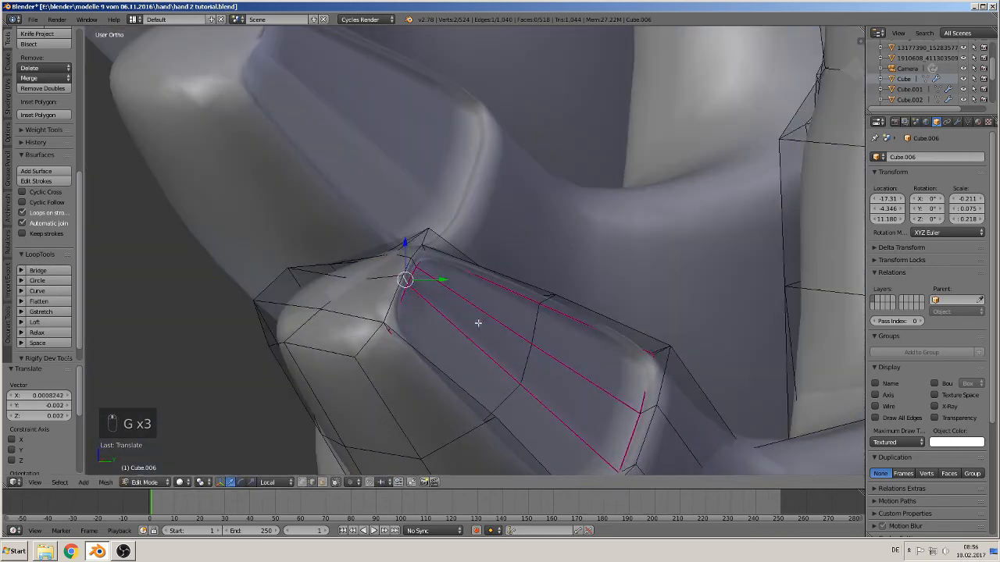
pyautogui.click(322, 482)
pyautogui.click(457, 357)
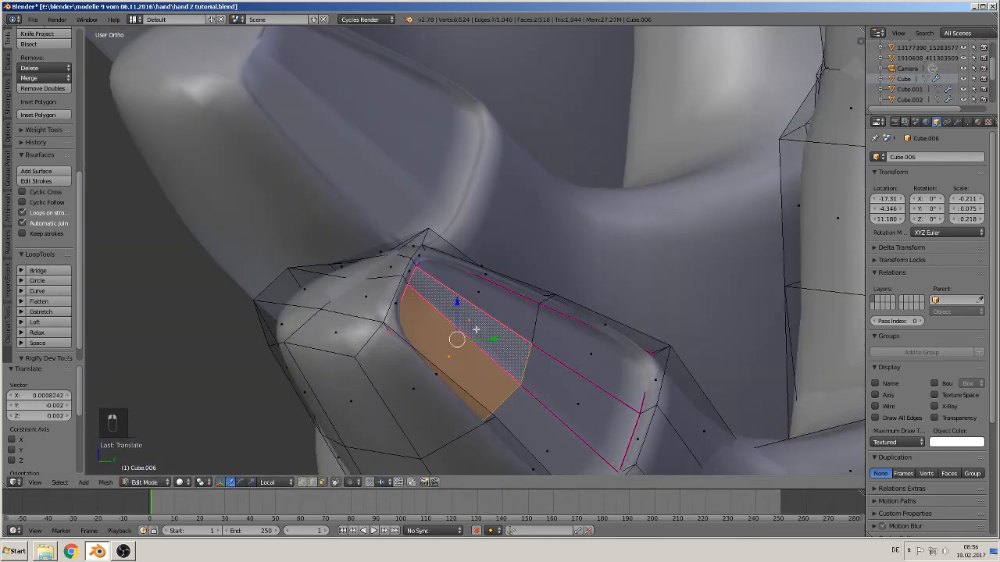
pyautogui.keyDown('shift'); pyautogui.click(496, 303); pyautogui.keyUp('shift')
pyautogui.keyDown('shift'); pyautogui.click(551, 328); pyautogui.keyUp('shift')
pyautogui.keyDown('shift'); pyautogui.click(572, 377); pyautogui.keyUp('shift')
pyautogui.keyDown('shift'); pyautogui.click(546, 434); pyautogui.keyUp('shift')
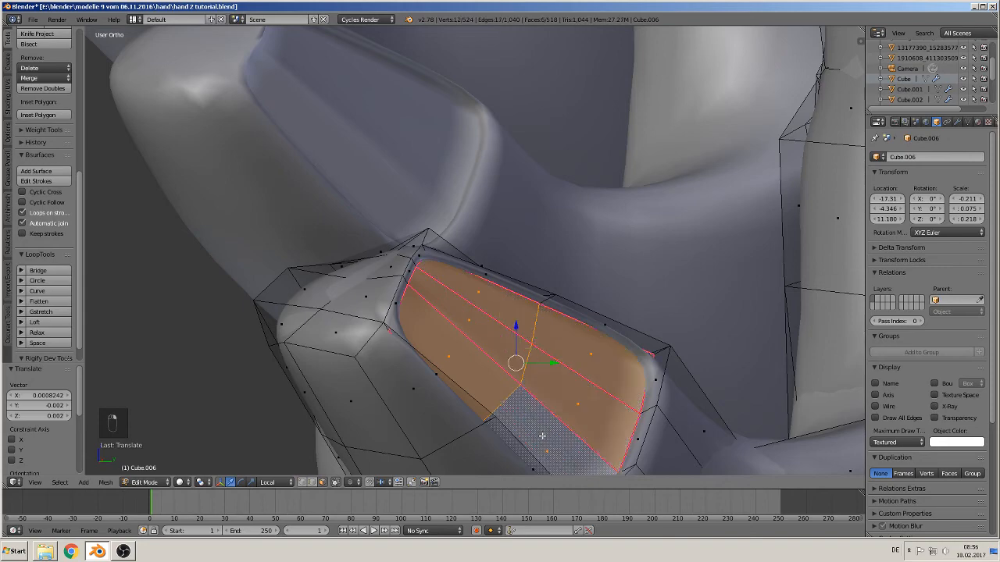
pyautogui.moveTo(542, 424); pyautogui.dragTo(521, 327, button='middle')
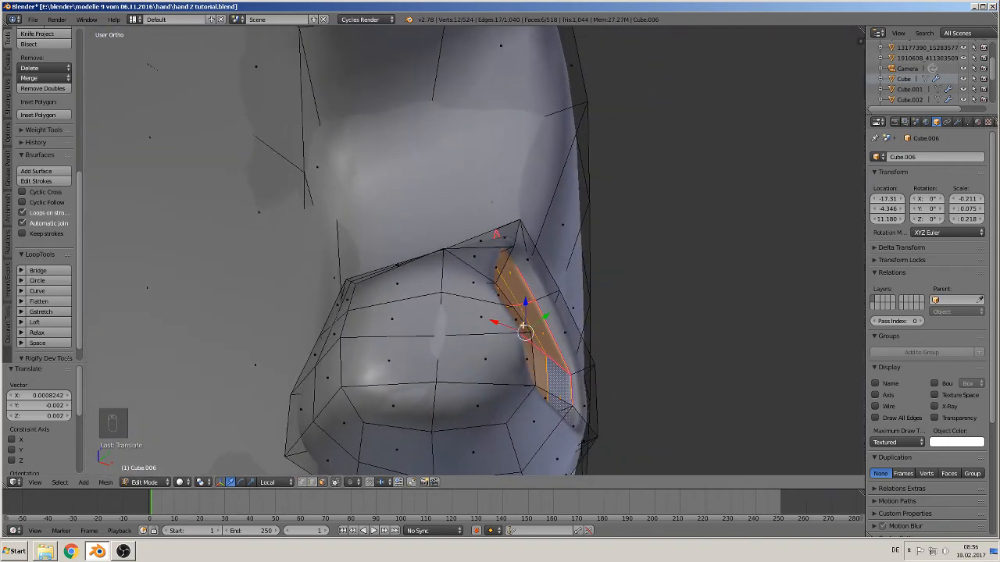
pyautogui.press('e')
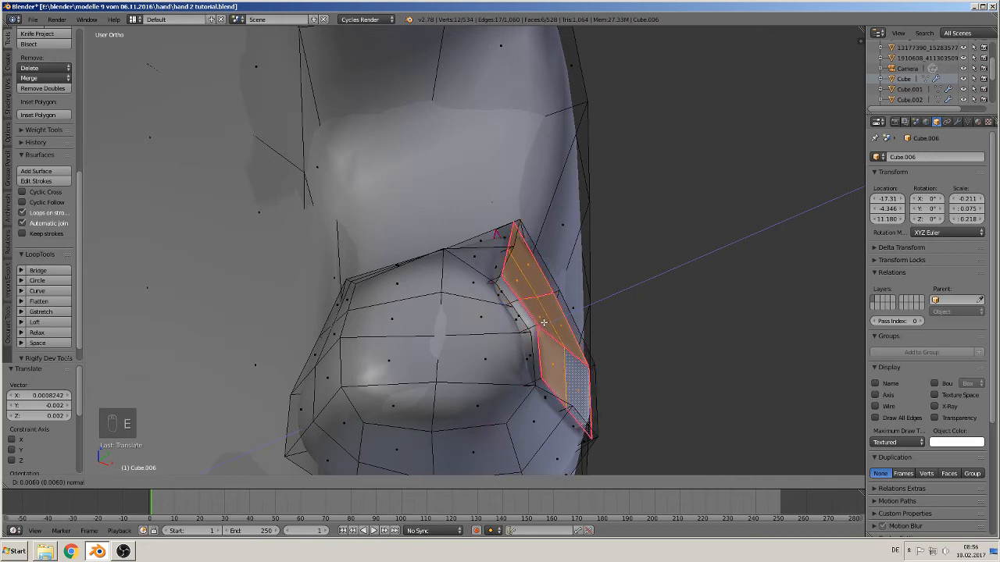
pyautogui.click(545, 323)
# Select the three narrow side faces at the thumb nail's tip and extrude them outward by about 0.005
pyautogui.rightClick(517, 290)
pyautogui.rightClick(514, 295)
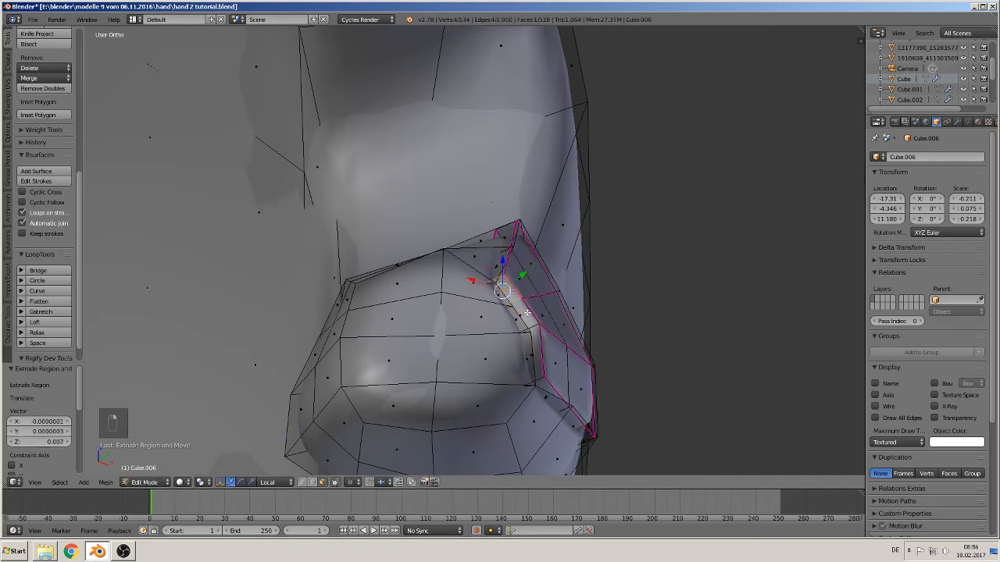
pyautogui.keyDown('shift'); pyautogui.rightClick(527, 313); pyautogui.keyUp('shift')
pyautogui.keyDown('shift'); pyautogui.rightClick(536, 344); pyautogui.keyUp('shift')
pyautogui.moveTo(538, 365); pyautogui.dragTo(459, 344, button='middle')
pyautogui.press('e')
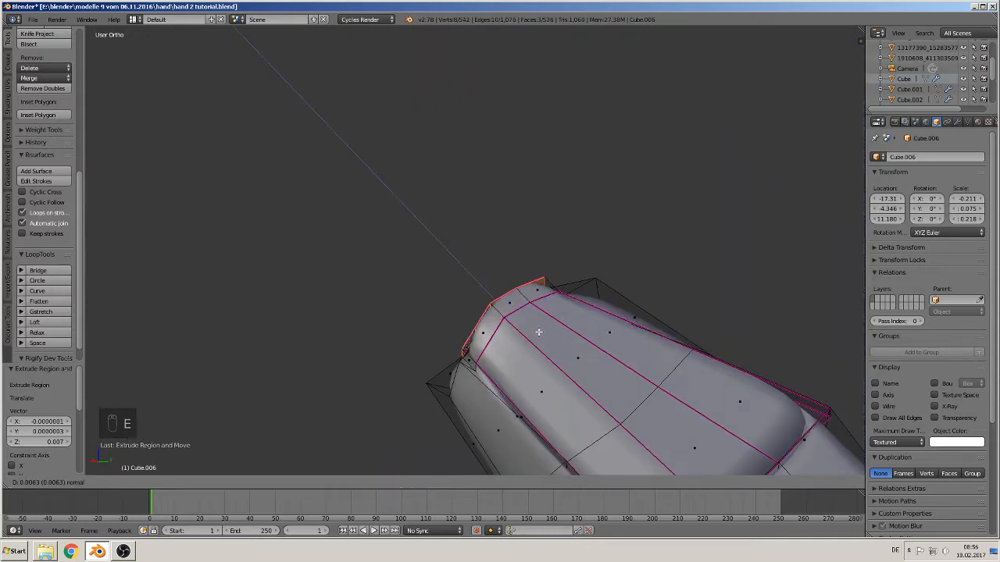
pyautogui.click(578, 325)
# Scale the extruded tip faces of the thumb nail down slightly and check the smoothed shape in Object Mode
pyautogui.moveTo(612, 310); pyautogui.dragTo(606, 356, button='middle')
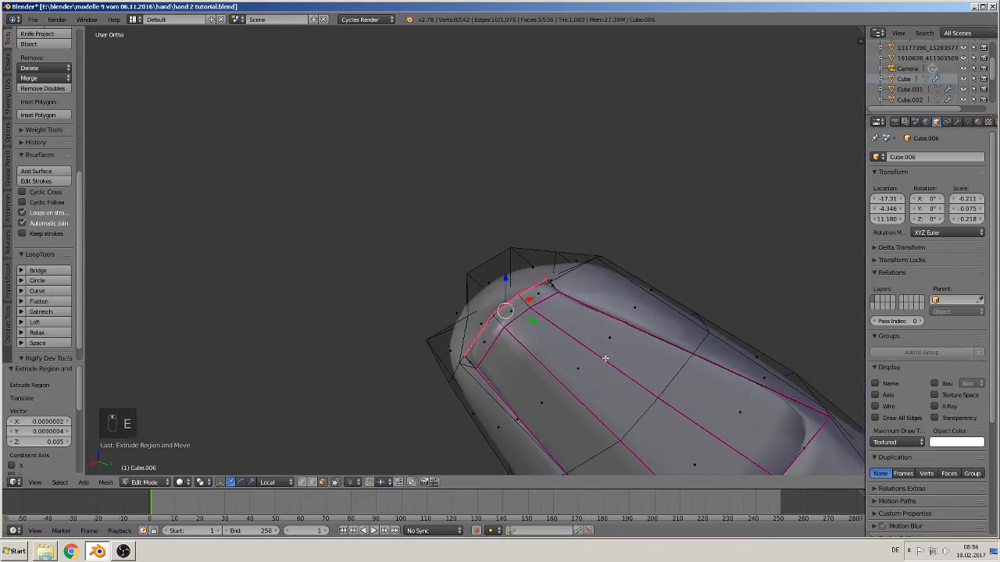
pyautogui.press('s')
pyautogui.click(585, 356)
pyautogui.press('Tab')
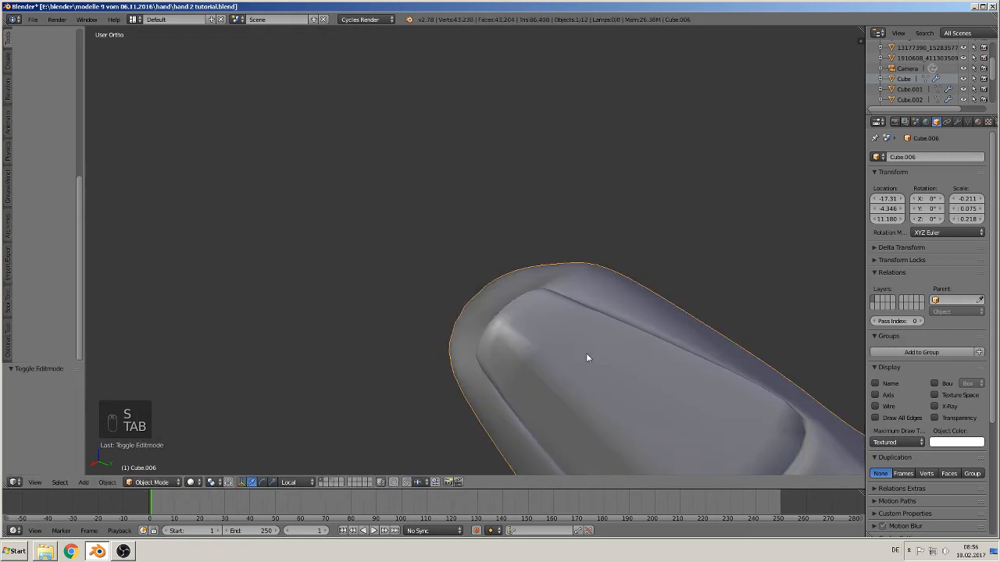
pyautogui.scroll(-5, 586, 353)
pyautogui.press('Tab')
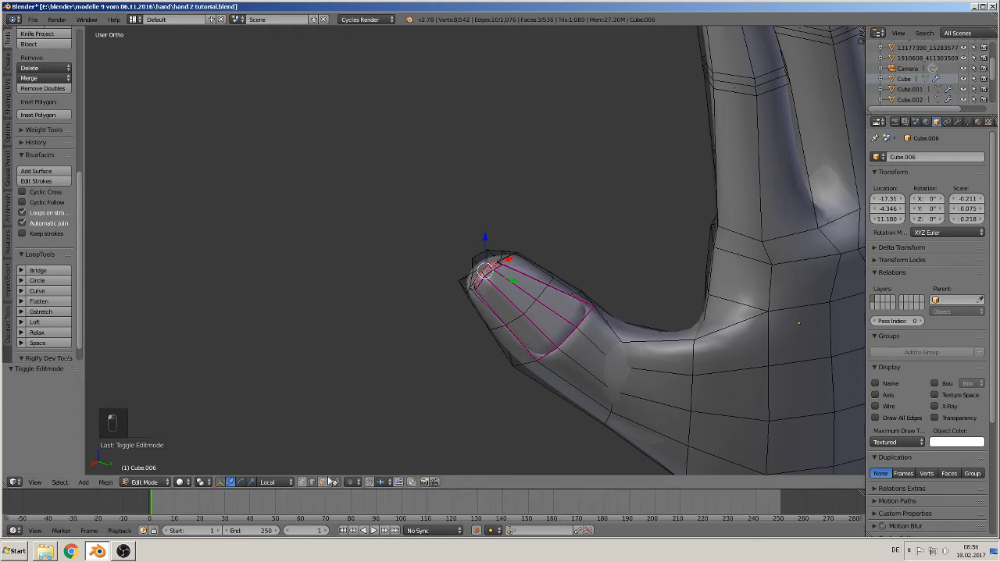
pyautogui.keyDown('alt'); pyautogui.rightClick(573, 340); pyautogui.keyUp('alt')
pyautogui.keyDown('alt'); pyautogui.rightClick(528, 363); pyautogui.keyUp('alt')
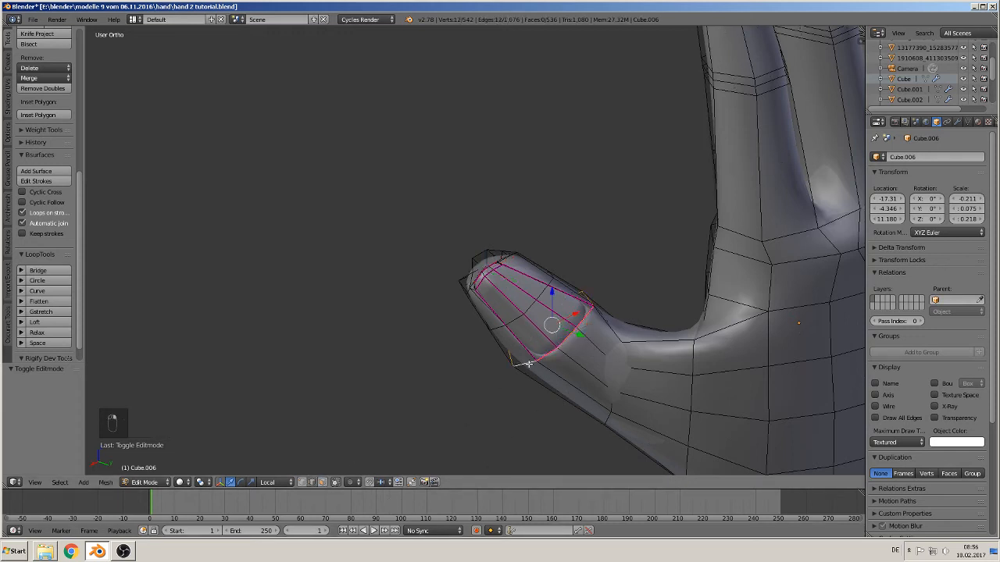
pyautogui.press('g')
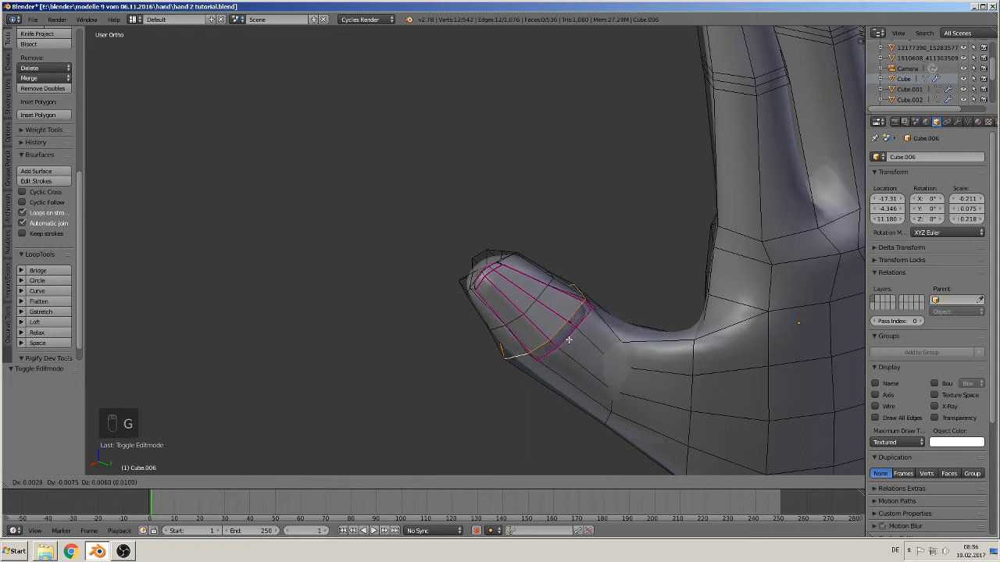
pyautogui.rightClick(568, 340)
pyautogui.keyDown('shift'); pyautogui.rightClick(568, 339); pyautogui.keyUp('shift')
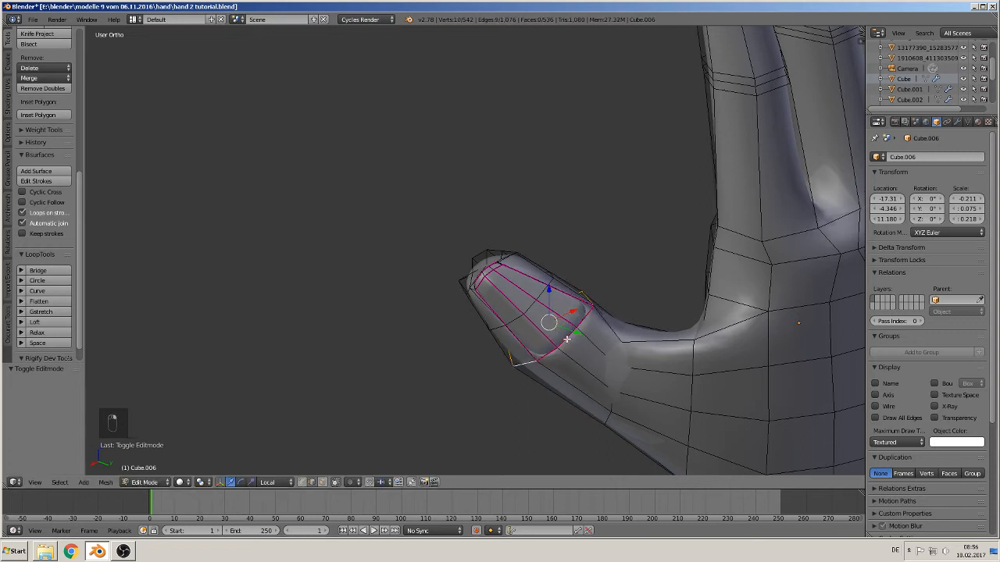
pyautogui.keyDown('shift'); pyautogui.rightClick(567, 339); pyautogui.keyUp('shift')
pyautogui.moveTo(541, 374); pyautogui.dragTo(529, 360, button='middle')
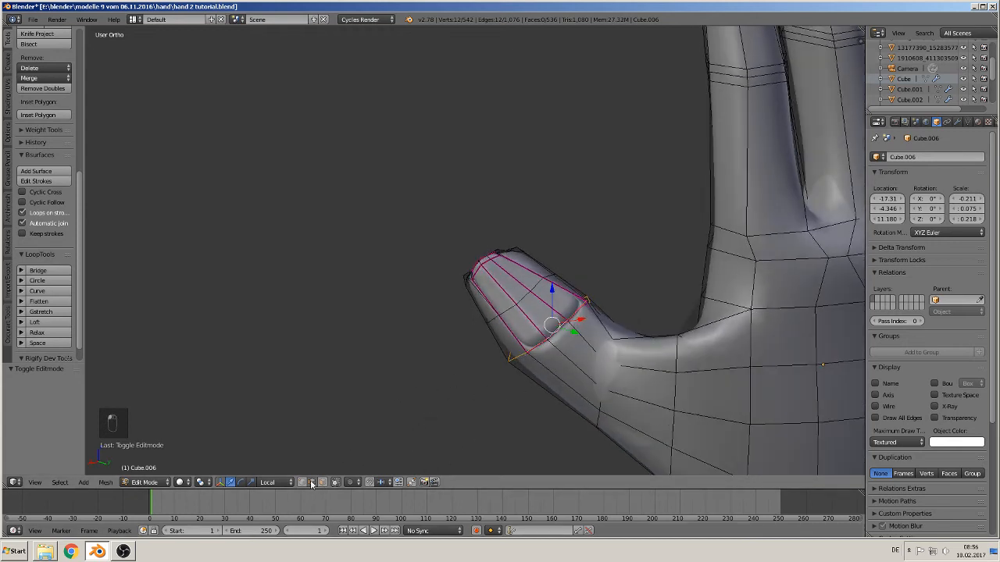
# In wireframe shading, select the doubled short edges along the base of the thumb nail
pyautogui.moveTo(561, 375); pyautogui.dragTo(587, 358, button='middle')
pyautogui.press('z')
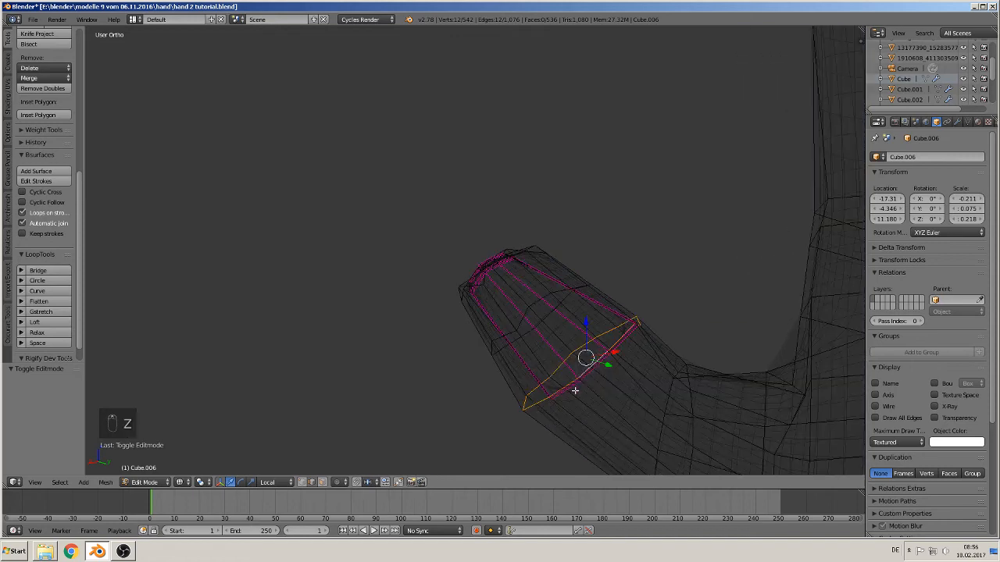
pyautogui.rightClick(576, 391)
pyautogui.rightClick(572, 385)
pyautogui.keyDown('shift'); pyautogui.rightClick(598, 369); pyautogui.keyUp('shift')
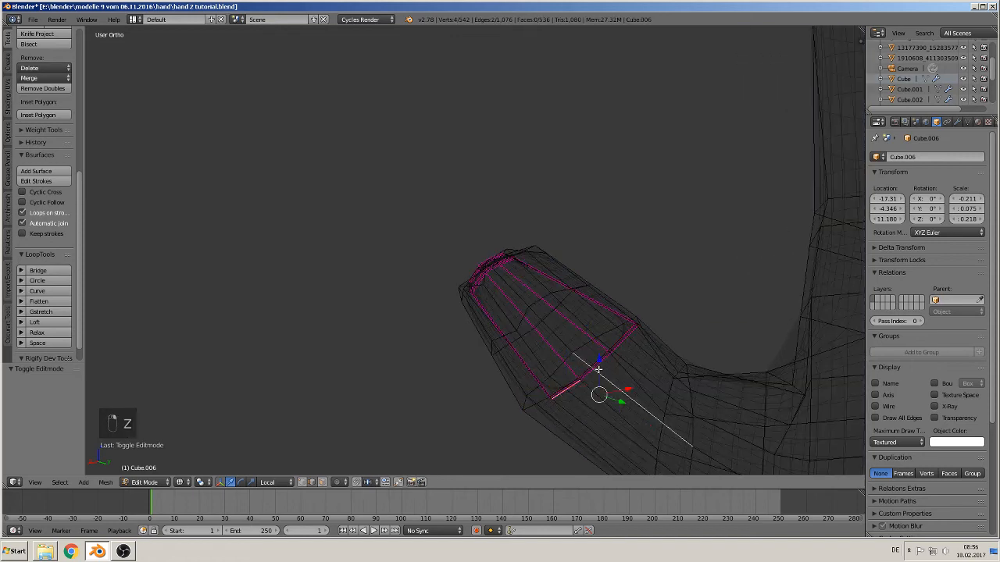
pyautogui.scroll(4, 598, 393)
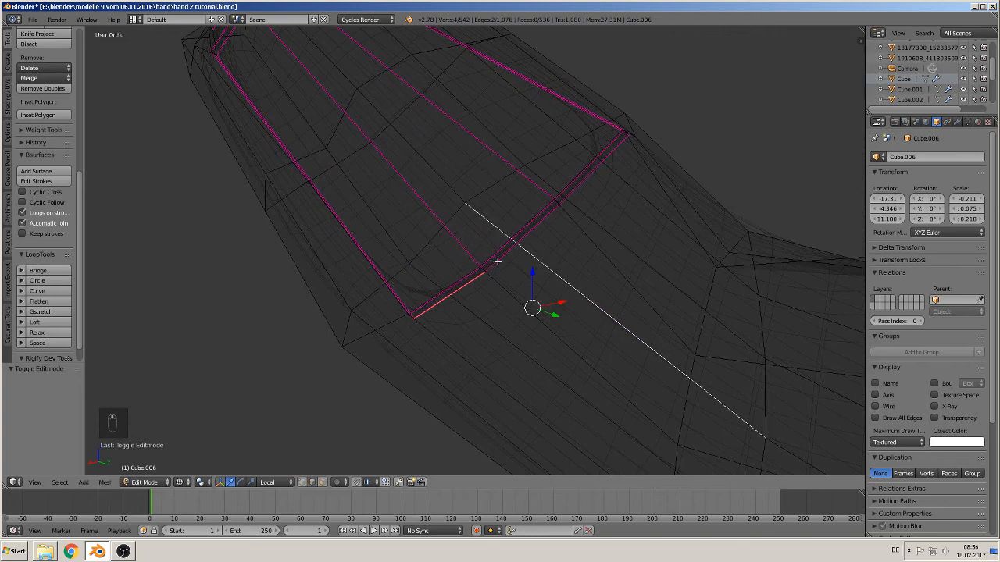
pyautogui.rightClick(497, 262)
pyautogui.keyDown('shift'); pyautogui.rightClick(479, 279); pyautogui.keyUp('shift')
pyautogui.keyDown('shift'); pyautogui.rightClick(469, 274); pyautogui.keyUp('shift')
pyautogui.keyDown('shift'); pyautogui.rightClick(518, 236); pyautogui.keyUp('shift')
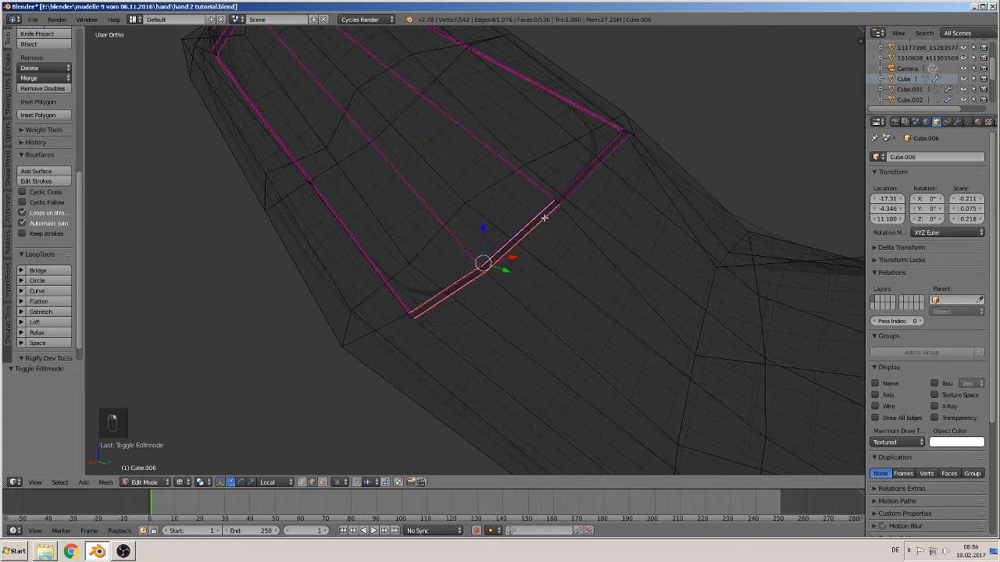
pyautogui.keyDown('shift'); pyautogui.rightClick(582, 177); pyautogui.keyUp('shift')
pyautogui.keyDown('shift'); pyautogui.rightClick(578, 176); pyautogui.keyUp('shift')
pyautogui.scroll(-3, 565, 218)
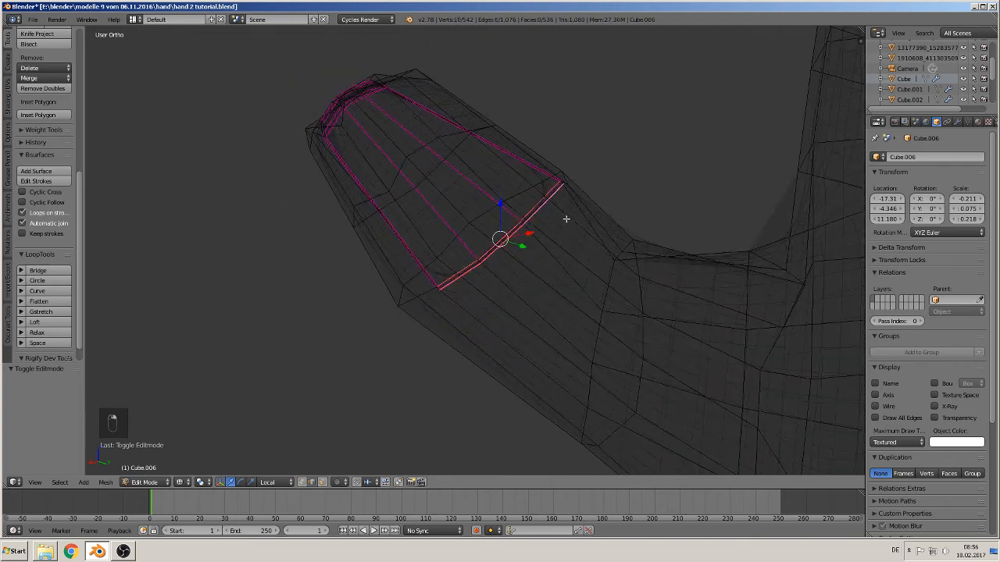
# Add the remaining edges at the thumb nail's base and try shifting the whole selection by about X 0.008, Y -0.008, Z 0.007
pyautogui.press('g')
pyautogui.rightClick(529, 253)
pyautogui.keyDown('shift'); pyautogui.rightClick(461, 273); pyautogui.keyUp('shift')
pyautogui.scroll(4, 562, 210)
pyautogui.keyDown('shift'); pyautogui.rightClick(609, 158); pyautogui.keyUp('shift')
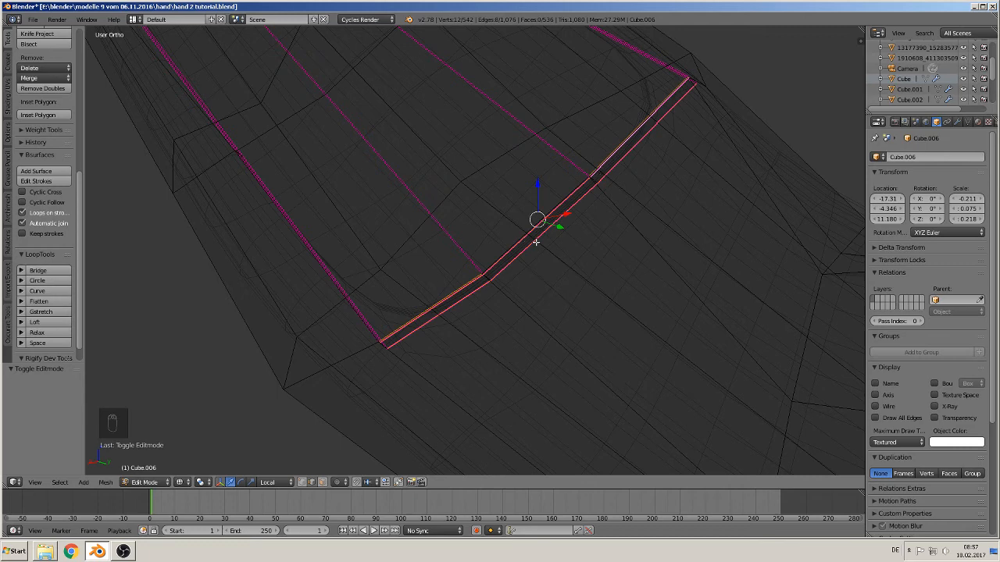
pyautogui.moveTo(537, 253); pyautogui.dragTo(542, 272, button='middle')
pyautogui.scroll(-3, 544, 279)
pyautogui.press('g')
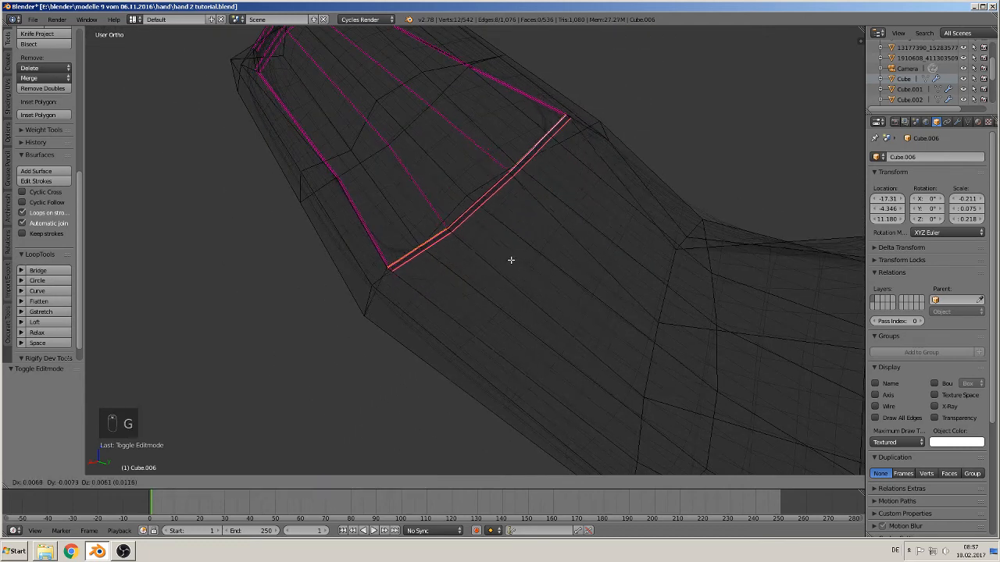
pyautogui.click(509, 258)
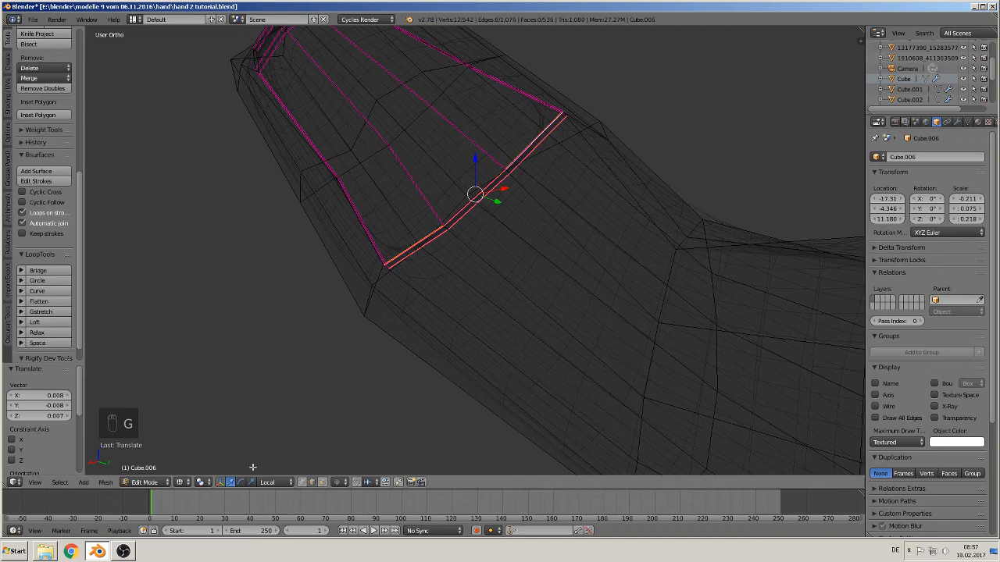
# Return to solid shading, undo the last move of the nail-base edges and check the smoothed hand in Object Mode
pyautogui.click(179, 485)
pyautogui.click(196, 464)
pyautogui.moveTo(274, 409)
pyautogui.mouseDown(button='middle')
pyautogui.moveTo(370, 342)
pyautogui.moveTo(472, 306)
pyautogui.moveTo(420, 316)
pyautogui.moveTo(568, 243)
pyautogui.moveTo(596, 290)
pyautogui.moveTo(464, 328)
pyautogui.moveTo(384, 312)
pyautogui.moveTo(527, 303)
pyautogui.moveTo(482, 292)
pyautogui.moveTo(520, 309)
pyautogui.mouseUp(button='middle')
pyautogui.hotkey('ctrl', 'z')
pyautogui.press('Tab')
pyautogui.scroll(3, 526, 285)
pyautogui.press('Tab')
# Select the lengthwise edge loops along the outer side of the hand and the sides of the little, ring and middle fingers
pyautogui.moveTo(468, 332); pyautogui.dragTo(467, 276, button='middle')
pyautogui.keyDown('alt'); pyautogui.keyDown('shift'); pyautogui.rightClick(448, 171); pyautogui.keyUp('shift'); pyautogui.keyUp('alt')
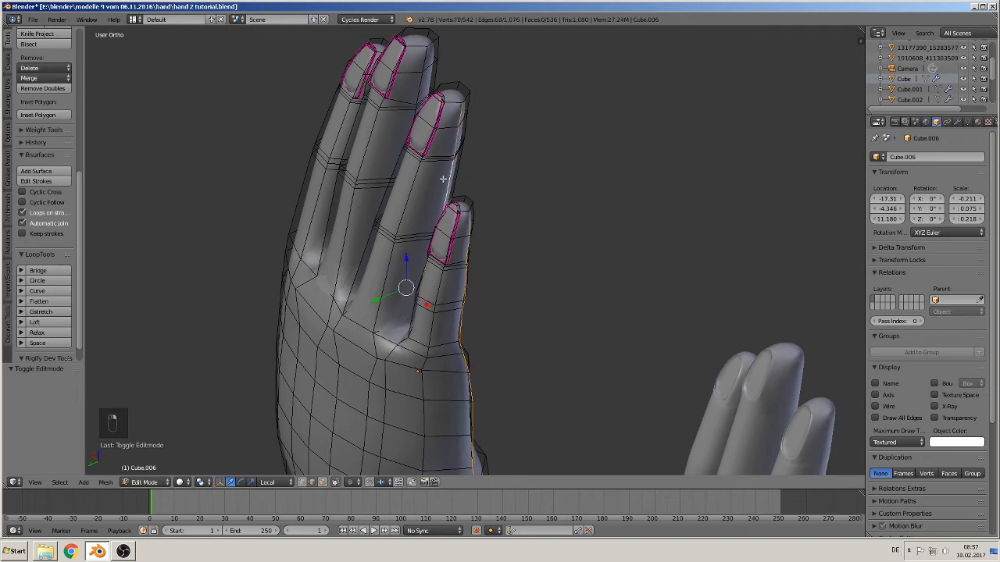
pyautogui.keyDown('alt'); pyautogui.keyDown('shift'); pyautogui.rightClick(393, 186); pyautogui.keyUp('shift'); pyautogui.keyUp('alt')
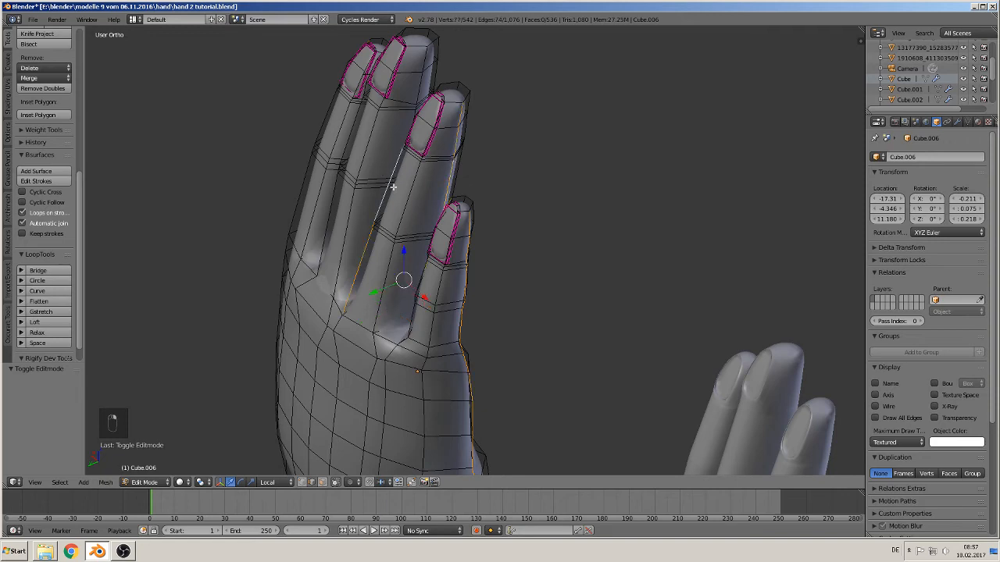
pyautogui.moveTo(433, 179); pyautogui.dragTo(464, 182, button='middle')
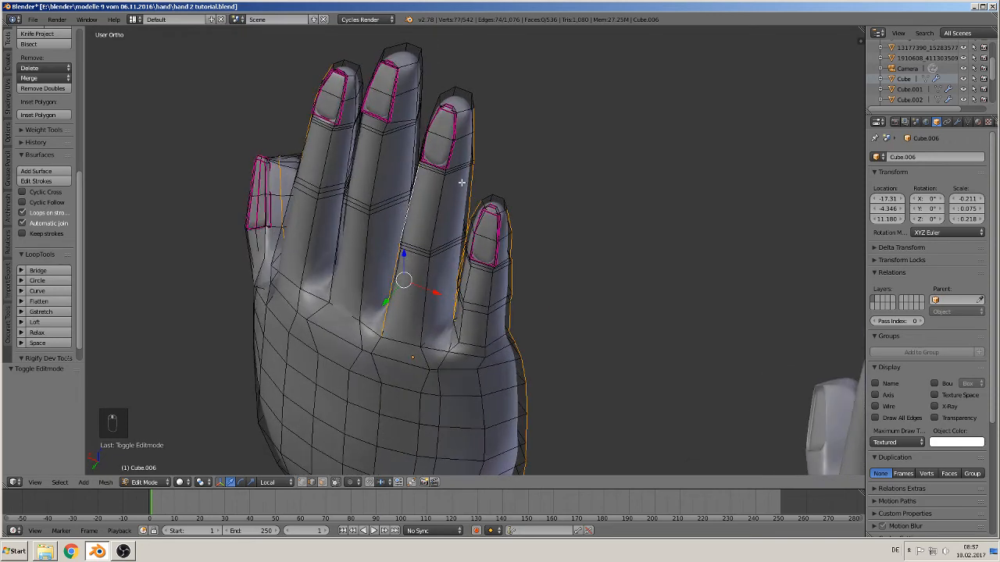
pyautogui.hotkey('ctrl', 'z')
pyautogui.keyDown('alt'); pyautogui.keyDown('shift'); pyautogui.rightClick(409, 145); pyautogui.keyUp('shift'); pyautogui.keyUp('alt')
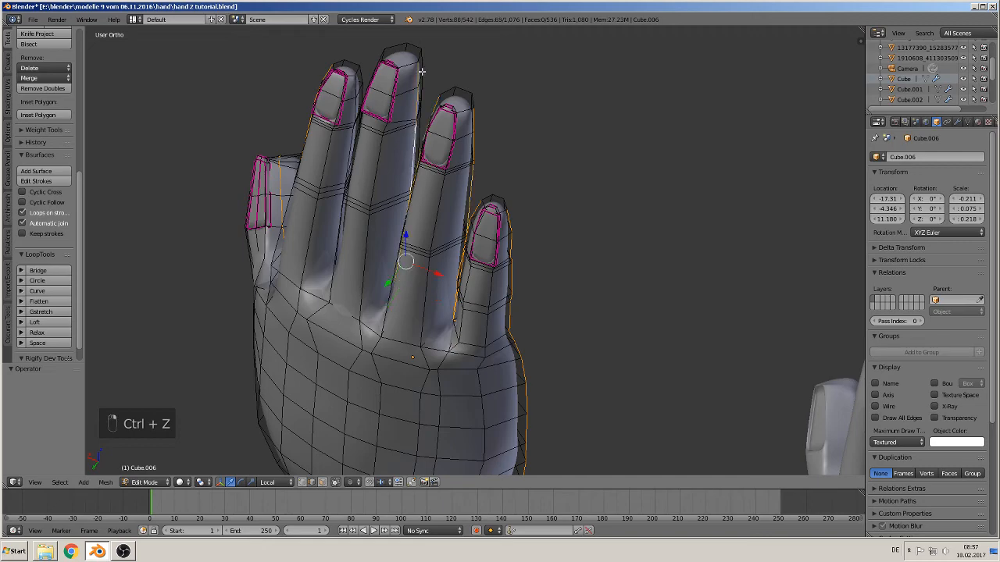
# Add the lengthwise edge loop on the index finger's inner side and mark all selected side loops as UV seams
pyautogui.moveTo(388, 91); pyautogui.dragTo(396, 116, button='middle')
pyautogui.moveTo(440, 116); pyautogui.dragTo(478, 100, button='middle')
pyautogui.keyDown('shift'); pyautogui.moveTo(402, 294); pyautogui.dragTo(505, 401, button='middle'); pyautogui.keyUp('shift')
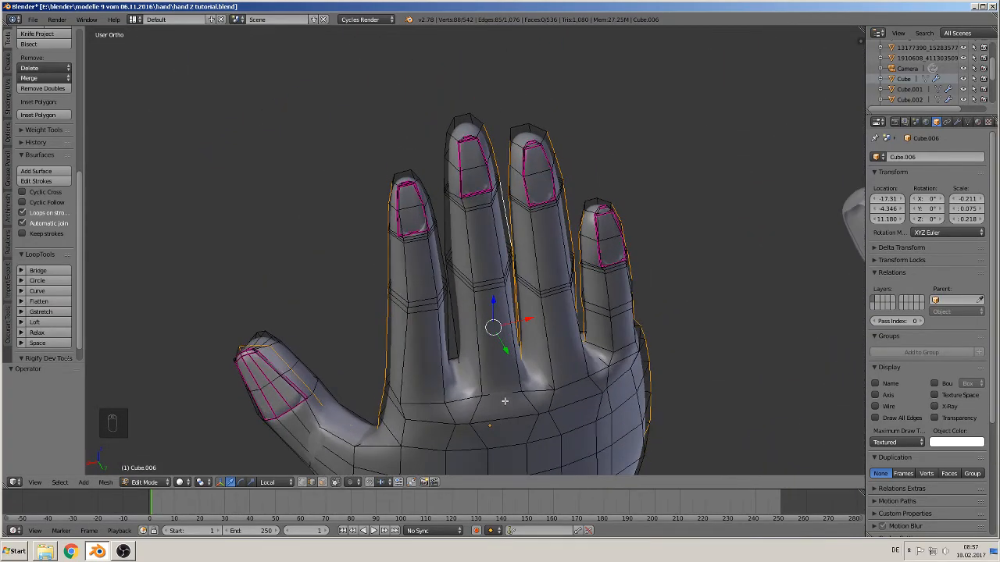
pyautogui.keyDown('alt'); pyautogui.keyDown('shift'); pyautogui.rightClick(450, 230); pyautogui.keyUp('shift'); pyautogui.keyUp('alt')
pyautogui.moveTo(444, 256); pyautogui.dragTo(369, 273, button='middle')
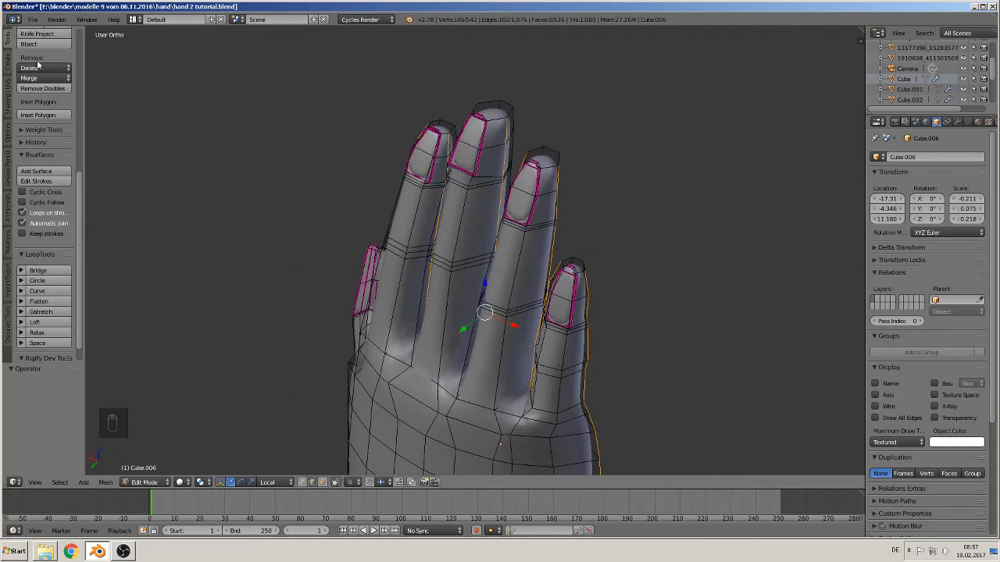
pyautogui.click(9, 105)
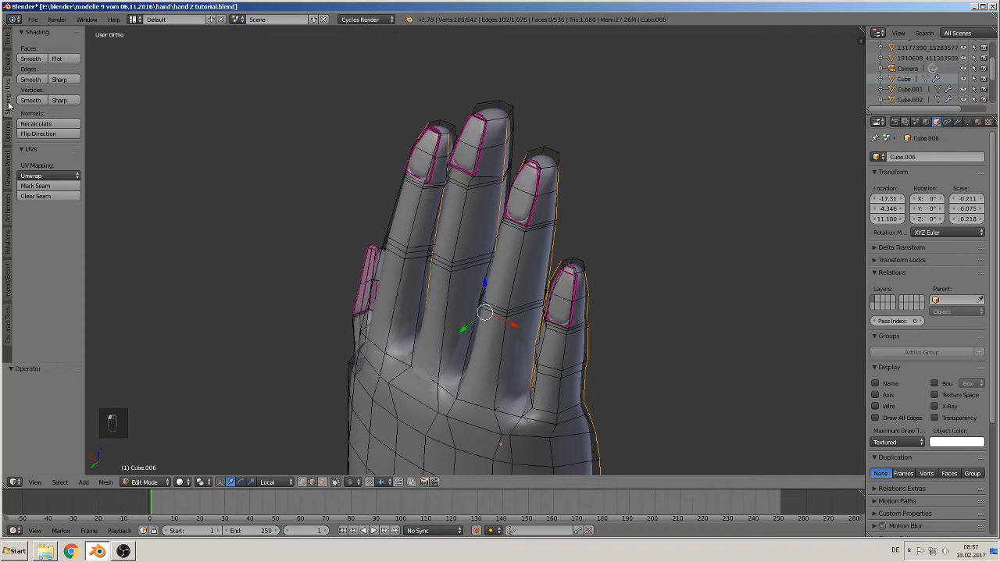
pyautogui.click(35, 186)
# Add the edge loops around the tips of the little, ring, middle and index fingers to the selection
pyautogui.moveTo(625, 372); pyautogui.dragTo(573, 245, button='middle')
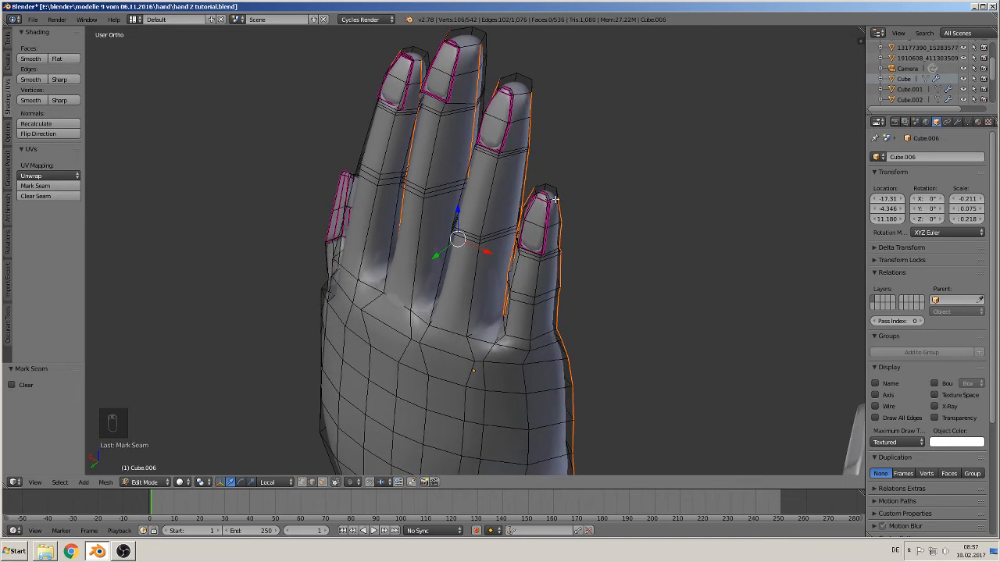
pyautogui.moveTo(568, 215); pyautogui.dragTo(497, 301, button='middle')
pyautogui.scroll(4, 591, 254)
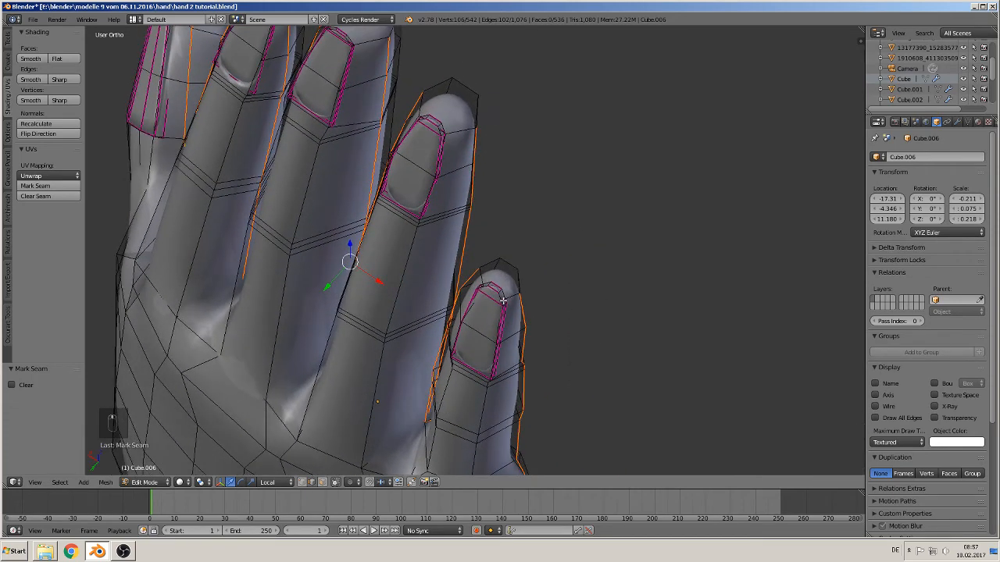
pyautogui.keyDown('alt'); pyautogui.keyDown('shift'); pyautogui.rightClick(512, 293); pyautogui.keyUp('shift'); pyautogui.keyUp('alt')
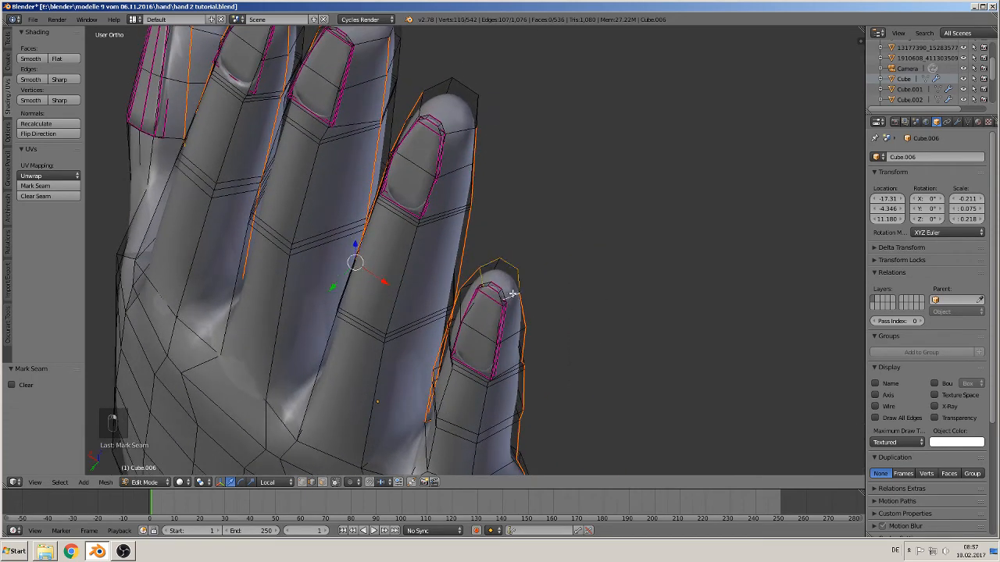
pyautogui.keyDown('alt'); pyautogui.keyDown('shift'); pyautogui.rightClick(461, 131); pyautogui.keyUp('shift'); pyautogui.keyUp('alt')
pyautogui.moveTo(378, 60); pyautogui.dragTo(464, 176, button='middle')
pyautogui.keyDown('alt'); pyautogui.keyDown('shift'); pyautogui.rightClick(449, 157); pyautogui.keyUp('shift'); pyautogui.keyUp('alt')
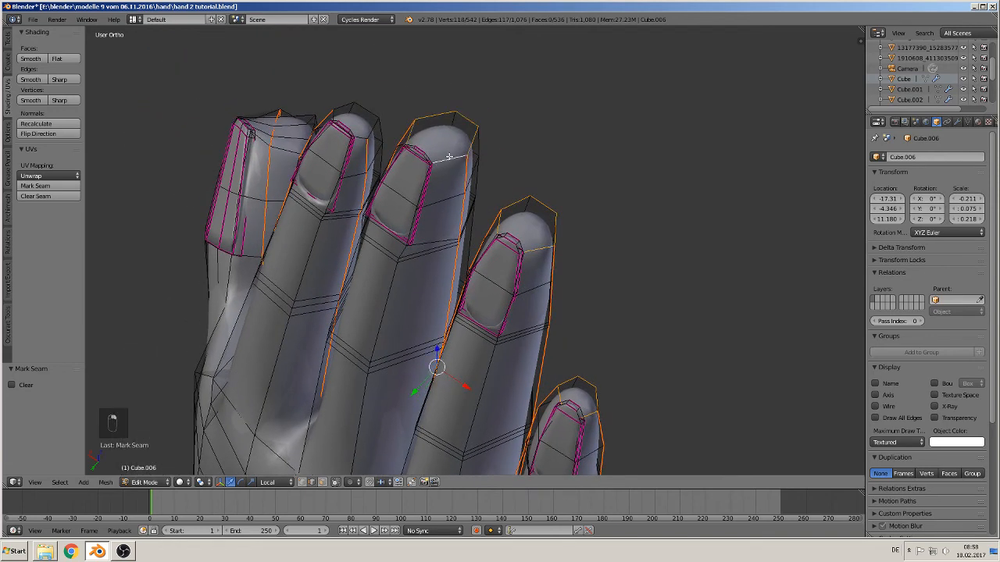
pyautogui.keyDown('alt'); pyautogui.keyDown('shift'); pyautogui.rightClick(360, 140); pyautogui.keyUp('shift'); pyautogui.keyUp('alt')
# Add the edge loop around the thumb tip up to the nail and mark all selected fingertip loops as seams
pyautogui.keyDown('alt'); pyautogui.keyDown('shift'); pyautogui.rightClick(288, 128); pyautogui.keyUp('shift'); pyautogui.keyUp('alt')
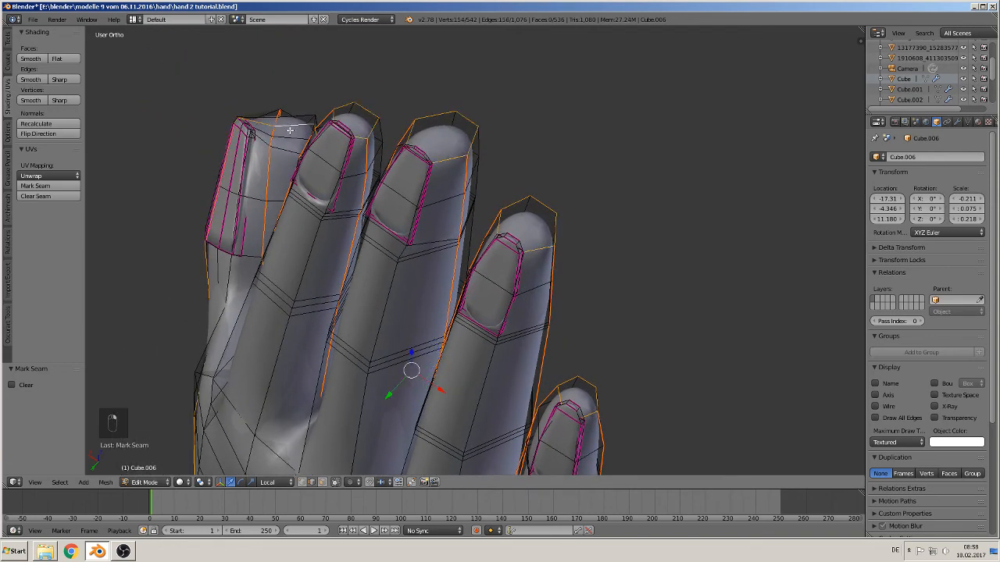
pyautogui.moveTo(297, 145); pyautogui.dragTo(308, 176, button='middle')
pyautogui.hotkey('ctrl', 'z')
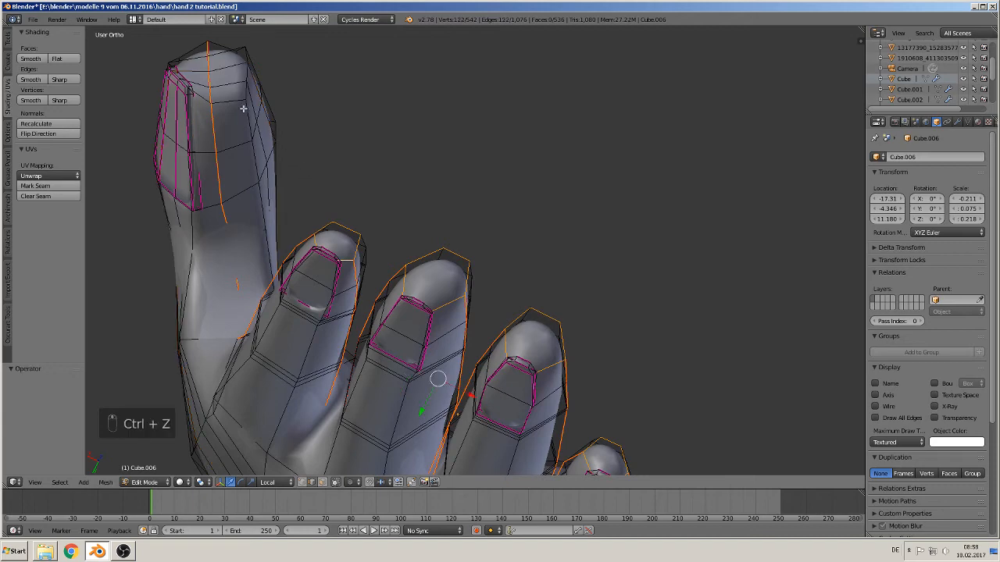
pyautogui.keyDown('alt'); pyautogui.keyDown('shift'); pyautogui.rightClick(217, 98); pyautogui.keyUp('shift'); pyautogui.keyUp('alt')
pyautogui.moveTo(238, 99); pyautogui.dragTo(261, 170, button='middle')
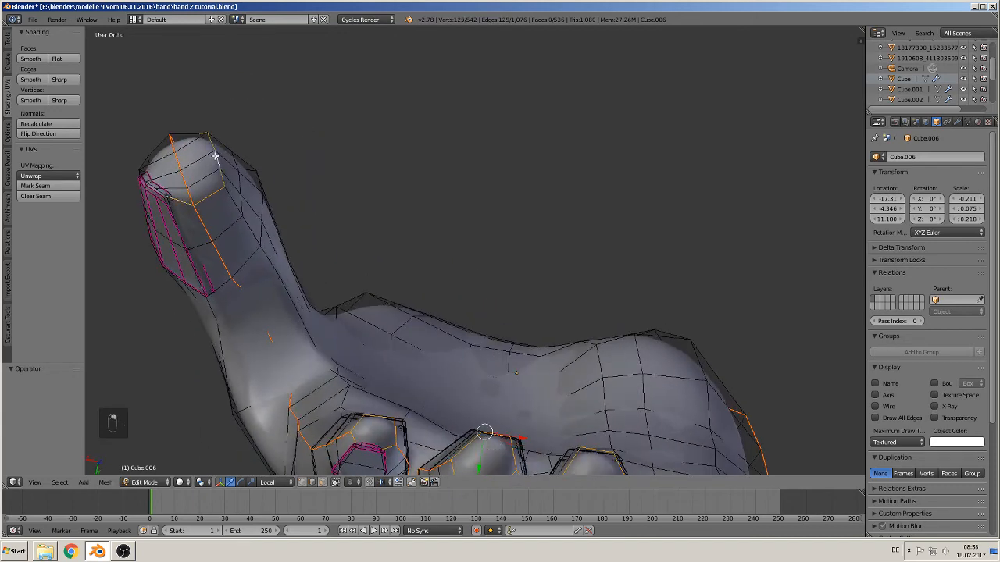
pyautogui.moveTo(150, 161); pyautogui.dragTo(440, 115, button='middle')
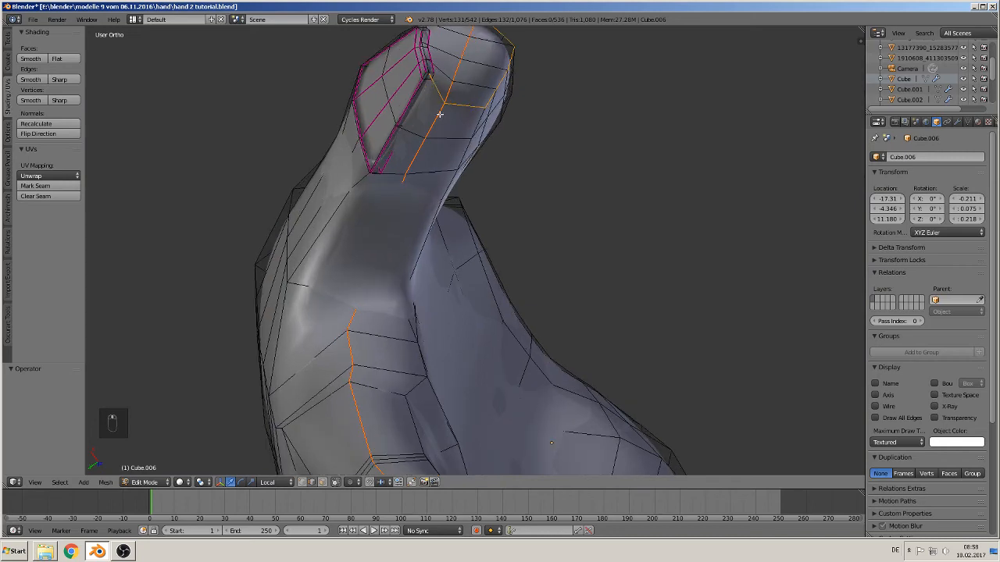
pyautogui.keyDown('shift'); pyautogui.rightClick(427, 57); pyautogui.keyUp('shift')
pyautogui.moveTo(431, 64); pyautogui.dragTo(447, 123, button='middle')
pyautogui.moveTo(457, 160); pyautogui.dragTo(467, 184, button='middle')
pyautogui.click(35, 186)
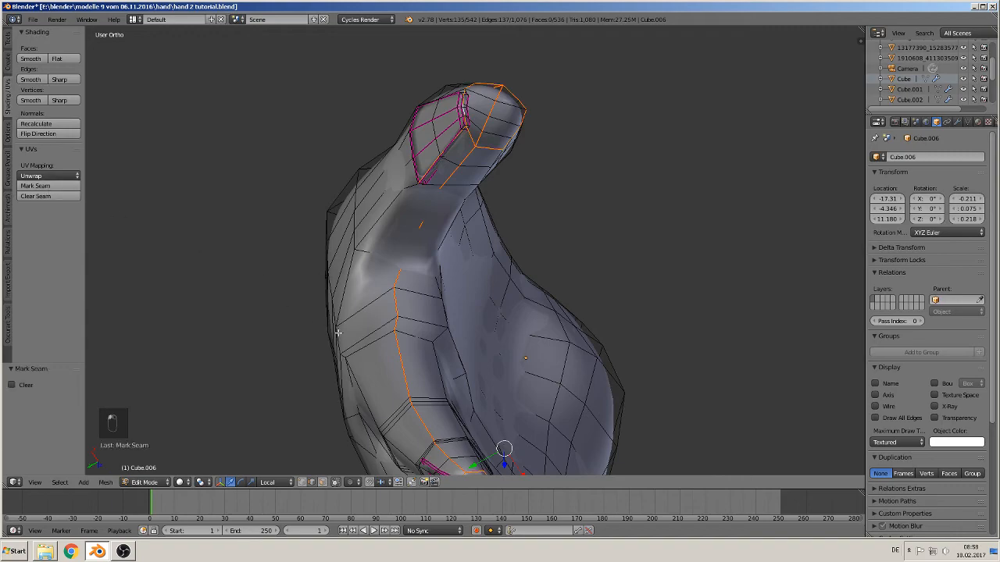
# Clear the selection, select the boundary edges around the wrist's flat end and mark them as a seam
pyautogui.moveTo(410, 241); pyautogui.dragTo(397, 282, button='middle')
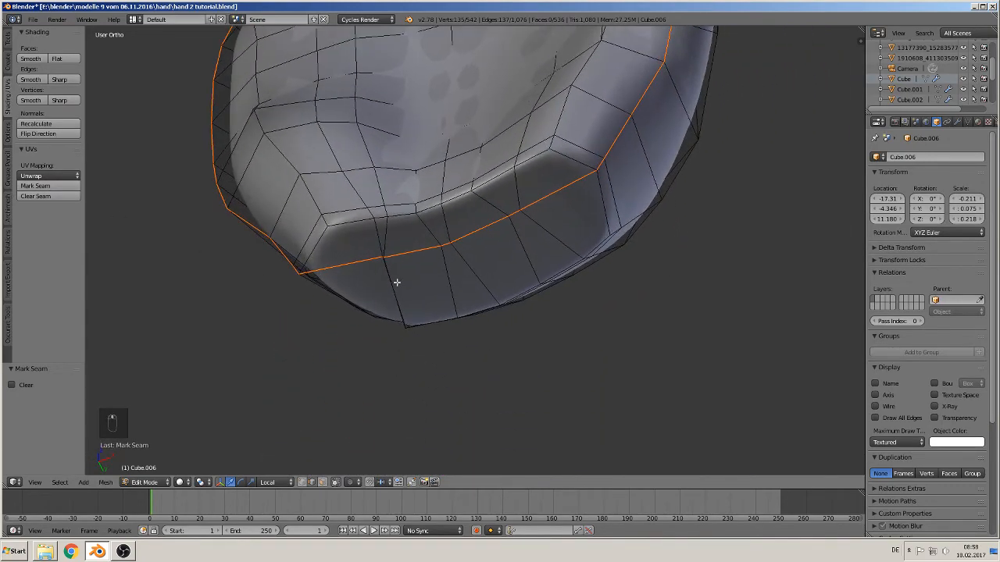
pyautogui.press('a')
pyautogui.keyDown('alt'); pyautogui.rightClick(353, 228); pyautogui.keyUp('alt')
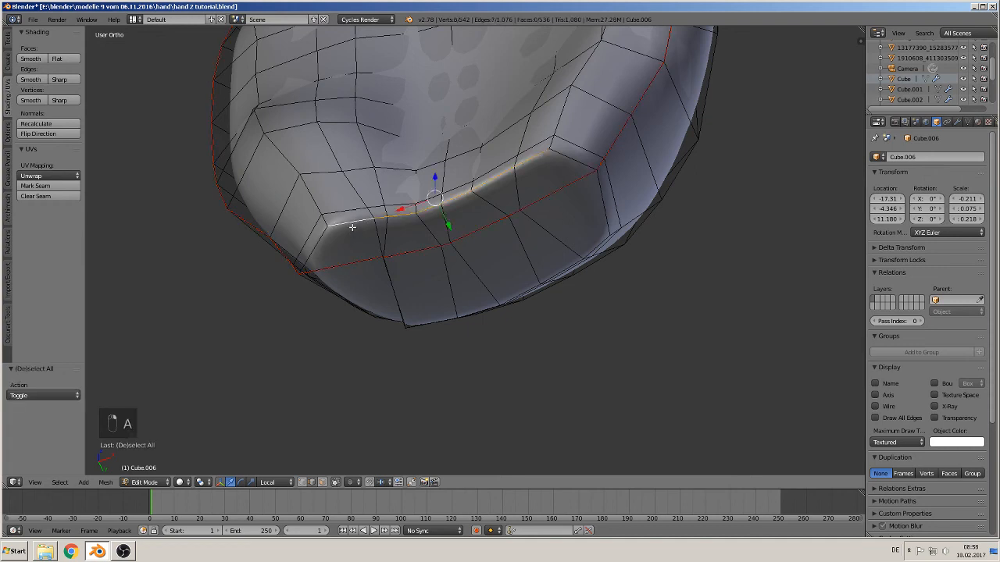
pyautogui.keyDown('alt'); pyautogui.keyDown('shift'); pyautogui.rightClick(317, 256); pyautogui.keyUp('shift'); pyautogui.keyUp('alt')
pyautogui.keyDown('alt'); pyautogui.keyDown('shift'); pyautogui.rightClick(441, 323); pyautogui.keyUp('shift'); pyautogui.keyUp('alt')
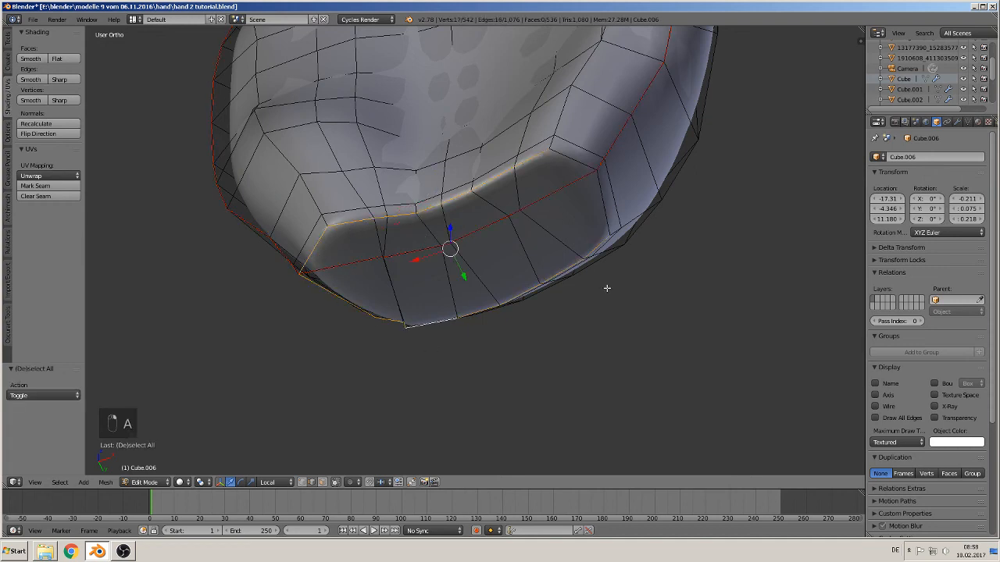
pyautogui.keyDown('shift'); pyautogui.rightClick(599, 200); pyautogui.keyUp('shift')
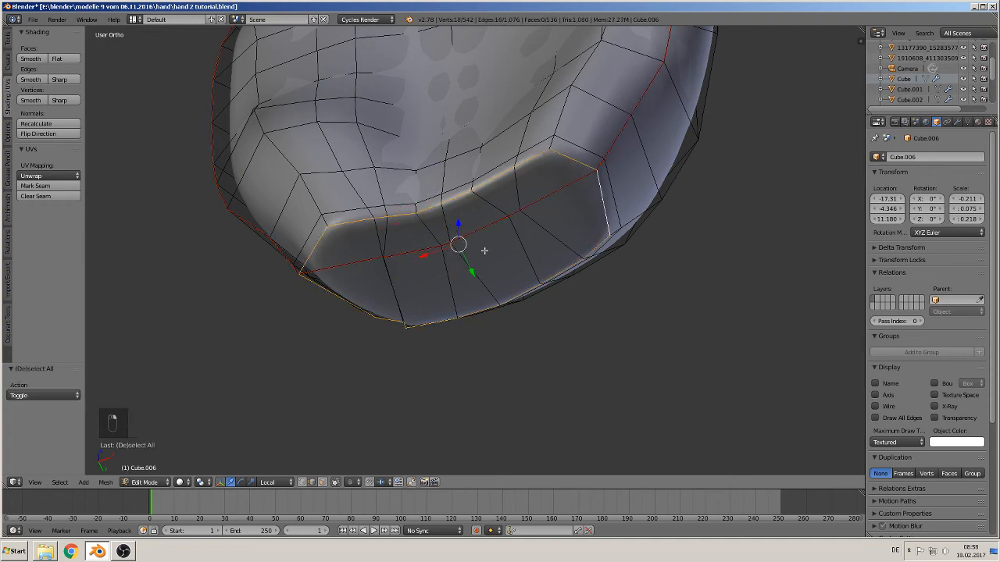
pyautogui.click(35, 186)
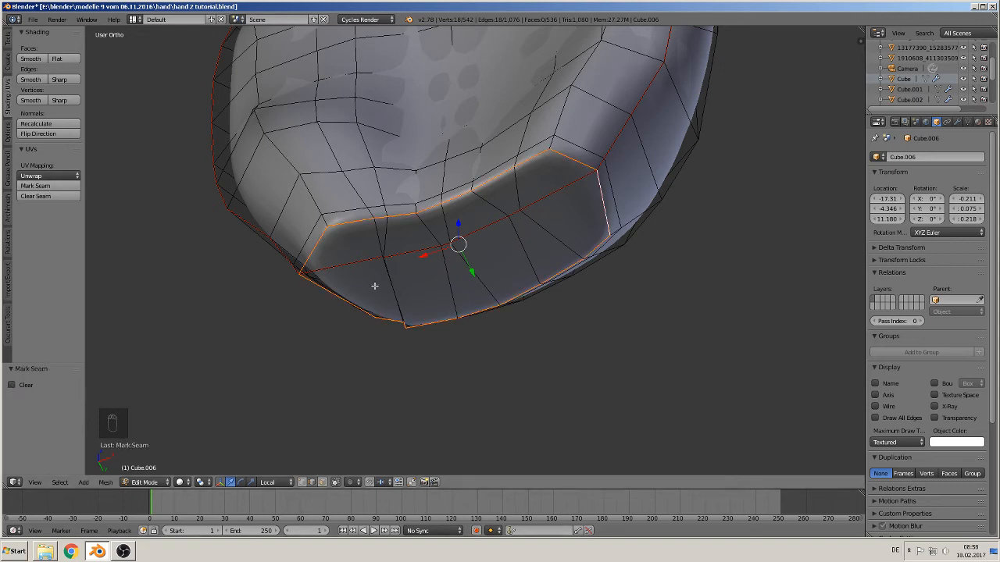
# Select the inner edges of the wrist's flat end and delete them to open the wrist
pyautogui.rightClick(378, 237)
pyautogui.keyDown('shift'); pyautogui.rightClick(389, 240); pyautogui.keyUp('shift')
pyautogui.keyDown('shift'); pyautogui.rightClick(401, 283); pyautogui.keyUp('shift')
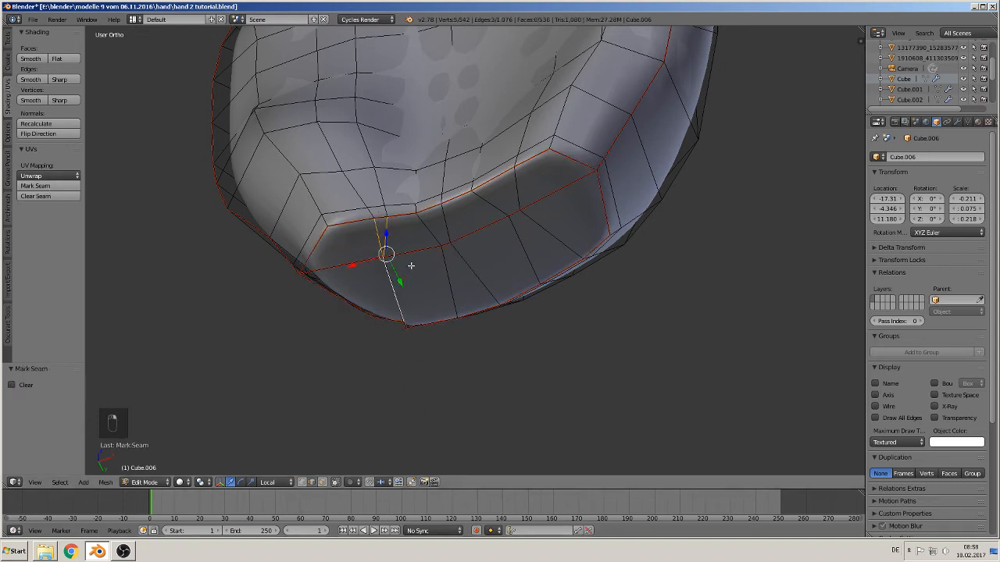
pyautogui.keyDown('shift'); pyautogui.rightClick(416, 250); pyautogui.keyUp('shift')
pyautogui.keyDown('shift'); pyautogui.rightClick(364, 259); pyautogui.keyUp('shift')
pyautogui.press('c')
pyautogui.moveTo(446, 239)
pyautogui.mouseDown()
pyautogui.moveTo(443, 253)
pyautogui.moveTo(515, 212)
pyautogui.moveTo(500, 221)
pyautogui.mouseUp()
pyautogui.press('Escape')
pyautogui.press('x')
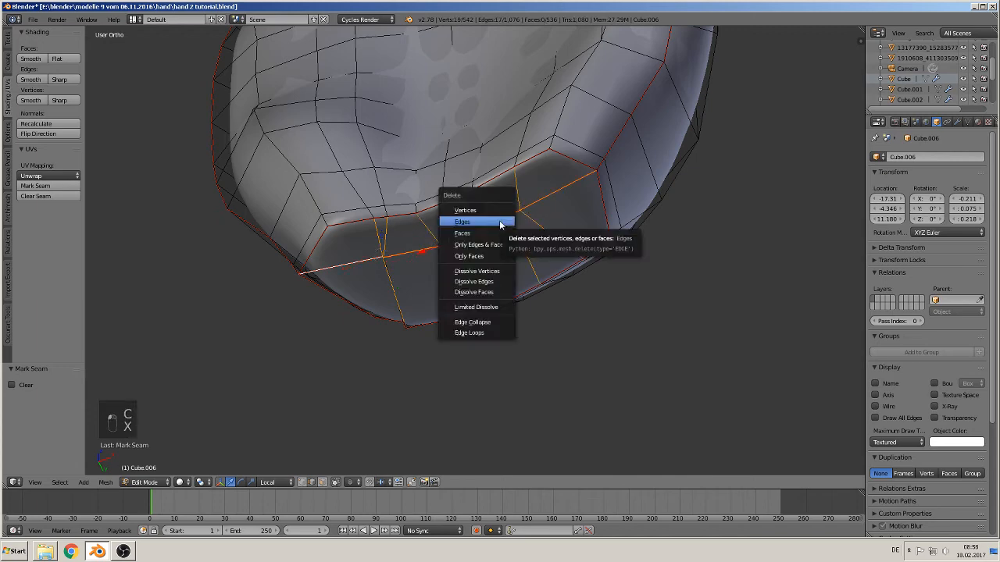
pyautogui.click(501, 221)
# Delete the leftover edge inside the wrist opening and check the smoothed hand in Object Mode
pyautogui.moveTo(510, 262); pyautogui.dragTo(510, 301, button='middle')
pyautogui.press('Tab')
pyautogui.scroll(-2, 524, 298)
pyautogui.press('Tab')
pyautogui.scroll(2, 449, 305)
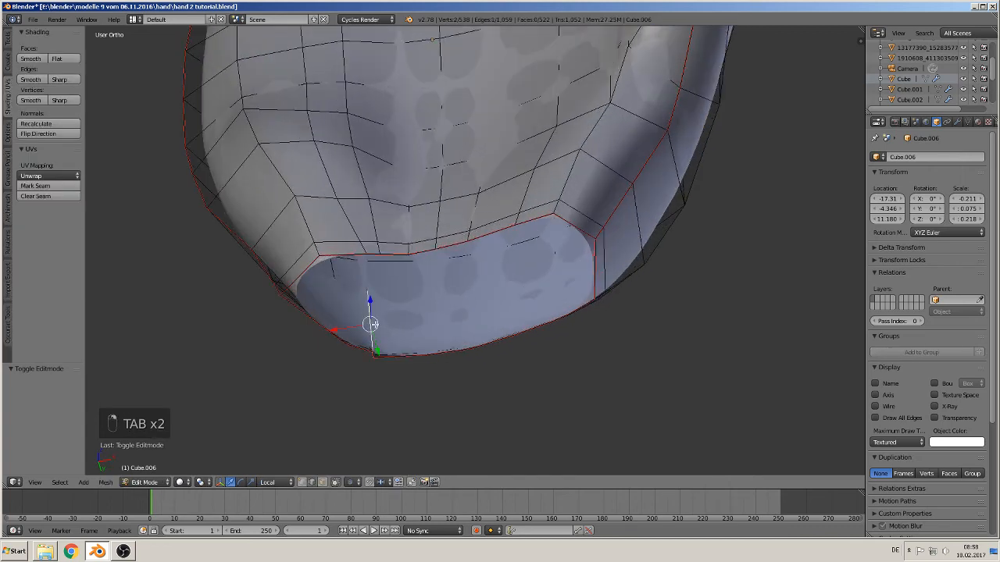
pyautogui.press('x')
pyautogui.click(378, 329)
pyautogui.scroll(-3, 399, 331)
pyautogui.press('Tab')
pyautogui.moveTo(467, 319); pyautogui.dragTo(208, 424, button='middle')
pyautogui.scroll(1, 475, 372)
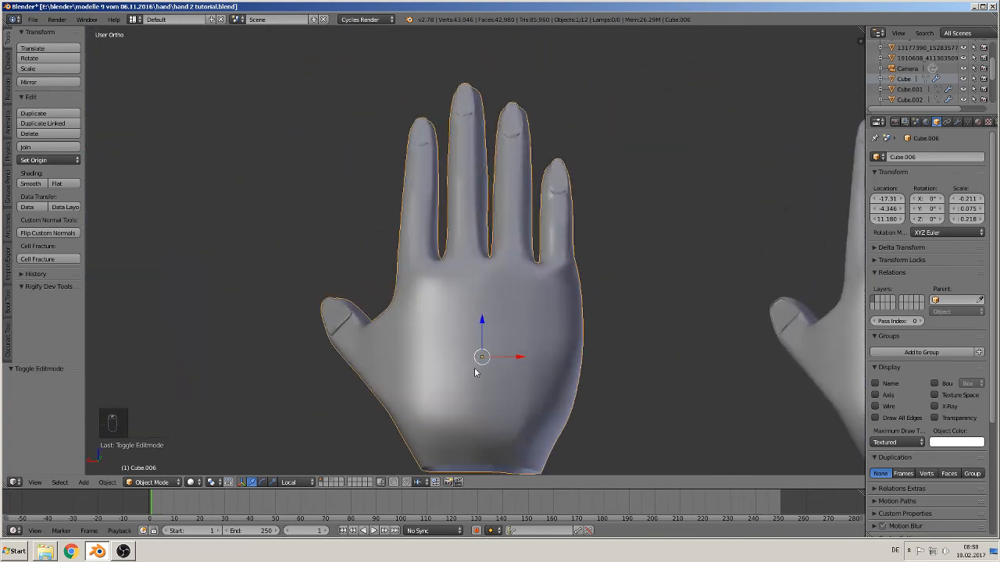
# Enlarge the timeline area below the viewport, split it in two, and turn one half into a UV/Image Editor
pyautogui.keyDown('shift'); pyautogui.moveTo(474, 372); pyautogui.dragTo(369, 282, button='middle'); pyautogui.keyUp('shift')
pyautogui.moveTo(476, 488); pyautogui.dragTo(475, 255)
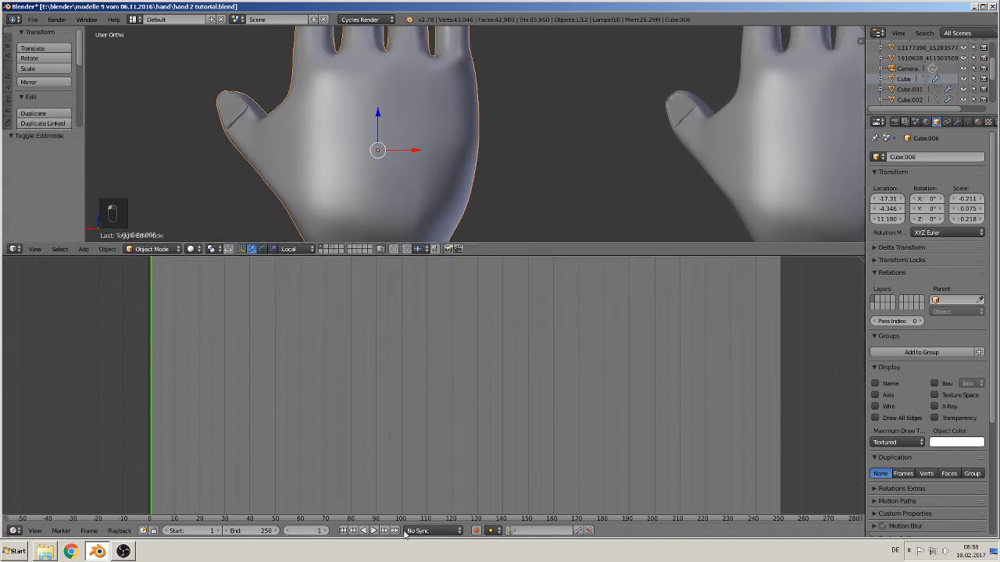
pyautogui.moveTo(860, 258); pyautogui.dragTo(468, 290)
pyautogui.click(482, 530)
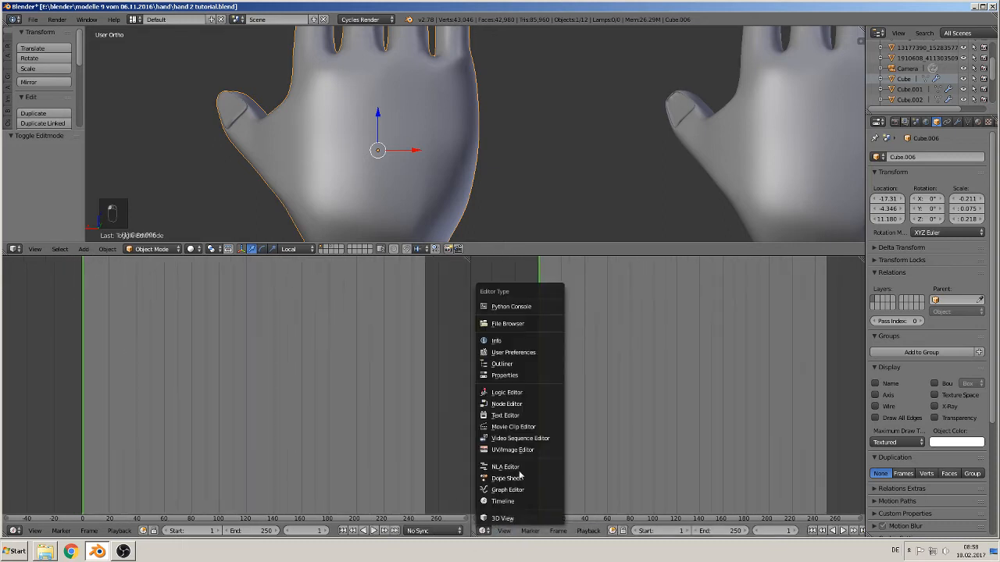
pyautogui.click(521, 450)
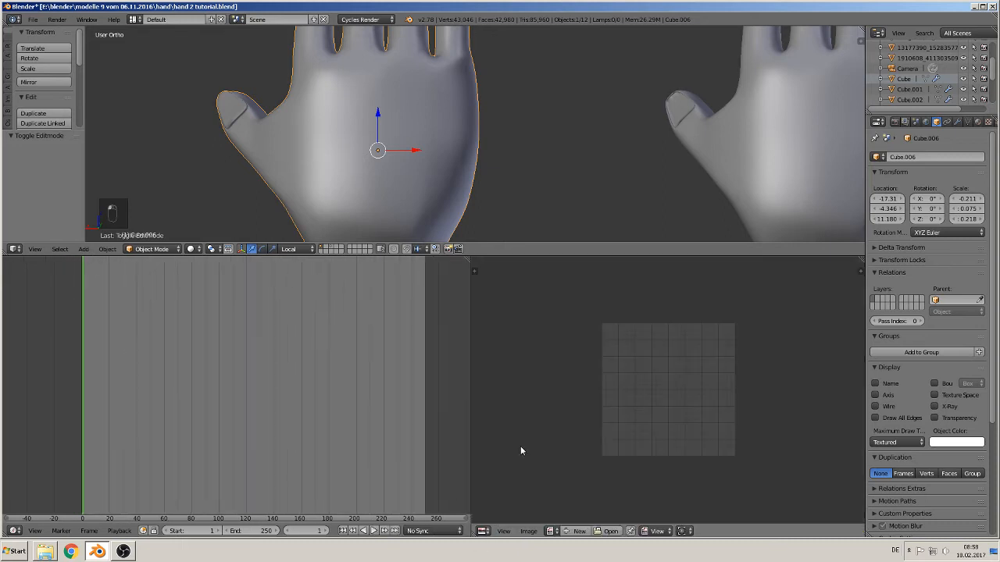
# Switch the remaining timeline area to the Node Editor and hide its properties sidebar
pyautogui.click(26, 532)
pyautogui.click(59, 404)
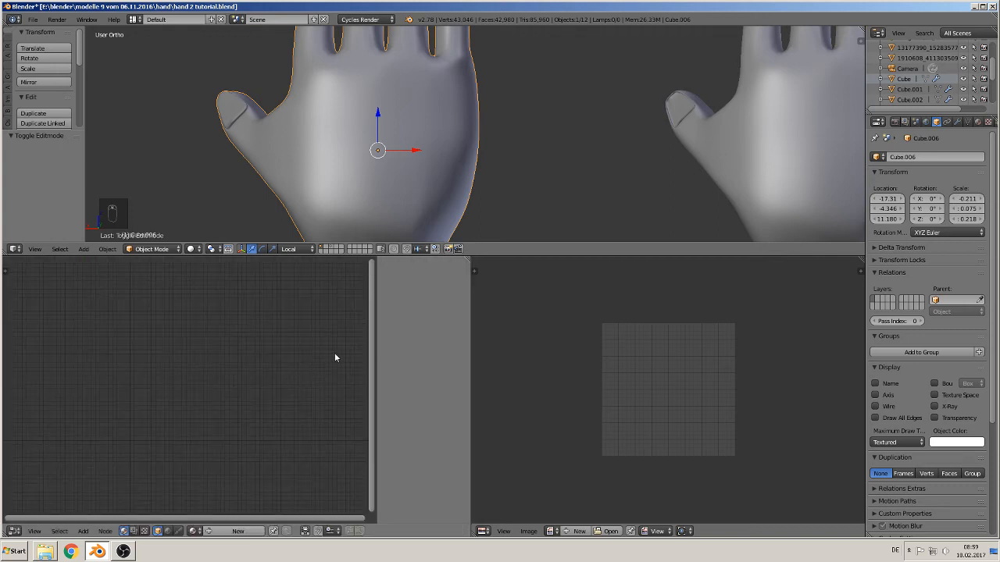
pyautogui.press('n')
# Add a new material named hand to the hand model and save the file
pyautogui.click(977, 122)
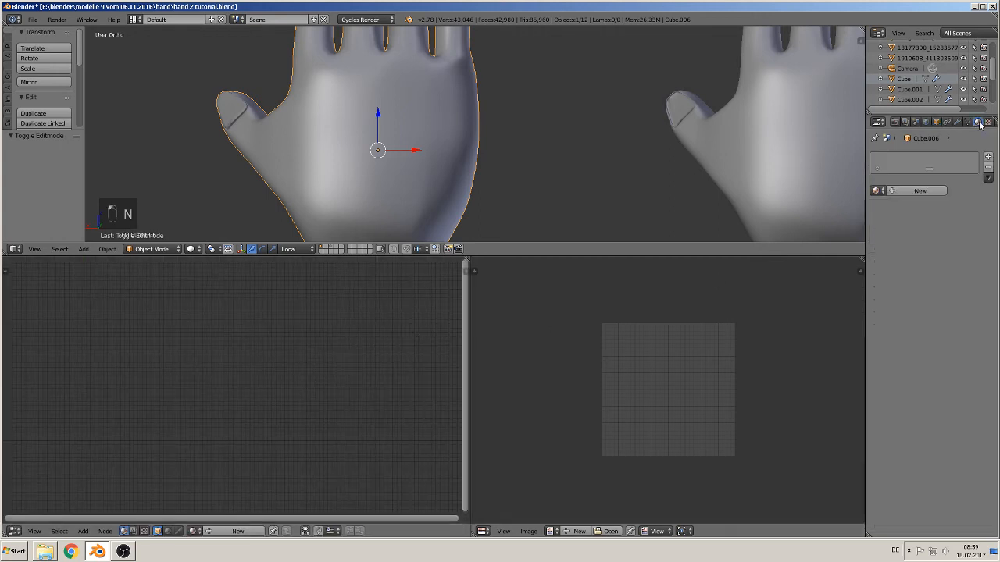
pyautogui.click(919, 190)
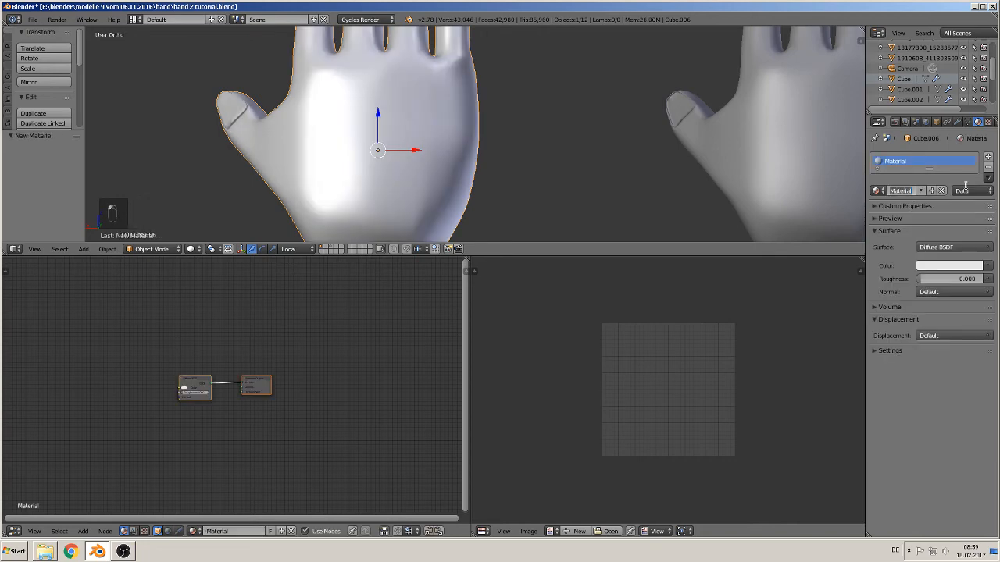
pyautogui.press('Return')
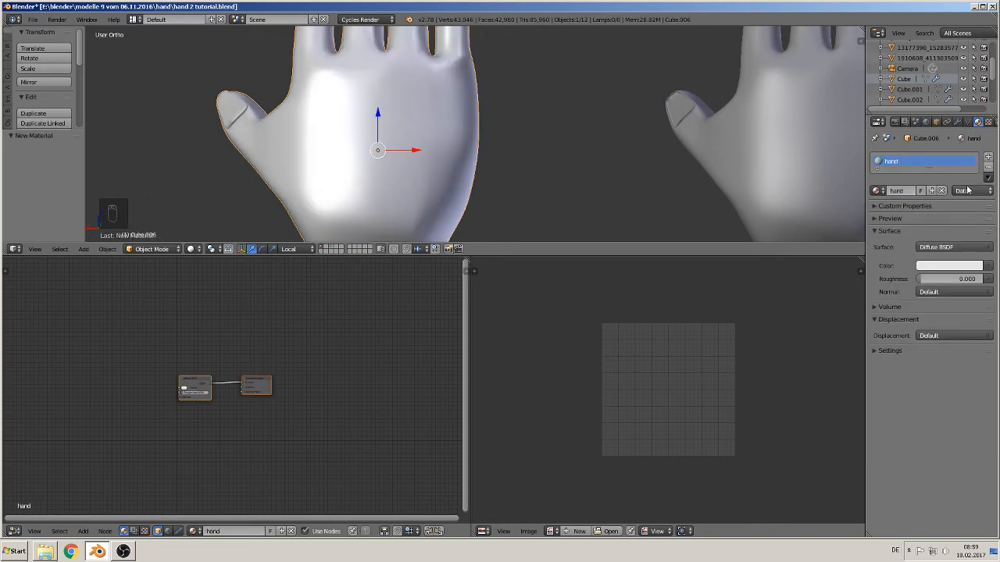
pyautogui.click(33, 20)
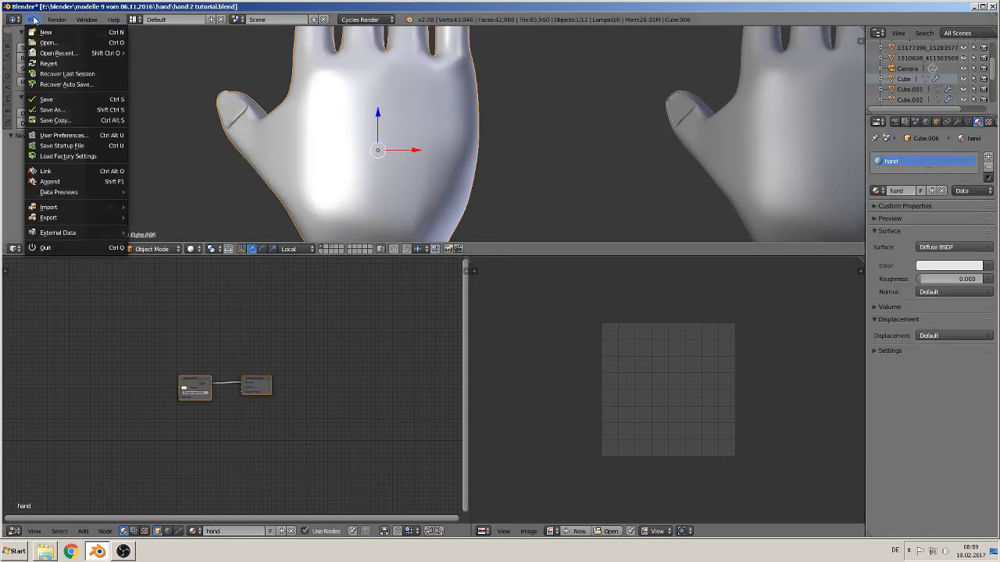
pyautogui.click(62, 100)
# Enter Edit Mode and select the entire hand mesh
pyautogui.scroll(1, 382, 388)
pyautogui.press('Tab')
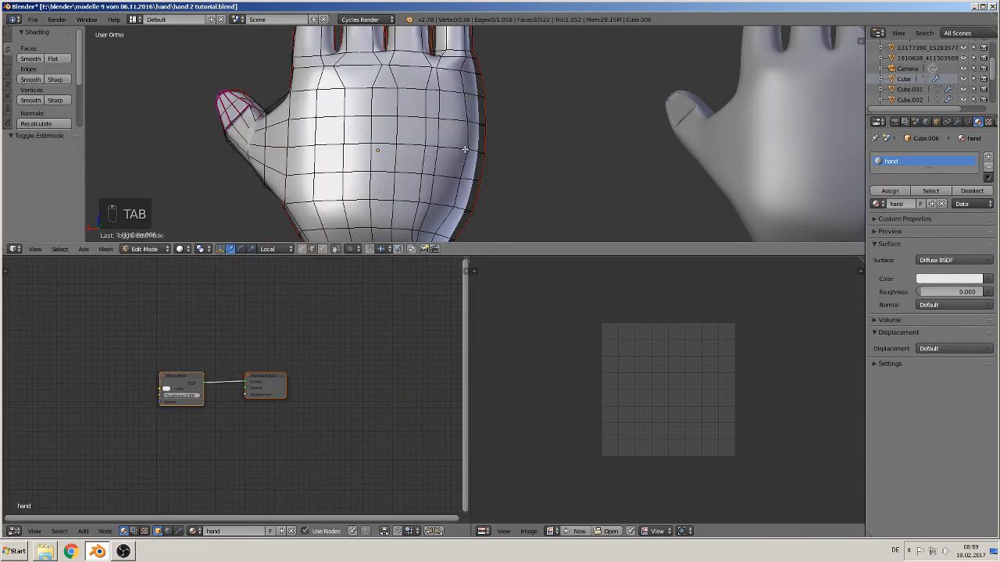
pyautogui.press('a')
pyautogui.press('a')
pyautogui.press('a')
pyautogui.press('a')
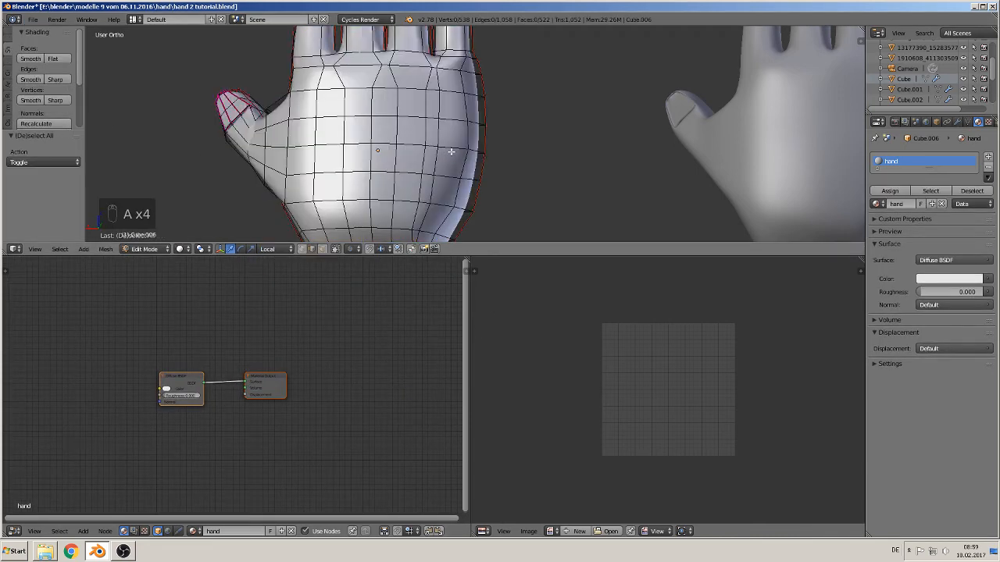
pyautogui.press('a')
pyautogui.scroll(-1, 453, 156)
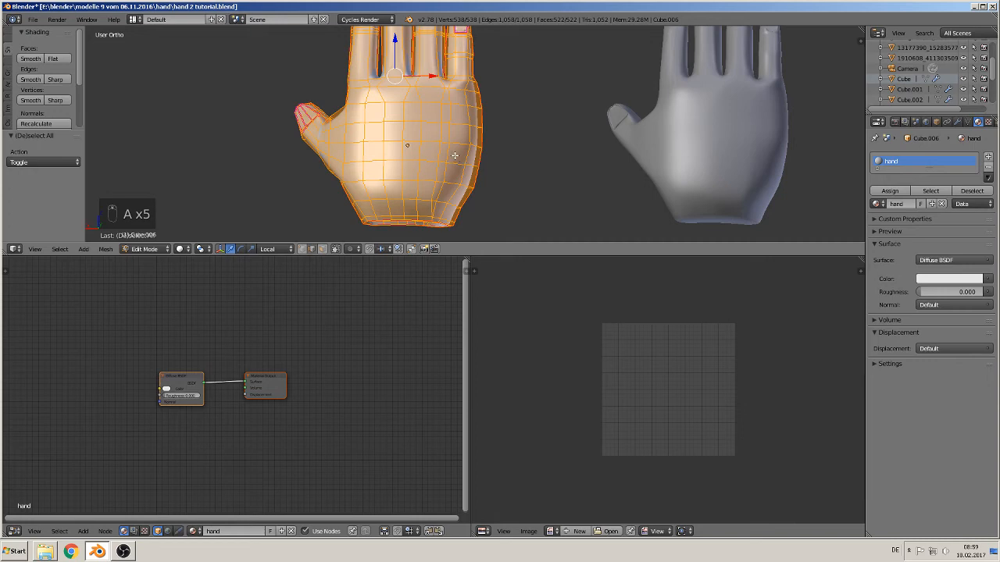
pyautogui.press('Tab')
pyautogui.press('Tab')
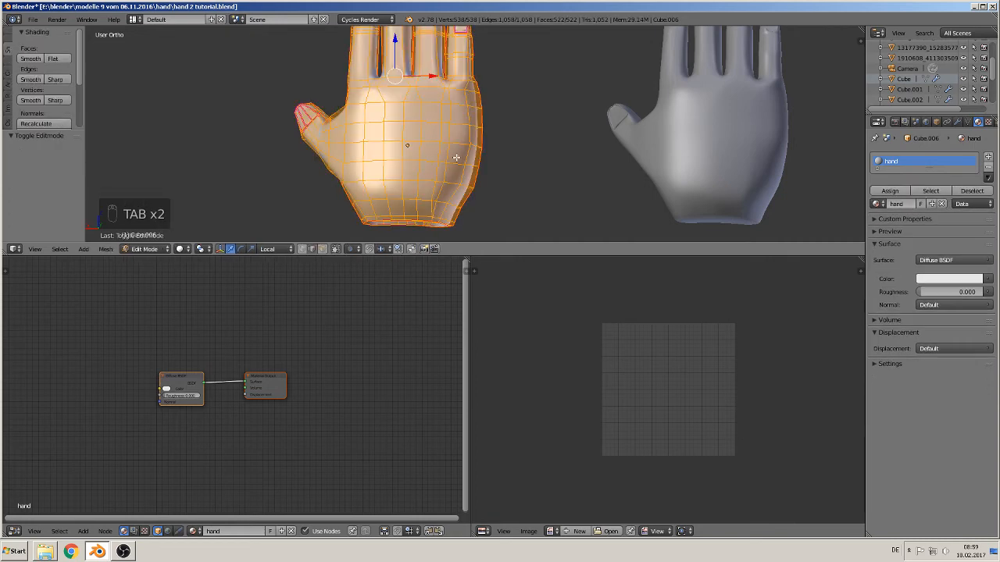
# Unwrap the selected mesh with Project From View from the front orthographic view
pyautogui.press('KP_1')
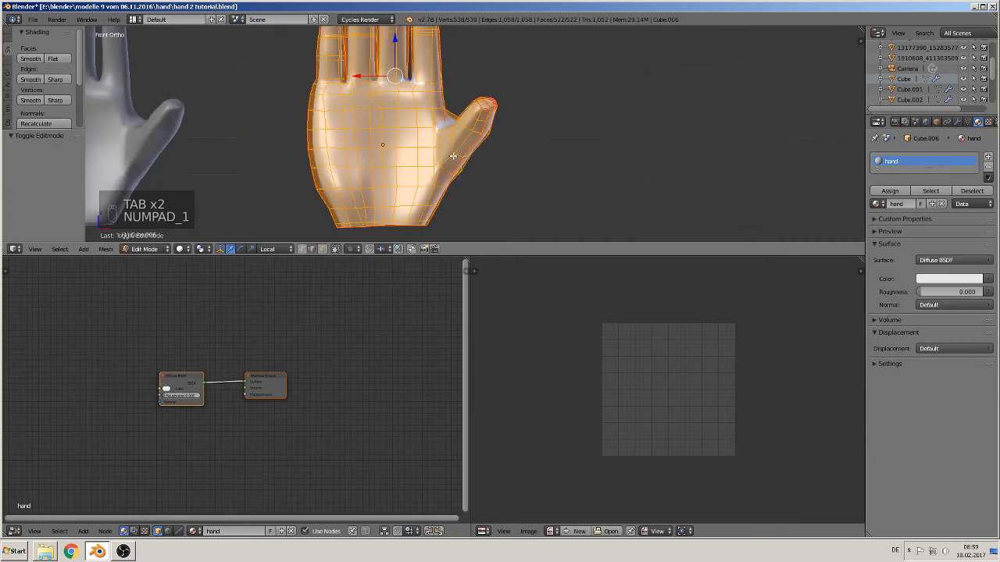
pyautogui.press('u')
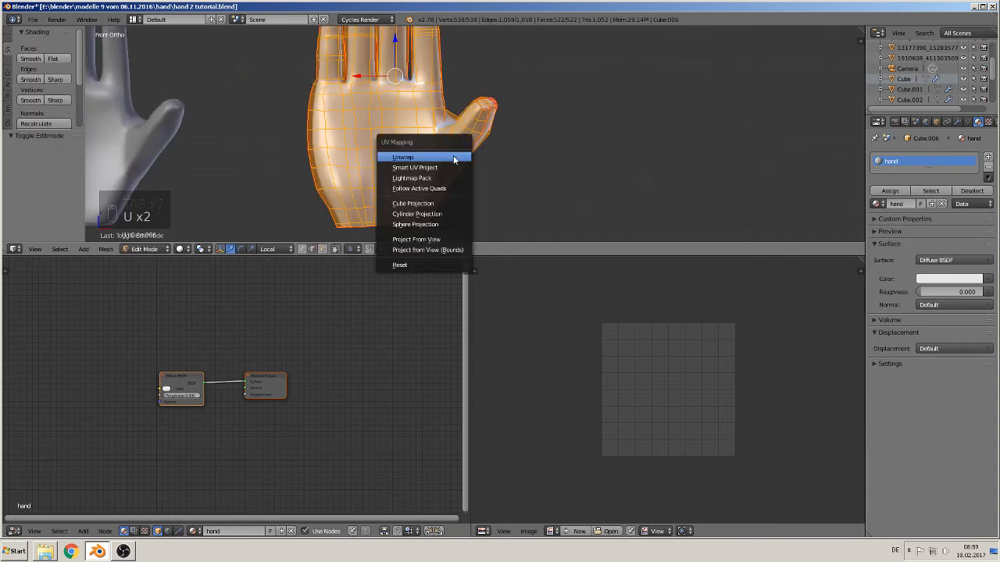
pyautogui.click(441, 240)
pyautogui.scroll(5, 715, 381)
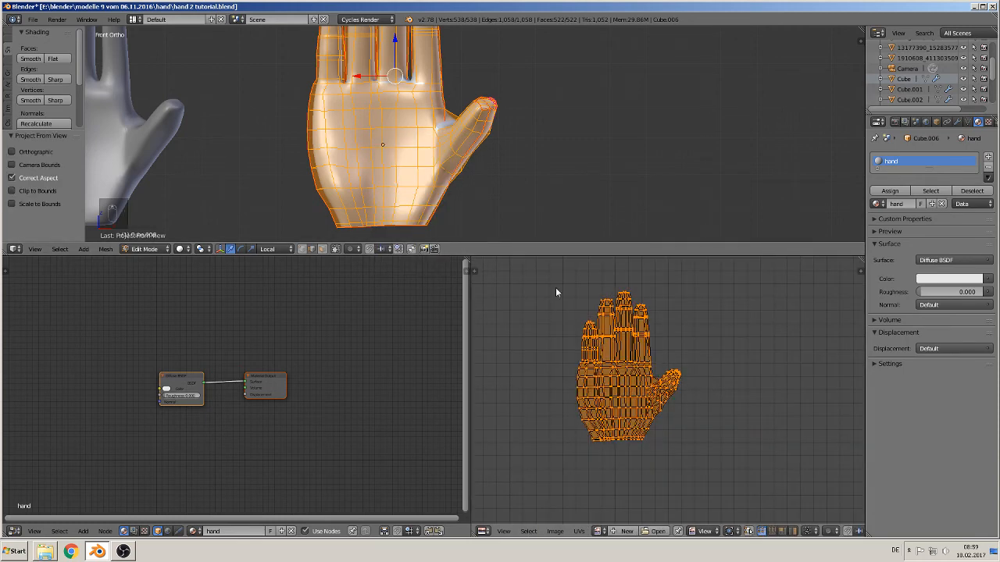
# Select an edge on the back of the hand and grow the selection eight times
pyautogui.moveTo(386, 122); pyautogui.dragTo(680, 115, button='middle')
pyautogui.rightClick(508, 126)
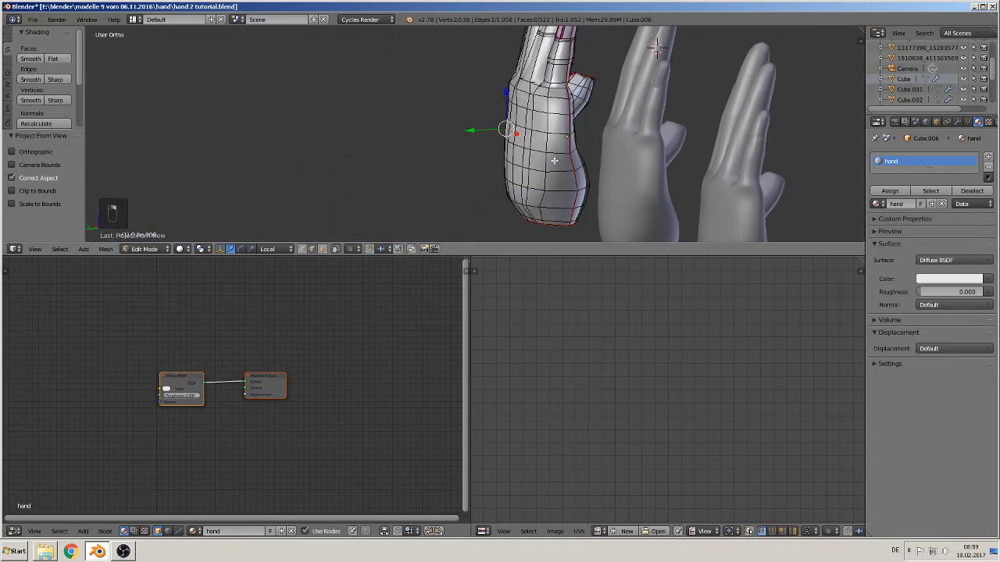
pyautogui.moveTo(554, 161)
pyautogui.mouseDown(button='middle')
pyautogui.moveTo(527, 150)
pyautogui.moveTo(567, 168)
pyautogui.mouseUp(button='middle')
pyautogui.press('ctrl+KP_Add')
pyautogui.press('ctrl+KP_Add')
pyautogui.press('ctrl+KP_Add')
pyautogui.press('ctrl+KP_Add')
pyautogui.press('ctrl+KP_Add')
pyautogui.press('ctrl+KP_Add')
pyautogui.press('ctrl+KP_Add')
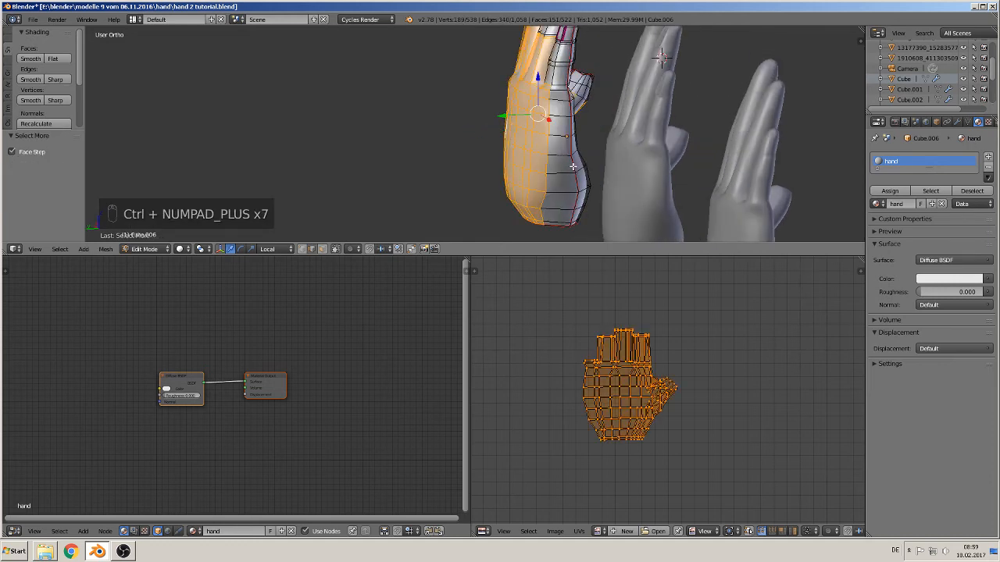
pyautogui.press('ctrl+KP_Add')
# Deselect the palm-side faces with circle select in face mode and correct single faces around the finger bases and thumb
pyautogui.moveTo(592, 140); pyautogui.dragTo(422, 123, button='middle')
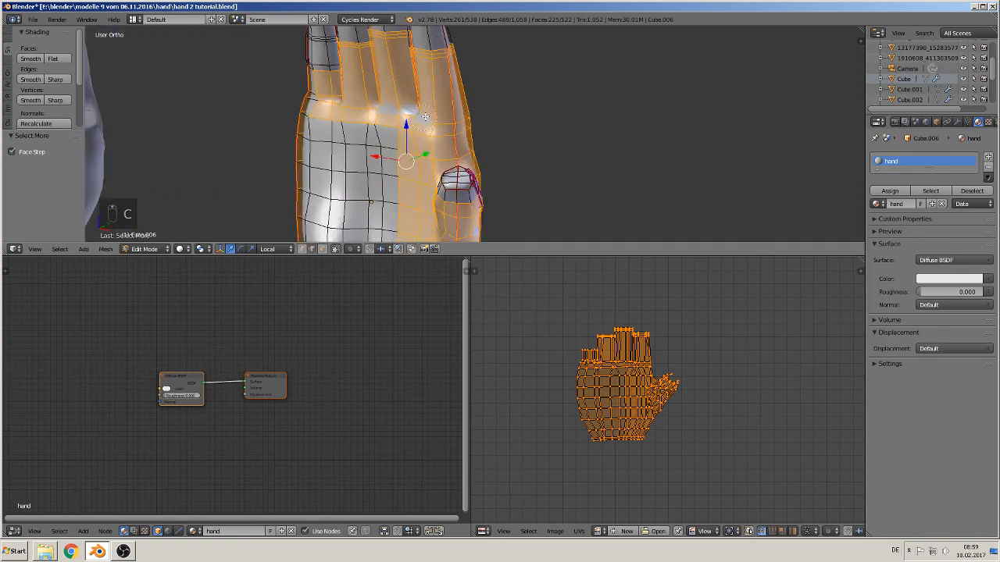
pyautogui.press('c')
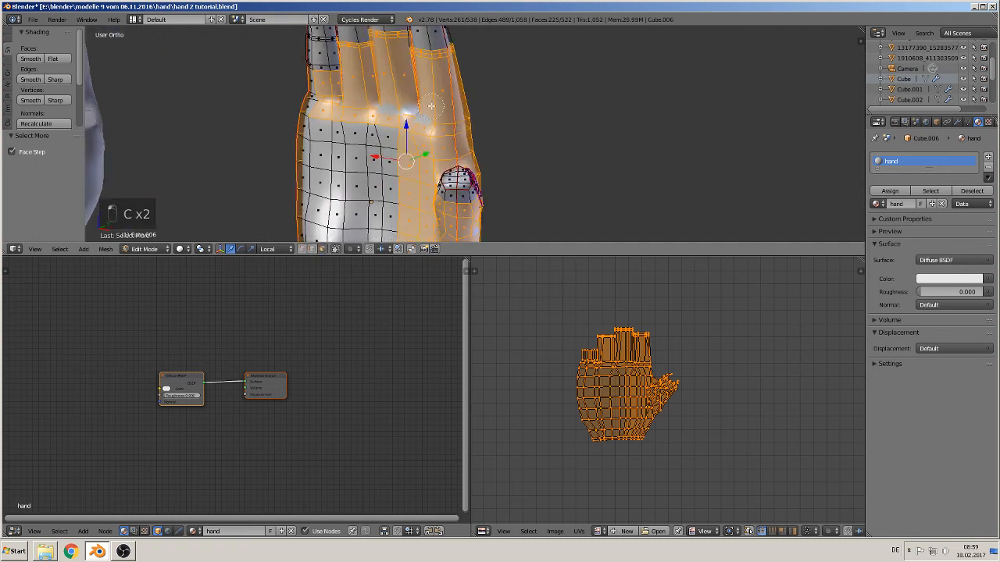
pyautogui.moveTo(415, 130)
pyautogui.mouseDown(button='middle')
pyautogui.moveTo(428, 51)
pyautogui.moveTo(369, 45)
pyautogui.moveTo(342, 92)
pyautogui.moveTo(343, 117)
pyautogui.moveTo(425, 161)
pyautogui.moveTo(410, 197)
pyautogui.moveTo(394, 89)
pyautogui.moveTo(410, 129)
pyautogui.moveTo(389, 172)
pyautogui.moveTo(406, 189)
pyautogui.moveTo(411, 169)
pyautogui.mouseUp(button='middle')
pyautogui.press('c')
pyautogui.moveTo(420, 135)
pyautogui.mouseDown(button='middle')
pyautogui.moveTo(422, 101)
pyautogui.moveTo(482, 103)
pyautogui.moveTo(298, 82)
pyautogui.moveTo(212, 103)
pyautogui.moveTo(111, 98)
pyautogui.mouseUp(button='middle')
pyautogui.press('c')
pyautogui.keyDown('shift'); pyautogui.moveTo(320, 162); pyautogui.dragTo(291, 128, button='middle'); pyautogui.keyUp('shift')
pyautogui.keyDown('shift'); pyautogui.rightClick(292, 101); pyautogui.keyUp('shift')
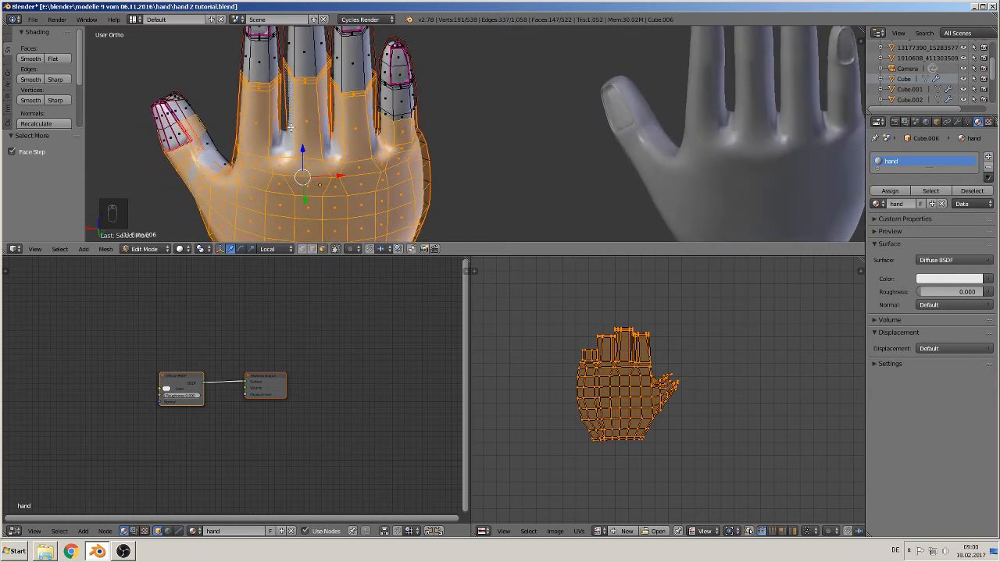
pyautogui.keyDown('shift'); pyautogui.rightClick(200, 123); pyautogui.keyUp('shift')
pyautogui.moveTo(278, 166); pyautogui.dragTo(299, 148, button='middle')
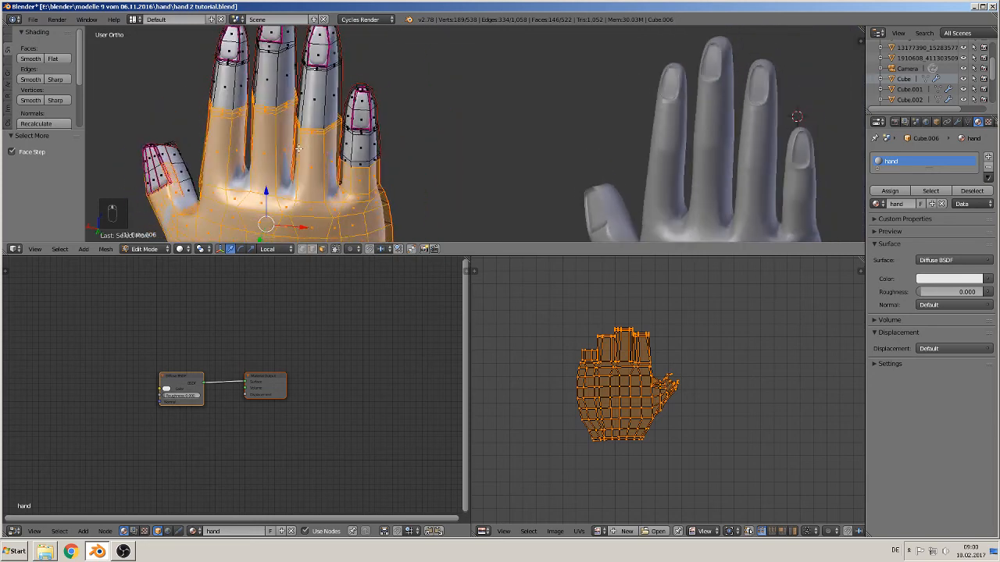
# Add the unselected upper faces on the backs of the index, middle and ring fingers to the selection
pyautogui.keyDown('shift'); pyautogui.rightClick(222, 83); pyautogui.keyUp('shift')
pyautogui.keyDown('shift'); pyautogui.rightClick(238, 86); pyautogui.keyUp('shift')
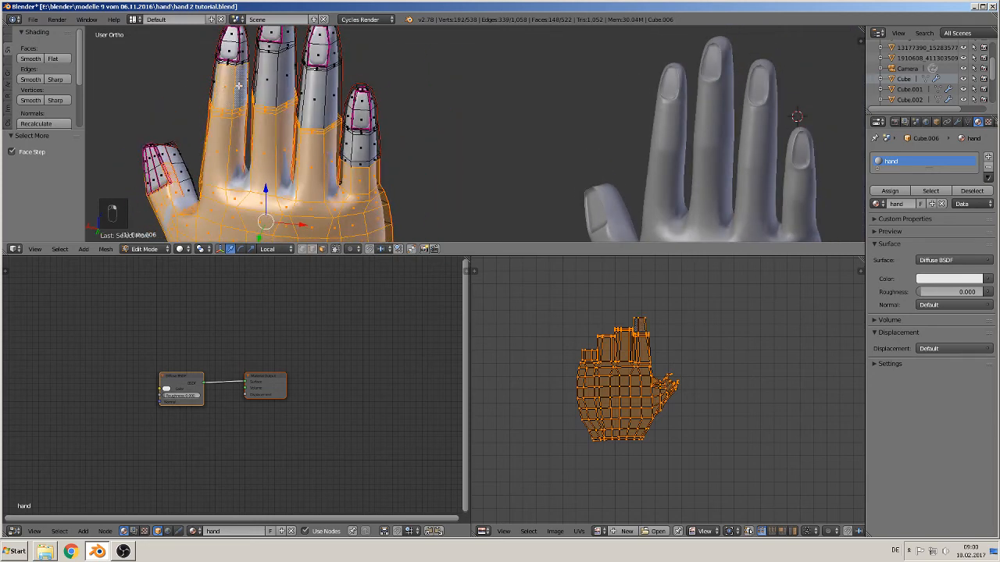
pyautogui.keyDown('shift'); pyautogui.rightClick(271, 84); pyautogui.keyUp('shift')
pyautogui.keyDown('shift'); pyautogui.rightClick(288, 77); pyautogui.keyUp('shift')
pyautogui.keyDown('shift'); pyautogui.rightClick(312, 92); pyautogui.keyUp('shift')
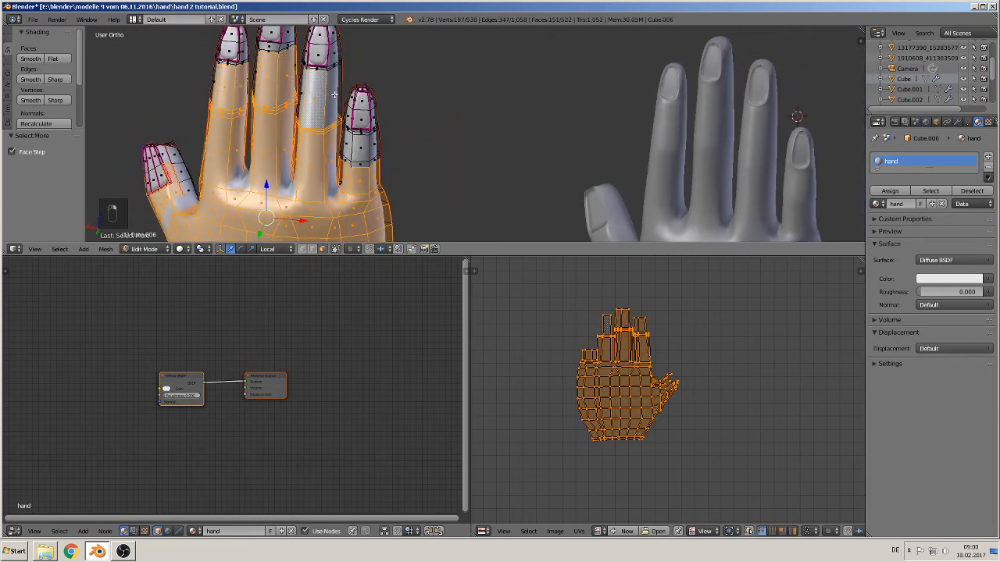
pyautogui.keyDown('shift'); pyautogui.rightClick(334, 94); pyautogui.keyUp('shift')
# Add the little finger's nail faces and the faces below its last joint to the selection
pyautogui.keyDown('shift'); pyautogui.rightClick(363, 121); pyautogui.keyUp('shift')
pyautogui.keyDown('shift'); pyautogui.rightClick(362, 101); pyautogui.keyUp('shift')
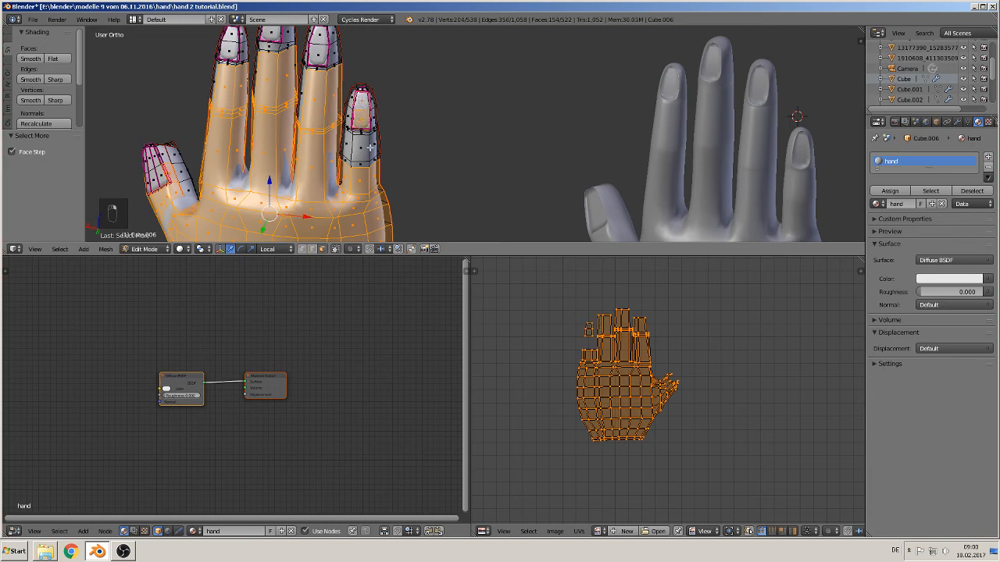
pyautogui.keyDown('shift'); pyautogui.rightClick(359, 142); pyautogui.keyUp('shift')
pyautogui.keyDown('shift'); pyautogui.rightClick(349, 160); pyautogui.keyUp('shift')
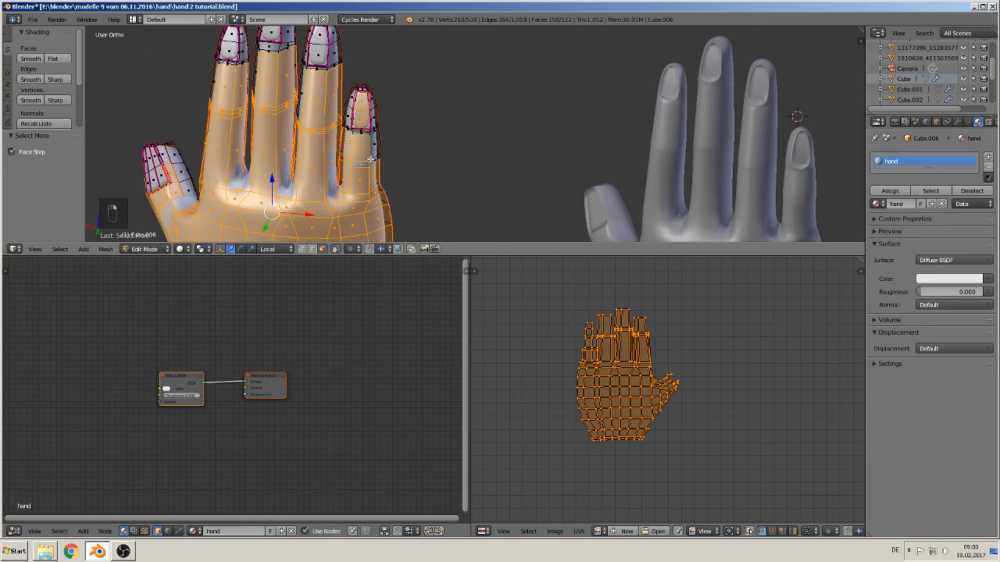
pyautogui.keyDown('shift'); pyautogui.rightClick(375, 151); pyautogui.keyUp('shift')
pyautogui.keyDown('shift'); pyautogui.rightClick(374, 151); pyautogui.keyUp('shift')
pyautogui.keyDown('shift'); pyautogui.rightClick(375, 150); pyautogui.keyUp('shift')
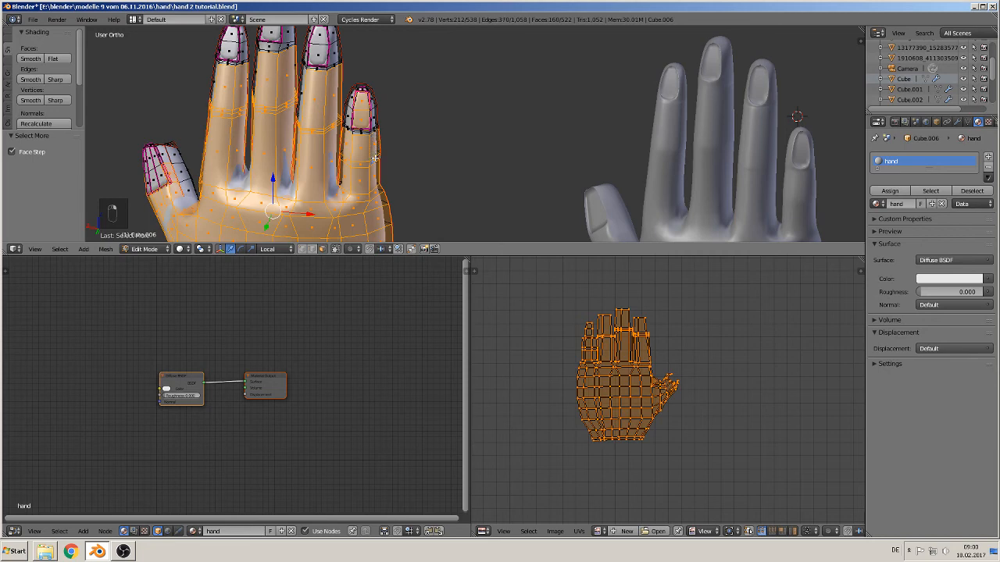
# Add the narrow faces at the base of the little finger's nail to the selection
pyautogui.scroll(7, 375, 157)
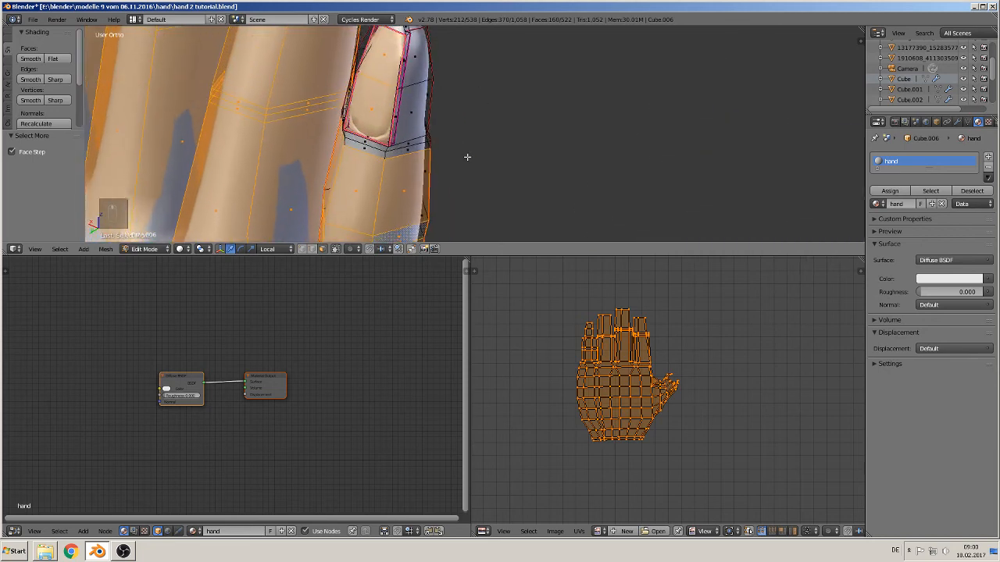
pyautogui.scroll(2, 467, 157)
pyautogui.keyDown('shift'); pyautogui.rightClick(377, 153); pyautogui.keyUp('shift')
pyautogui.keyDown('shift'); pyautogui.rightClick(378, 155); pyautogui.keyUp('shift')
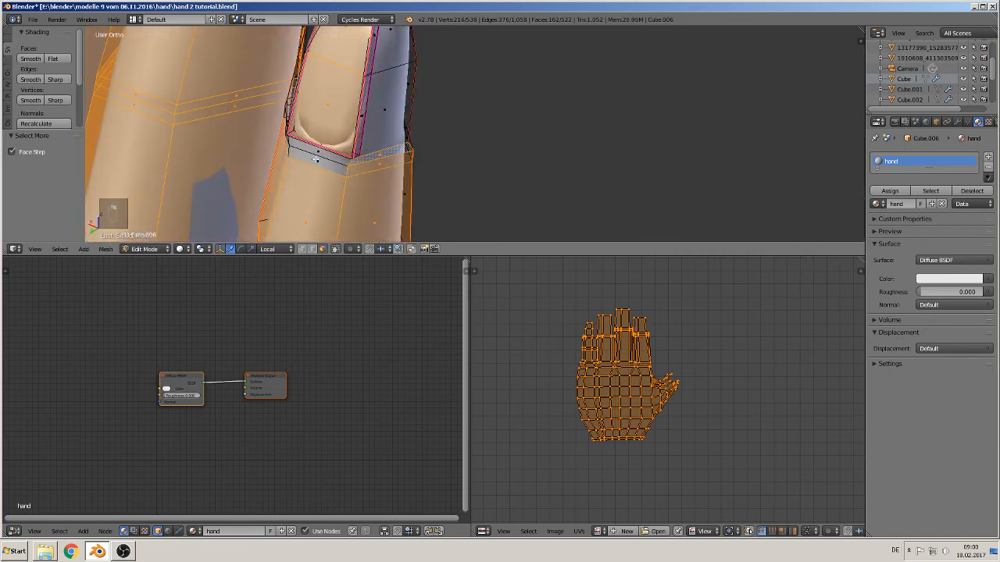
pyautogui.keyDown('shift'); pyautogui.rightClick(318, 154); pyautogui.keyUp('shift')
pyautogui.keyDown('shift'); pyautogui.rightClick(318, 166); pyautogui.keyUp('shift')
pyautogui.keyDown('shift'); pyautogui.rightClick(372, 118); pyautogui.keyUp('shift')
pyautogui.keyDown('shift'); pyautogui.rightClick(364, 115); pyautogui.keyUp('shift')
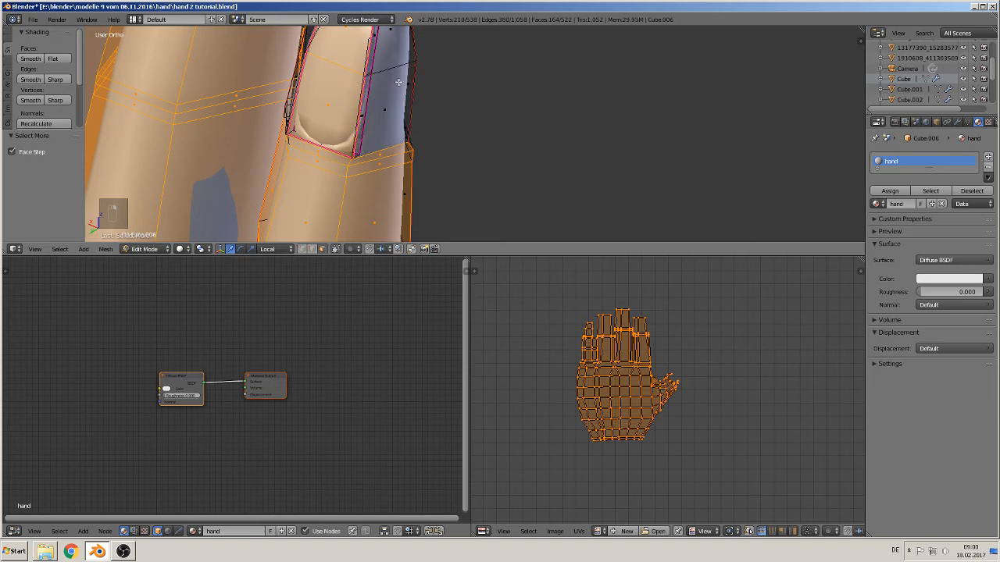
# Add the faces along the sides of the little finger's nail to the selection
pyautogui.moveTo(378, 96)
pyautogui.mouseDown(button='middle')
pyautogui.moveTo(482, 185)
pyautogui.moveTo(423, 81)
pyautogui.moveTo(421, 165)
pyautogui.mouseUp(button='middle')
pyautogui.keyDown('shift'); pyautogui.rightClick(422, 73); pyautogui.keyUp('shift')
pyautogui.keyDown('shift'); pyautogui.rightClick(419, 65); pyautogui.keyUp('shift')
pyautogui.keyDown('shift'); pyautogui.rightClick(425, 52); pyautogui.keyUp('shift')
pyautogui.keyDown('shift'); pyautogui.rightClick(407, 75); pyautogui.keyUp('shift')
pyautogui.keyDown('shift'); pyautogui.moveTo(432, 82); pyautogui.dragTo(443, 171, button='middle'); pyautogui.keyUp('shift')
pyautogui.keyDown('shift'); pyautogui.rightClick(457, 129); pyautogui.keyUp('shift')
# Add the ring finger's nail faces and the faces beside the nail to the selection
pyautogui.keyDown('shift'); pyautogui.rightClick(363, 123); pyautogui.keyUp('shift')
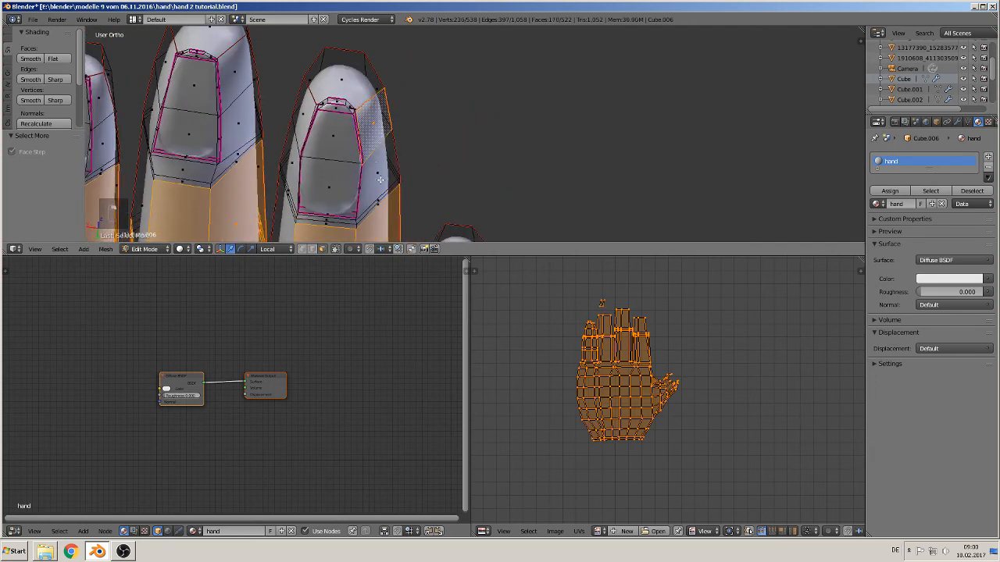
pyautogui.keyDown('shift'); pyautogui.rightClick(373, 167); pyautogui.keyUp('shift')
pyautogui.keyDown('shift'); pyautogui.rightClick(339, 183); pyautogui.keyUp('shift')
pyautogui.keyDown('shift'); pyautogui.rightClick(334, 140); pyautogui.keyUp('shift')
pyautogui.keyDown('shift'); pyautogui.rightClick(302, 122); pyautogui.keyUp('shift')
pyautogui.keyDown('shift'); pyautogui.rightClick(288, 162); pyautogui.keyUp('shift')
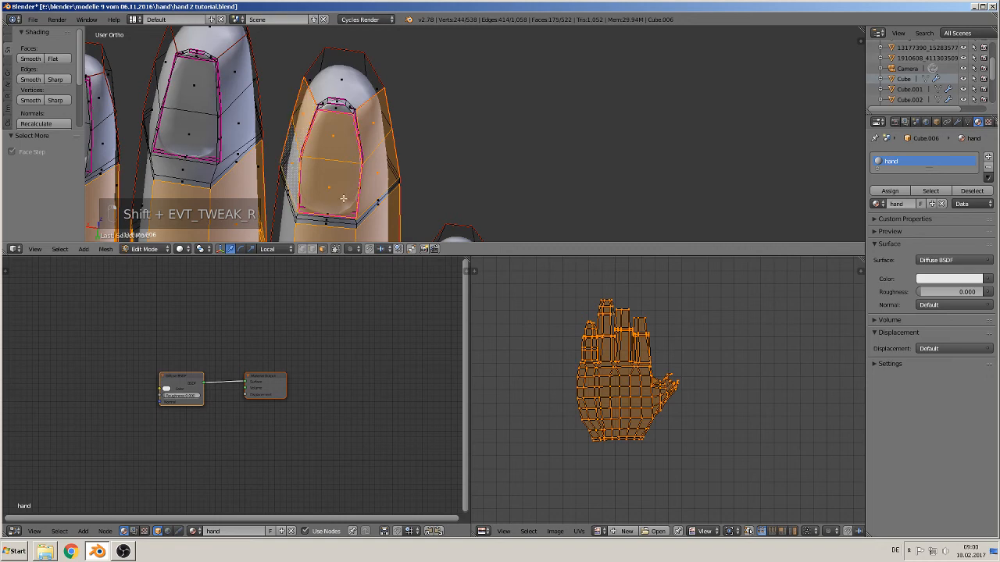
# Add the narrow faces at the base of the ring finger's nail and the remaining faces beside it to the selection
pyautogui.keyDown('shift'); pyautogui.moveTo(288, 163); pyautogui.dragTo(402, 86, button='middle'); pyautogui.keyUp('shift')
pyautogui.keyDown('shift'); pyautogui.rightClick(344, 138); pyautogui.keyUp('shift')
pyautogui.keyDown('shift'); pyautogui.rightClick(364, 116); pyautogui.keyUp('shift')
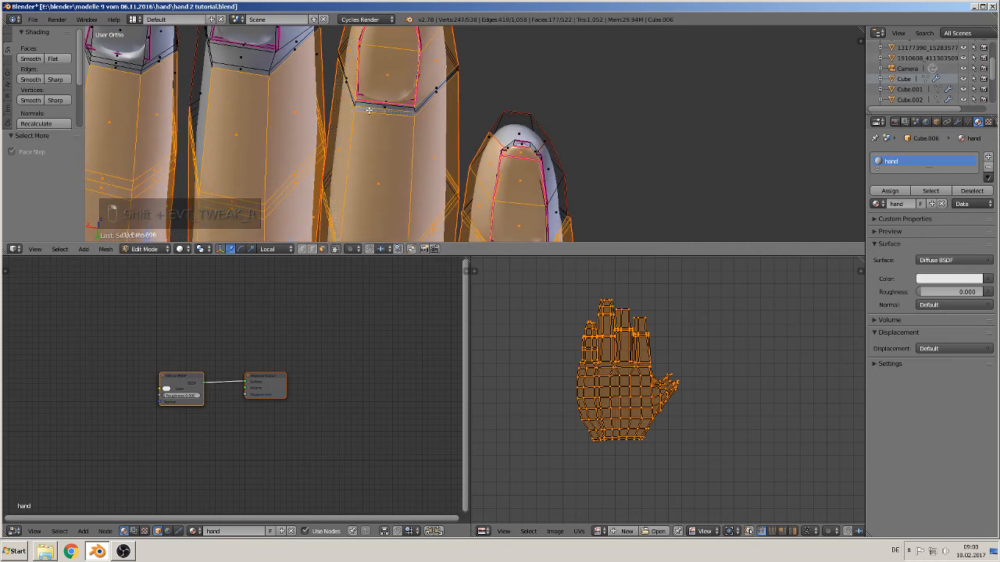
pyautogui.keyDown('shift'); pyautogui.rightClick(384, 107); pyautogui.keyUp('shift')
pyautogui.keyDown('shift'); pyautogui.rightClick(422, 100); pyautogui.keyUp('shift')
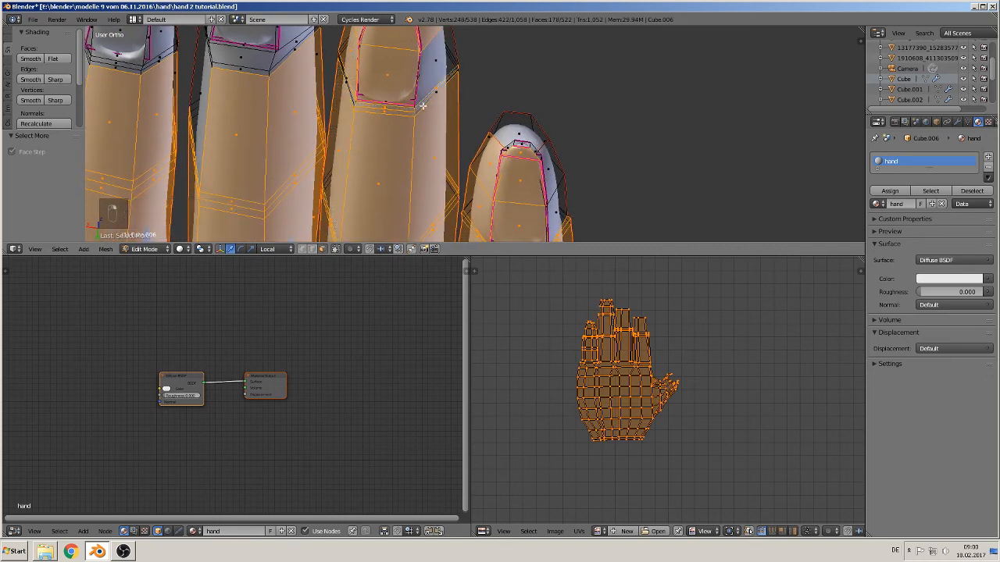
pyautogui.keyDown('shift'); pyautogui.rightClick(424, 103); pyautogui.keyUp('shift')
pyautogui.keyDown('shift'); pyautogui.rightClick(431, 81); pyautogui.keyUp('shift')
pyautogui.moveTo(334, 101); pyautogui.dragTo(391, 85, button='middle')
pyautogui.keyDown('shift'); pyautogui.moveTo(342, 57); pyautogui.dragTo(394, 182, button='middle'); pyautogui.keyUp('shift')
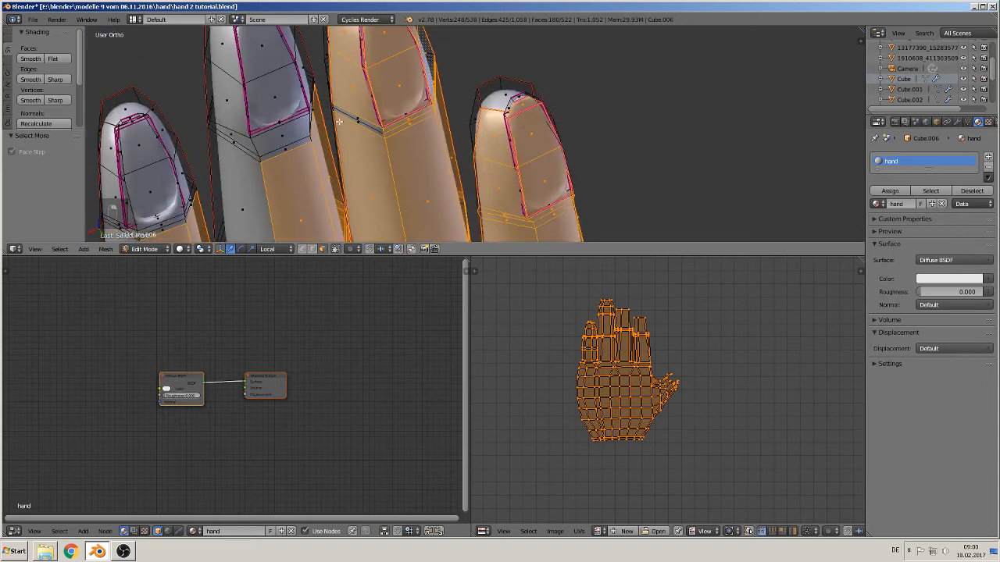
pyautogui.keyDown('shift'); pyautogui.rightClick(347, 114); pyautogui.keyUp('shift')
pyautogui.keyDown('shift'); pyautogui.rightClick(349, 118); pyautogui.keyUp('shift')
# Add the narrow faces at the base of the middle finger's nail and the faces along its index-finger side to the selection
pyautogui.keyDown('shift'); pyautogui.rightClick(280, 139); pyautogui.keyUp('shift')
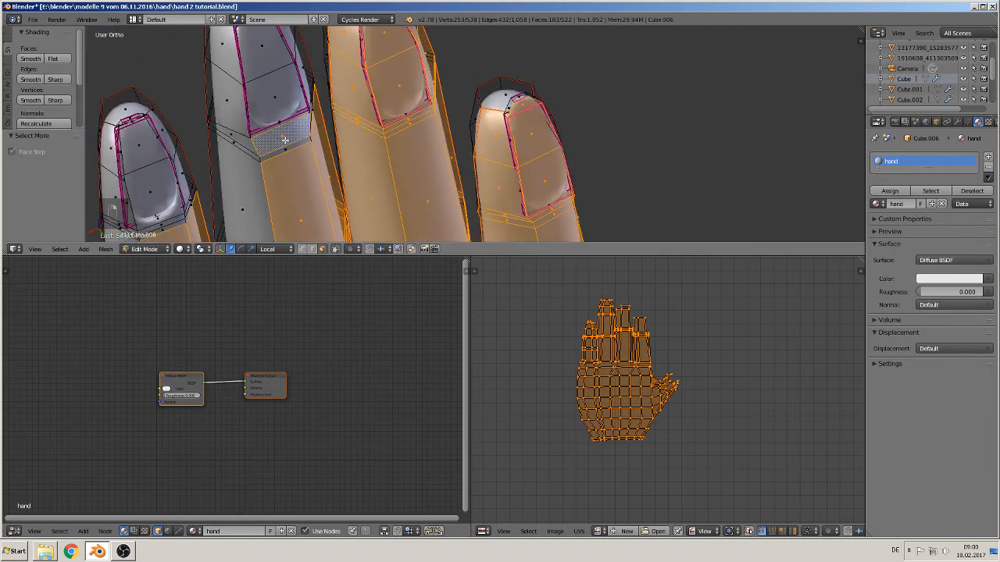
pyautogui.keyDown('shift'); pyautogui.rightClick(285, 150); pyautogui.keyUp('shift')
pyautogui.keyDown('shift'); pyautogui.rightClick(246, 158); pyautogui.keyUp('shift')
pyautogui.keyDown('shift'); pyautogui.rightClick(242, 143); pyautogui.keyUp('shift')
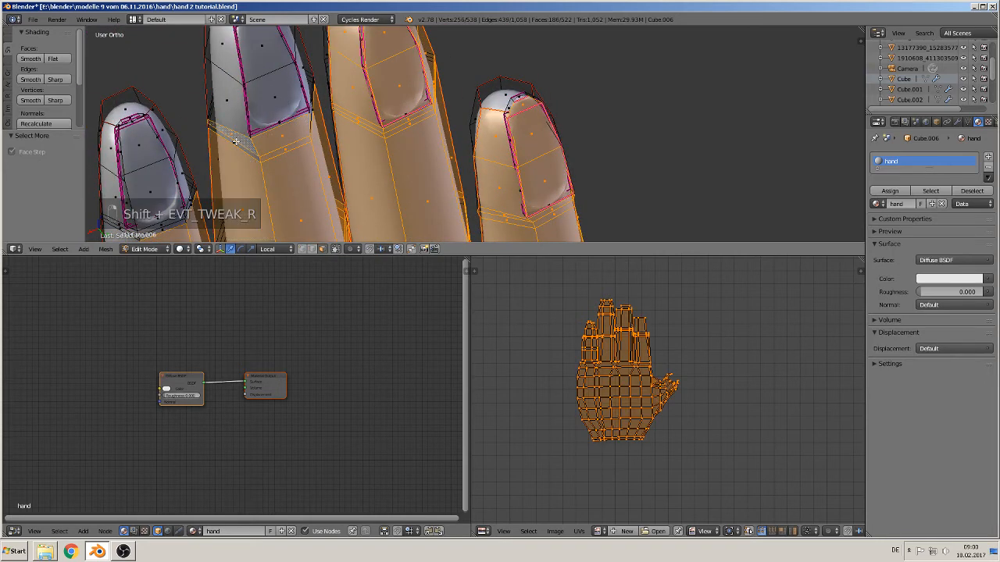
pyautogui.keyDown('shift'); pyautogui.rightClick(238, 100); pyautogui.keyUp('shift')
pyautogui.keyDown('shift'); pyautogui.rightClick(226, 45); pyautogui.keyUp('shift')
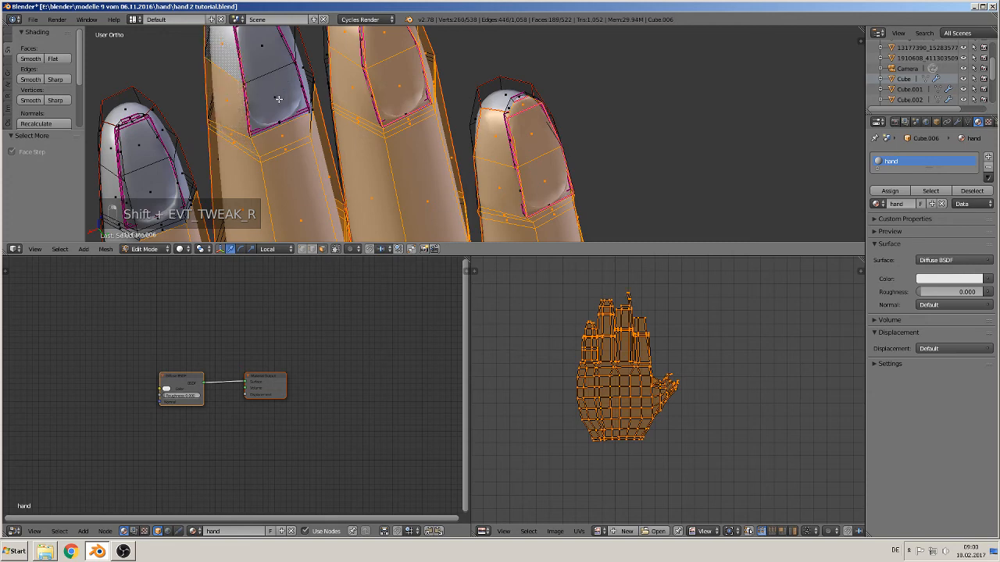
# Add the middle finger's nail faces, the faces along its ring-finger side and the narrow faces below them to the selection
pyautogui.keyDown('shift'); pyautogui.moveTo(280, 100); pyautogui.dragTo(230, 142, button='middle'); pyautogui.keyUp('shift')
pyautogui.keyDown('shift'); pyautogui.rightClick(225, 99); pyautogui.keyUp('shift')
pyautogui.keyDown('shift'); pyautogui.rightClick(231, 130); pyautogui.keyUp('shift')
pyautogui.keyDown('shift'); pyautogui.rightClick(237, 67); pyautogui.keyUp('shift')
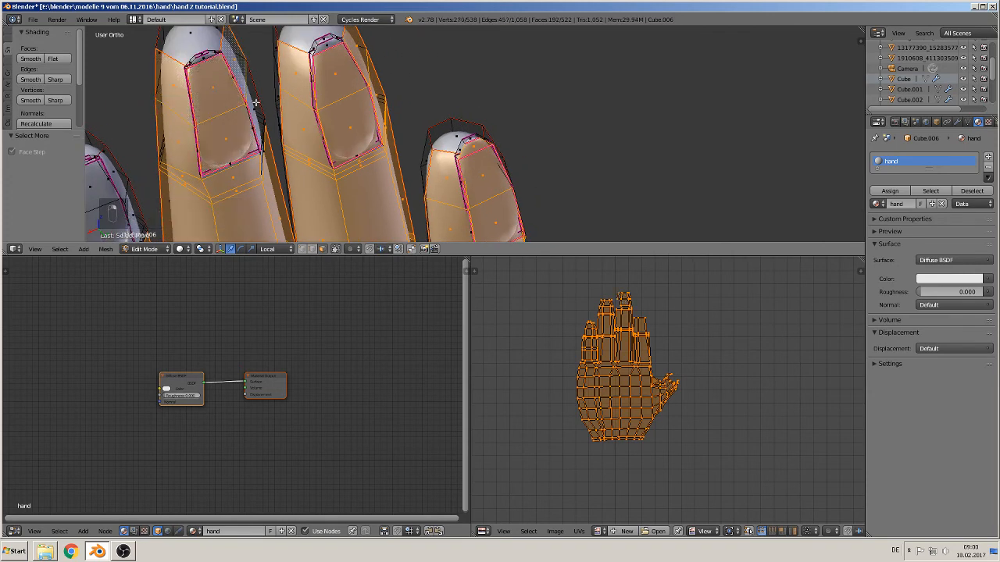
pyautogui.keyDown('shift'); pyautogui.rightClick(258, 117); pyautogui.keyUp('shift')
pyautogui.moveTo(207, 132); pyautogui.dragTo(211, 125, button='middle')
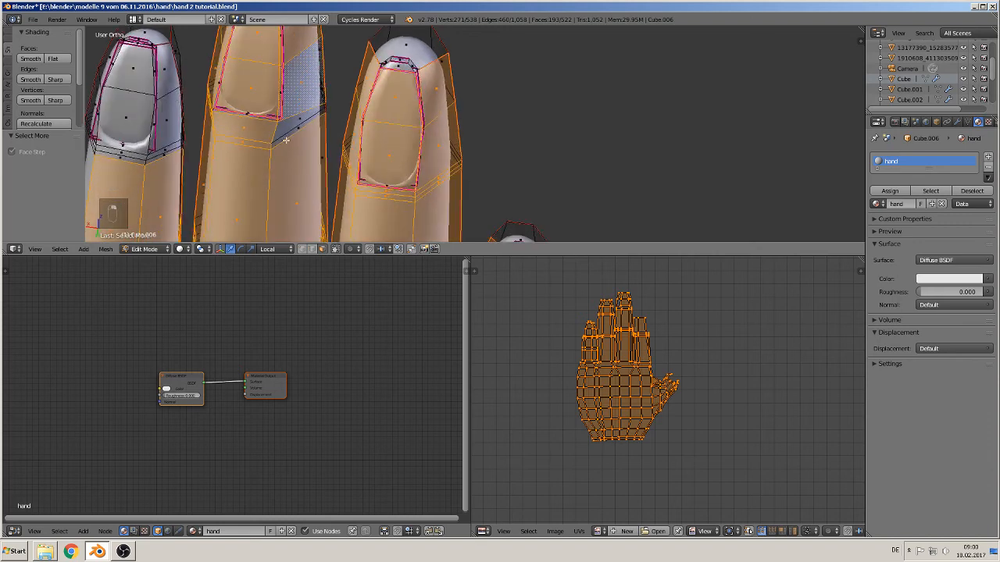
pyautogui.keyDown('shift'); pyautogui.rightClick(290, 127); pyautogui.keyUp('shift')
pyautogui.keyDown('shift'); pyautogui.rightClick(292, 134); pyautogui.keyUp('shift')
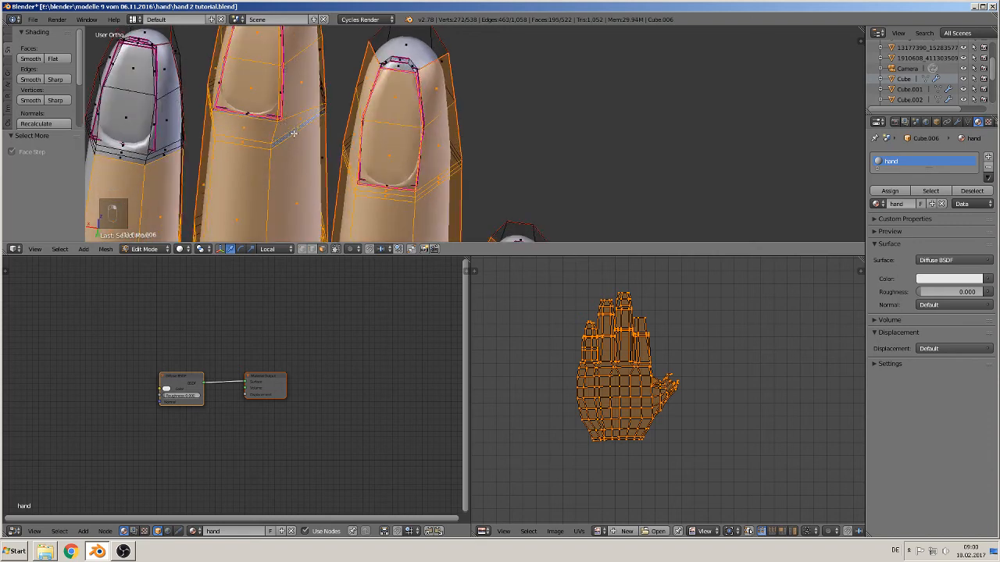
# Add the narrow faces at the base of the index finger's nail, the lower nail face and the adjacent middle-finger-side face to the selection
pyautogui.keyDown('shift'); pyautogui.moveTo(288, 167); pyautogui.dragTo(546, 92, button='middle'); pyautogui.keyUp('shift')
pyautogui.keyDown('shift'); pyautogui.rightClick(410, 82); pyautogui.keyUp('shift')
pyautogui.keyDown('shift'); pyautogui.rightClick(418, 79); pyautogui.keyUp('shift')
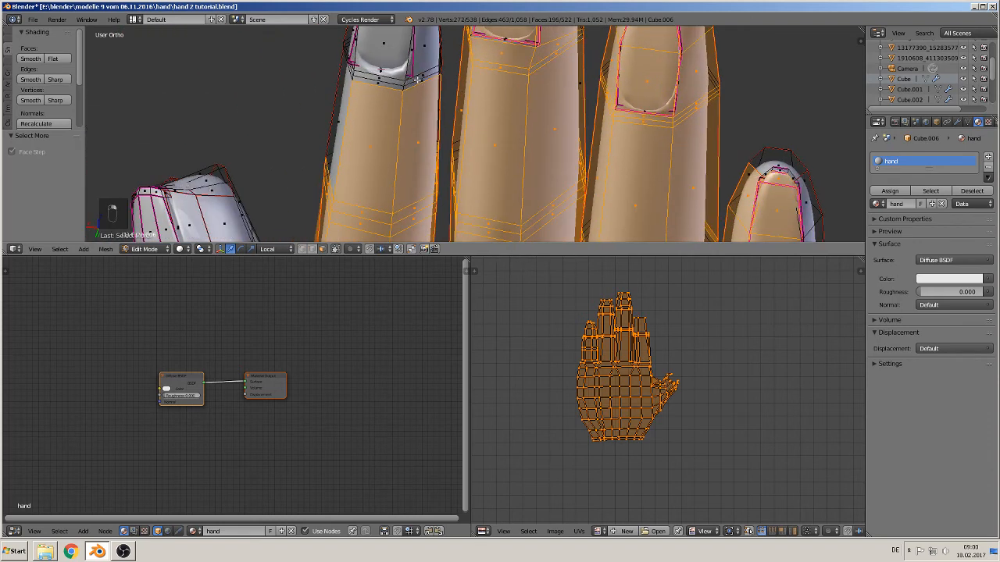
pyautogui.keyDown('shift'); pyautogui.rightClick(416, 81); pyautogui.keyUp('shift')
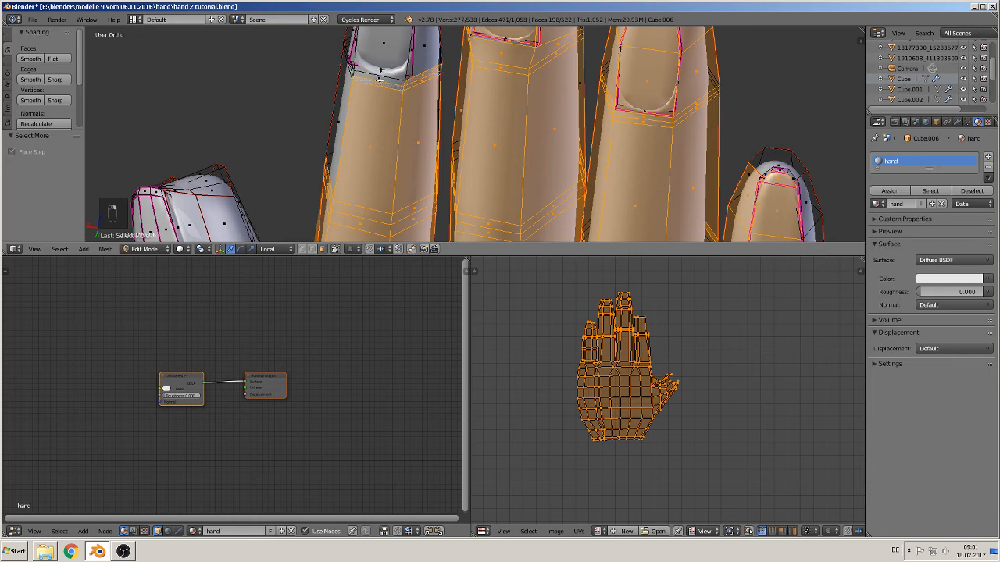
pyautogui.keyDown('alt'); pyautogui.keyDown('shift'); pyautogui.rightClick(383, 72); pyautogui.keyUp('shift'); pyautogui.keyUp('alt')
pyautogui.keyDown('shift'); pyautogui.rightClick(429, 45); pyautogui.keyUp('shift')
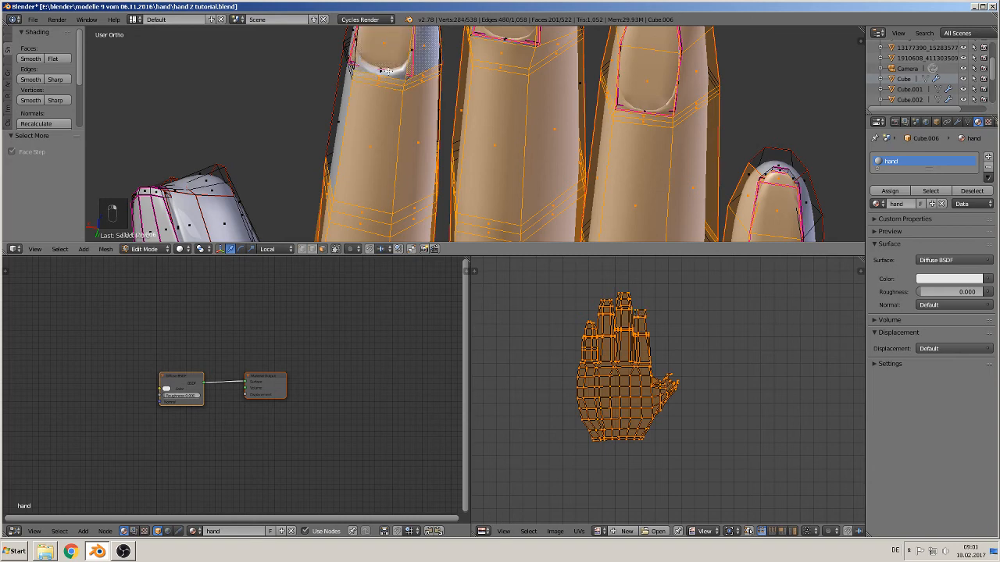
pyautogui.moveTo(356, 91); pyautogui.dragTo(398, 167, button='middle')
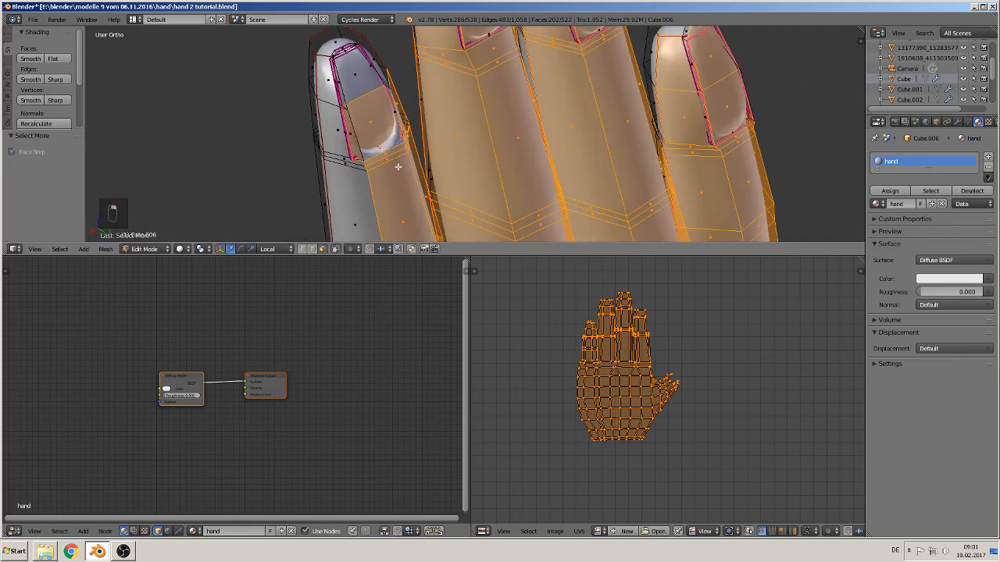
# Add the index finger's thumb-side faces, its upper nail face and the remaining upper face beside the nail to the selection
pyautogui.keyDown('shift'); pyautogui.rightClick(352, 194); pyautogui.keyUp('shift')
pyautogui.keyDown('shift'); pyautogui.rightClick(342, 165); pyautogui.keyUp('shift')
pyautogui.keyDown('shift'); pyautogui.rightClick(339, 159); pyautogui.keyUp('shift')
pyautogui.keyDown('shift'); pyautogui.rightClick(330, 131); pyautogui.keyUp('shift')
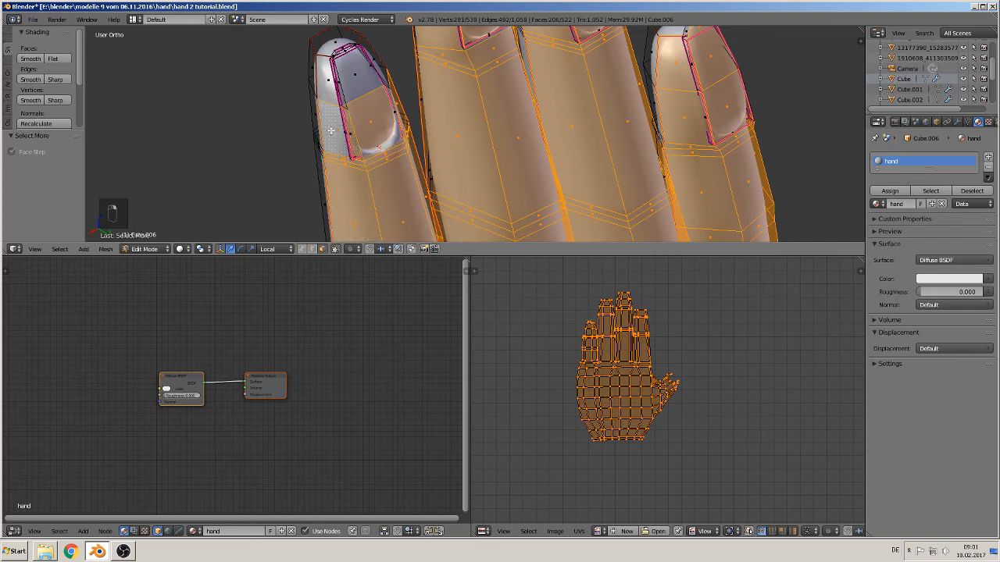
pyautogui.keyDown('shift'); pyautogui.rightClick(326, 82); pyautogui.keyUp('shift')
pyautogui.keyDown('shift'); pyautogui.rightClick(351, 68); pyautogui.keyUp('shift')
pyautogui.moveTo(404, 73); pyautogui.dragTo(383, 87, button='middle')
pyautogui.keyDown('shift'); pyautogui.rightClick(386, 85); pyautogui.keyUp('shift')
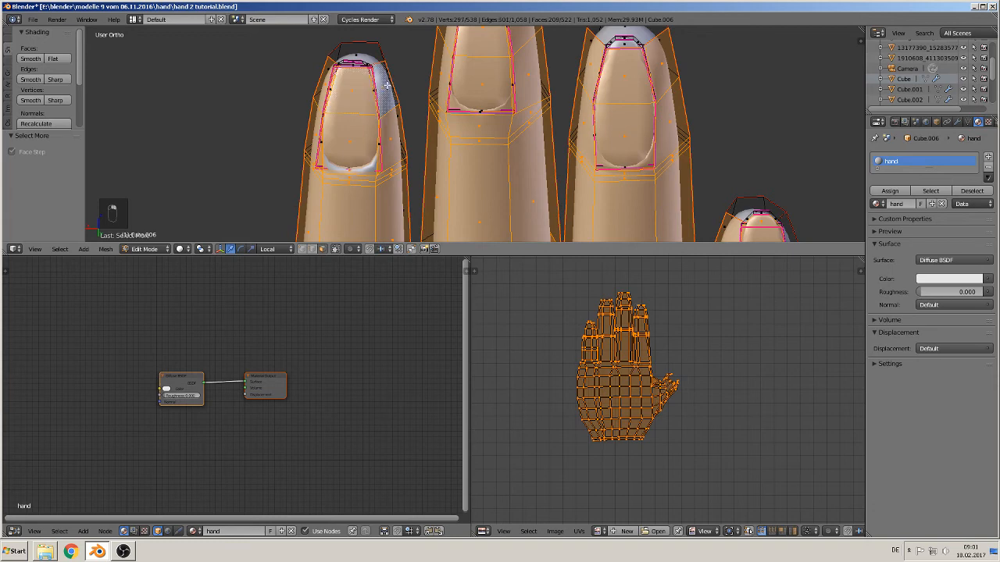
# Add the thumb's lower and upper nail faces and the upper face beside the nail to the selection
pyautogui.moveTo(440, 166); pyautogui.dragTo(548, 212, button='middle')
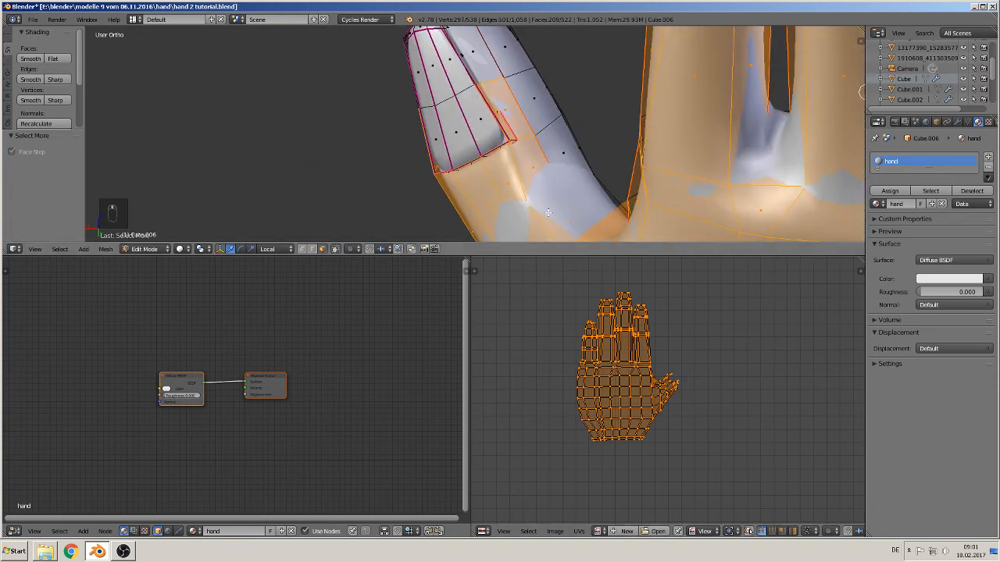
pyautogui.keyDown('shift'); pyautogui.rightClick(472, 129); pyautogui.keyUp('shift')
pyautogui.keyDown('shift'); pyautogui.rightClick(447, 136); pyautogui.keyUp('shift')
pyautogui.keyDown('shift'); pyautogui.rightClick(435, 139); pyautogui.keyUp('shift')
pyautogui.keyDown('shift'); pyautogui.rightClick(434, 85); pyautogui.keyUp('shift')
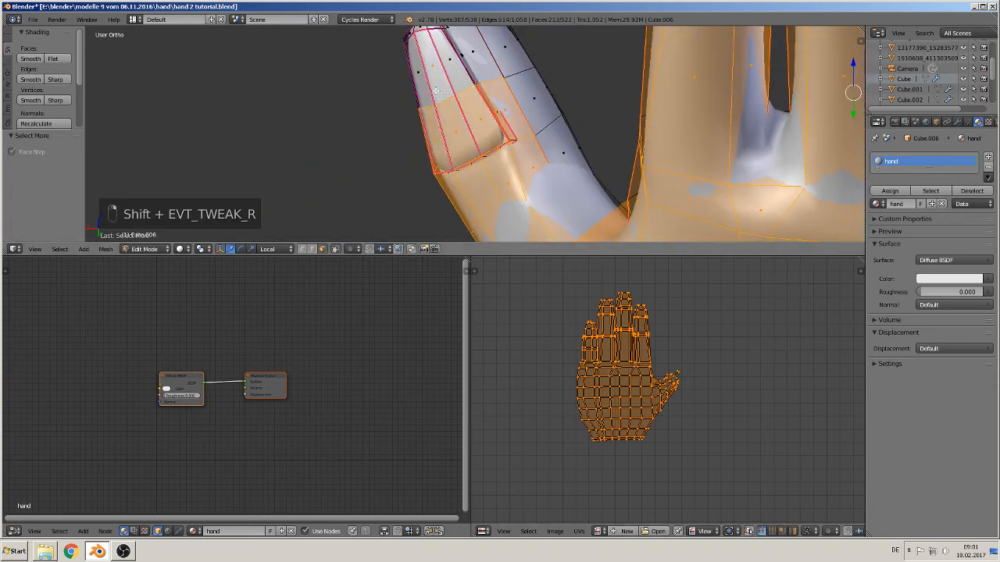
pyautogui.keyDown('shift'); pyautogui.rightClick(422, 83); pyautogui.keyUp('shift')
pyautogui.keyDown('shift'); pyautogui.rightClick(448, 69); pyautogui.keyUp('shift')
pyautogui.keyDown('shift'); pyautogui.rightClick(476, 53); pyautogui.keyUp('shift')
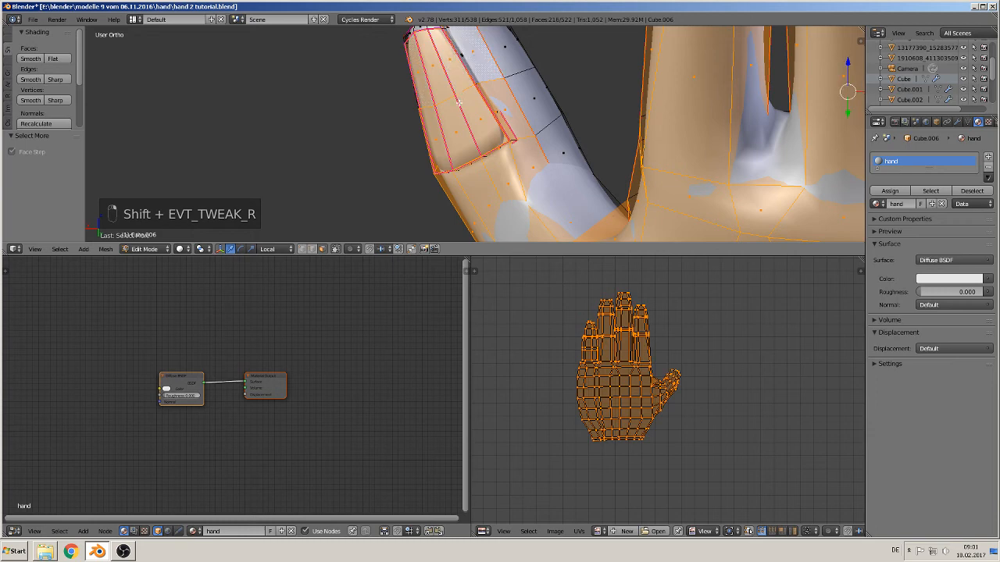
# Add the faces in front of the thumb nail's tip to the selection
pyautogui.moveTo(459, 102); pyautogui.dragTo(479, 125, button='middle')
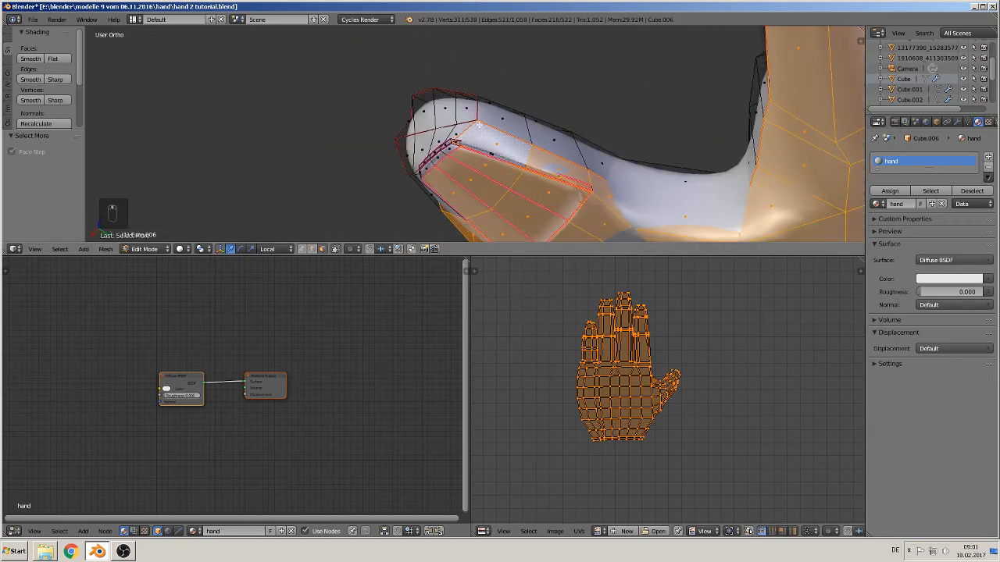
pyautogui.keyDown('shift'); pyautogui.rightClick(459, 132); pyautogui.keyUp('shift')
pyautogui.keyDown('shift'); pyautogui.rightClick(437, 140); pyautogui.keyUp('shift')
pyautogui.keyDown('shift'); pyautogui.rightClick(419, 154); pyautogui.keyUp('shift')
pyautogui.moveTo(462, 185); pyautogui.dragTo(513, 160, button='middle')
pyautogui.keyDown('shift'); pyautogui.rightClick(528, 166); pyautogui.keyUp('shift')
pyautogui.keyDown('shift'); pyautogui.rightClick(531, 164); pyautogui.keyUp('shift')
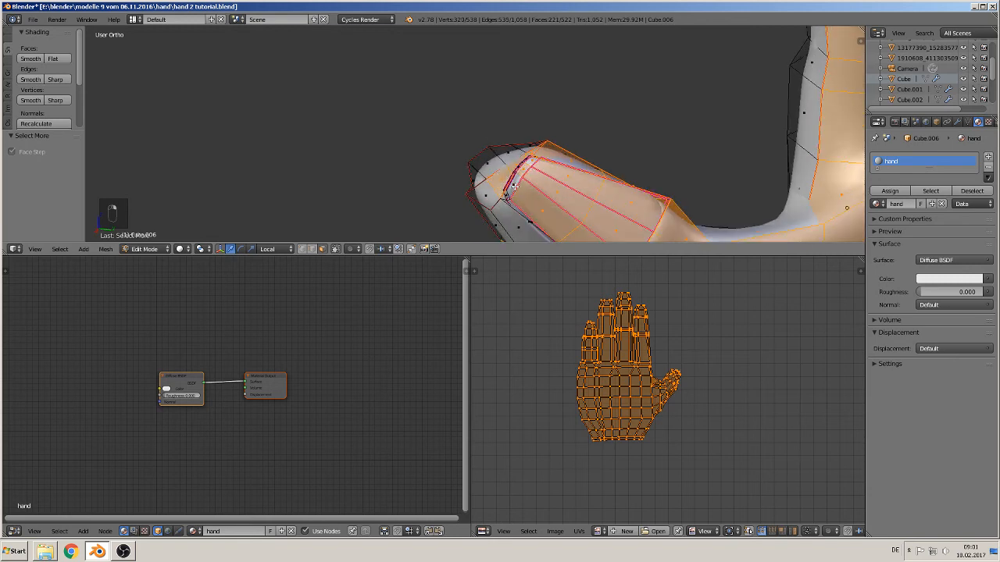
# Add the remaining faces at the thumb nail's tip and along its outer side to the selection
pyautogui.keyDown('shift'); pyautogui.rightClick(514, 186); pyautogui.keyUp('shift')
pyautogui.keyDown('shift'); pyautogui.rightClick(487, 201); pyautogui.keyUp('shift')
pyautogui.keyDown('shift'); pyautogui.rightClick(513, 226); pyautogui.keyUp('shift')
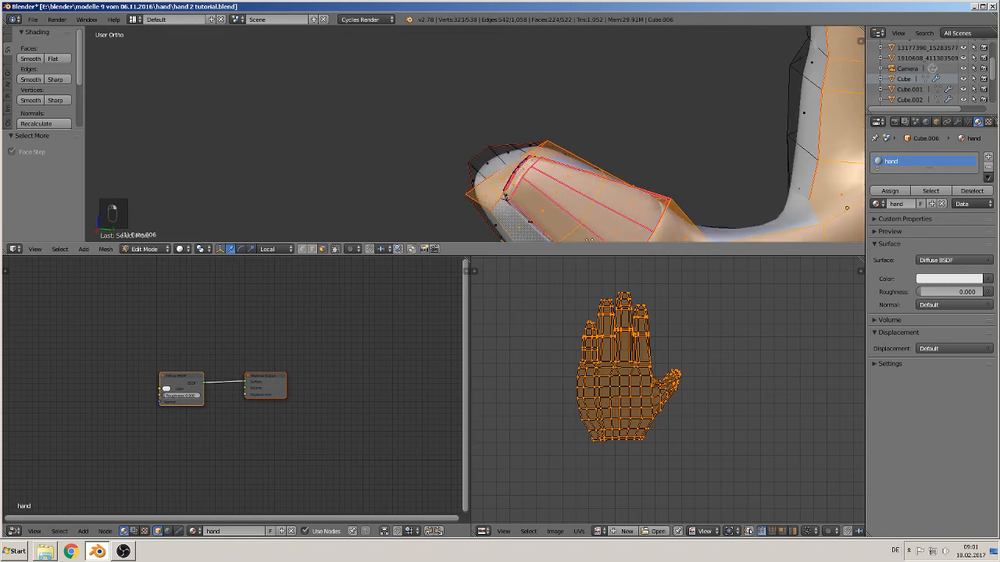
pyautogui.keyDown('shift'); pyautogui.moveTo(565, 223); pyautogui.dragTo(517, 88, button='middle'); pyautogui.keyUp('shift')
pyautogui.moveTo(506, 134); pyautogui.dragTo(520, 114, button='middle')
pyautogui.keyDown('shift'); pyautogui.rightClick(496, 108); pyautogui.keyUp('shift')
# Add the two missing faces along the outer side of the little finger's nail to the selection
pyautogui.scroll(-3, 500, 117)
pyautogui.moveTo(547, 148); pyautogui.dragTo(404, 230, button='middle')
pyautogui.keyDown('shift'); pyautogui.moveTo(585, 156); pyautogui.dragTo(521, 238, button='middle'); pyautogui.keyUp('shift')
pyautogui.keyDown('shift'); pyautogui.moveTo(521, 27); pyautogui.dragTo(502, 42, button='middle'); pyautogui.keyUp('shift')
pyautogui.scroll(3, 499, 58)
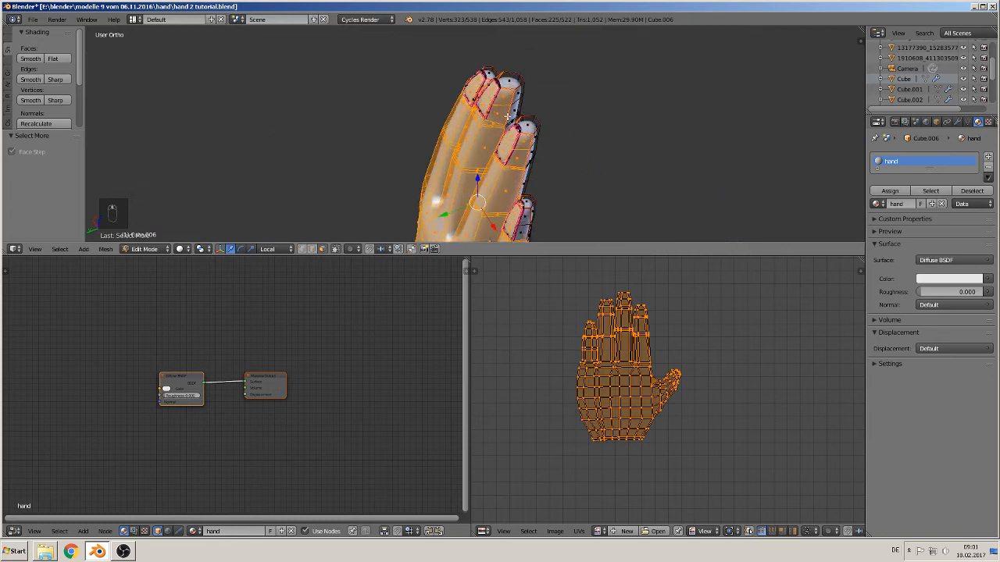
pyautogui.keyDown('shift'); pyautogui.moveTo(497, 88); pyautogui.dragTo(467, 1, button='middle'); pyautogui.keyUp('shift')
pyautogui.keyDown('shift'); pyautogui.rightClick(485, 128); pyautogui.keyUp('shift')
pyautogui.keyDown('shift'); pyautogui.rightClick(489, 111); pyautogui.keyUp('shift')
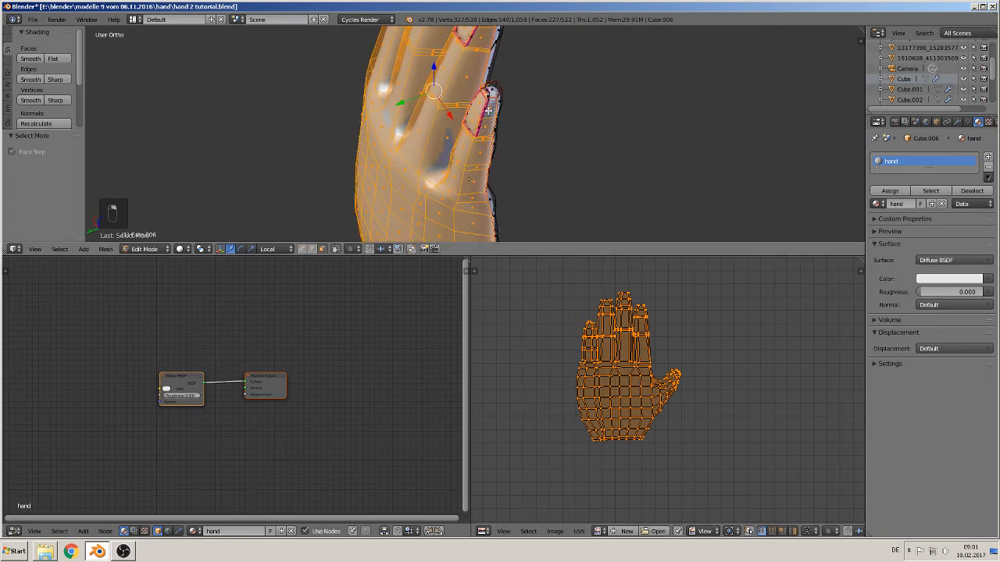
pyautogui.moveTo(506, 150); pyautogui.dragTo(602, 161, button='middle')
pyautogui.scroll(-3, 601, 161)
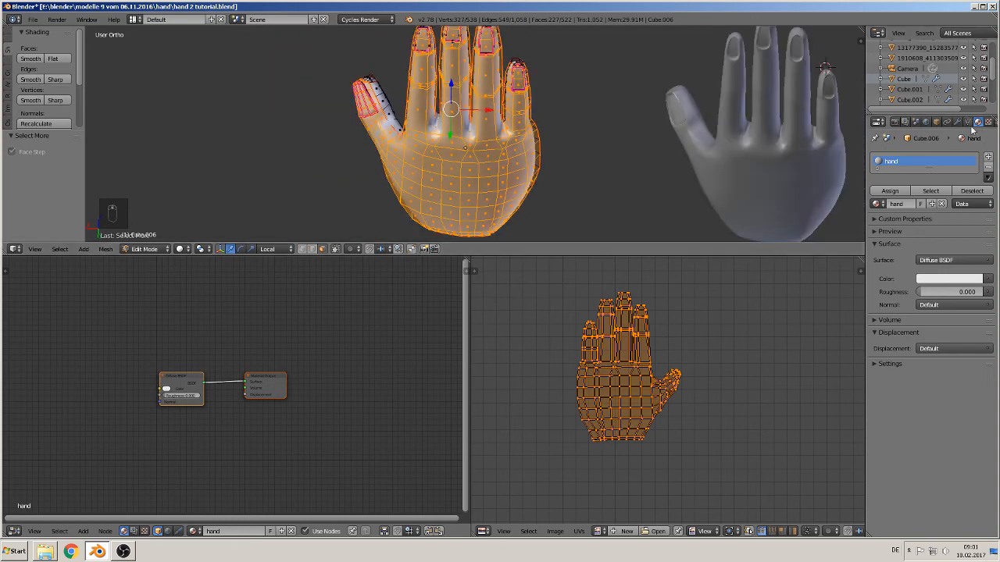
# Create a vertex group named "top hand" on the hand mesh and switch the 3D view to the front
pyautogui.click(968, 123)
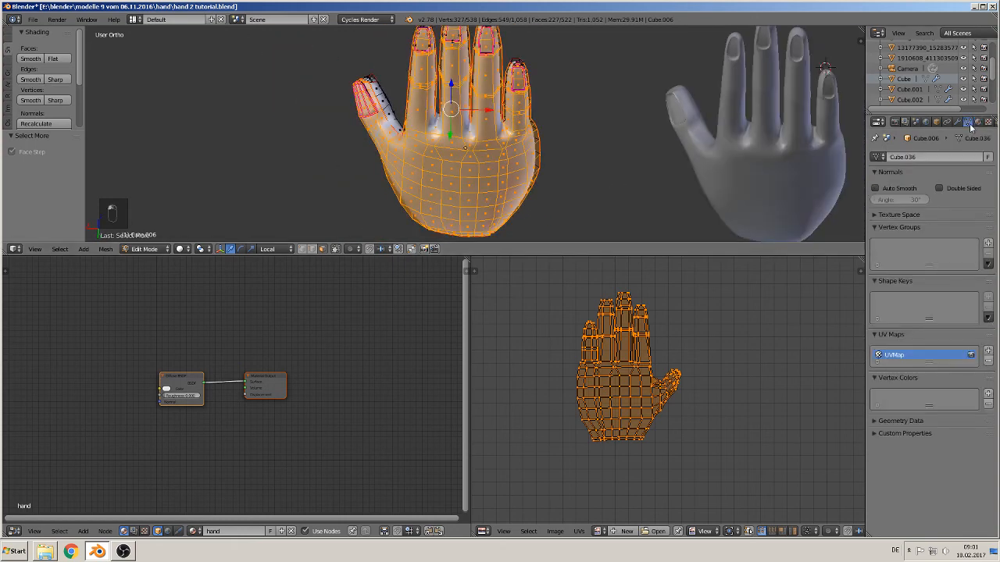
pyautogui.click(988, 243)
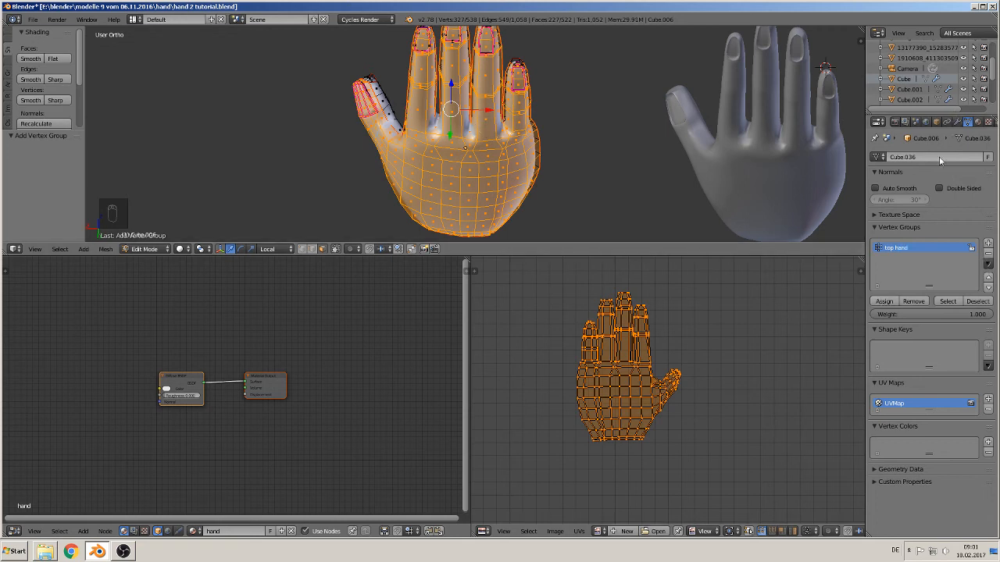
pyautogui.press('KP_1')
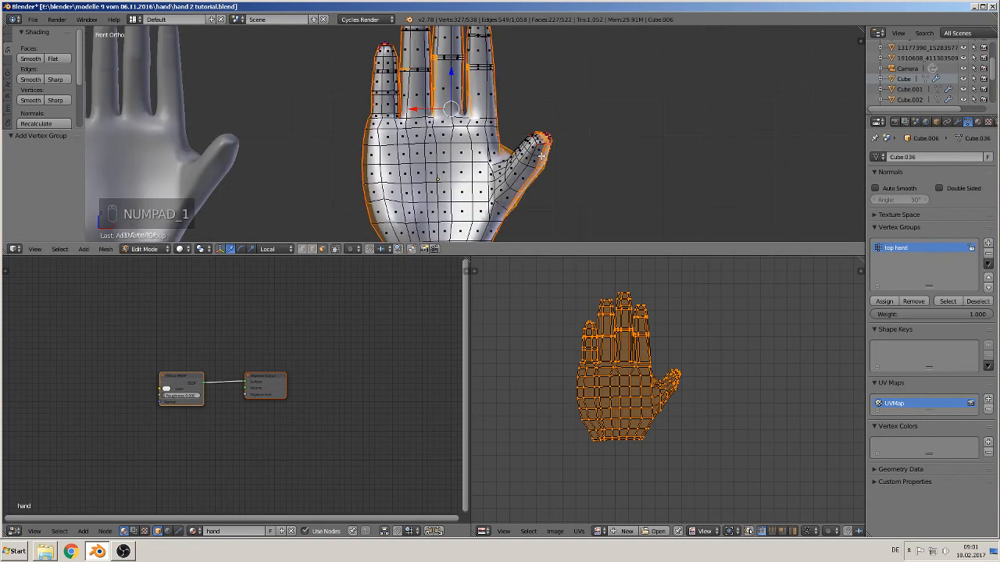
pyautogui.press('KP_3')
pyautogui.press('KP_1')
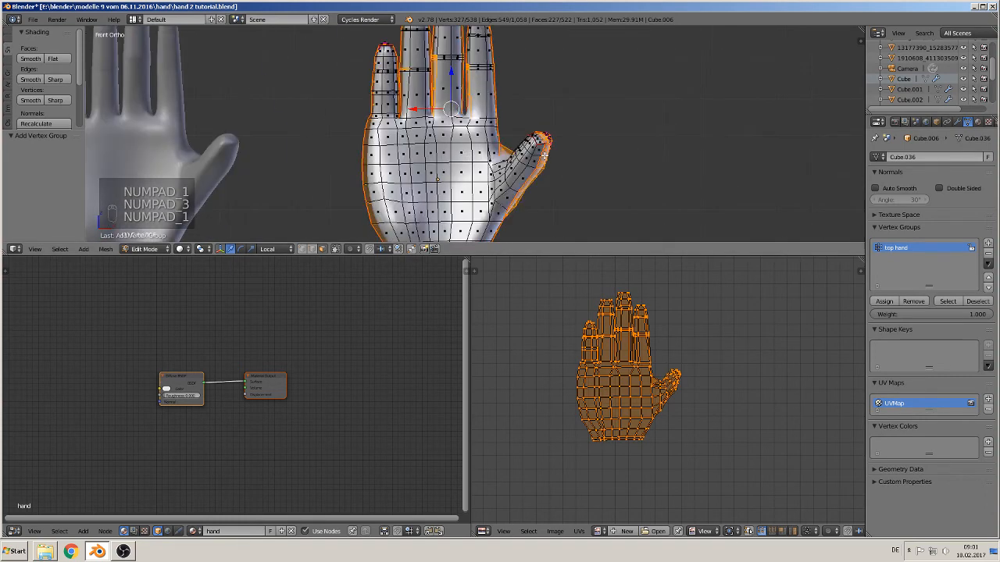
# Set the hand material's diffuse color to an Image Texture using hands_PNG942.png from the Downloads folder, and show the material preview
pyautogui.click(977, 122)
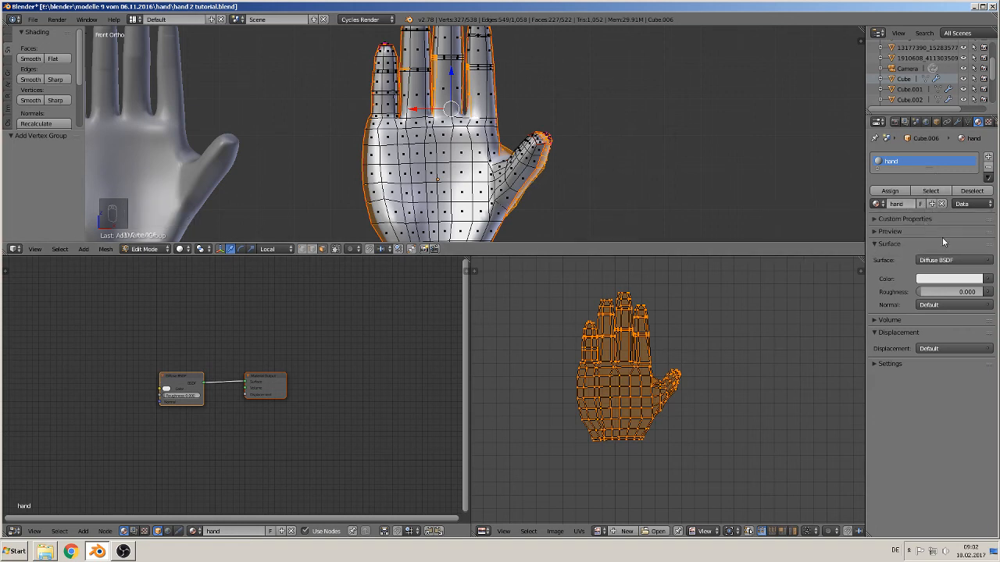
pyautogui.click(987, 279)
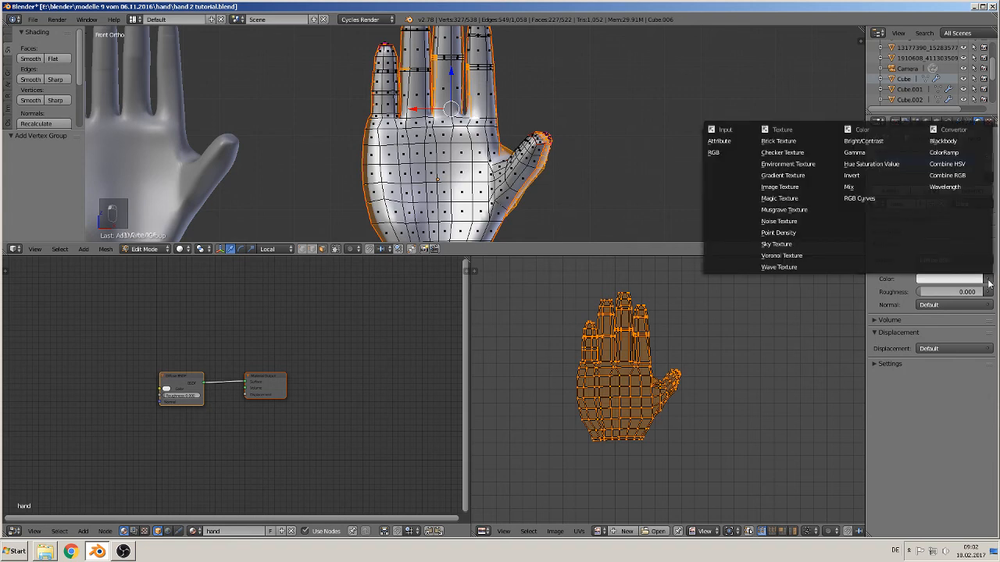
pyautogui.click(797, 188)
pyautogui.click(966, 291)
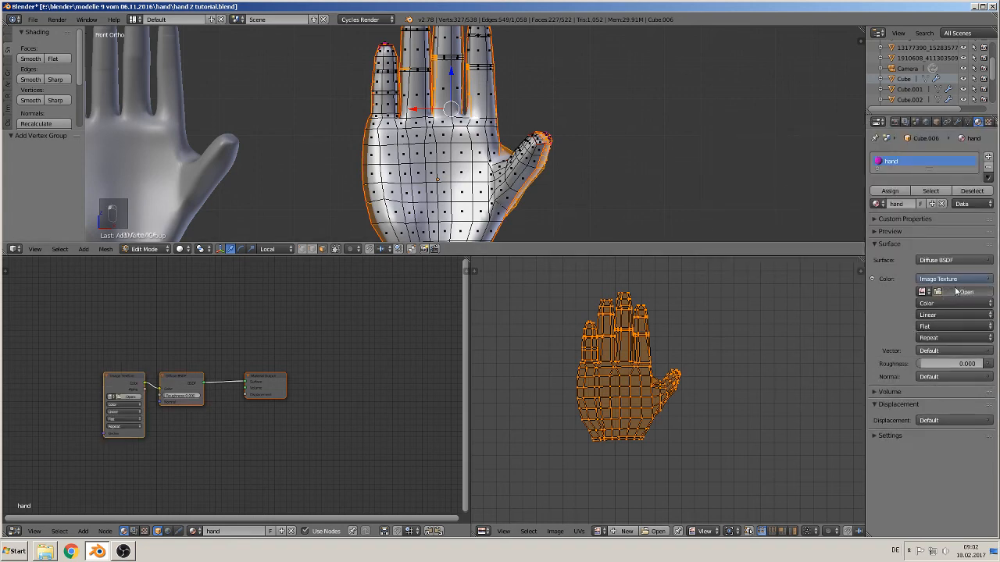
pyautogui.click(44, 269)
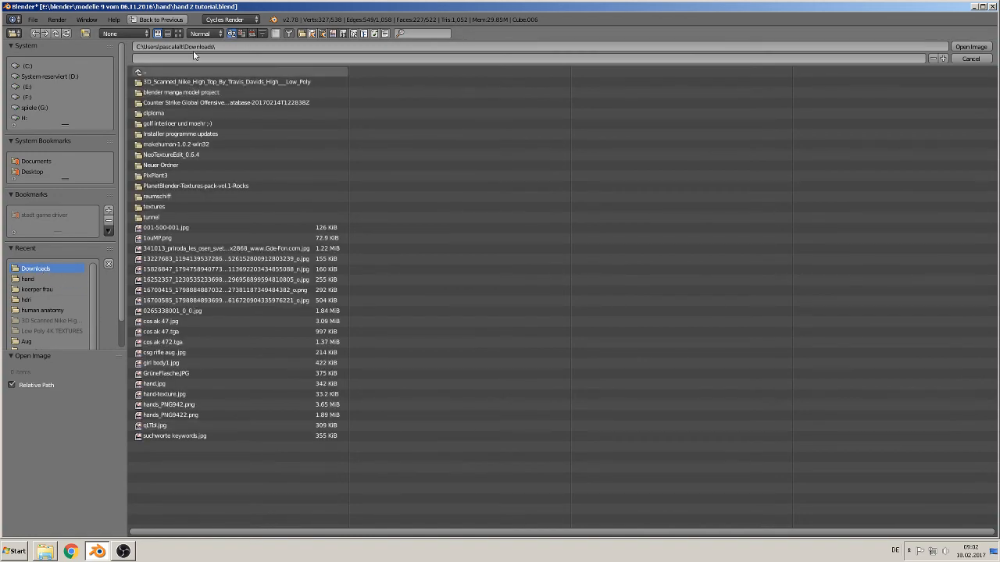
pyautogui.click(178, 34)
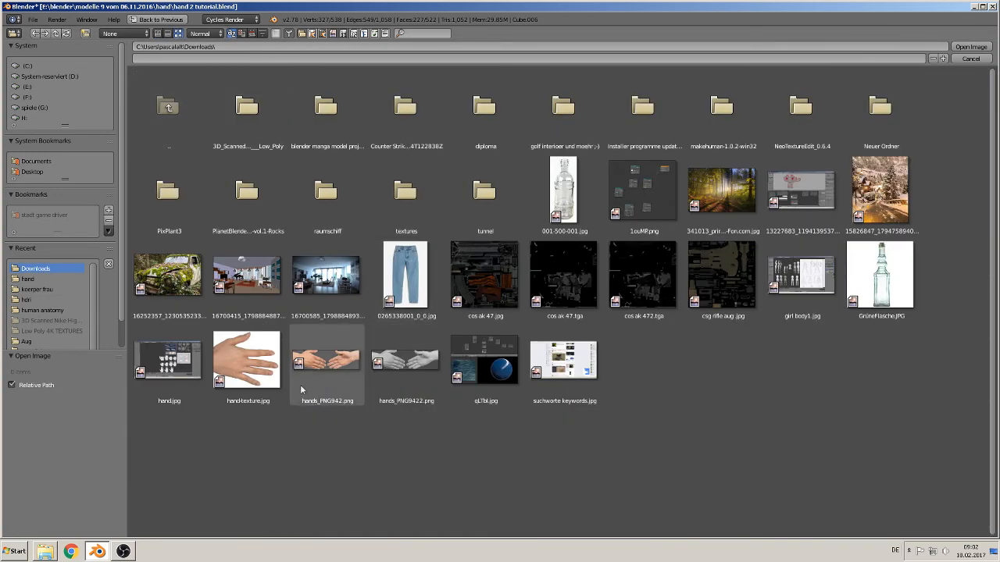
pyautogui.doubleClick(320, 361)
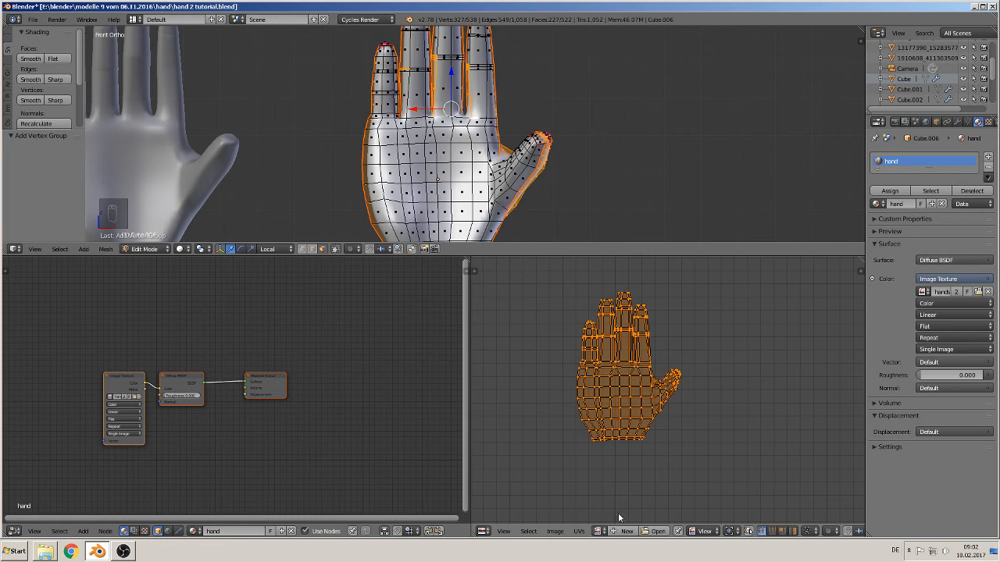
pyautogui.click(873, 230)
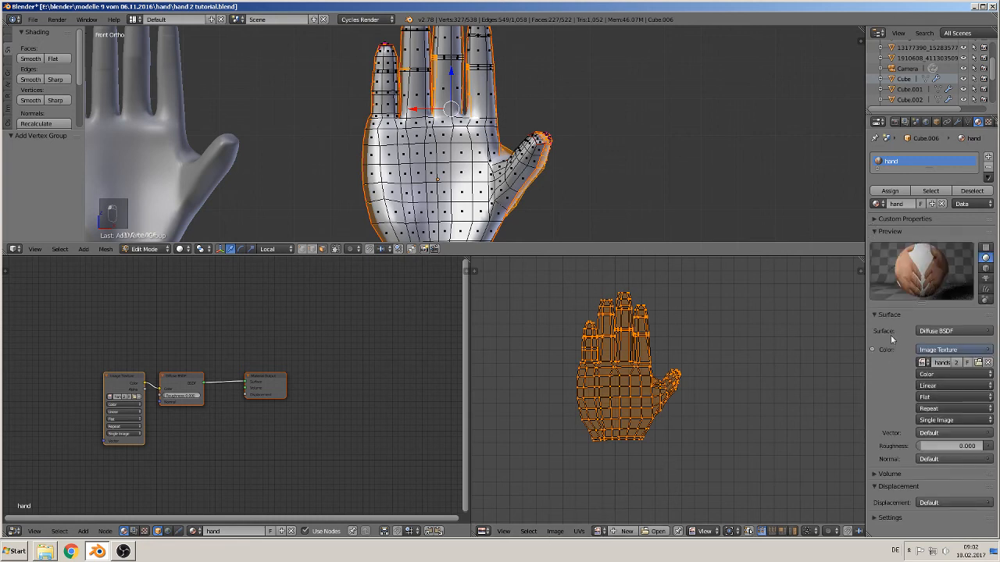
# Display hands_PNG942.png behind the hand's UV layout in the UV editor, with both photographed hands in view
pyautogui.click(598, 531)
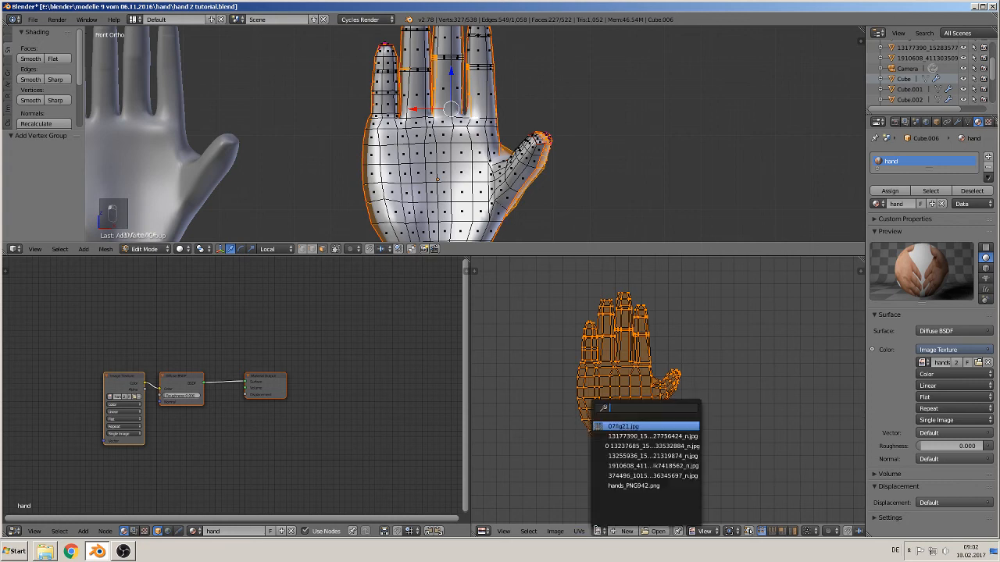
pyautogui.click(633, 486)
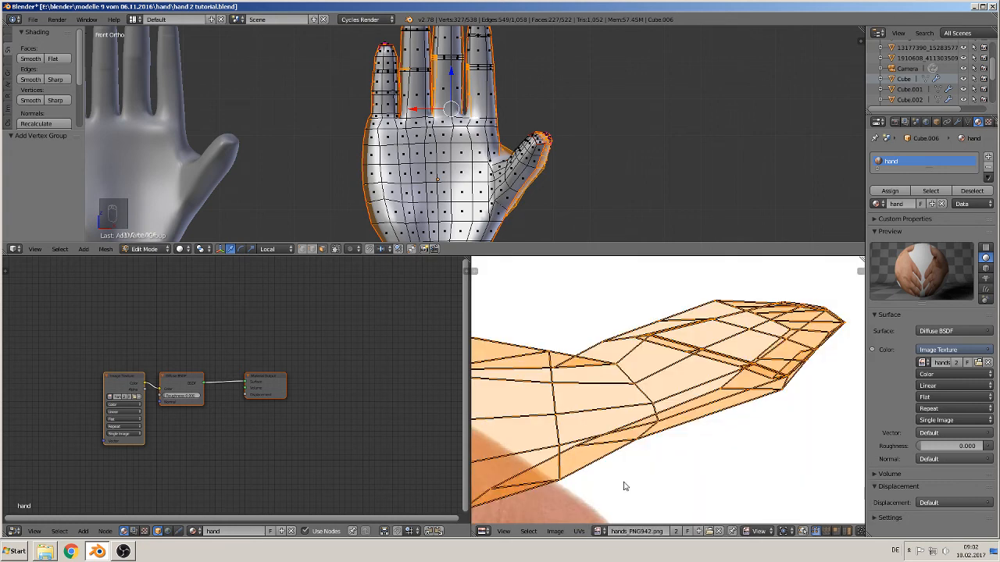
pyautogui.scroll(-5, 676, 458)
pyautogui.scroll(-4, 691, 442)
pyautogui.scroll(3, 693, 447)
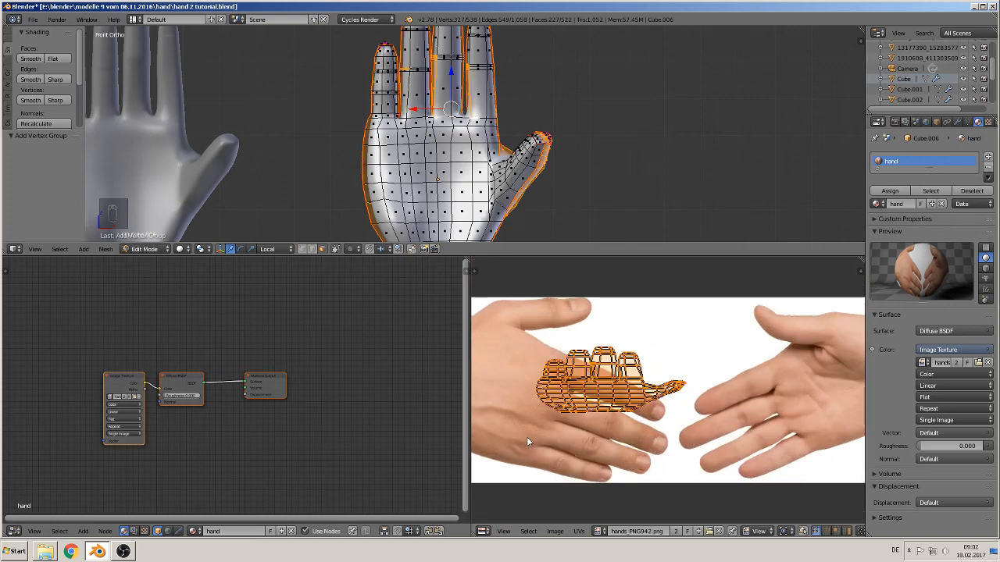
# Set the 3D view to the back and unwrap the selected back-of-hand faces with Project From View
pyautogui.moveTo(555, 431); pyautogui.dragTo(640, 429, button='middle')
pyautogui.press('ctrl+KP_1')
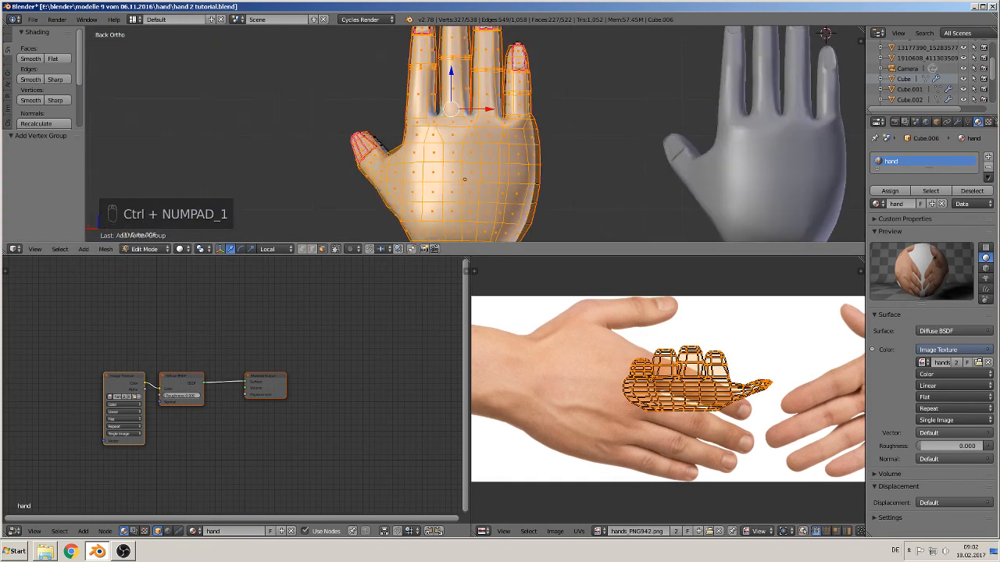
pyautogui.press('u')
pyautogui.click(520, 178)
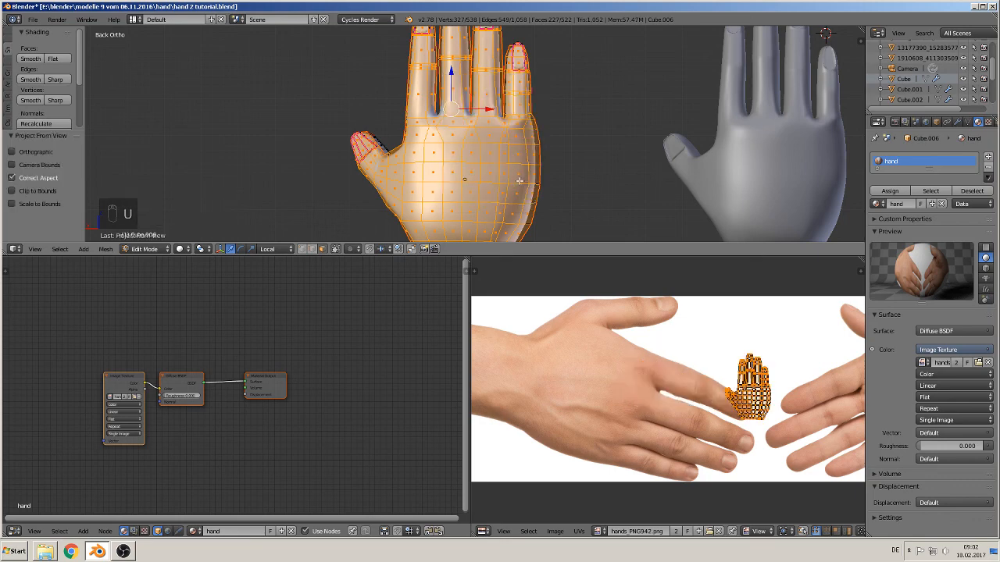
# Fit the back-of-hand UVs over the photographed back of the hand, scaling them about 3.53 times and rotating them about 112.5°
pyautogui.scroll(-1, 793, 397)
pyautogui.press('s')
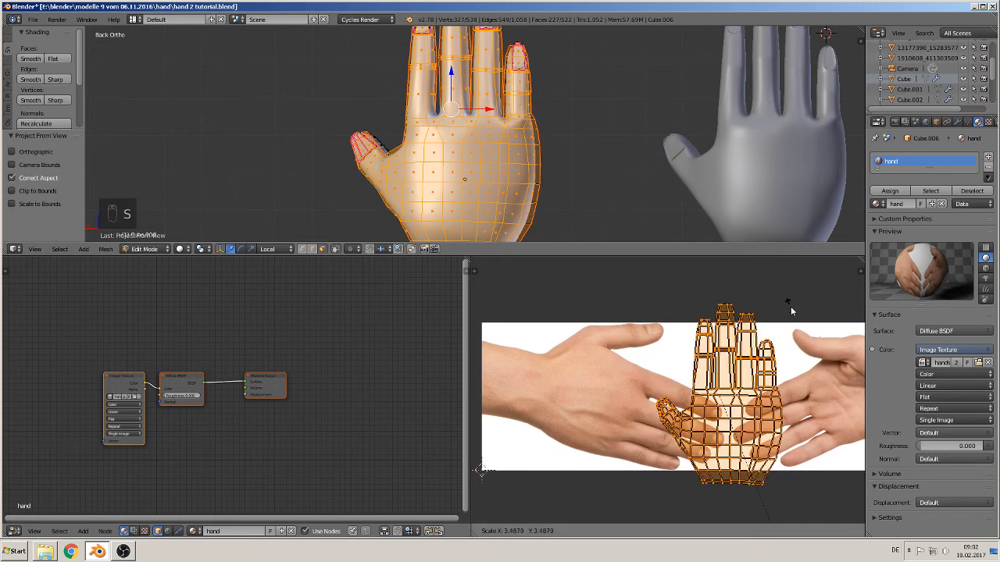
pyautogui.click(790, 376)
pyautogui.press('r')
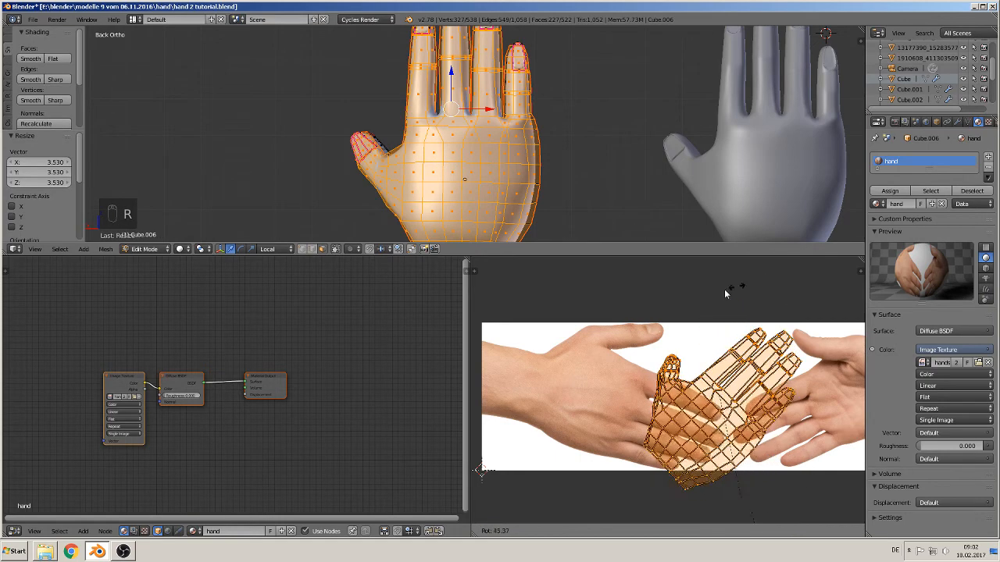
pyautogui.click(531, 264)
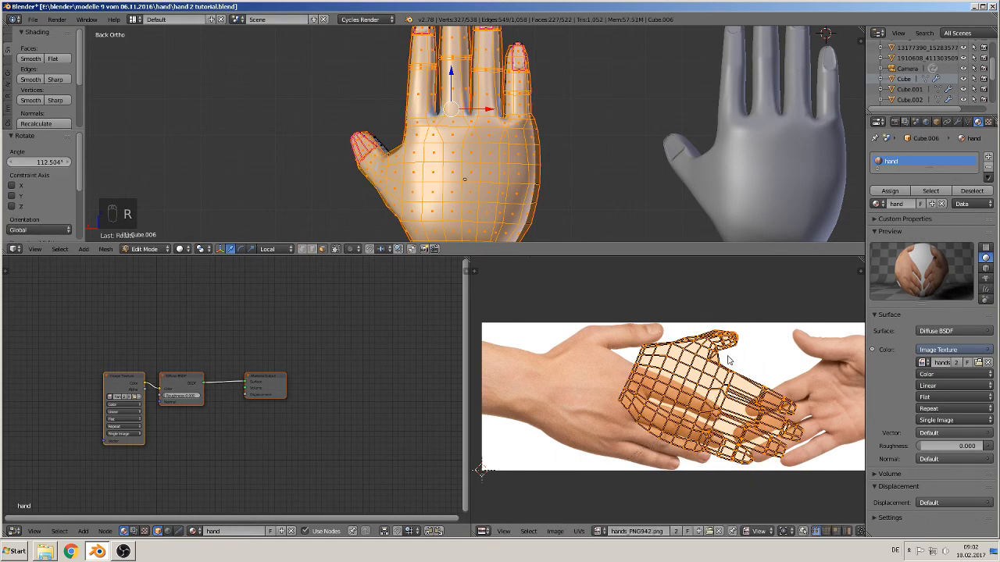
pyautogui.press('g')
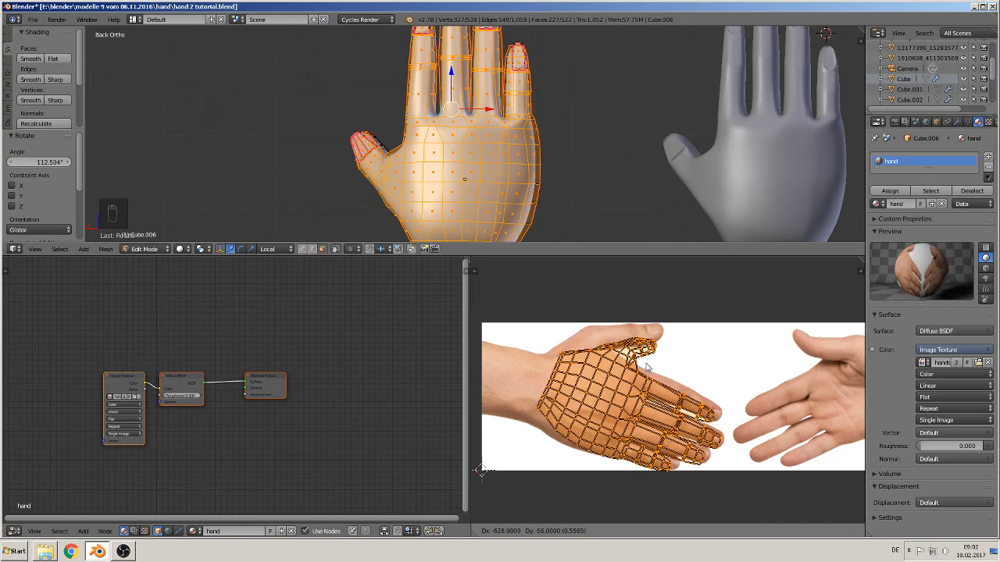
pyautogui.click(647, 367)
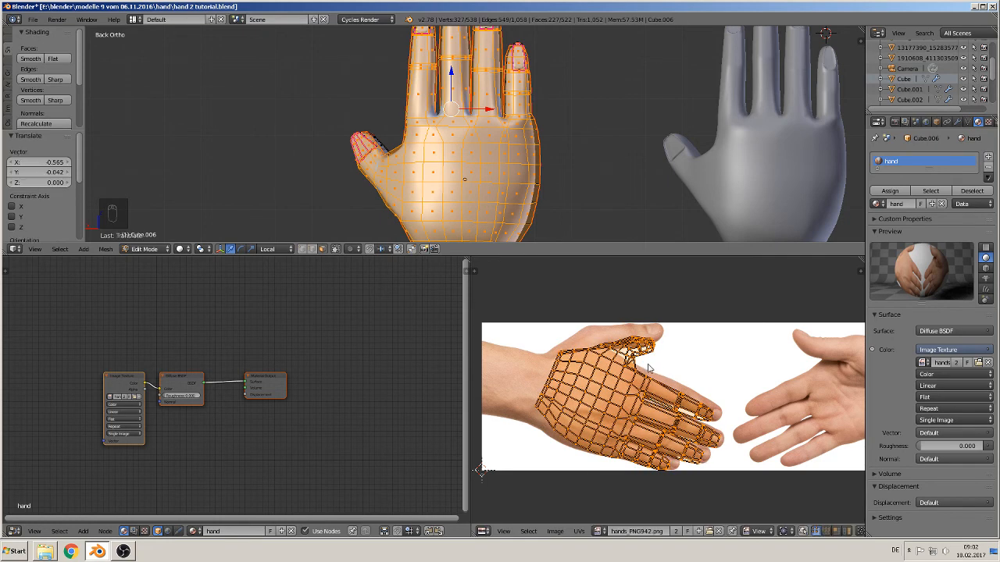
# Assign the hand material to the selected faces and preview the hand with Material shading in Object Mode
pyautogui.scroll(2, 650, 371)
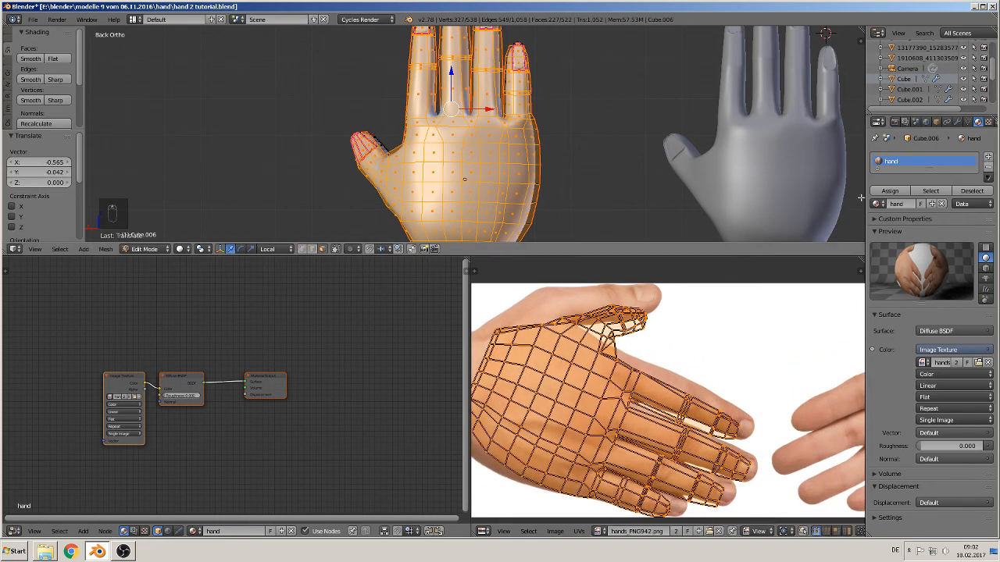
pyautogui.click(892, 192)
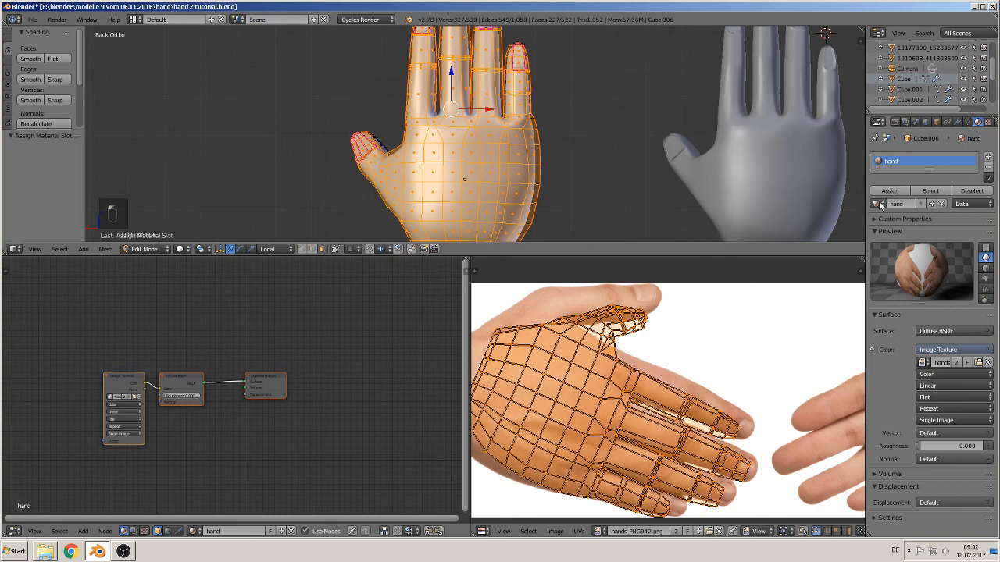
pyautogui.click(179, 249)
pyautogui.click(205, 192)
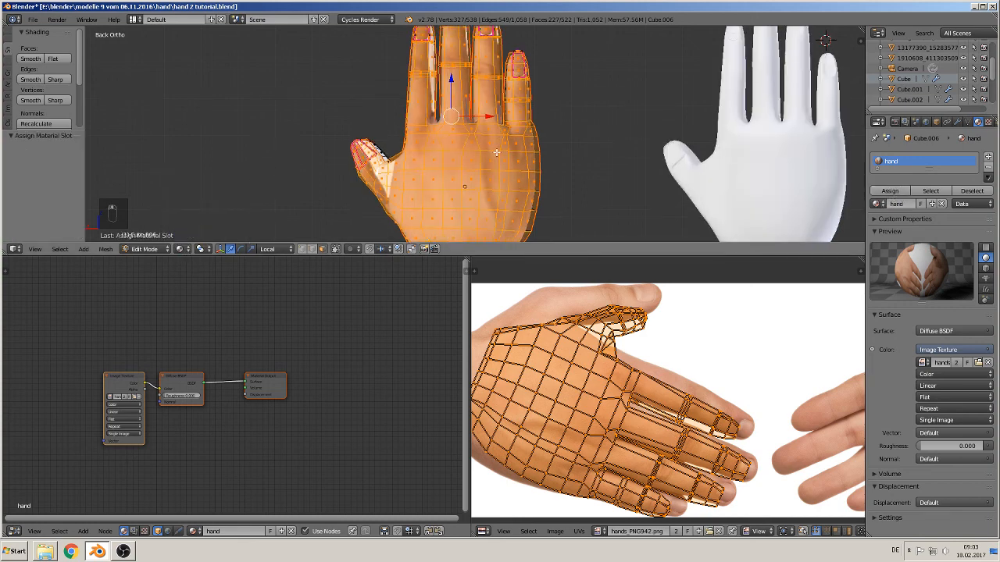
pyautogui.press('Tab')
pyautogui.moveTo(493, 192); pyautogui.dragTo(405, 217, button='middle')
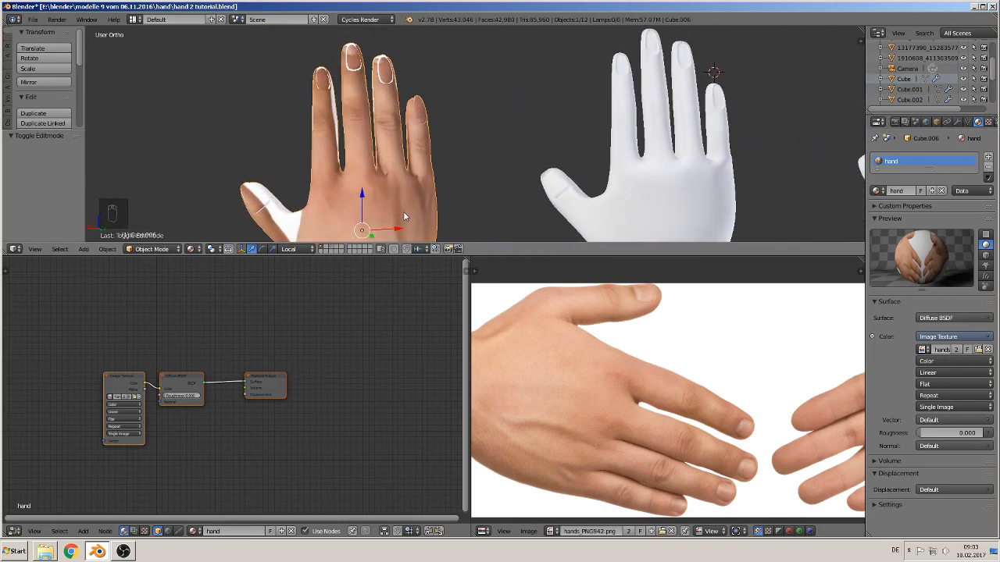
# Return to Edit Mode and invert the mesh selection to select the palm-side faces
pyautogui.press('Tab')
pyautogui.scroll(3, 680, 348)
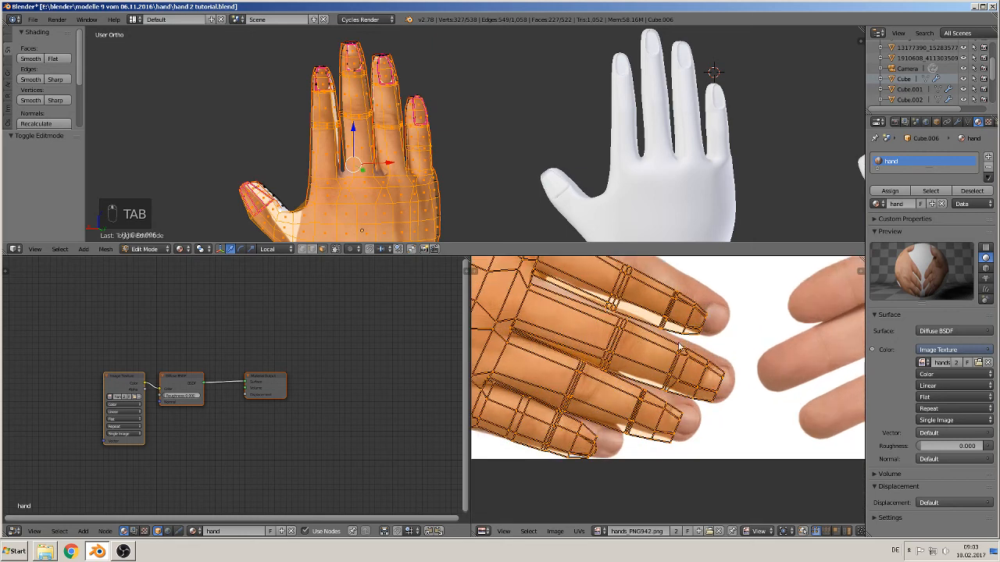
pyautogui.moveTo(675, 363); pyautogui.dragTo(657, 418, button='middle')
pyautogui.press('a')
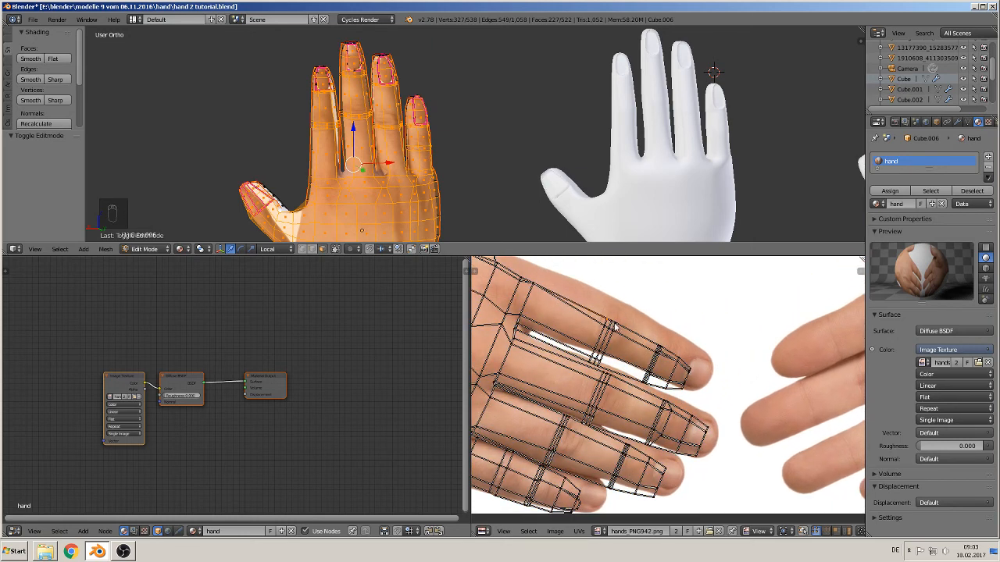
pyautogui.scroll(-5, 615, 326)
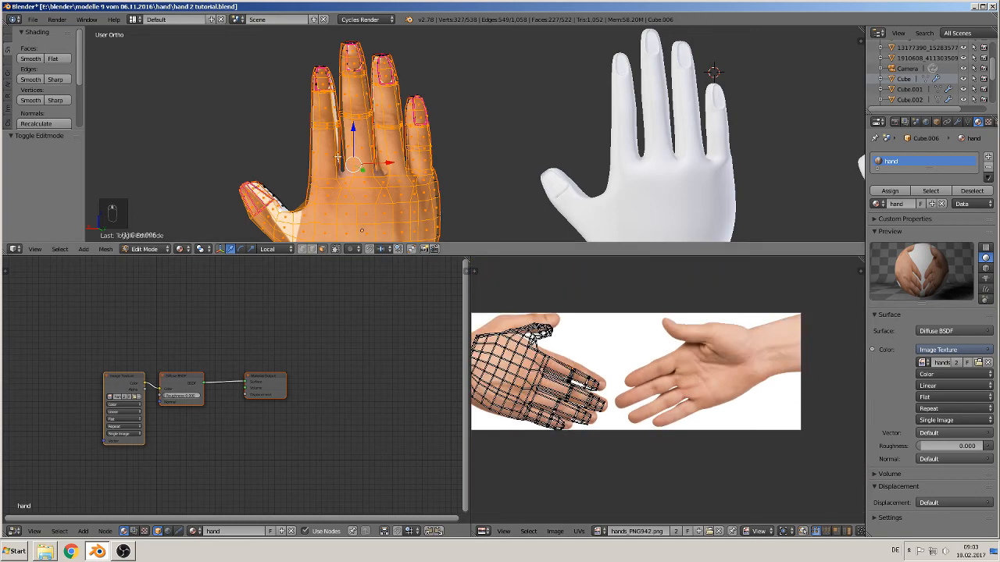
pyautogui.moveTo(337, 157); pyautogui.dragTo(538, 132, button='middle')
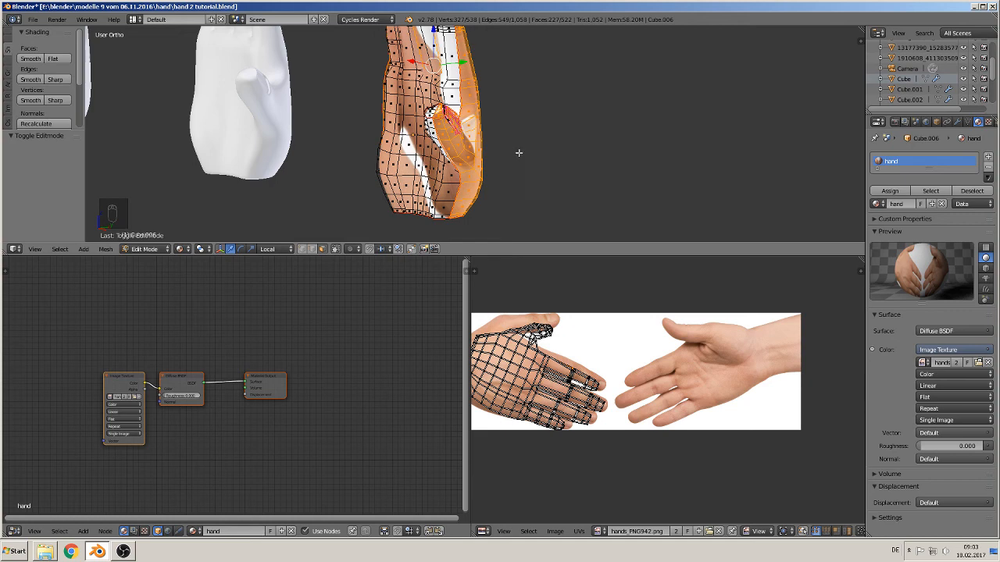
pyautogui.click(66, 249)
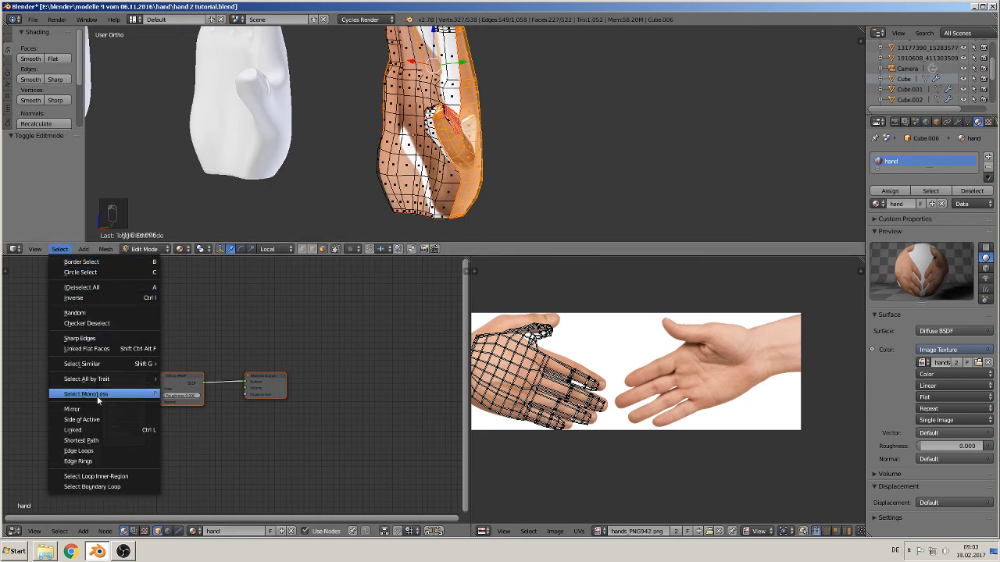
pyautogui.click(88, 298)
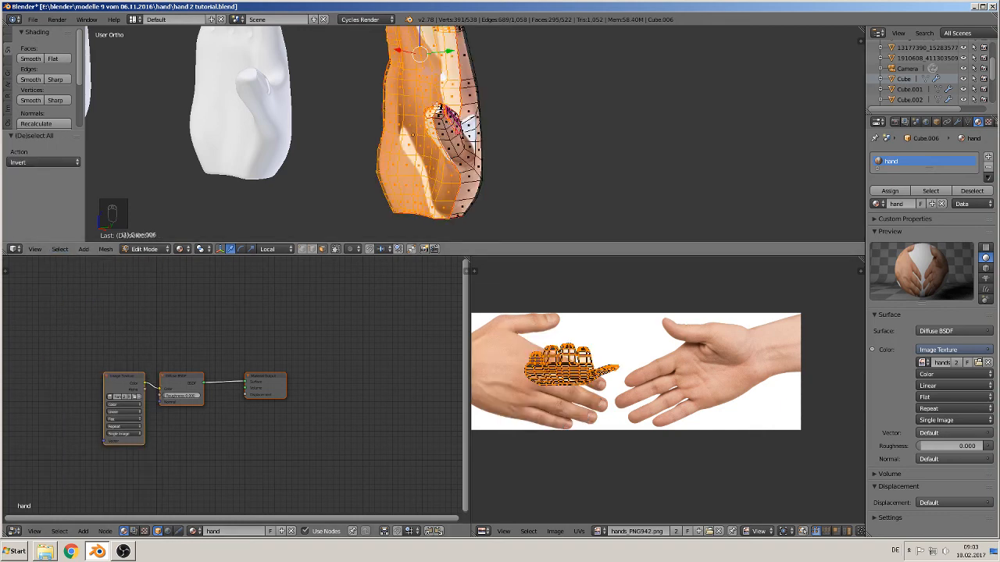
# Set the 3D view to the front and unwrap the selected palm faces with Project From View
pyautogui.moveTo(435, 110); pyautogui.dragTo(518, 123, button='middle')
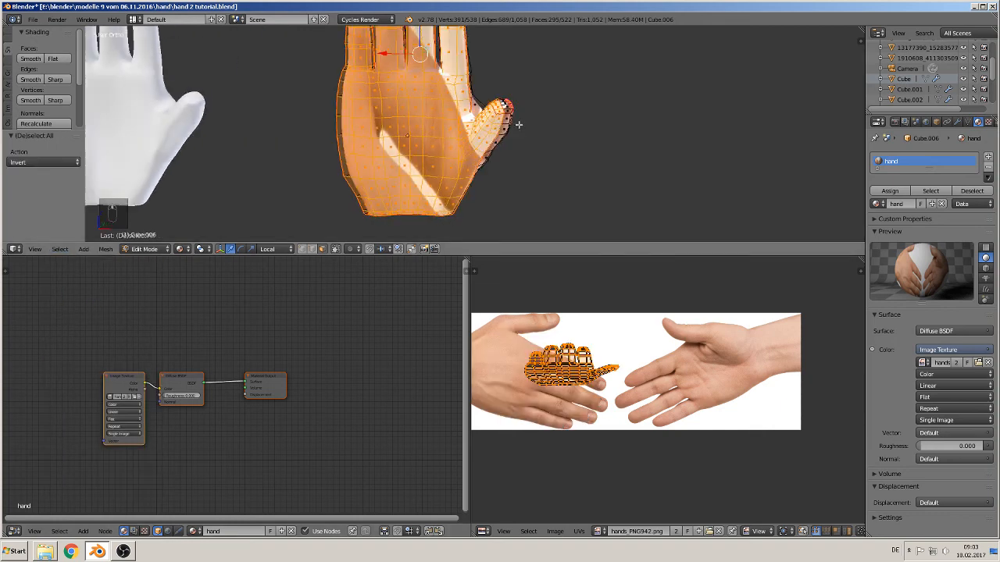
pyautogui.press('KP_1')
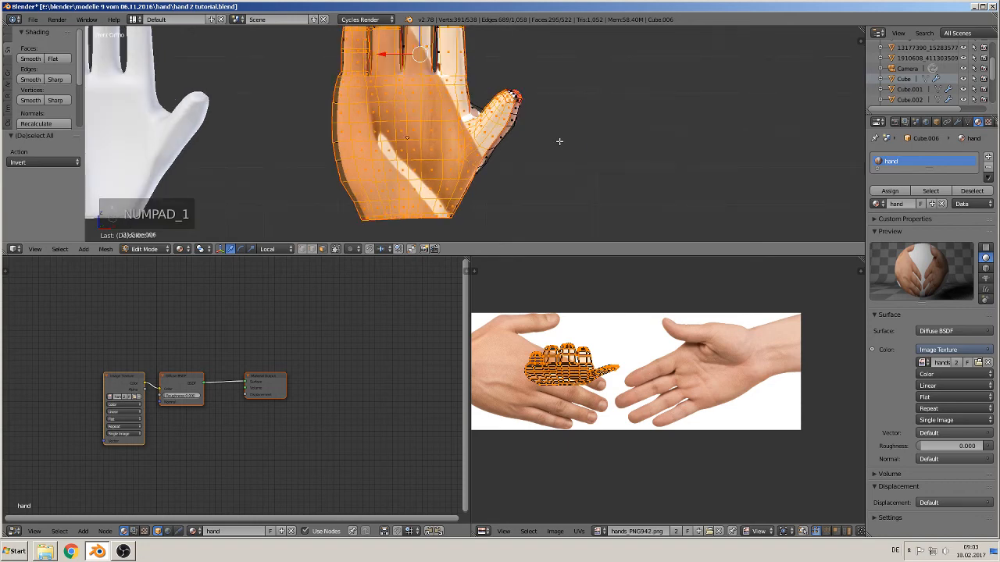
pyautogui.press('u')
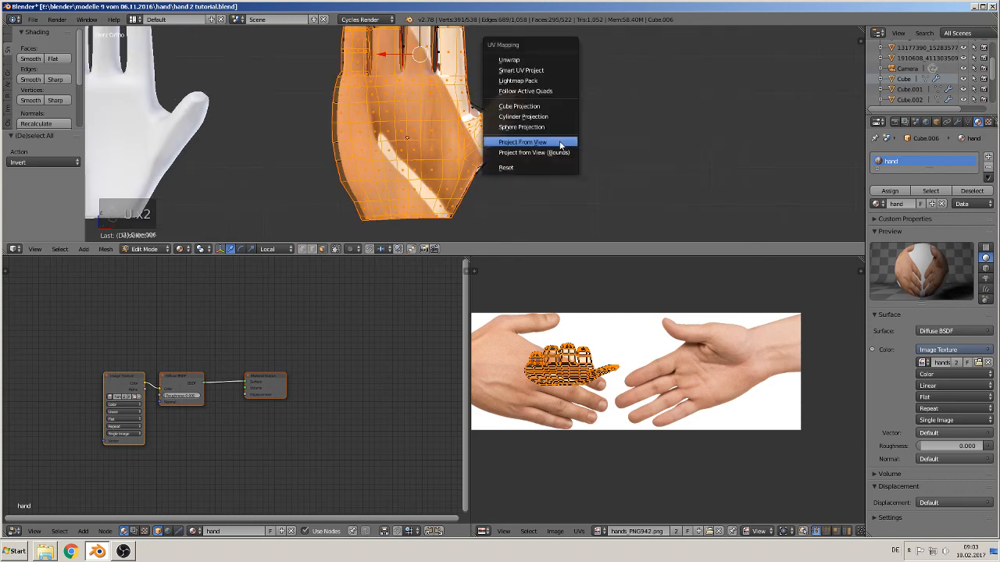
pyautogui.click(560, 145)
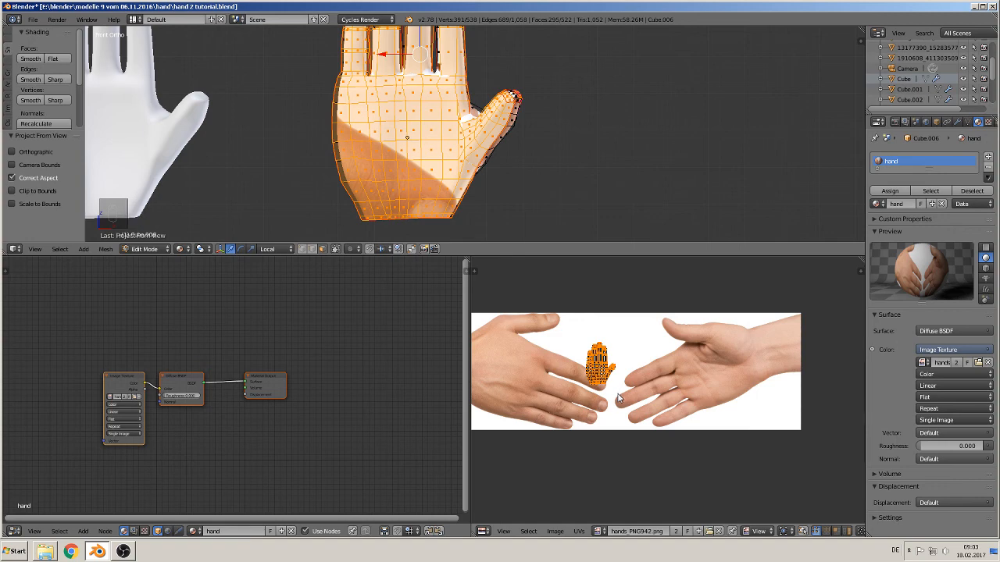
# Fit the palm UVs over the photographed palm by rotating, scaling about 3.2 times and moving them, and view the textured palm in Object Mode
pyautogui.moveTo(585, 195); pyautogui.dragTo(367, 213, button='middle')
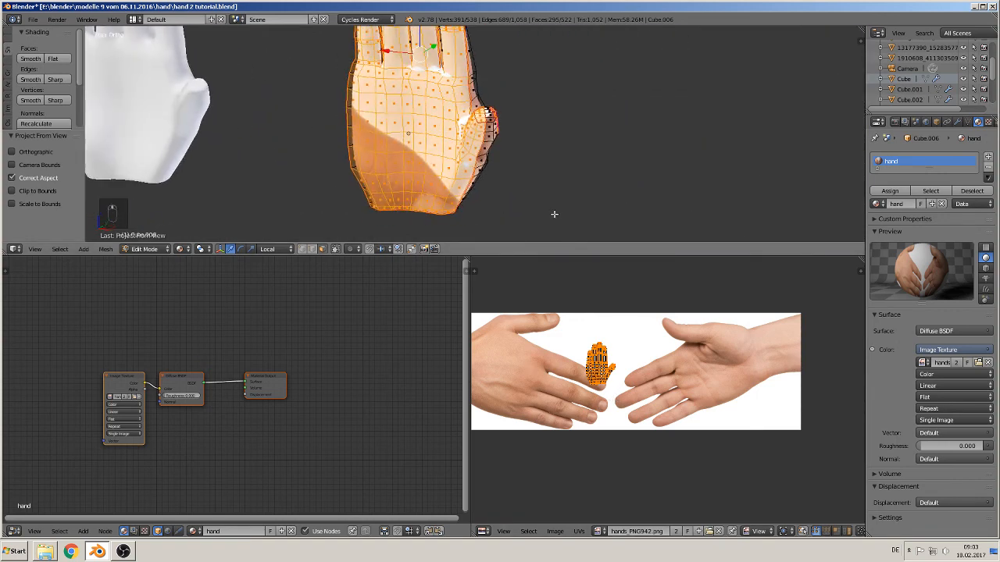
pyautogui.press('r')
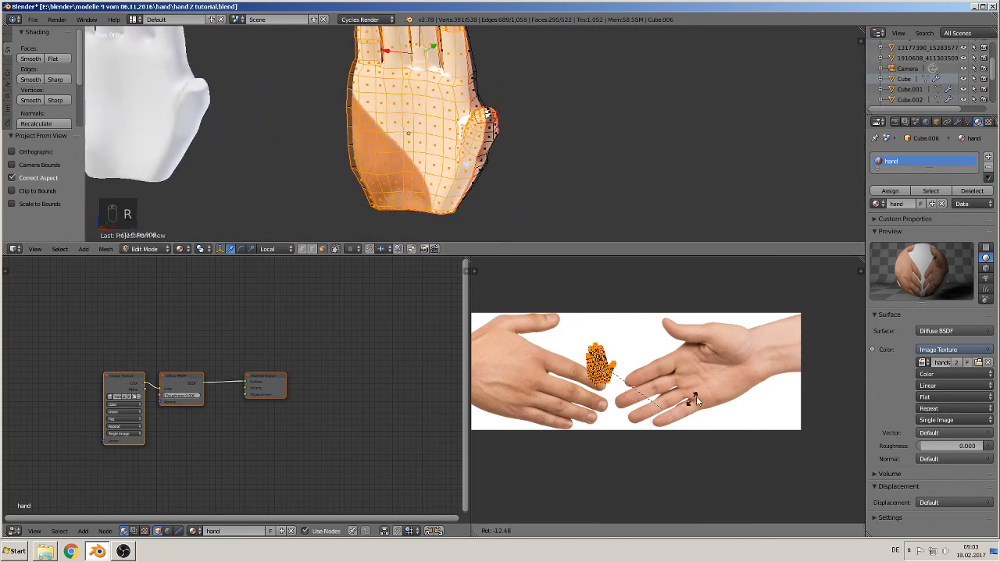
pyautogui.click(625, 298)
pyautogui.press('s')
pyautogui.click(803, 463)
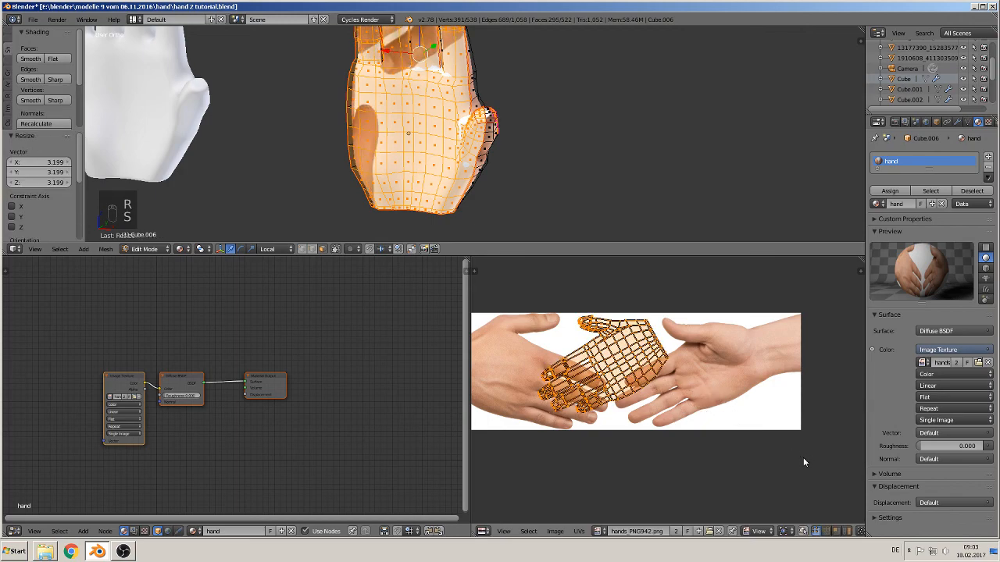
pyautogui.press('g')
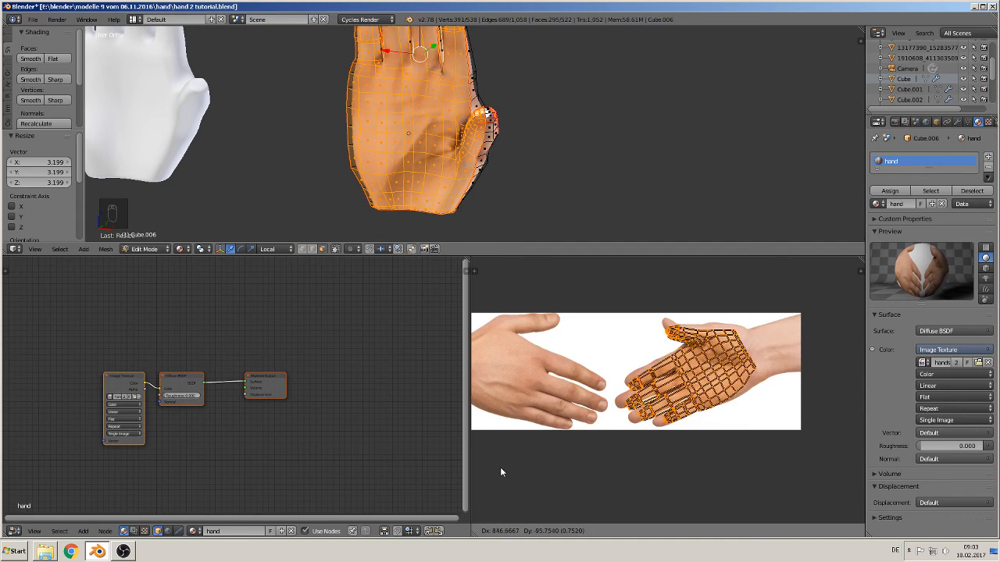
pyautogui.click(500, 467)
pyautogui.press('Tab')
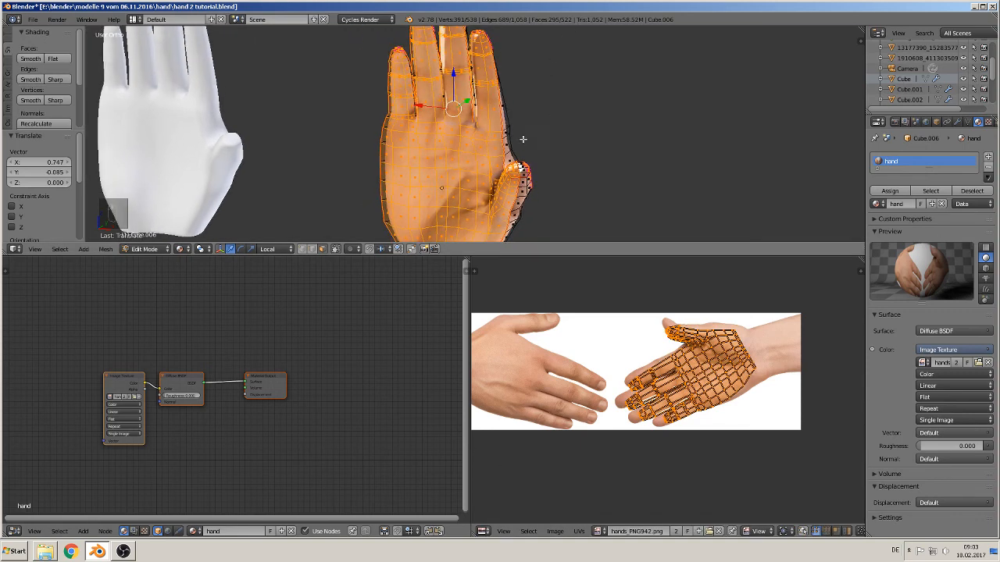
pyautogui.moveTo(529, 150); pyautogui.dragTo(645, 149, button='middle')
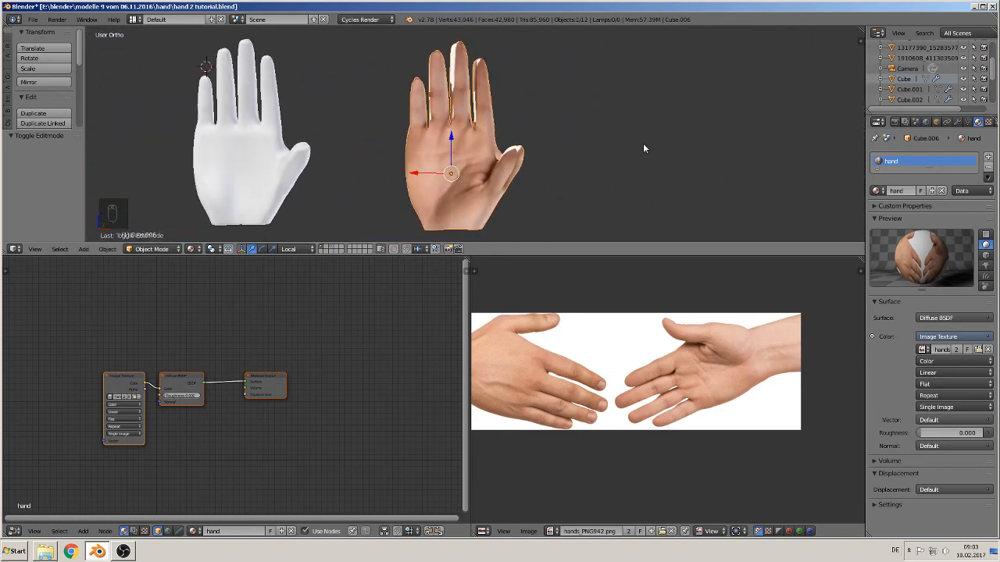
# In Edit Mode, clear the UV selection and move the outer UV vertex at the index finger's middle joint onto the photographed finger's edge
pyautogui.press('Tab')
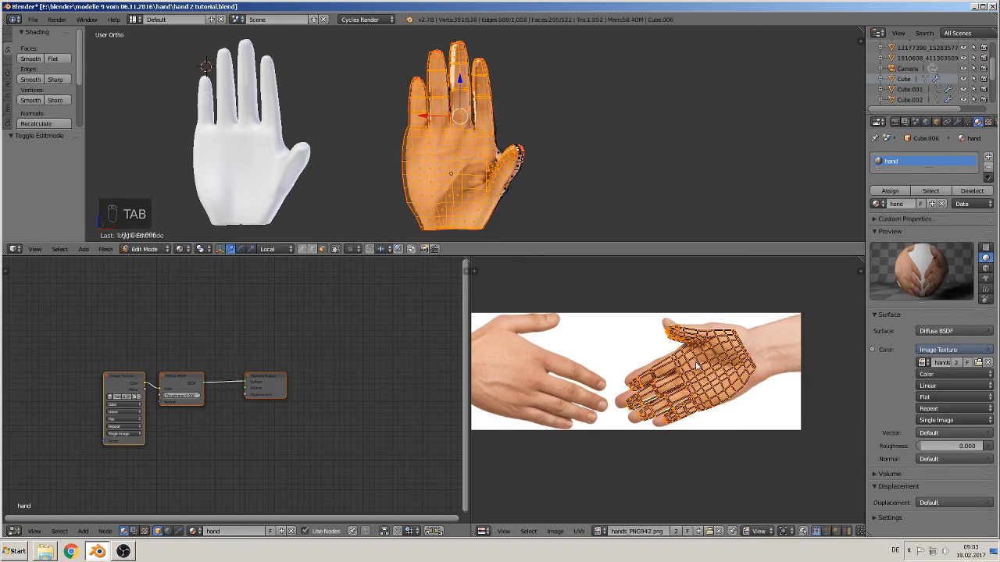
pyautogui.scroll(3, 714, 374)
pyautogui.scroll(5, 639, 377)
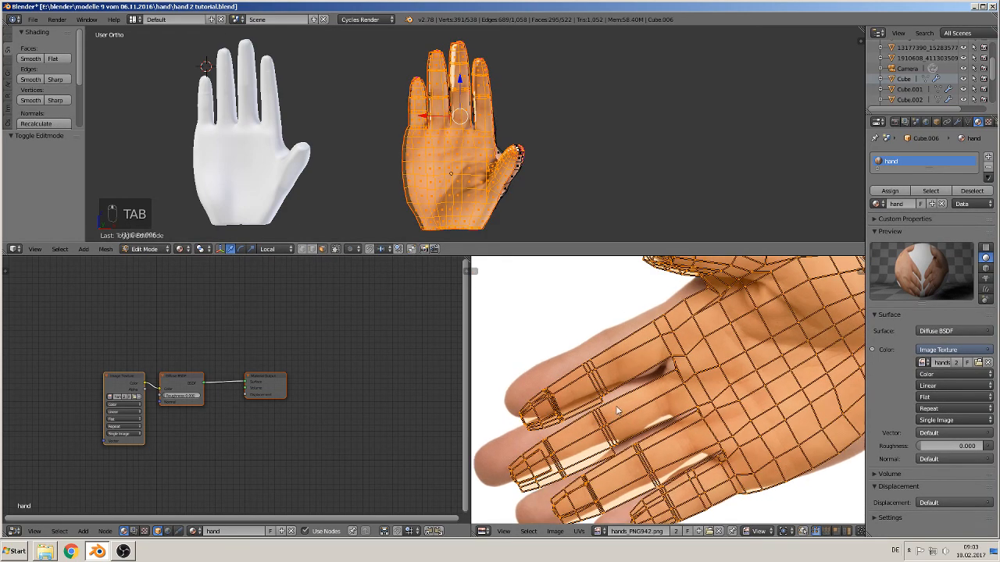
pyautogui.press('a')
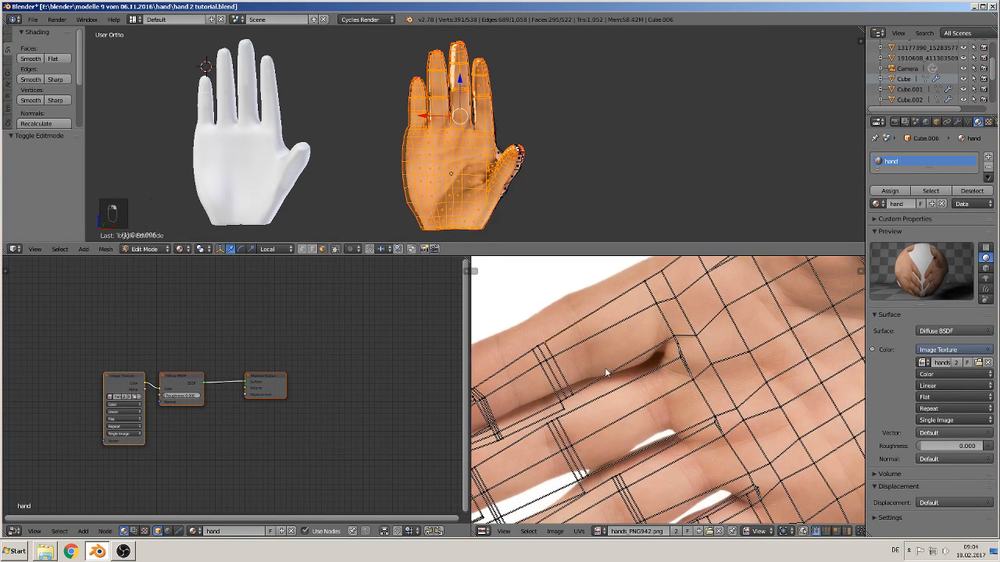
pyautogui.moveTo(605, 367); pyautogui.dragTo(675, 381, button='middle')
pyautogui.press('g')
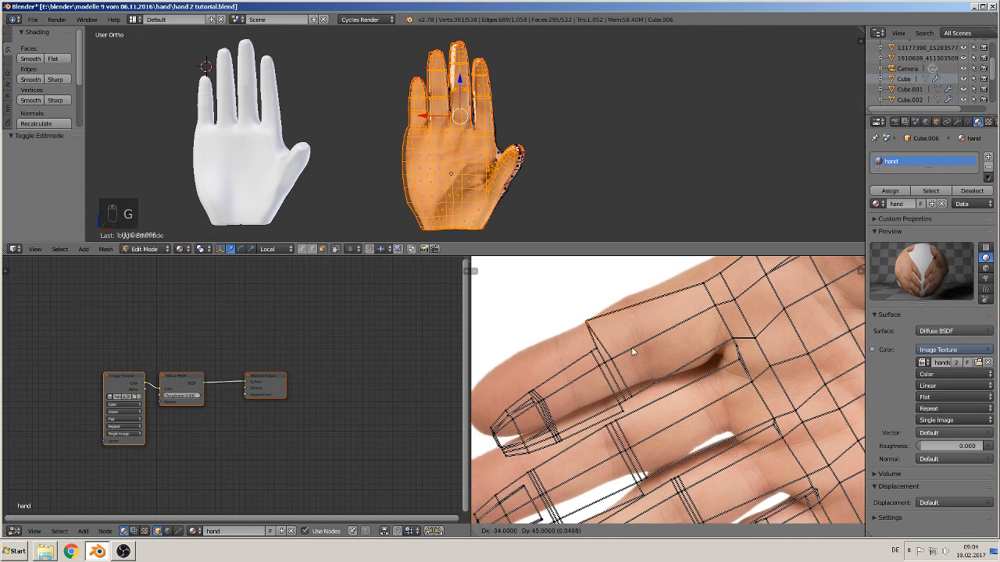
pyautogui.click(679, 327)
# Move the first middle-joint loop's remaining UV vertices across the index finger, ending on the photographed finger's inner edge
pyautogui.press('g')
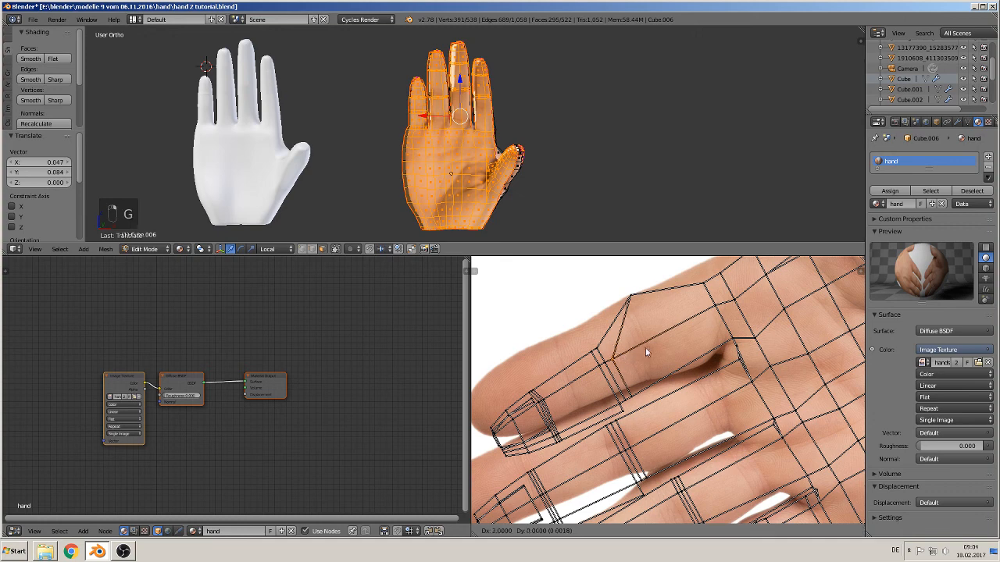
pyautogui.click(657, 340)
pyautogui.press('g')
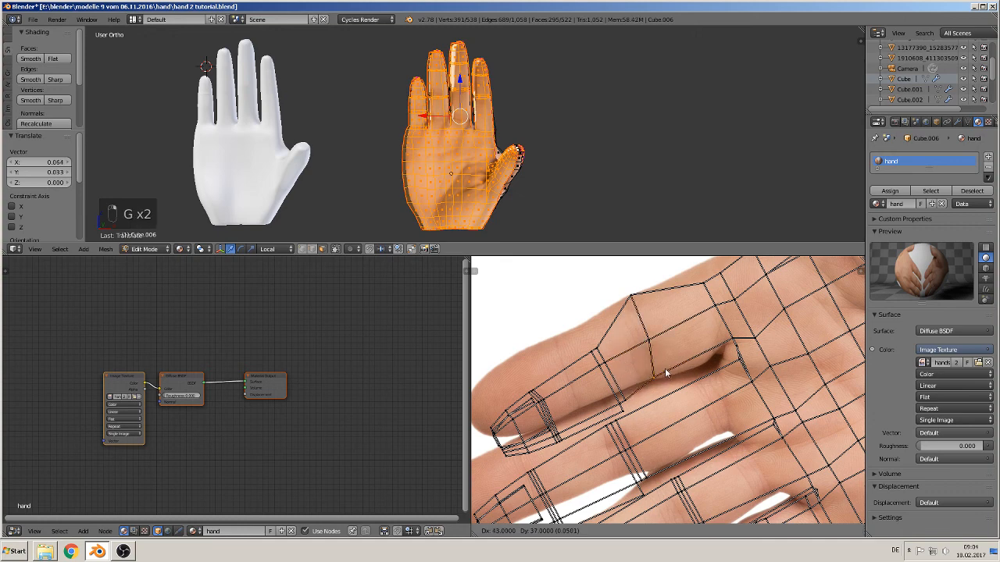
pyautogui.click(665, 368)
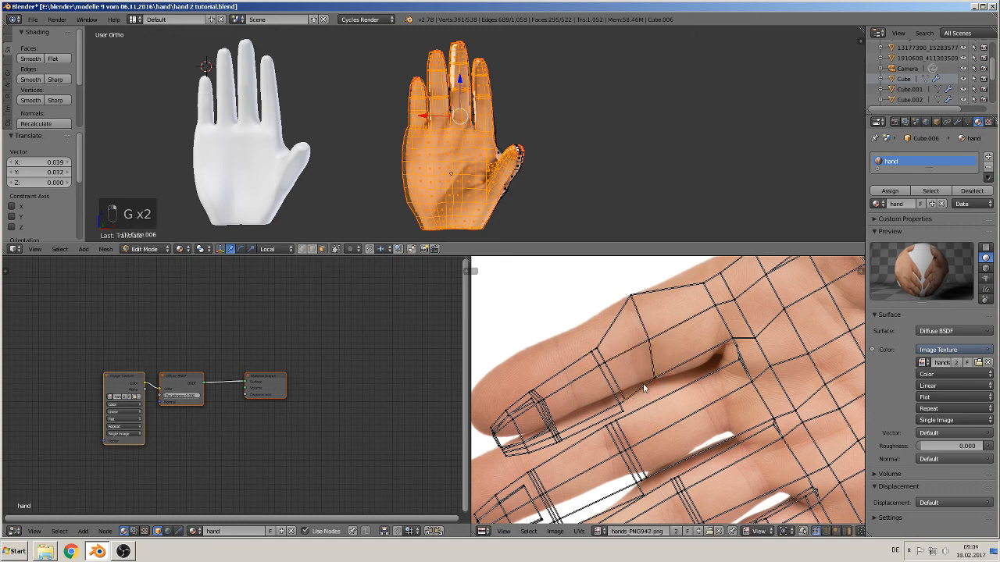
# Move the UV vertices of the middle joint's second loop across the index finger, parallel to the first loop
pyautogui.press('g')
pyautogui.click(641, 367)
pyautogui.press('g')
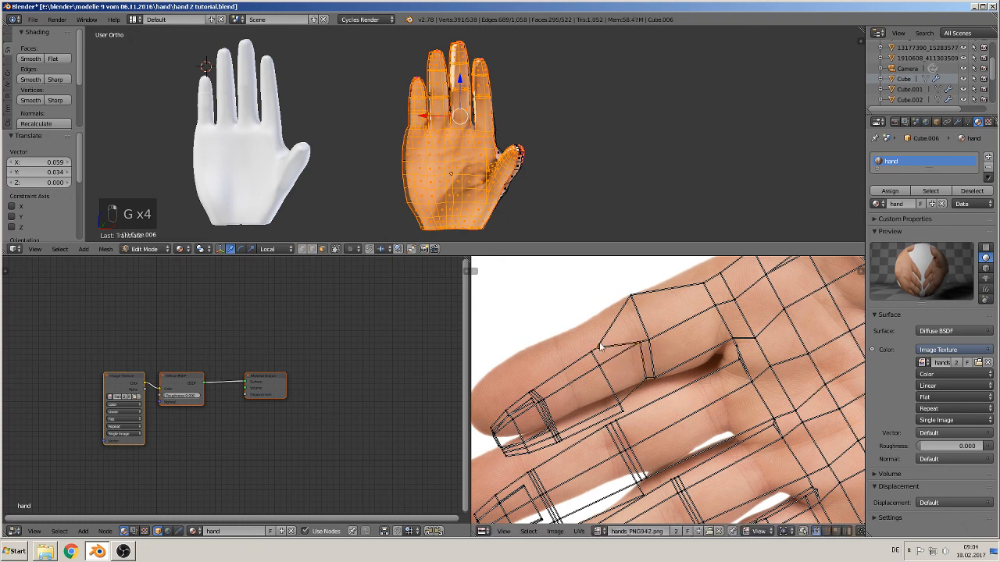
pyautogui.press('g')
pyautogui.click(601, 349)
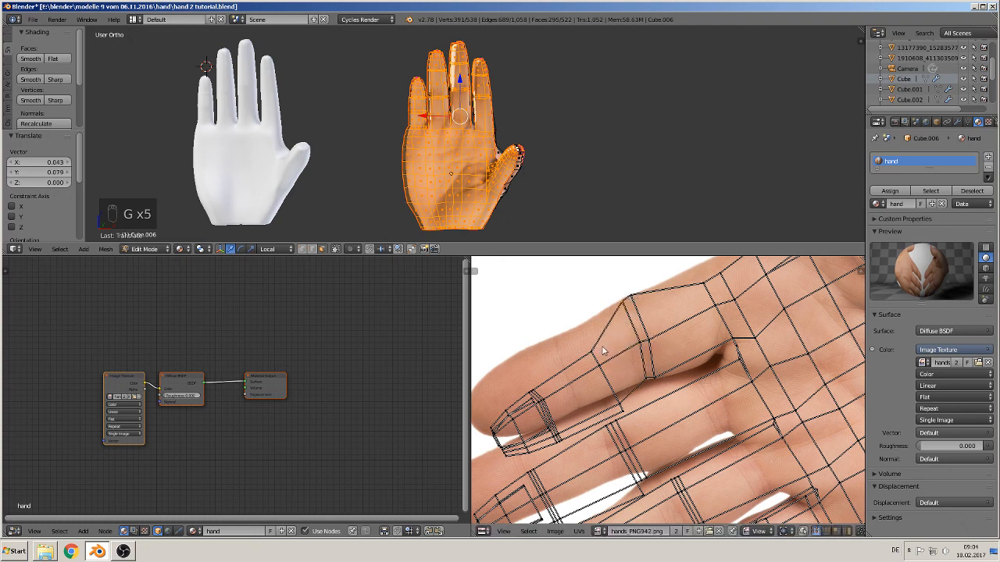
# Move the third middle-joint loop's UV vertices beside the second, from the index finger's outer edge to its inner edge
pyautogui.press('g')
pyautogui.click(625, 303)
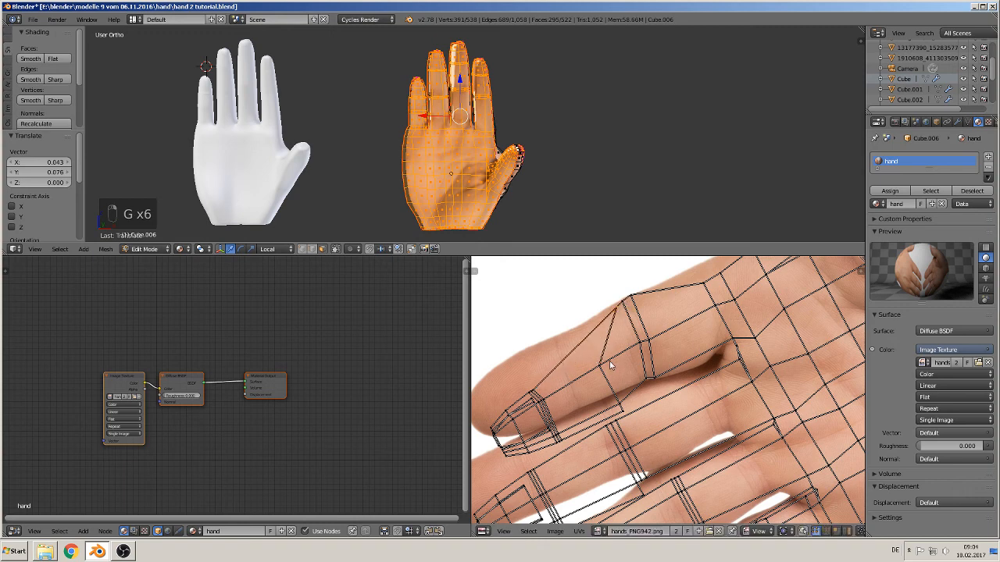
pyautogui.press('g')
pyautogui.click(645, 380)
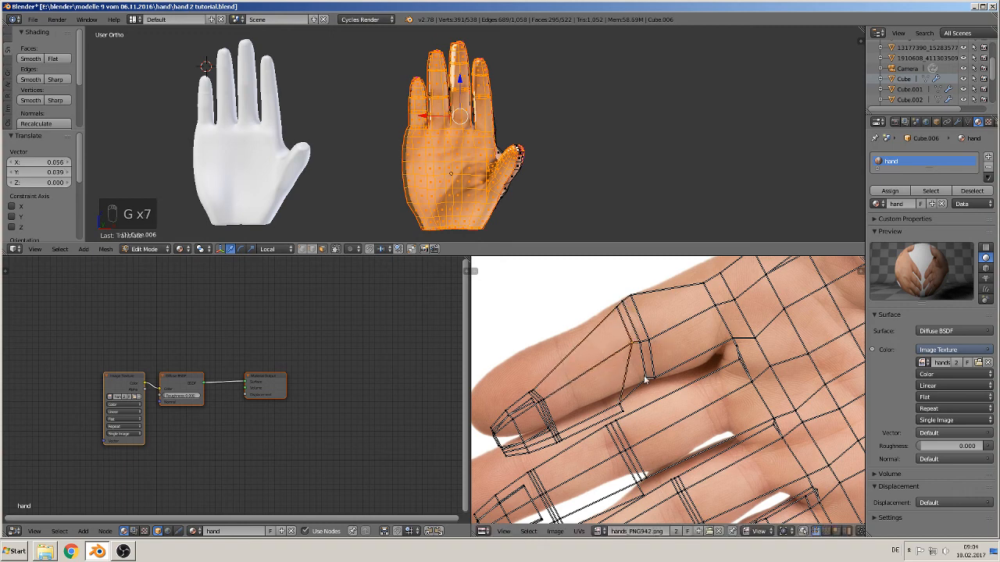
pyautogui.press('g')
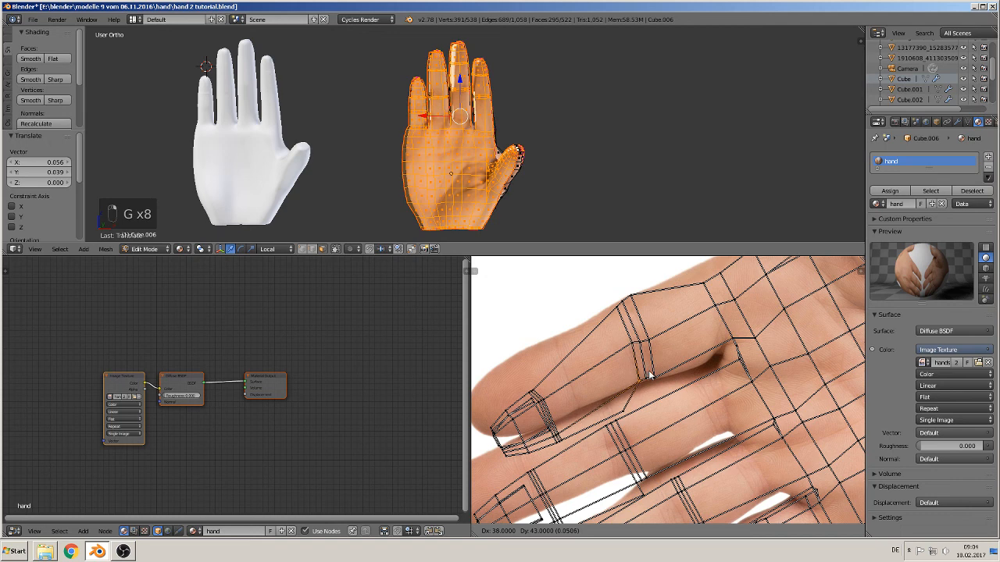
pyautogui.click(616, 409)
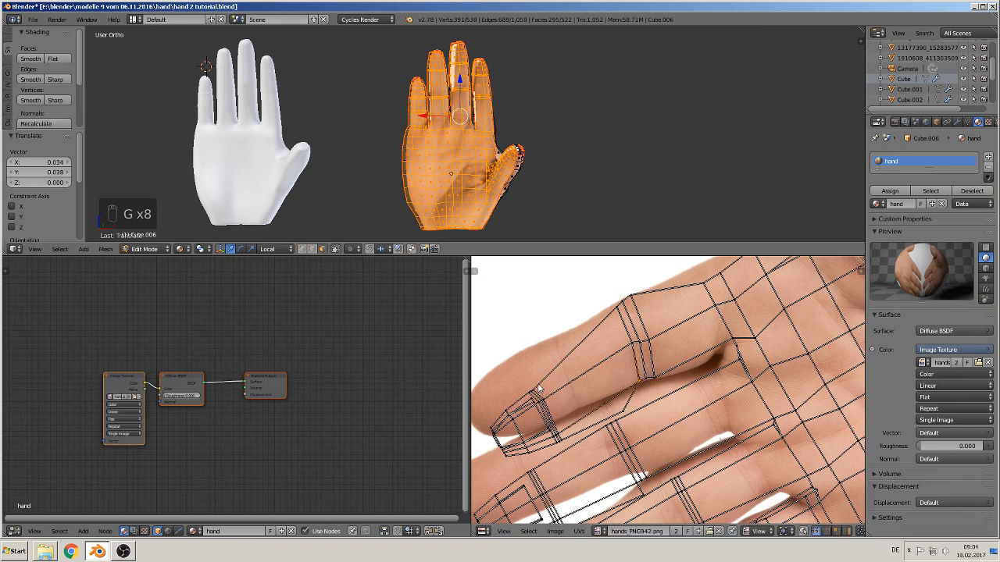
# Move the outer UV vertices of the index finger's upper-joint loops onto the photographed finger's outer edge
pyautogui.press('g')
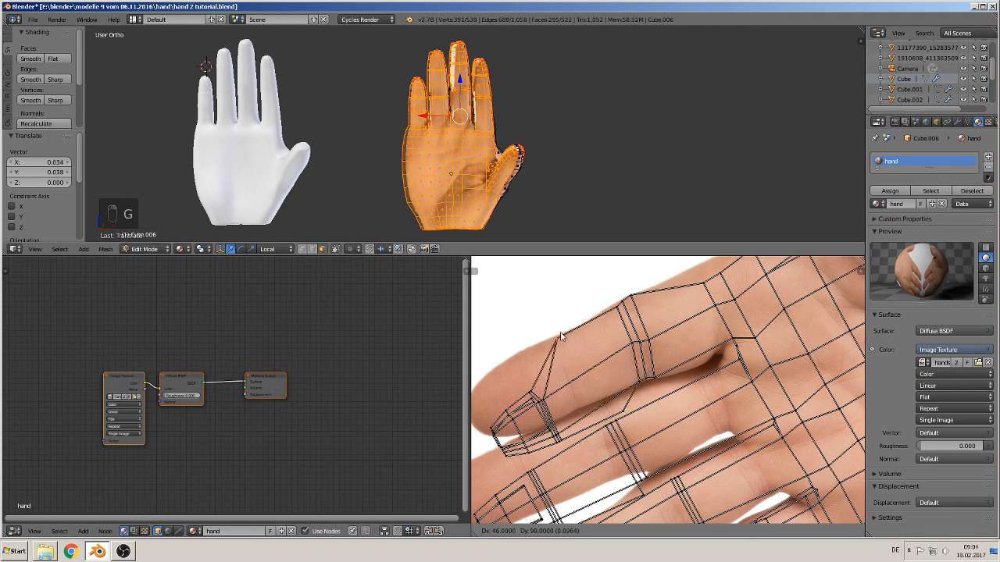
pyautogui.click(560, 338)
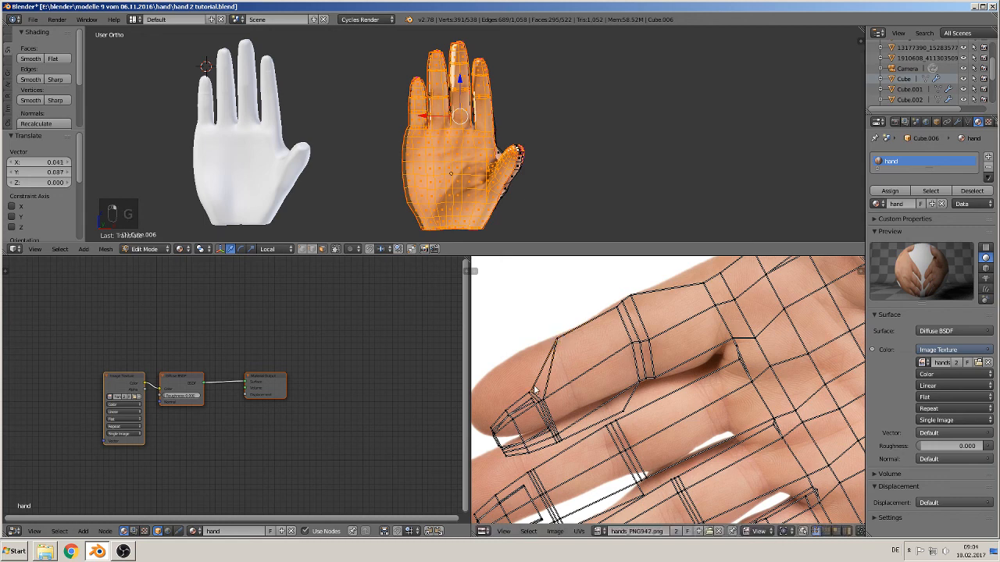
pyautogui.press('g')
pyautogui.click(531, 387)
pyautogui.press('g')
pyautogui.click(557, 386)
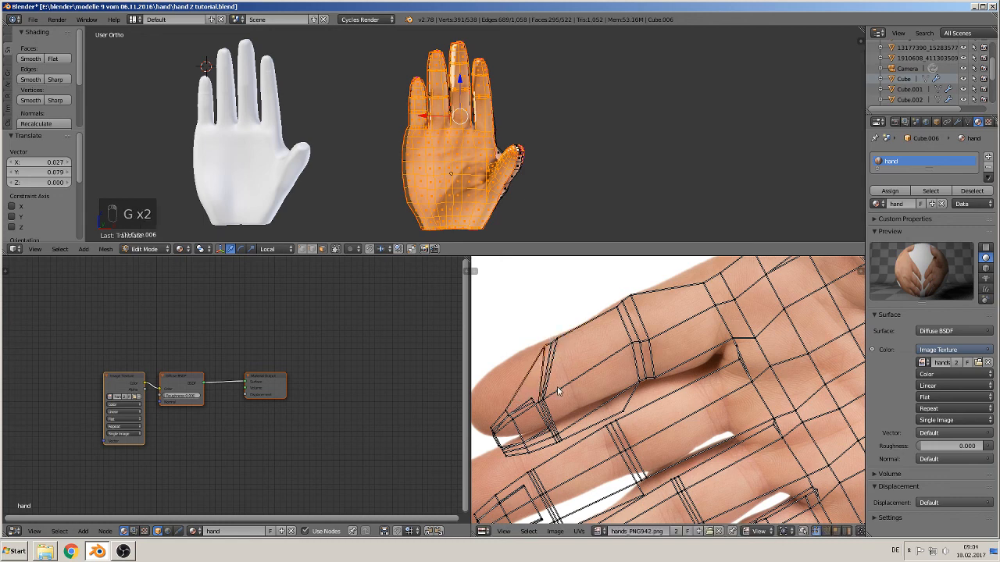
# Move the central UV vertices of the upper-joint loops to the middle of the photographed index finger
pyautogui.press('g')
pyautogui.click(580, 381)
pyautogui.press('g')
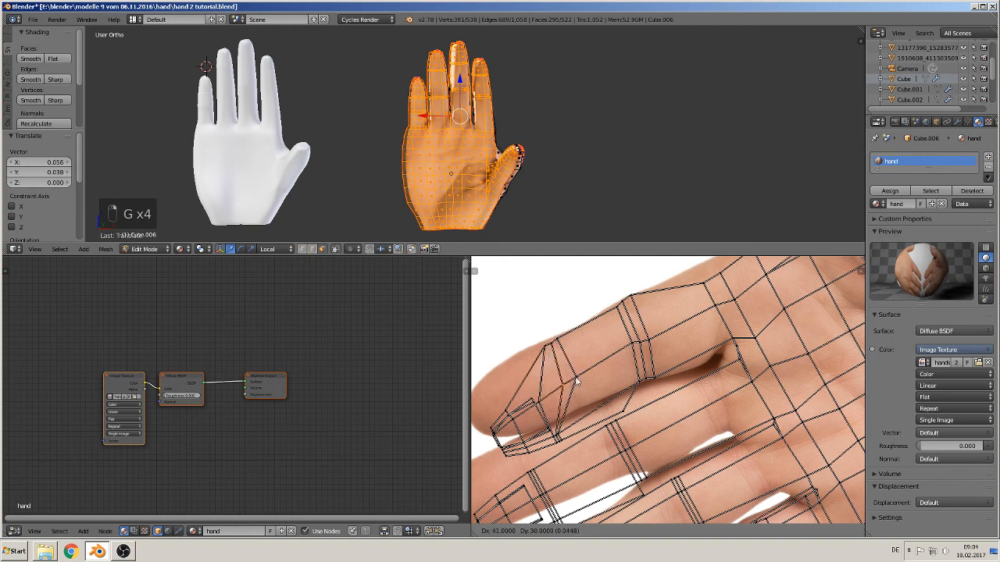
pyautogui.click(542, 403)
pyautogui.press('g')
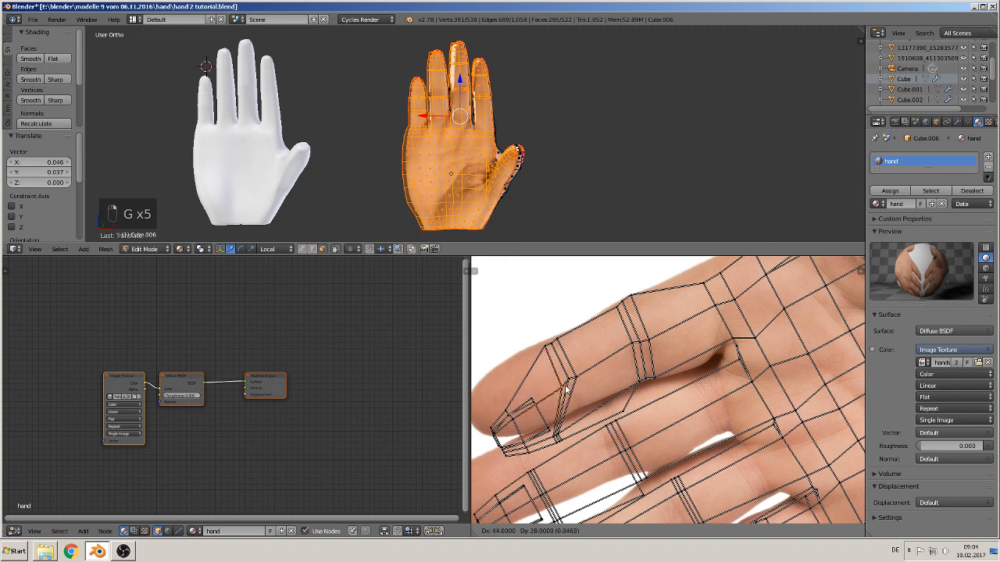
pyautogui.click(569, 396)
# Move the next row of upper-joint UV vertices up, just inside the photographed index finger's inner edge
pyautogui.press('g')
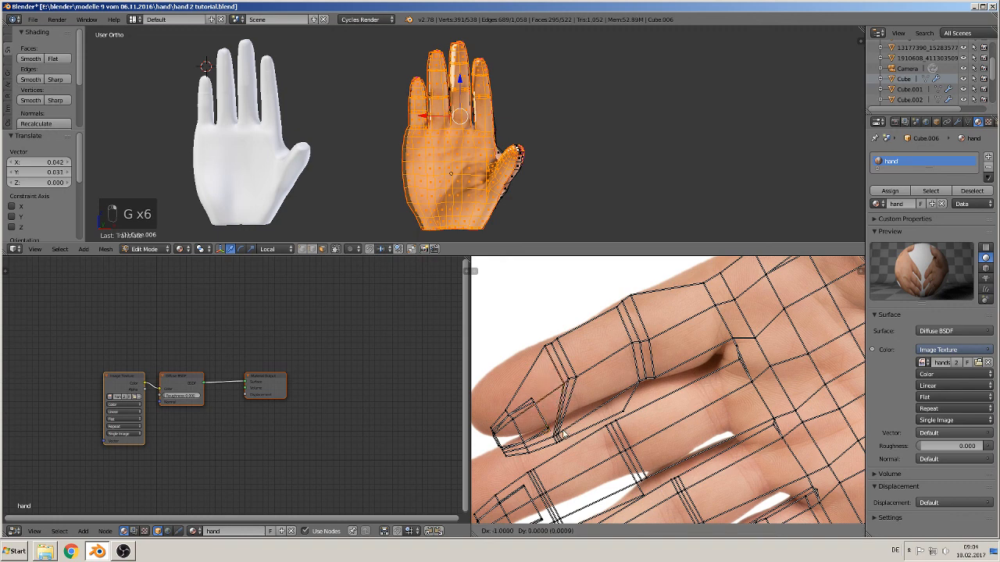
pyautogui.rightClick(565, 434)
pyautogui.rightClick(566, 435)
pyautogui.press('g')
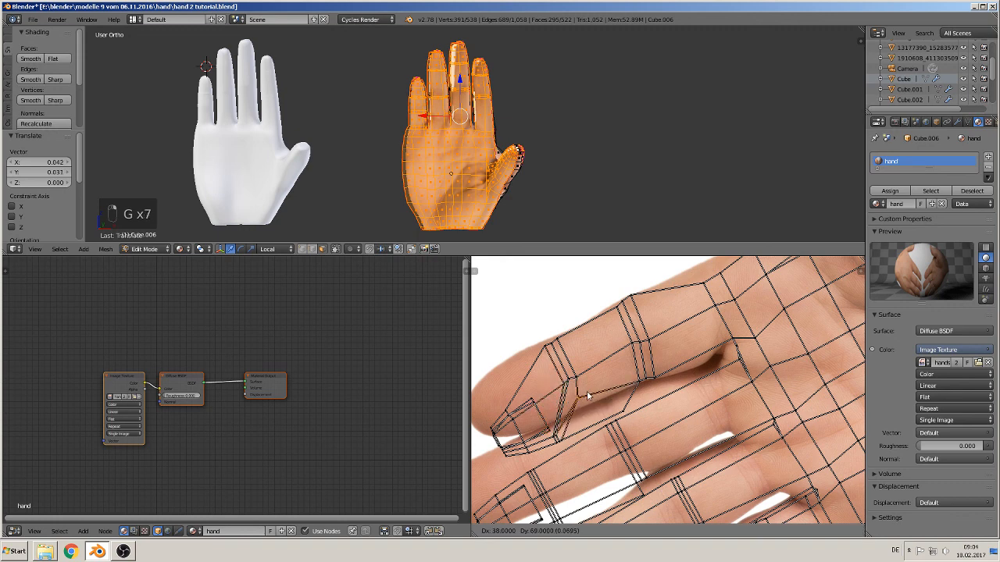
pyautogui.click(587, 396)
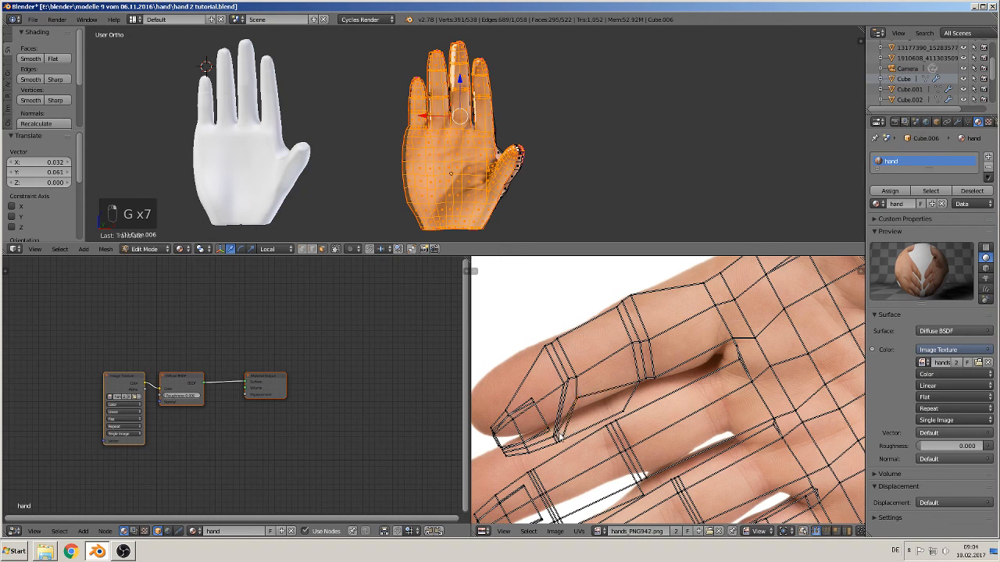
pyautogui.press('g')
pyautogui.click(579, 400)
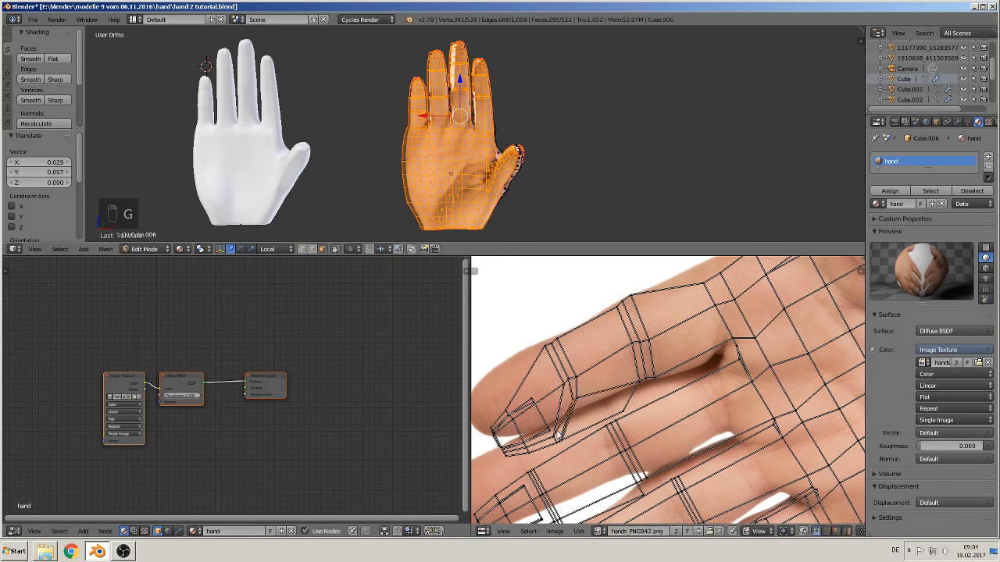
pyautogui.press('g')
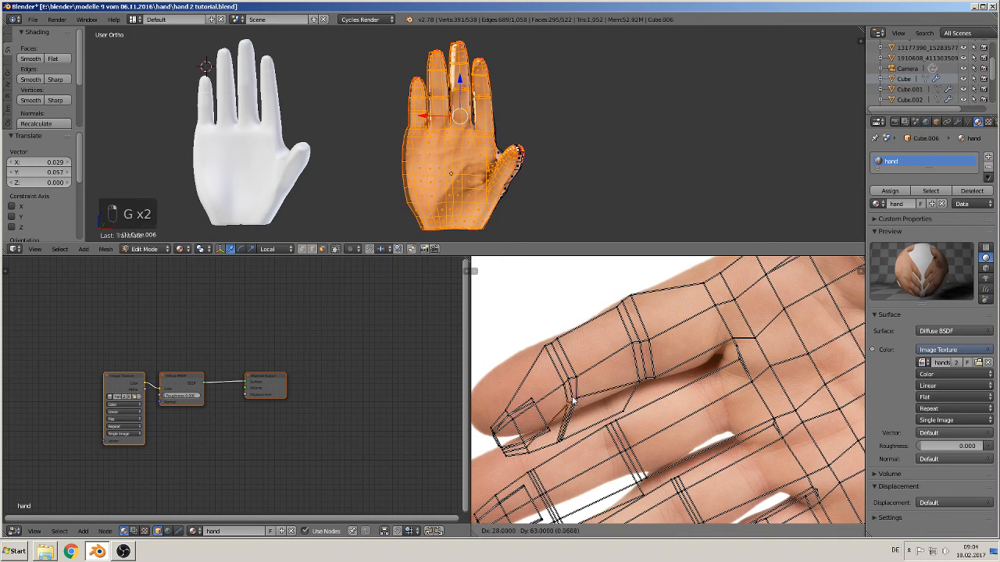
pyautogui.click(572, 407)
# Move the lowest upper-joint UV vertices and the leftover vertex between the joints onto the index finger's inner edge
pyautogui.rightClick(561, 438)
pyautogui.press('g')
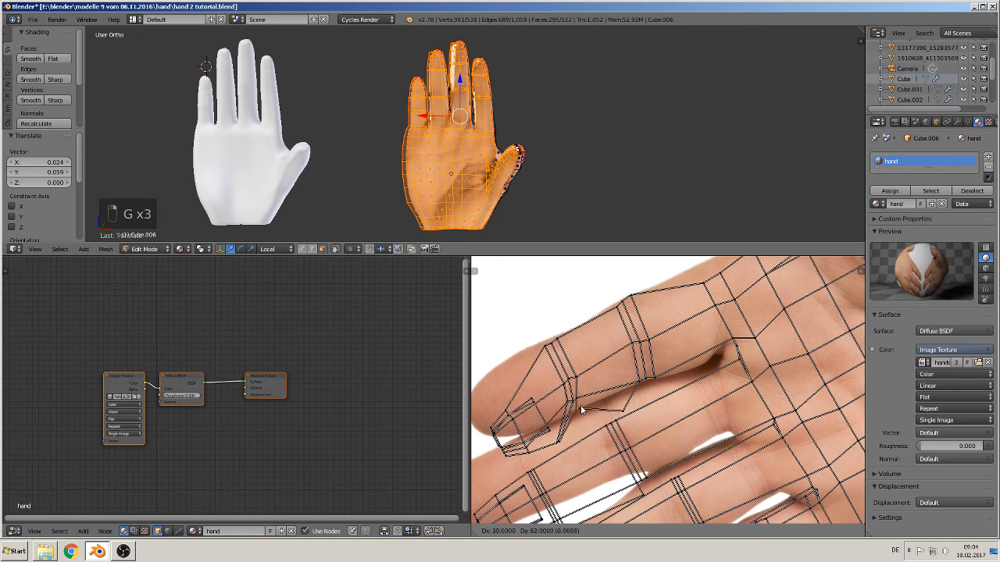
pyautogui.click(571, 437)
pyautogui.press('g')
pyautogui.click(570, 435)
pyautogui.press('g')
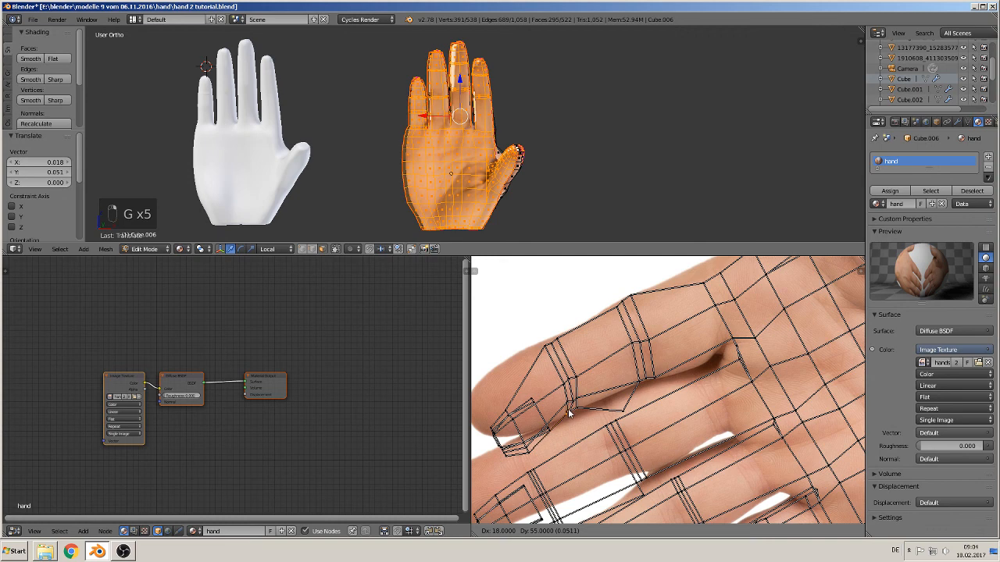
pyautogui.click(565, 412)
pyautogui.press('g')
pyautogui.click(617, 410)
# Move the two outer UV vertices of the index fingertip outline onto the photographed fingertip's contour
pyautogui.moveTo(547, 372); pyautogui.dragTo(668, 339, button='middle')
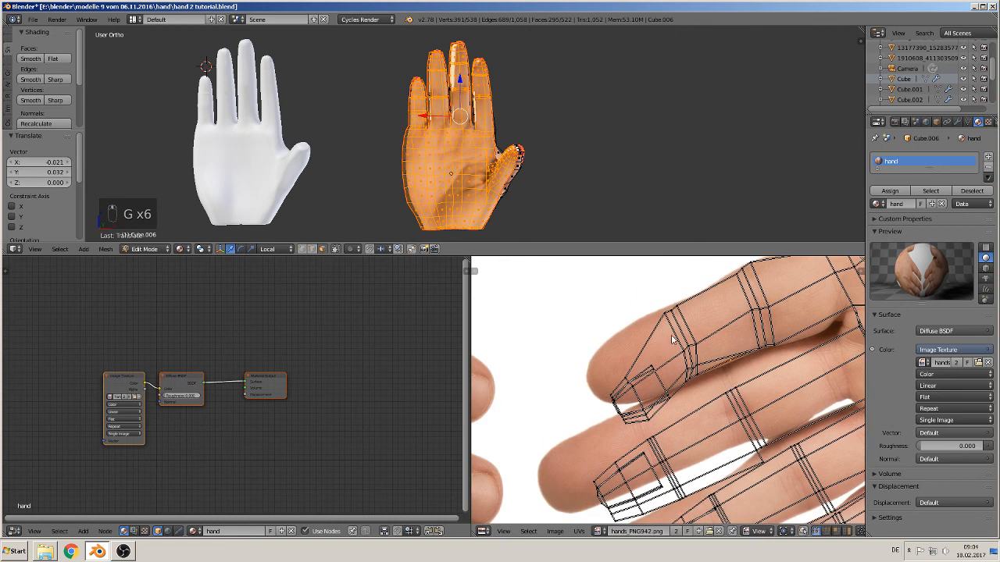
pyautogui.scroll(2, 652, 359)
pyautogui.scroll(-2, 606, 382)
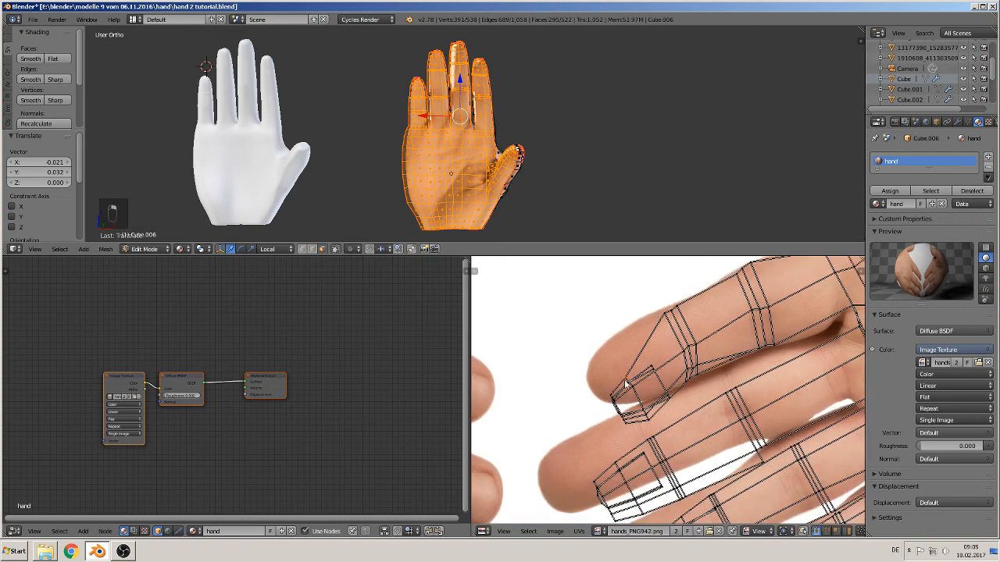
pyautogui.press('g')
pyautogui.click(622, 348)
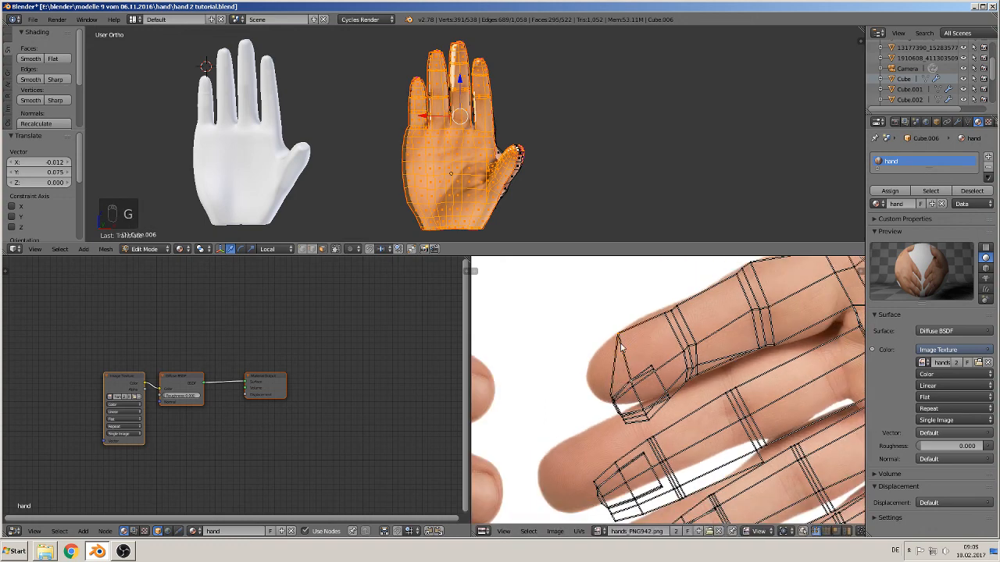
pyautogui.press('g')
pyautogui.click(621, 399)
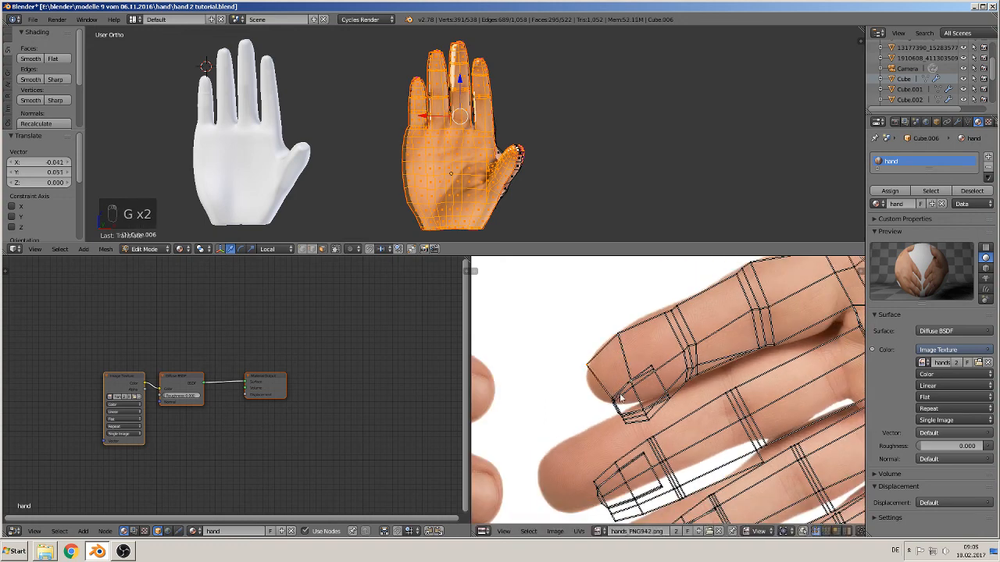
pyautogui.press('g')
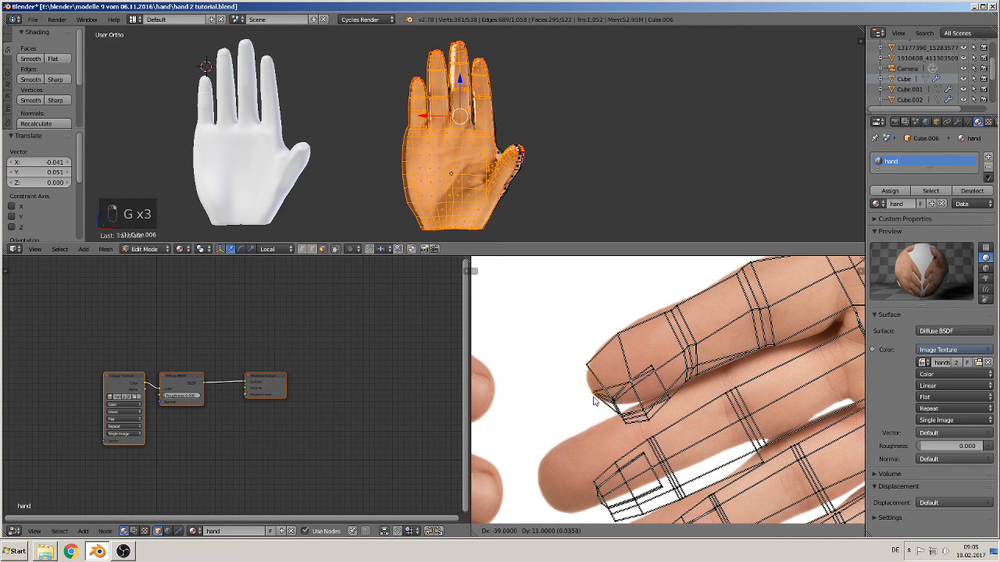
pyautogui.rightClick(617, 401)
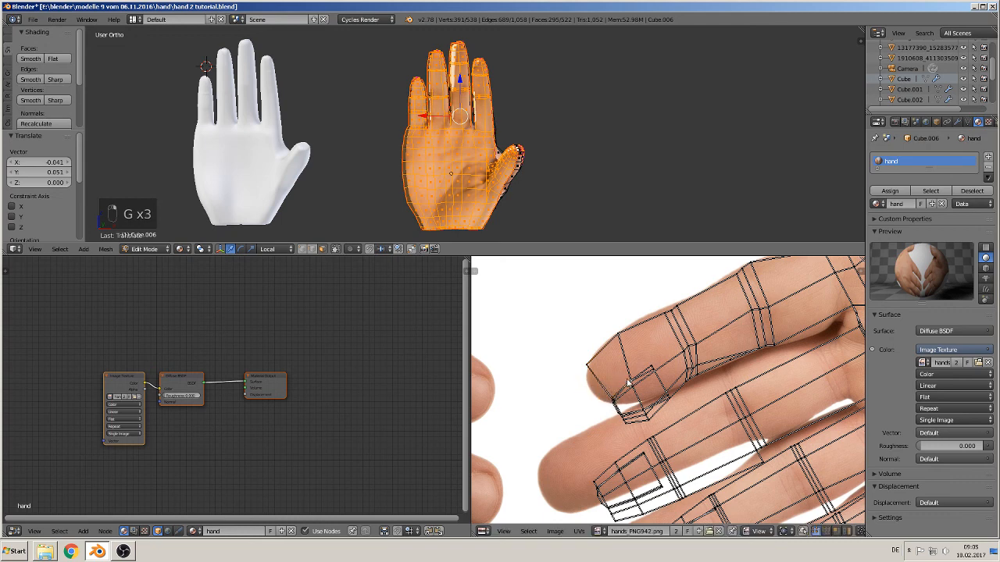
# Move the upper corner UV vertices of the index fingertip's inner loop up over the photographed fingertip
pyautogui.press('g')
pyautogui.click(661, 368)
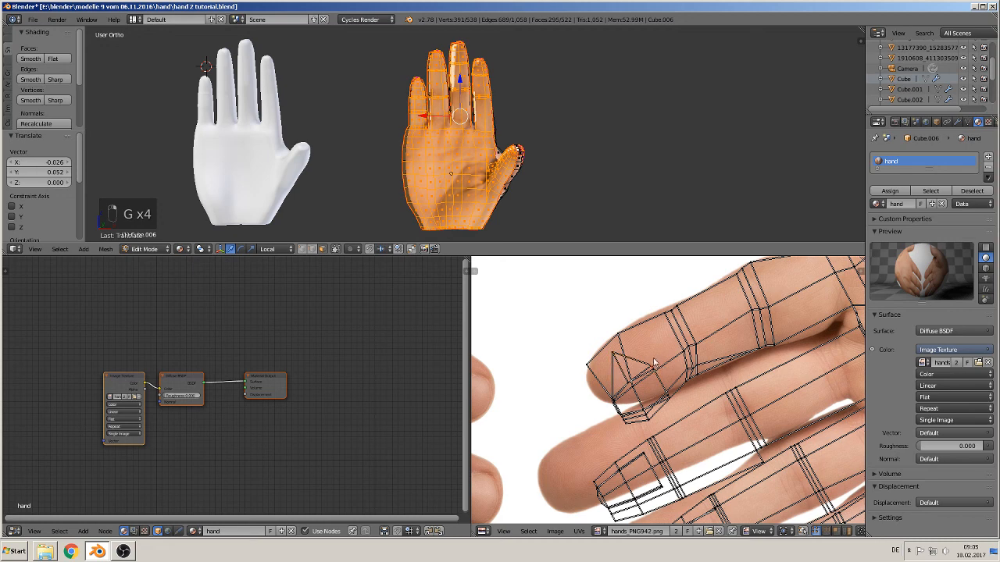
pyautogui.press('g')
pyautogui.click(653, 363)
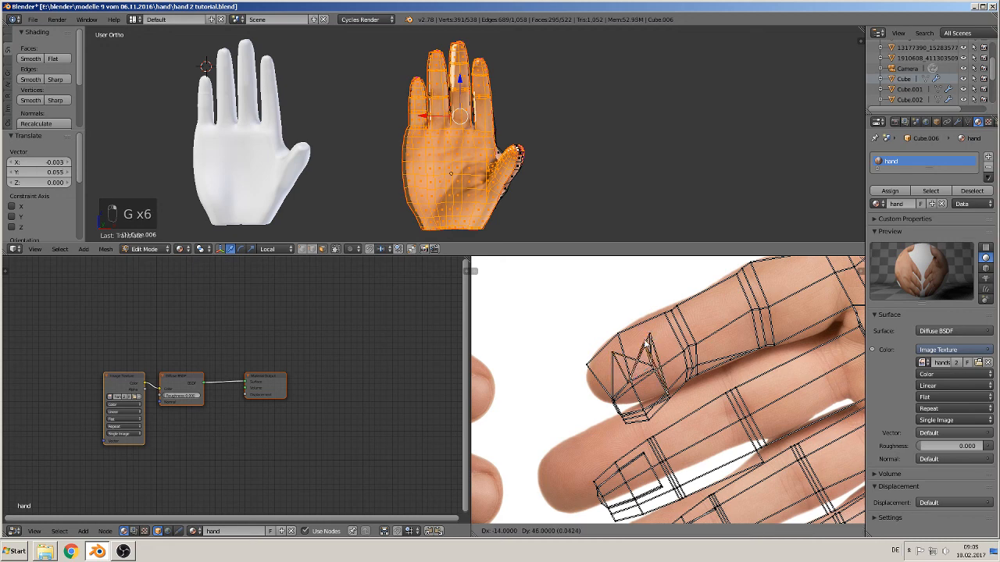
pyautogui.click(648, 362)
# Move the neighbouring corner and middle UV vertices of the fingertip's inner loop up to follow the shifted corners
pyautogui.press('g')
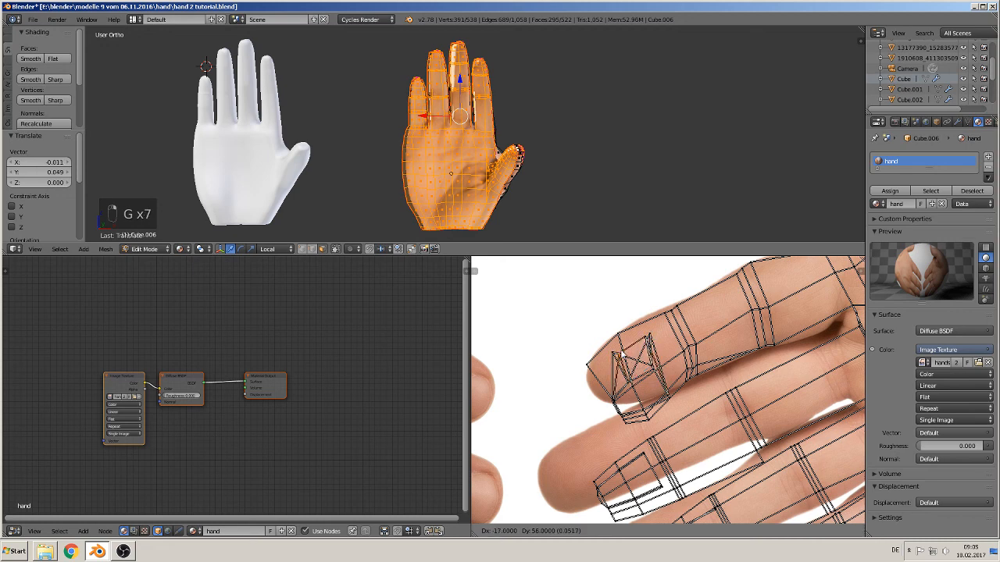
pyautogui.click(628, 361)
pyautogui.press('g')
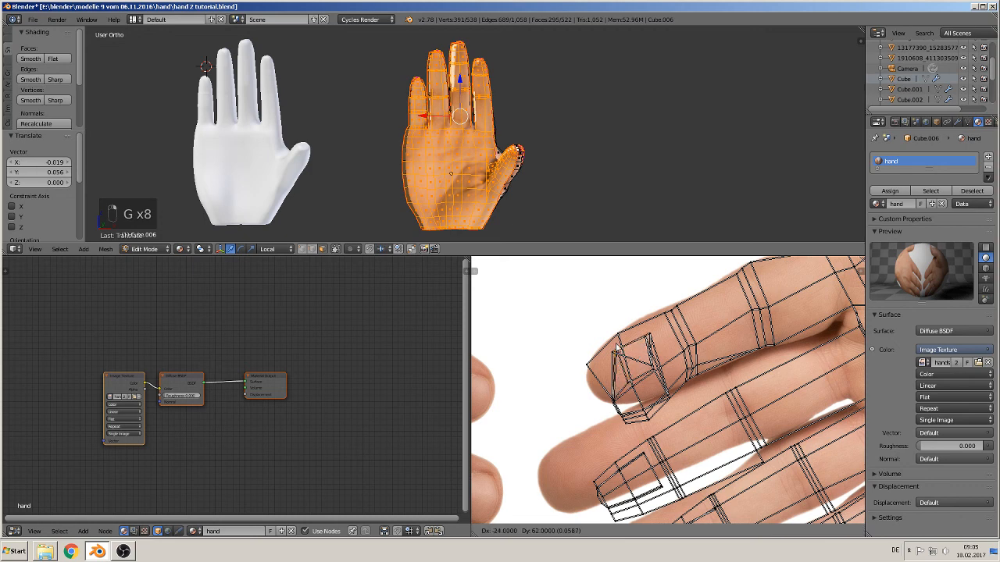
pyautogui.click(631, 380)
pyautogui.press('g')
pyautogui.click(650, 353)
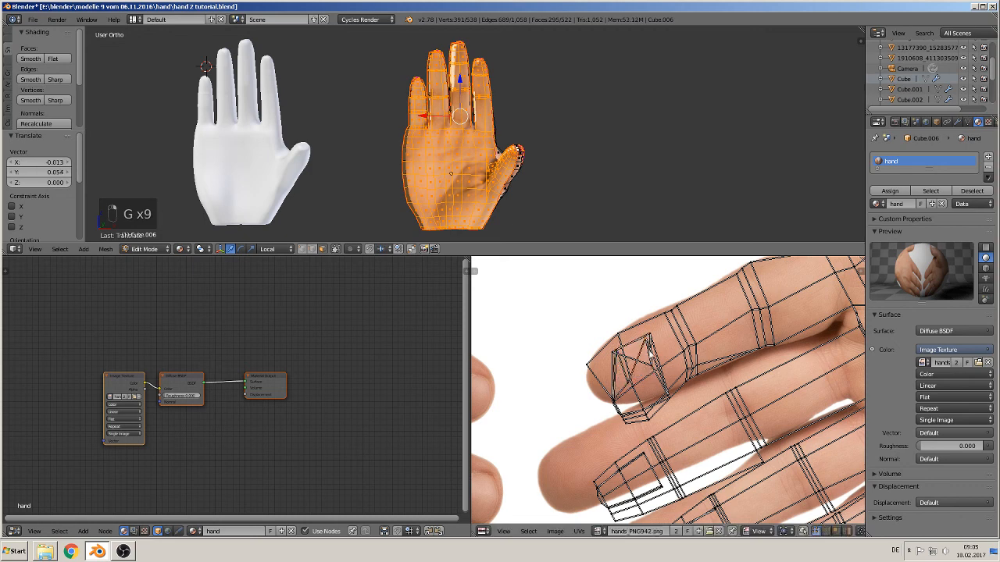
pyautogui.press('g')
pyautogui.click(678, 398)
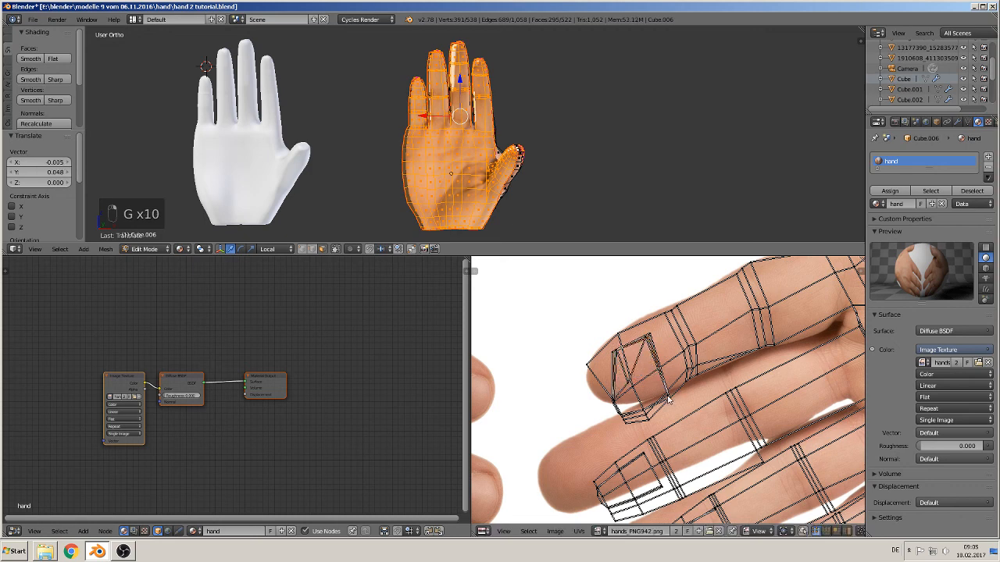
# Move the UV vertices at the inner loop's lower joint-side corner onto the lower edge of the photographed index fingertip
pyautogui.press('g')
pyautogui.click(667, 394)
pyautogui.press('g')
pyautogui.click(677, 401)
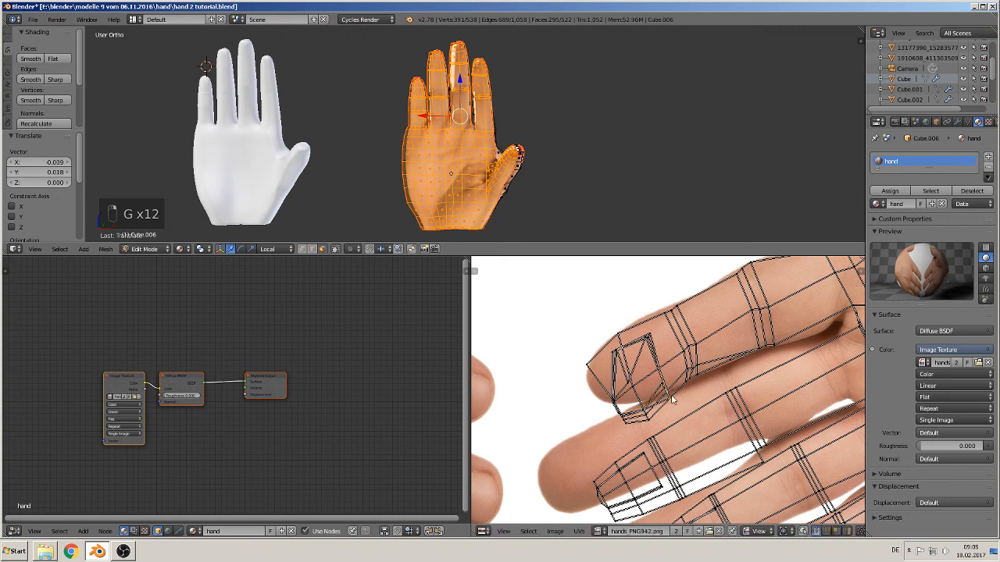
pyautogui.press('g')
pyautogui.click(674, 401)
pyautogui.press('g')
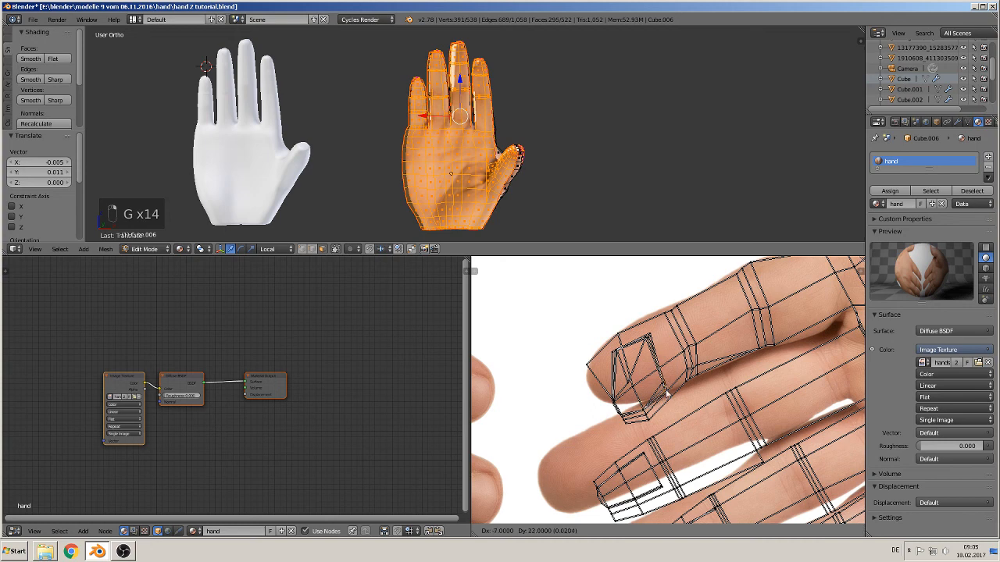
pyautogui.click(667, 397)
# Move the overlapping middle UV vertices on the index fingertip's lower side up onto the photographed finger's lower edge
pyautogui.press('g')
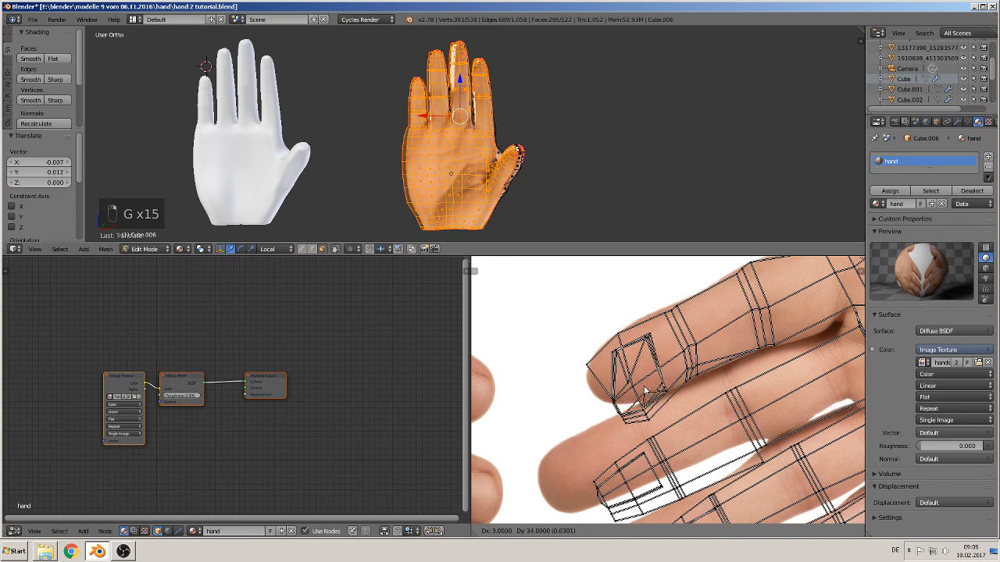
pyautogui.click(654, 414)
pyautogui.press('g')
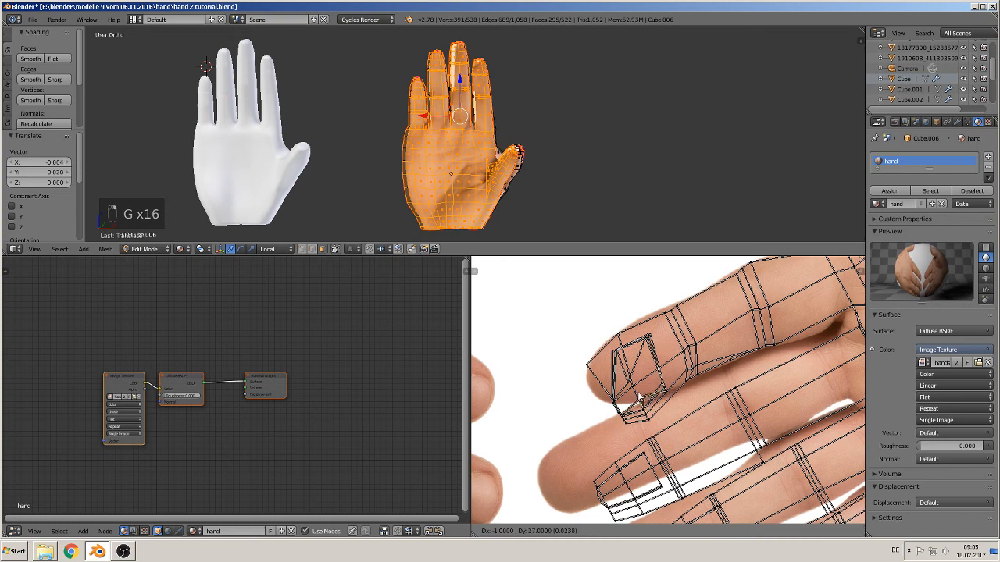
pyautogui.click(649, 410)
pyautogui.press('g')
pyautogui.click(646, 409)
pyautogui.press('g')
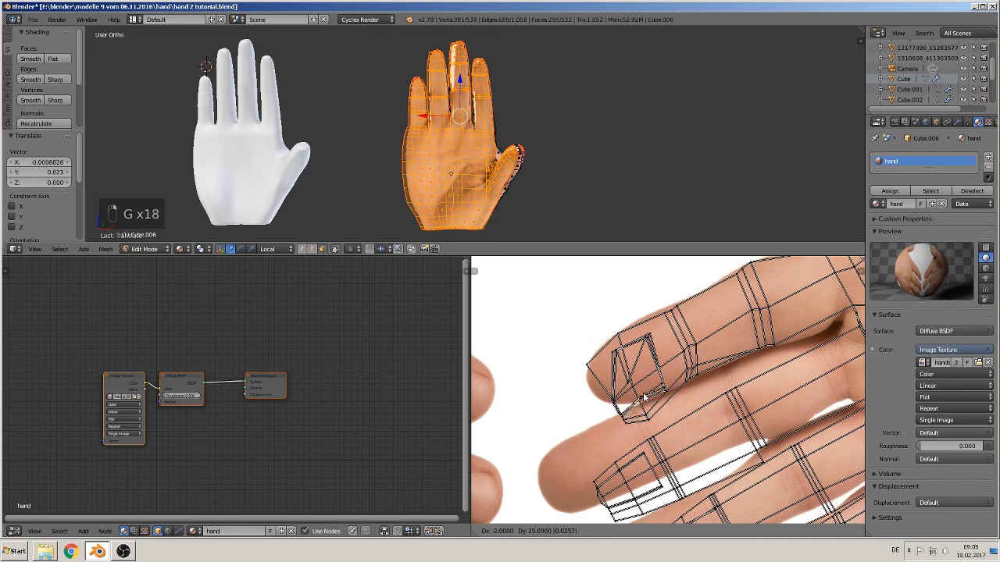
pyautogui.click(647, 414)
pyautogui.press('g')
pyautogui.click(648, 422)
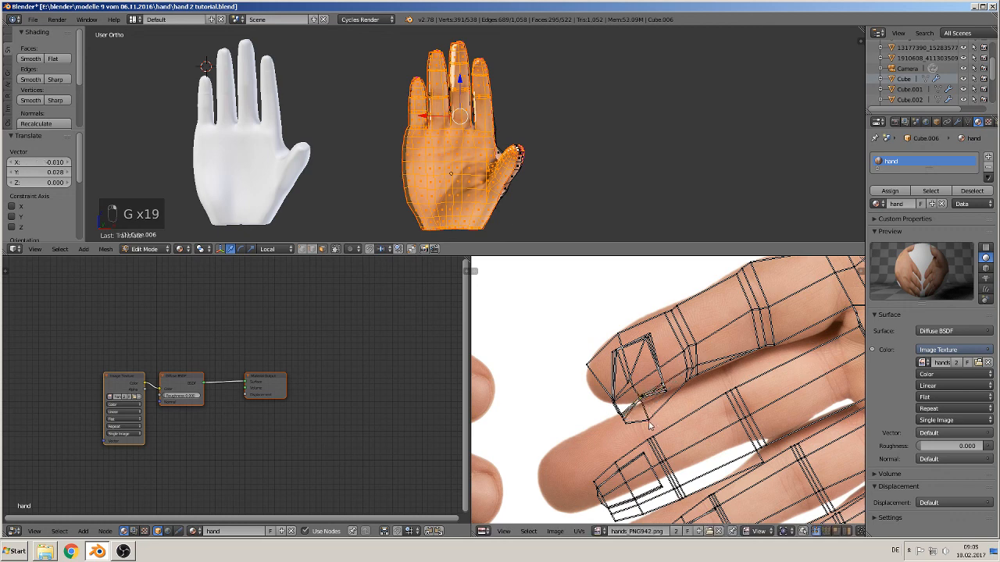
pyautogui.press('g')
pyautogui.click(637, 401)
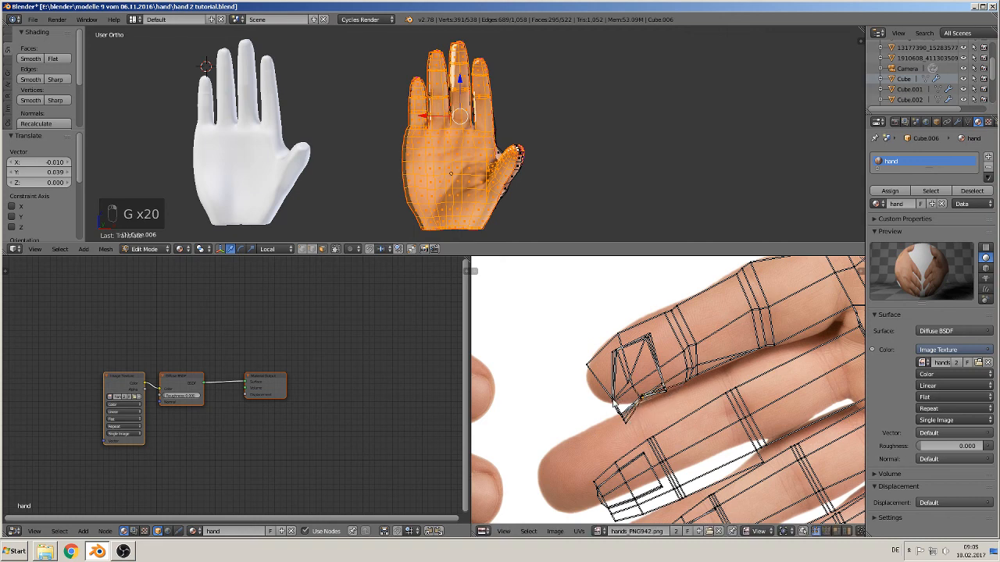
# Move the stacked UV vertices at the loop's outer lower corner onto the fingertip's contour and nudge the neighbouring tip vertices inward
pyautogui.press('s')
pyautogui.press('a')
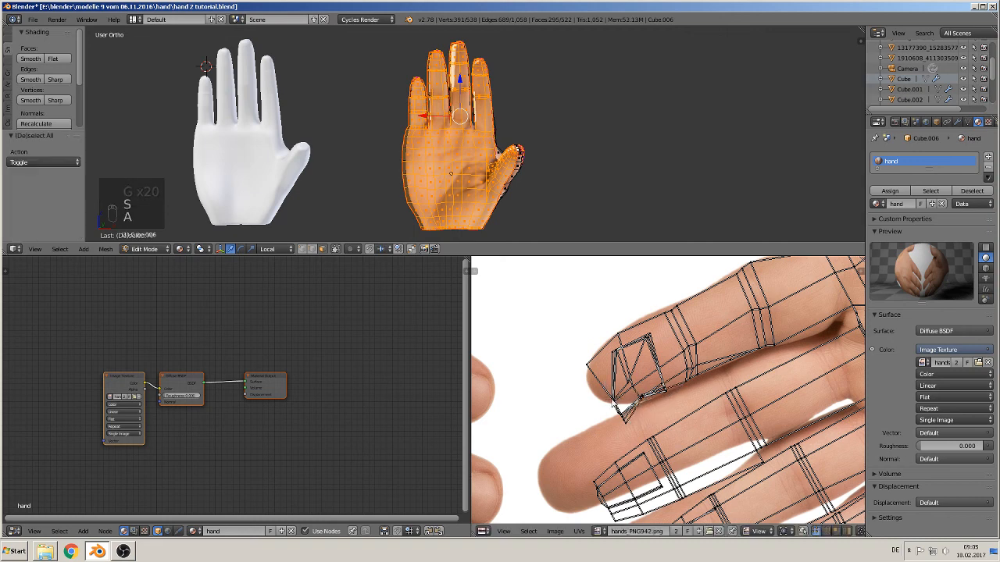
pyautogui.press('v')
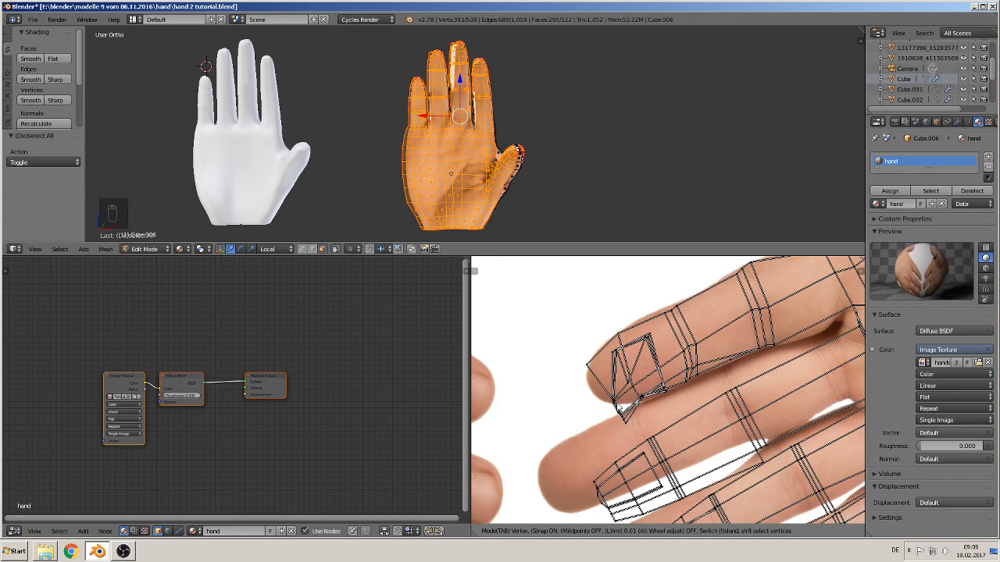
pyautogui.rightClick(605, 406)
pyautogui.press('c')
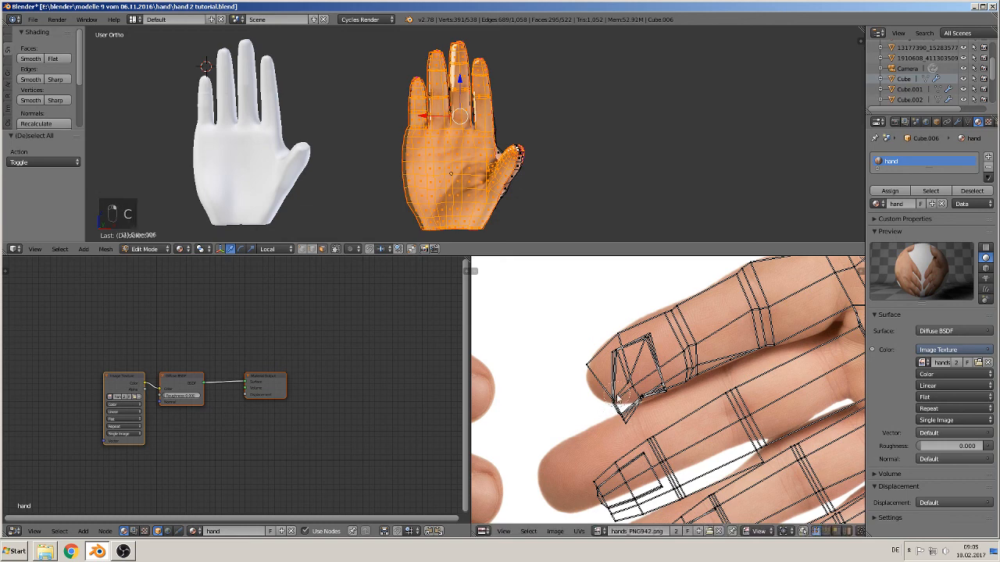
pyautogui.click(612, 400)
pyautogui.rightClick(612, 402)
pyautogui.press('g')
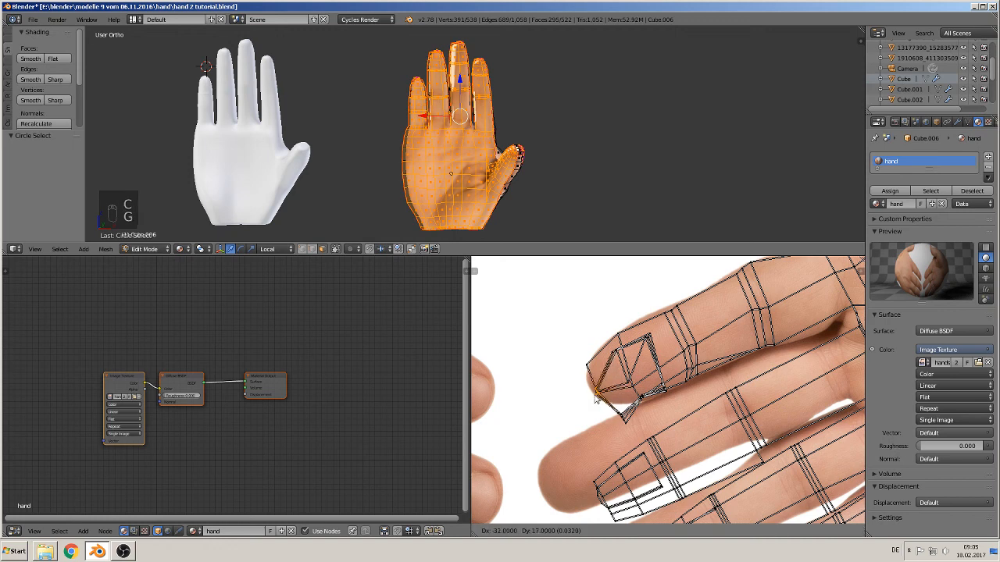
pyautogui.click(589, 366)
pyautogui.press('g')
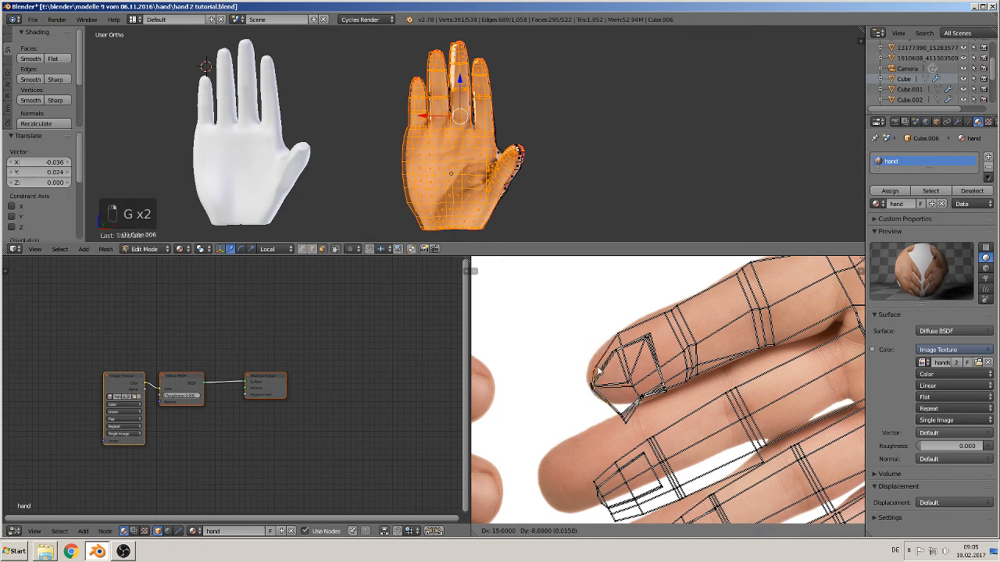
pyautogui.click(602, 373)
# Circle-select the overlapping UV vertices at the lowest protruding point and move them up onto the index fingertip's lower contour
pyautogui.press('a')
pyautogui.press('c')
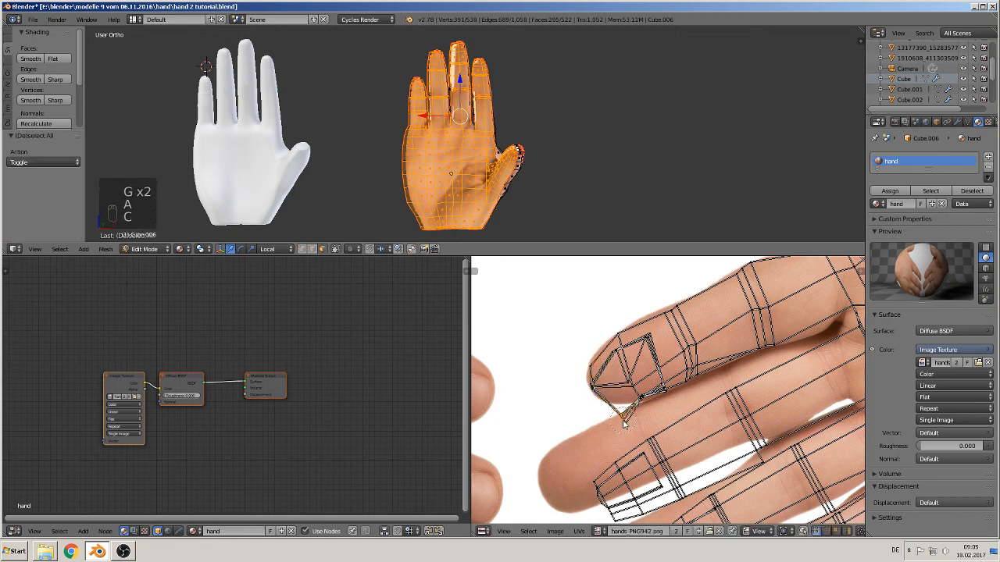
pyautogui.click(625, 416)
pyautogui.rightClick(625, 417)
pyautogui.press('g')
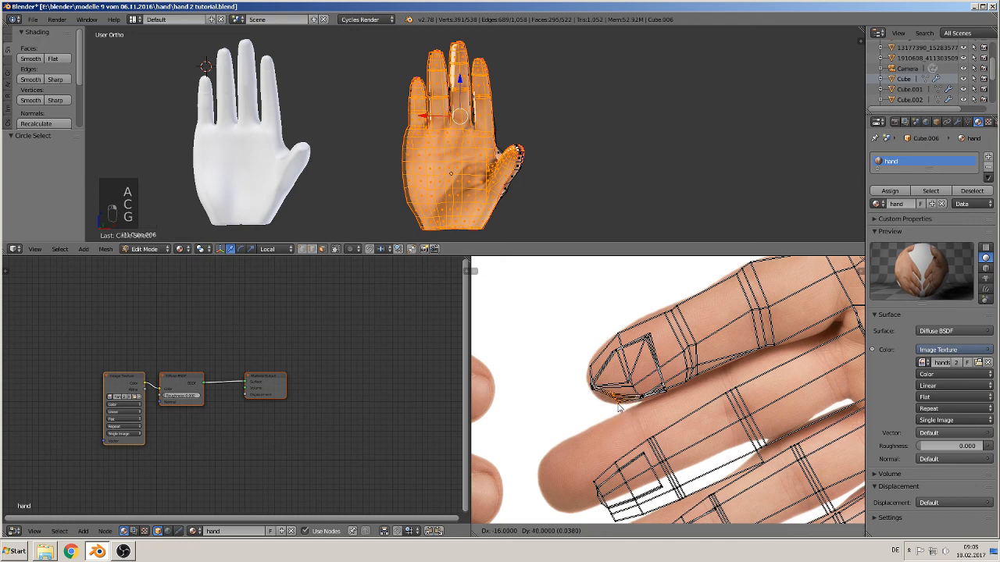
pyautogui.click(625, 417)
# Check the hand's texture in Object Mode and the remaining fingers' UV alignment with the photo in Edit Mode
pyautogui.press('Tab')
pyautogui.scroll(6, 516, 171)
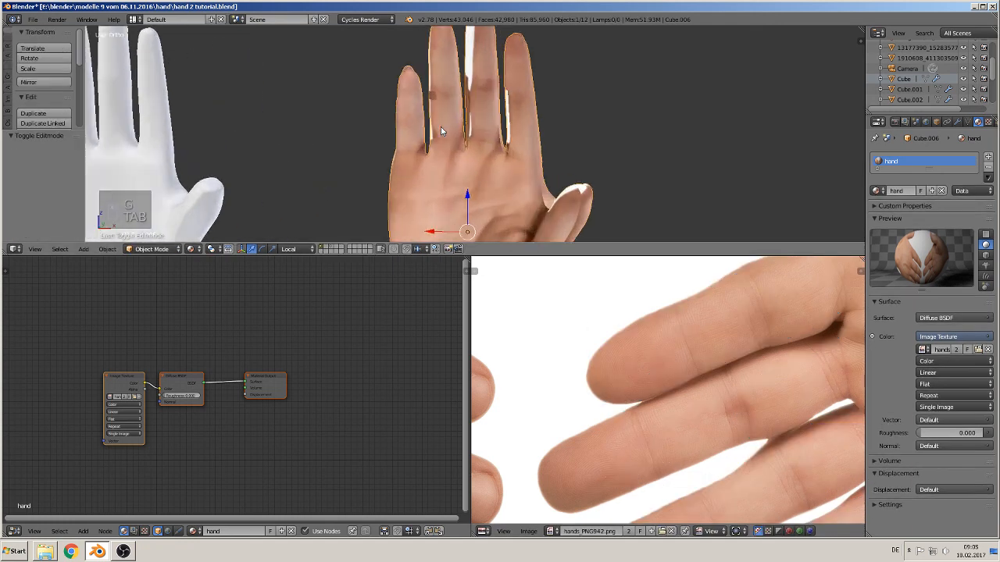
pyautogui.moveTo(375, 144)
pyautogui.mouseDown(button='middle')
pyautogui.moveTo(515, 150)
pyautogui.moveTo(379, 159)
pyautogui.mouseUp(button='middle')
pyautogui.scroll(-5, 430, 162)
pyautogui.moveTo(482, 164); pyautogui.dragTo(458, 178, button='middle')
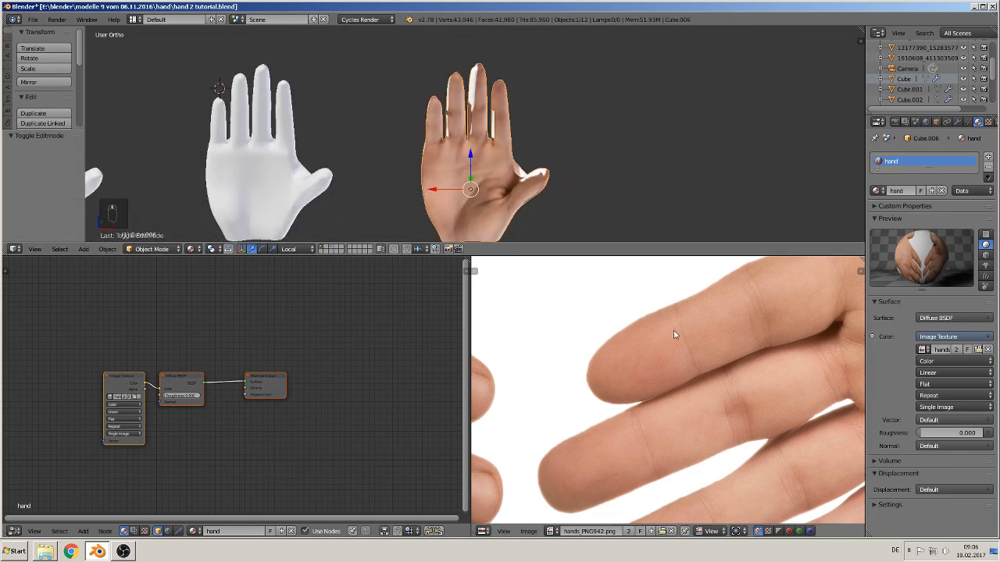
pyautogui.moveTo(685, 365); pyautogui.dragTo(667, 358, button='middle')
pyautogui.press('Tab')
pyautogui.scroll(-3, 667, 357)
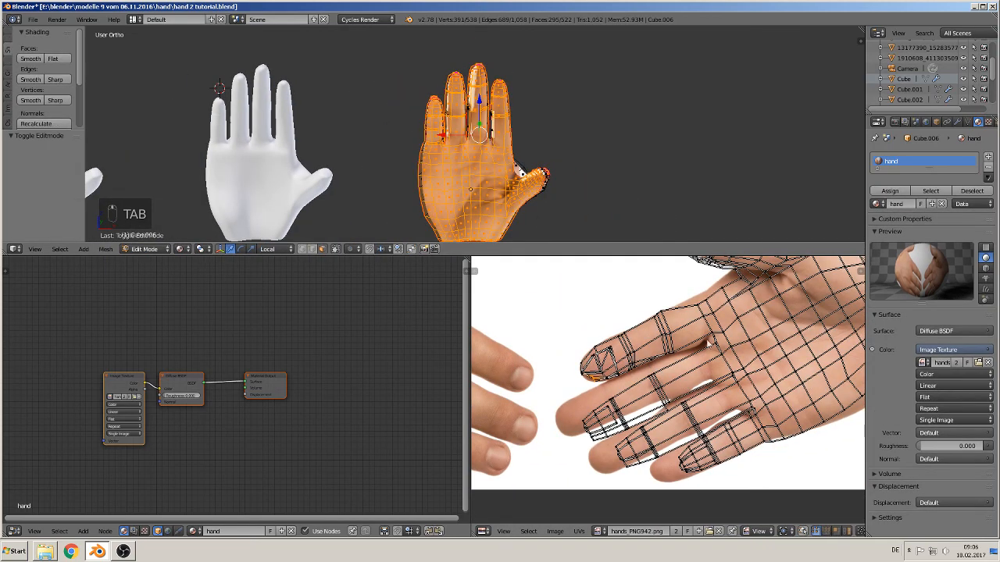
pyautogui.scroll(3, 608, 441)
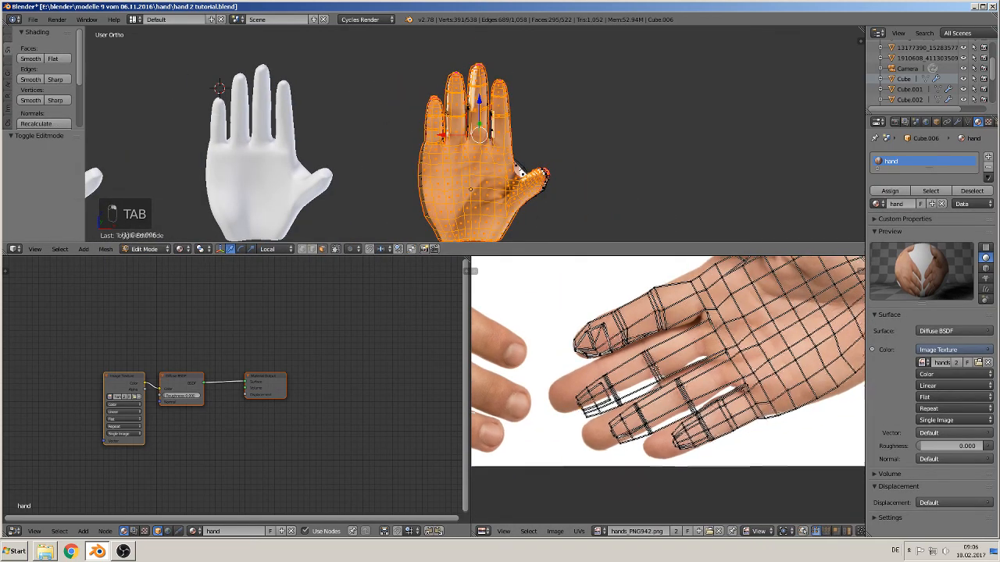
pyautogui.scroll(-1, 598, 428)
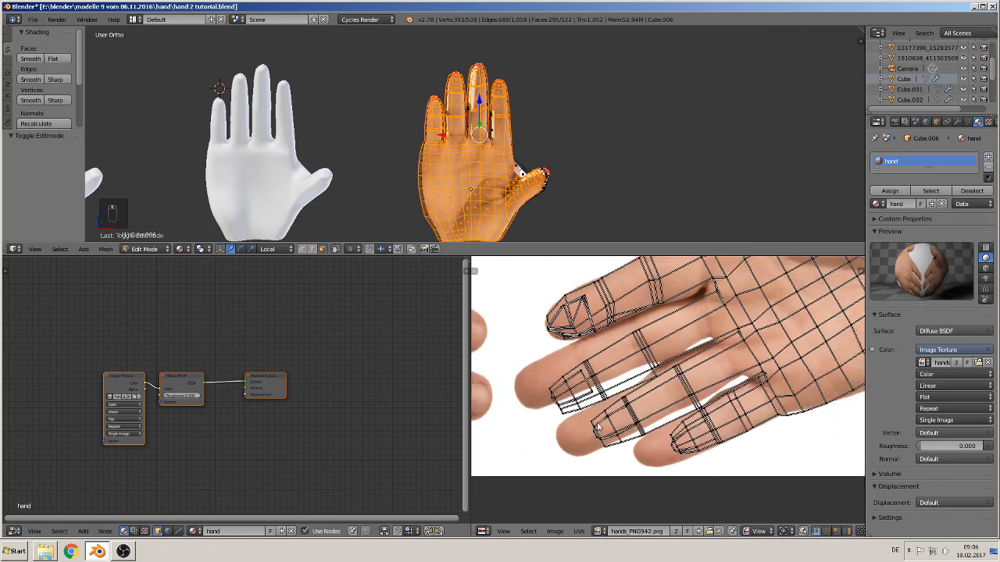
pyautogui.scroll(-4, 793, 533)
# Turn on connected proportional editing for the UVs and try moving the middle finger's tip onto its photographed fingertip
pyautogui.click(805, 532)
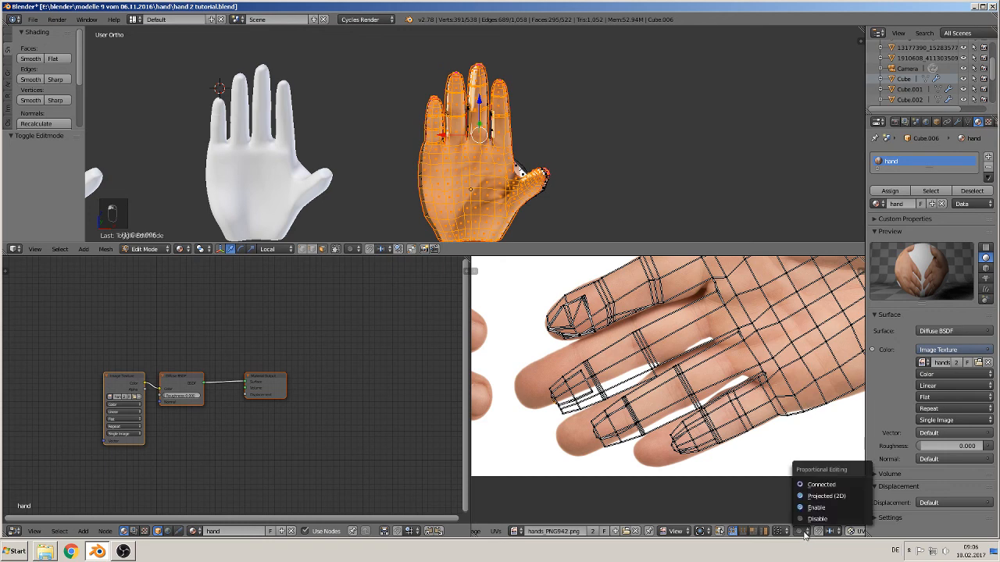
pyautogui.click(814, 485)
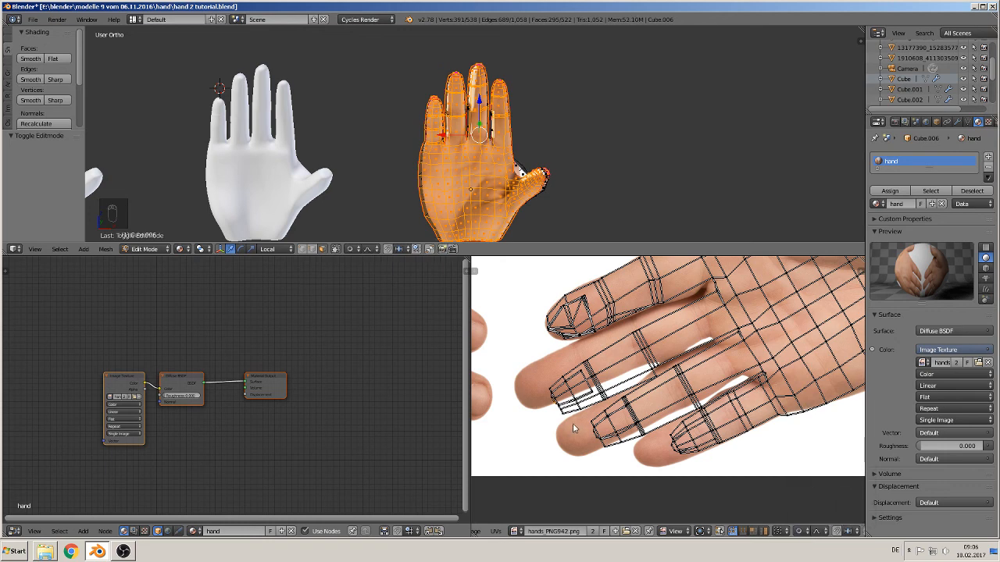
pyautogui.press('g')
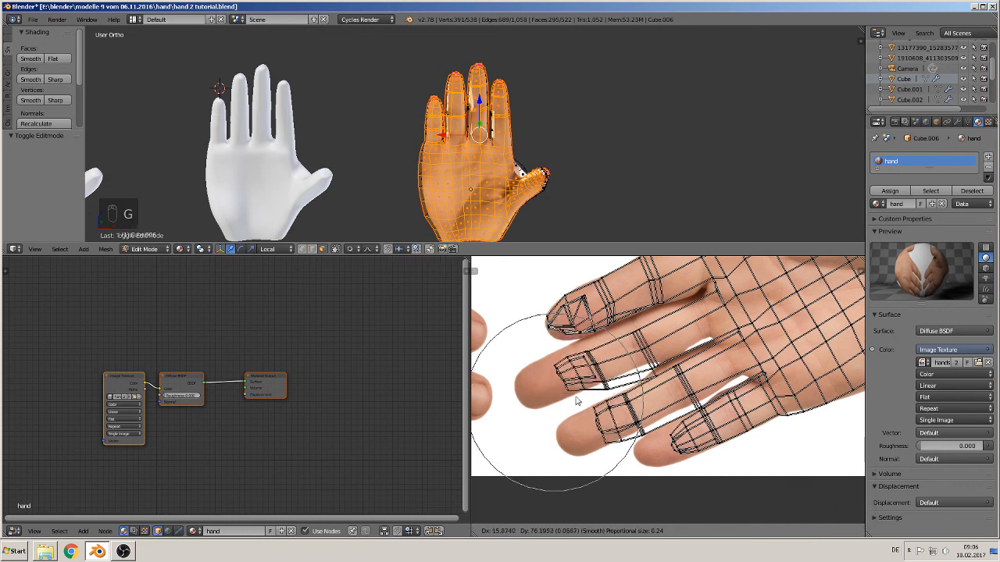
pyautogui.scroll(-8, 572, 414)
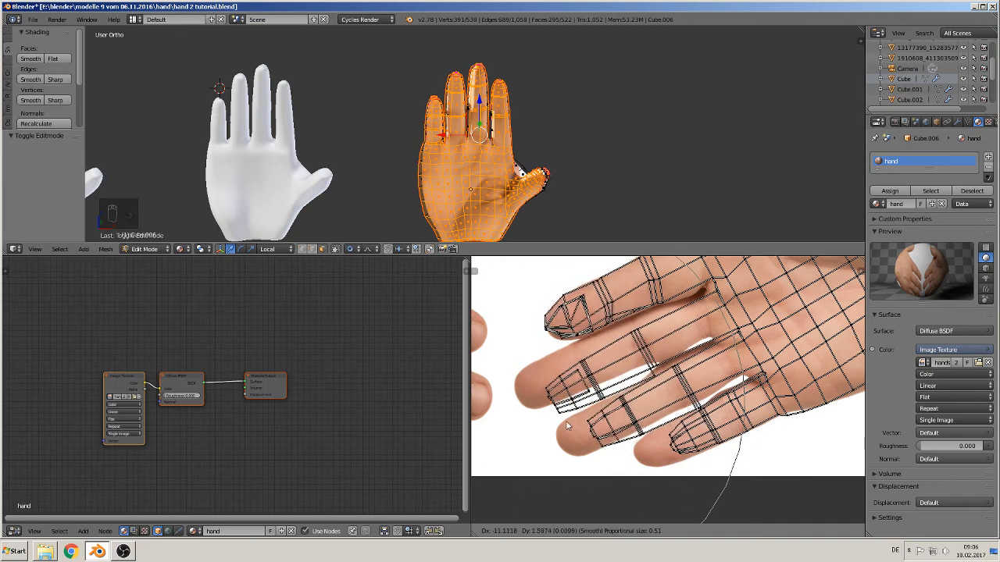
pyautogui.scroll(-2, 568, 426)
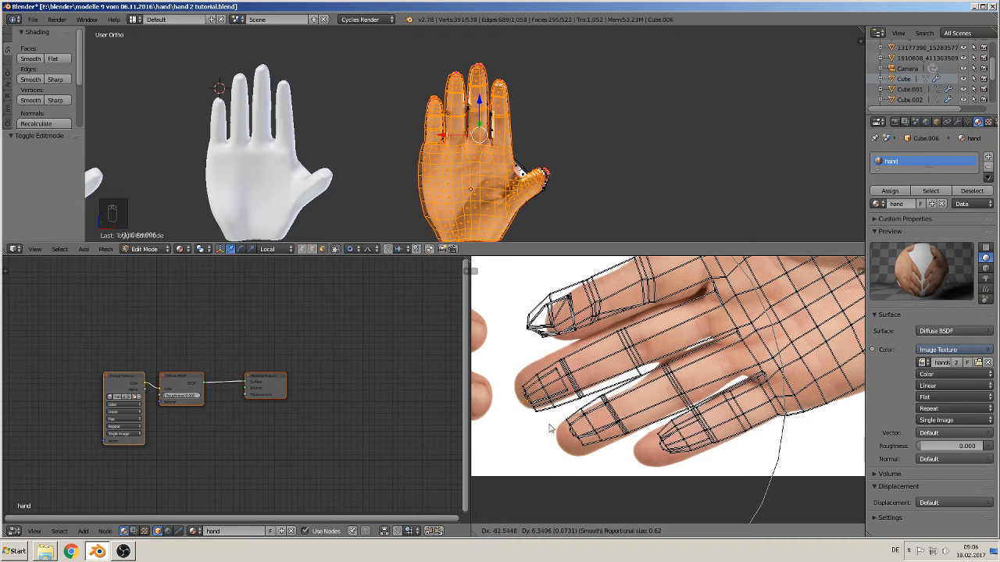
pyautogui.click(559, 434)
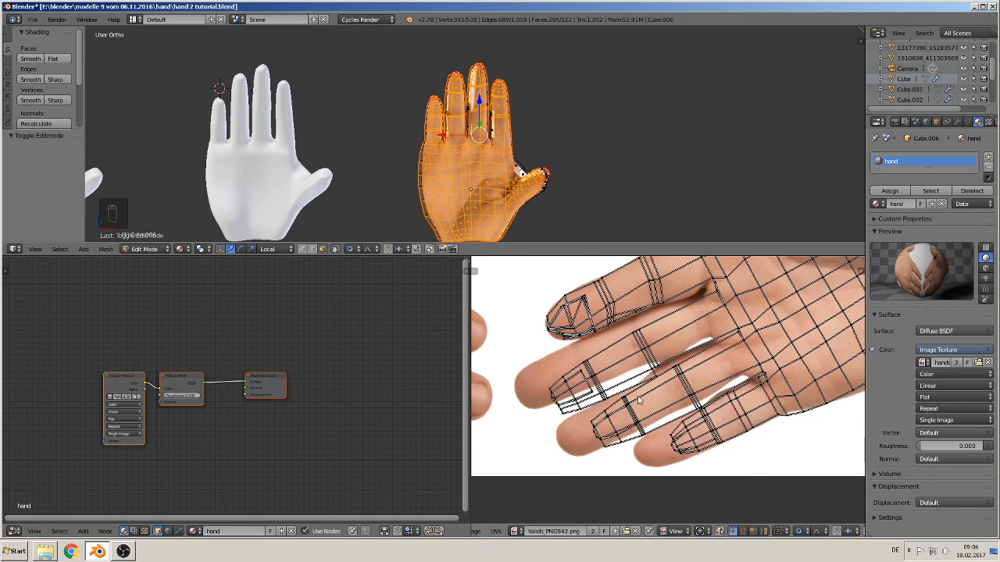
# Return to Object Mode to view the textured palm and save the hand 2 tutorial.blend file
pyautogui.scroll(-3, 638, 399)
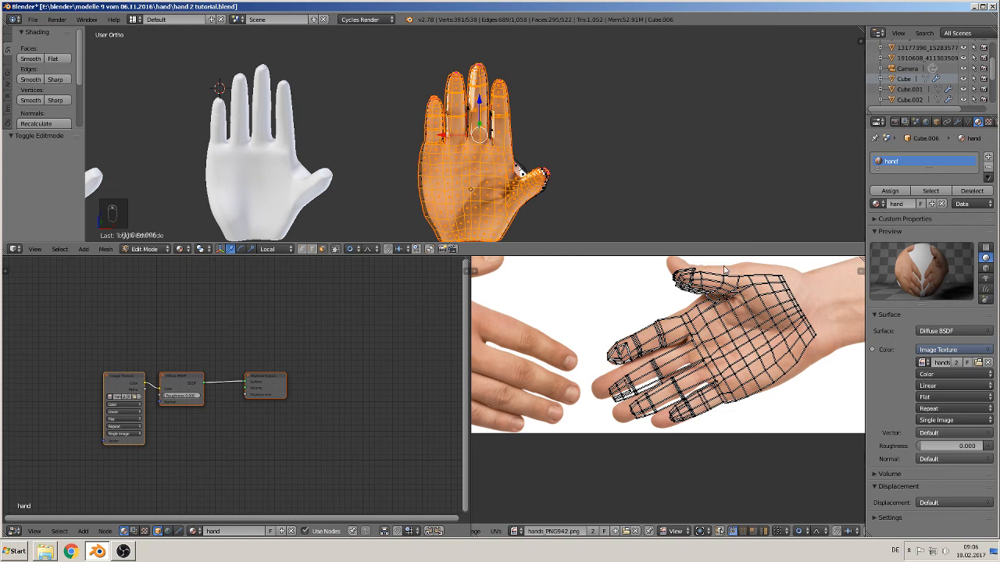
pyautogui.press('Tab')
pyautogui.moveTo(438, 129); pyautogui.dragTo(630, 150, button='middle')
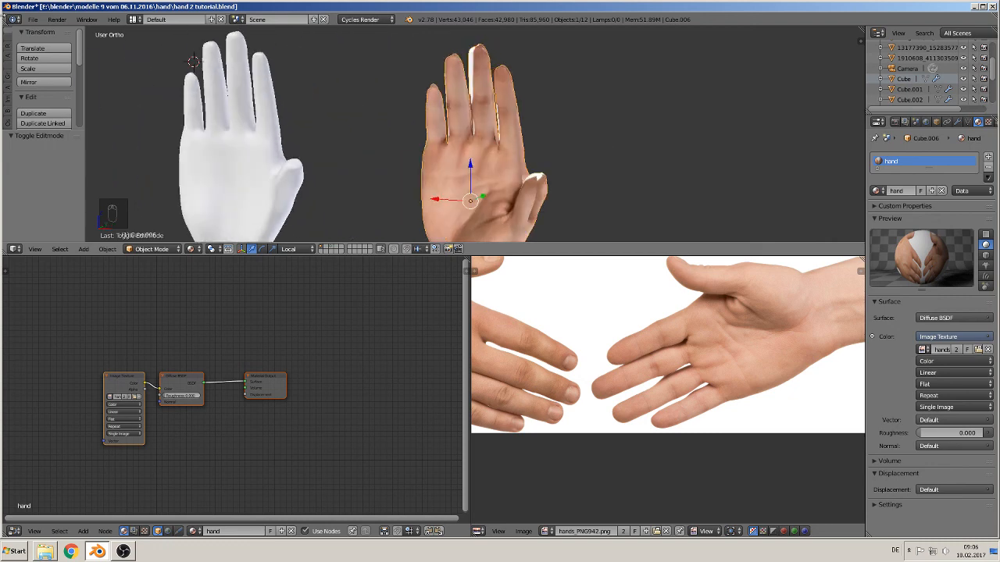
pyautogui.click(32, 18)
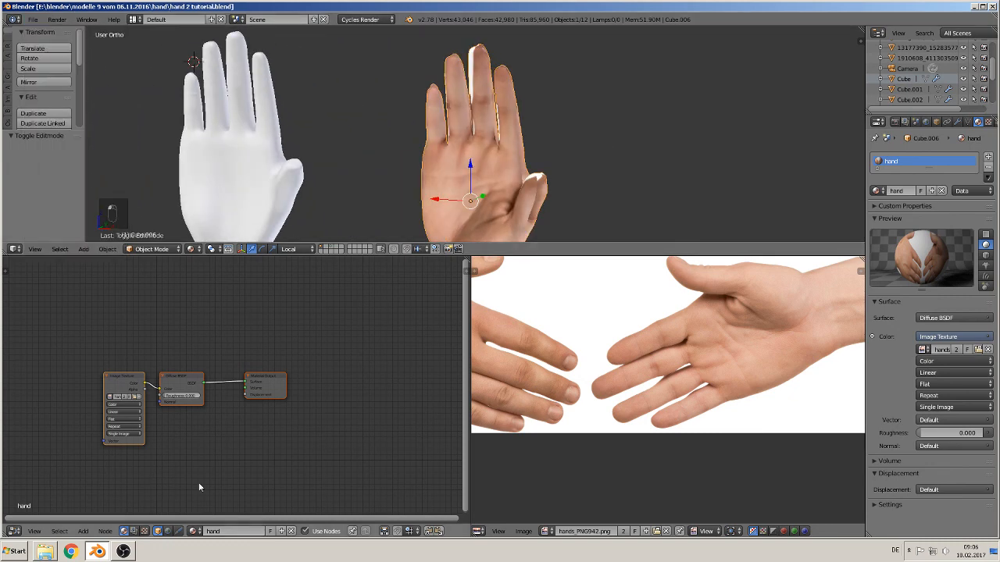